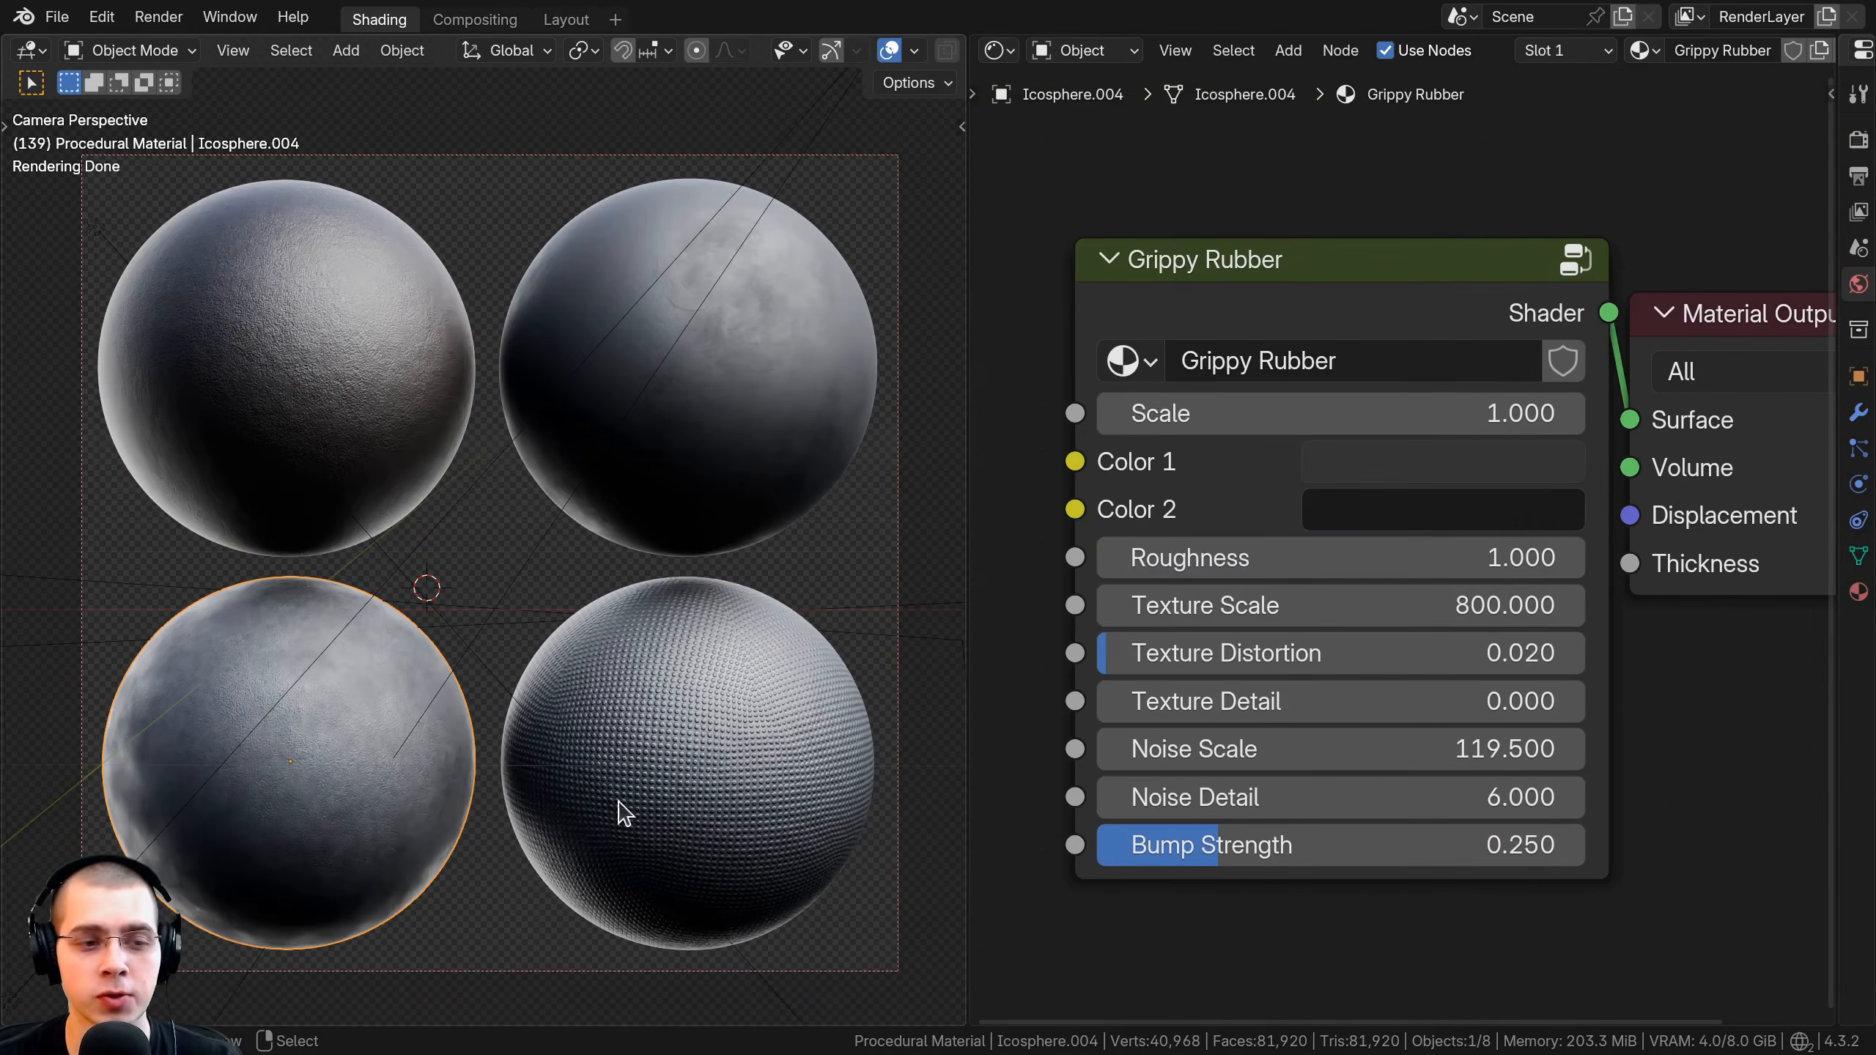
Examine the shader group settings of the finished rubber materials on the four example spheres.
click(629, 806)
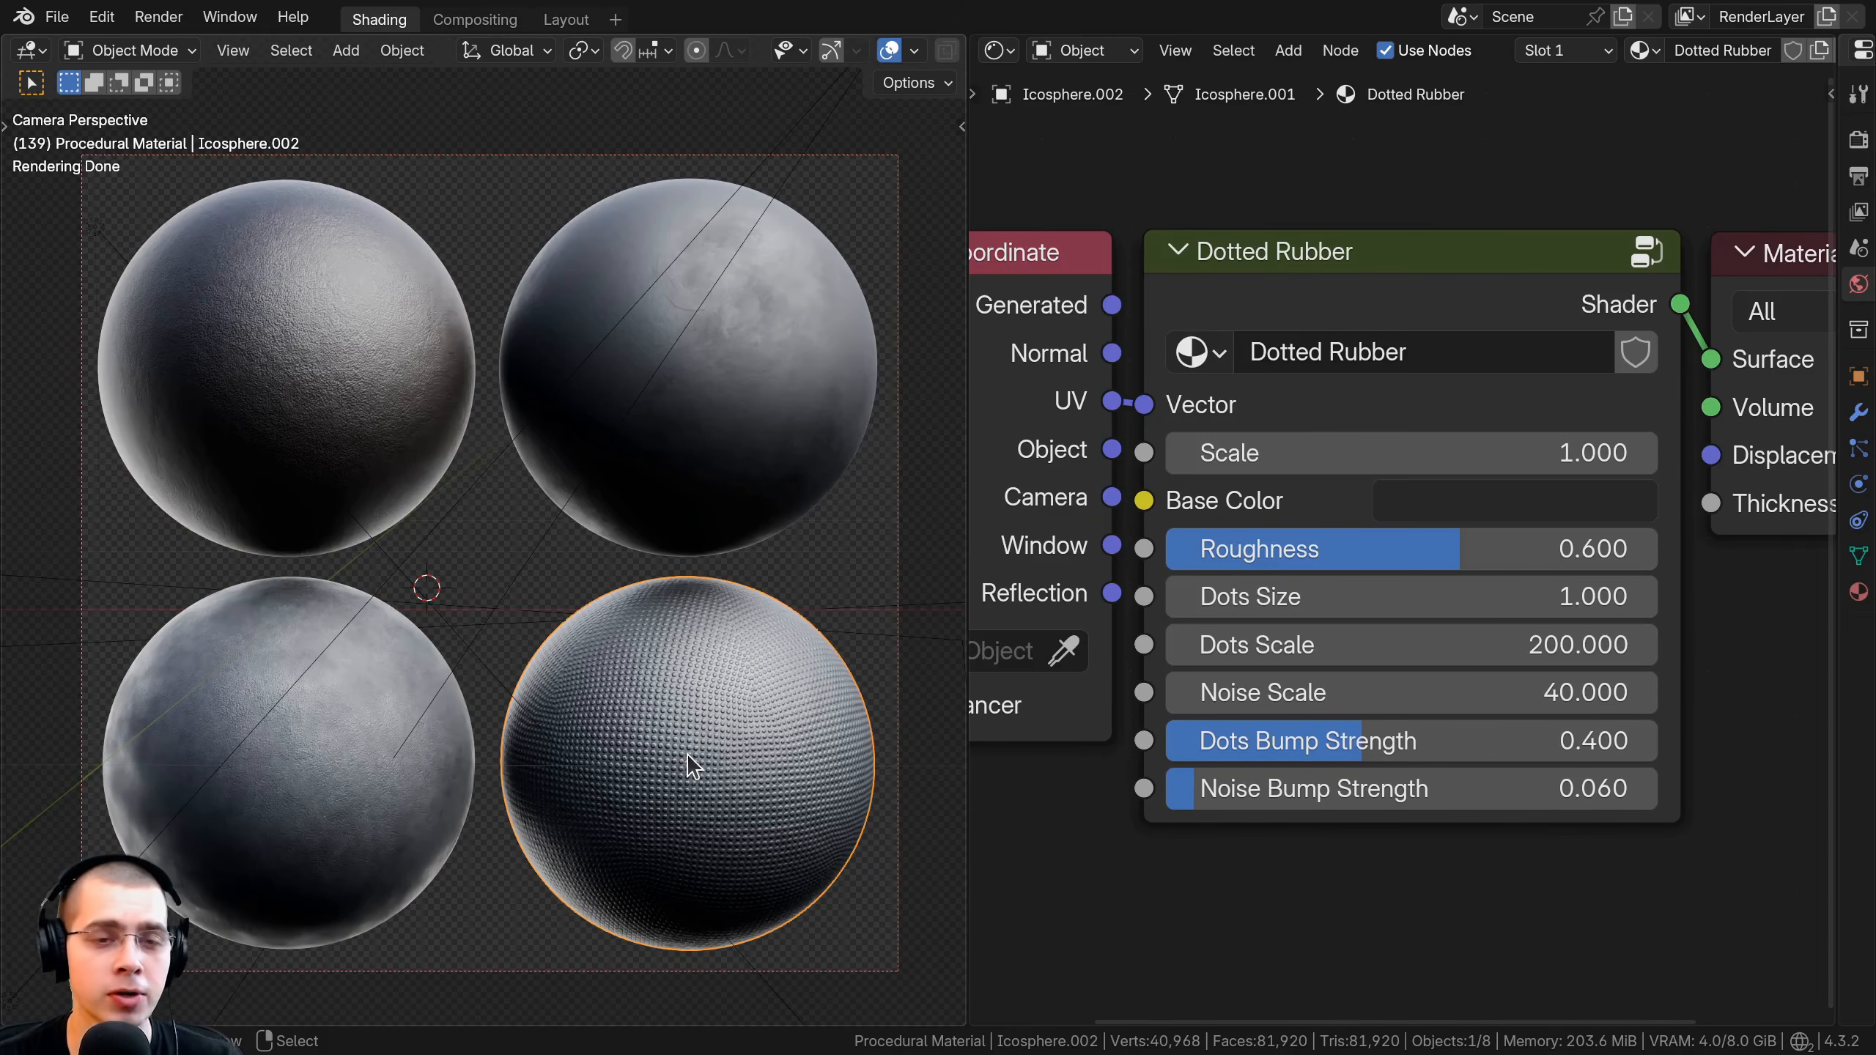
click(340, 295)
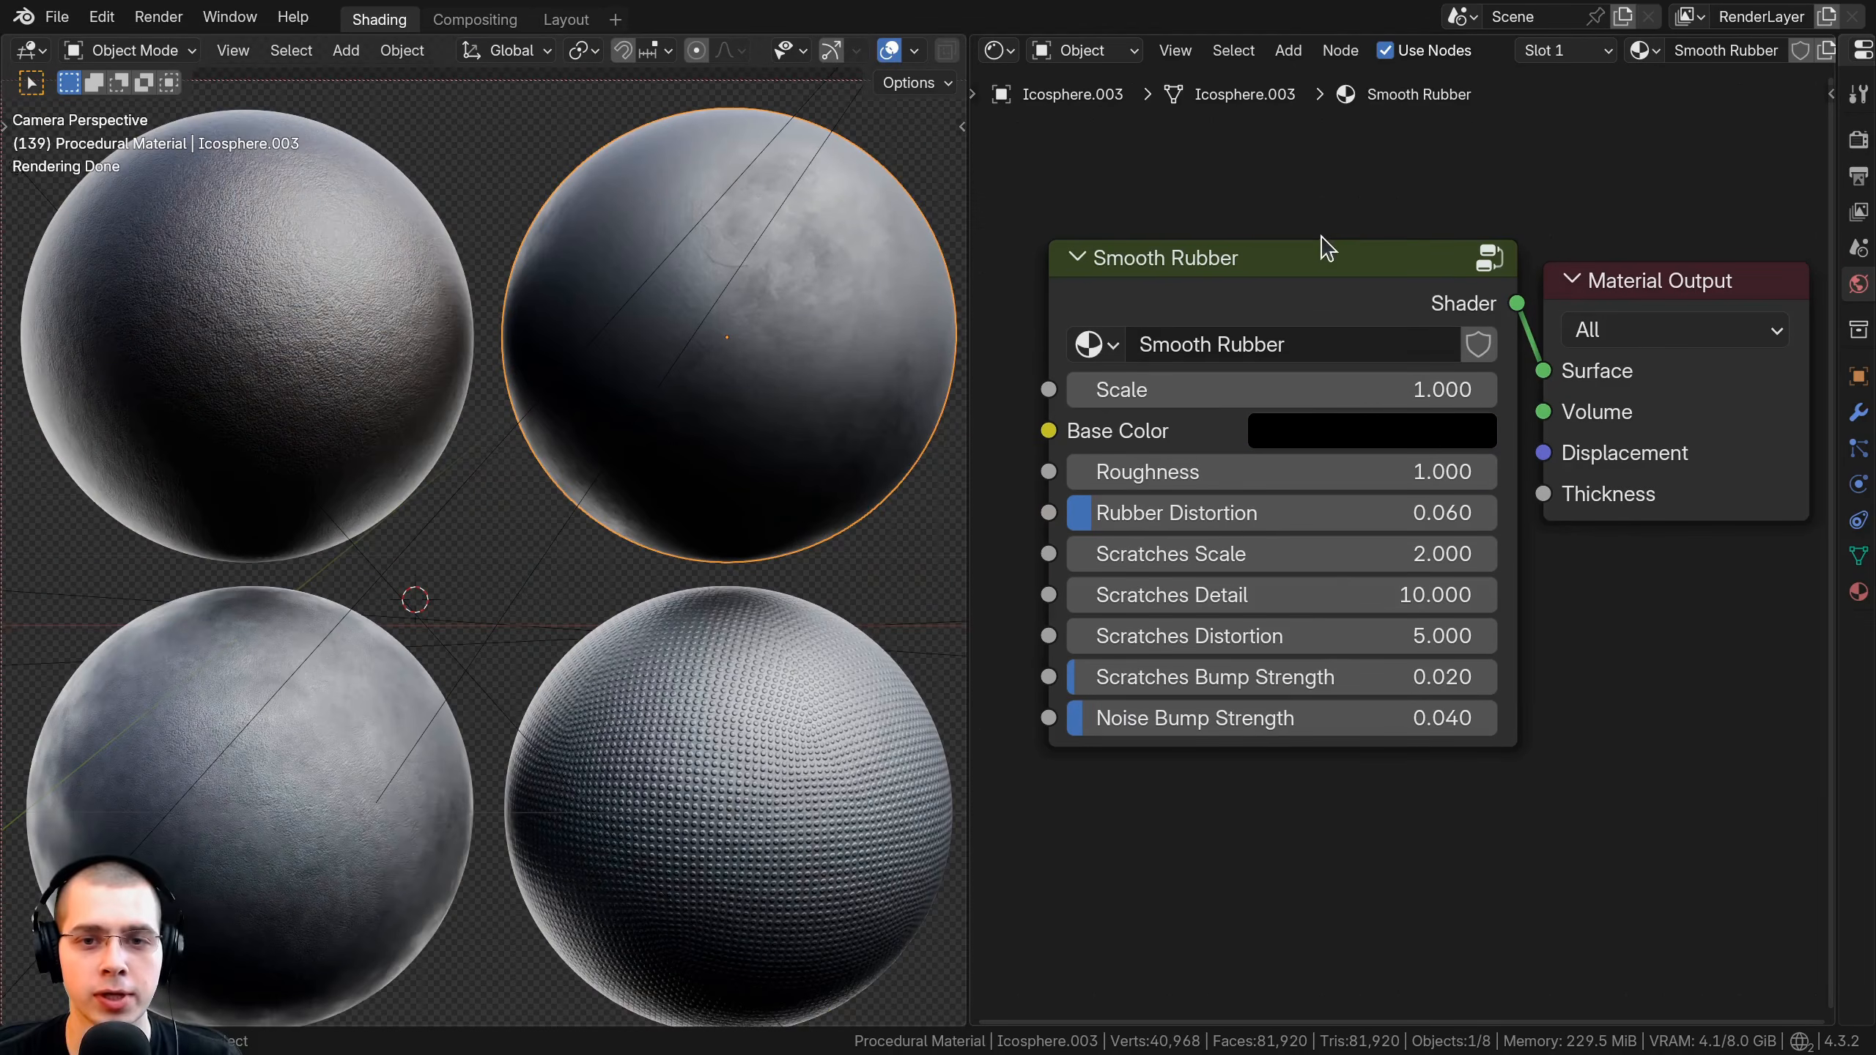
drag(1327, 247, 1319, 197)
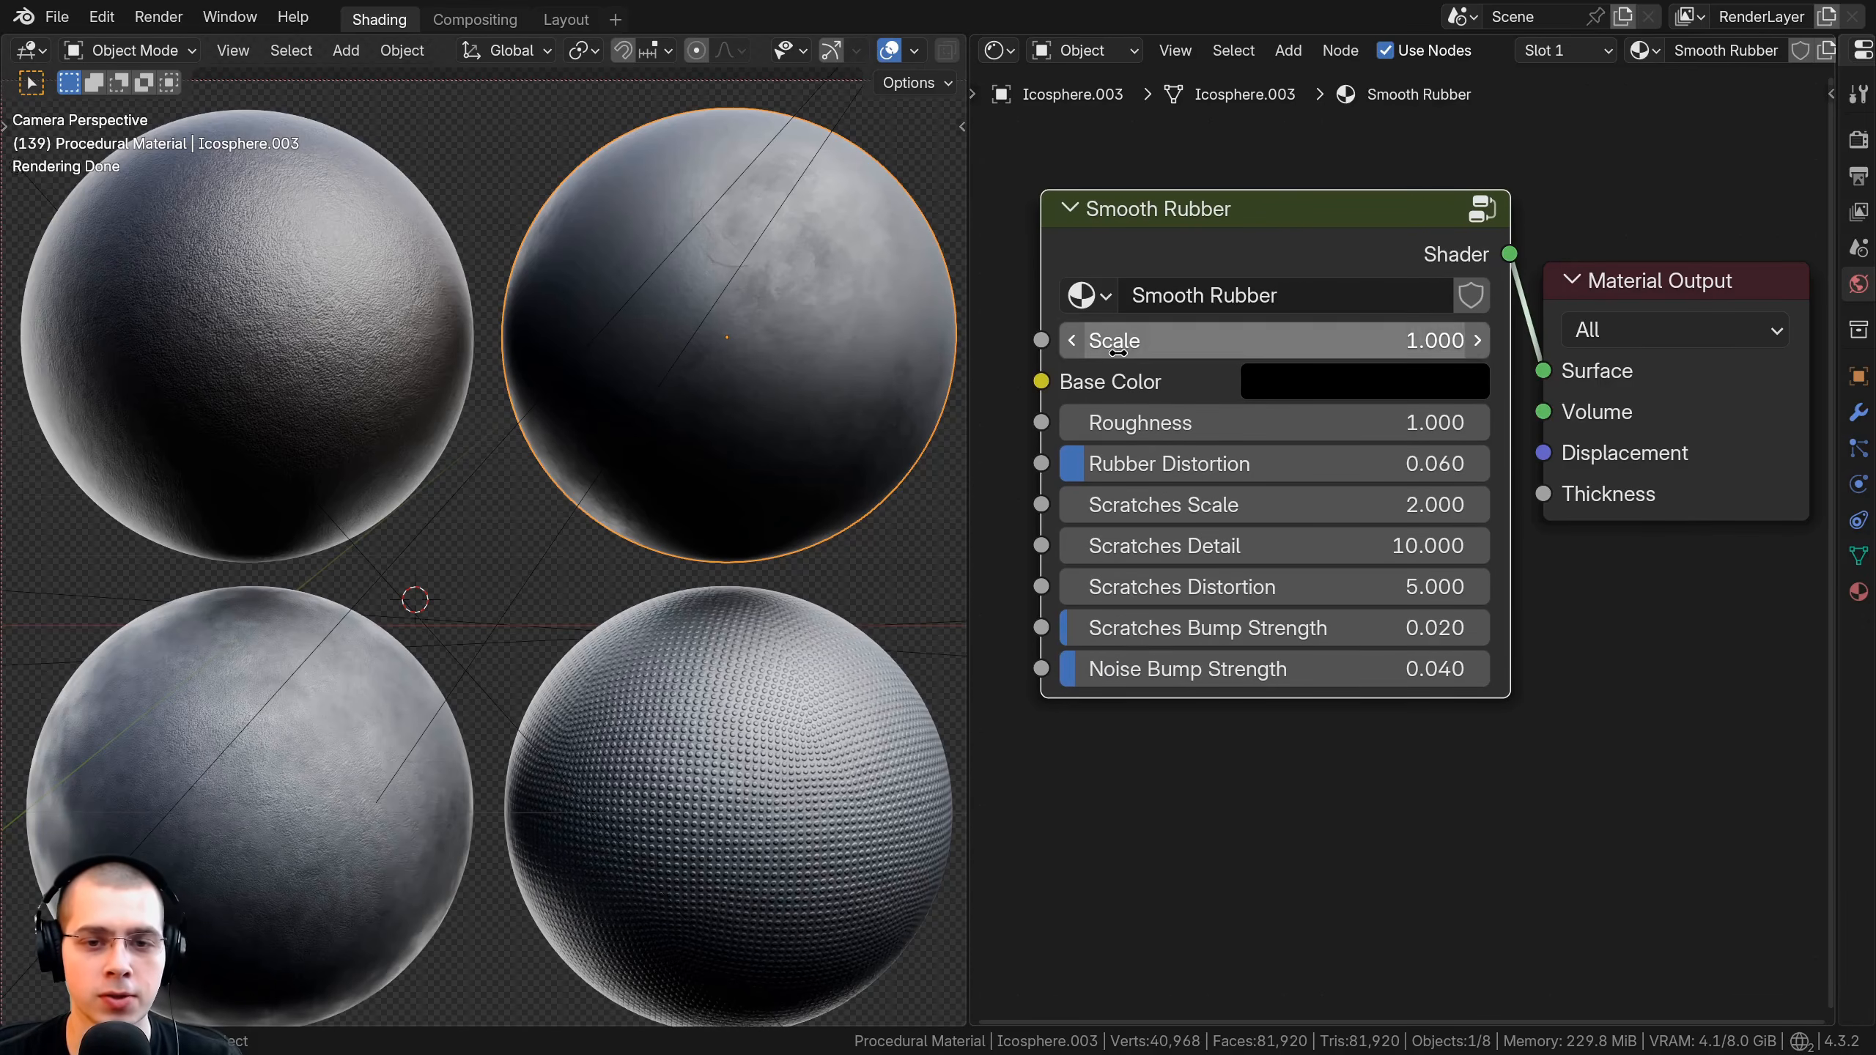
click(835, 660)
click(336, 299)
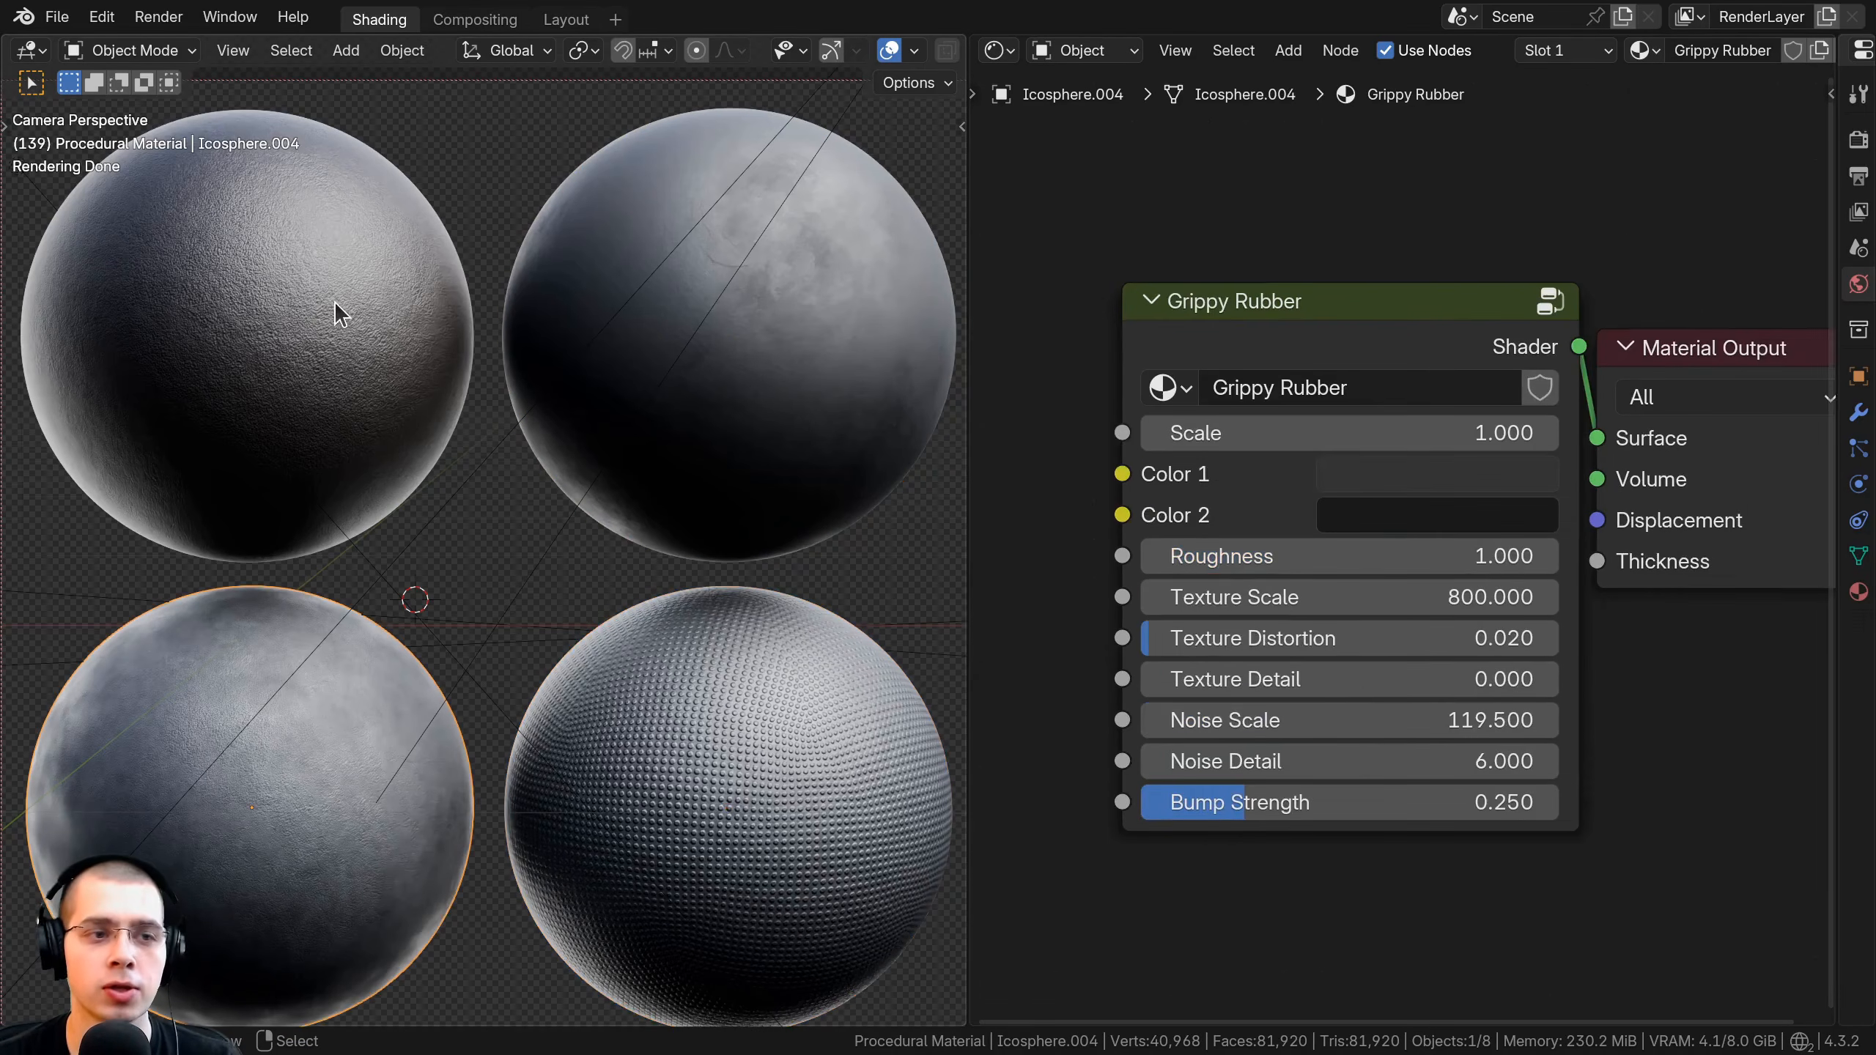
click(561, 298)
click(465, 879)
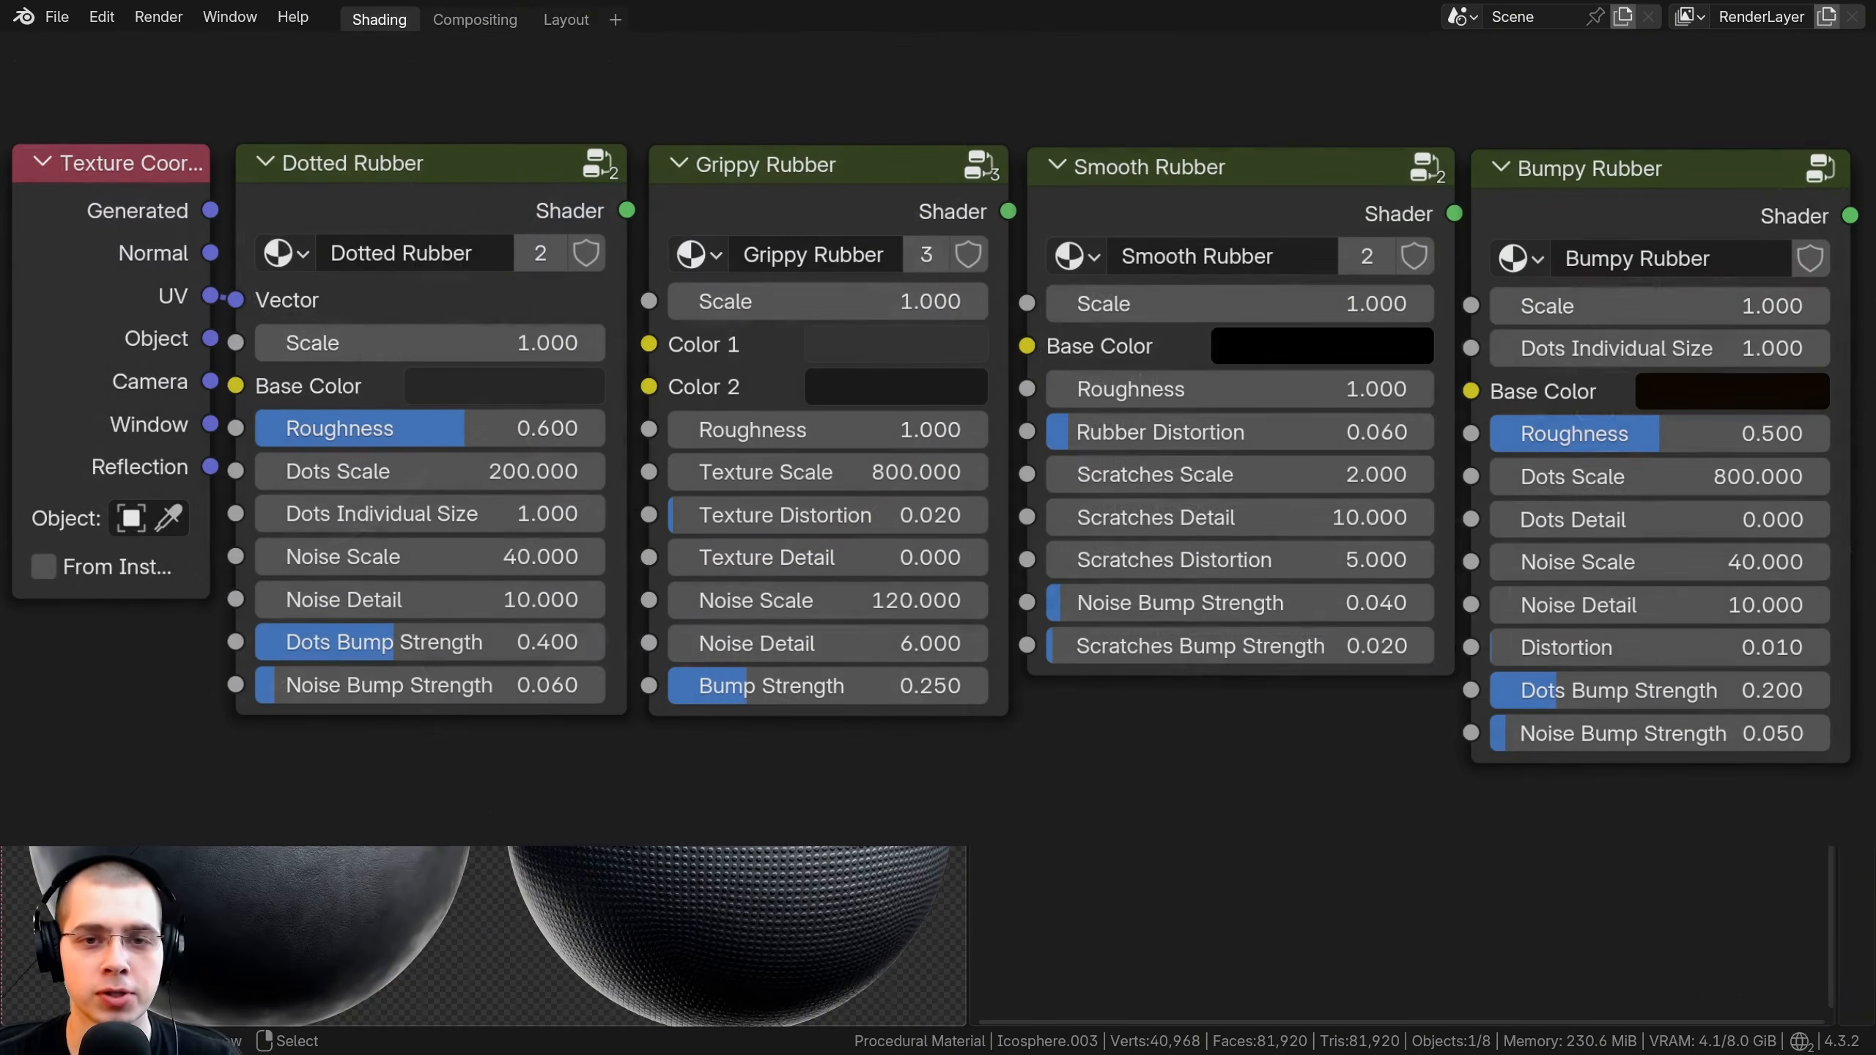
key(g)
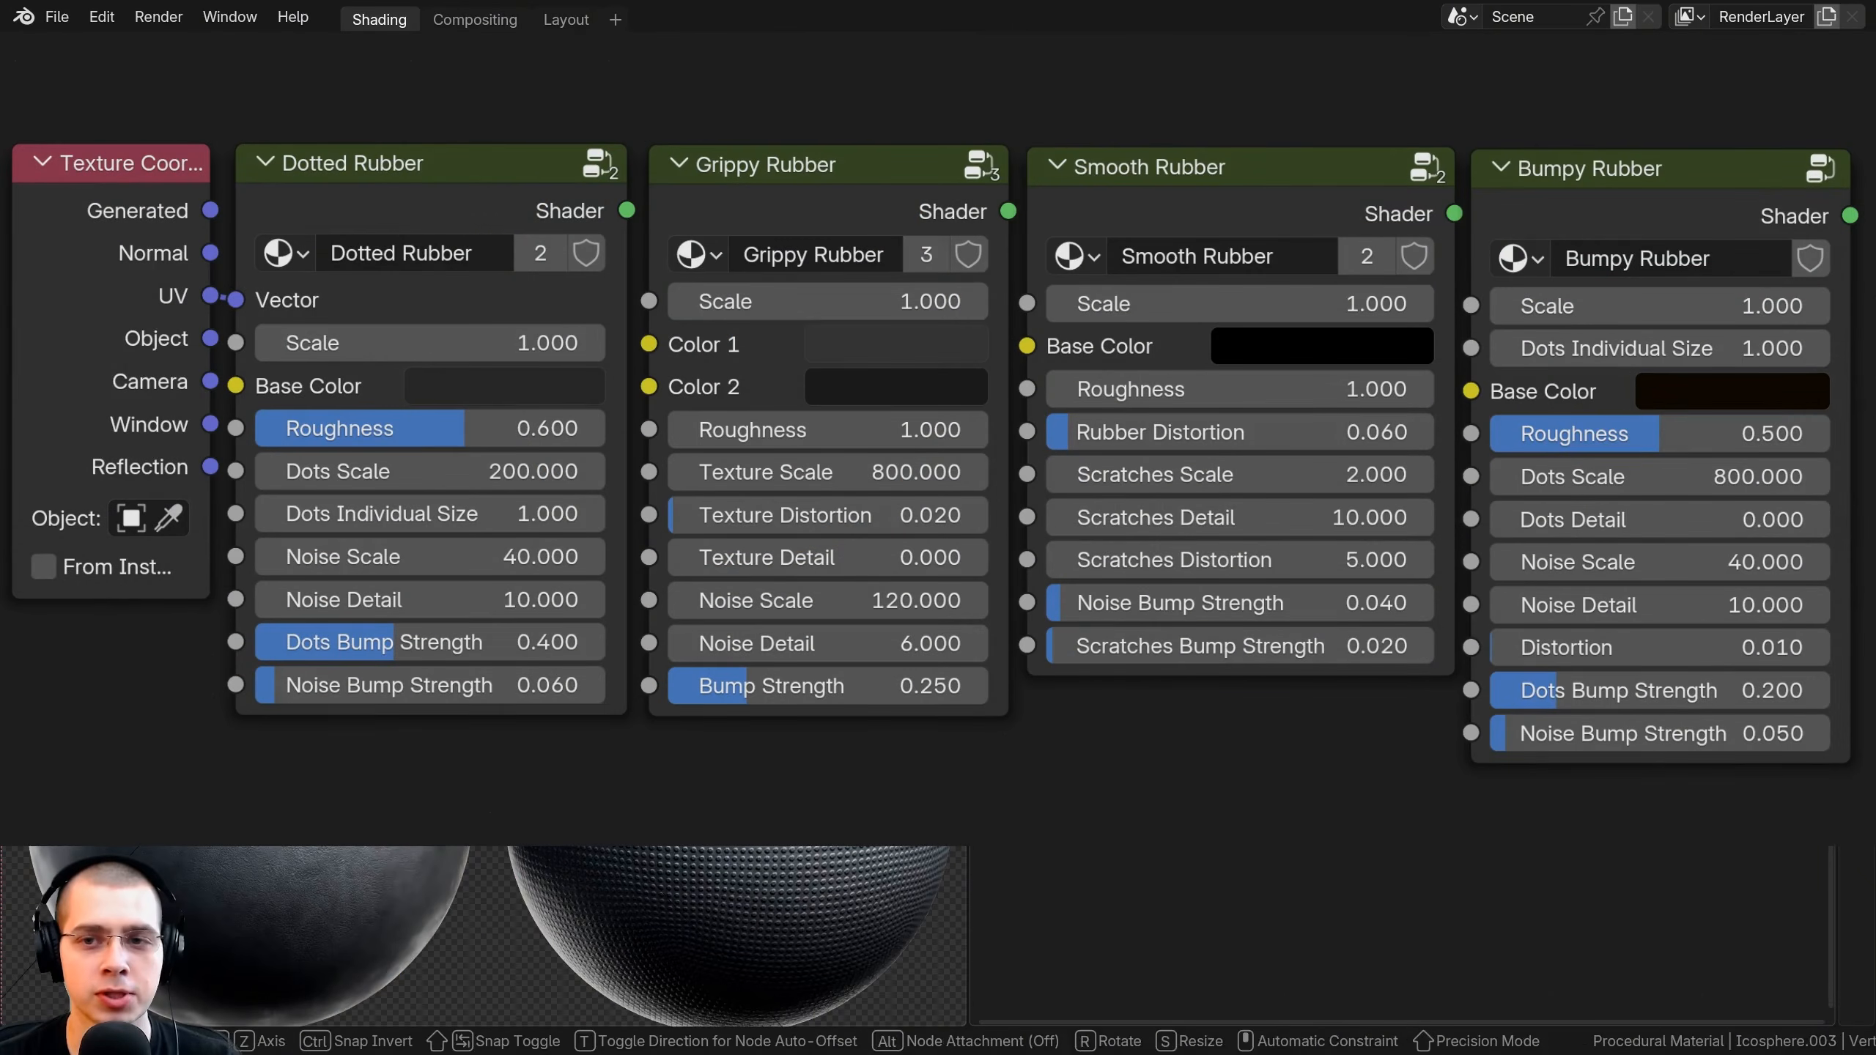
key(Escape)
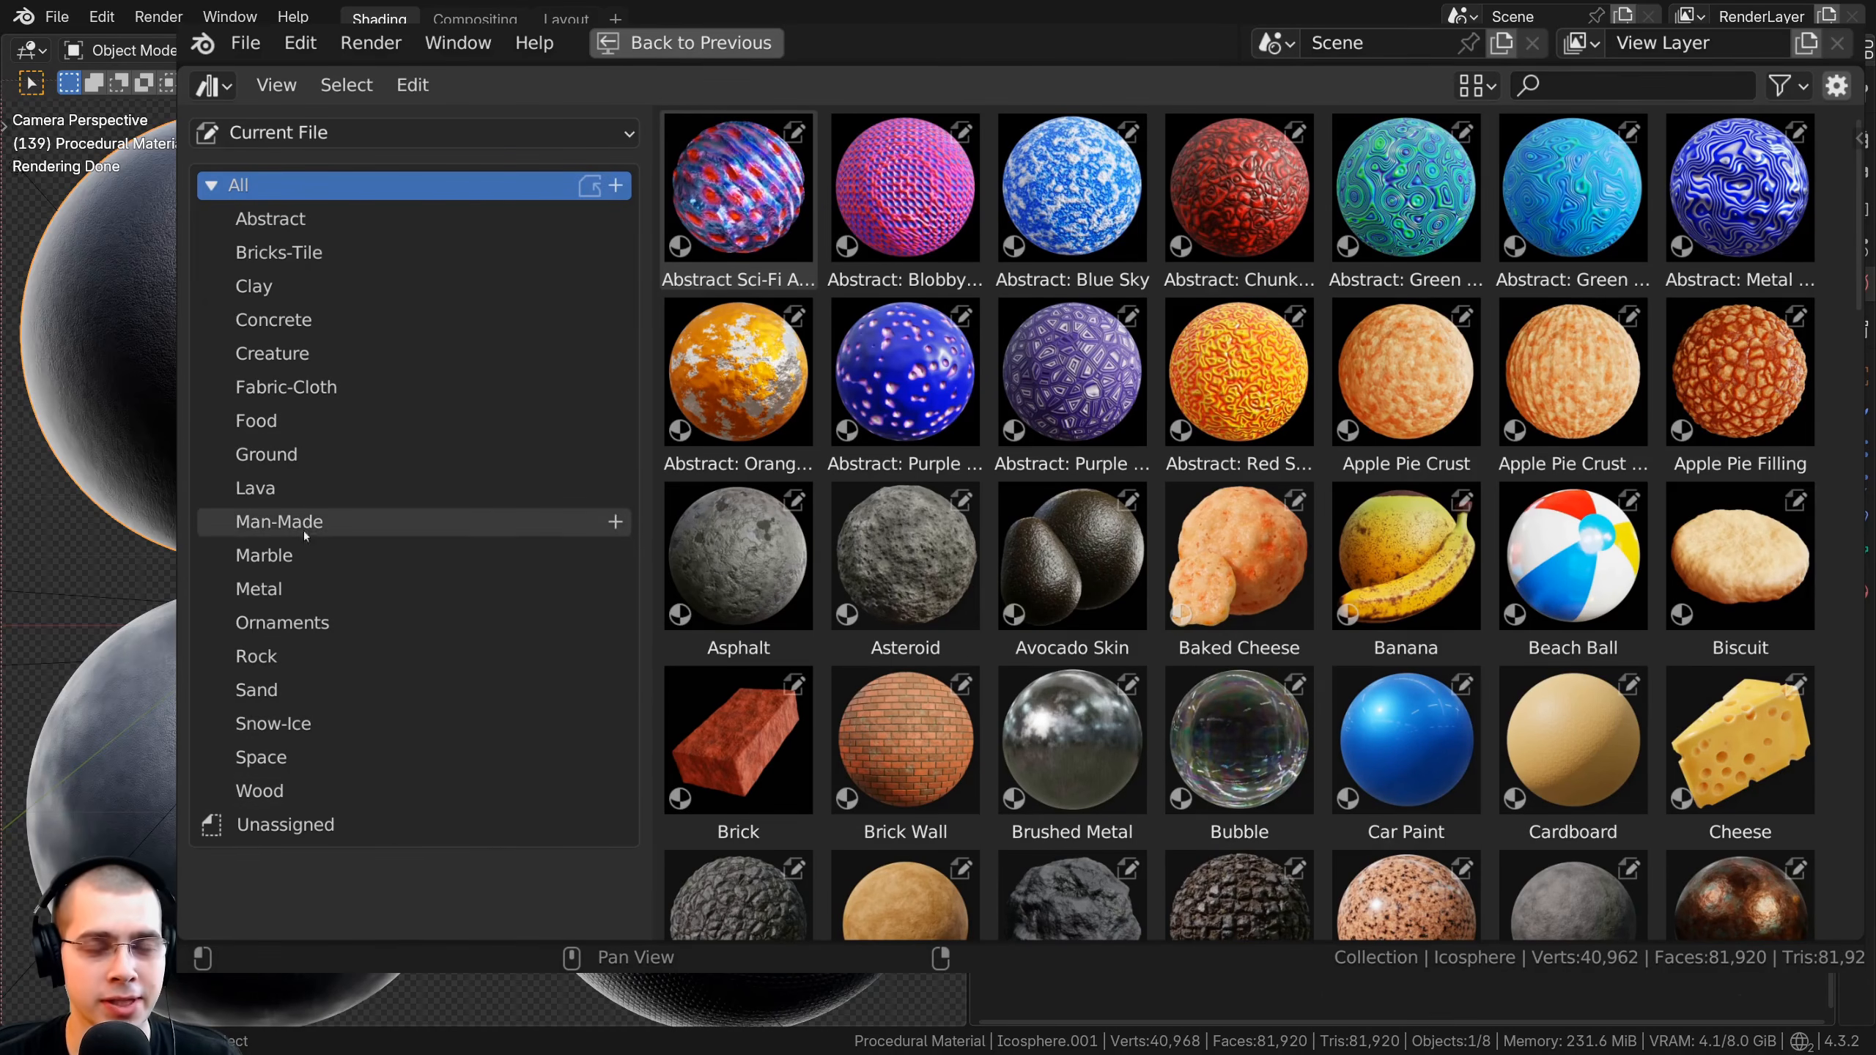
Browse the material asset library by category, including Rock, Lava, Space, Ground and Abstract.
click(299, 652)
click(287, 501)
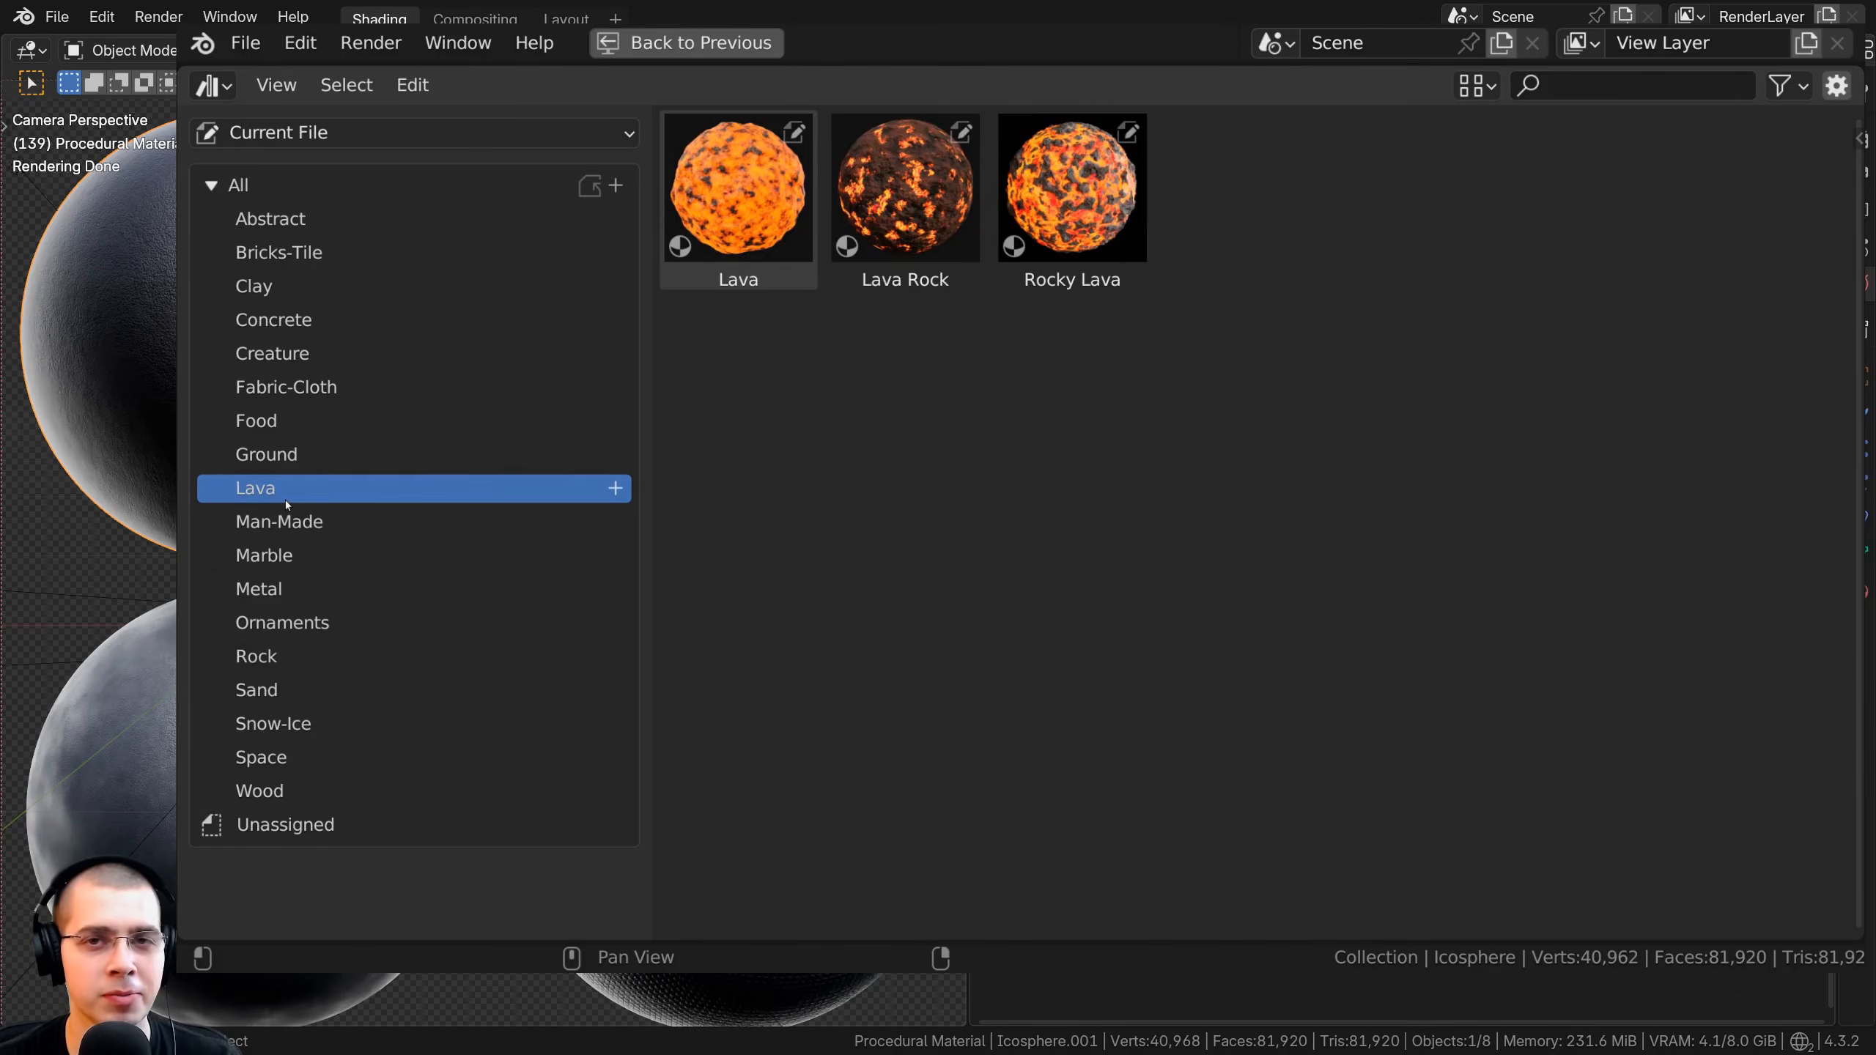
click(290, 765)
click(283, 458)
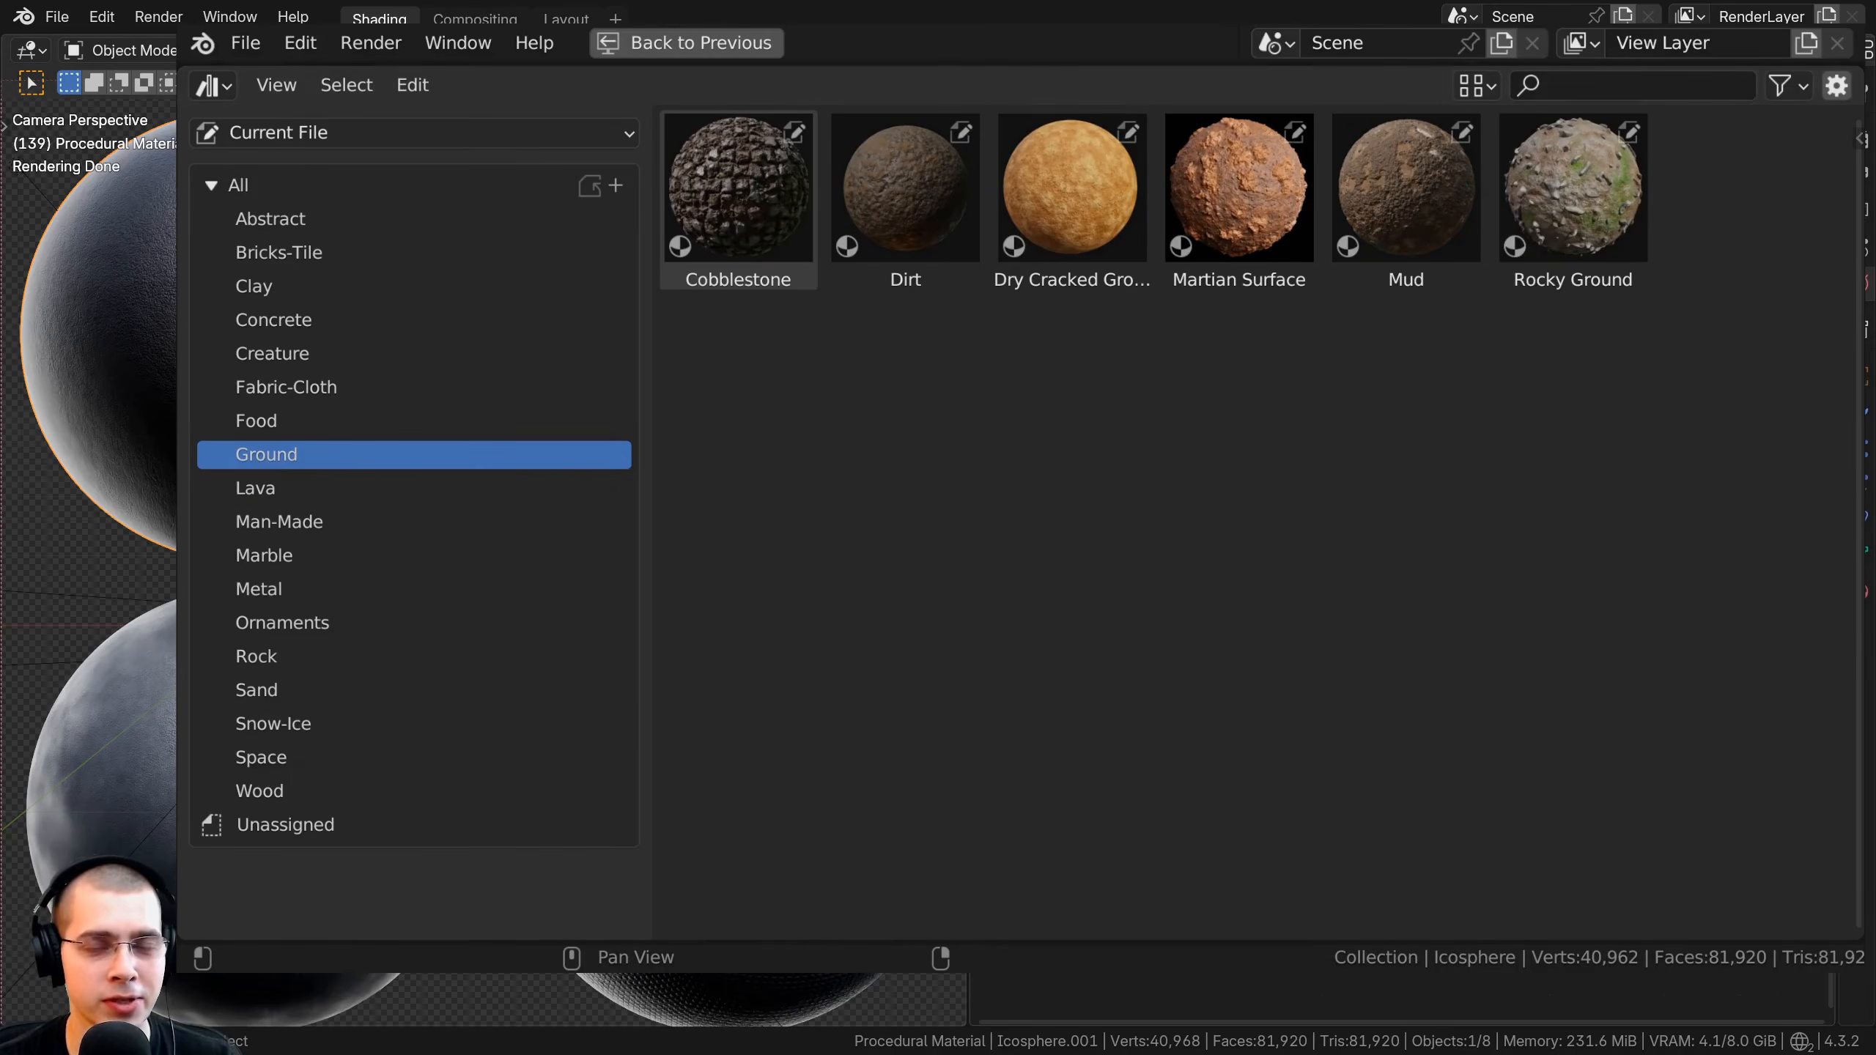
click(375, 222)
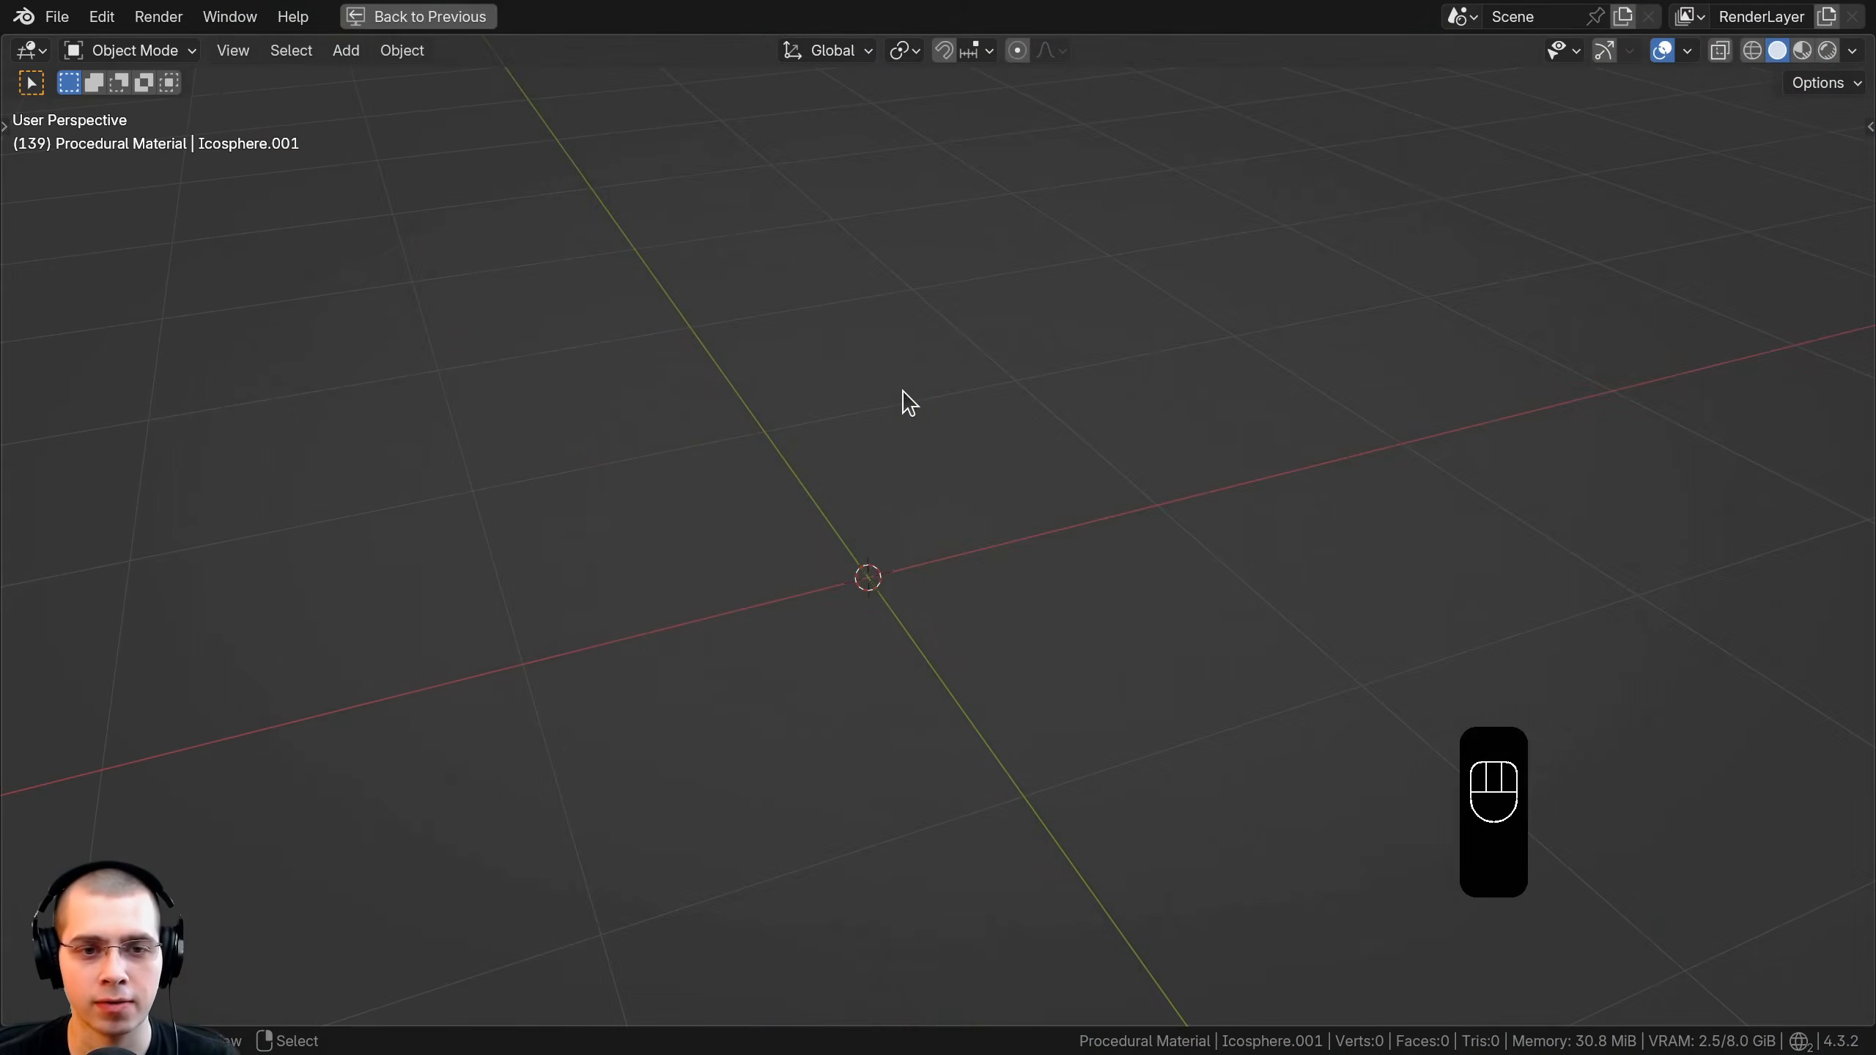
Add an ico sphere with 6 subdivisions and shade it smooth.
key(shift+a)
mouse_move(833, 436)
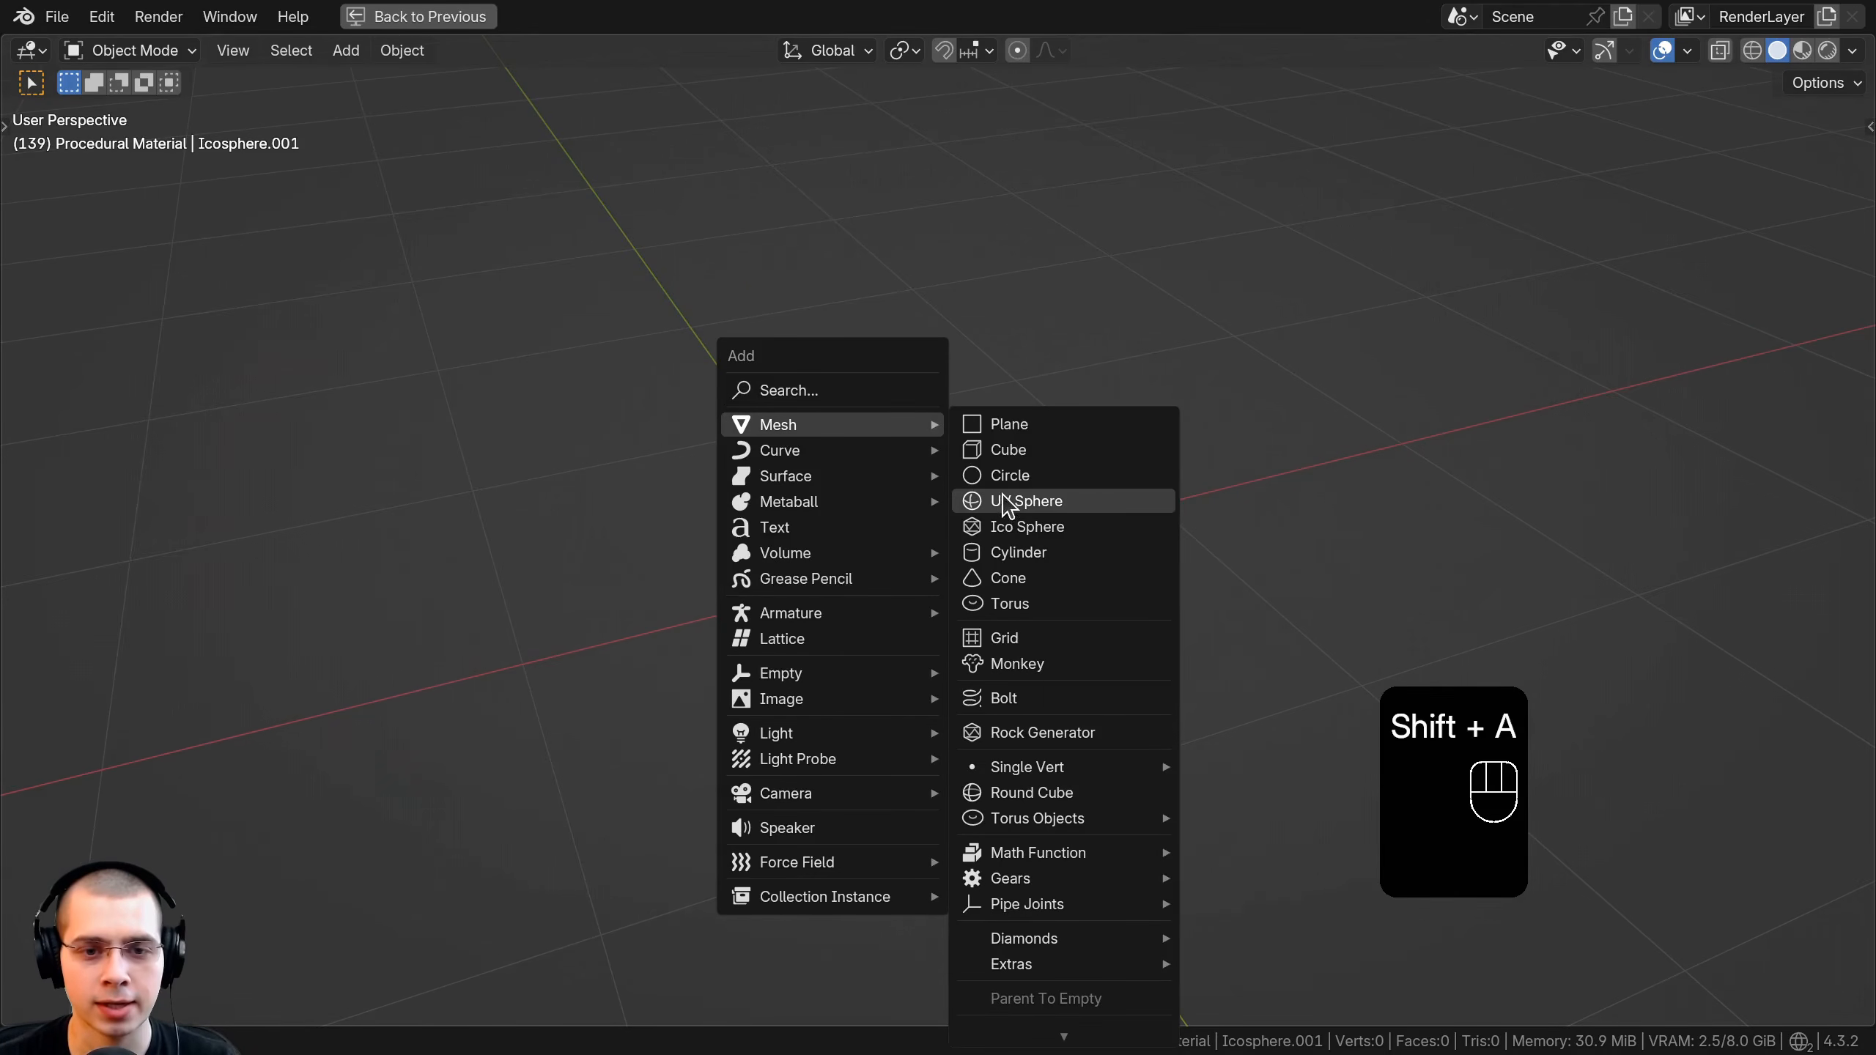
click(1003, 525)
click(52, 1005)
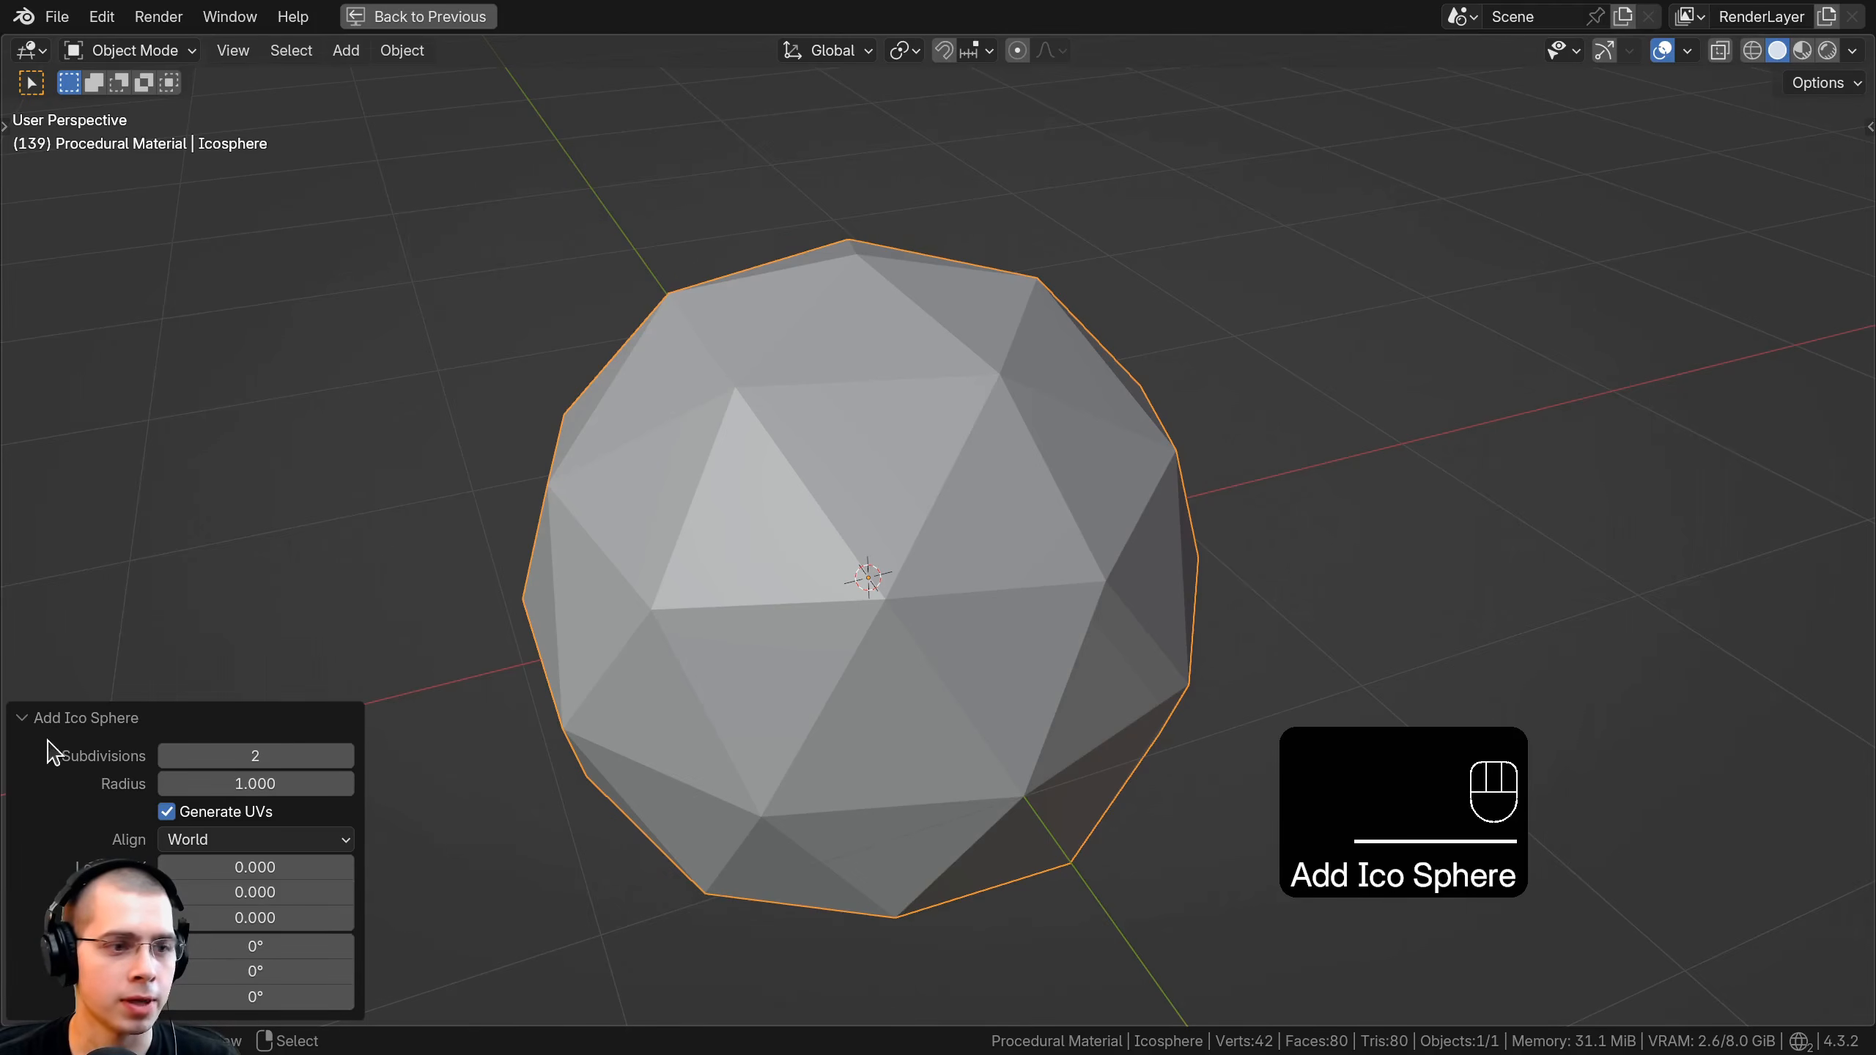
click(345, 755)
click(345, 755)
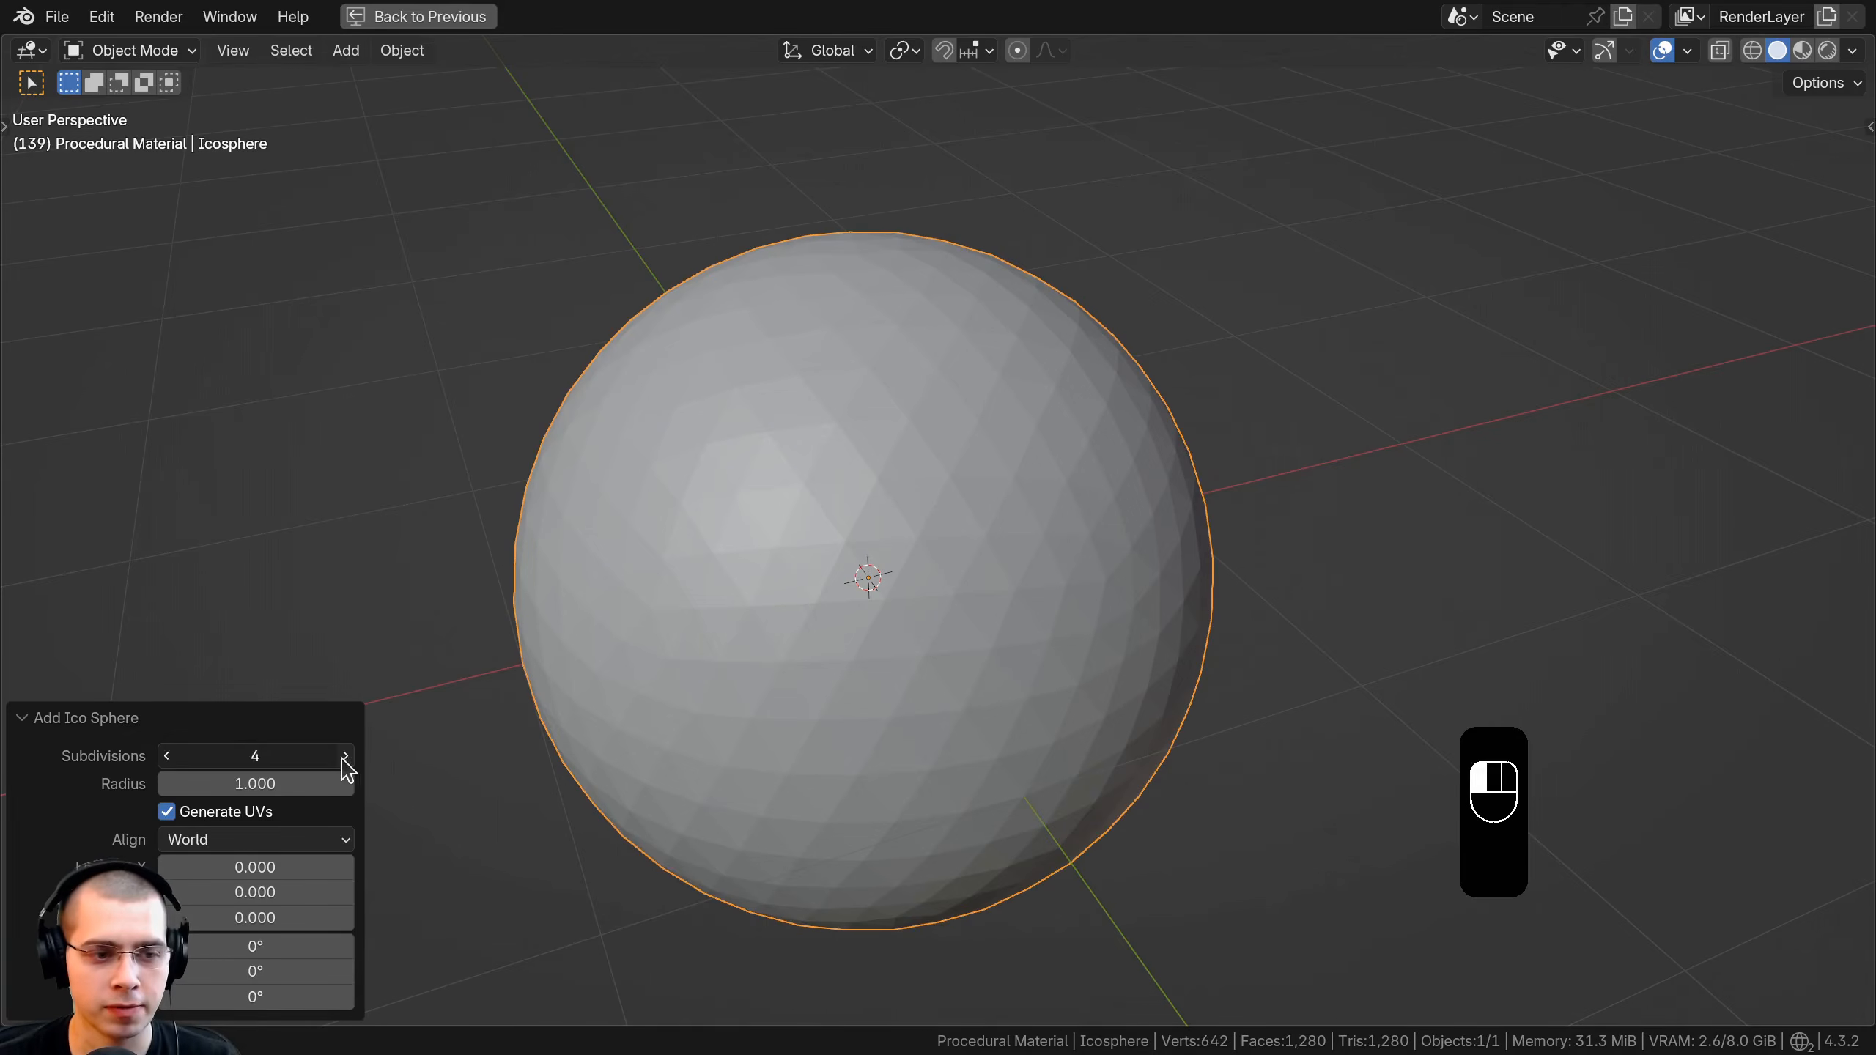
click(345, 755)
click(345, 755)
click(26, 718)
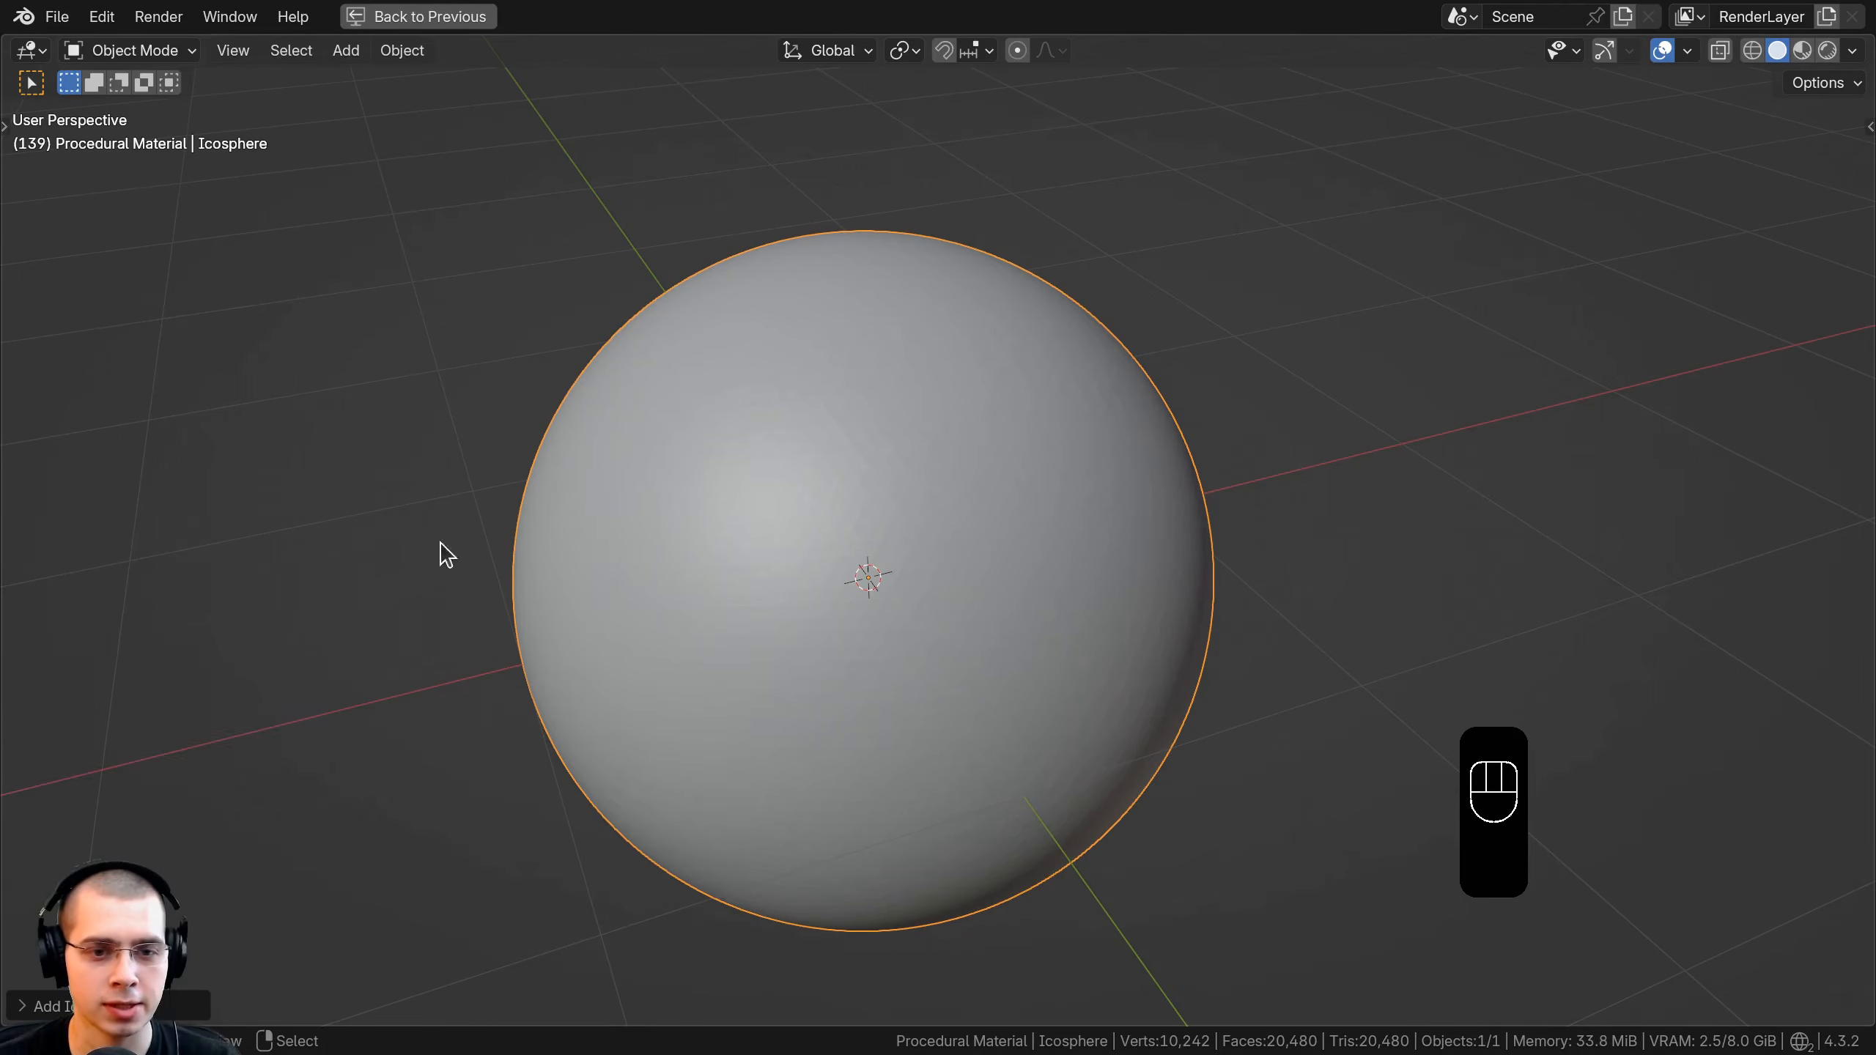
key(w)
click(735, 266)
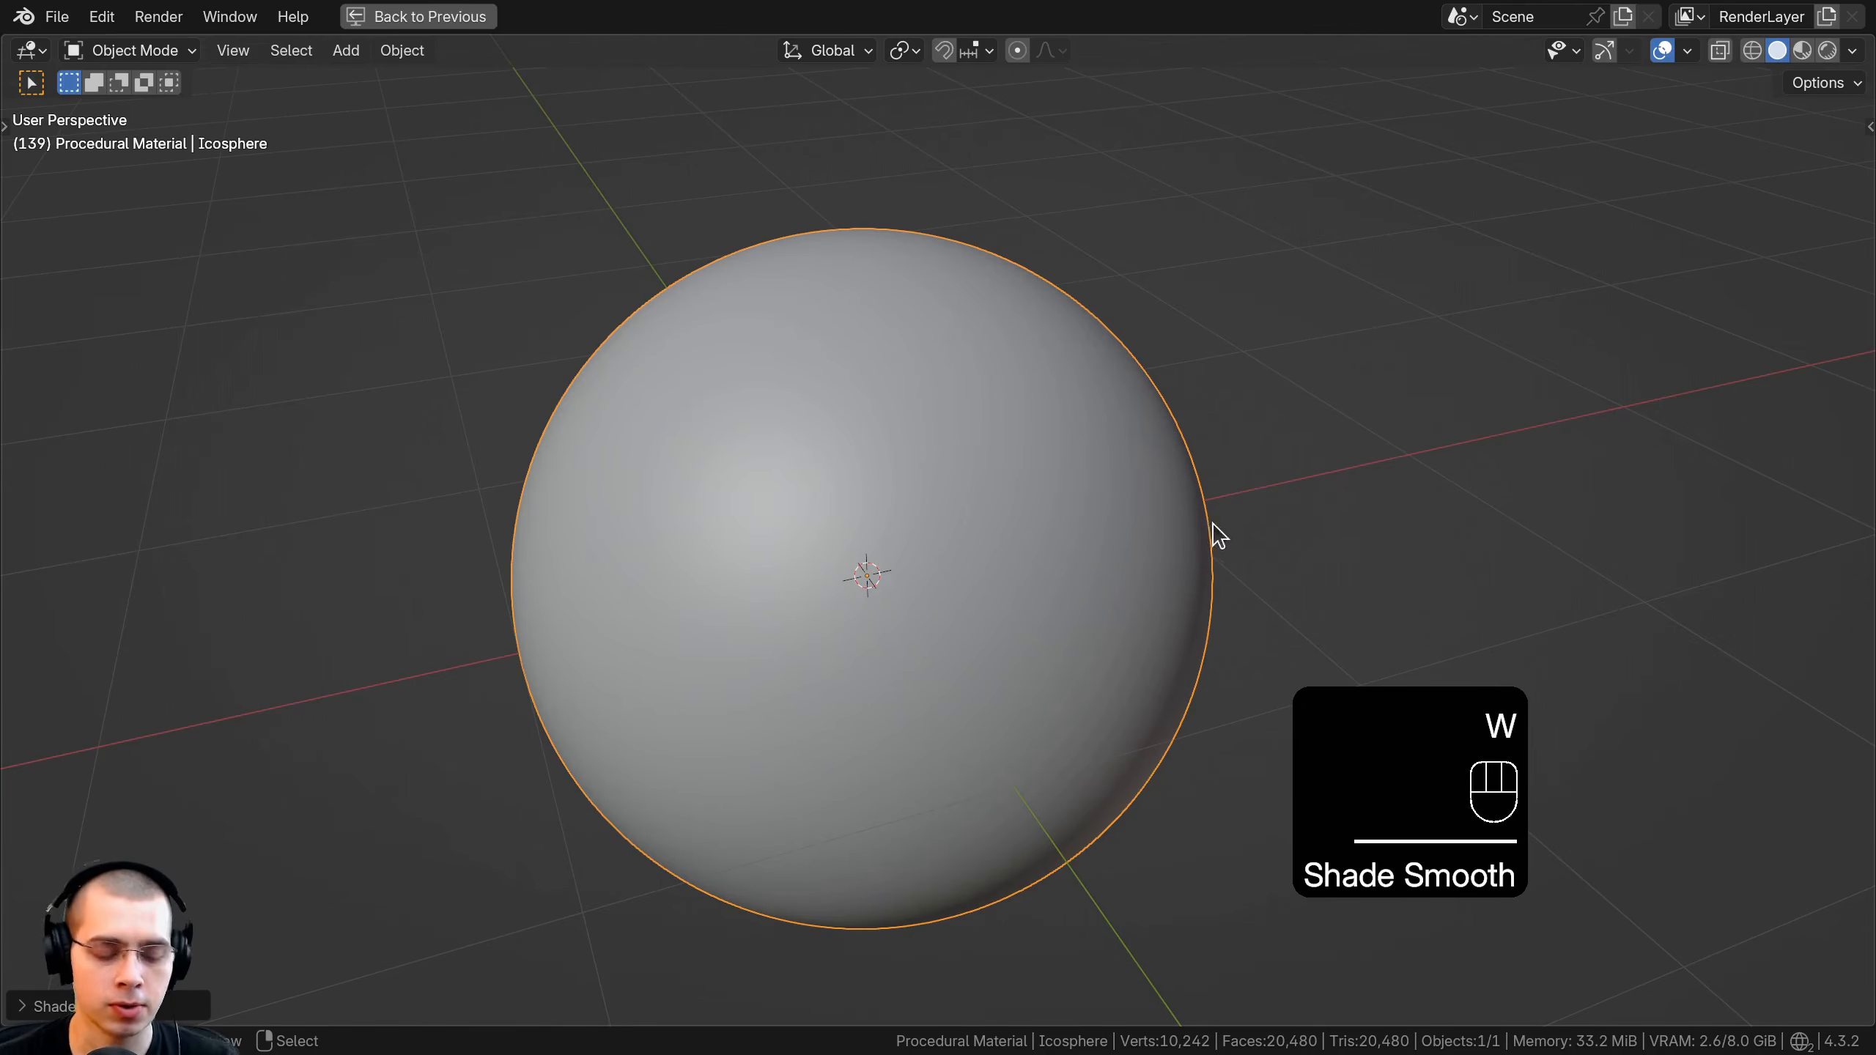
Scale the sphere down to 0.2 and apply its scale.
key(s)
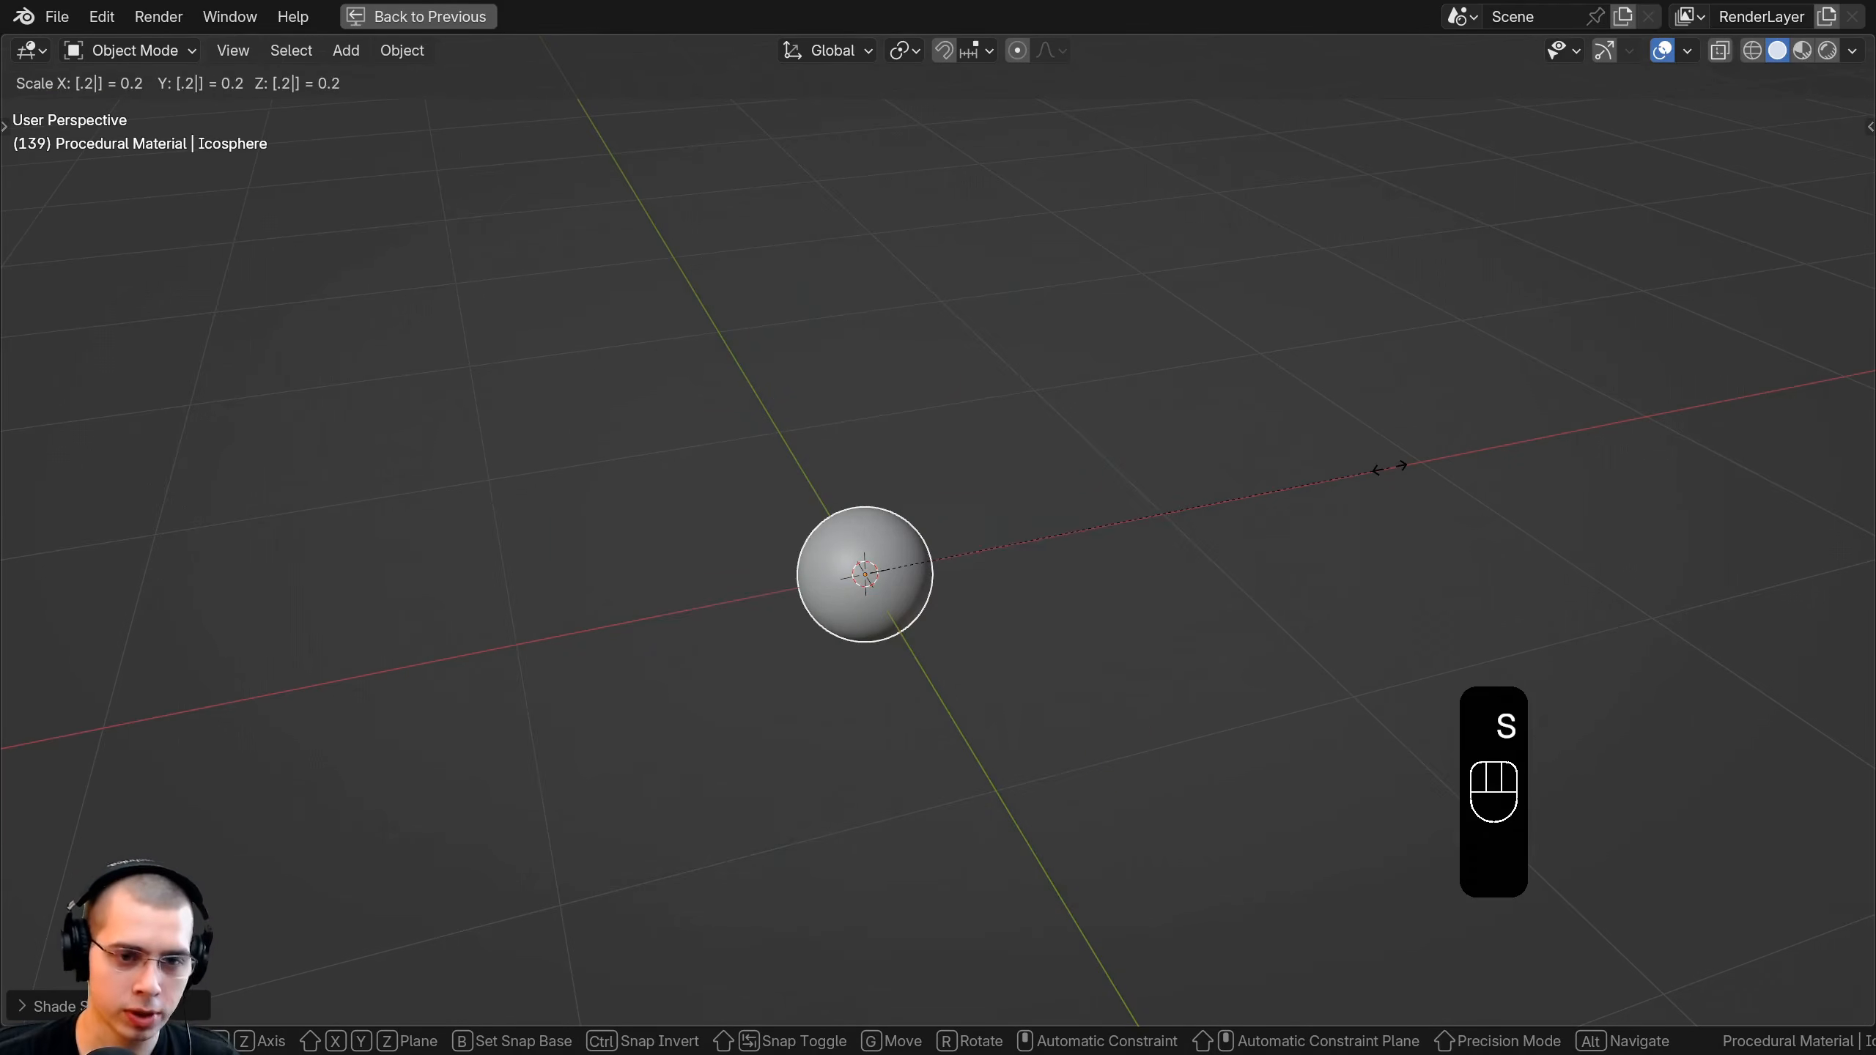
click(1389, 472)
scroll(811, 490, up, 5)
key(ctrl+a)
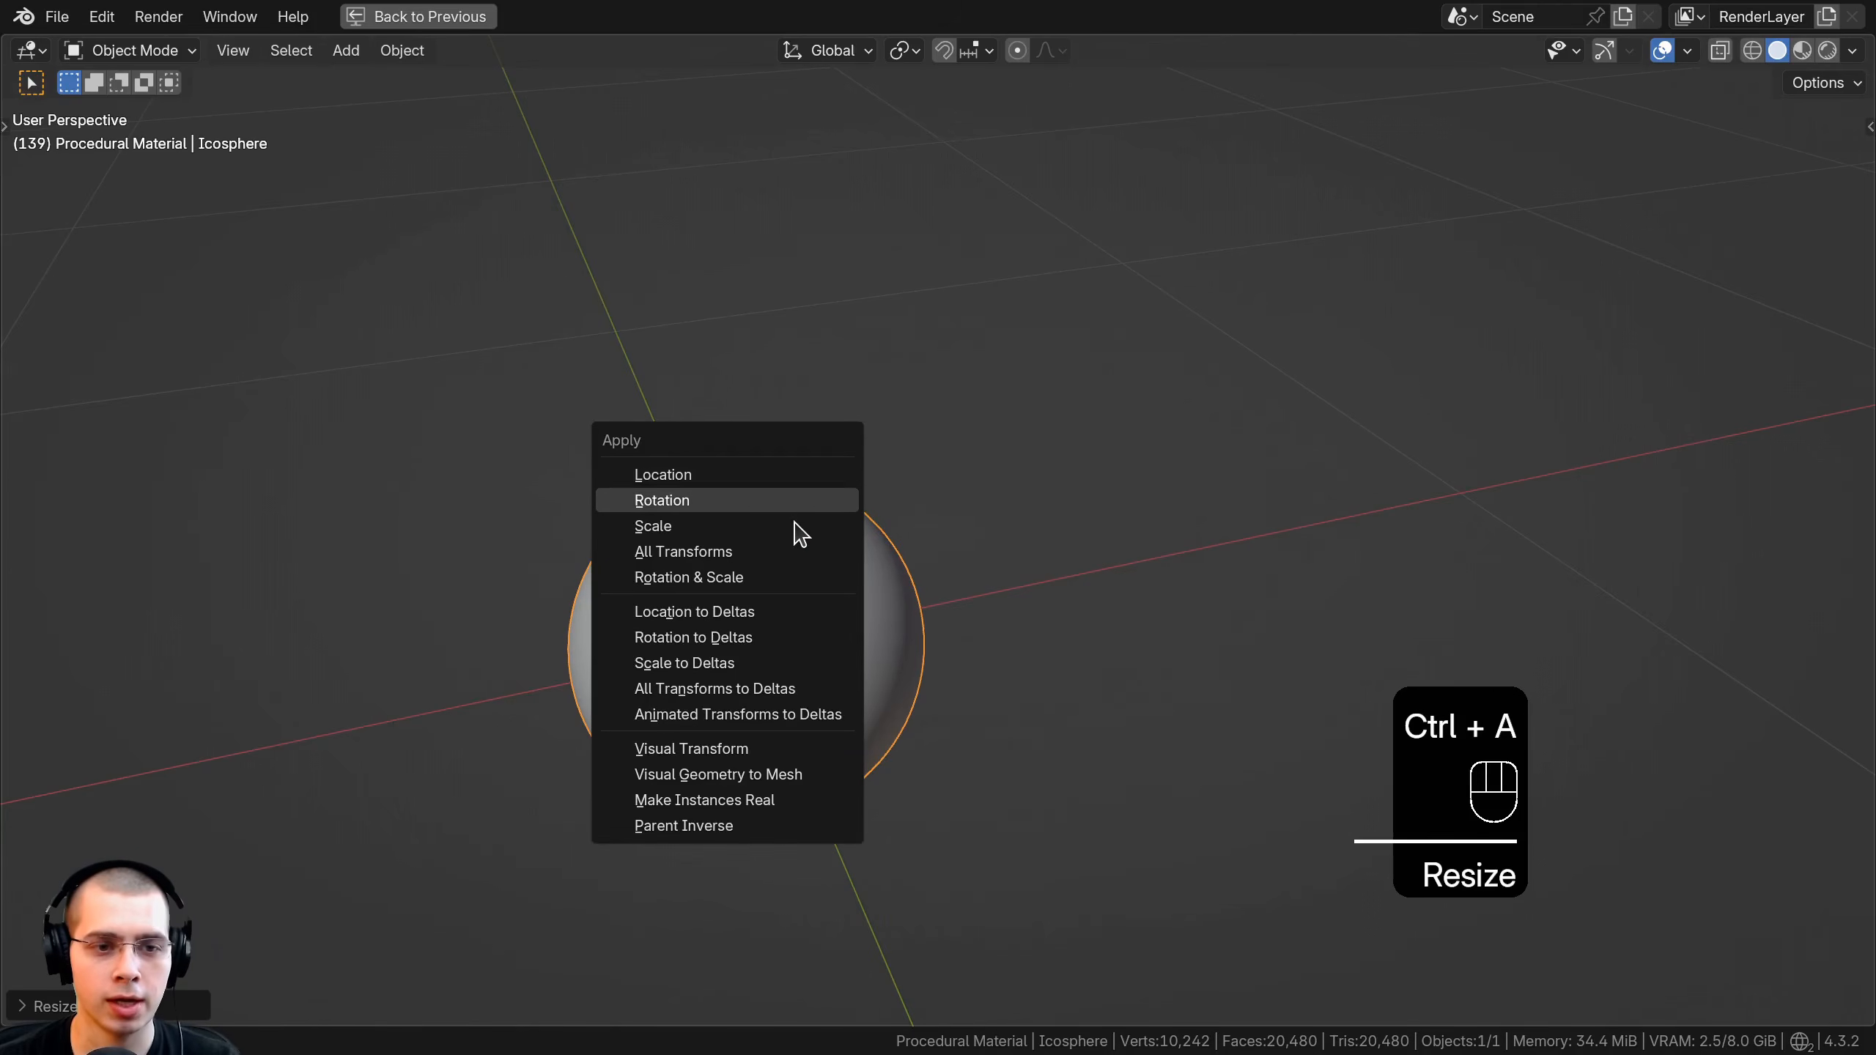
click(791, 527)
key(KP_Decimal)
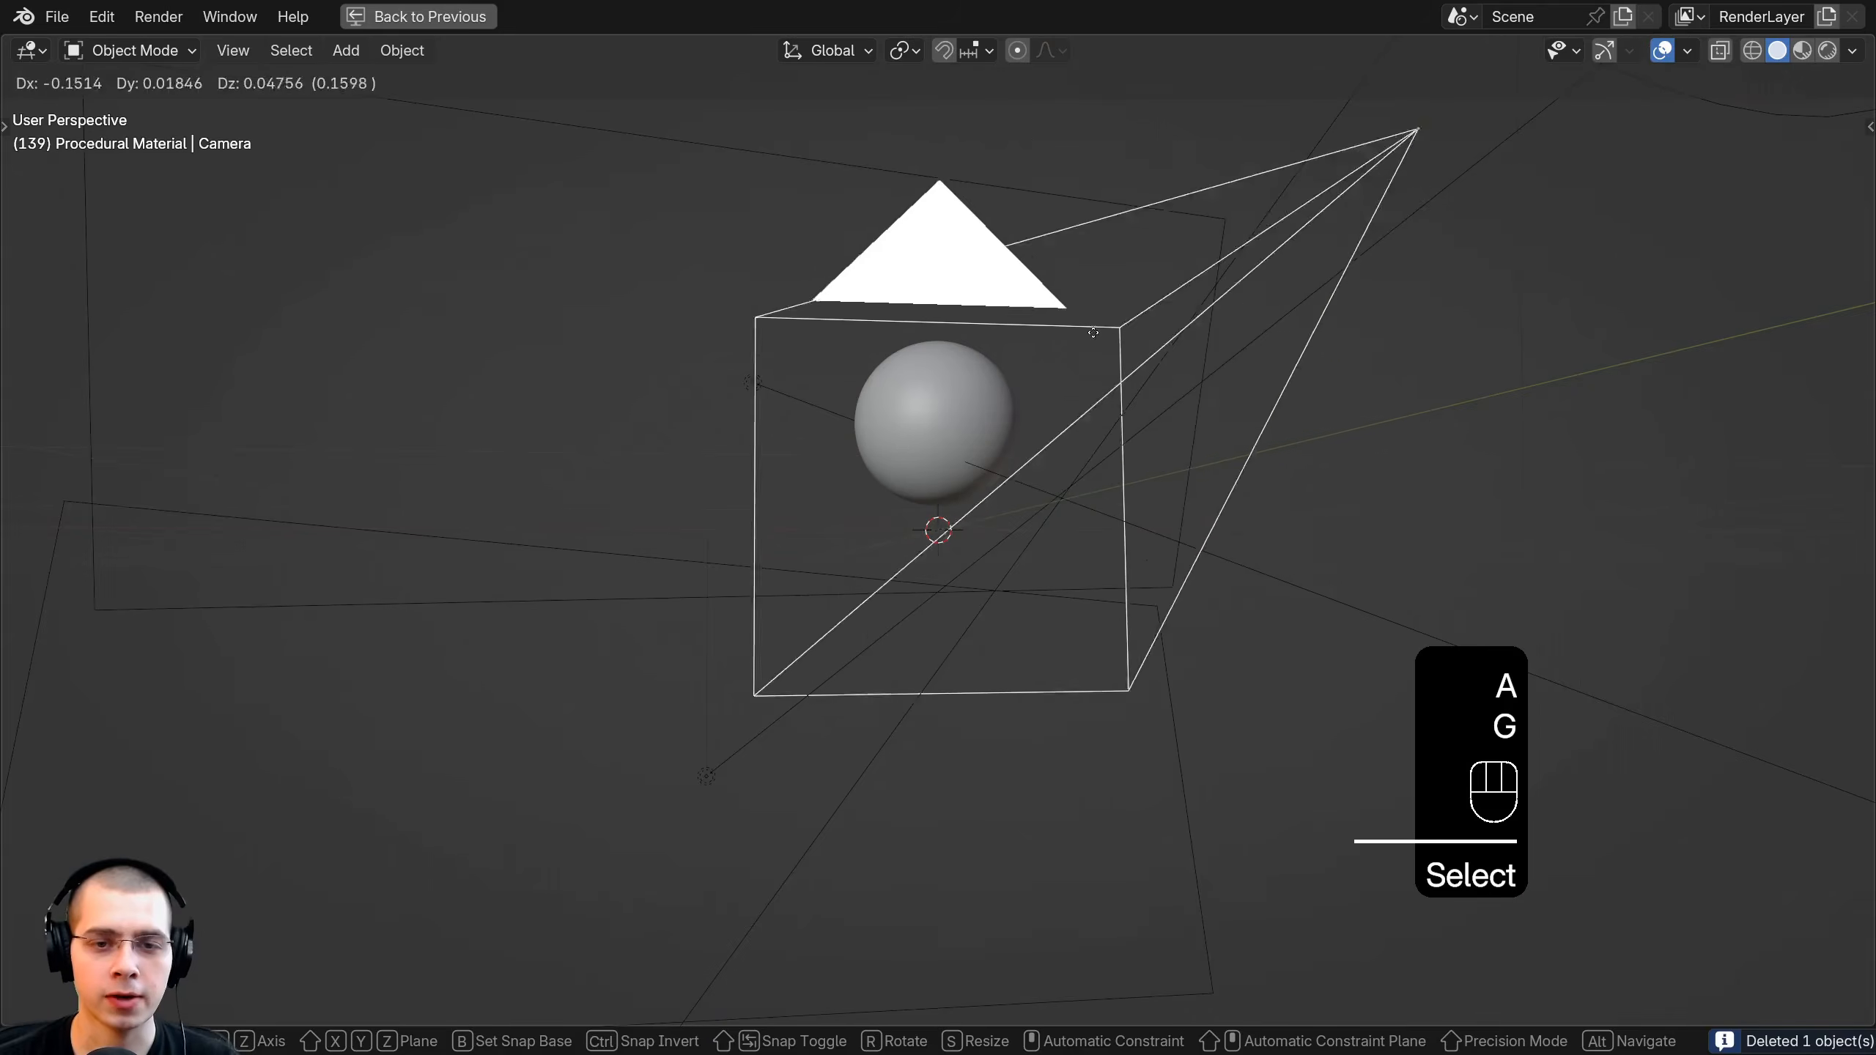
Look through the scene camera and check how the sphere sits in its frame.
click(1238, 284)
key(KP_0)
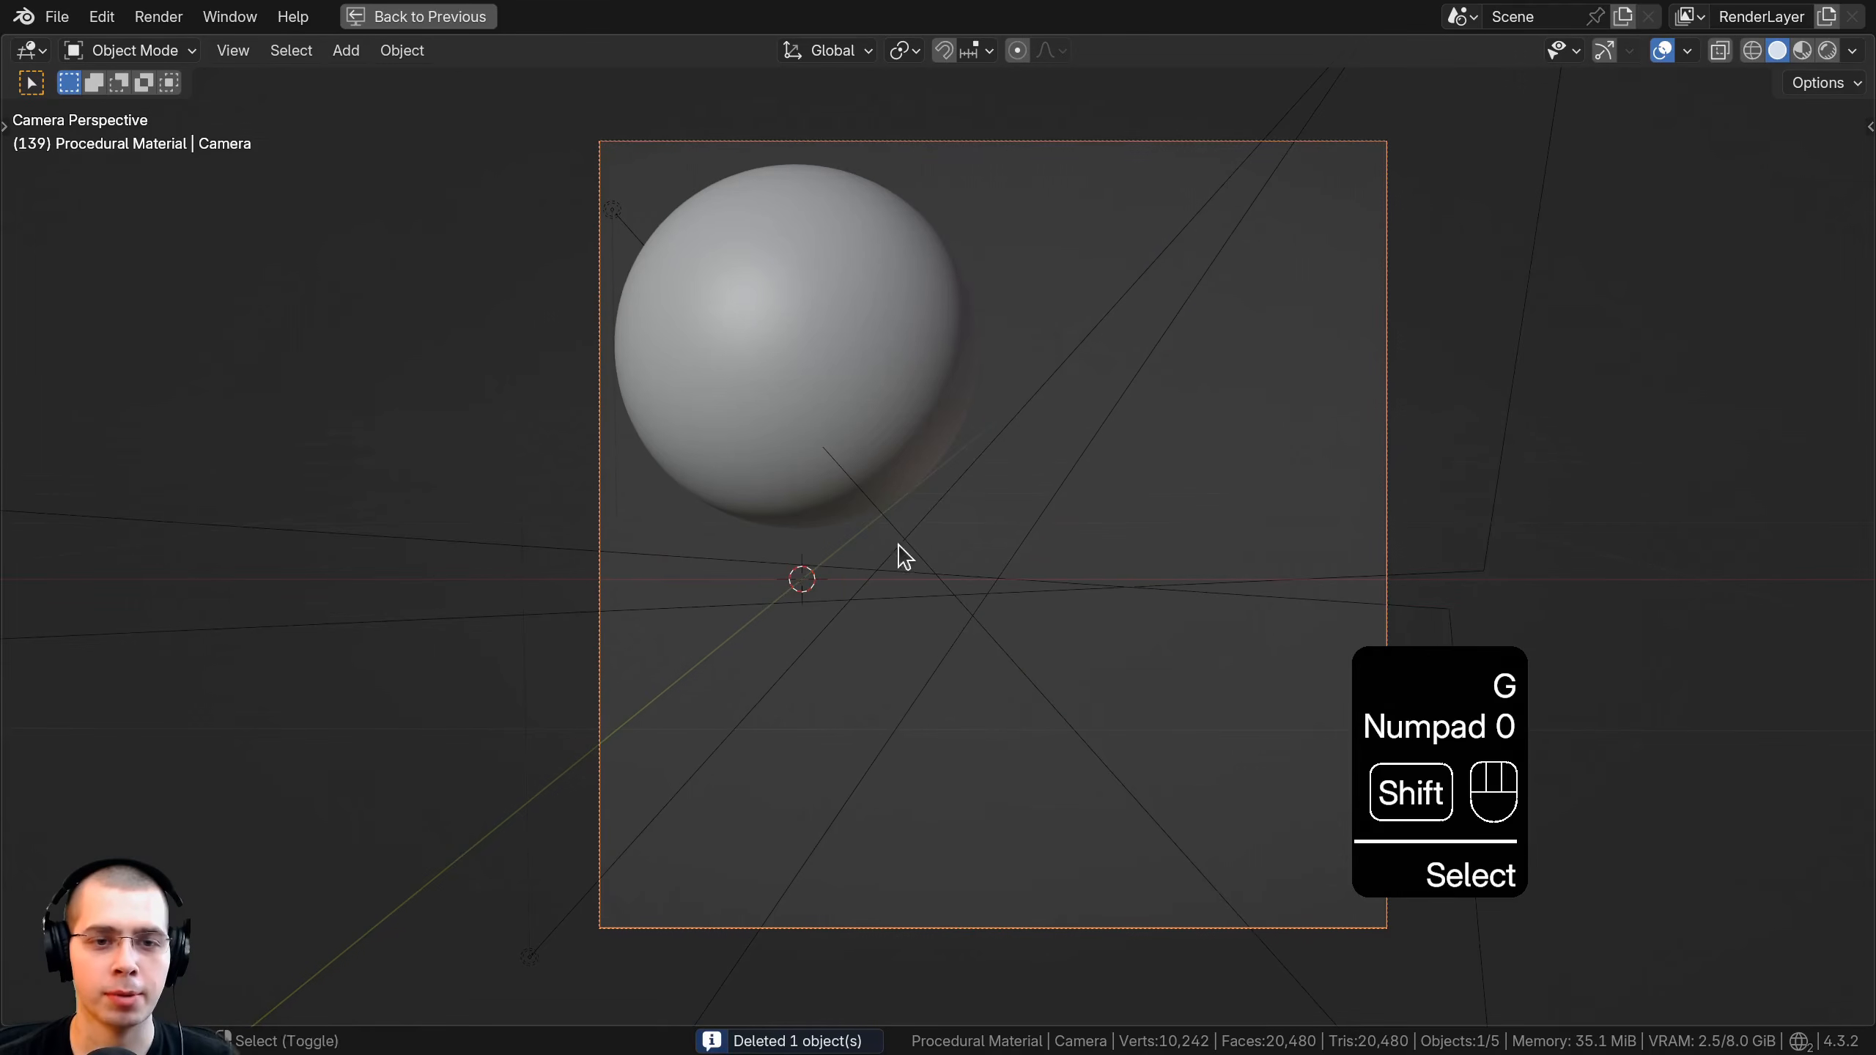
shift+middle_drag(895, 543, 849, 518)
scroll(849, 326, up, 1)
shift+middle_drag(775, 225, 721, 227)
scroll(721, 227, down, 1)
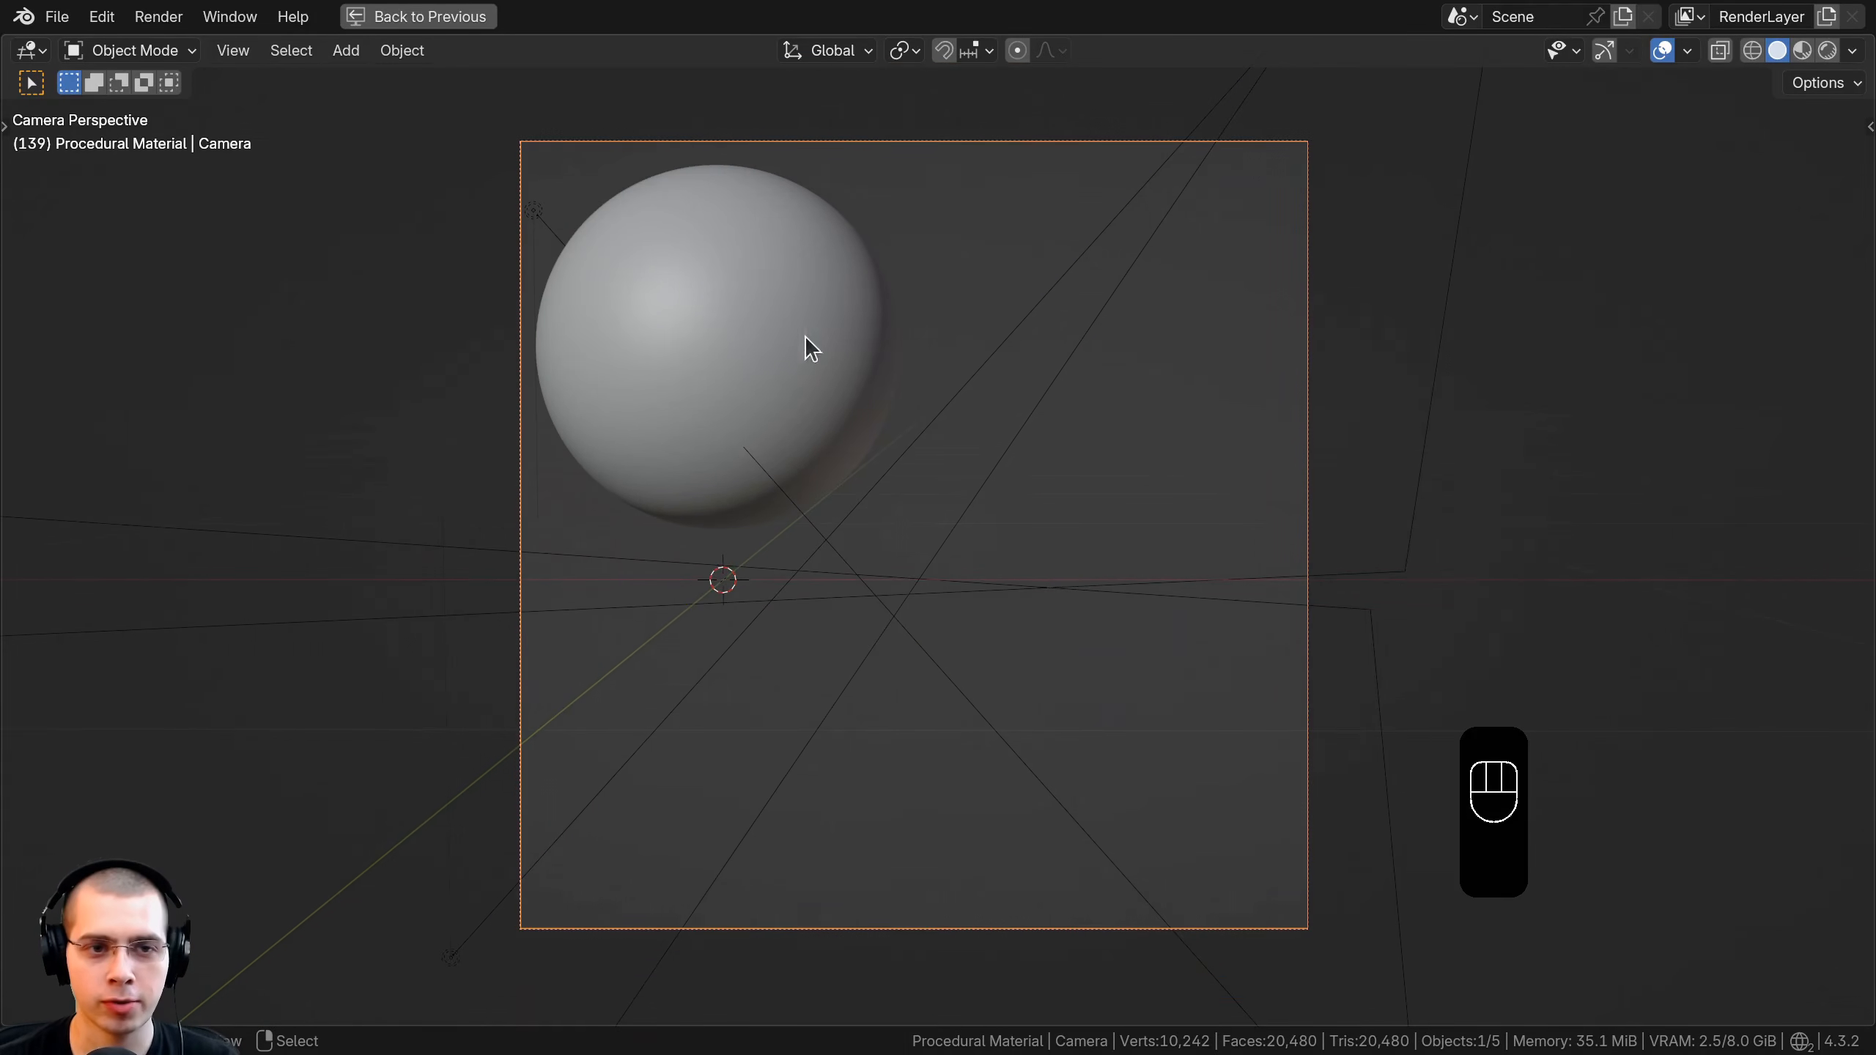
shift+middle_drag(592, 291, 576, 290)
Return to the shading layout and examine the camera's framing and focal length in its lens settings.
click(430, 18)
key(g)
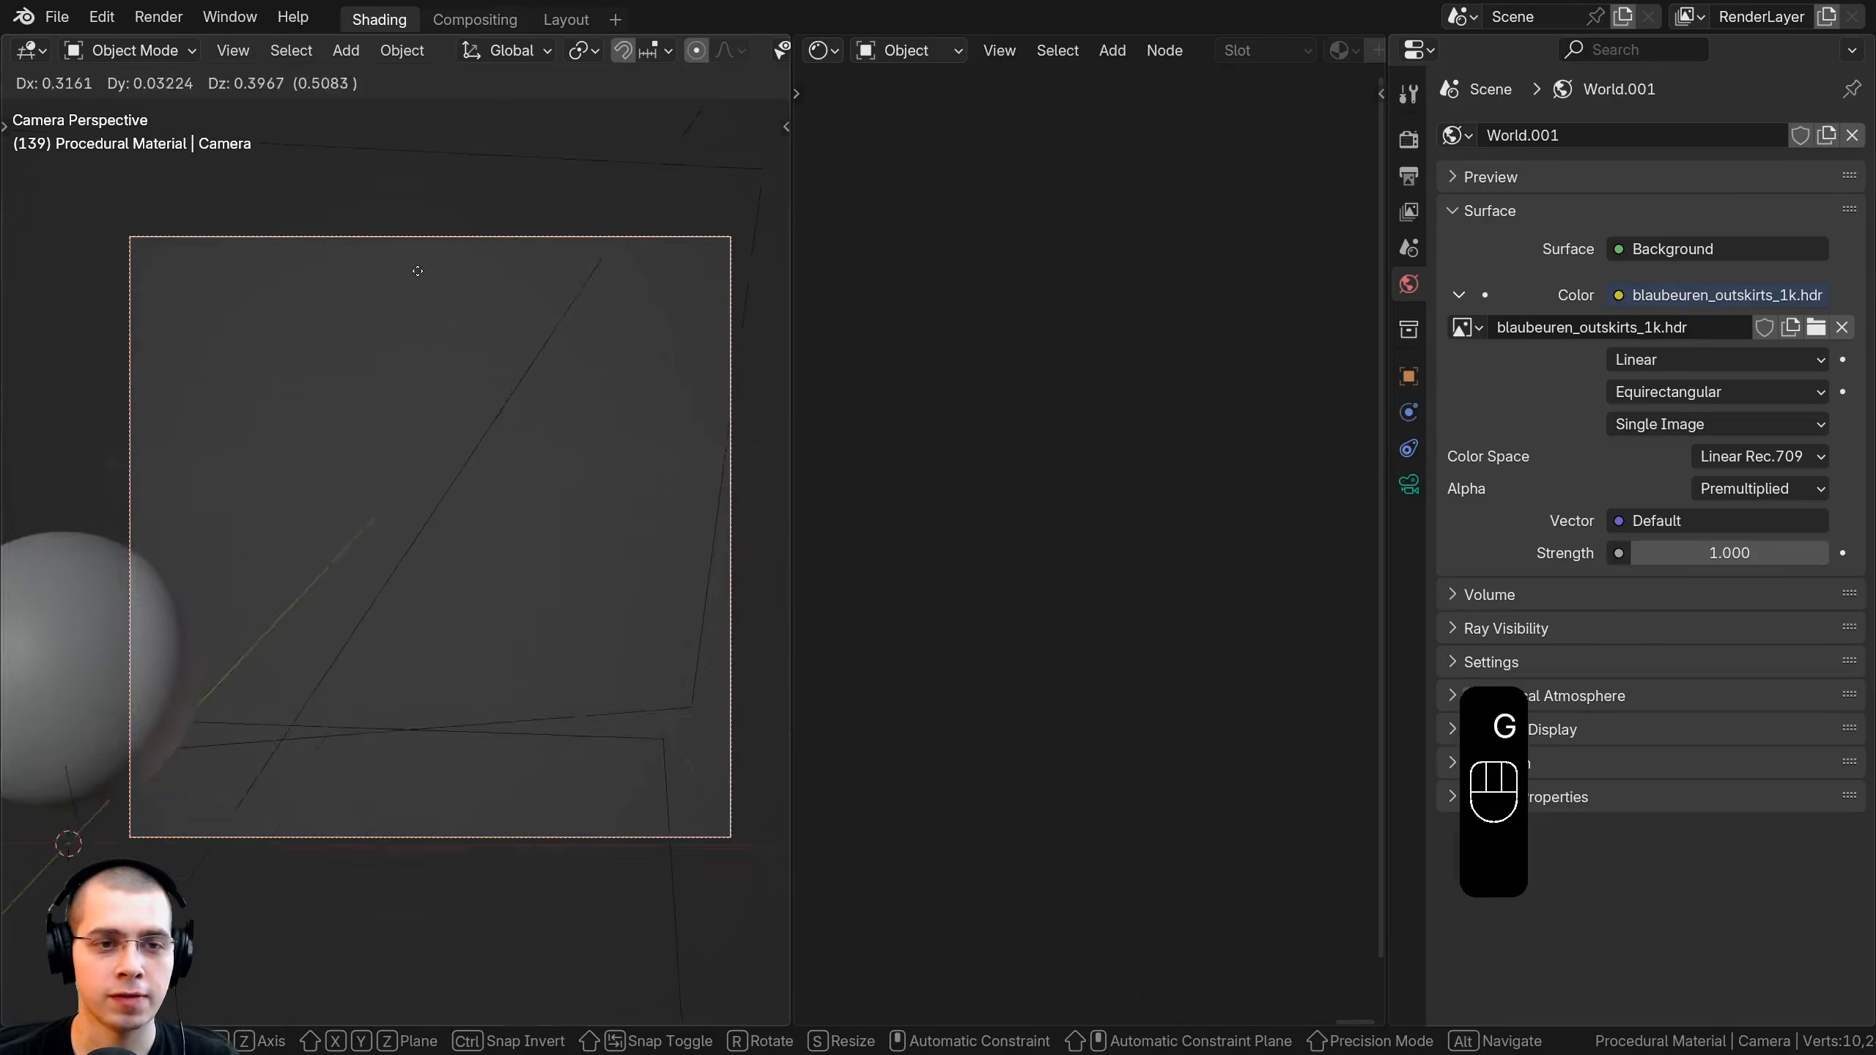
right_click(458, 279)
click(1408, 494)
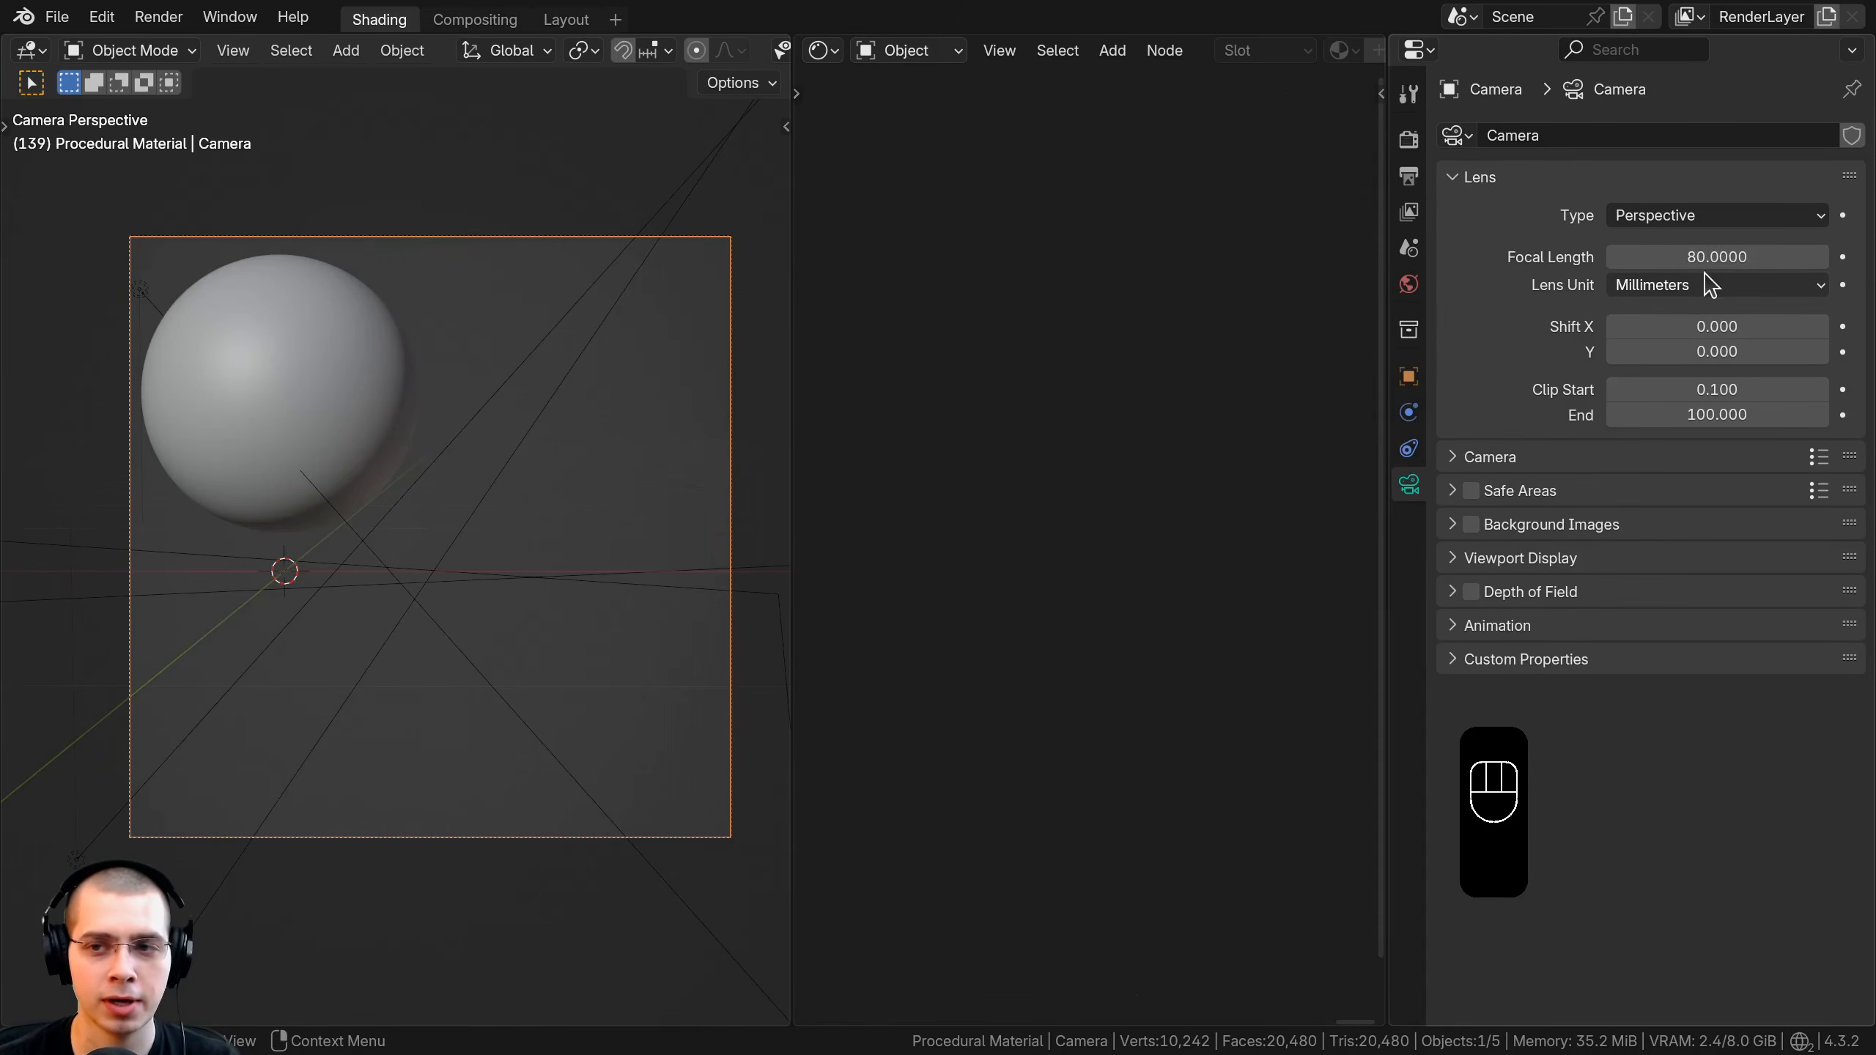
mouse_move(1699, 256)
mouse_down()
mouse_move(1787, 256)
mouse_move(1662, 257)
mouse_move(1736, 256)
mouse_up()
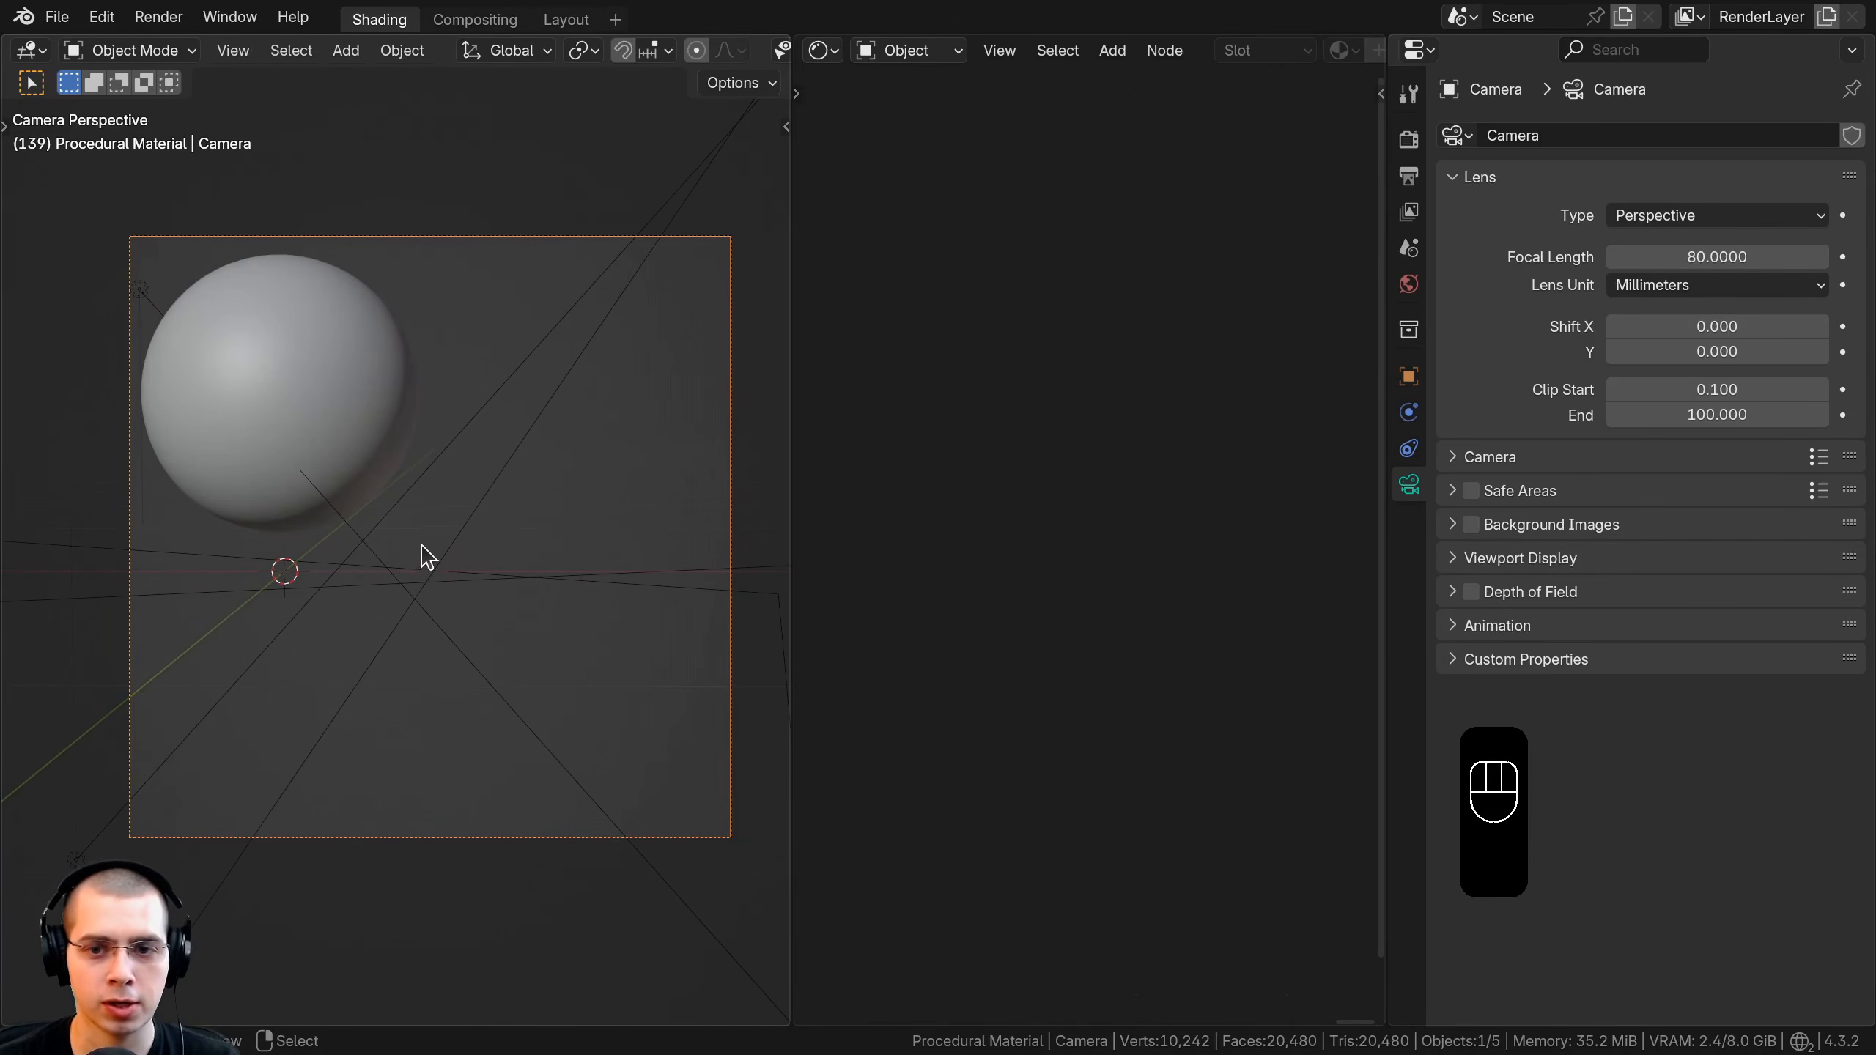
Select the disk-shaped area light and inspect its settings and its placement relative to the sphere.
middle_drag(427, 556, 544, 561)
click(1006, 323)
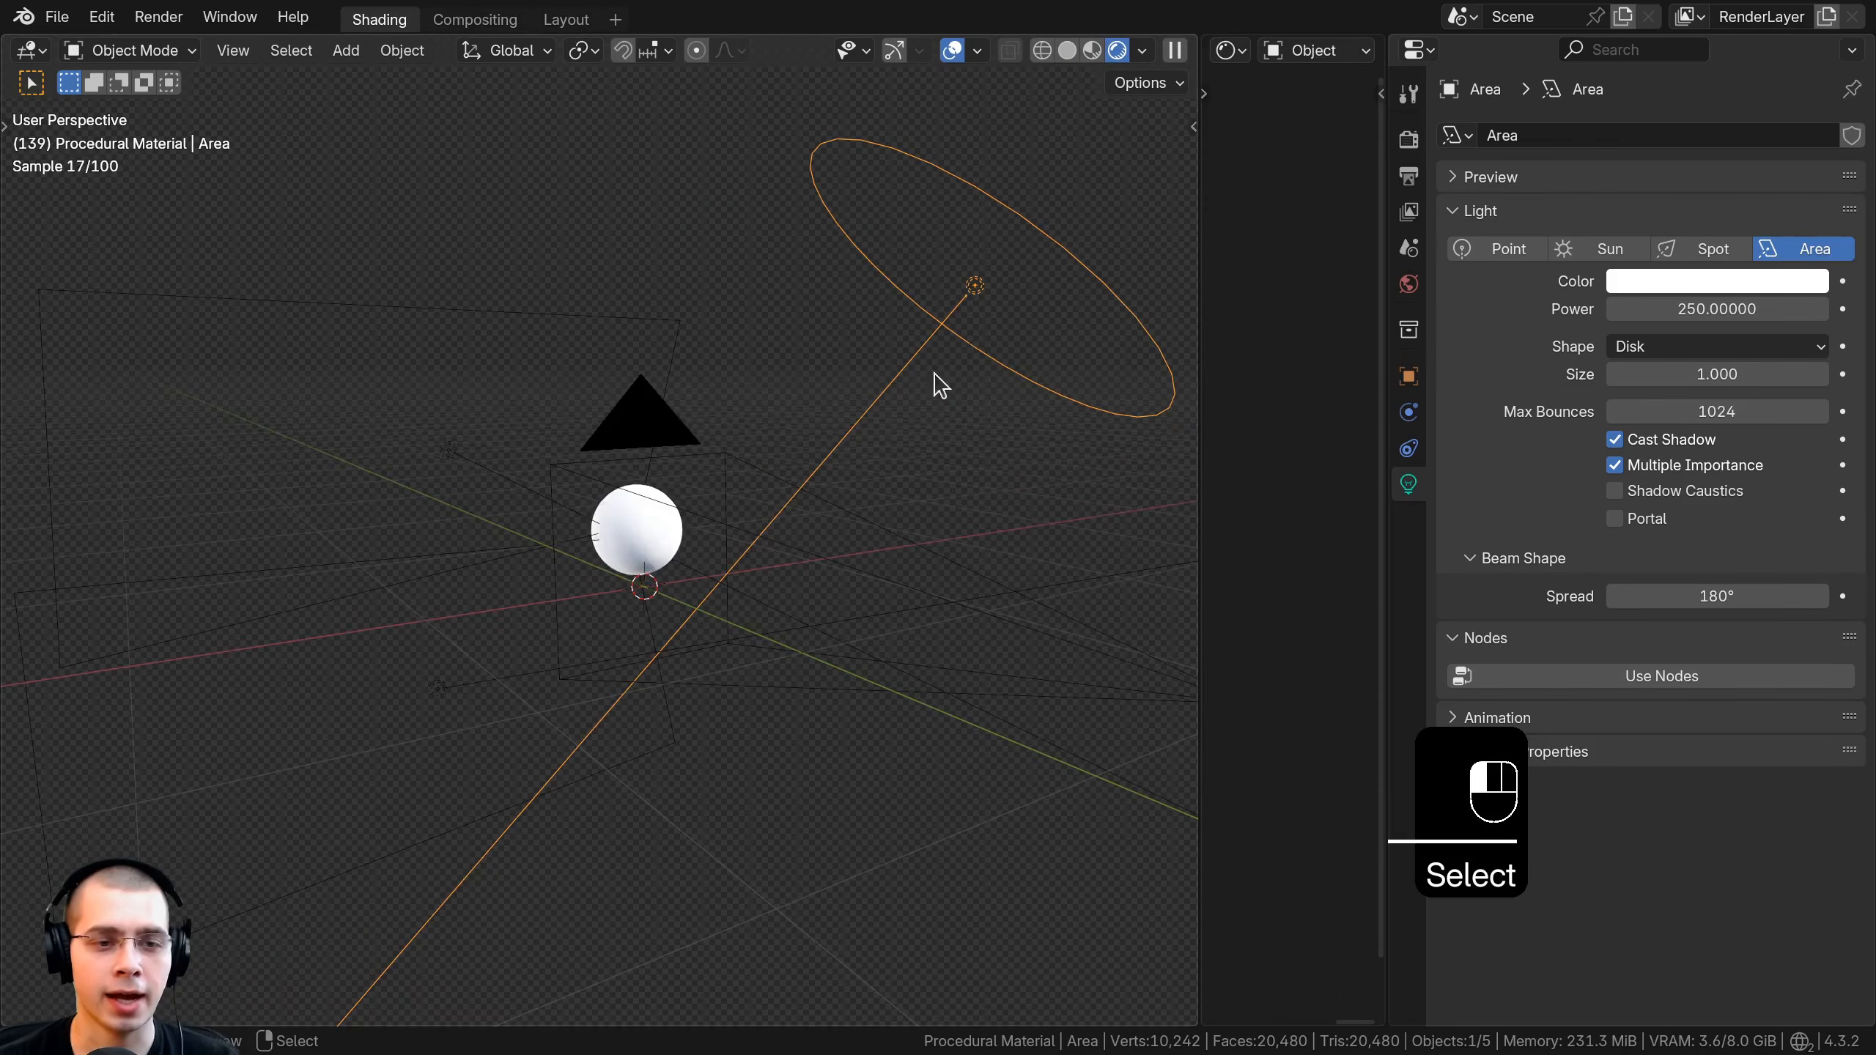
middle_drag(939, 384, 858, 215)
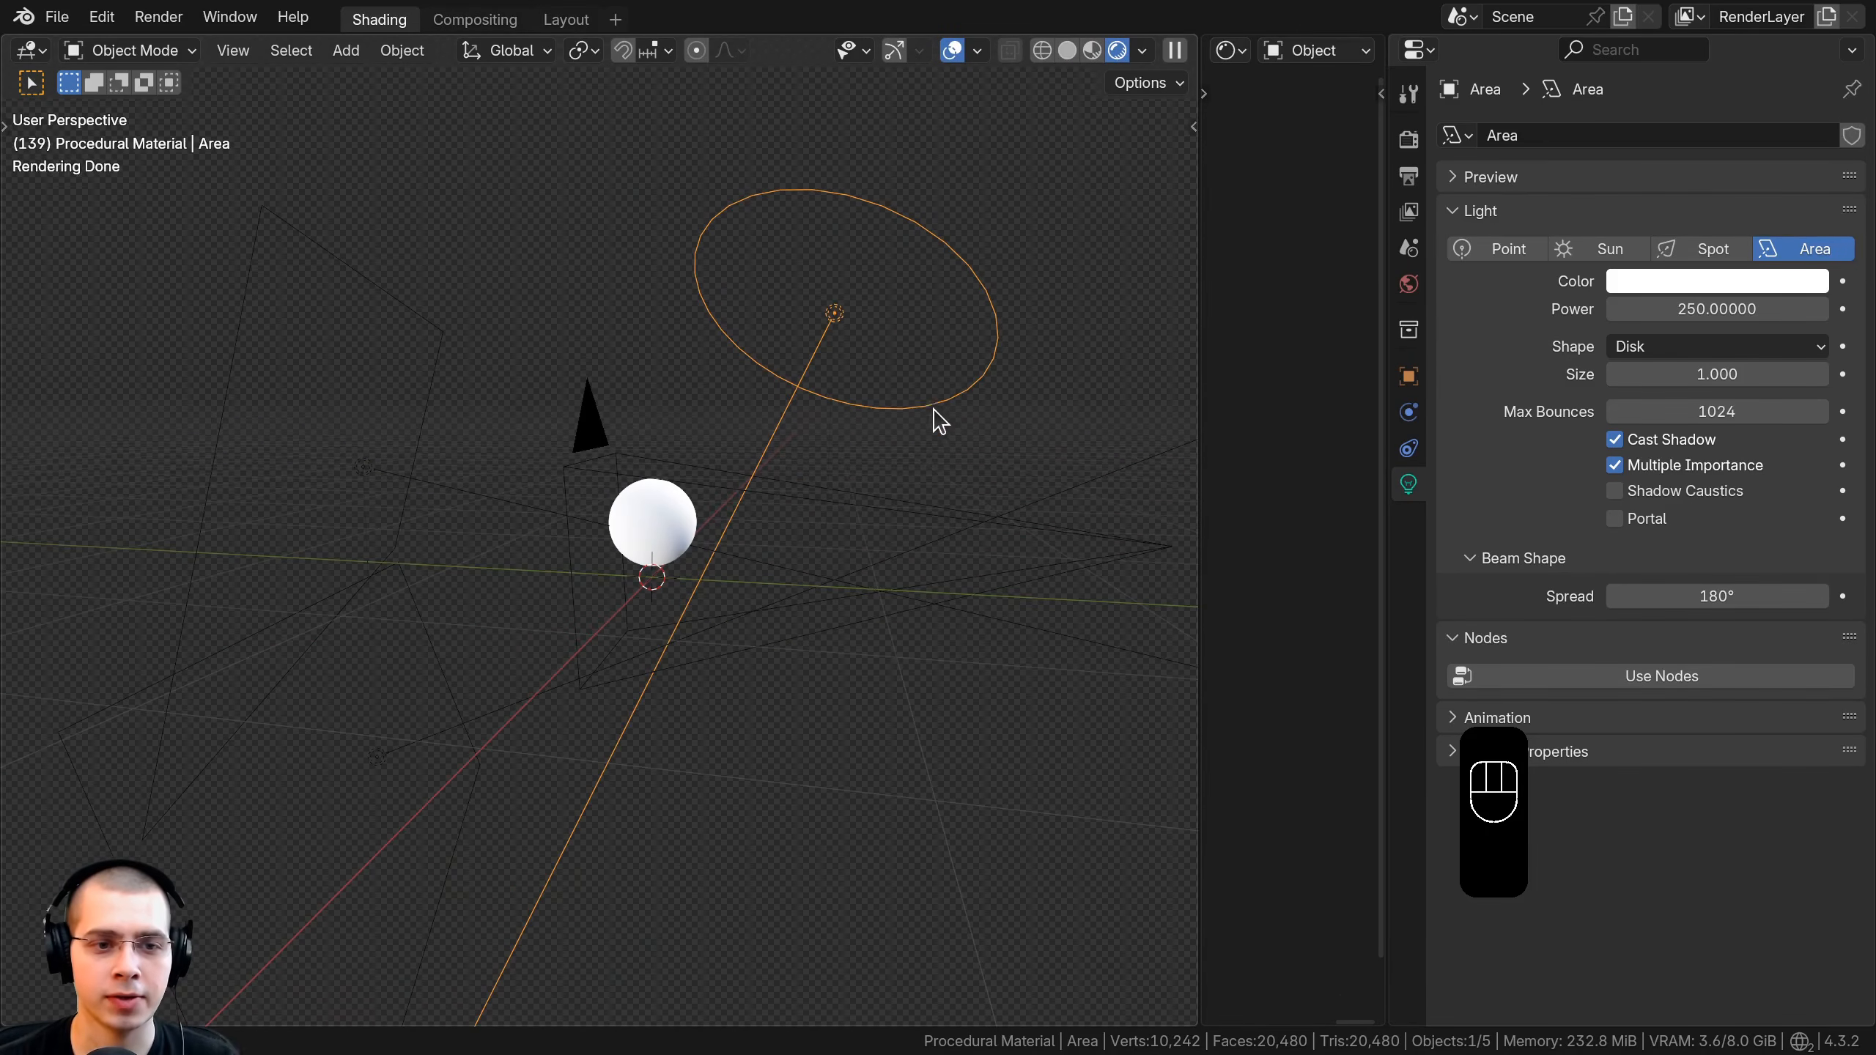
middle_drag(939, 422, 431, 528)
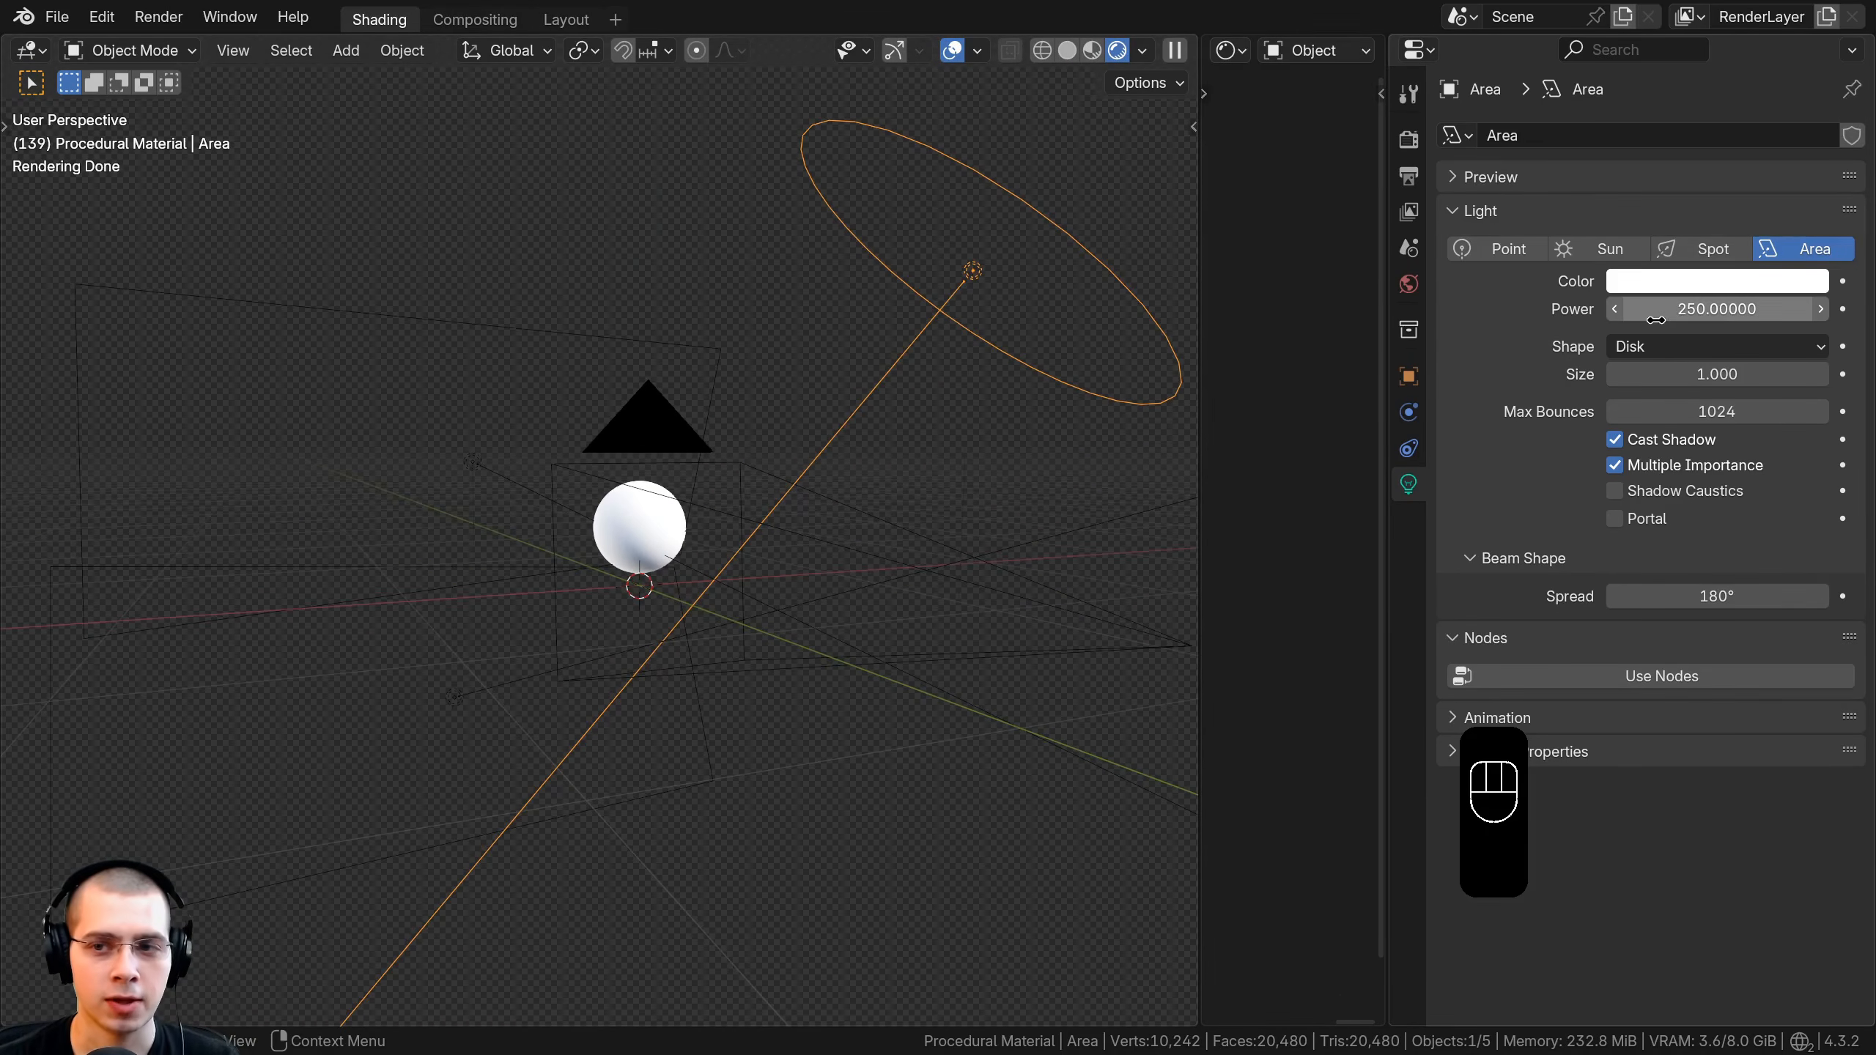
shift+middle_drag(1086, 295, 745, 532)
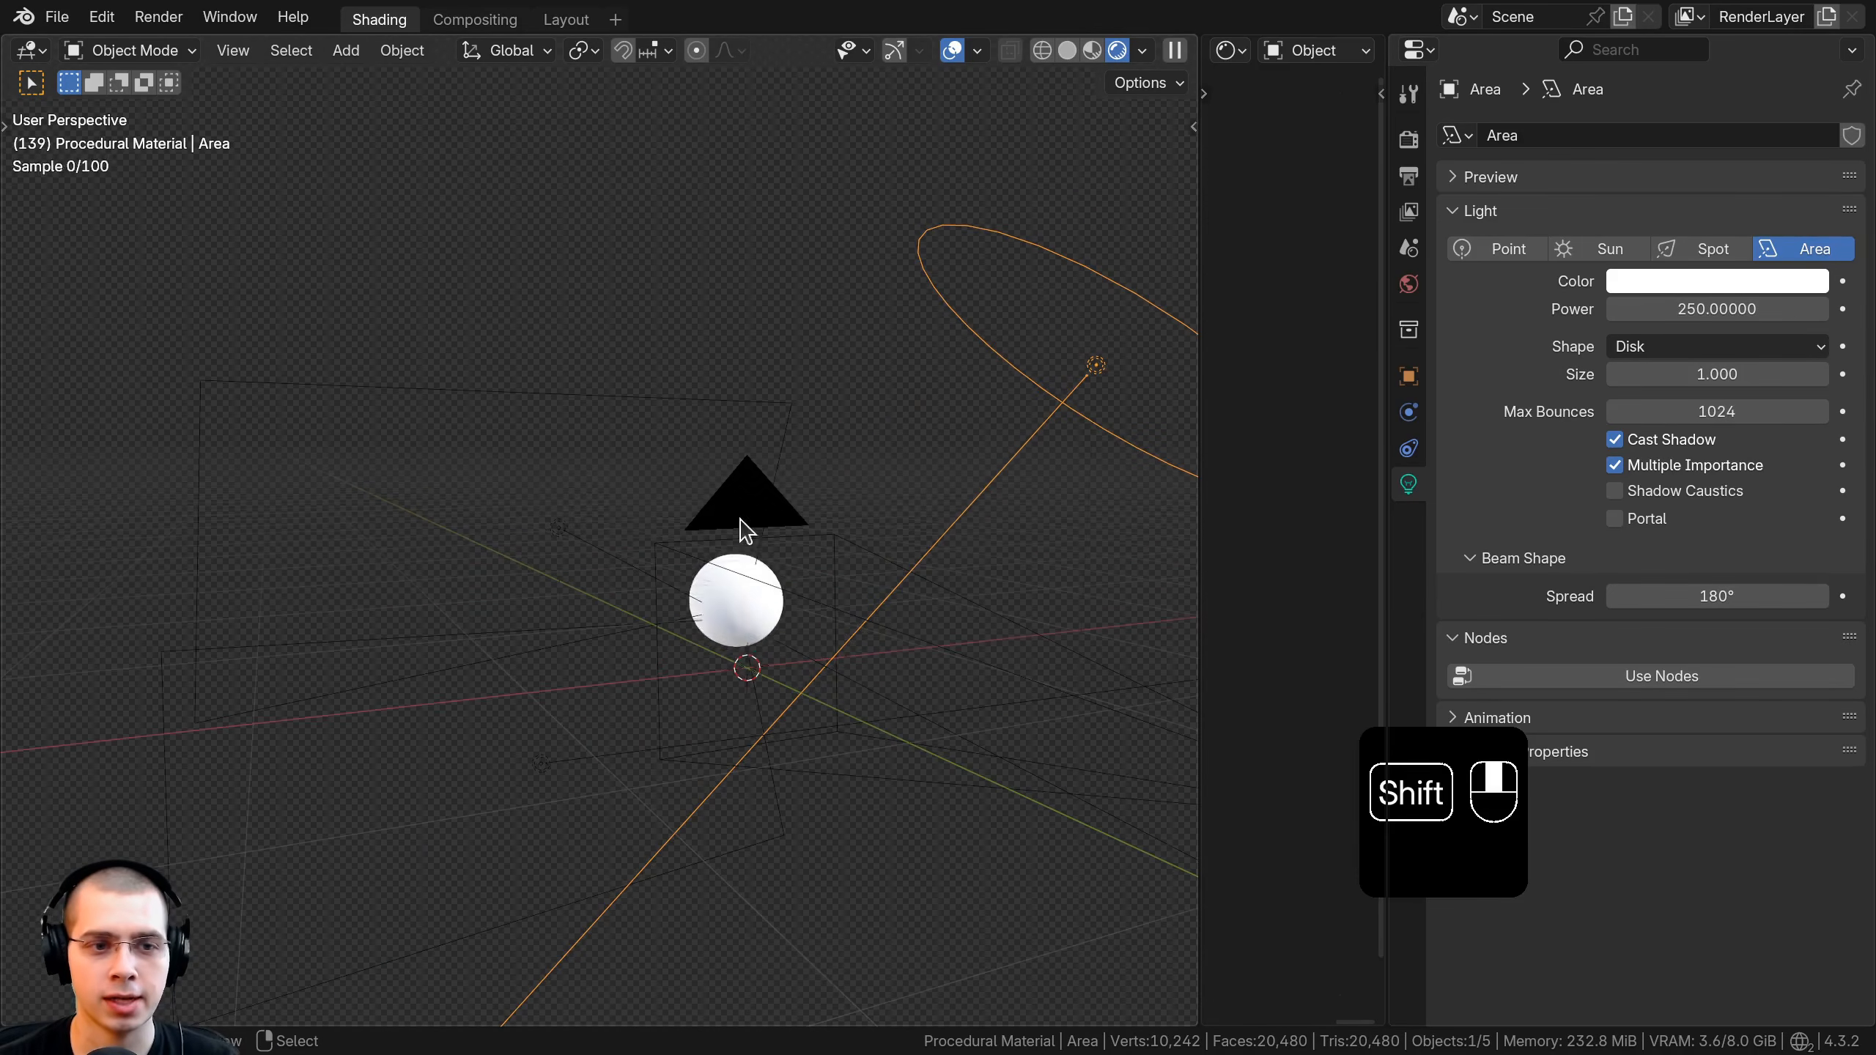
Inspect the settings and placement of the two rectangular area lights, ending with both selected.
click(557, 415)
click(544, 448)
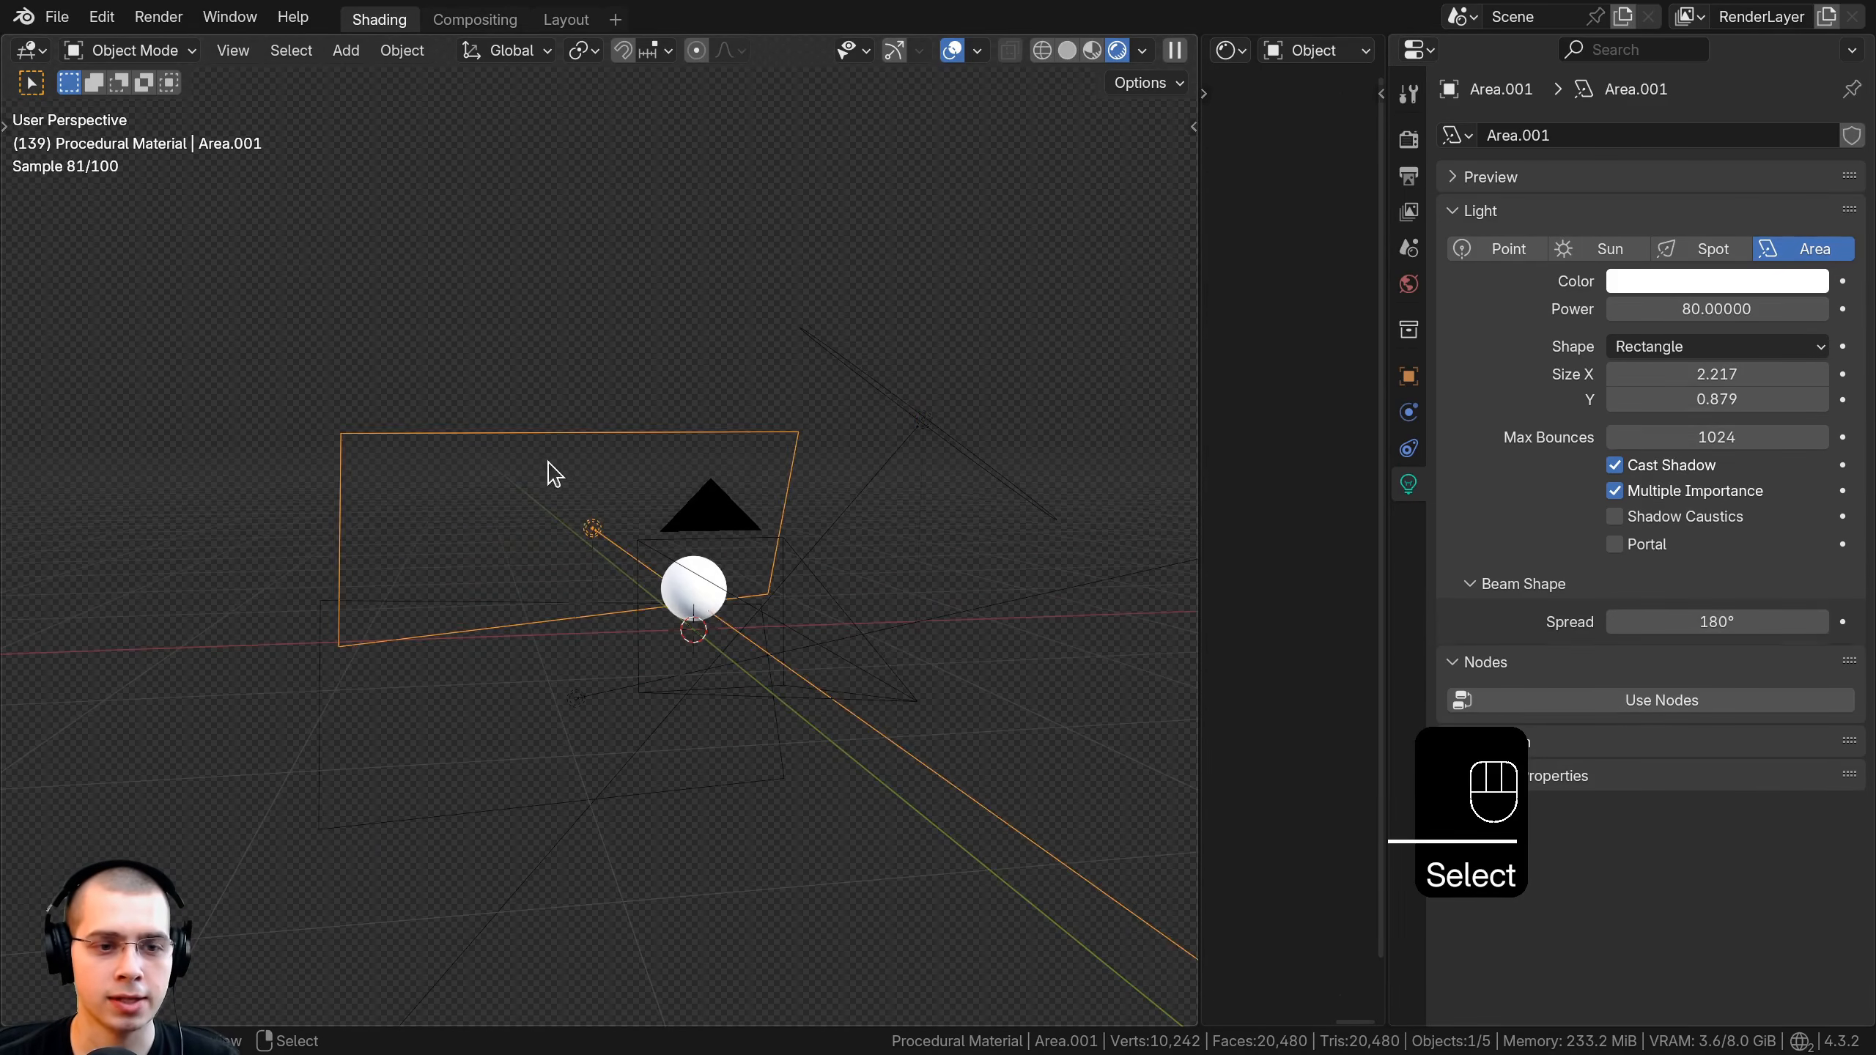
middle_drag(544, 468, 637, 612)
click(619, 603)
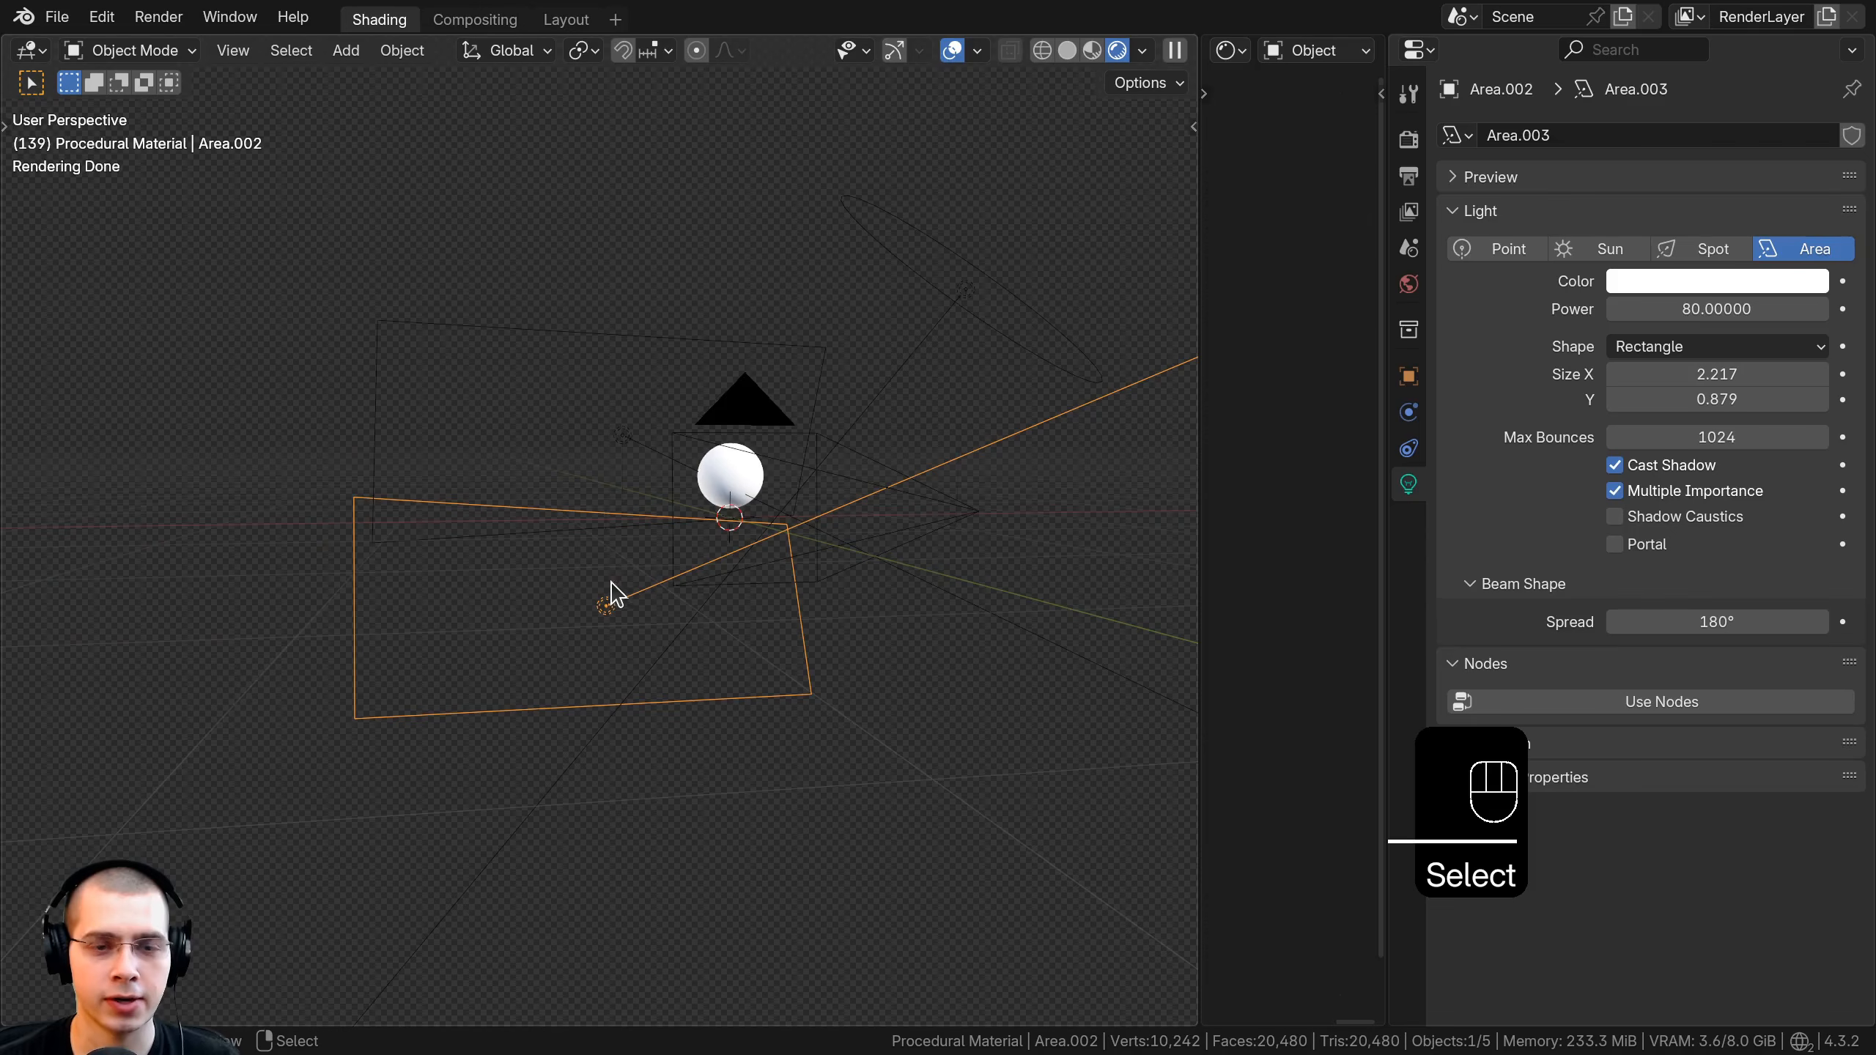
click(617, 436)
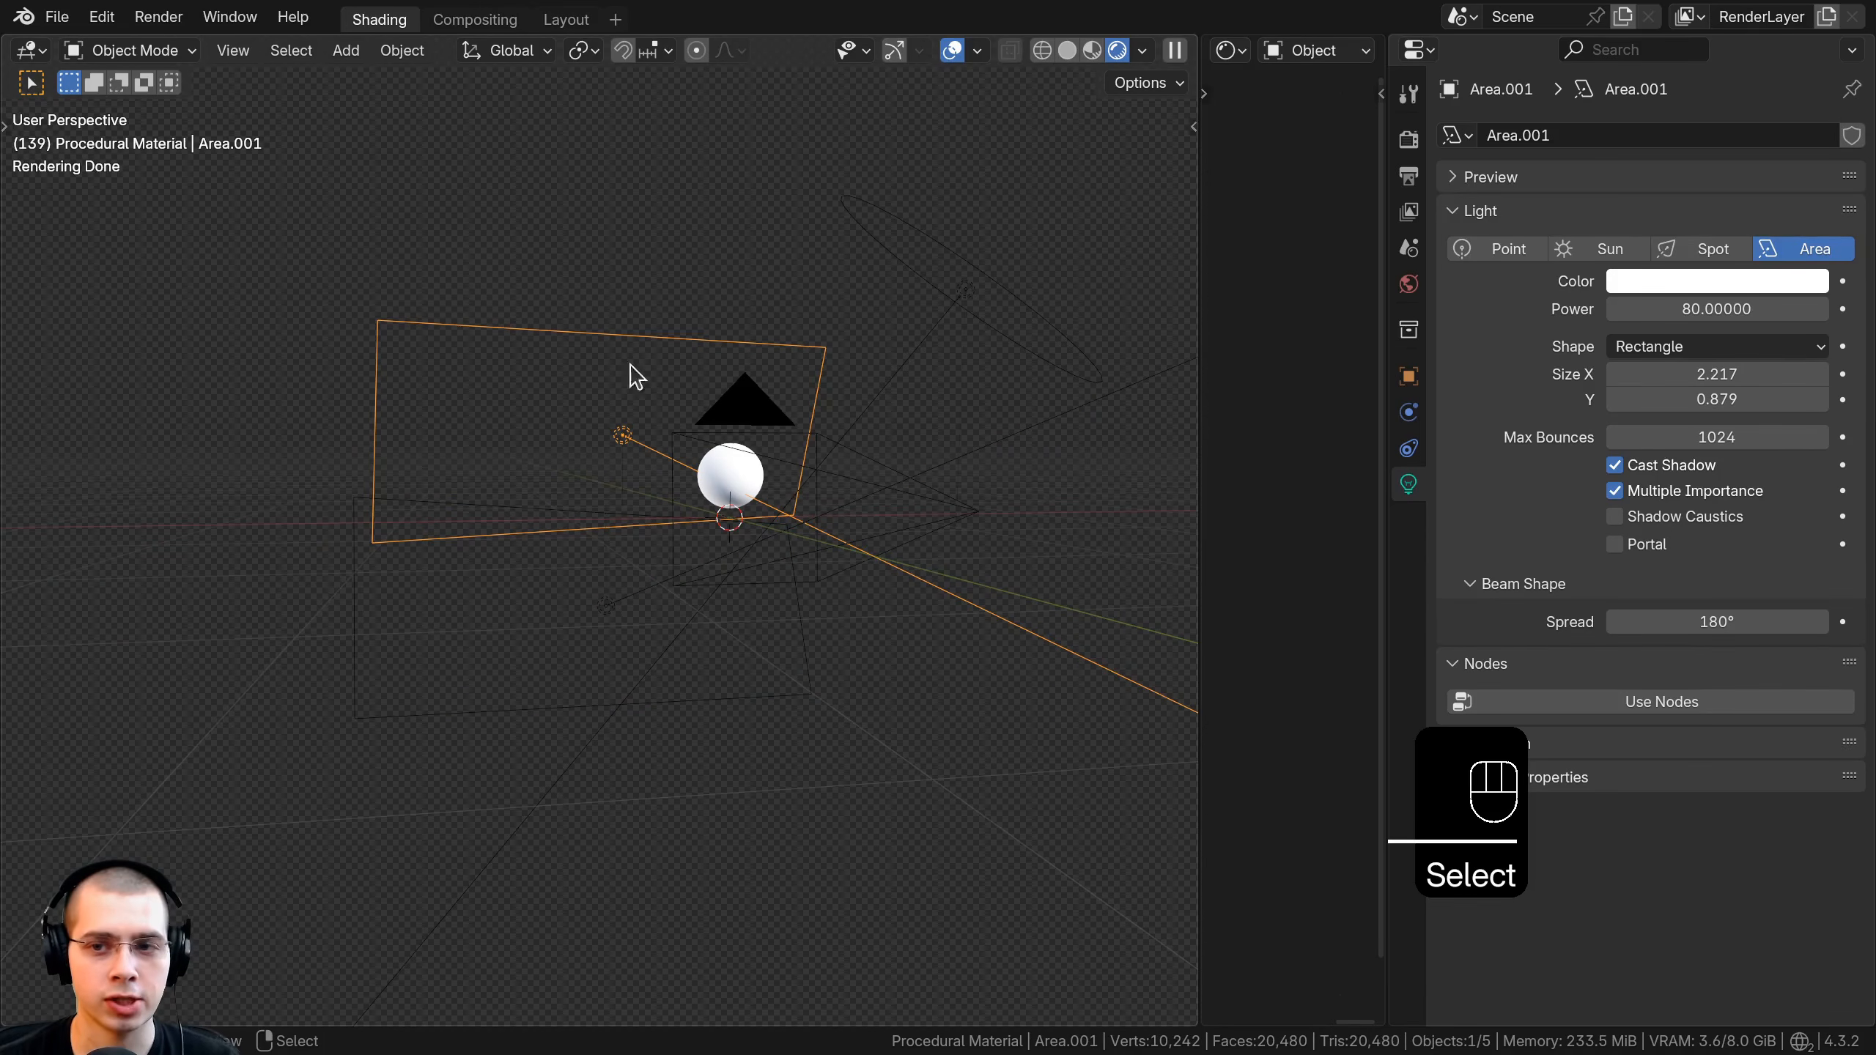
middle_drag(647, 447, 630, 476)
shift+click(615, 592)
middle_drag(615, 584, 600, 617)
scroll(665, 458, up, 2)
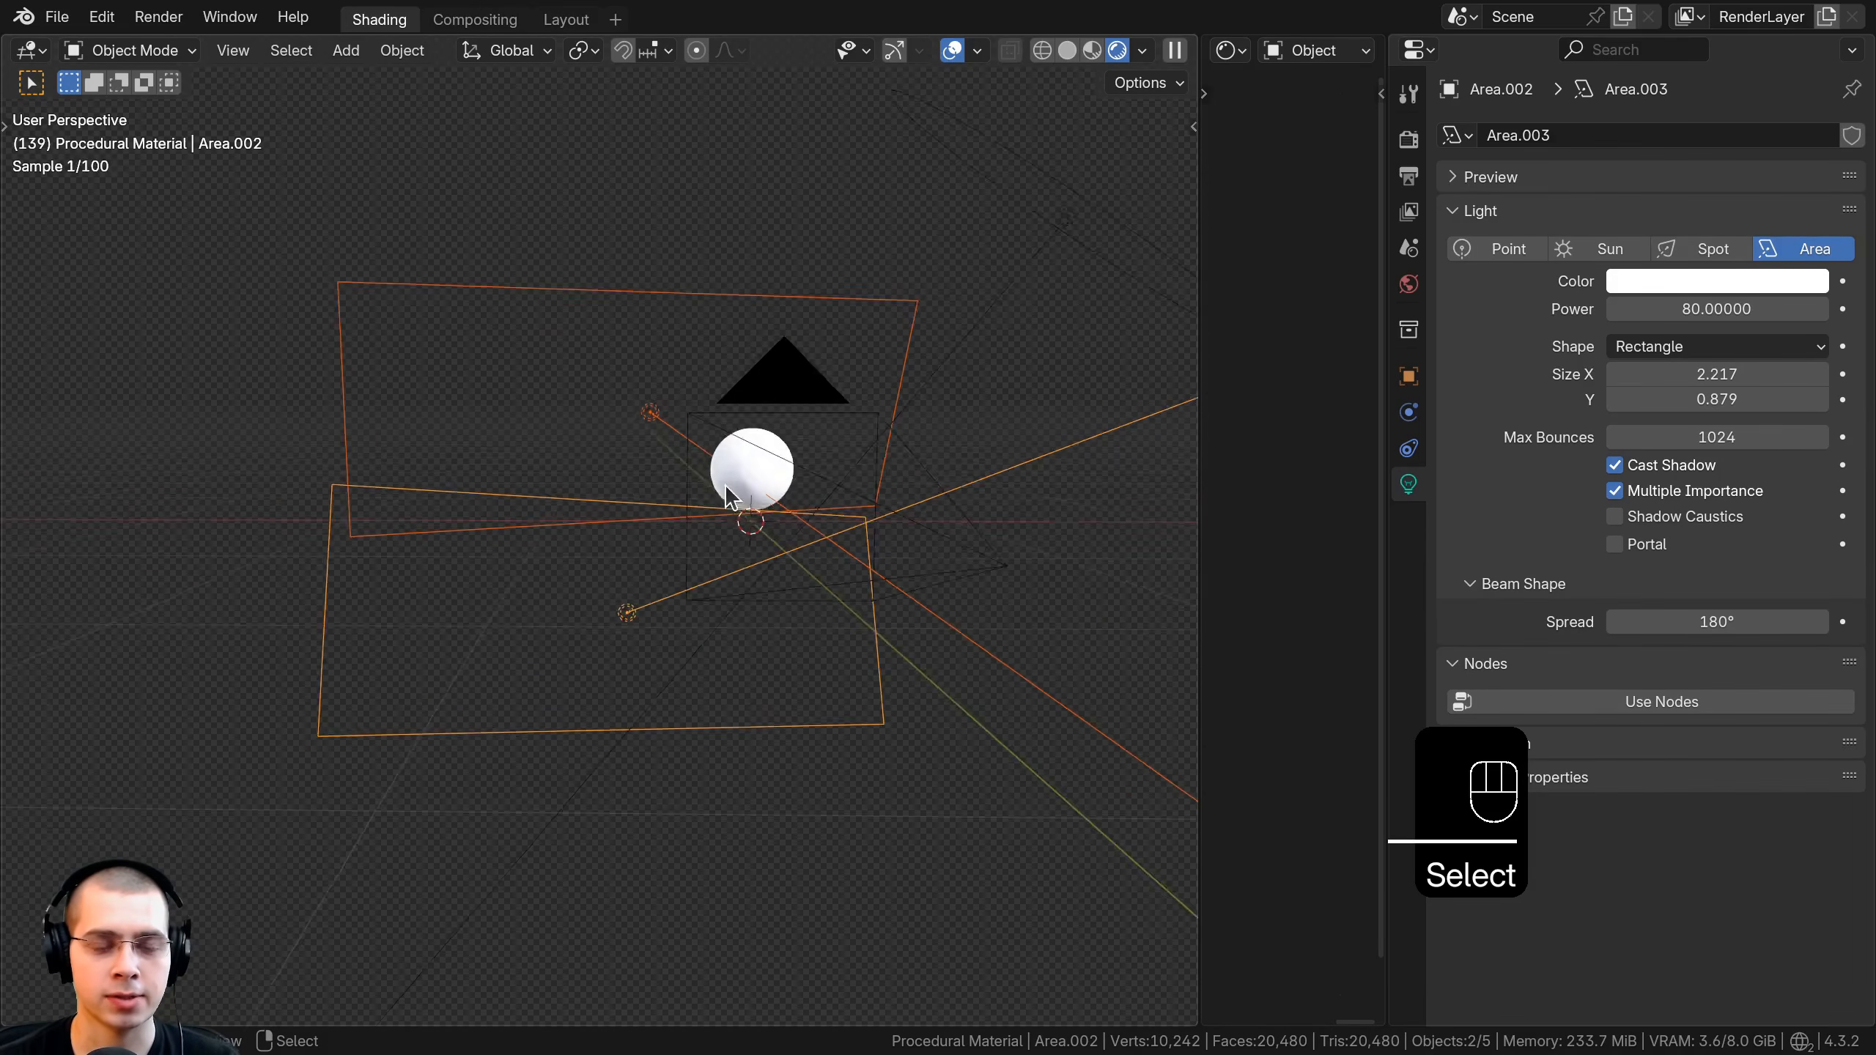
shift+middle_drag(664, 373, 658, 405)
Select all scene objects and examine the overall arrangement of sphere, camera and lights.
middle_drag(895, 443, 913, 550)
key(a)
drag(675, 563, 649, 578)
middle_drag(650, 578, 576, 602)
key(a)
scroll(968, 425, up, 2)
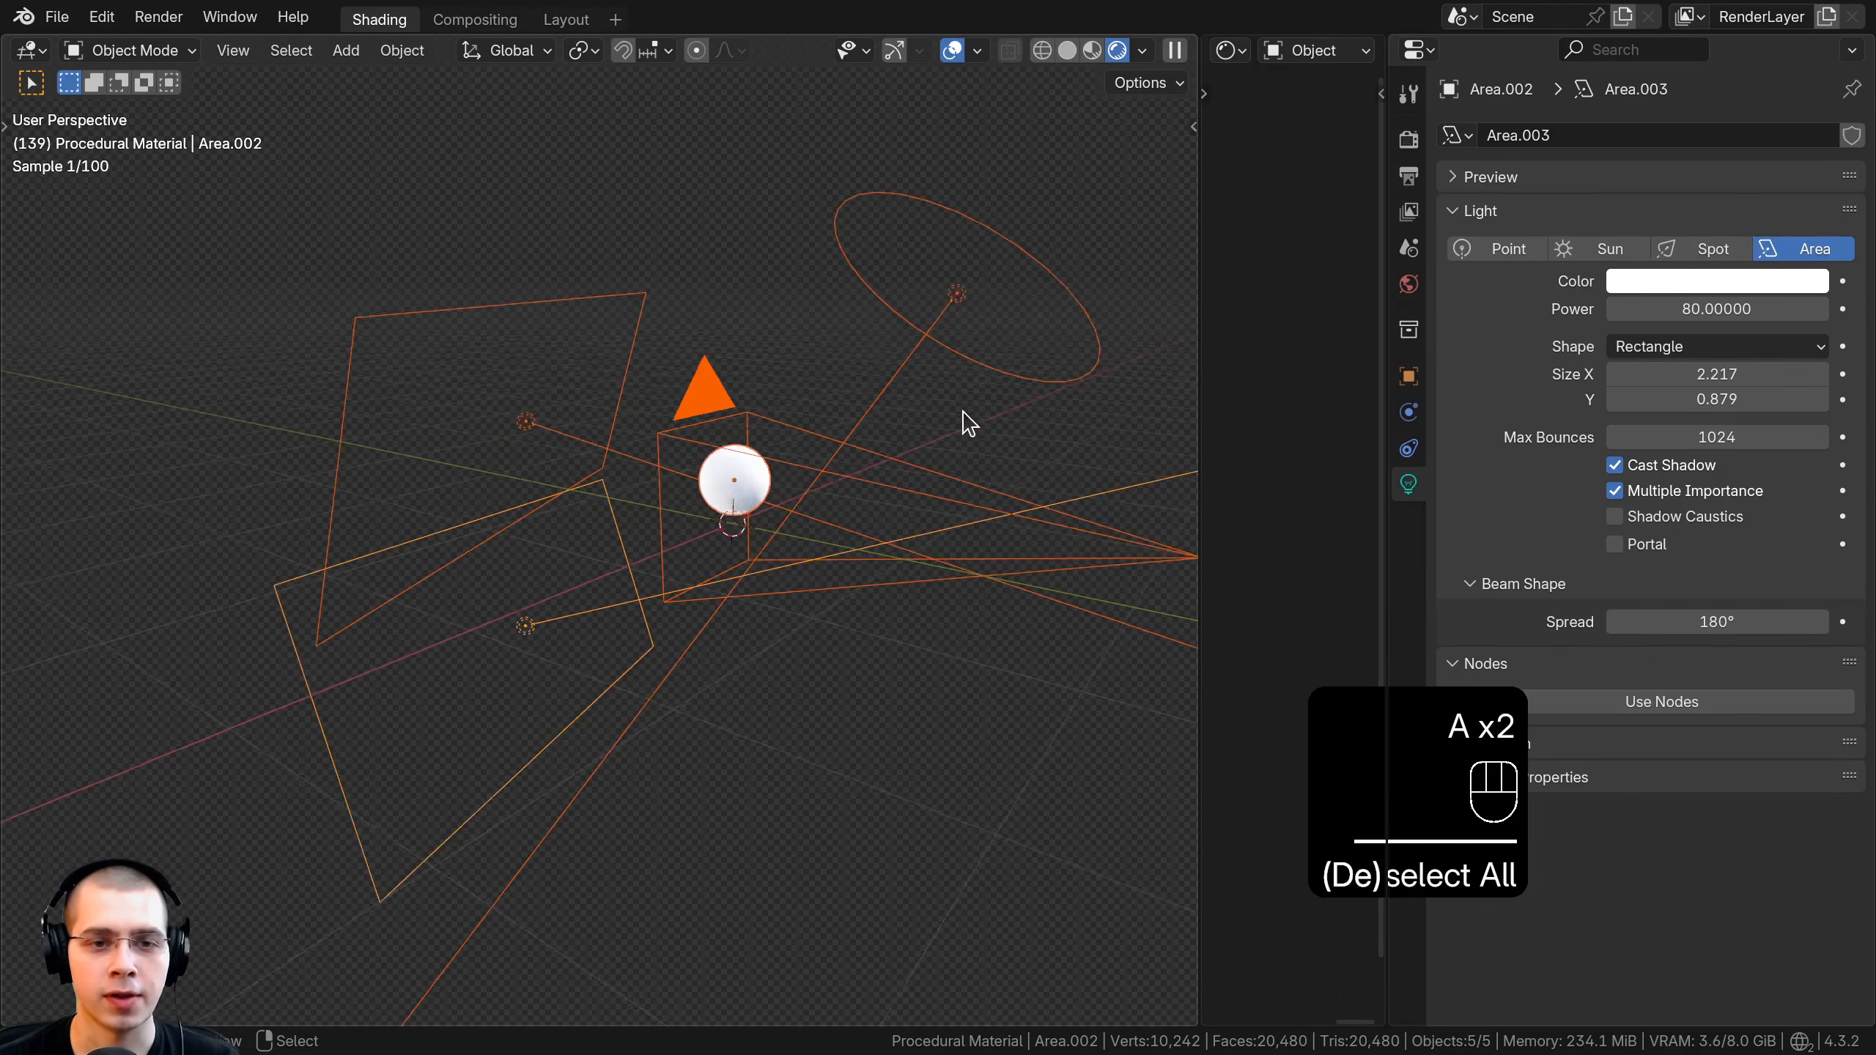
shift+middle_drag(1034, 422, 945, 445)
Show the world surface settings and widen the properties editor to read the environment image's file name.
click(1408, 284)
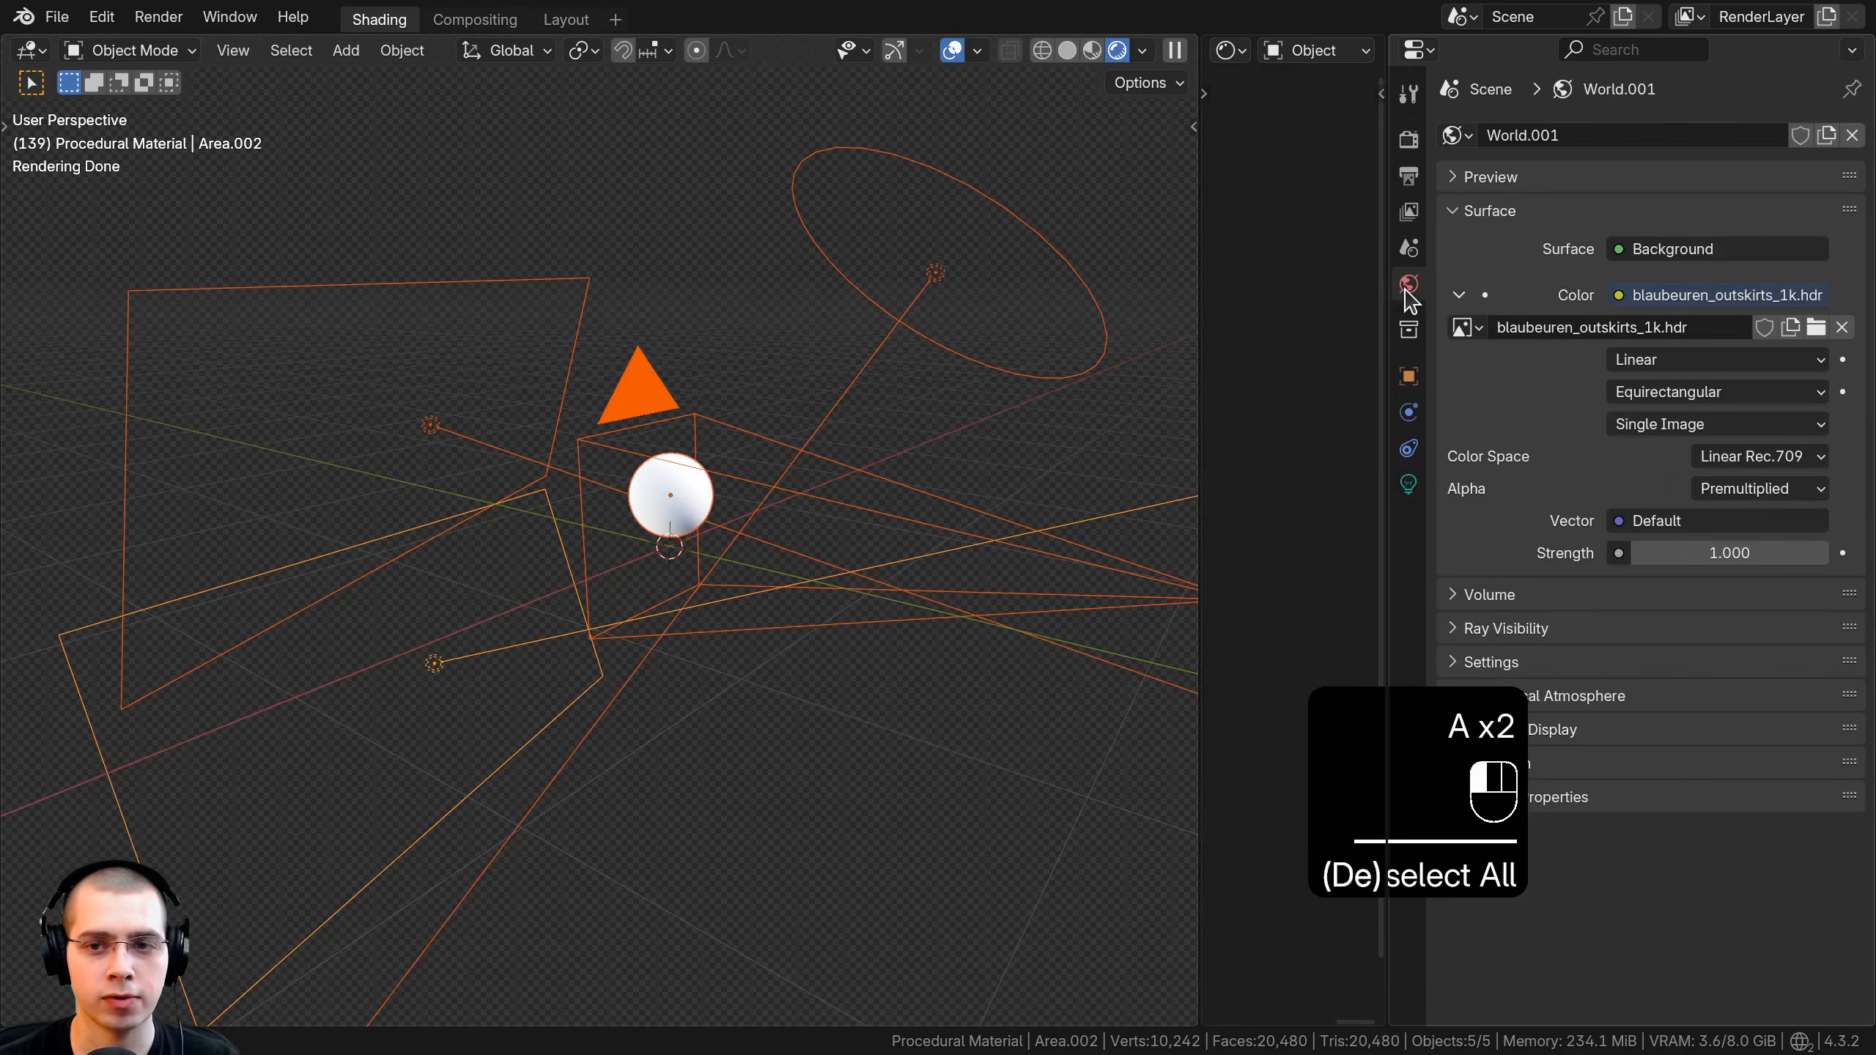
drag(1389, 279, 1307, 285)
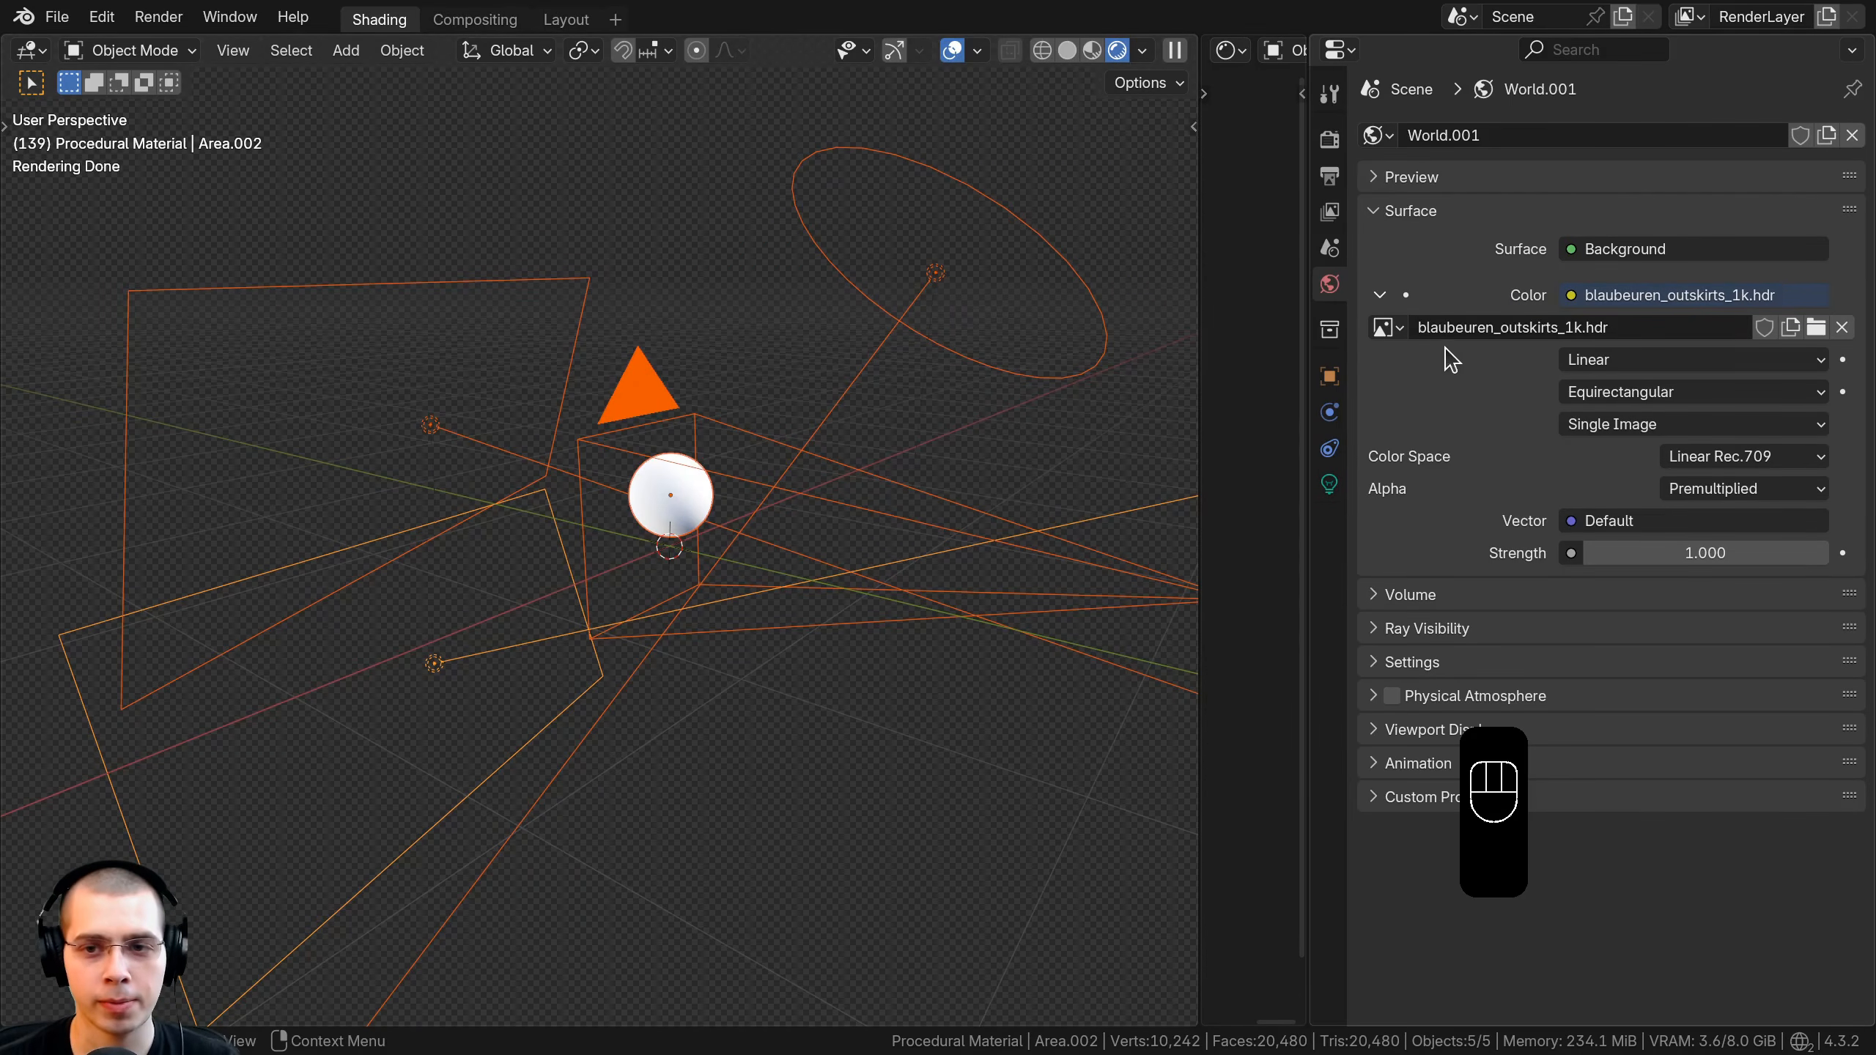
click(1416, 327)
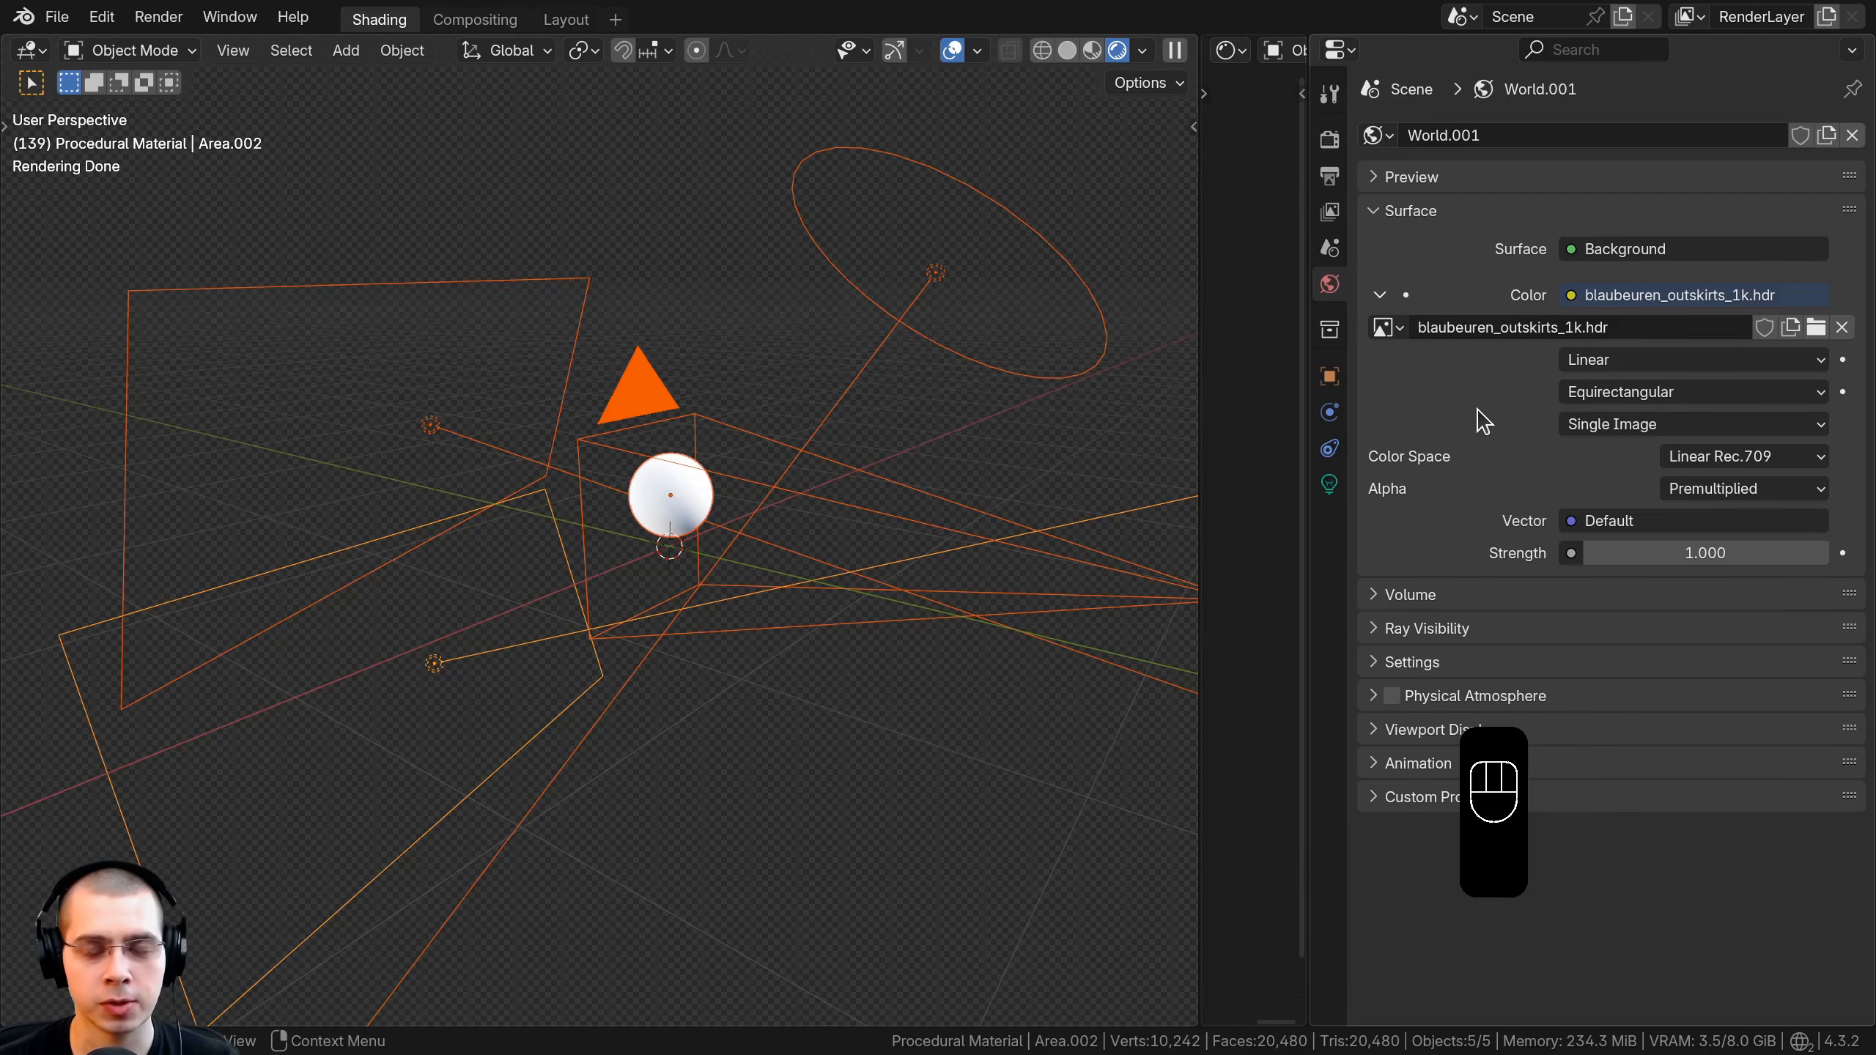
Look at the scene through the camera and deselect all objects.
click(1562, 331)
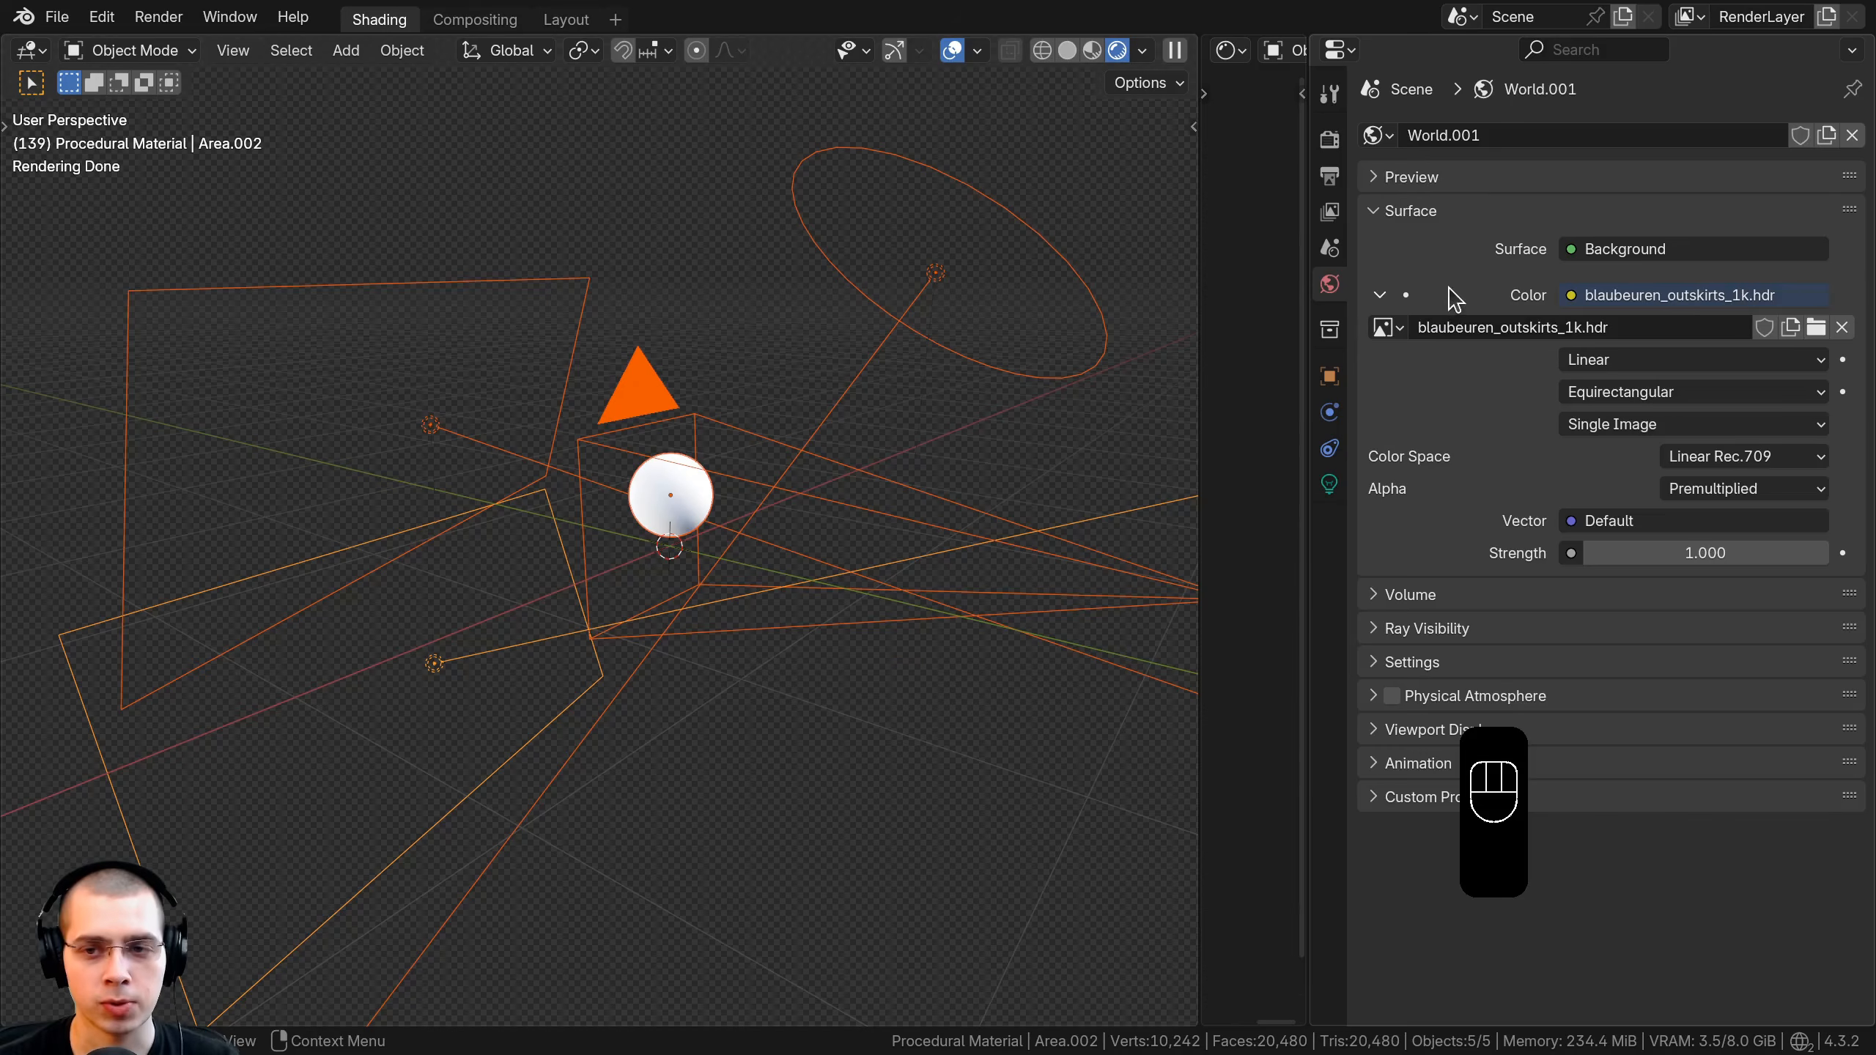
click(1573, 300)
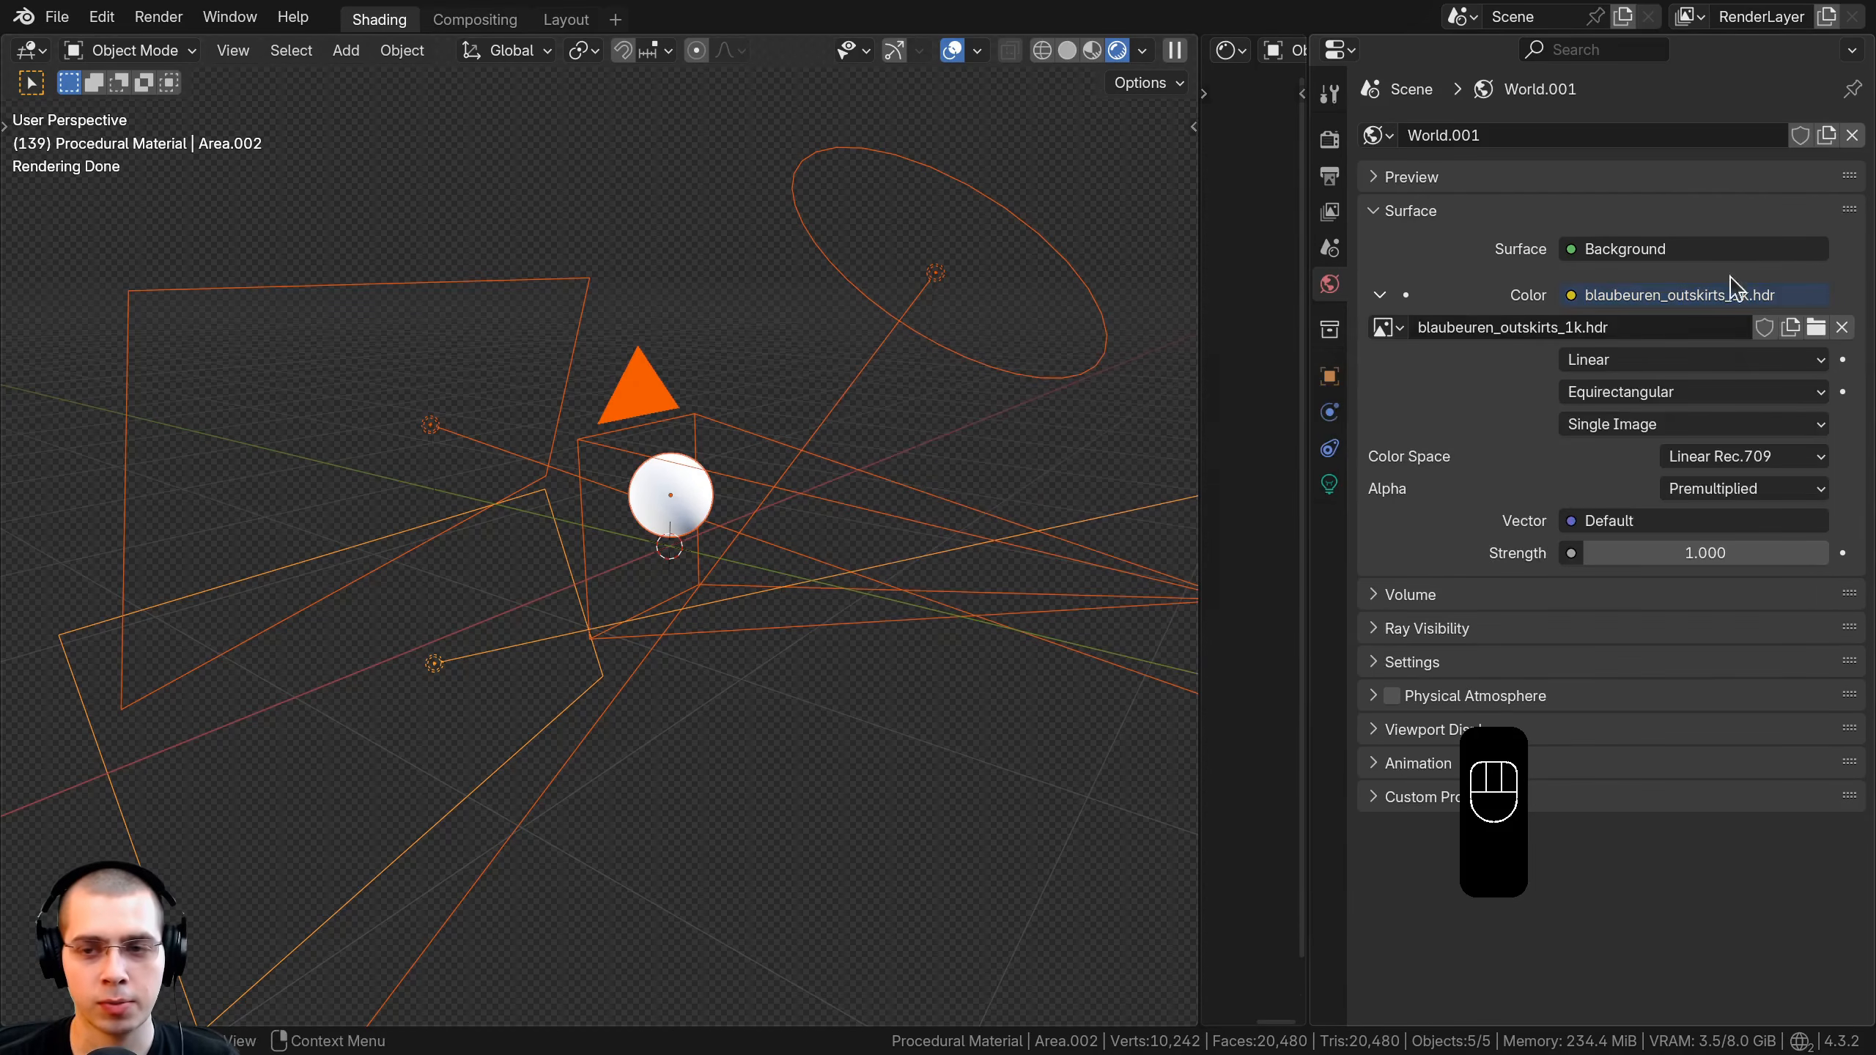
key(KP_0)
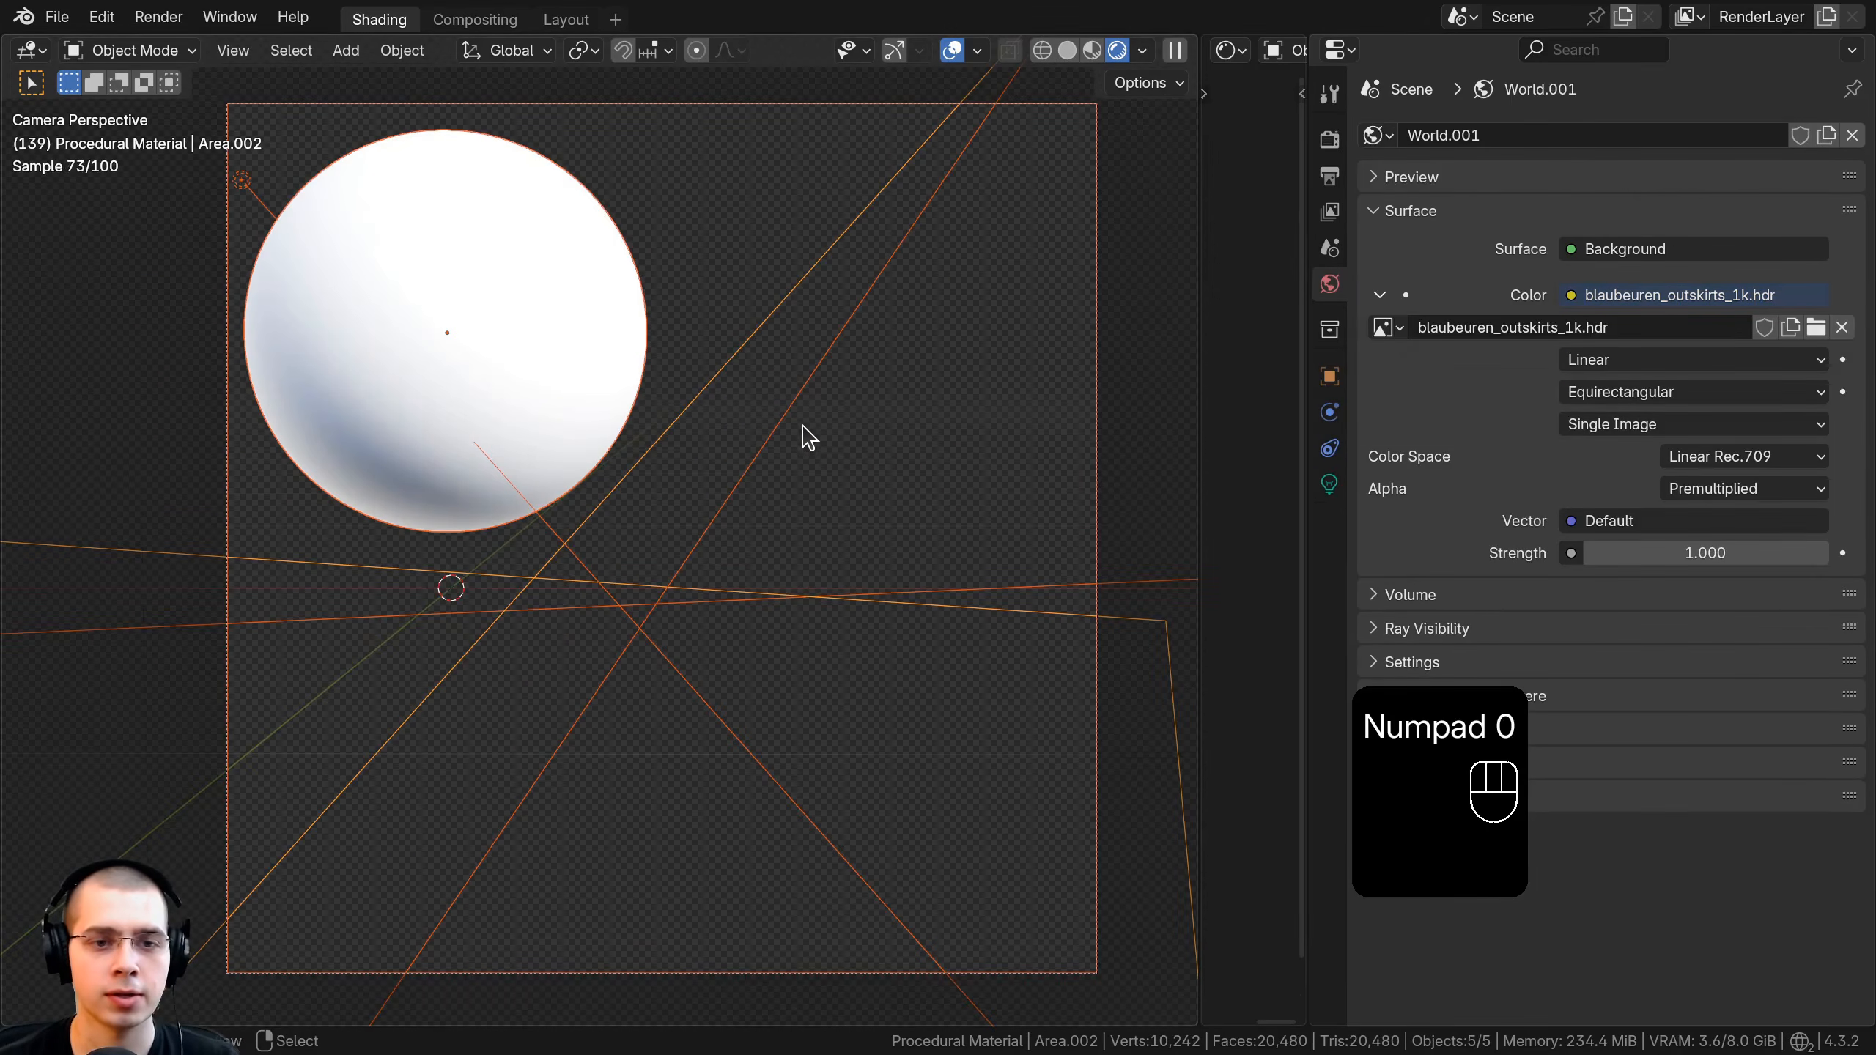
click(809, 437)
Compare the camera background with the Film Transparent option switched off and back on in the render settings.
click(1329, 139)
scroll(1417, 444, down, 2)
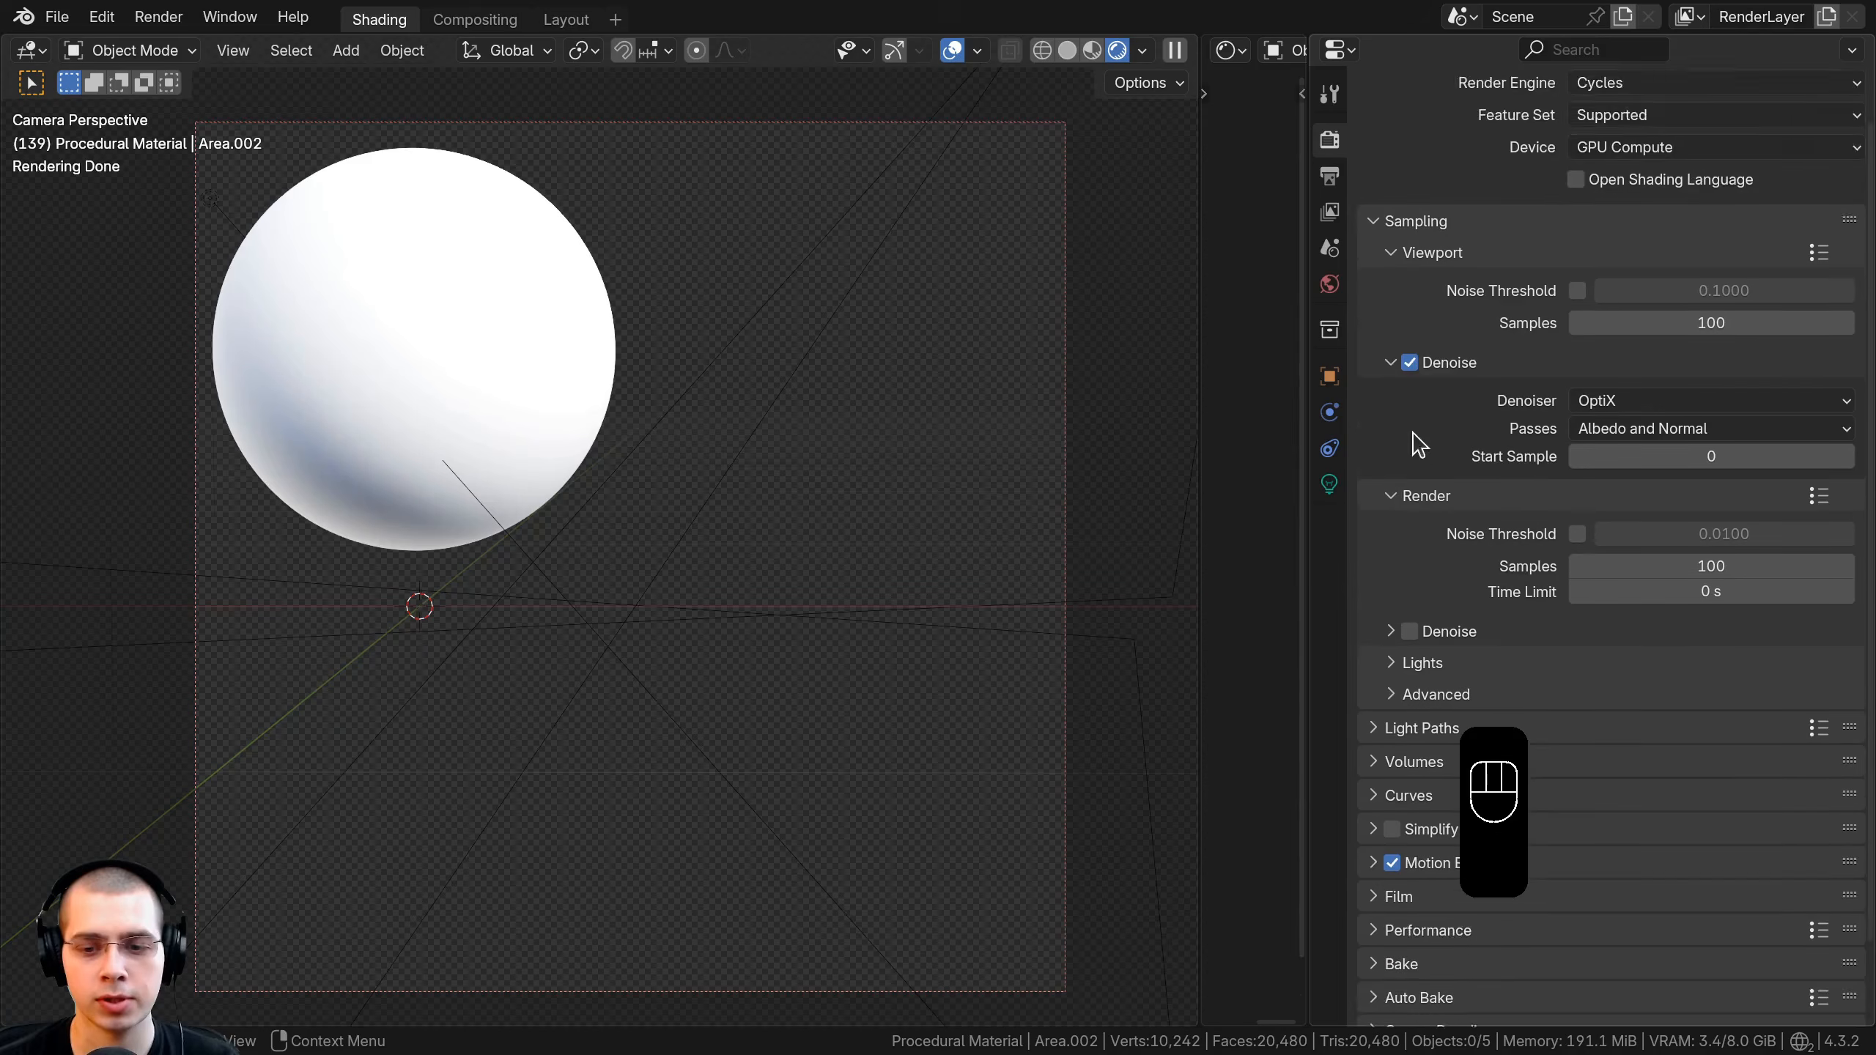
scroll(1416, 444, down, 3)
click(1374, 813)
scroll(1378, 812, down, 6)
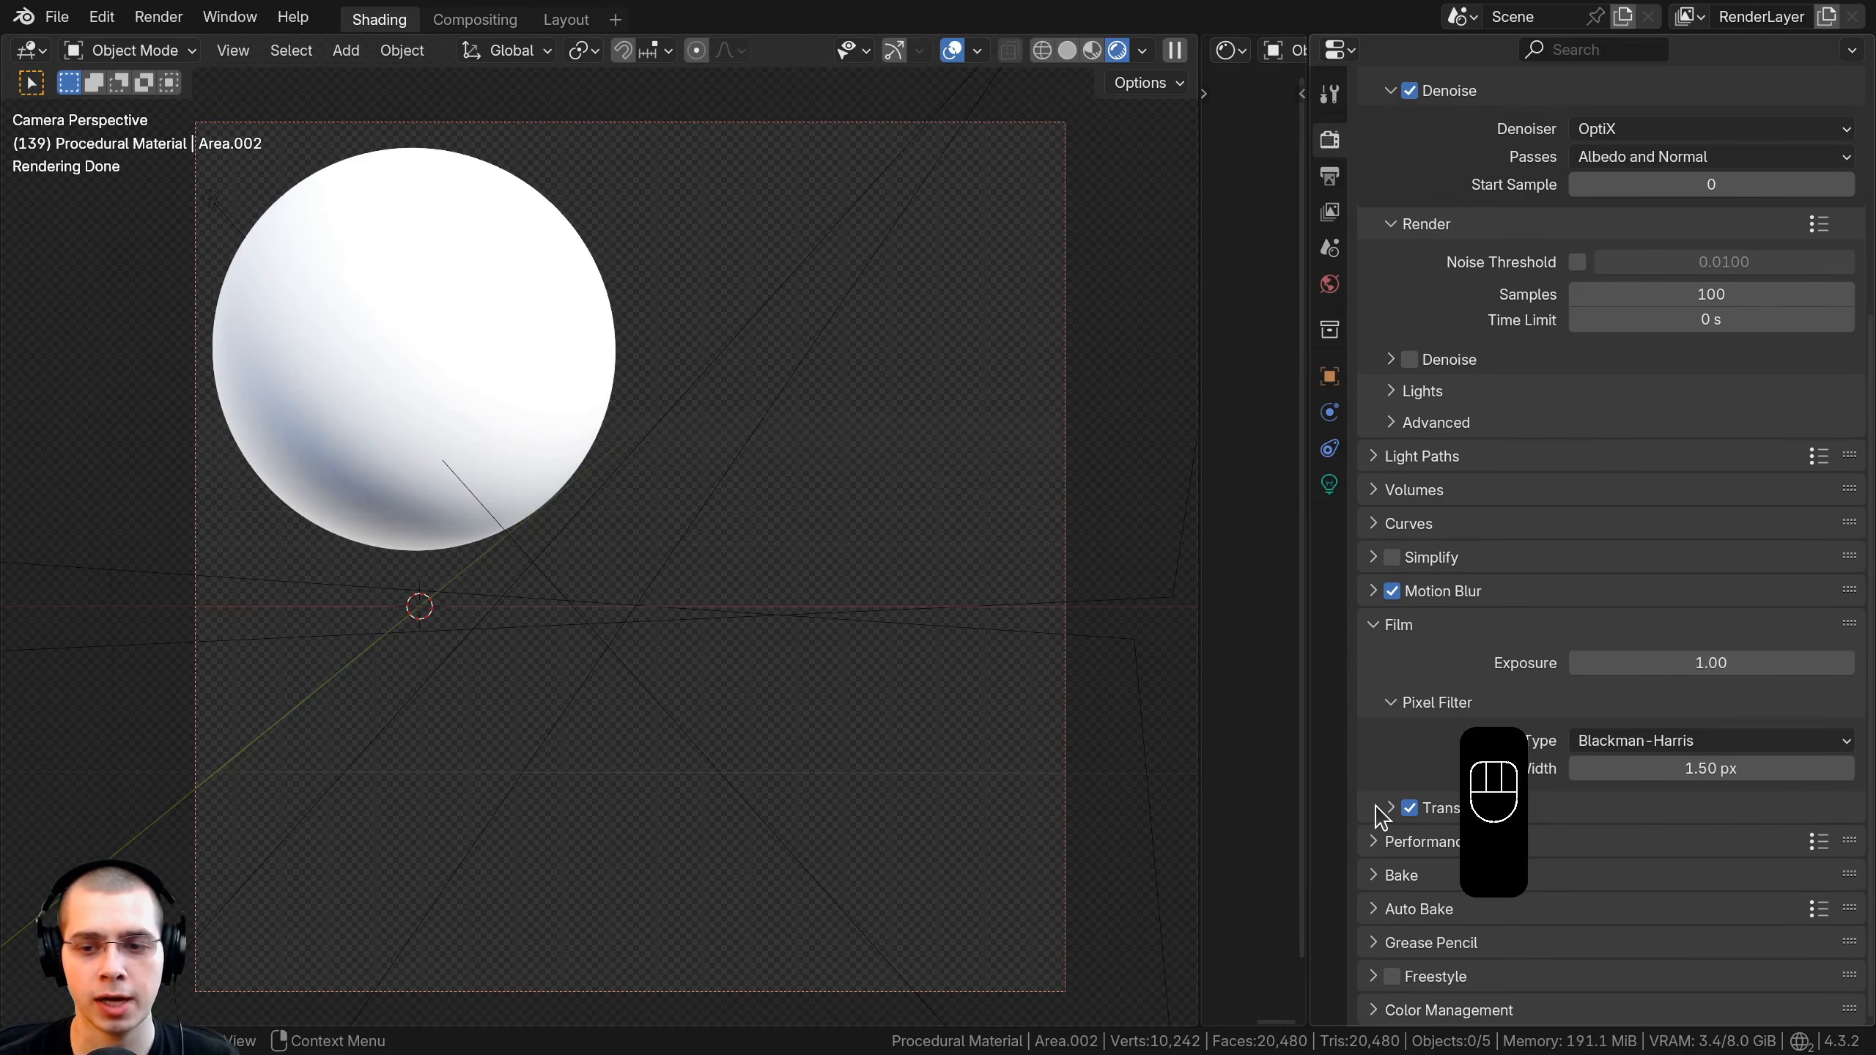
scroll(1376, 817, up, 5)
scroll(1392, 805, down, 5)
click(1410, 807)
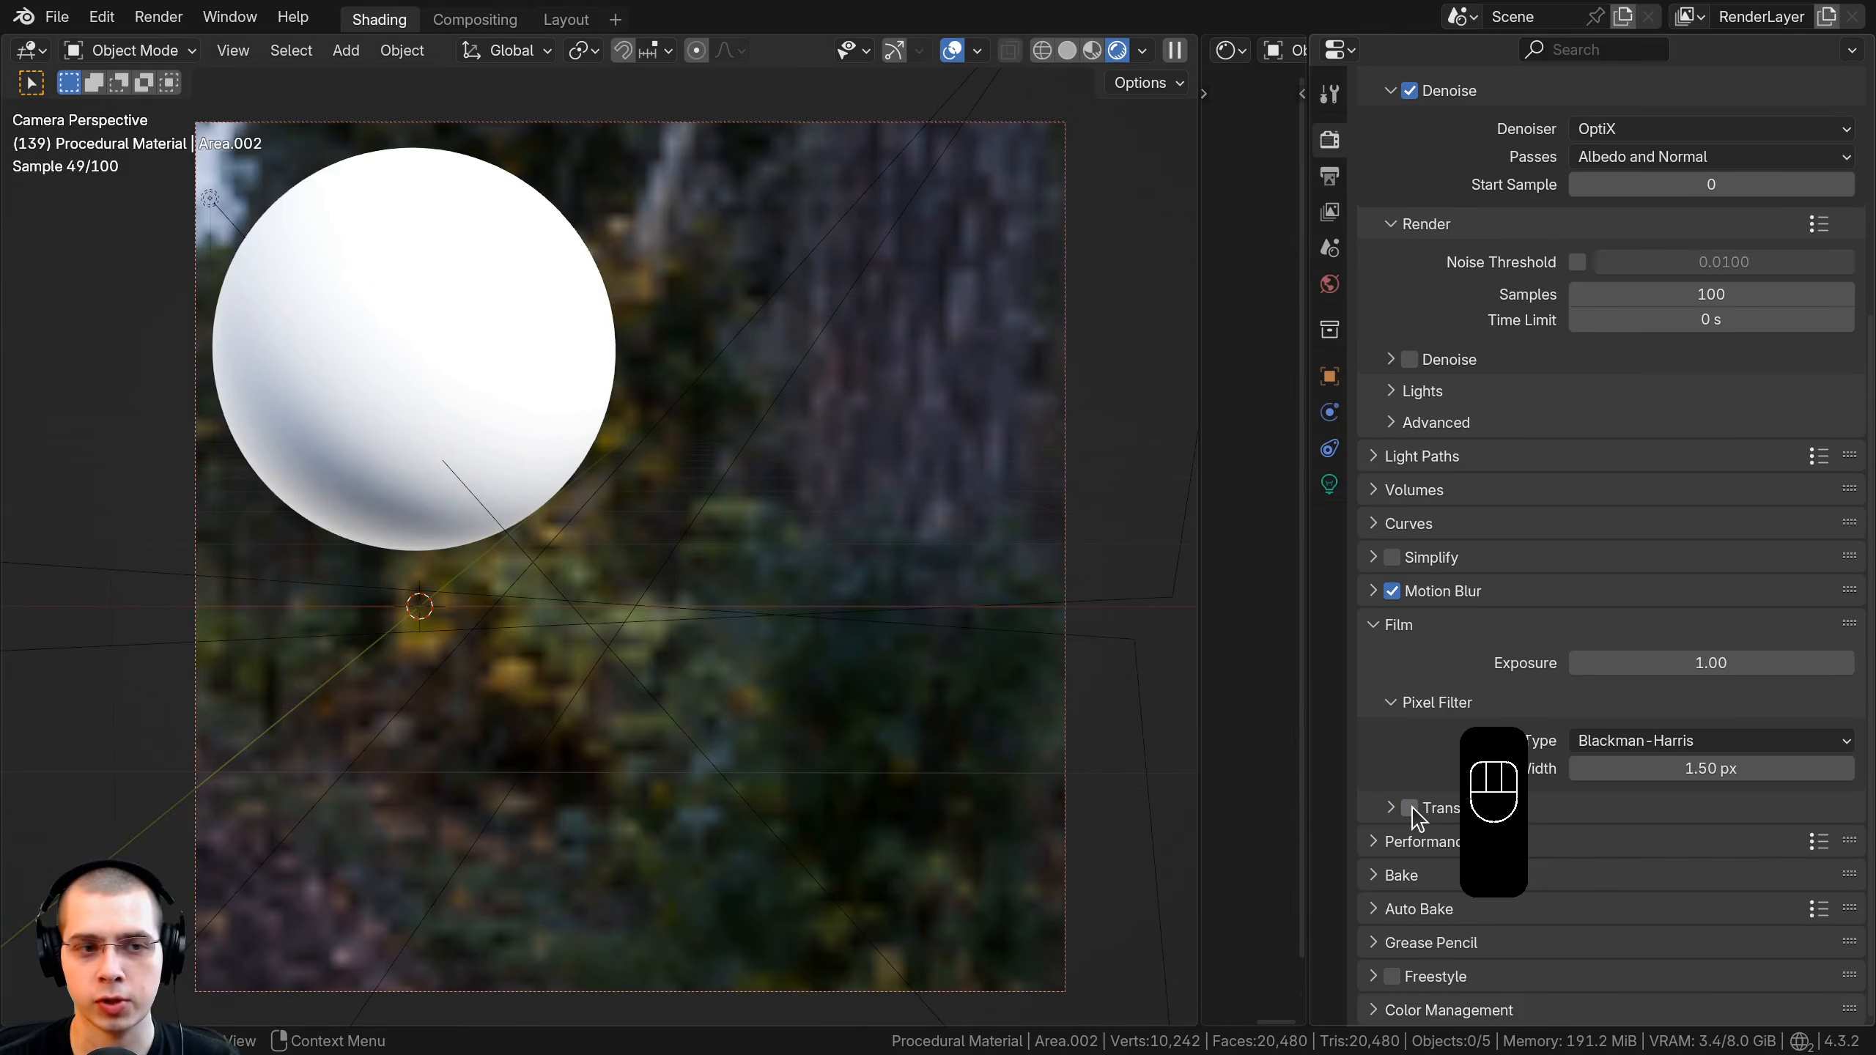
click(1409, 807)
scroll(1369, 628, up, 5)
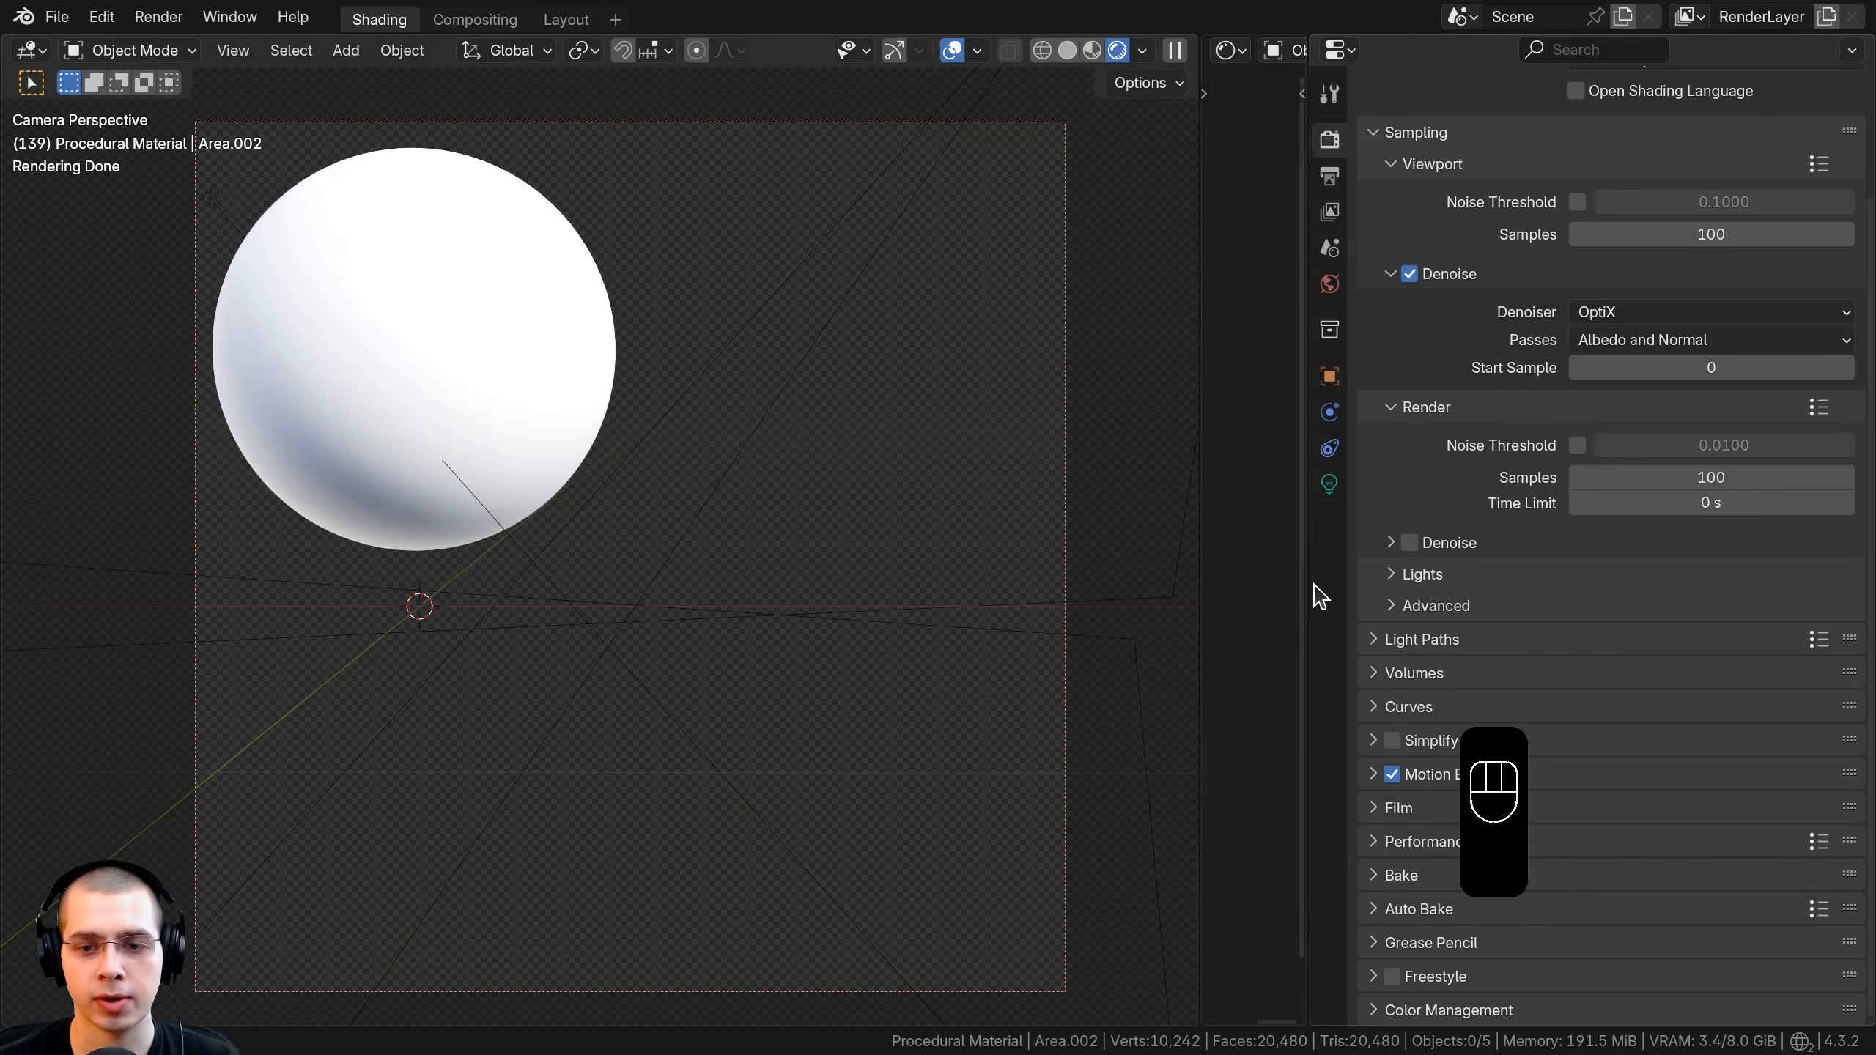
Narrow the properties editor and check the View Transform and Look options in the color management settings.
drag(1309, 585, 1485, 589)
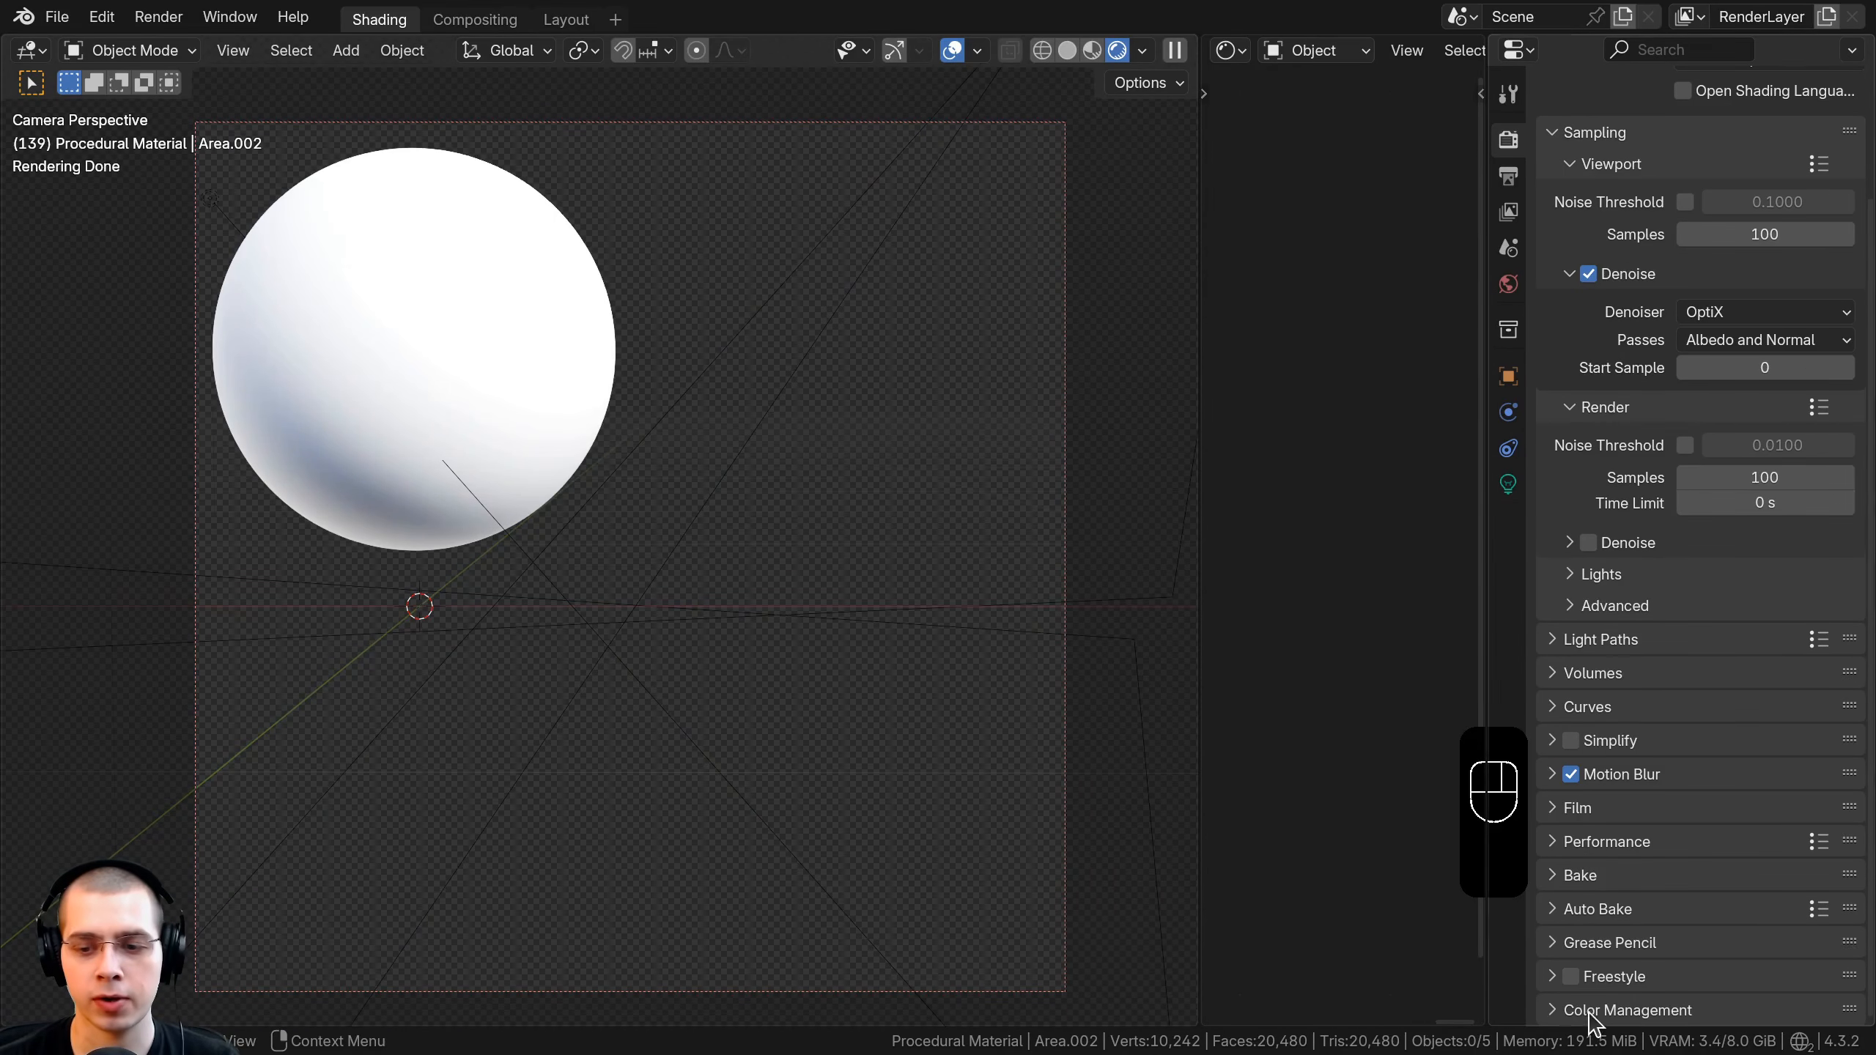
scroll(1595, 983, down, 8)
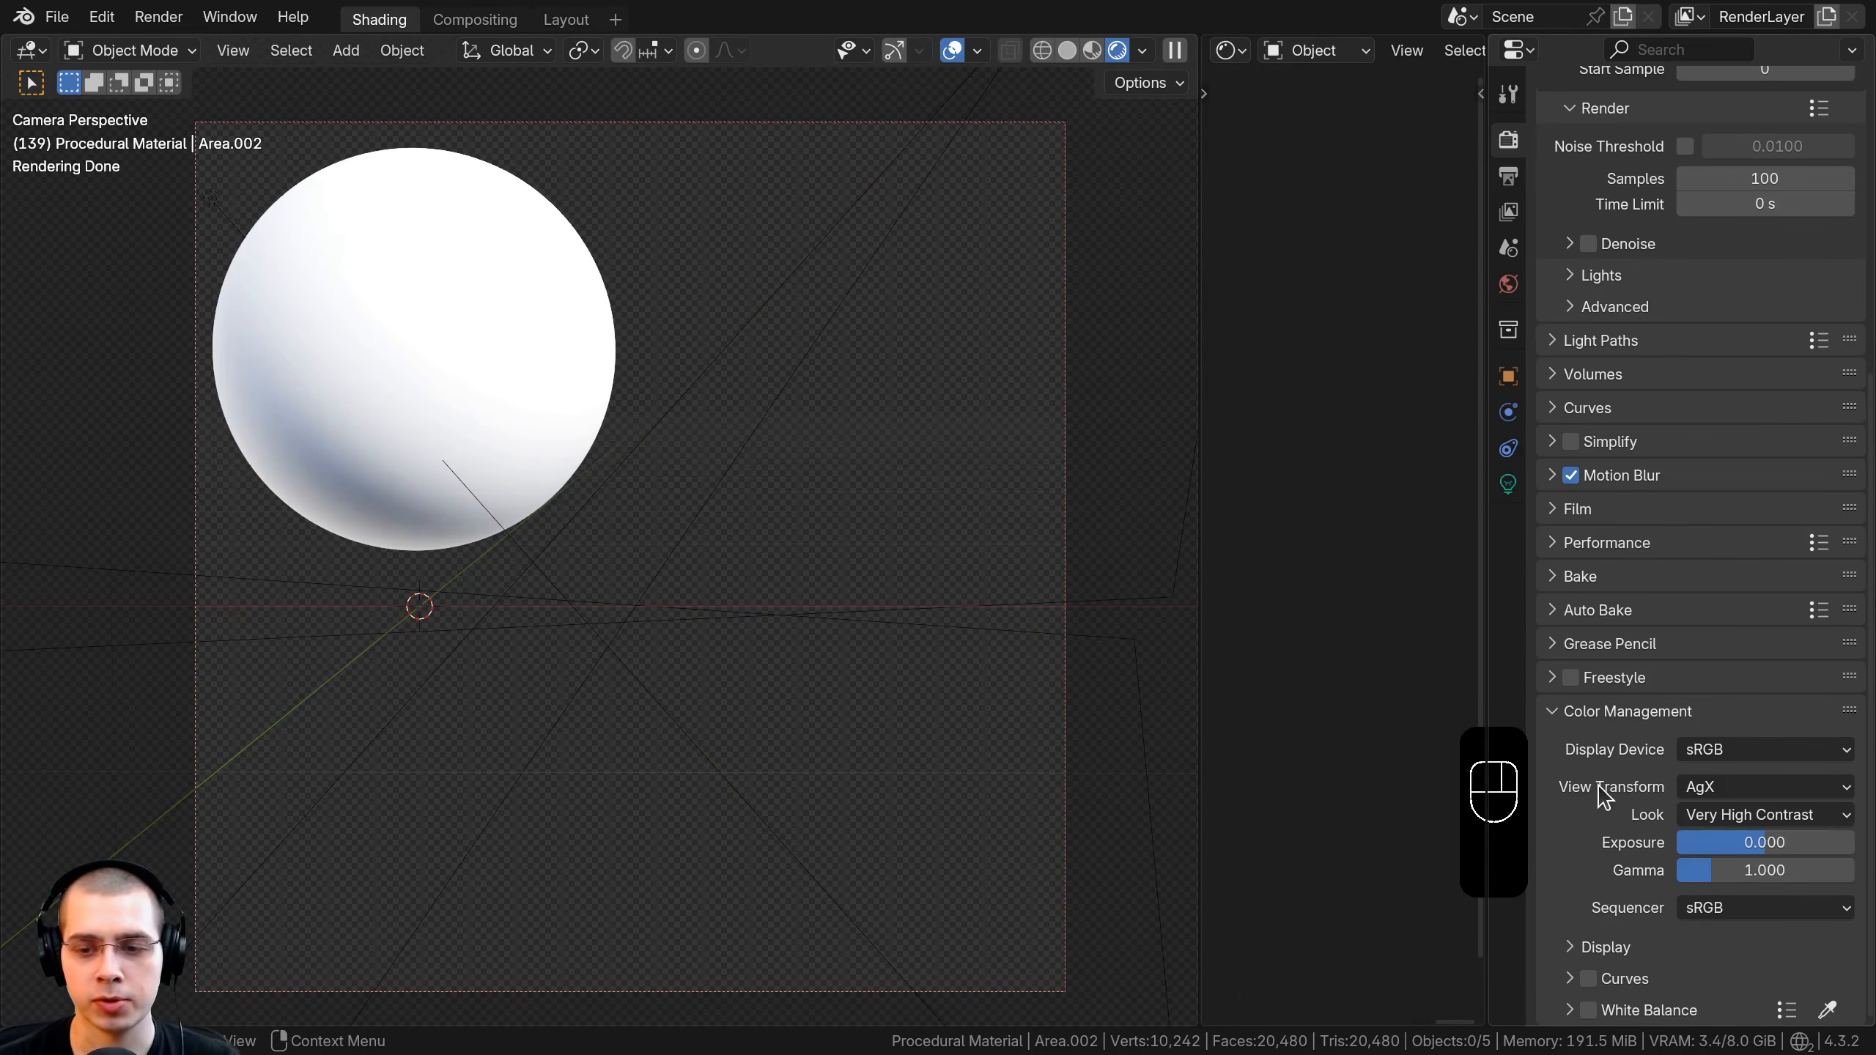
click(1721, 789)
click(1742, 819)
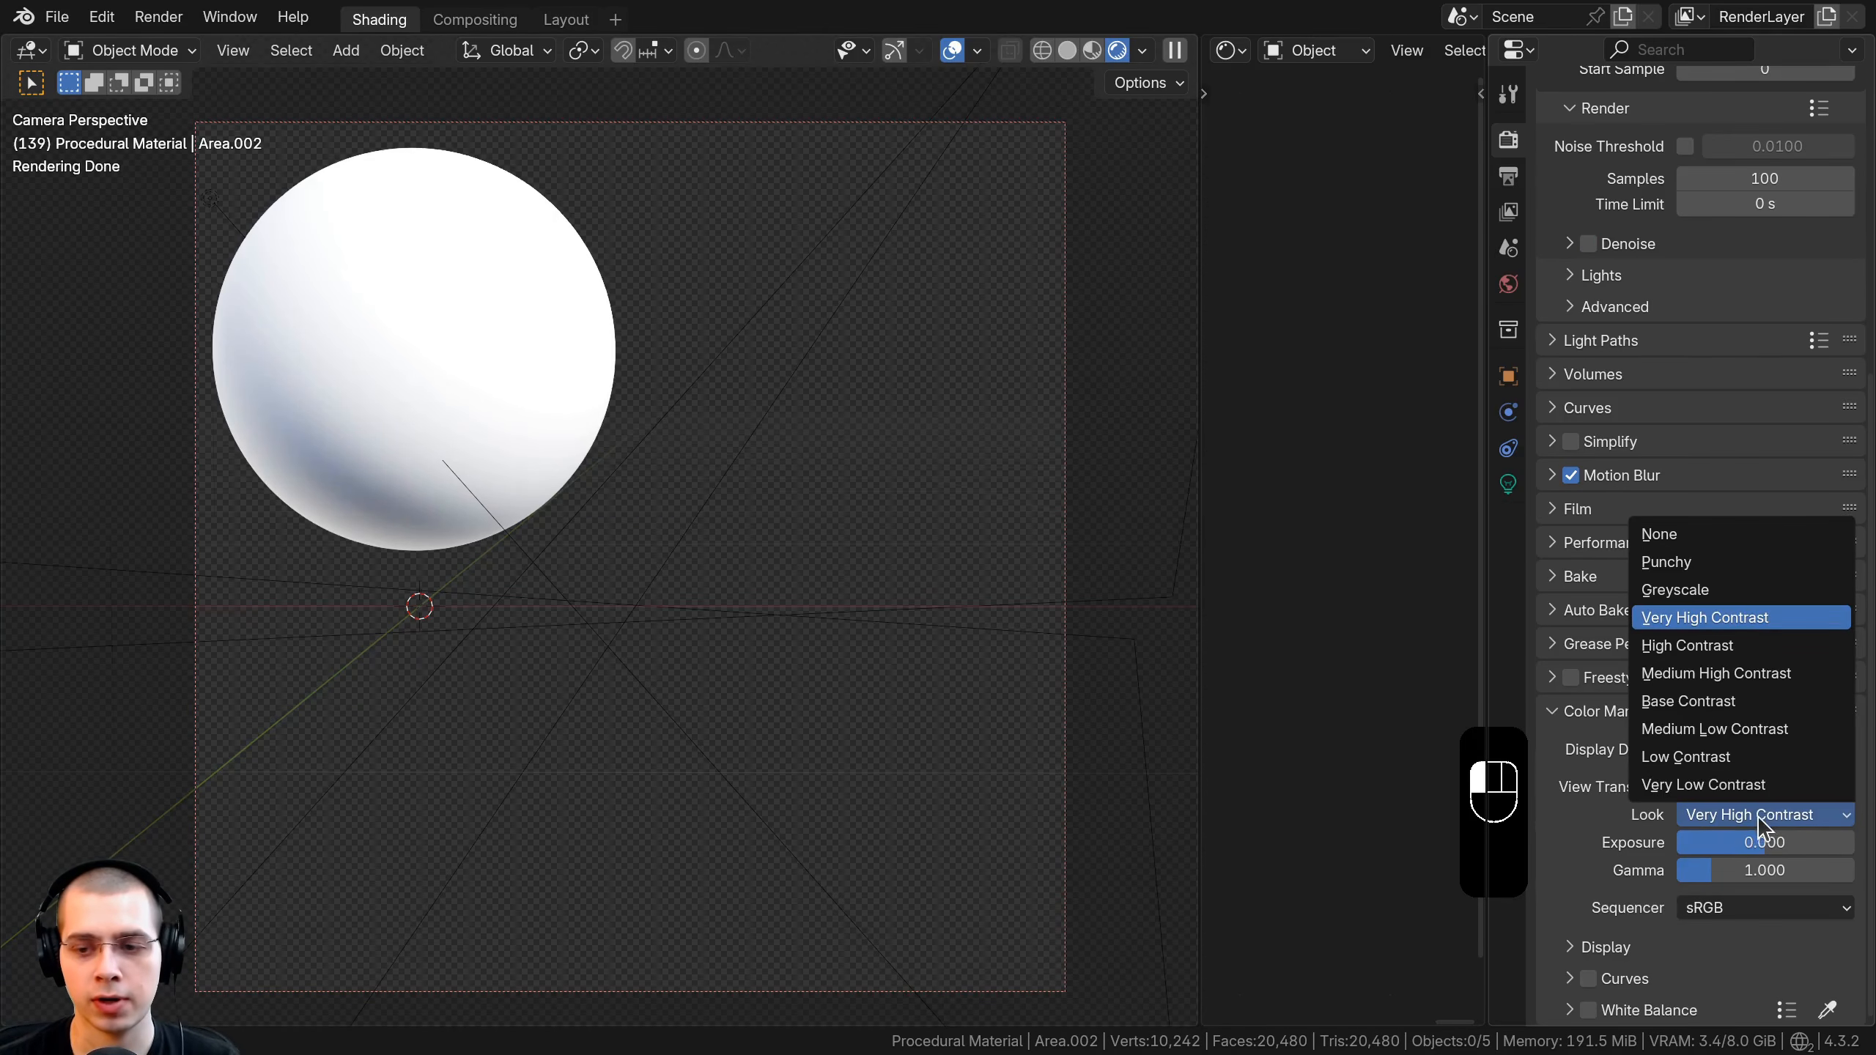
shift+middle_drag(747, 465, 865, 477)
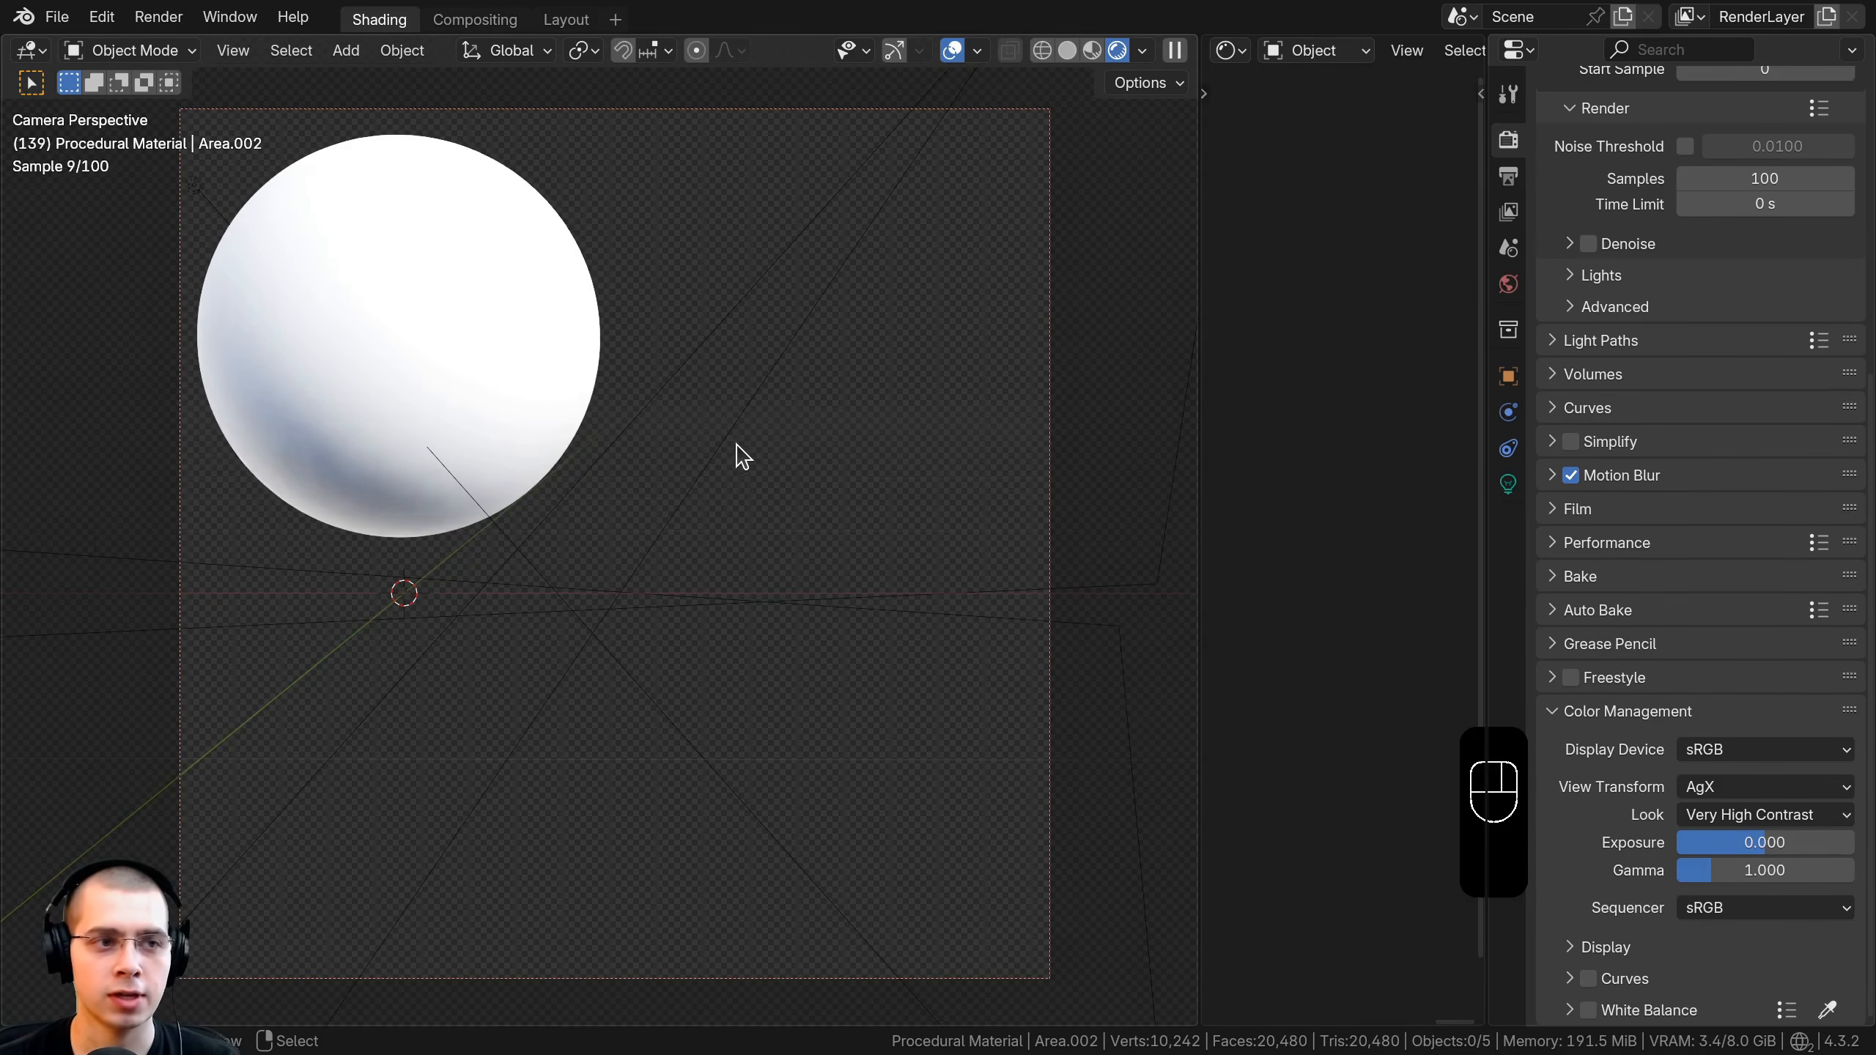
Select the ico sphere and widen the shader editor by shrinking the 3D viewport and the properties editor.
scroll(1693, 702, up, 10)
drag(1201, 443, 477, 444)
right_click(340, 320)
mouse_move(373, 443)
ctrl+middle_down()
mouse_move(341, 322)
mouse_move(232, 405)
mouse_move(254, 385)
ctrl+middle_up()
key(z)
click(252, 398)
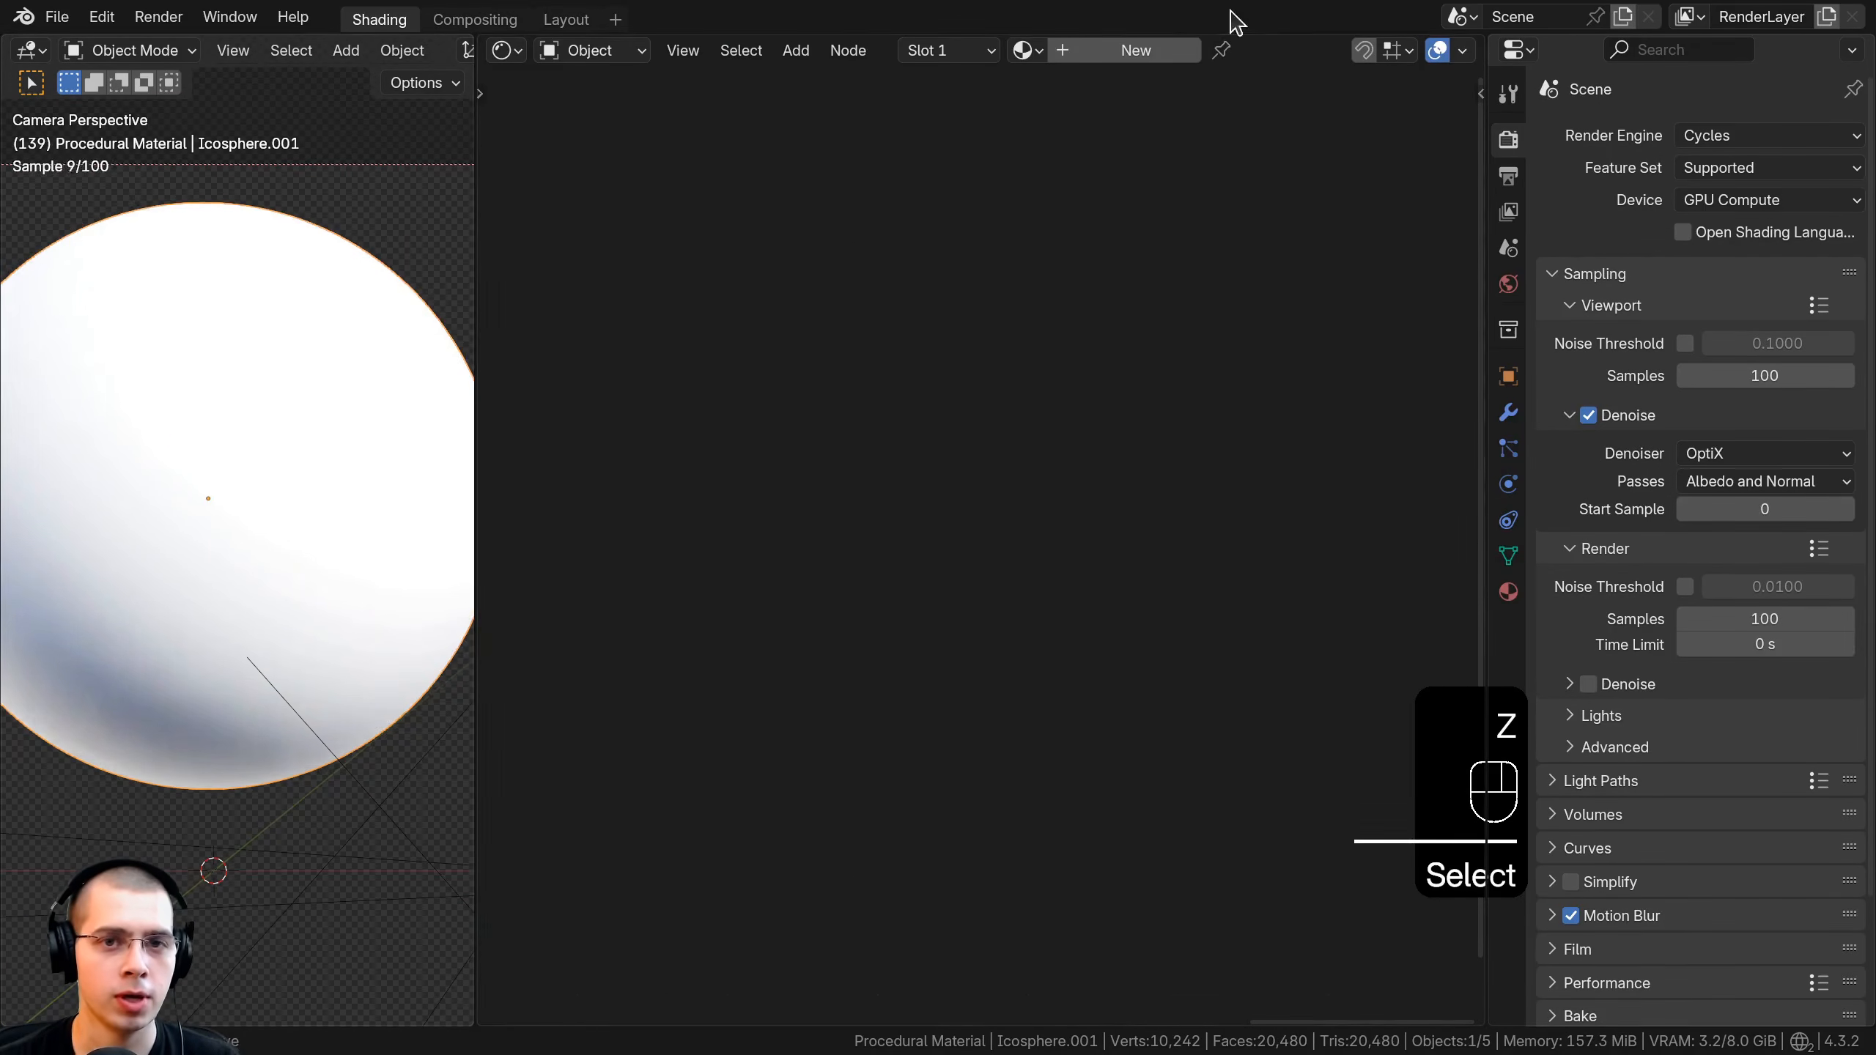
drag(1486, 369, 1825, 368)
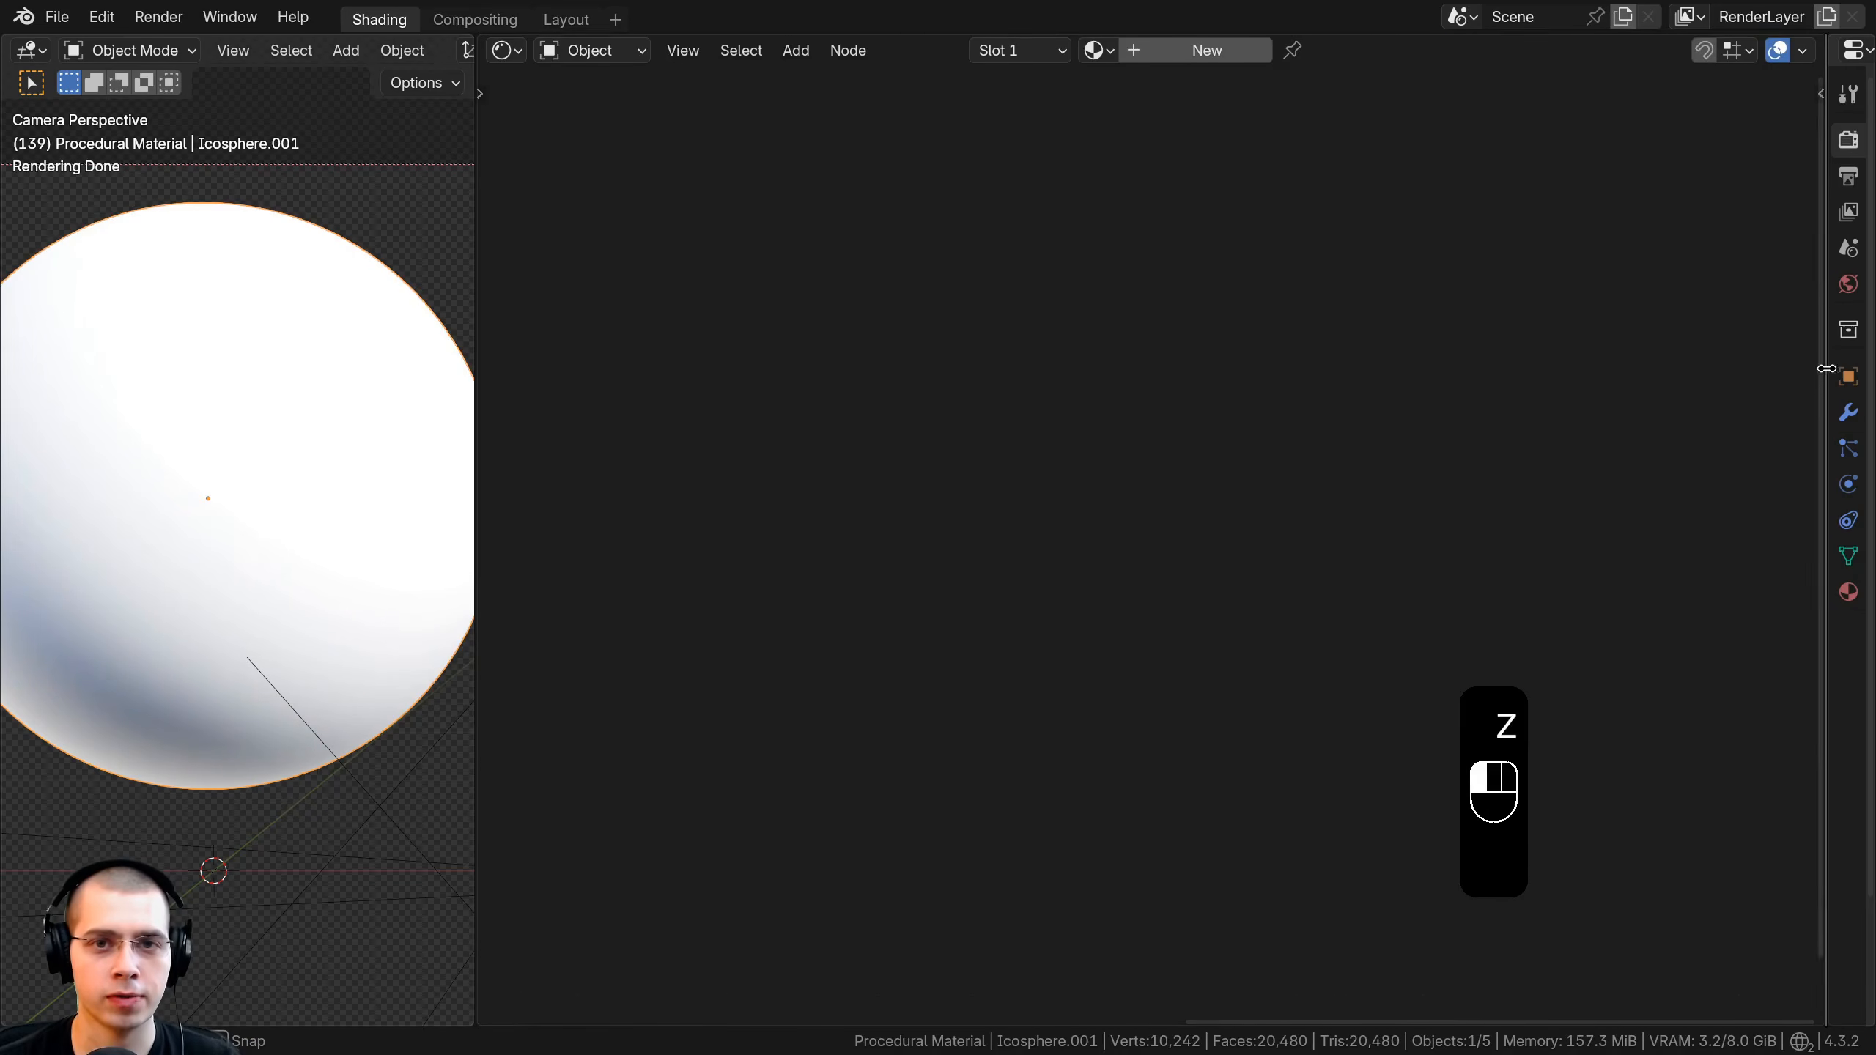
Create a new material named Bumpy Rubber on the sphere and slightly reposition its Principled BSDF node.
click(1177, 59)
shift+middle_drag(253, 459, 257, 454)
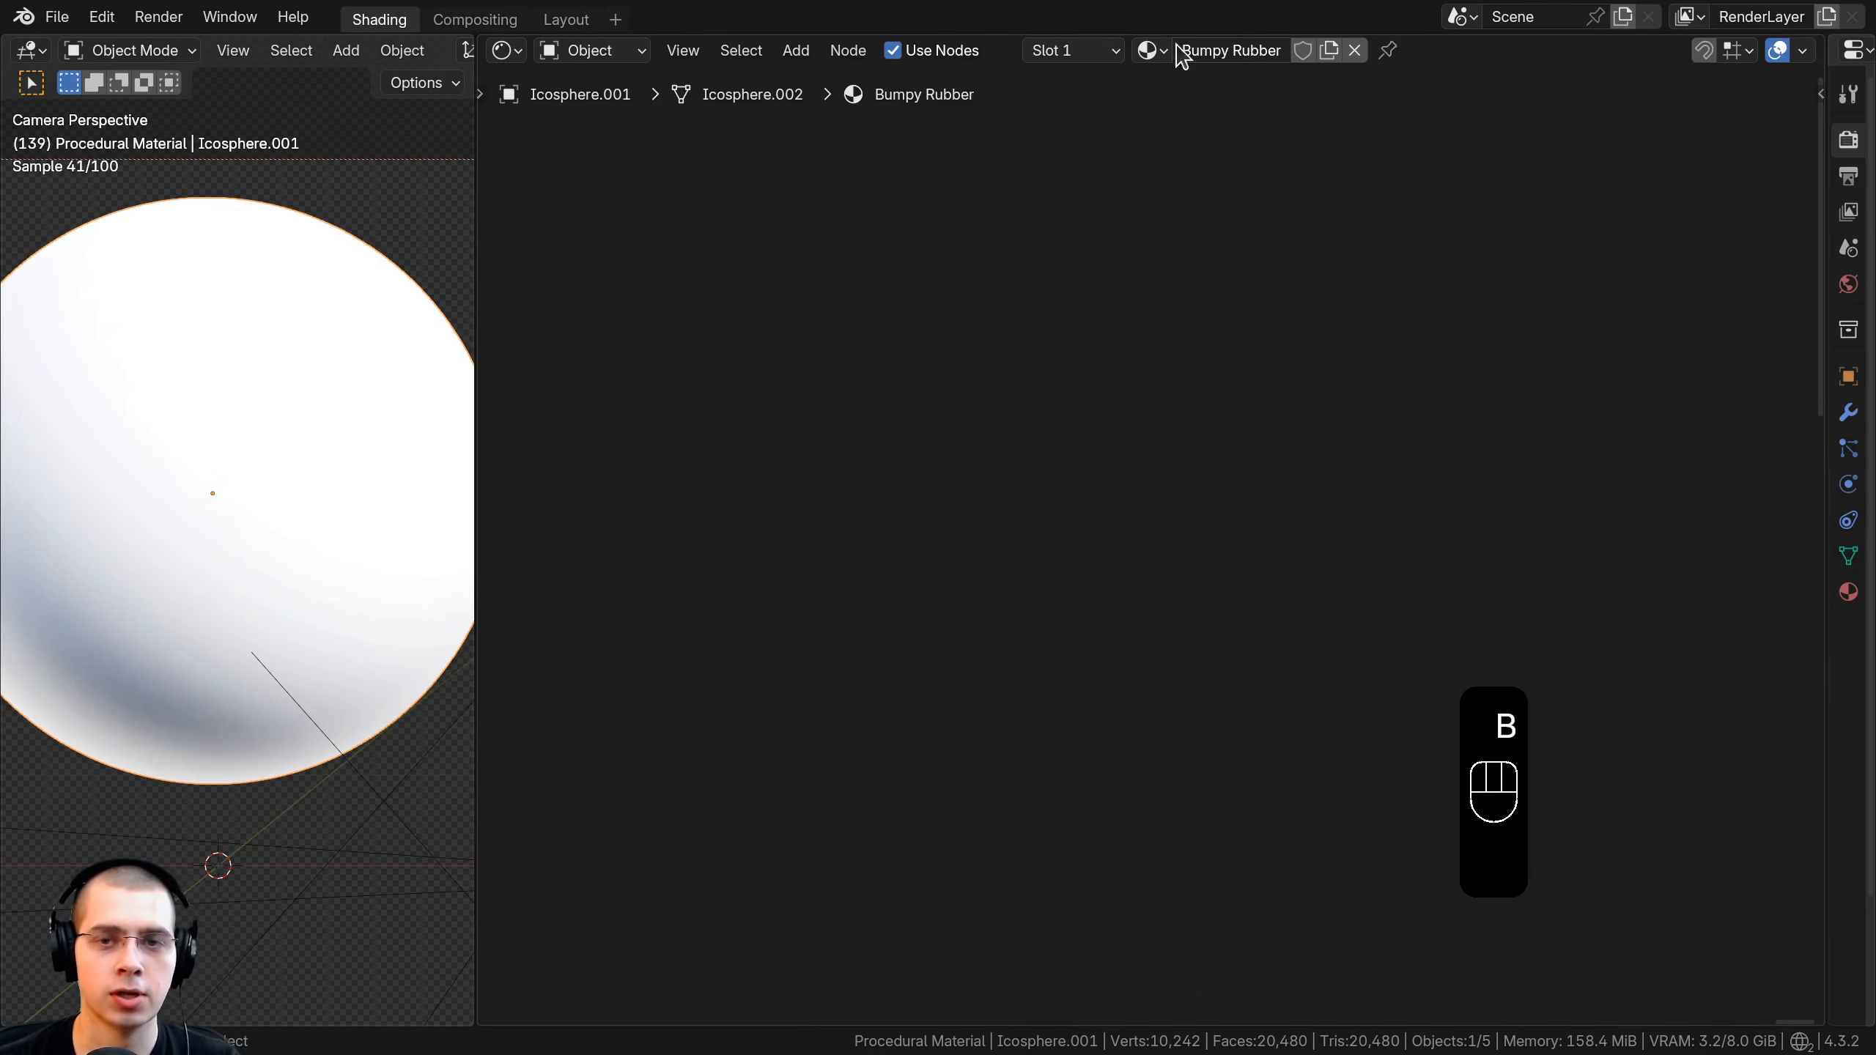
key(Return)
middle_drag(1219, 507, 1622, 298)
scroll(960, 576, up, 7)
middle_drag(1009, 517, 1106, 467)
key(a)
drag(1126, 467, 1156, 459)
scroll(1113, 479, up, 2)
middle_drag(1113, 478, 1111, 377)
Search the add-ons in the preferences for "node" to check whether Node Wrangler is enabled, and close the preferences.
click(103, 18)
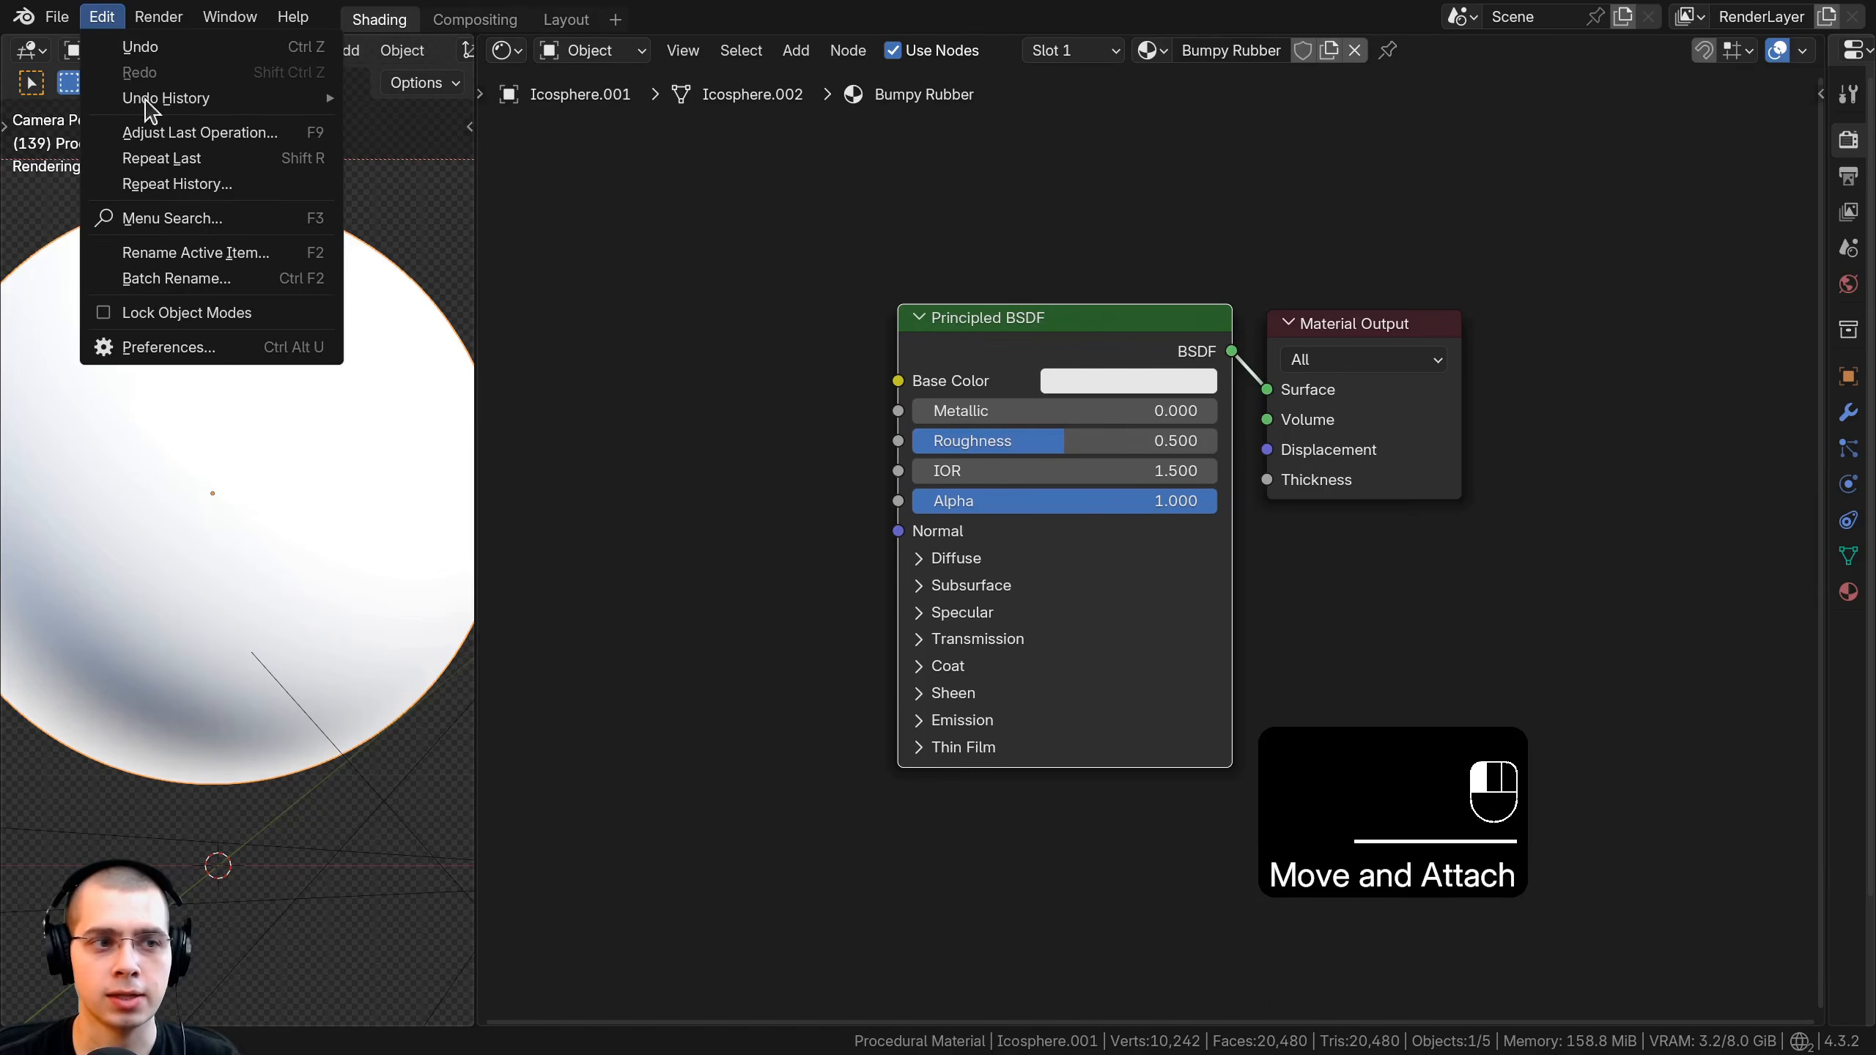
click(146, 354)
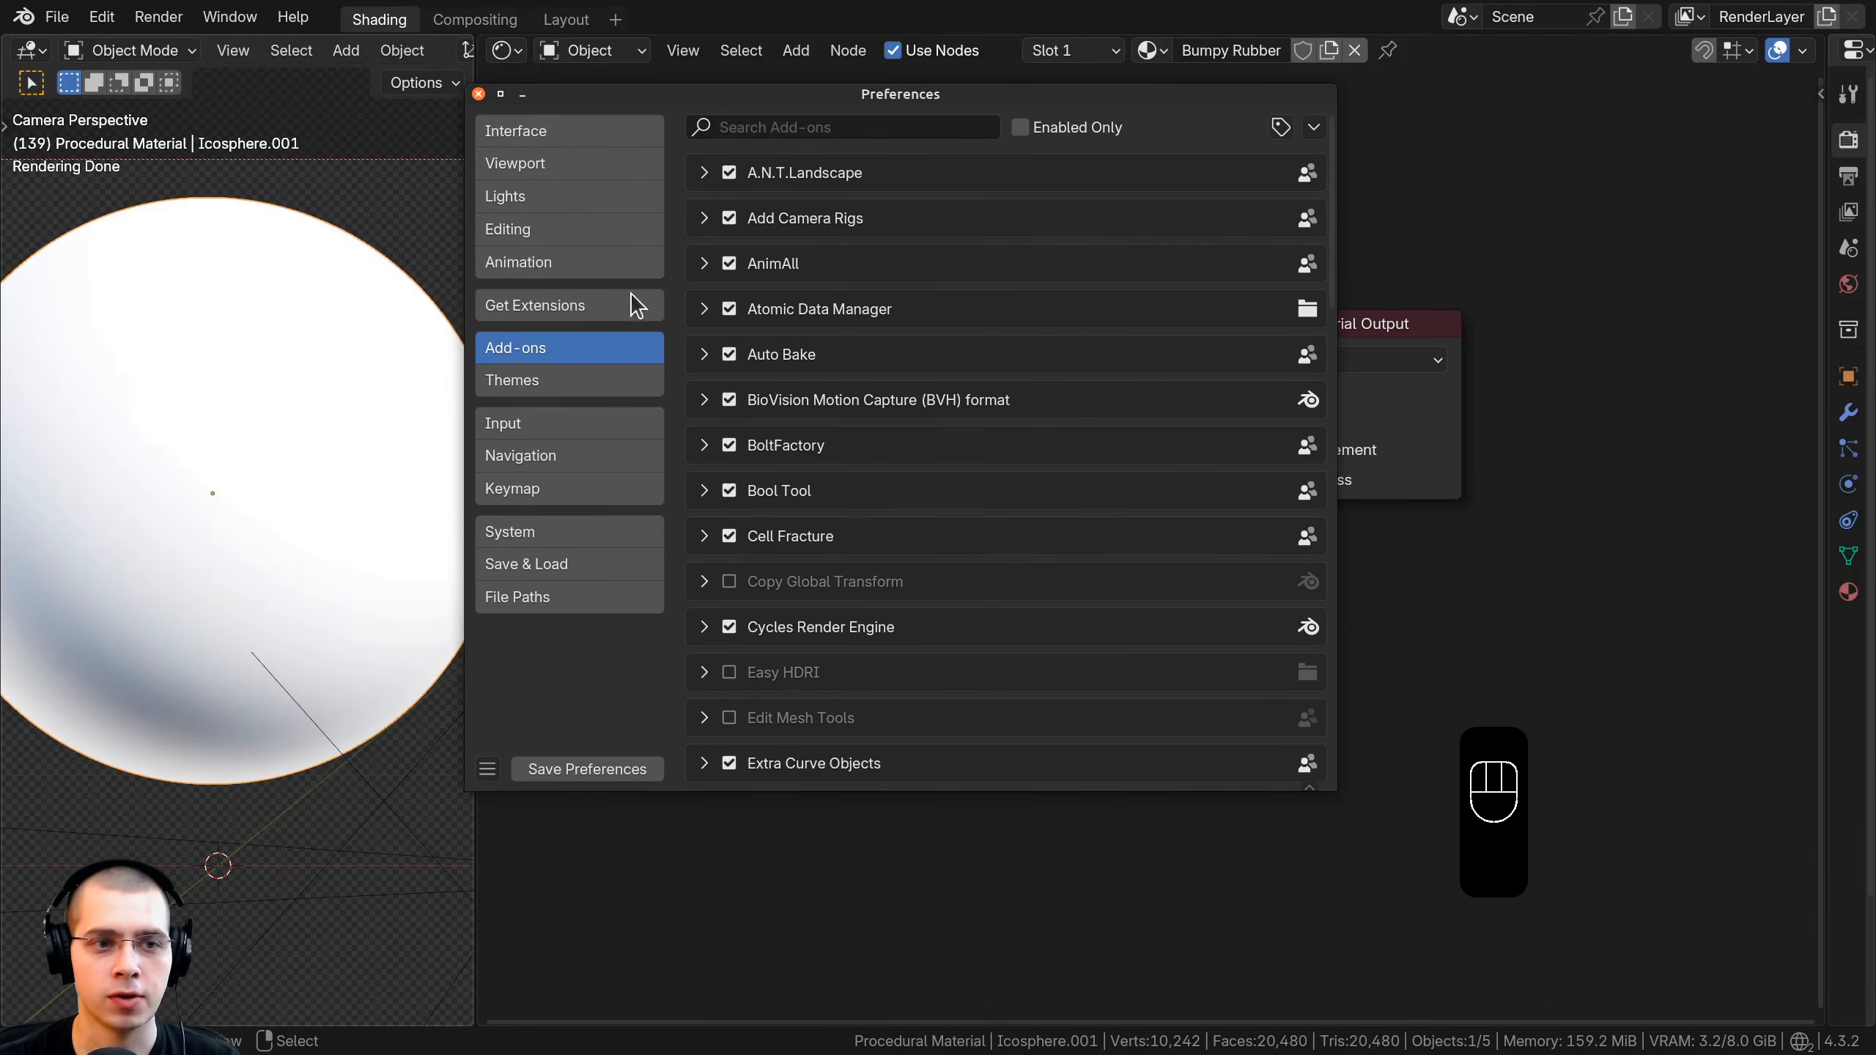
click(804, 125)
text(node)
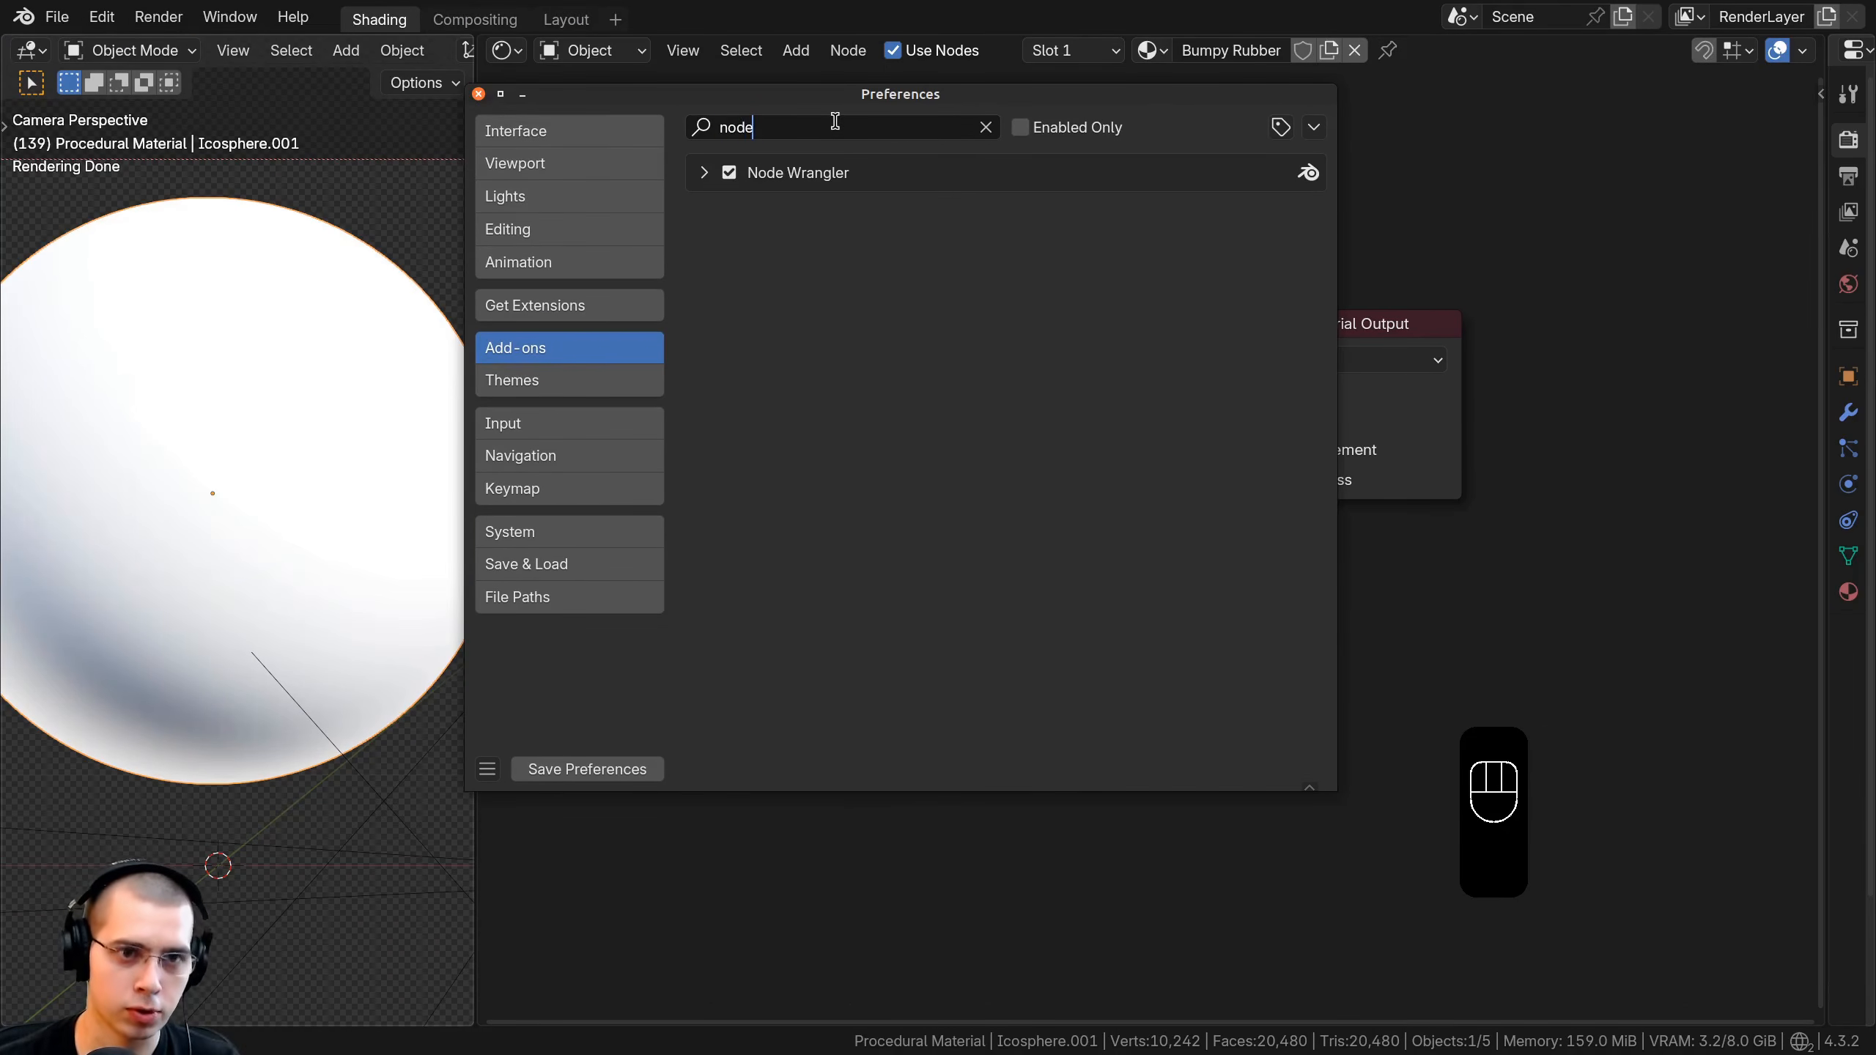
click(480, 96)
Add a Voronoi Texture node before the Principled BSDF and preview its Distance on the sphere through the material output.
scroll(771, 641, down, 3)
middle_drag(924, 537, 1088, 526)
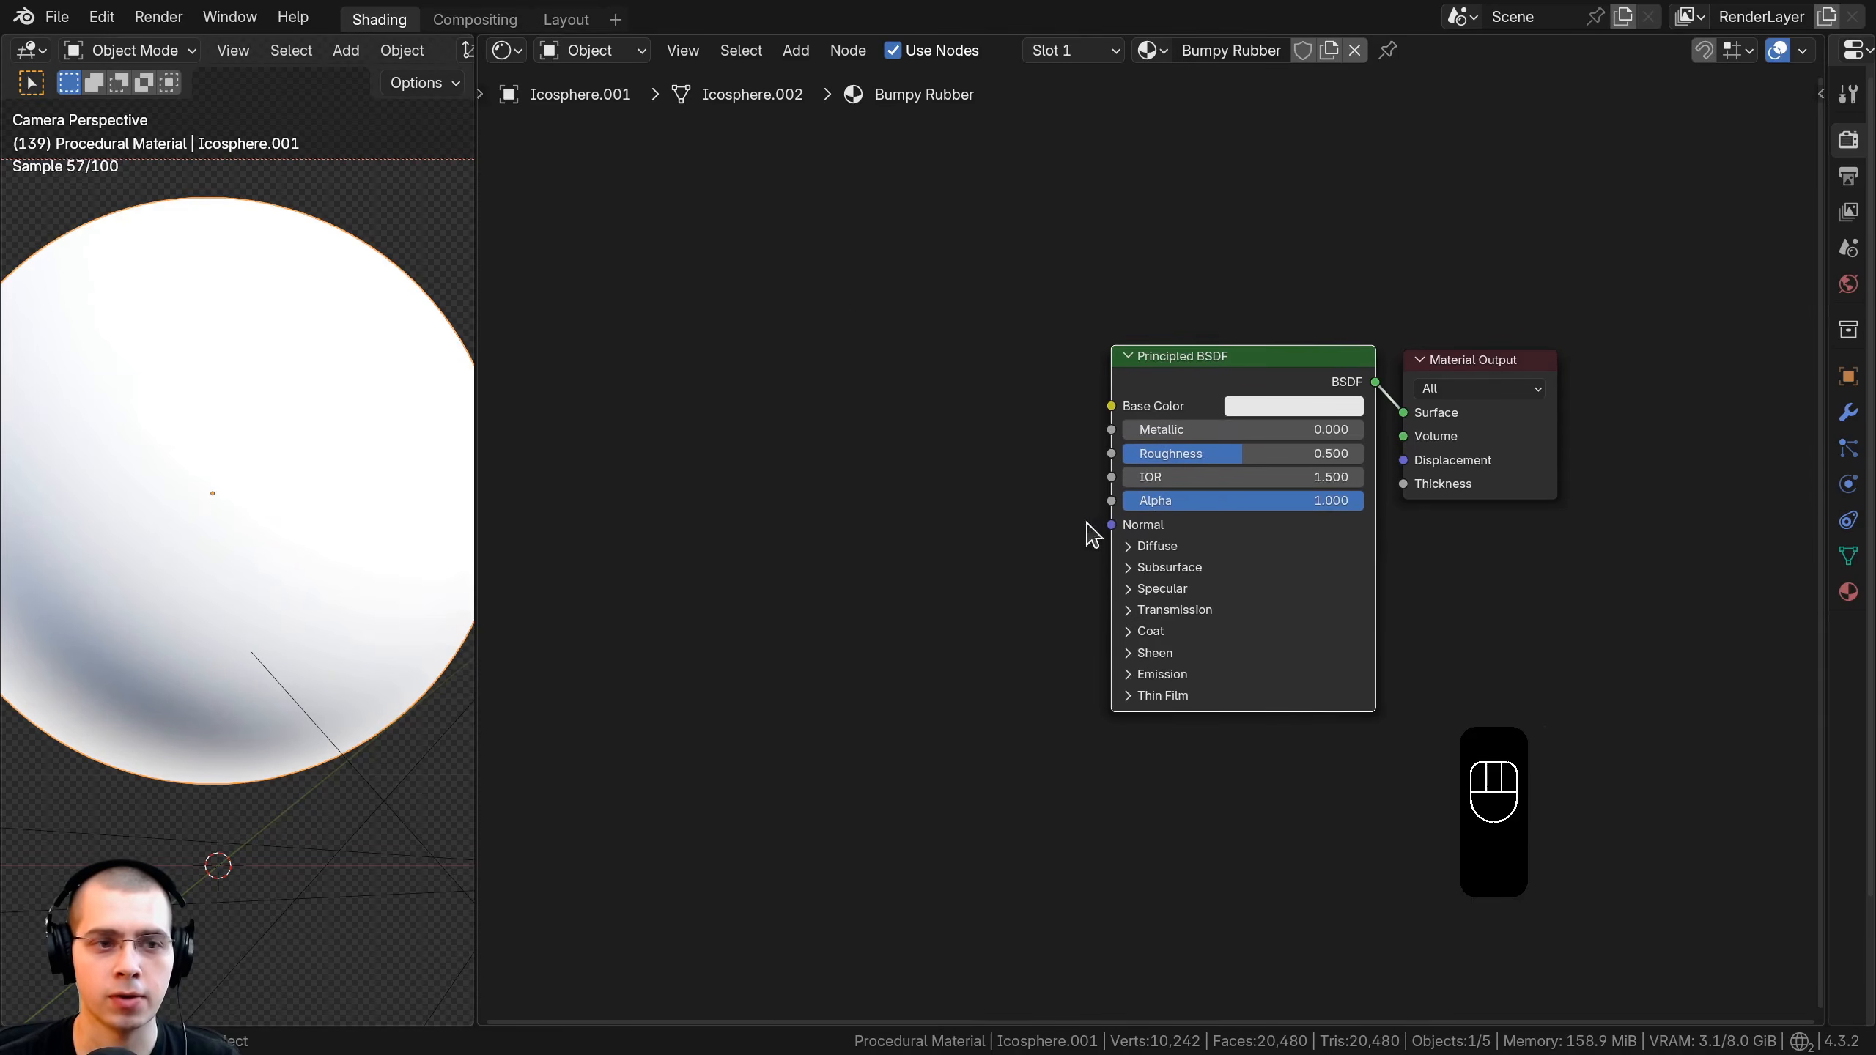
shift+middle_drag(239, 311, 260, 341)
scroll(260, 341, up, 3)
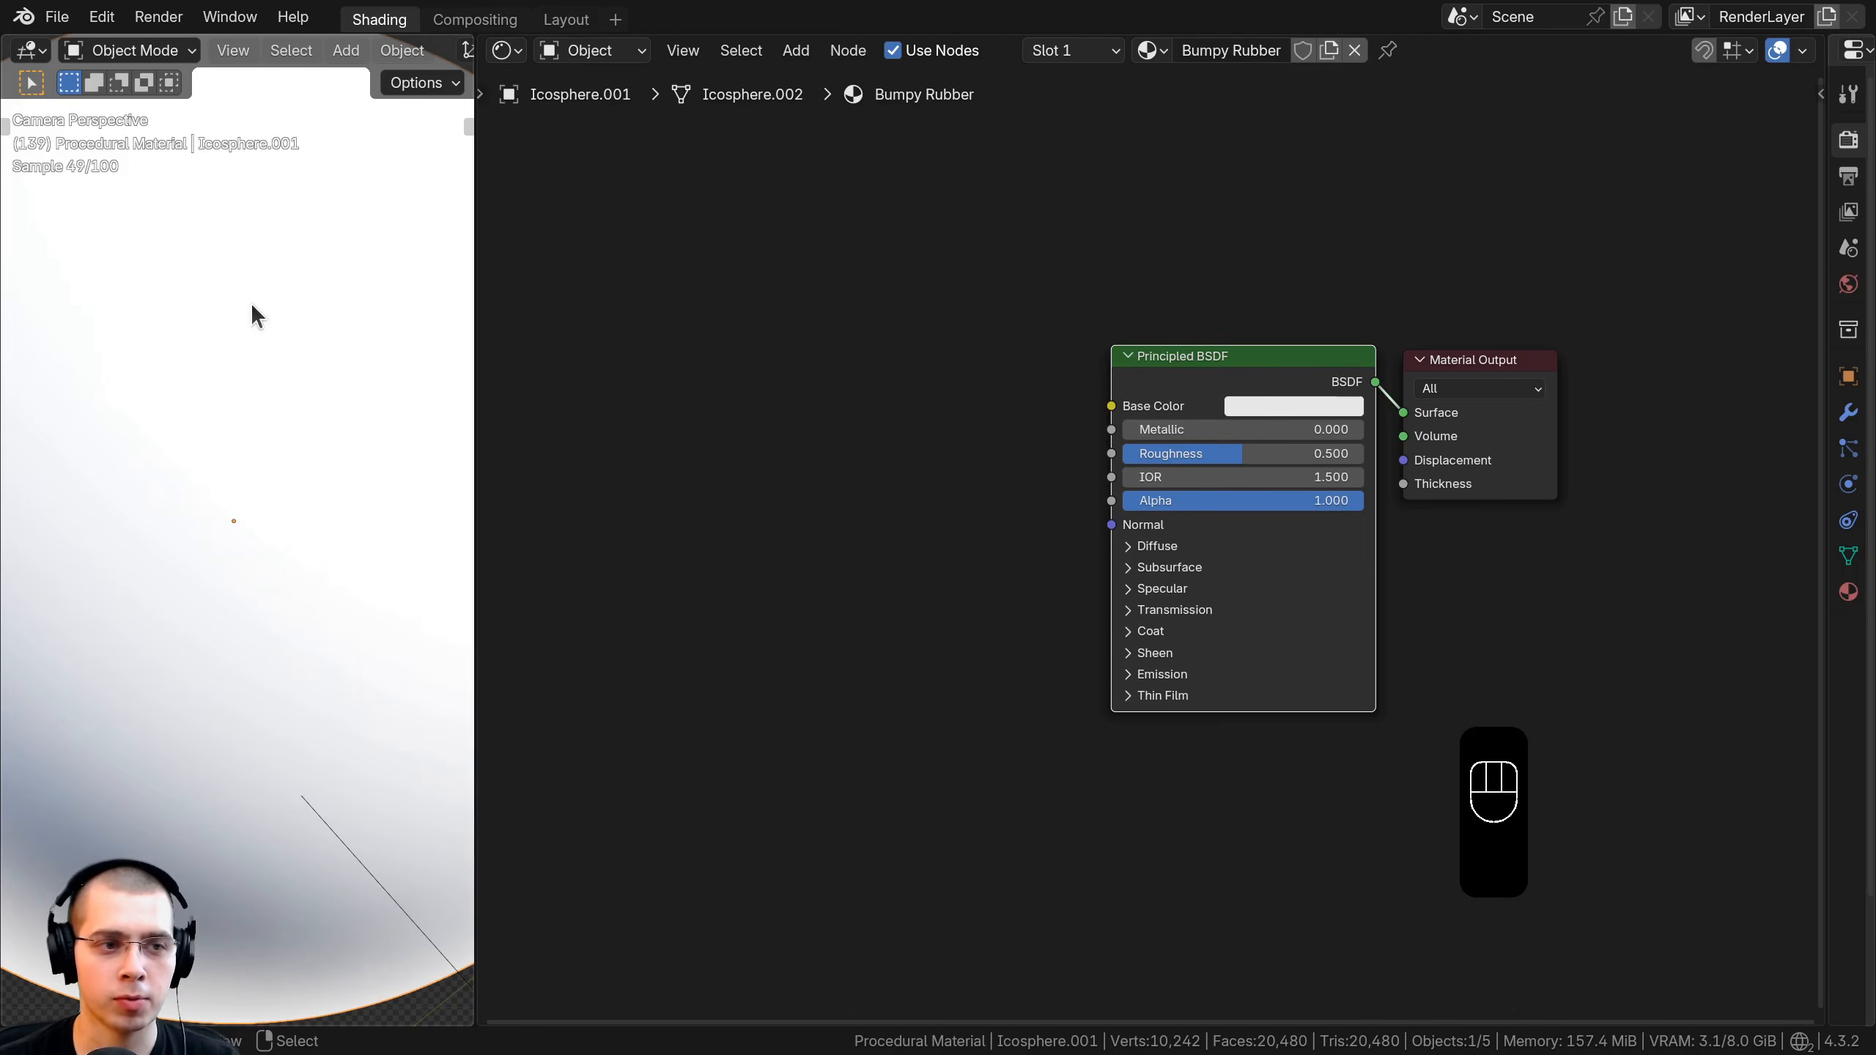
middle_drag(635, 532, 688, 522)
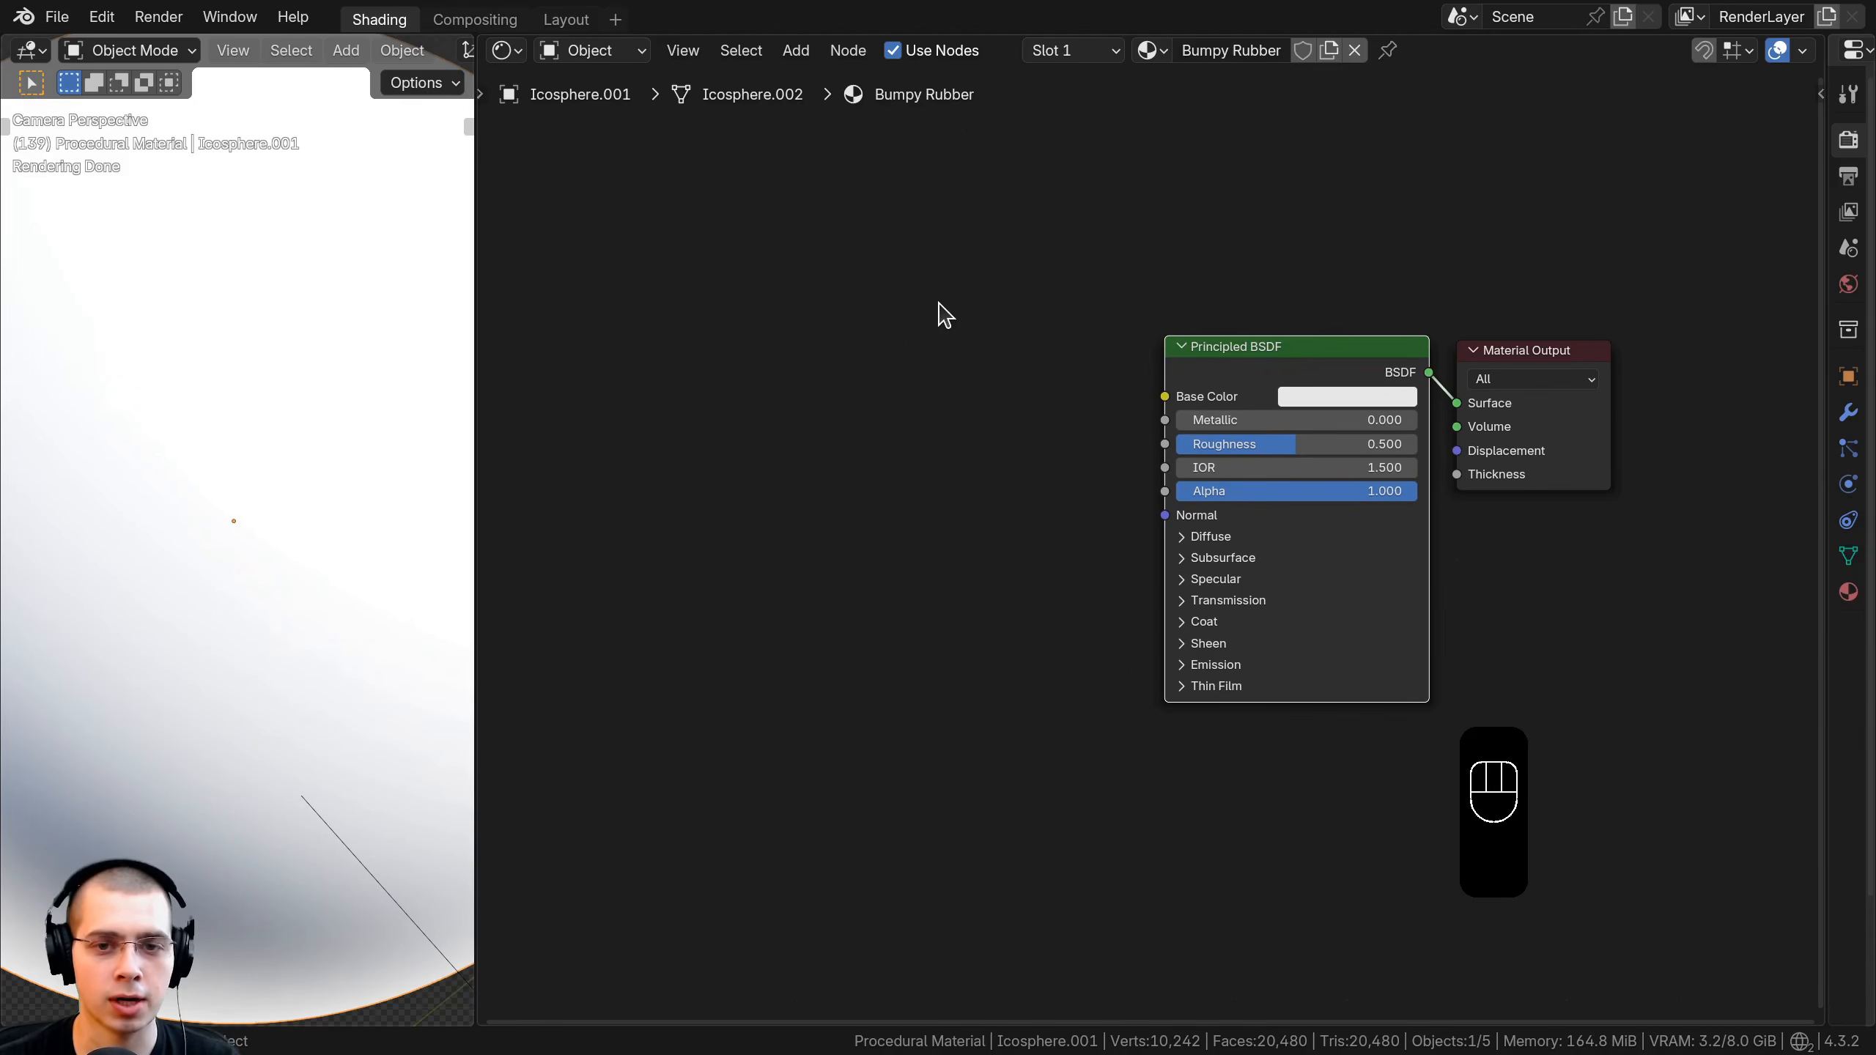
key(shift+a)
text(vor)
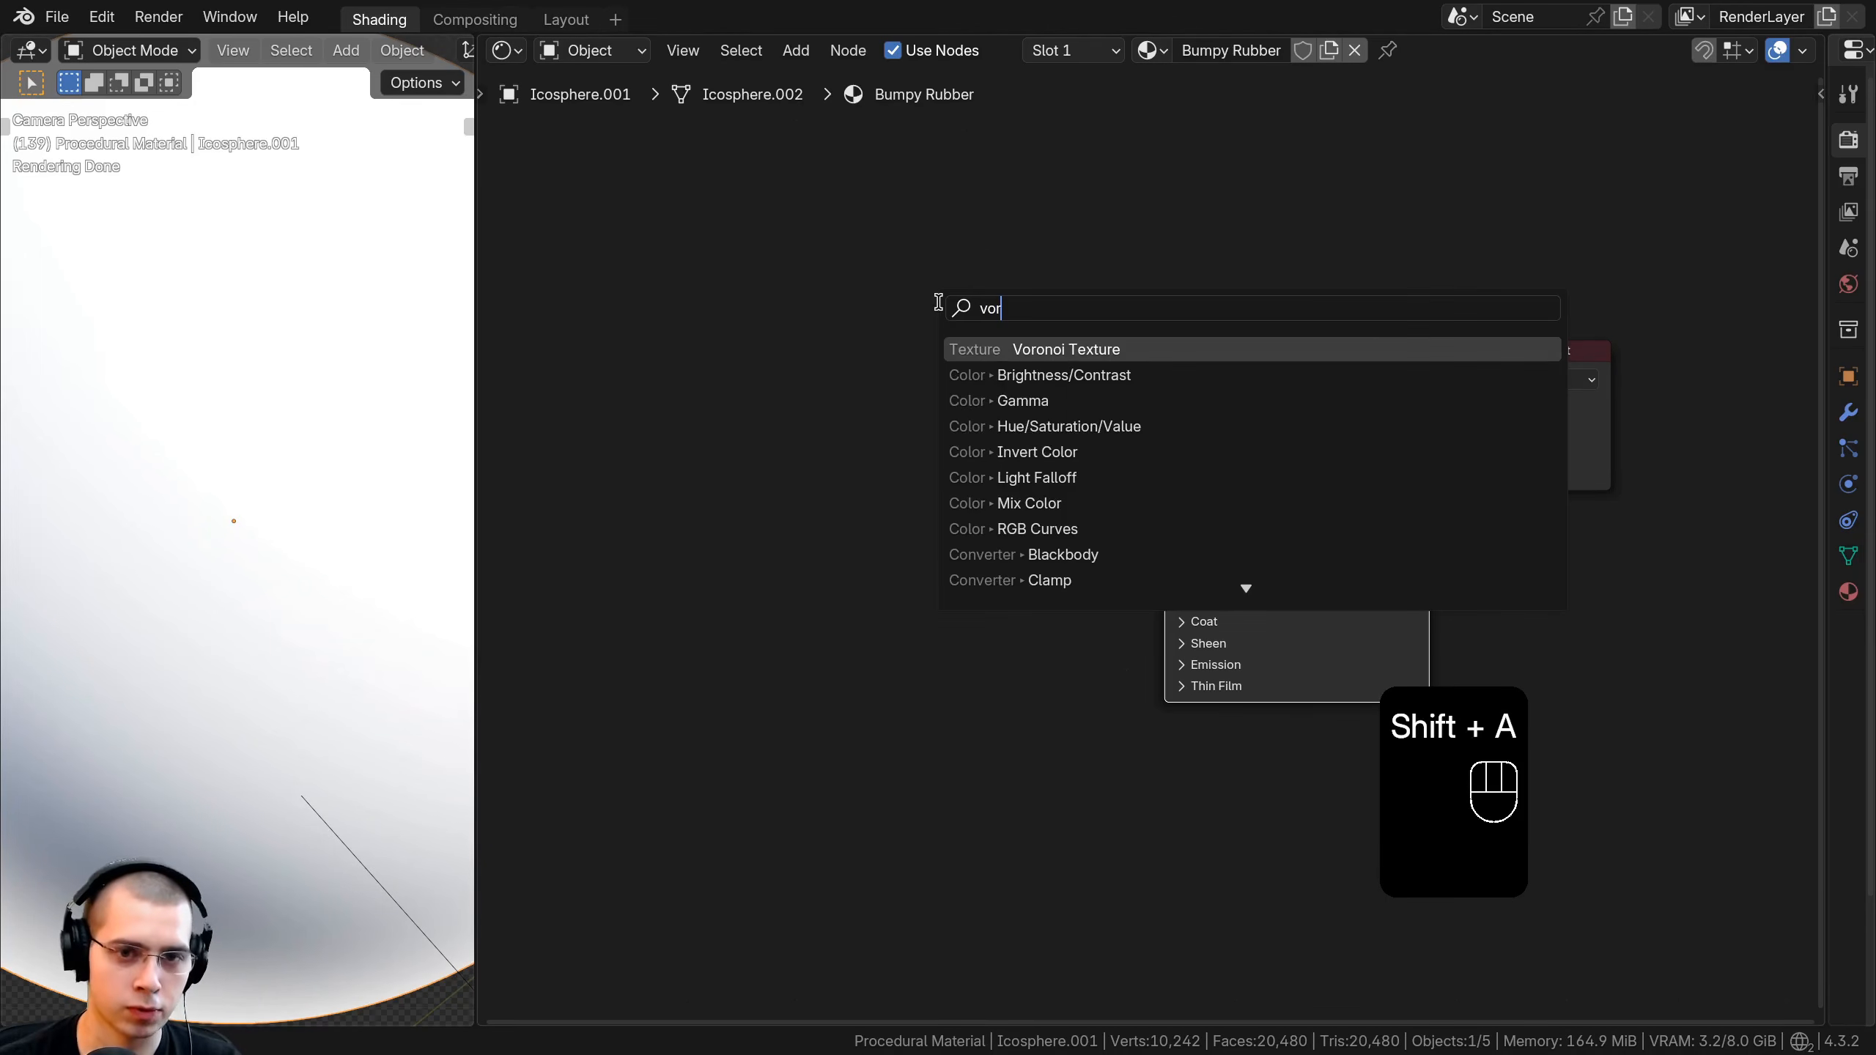
key(Return)
click(784, 359)
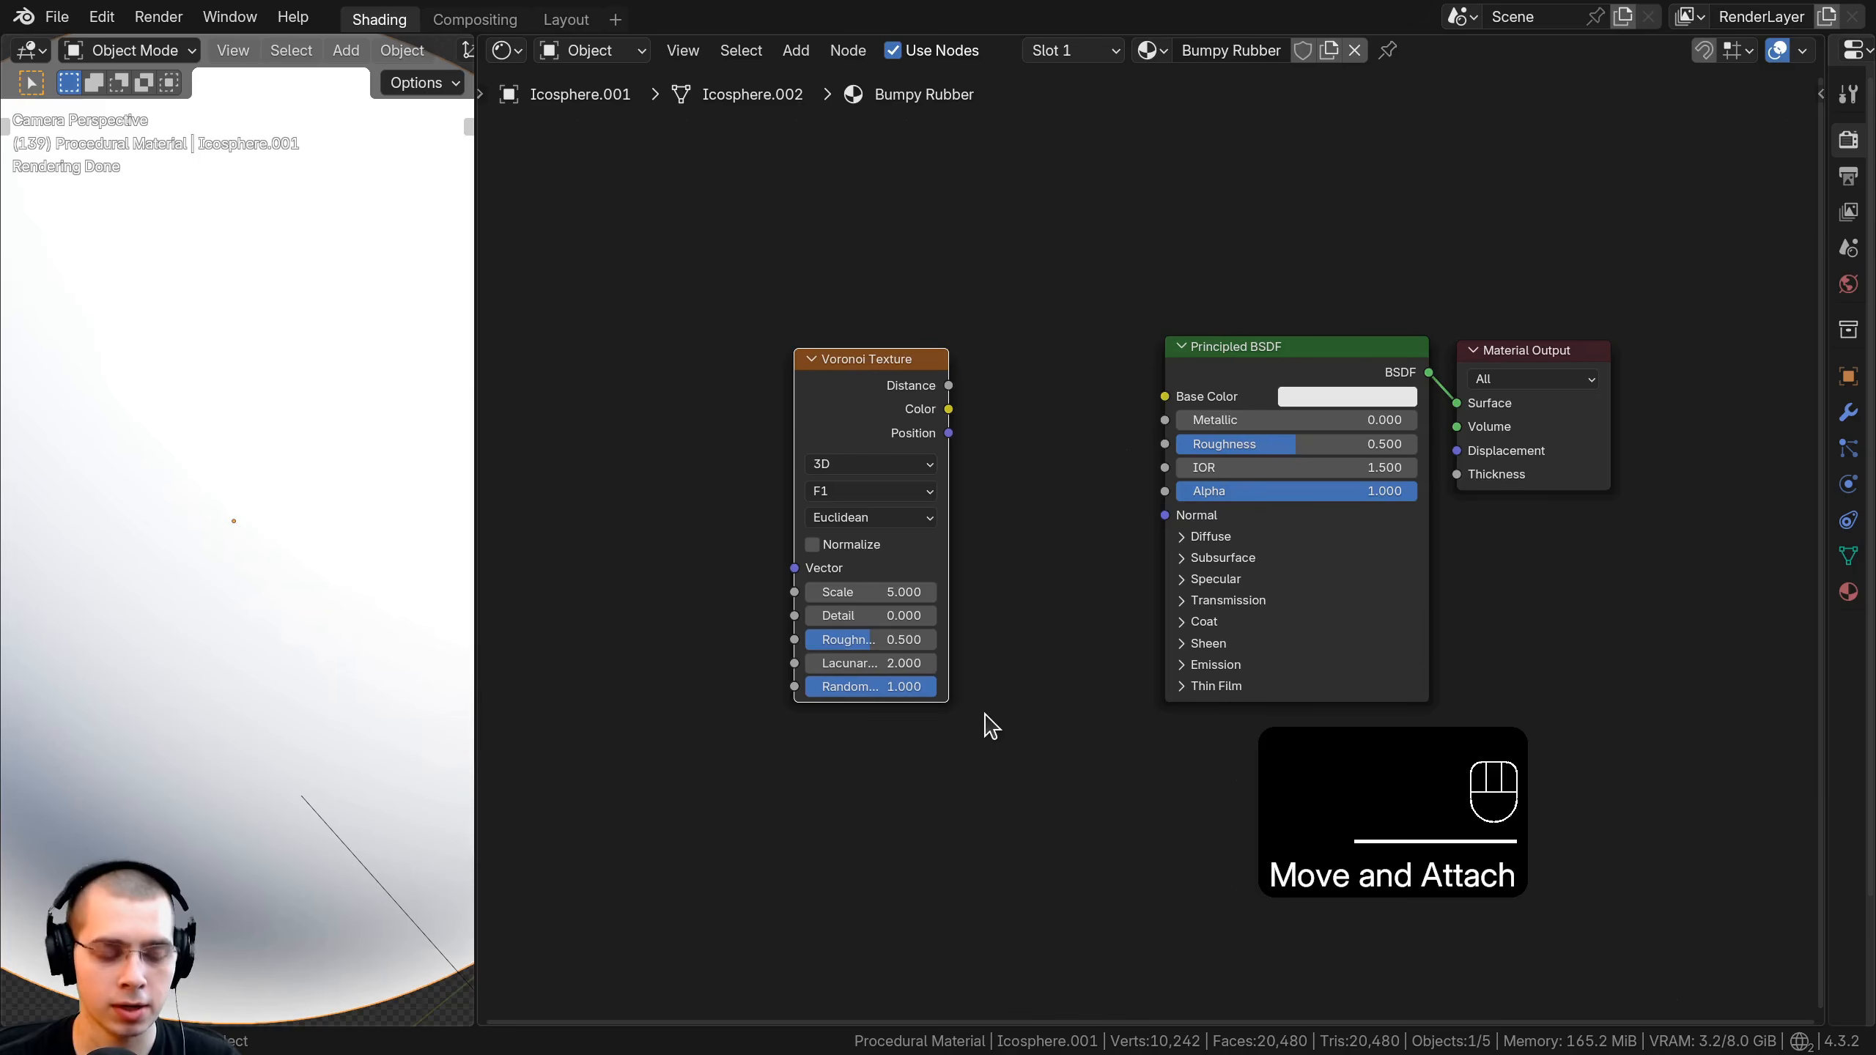
ctrl+shift+click(897, 476)
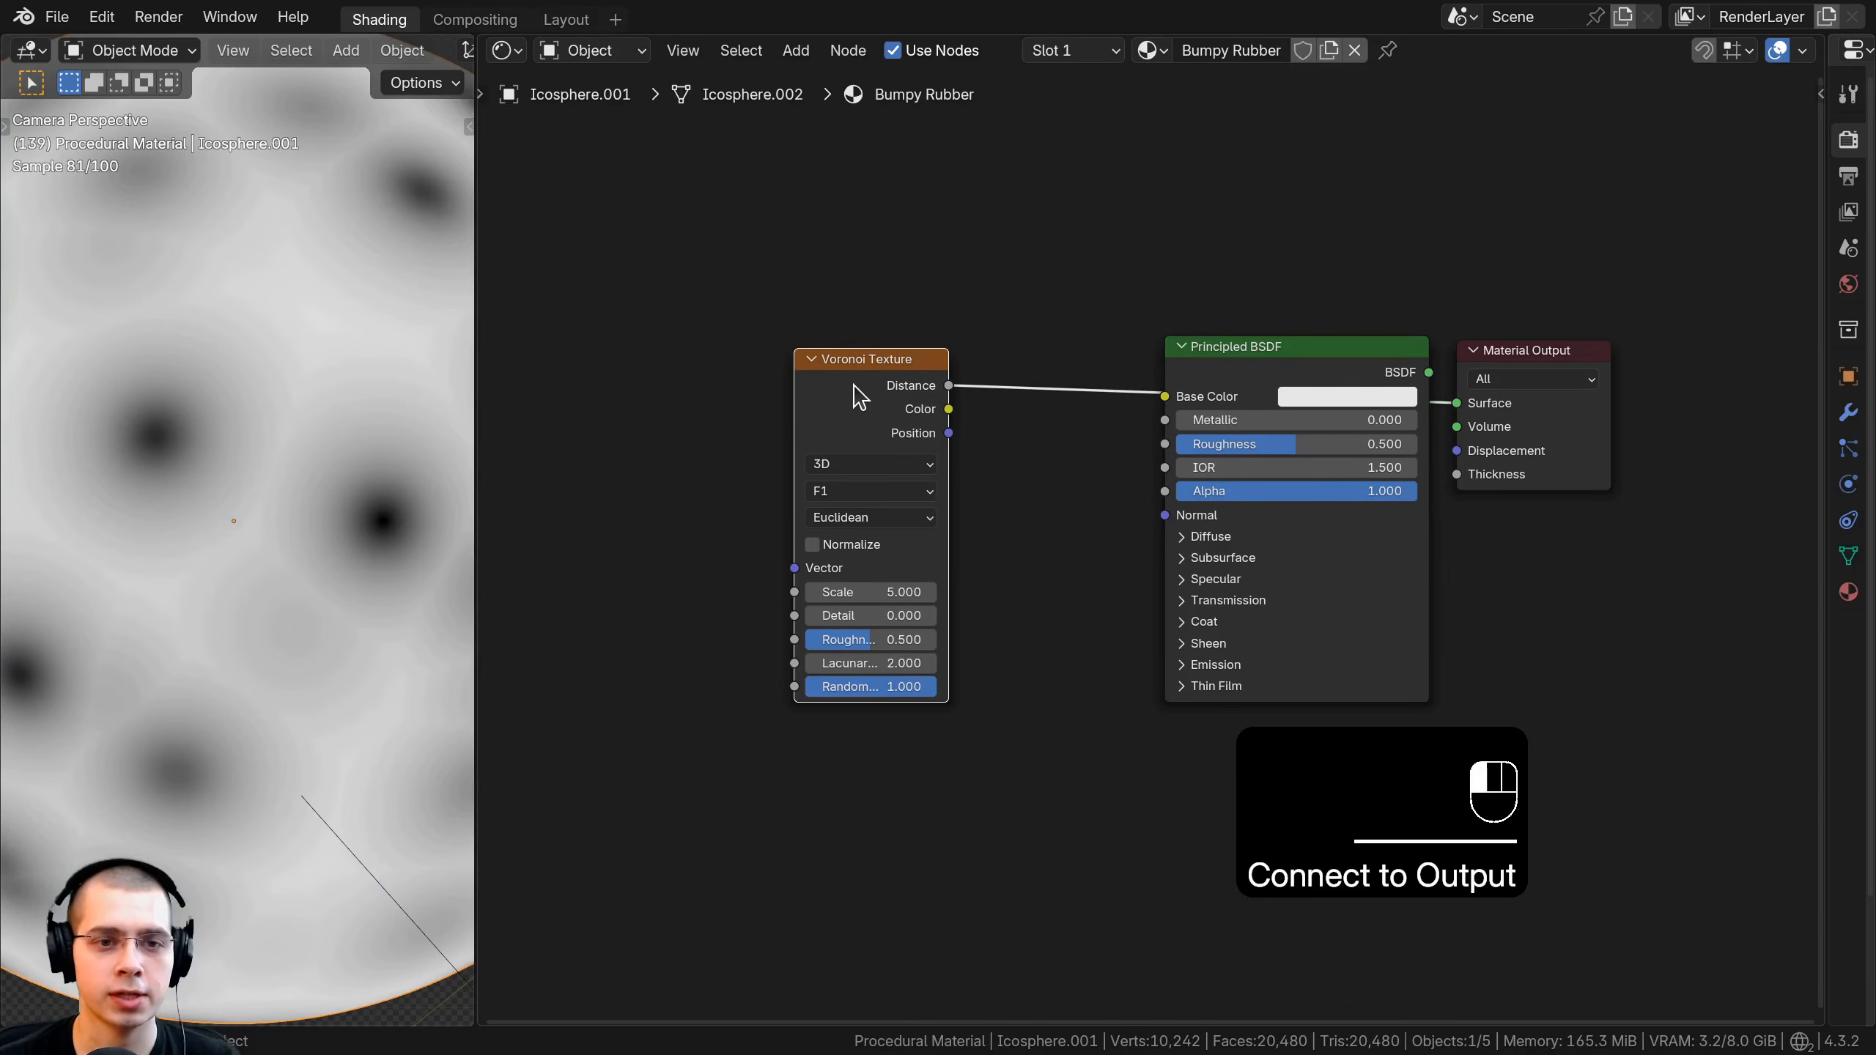
Set the Voronoi Texture's scale to 800 and move the node farther from the Principled BSDF.
middle_drag(915, 635, 1069, 581)
scroll(1066, 582, up, 2)
drag(988, 532, 1035, 531)
click(1024, 529)
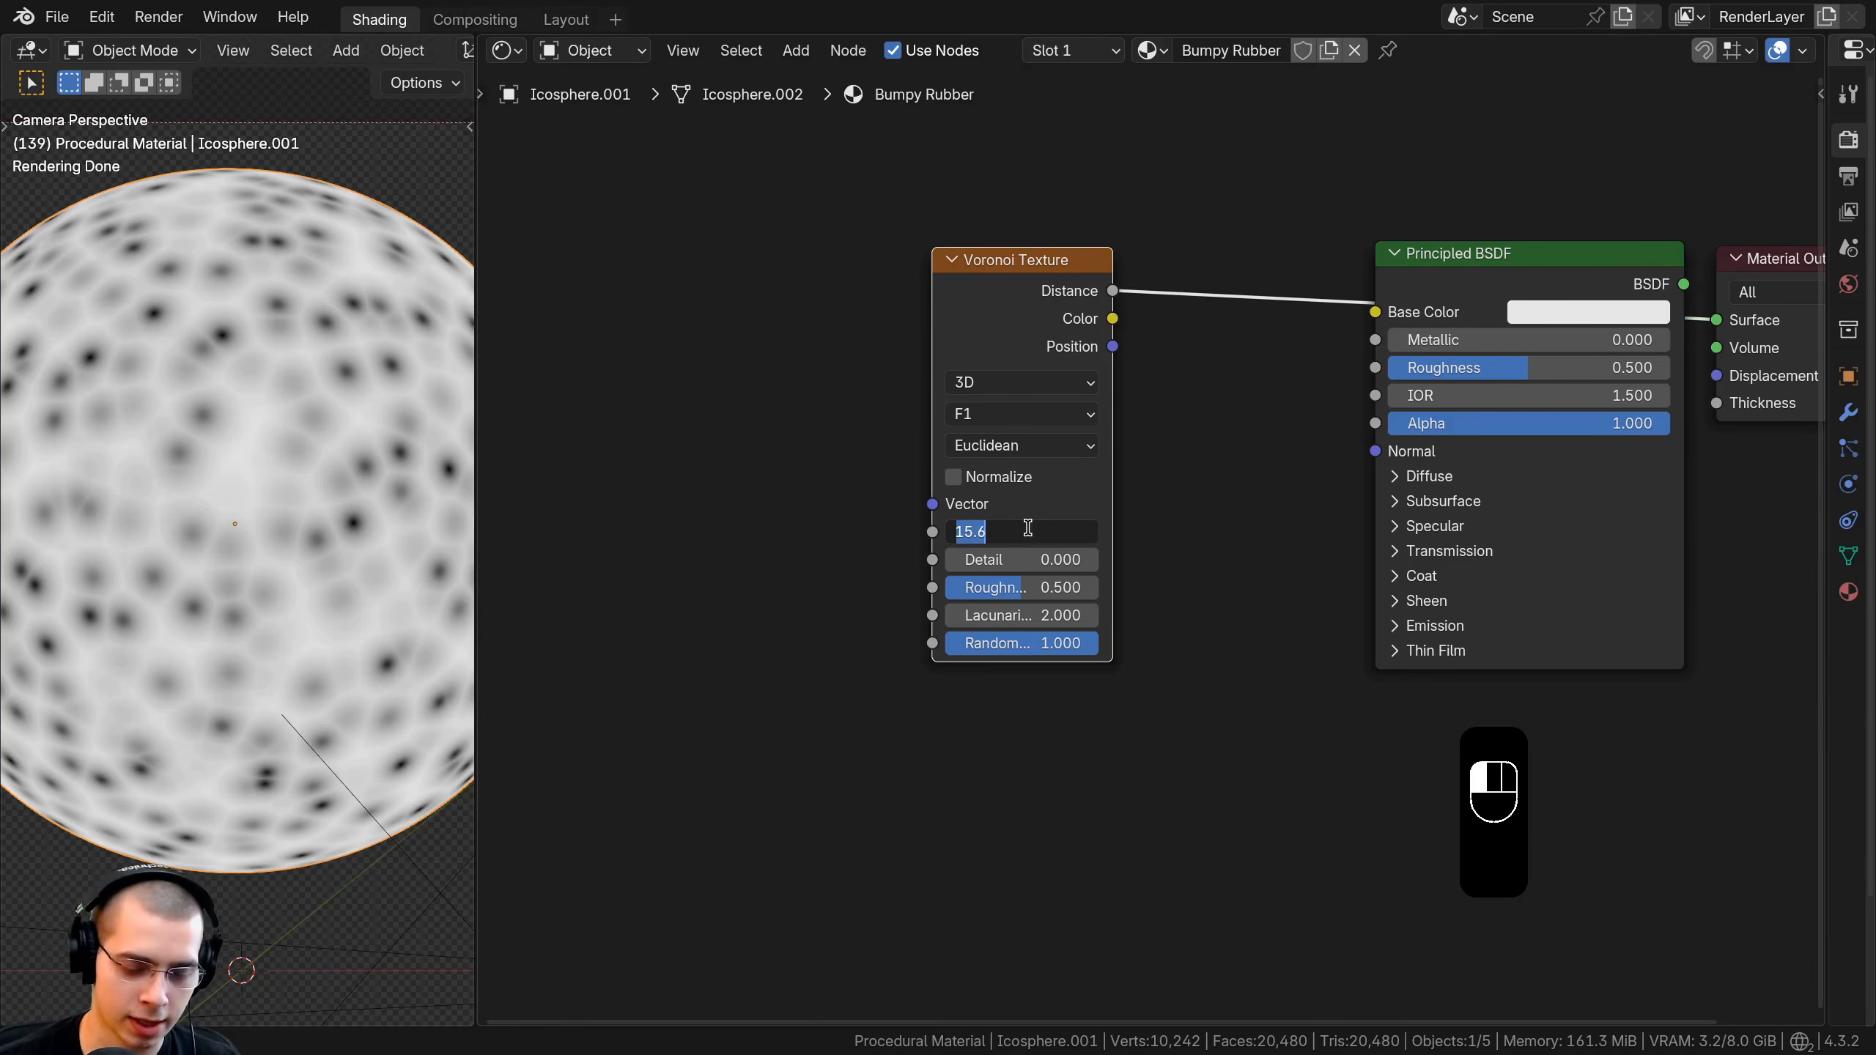
key(Return)
scroll(280, 612, up, 4)
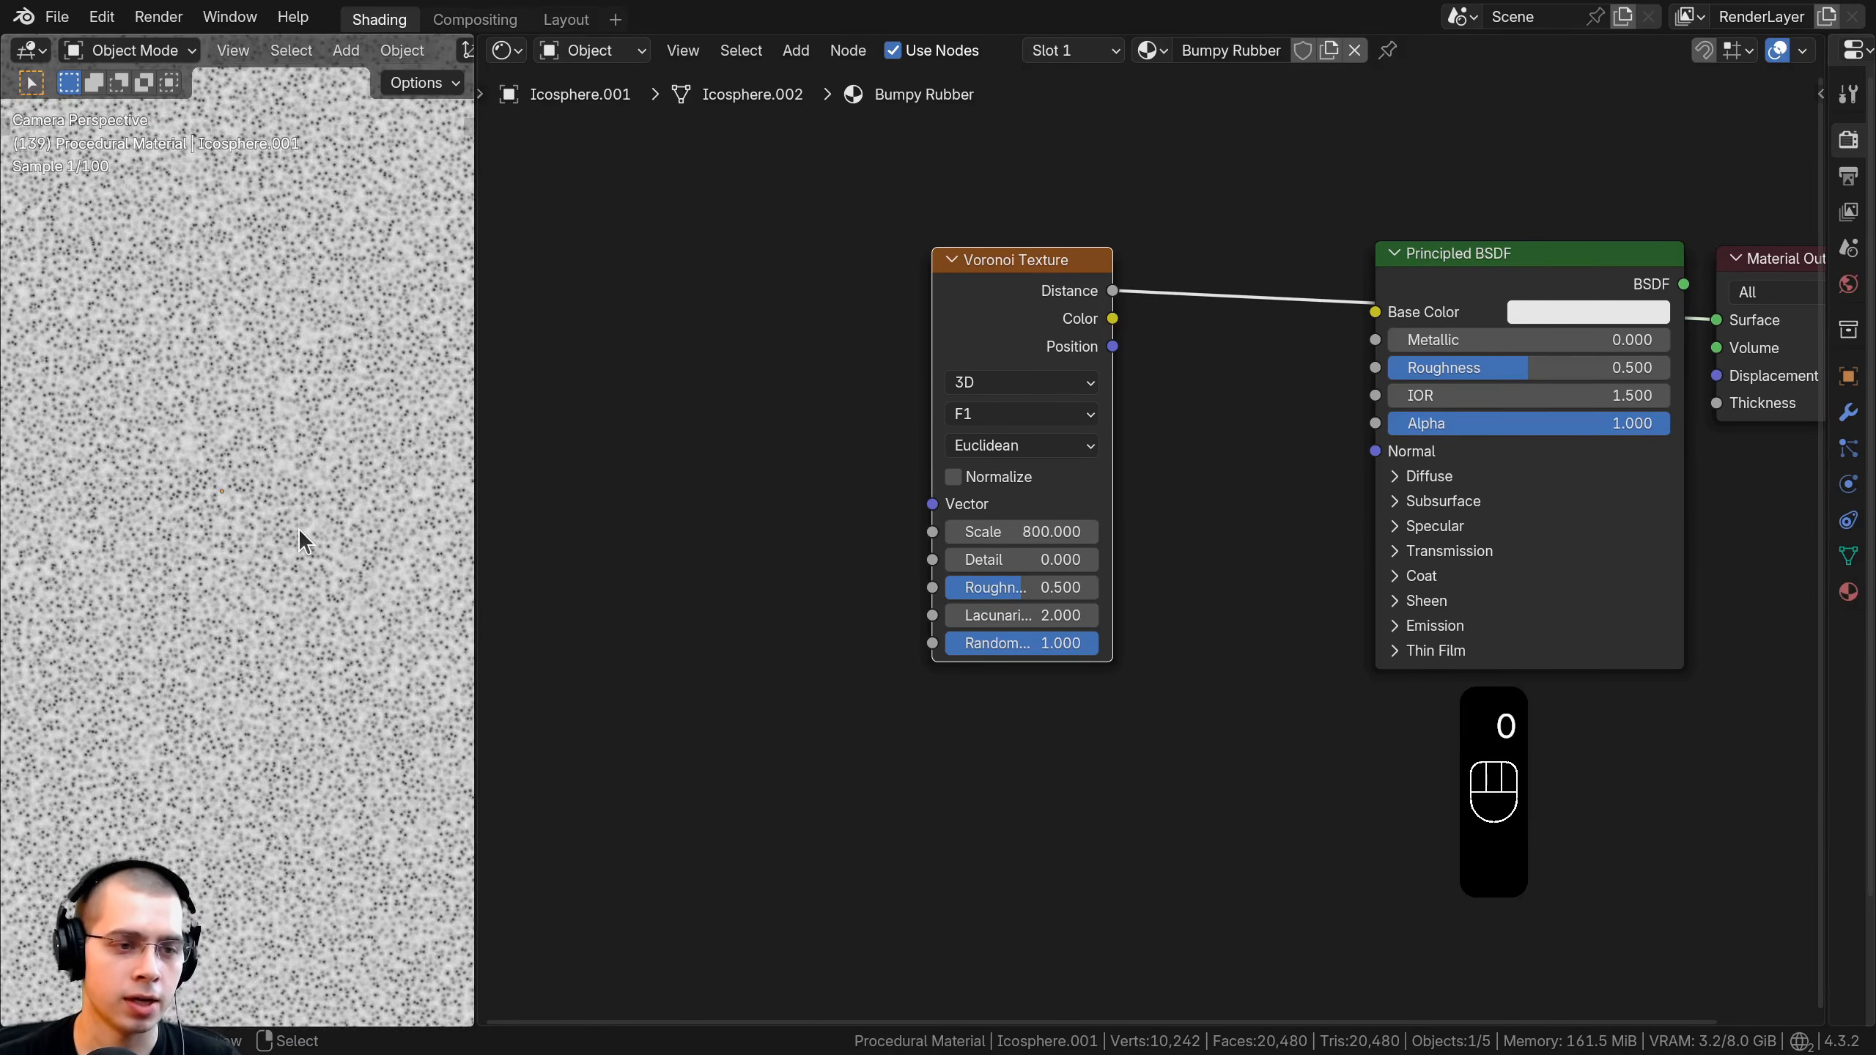
drag(1064, 276, 999, 264)
scroll(963, 295, down, 4)
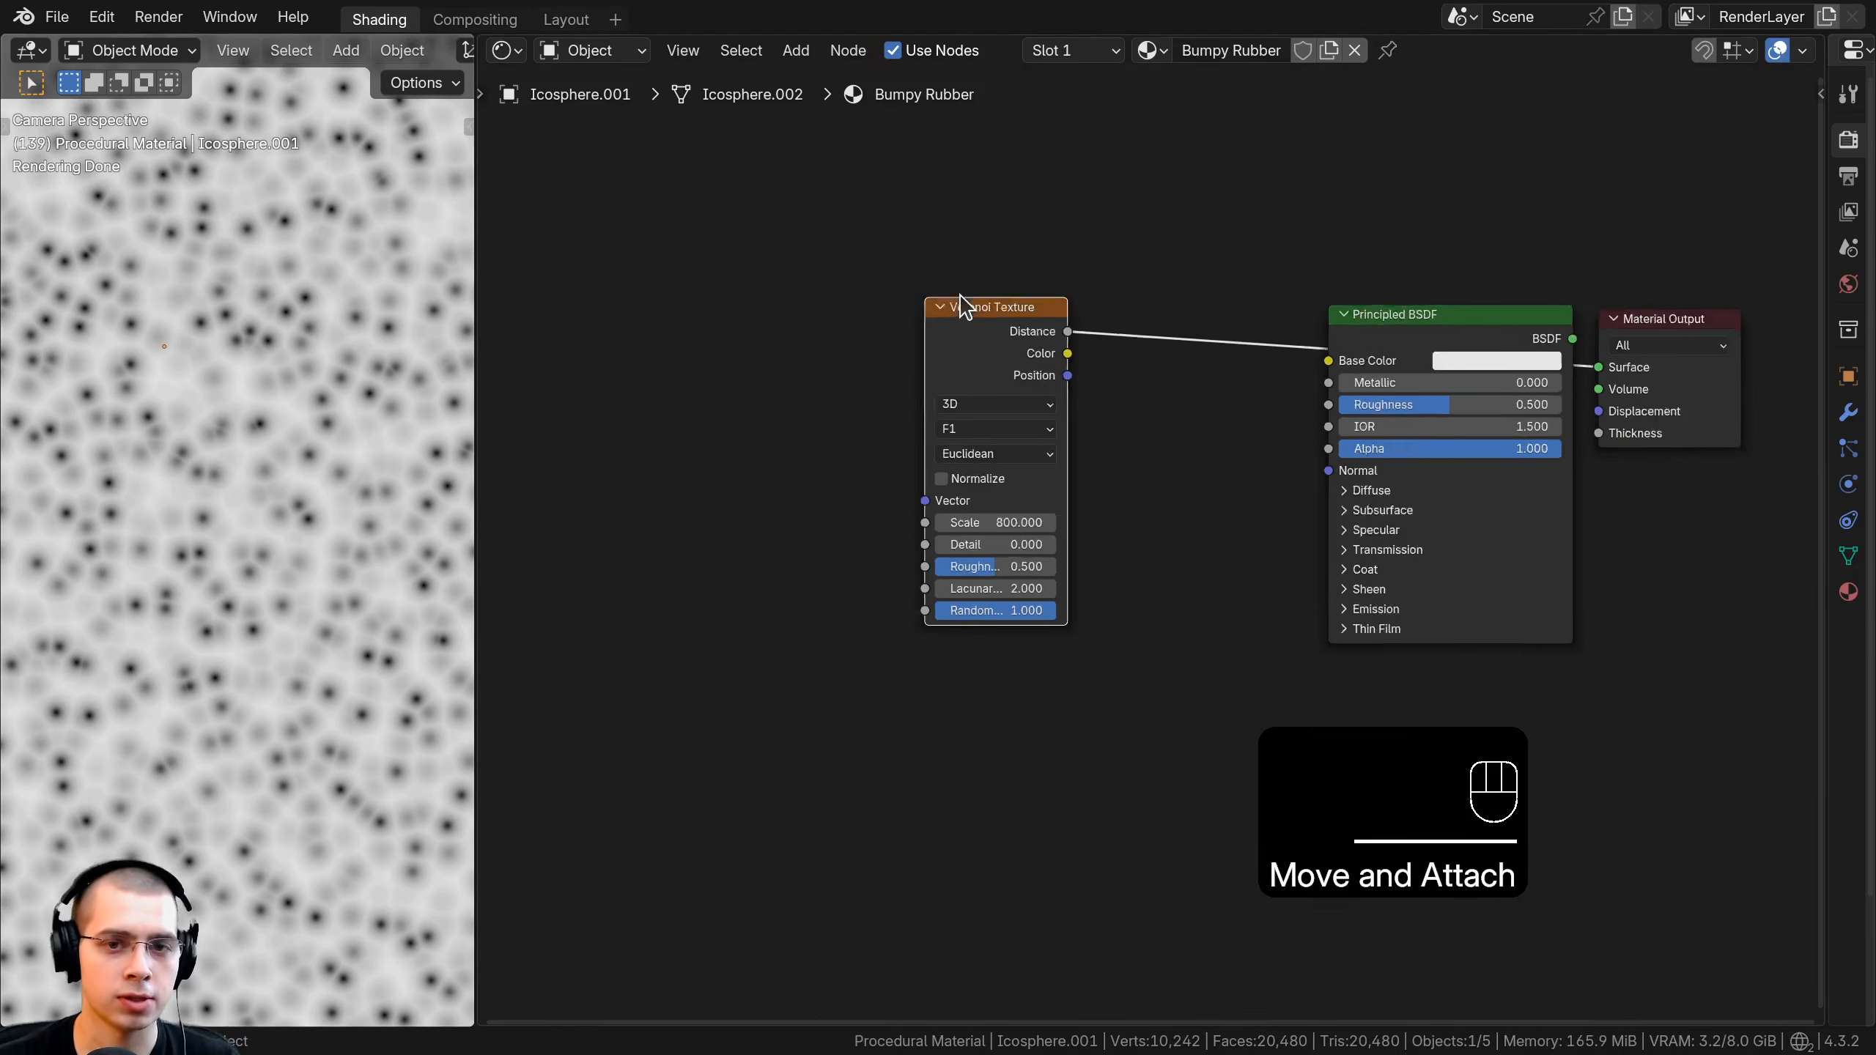
middle_drag(990, 325, 1132, 350)
drag(1141, 358, 1123, 359)
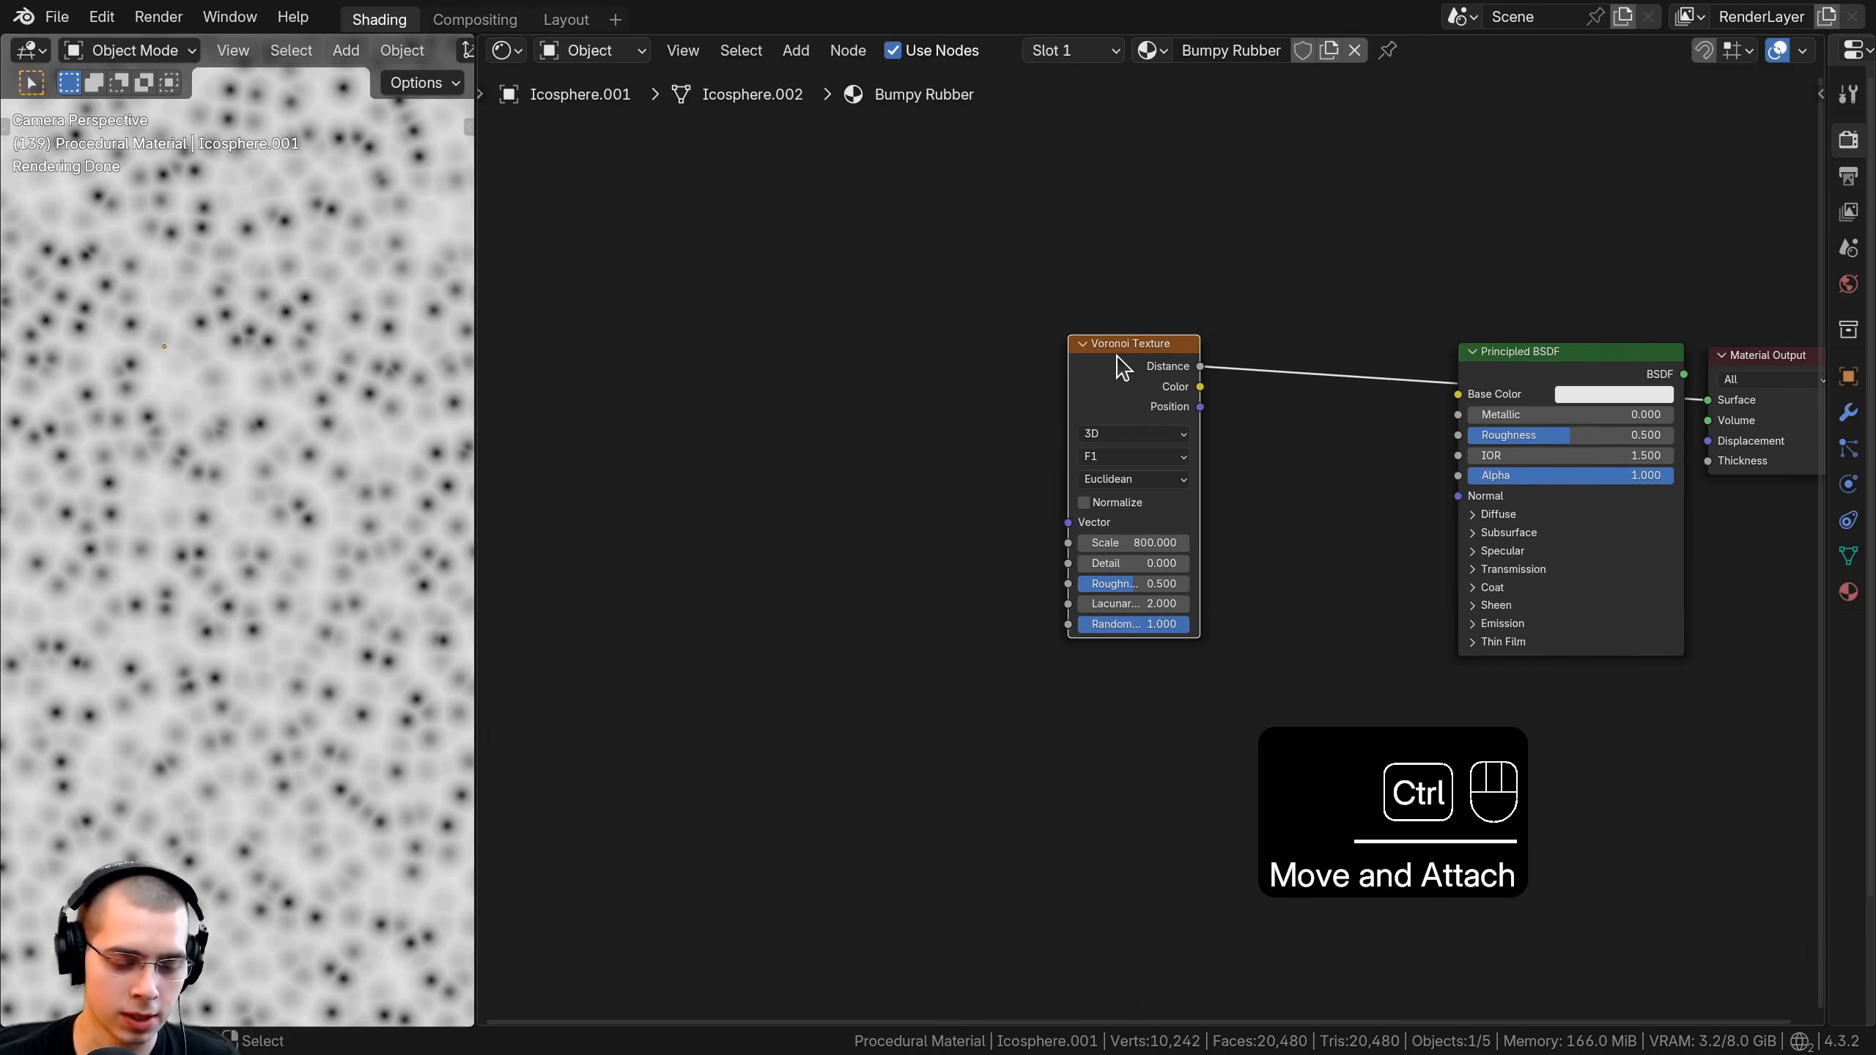
Add Texture Coordinate and Mapping nodes feeding the Voronoi Texture's Vector input and move the pair away from it.
key(ctrl+t)
scroll(1049, 368, up, 2)
middle_drag(1049, 382, 1090, 359)
key(a)
drag(1047, 261, 724, 414)
key(g)
click(662, 405)
scroll(768, 369, up, 1)
key(a)
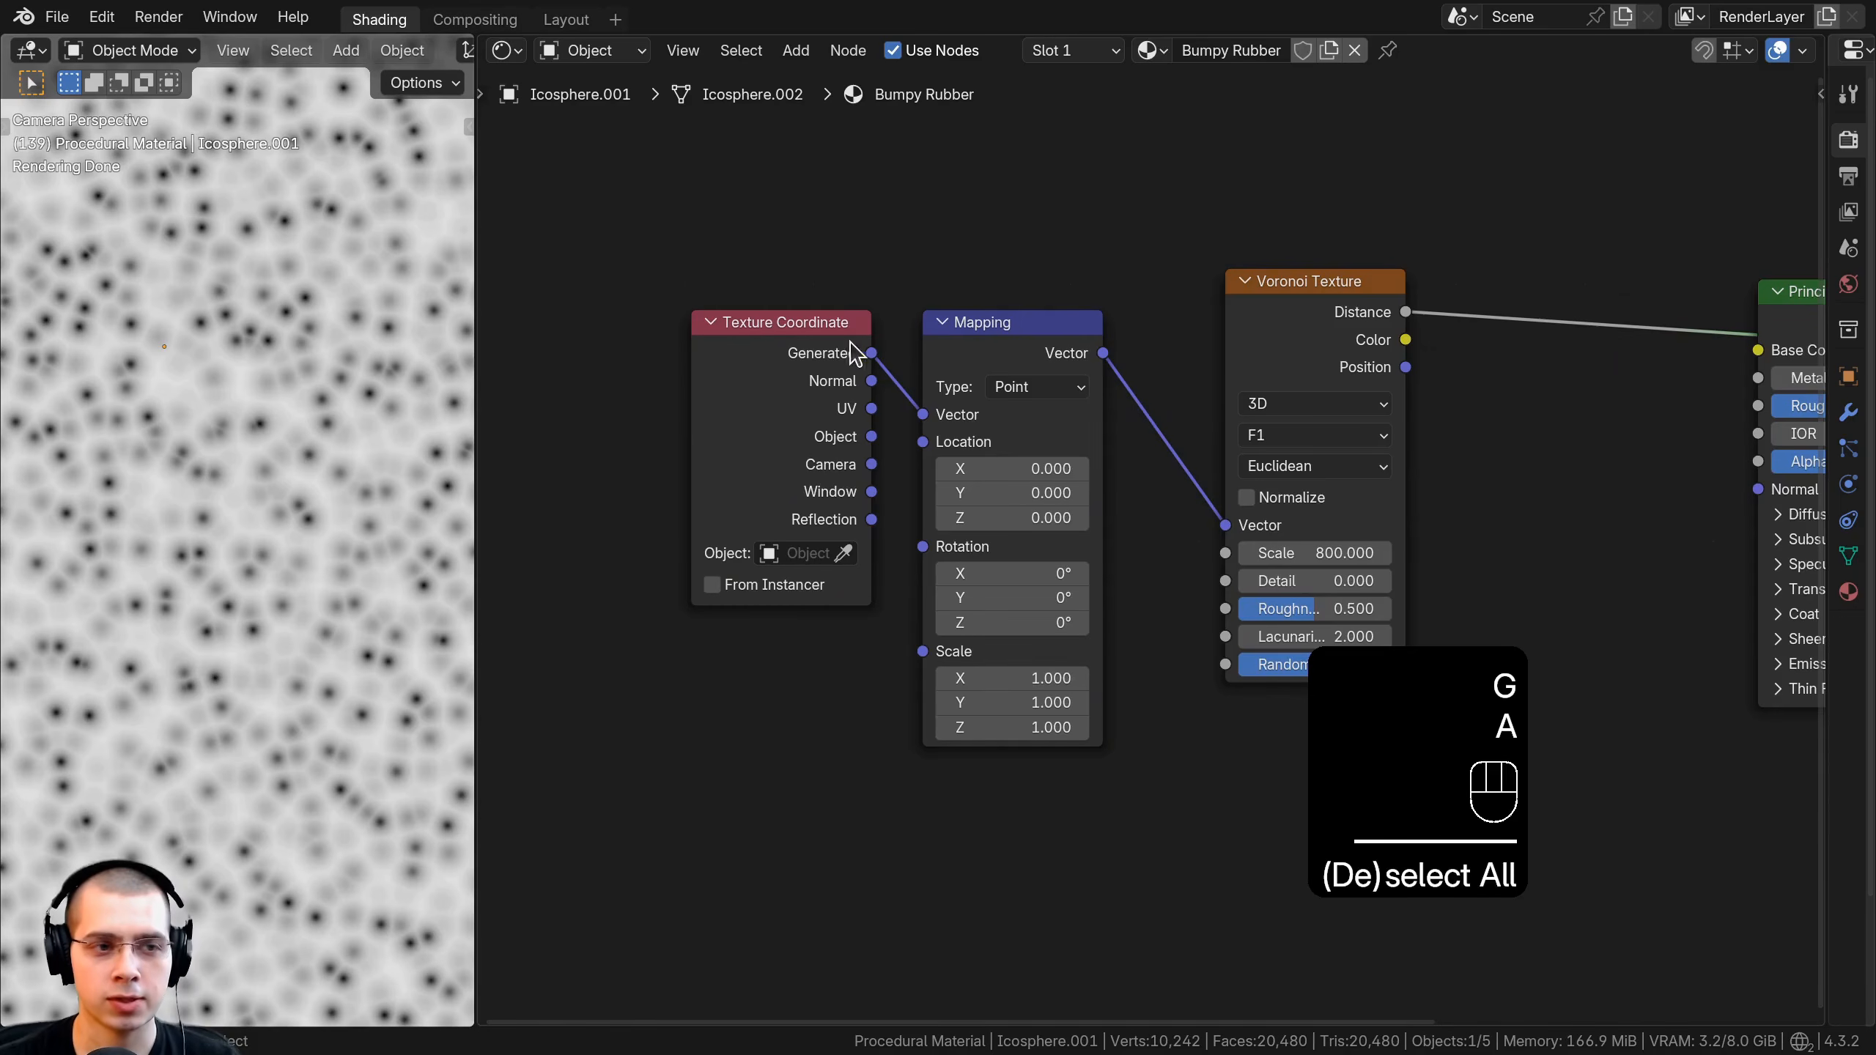
Connect the Texture Coordinate node's Object output to the Mapping node's Vector input.
scroll(126, 468, down, 3)
mouse_move(871, 437)
mouse_down()
mouse_move(903, 394)
mouse_move(922, 415)
mouse_move(862, 431)
mouse_up()
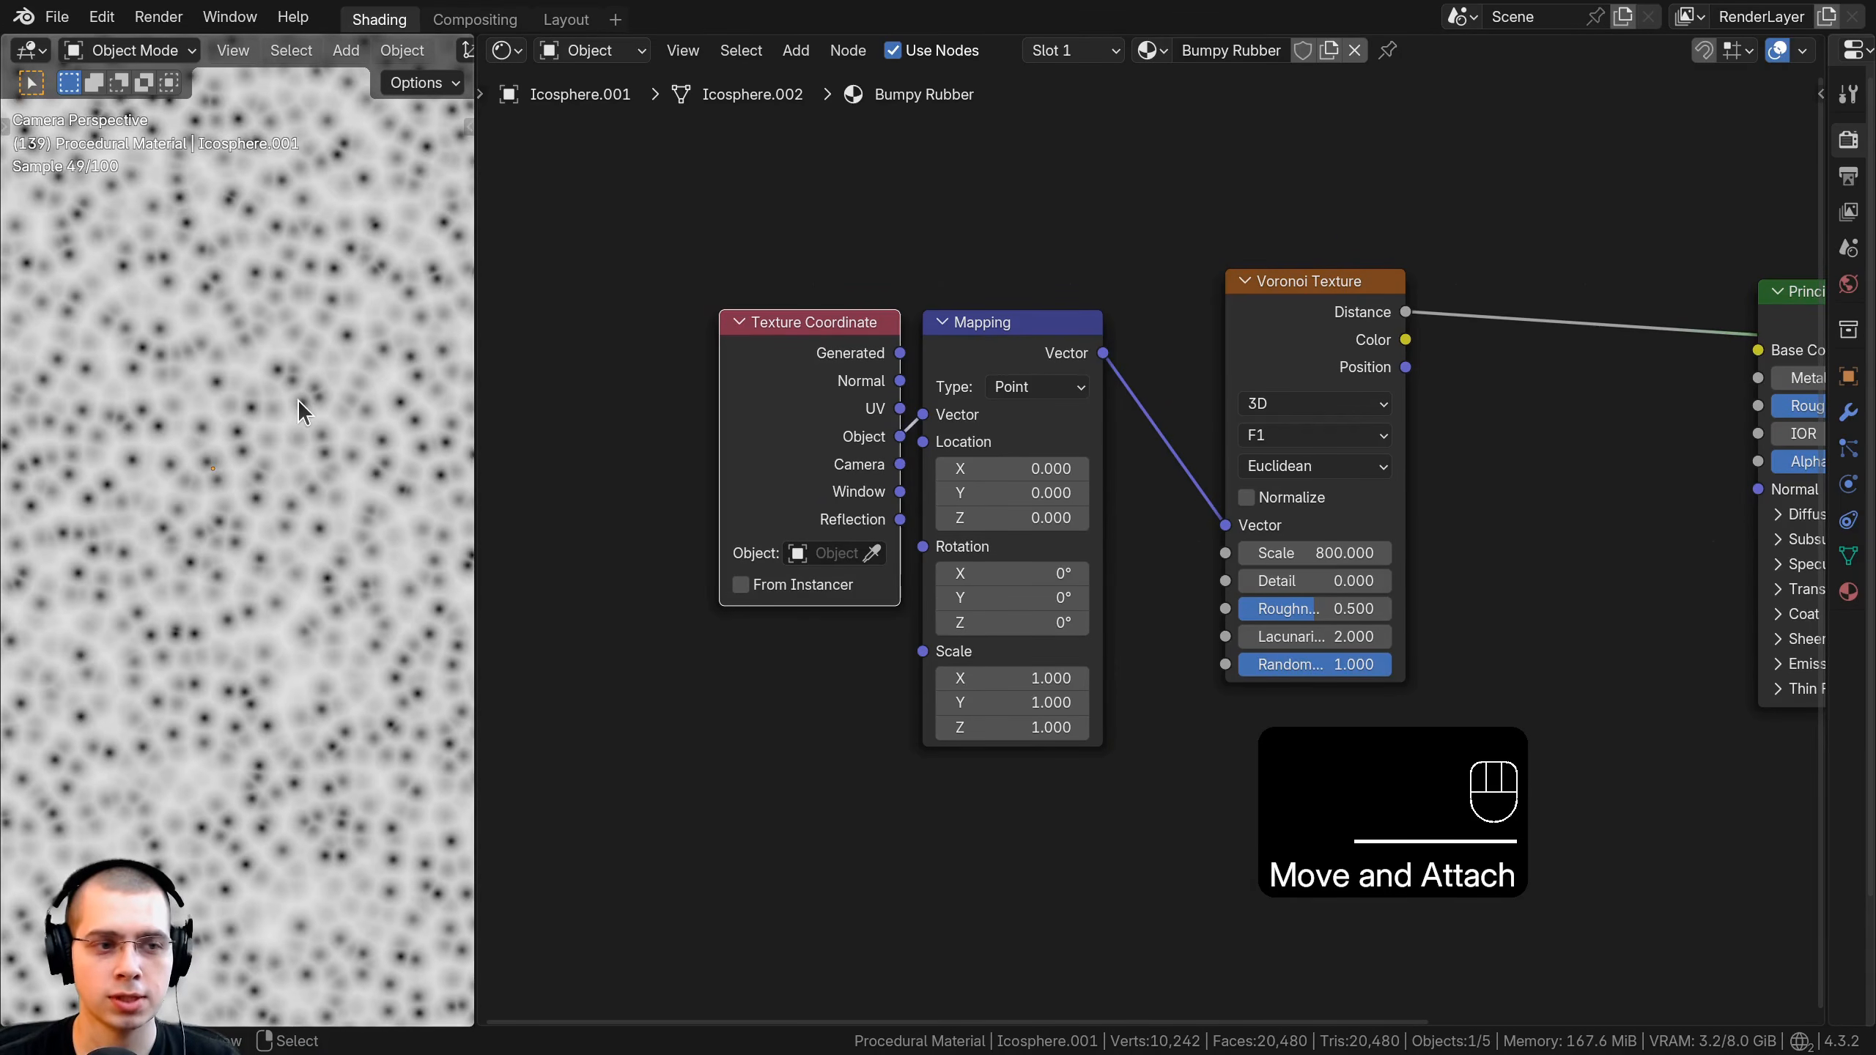
scroll(1023, 359, down, 1)
Move the Texture Coordinate and Mapping nodes together farther from the Voronoi Texture to make room between them.
key(g)
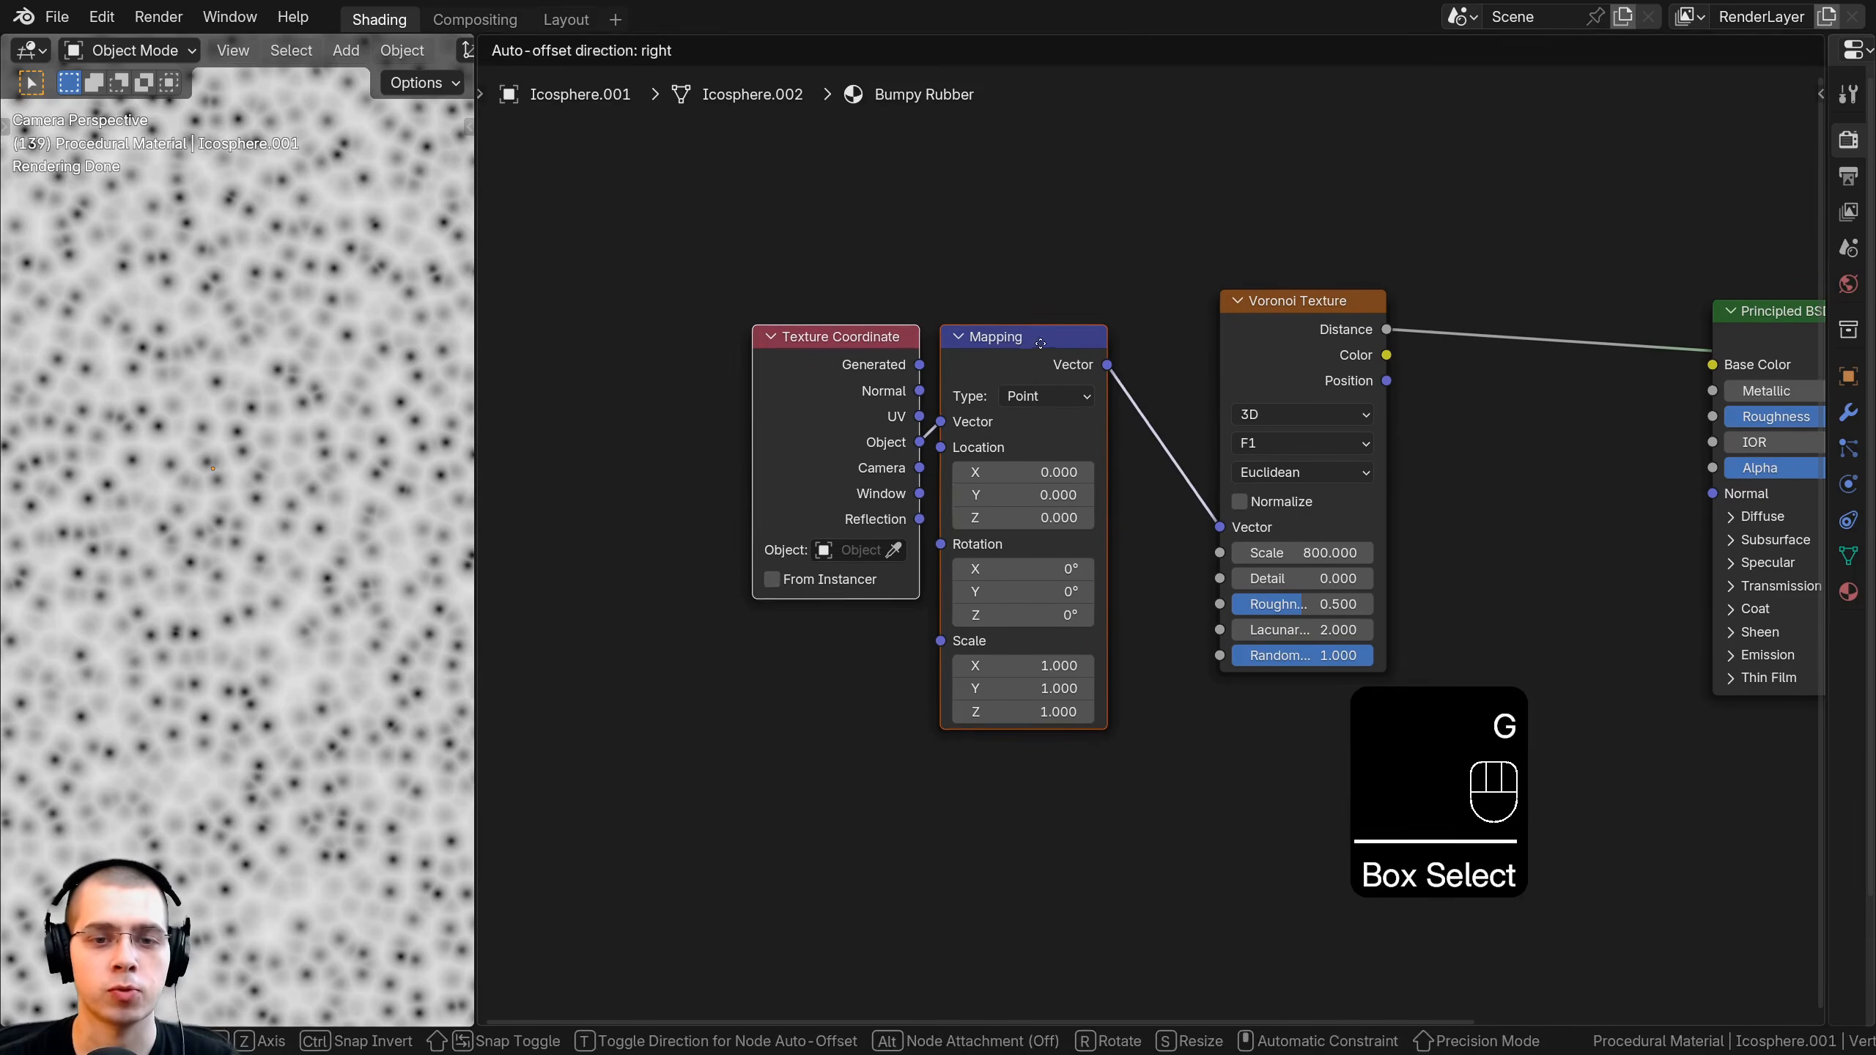
click(1041, 333)
key(alt+a)
scroll(176, 290, down, 2)
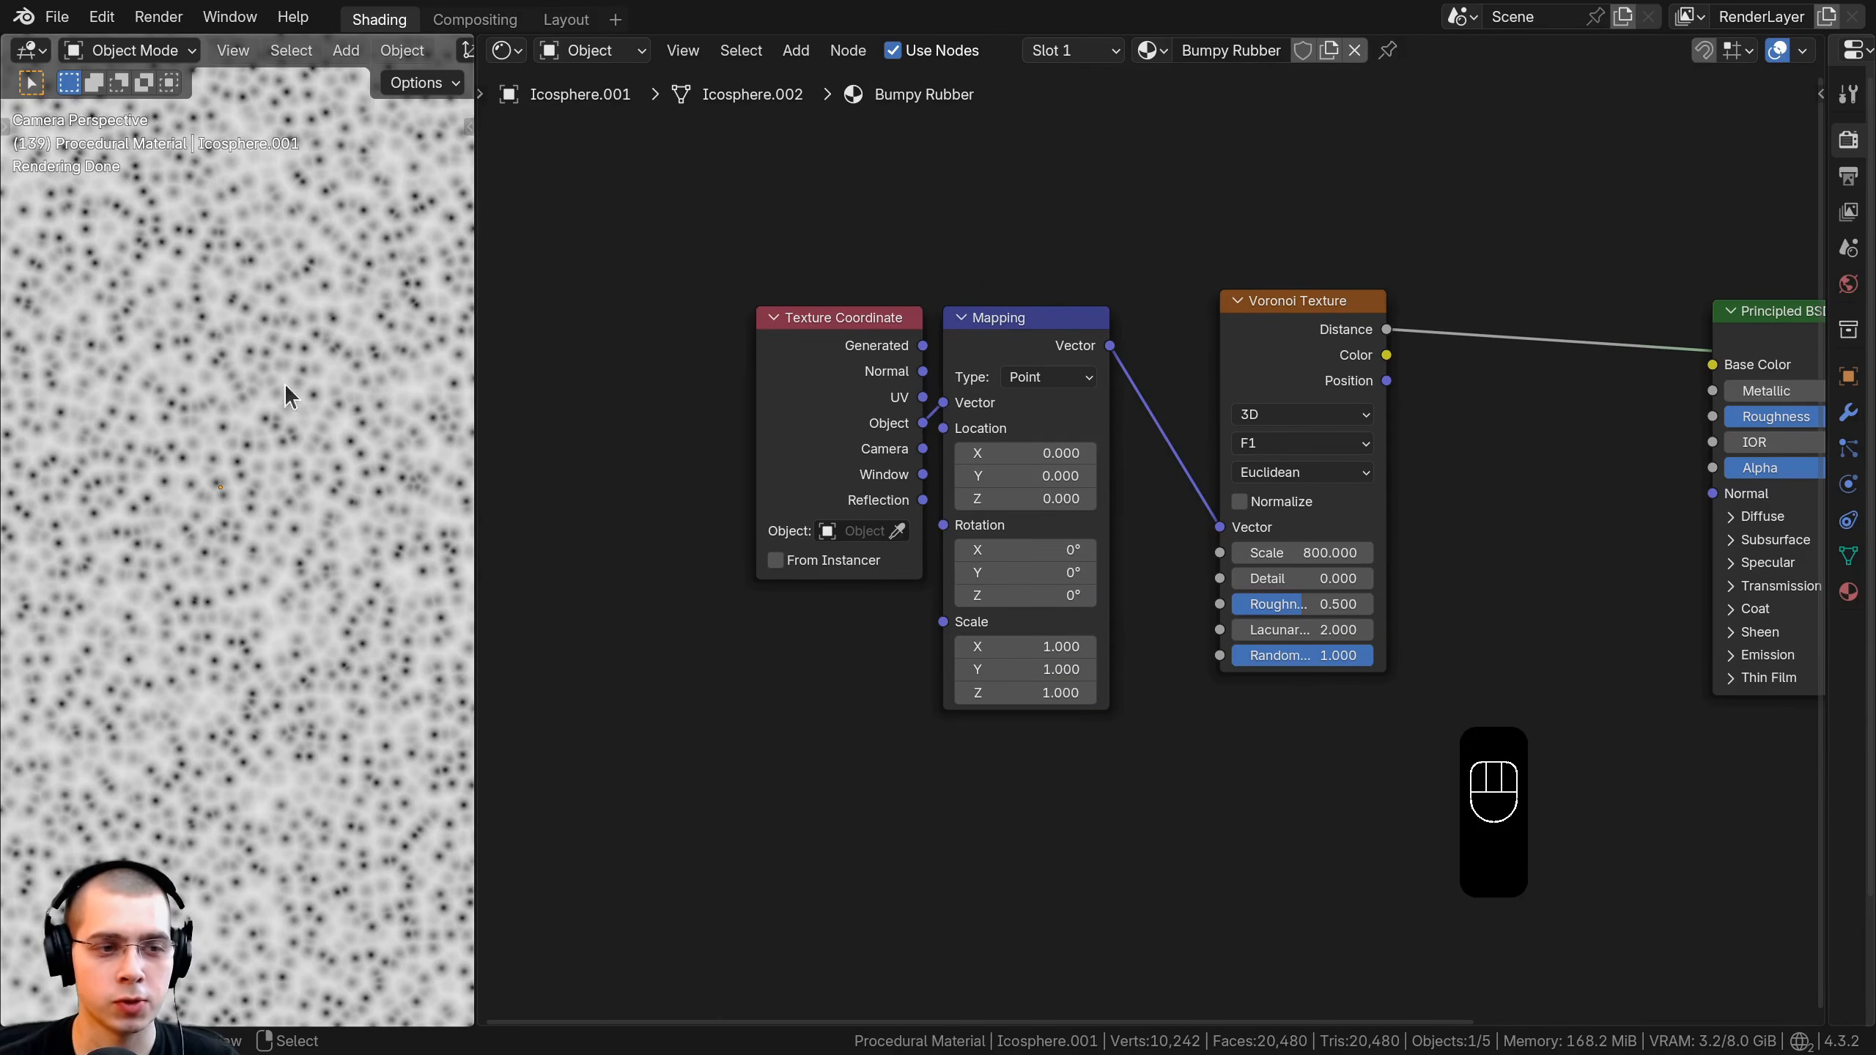
drag(1112, 229, 916, 373)
key(g)
click(661, 376)
key(alt+a)
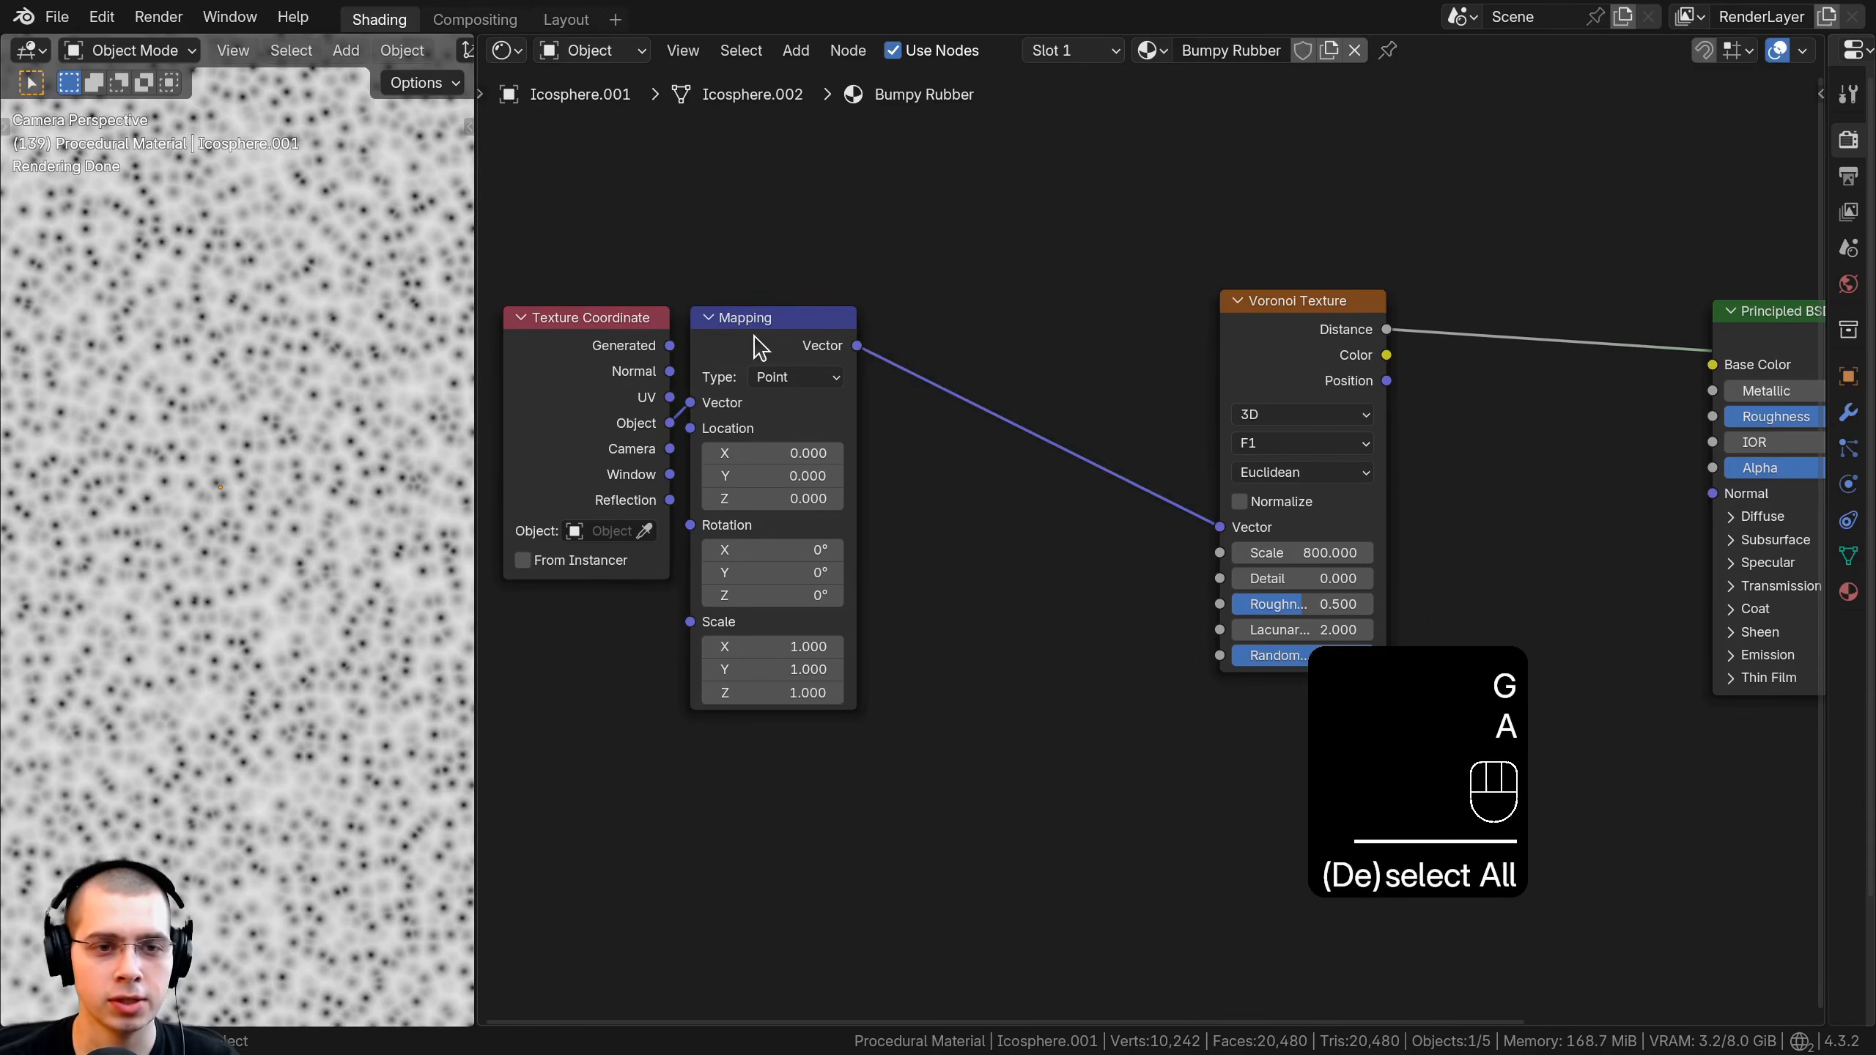
Insert a Noise Texture node between Mapping and Voronoi Texture, with its Color output feeding the Voronoi Vector input.
click(1310, 334)
key(shift+a)
text(nois)
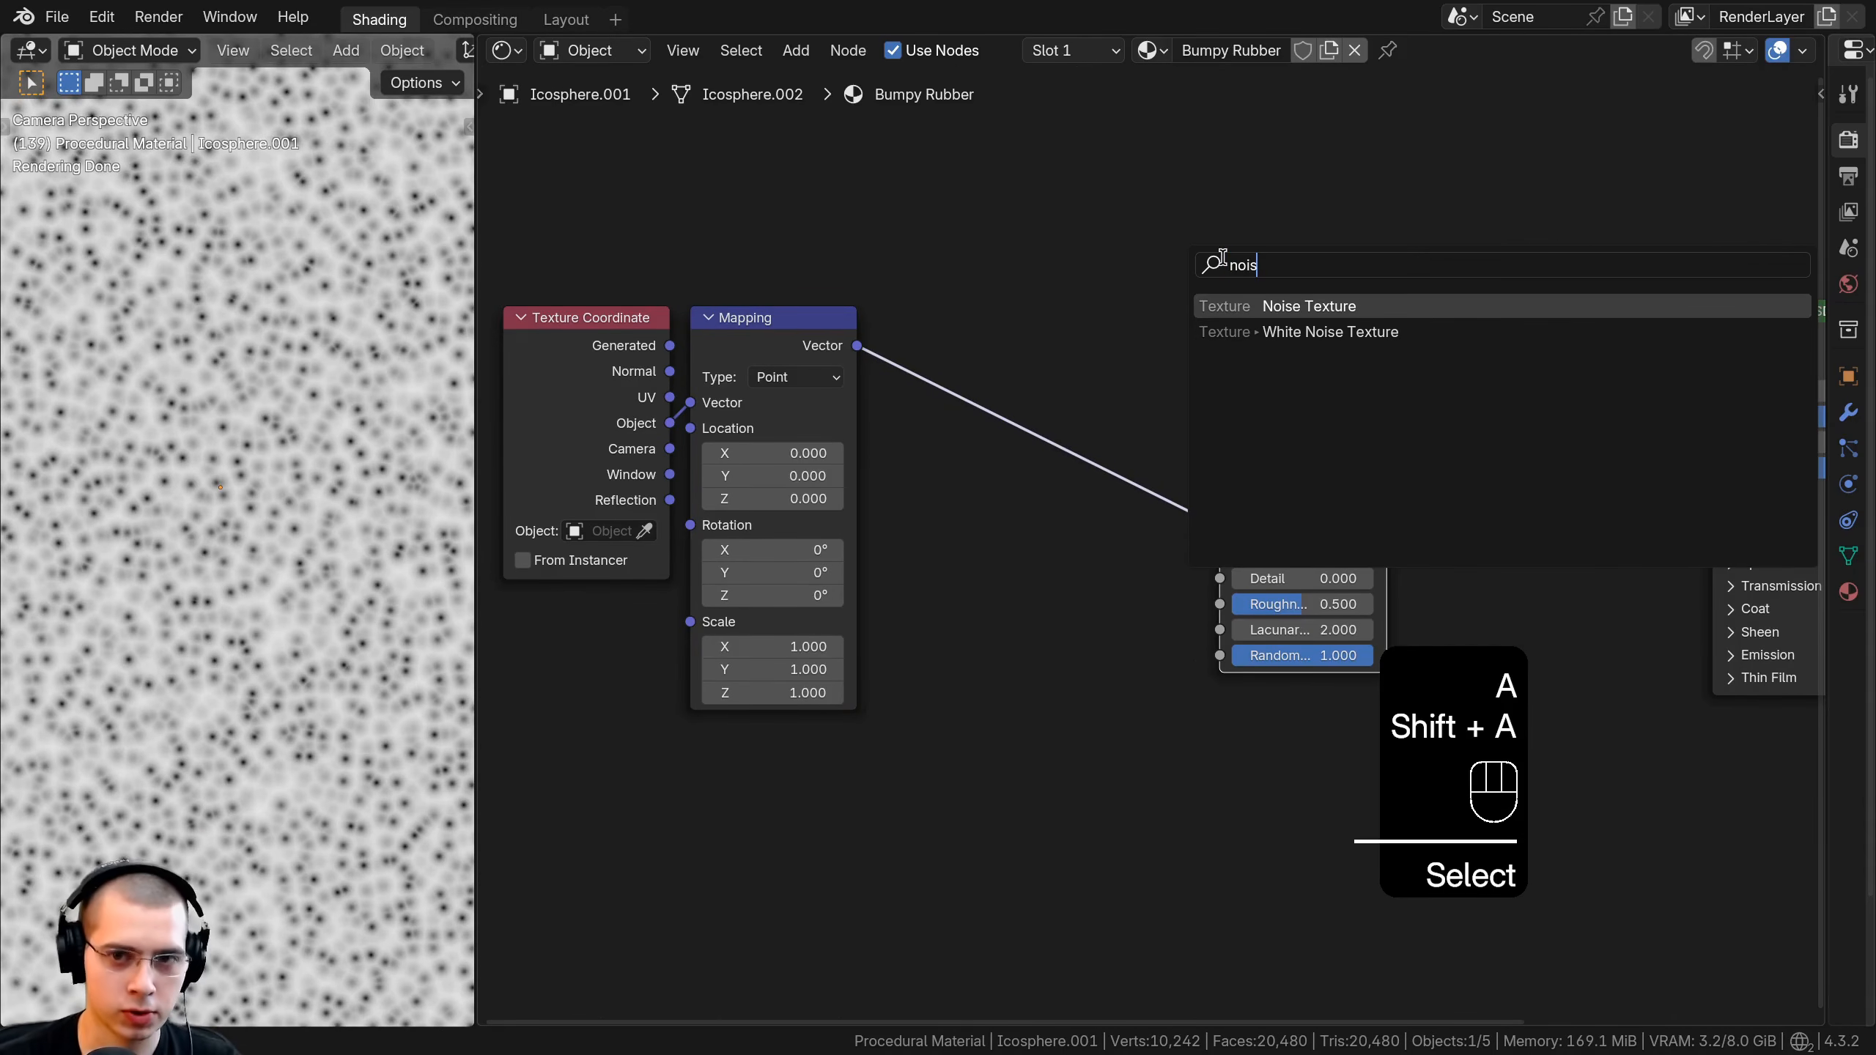
key(Return)
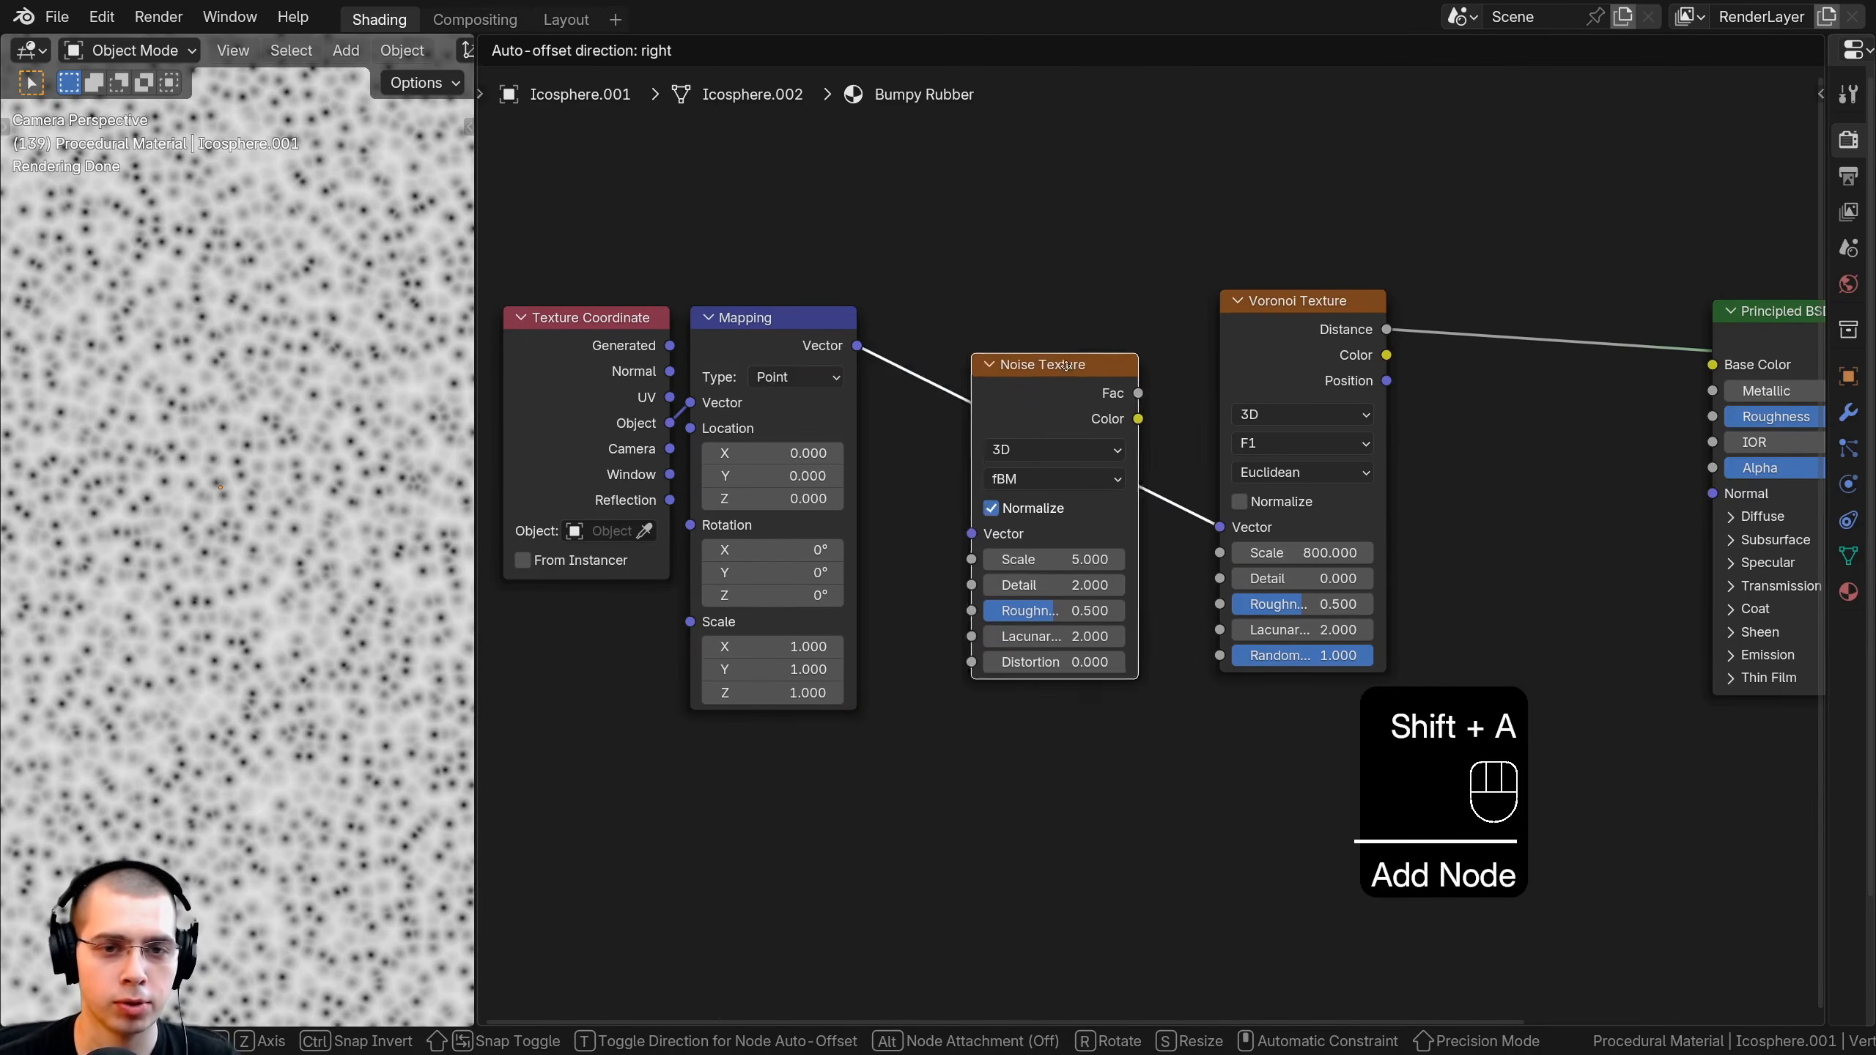
click(982, 355)
scroll(94, 216, down, 4)
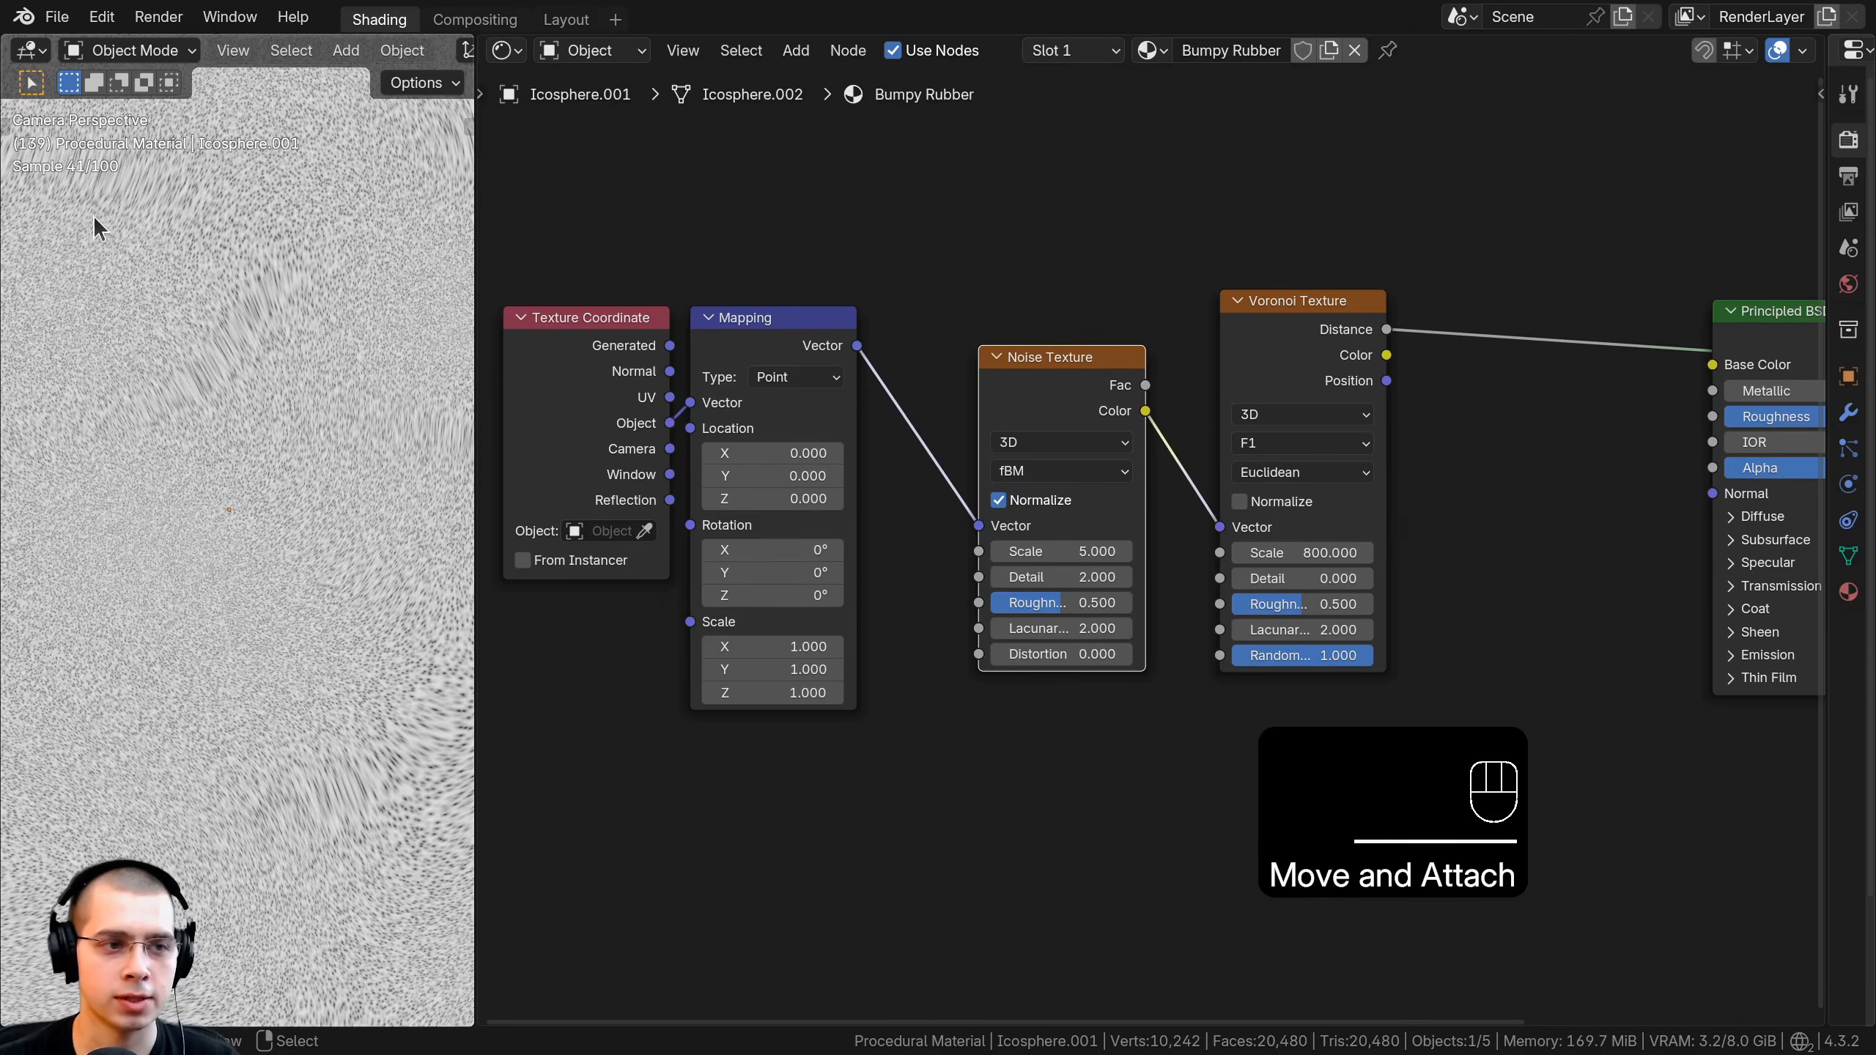
Set the Noise Texture's Scale to 30.
shift+middle_drag(177, 361, 211, 450)
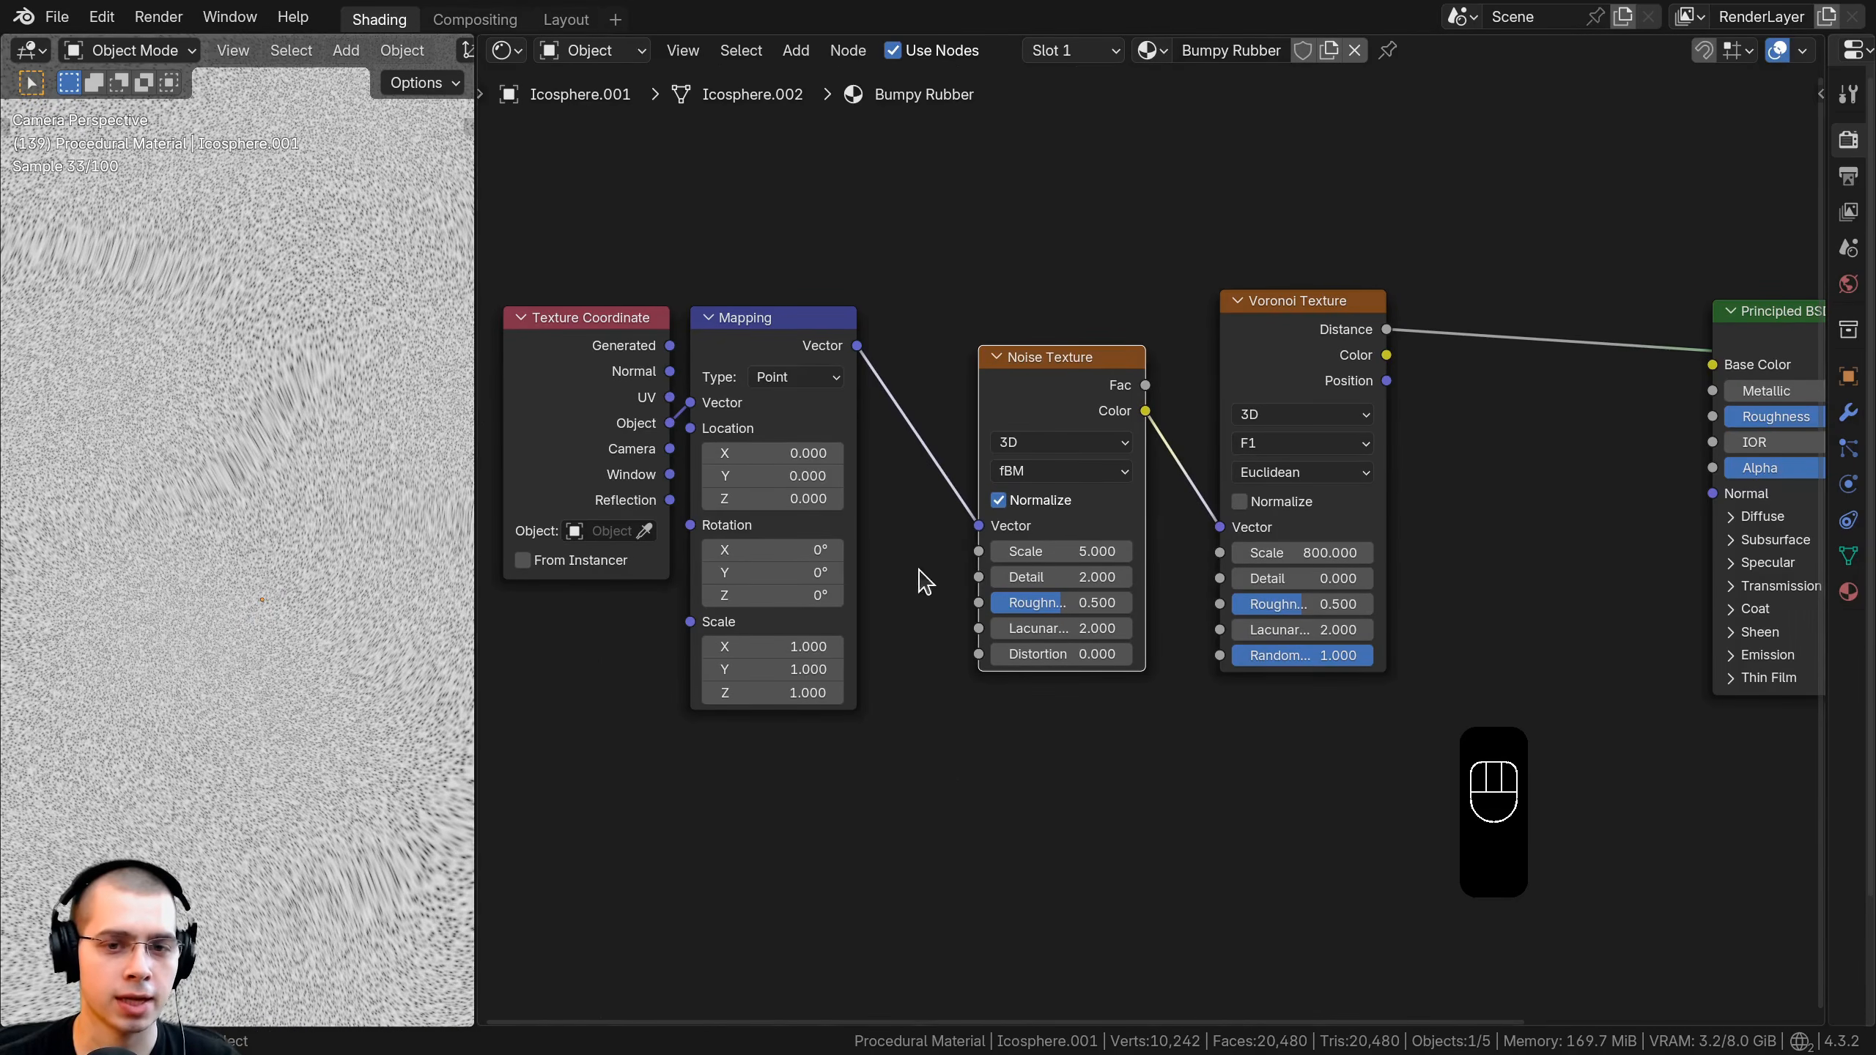
scroll(960, 473, up, 4)
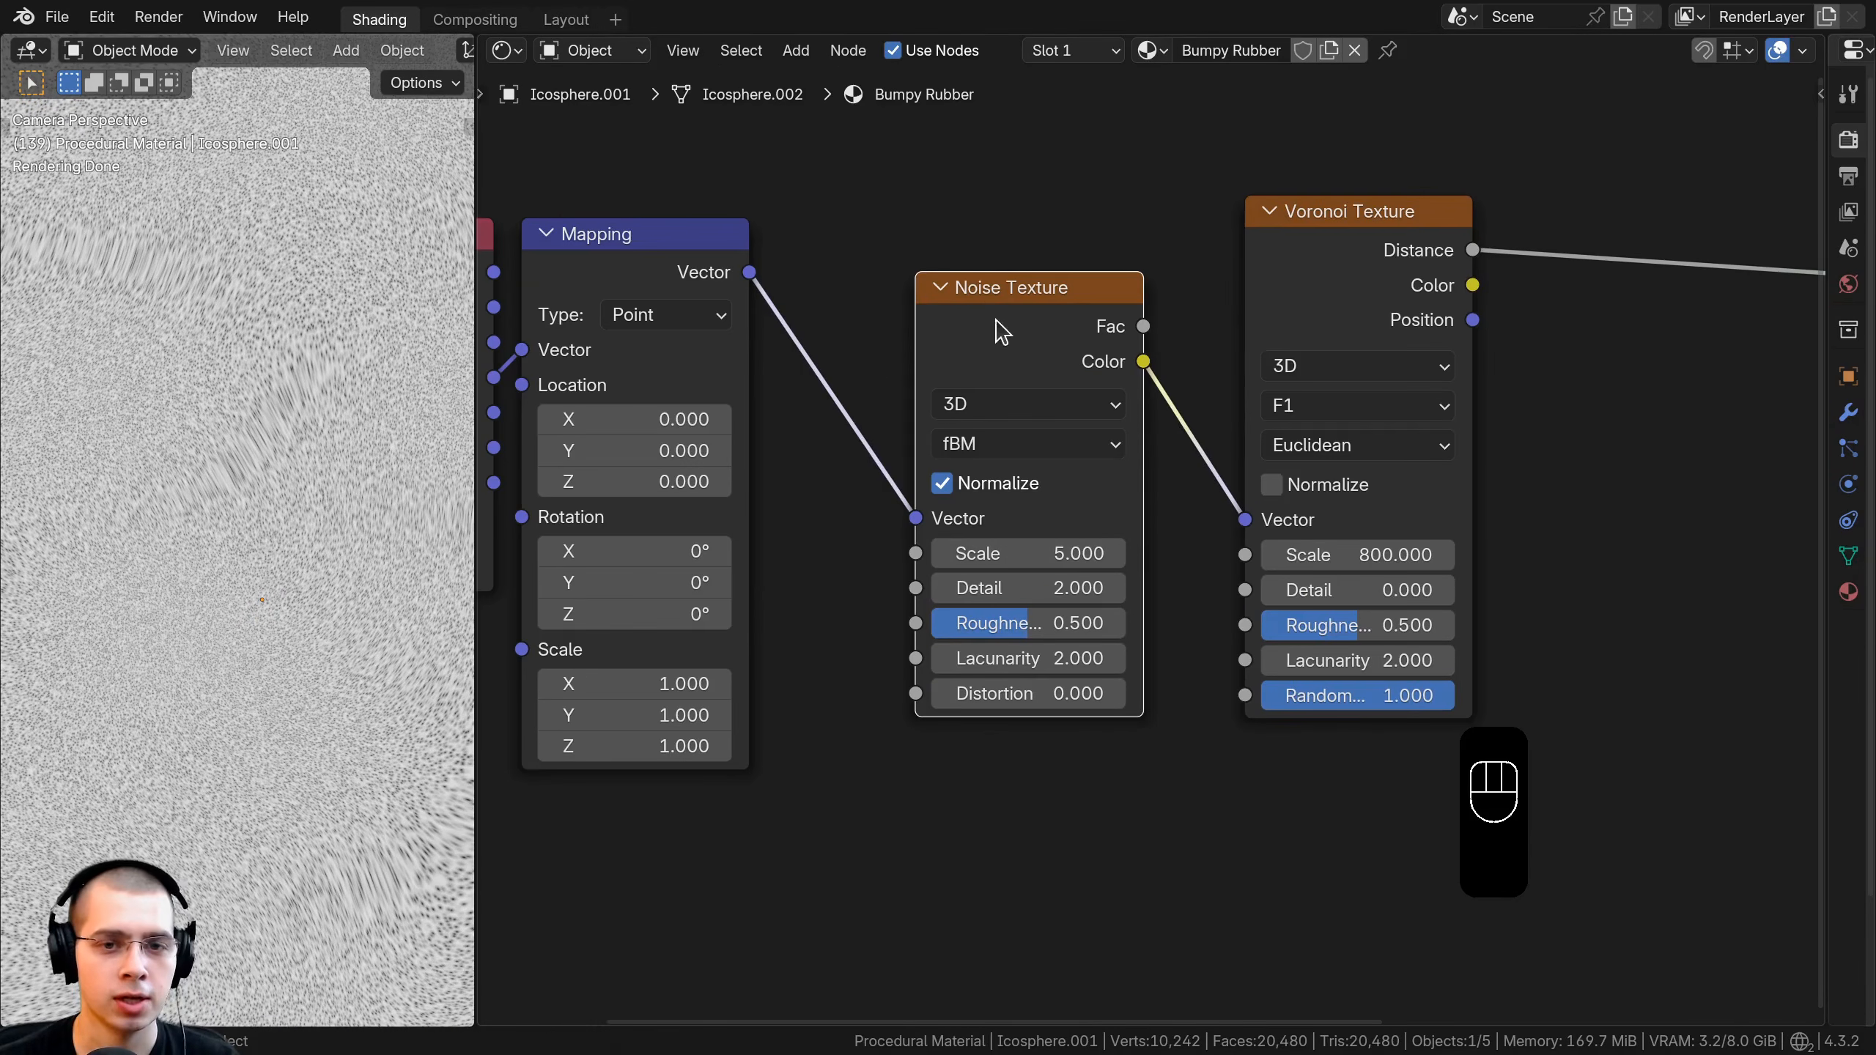
drag(997, 325, 988, 302)
middle_drag(1033, 480, 1036, 492)
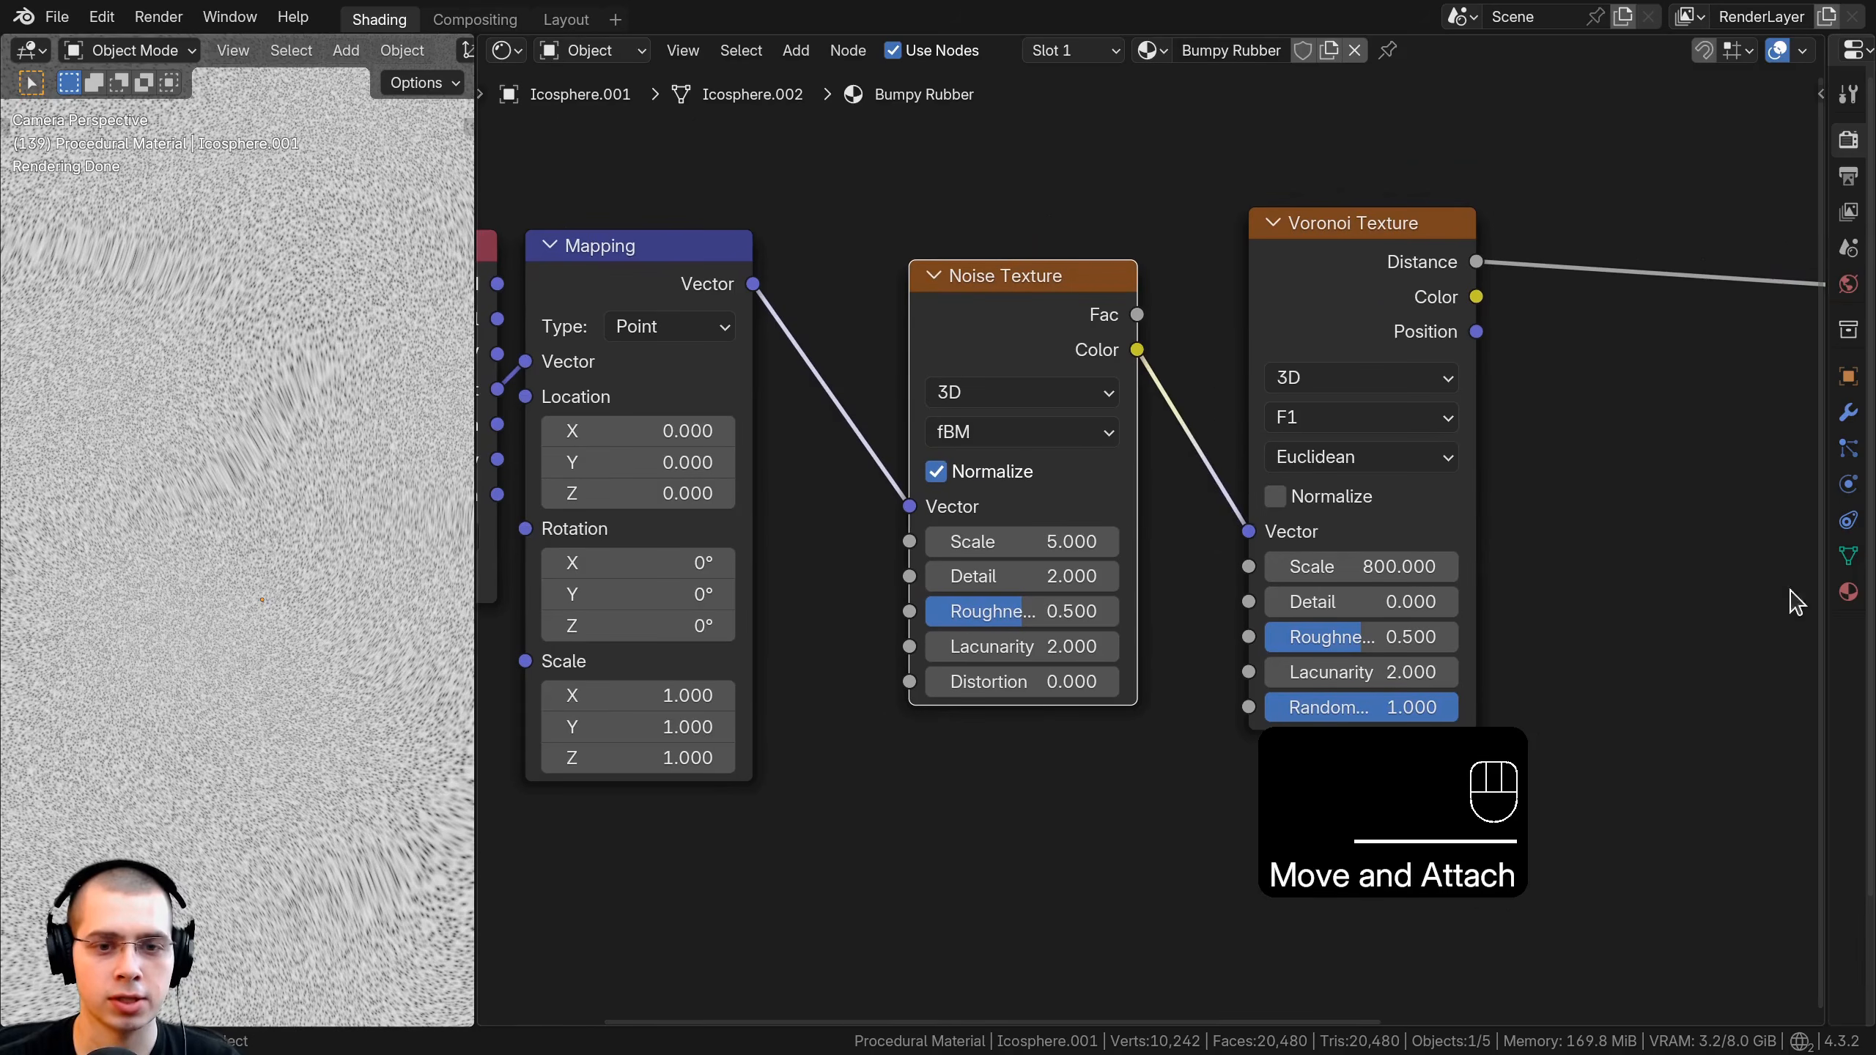
scroll(1012, 584, up, 1)
double_click(1018, 541)
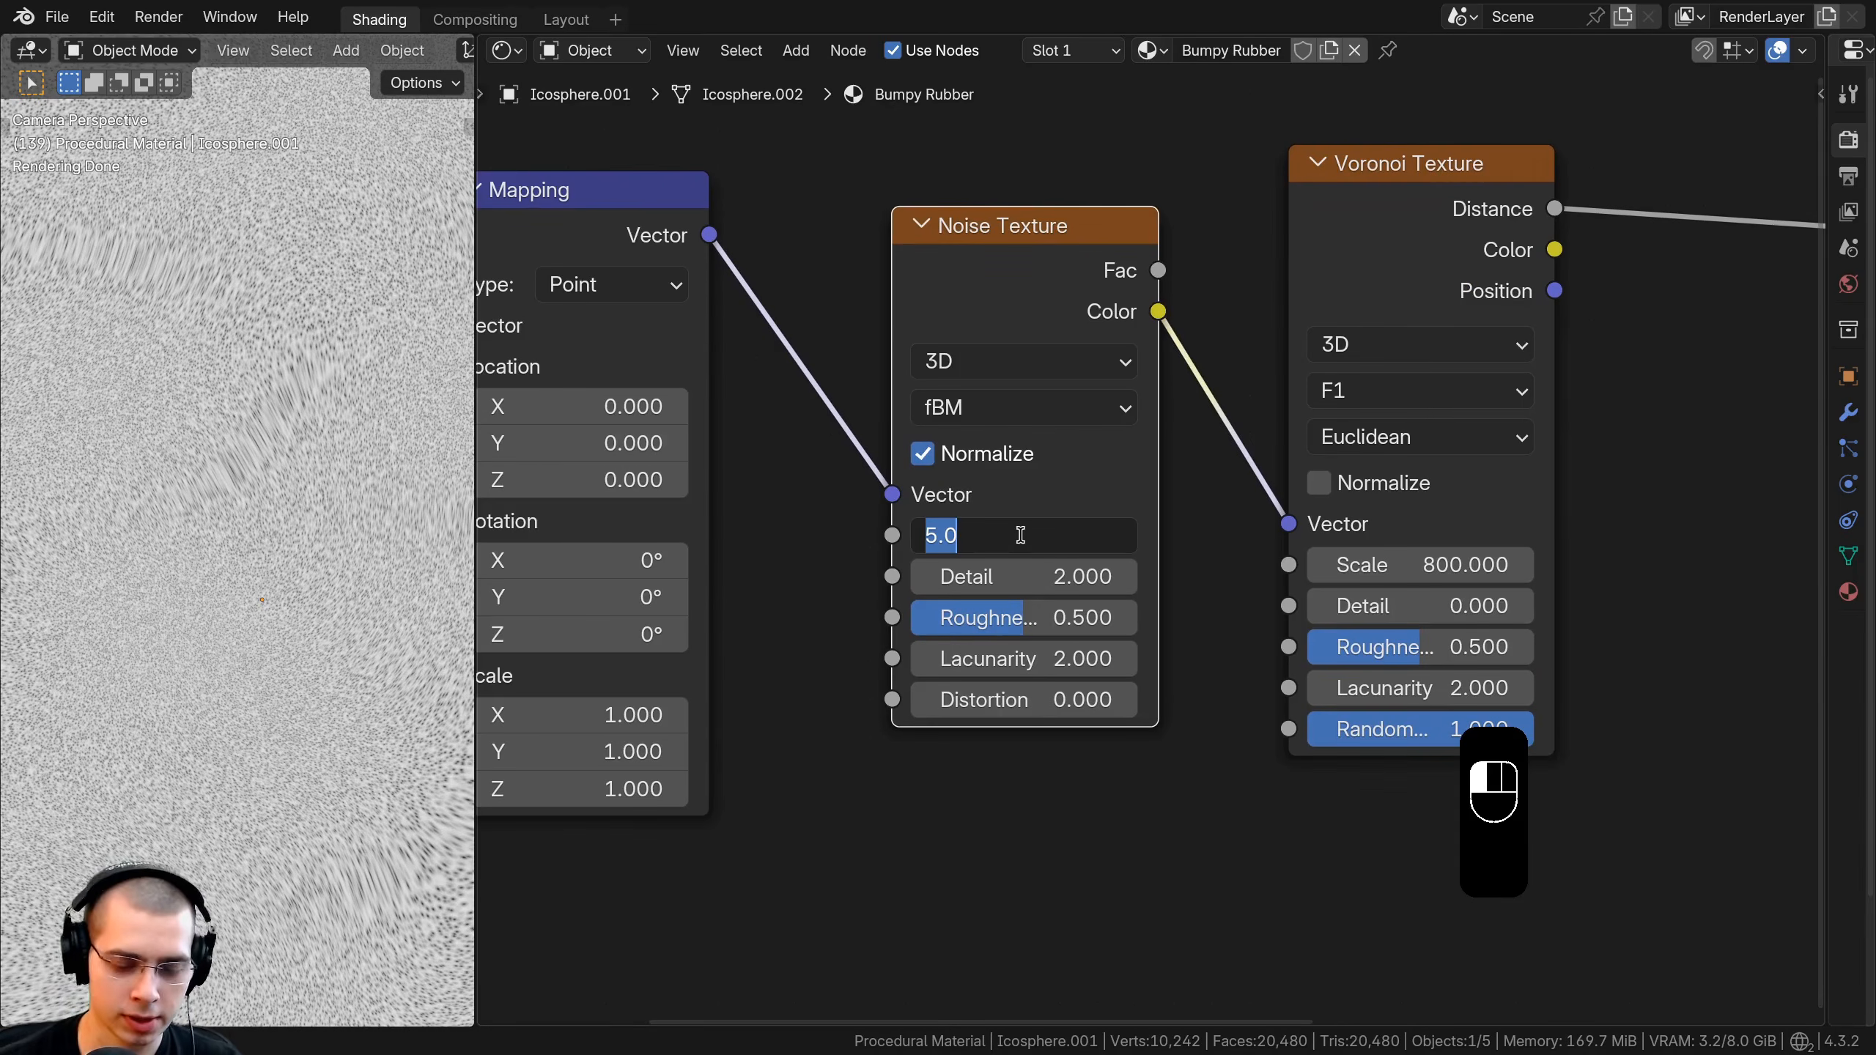
text(30)
key(Return)
Set the Noise Texture's Detail to 10 and check the finer pattern on the sphere.
scroll(1030, 562, up, 1)
double_click(1036, 576)
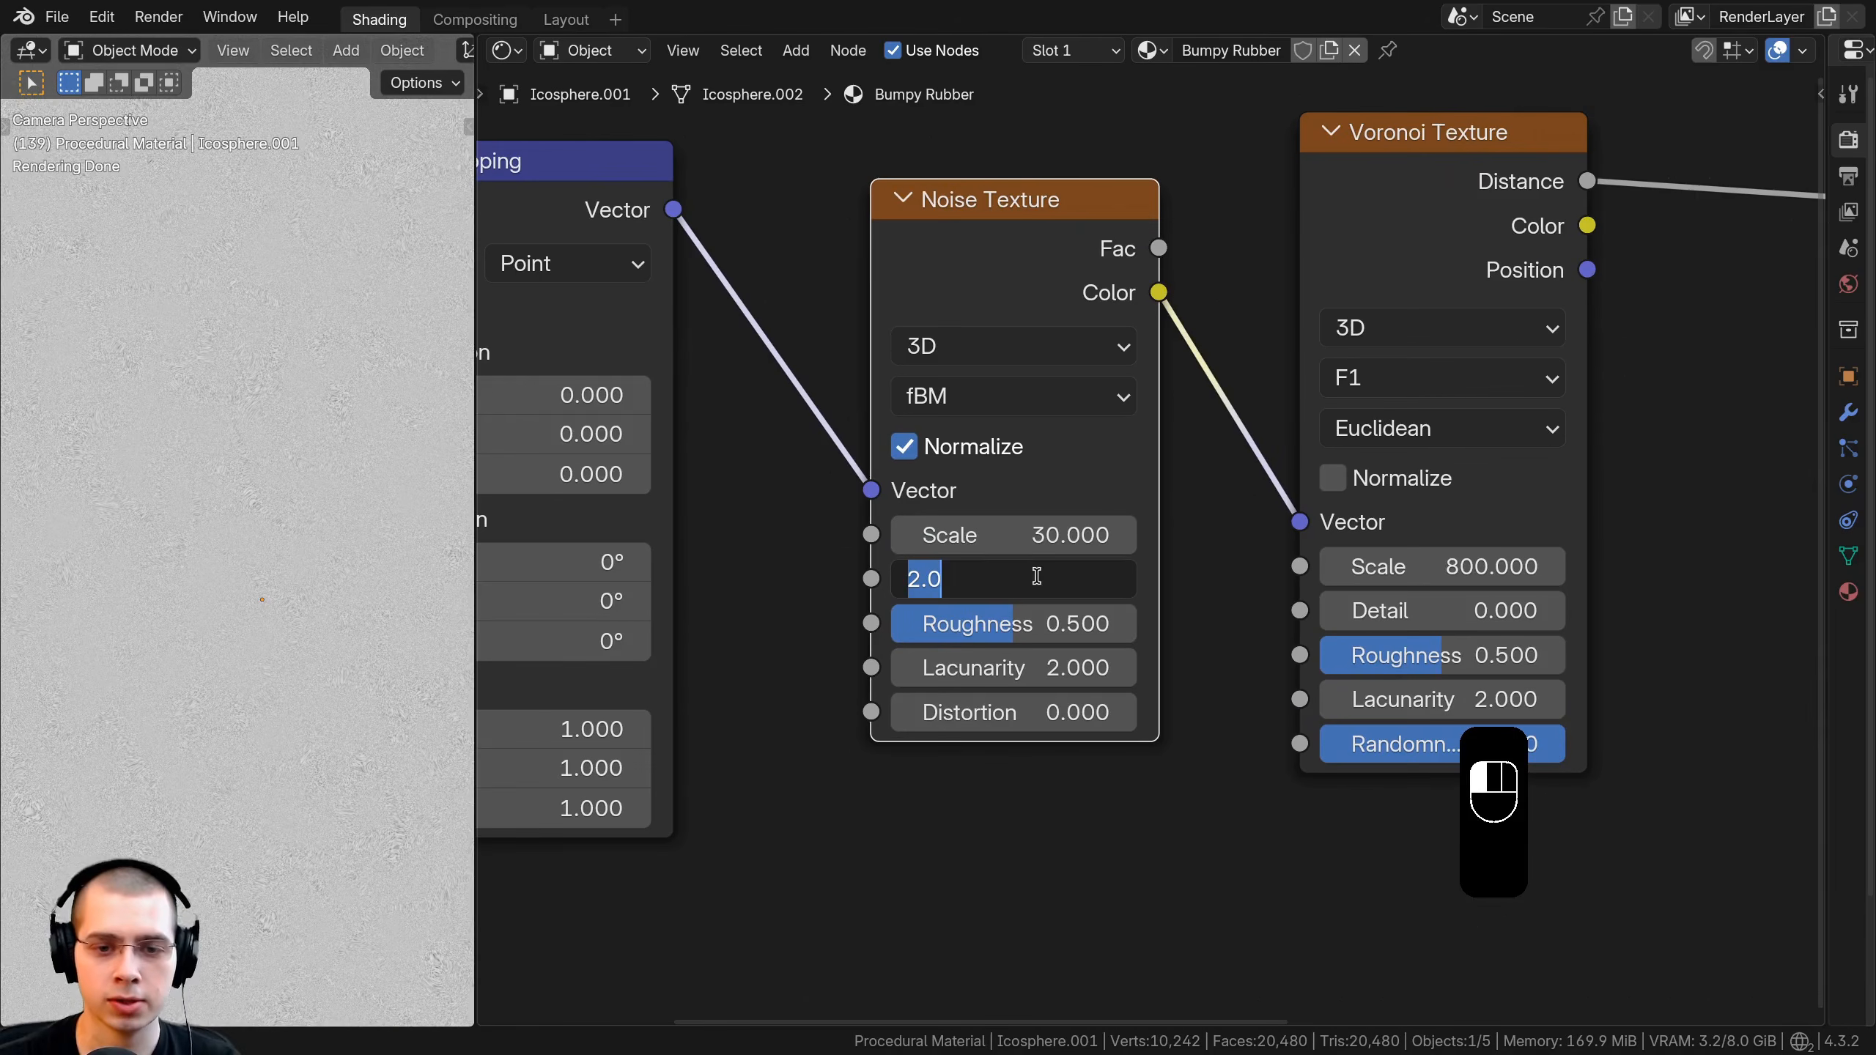
text(10)
key(Return)
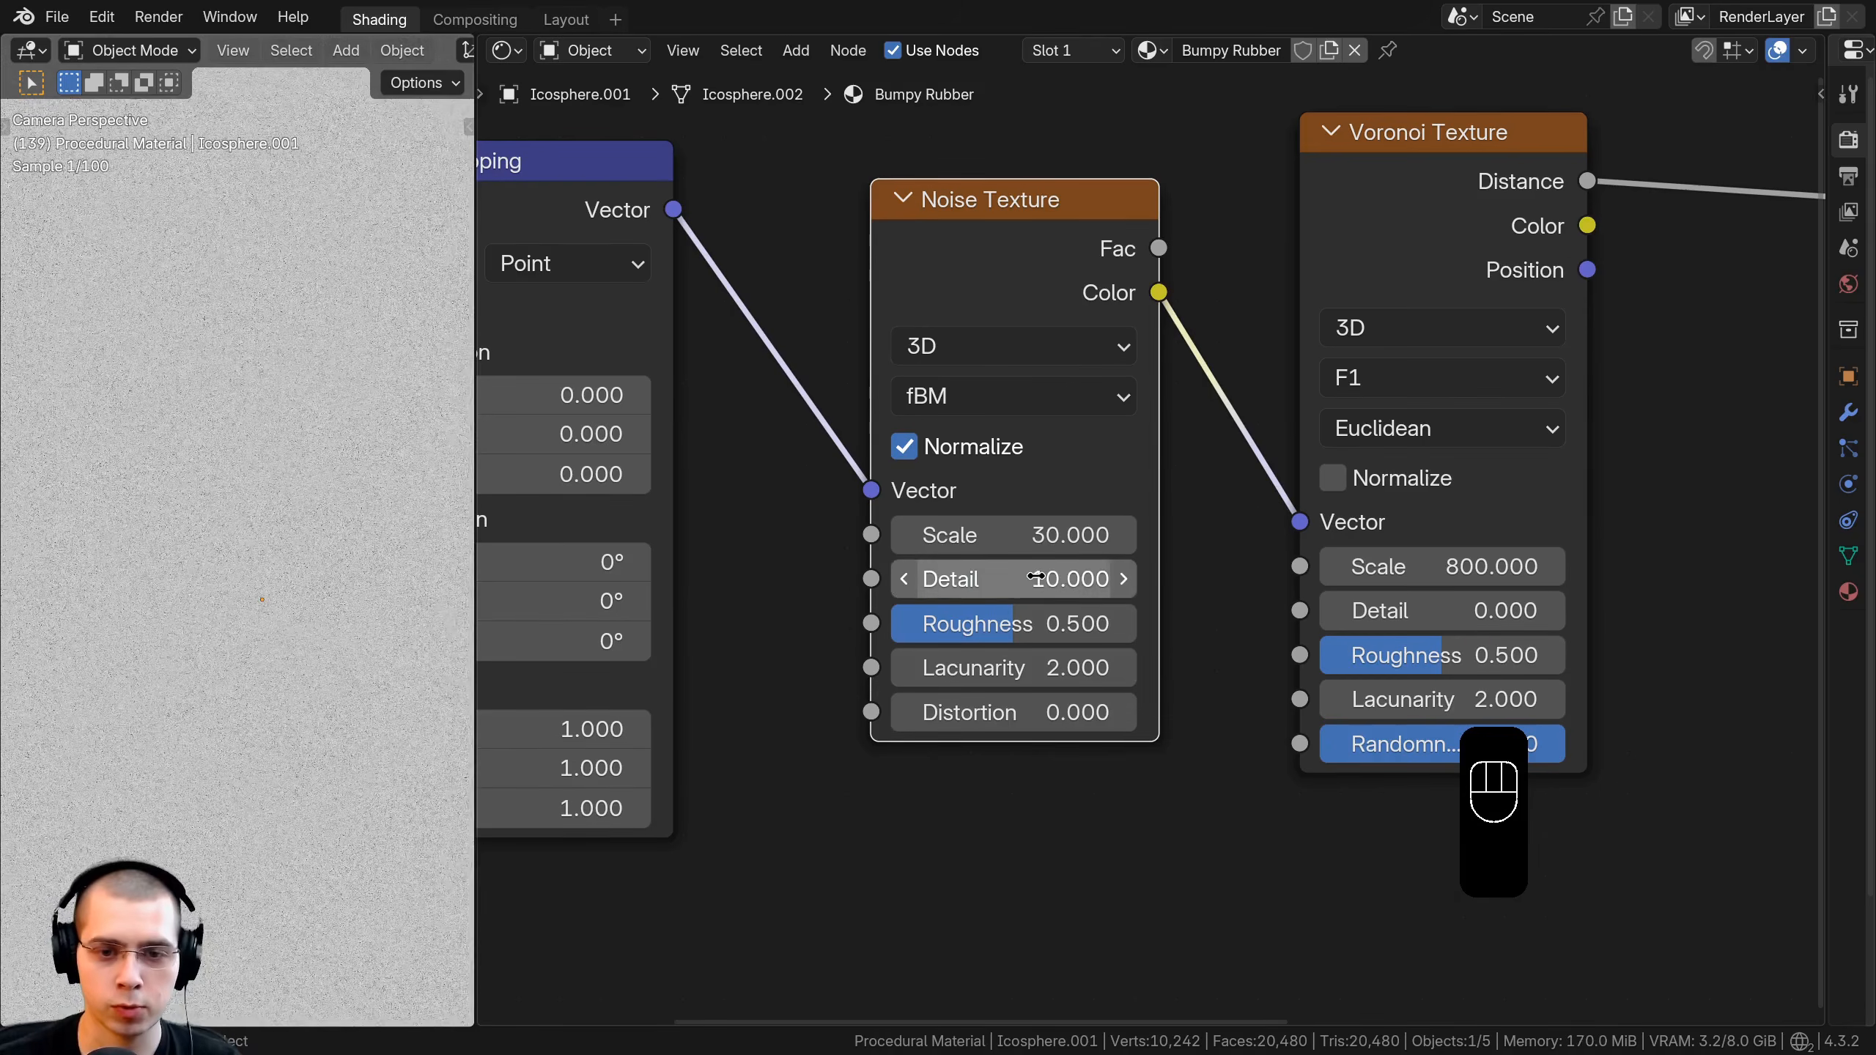
scroll(1081, 494, down, 3)
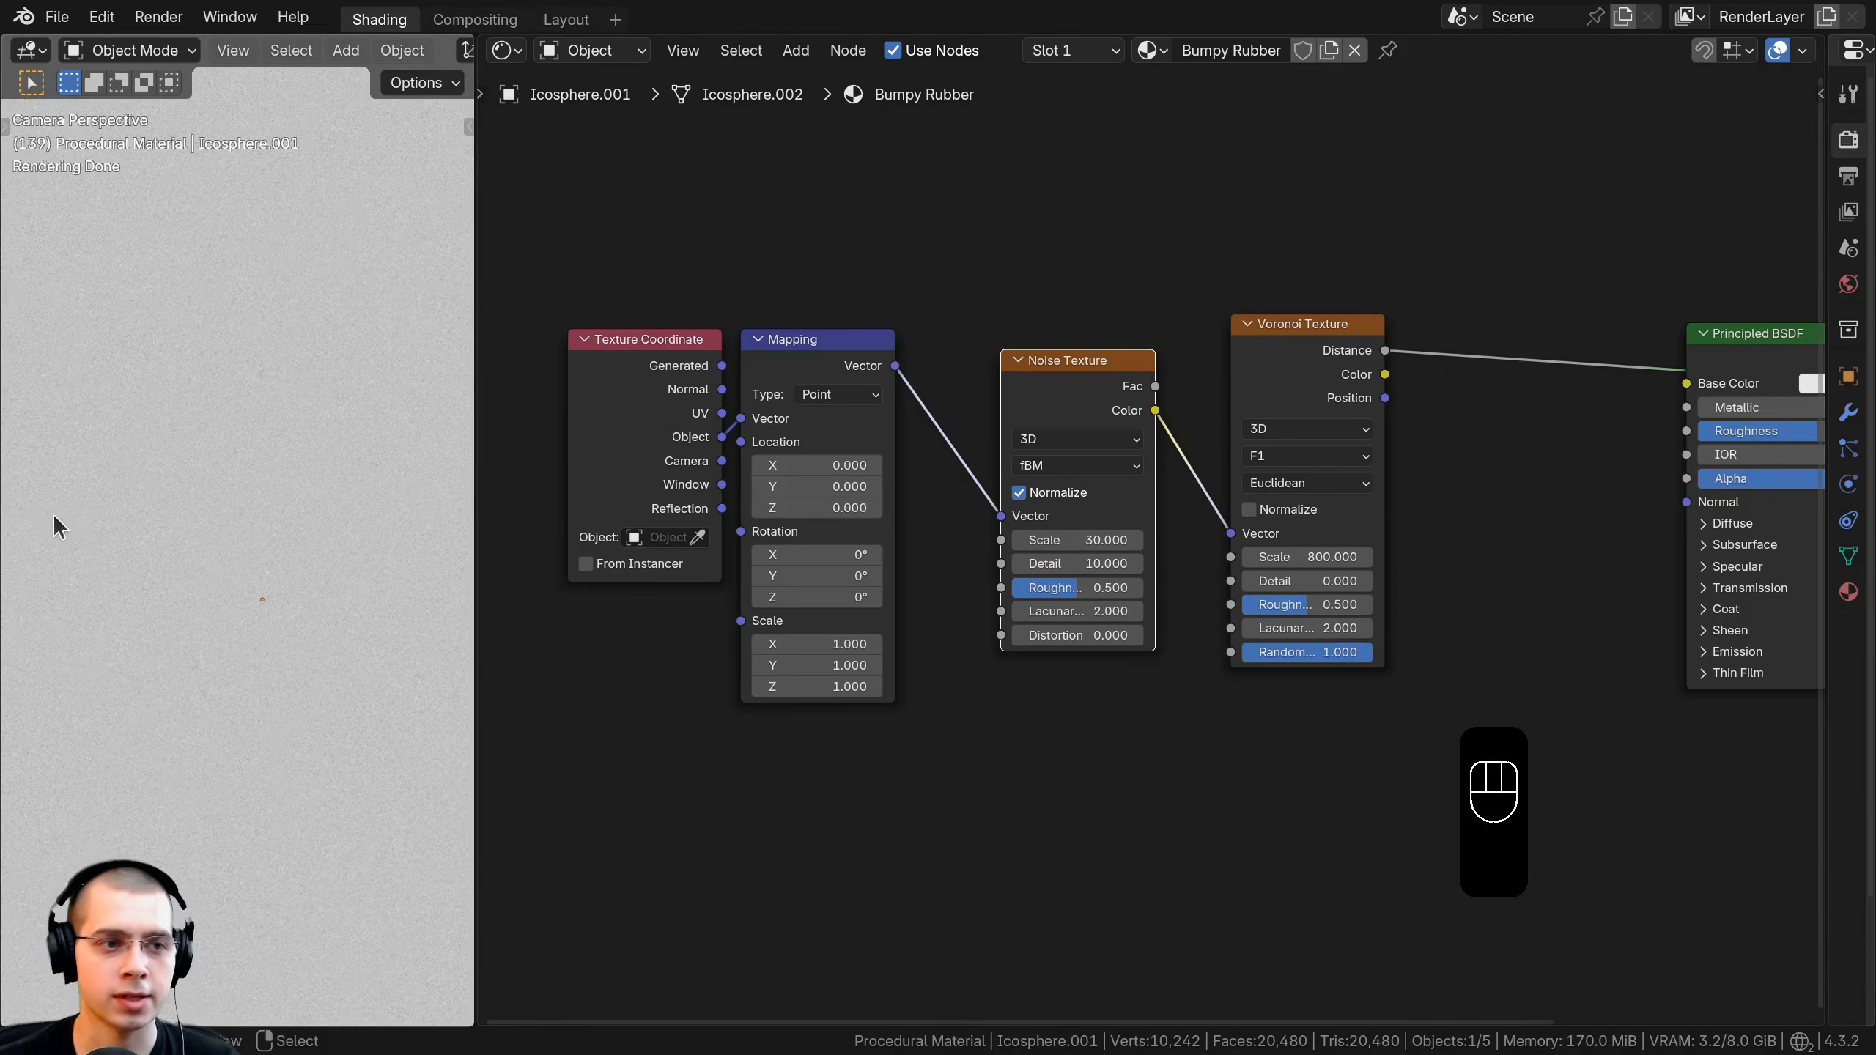
scroll(323, 431, down, 2)
scroll(275, 542, up, 4)
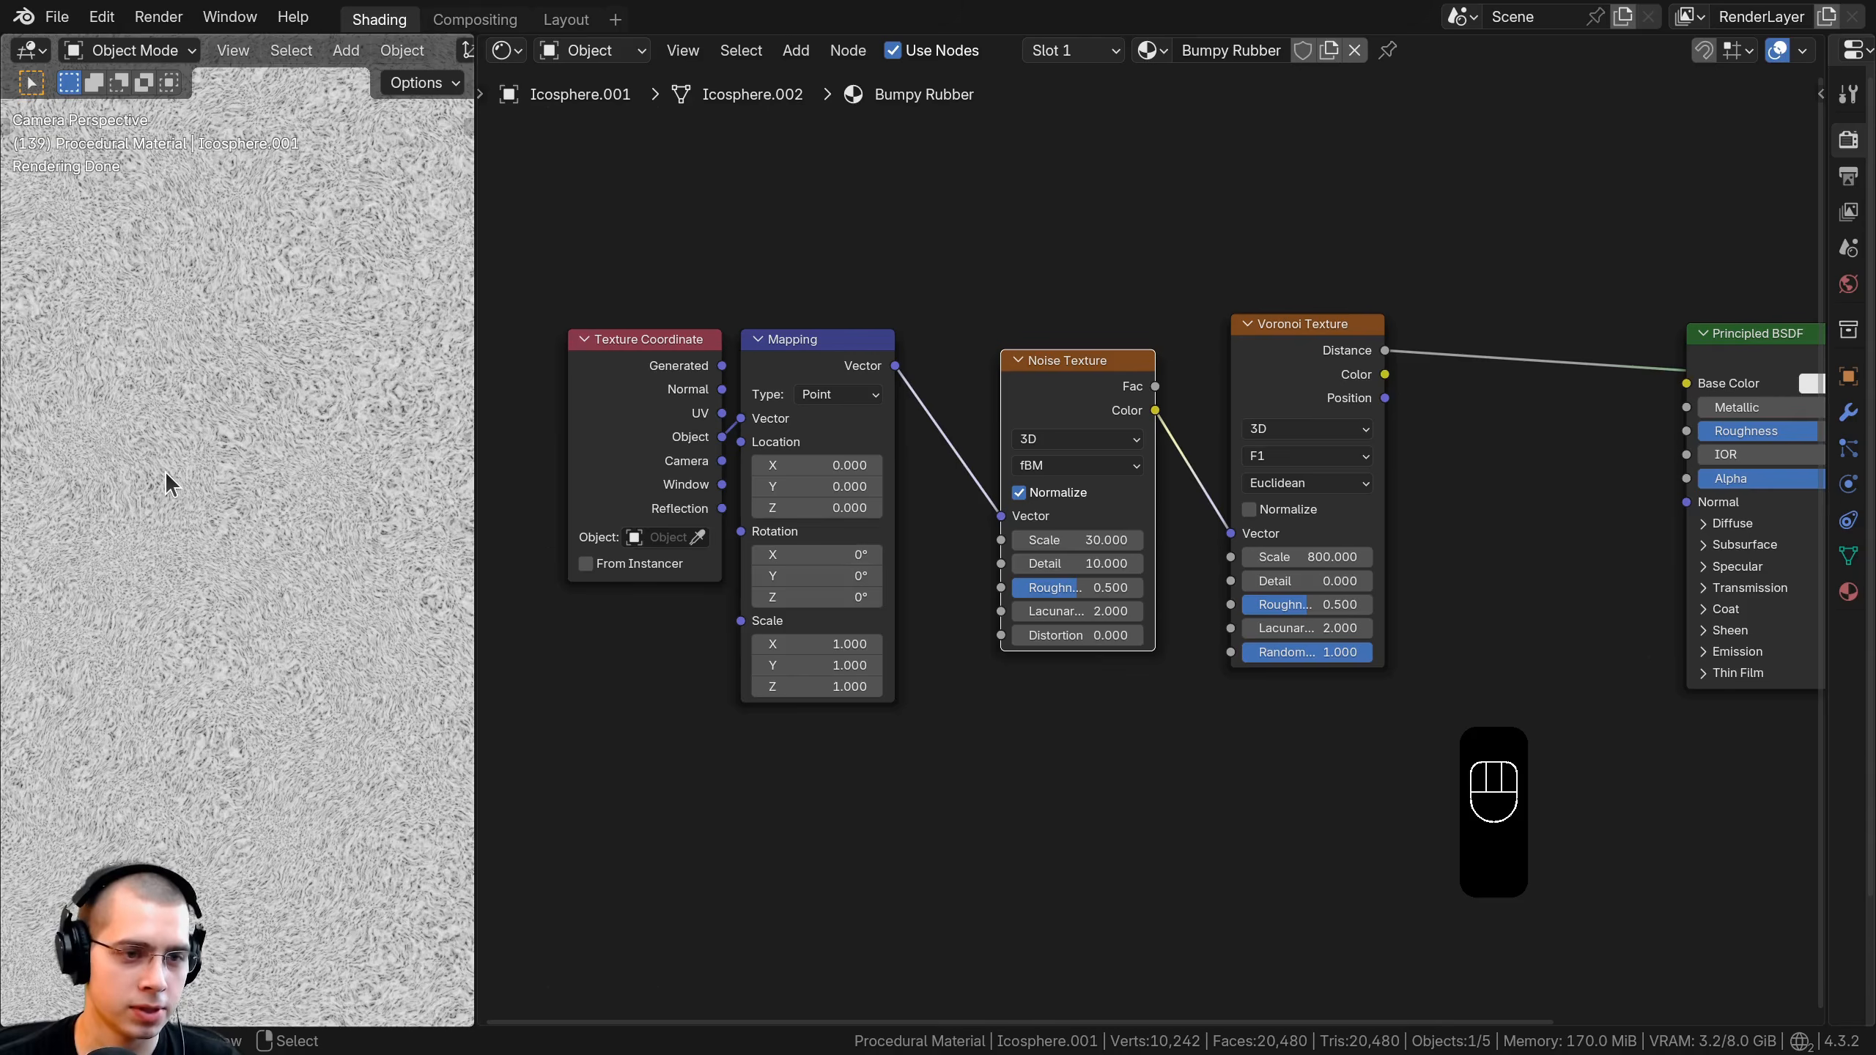
Move the Noise Texture closer to the Mapping node and insert a Mix Color node between Noise Texture and Voronoi Texture.
drag(1092, 366, 1016, 357)
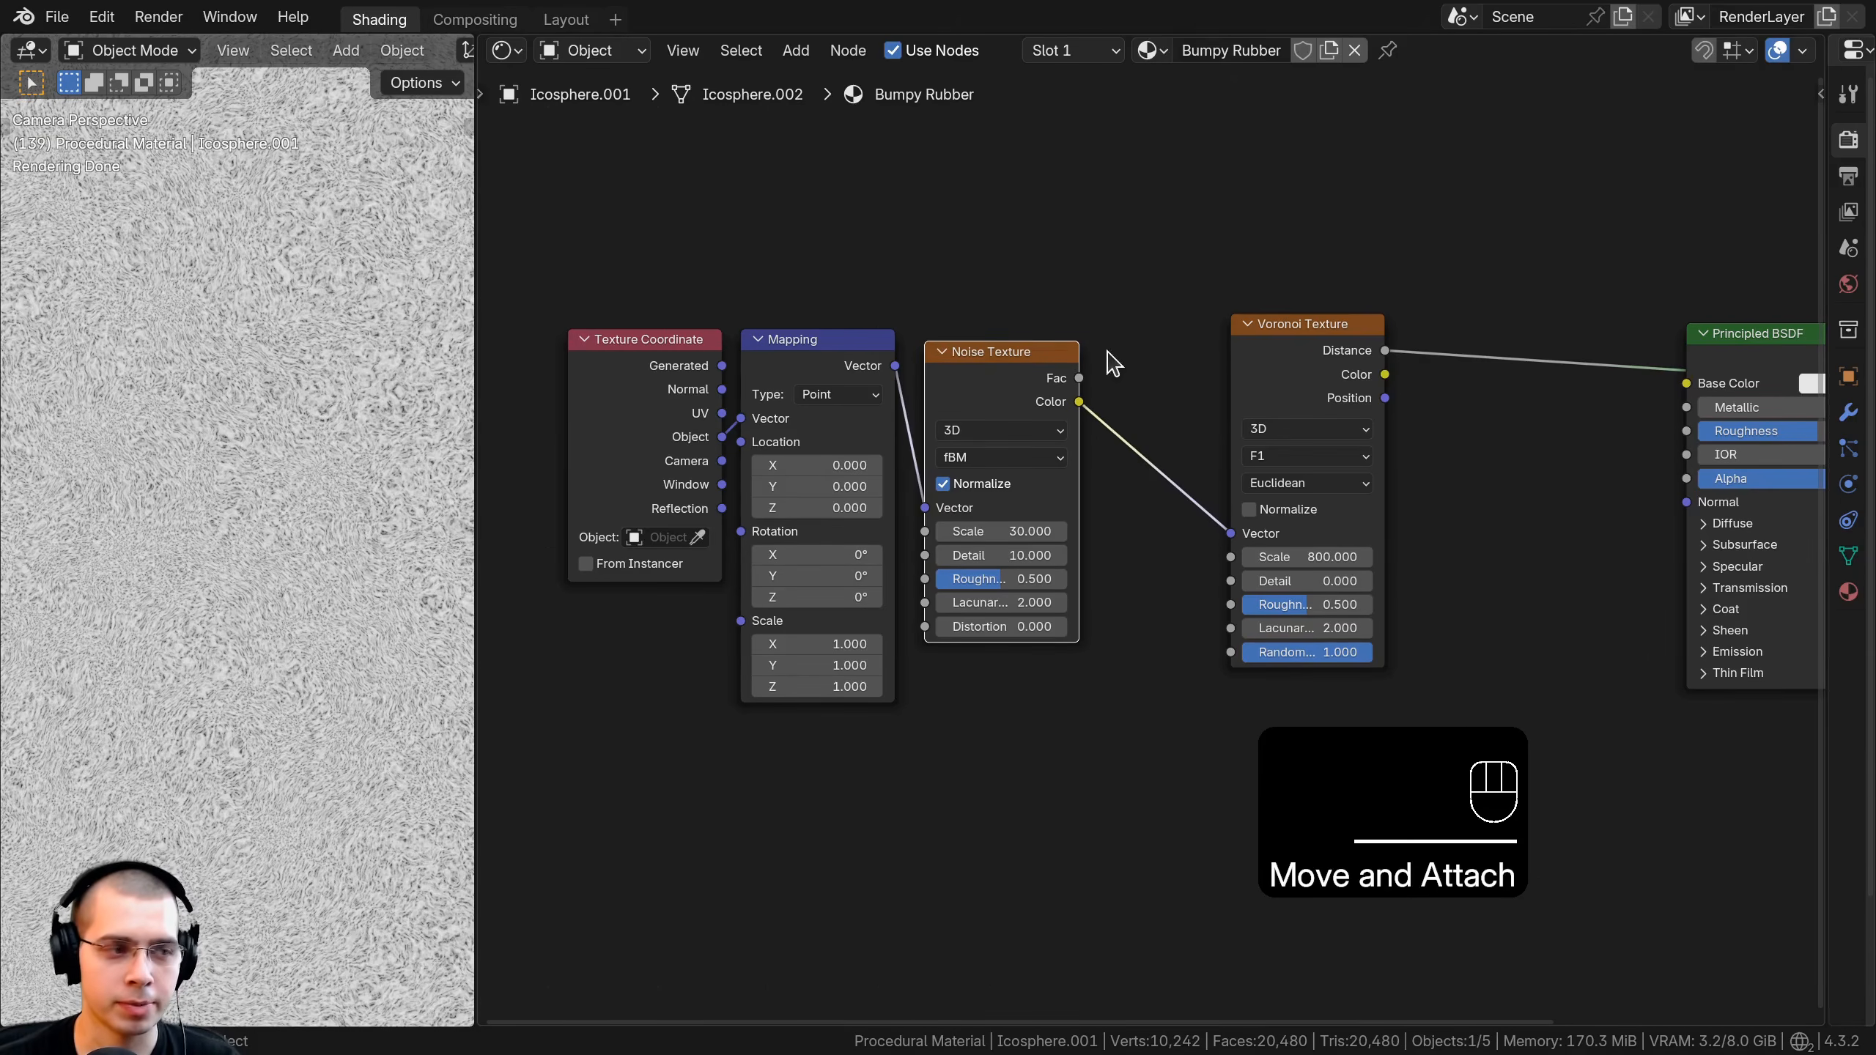
key(shift+a)
text(mix)
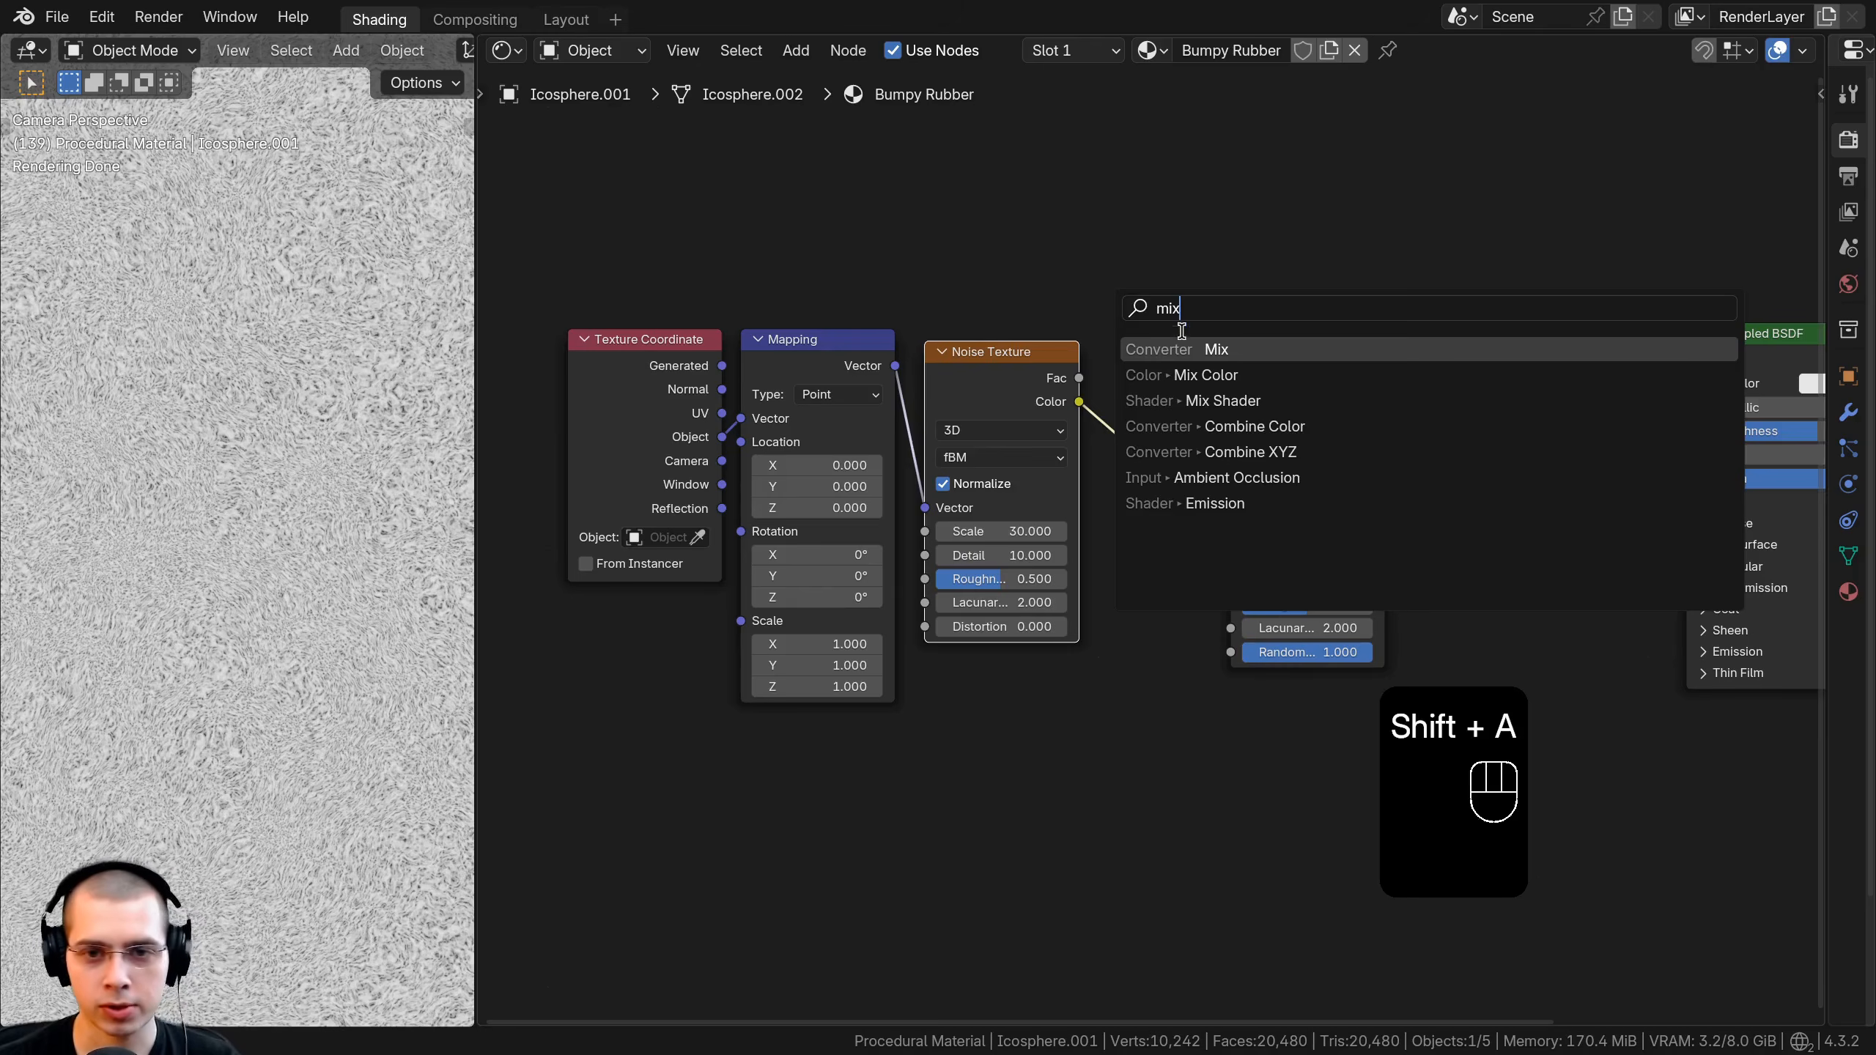
click(1204, 374)
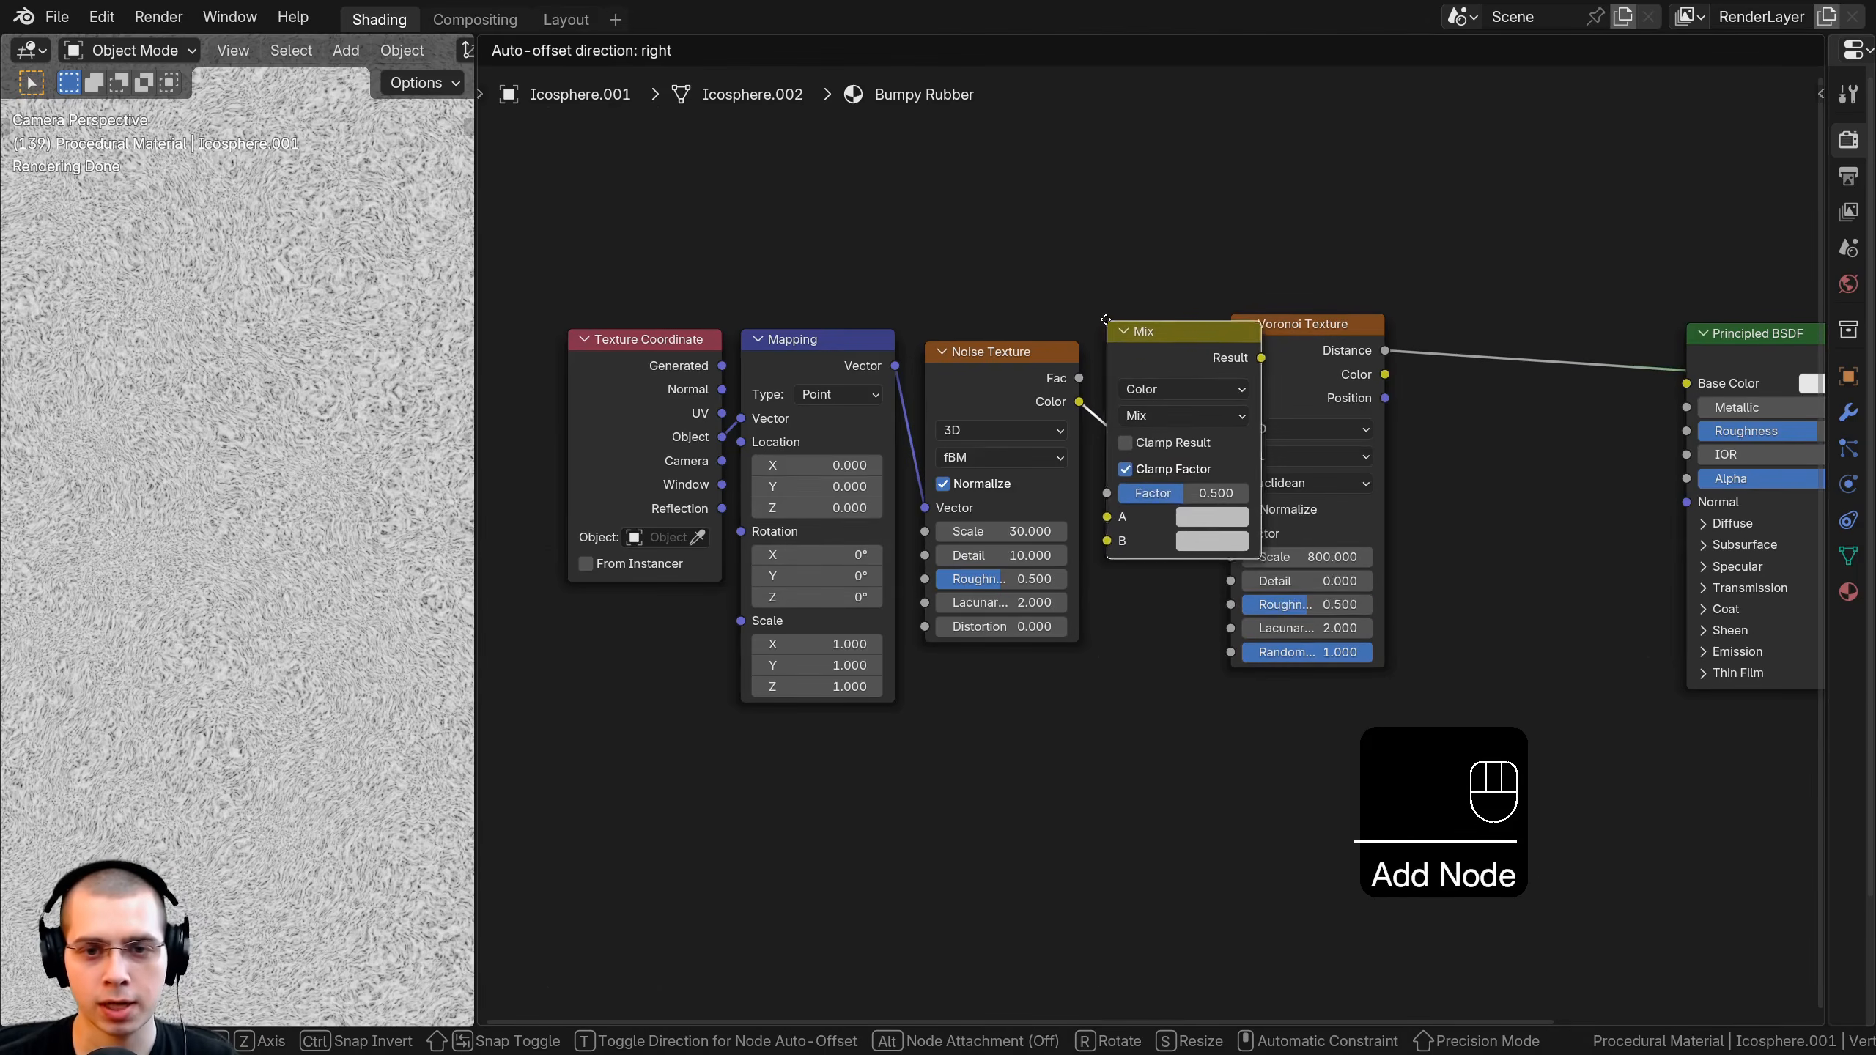
click(1275, 361)
drag(1211, 359, 1211, 352)
Place the Noise Texture lower, remove its Color link to the Mix node's A input, and connect its Fac output to input B.
drag(987, 386, 971, 530)
drag(1122, 510, 954, 535)
drag(991, 514, 994, 518)
click(1072, 532)
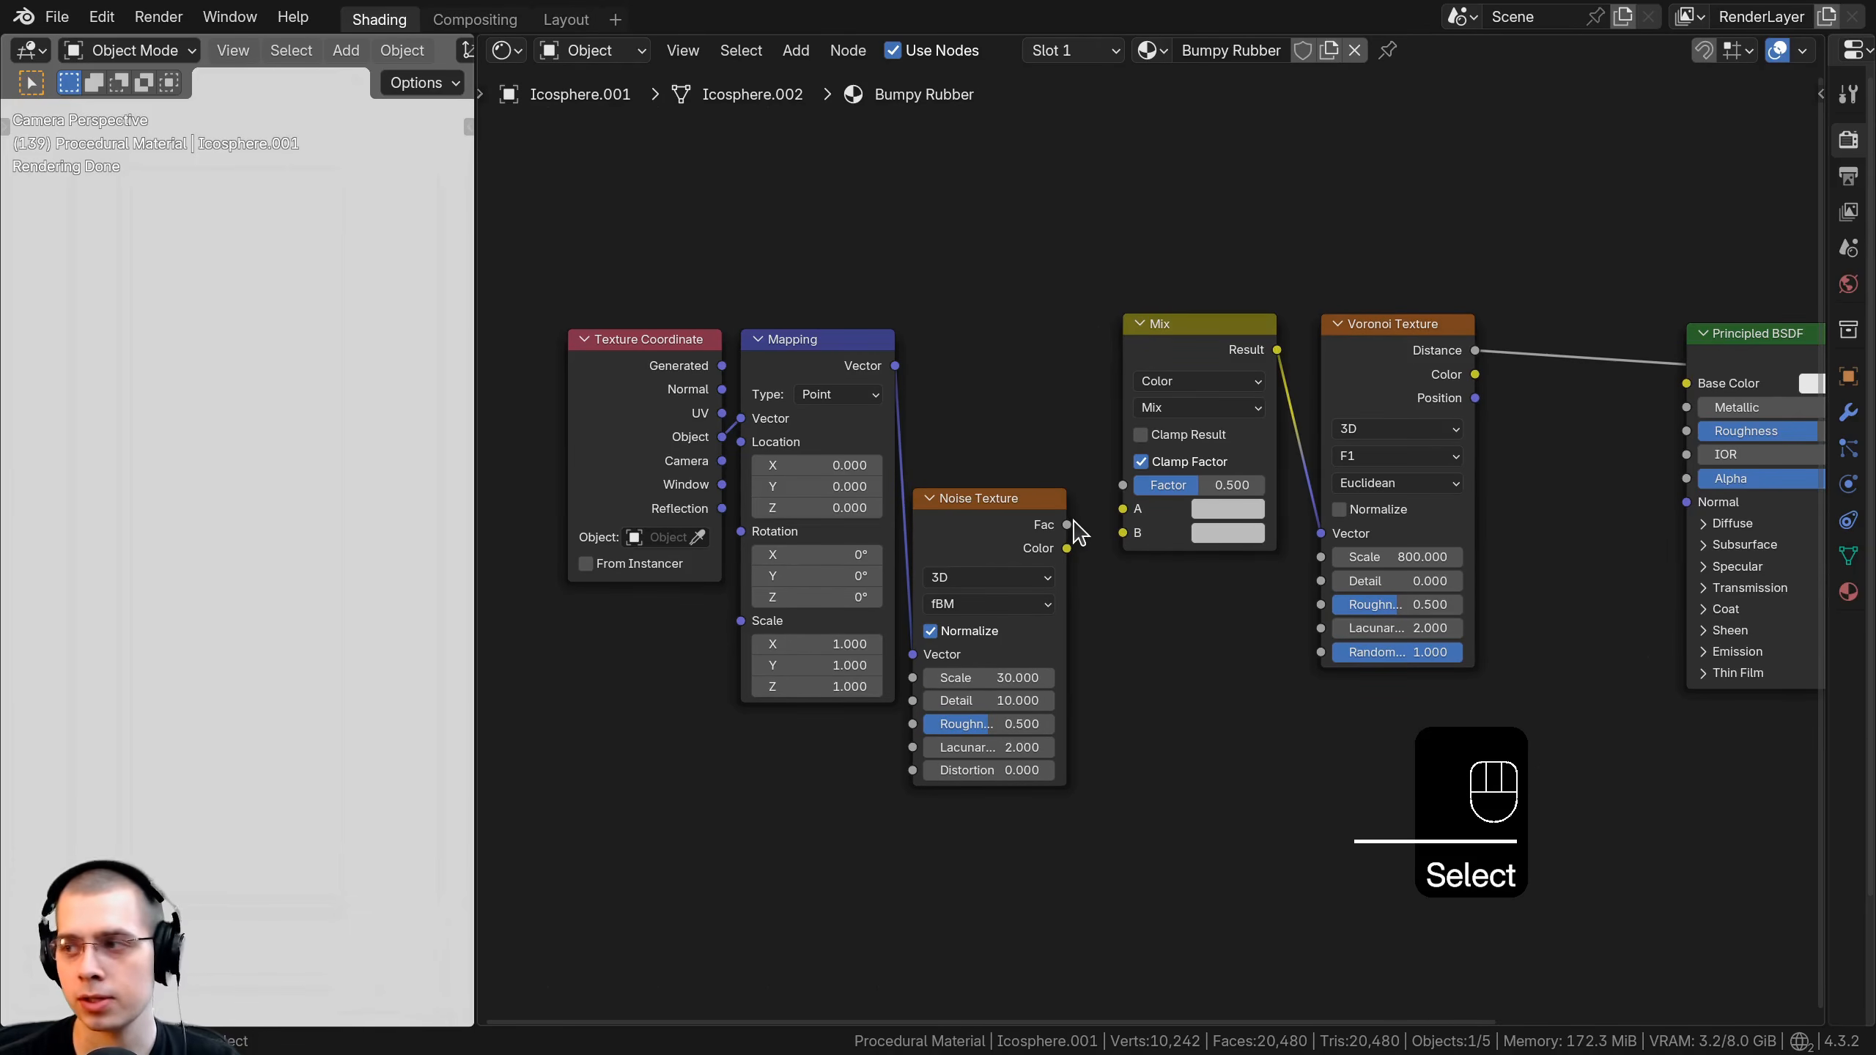
drag(1120, 537, 1123, 533)
drag(1005, 520, 1016, 522)
Connect the Mapping node's Vector output to the Mix node's A input.
click(838, 362)
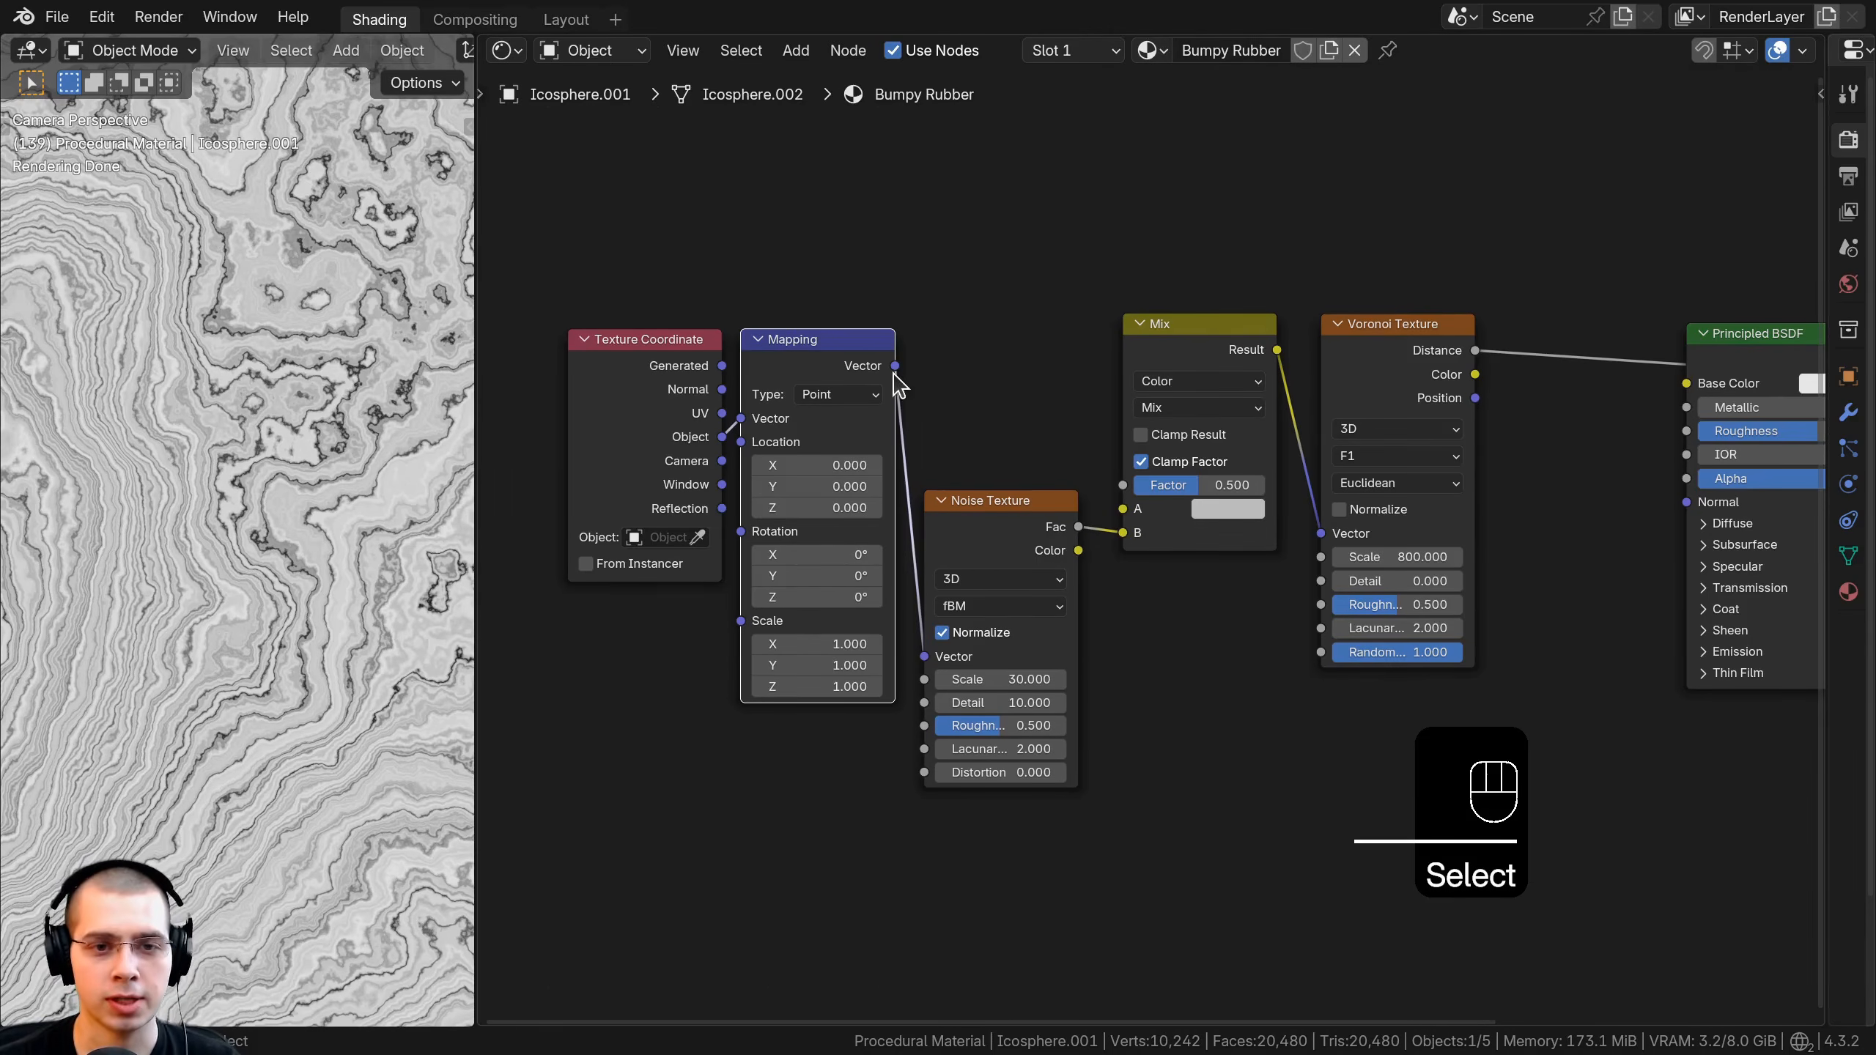
drag(897, 366, 1074, 447)
drag(1122, 510, 1121, 510)
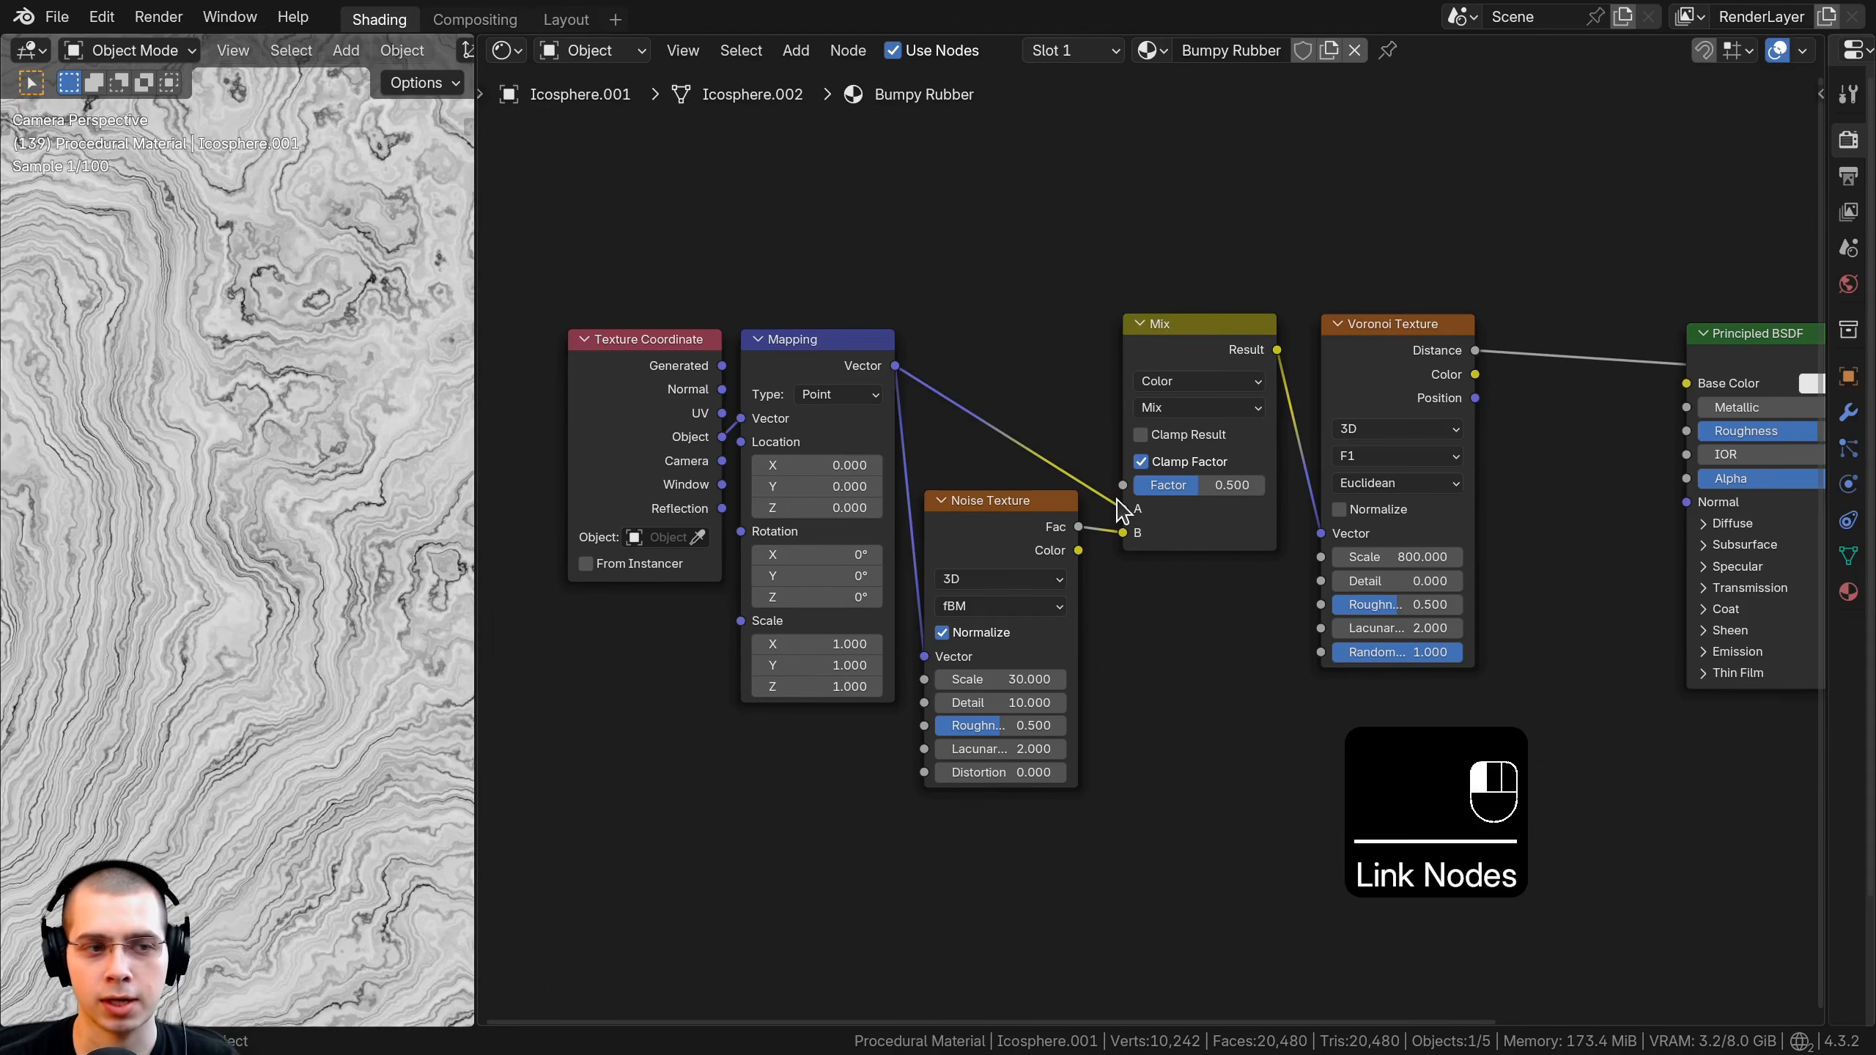
Lower the Mix node's Factor to about 0.16 and change its blending mode to Linear Light.
drag(1208, 475, 1159, 488)
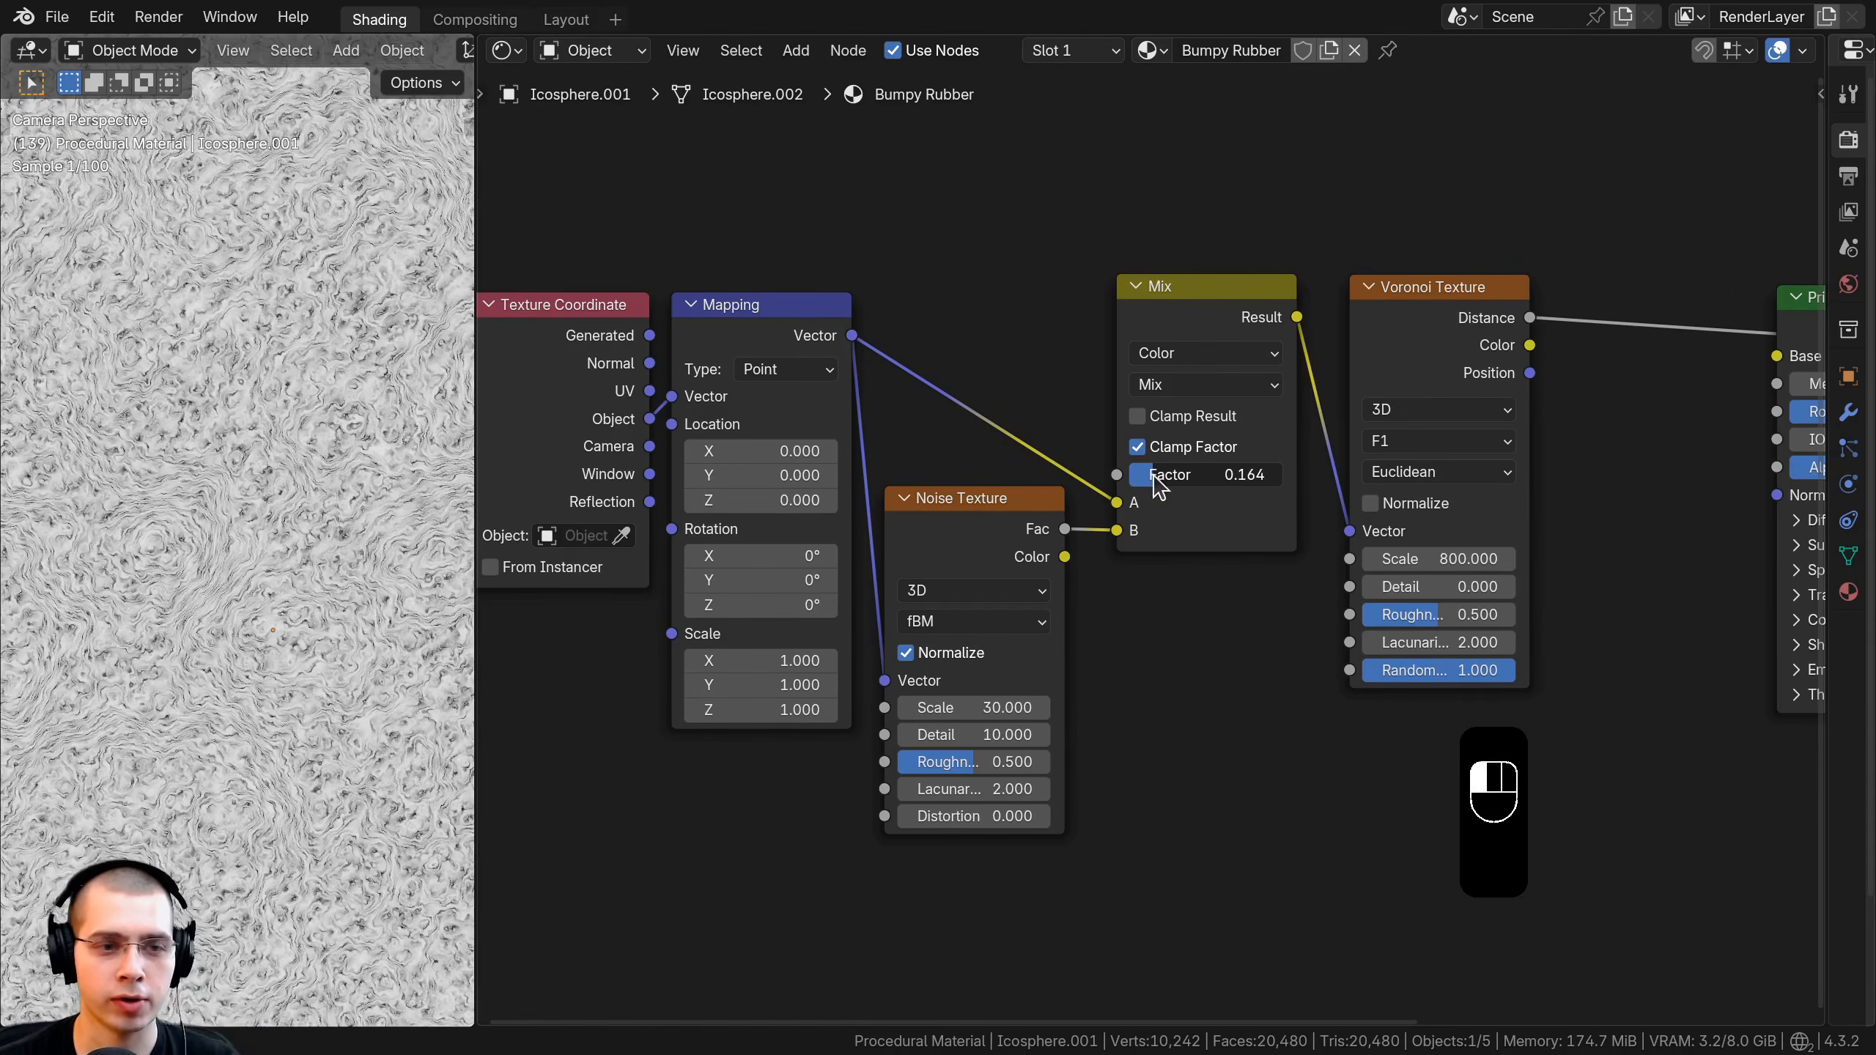
click(1180, 392)
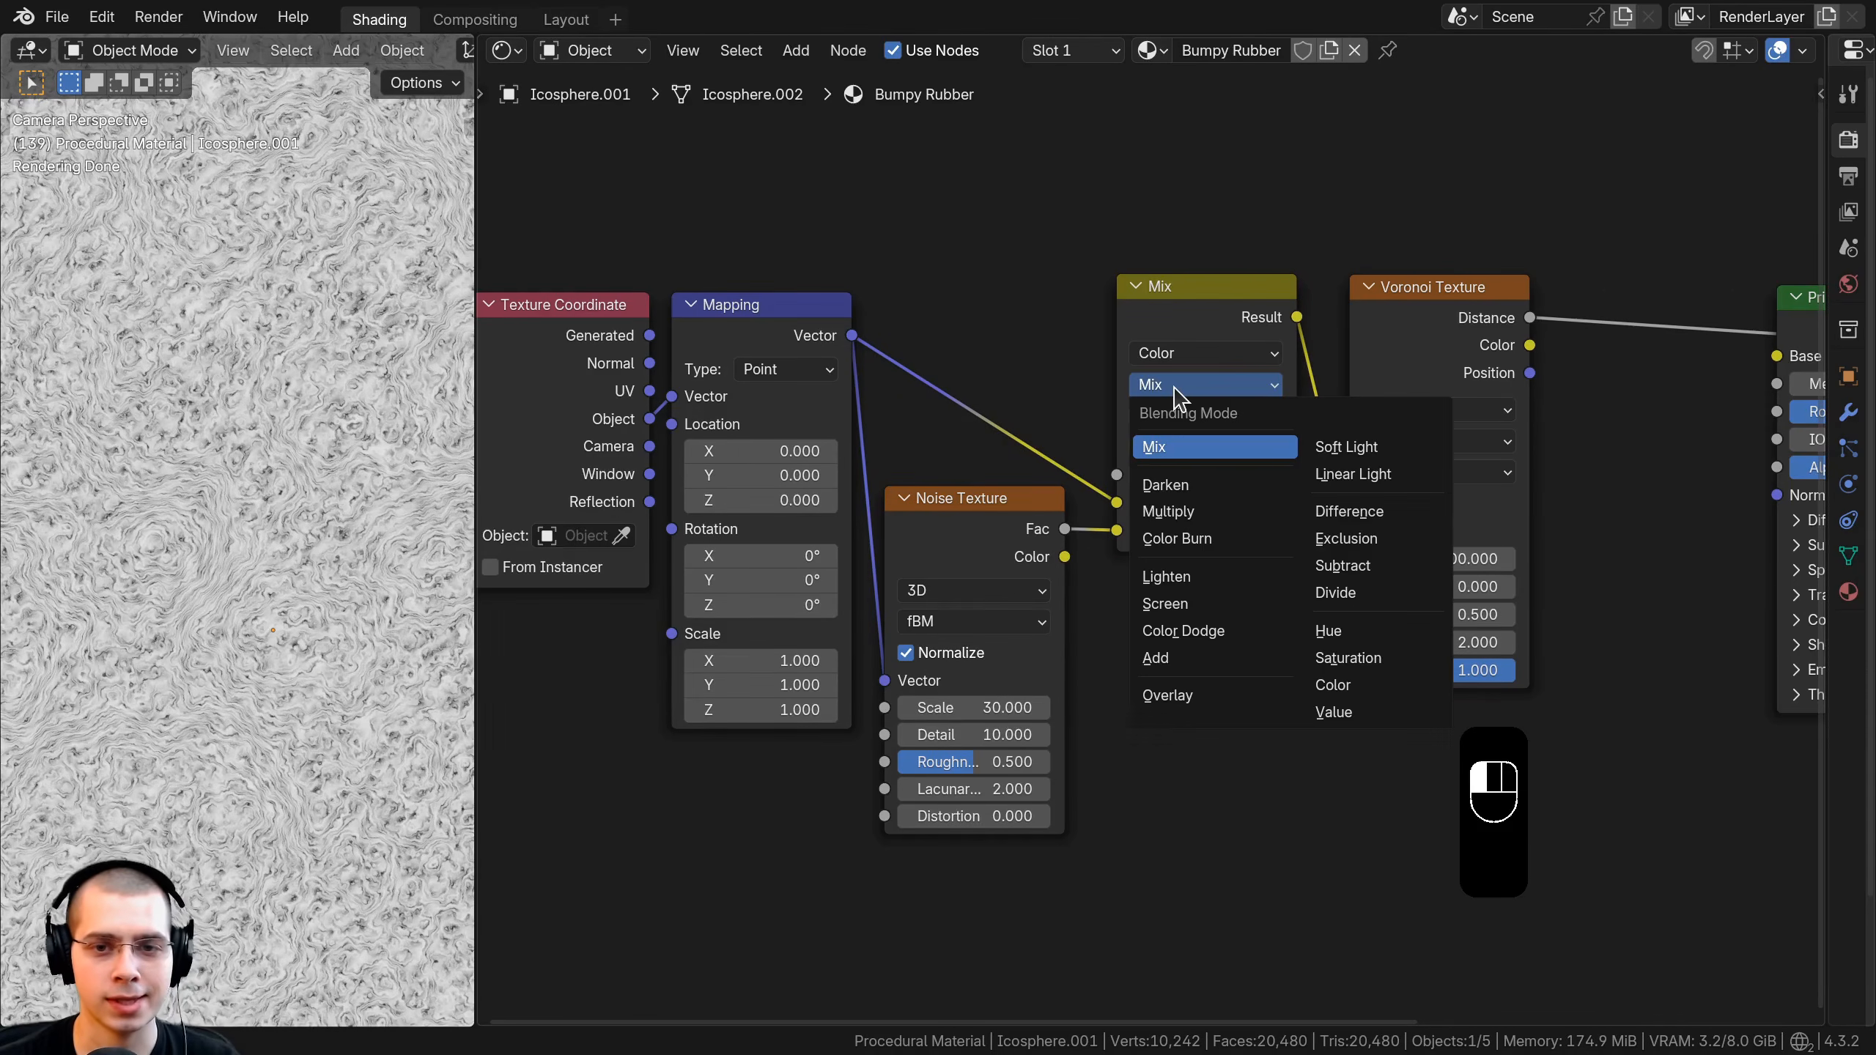
click(1353, 475)
Set the Linear Light node's Factor to 0.01 and inspect the distorted Voronoi pattern on the sphere.
scroll(1152, 517, up, 3)
drag(1234, 440, 1209, 480)
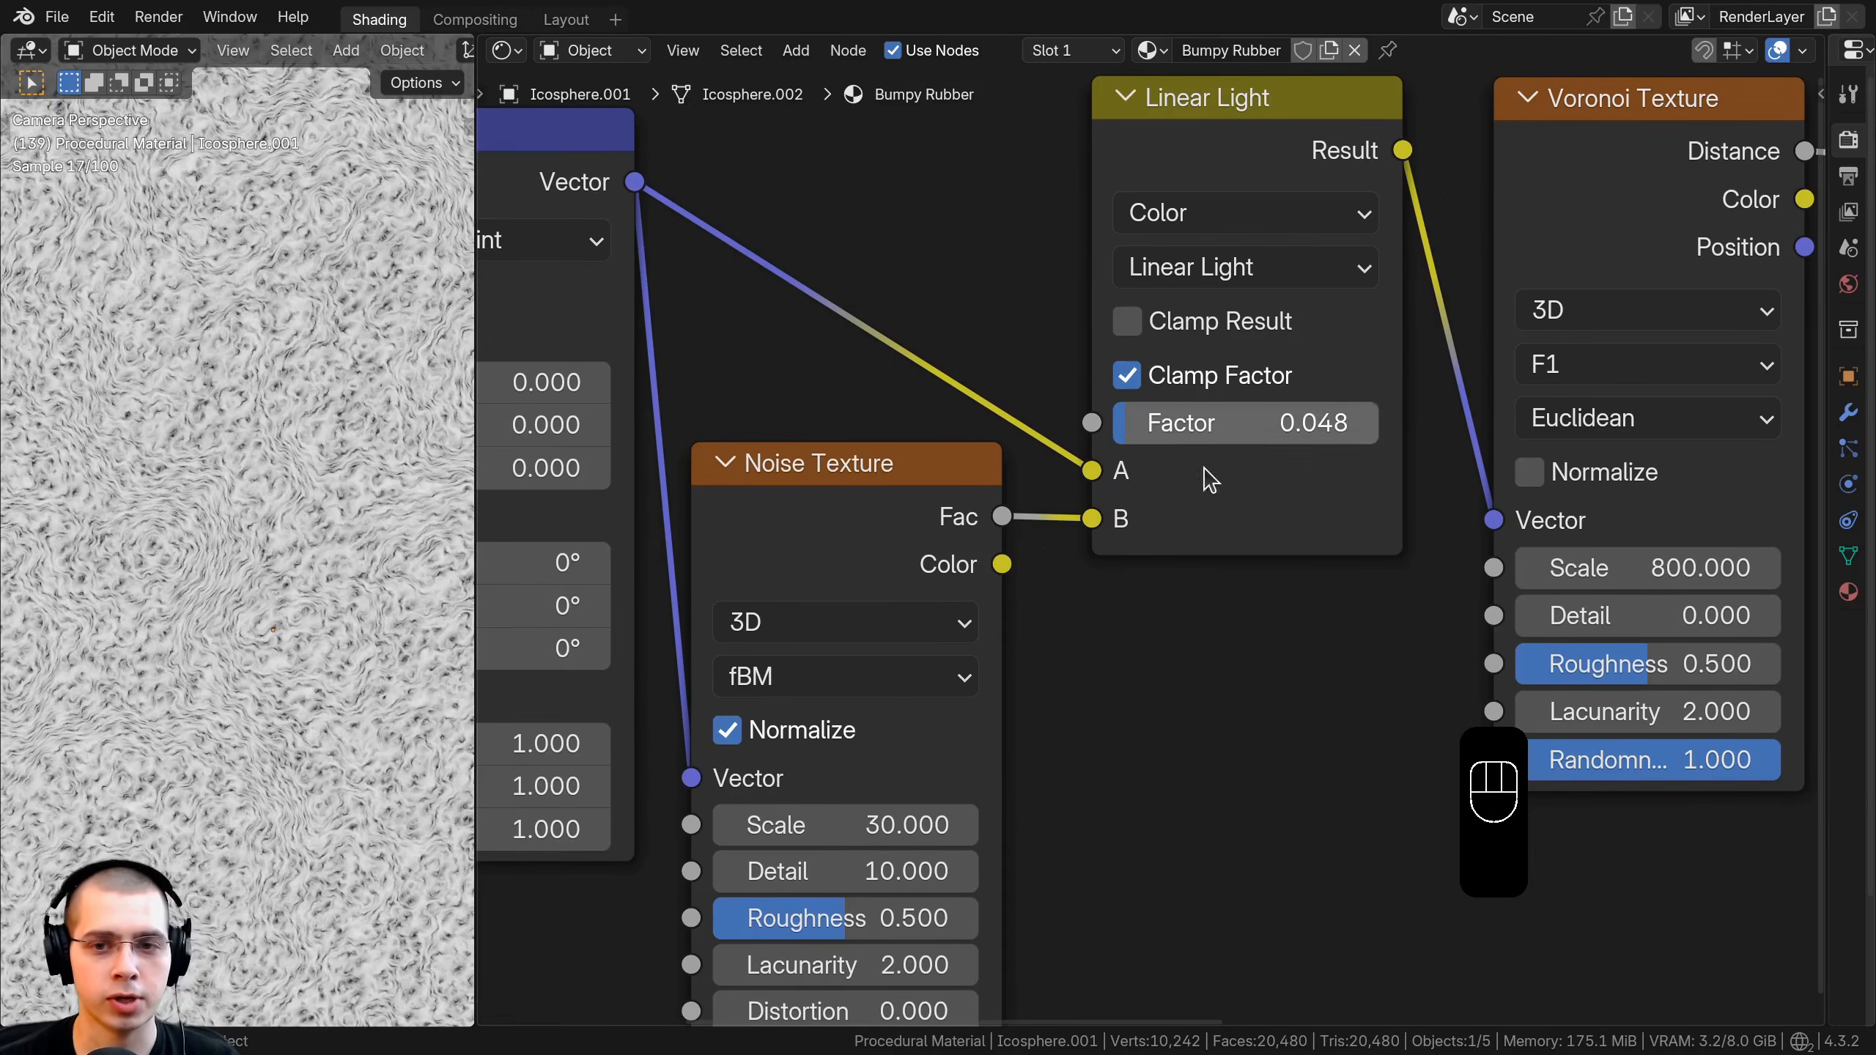
click(1267, 425)
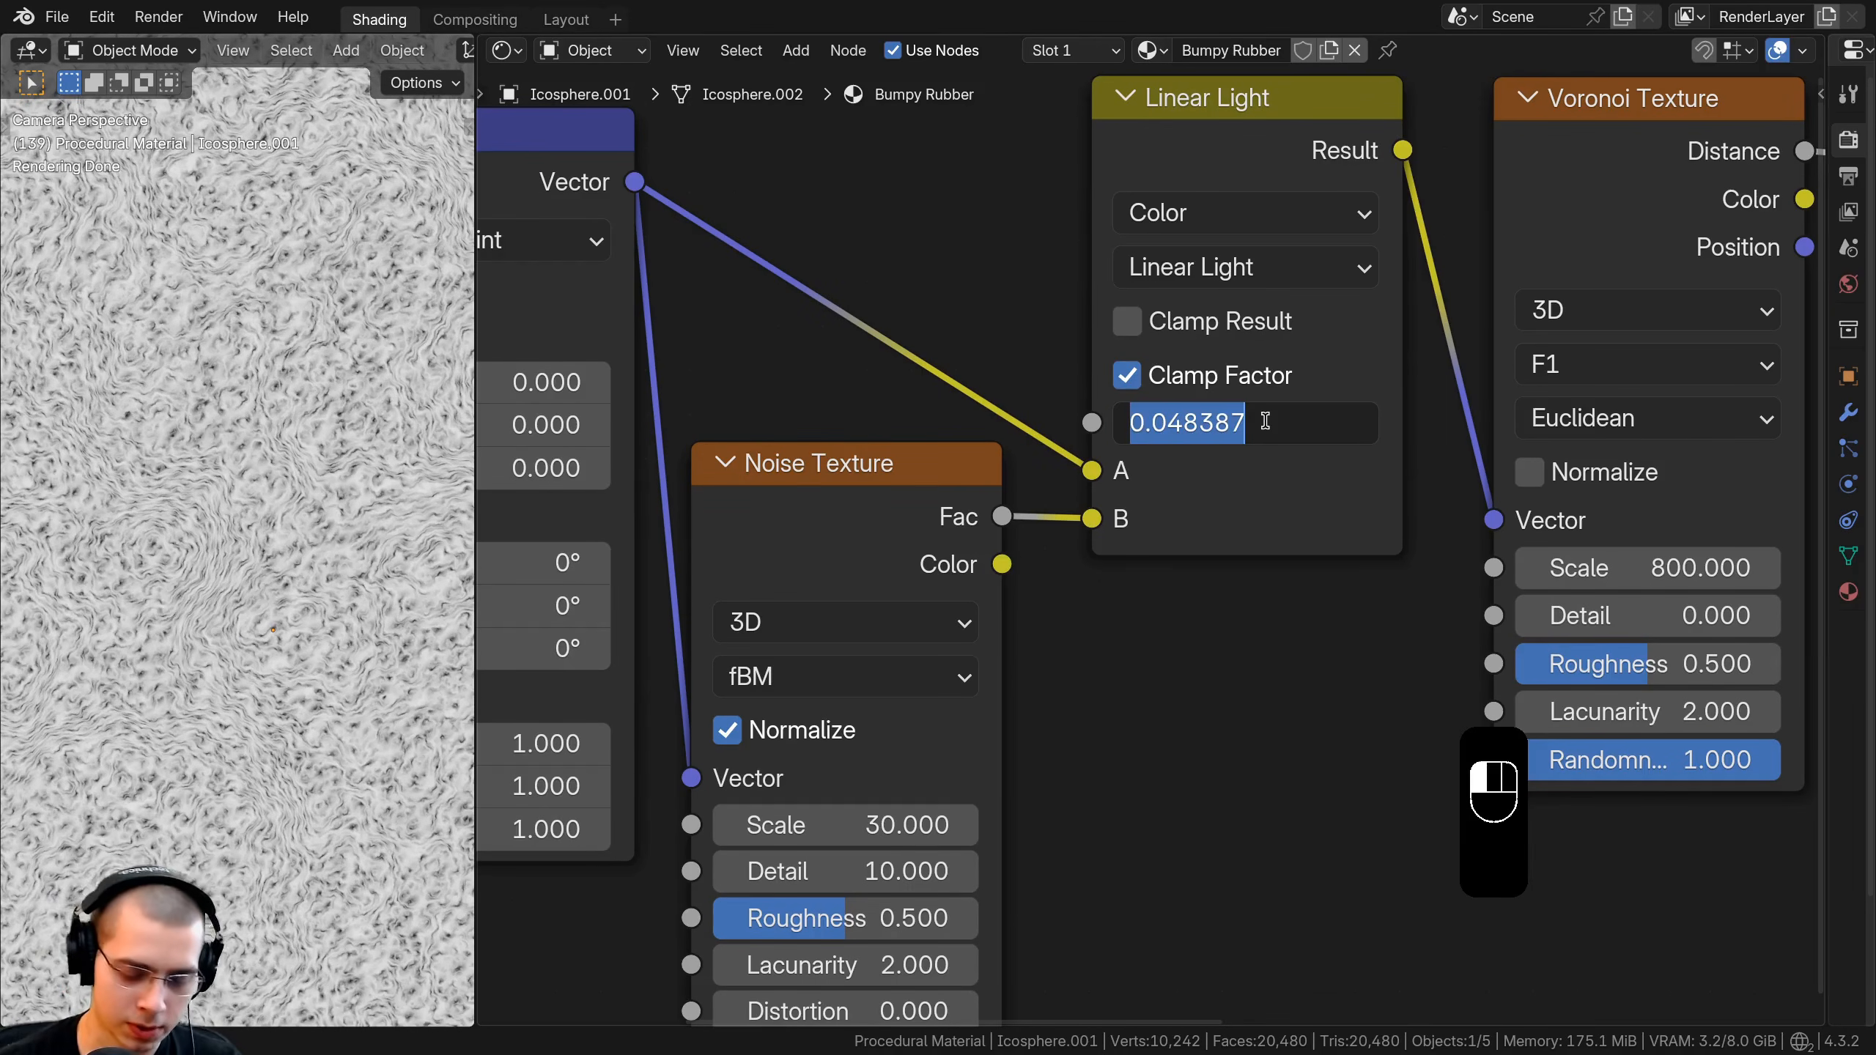
key(BackSpace)
text(0.01)
key(Return)
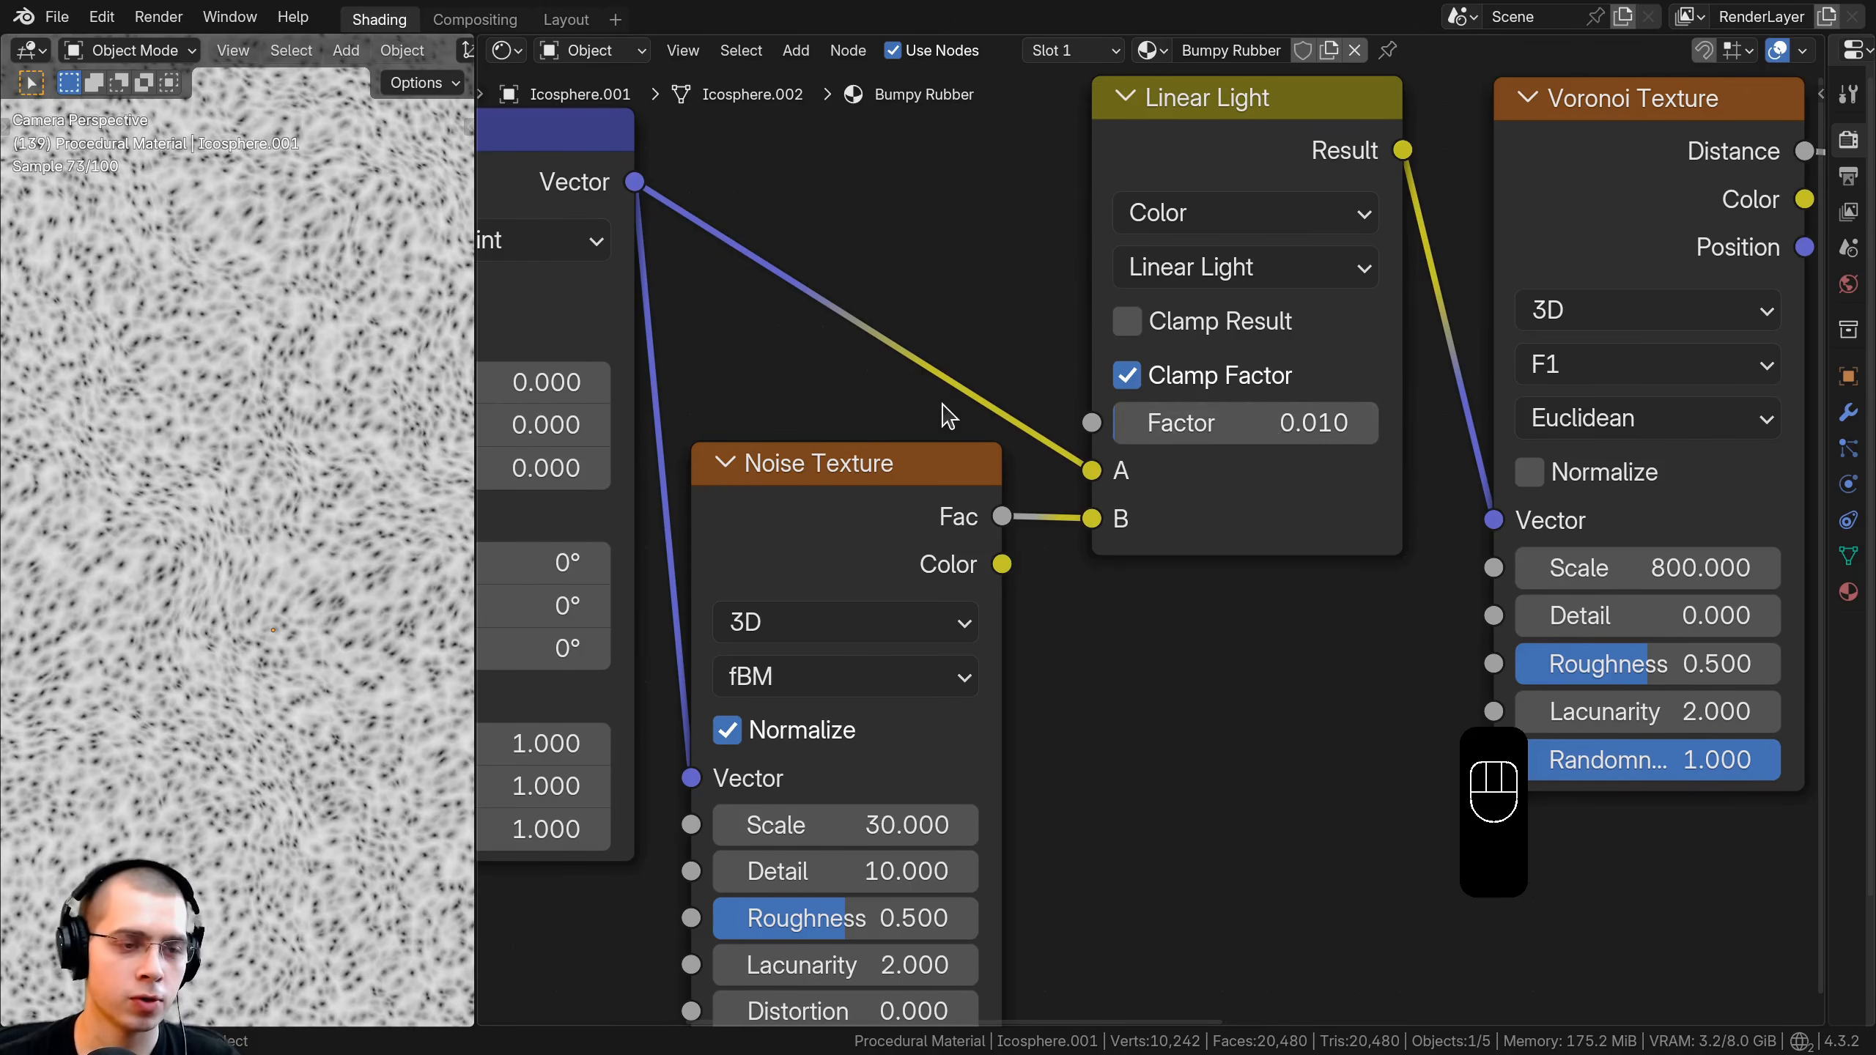
scroll(258, 357, up, 8)
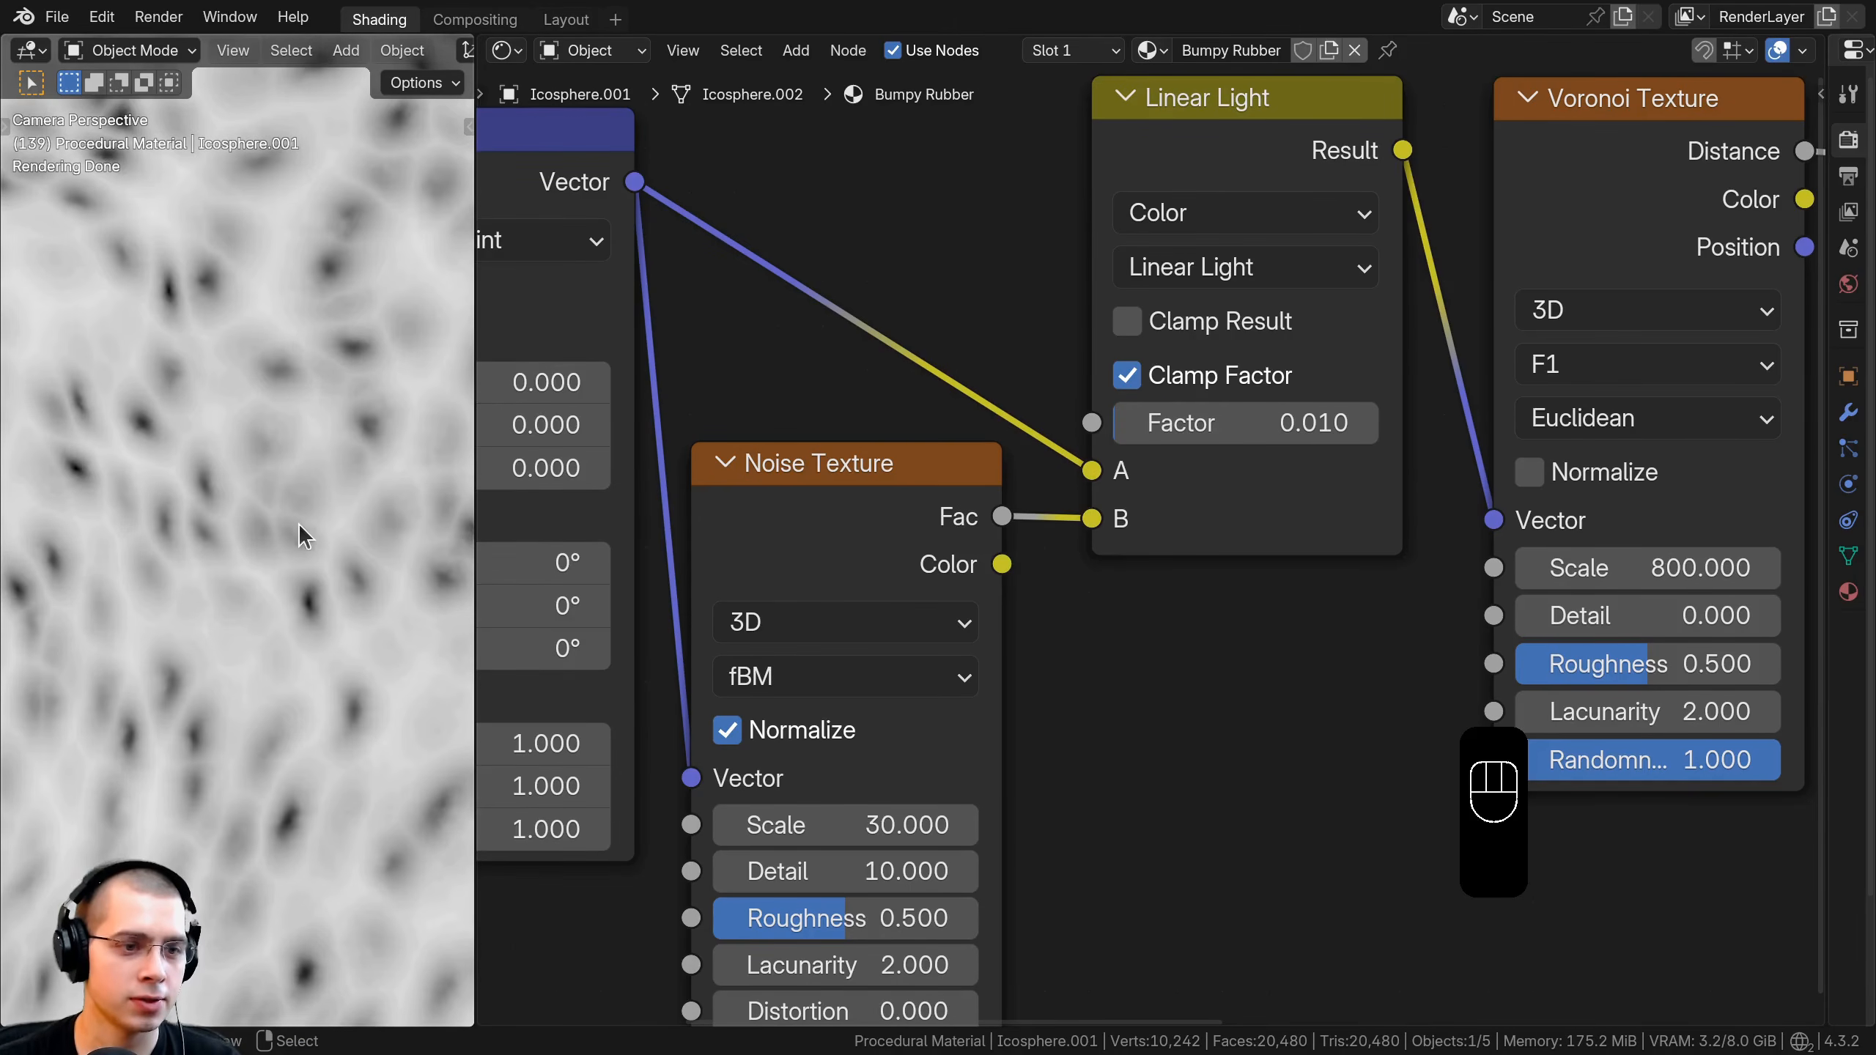
scroll(302, 546, down, 8)
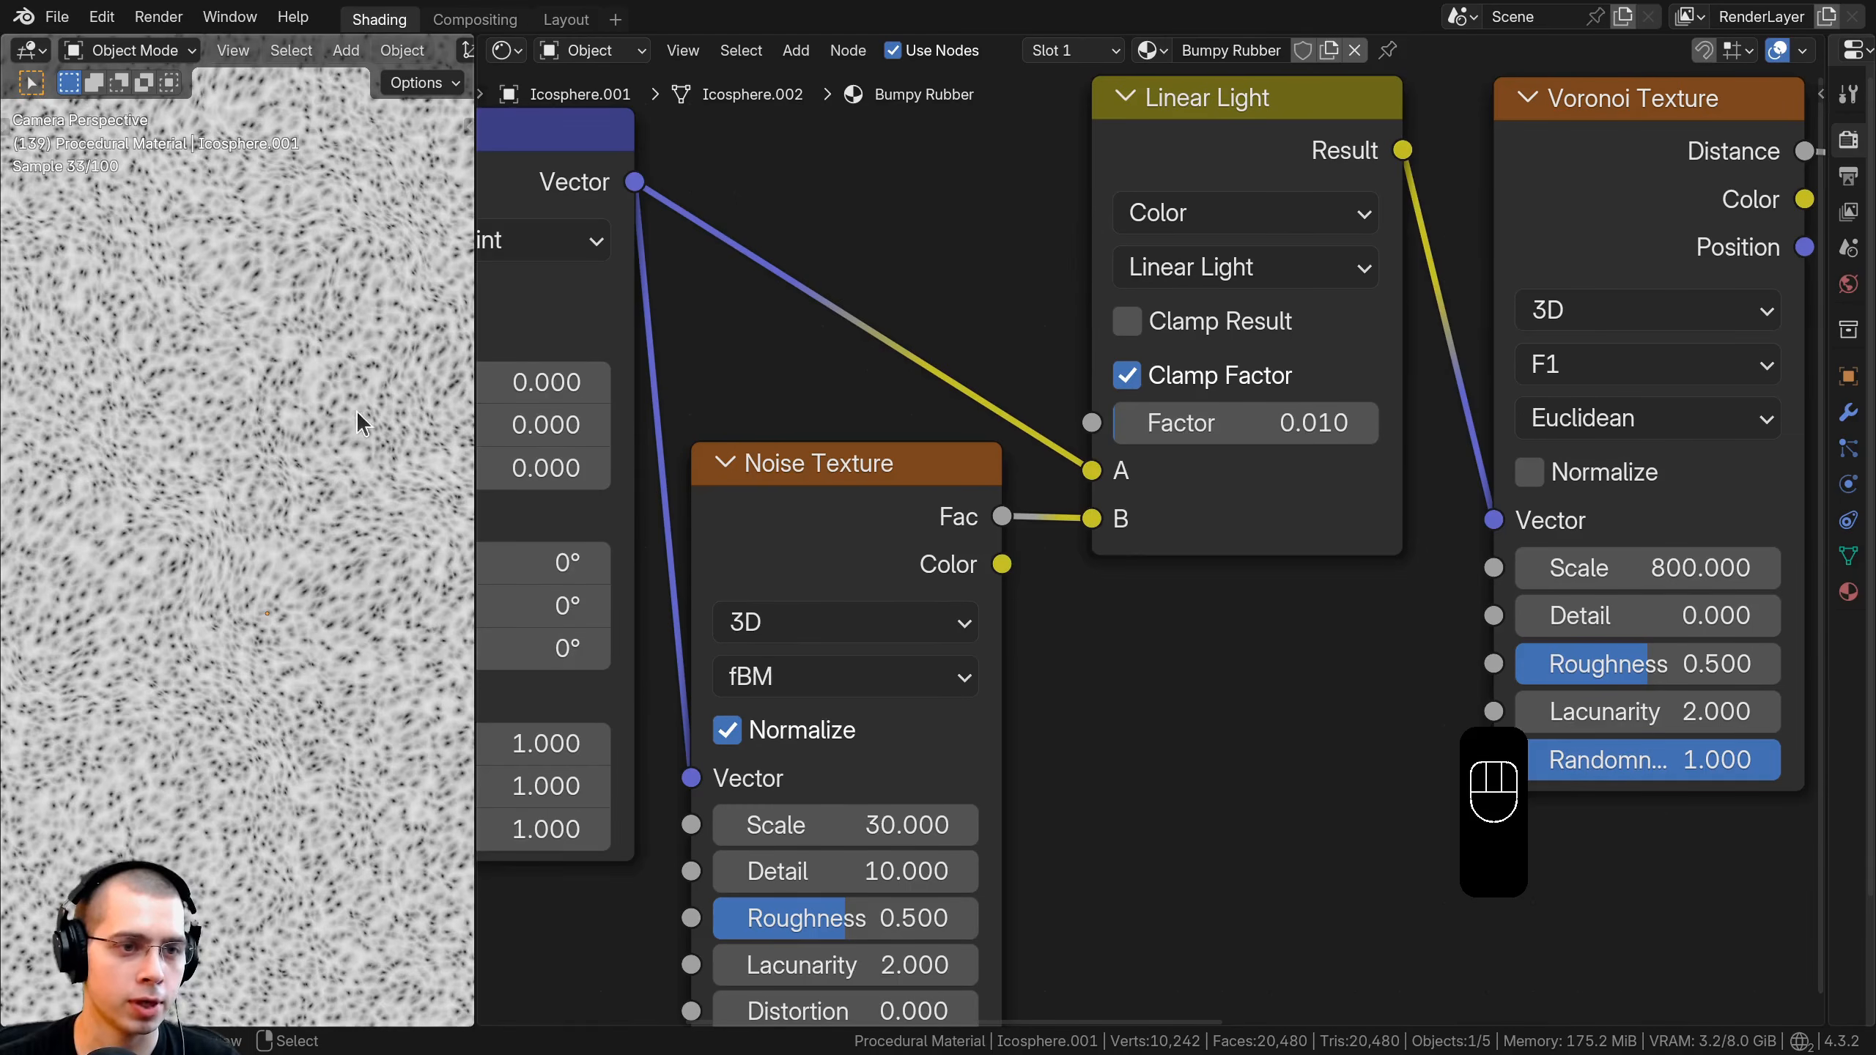
scroll(252, 446, up, 6)
scroll(184, 798, down, 6)
Output the Principled BSDF to the material surface instead of the Voronoi preview and shift the node closer to the Material Output.
scroll(1388, 584, down, 6)
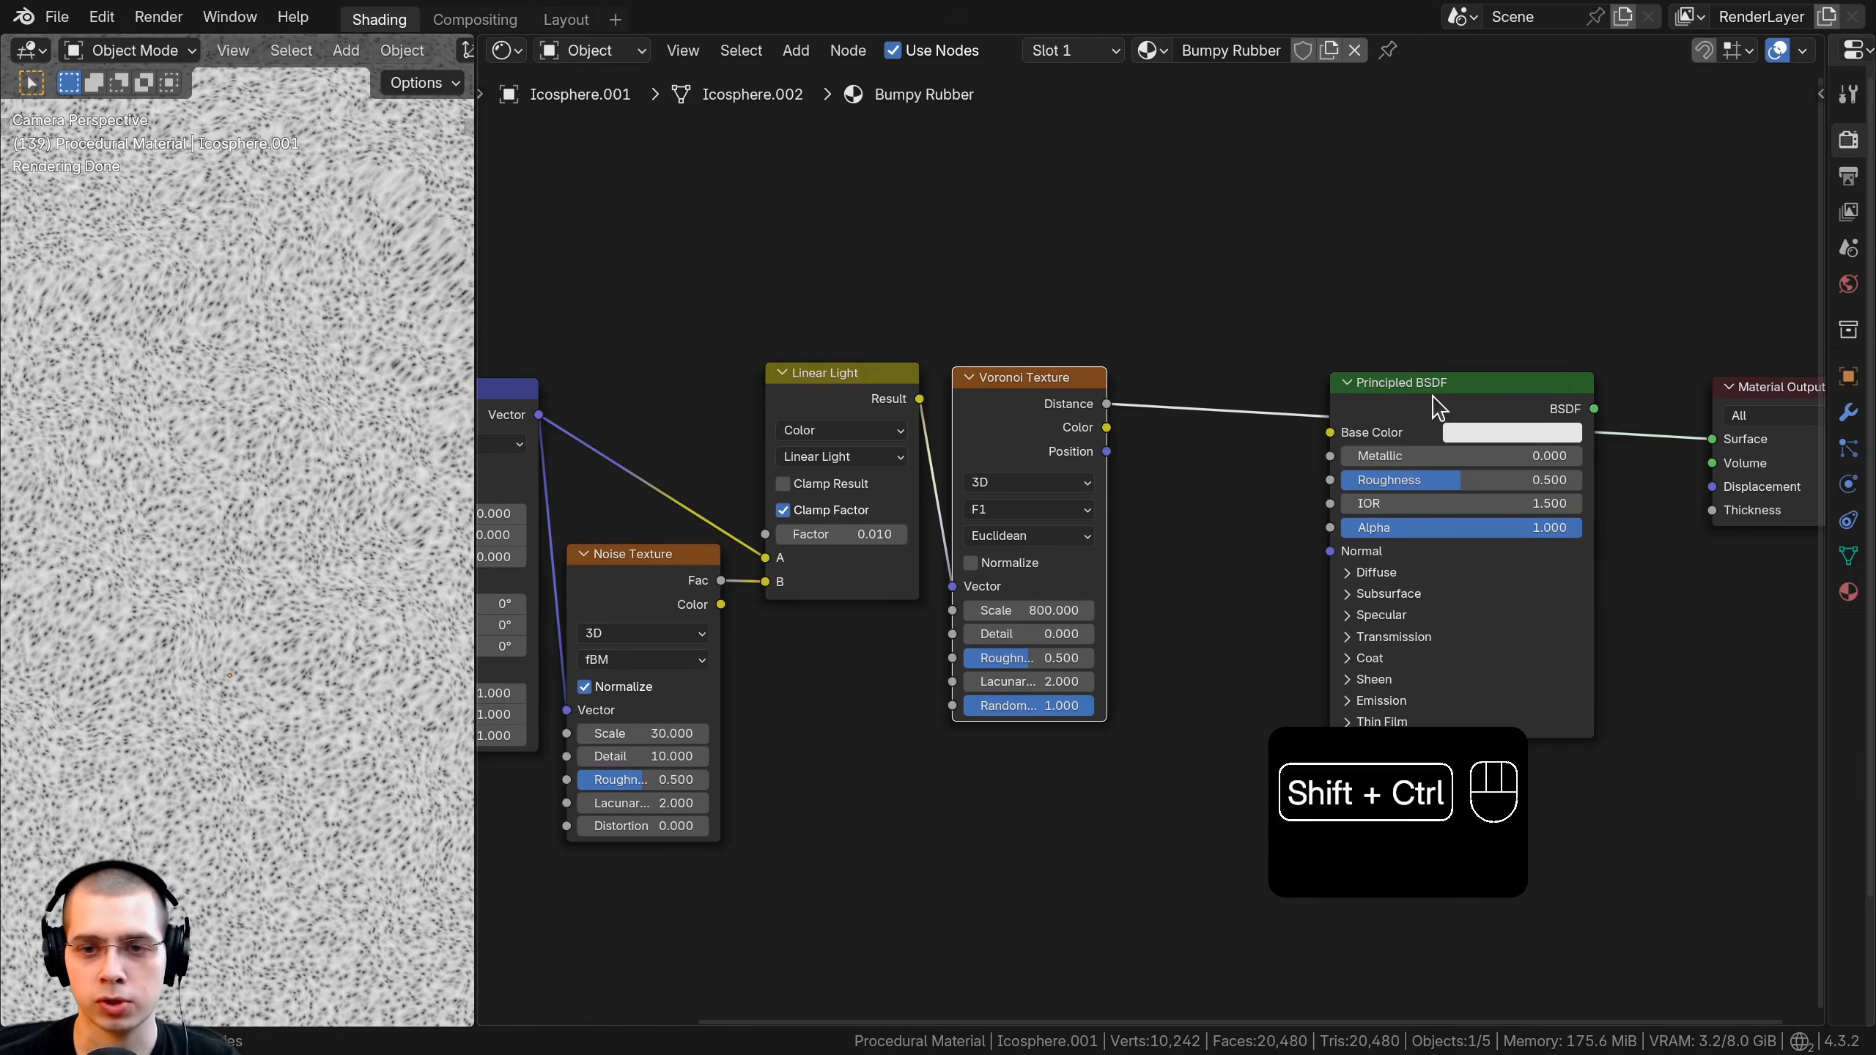
ctrl+shift+click(1436, 407)
drag(1436, 406, 1471, 401)
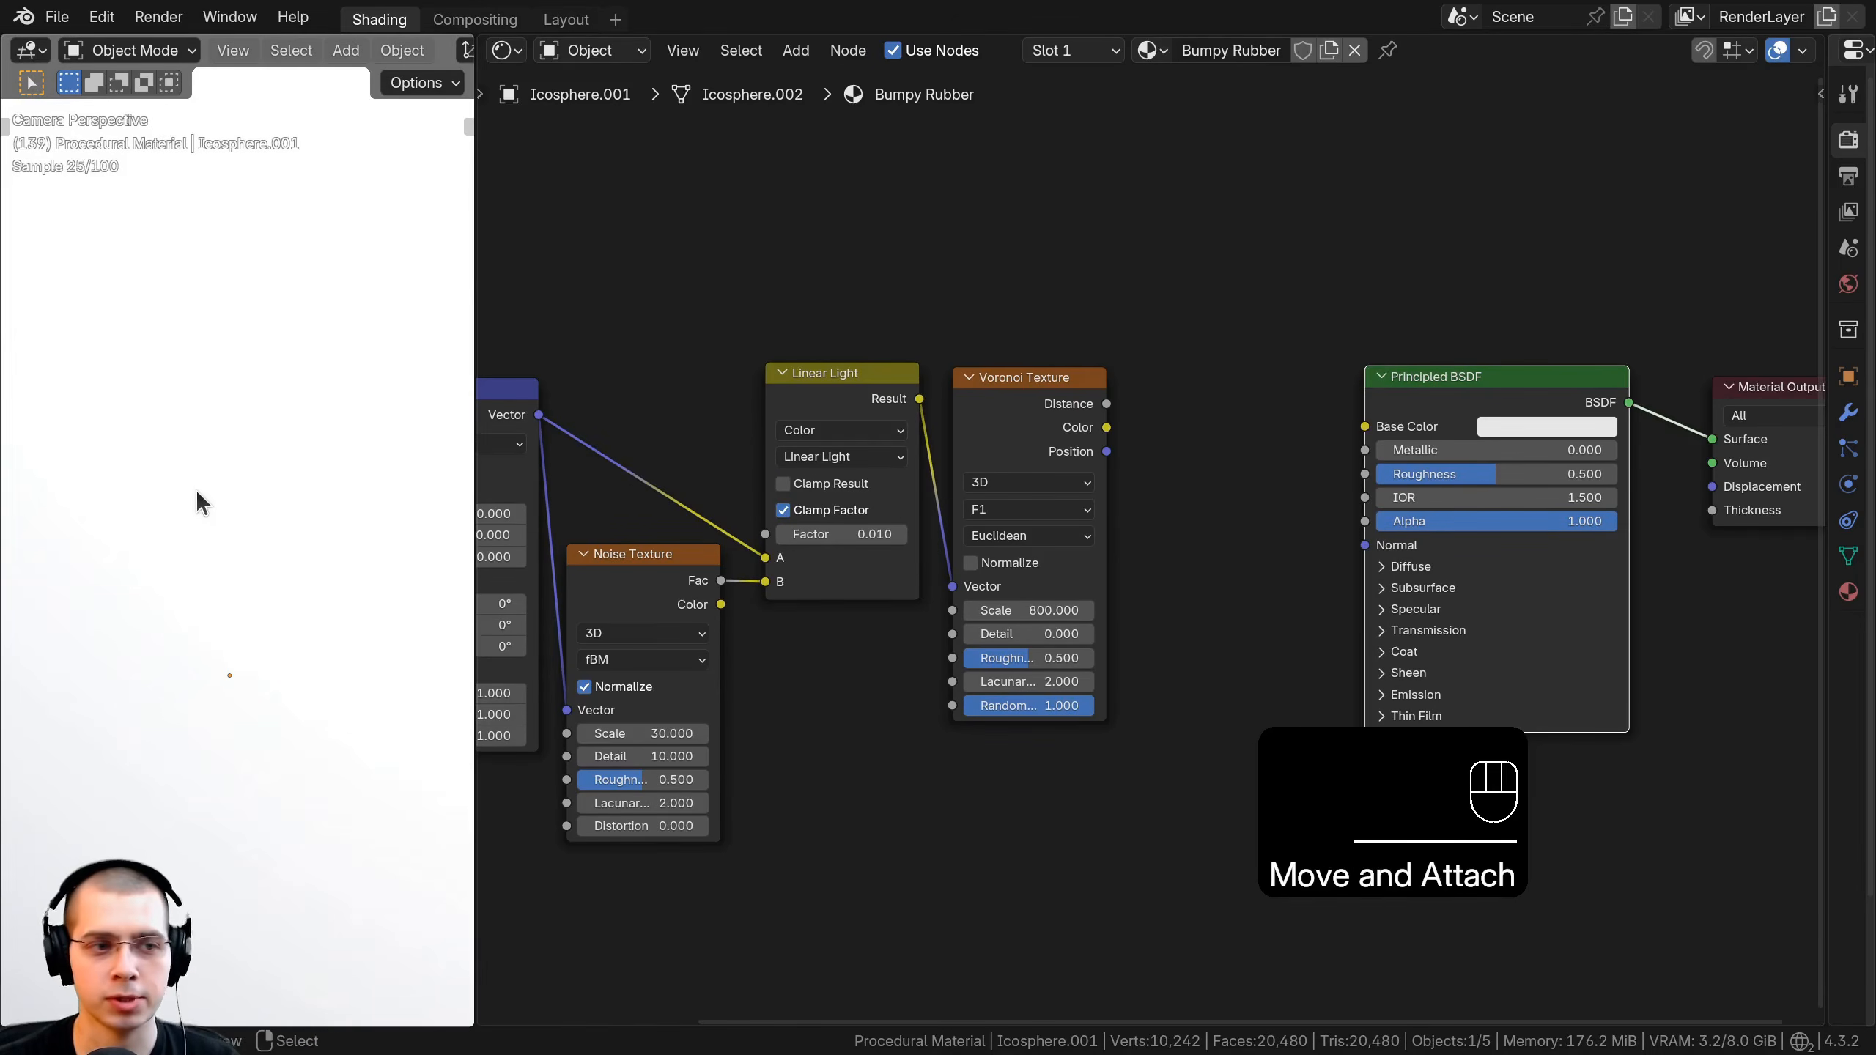
Darken the Principled BSDF's Base Color to near black.
middle_drag(1245, 489, 993, 447)
scroll(1124, 473, up, 6)
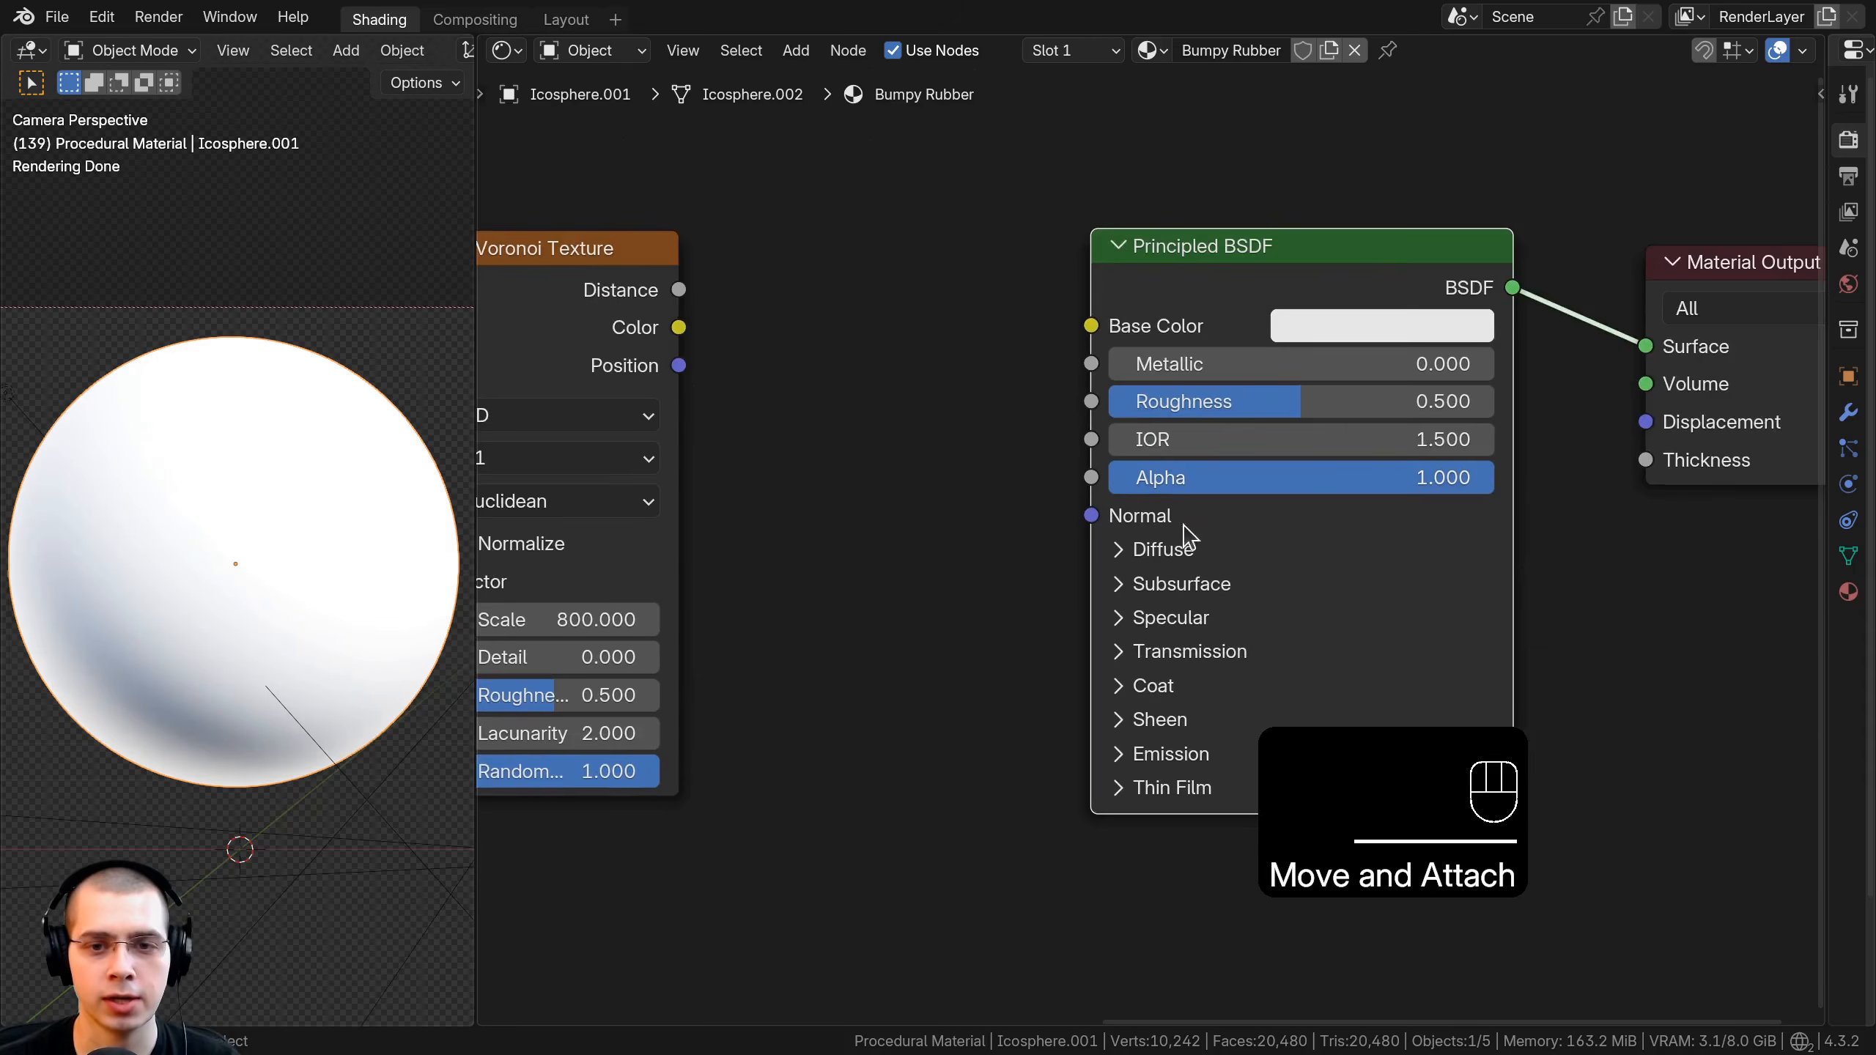
mouse_move(1285, 405)
mouse_down()
mouse_move(1194, 407)
mouse_move(1370, 408)
mouse_move(1255, 414)
mouse_up()
right_click(1250, 403)
click(1361, 319)
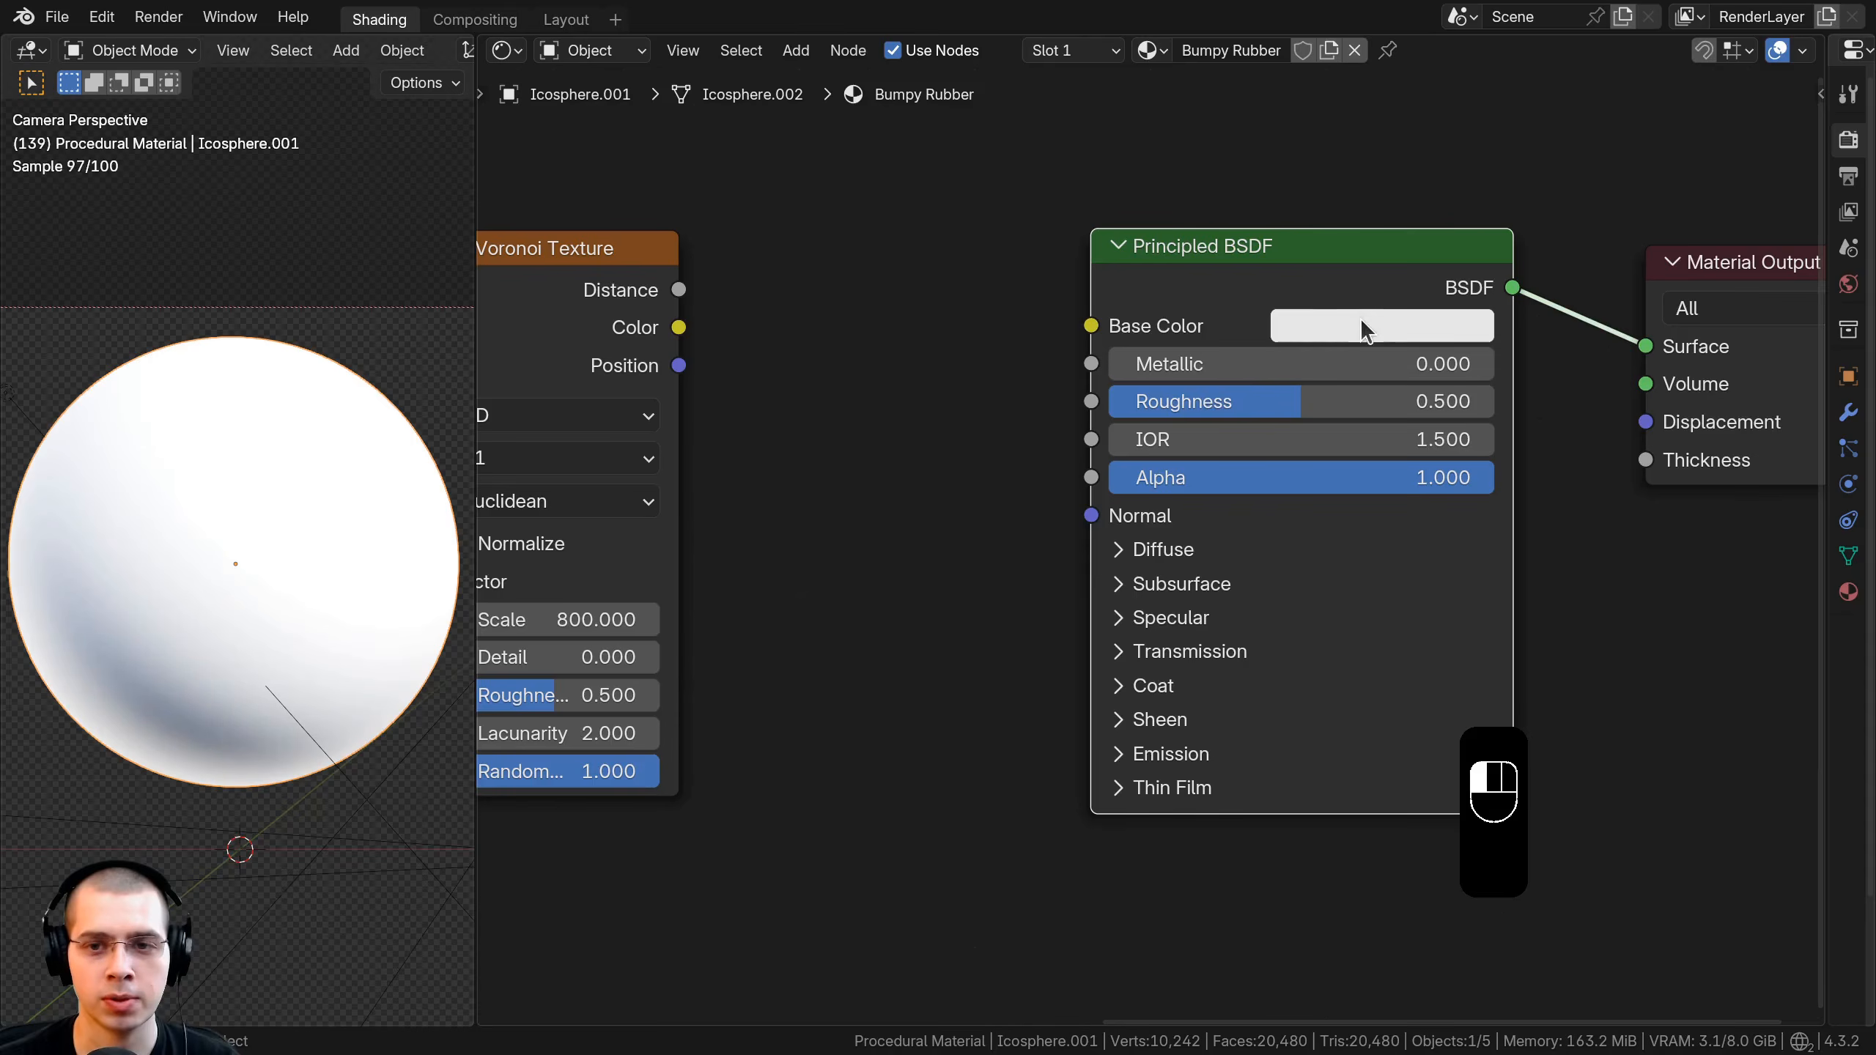
click(1439, 334)
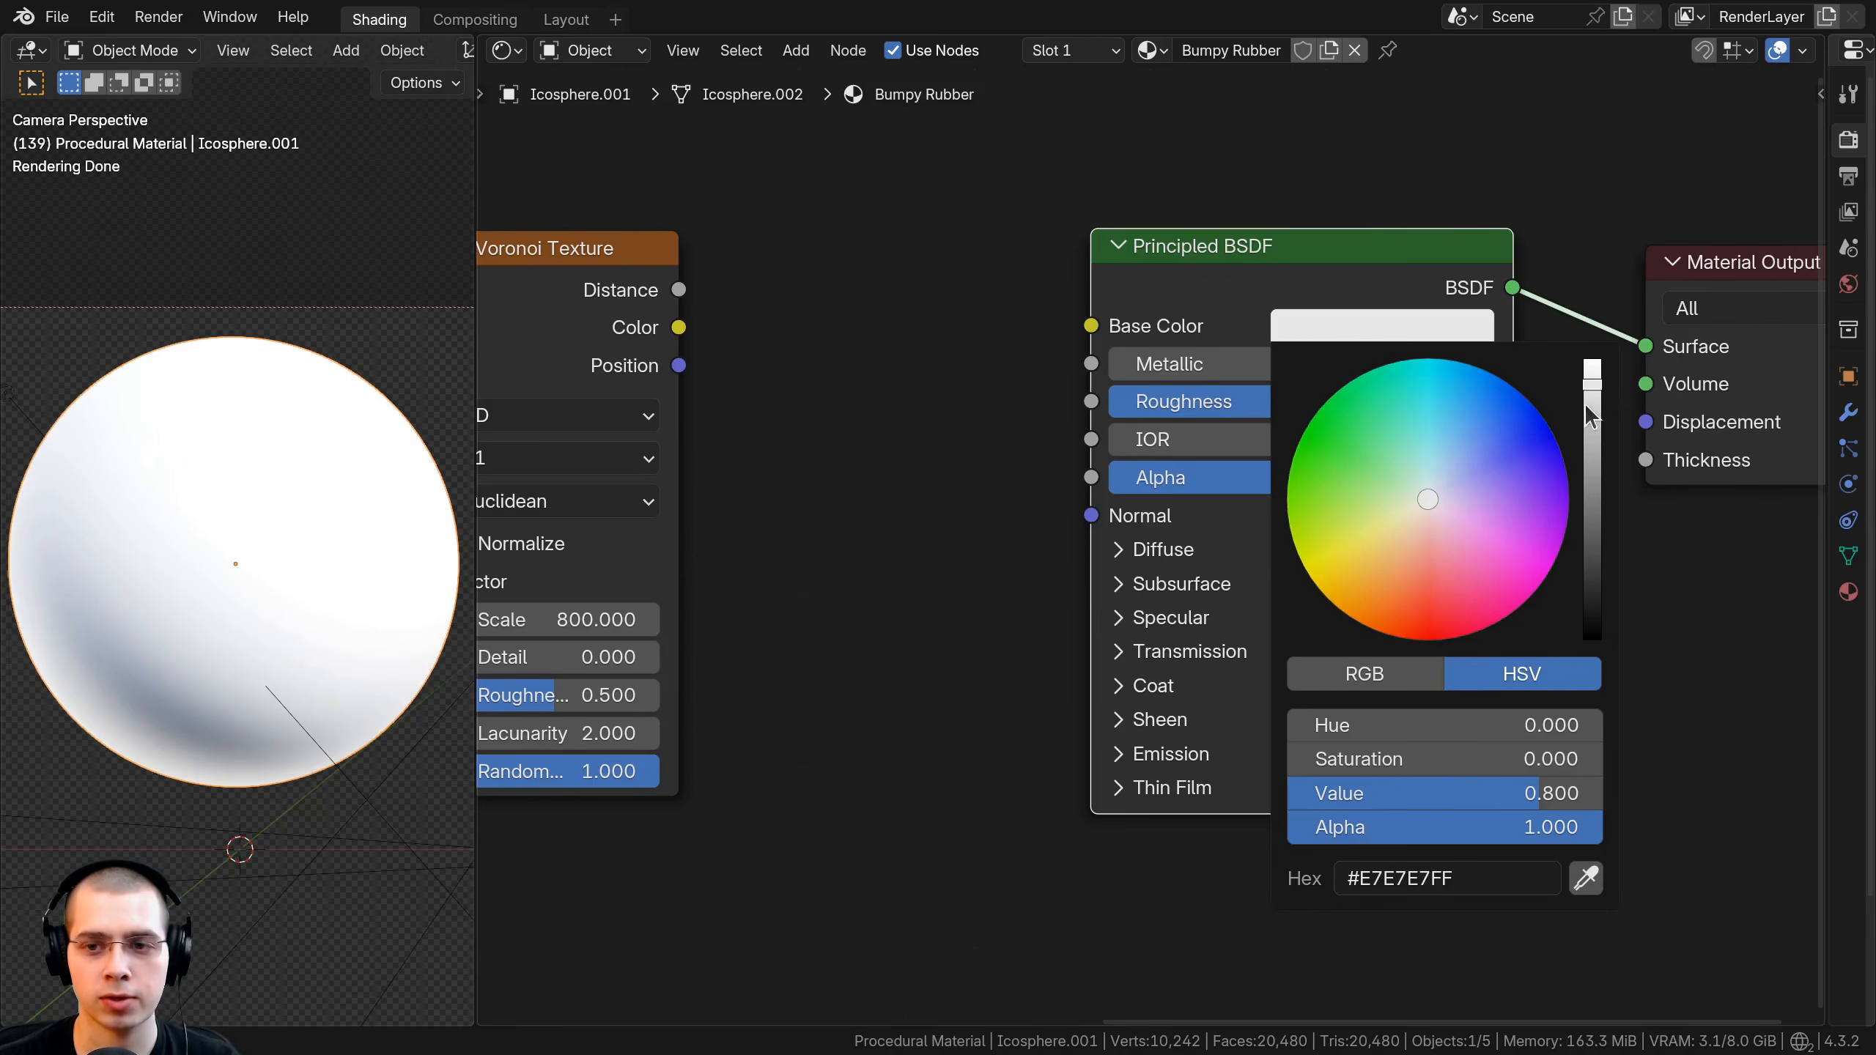
drag(1590, 614, 1592, 637)
middle_drag(1153, 337, 1114, 208)
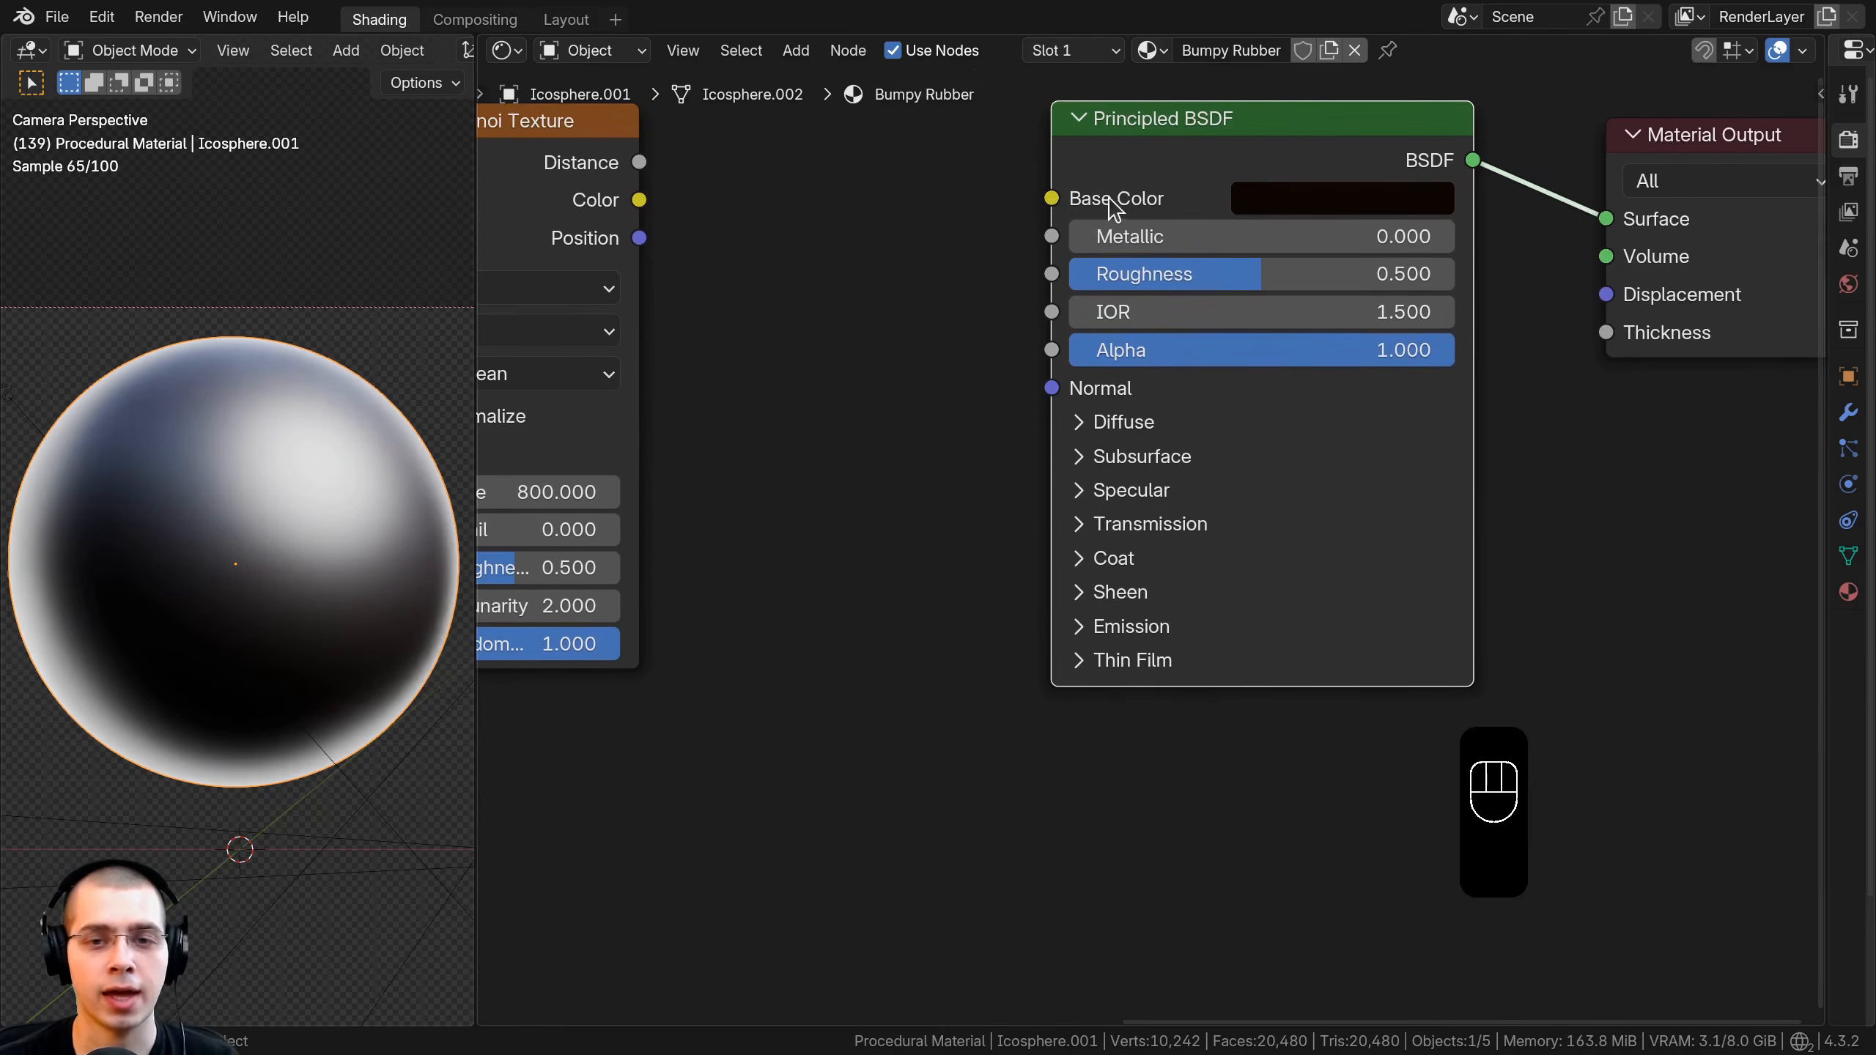
click(1284, 208)
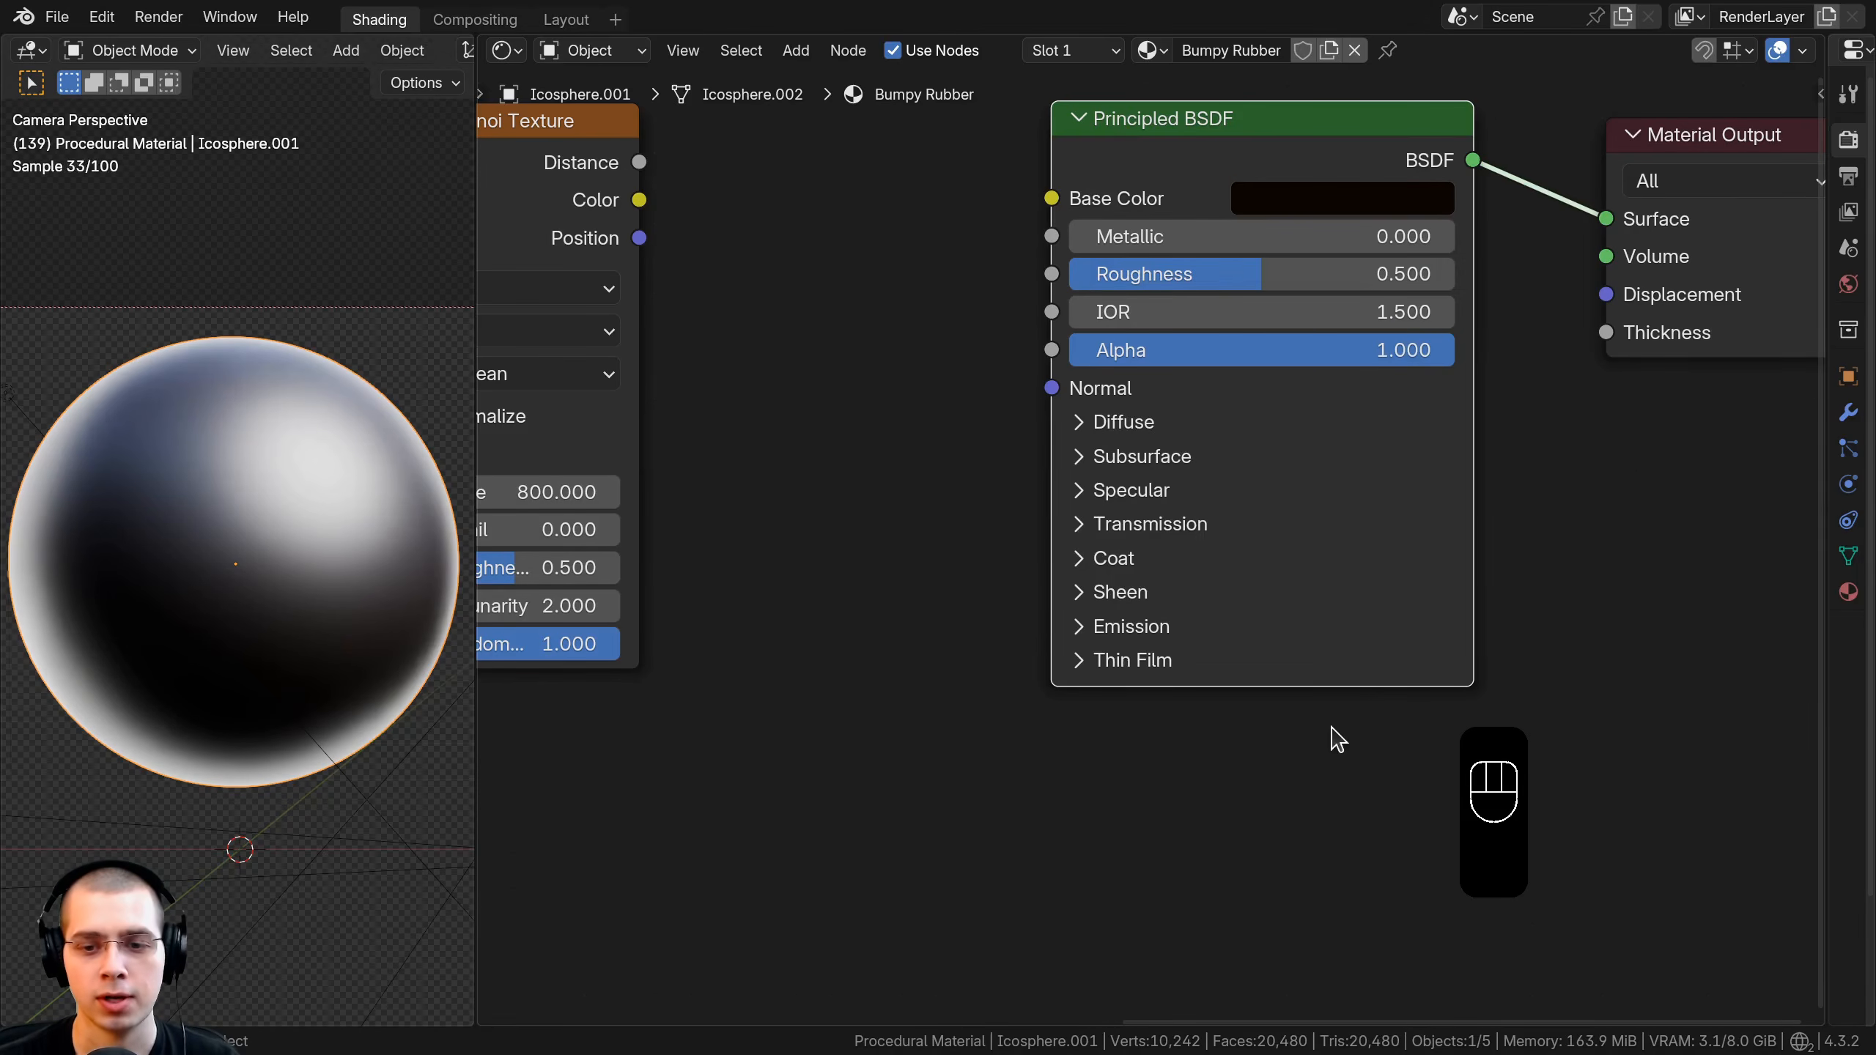
click(1311, 218)
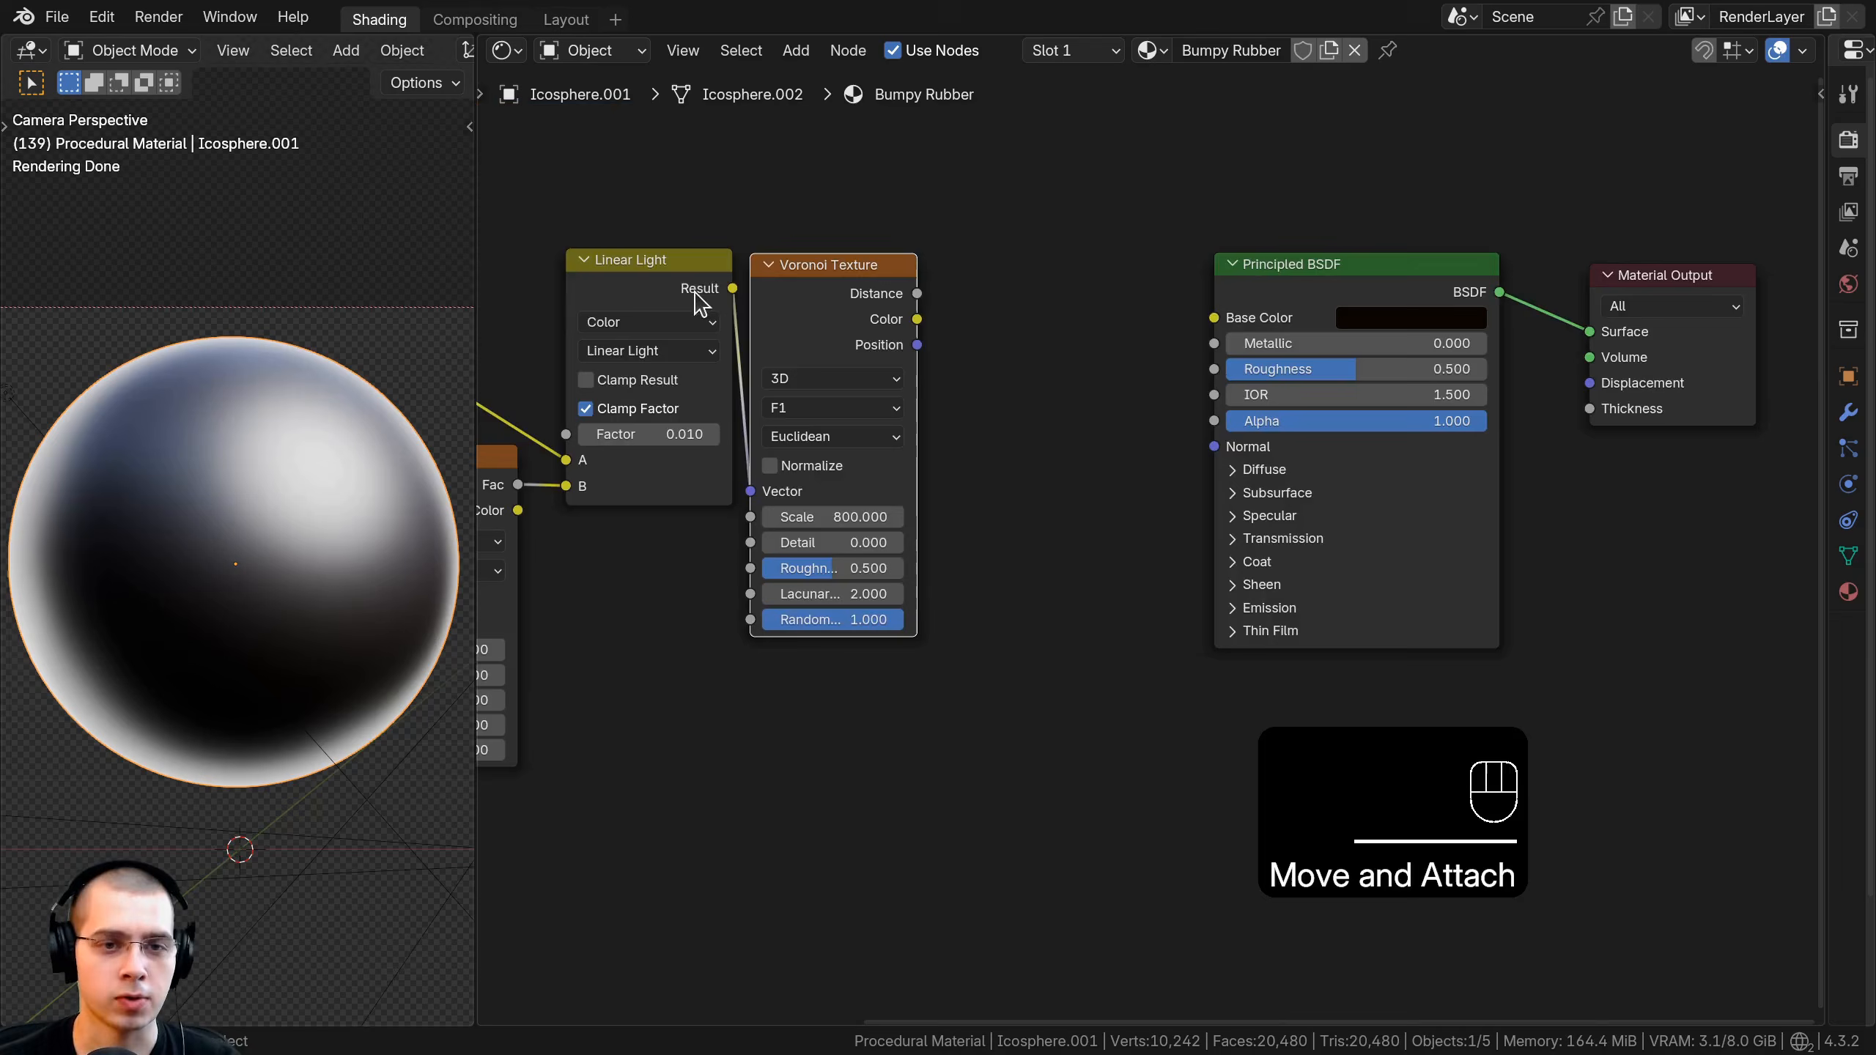
Feed the Voronoi Texture's Distance output into the Height input of a new Bump node connected to the Principled BSDF's Normal input.
drag(858, 270, 866, 271)
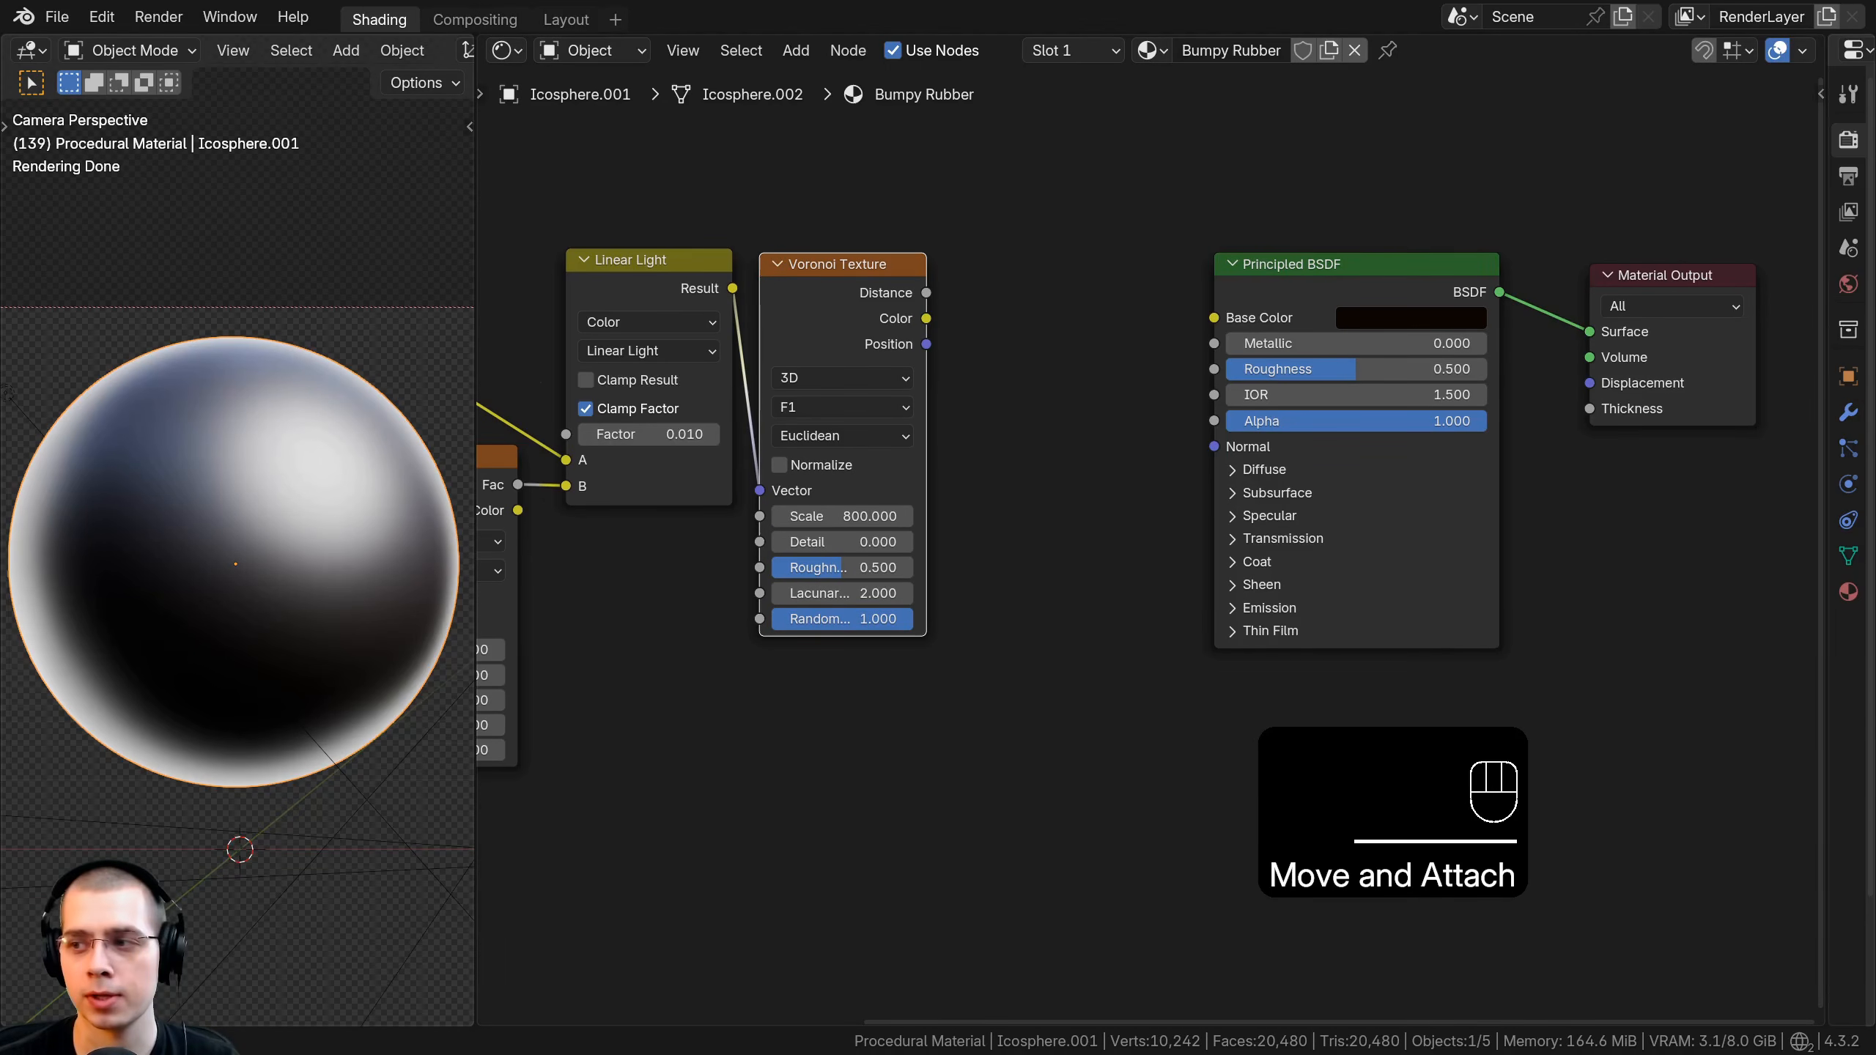
mouse_move(928, 295)
mouse_down()
mouse_move(1182, 492)
mouse_move(1214, 446)
mouse_up()
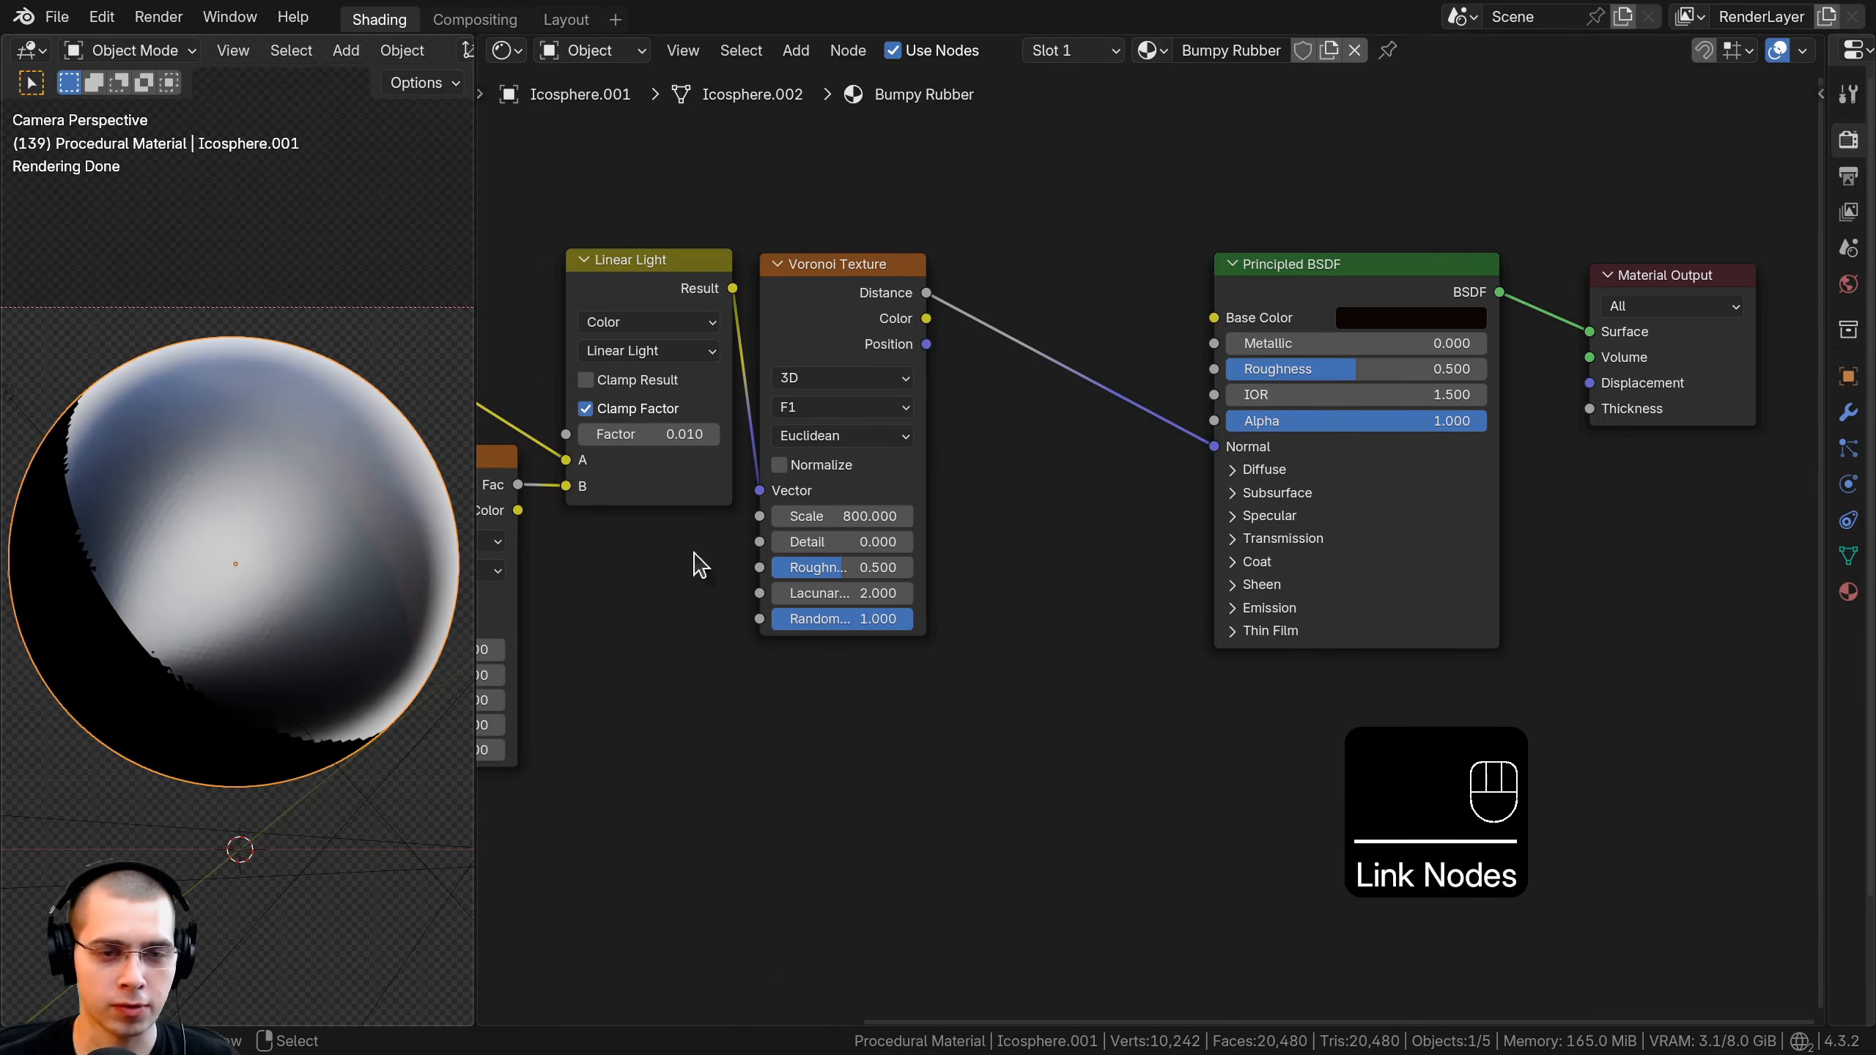
scroll(1182, 565, up, 2)
key(shift+a)
click(943, 216)
text(b)
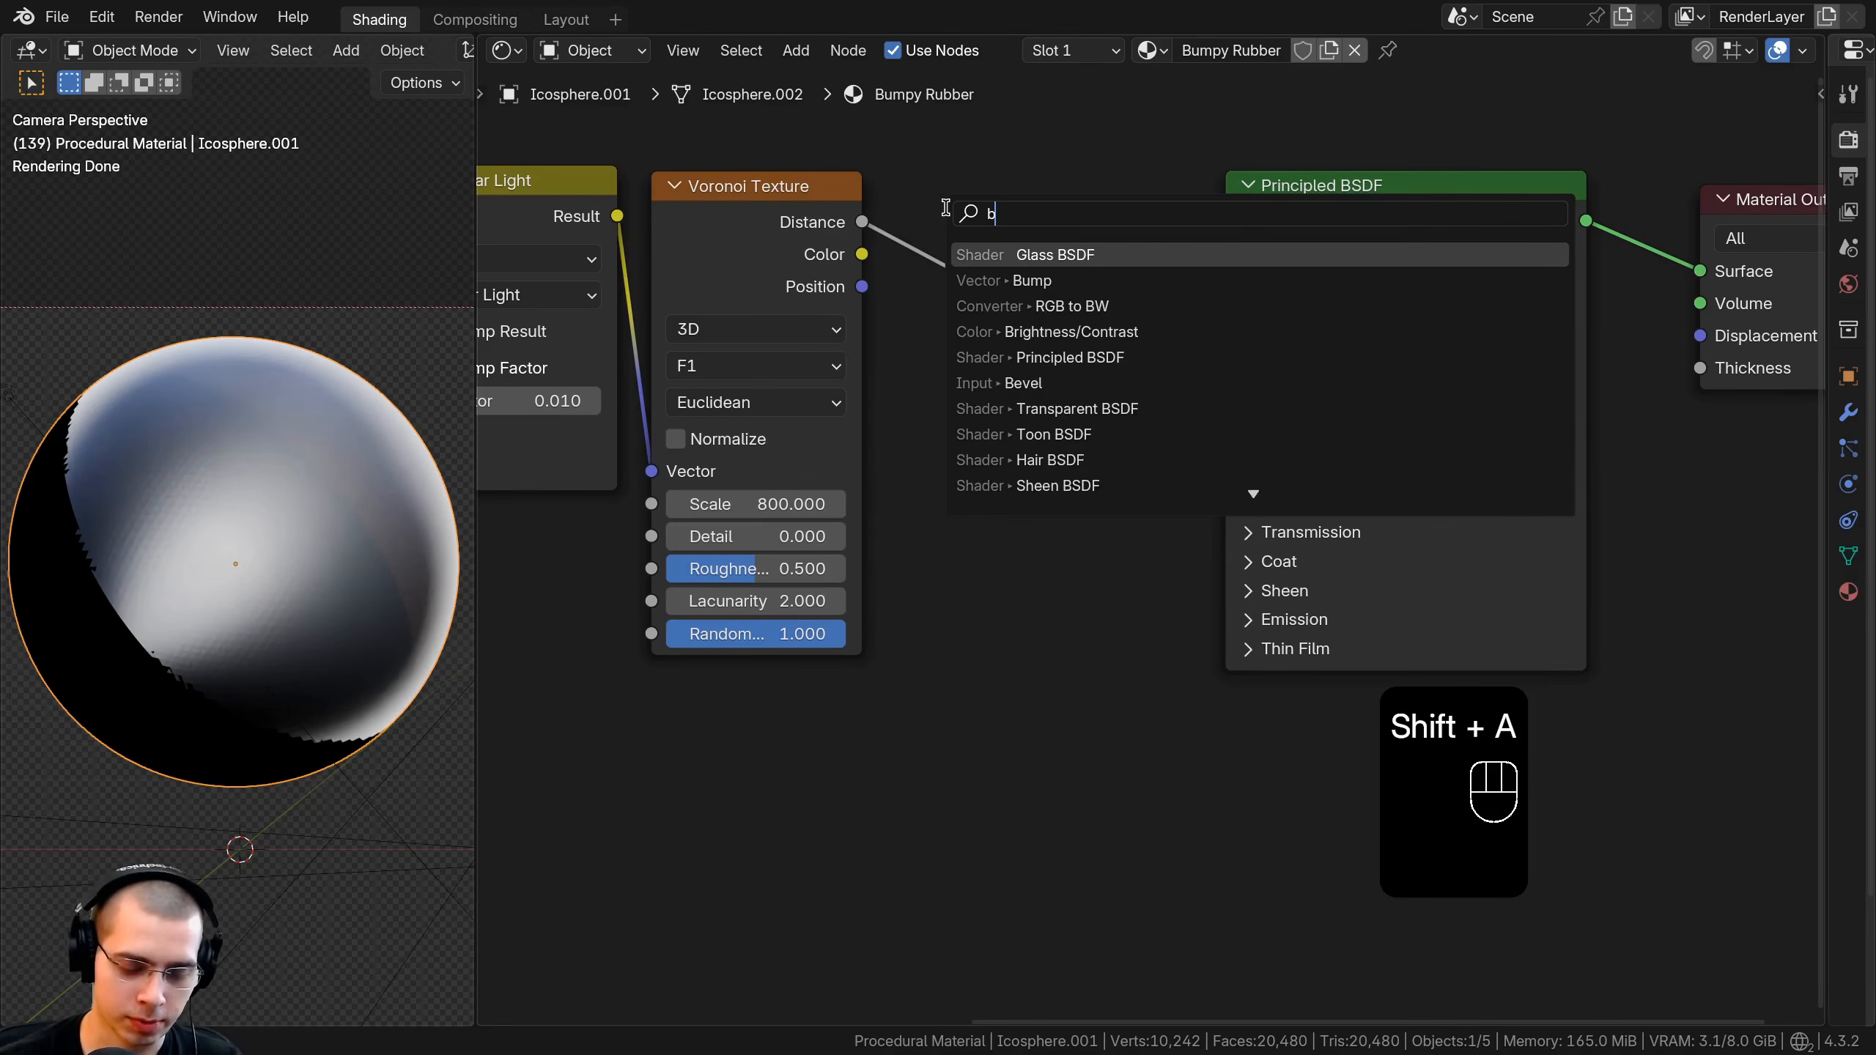
text(um)
click(982, 255)
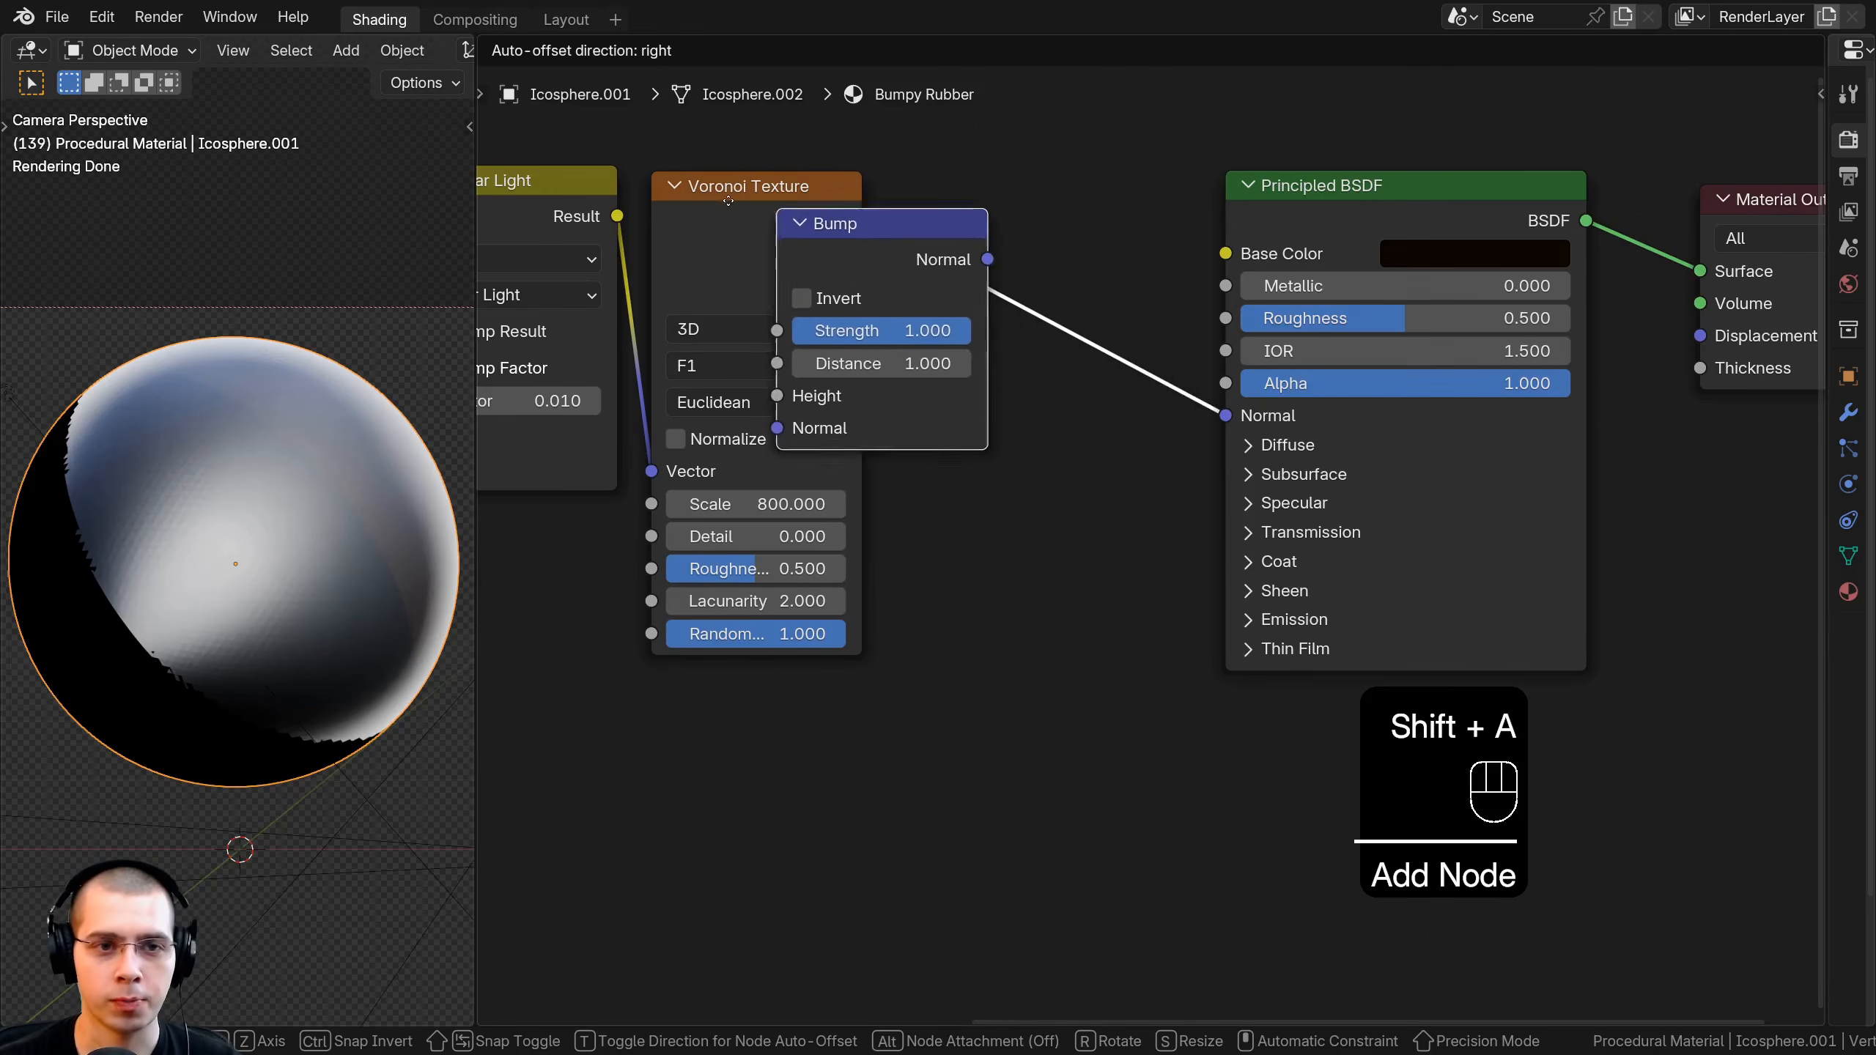
click(907, 307)
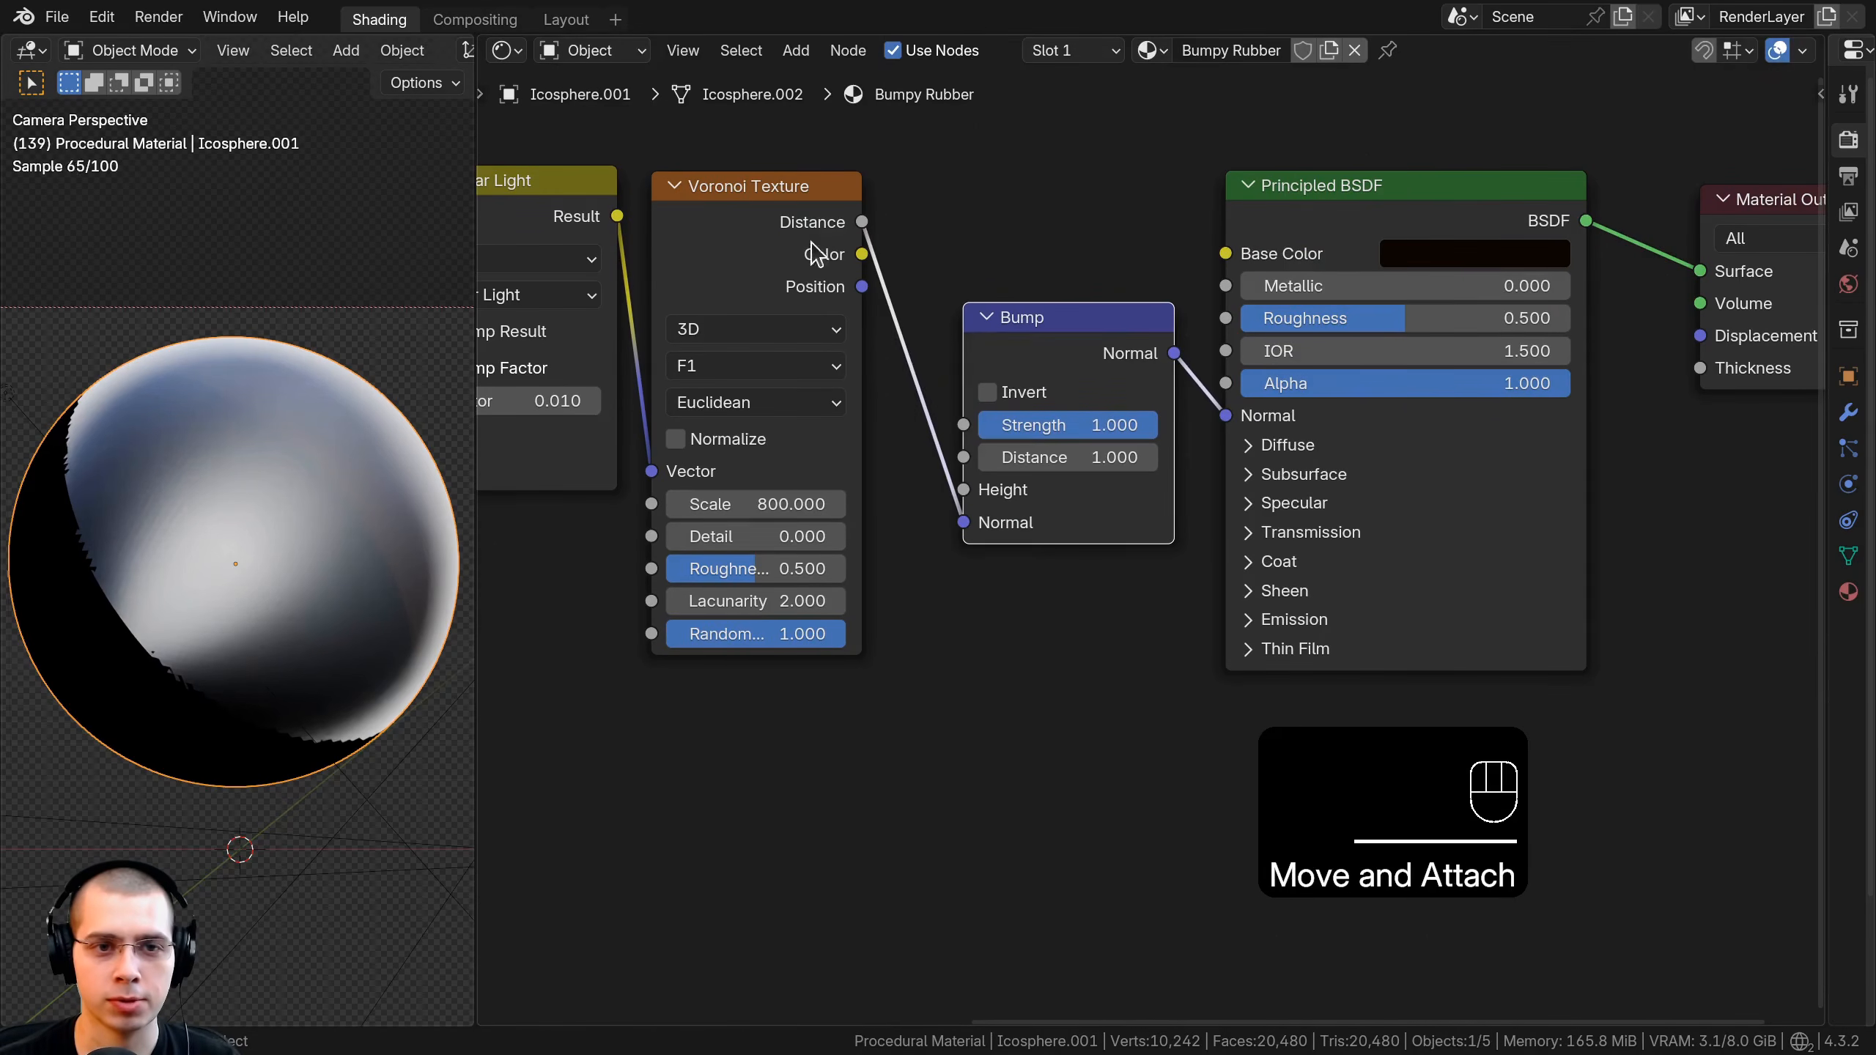
drag(963, 521, 963, 490)
drag(1081, 356, 1099, 377)
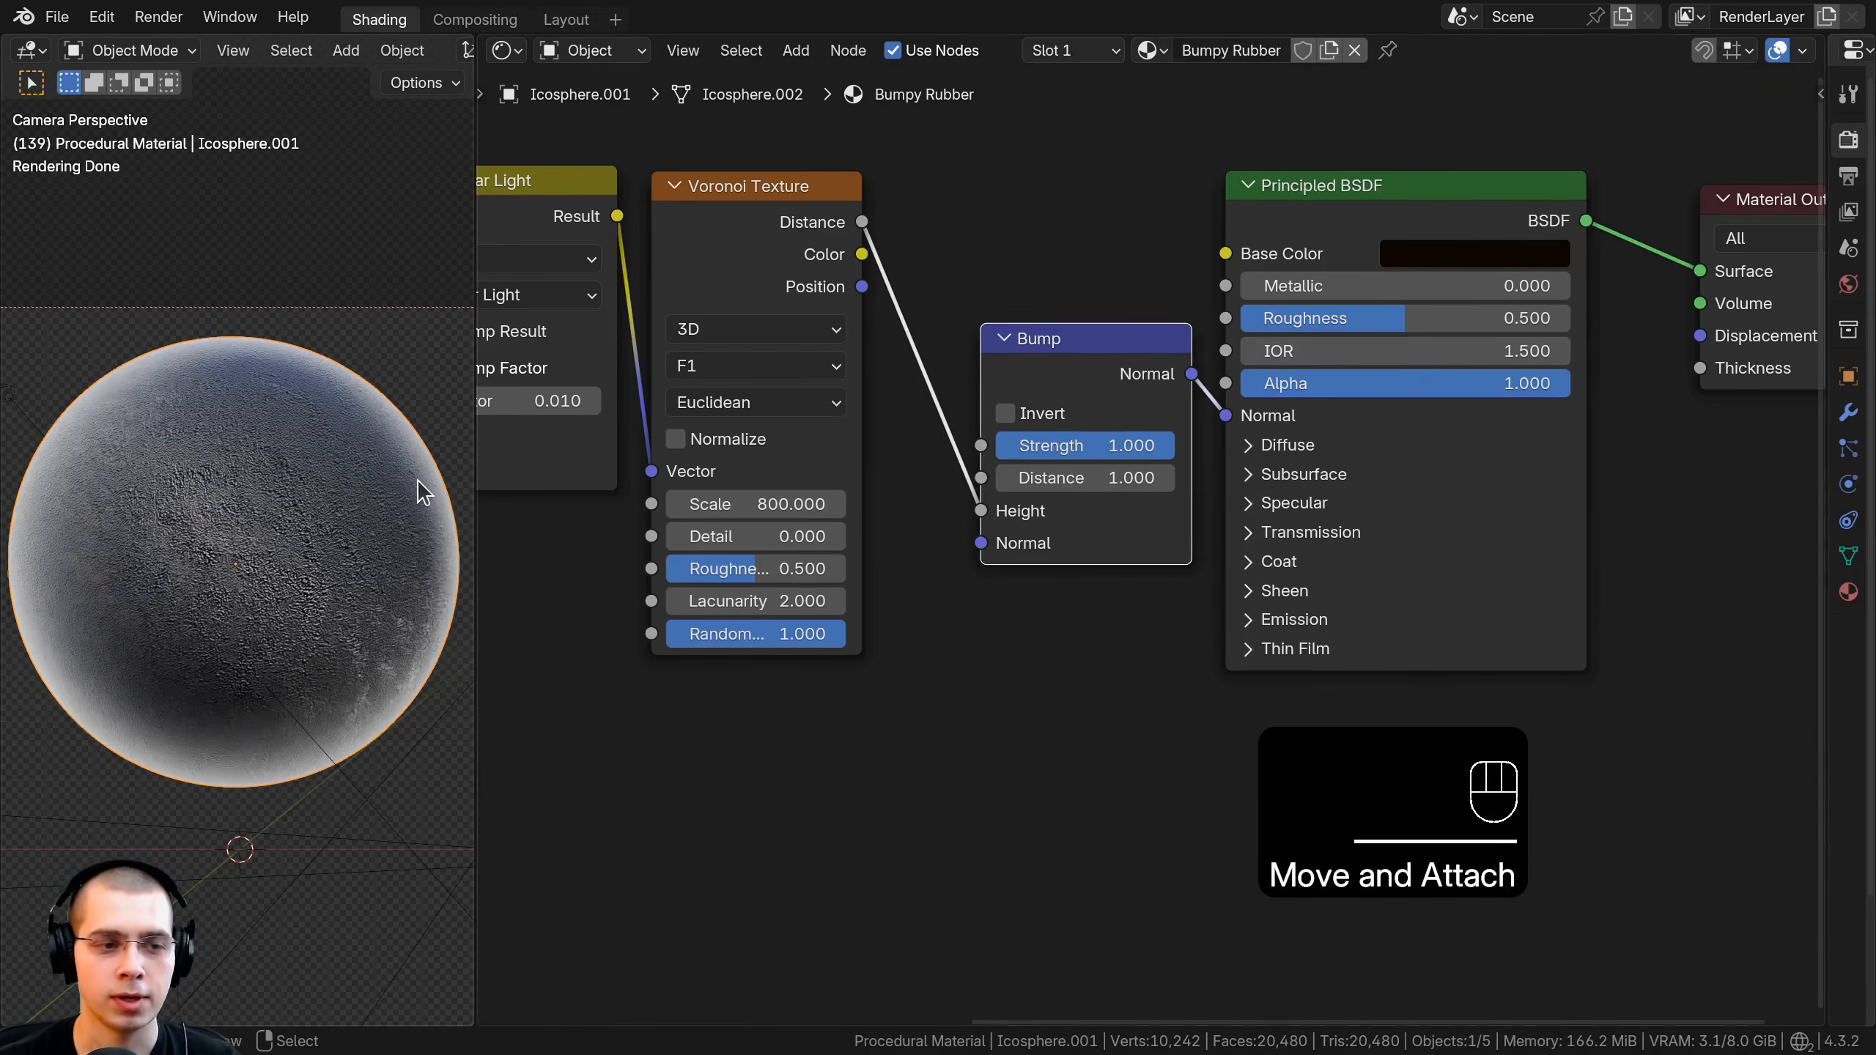
Insert a Color Ramp node between the Voronoi Texture's Distance output and the Bump node's Height input.
scroll(262, 521, up, 6)
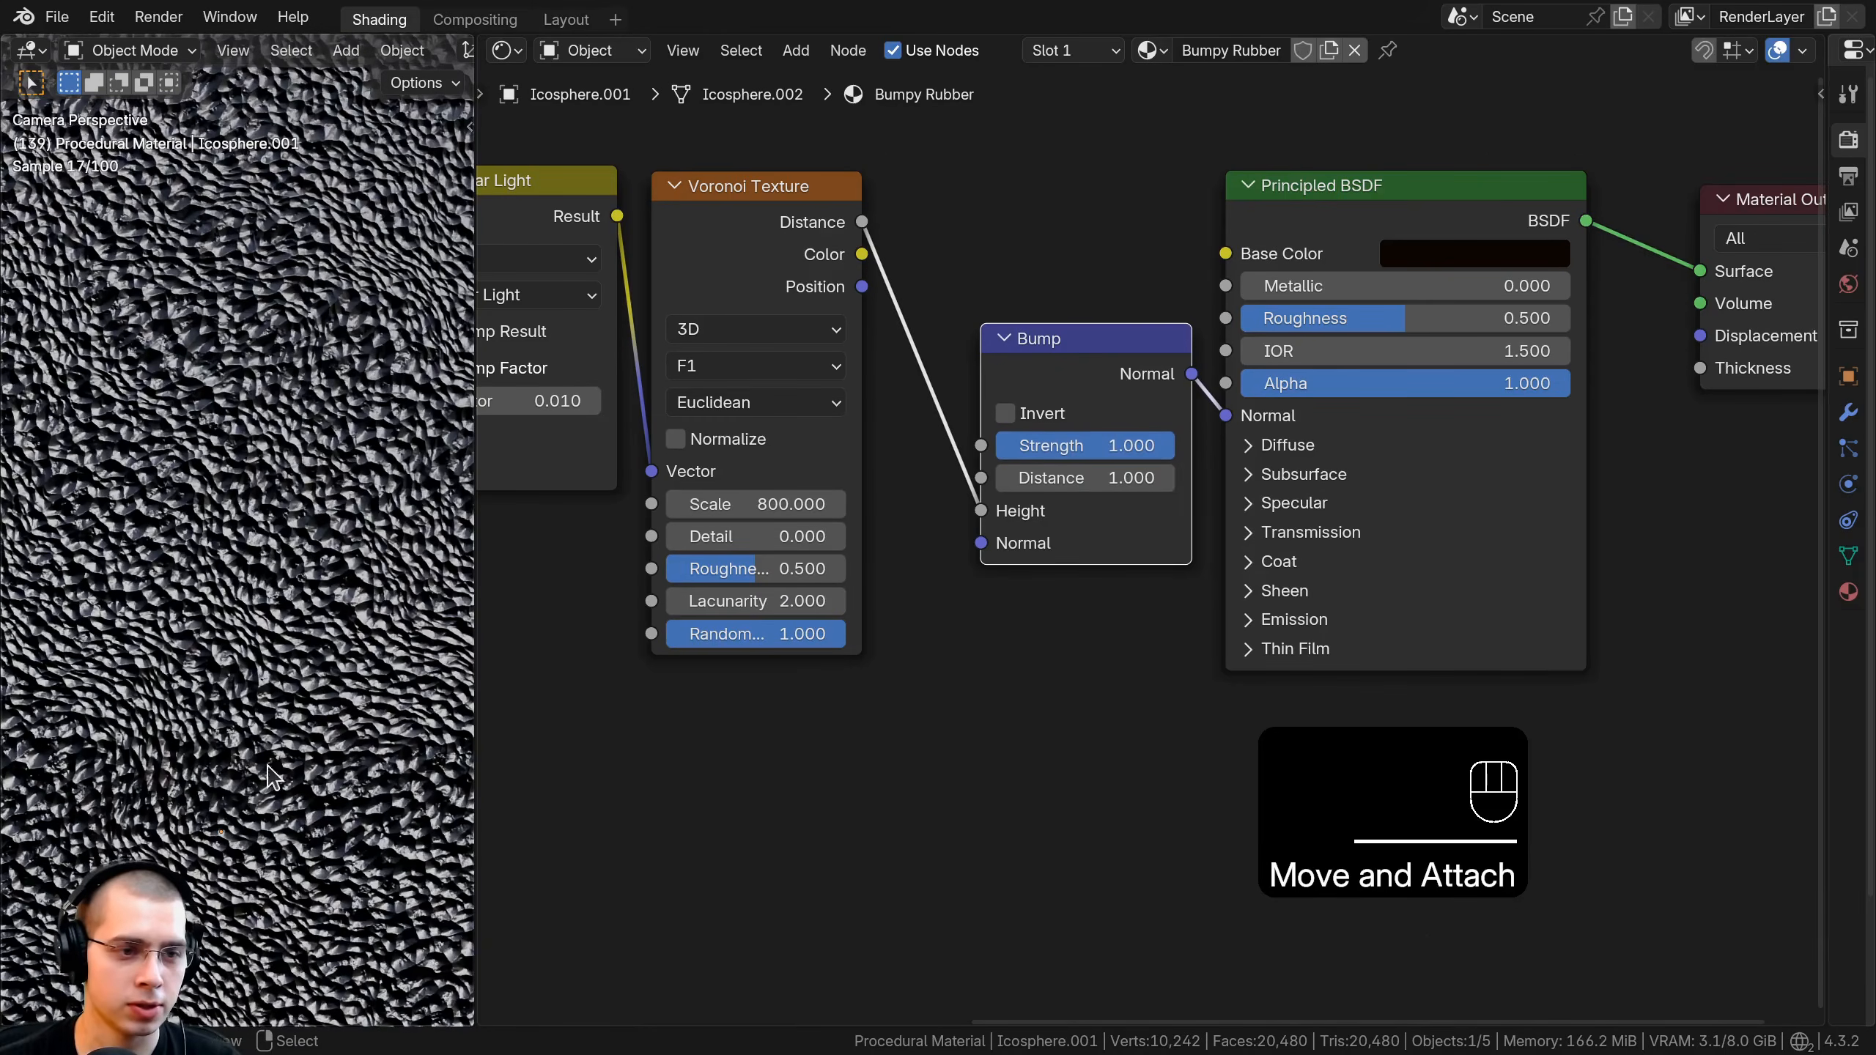
scroll(783, 472, down, 5)
click(1092, 373)
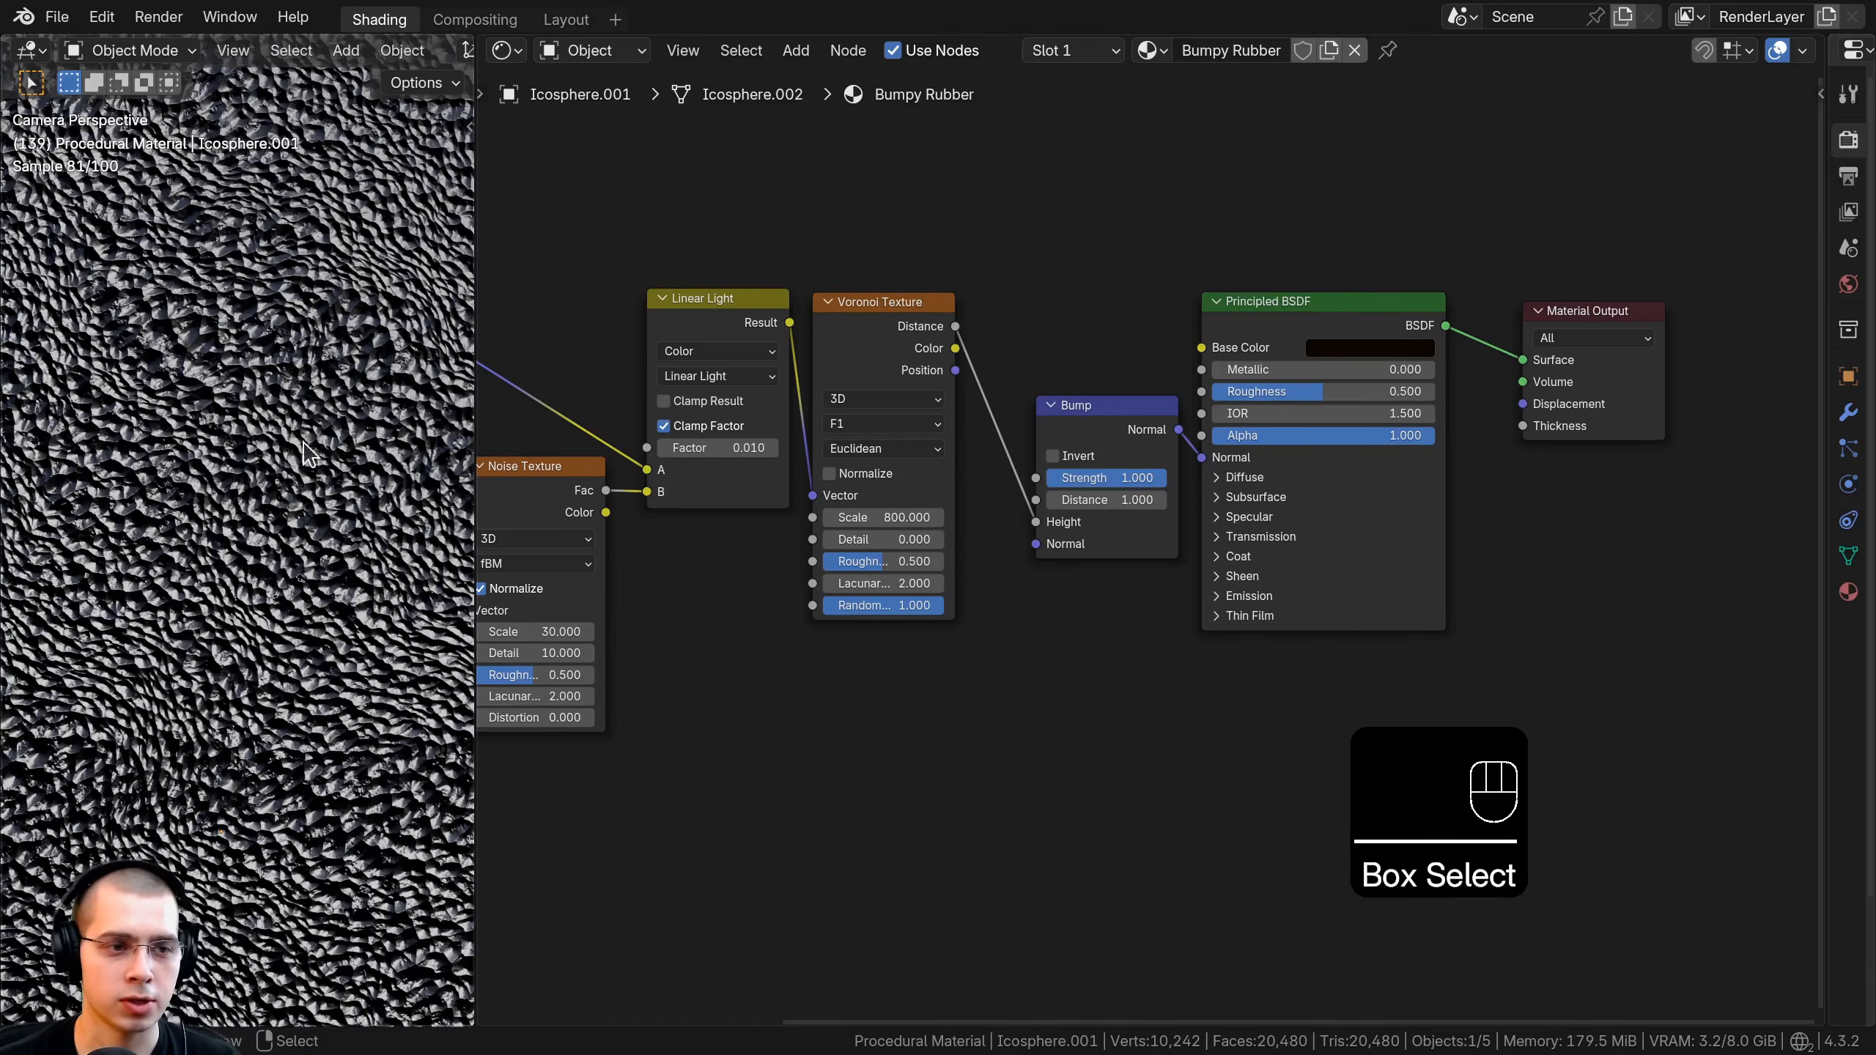
scroll(252, 467, up, 3)
scroll(1130, 364, down, 2)
middle_drag(1129, 364, 1130, 419)
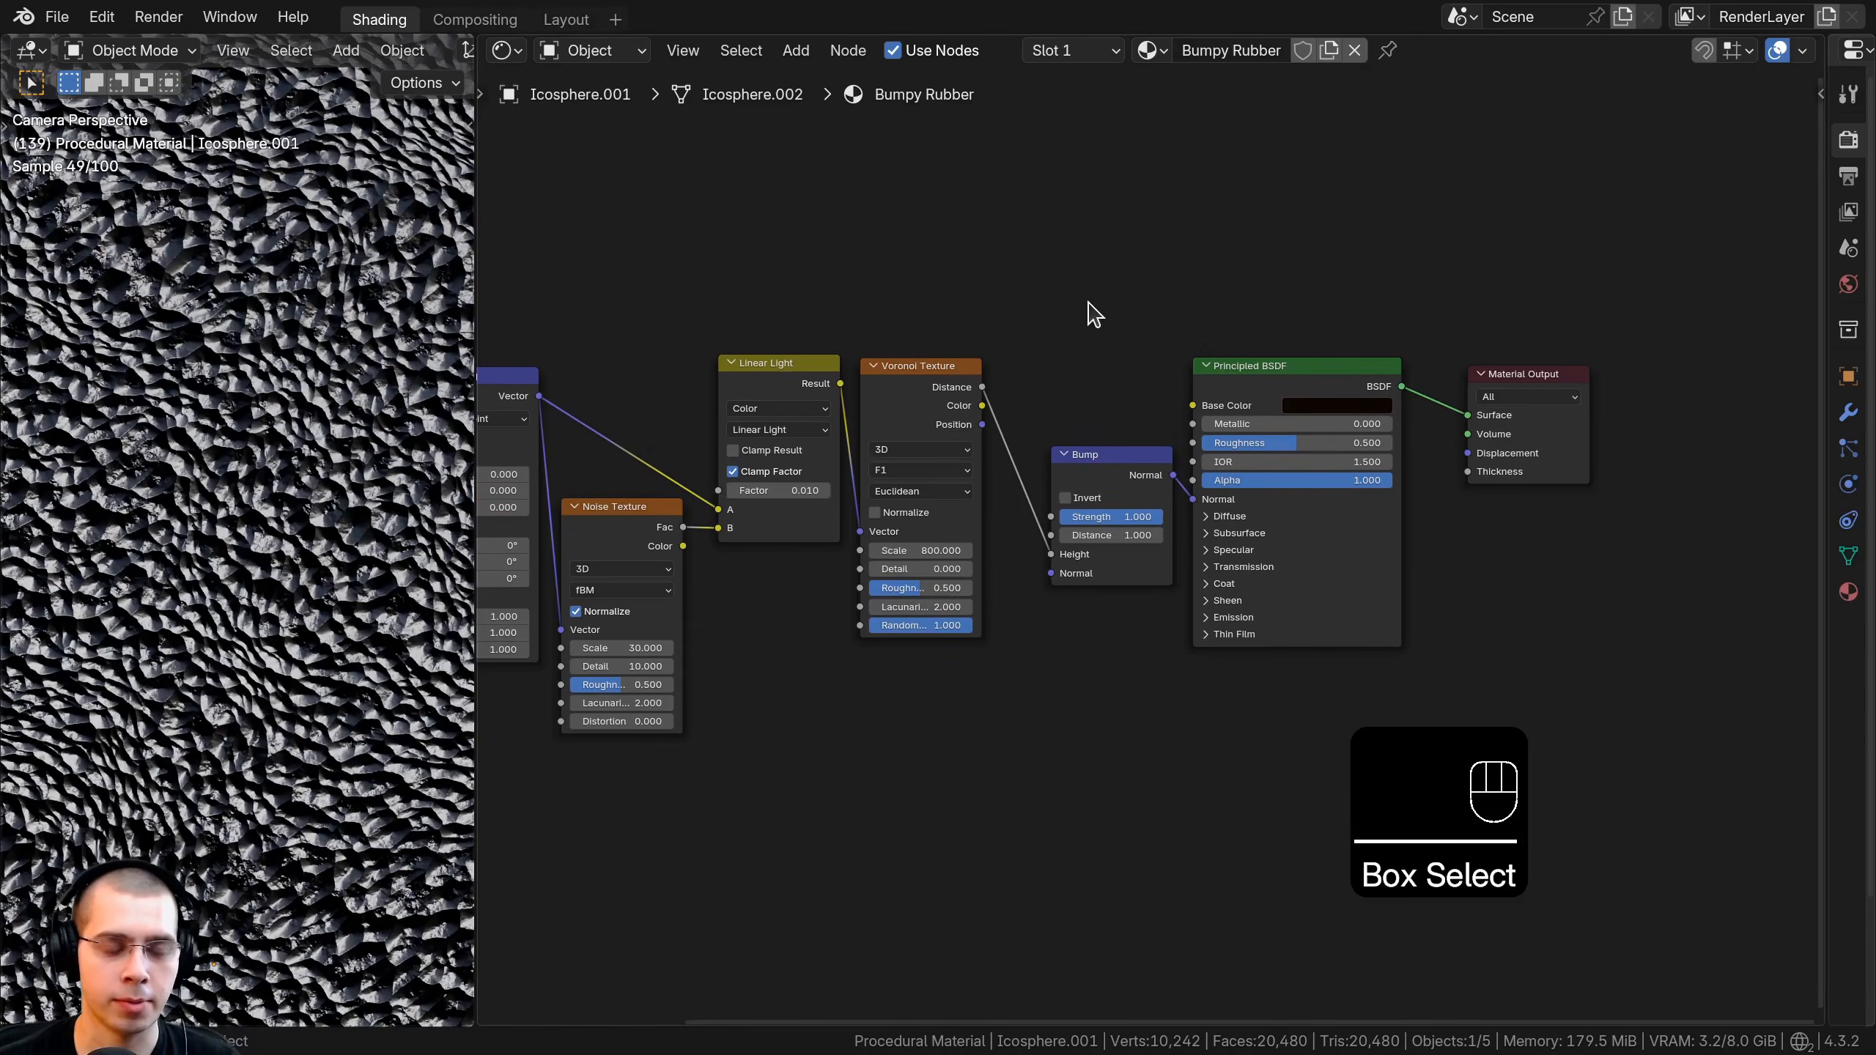
key(shift+a)
click(1090, 304)
text(vol)
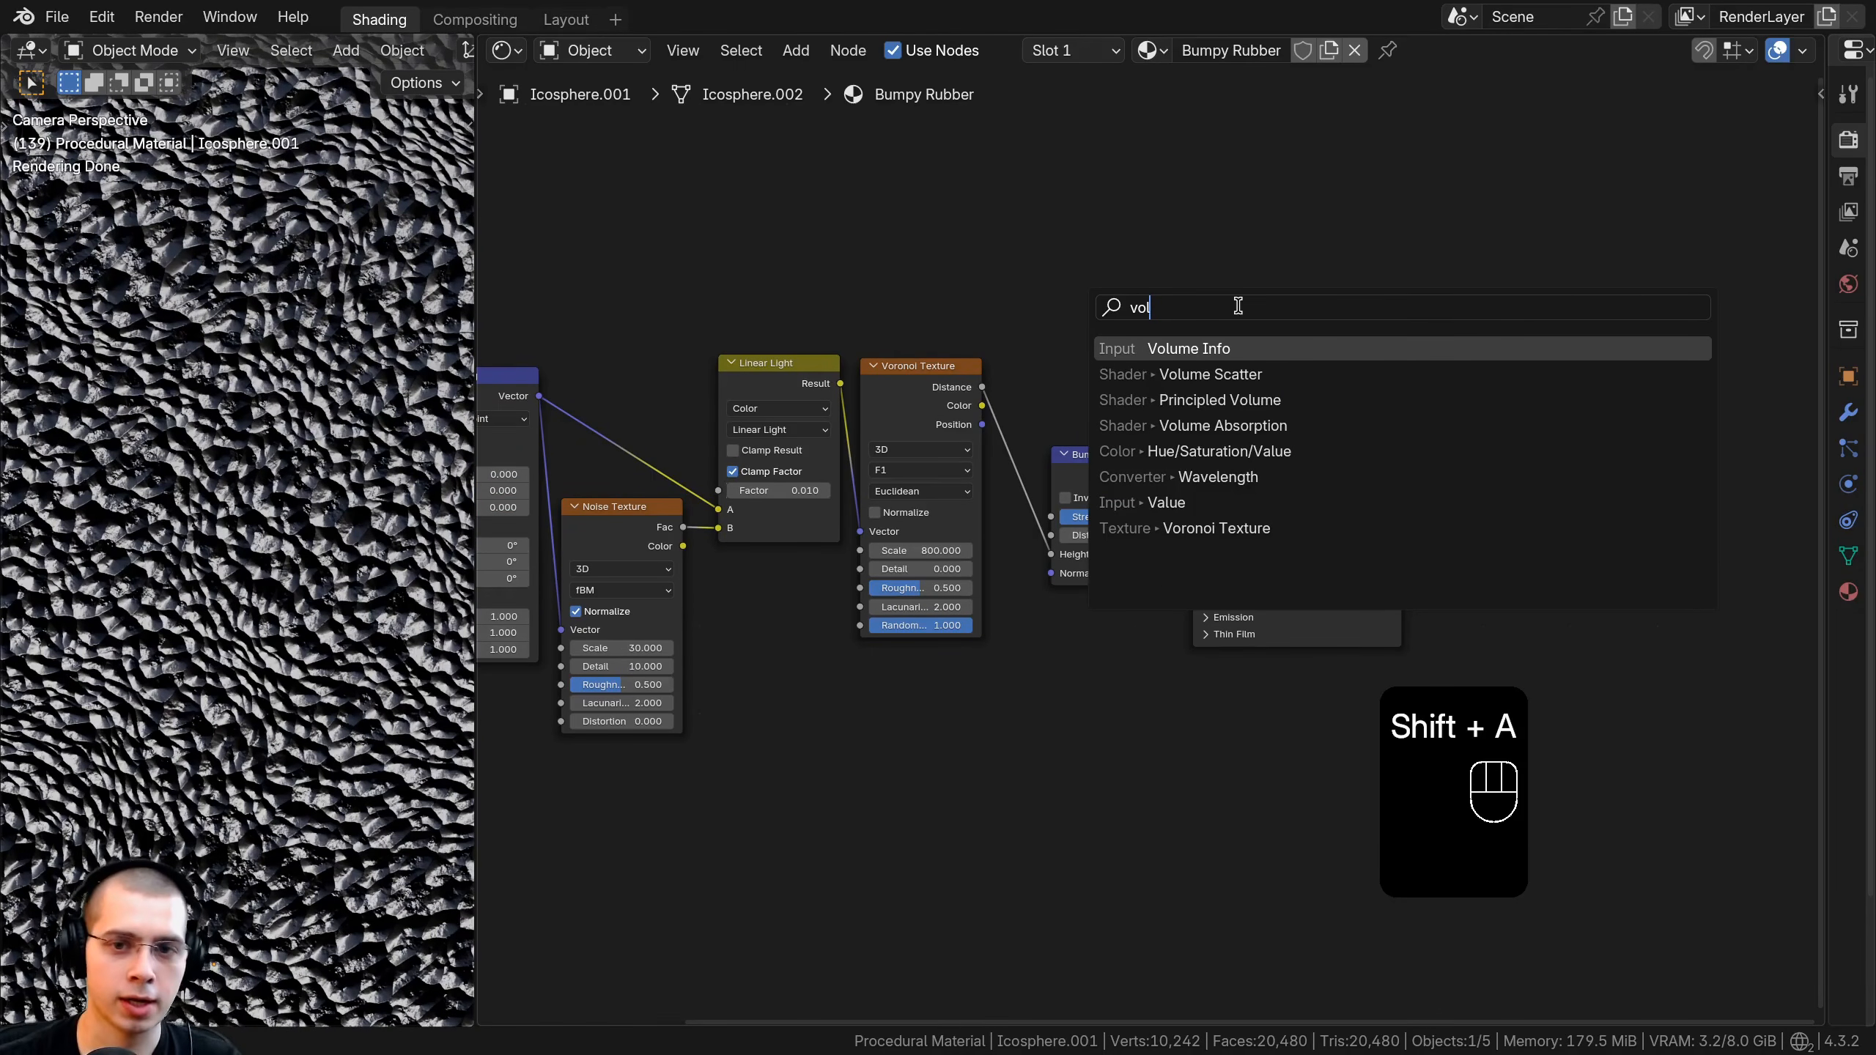
text(col)
key(Return)
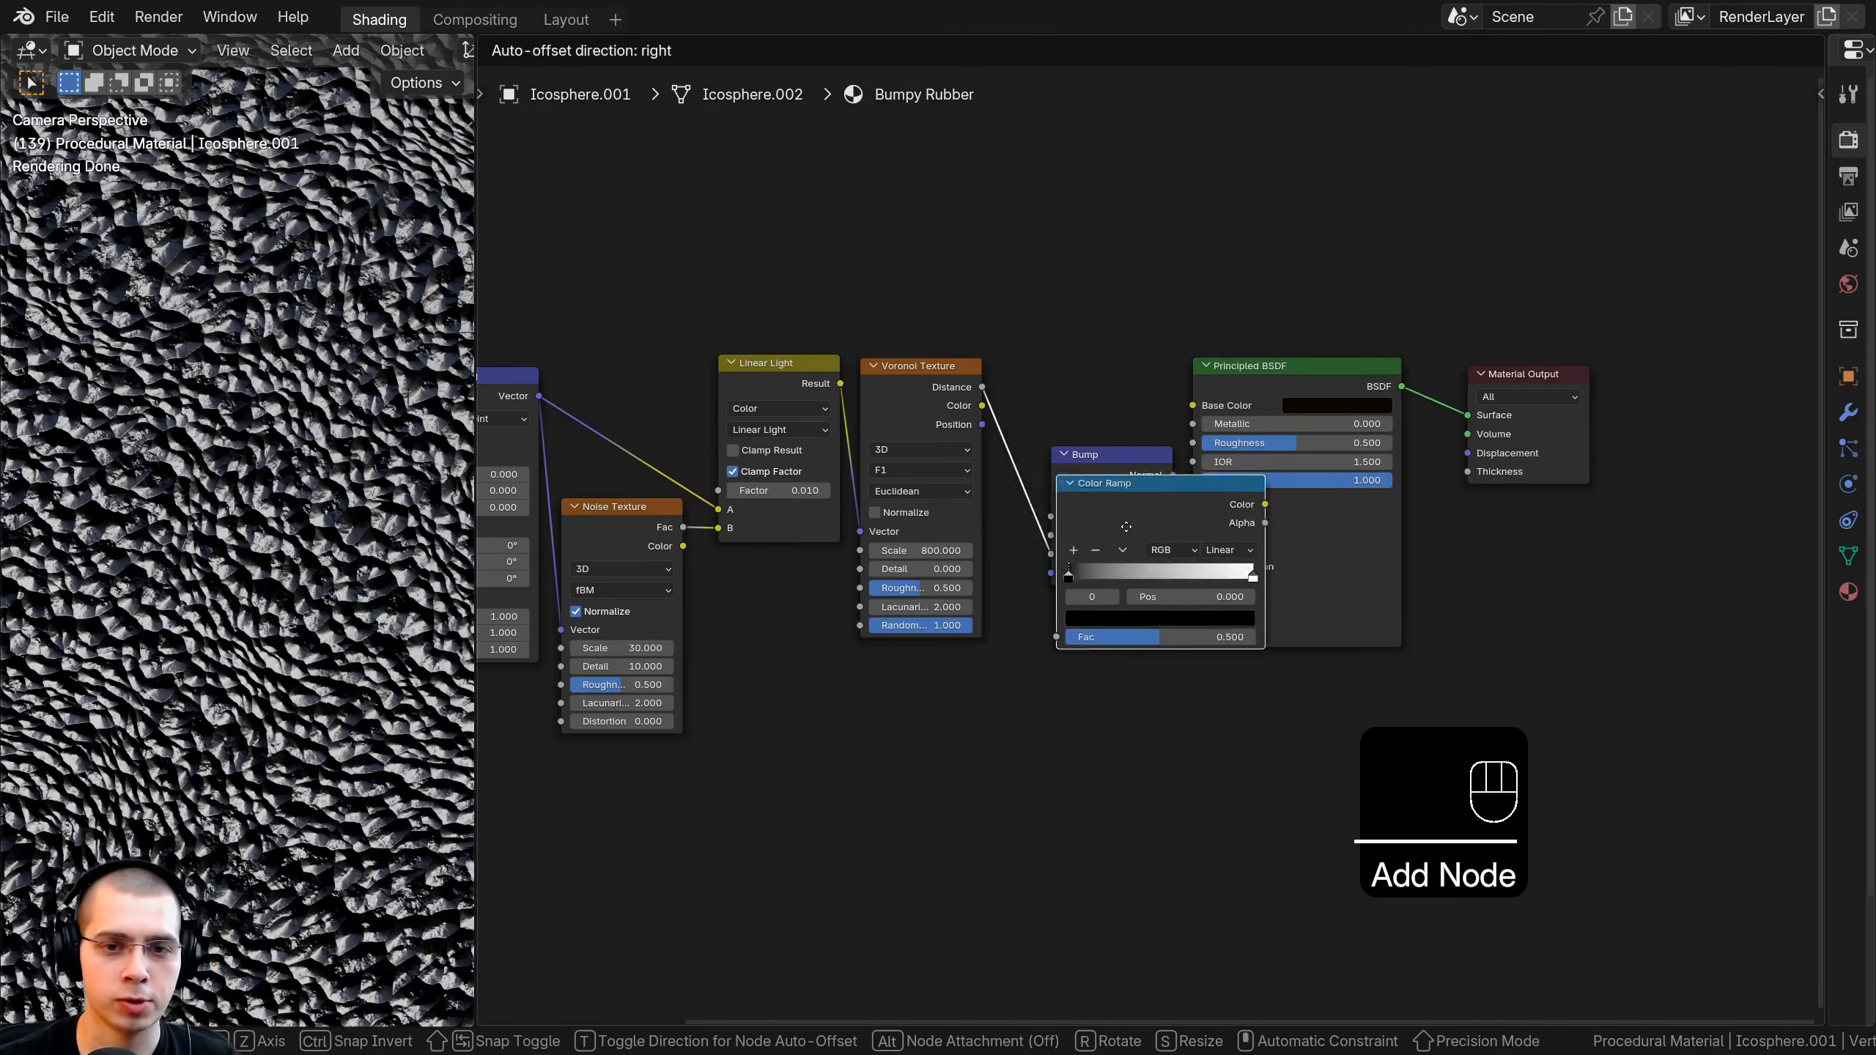
click(994, 408)
Narrow the Color Ramp's gradient by moving the black stop inward and the white stop to position 0.671.
scroll(1141, 532, up, 4)
scroll(989, 553, up, 2)
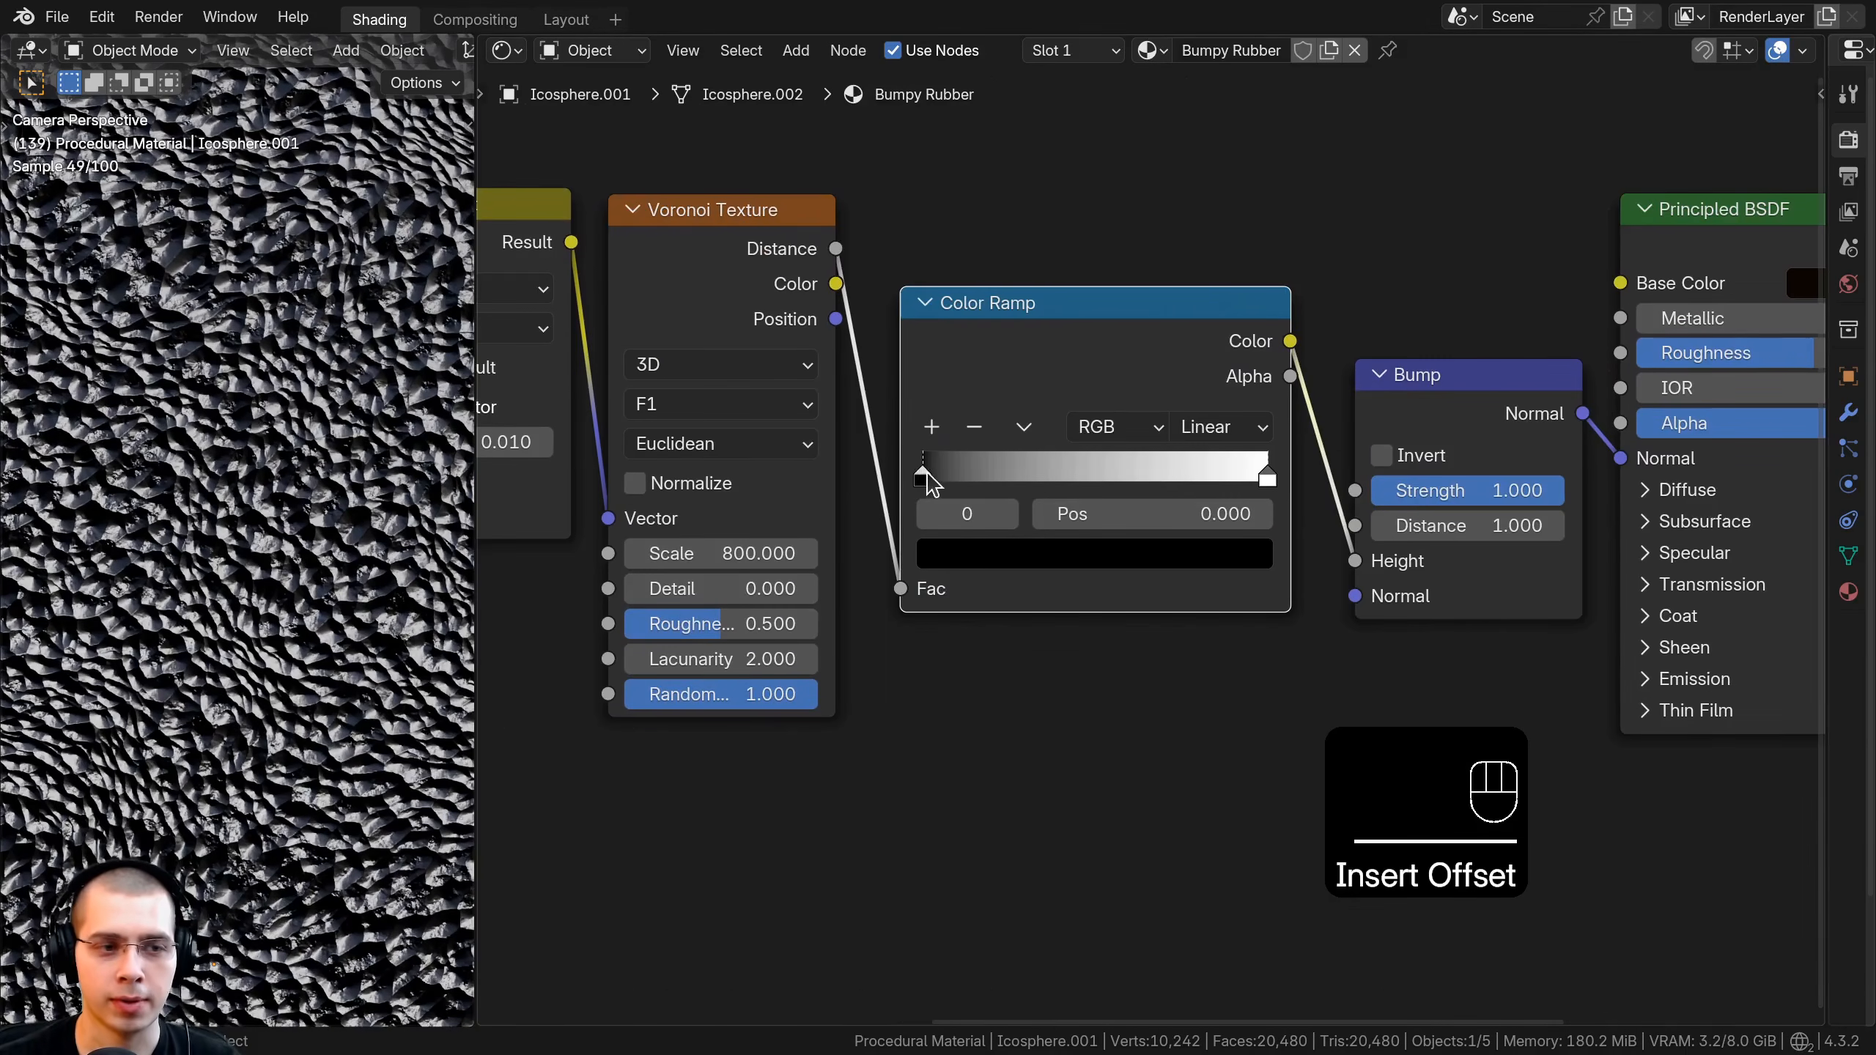
drag(932, 485, 1062, 480)
drag(1226, 476, 1133, 472)
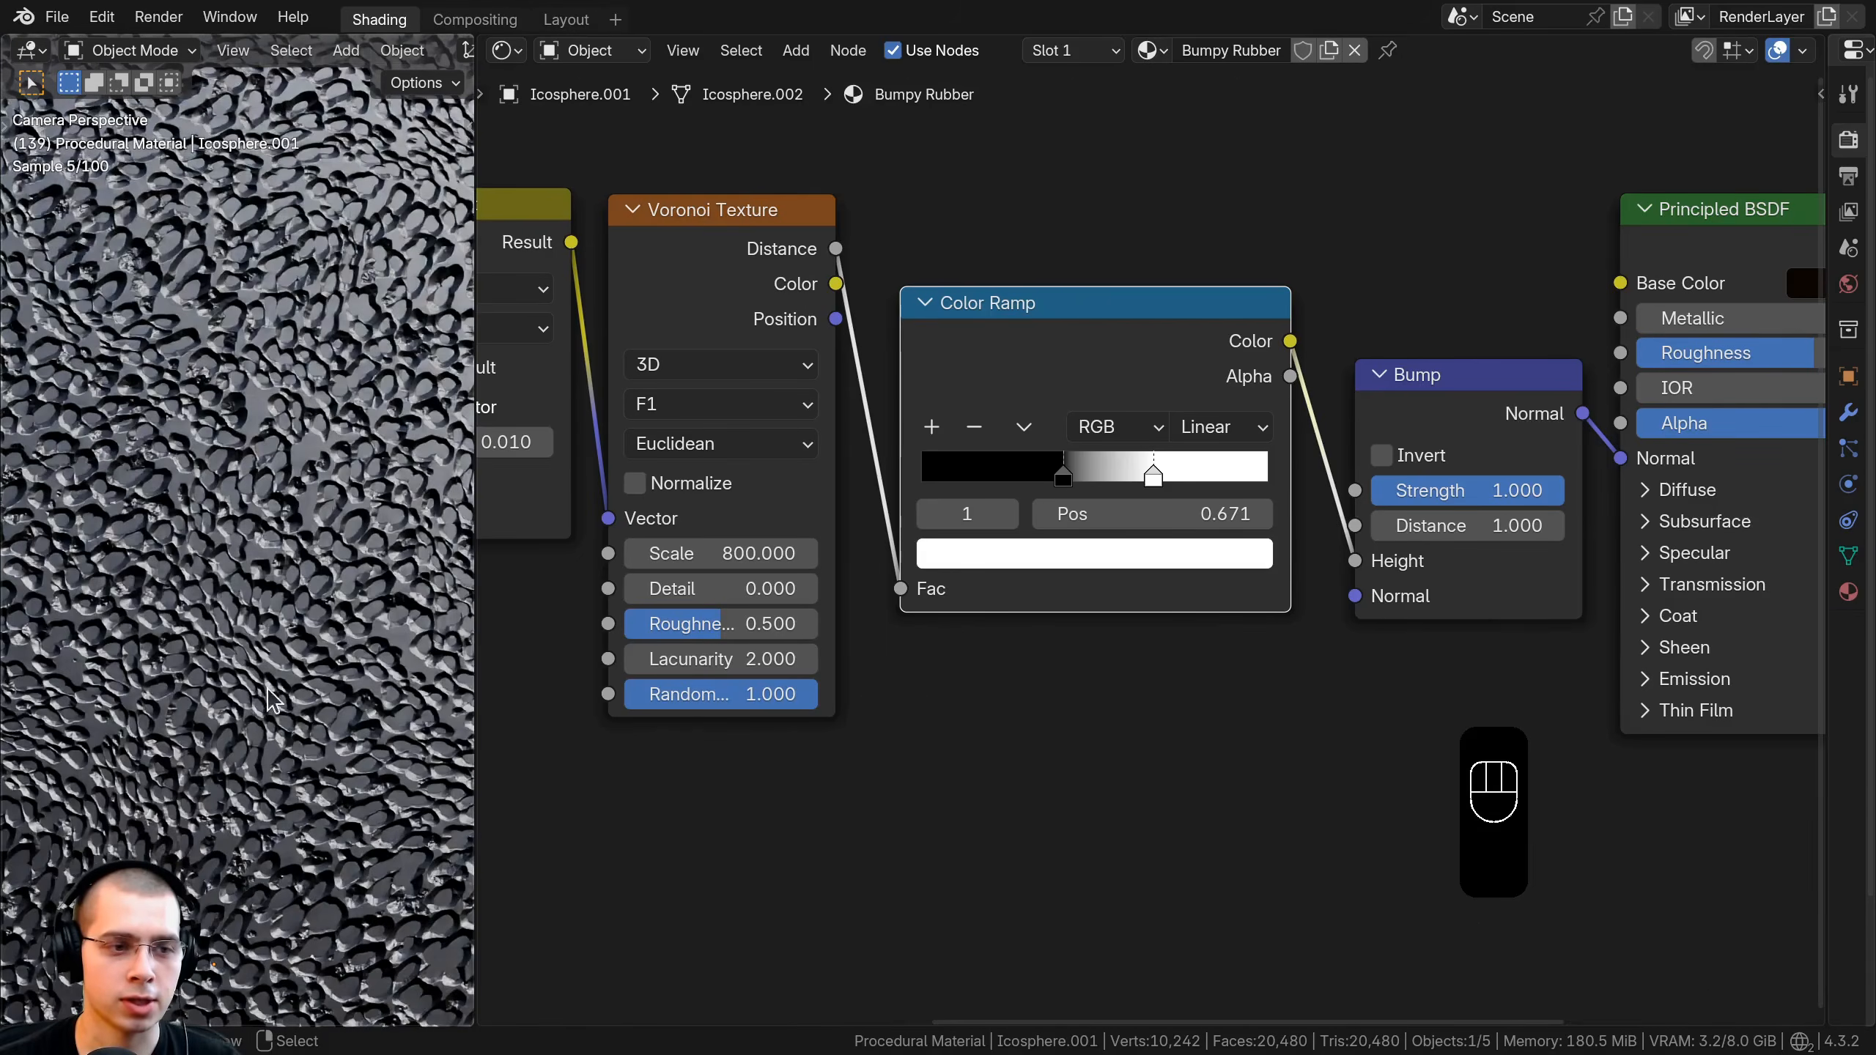
Flip the Color Ramp so white comes first, with the white stop at 0.344 and the black stop at 0.651.
scroll(1244, 636, up, 1)
drag(1072, 462, 996, 461)
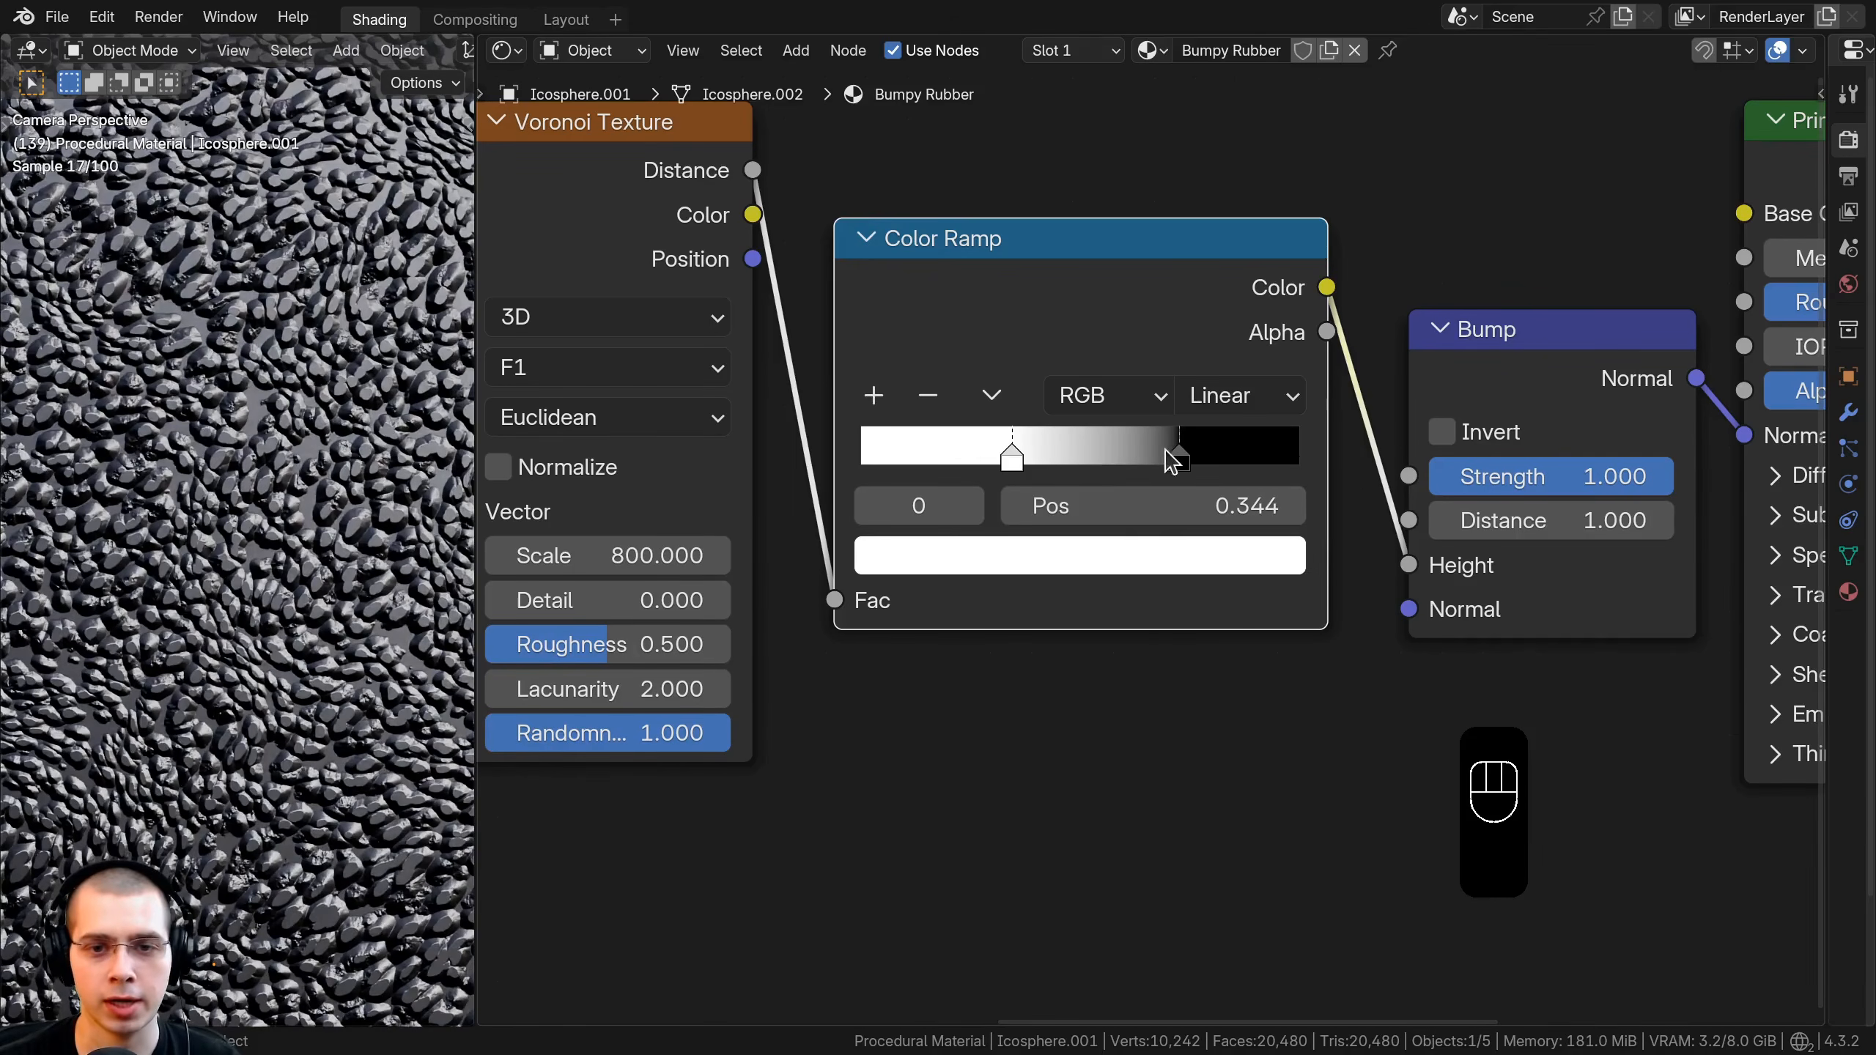
drag(1181, 458, 1156, 459)
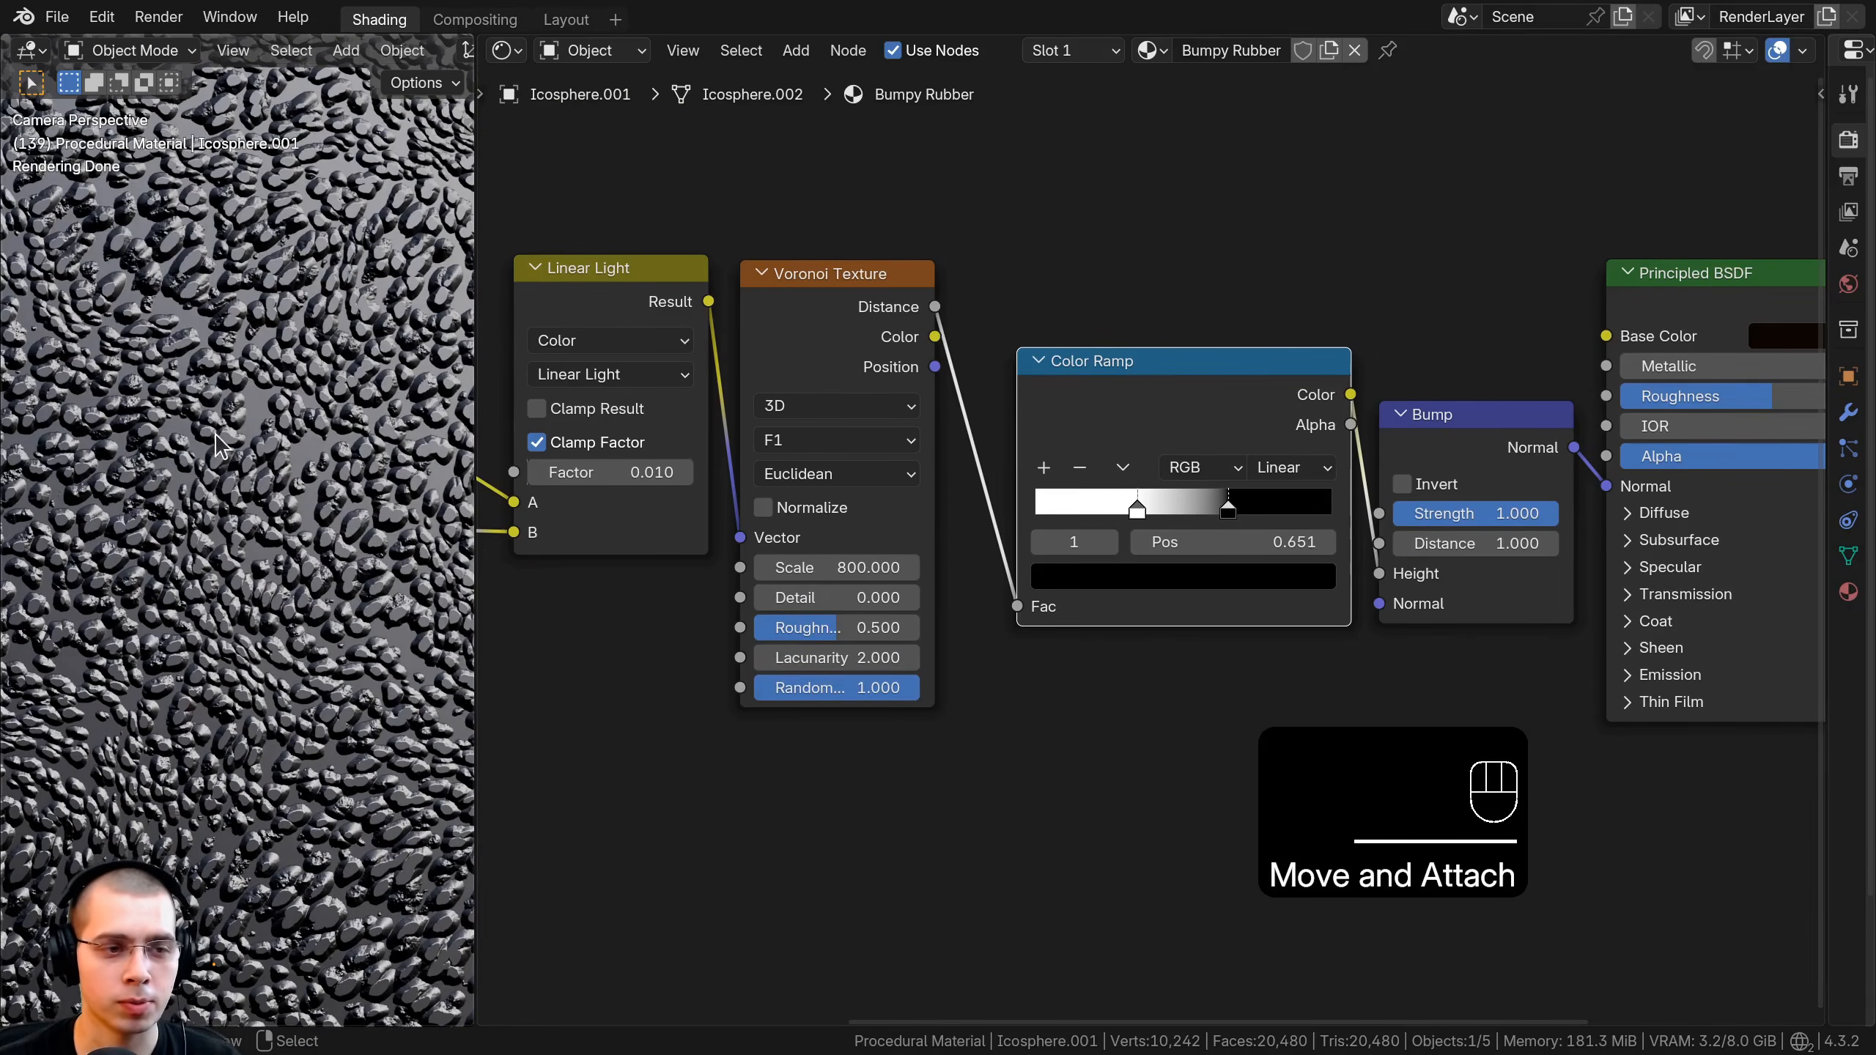
Insert a Hue/Saturation/Value node between the Voronoi Texture and the Color Ramp.
middle_drag(1119, 300, 1129, 307)
middle_drag(995, 285, 1004, 292)
key(shift+a)
click(1011, 289)
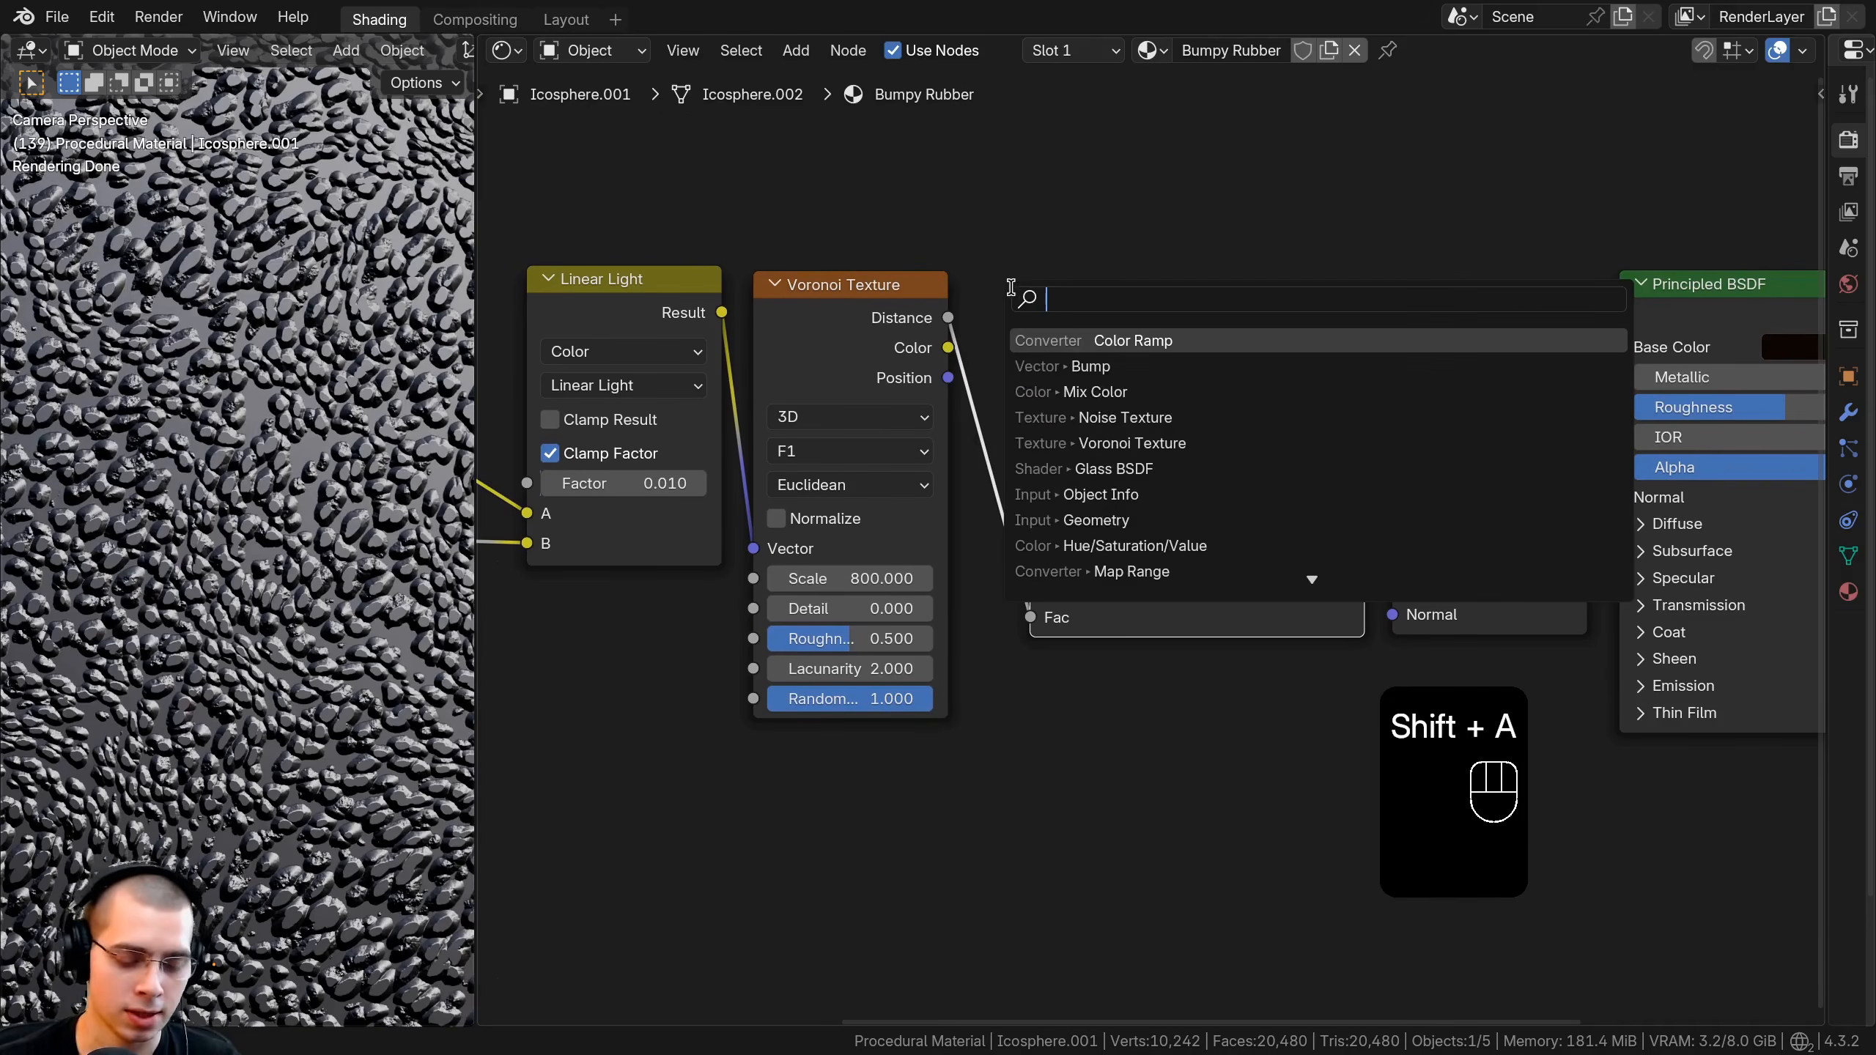
text(hue)
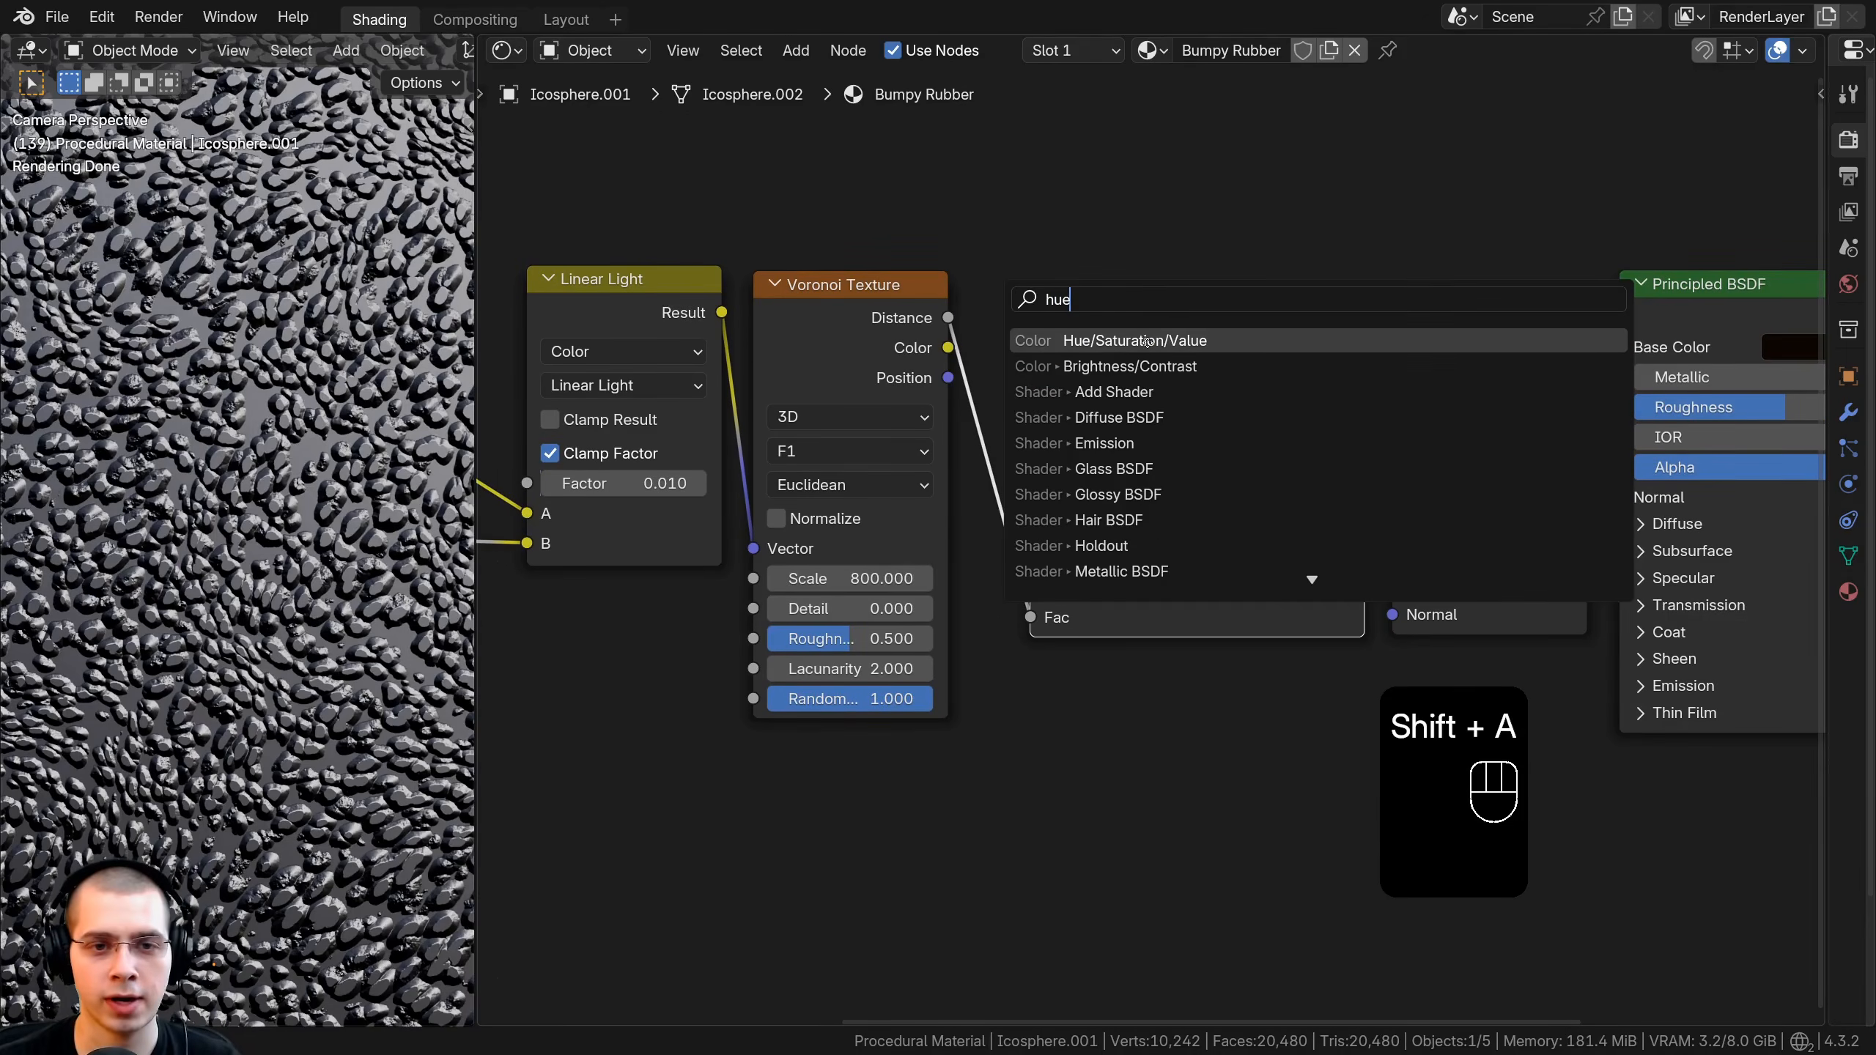
click(1146, 341)
click(1070, 521)
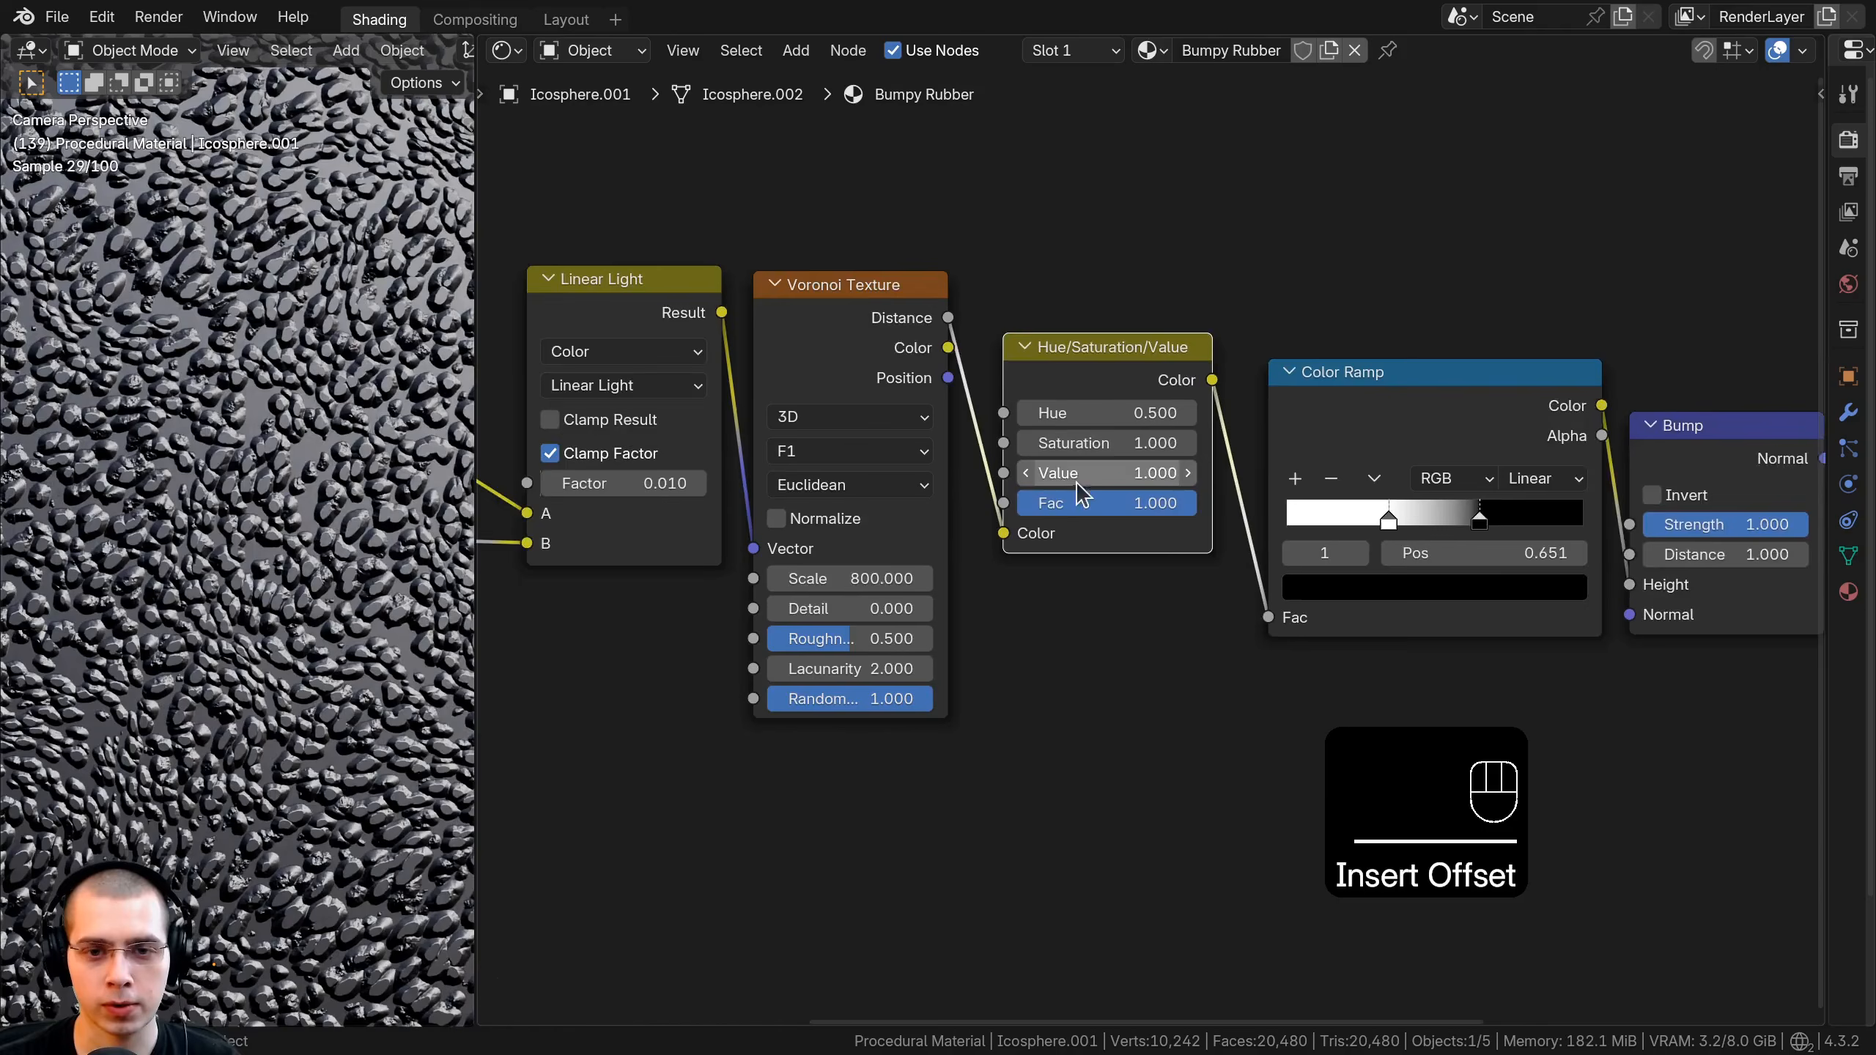
Select the nodes from the Color Ramp through the Material Output and shift them closer to the Hue/Saturation/Value node.
scroll(1076, 484, up, 2)
mouse_move(1077, 461)
shift+mouse_down()
mouse_move(1166, 461)
mouse_move(985, 460)
mouse_move(1245, 461)
mouse_move(1073, 460)
shift+mouse_up()
drag(1124, 346, 1760, 654)
scroll(1176, 377, down, 2)
scroll(1468, 499, down, 5)
drag(1324, 284, 1801, 676)
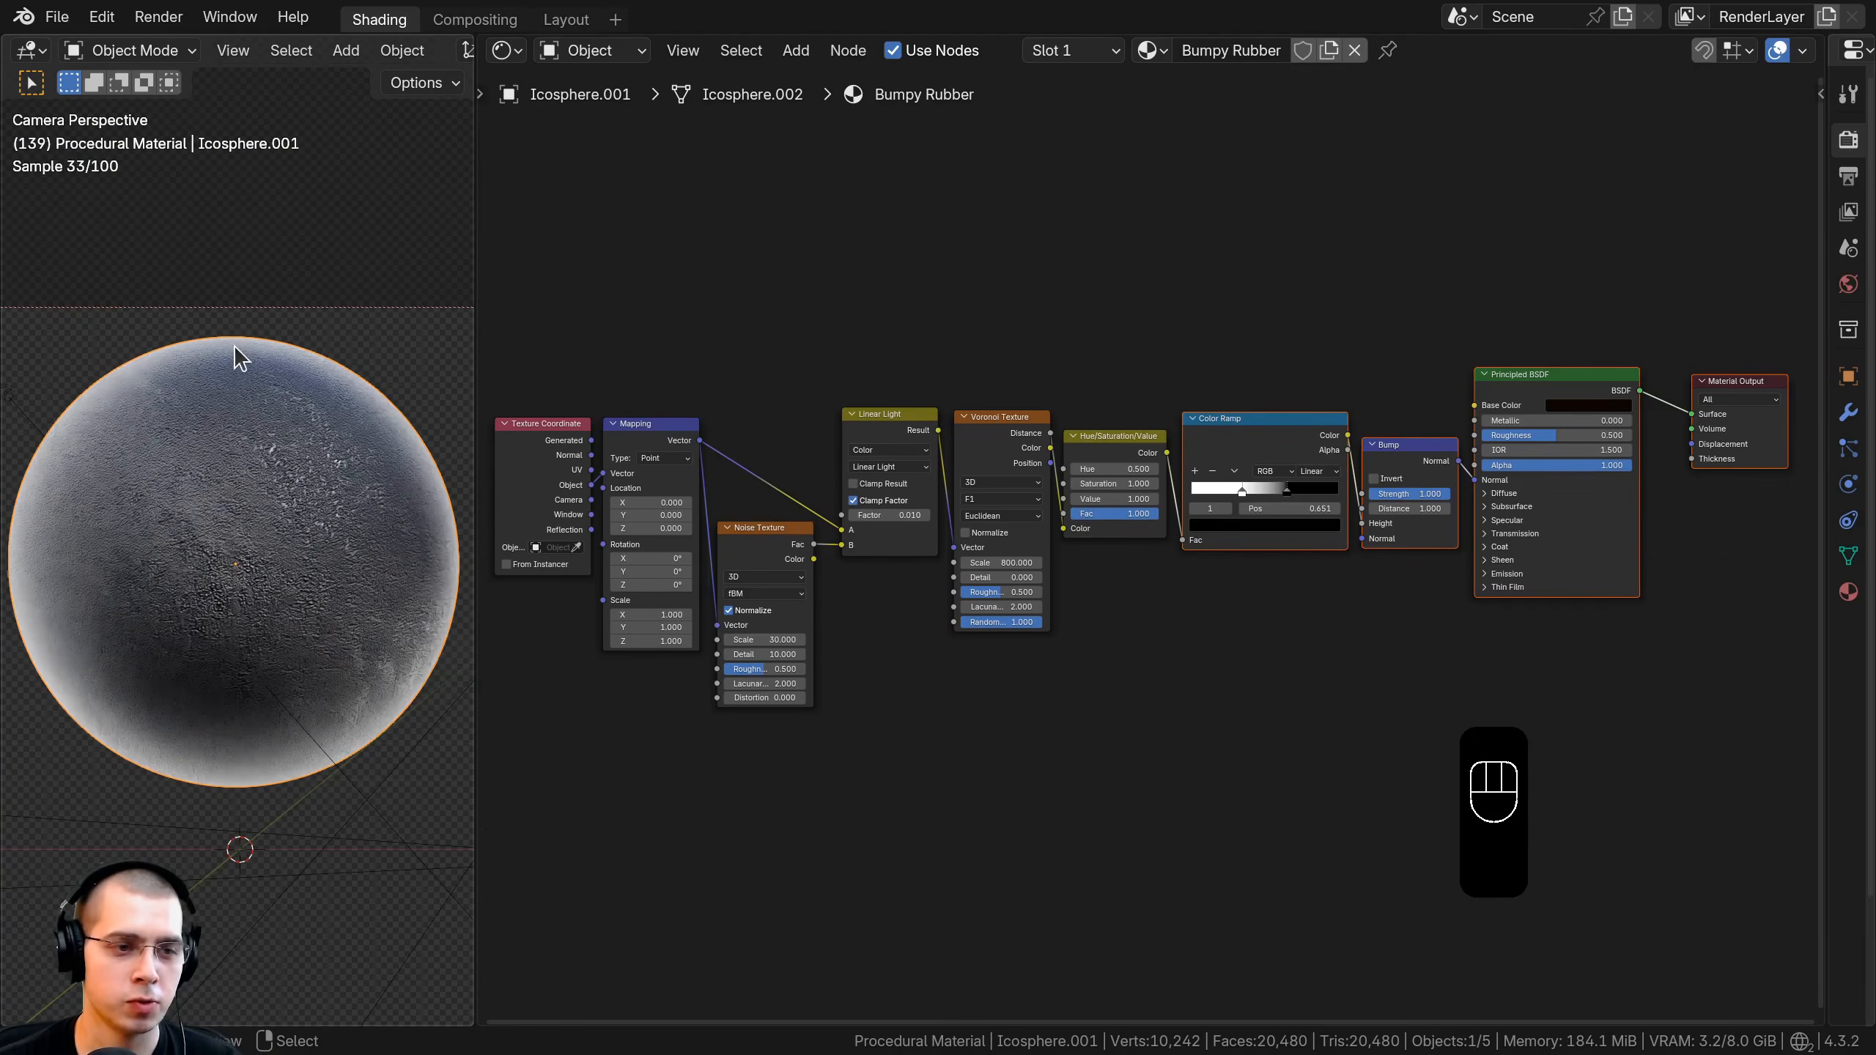
Set the Bump node's Strength to 0.2 and check the softened surface on the sphere.
scroll(1289, 598, up, 4)
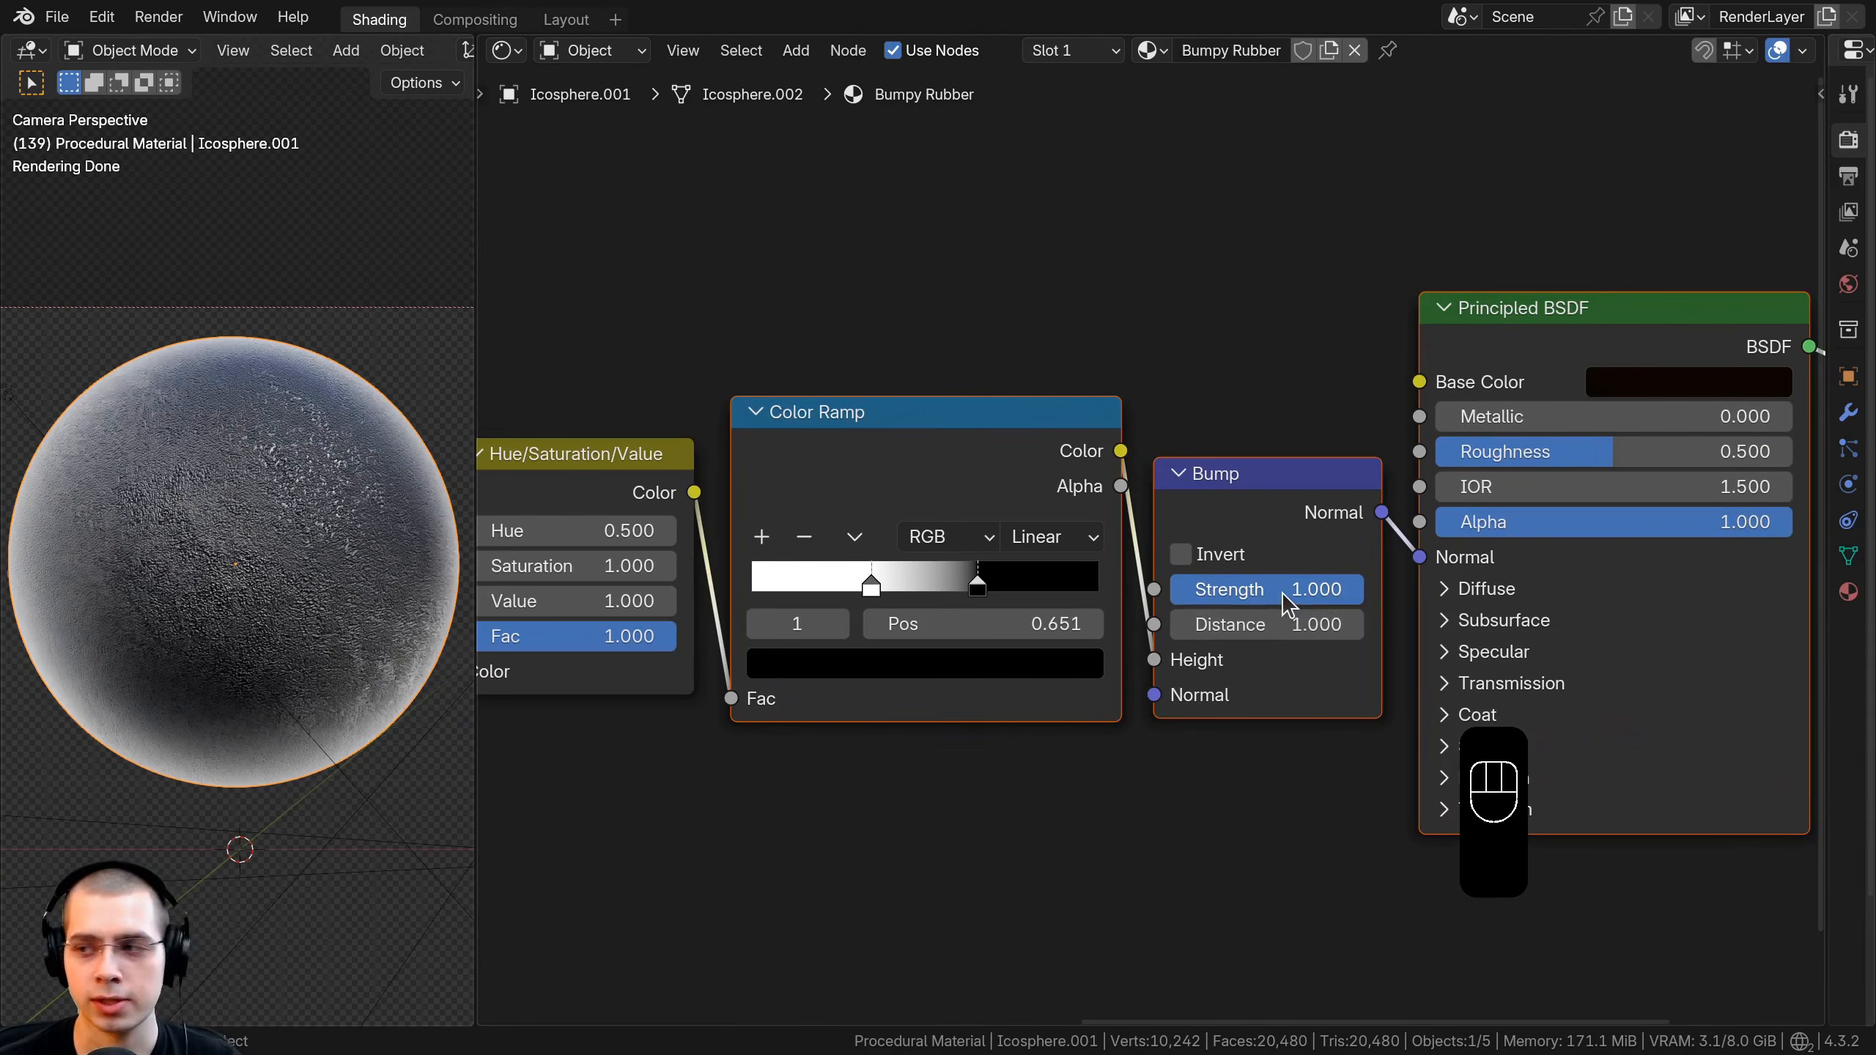
click(1286, 595)
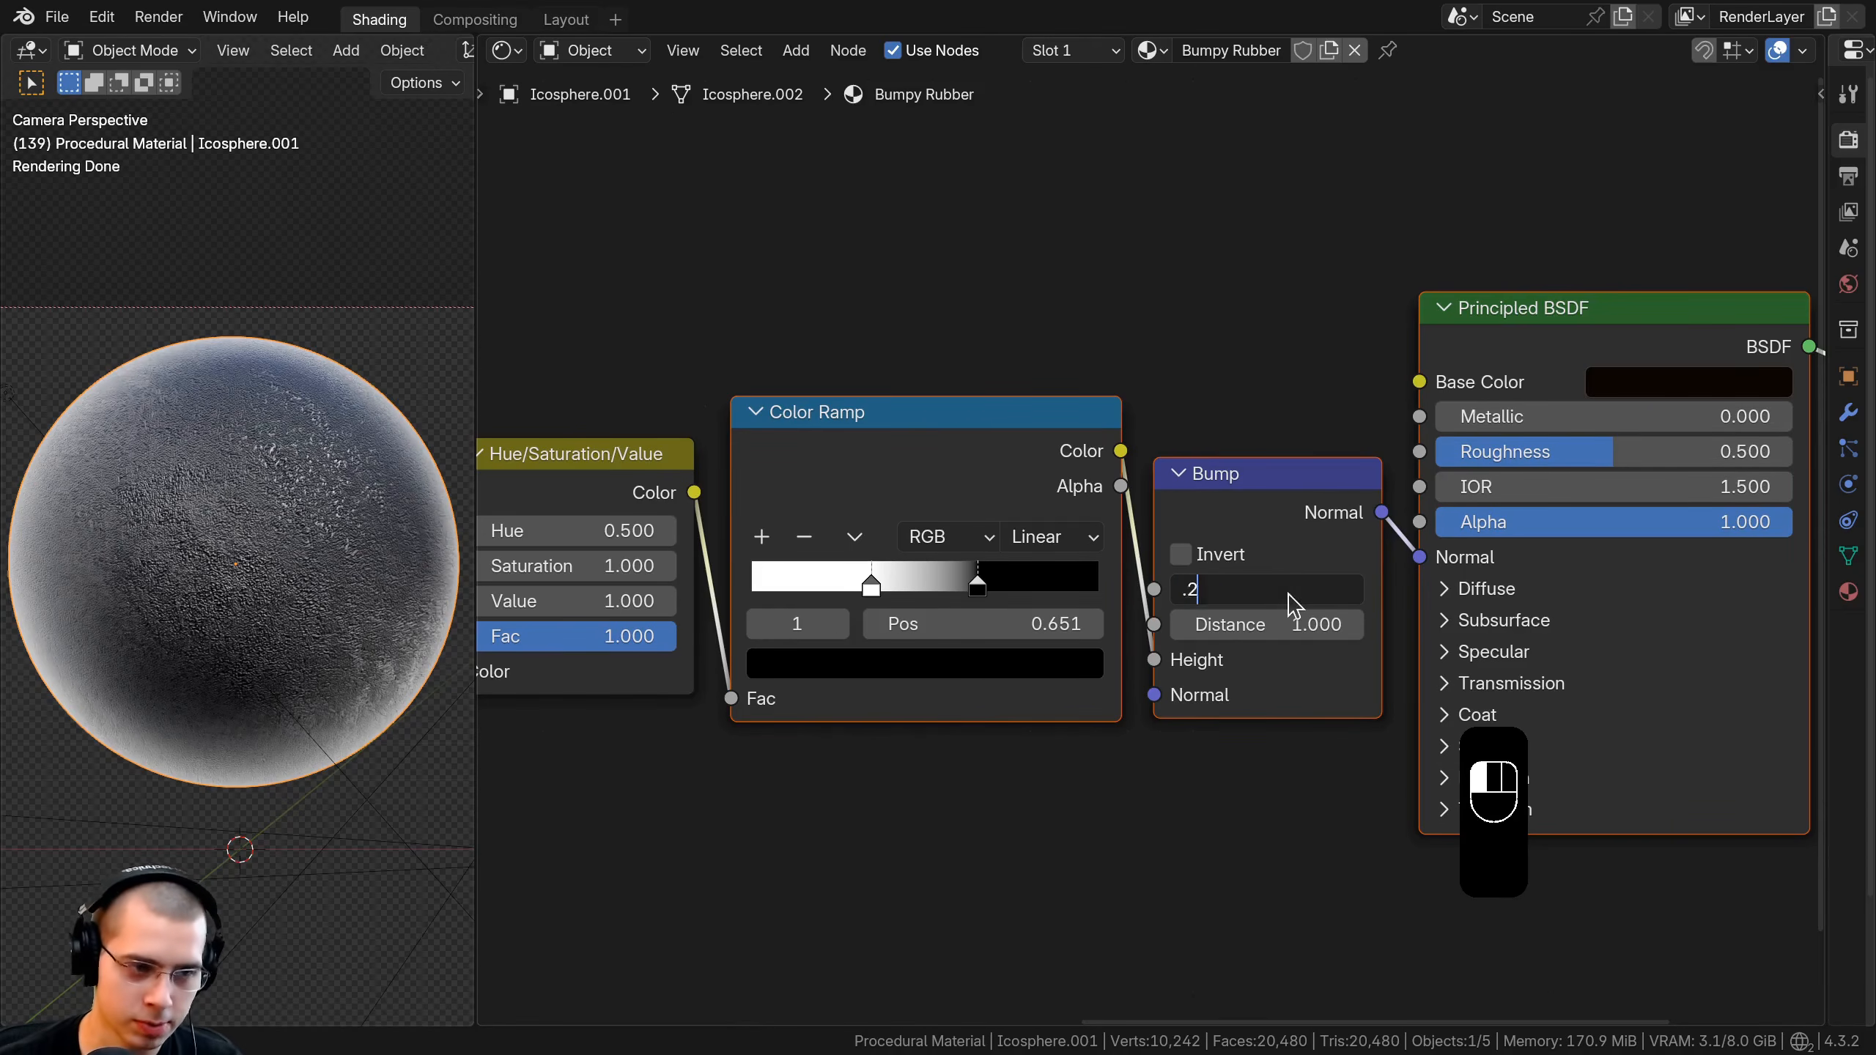
text(.2)
key(Return)
scroll(343, 658, up, 4)
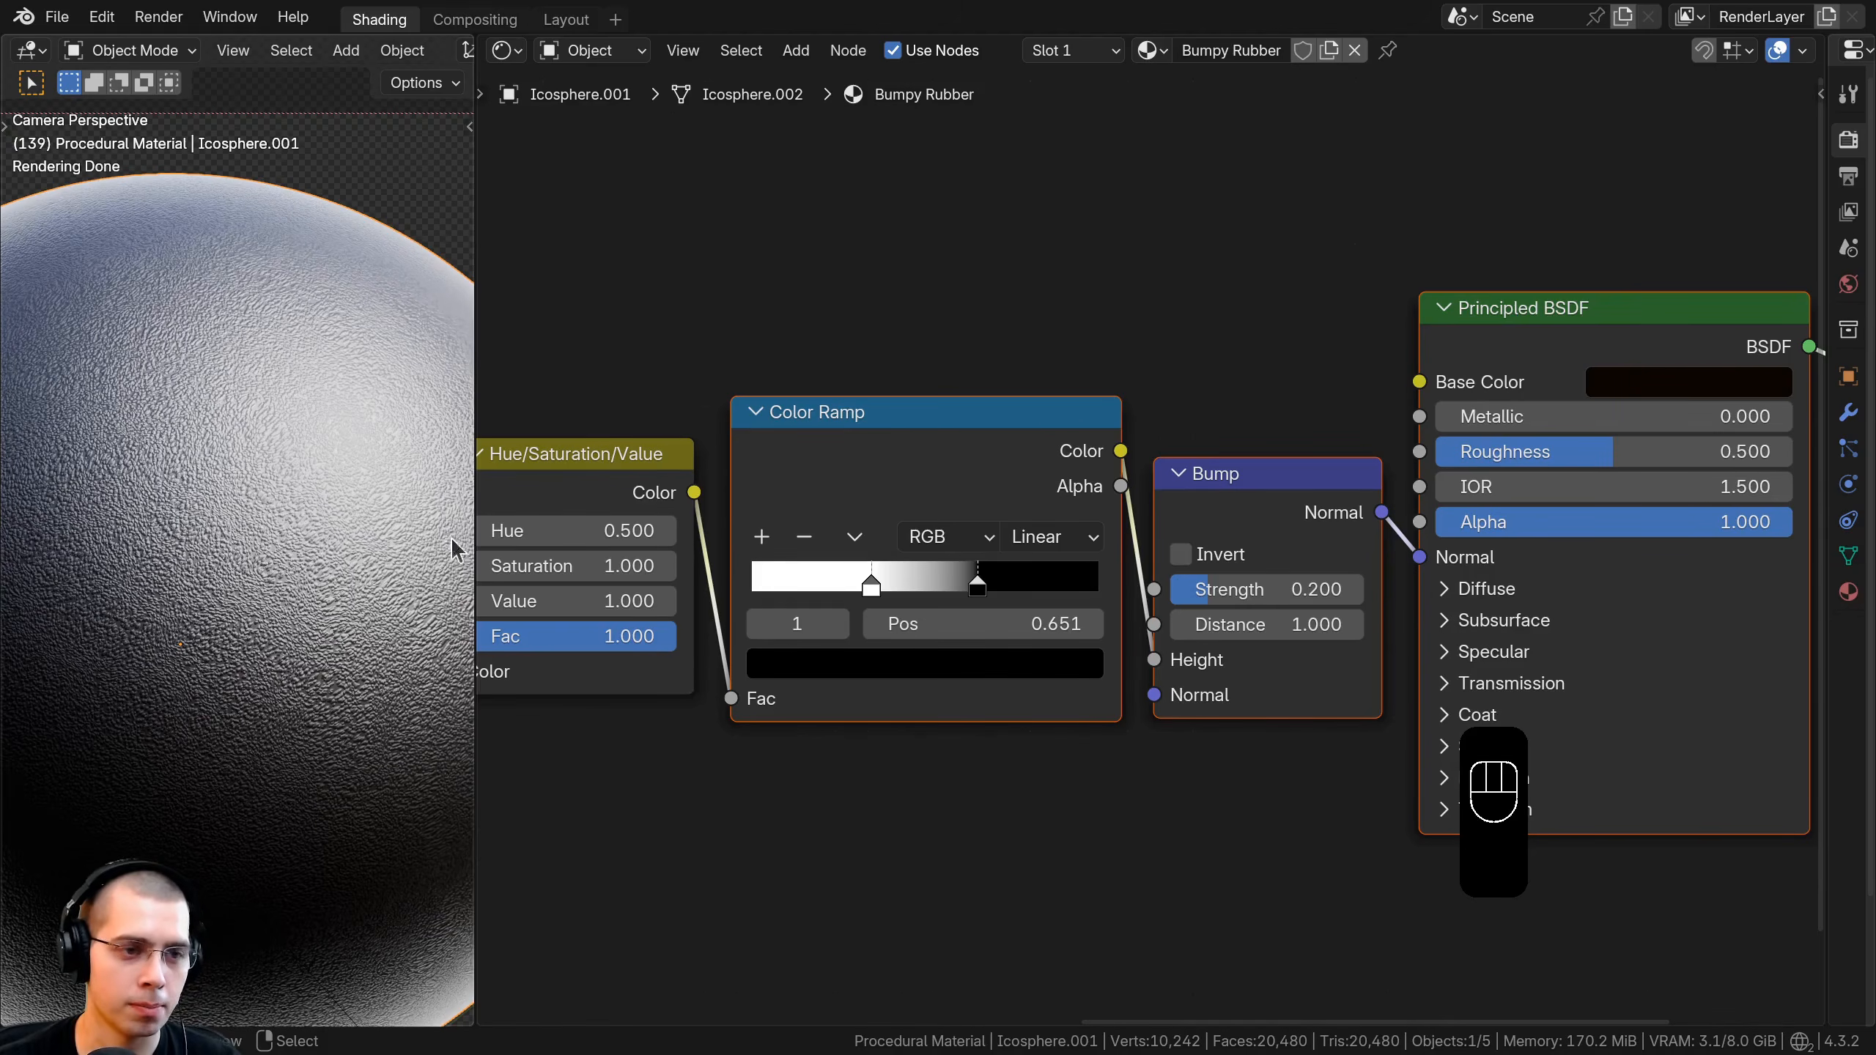
Add a second Noise Texture node and place it above the Linear Light node.
scroll(849, 554, down, 5)
middle_drag(894, 565, 1125, 577)
key(a)
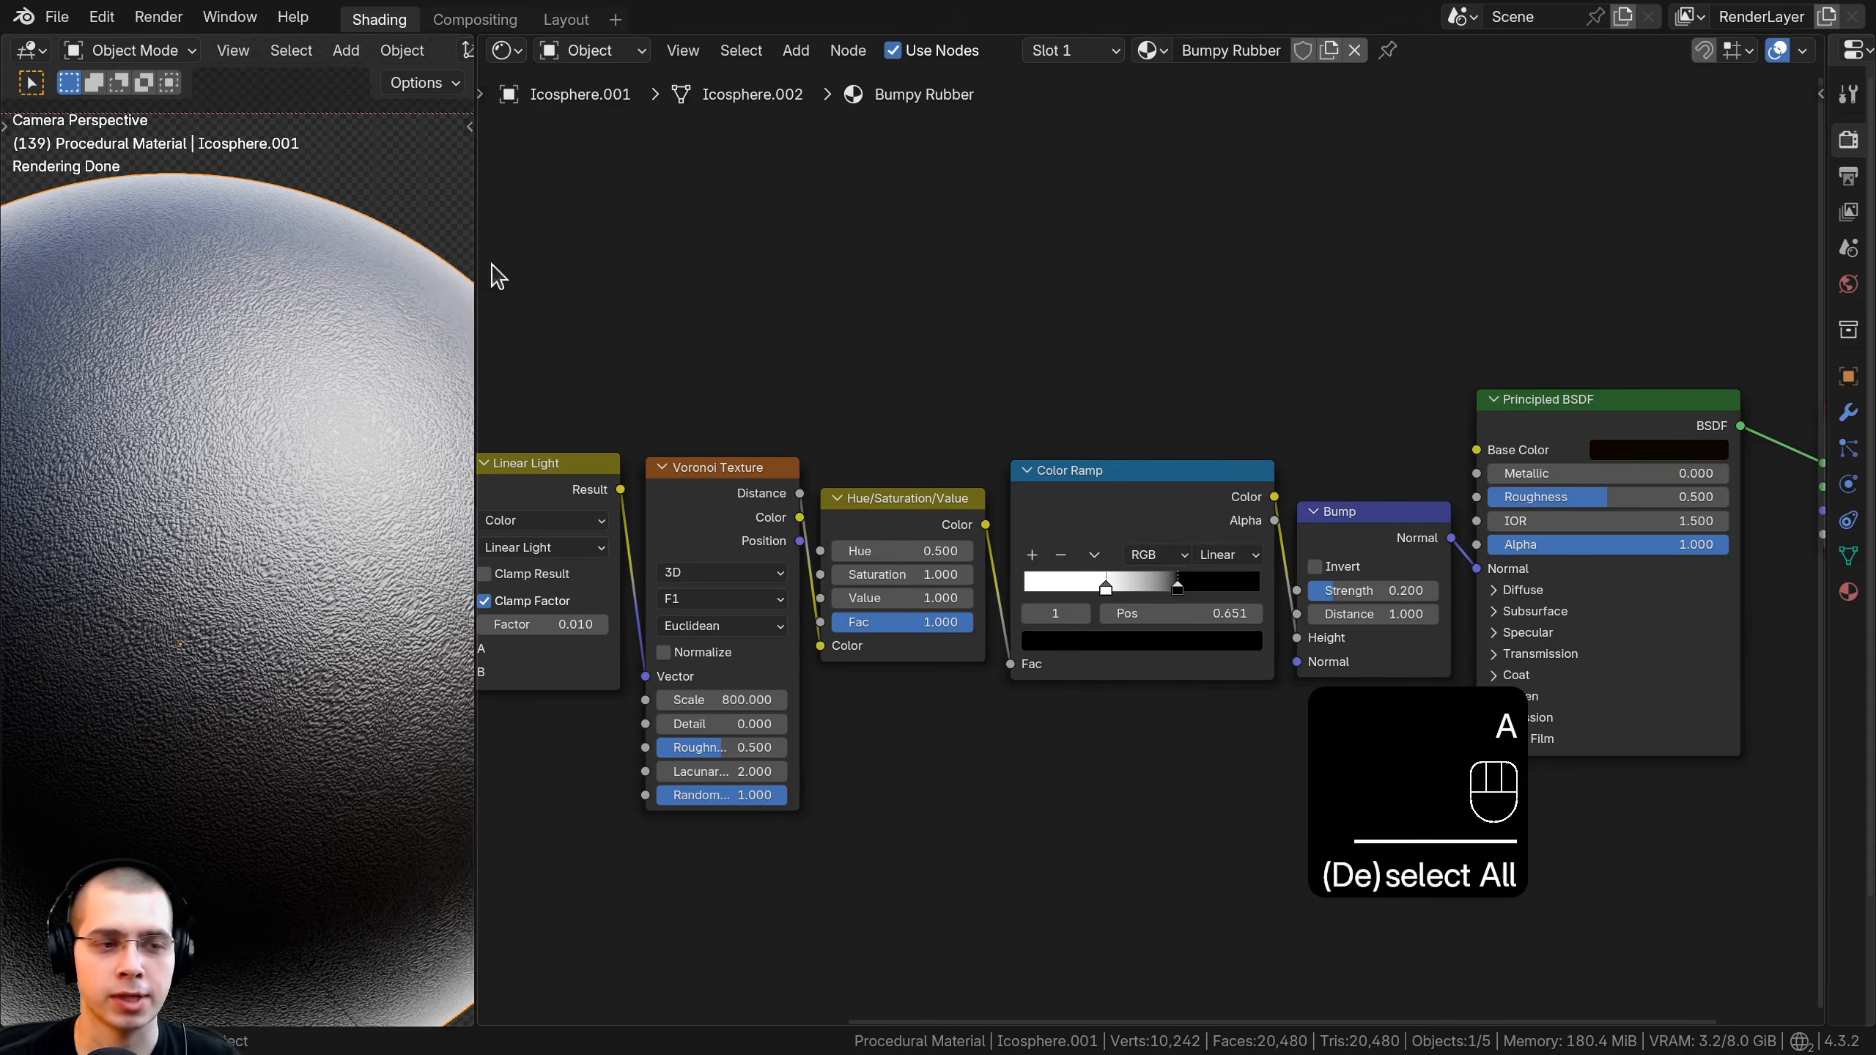
scroll(314, 315, down, 4)
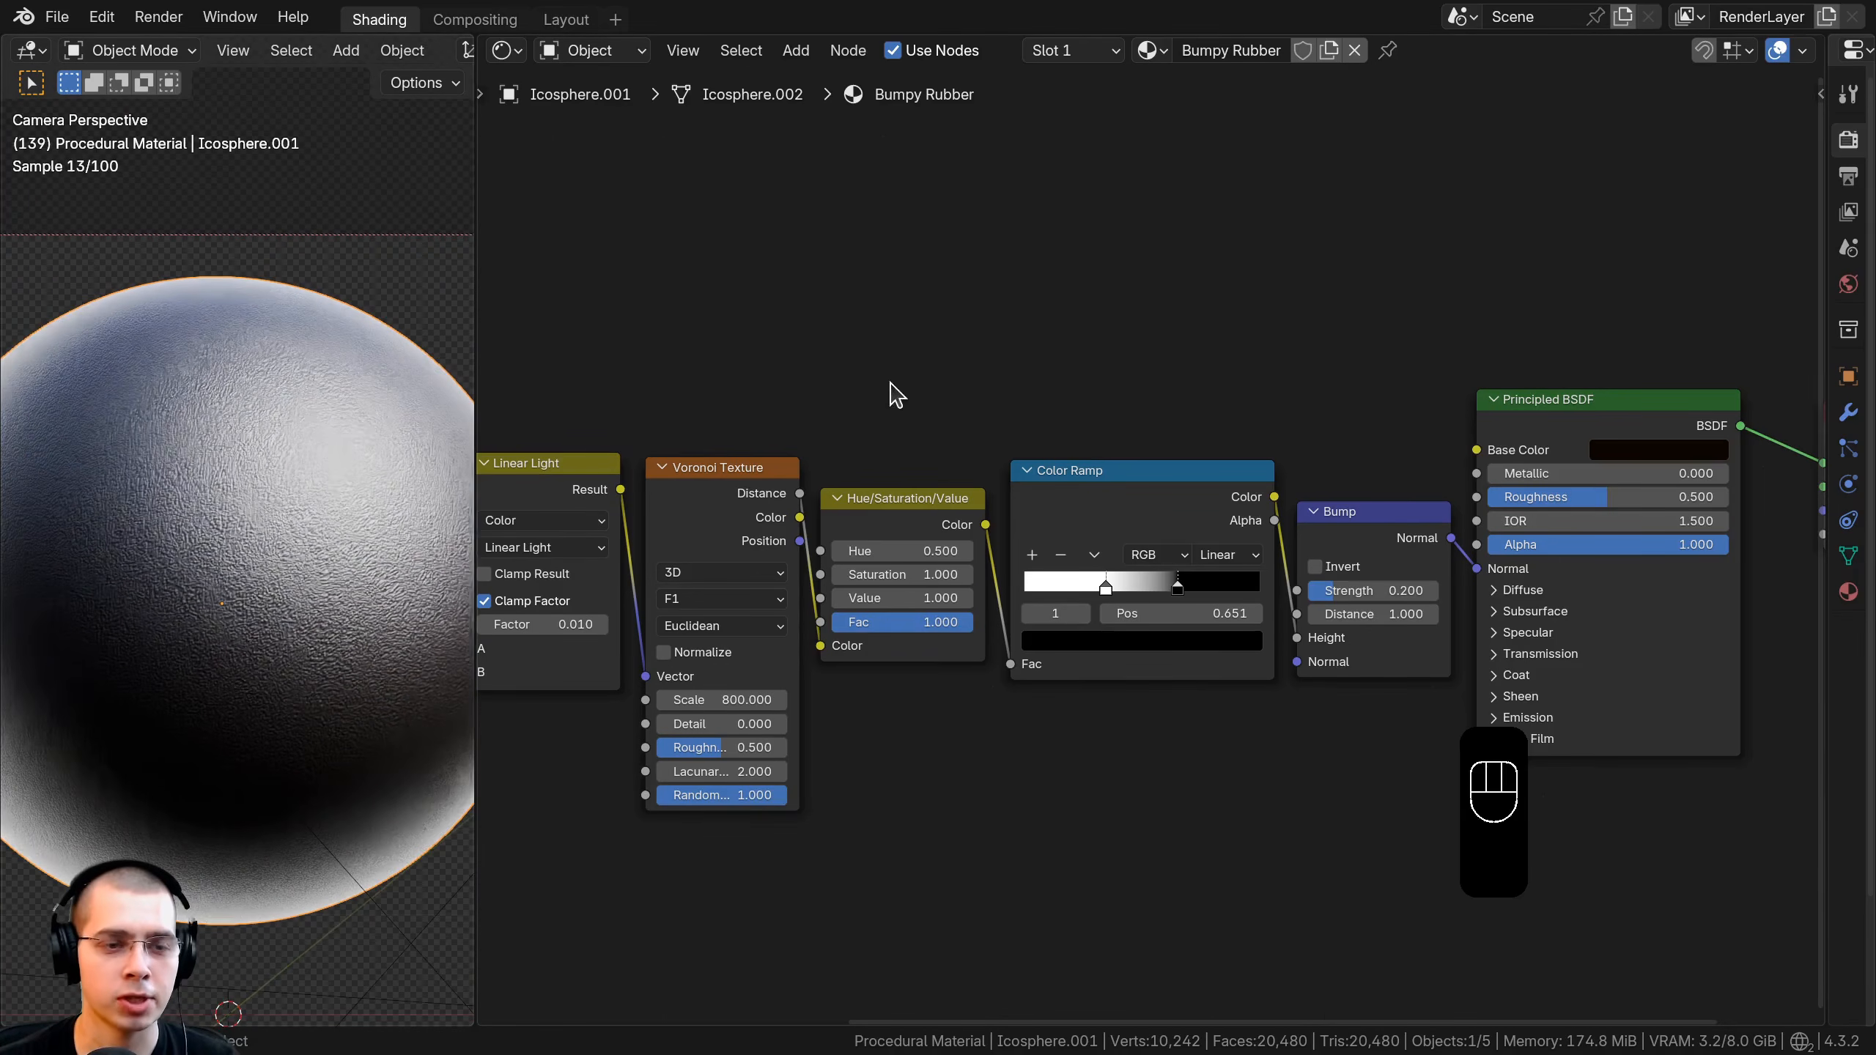
key(shift+a)
text(noi)
key(Return)
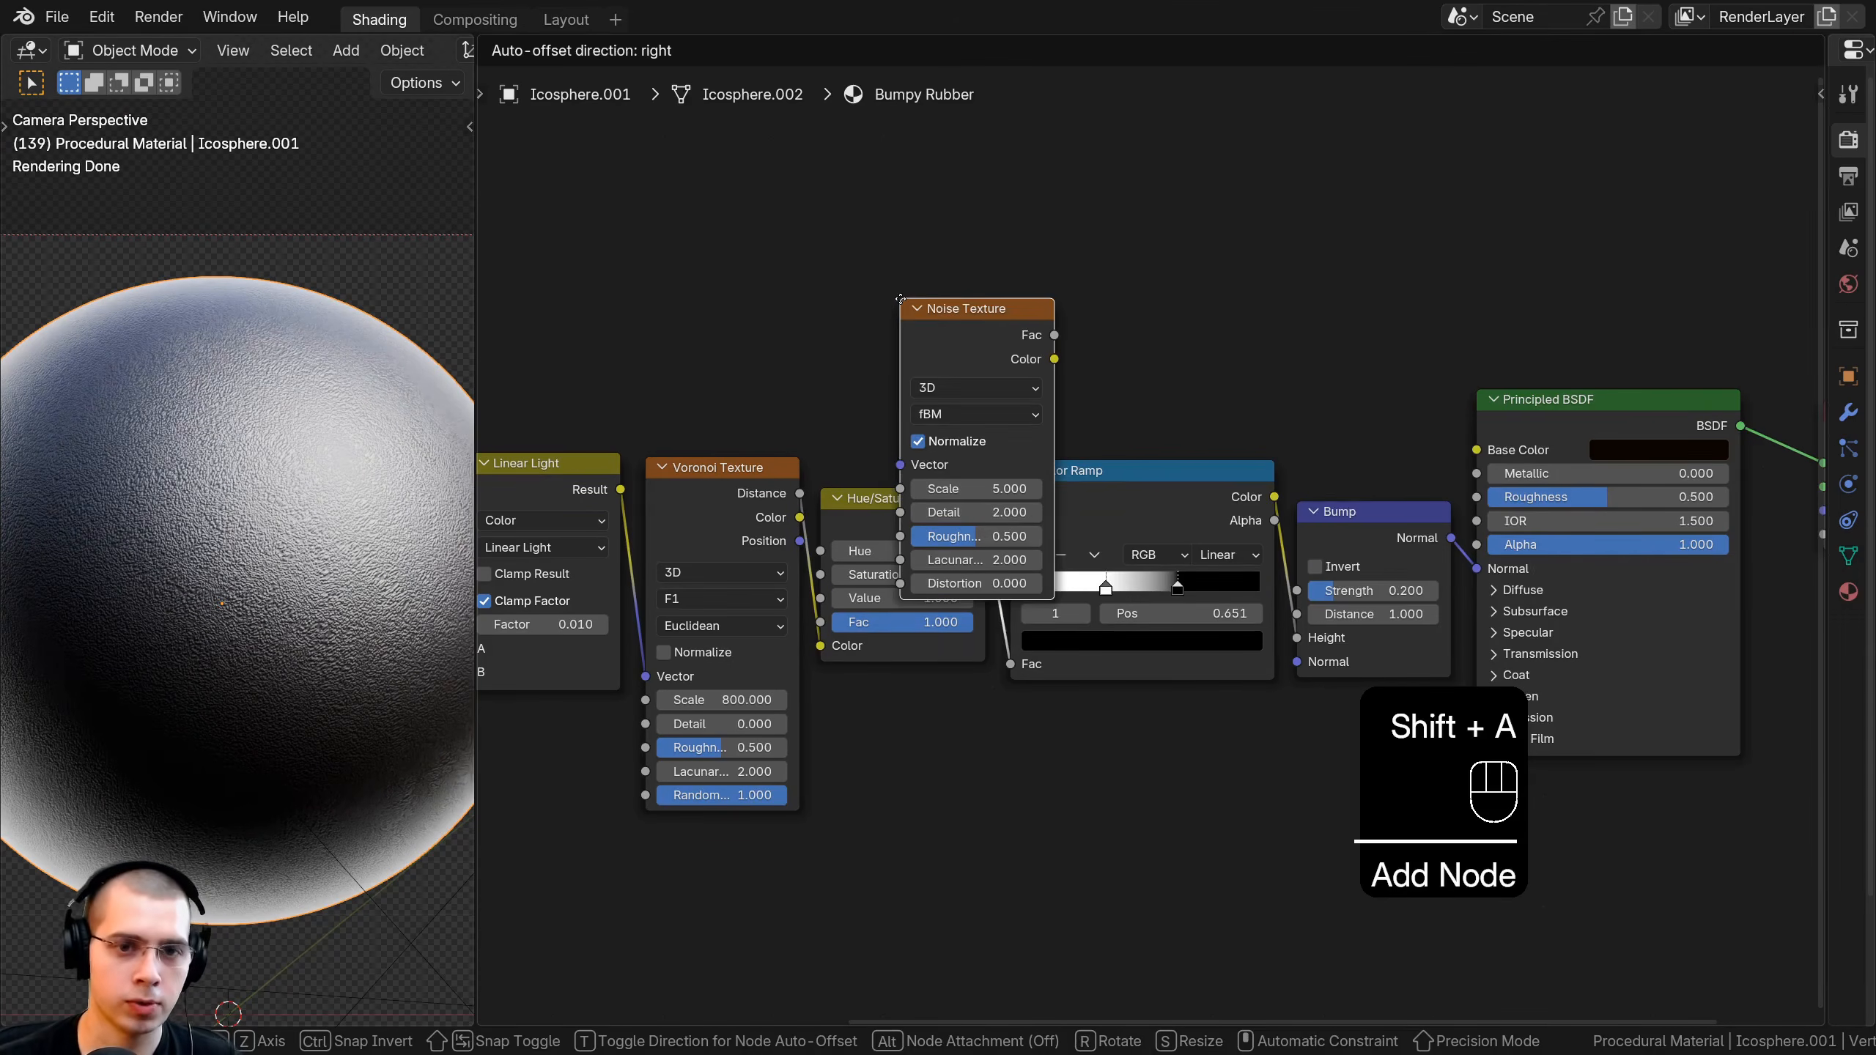
key(g)
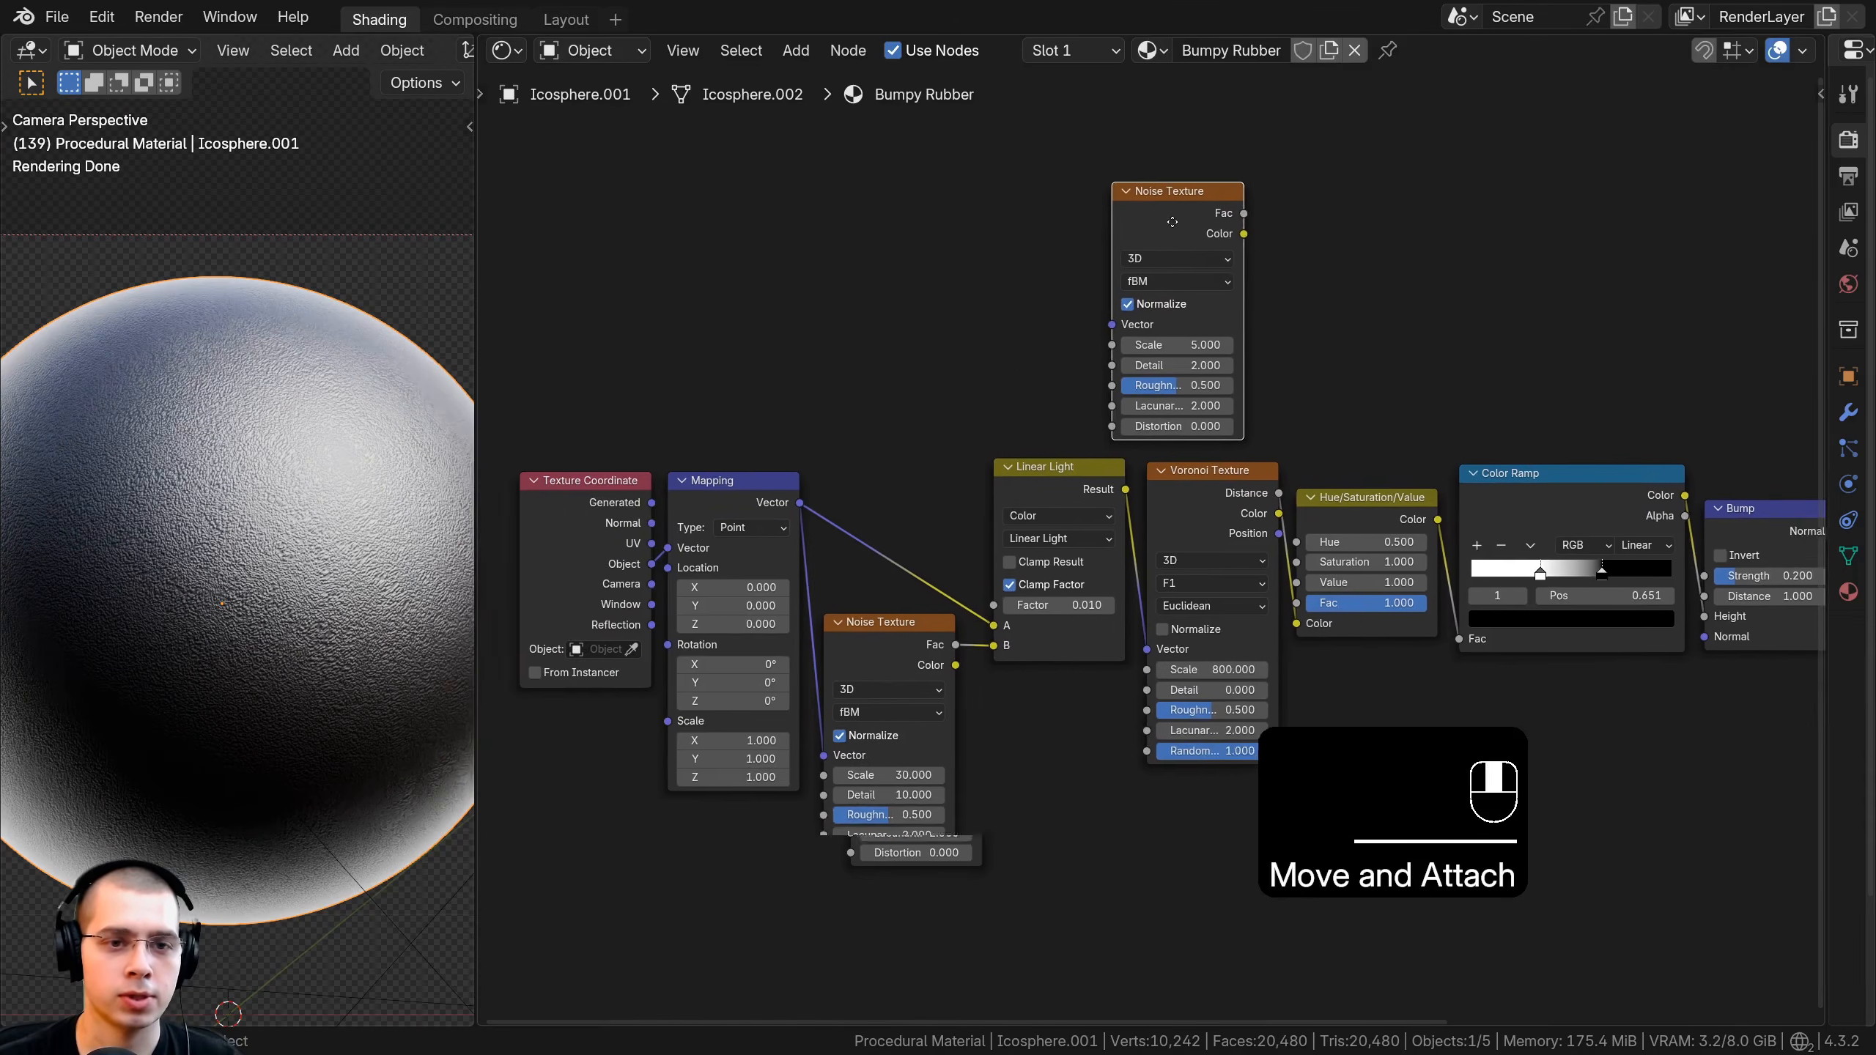
click(1030, 211)
key(g)
click(1105, 463)
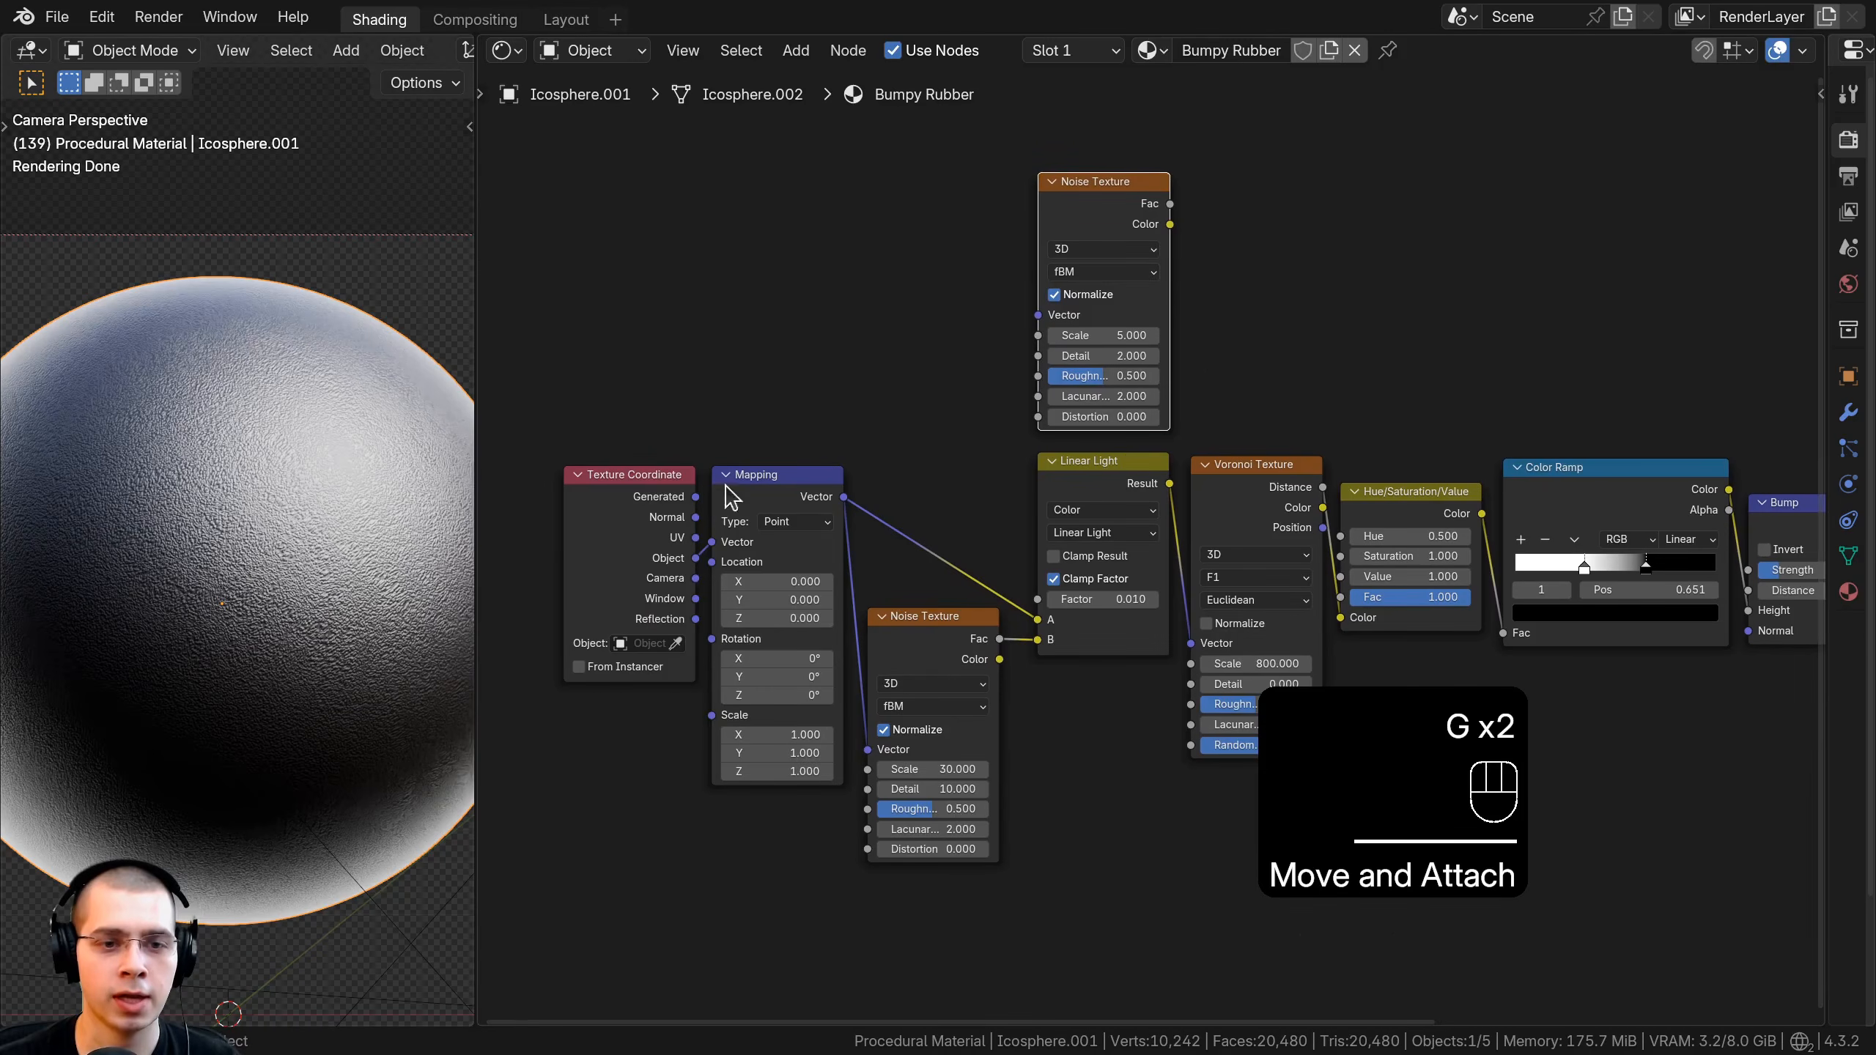
Feed the Mapping node's Vector into the new Noise Texture and preview its Fac output on the material surface.
drag(844, 498, 837, 254)
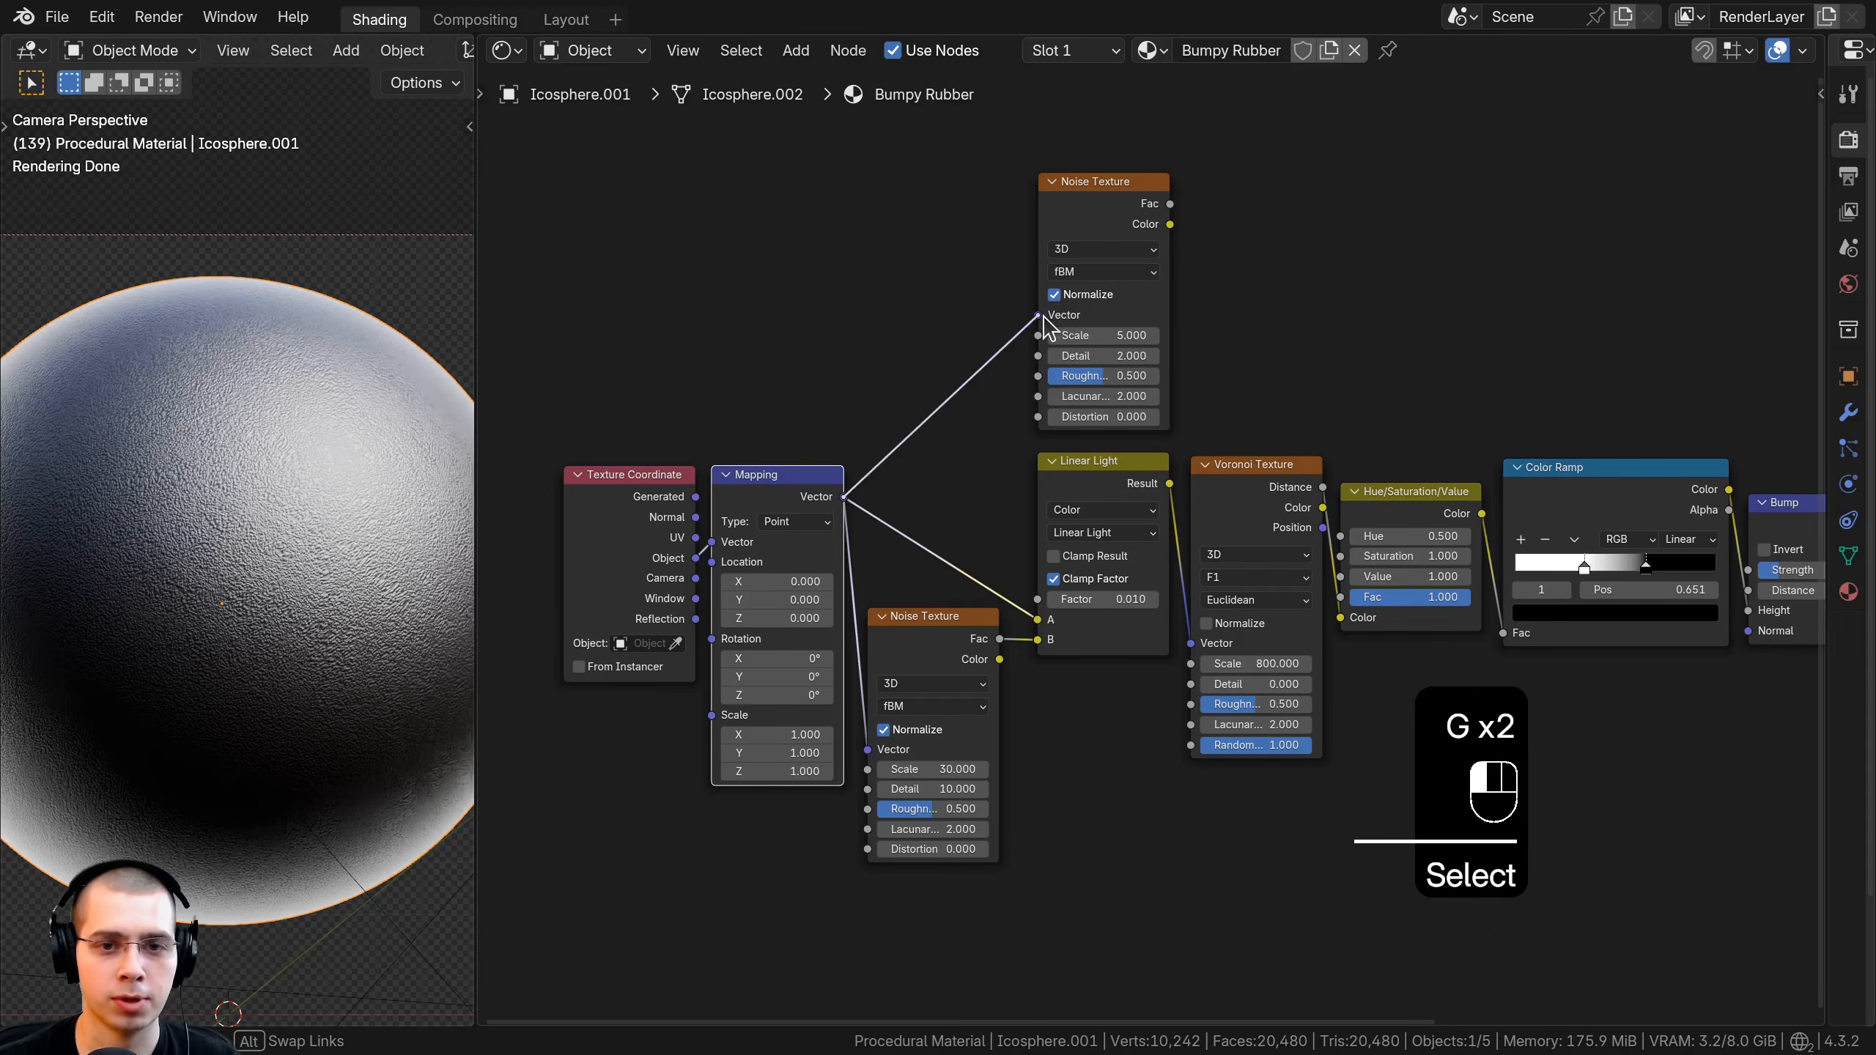
drag(1044, 326, 1039, 343)
middle_drag(1198, 478, 964, 689)
scroll(964, 686, up, 4)
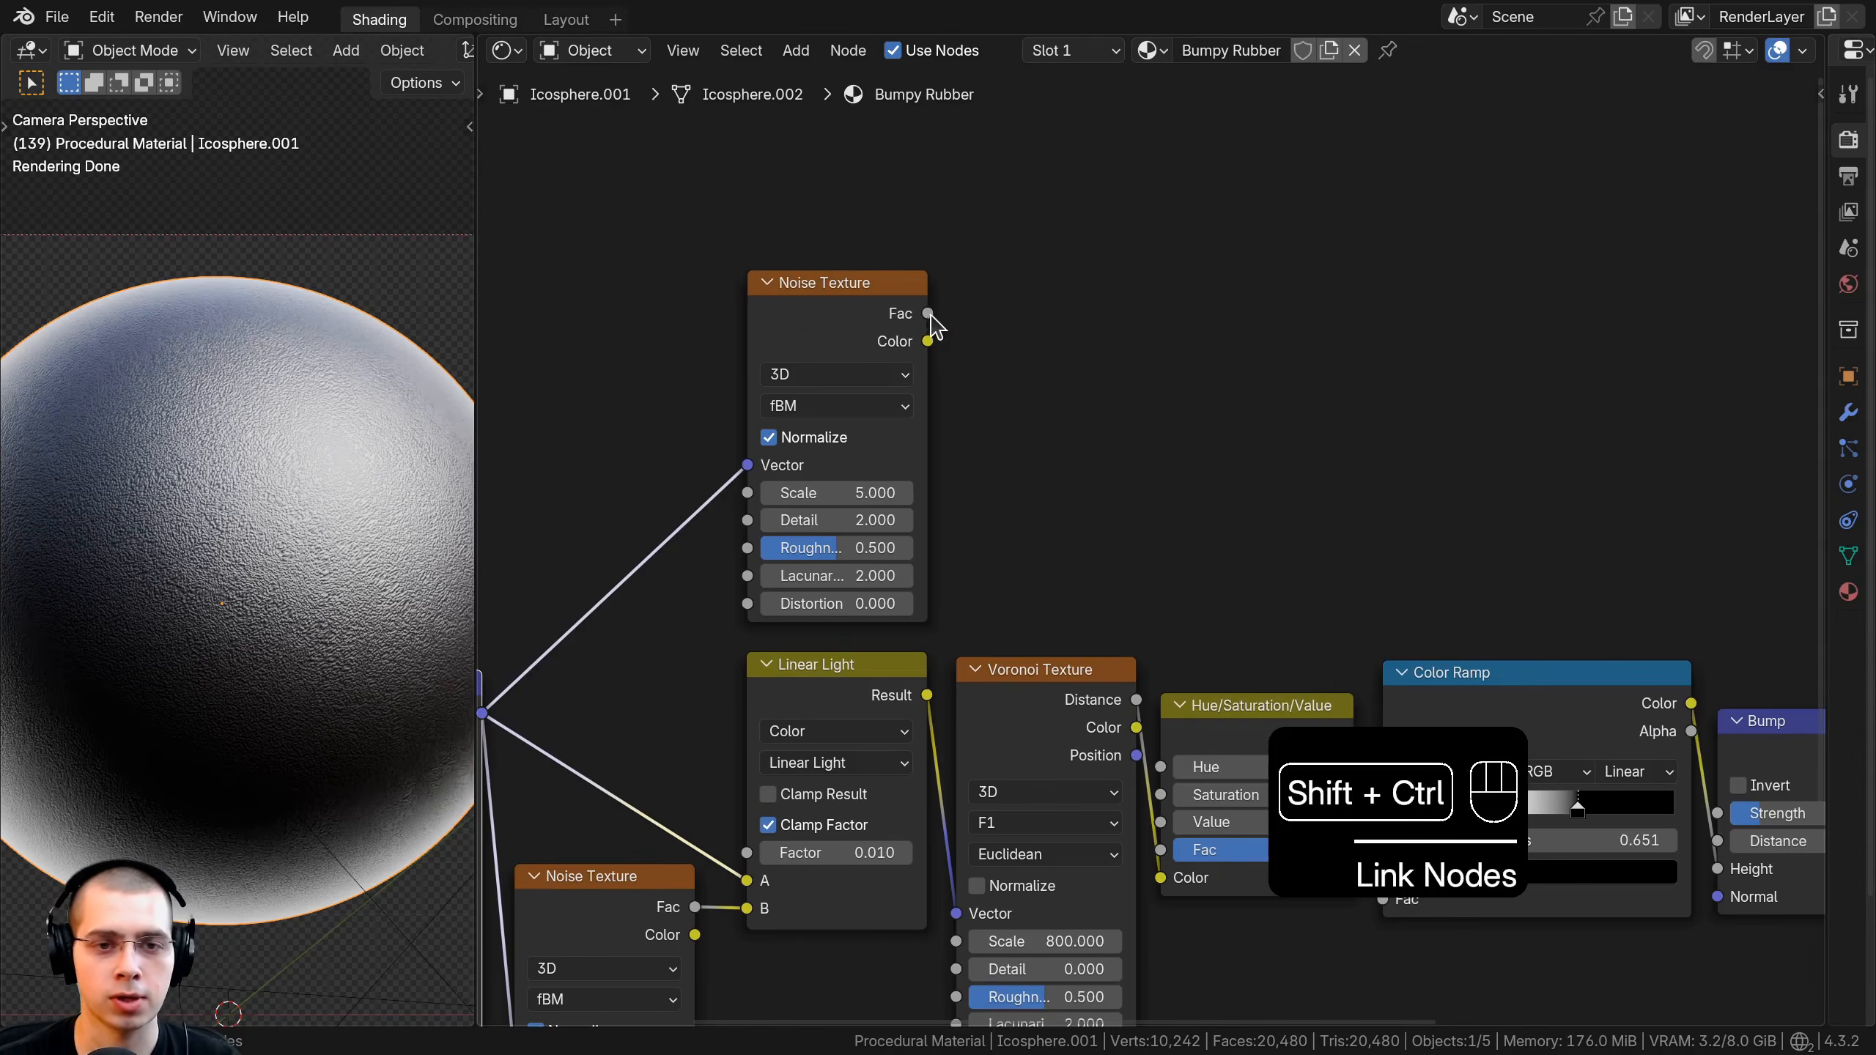
ctrl+shift+click(857, 322)
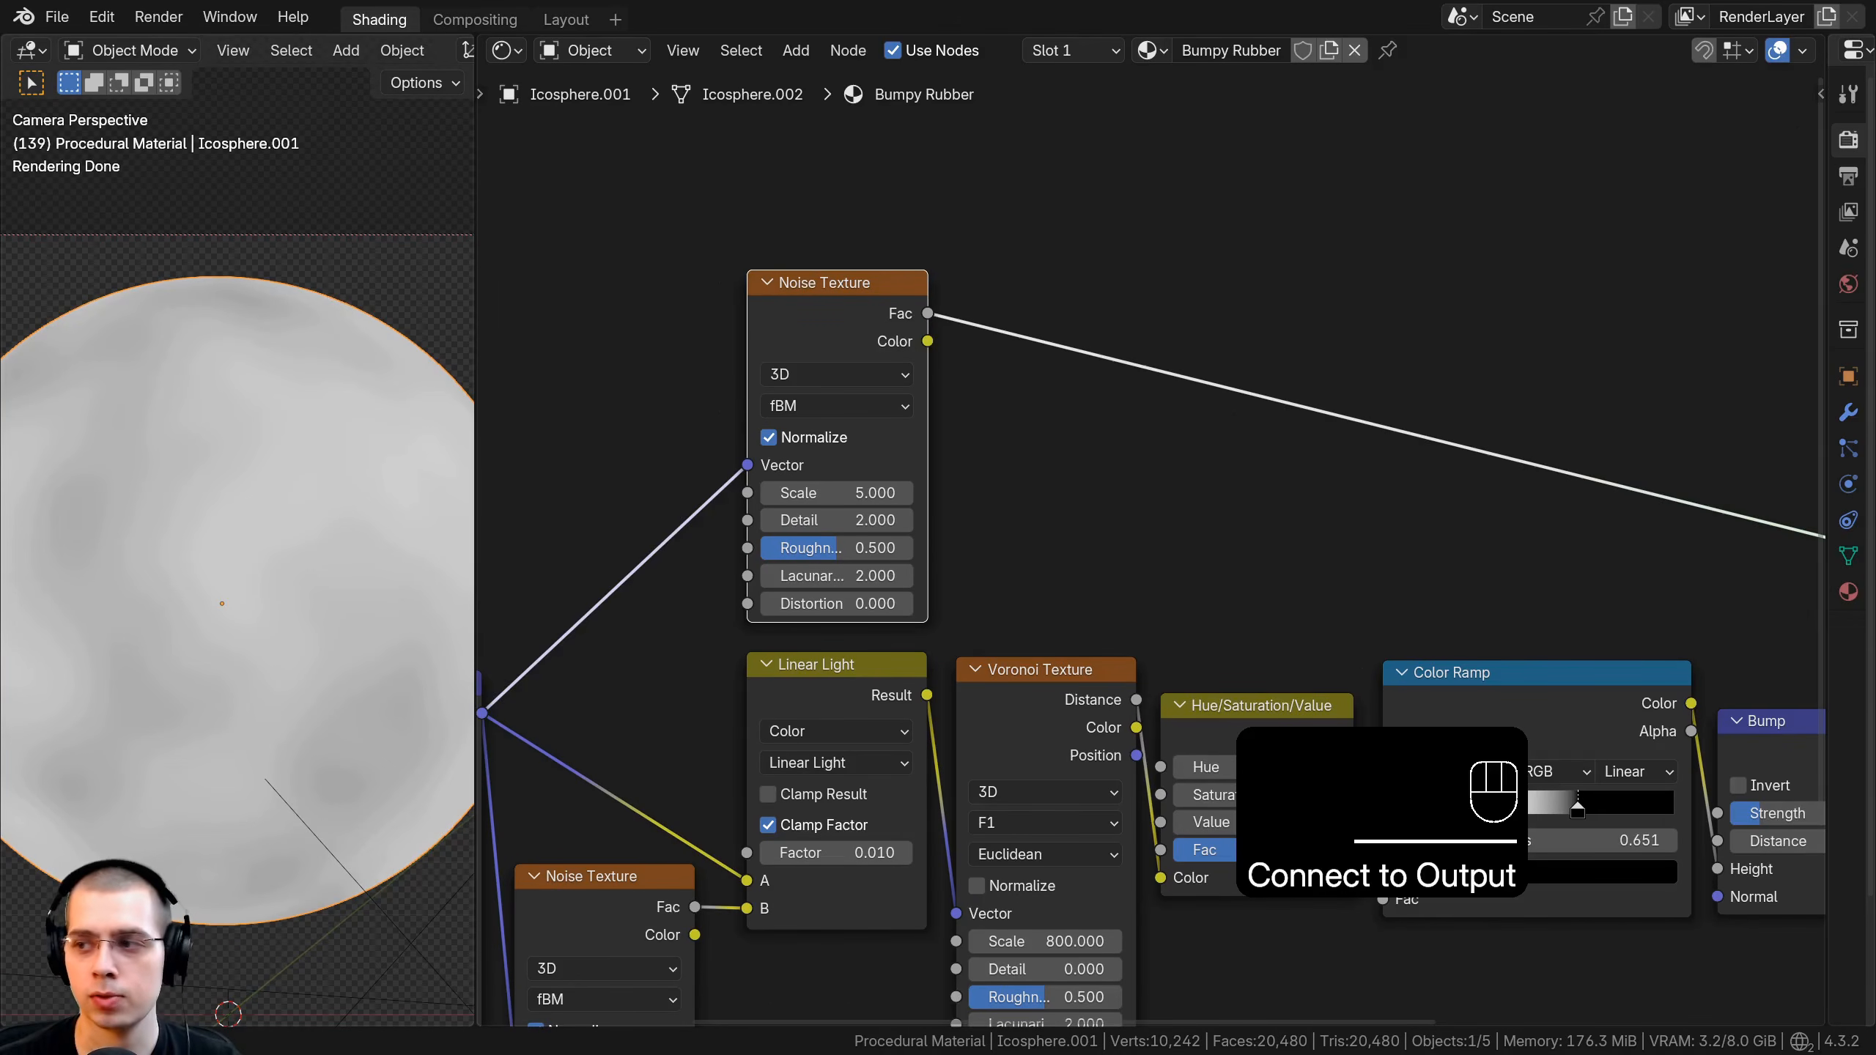
Set the new Noise Texture's Scale to 40, Detail to 10 and Roughness to 0.6.
scroll(1276, 560, up, 2)
click(827, 495)
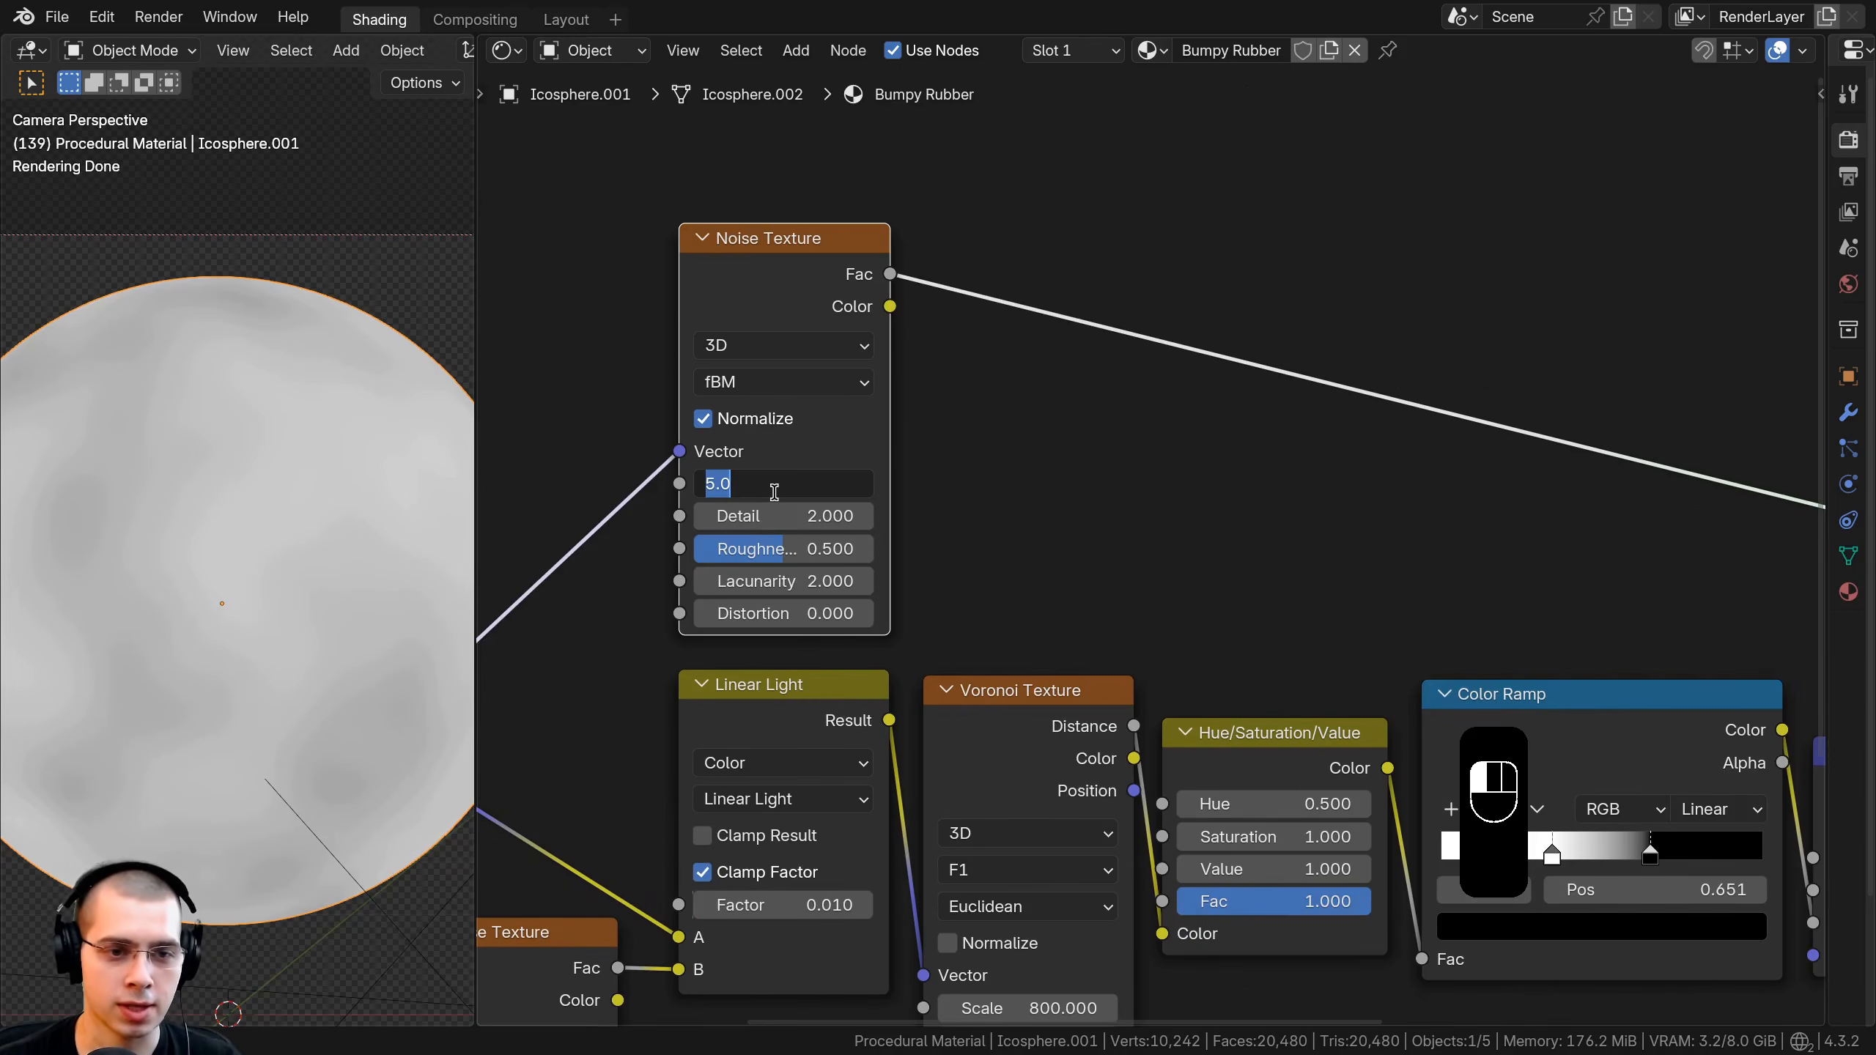
text(40)
key(Return)
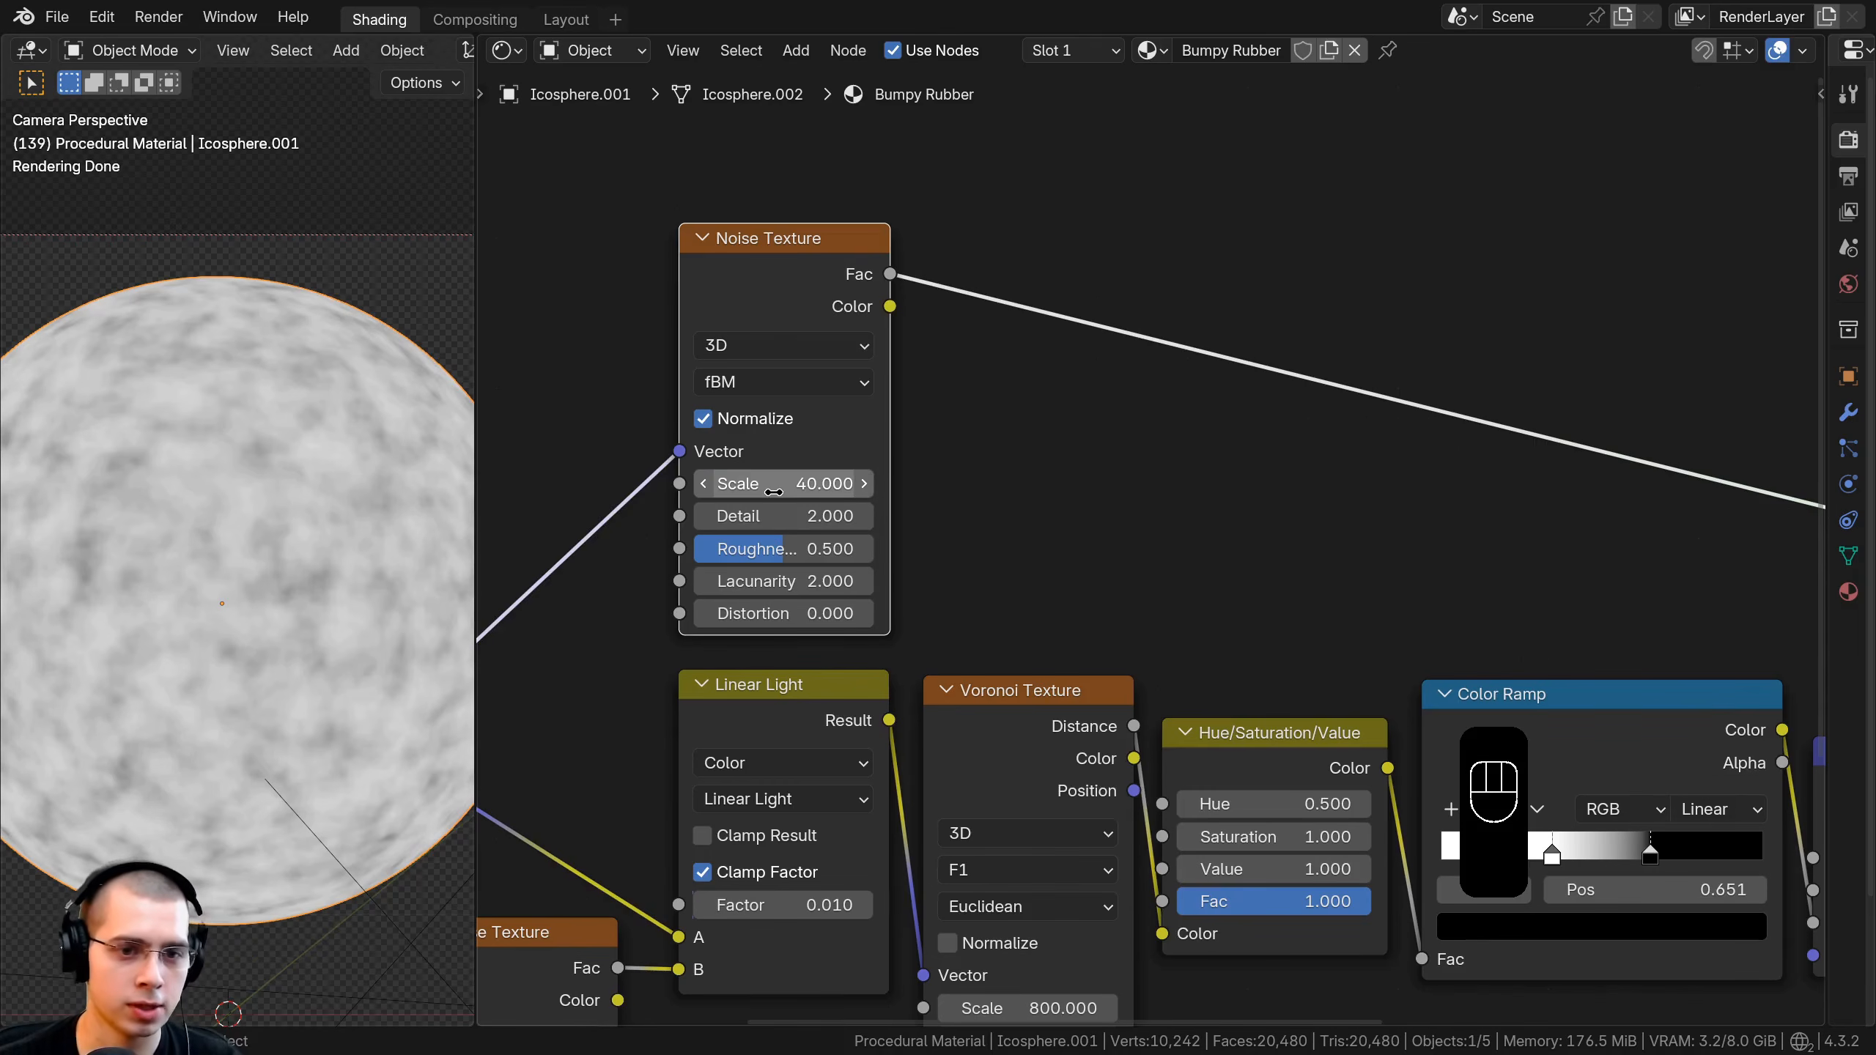
click(785, 515)
text(10)
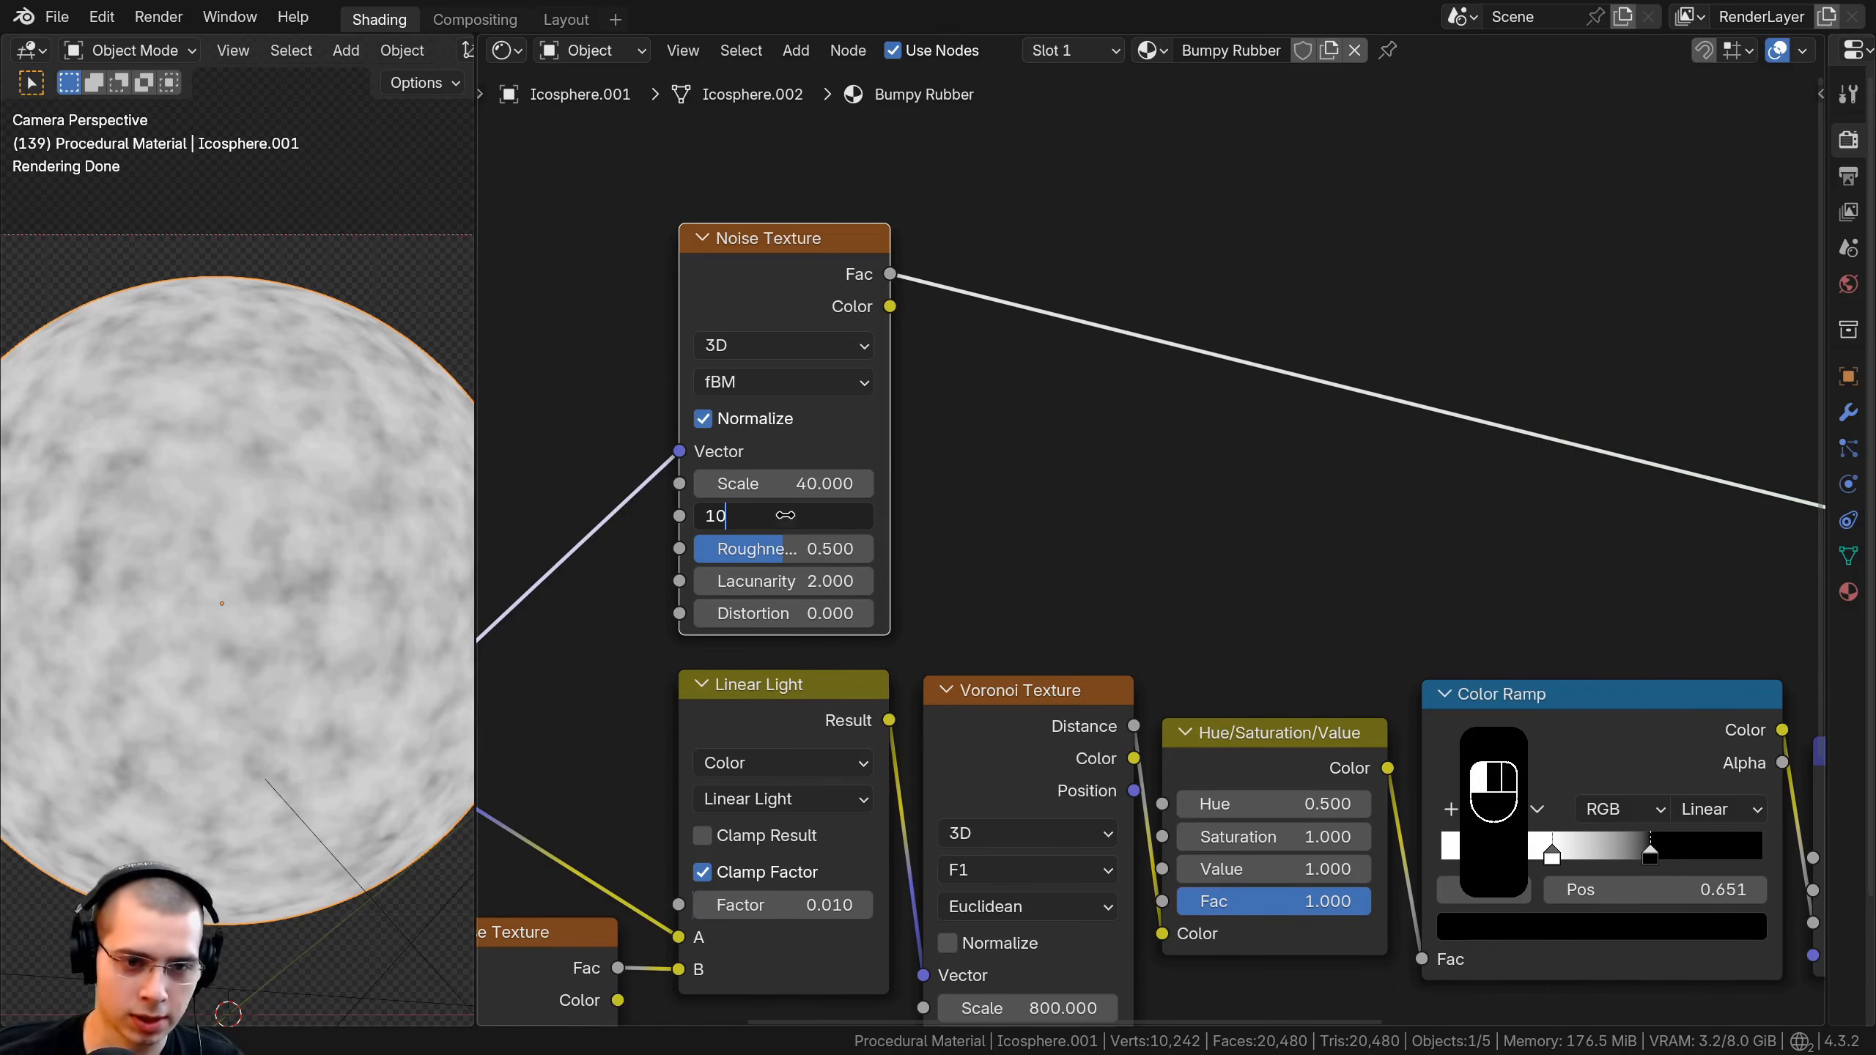
key(Return)
click(788, 550)
text(0.5)
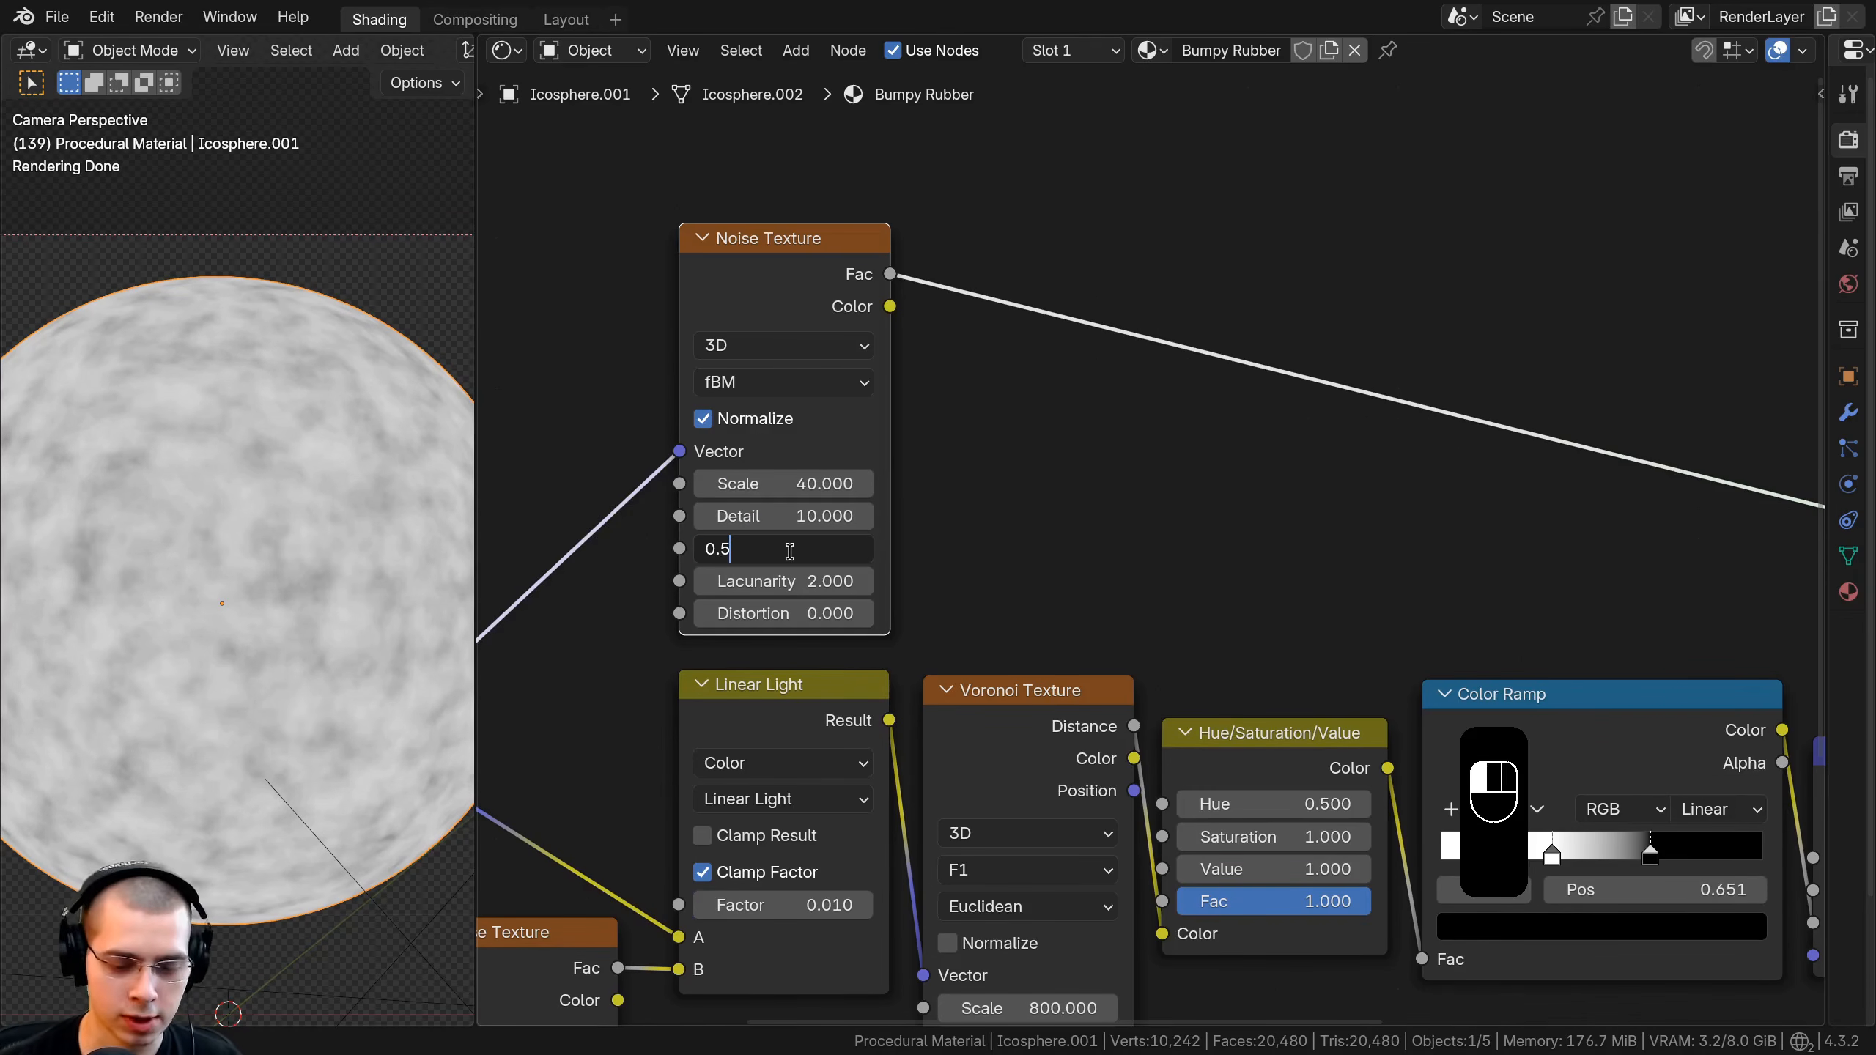
key(Return)
scroll(151, 529, down, 2)
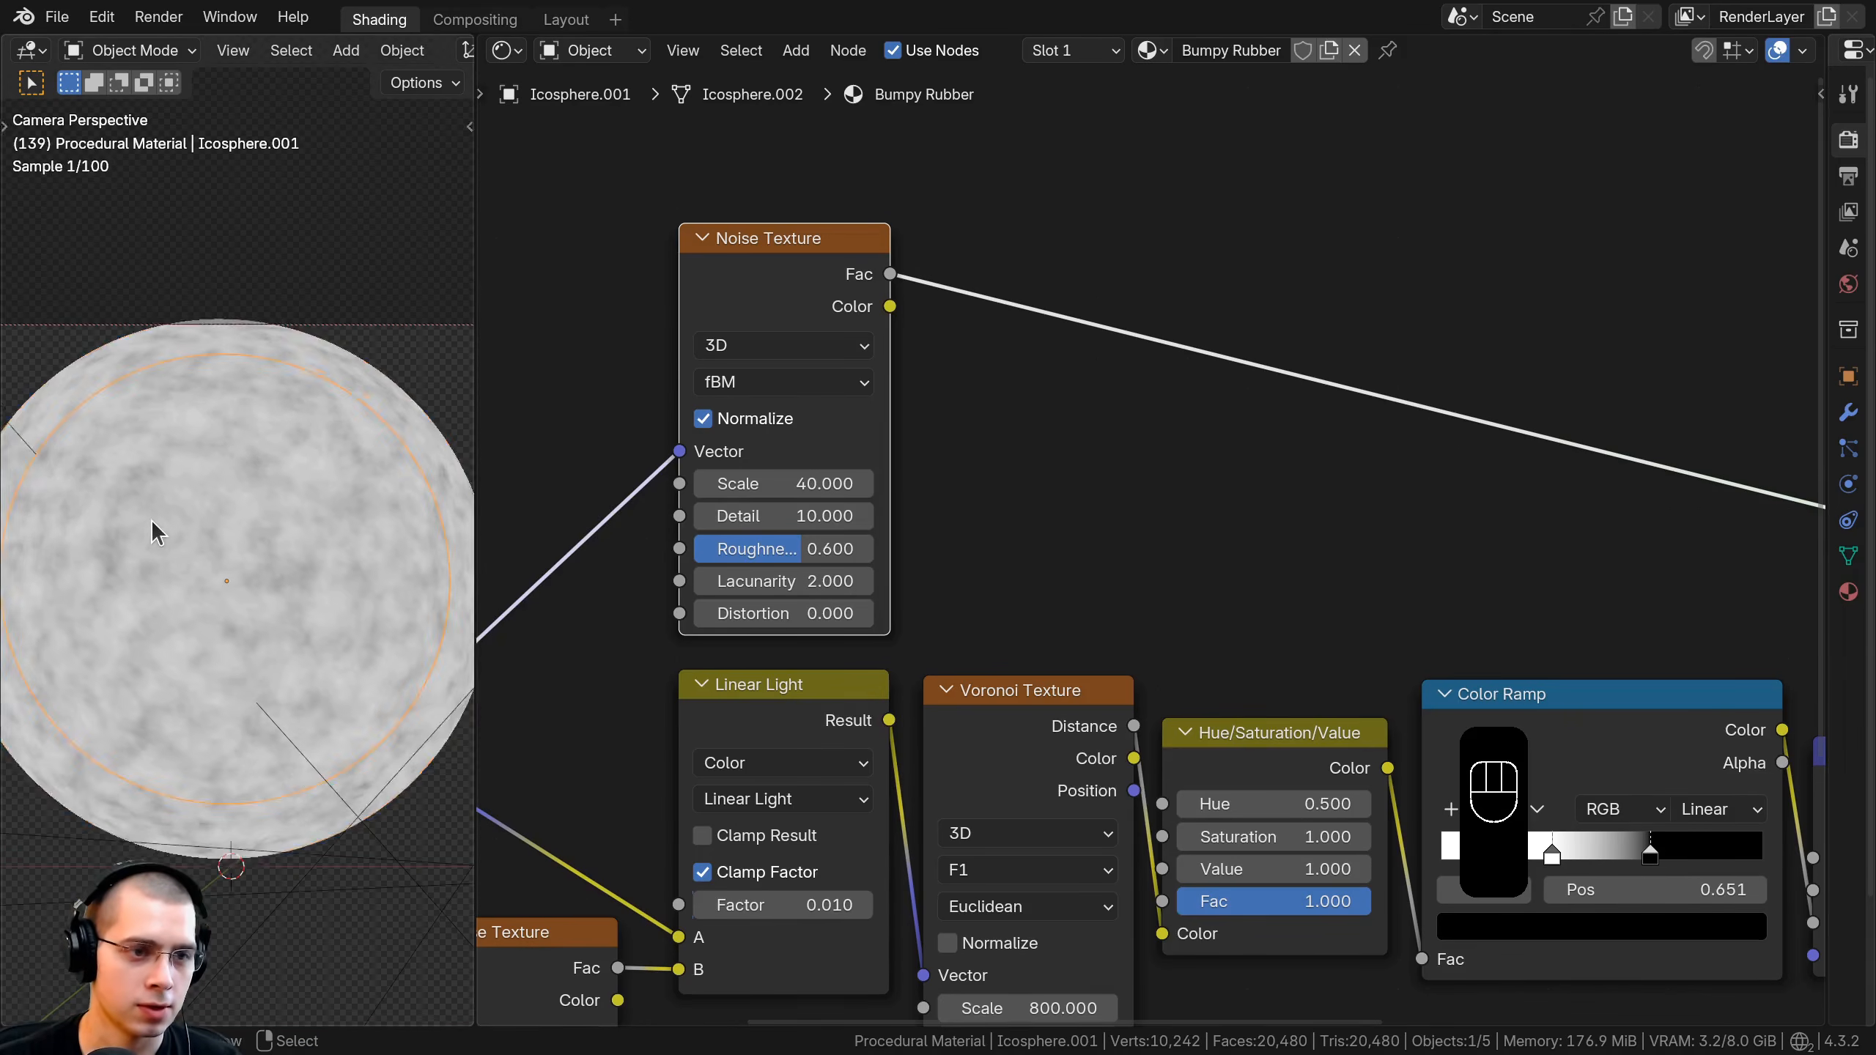
Shift the Principled BSDF and Material Output nodes away from the Bump node to make room between them.
scroll(1130, 503, down, 6)
middle_drag(1085, 433, 815, 353)
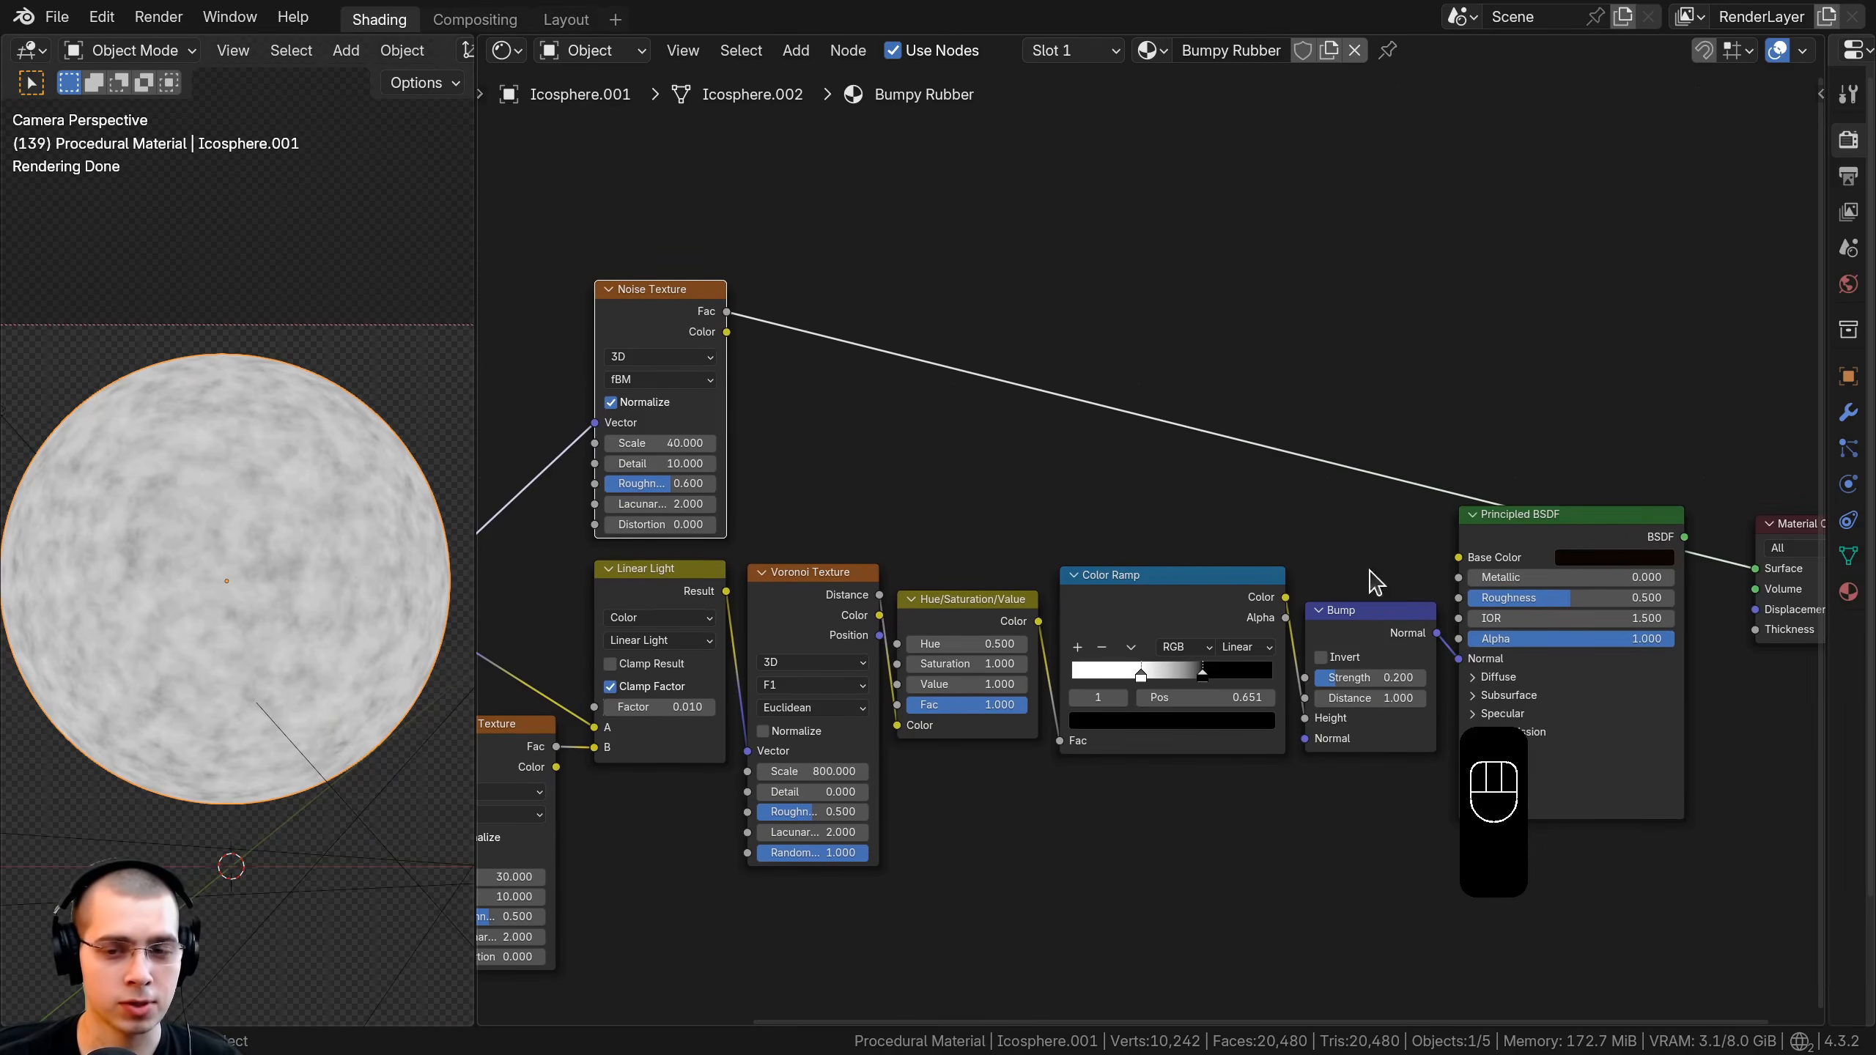
middle_drag(1374, 608, 1016, 545)
drag(1174, 317, 1425, 532)
key(g)
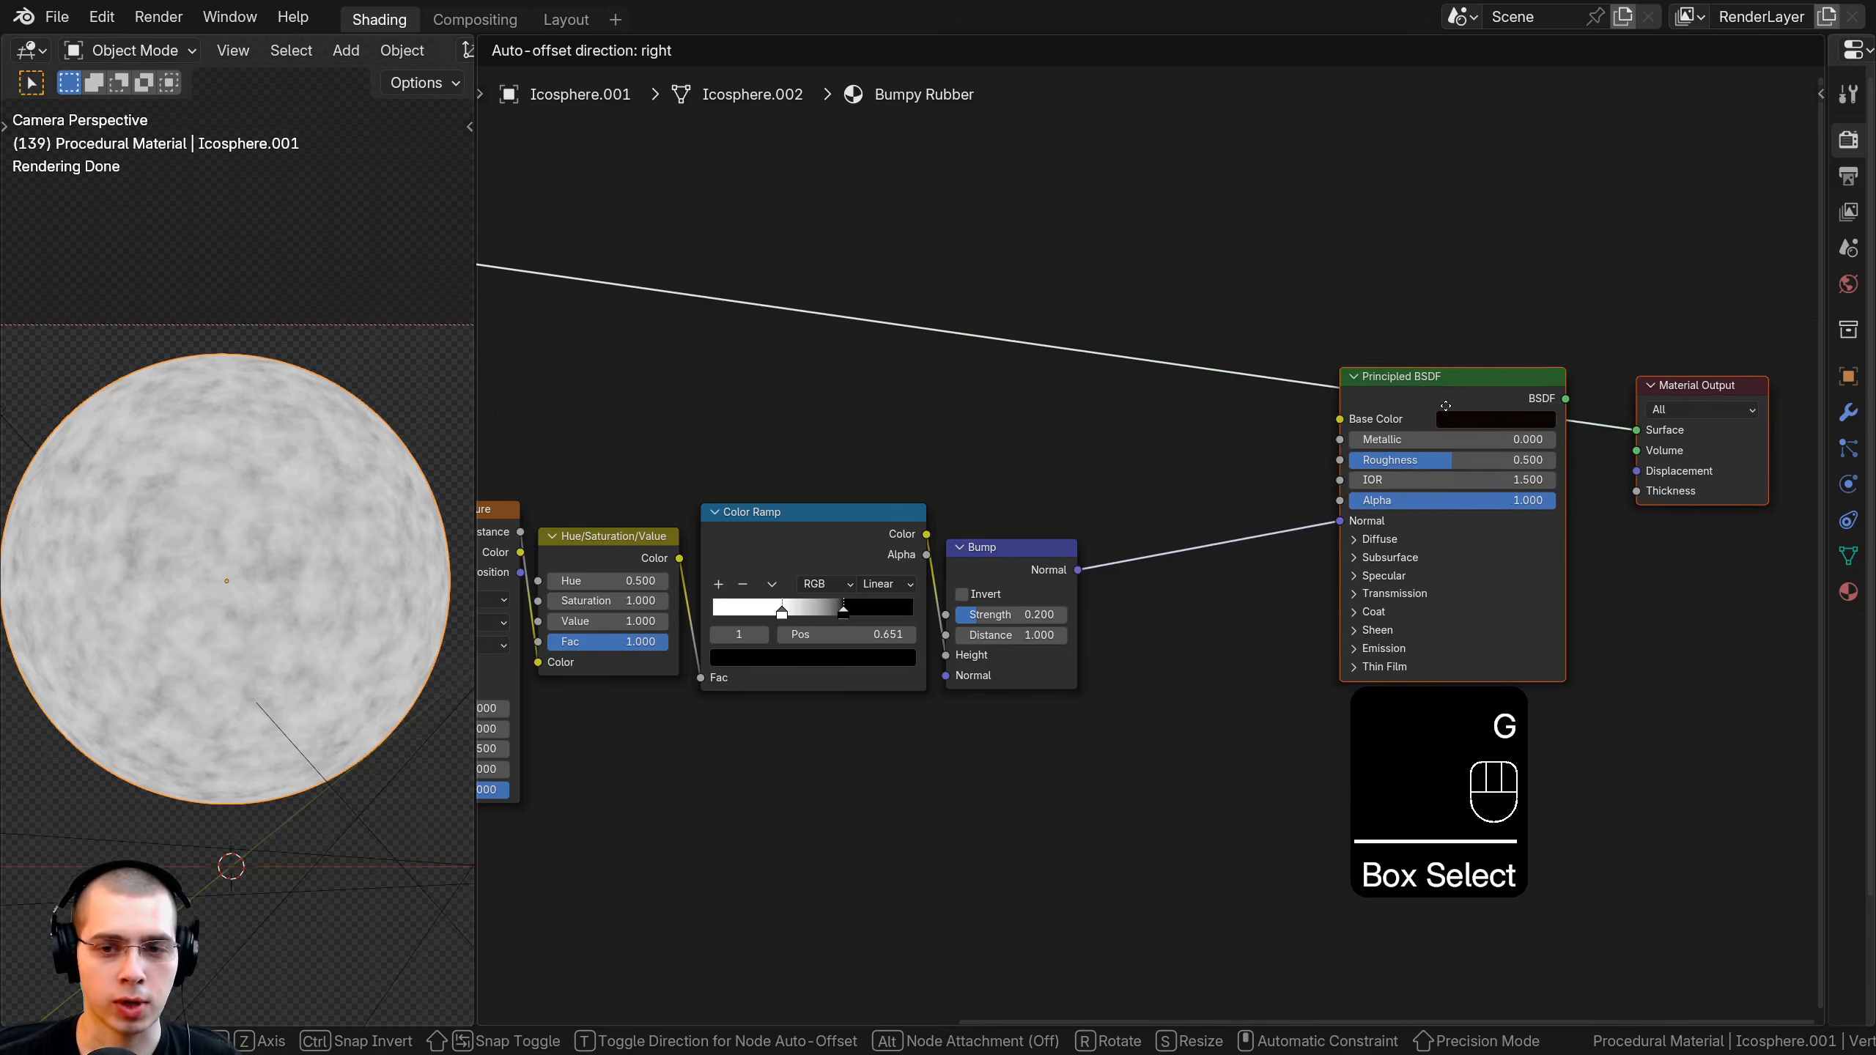
click(1445, 406)
key(a)
Duplicate the Bump node and insert the copy between the original Bump and the Principled BSDF's Normal input.
click(978, 581)
scroll(973, 580, up, 1)
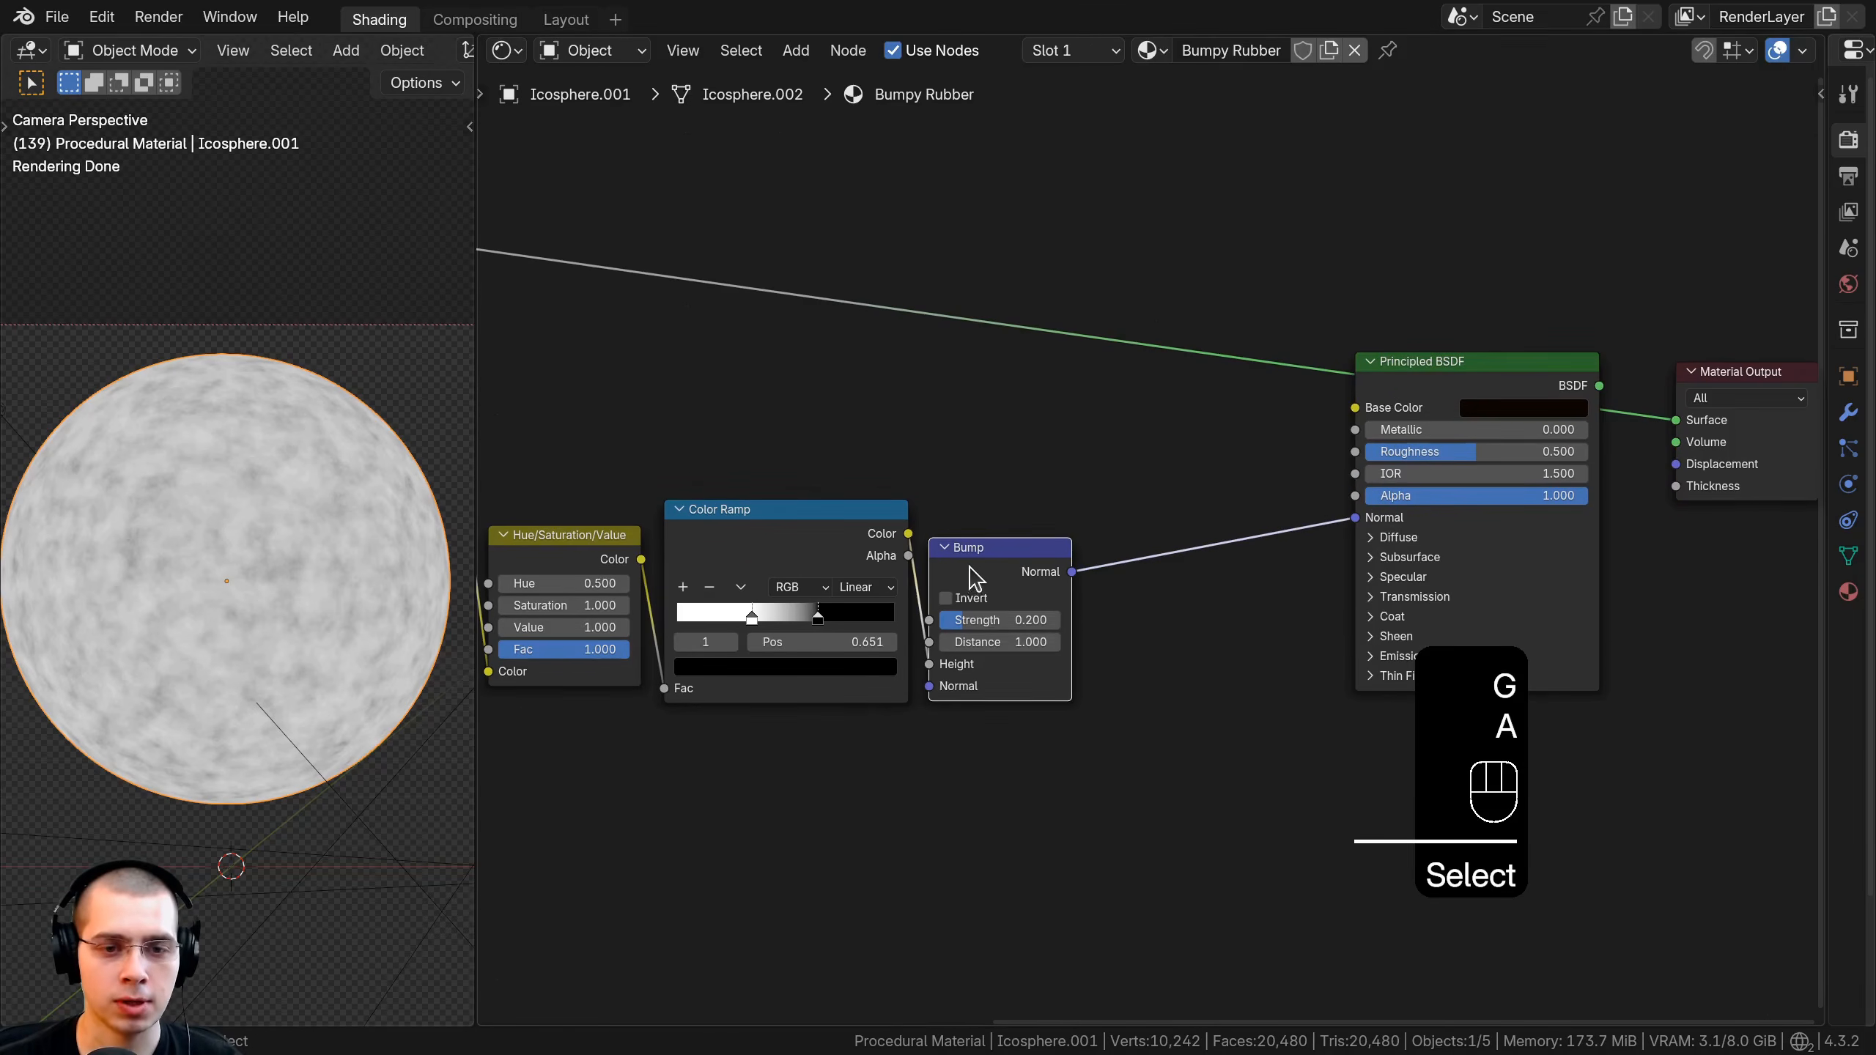
key(shift+d)
click(1150, 476)
drag(1207, 478, 1116, 455)
scroll(1056, 540, up, 5)
scroll(1083, 589, down, 3)
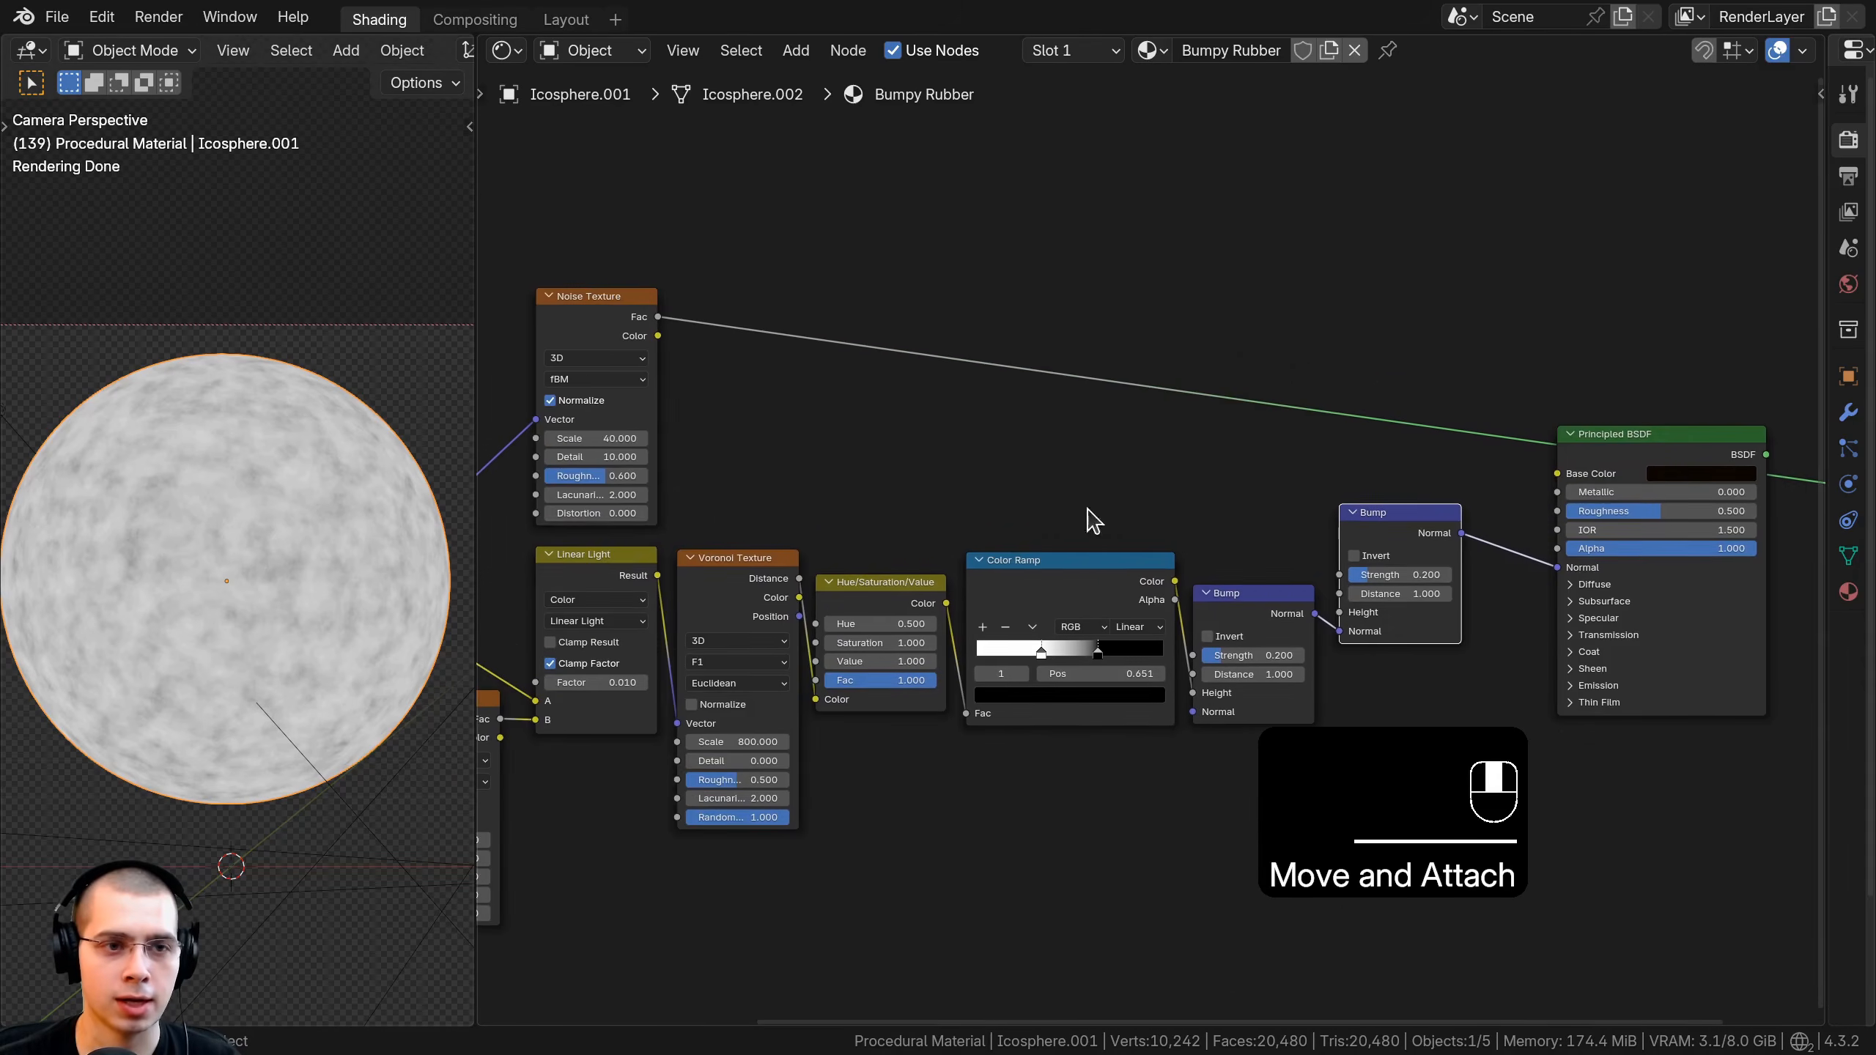
Connect the upper Noise Texture's Fac output to the Height input of the second Bump node.
drag(677, 316, 1358, 612)
middle_drag(1253, 558, 1010, 535)
scroll(1440, 395, up, 4)
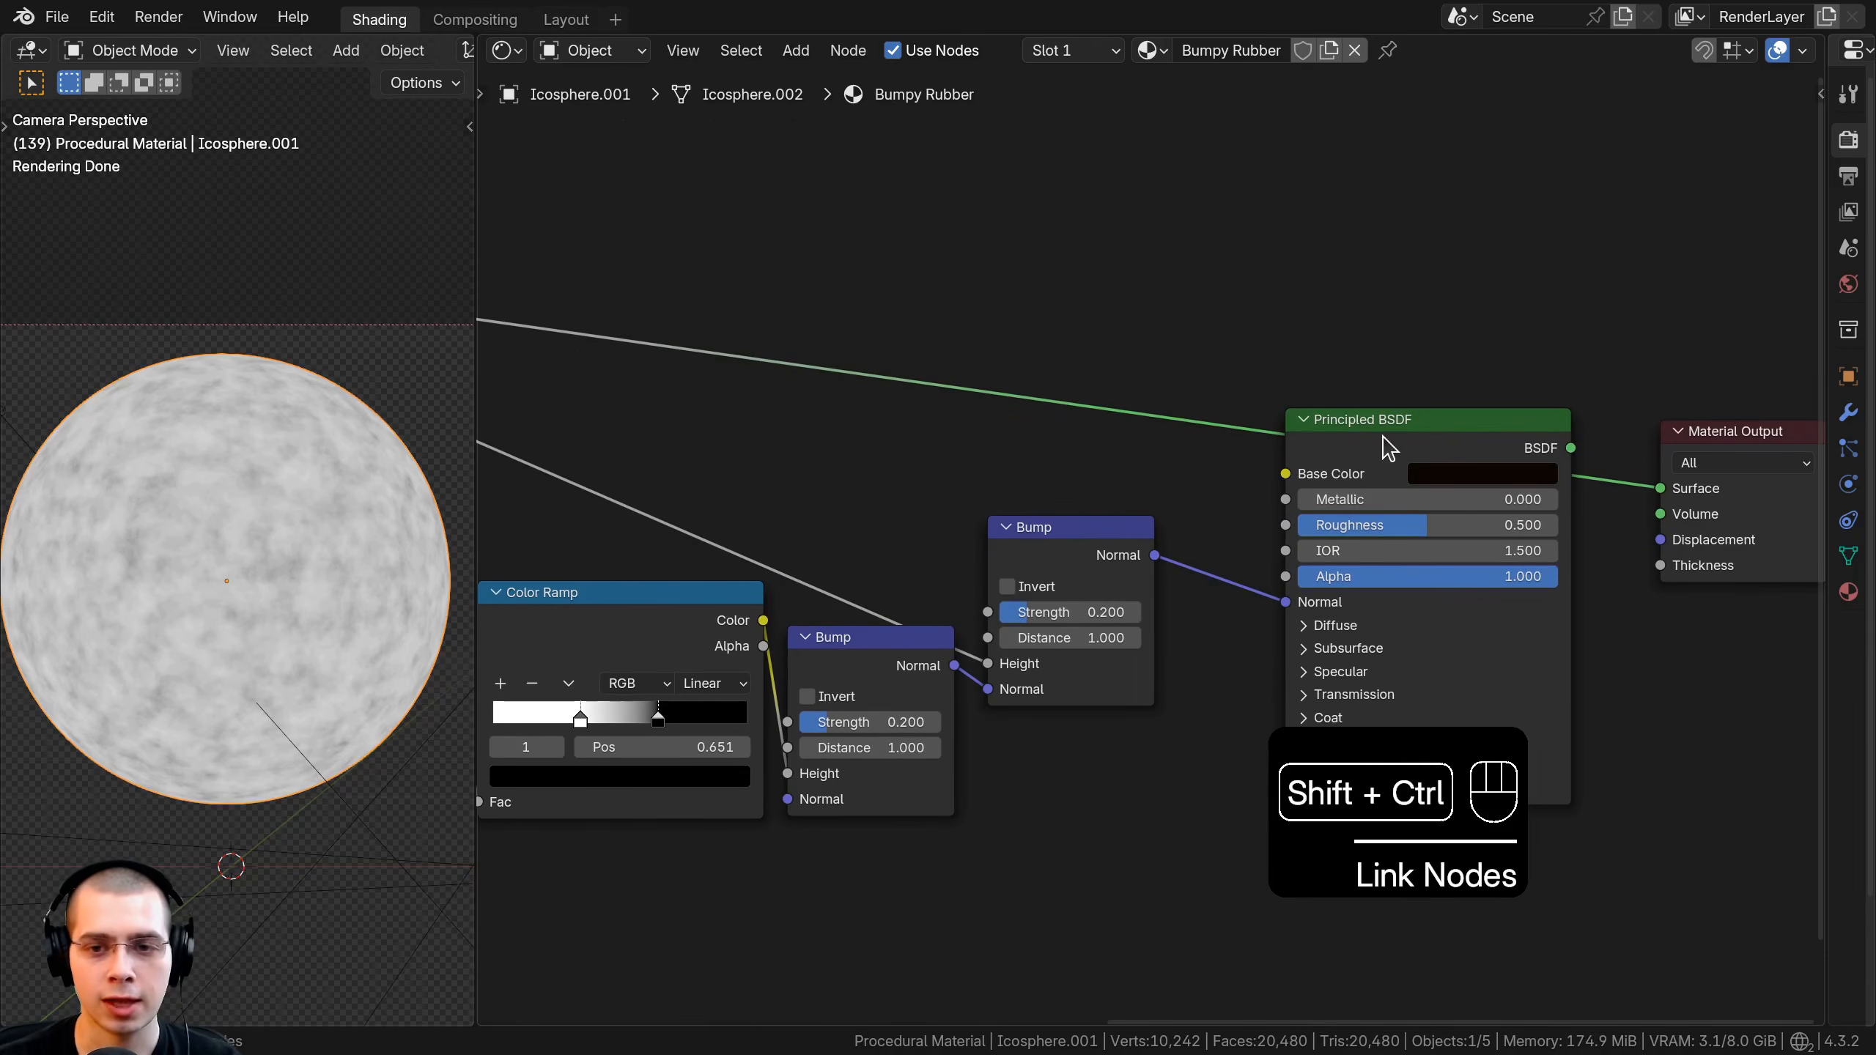
Restore the Principled BSDF preview through the Material Output and arrange both nodes close beside the second Bump node.
ctrl+shift+click(1386, 438)
drag(1385, 439, 1475, 438)
key(b)
drag(1477, 259, 1756, 639)
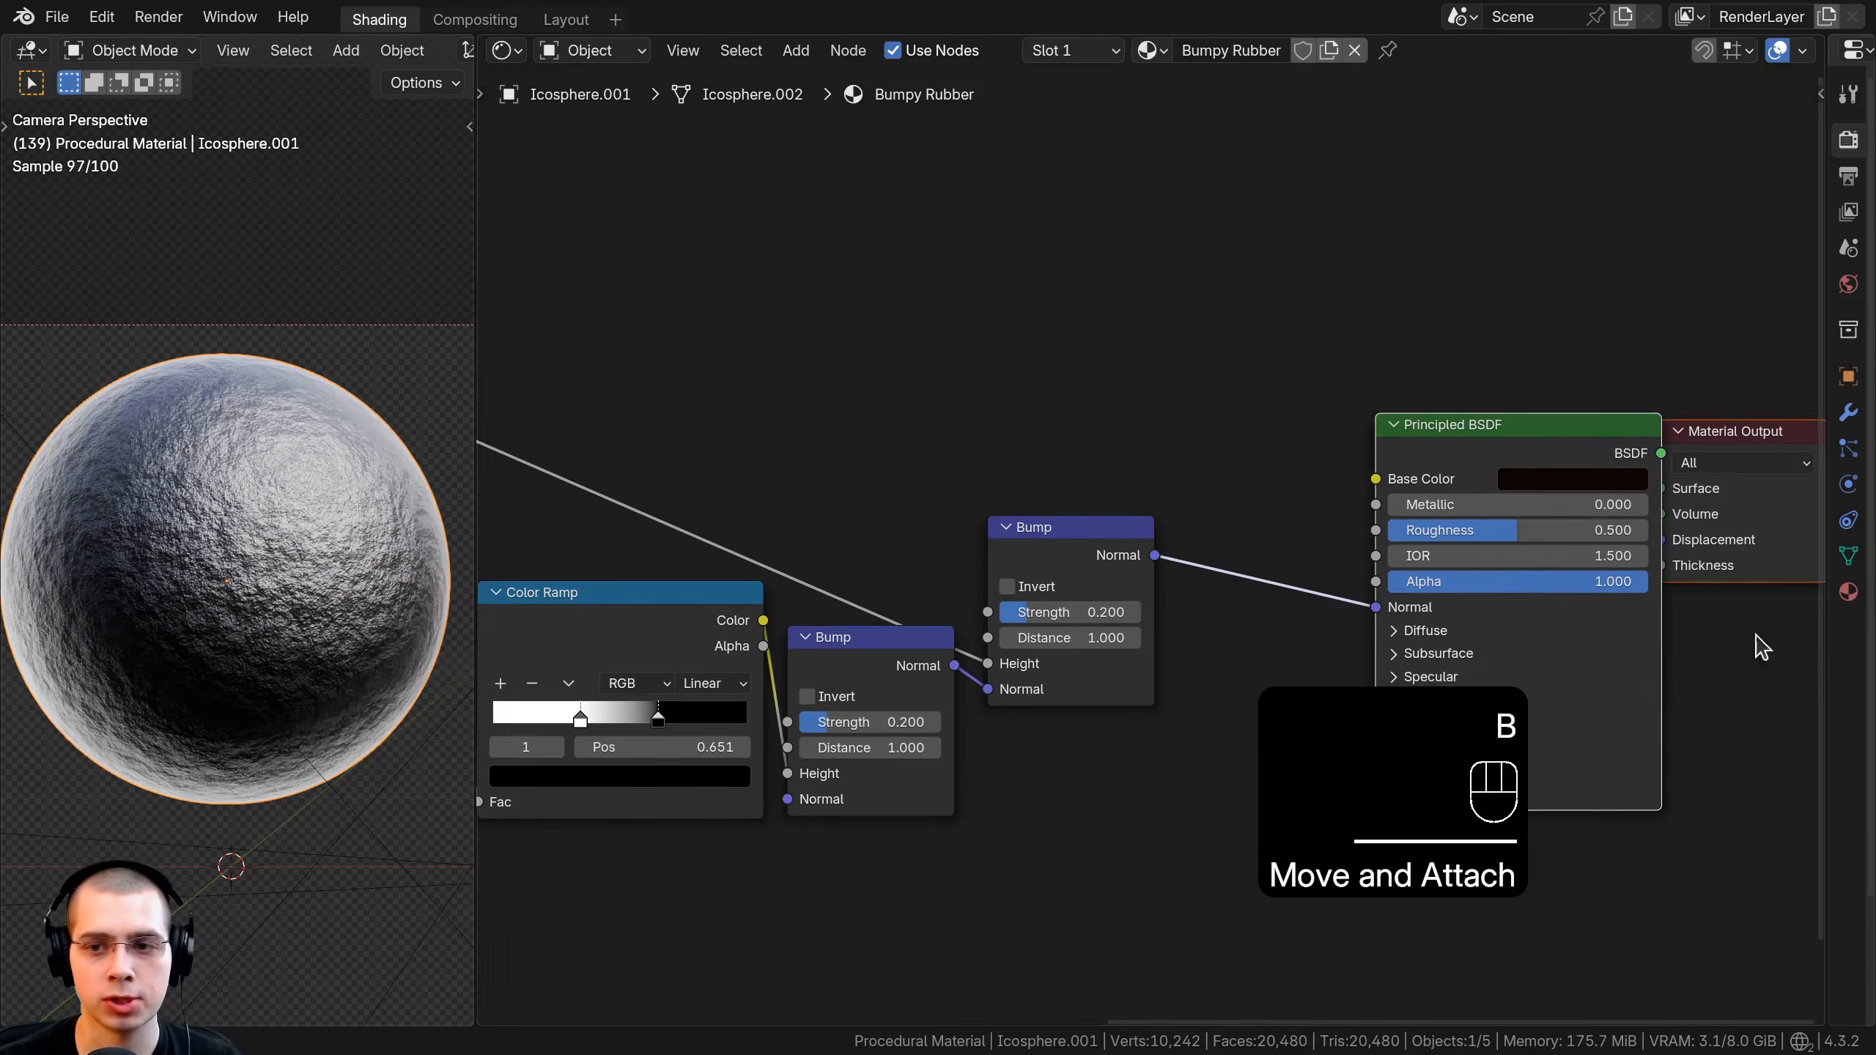
key(g)
click(1517, 631)
scroll(1447, 628, up, 1)
middle_drag(1097, 615, 1153, 616)
key(g)
click(1244, 558)
key(a)
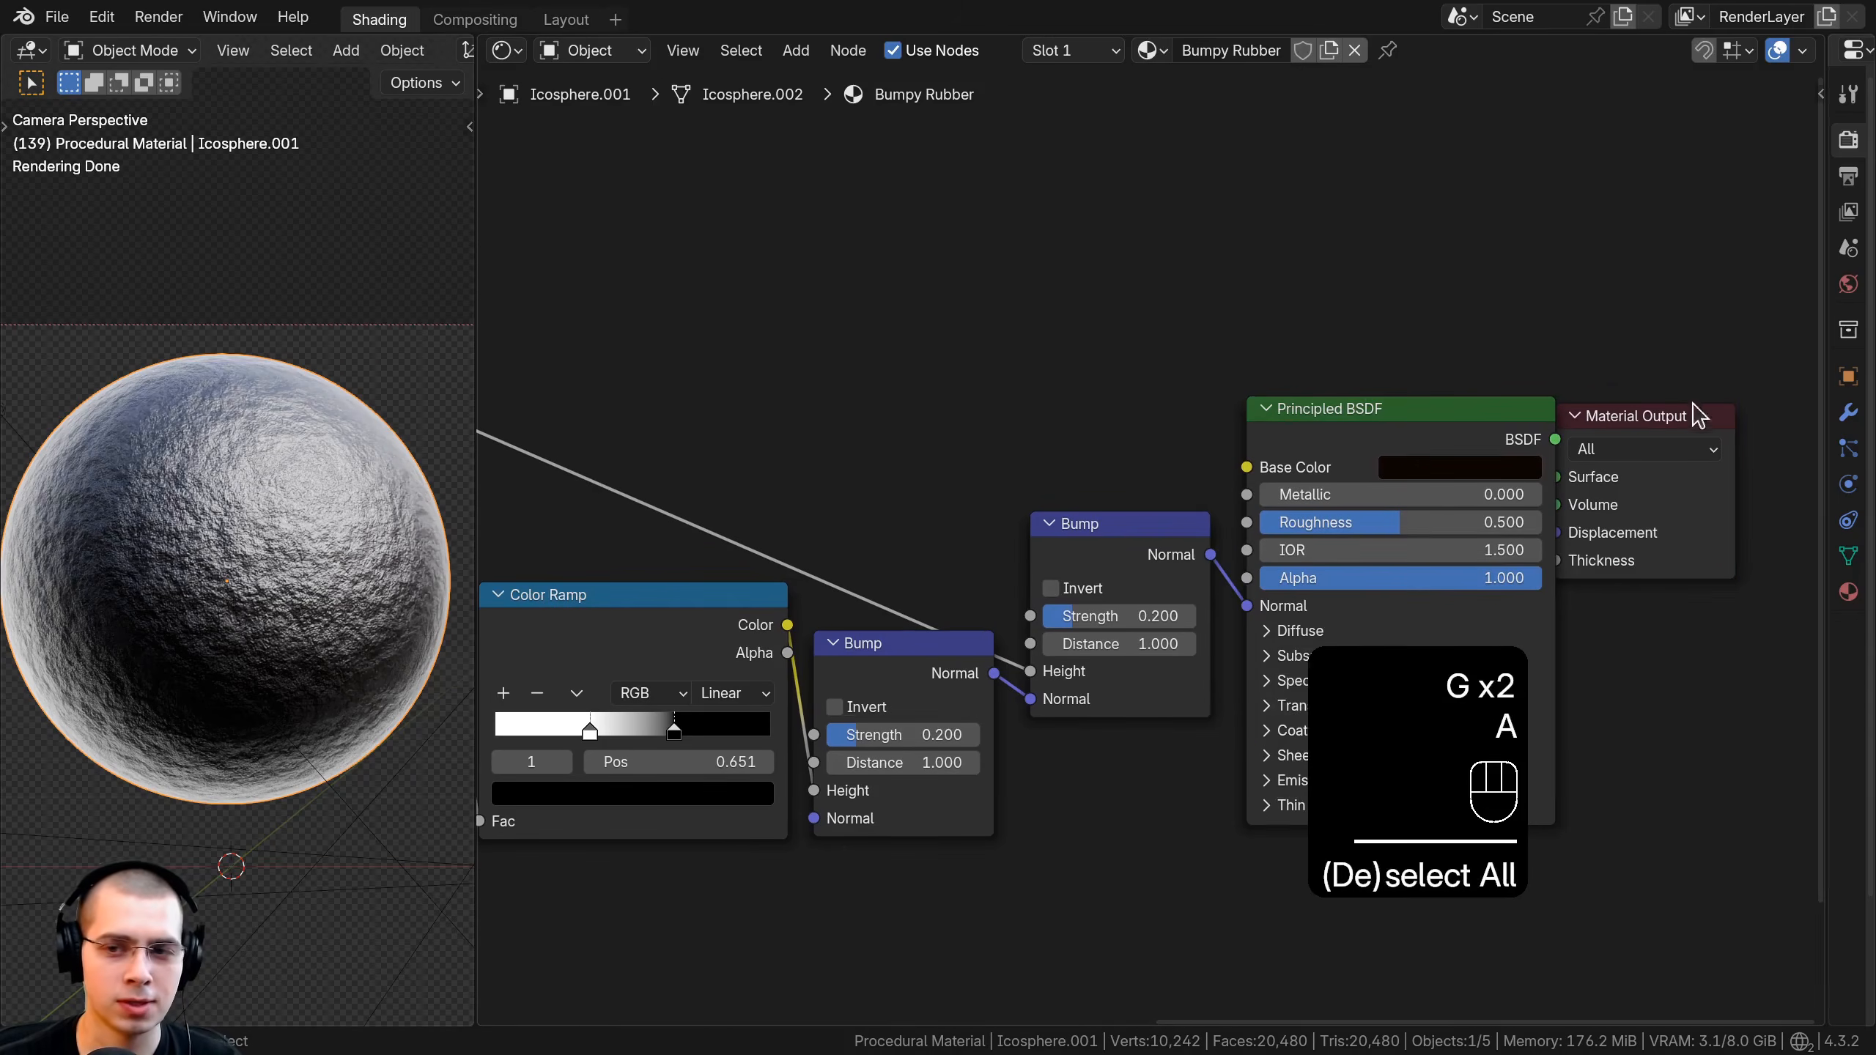
drag(1695, 416, 1730, 421)
Set the Strength of the second Bump node to 0.05.
scroll(1327, 654, up, 2)
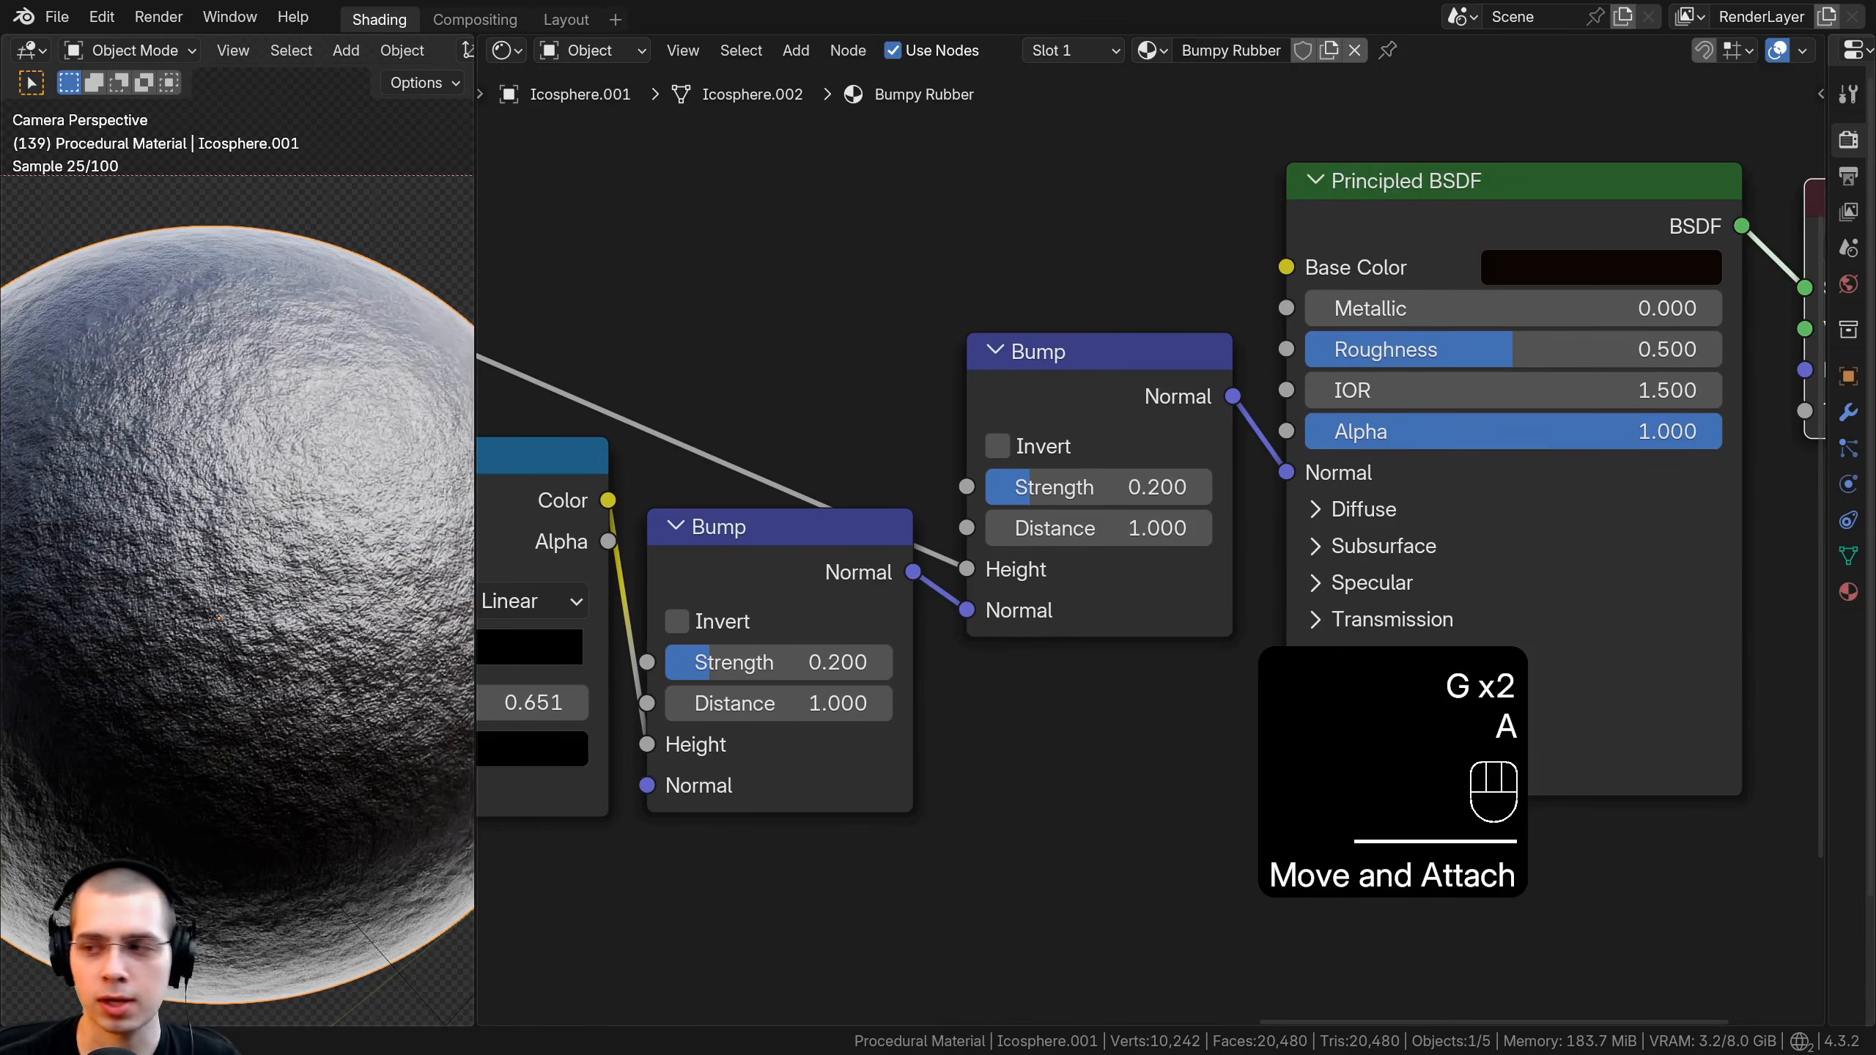
click(1109, 486)
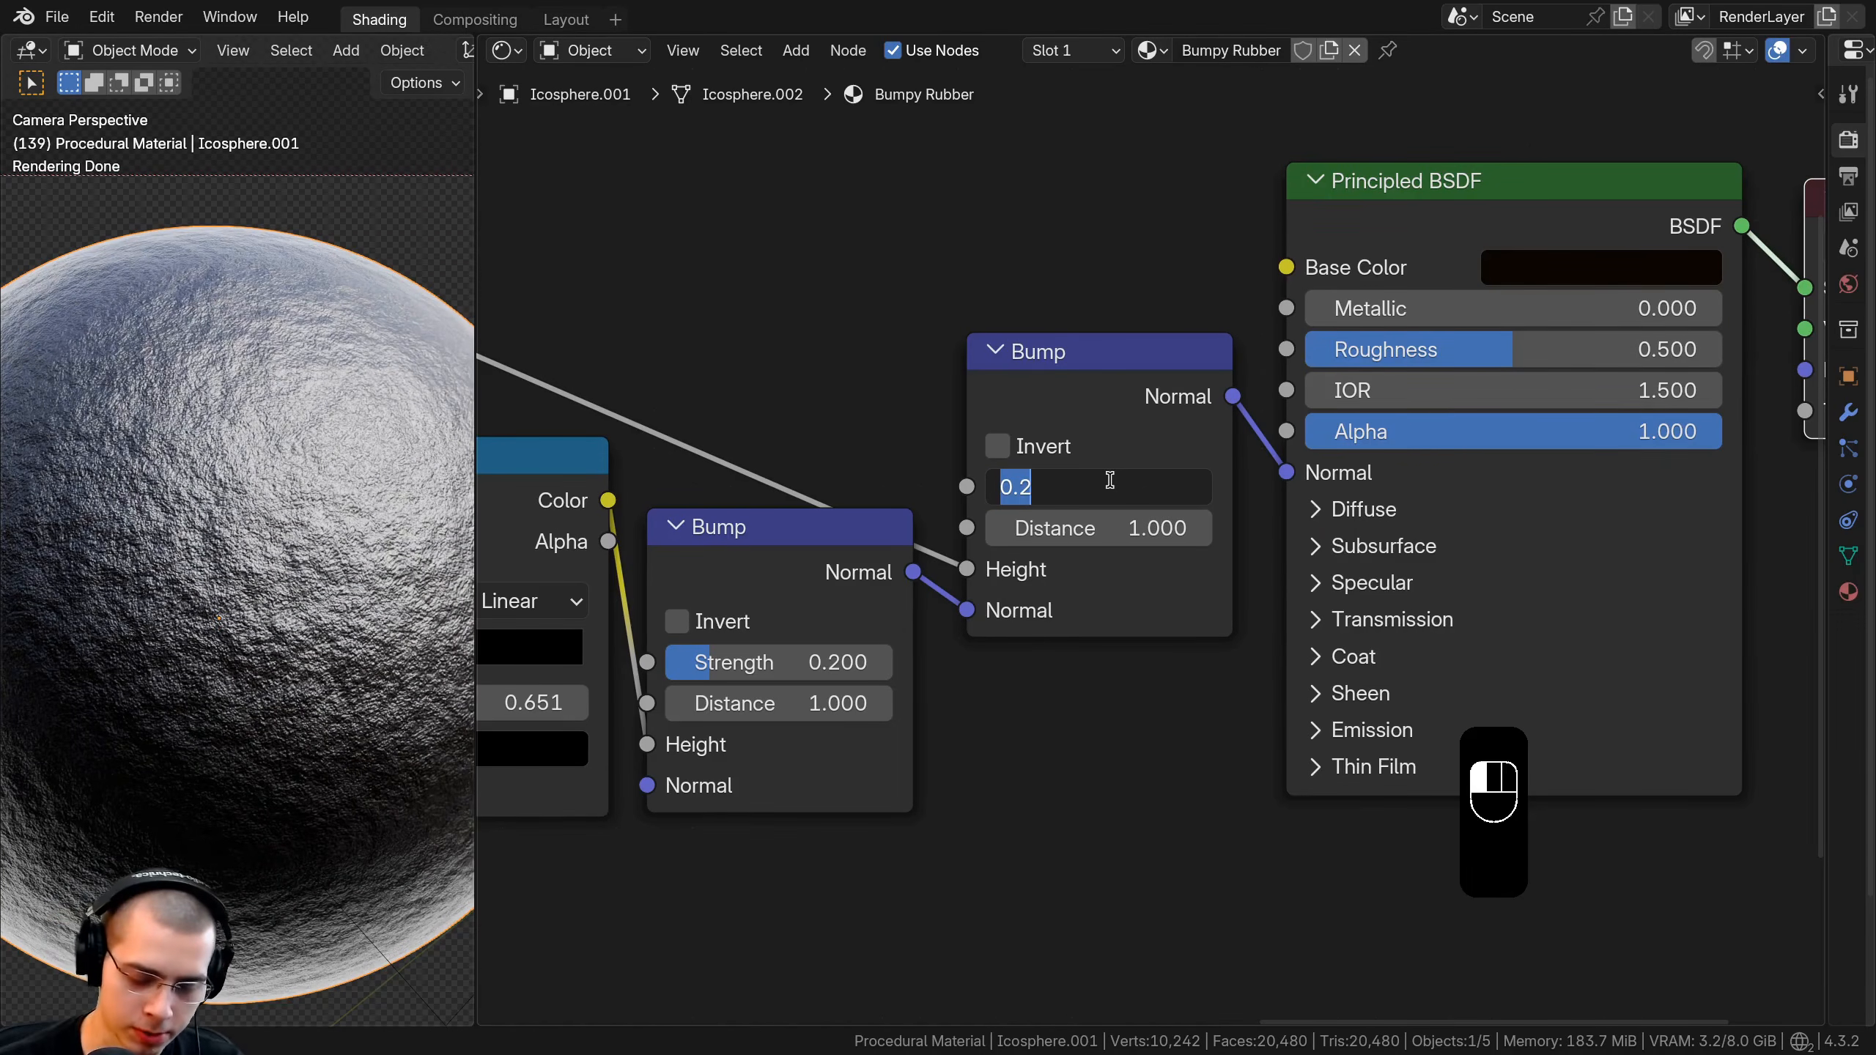
key(Return)
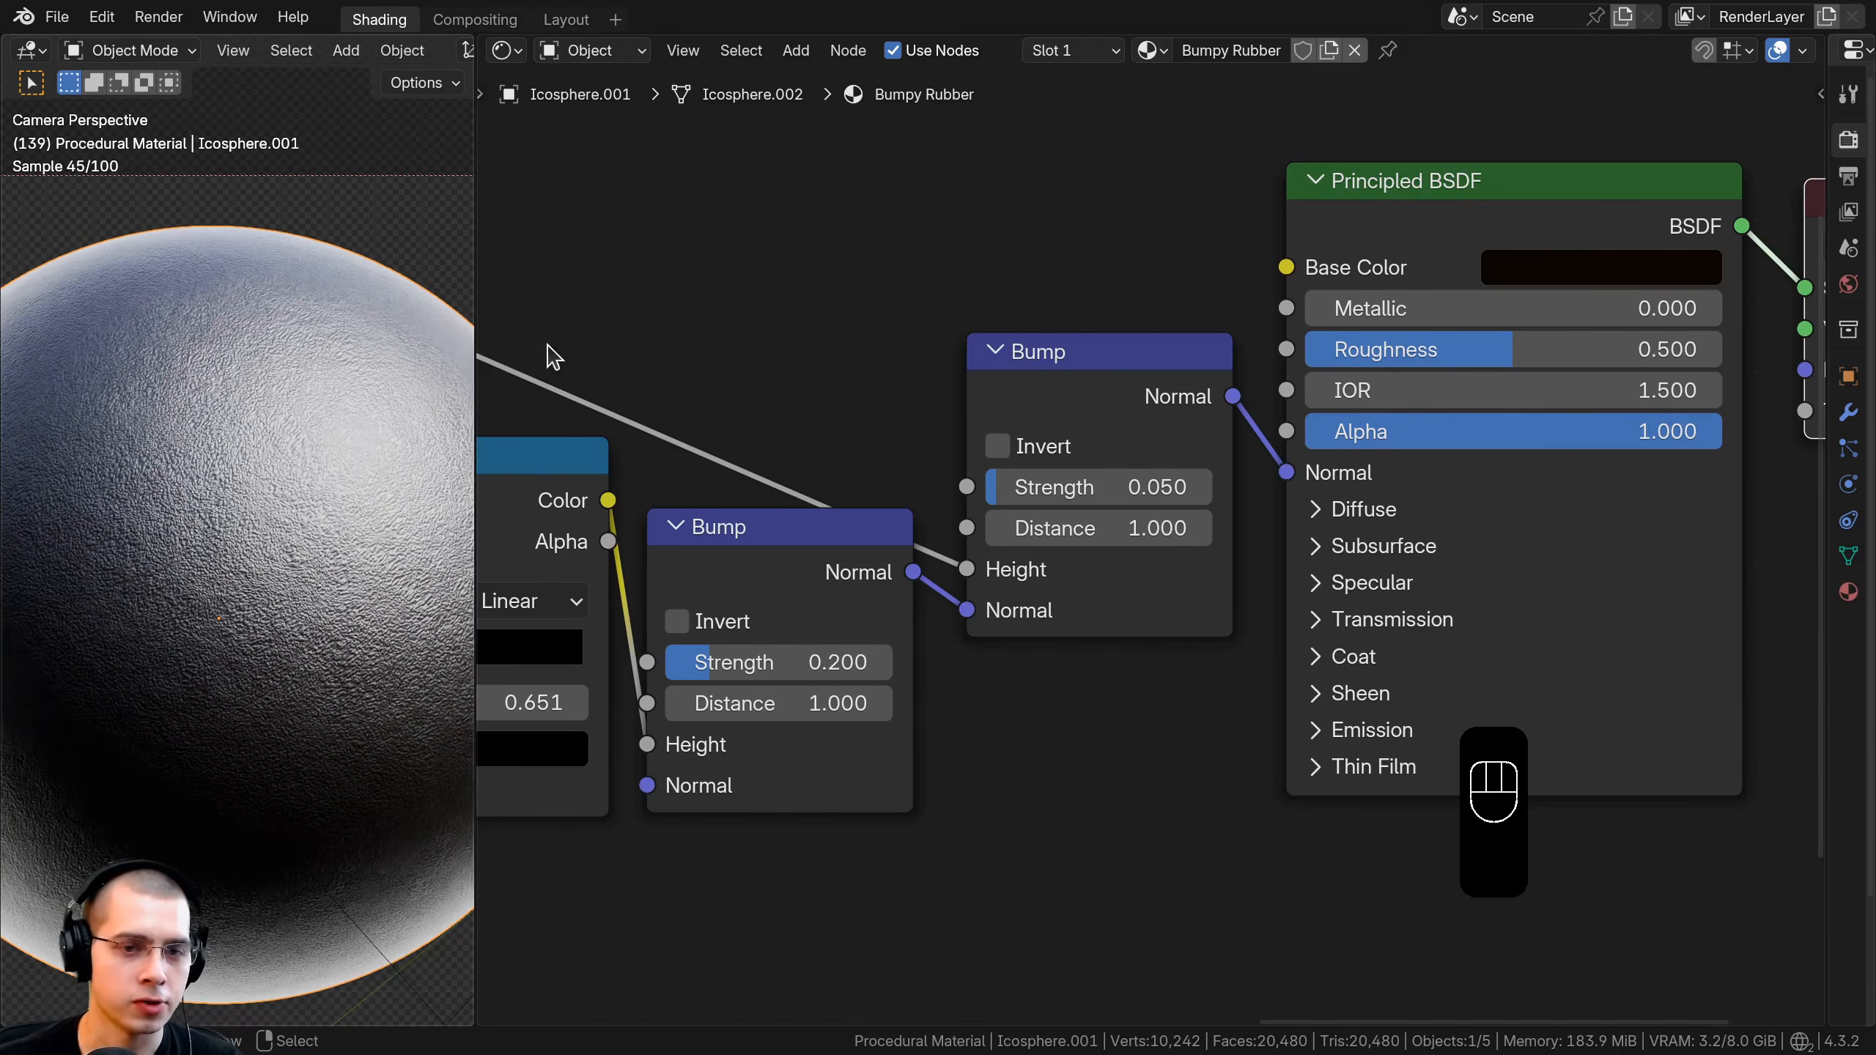
drag(1109, 486, 1136, 486)
right_click(1136, 486)
scroll(231, 484, down, 3)
scroll(237, 487, up, 1)
key(a)
Select every node except the Material Output and combine them into a node group.
scroll(1140, 530, down, 6)
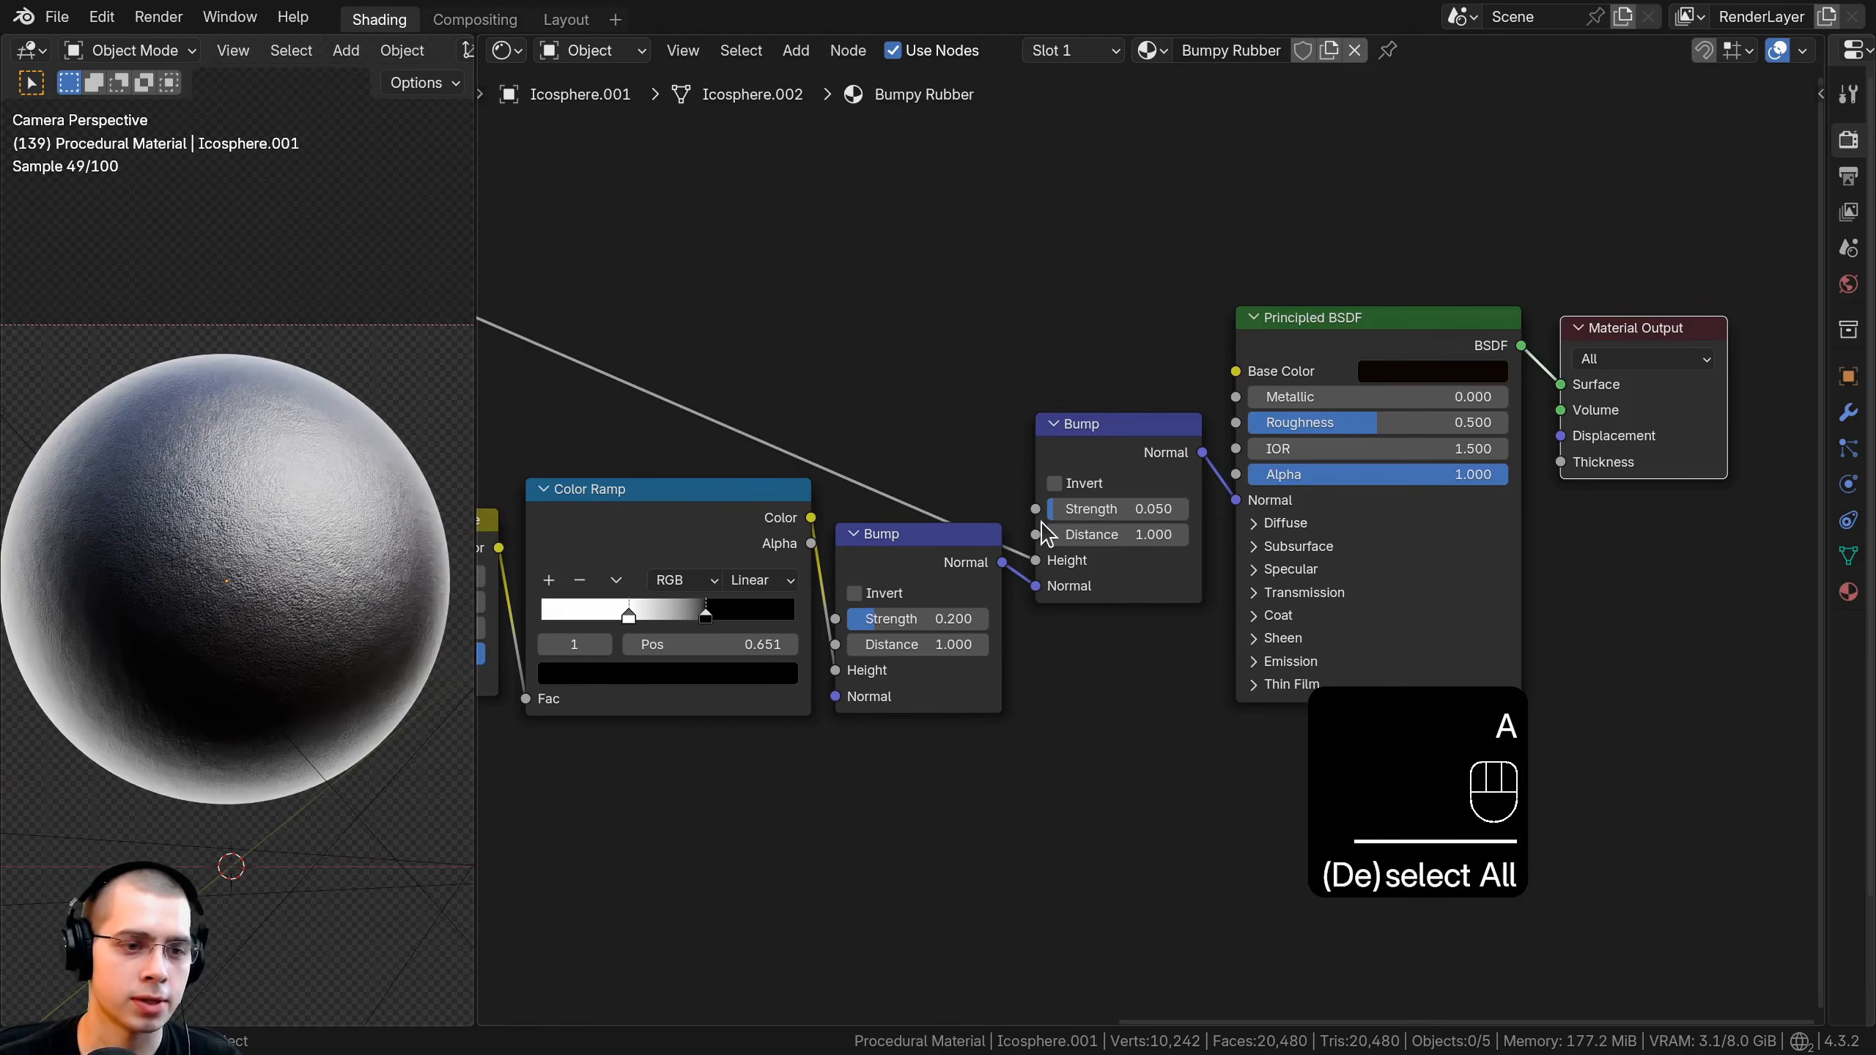
scroll(1052, 604, down, 8)
middle_drag(753, 434, 1161, 417)
scroll(1182, 438, down, 1)
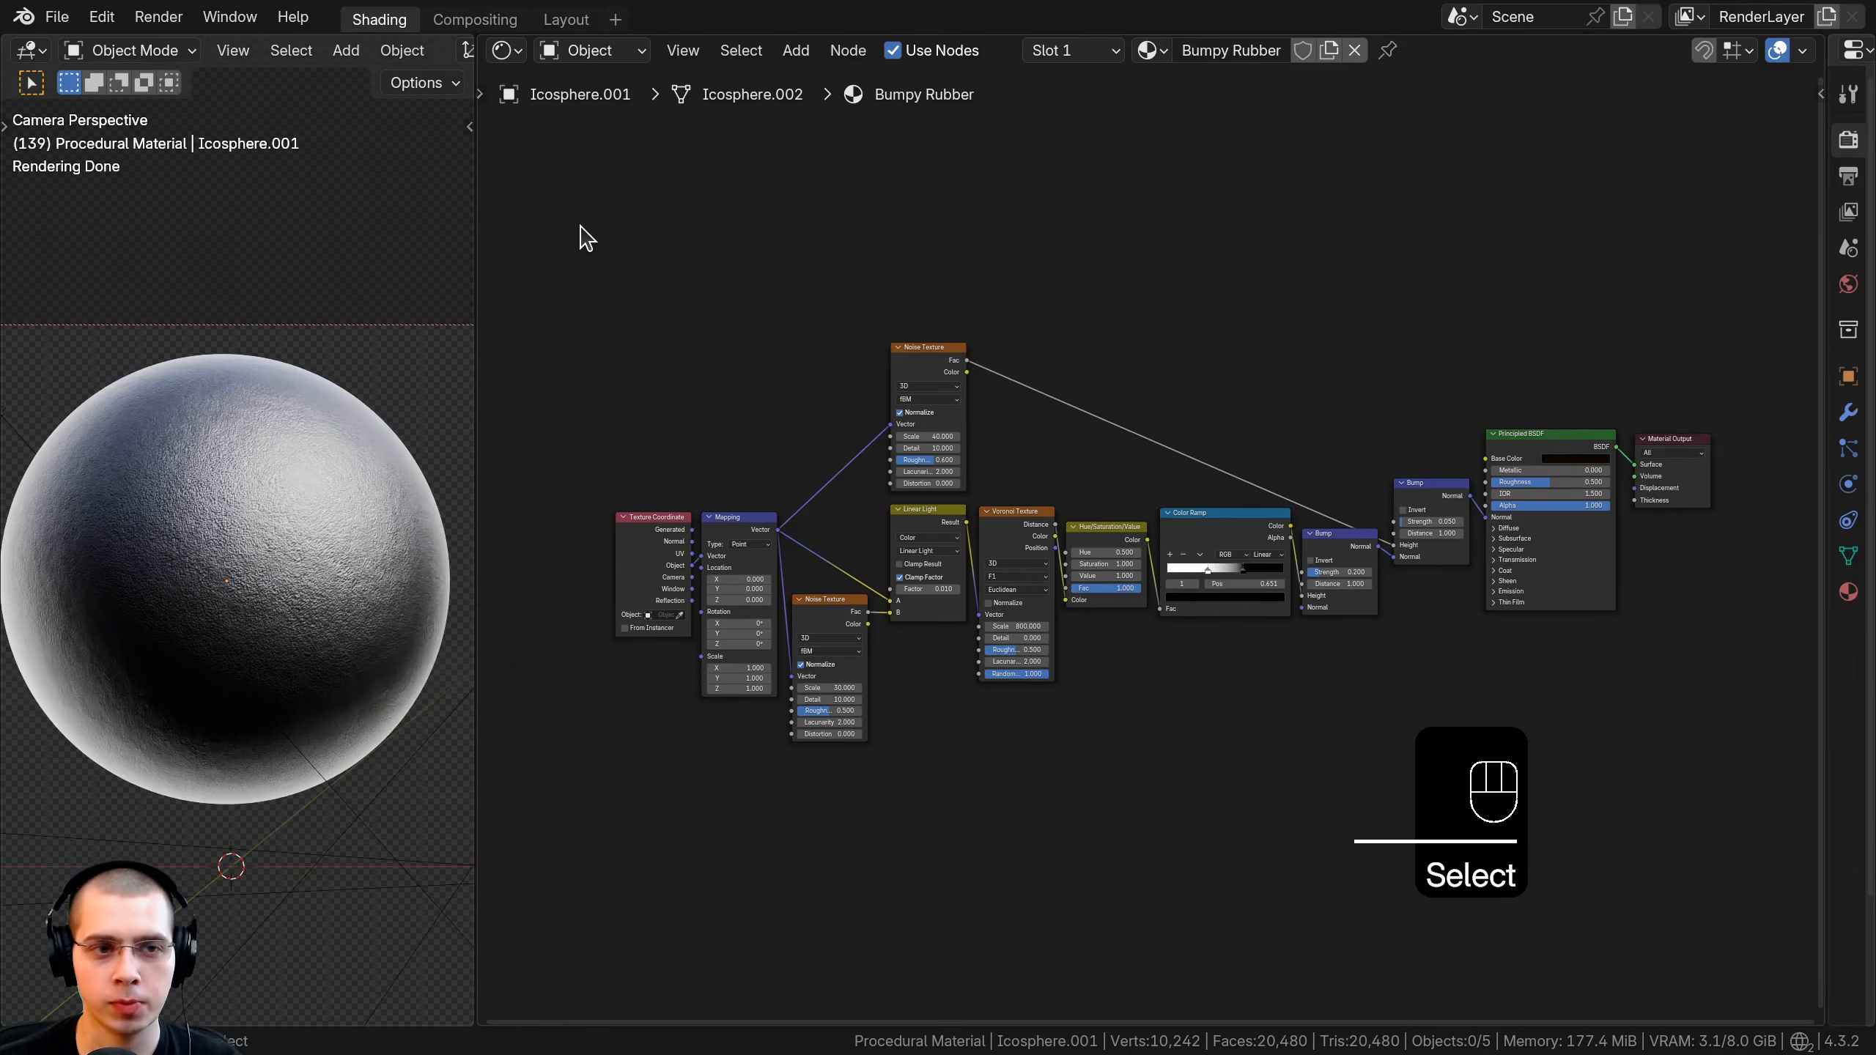
drag(580, 223, 1562, 717)
key(a)
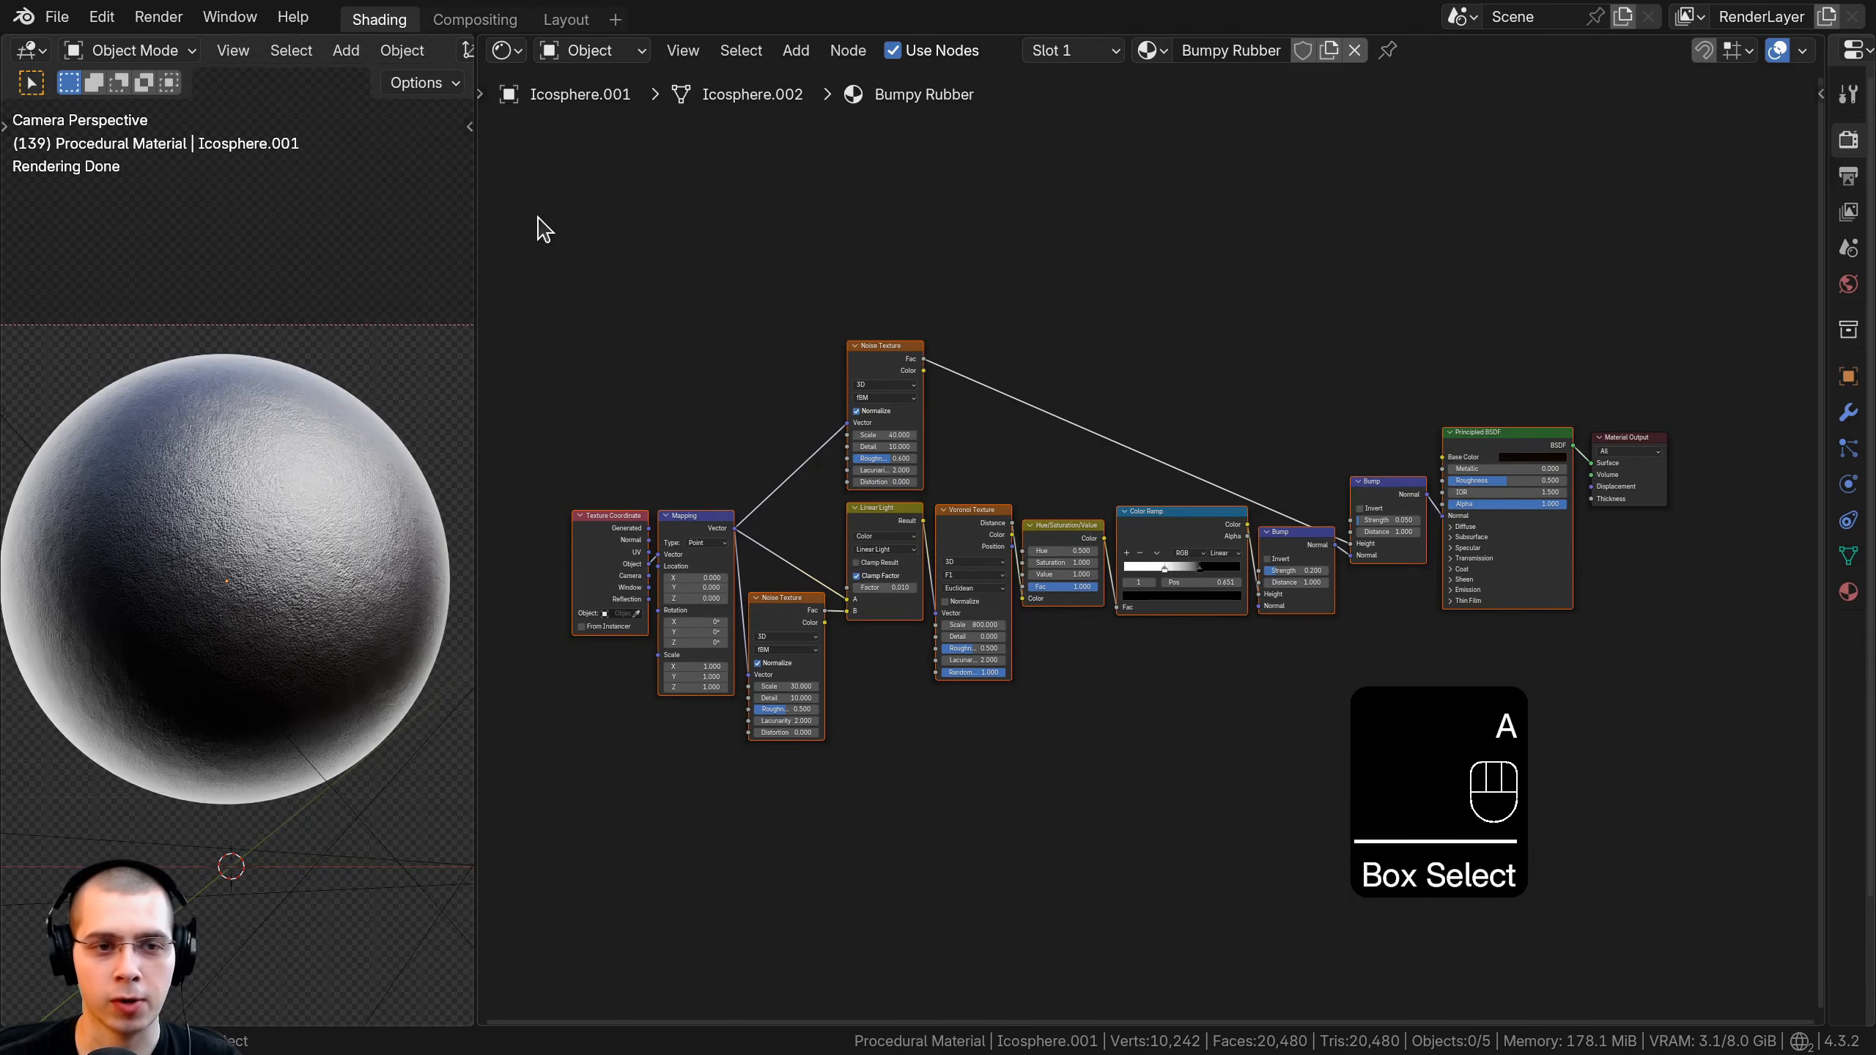
drag(537, 222, 1599, 546)
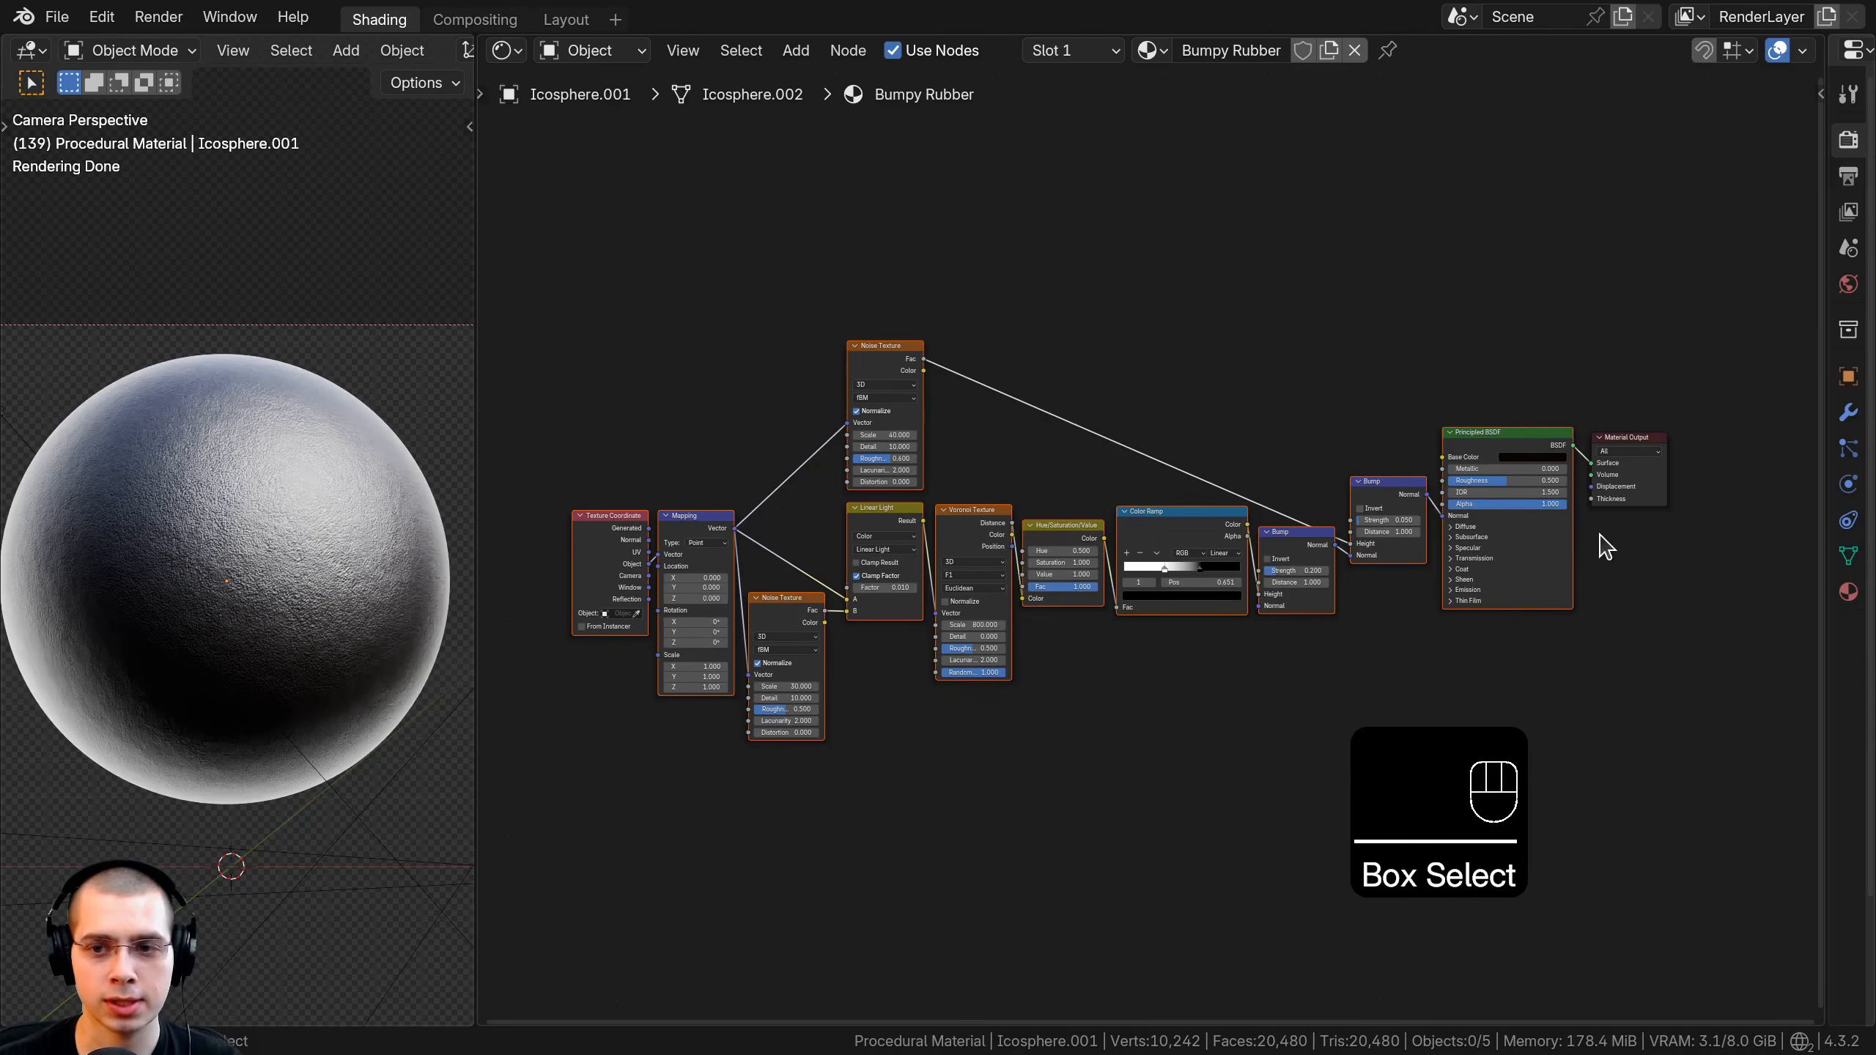
middle_drag(1410, 539, 1373, 545)
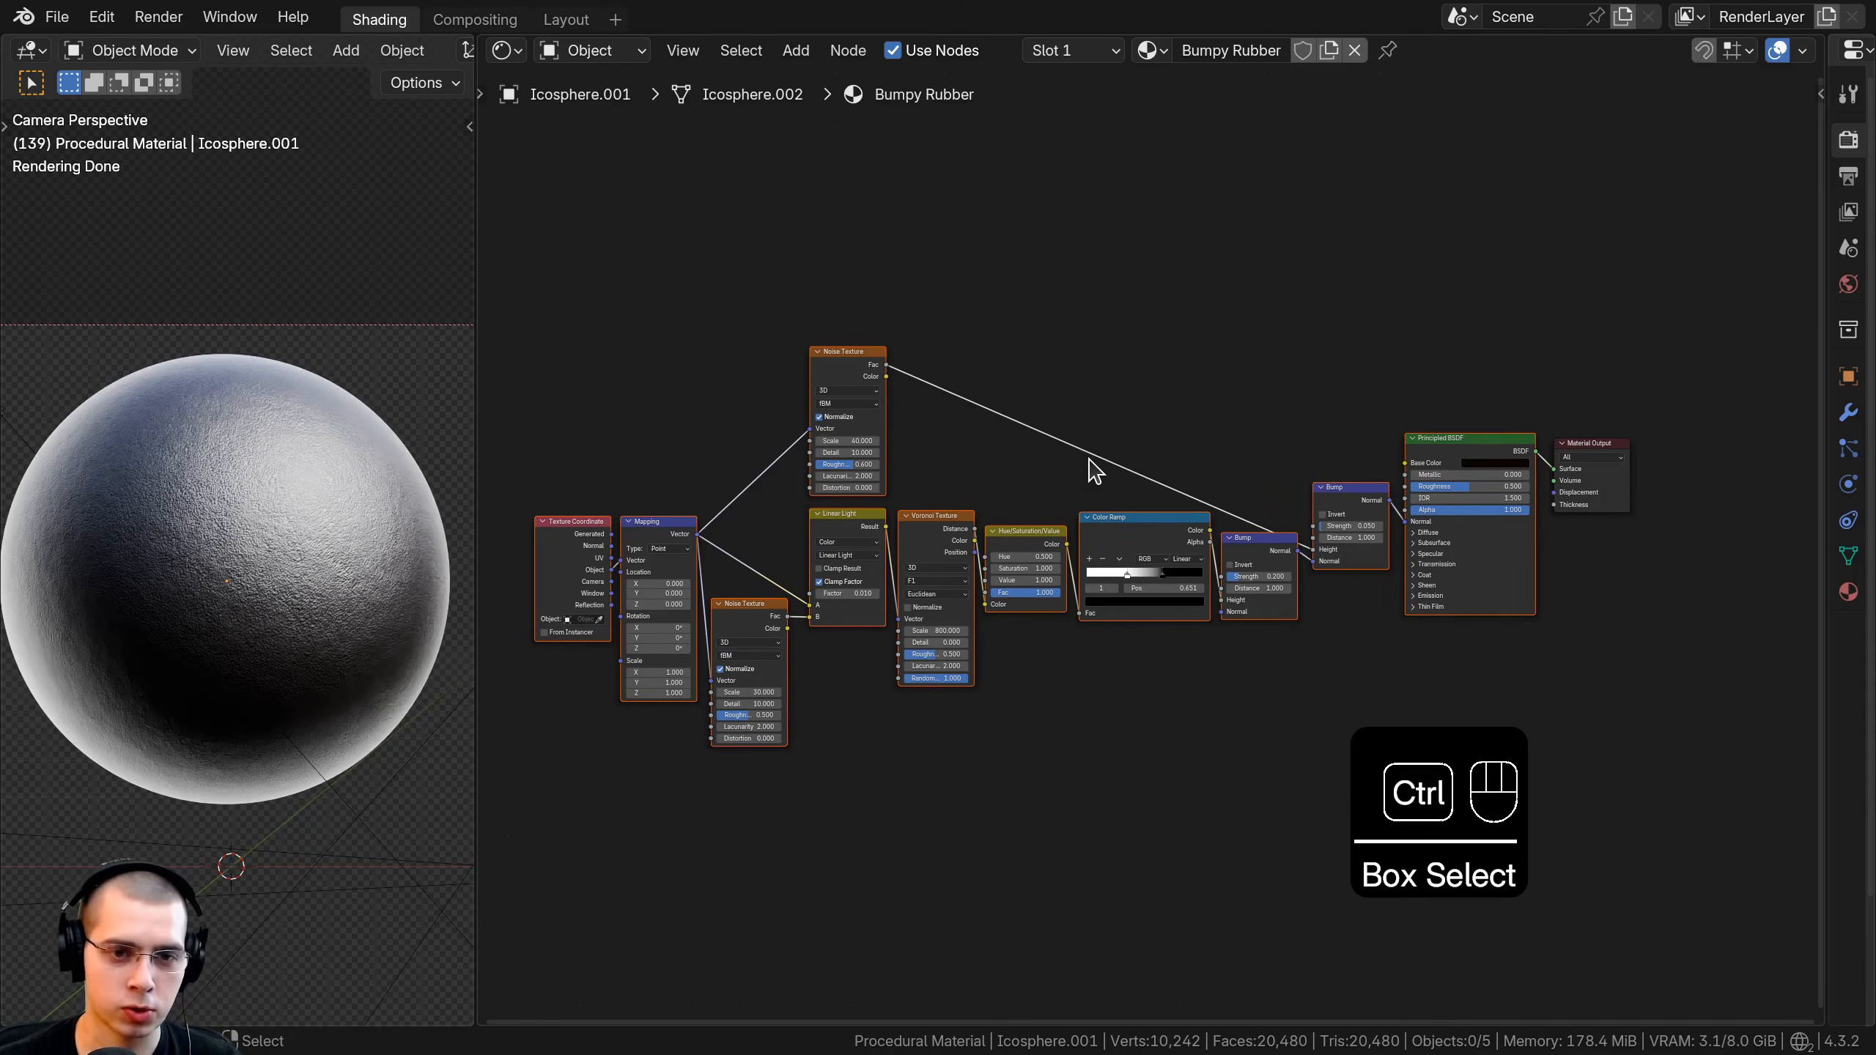
key(ctrl+g)
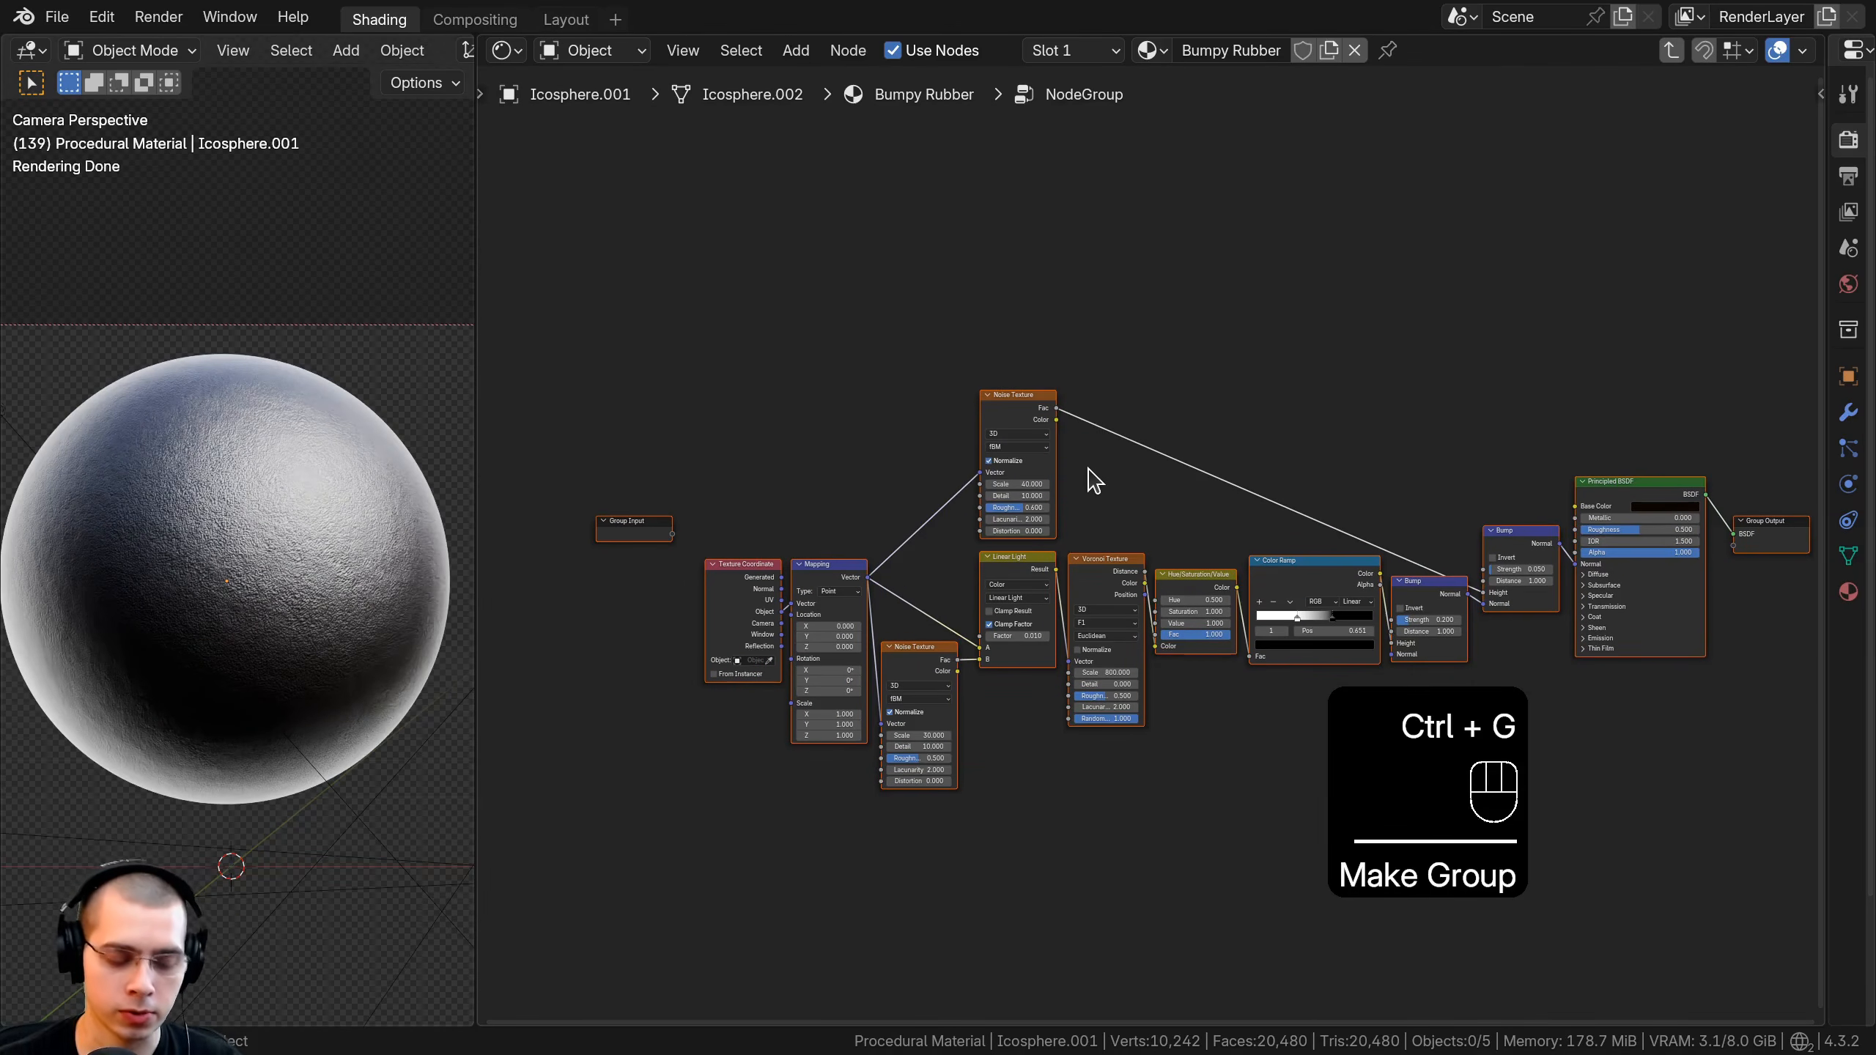
Exit the node group and place the group node directly beside the Material Output.
middle_drag(1093, 480, 1059, 486)
key(Tab)
drag(1034, 517, 668, 537)
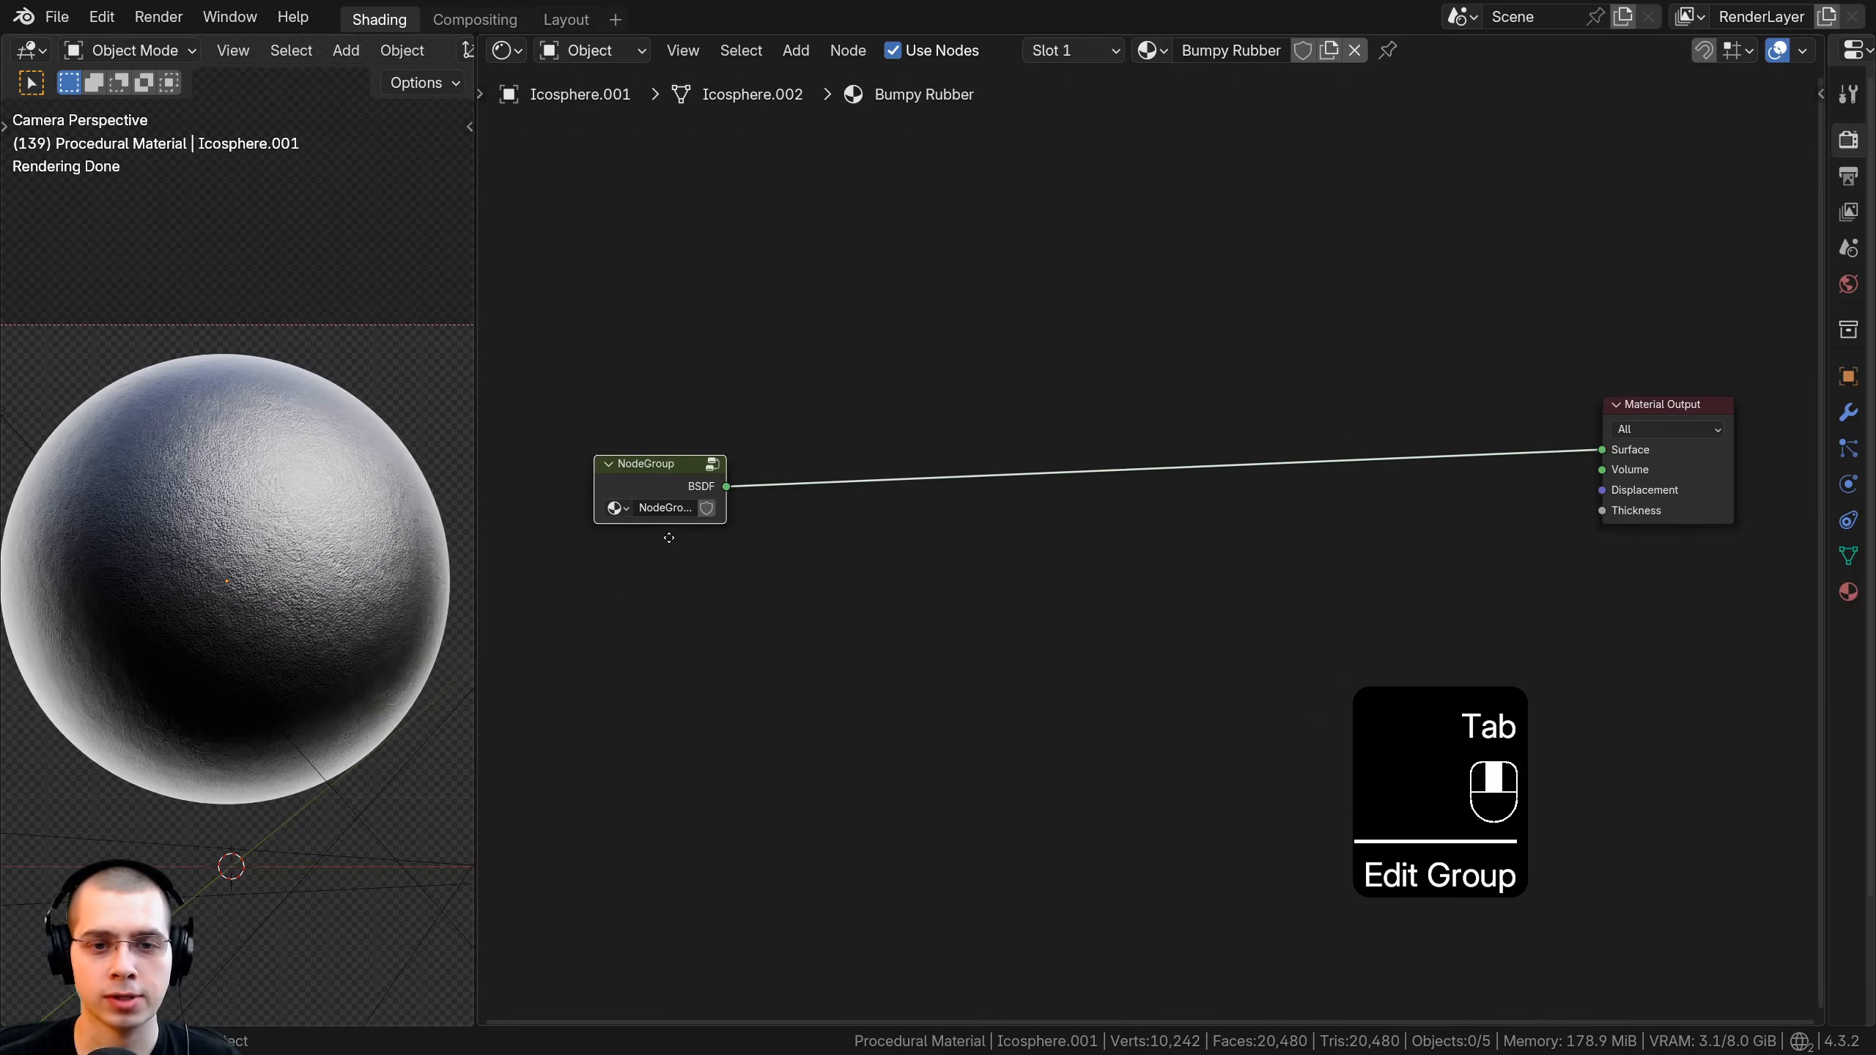
key(g)
click(1484, 465)
scroll(989, 559, up, 2)
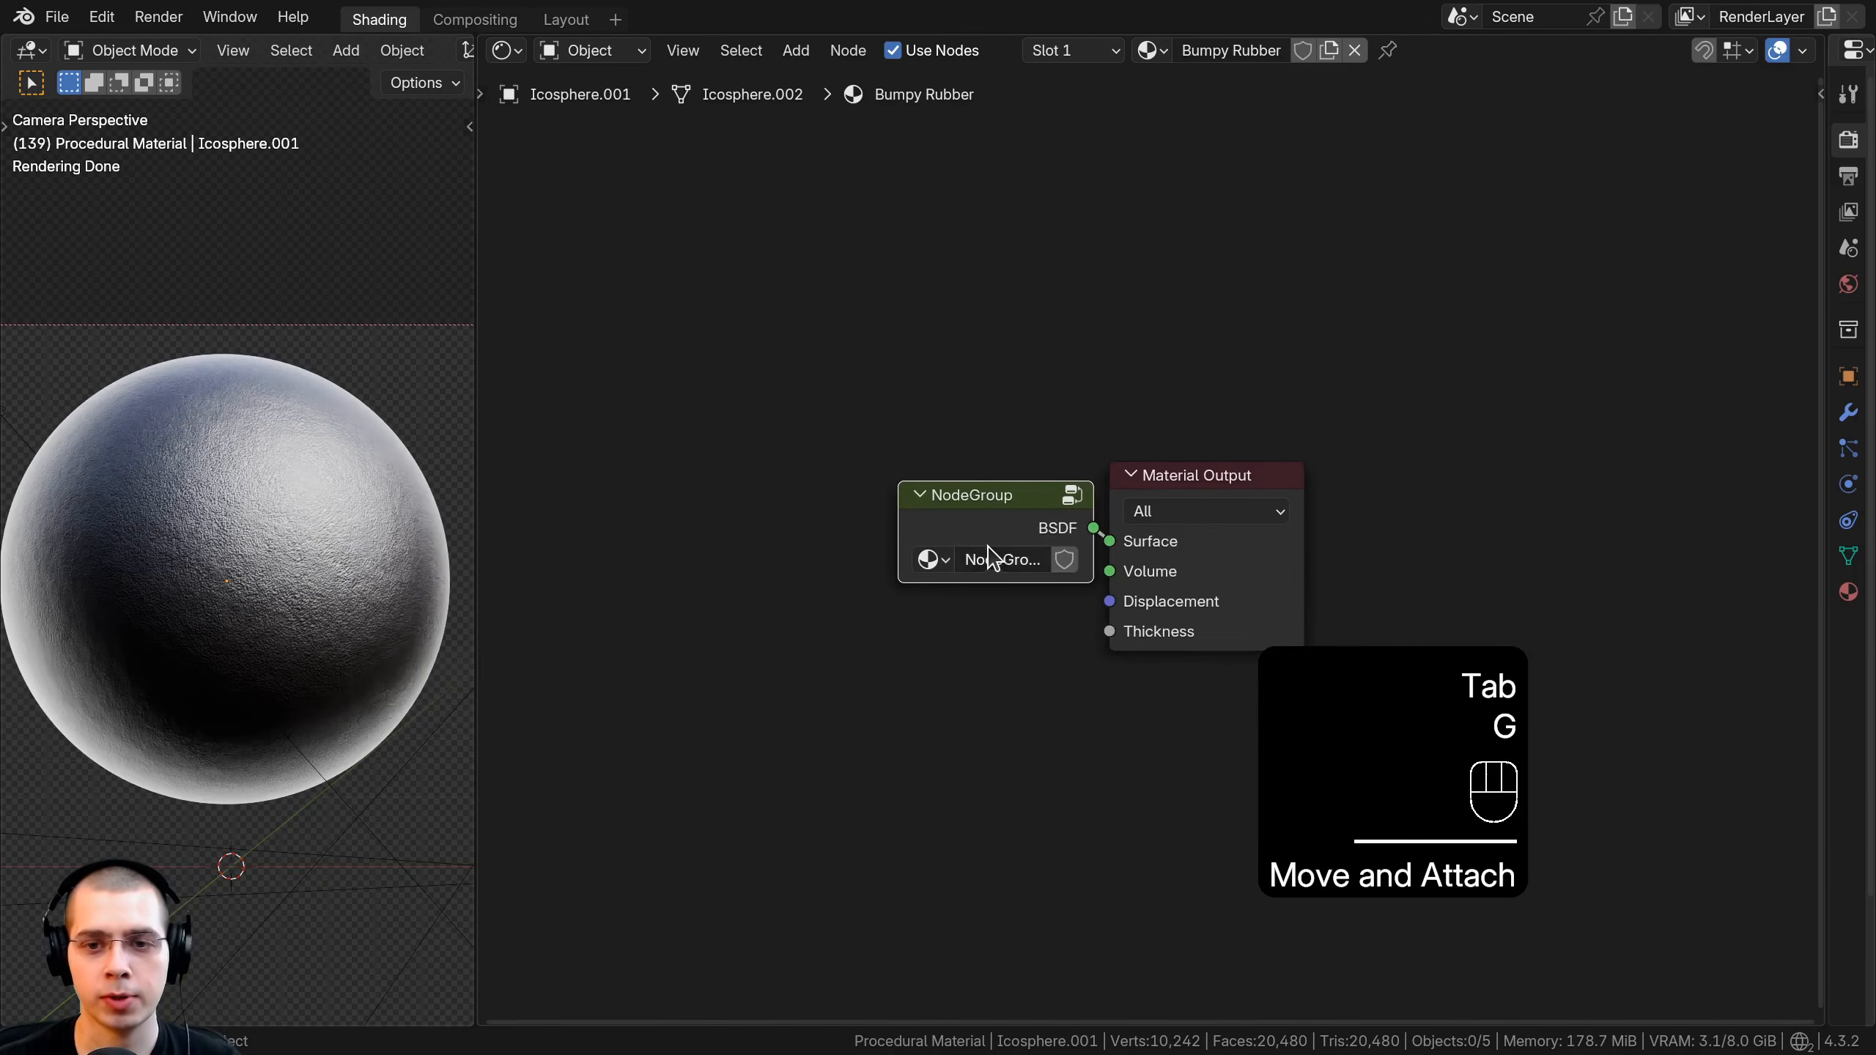
scroll(989, 547, up, 1)
middle_drag(988, 546, 1178, 494)
drag(1186, 480, 956, 444)
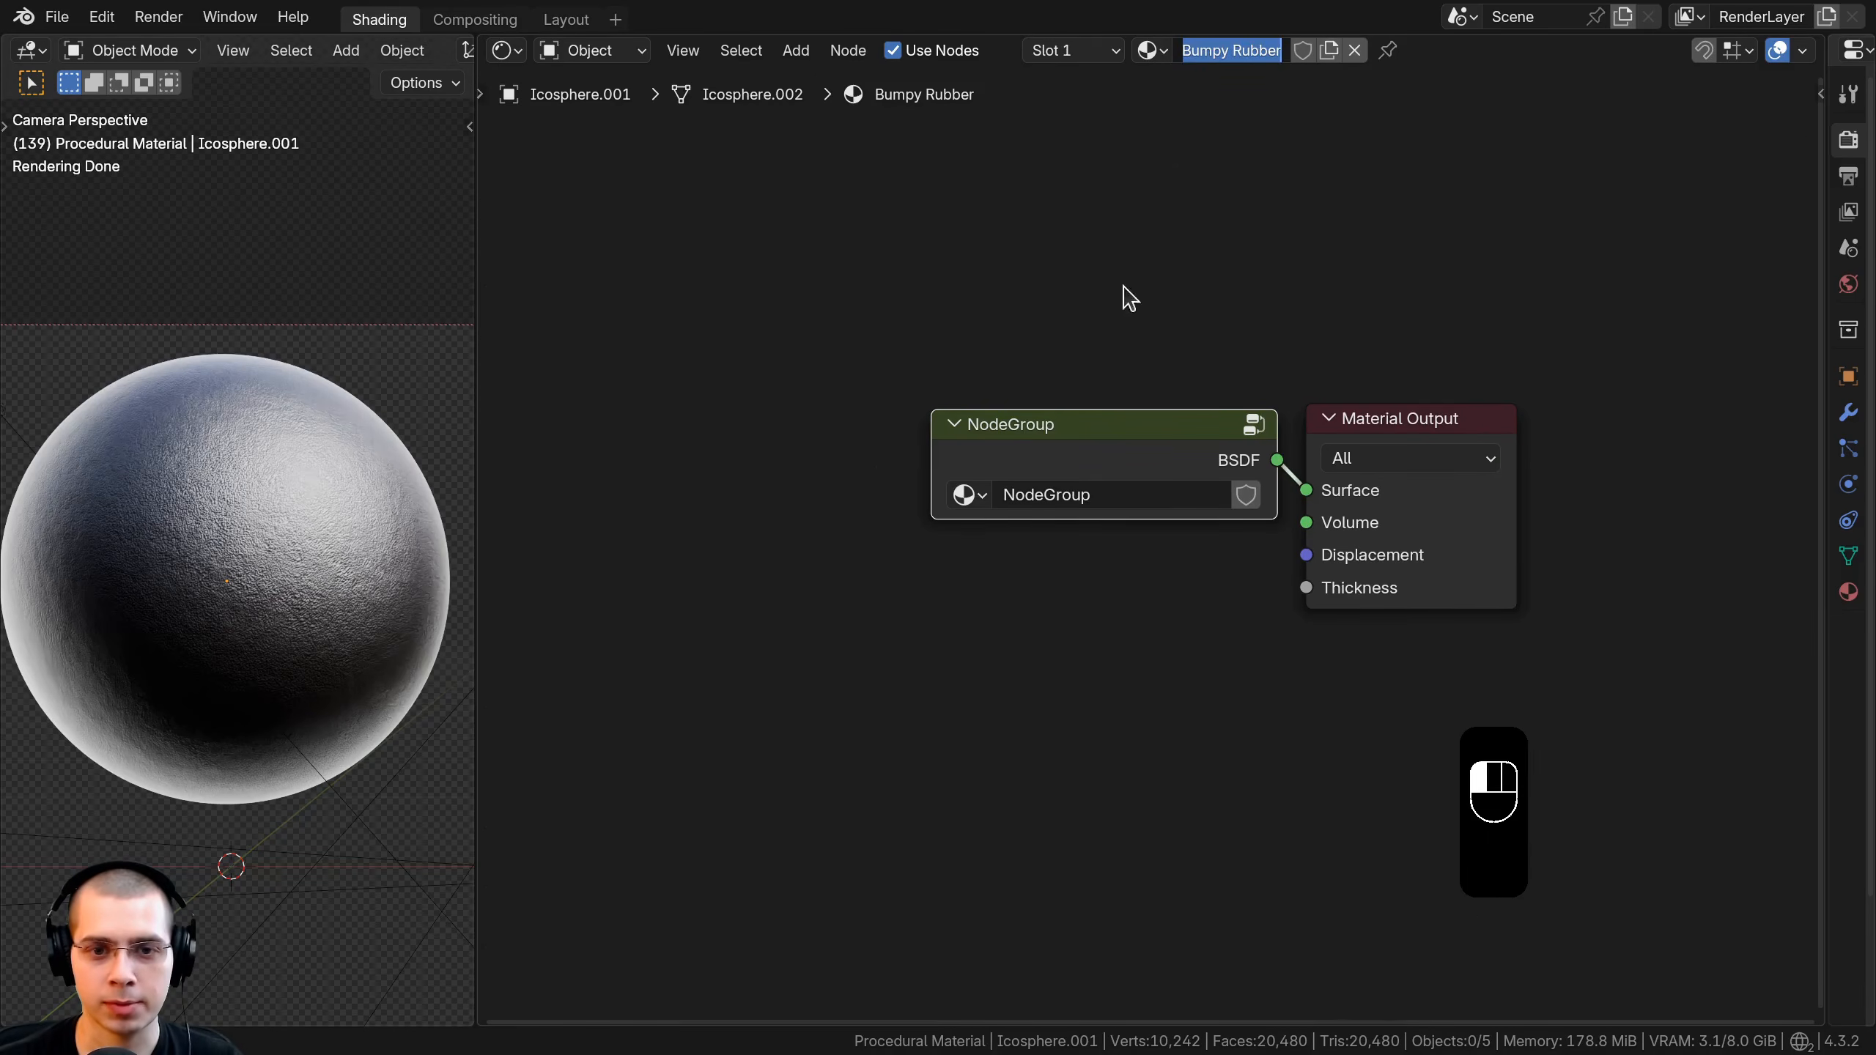
Rename the node group to exactly Bumpy Rubber, without a numeric suffix.
text(Bumpy Rubber)
drag(1091, 476, 1096, 473)
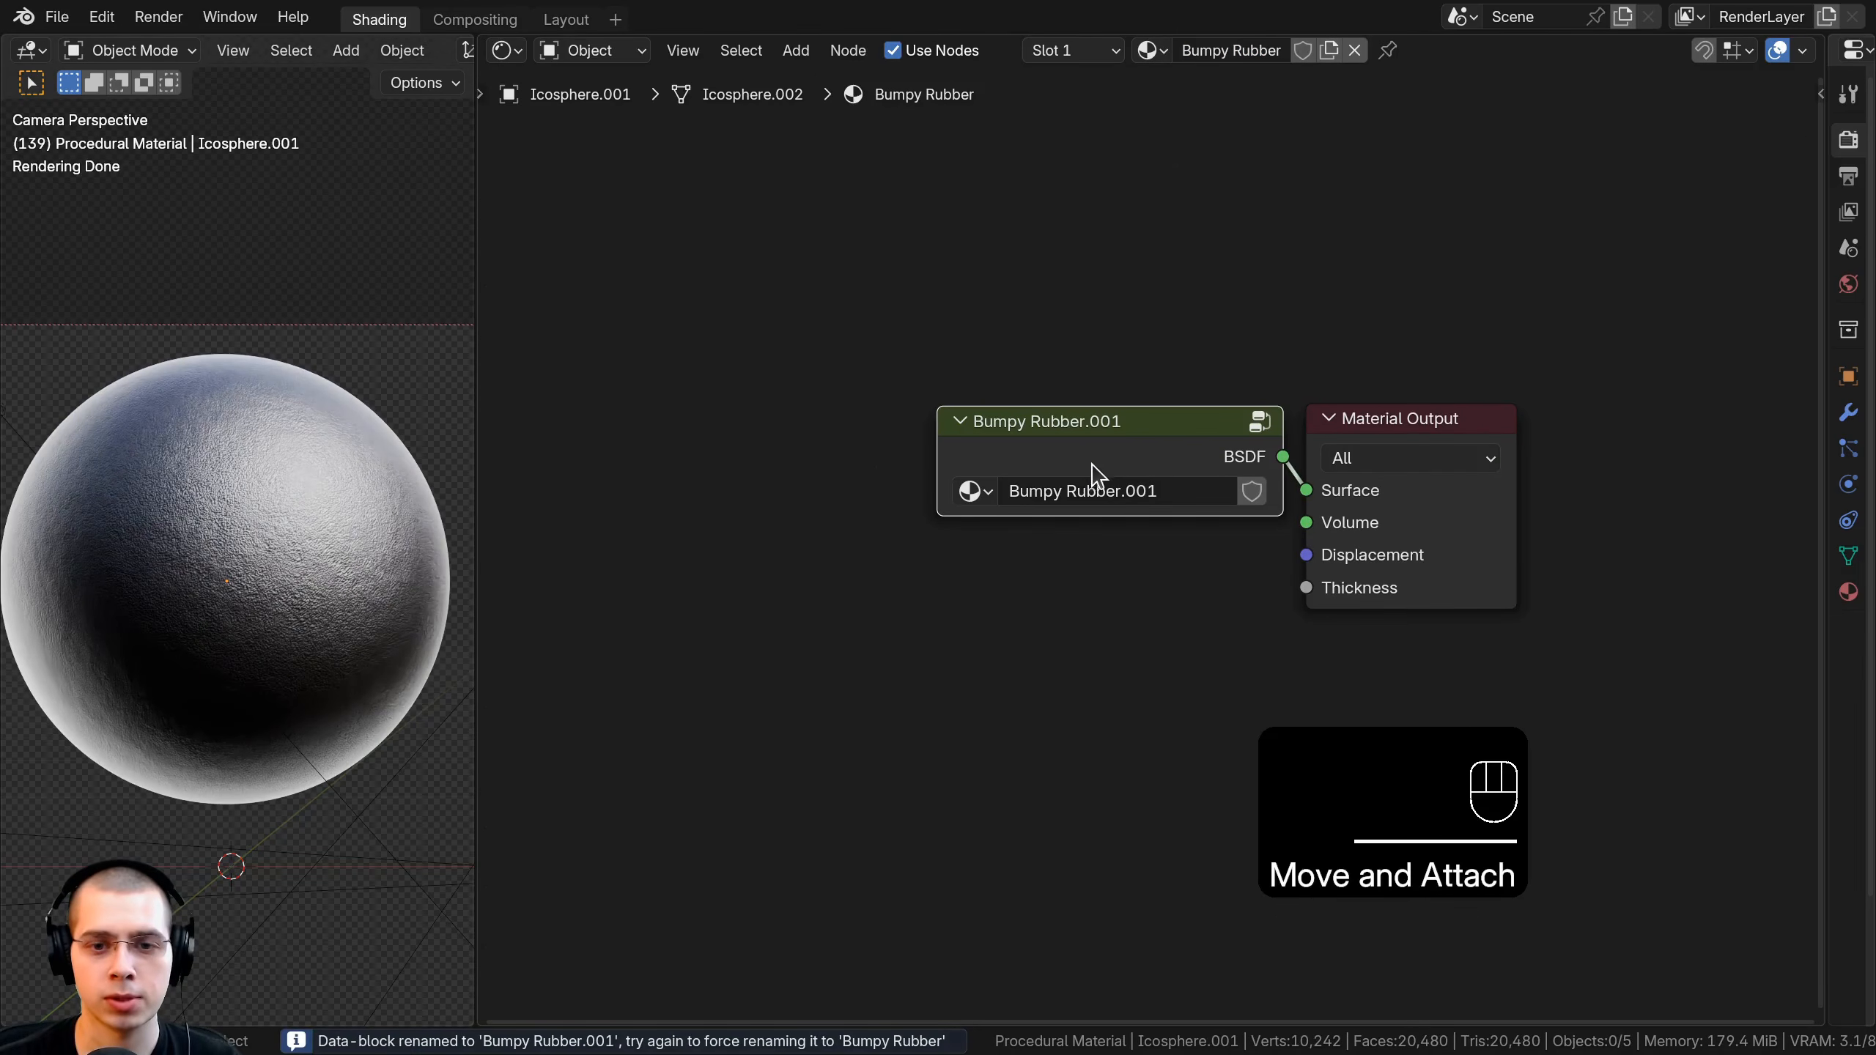
double_click(1176, 489)
key(ctrl+BackSpace)
key(ctrl+BackSpace)
click(1013, 458)
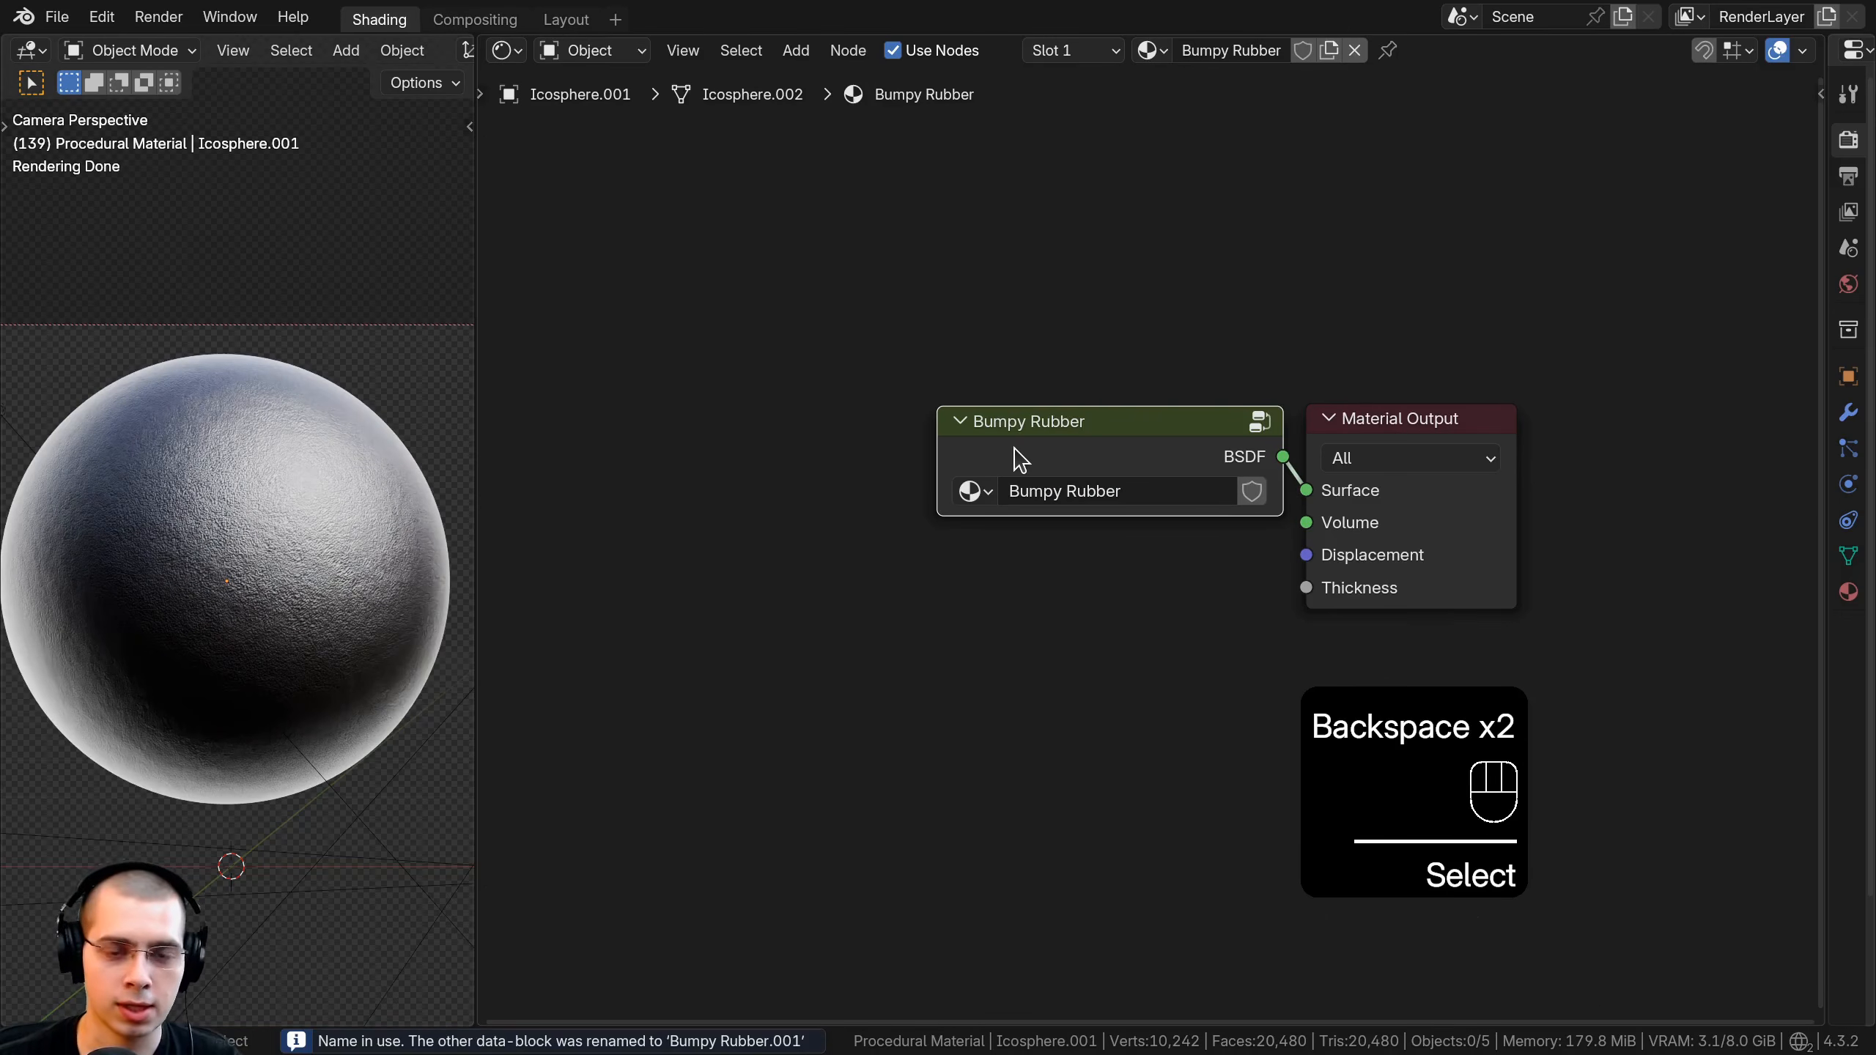
Rename the group's BSDF output socket to Shader.
key(Tab)
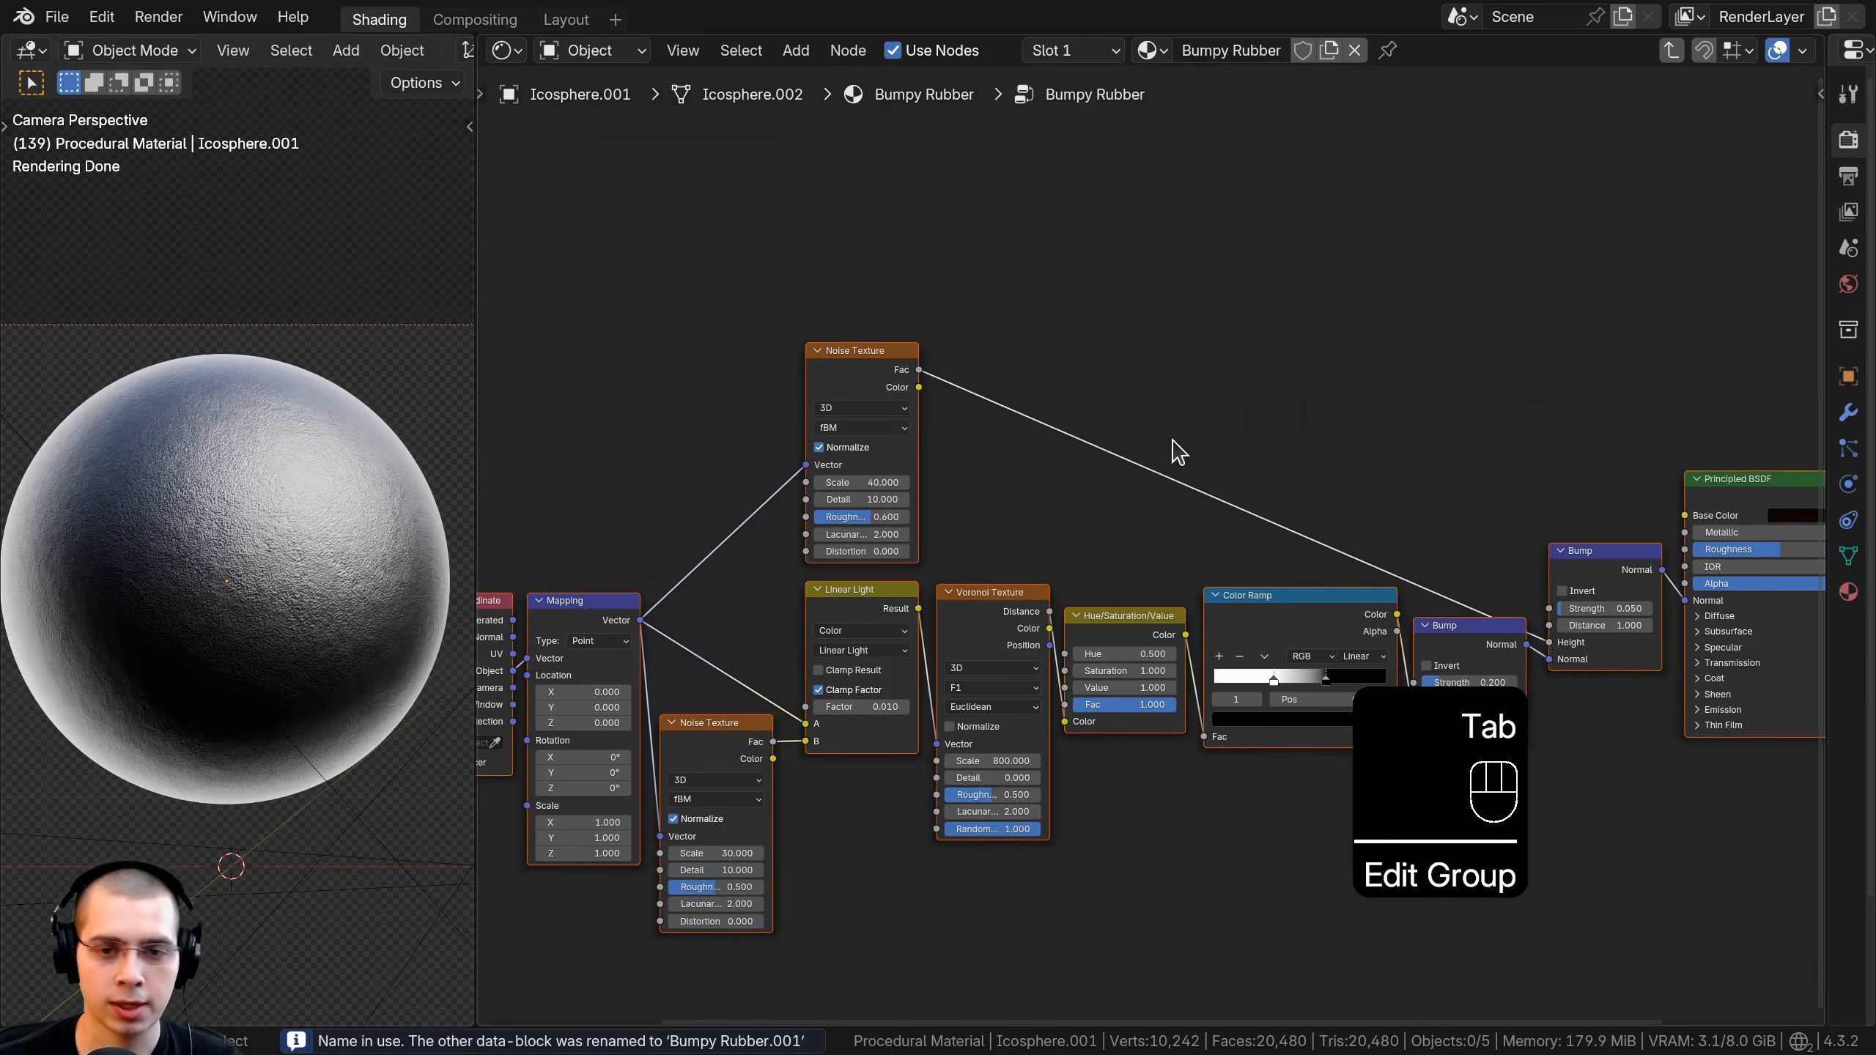
key(n)
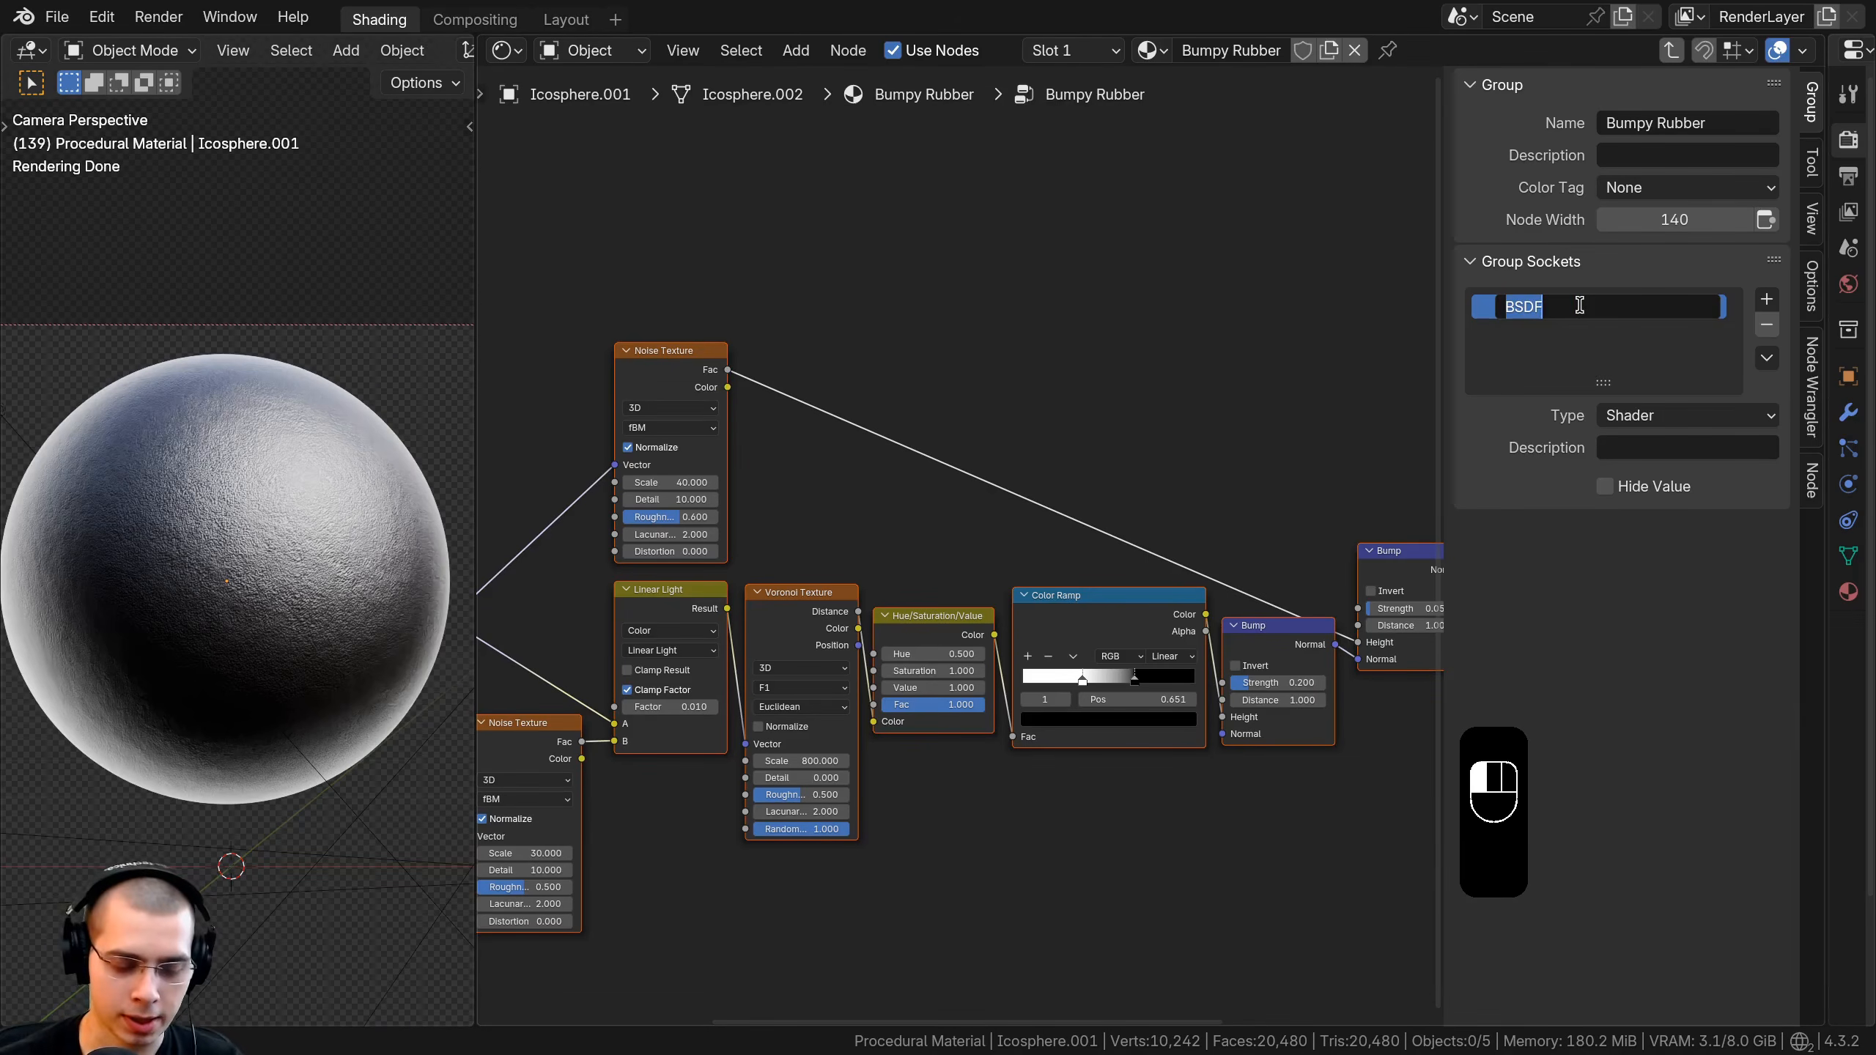
text(Shader)
key(Return)
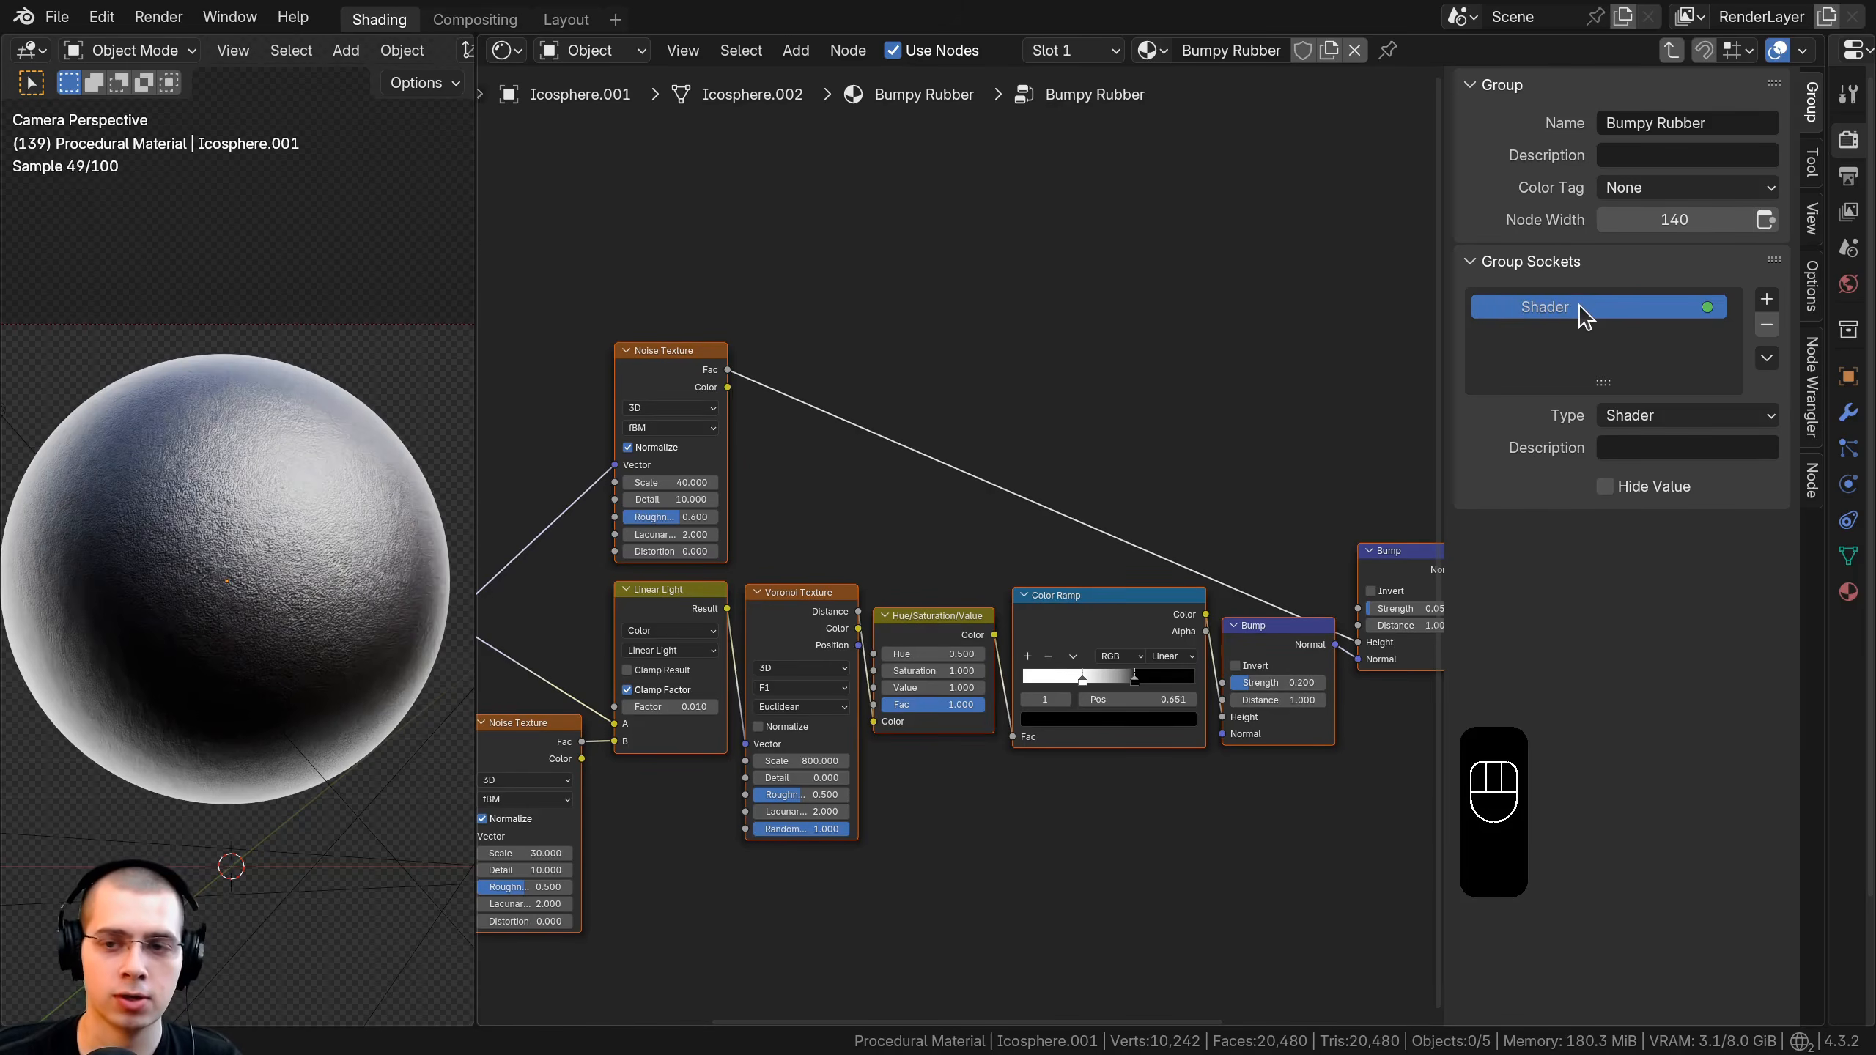
key(Tab)
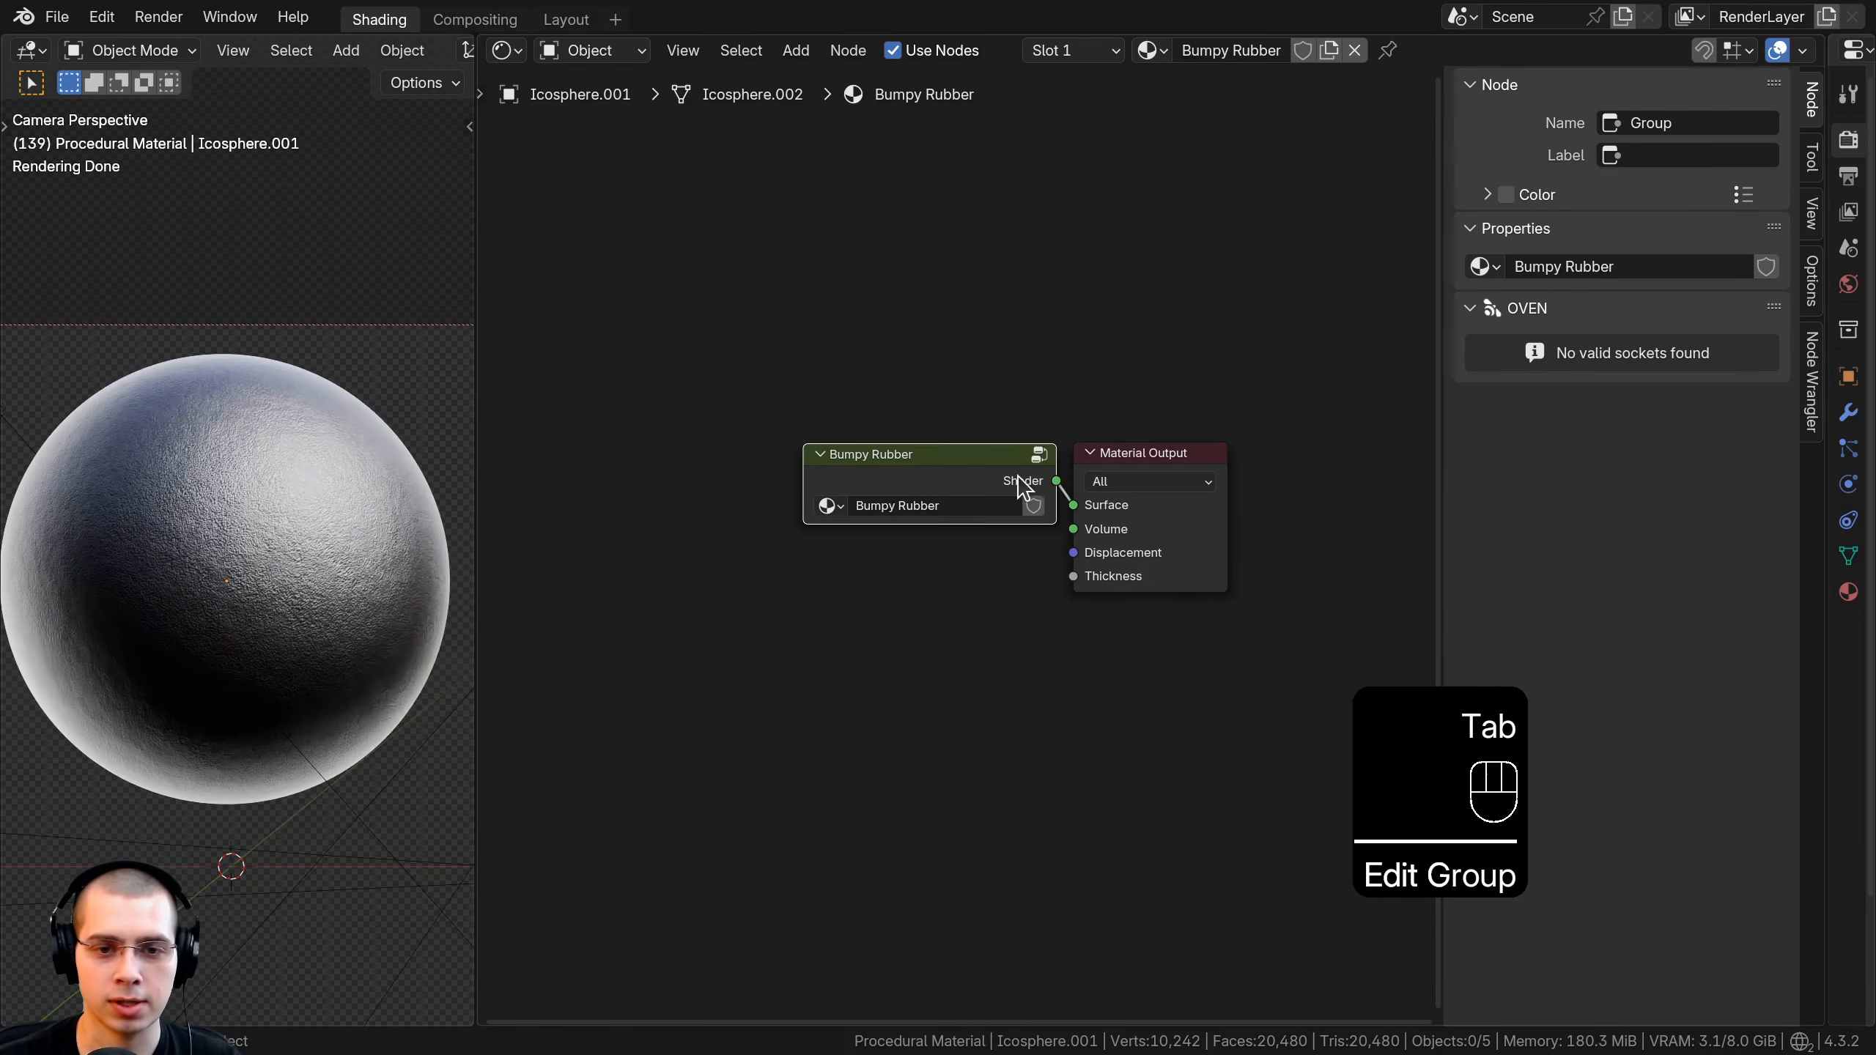
Reopen the Bumpy Rubber group and reposition the Group Input node near the Texture Coordinate node.
key(Tab)
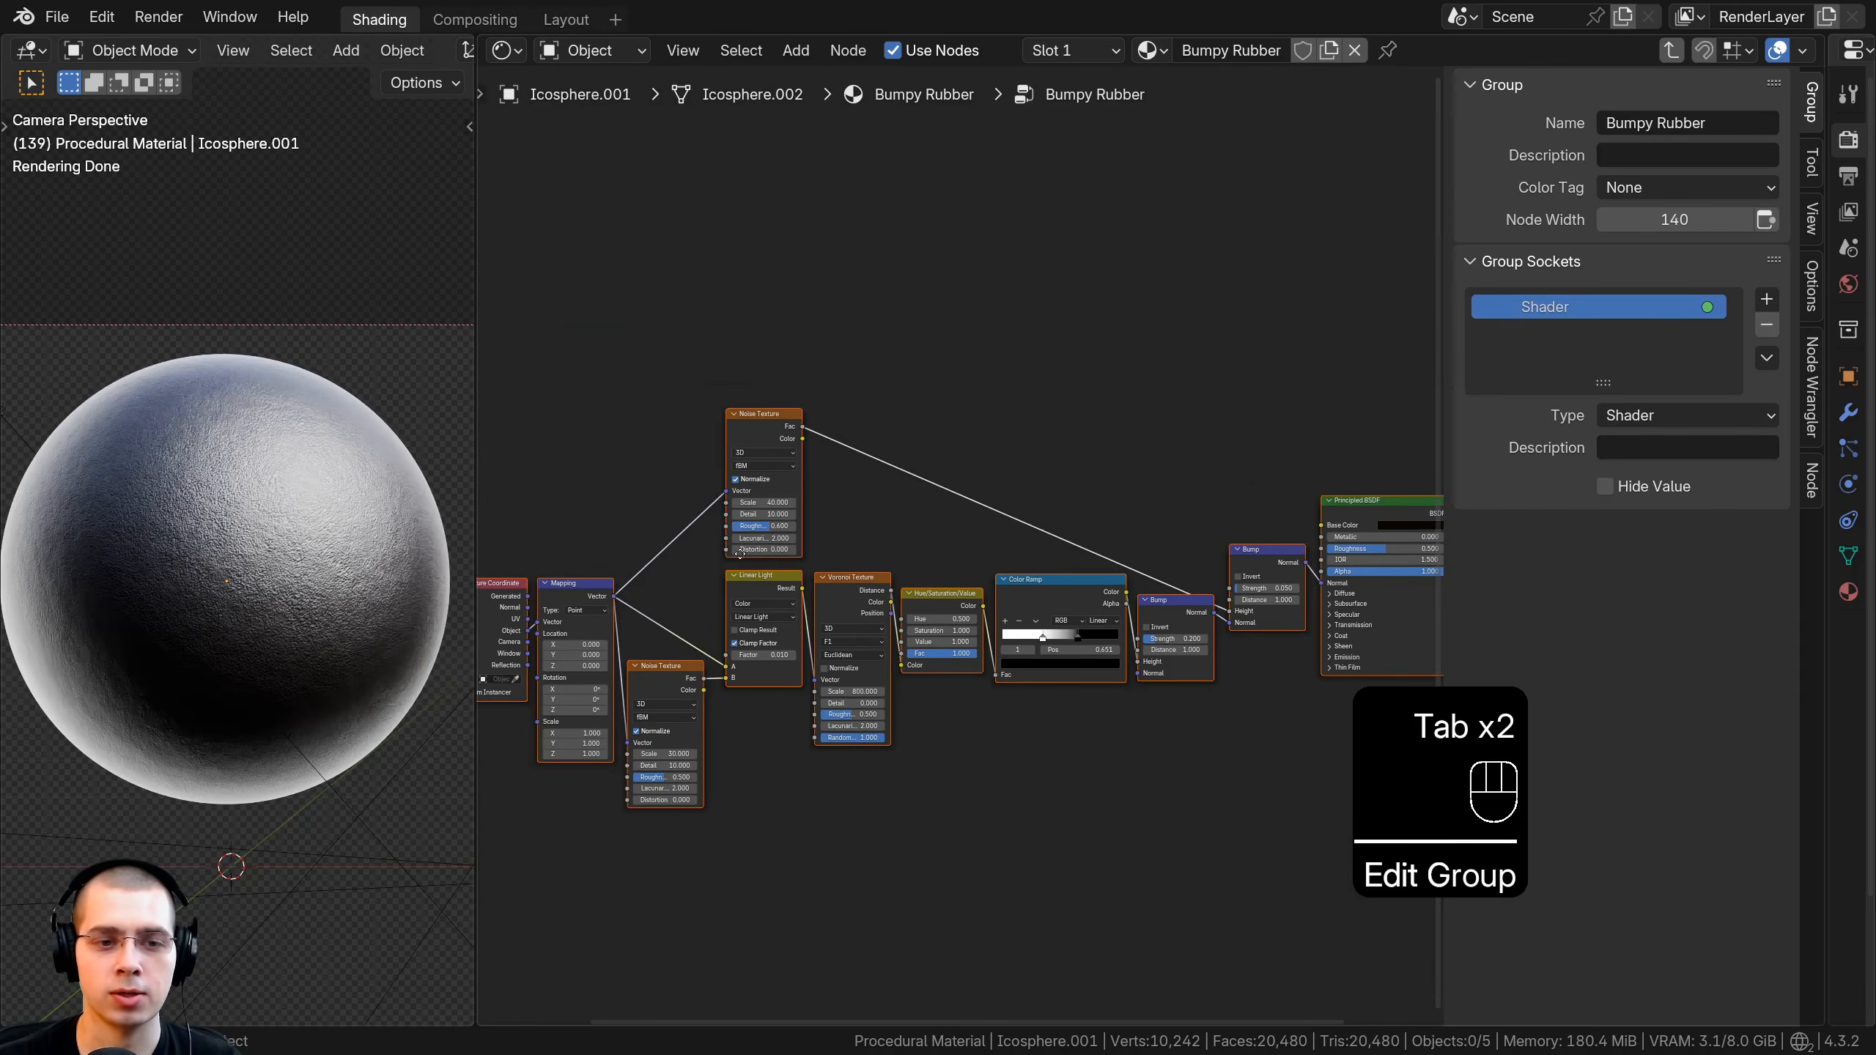
key(a)
scroll(850, 491, up, 3)
click(751, 436)
key(g)
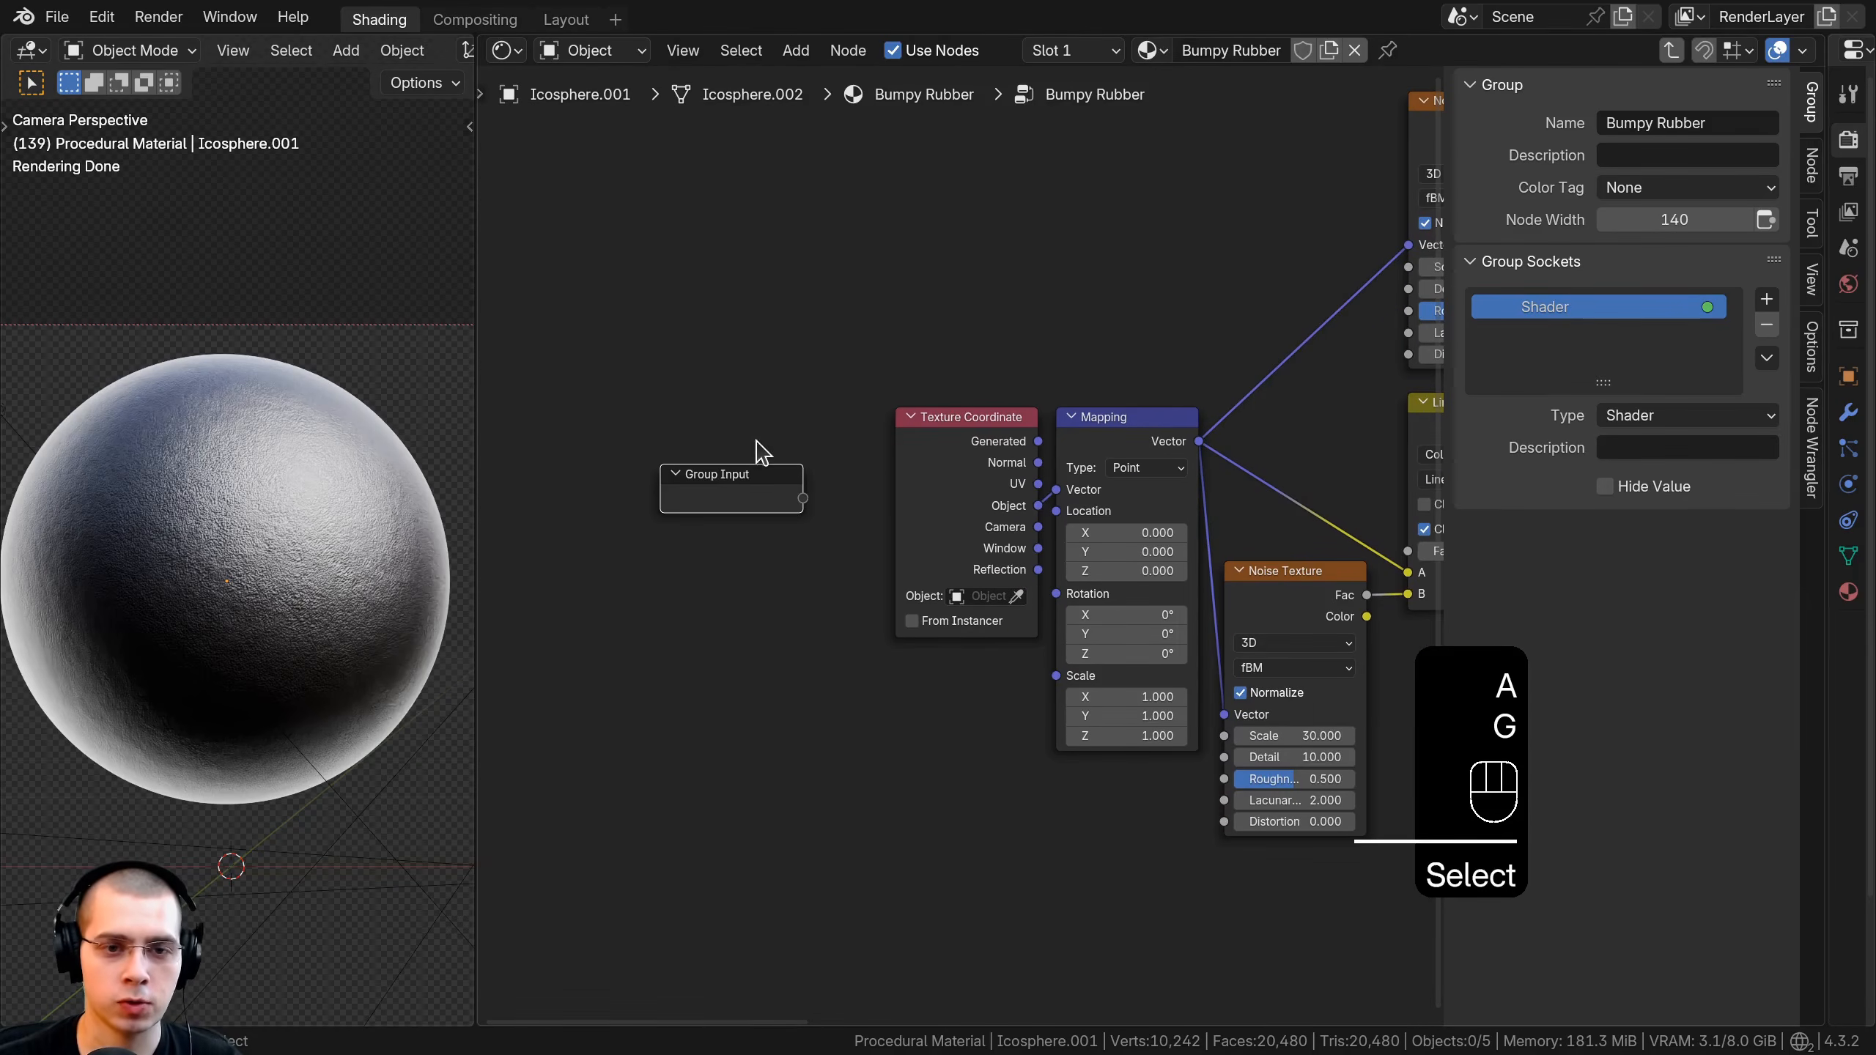
middle_drag(1047, 714, 1038, 713)
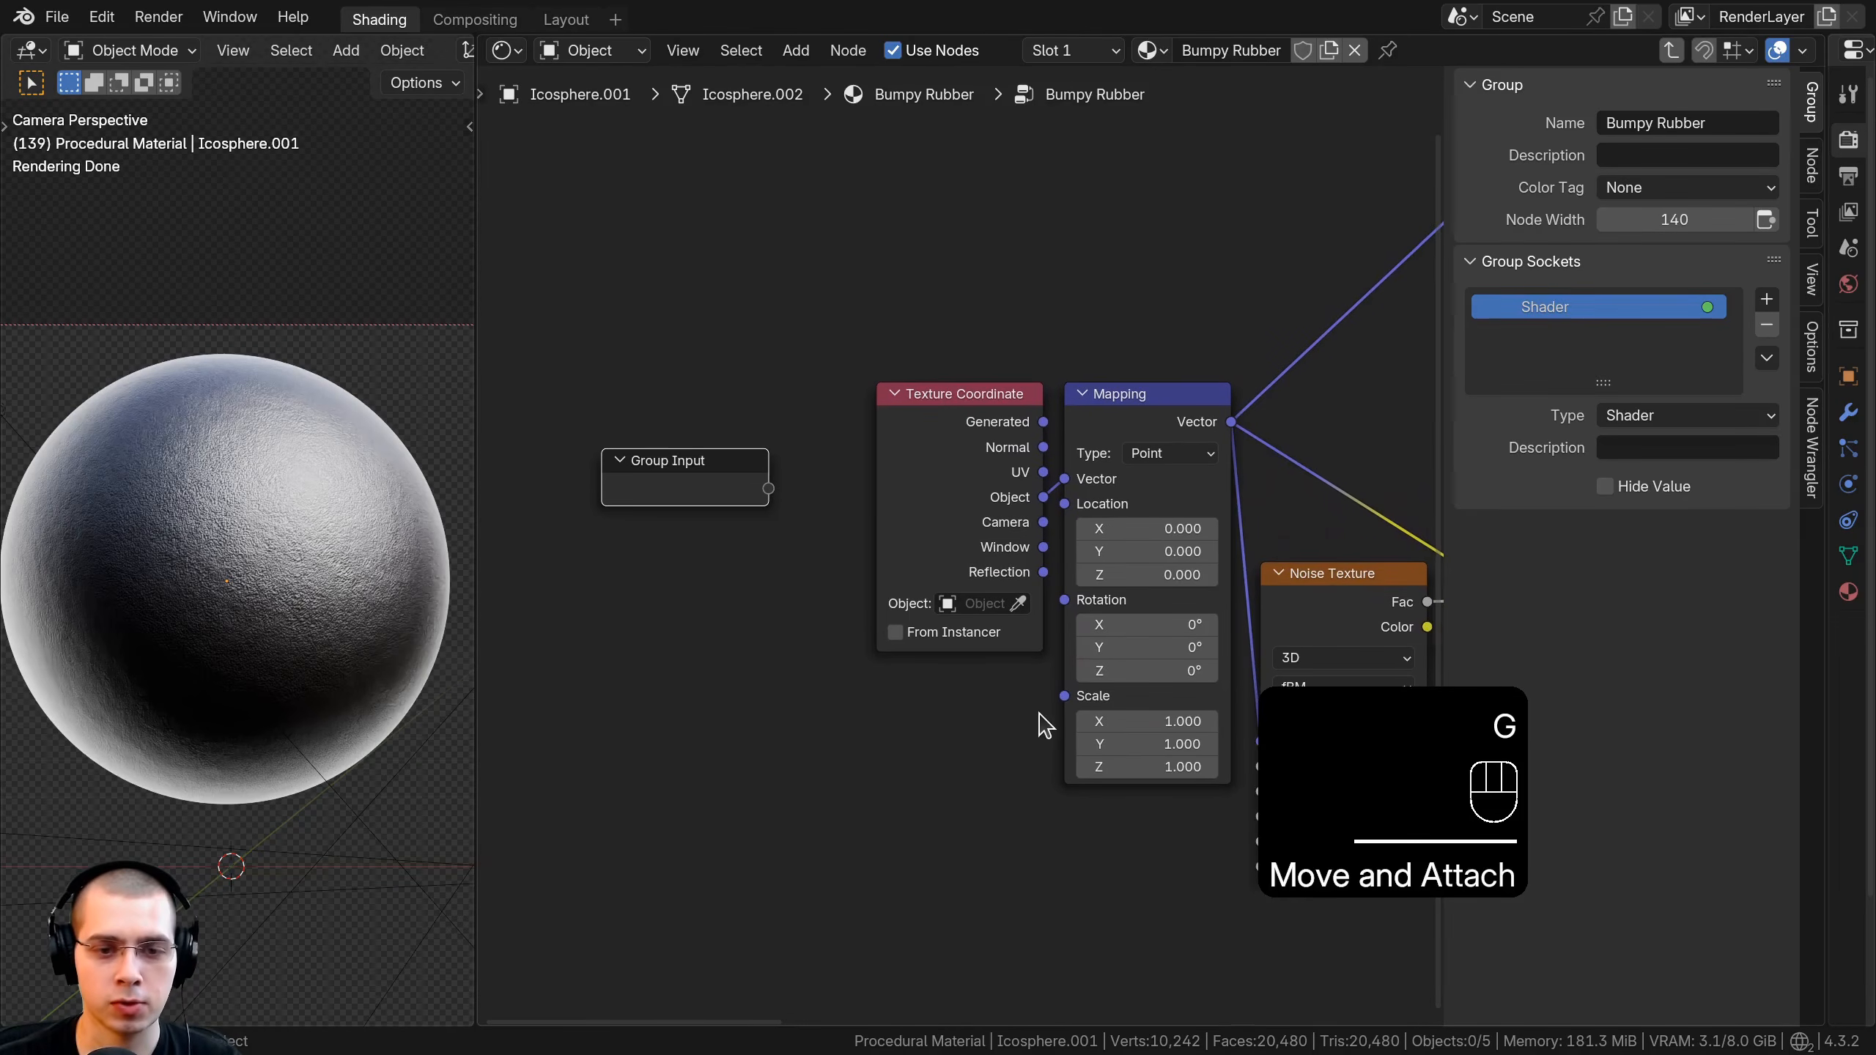
click(794, 649)
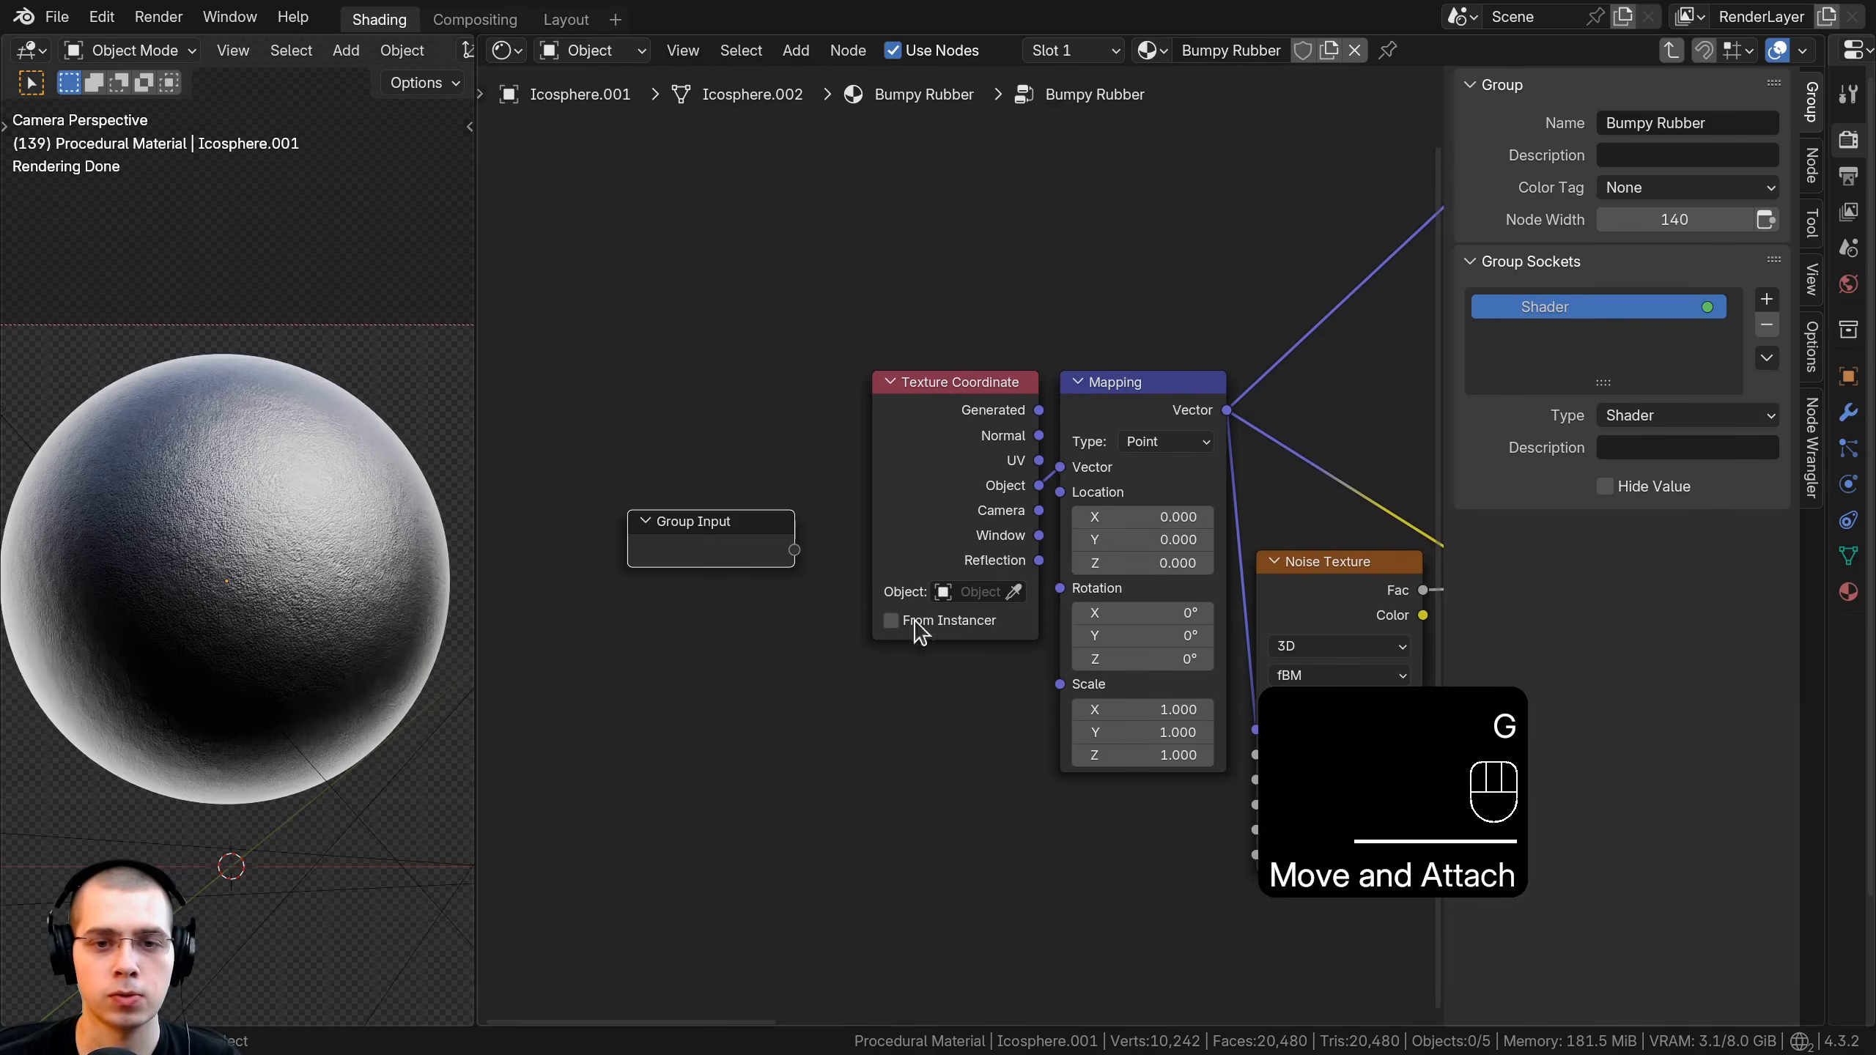
Expose the Mapping node's Scale by connecting it to the empty socket of the Group Input node.
middle_drag(1158, 402, 961, 397)
click(960, 398)
scroll(967, 405, down, 5)
middle_drag(1071, 451, 1025, 572)
middle_drag(899, 697, 1032, 571)
scroll(1032, 571, up, 7)
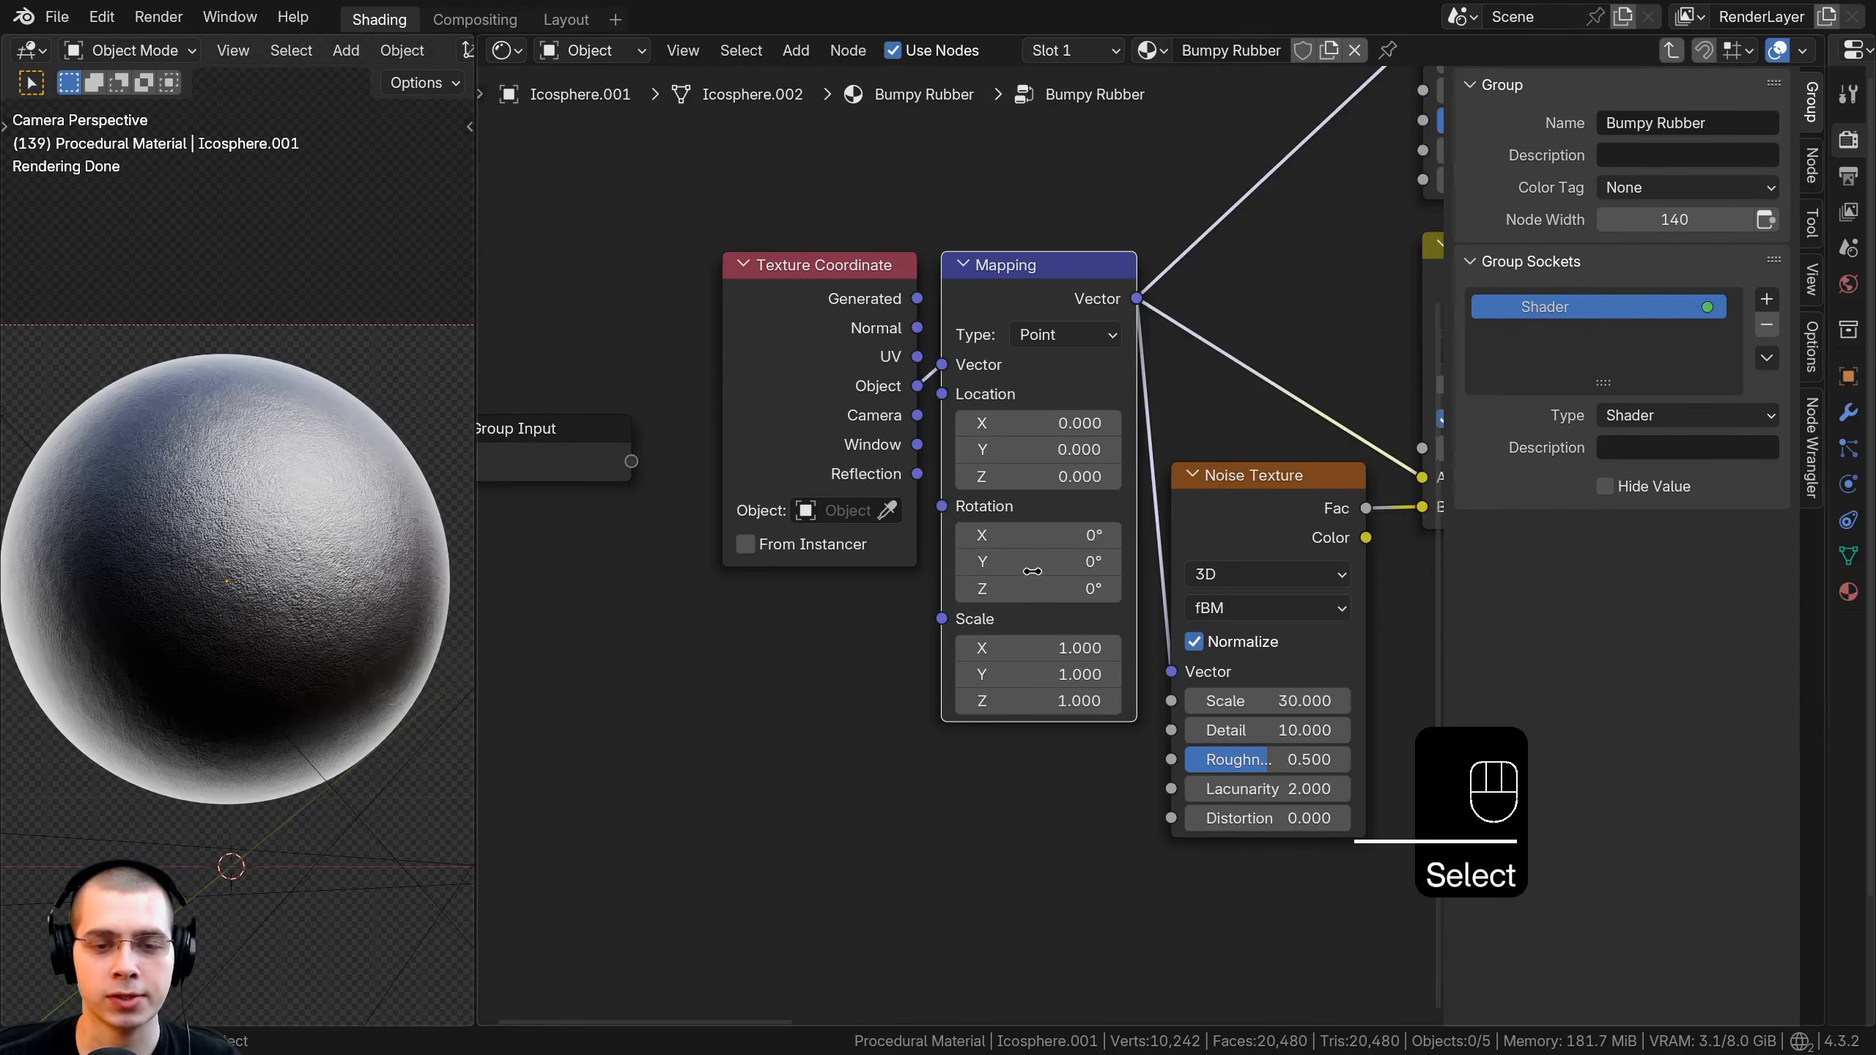
scroll(1031, 571, up, 1)
scroll(1042, 678, down, 2)
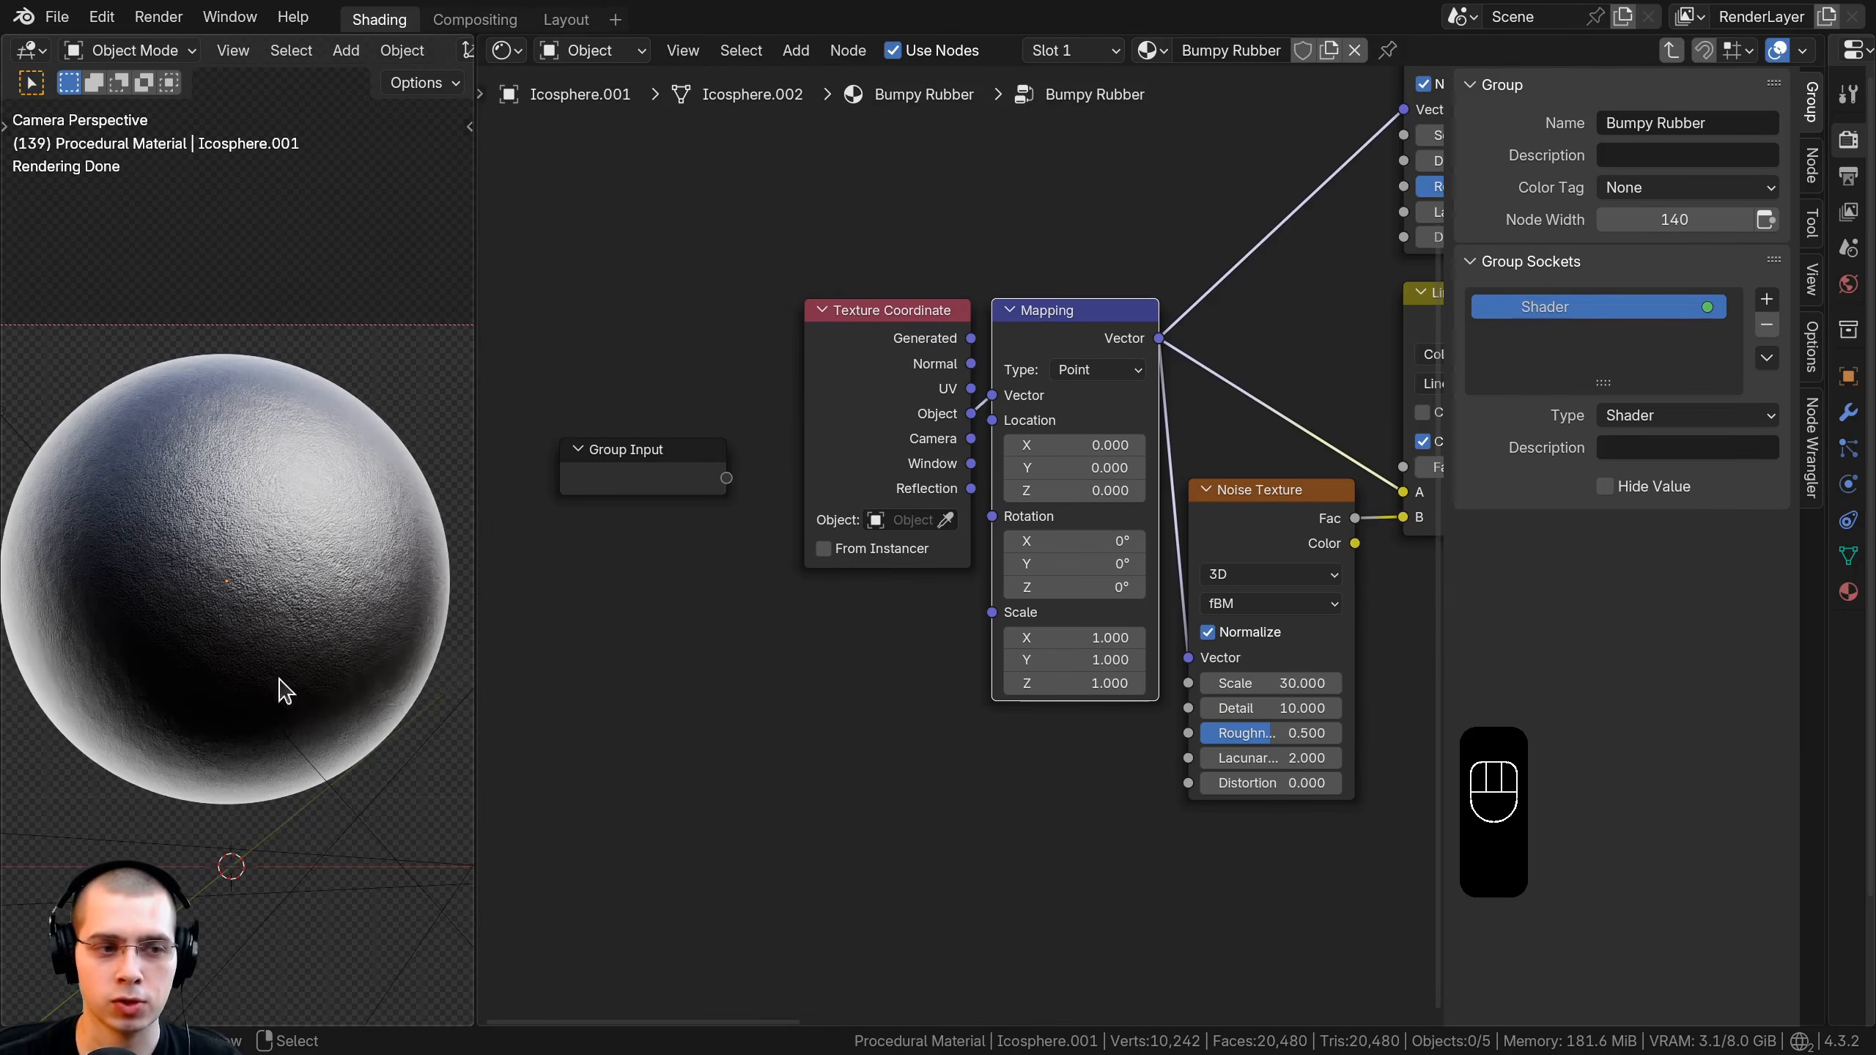
middle_drag(872, 498, 937, 486)
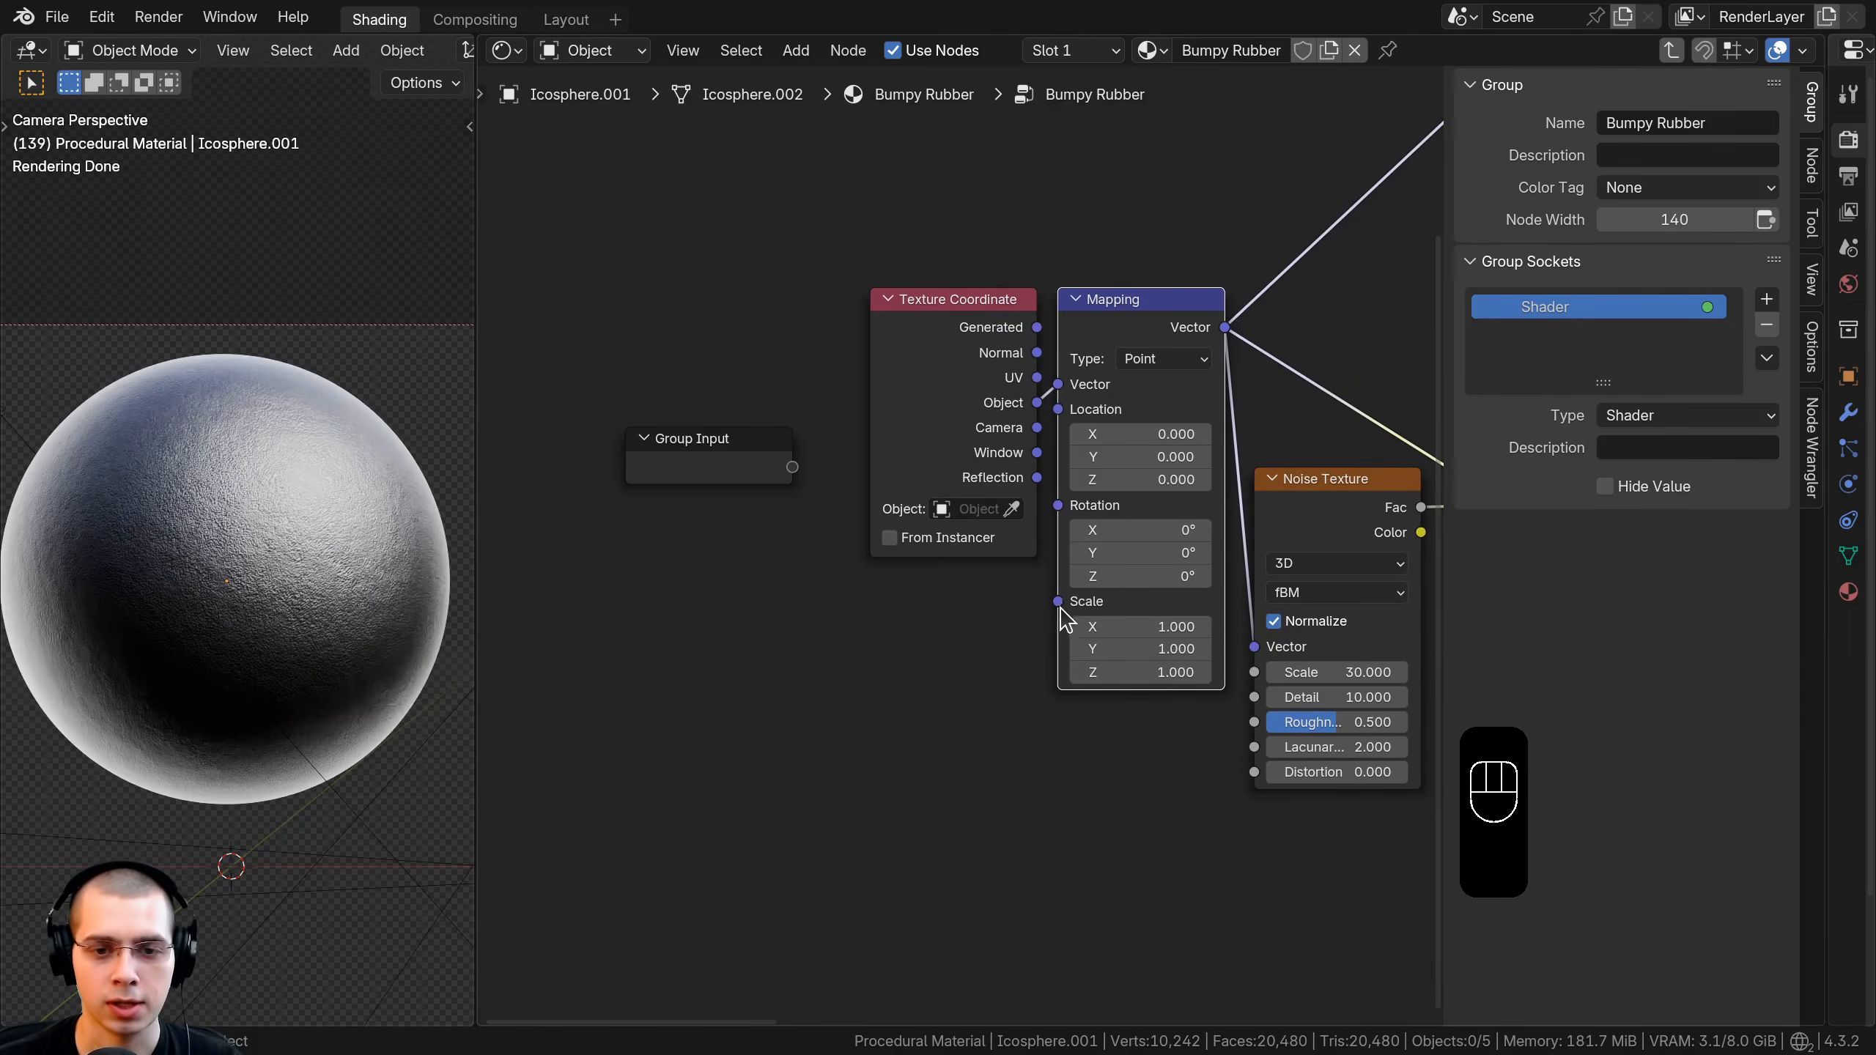
drag(790, 467, 791, 467)
drag(737, 454, 705, 449)
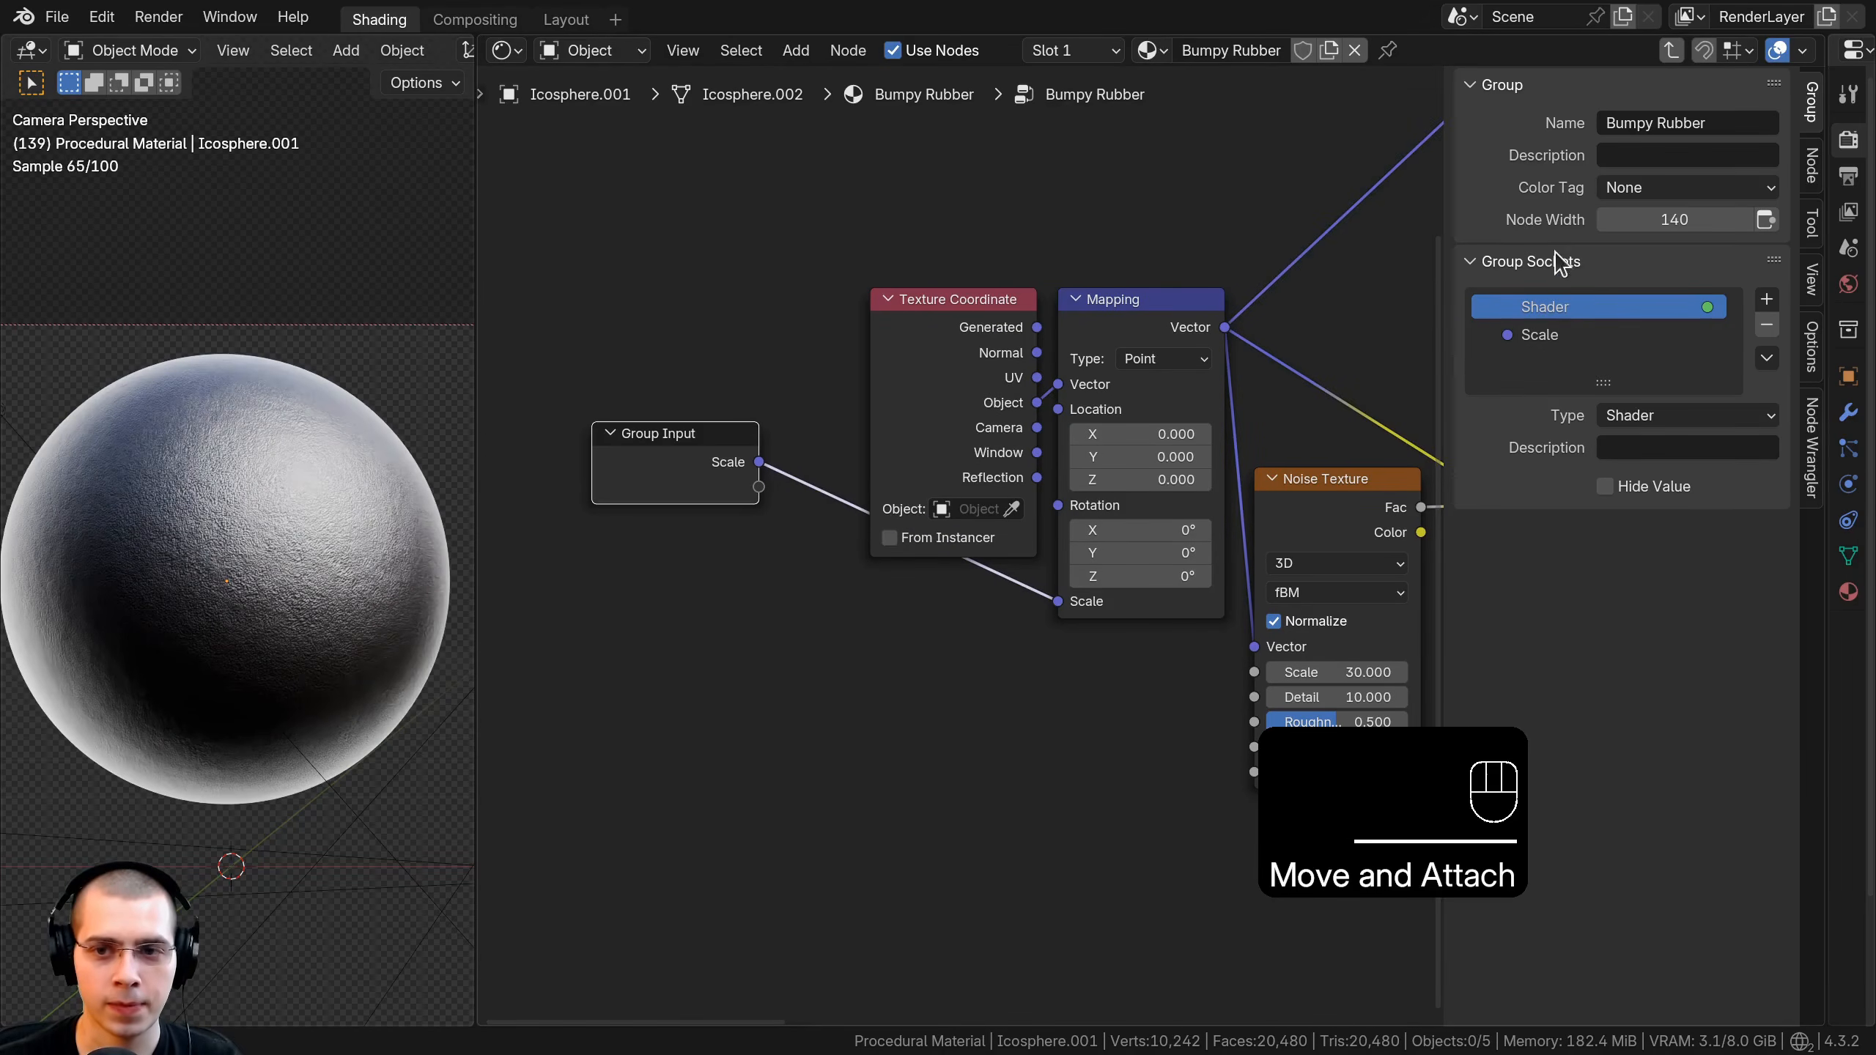
Change the group's Scale socket type to Float and set Scale to 1 on the Bumpy Rubber group node.
click(1543, 336)
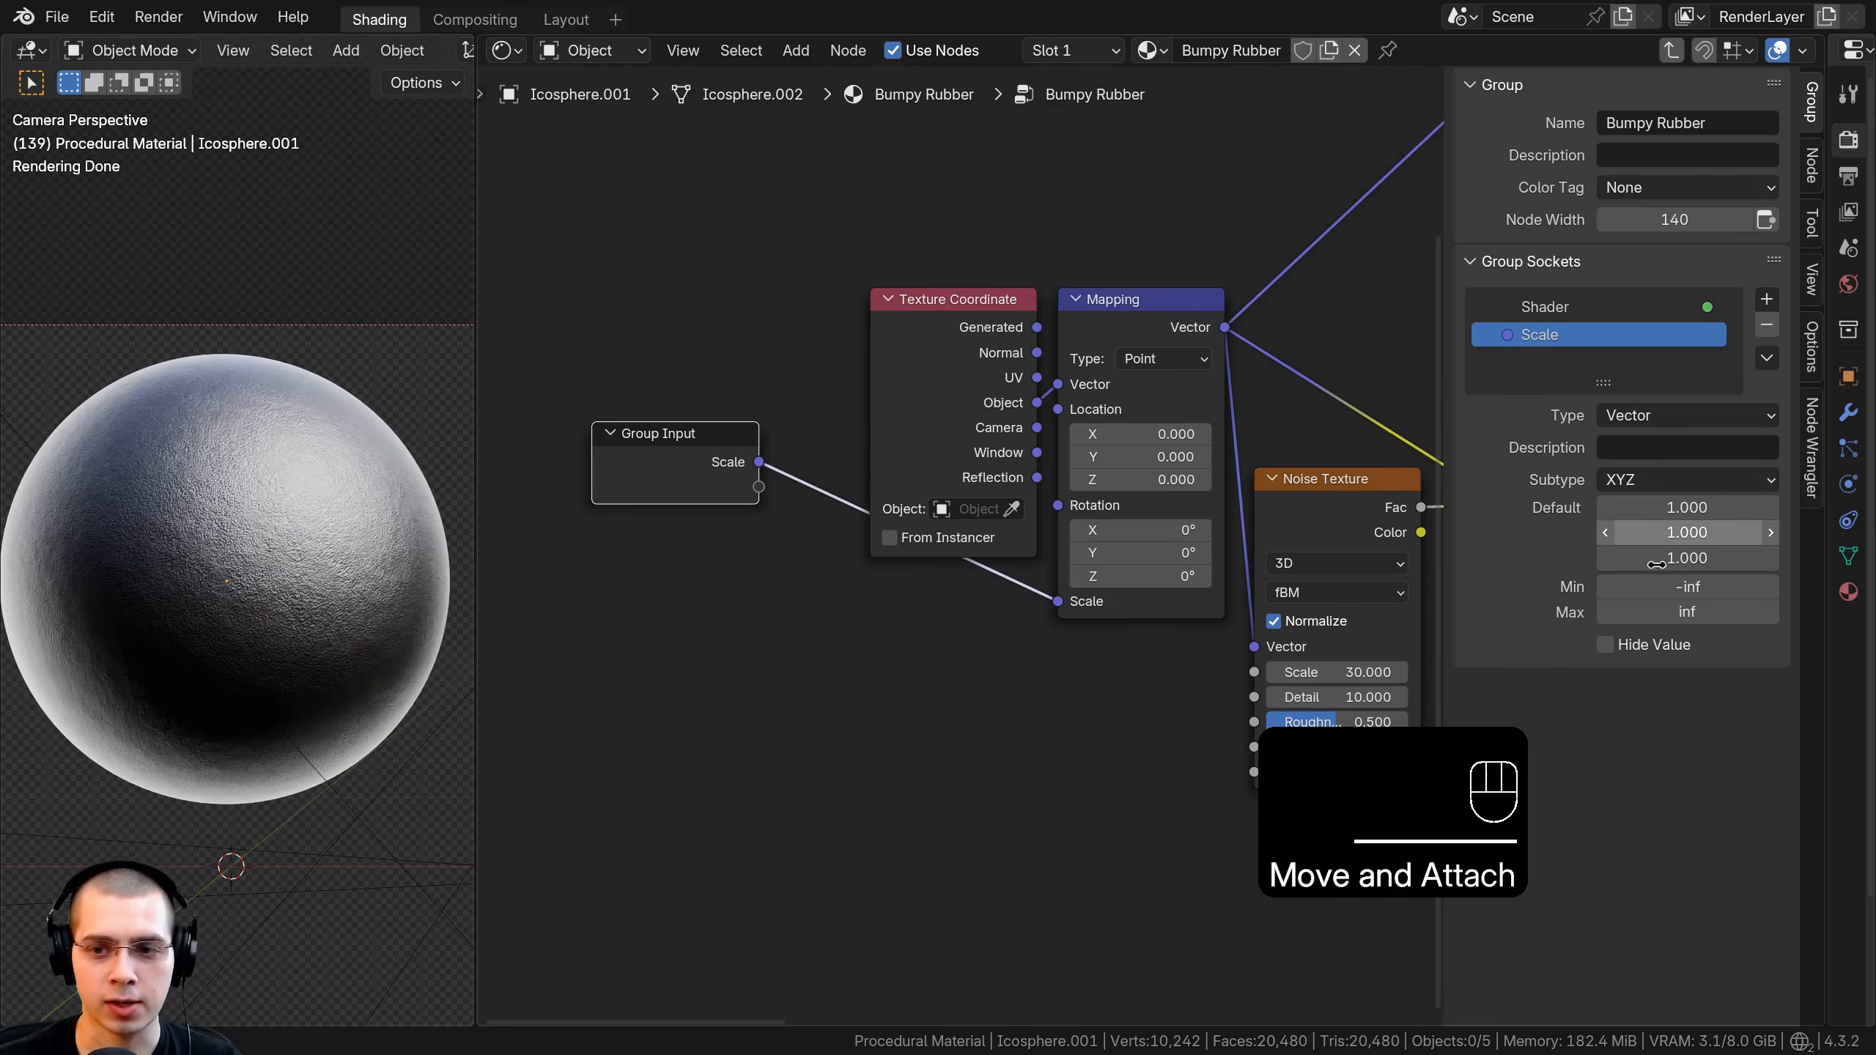
key(Tab)
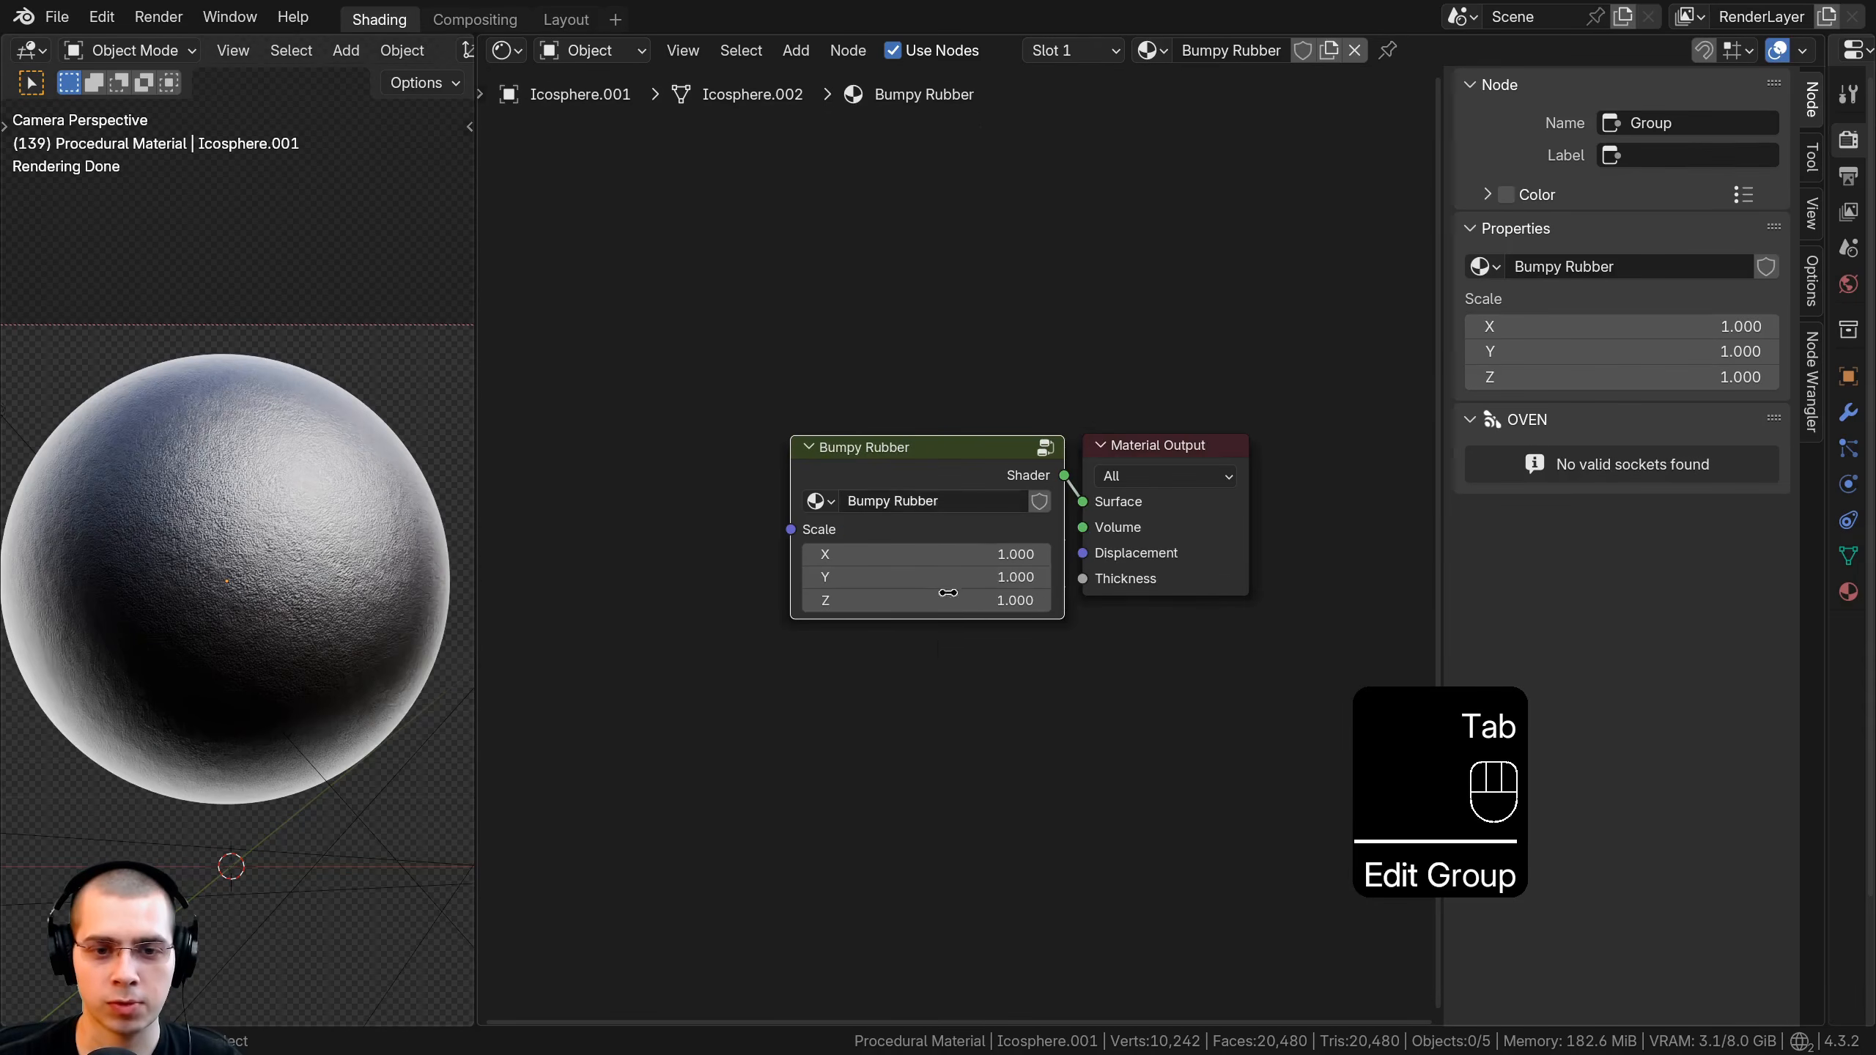
key(Tab)
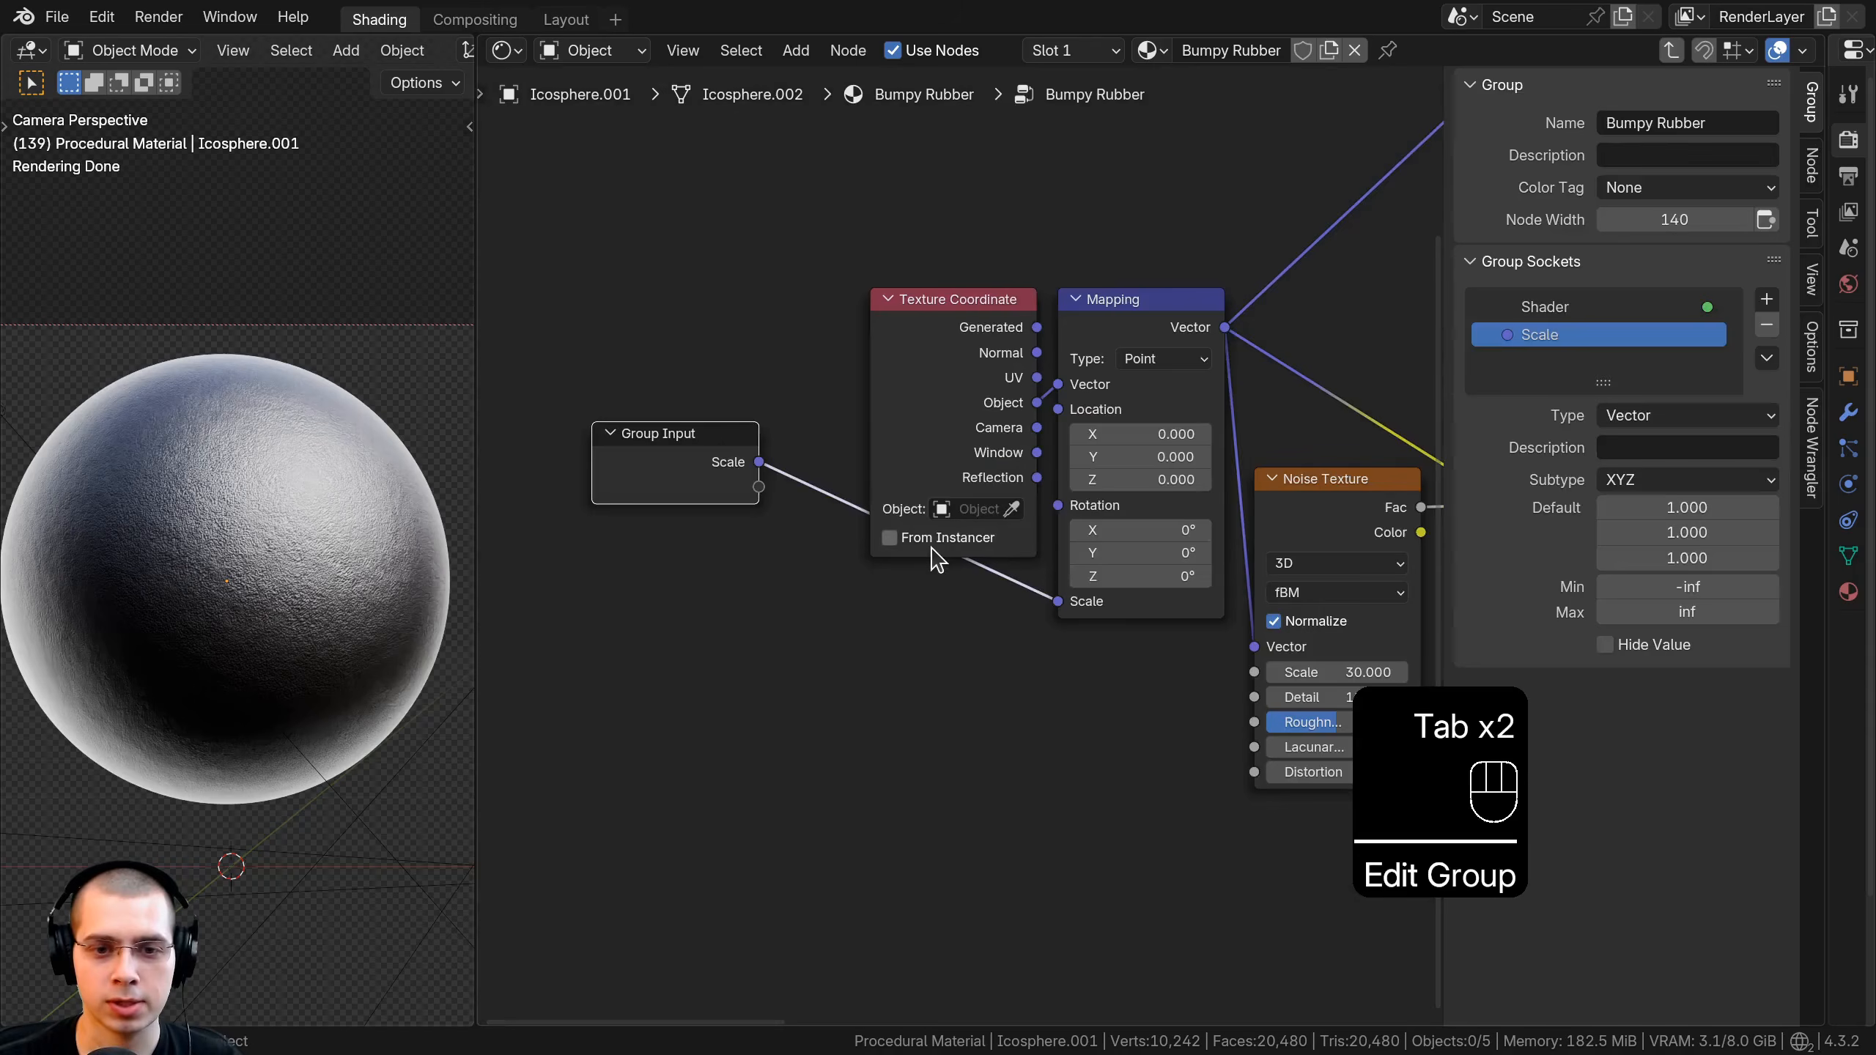
click(1622, 418)
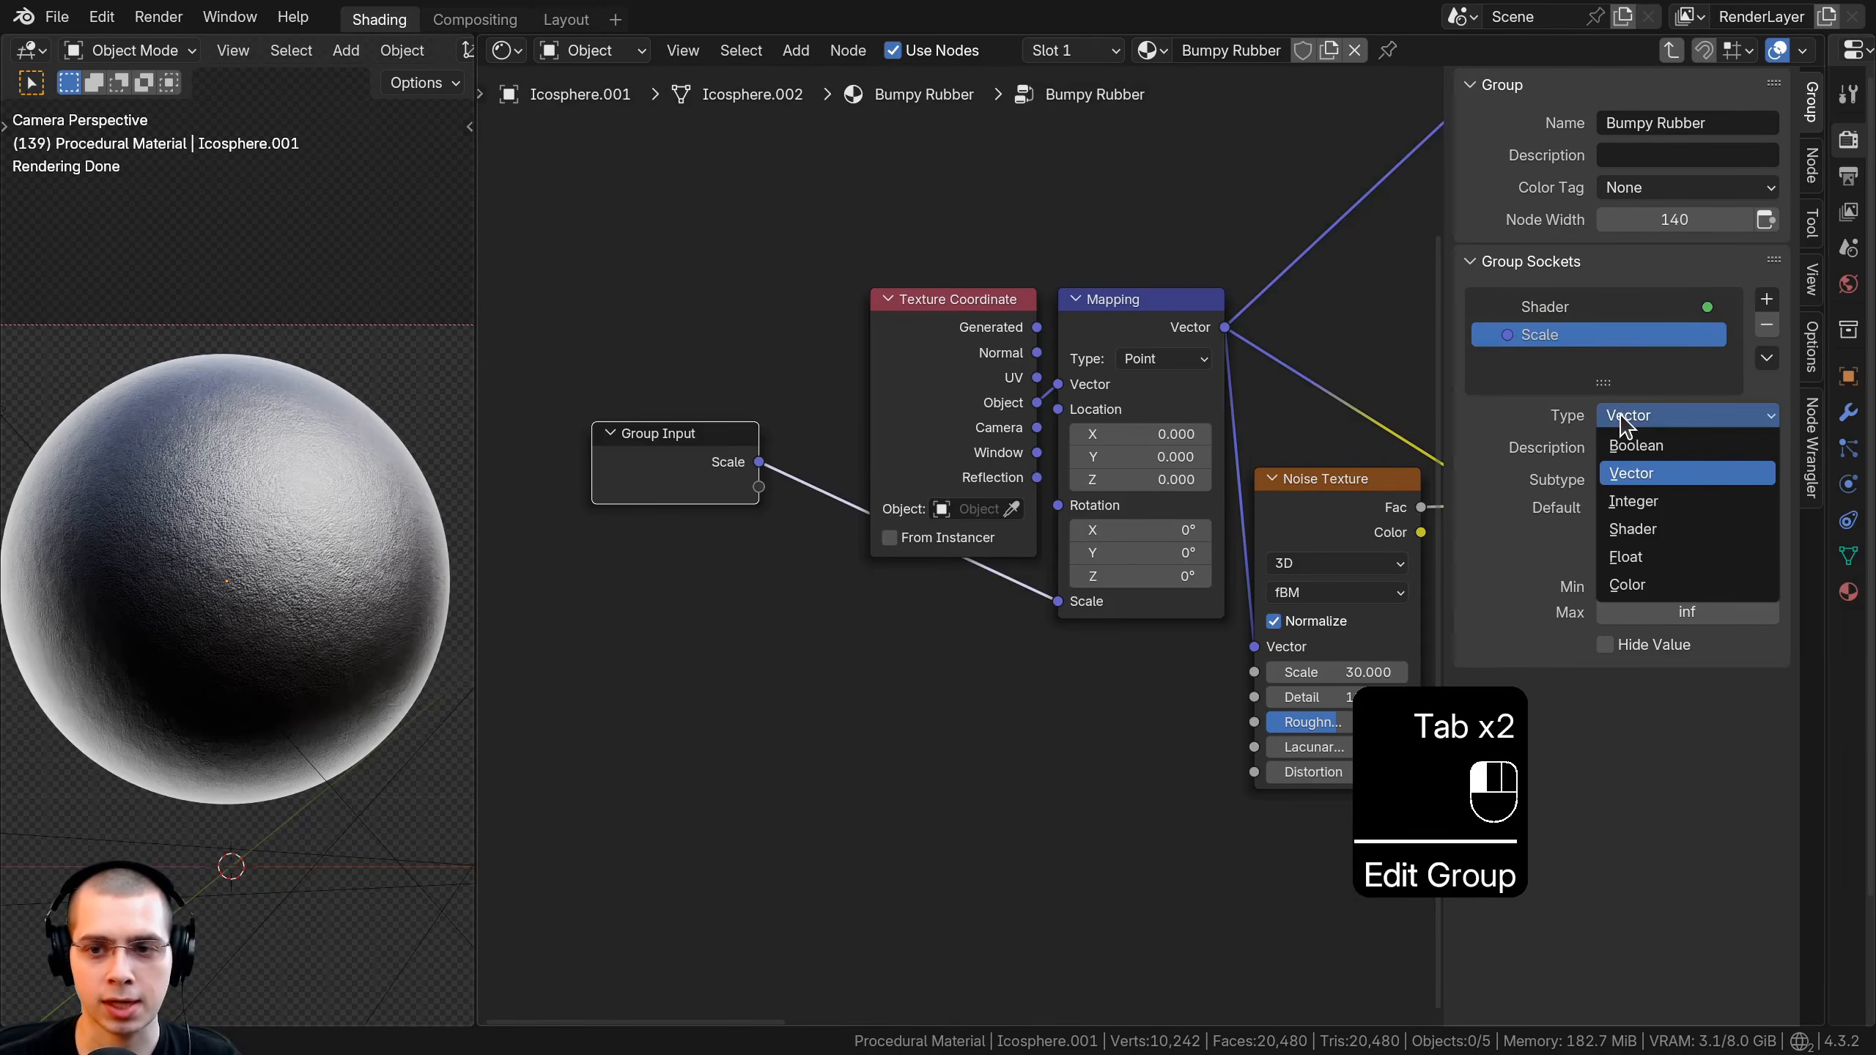
click(1658, 562)
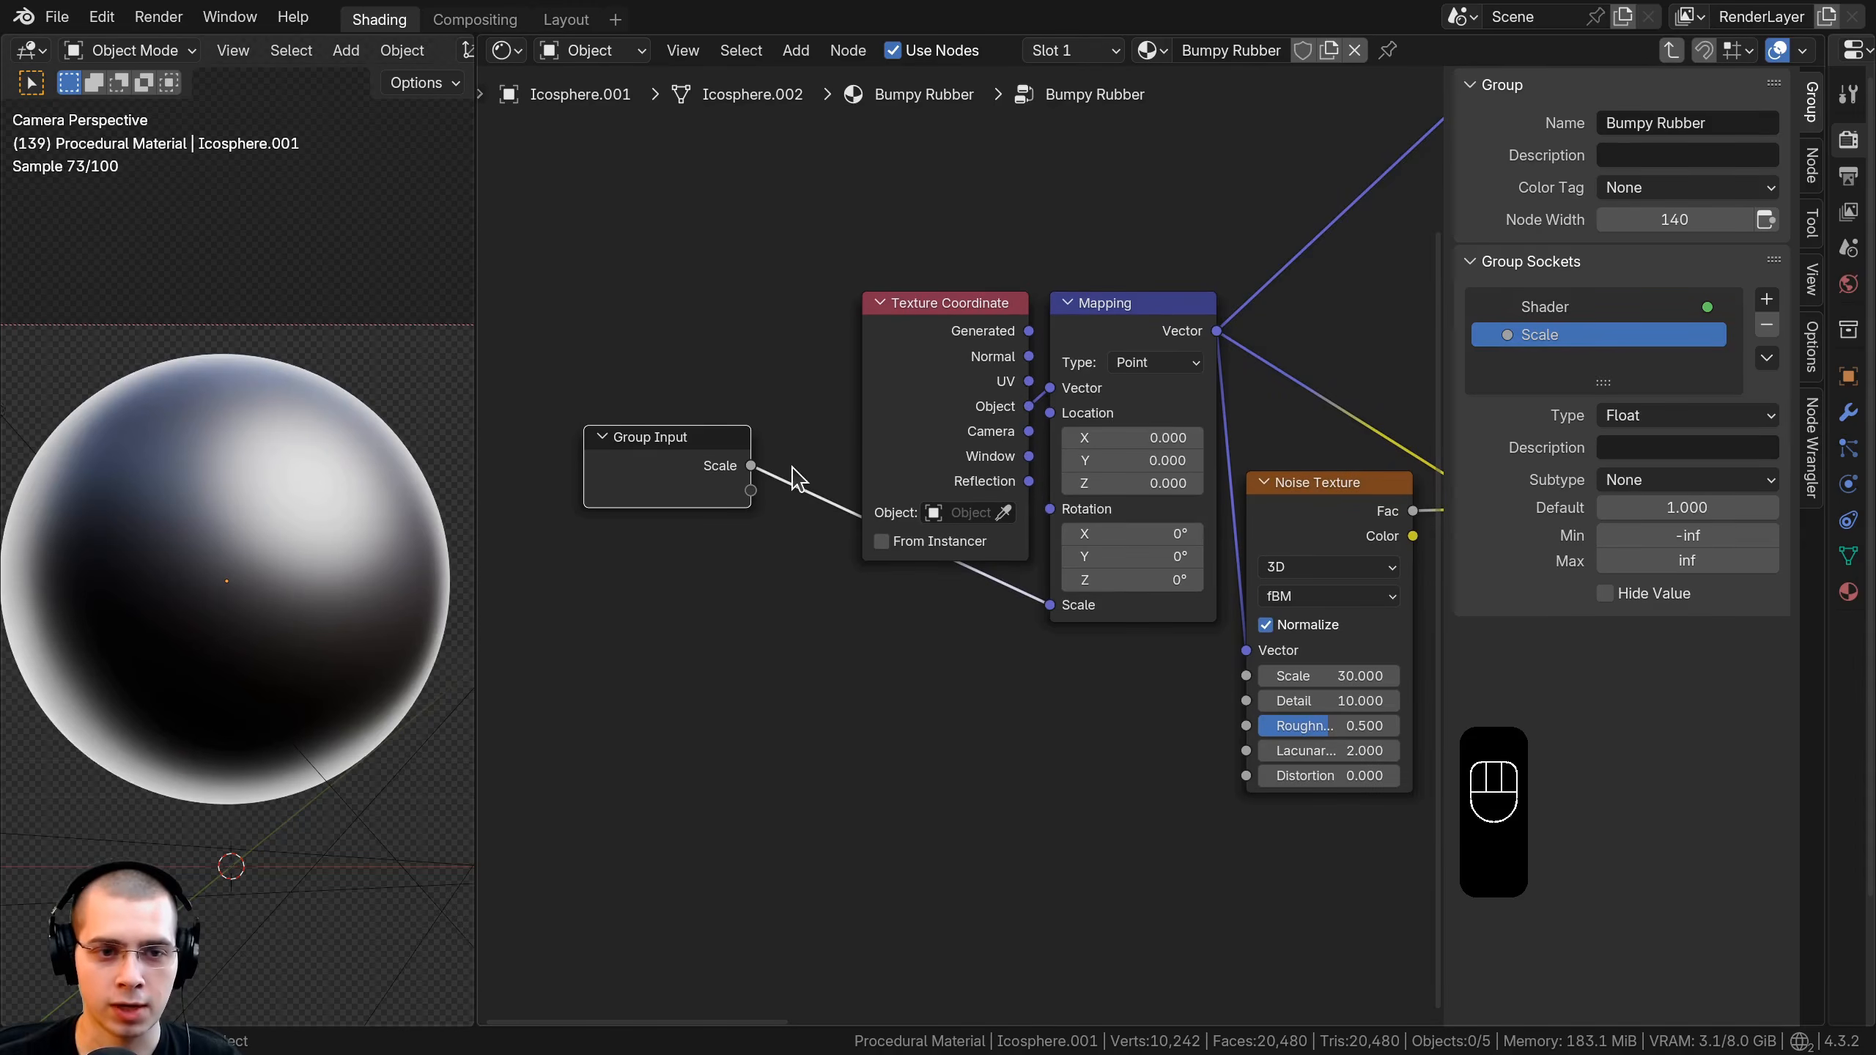
key(Tab)
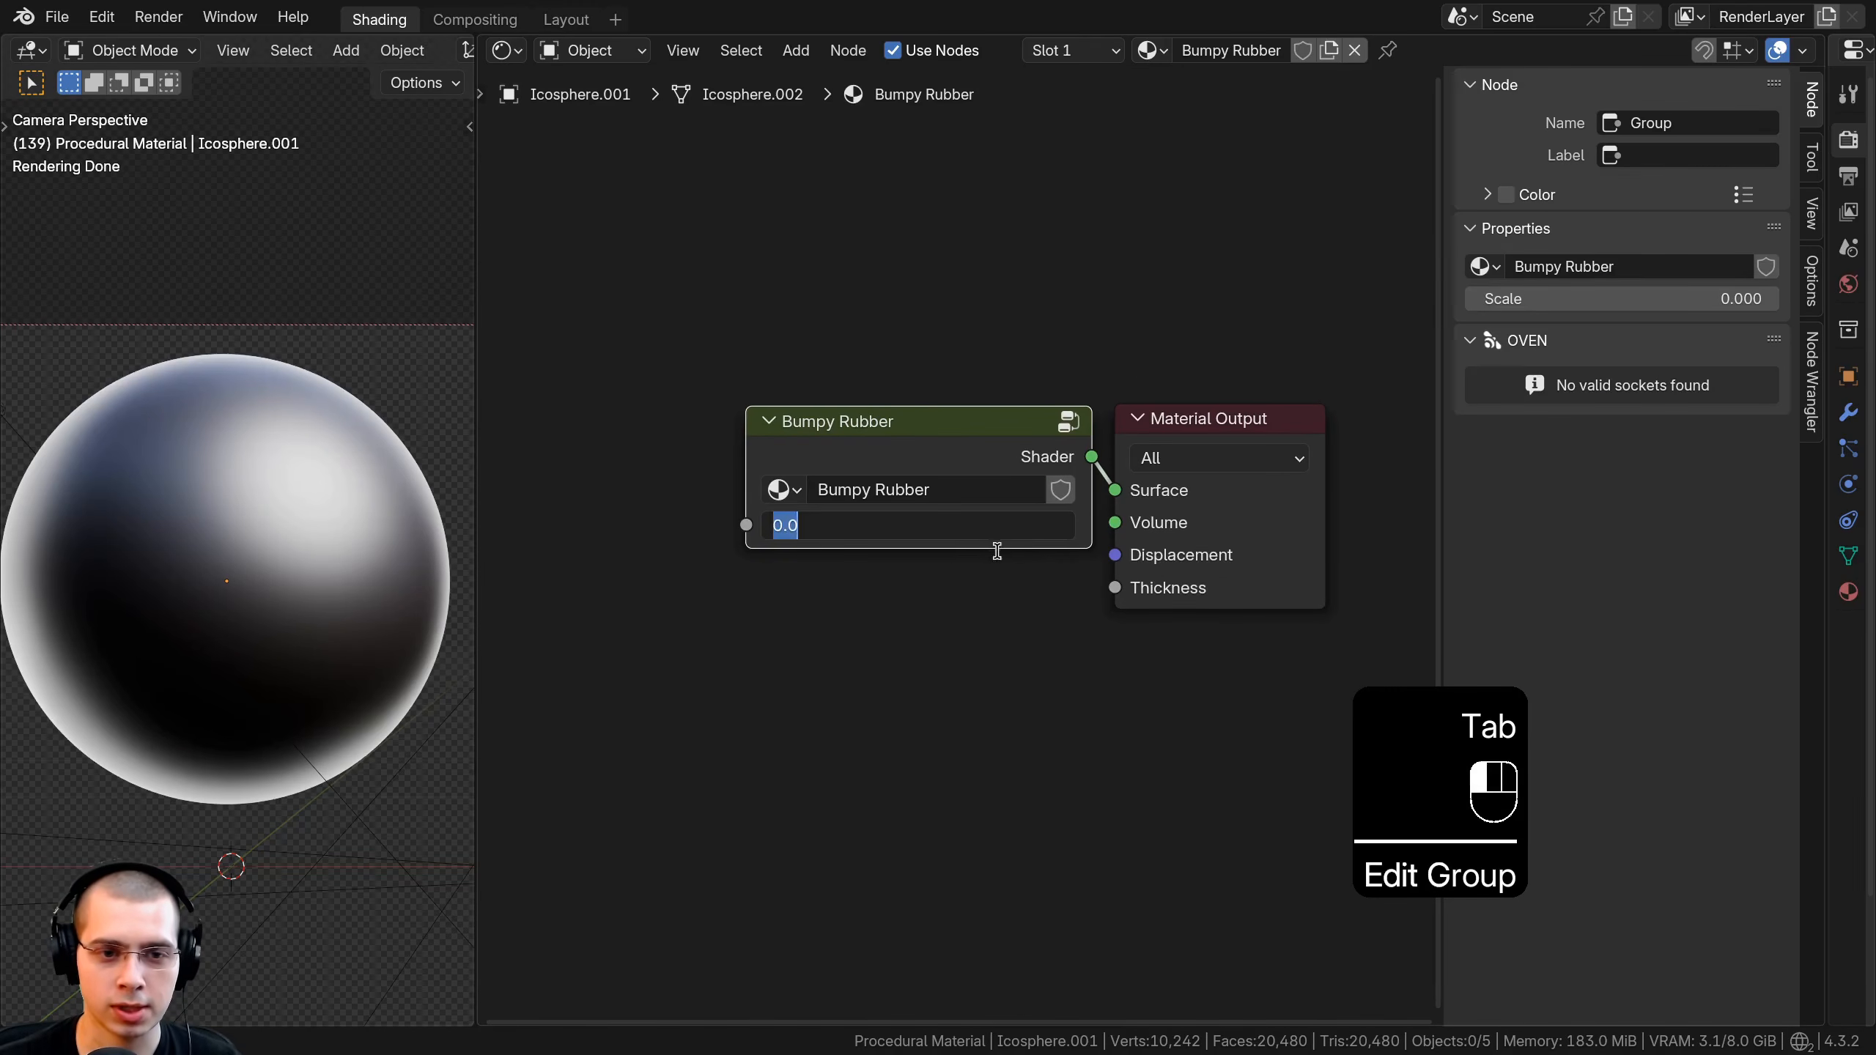
key(Return)
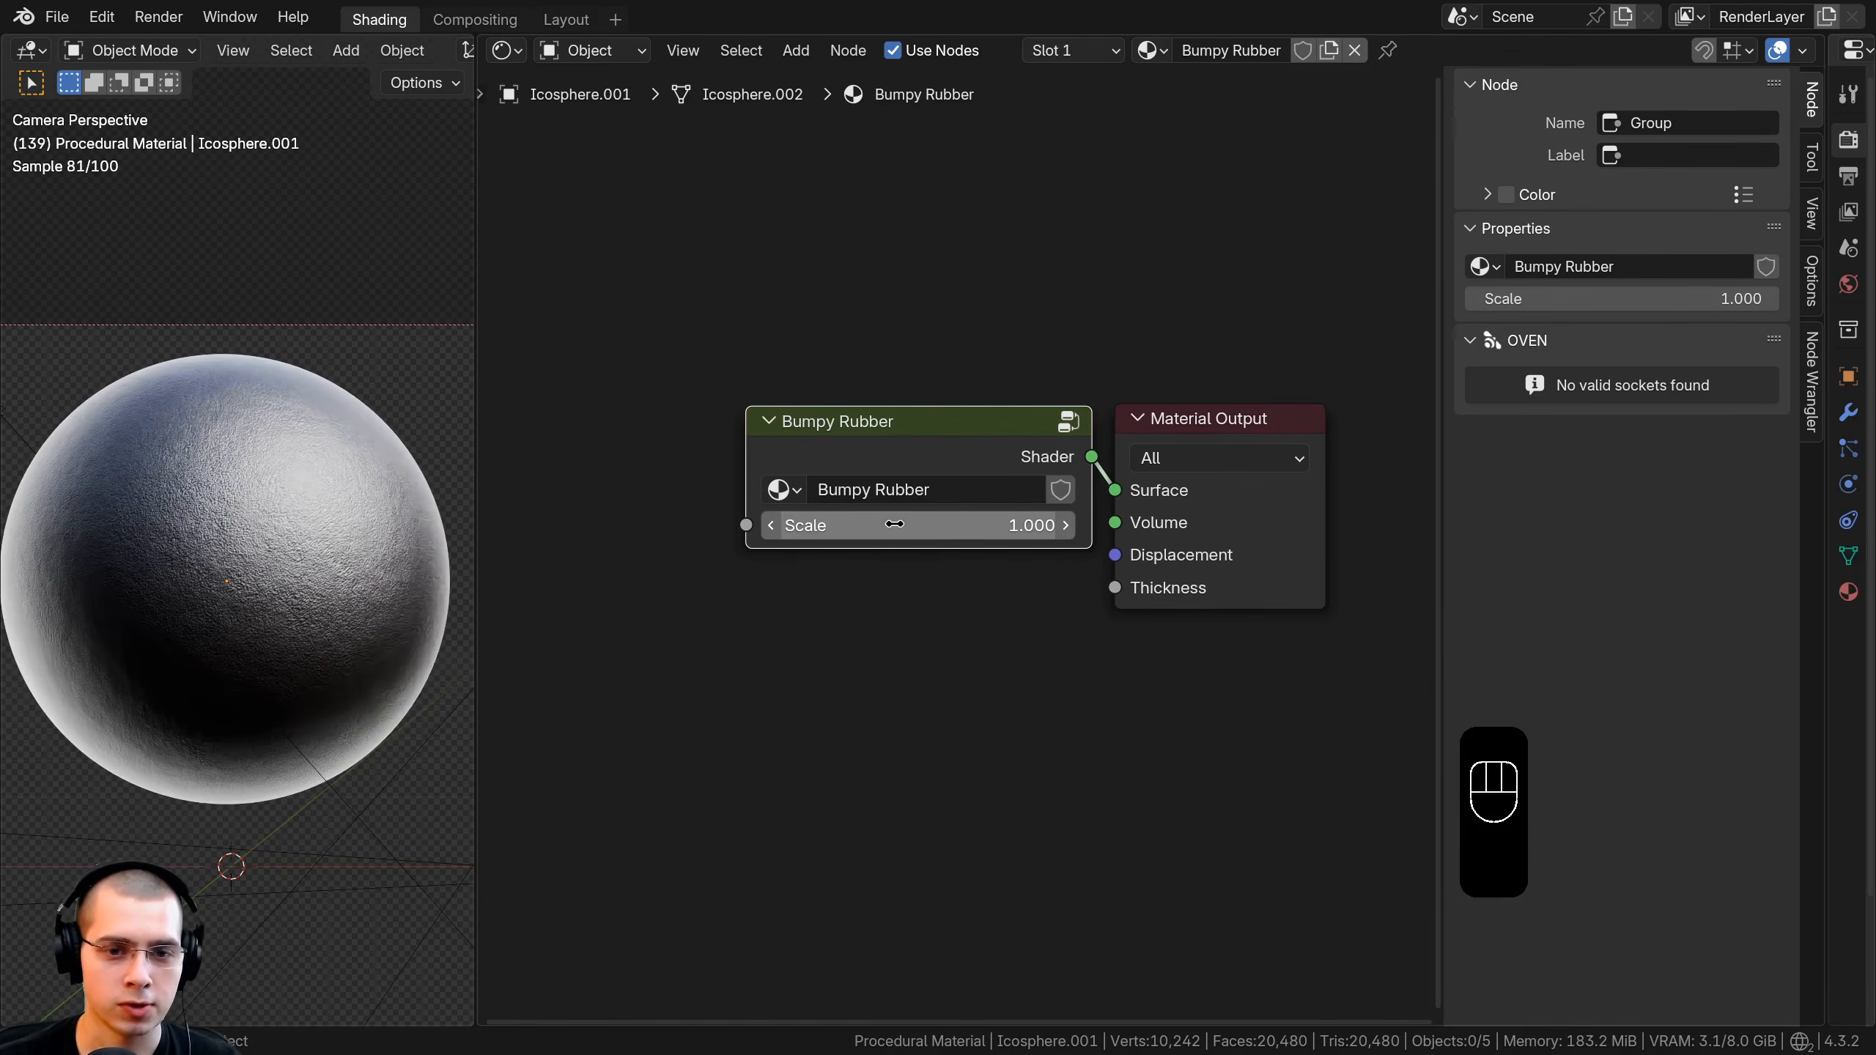
Reopen the Bumpy Rubber group and move the Group Input node beside the Hue/Saturation/Value node, above the Voronoi Texture.
shift+drag(894, 524, 820, 524)
right_click(894, 523)
key(Tab)
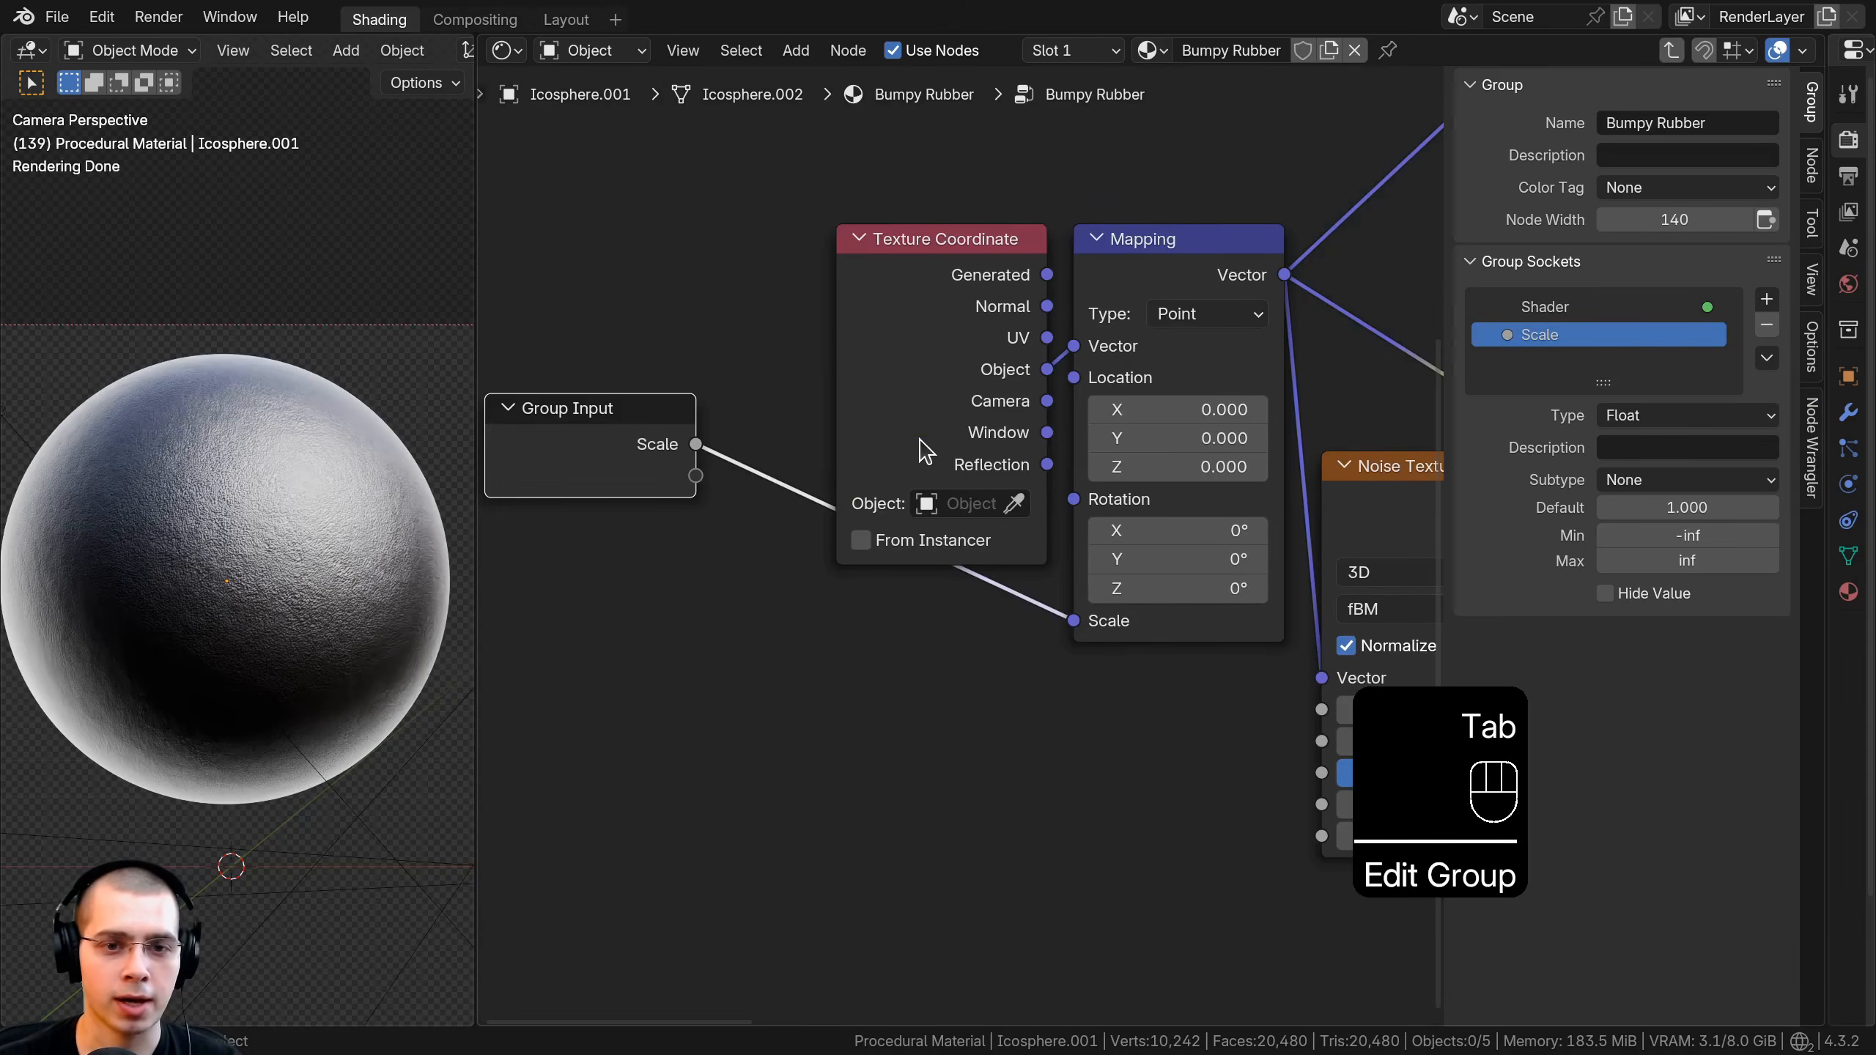
scroll(960, 561, down, 3)
key(a)
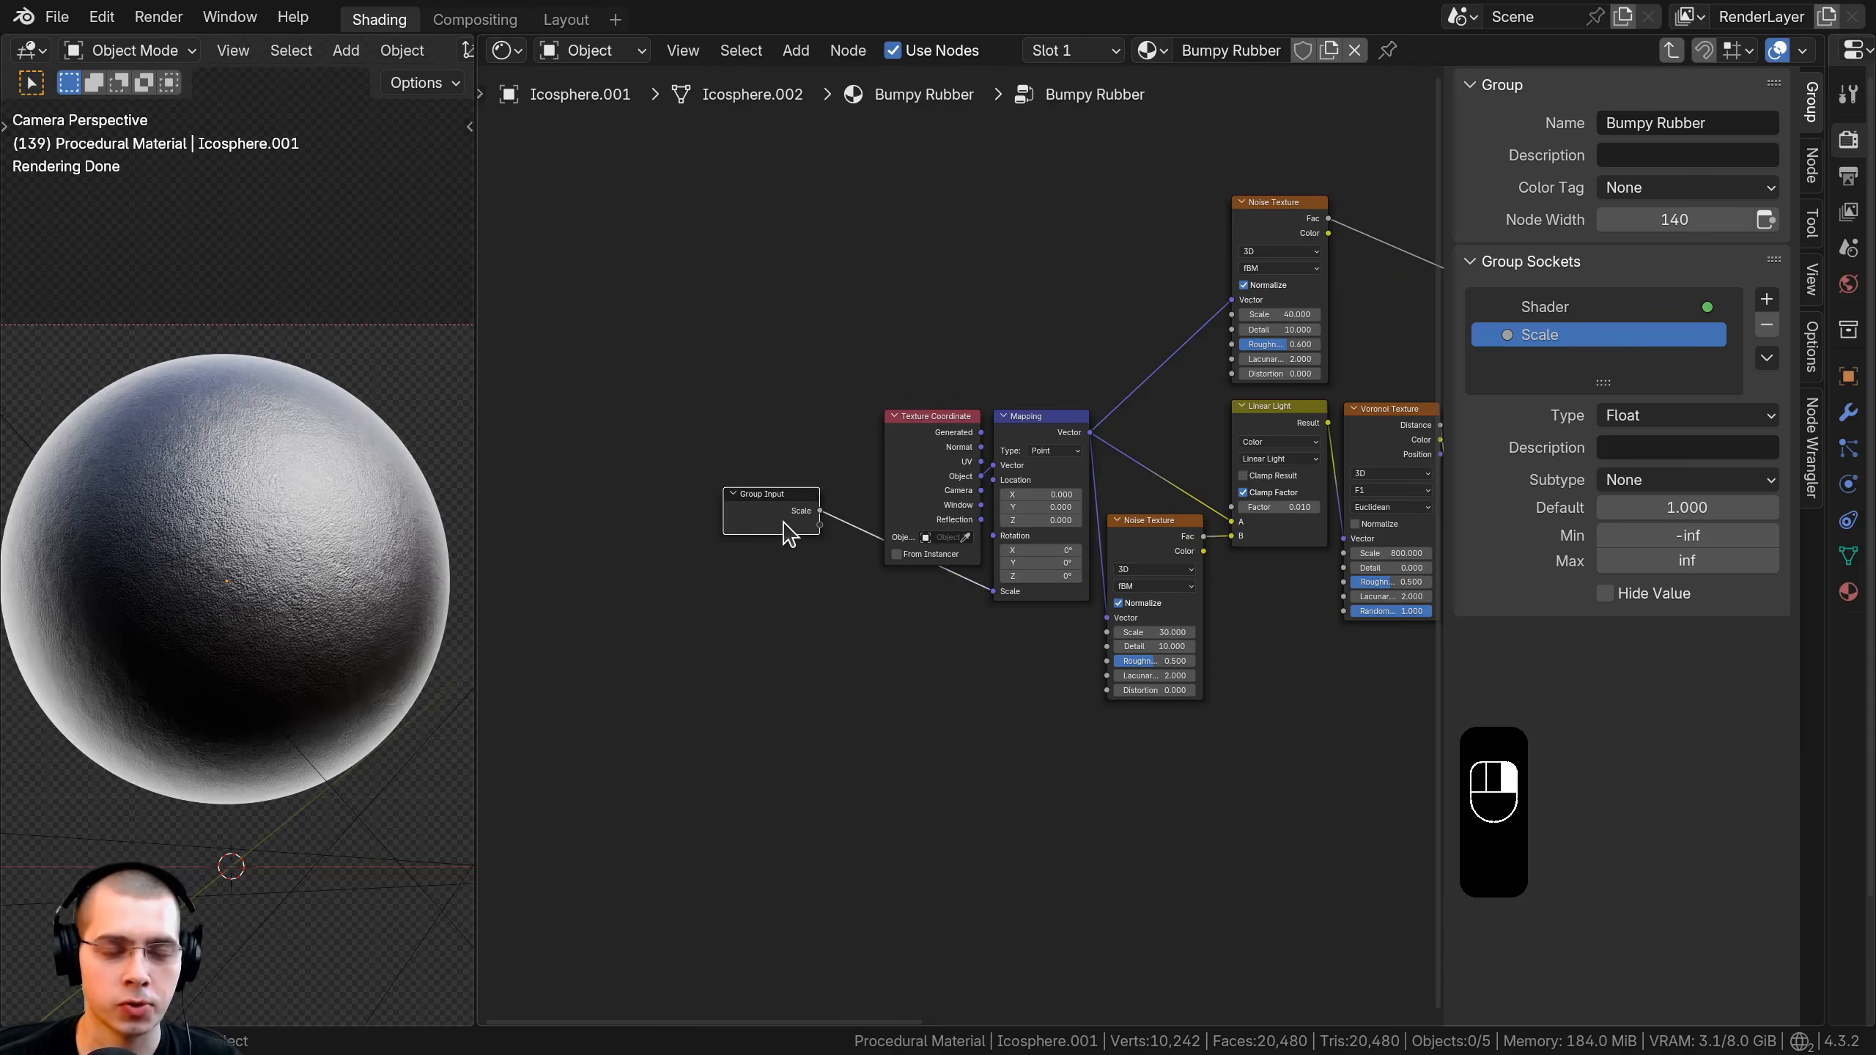
scroll(788, 529, down, 1)
middle_drag(824, 543, 682, 561)
scroll(696, 541, up, 2)
key(g)
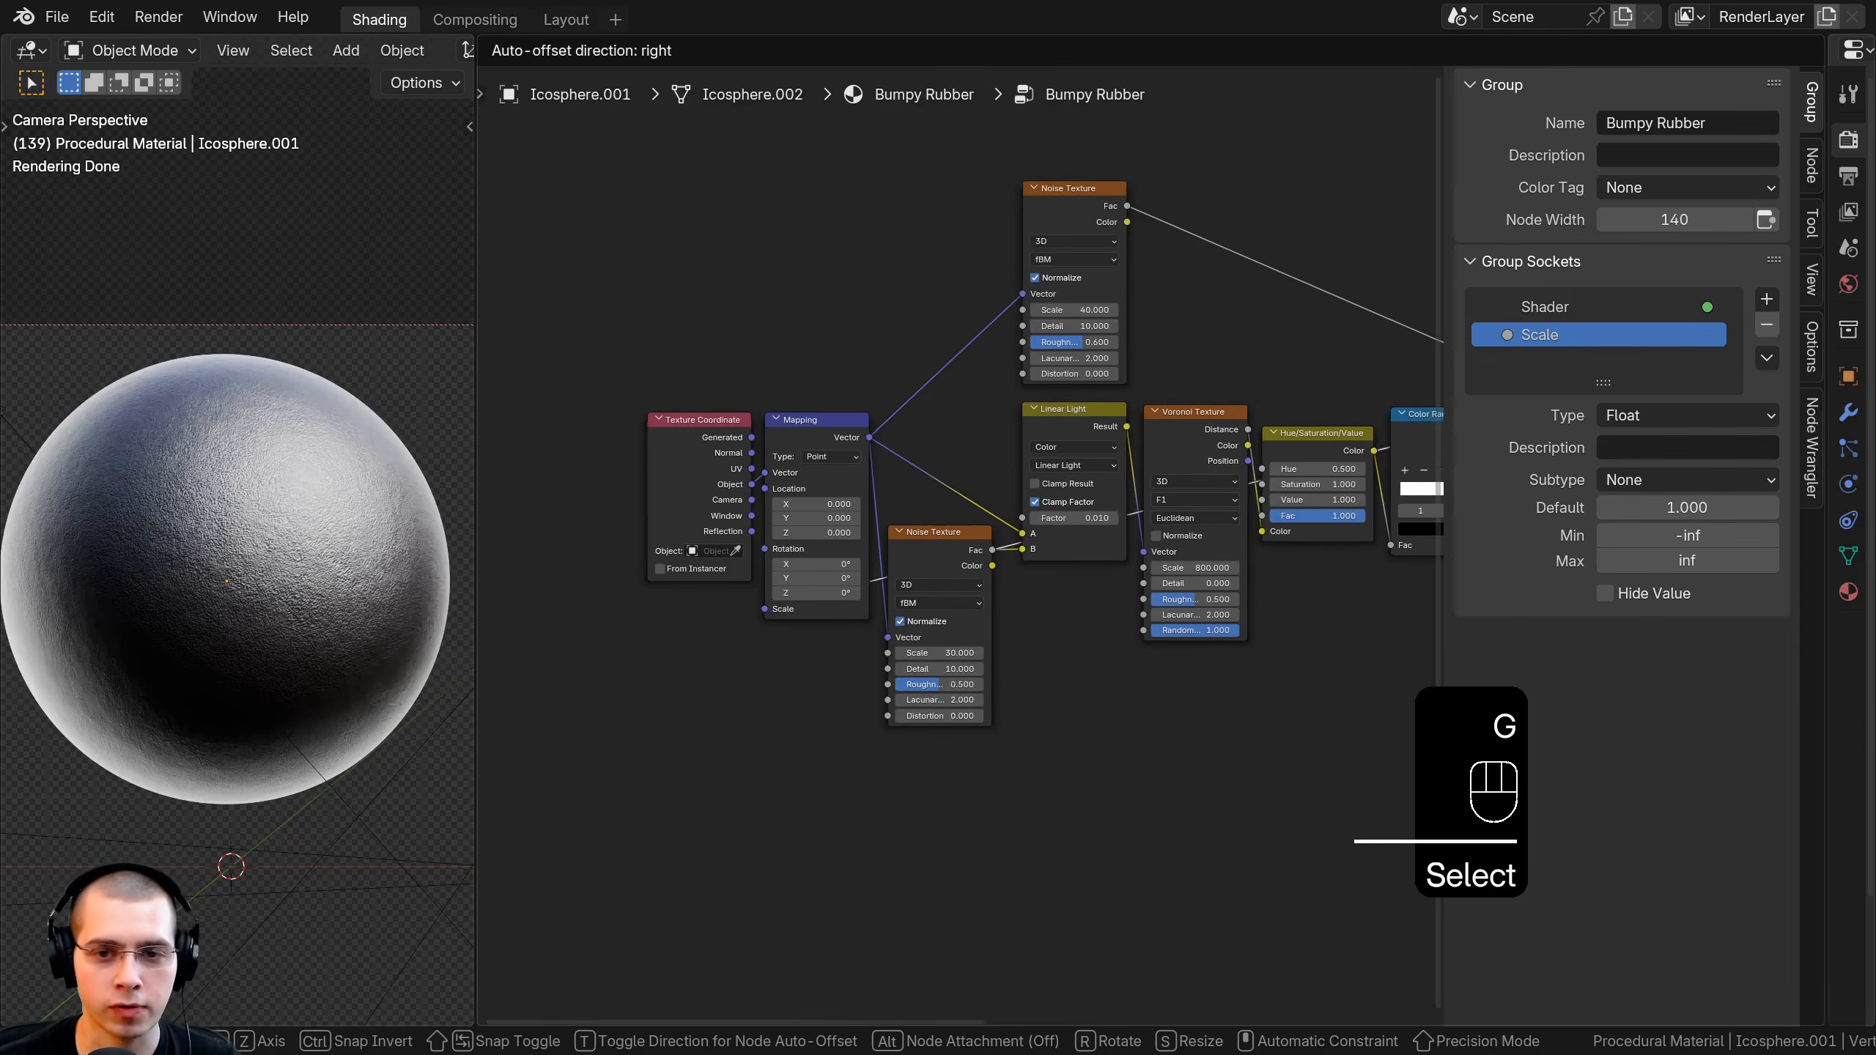
click(1072, 371)
scroll(1072, 476, up, 3)
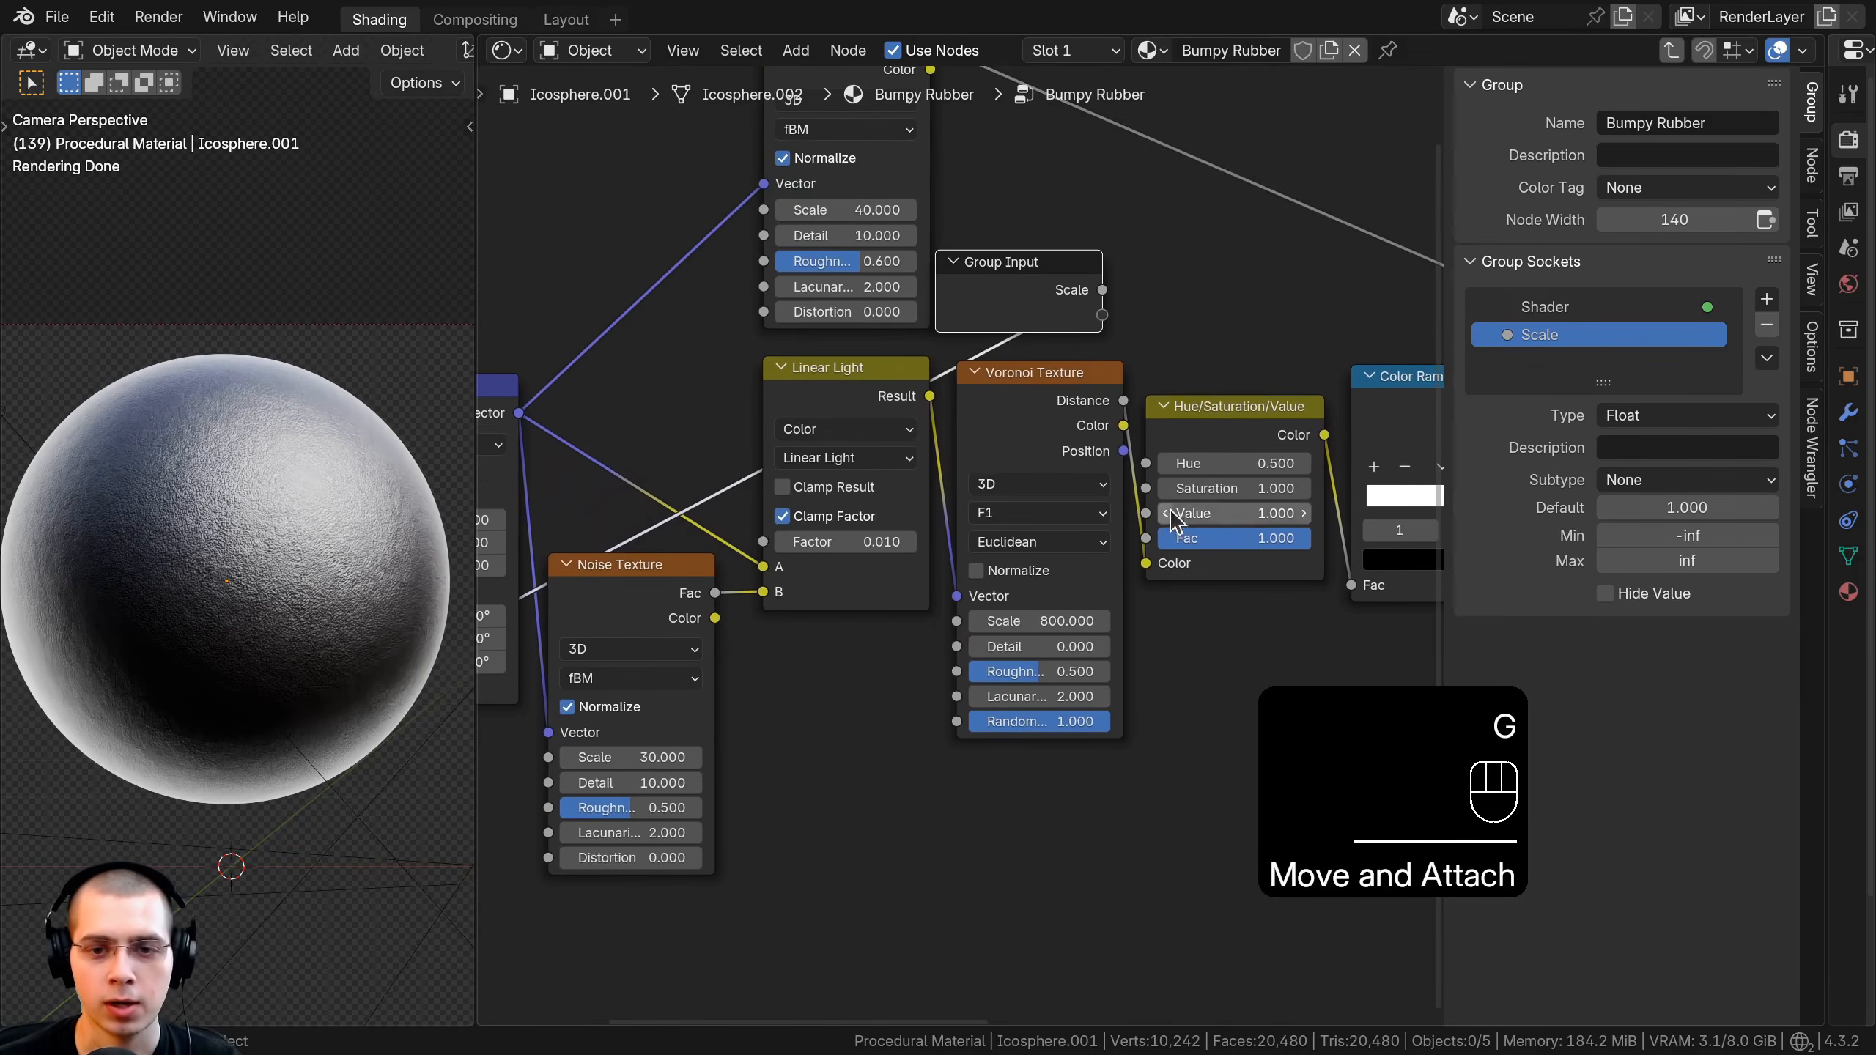
Expose the Hue/Saturation/Value node's Value as a group input and name it Dots Individual Size.
shift+drag(1193, 513, 1093, 513)
right_click(1193, 513)
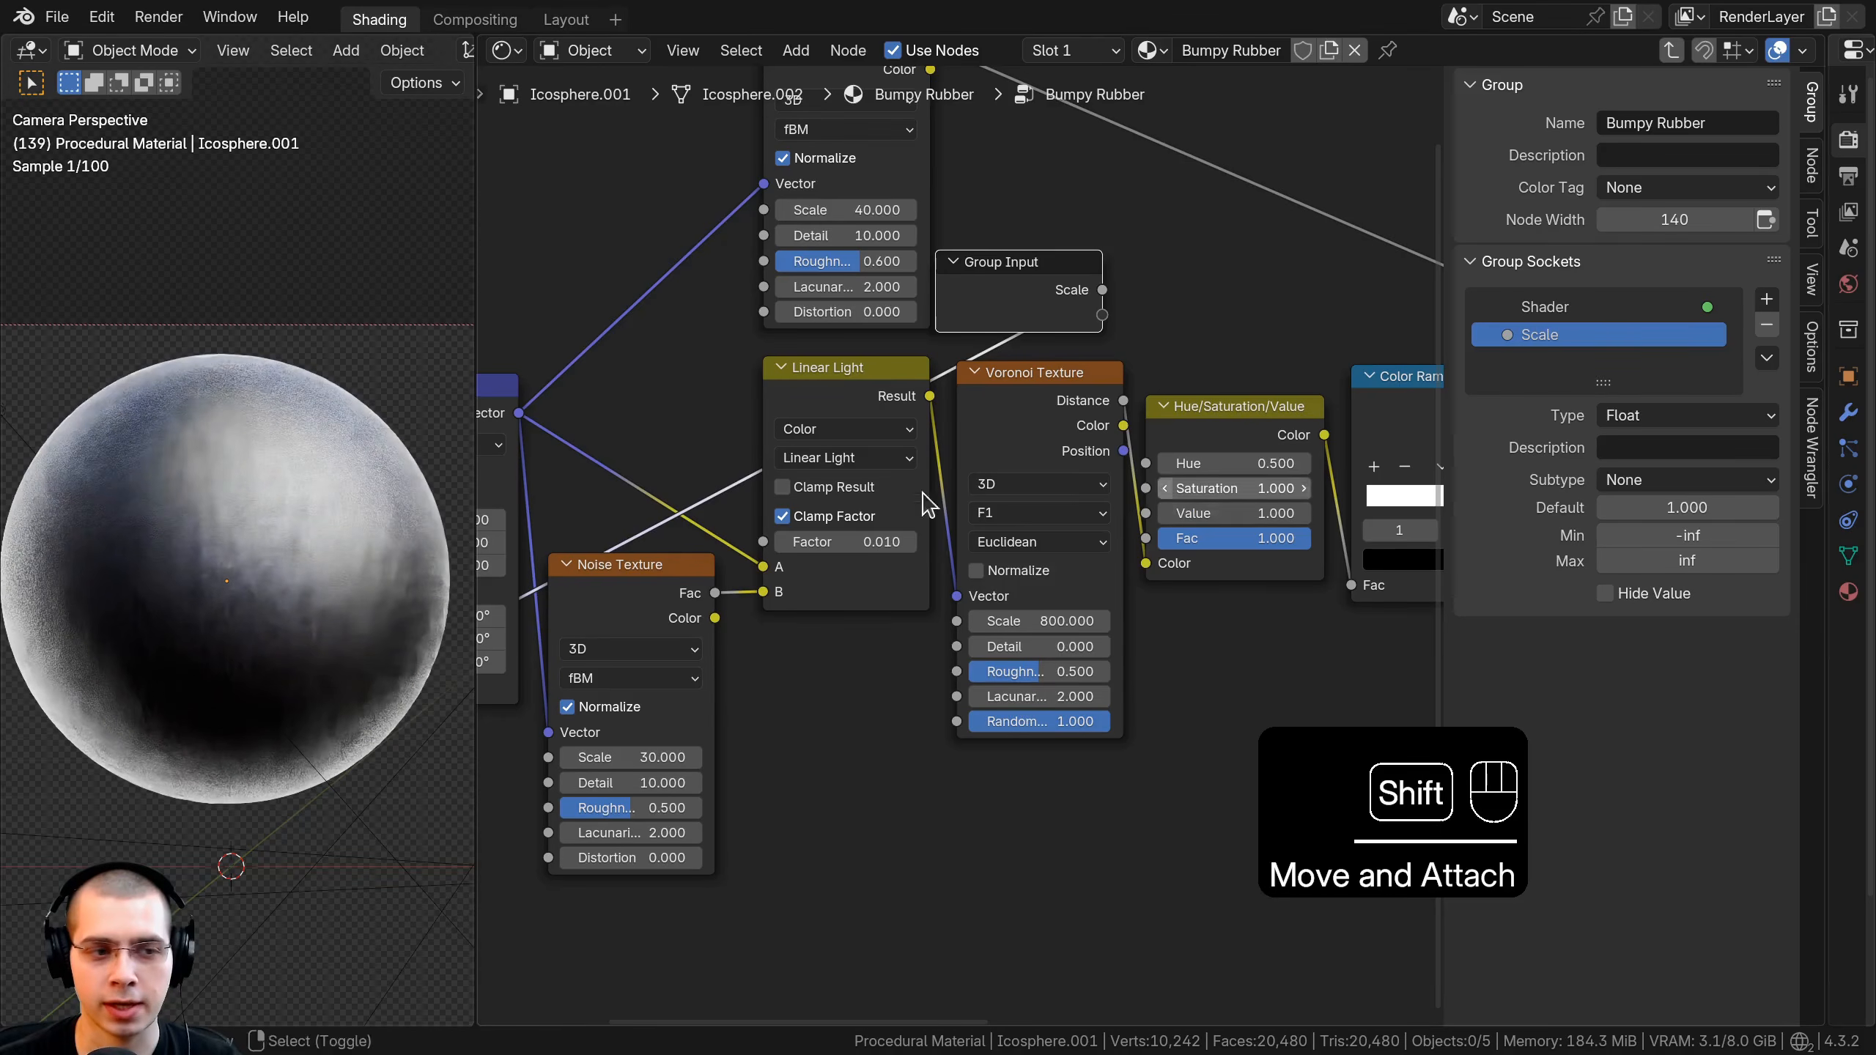
scroll(295, 514, up, 8)
shift+drag(1228, 513, 1102, 315)
right_click(1227, 513)
double_click(1562, 362)
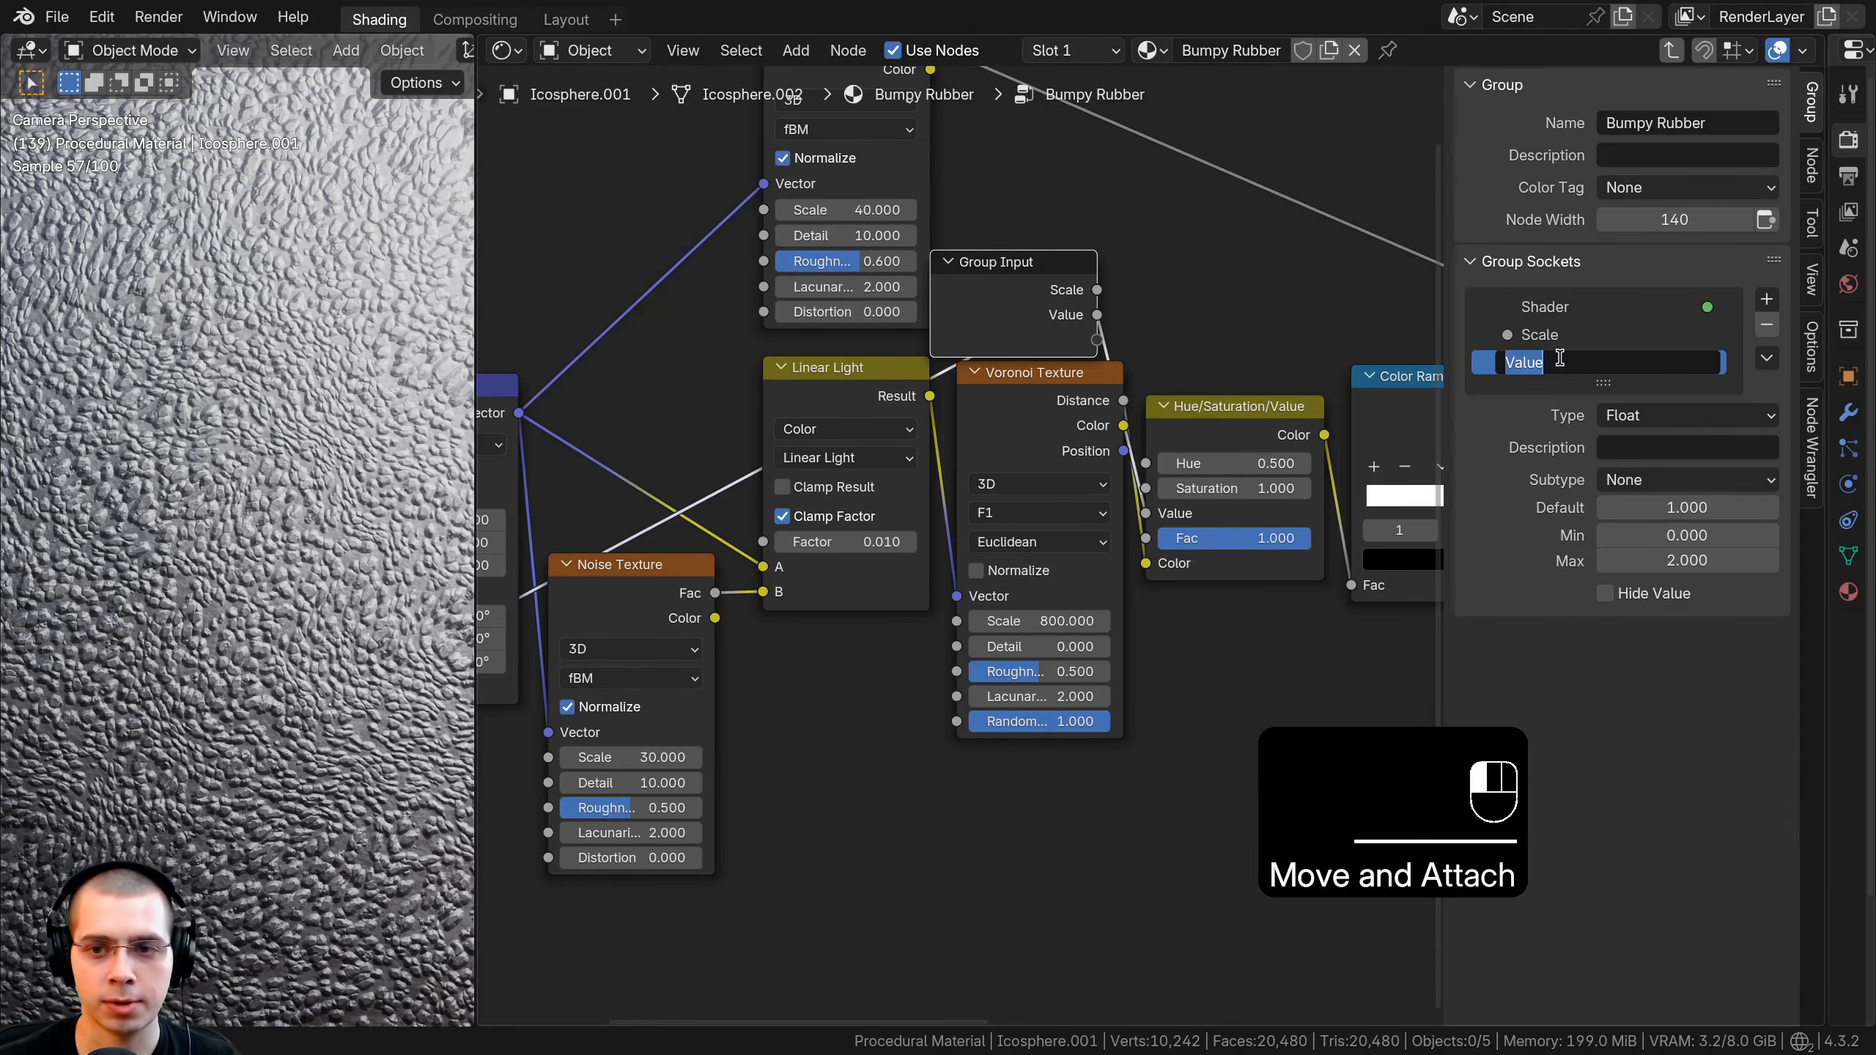
text(Dots Individual Size)
key(Return)
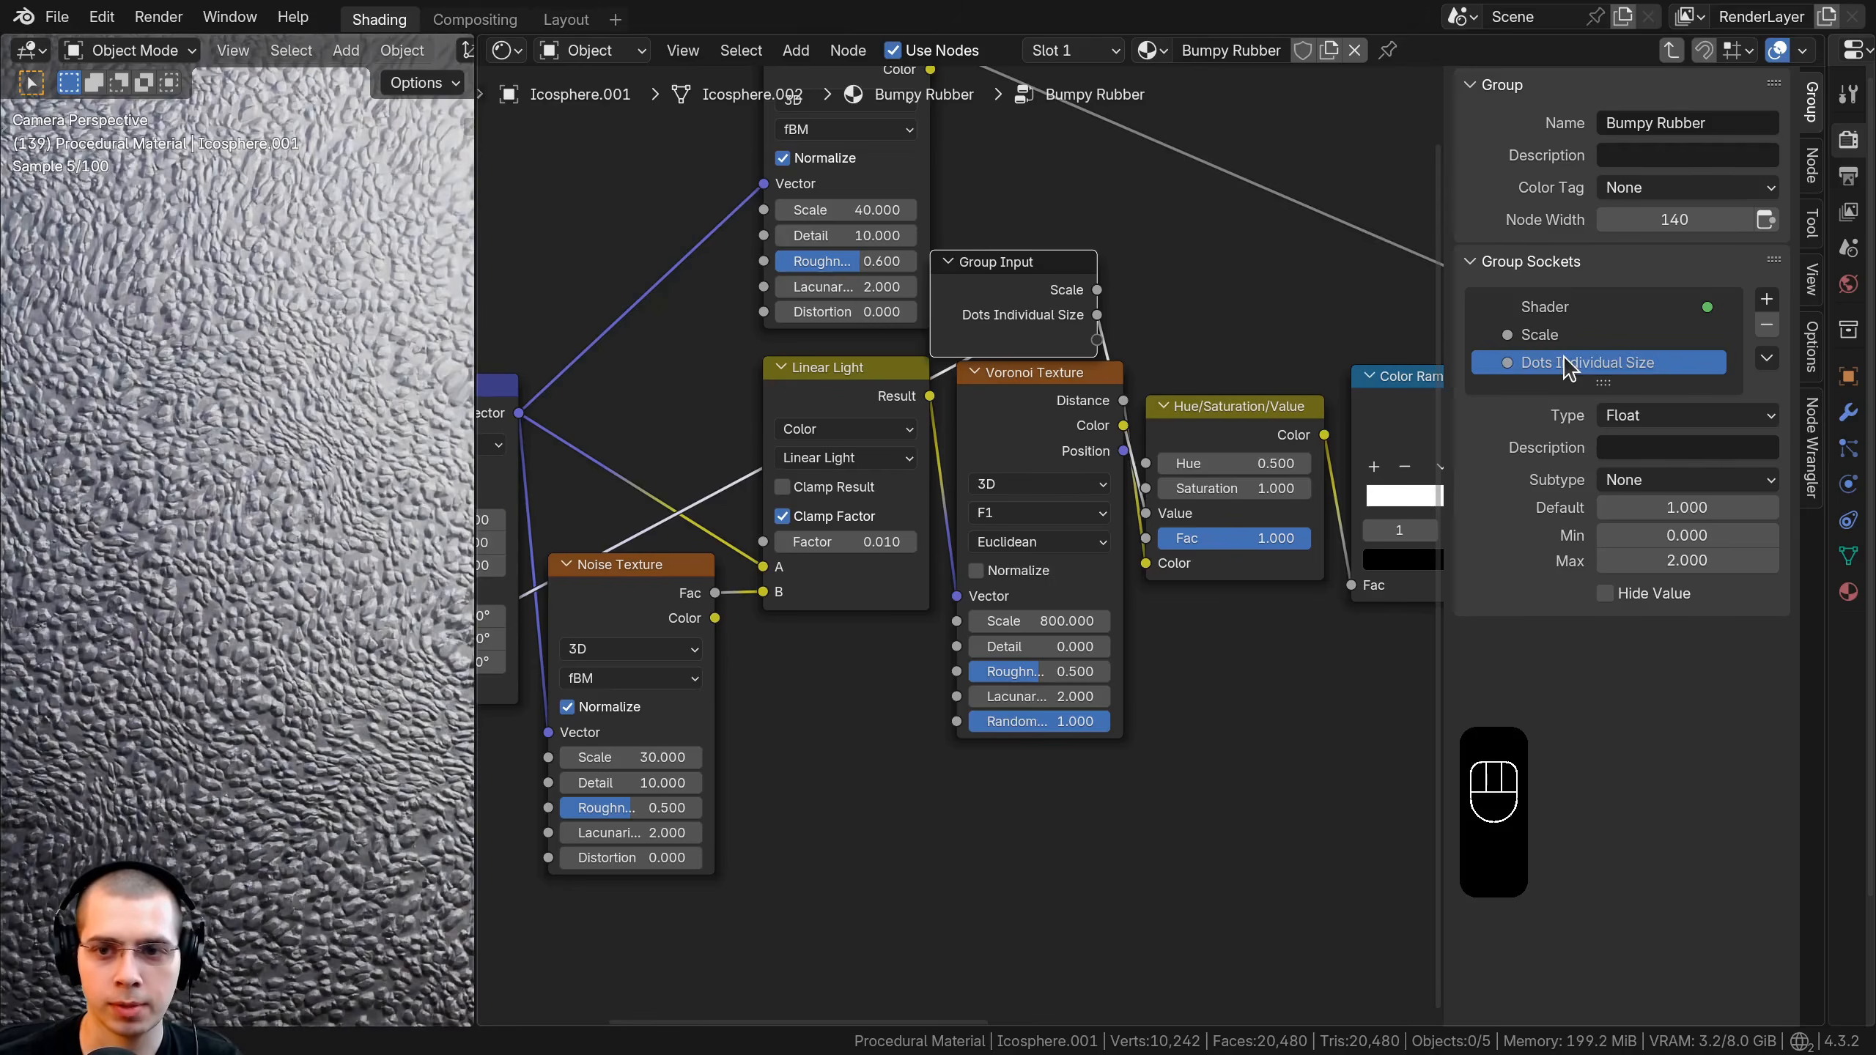
Move the Group Input node along the node chain to just before the Principled BSDF.
scroll(1063, 528, down, 1)
middle_drag(1081, 537, 1092, 587)
key(g)
click(1108, 579)
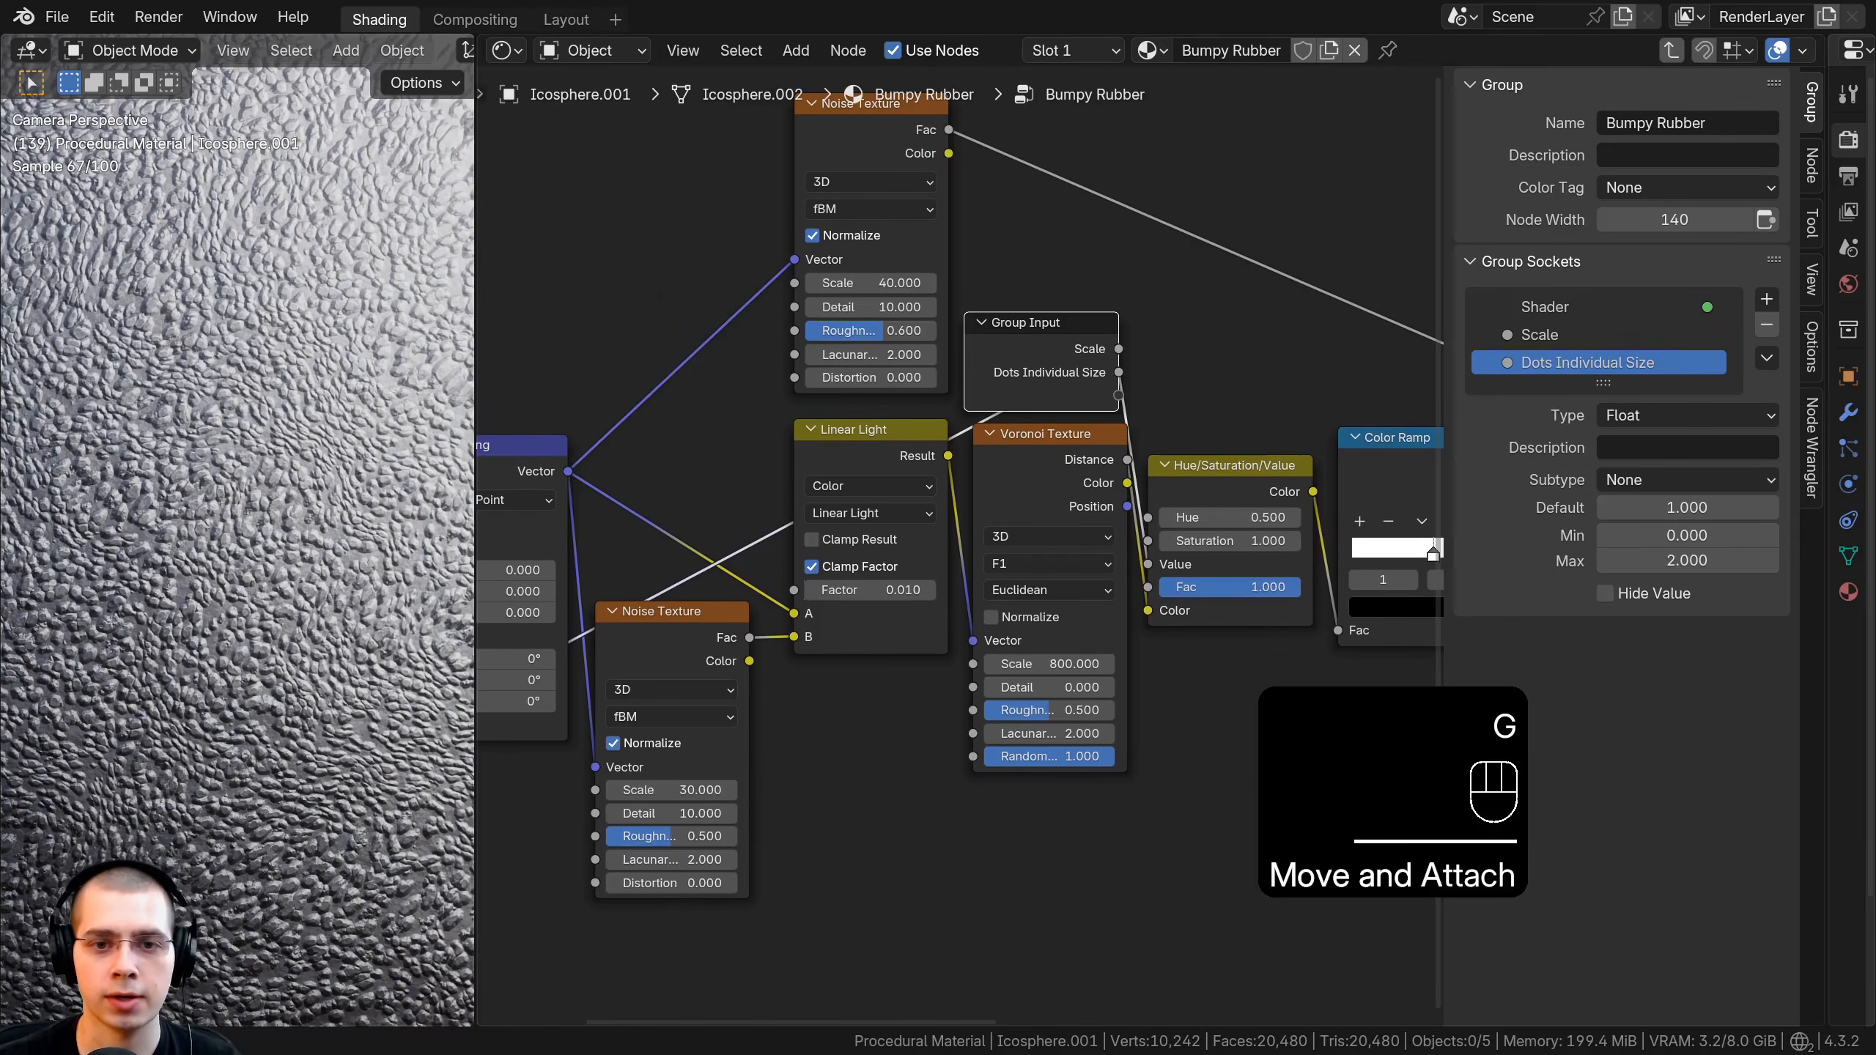
scroll(1035, 352, down, 3)
middle_drag(1035, 352, 808, 582)
key(g)
click(1311, 487)
key(g)
middle_drag(1311, 486, 829, 357)
click(1112, 491)
key(g)
click(955, 417)
Expose the Principled BSDF's Base Color and Roughness by connecting them to empty sockets of the Group Input node.
scroll(1074, 458, up, 5)
drag(1091, 456, 988, 415)
drag(1089, 512, 988, 442)
drag(901, 446, 895, 434)
Move the Group Input node back to the space below the Linear Light node, next to the Voronoi Texture.
scroll(959, 521, down, 5)
middle_drag(1240, 456, 1329, 436)
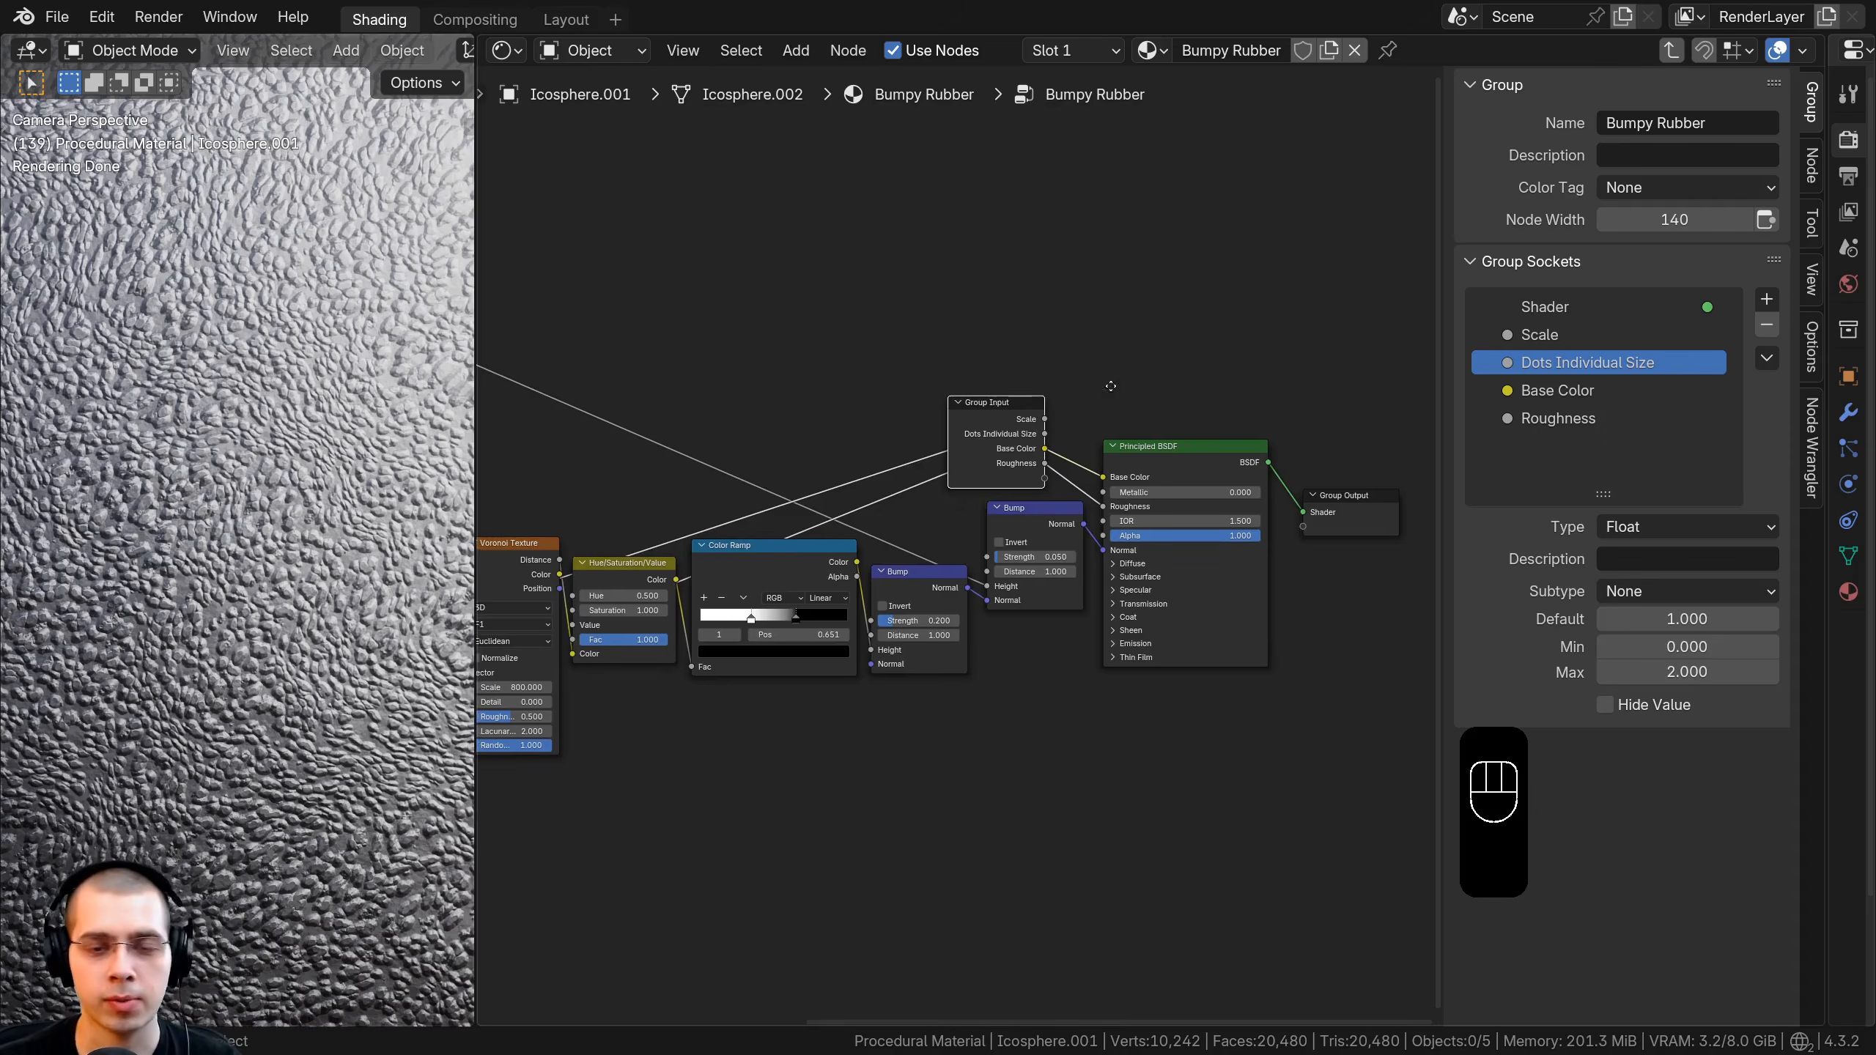
middle_drag(1033, 396, 1331, 218)
click(1039, 389)
scroll(1039, 390, down, 1)
scroll(1215, 338, down, 1)
key(g)
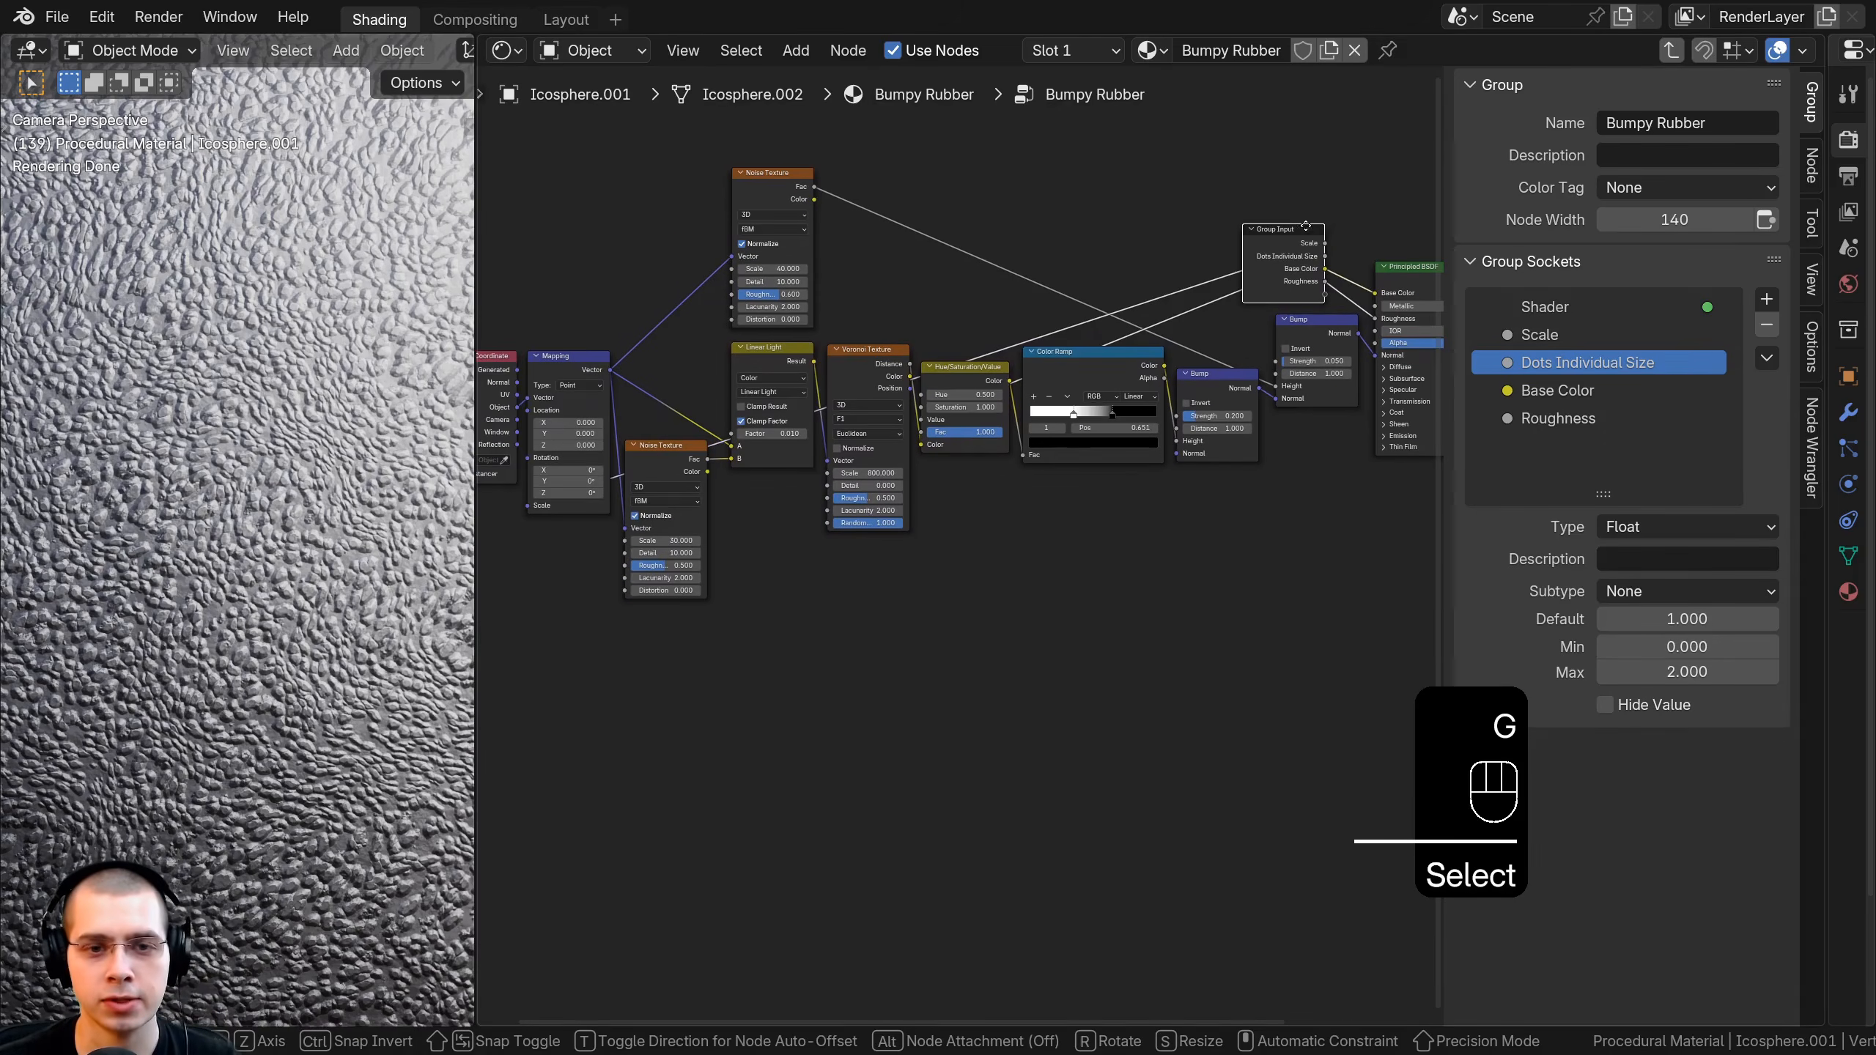
click(794, 483)
scroll(738, 472, up, 4)
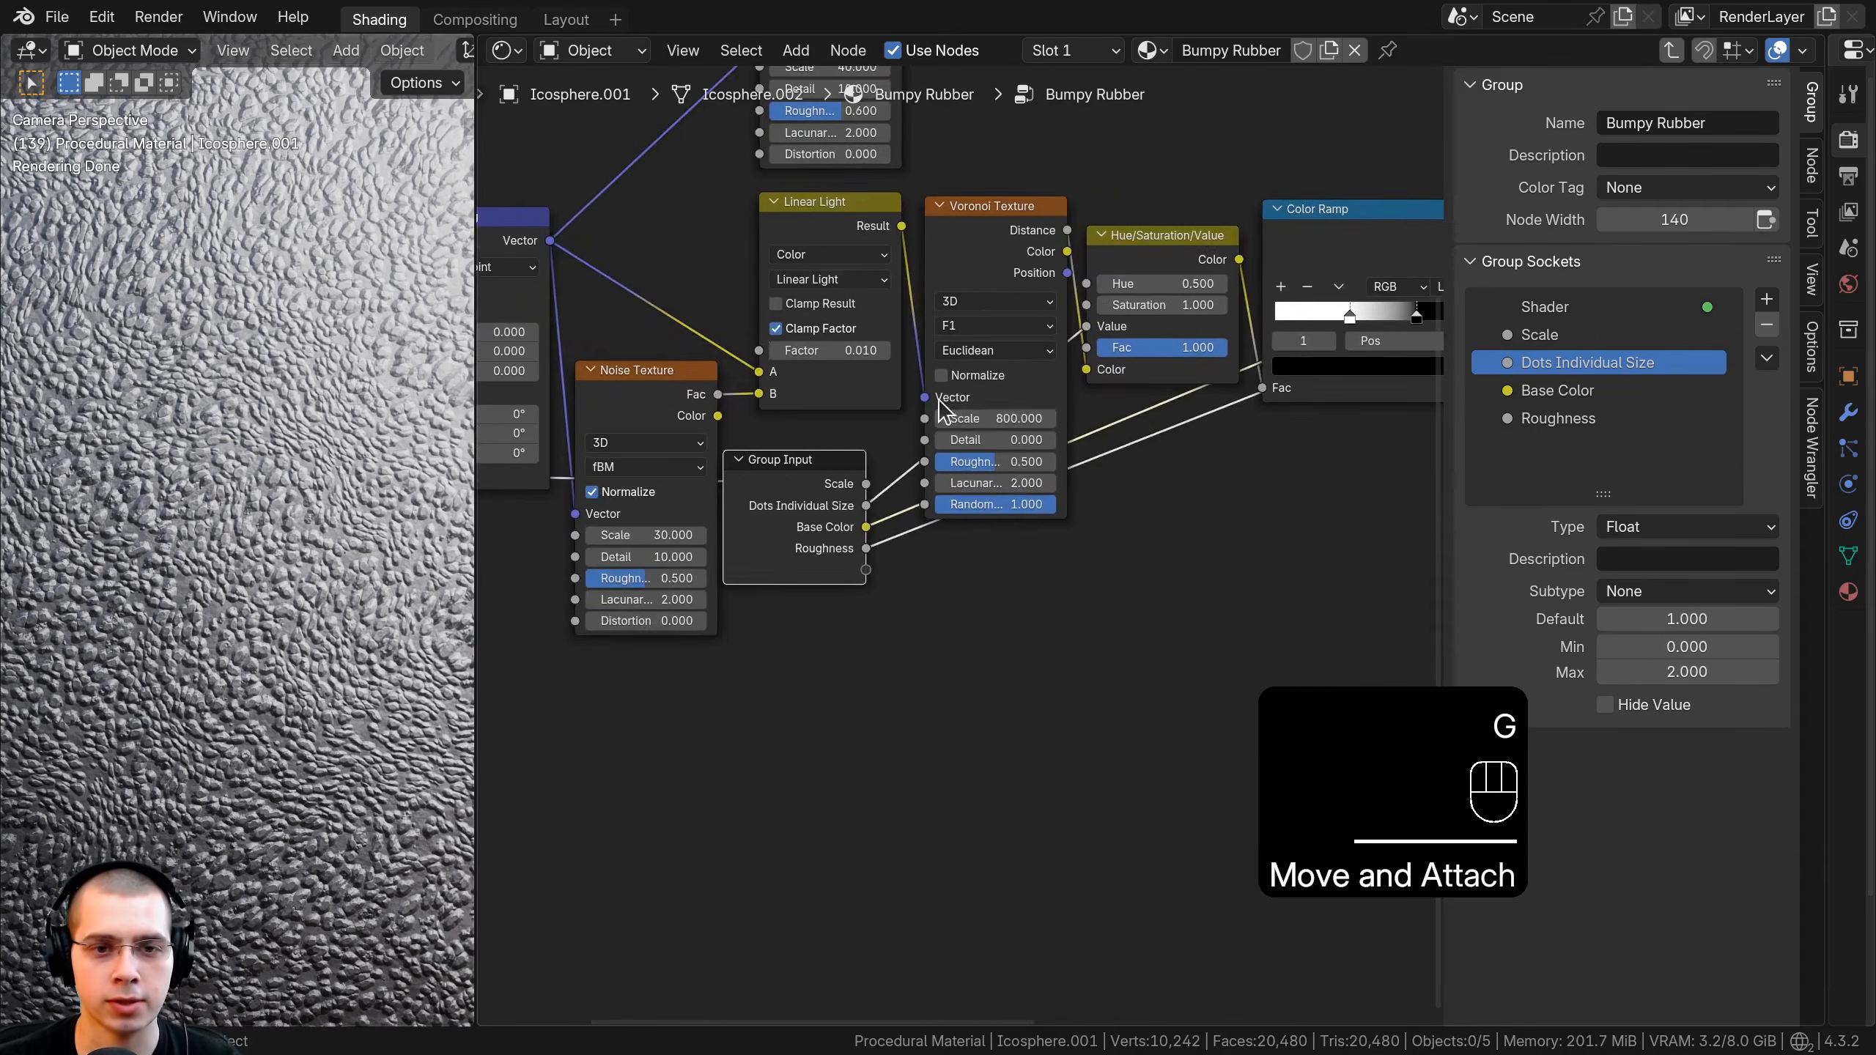
Expose the Voronoi Texture's Scale and Detail through the Group Input node and enlarge the group socket list.
drag(978, 487, 898, 692)
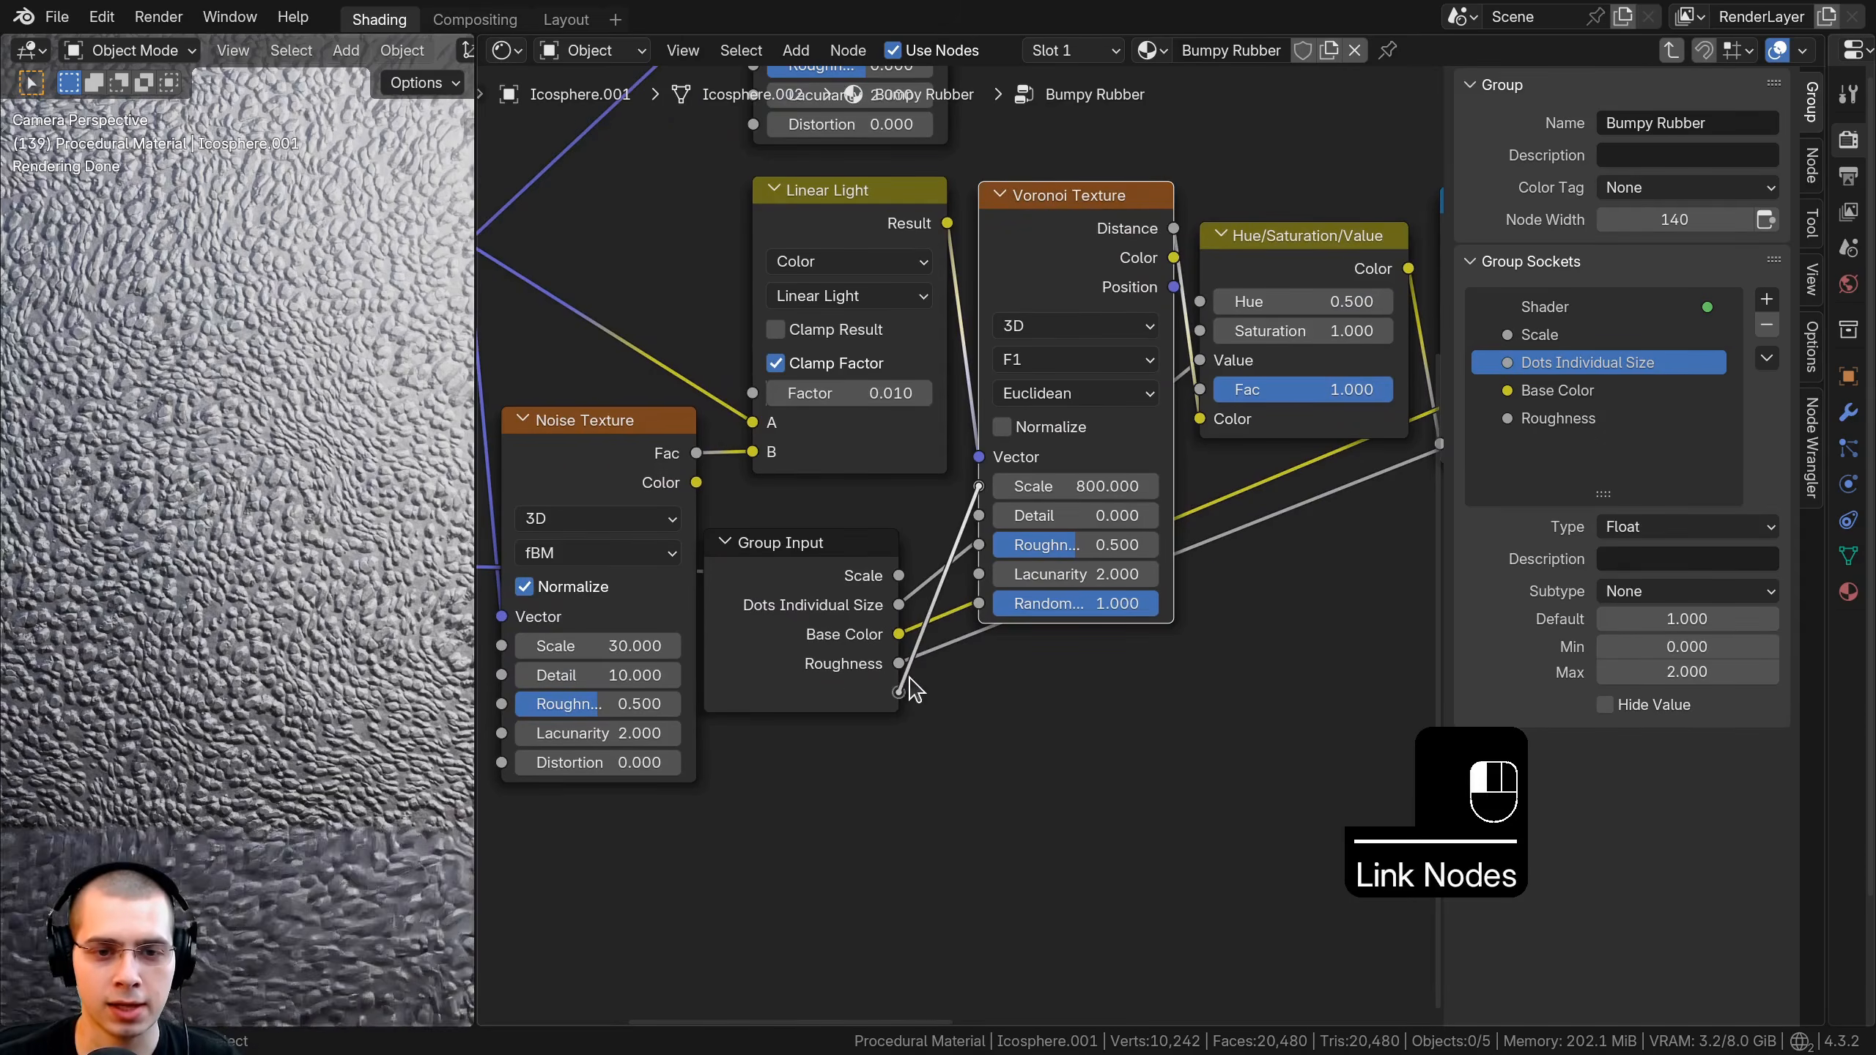
drag(978, 516, 898, 722)
drag(1613, 469, 1613, 582)
Rename the Voronoi Texture's two new group sockets to Dots Scale and Dots Detail.
double_click(1511, 446)
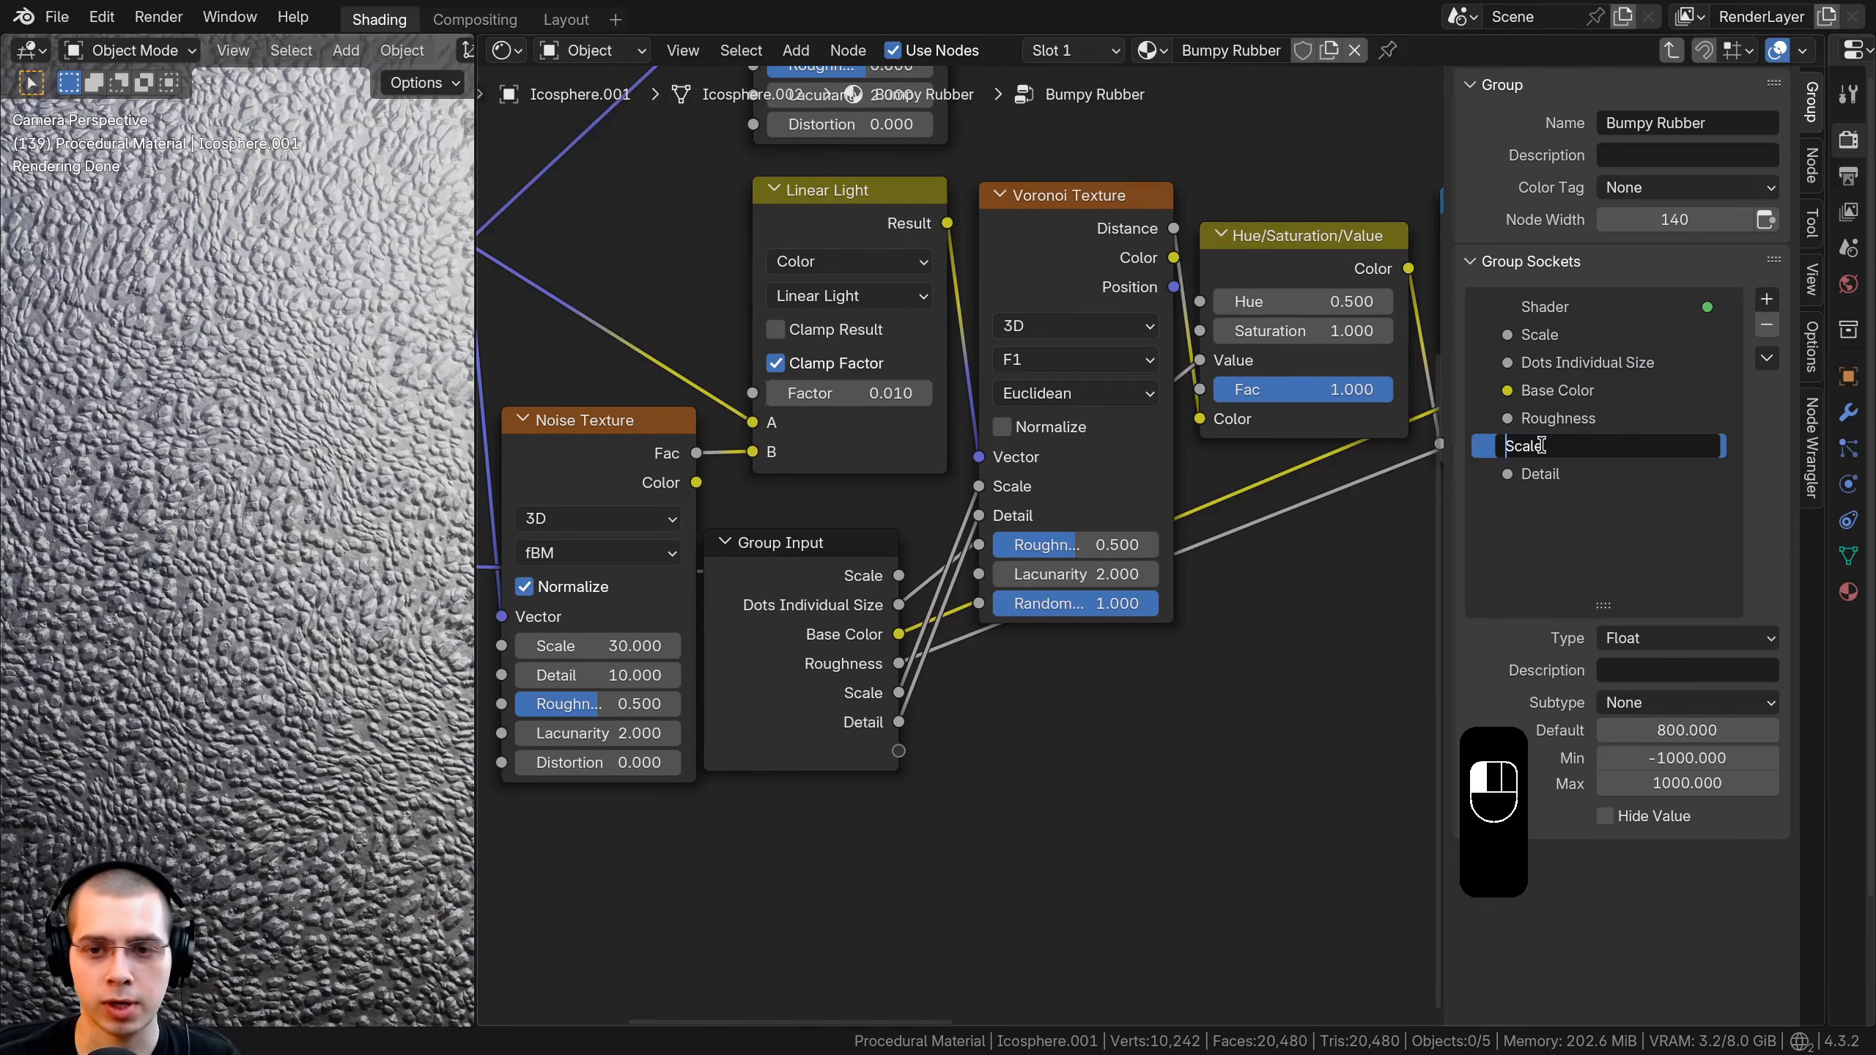
text(Dots)
key(Return)
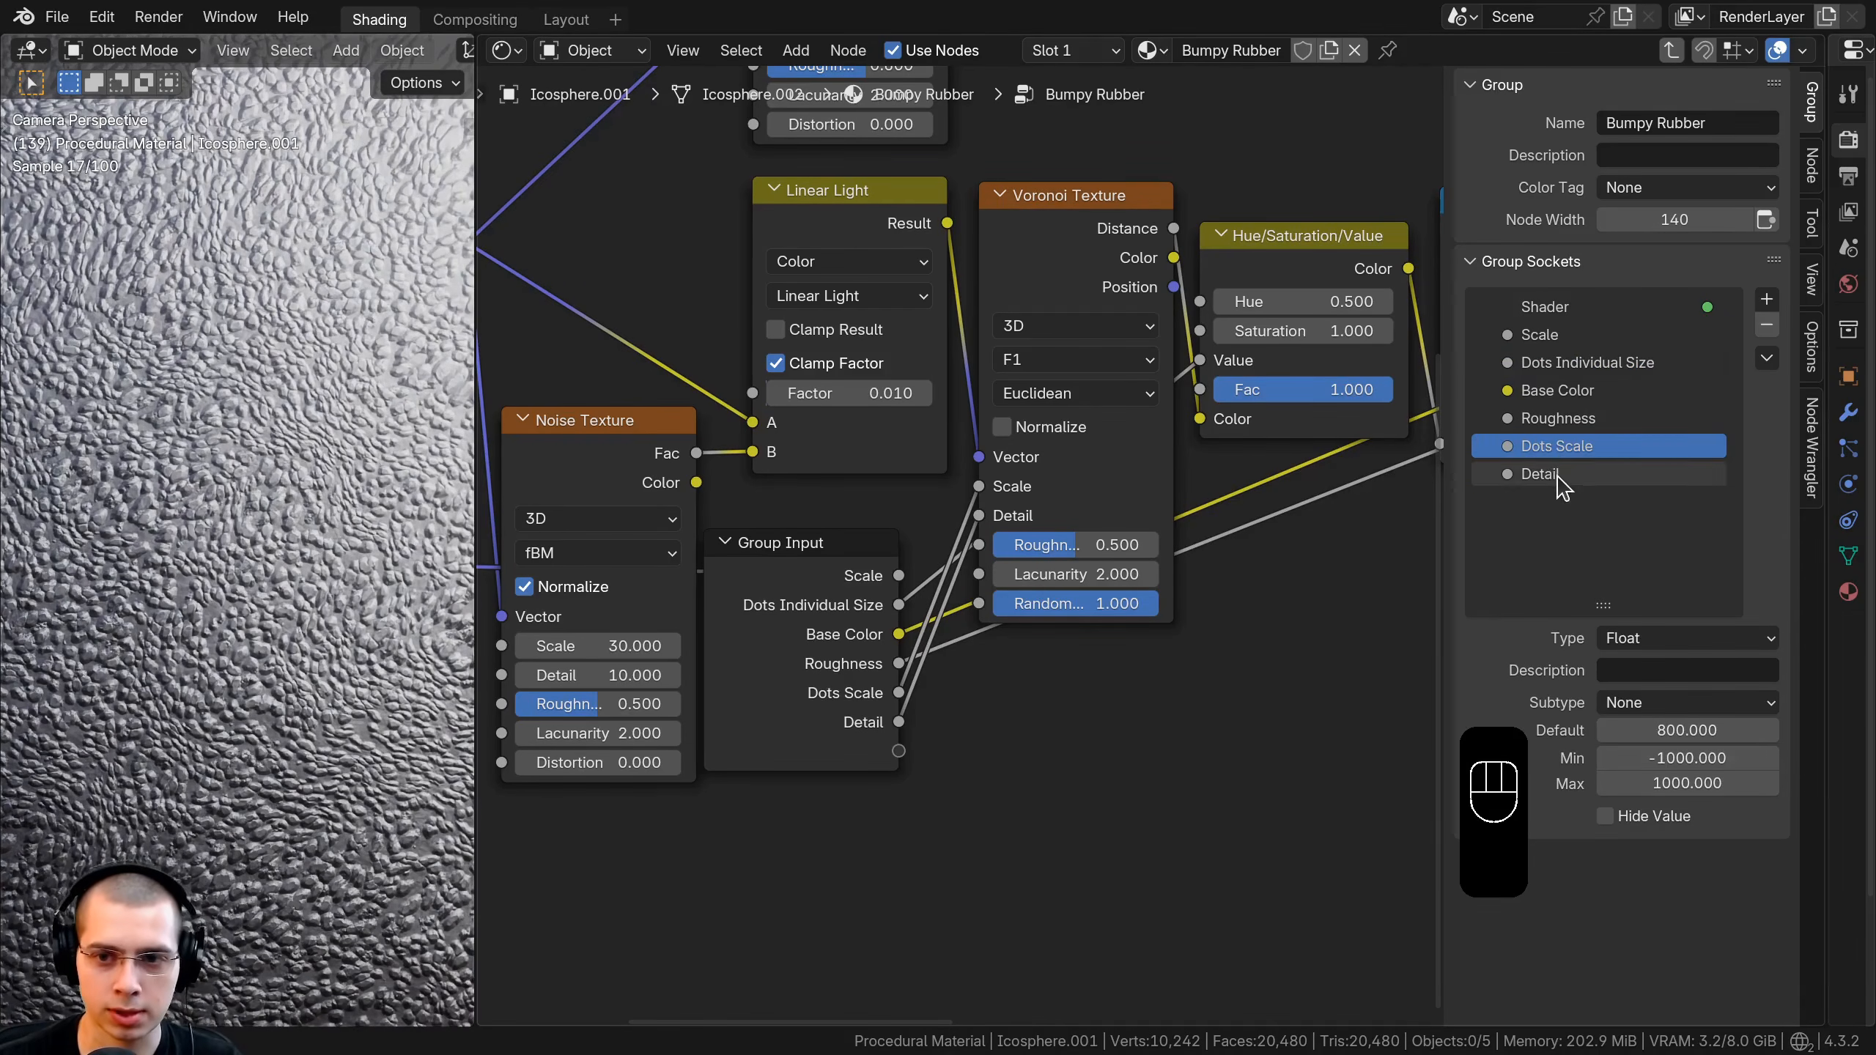
double_click(1521, 473)
text(Dots)
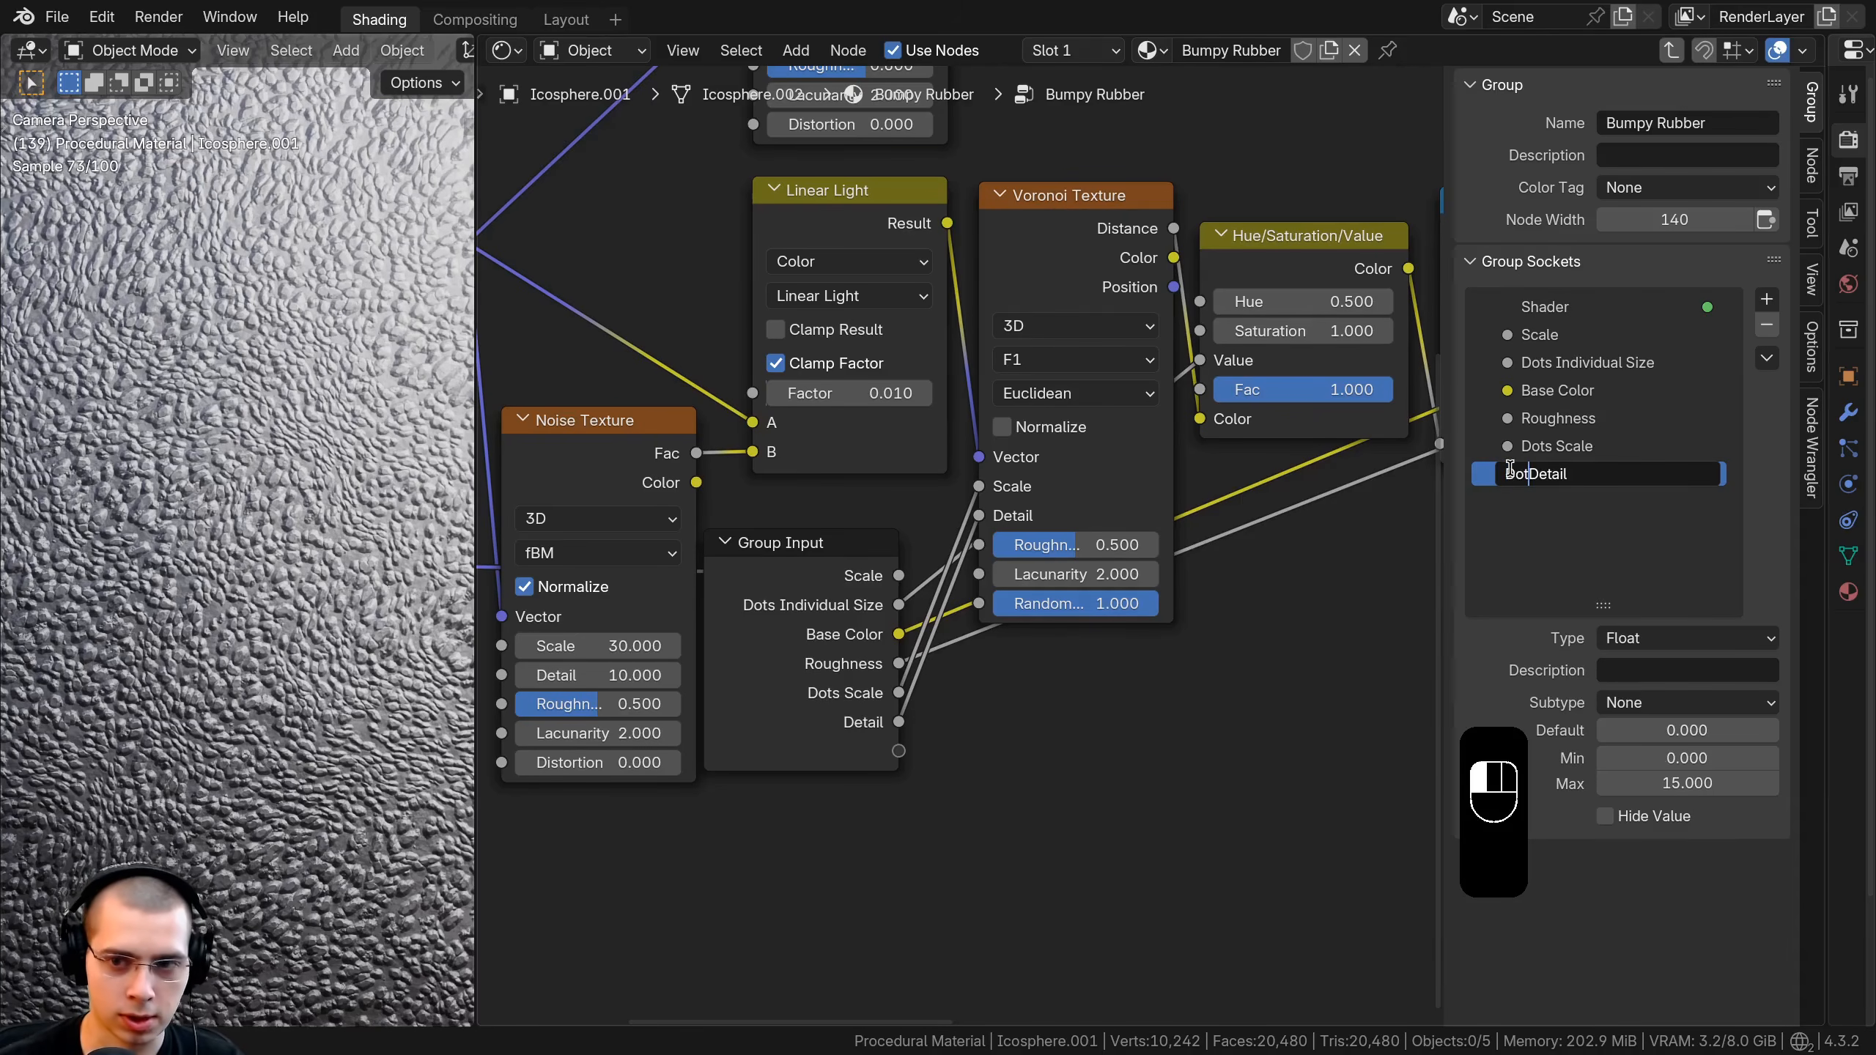
key(Return)
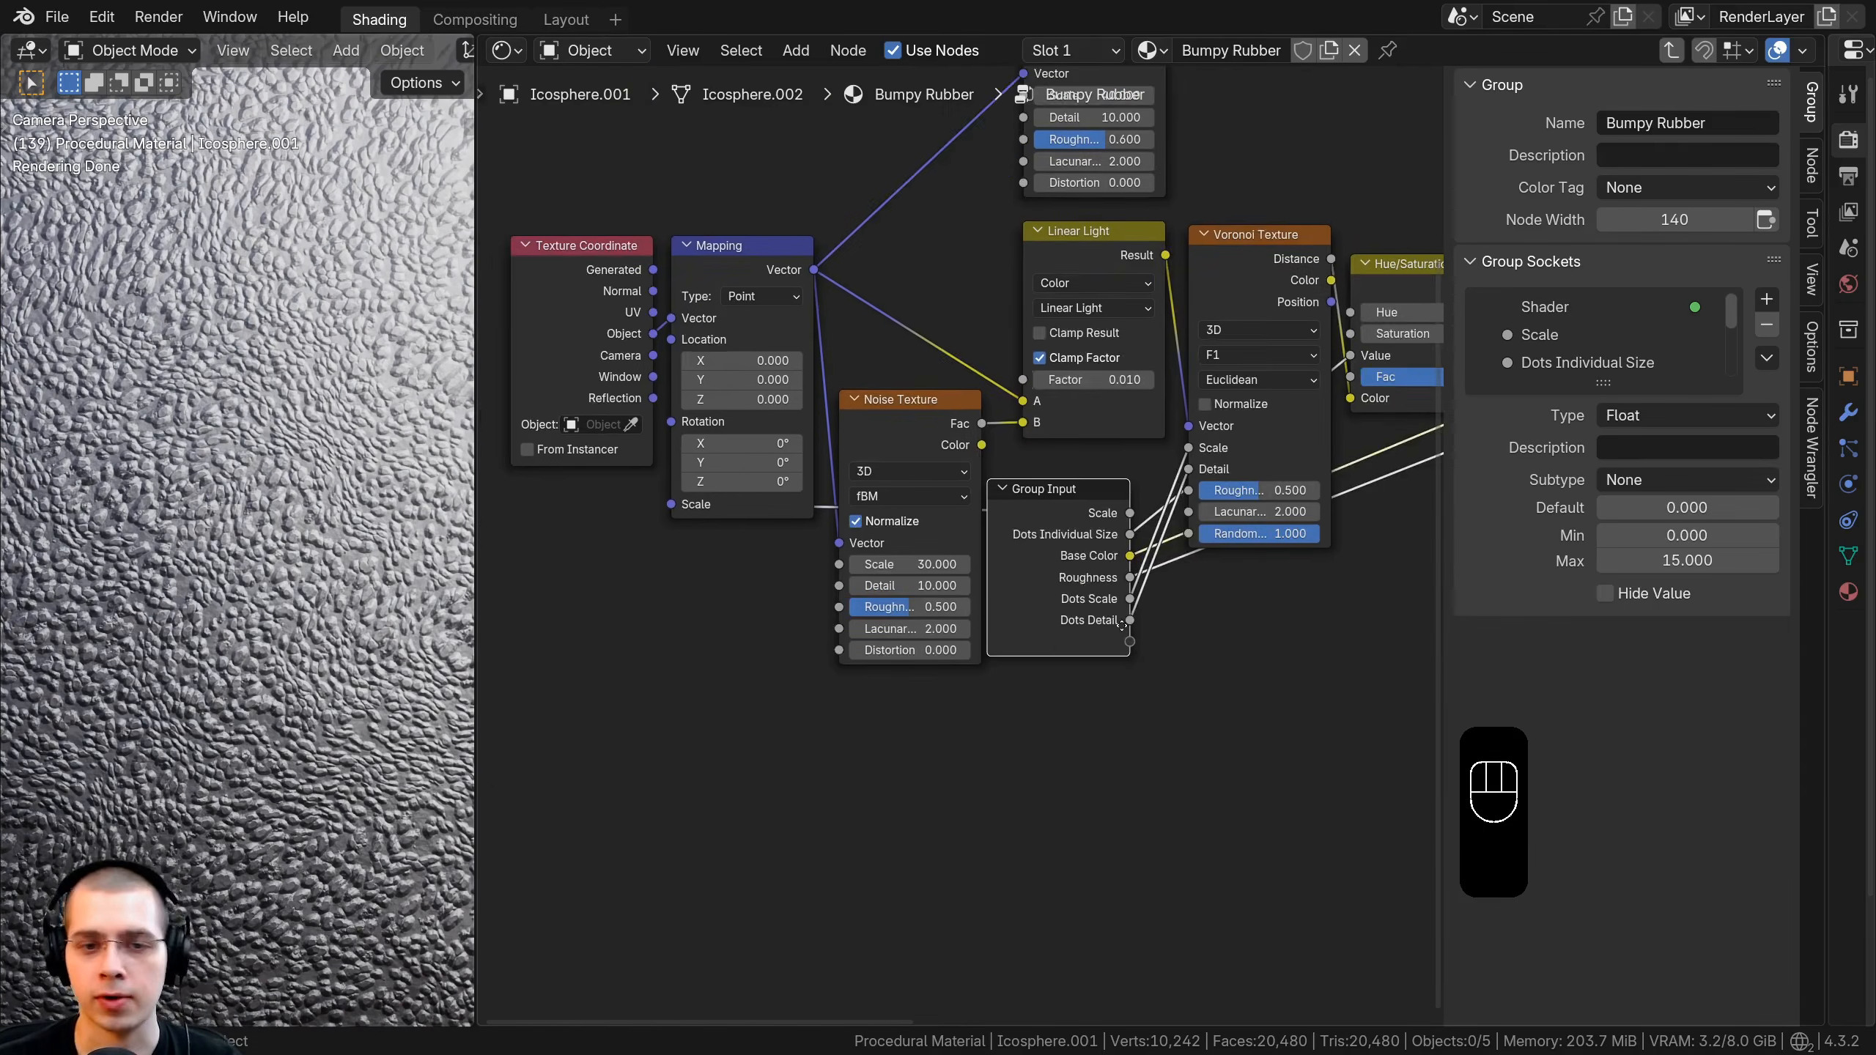
Move the Group Input node above the Mapping node, beside the upper Noise Texture.
middle_drag(1046, 495, 1098, 780)
key(g)
click(845, 227)
scroll(949, 539, up, 3)
key(g)
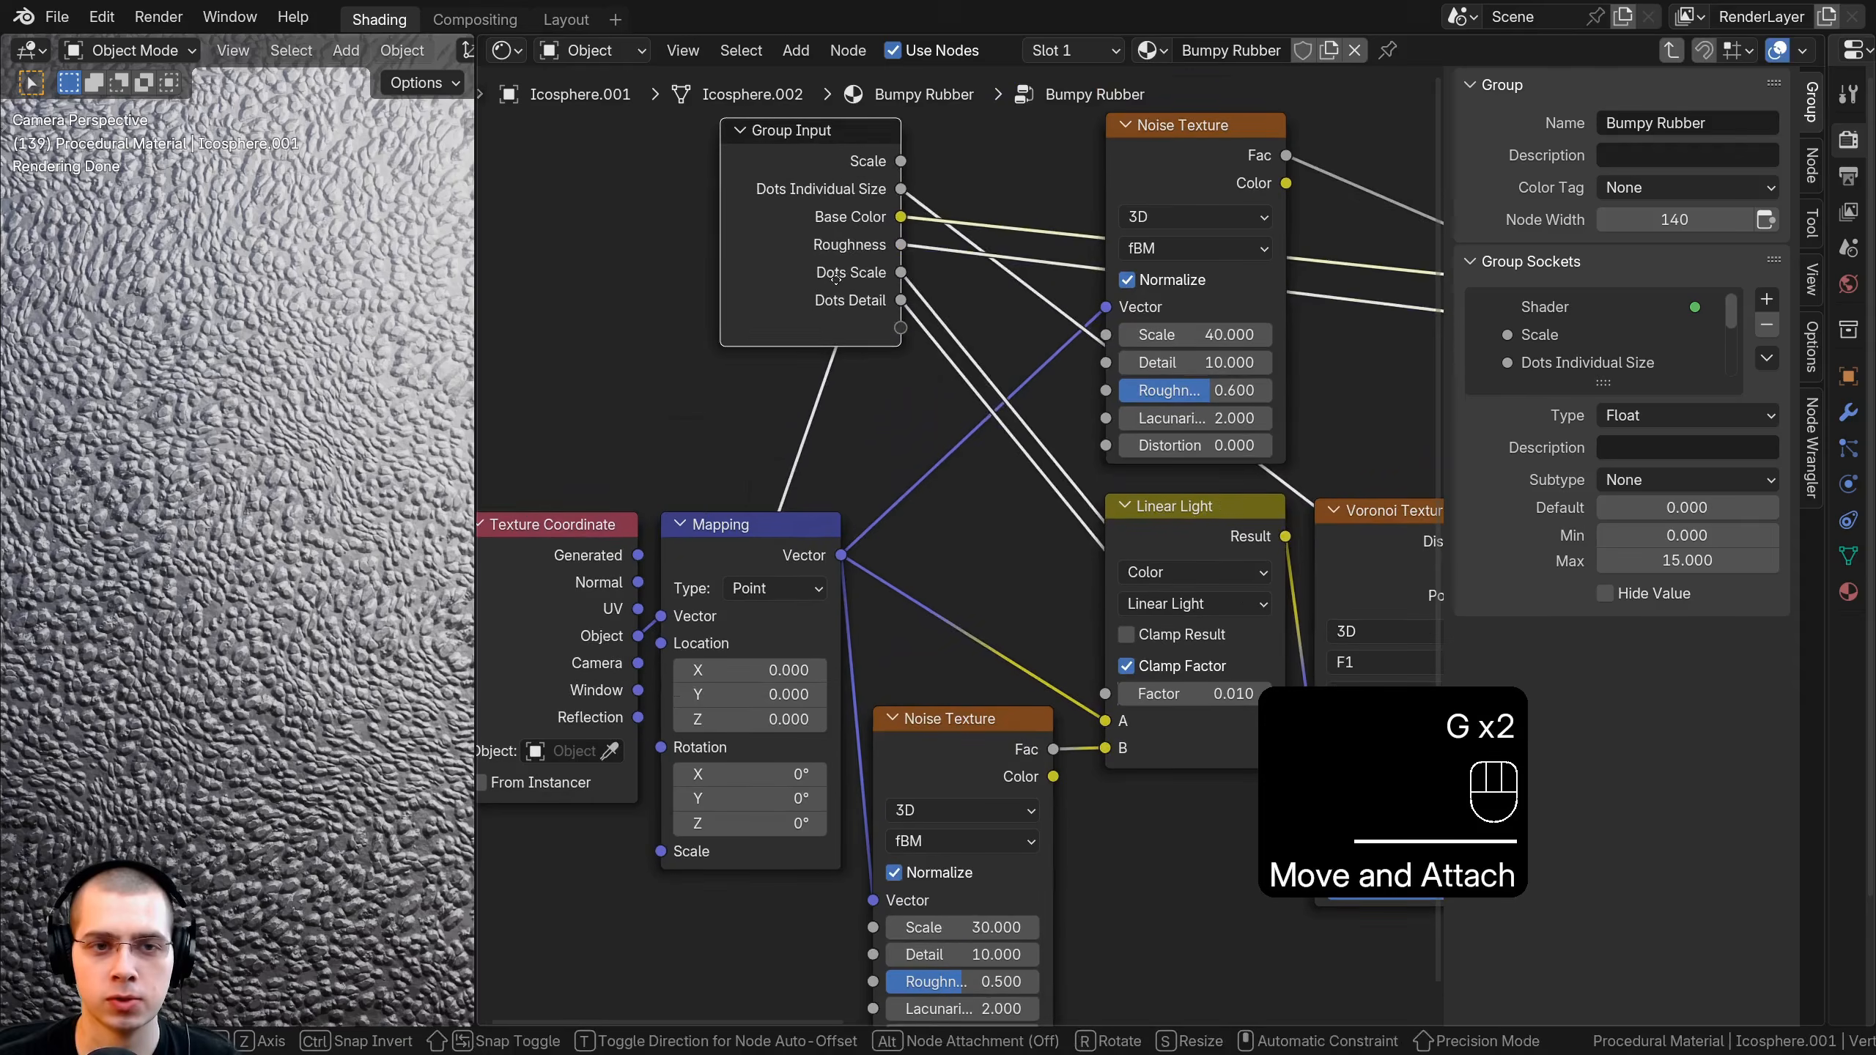
middle_drag(1052, 366, 1058, 414)
click(1055, 372)
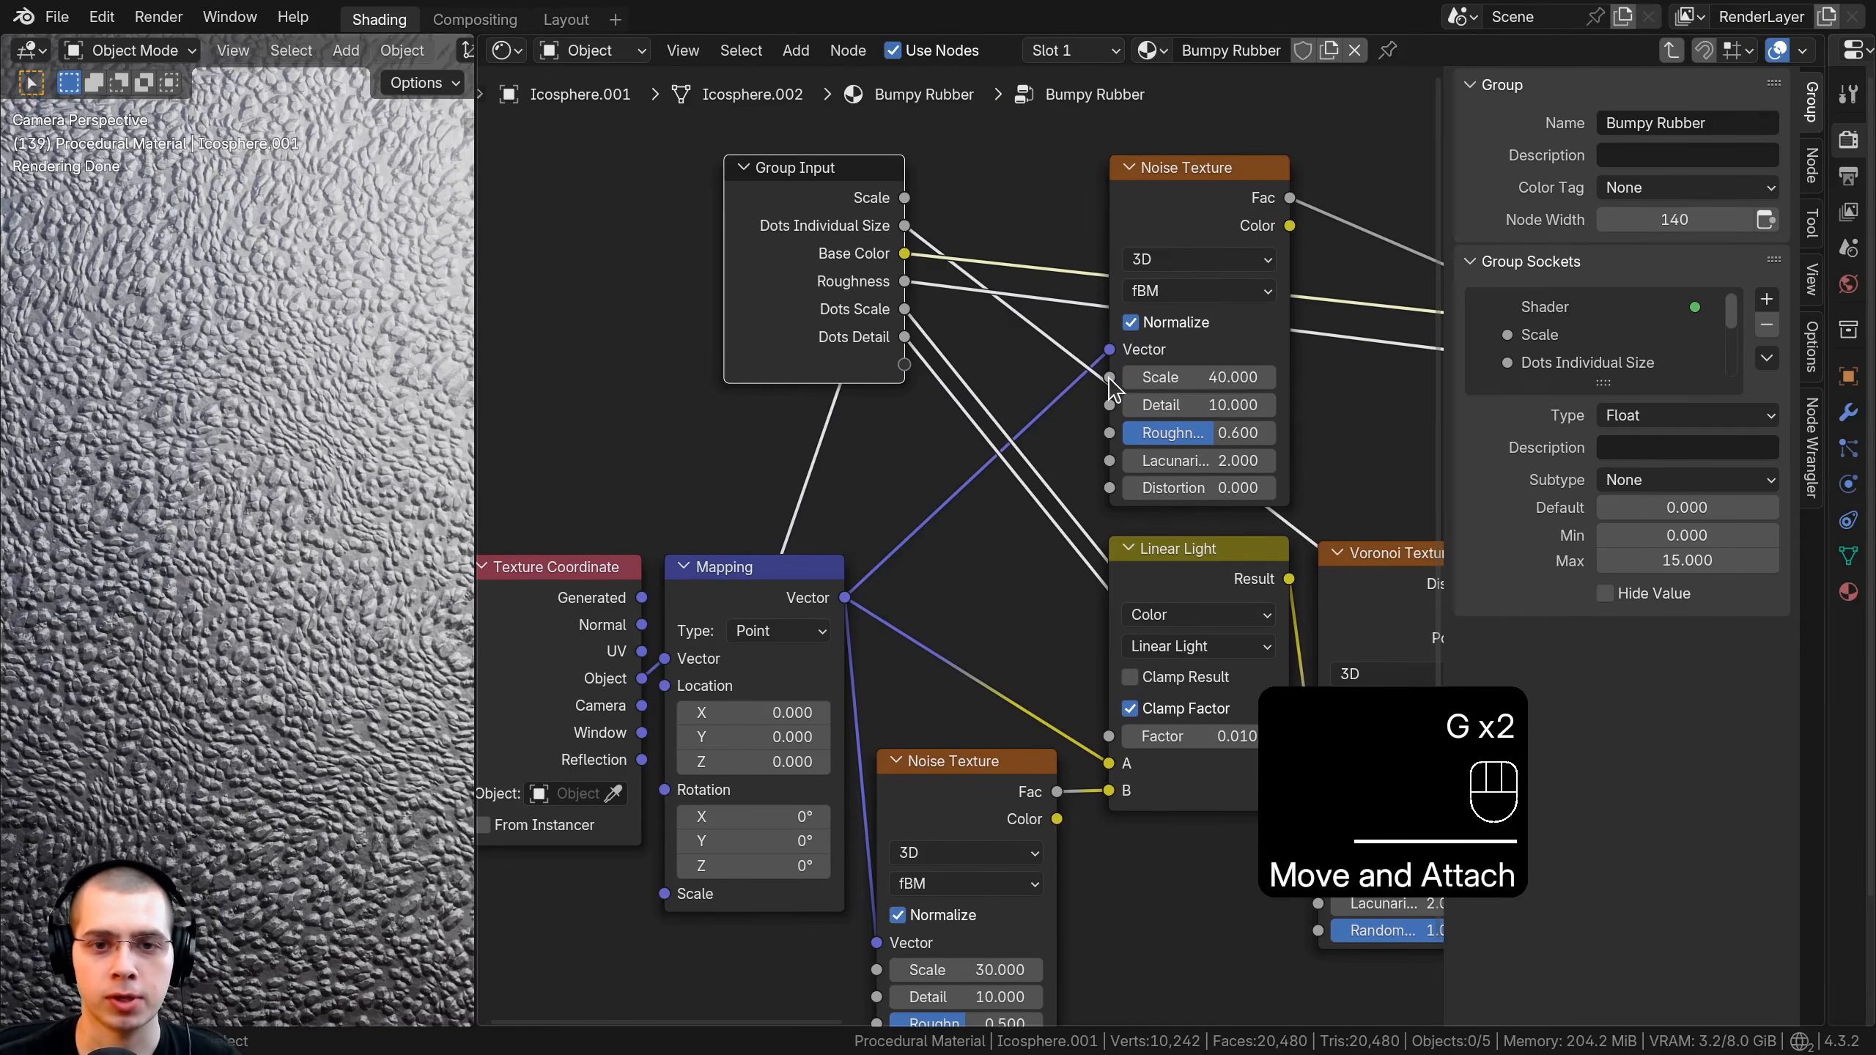
Expose the upper Noise Texture's Scale and Detail as group inputs named Noise Scale and Noise Detail.
drag(1110, 377, 904, 392)
drag(1605, 383, 1475, 766)
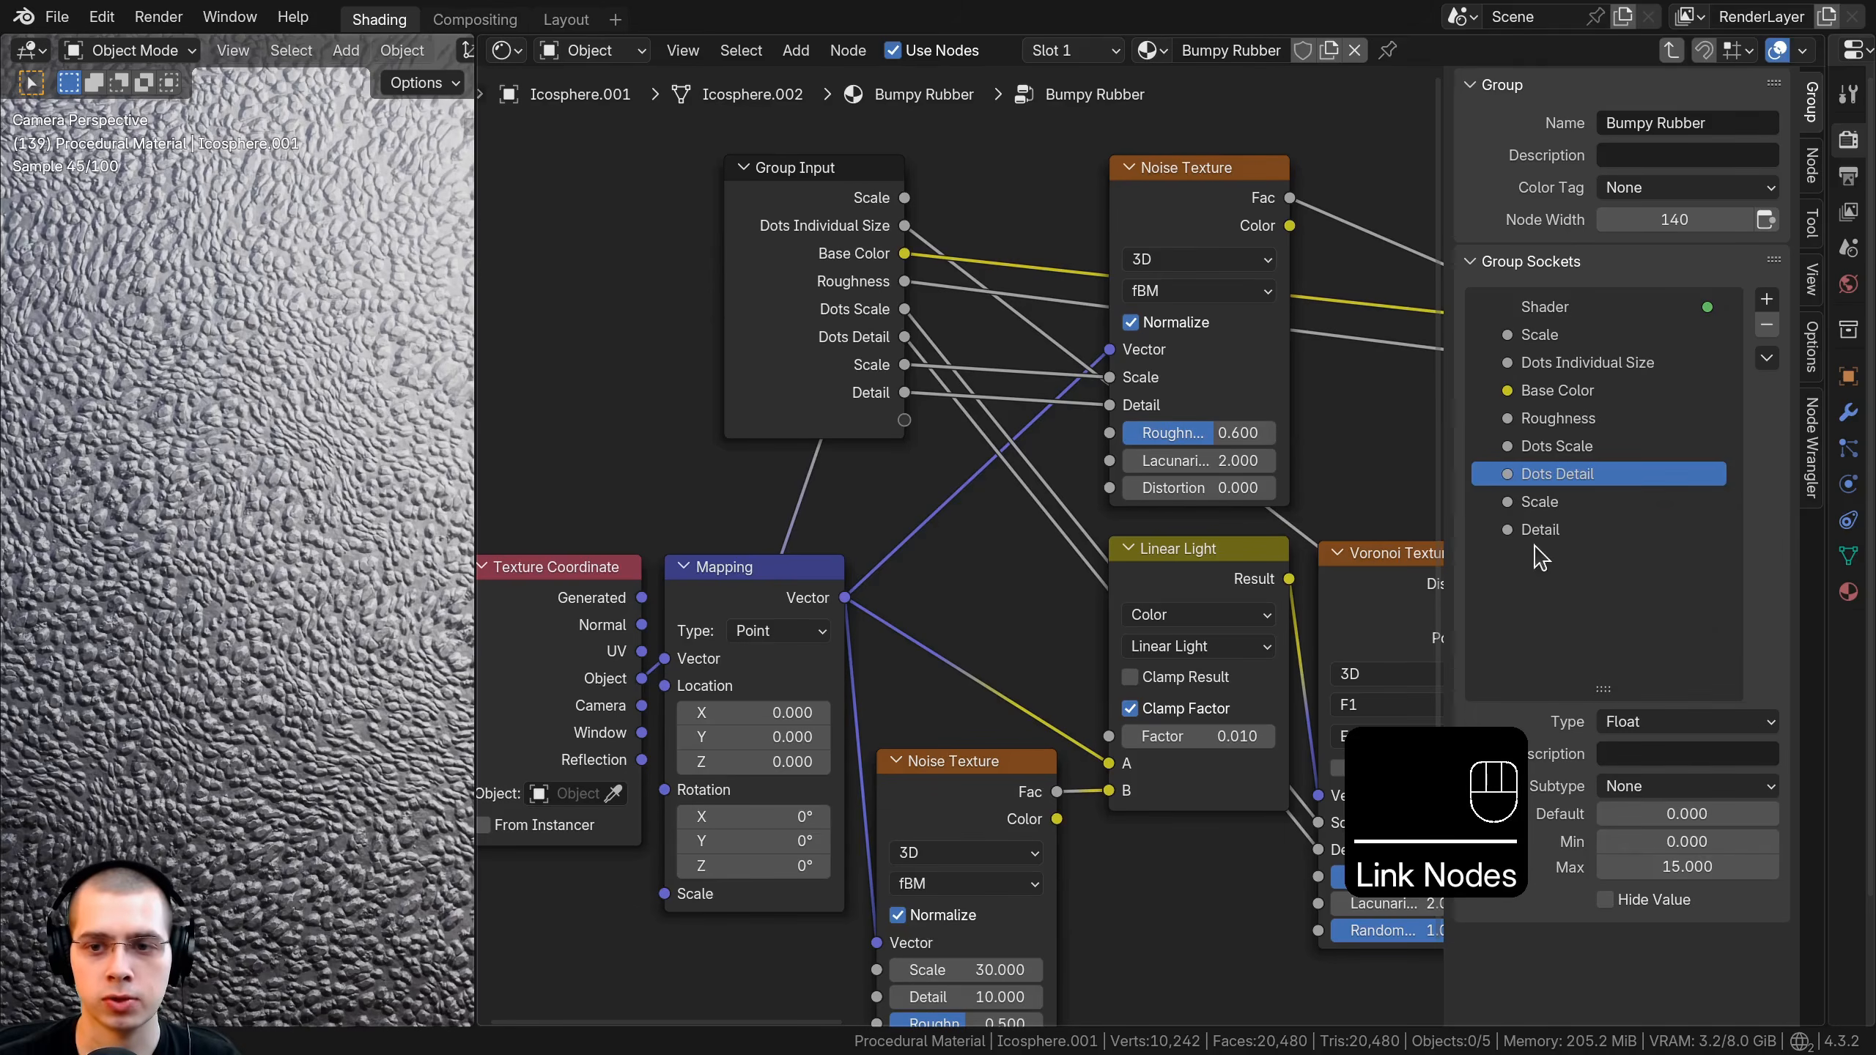
double_click(1526, 503)
text(Noise)
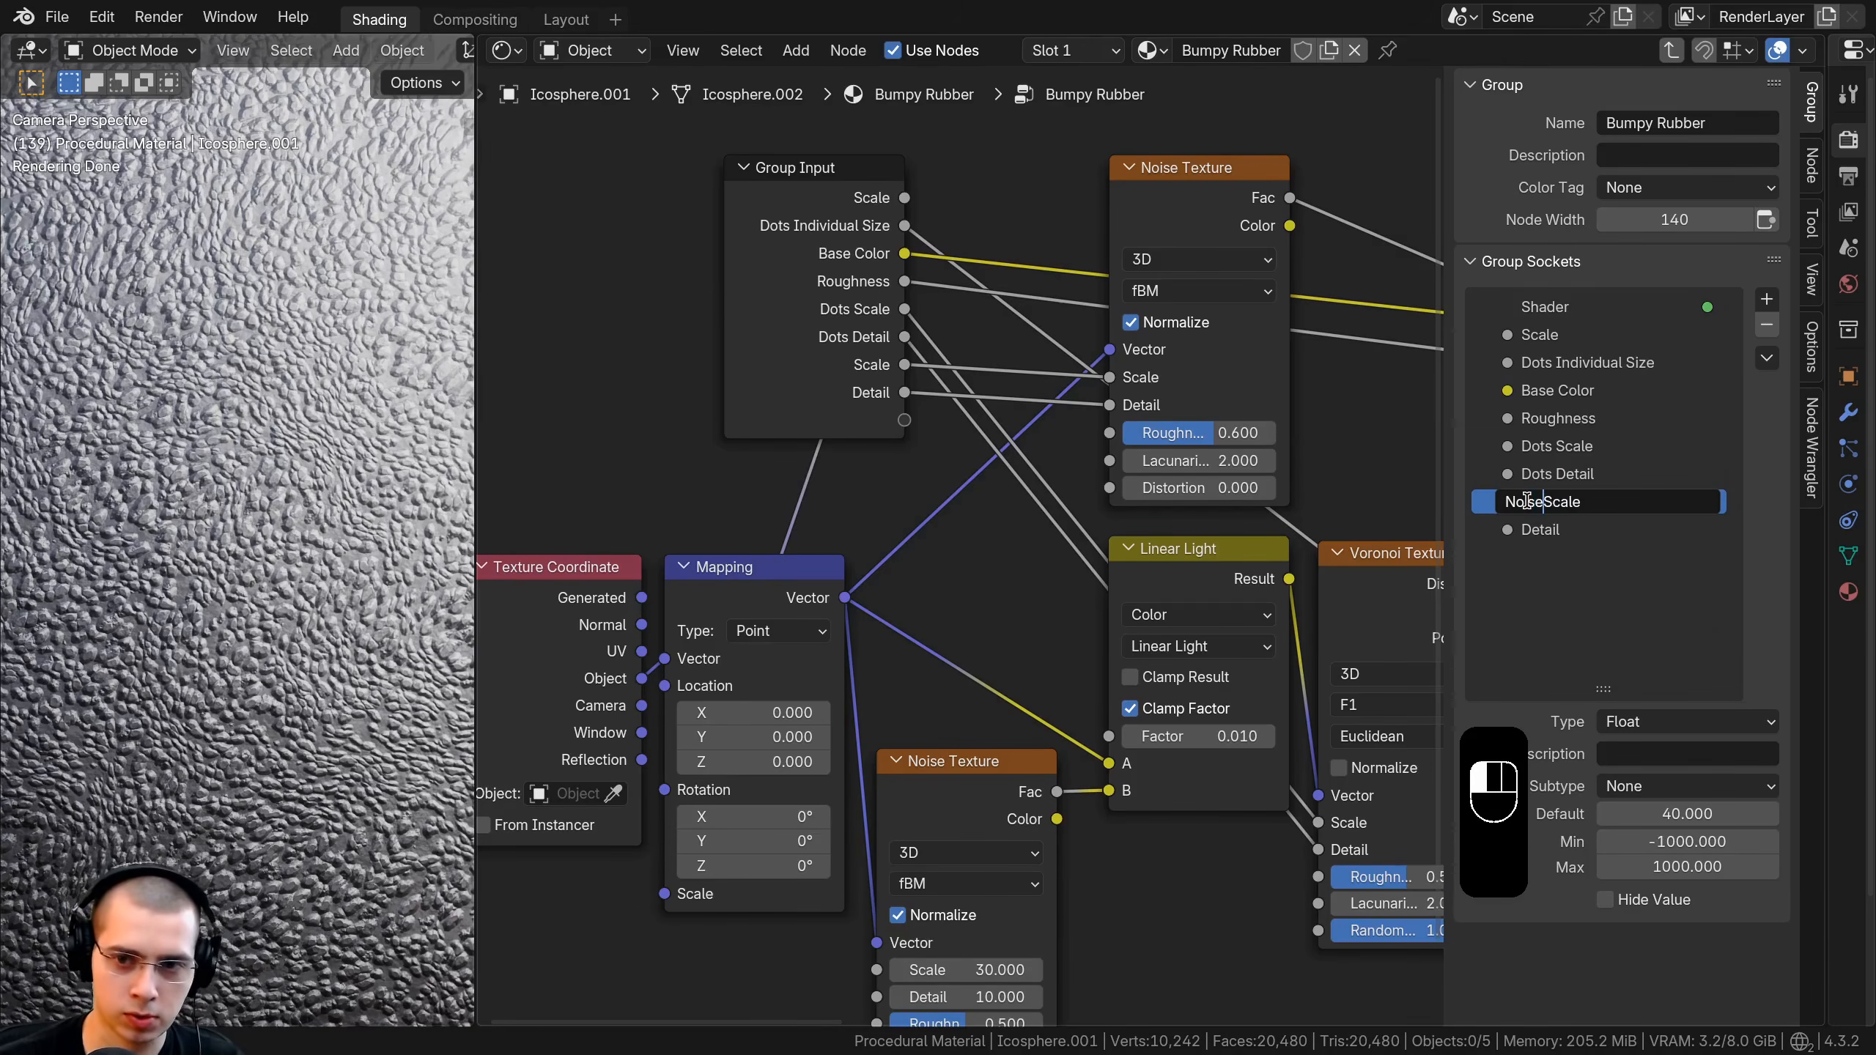
key(Return)
double_click(1550, 531)
click(1507, 529)
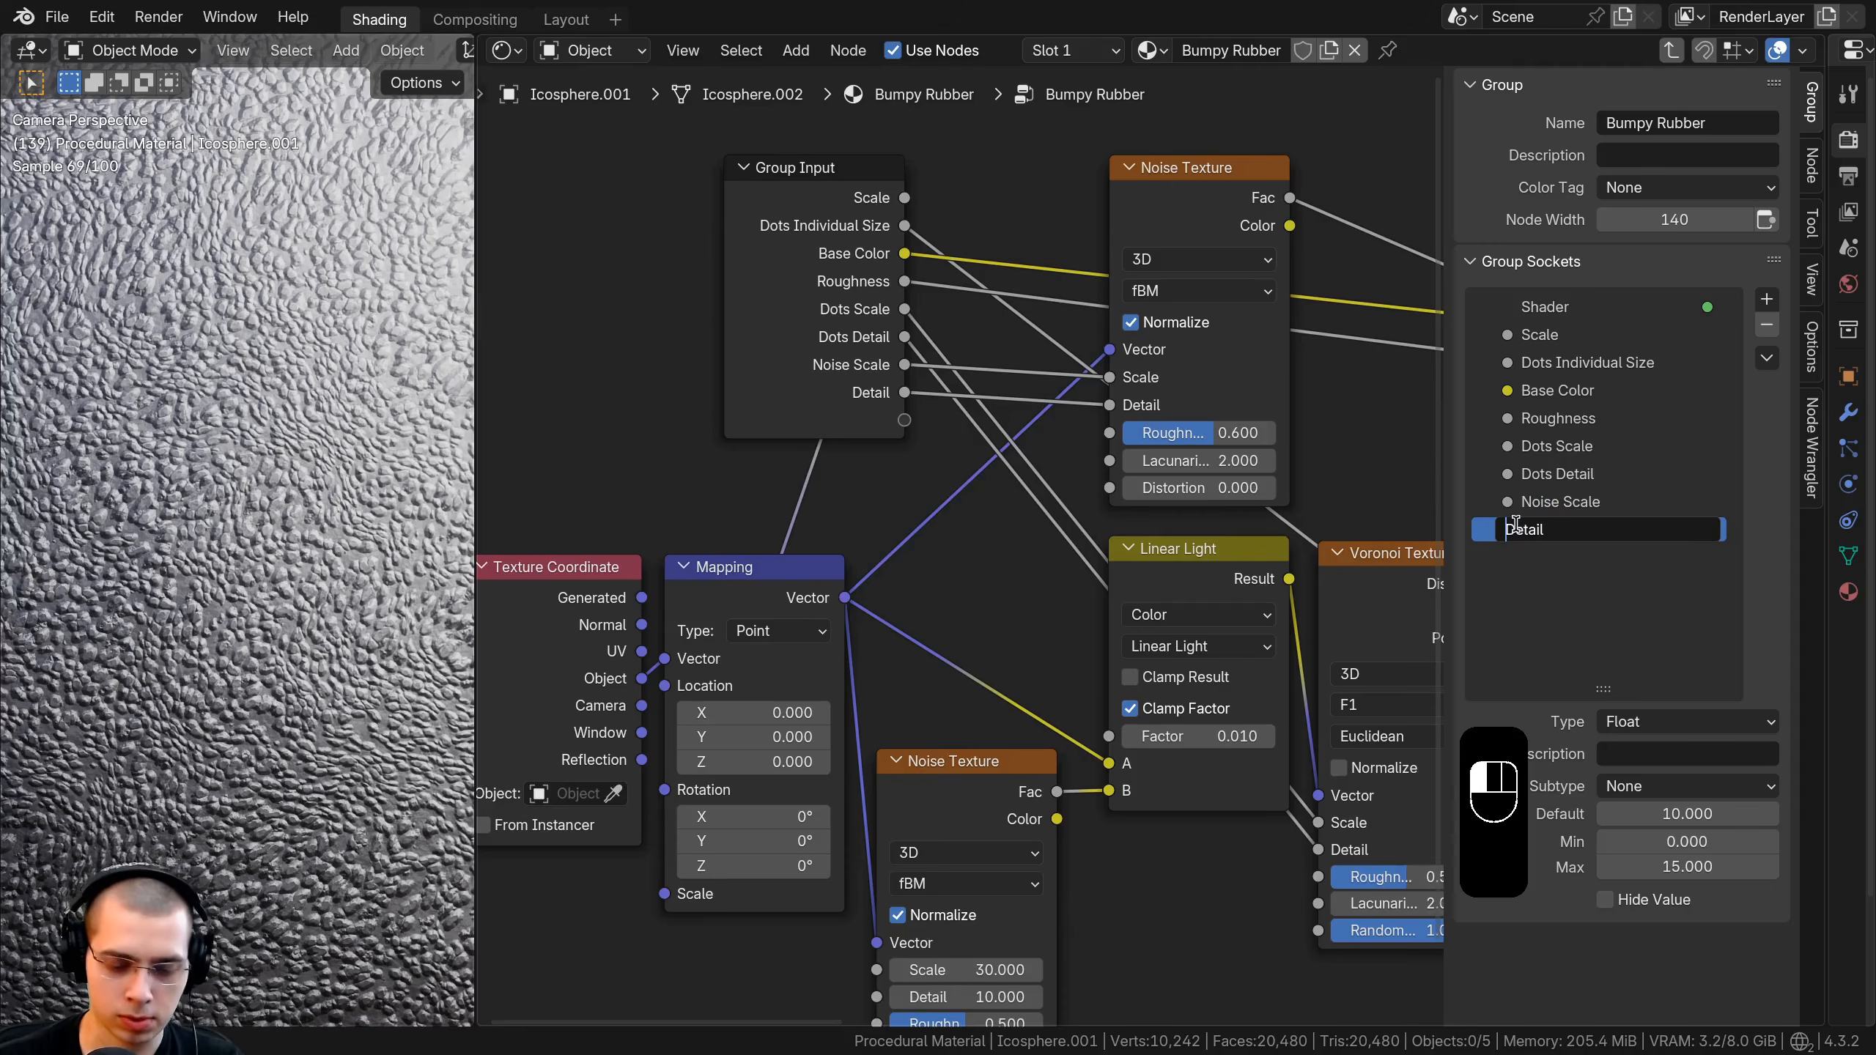
text(Noise)
key(Return)
Expose the Linear Light node's Factor as a group input and name it Distortion.
scroll(822, 342, down, 2)
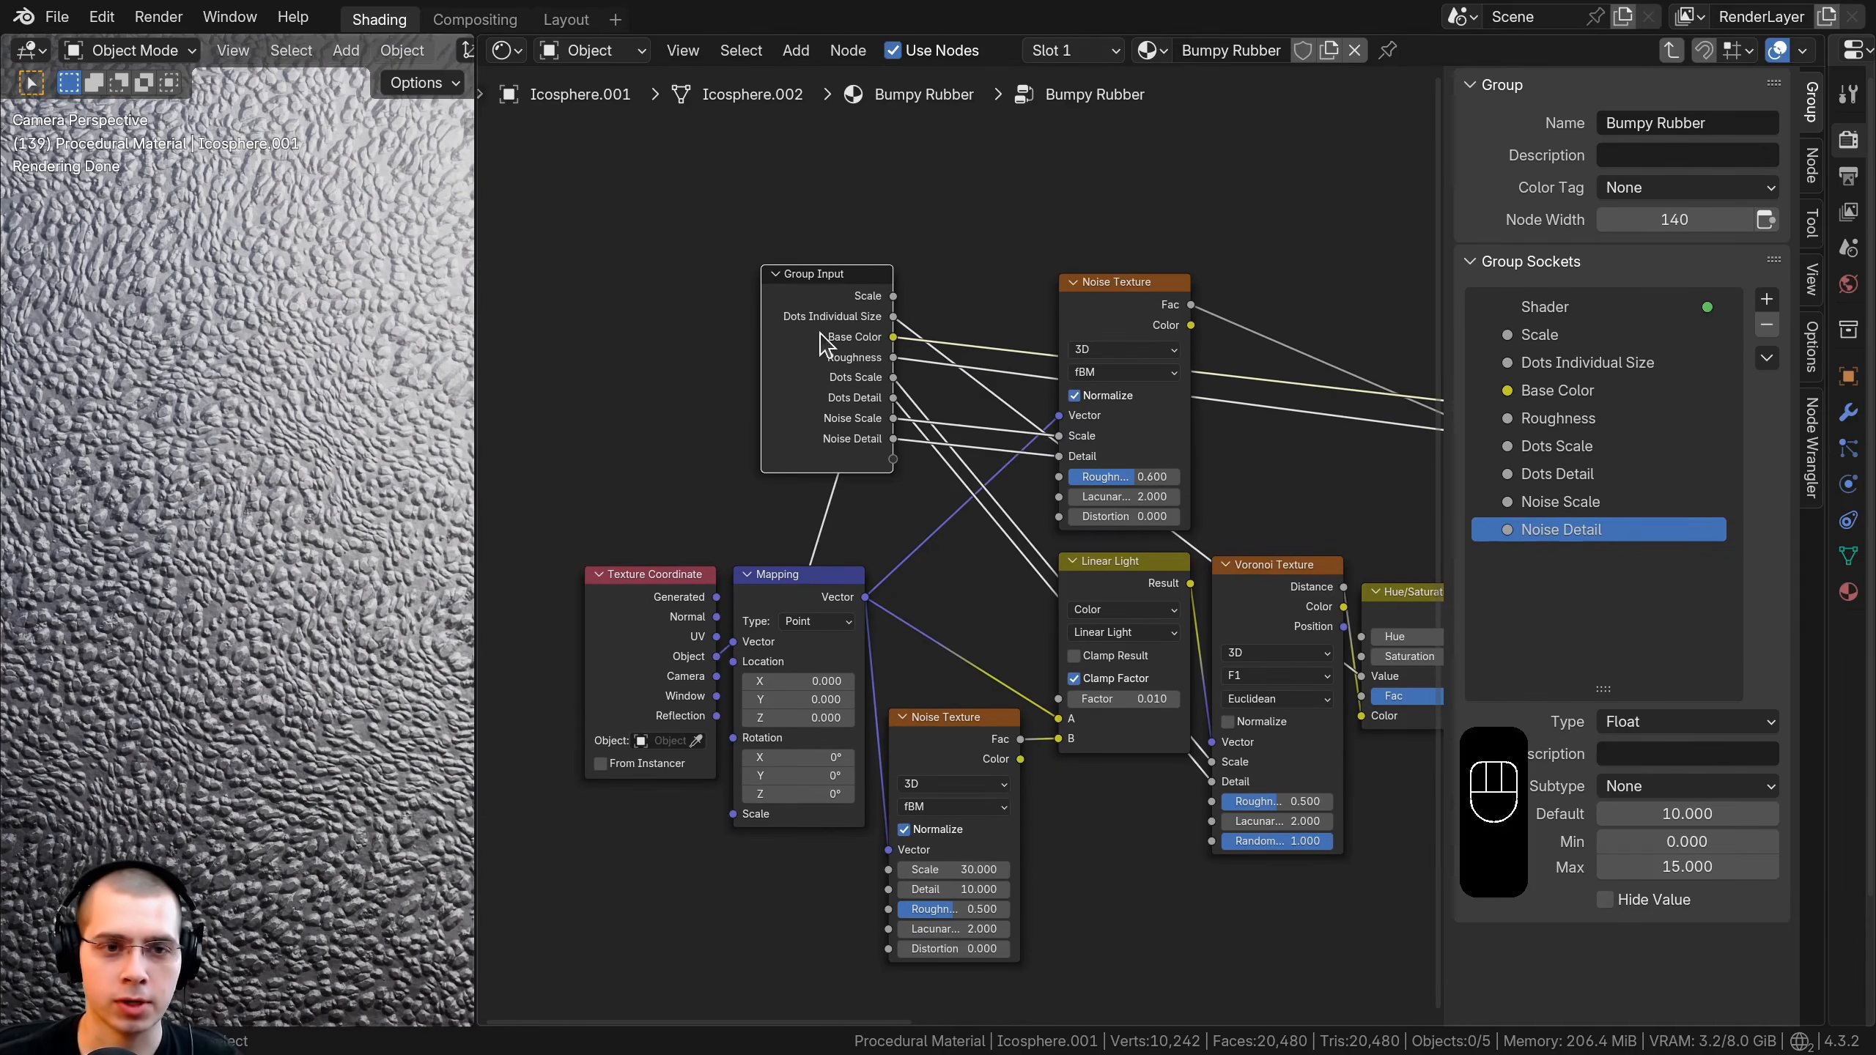
scroll(970, 708, up, 2)
click(969, 708)
click(1135, 576)
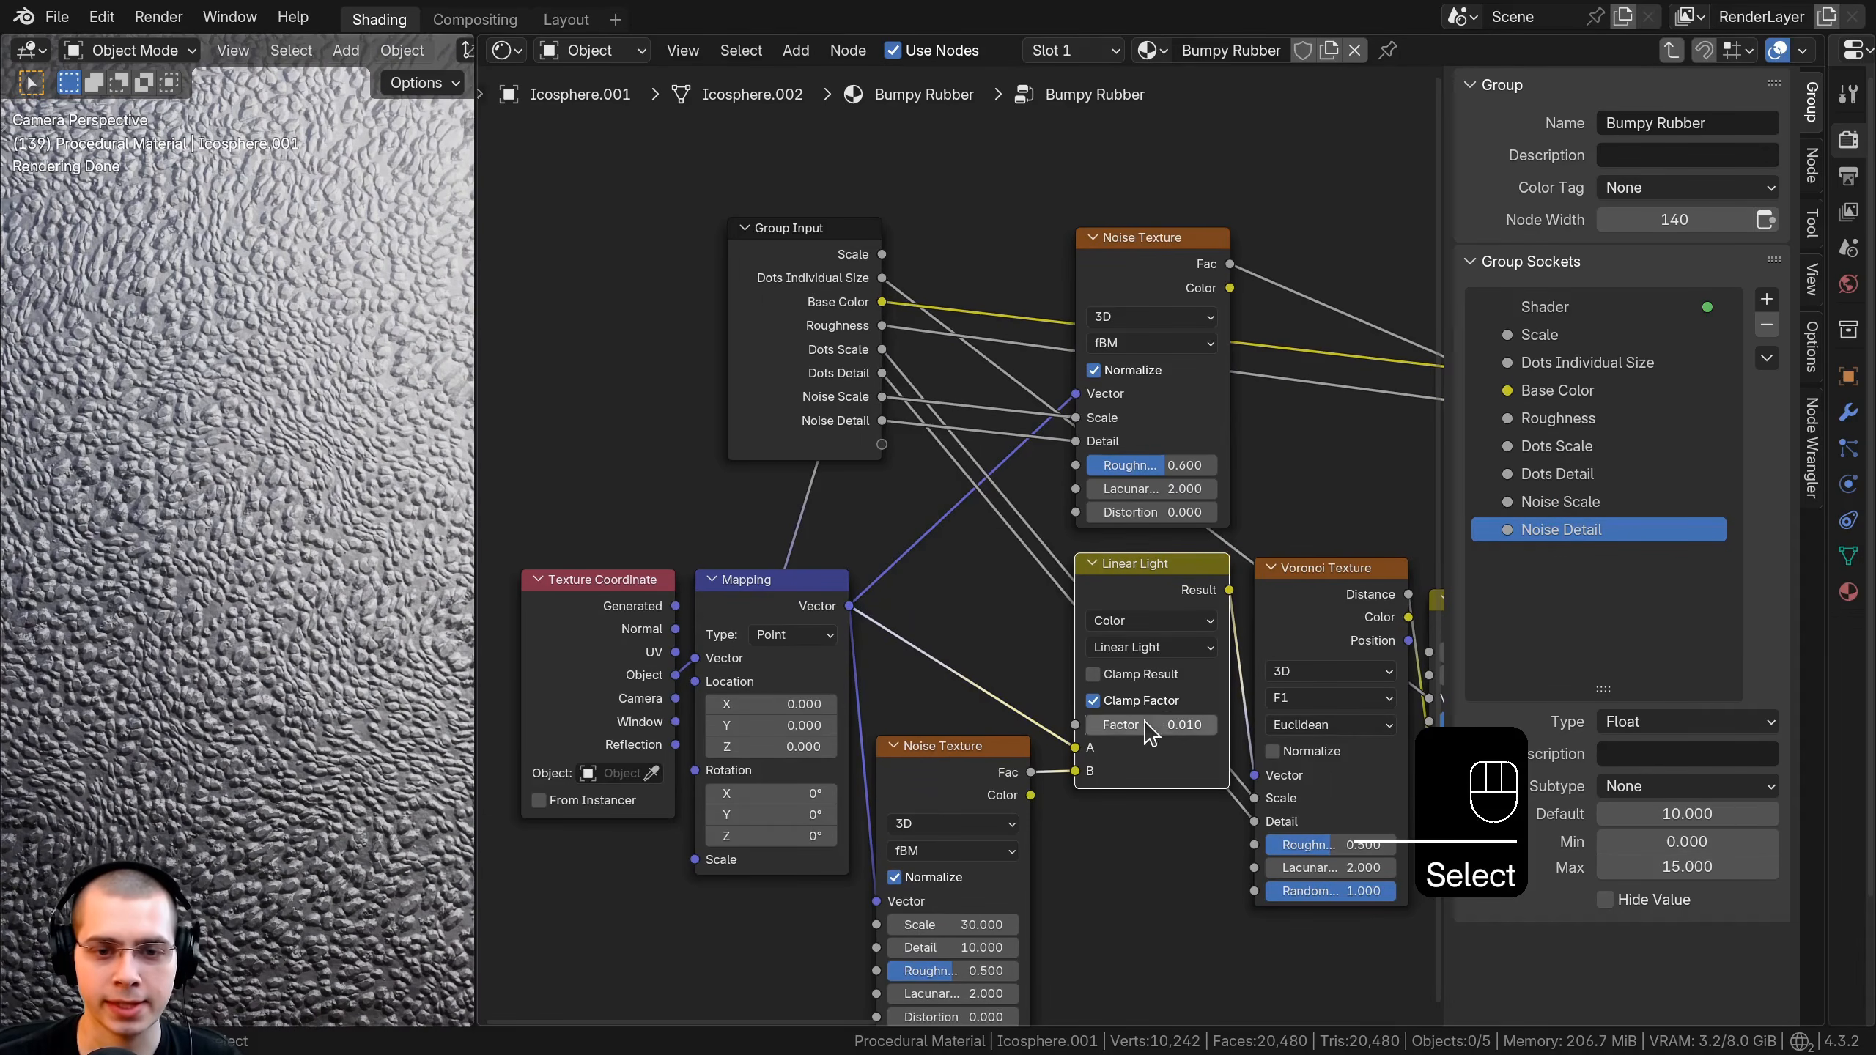
drag(1151, 725, 1154, 724)
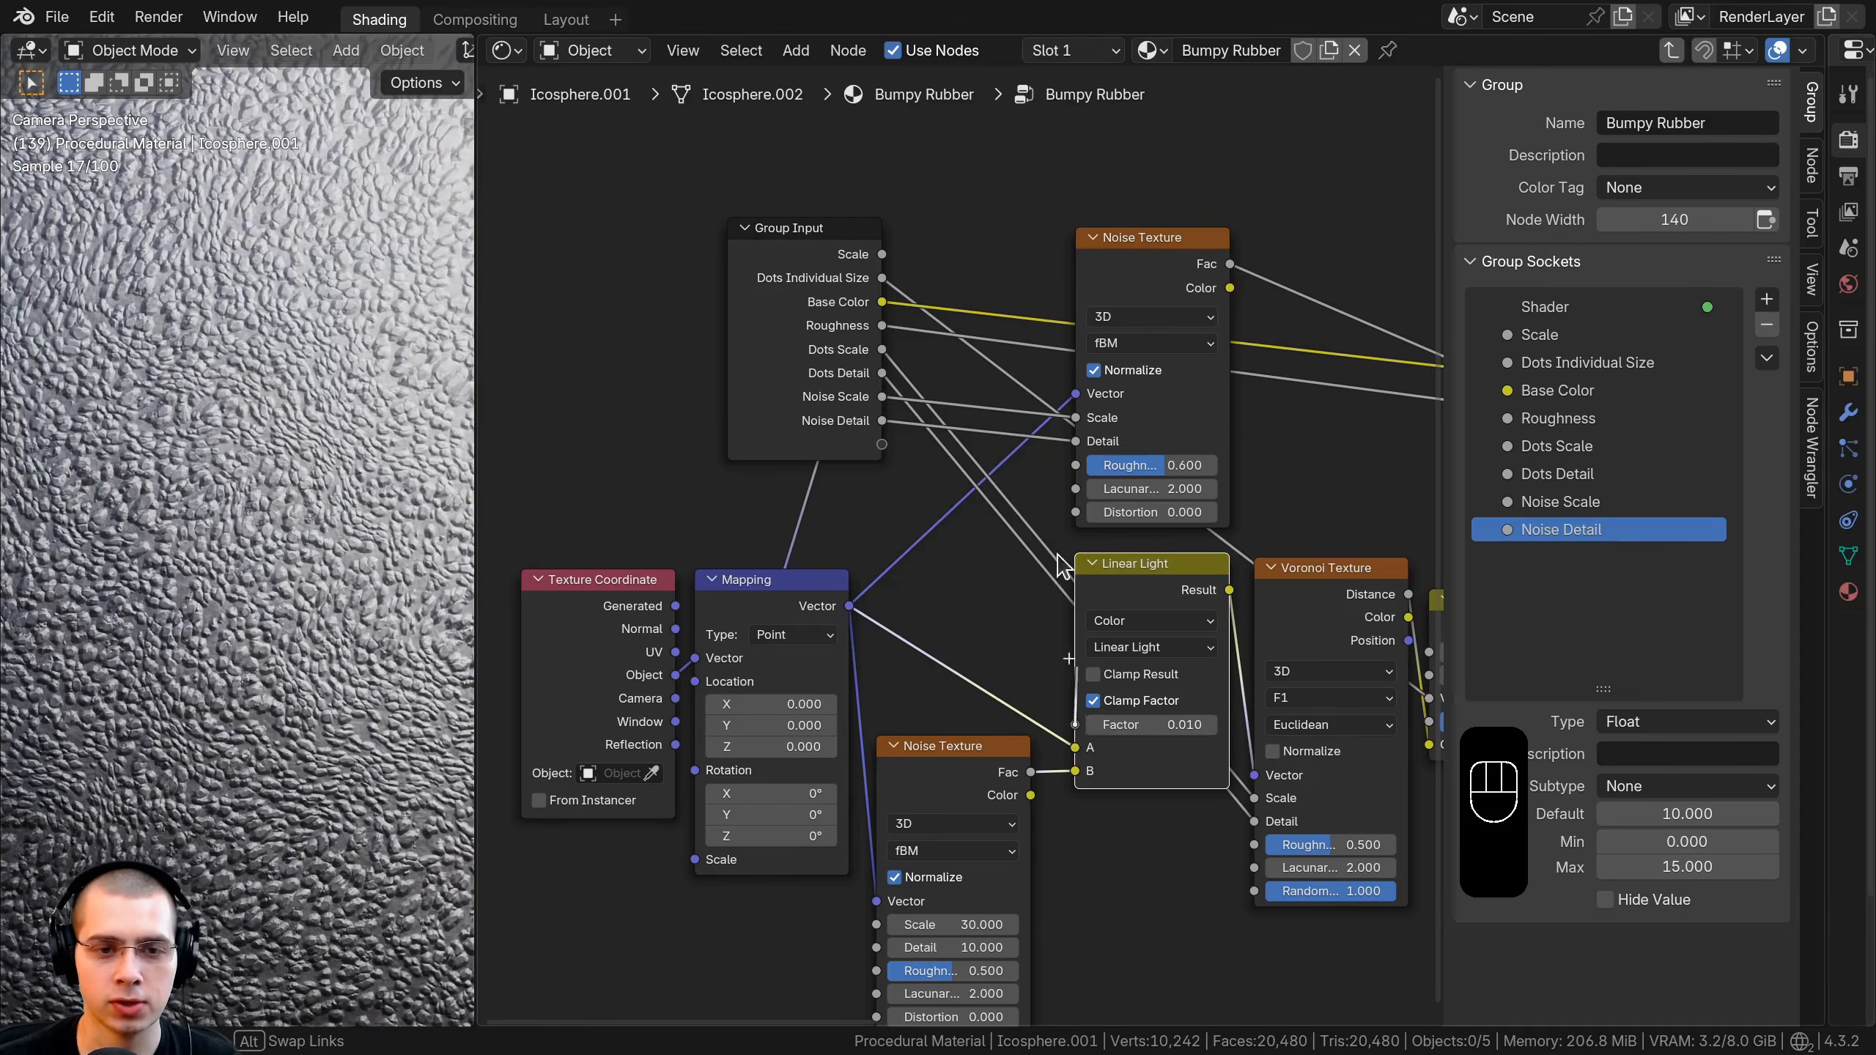
drag(874, 454, 881, 444)
double_click(1551, 555)
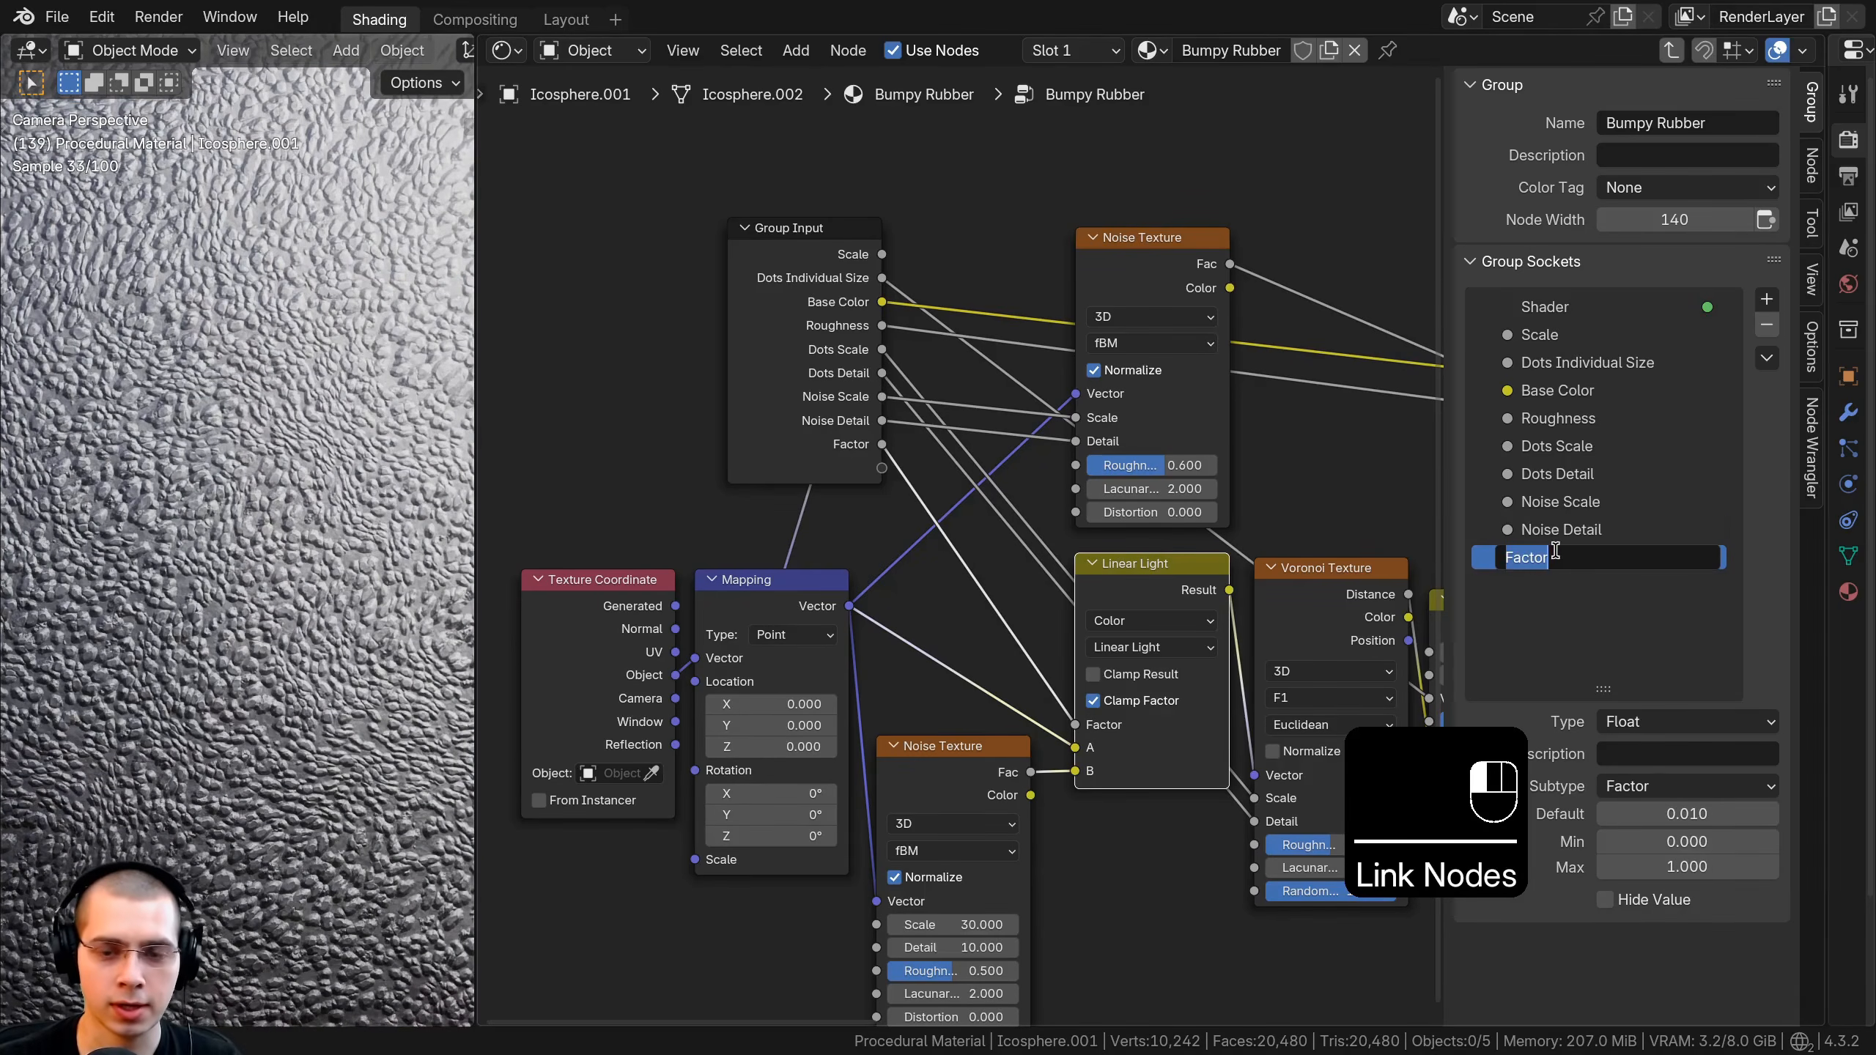
text(Distortion)
key(Return)
Move the Group Input node below the Color Ramp, close to the two Bump nodes.
key(a)
scroll(898, 414, down, 2)
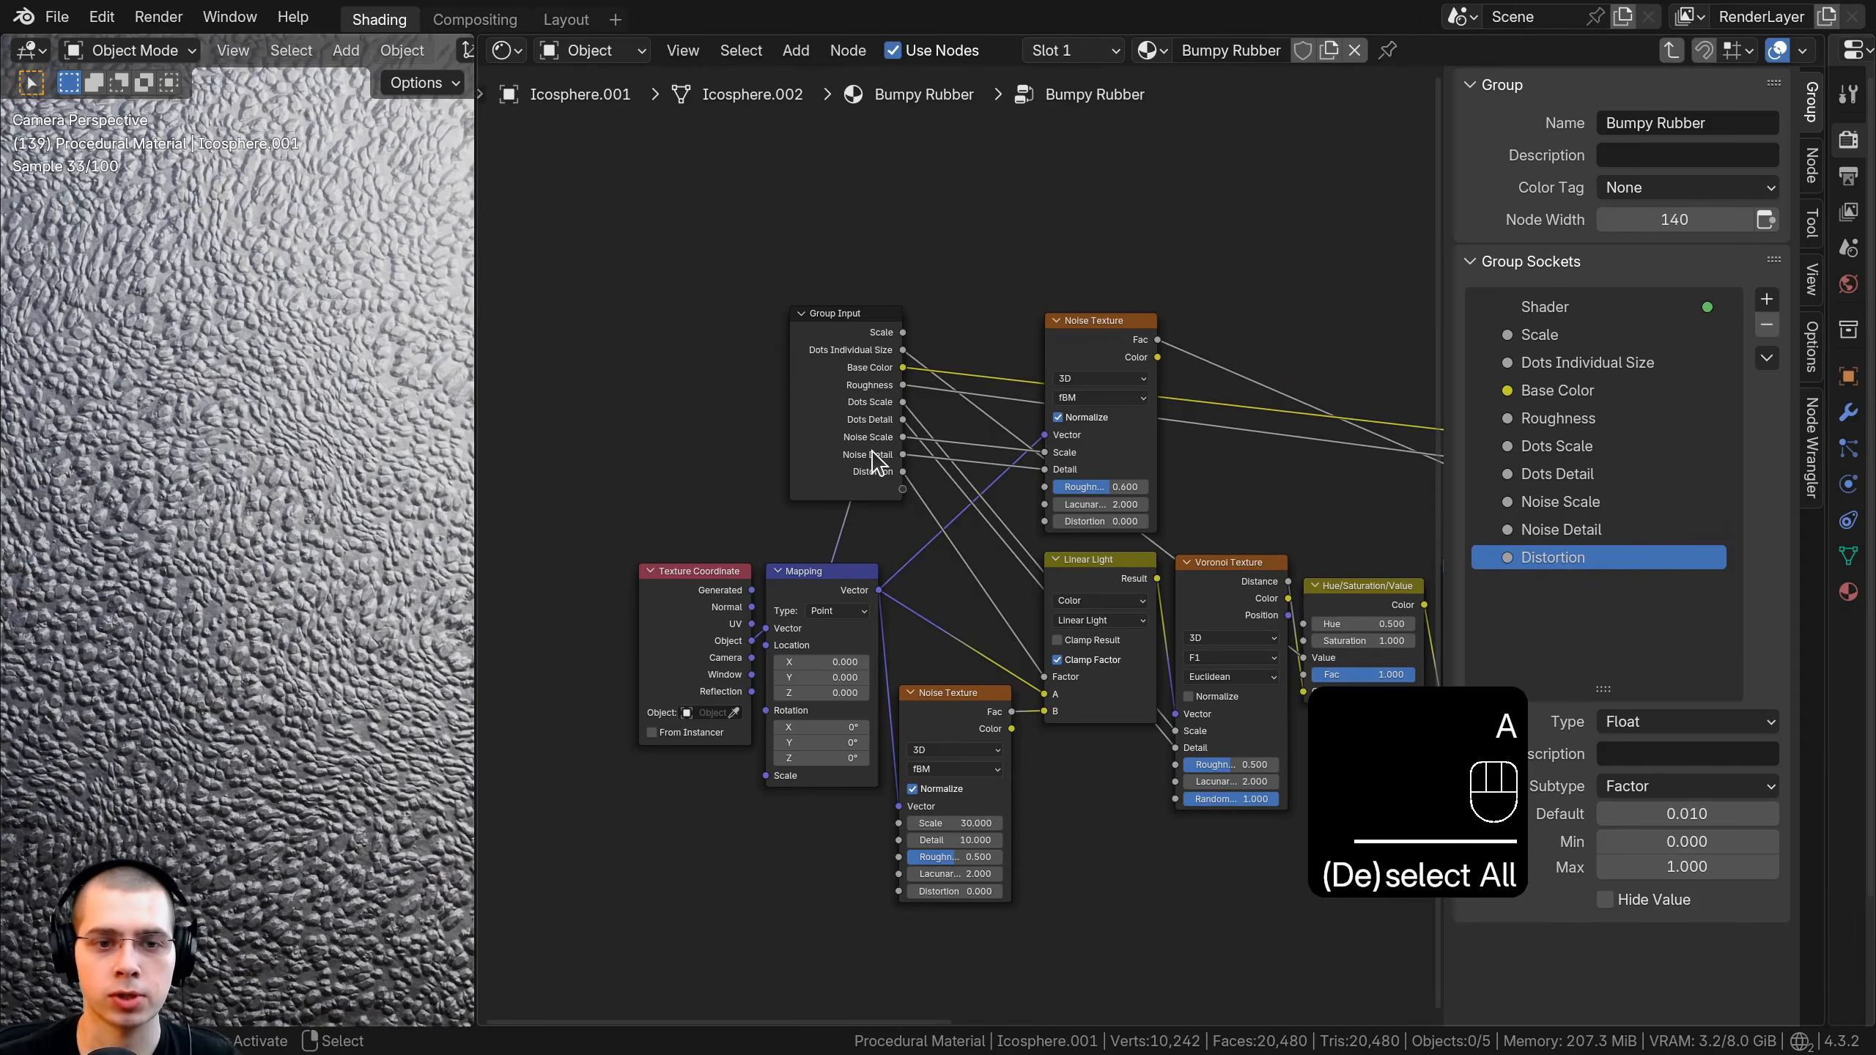
click(898, 414)
key(g)
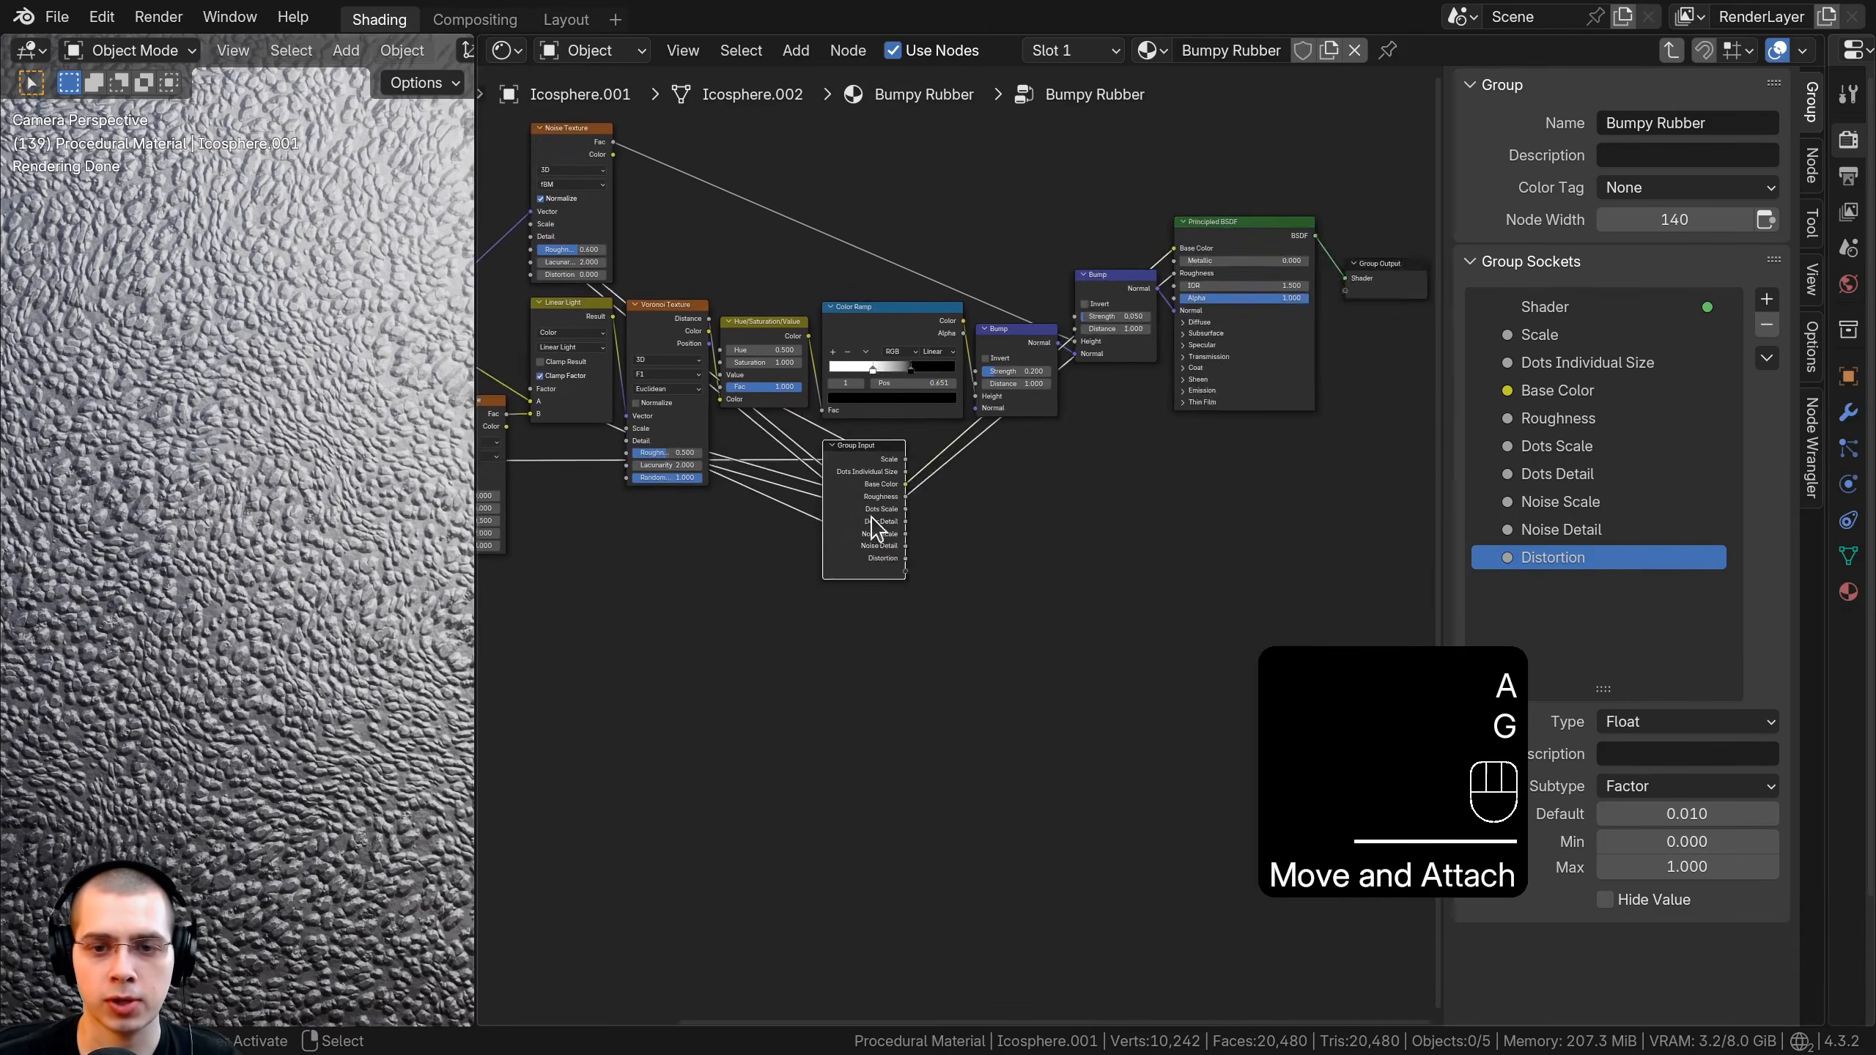
middle_drag(897, 621, 897, 647)
key(g)
click(975, 624)
middle_drag(1018, 371, 1025, 421)
scroll(1025, 421, up, 2)
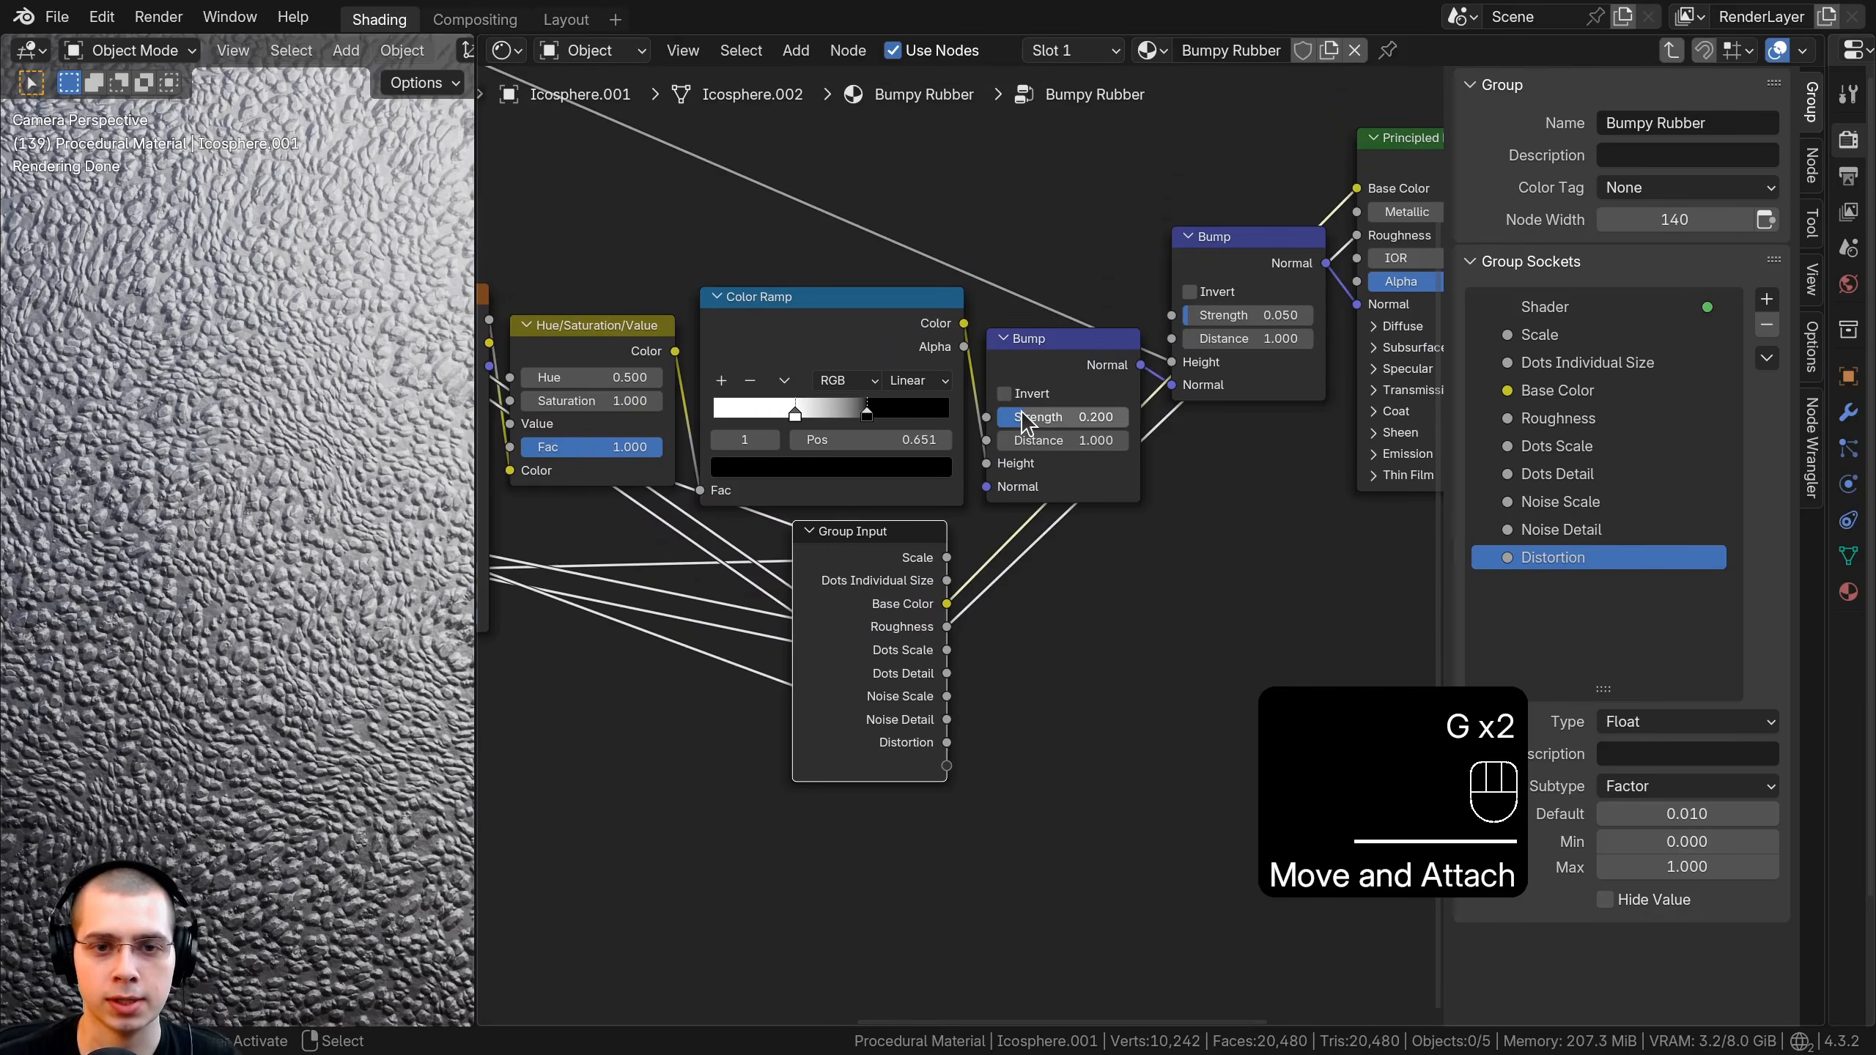
Expose the Strength of both Bump nodes by connecting them to empty sockets of the Group Input node.
drag(1026, 414, 950, 762)
right_click(1067, 416)
drag(1227, 257, 1227, 254)
drag(1227, 313, 1170, 330)
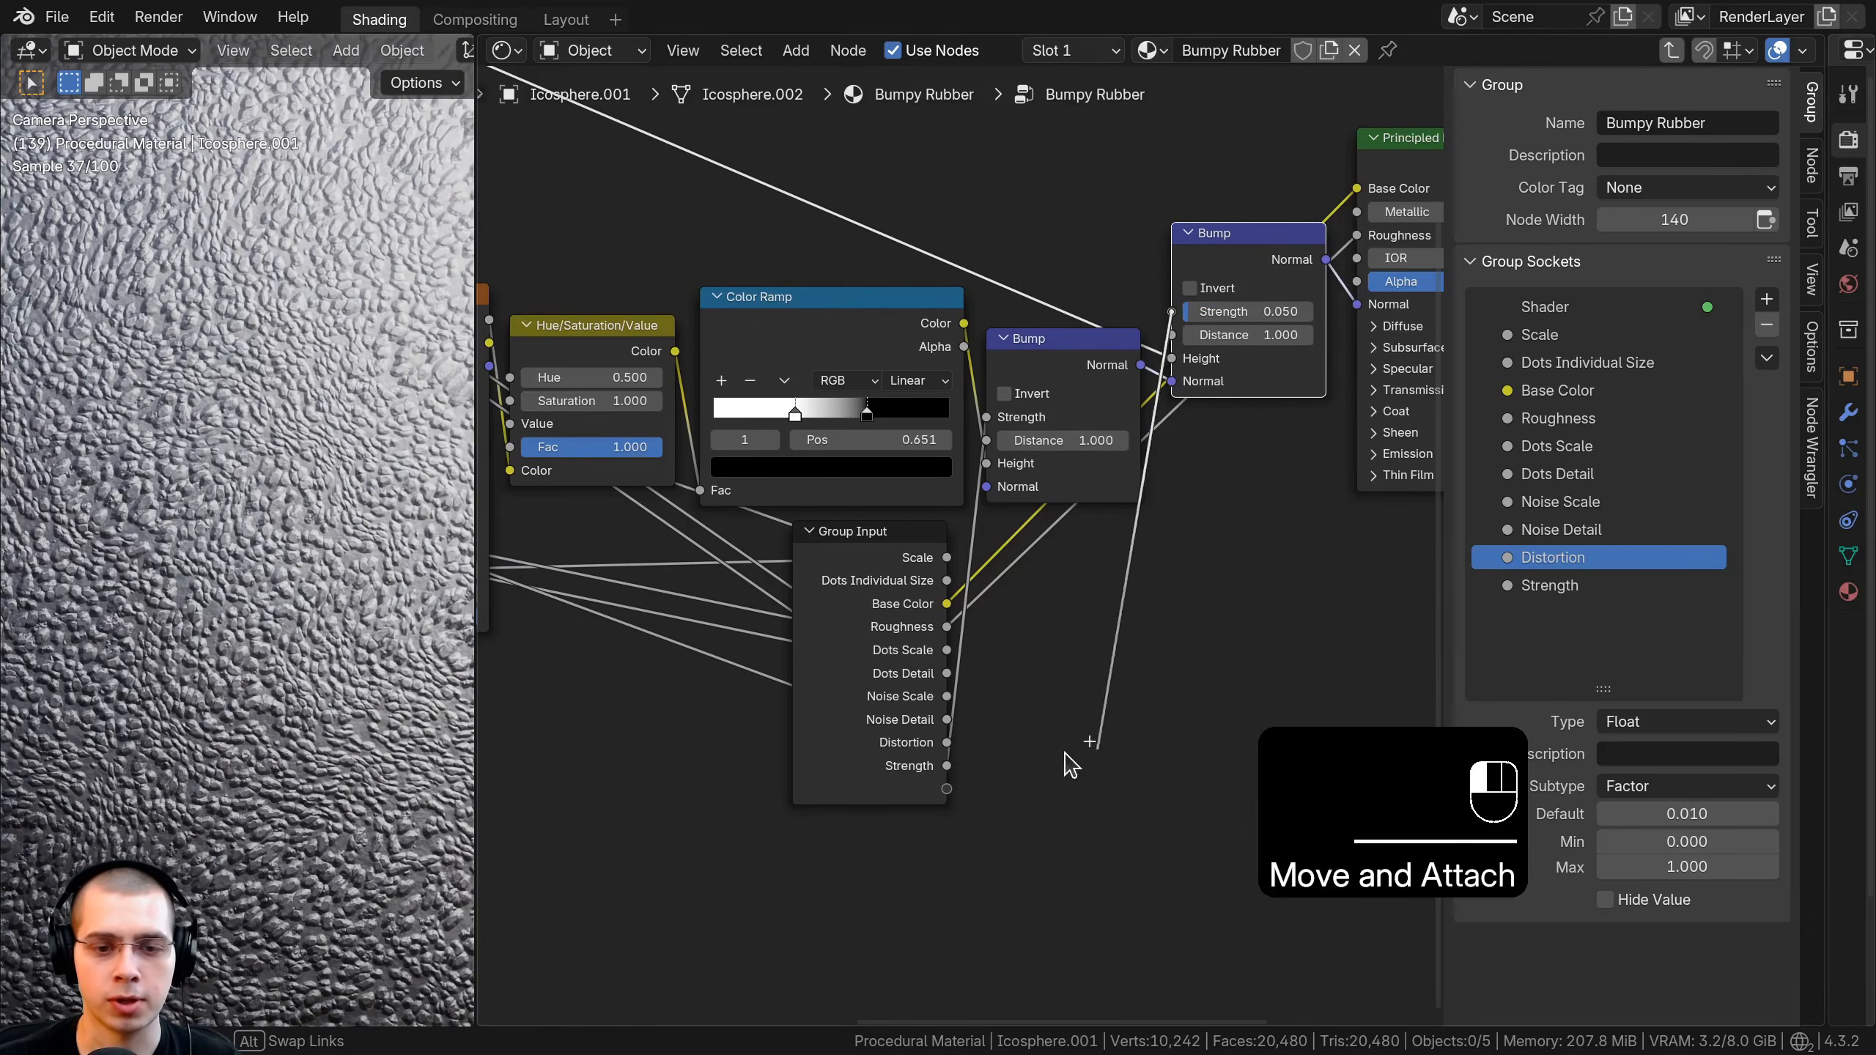
drag(1092, 742, 946, 789)
Rename the two Strength group sockets to Dots Bump Strength and Noise Bump Strength.
click(1555, 587)
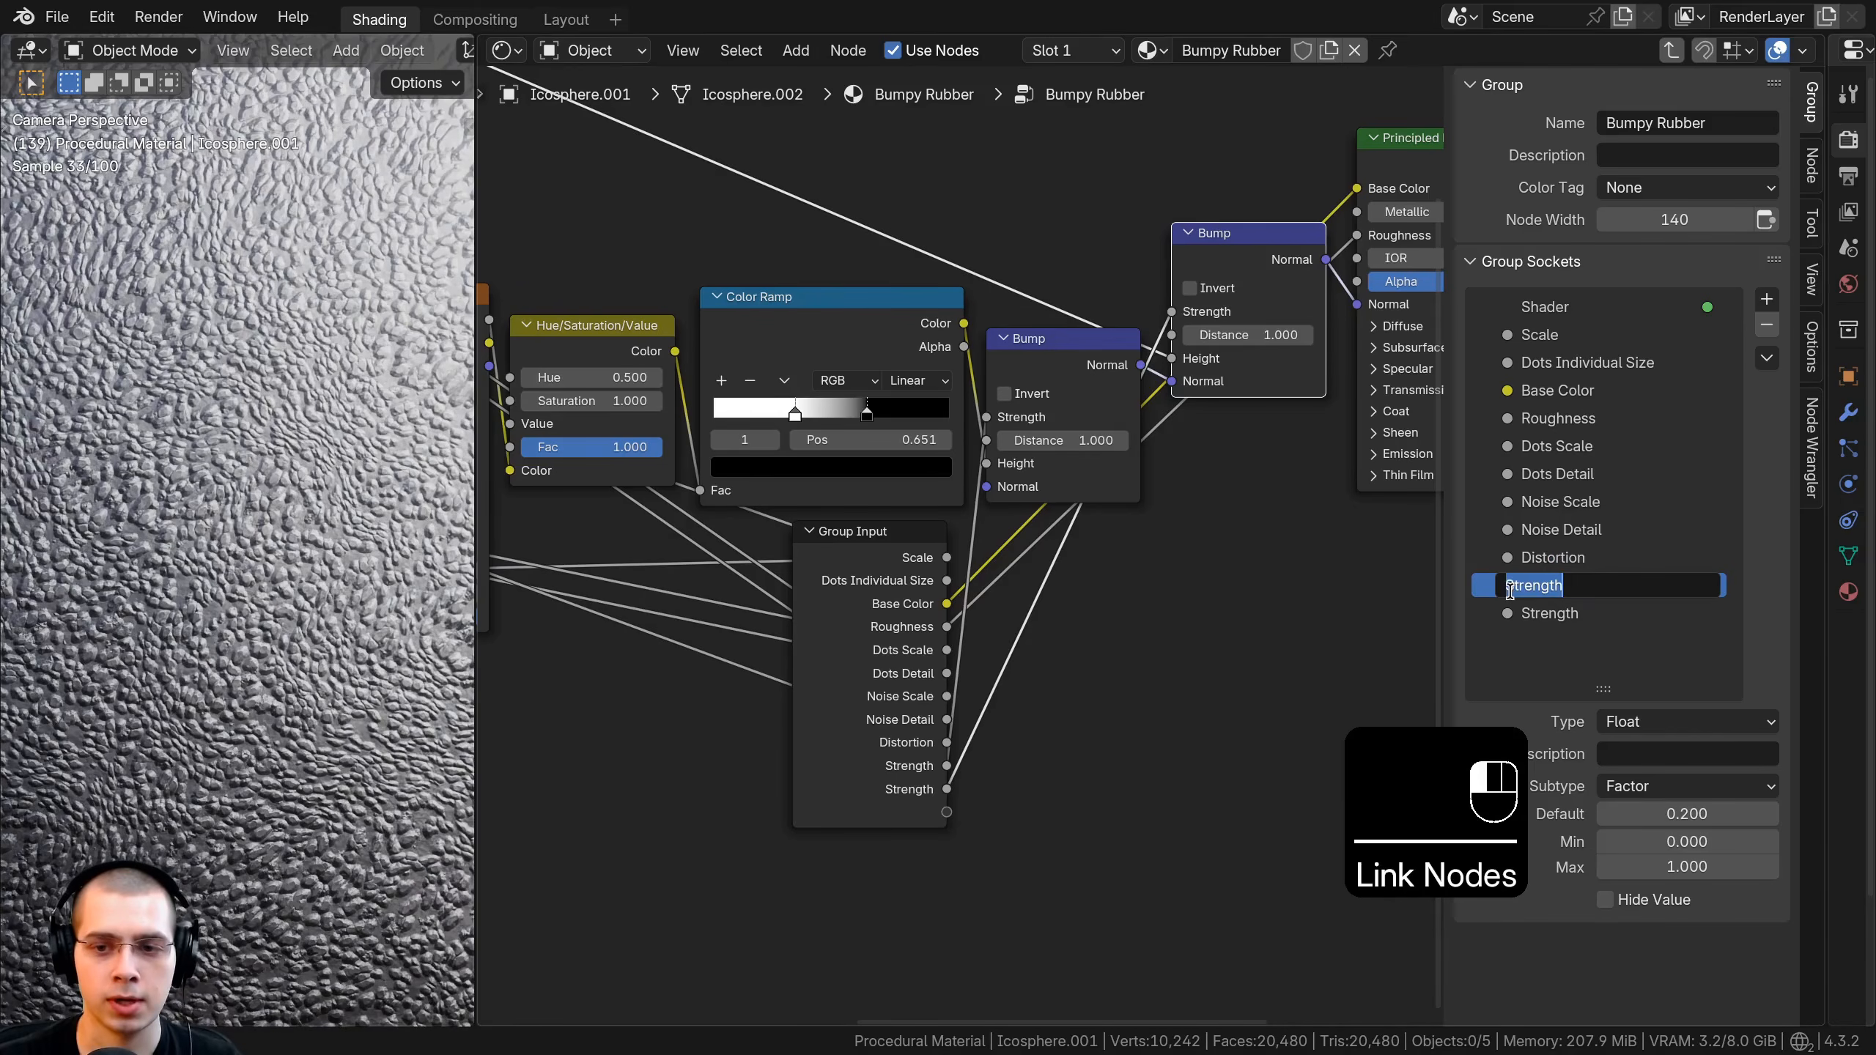
text(Dots Bu)
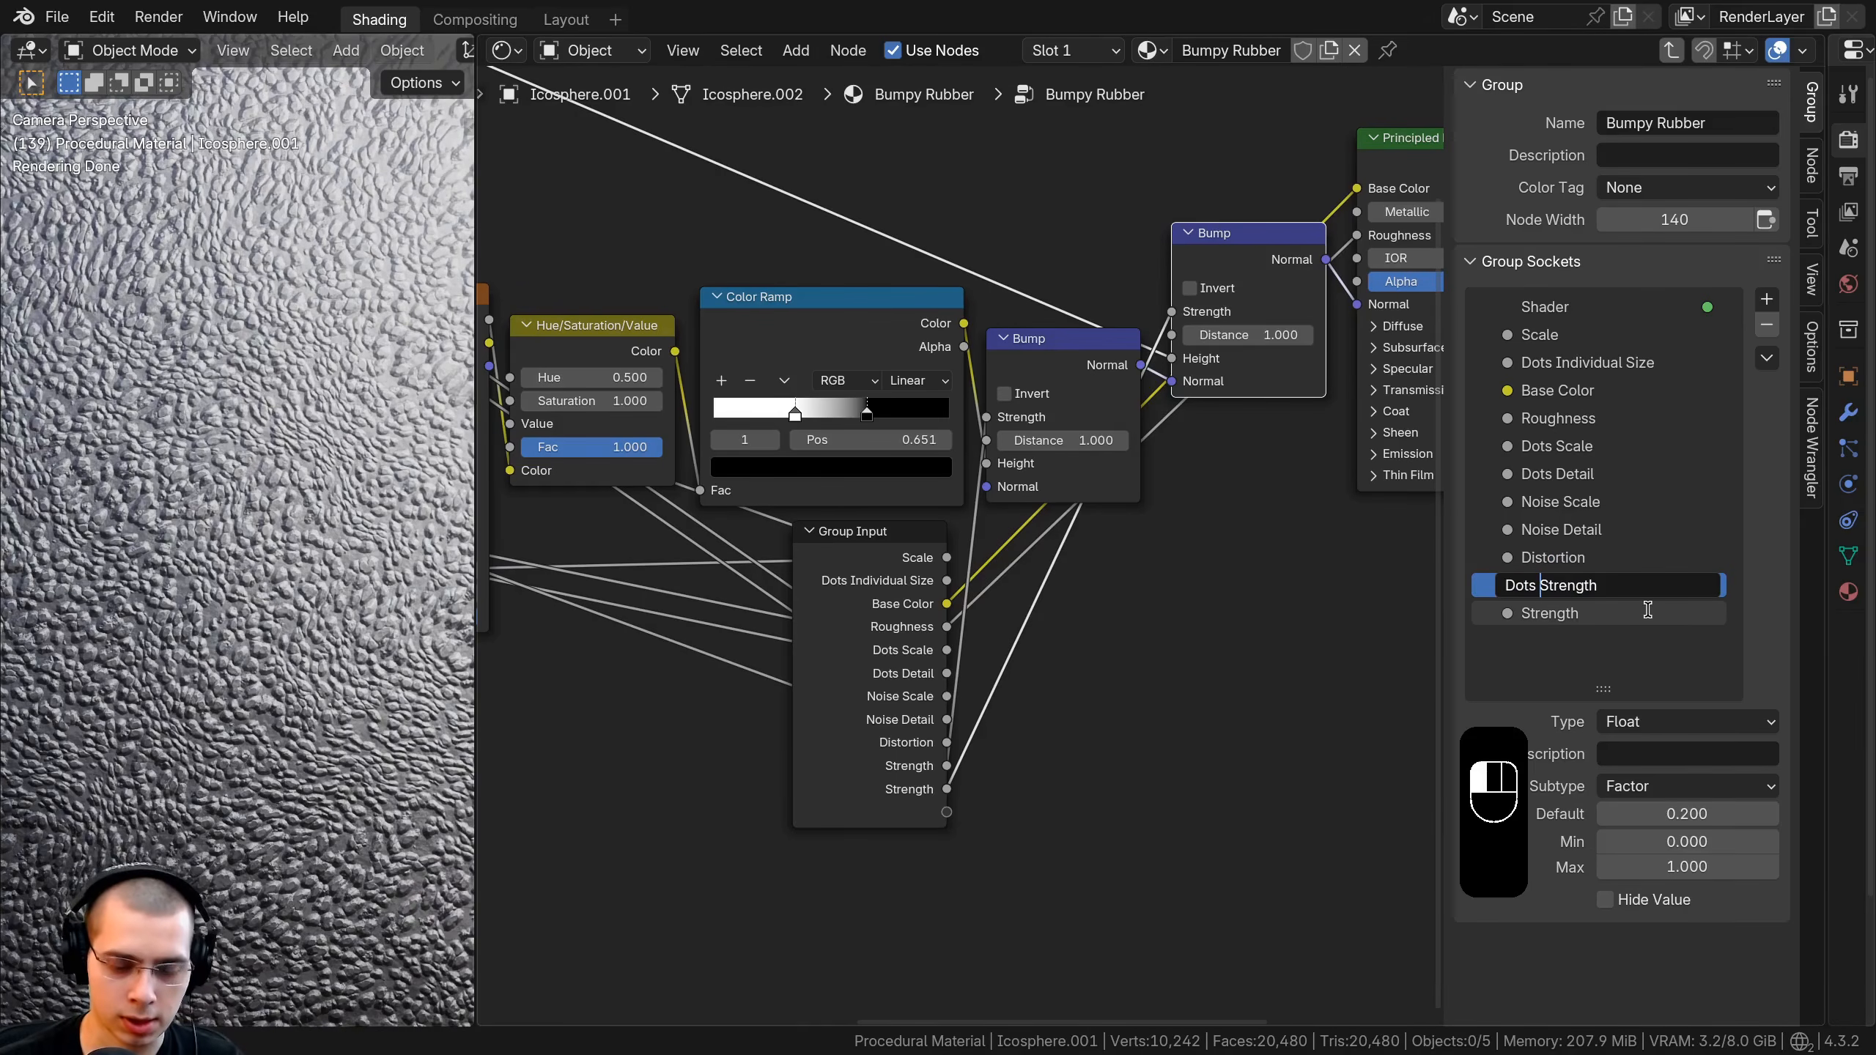
text(mp)
key(Return)
click(1546, 614)
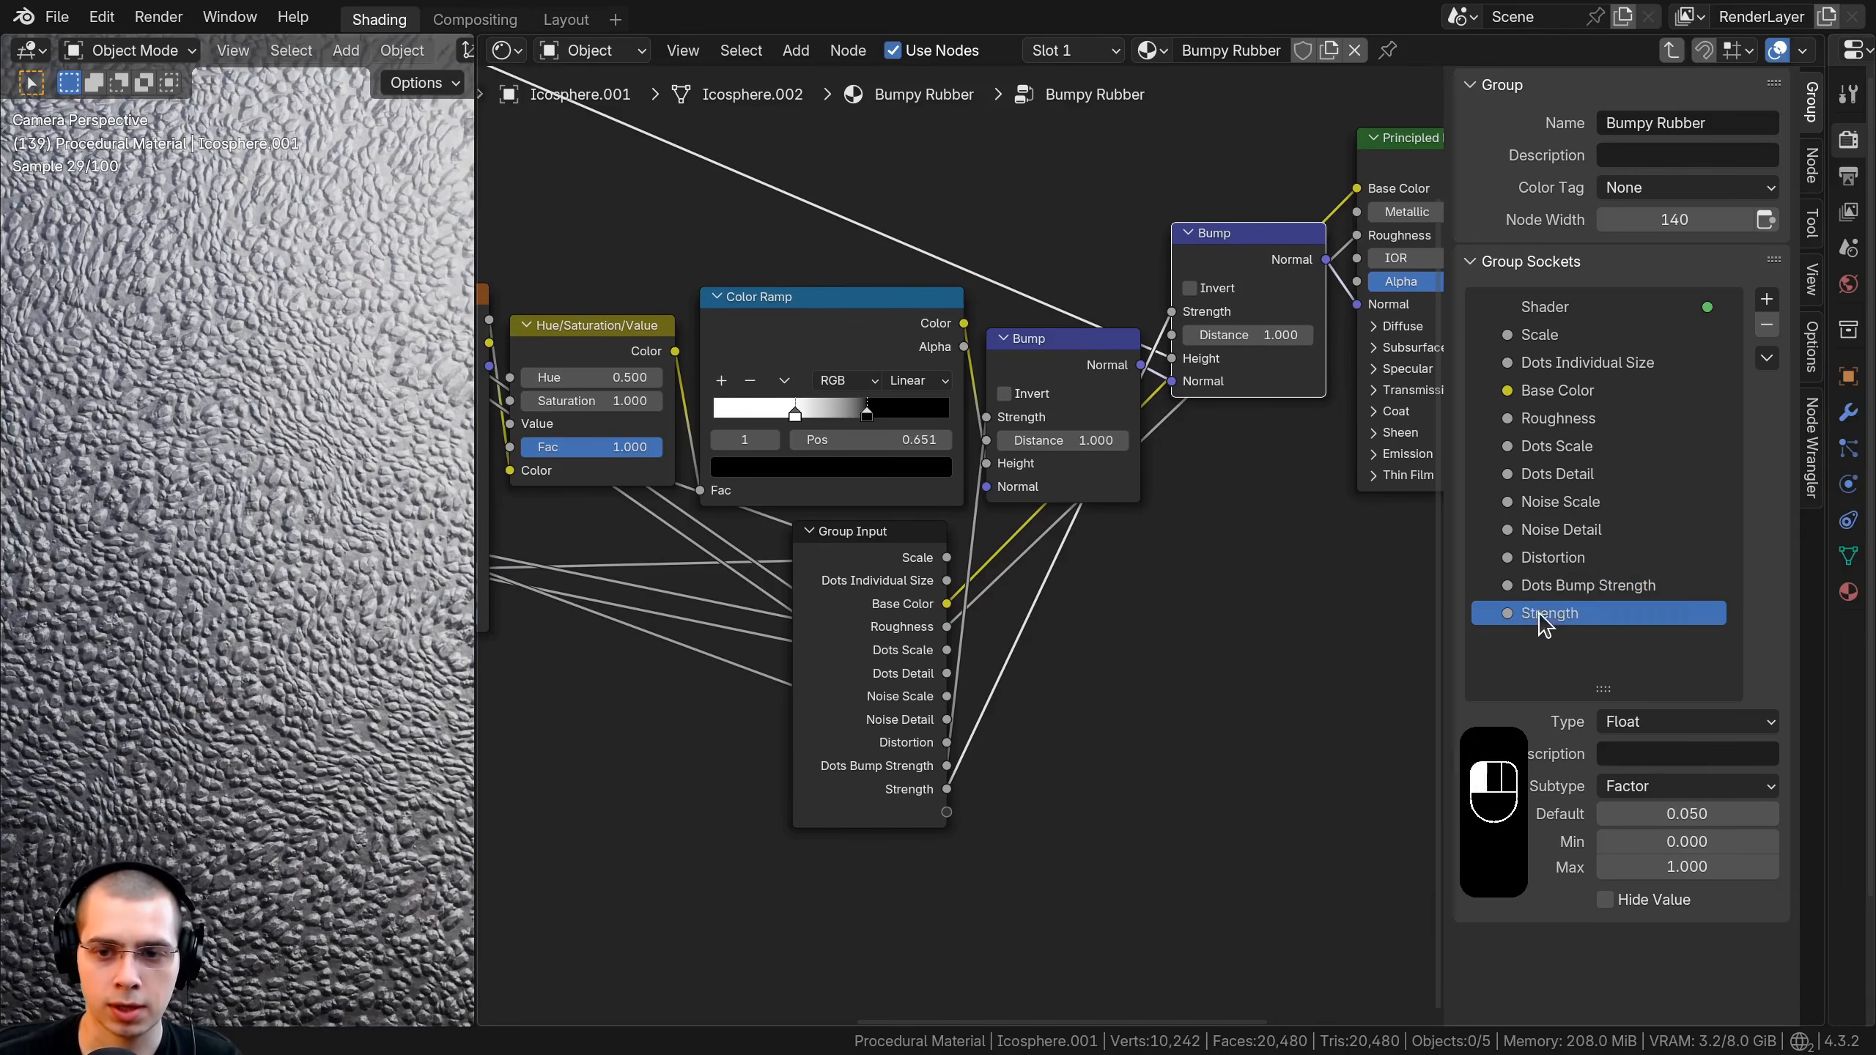
text(Nois)
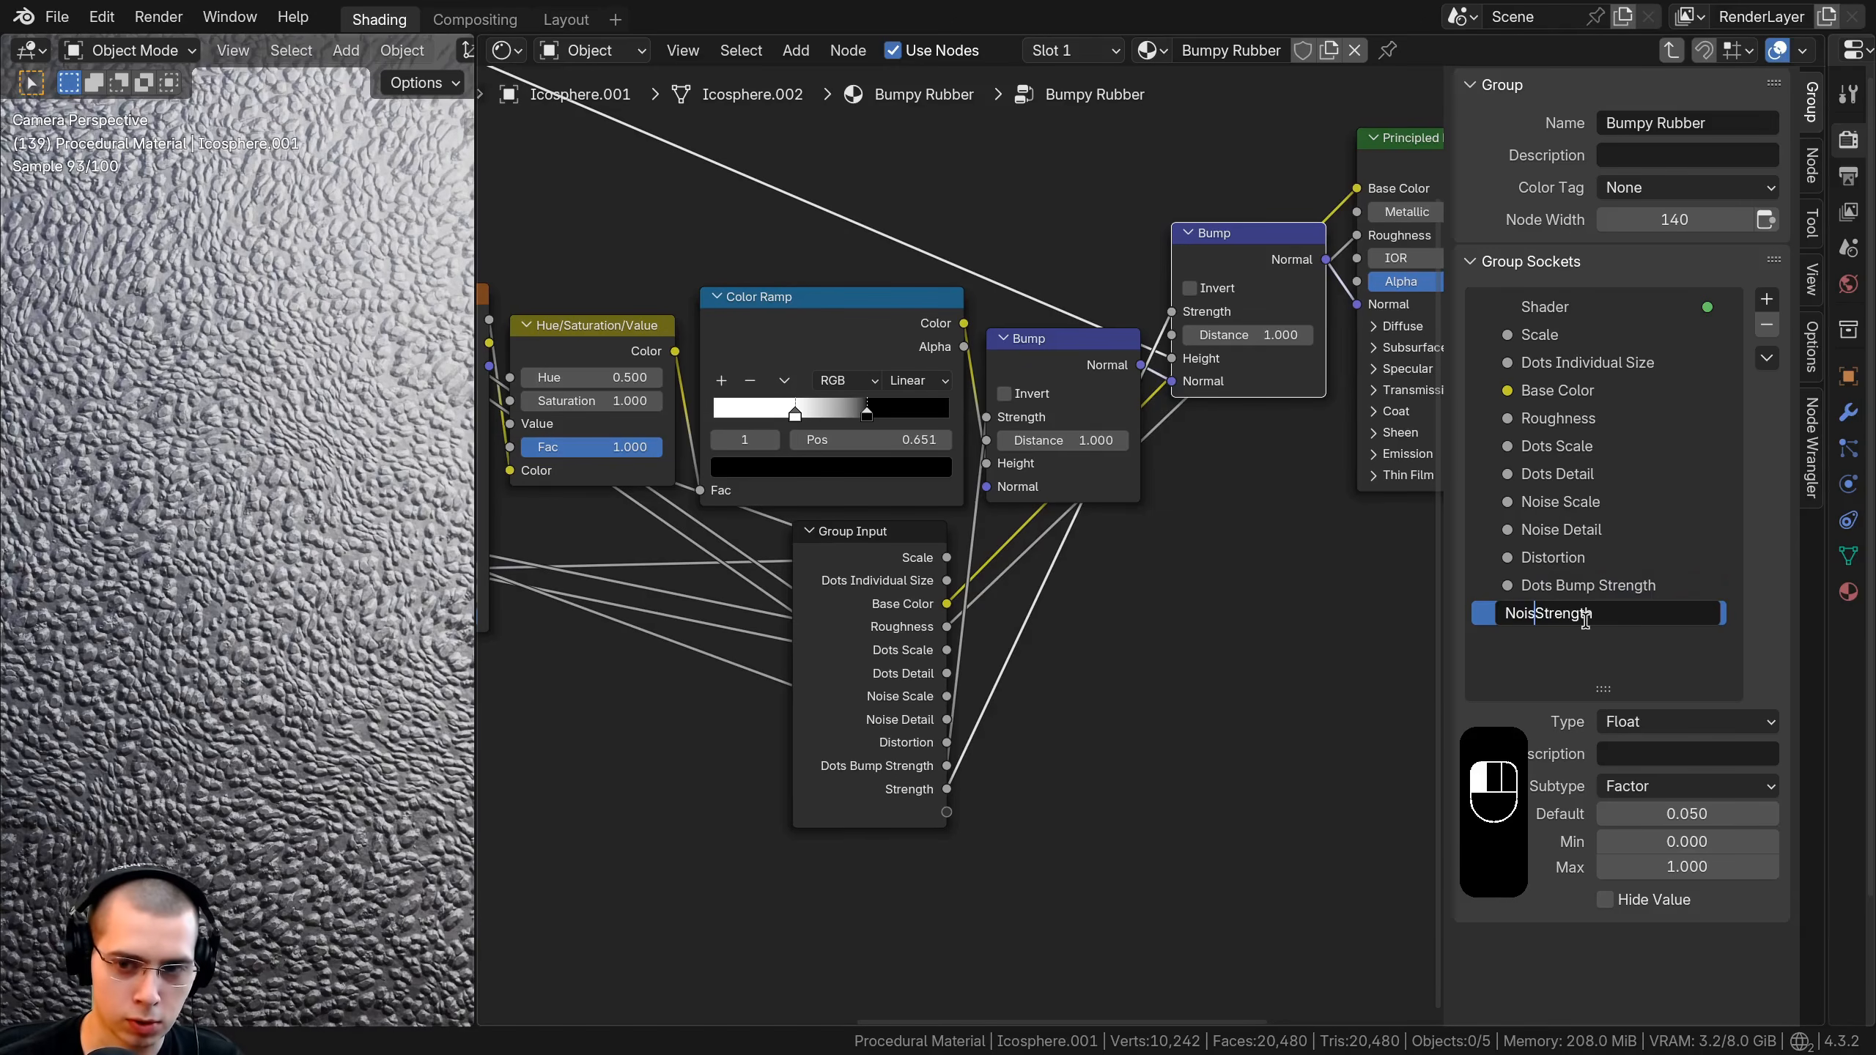
text(e Bump)
key(Return)
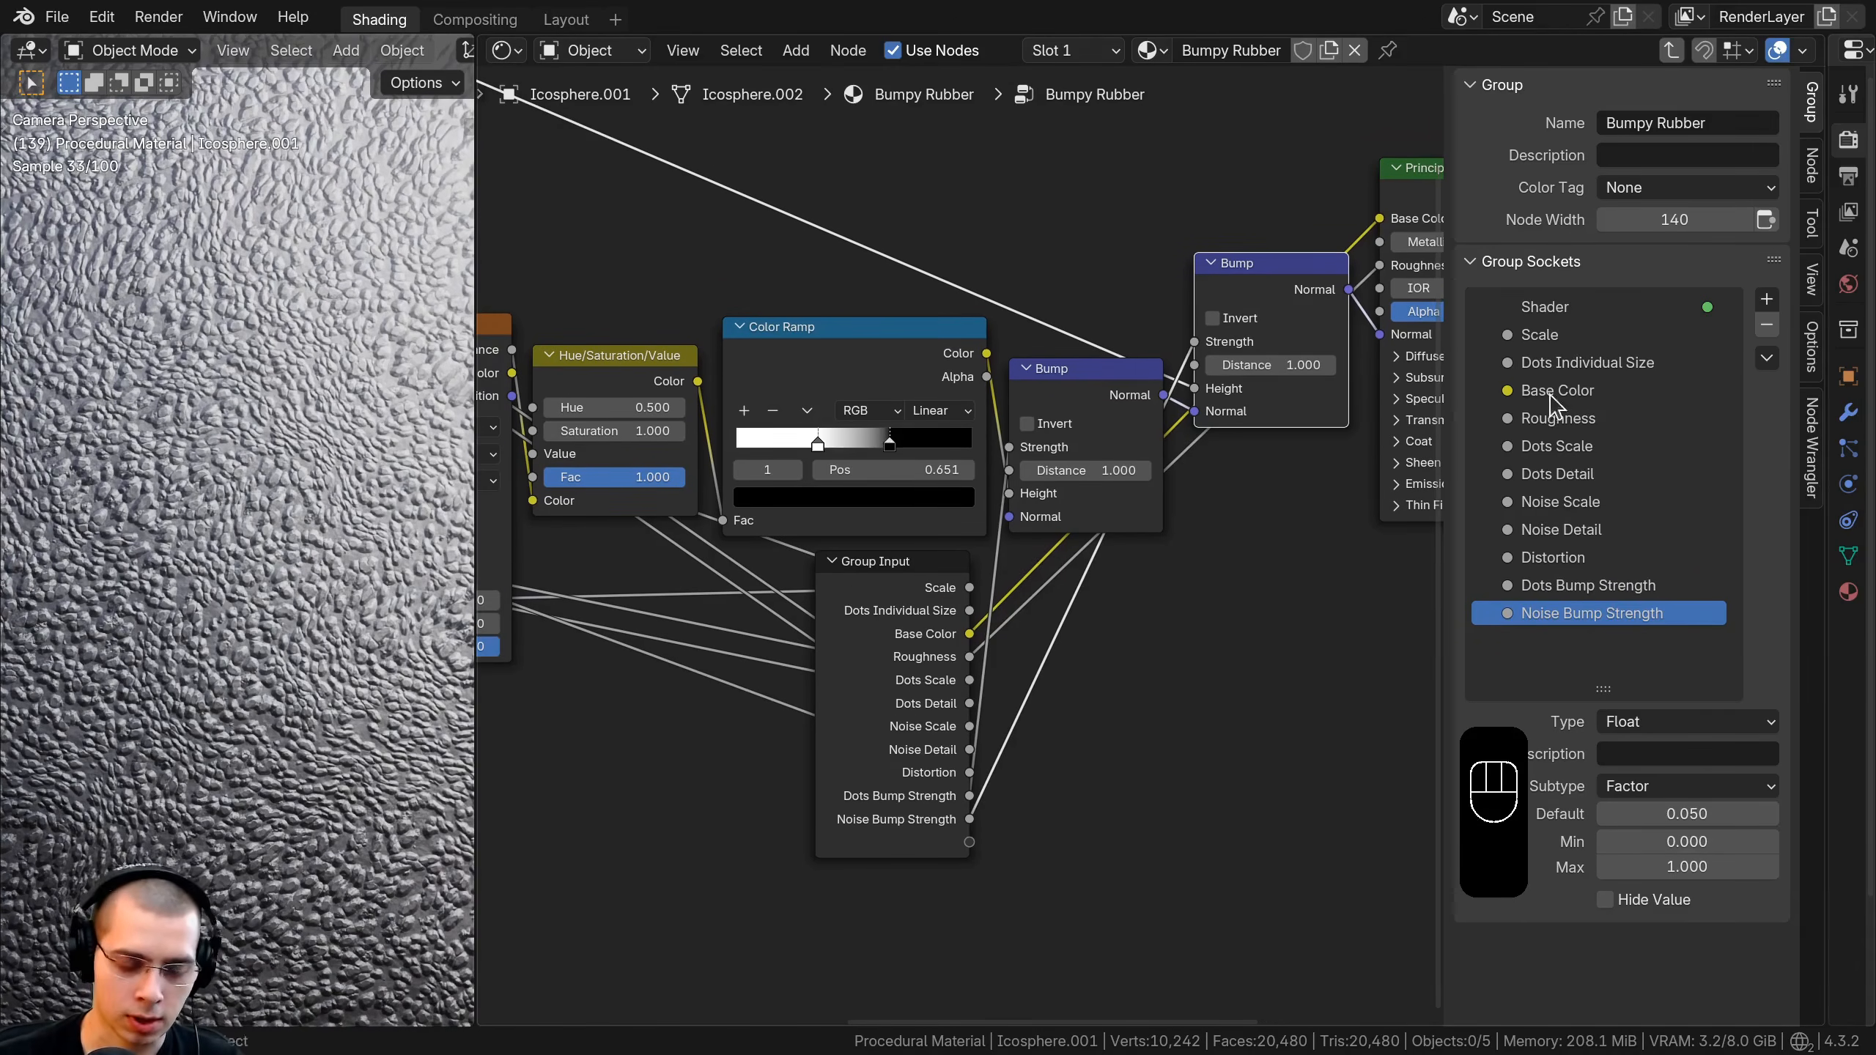
Hide the node editor's sidebar and move the Group Input node to the start of the chain, before Texture Coordinate.
key(n)
scroll(1101, 654, down, 4)
middle_drag(1100, 653, 1663, 581)
click(1403, 641)
scroll(1366, 573, down, 4)
key(g)
click(927, 458)
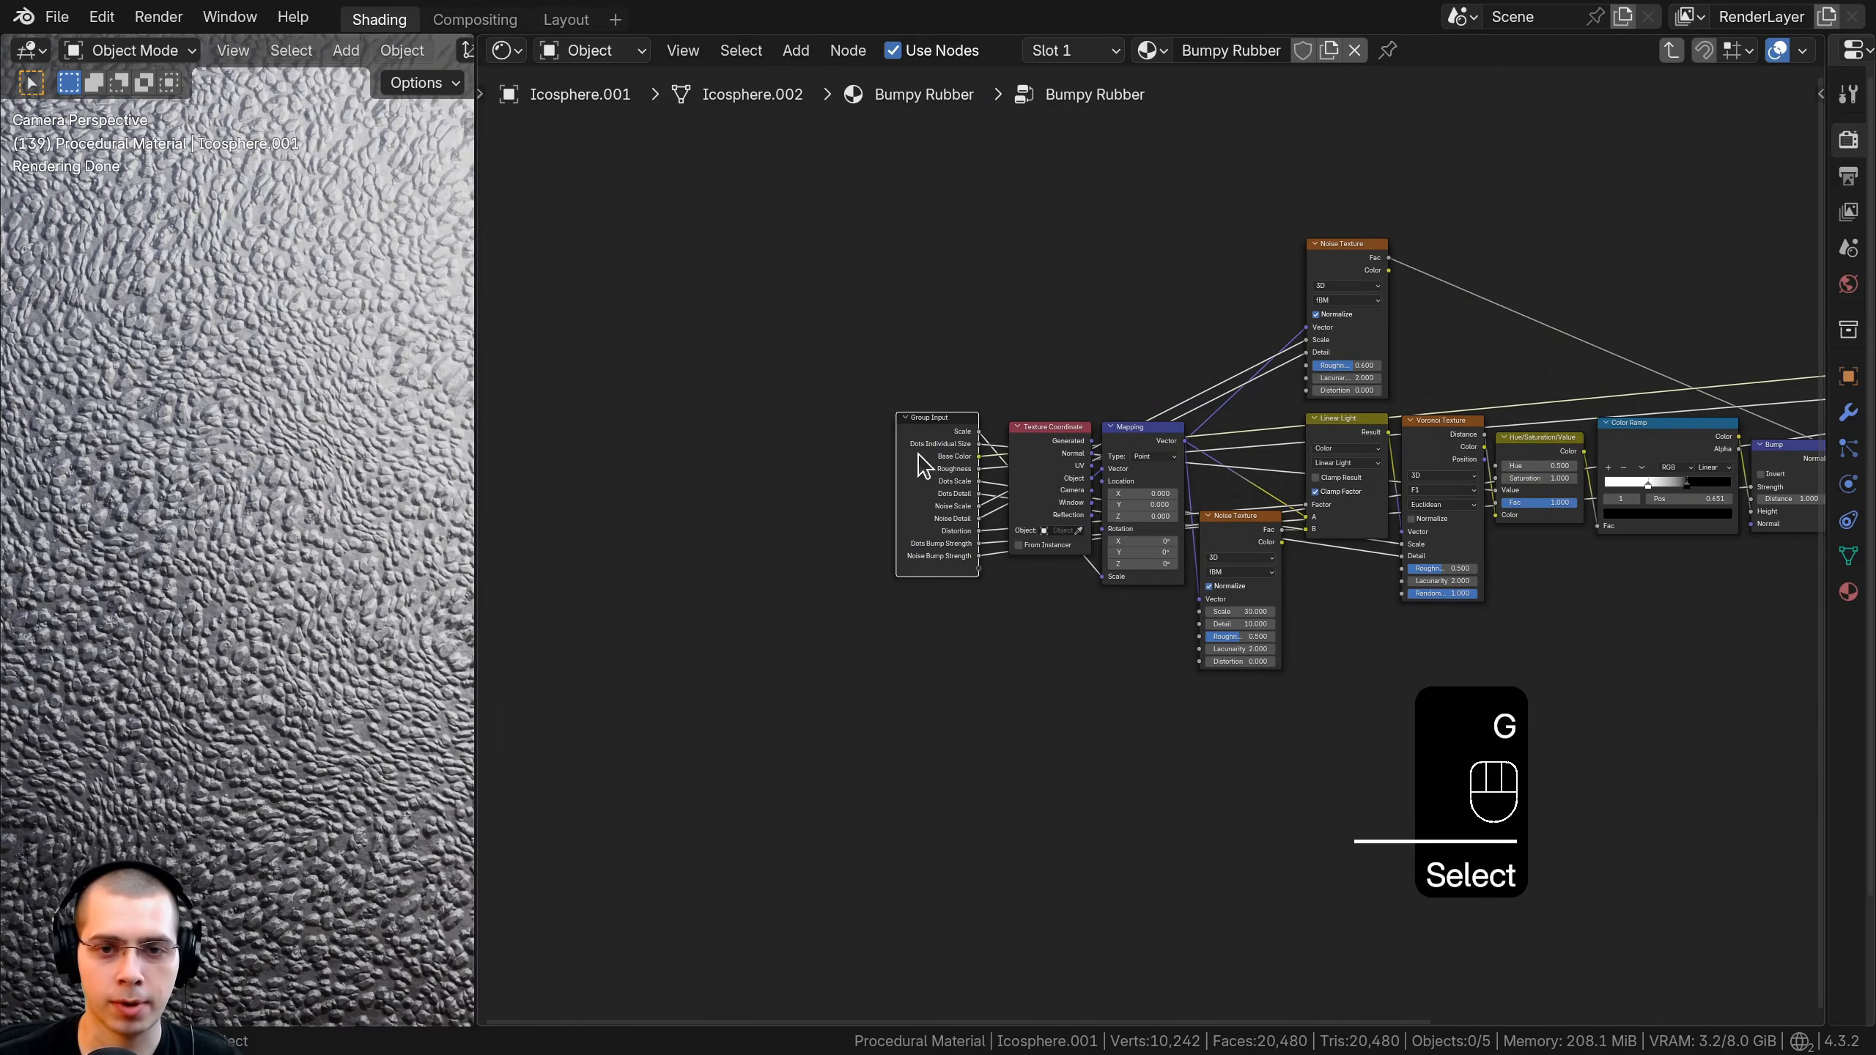
Exit the Bumpy Rubber node group and widen the 3D viewport to show the whole sphere beside the node editor.
middle_drag(1467, 383, 1255, 295)
key(Tab)
scroll(1181, 472, up, 3)
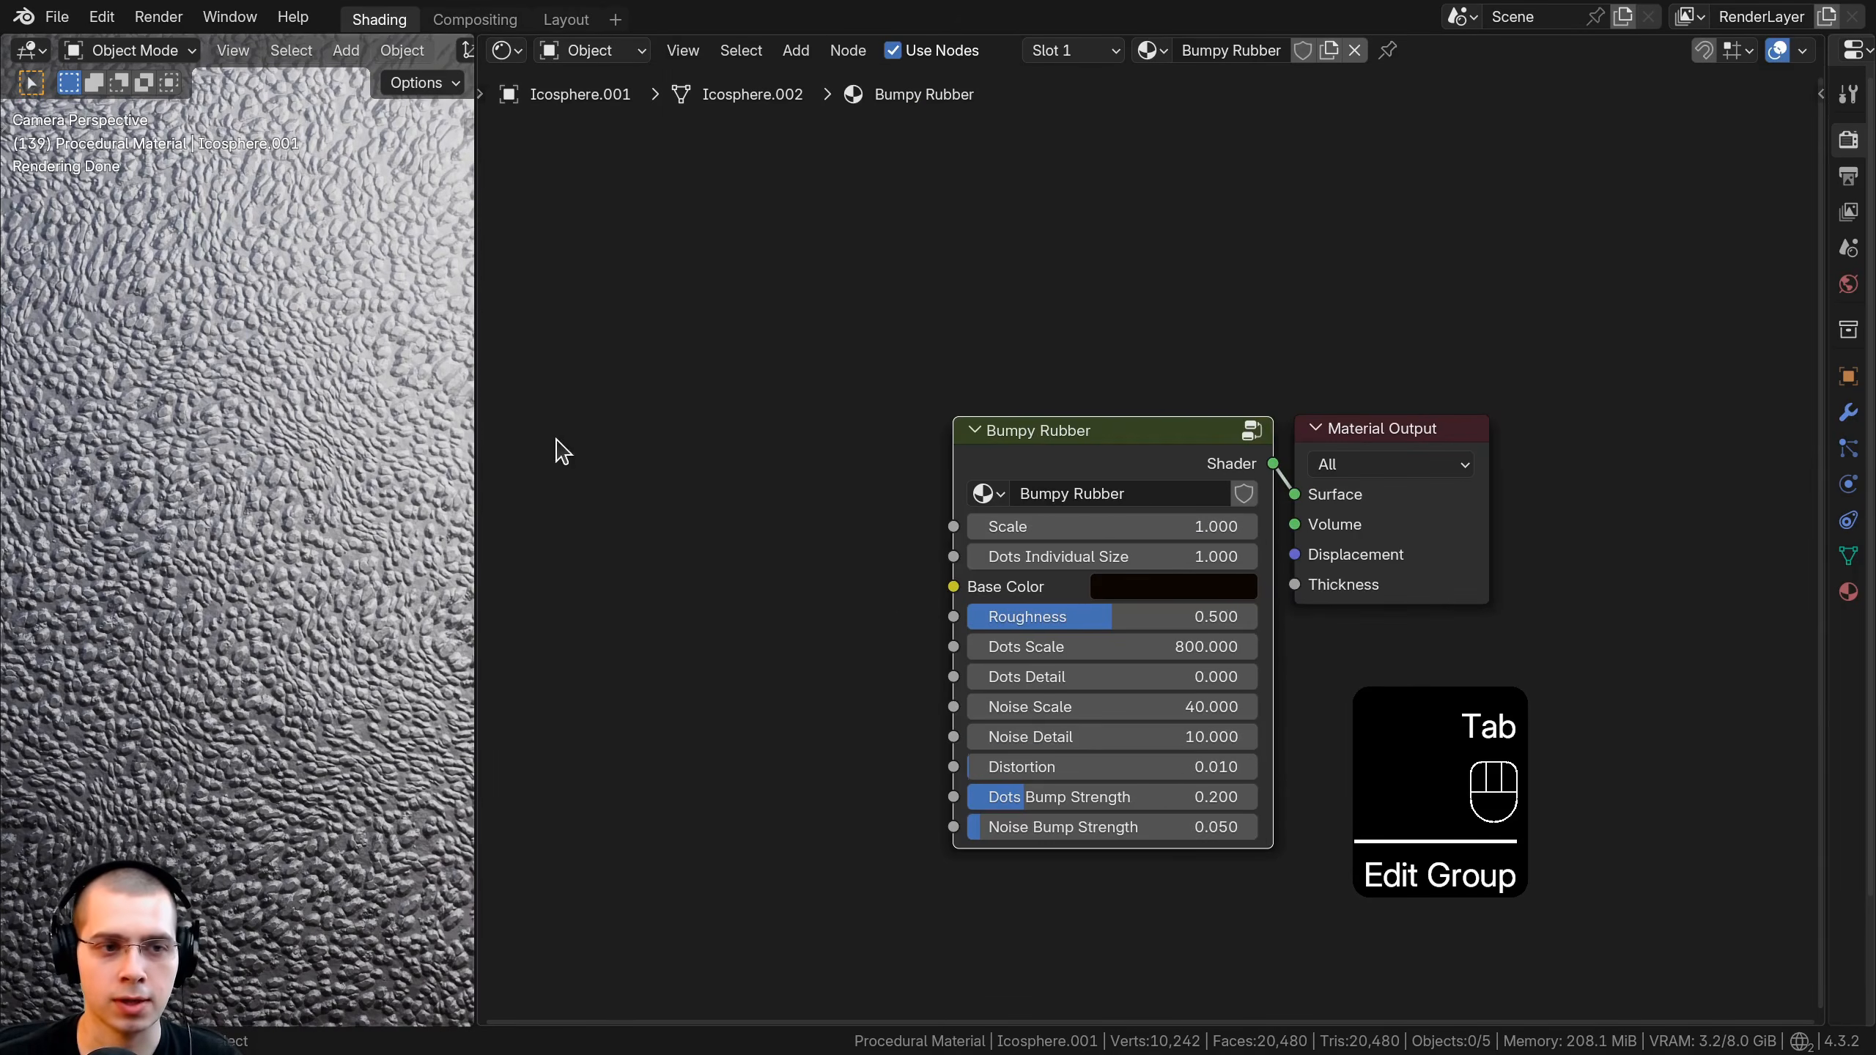
drag(476, 425, 738, 414)
scroll(406, 499, down, 8)
shift+middle_drag(543, 499, 447, 507)
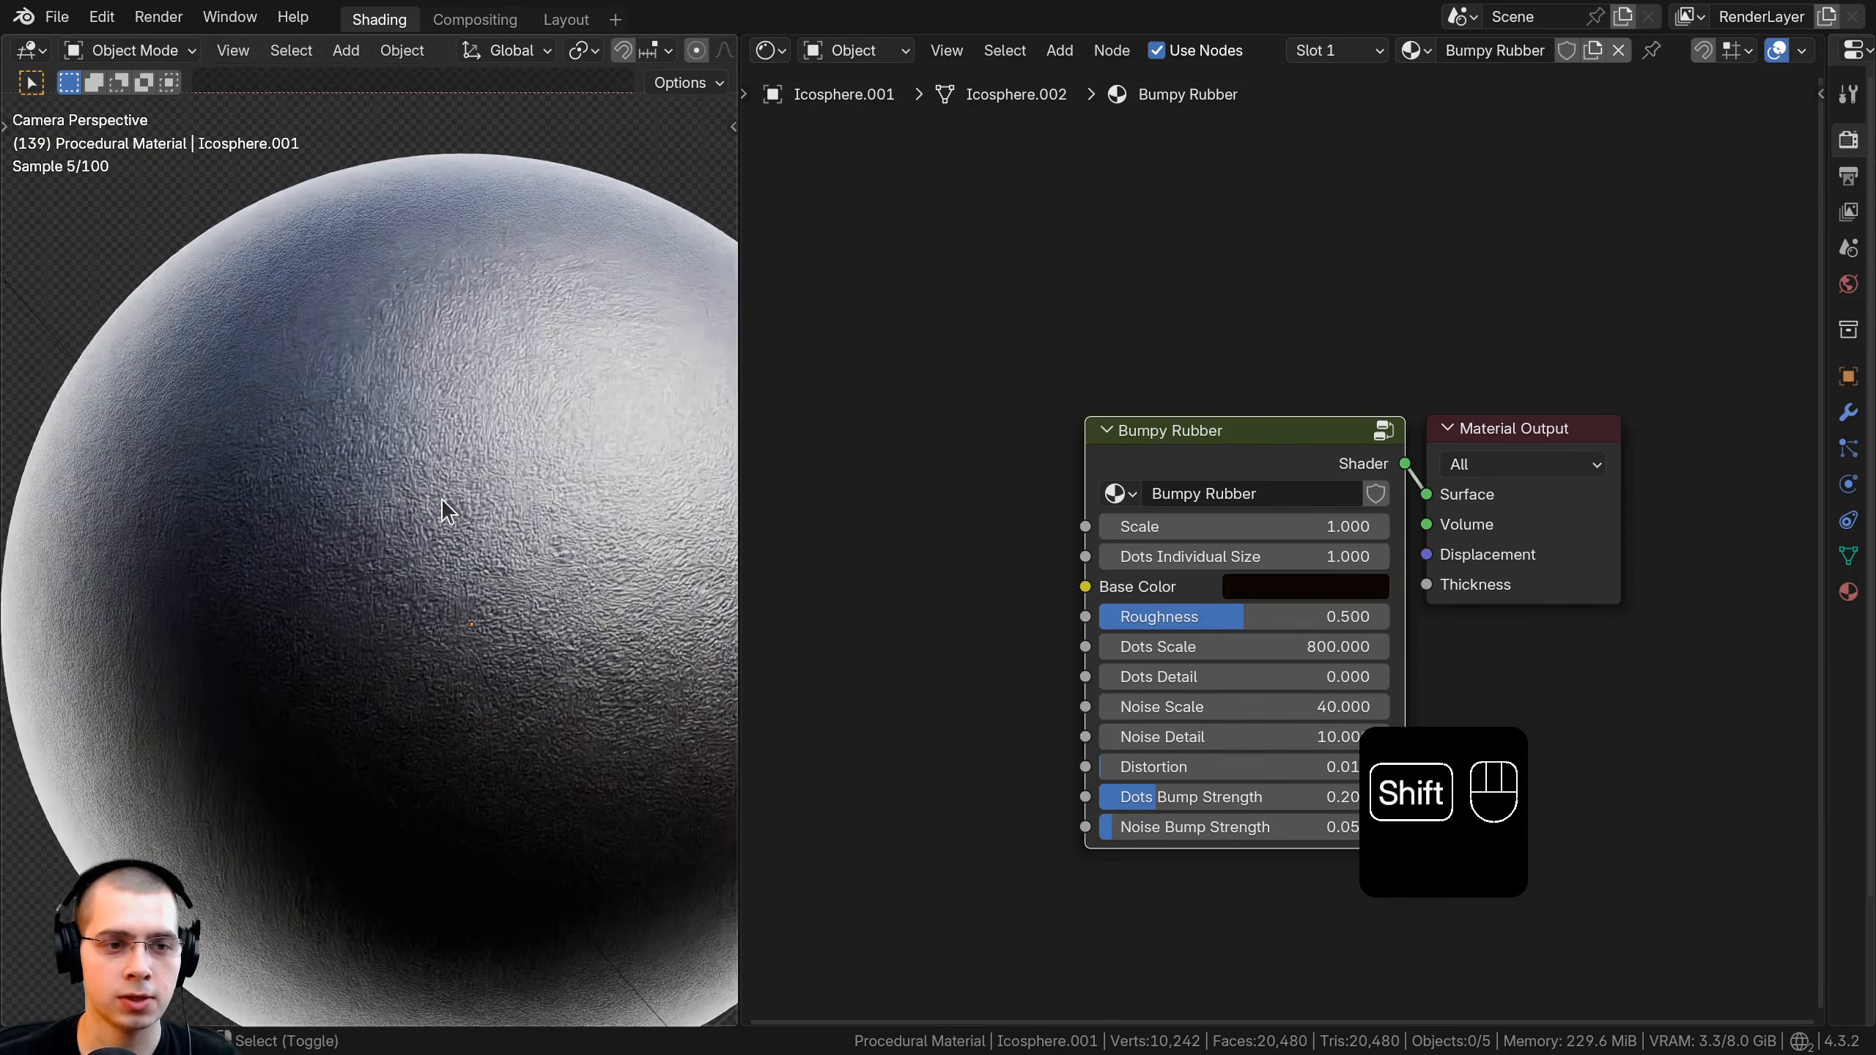
scroll(396, 446, down, 1)
scroll(1286, 558, up, 4)
middle_drag(1160, 520, 1110, 387)
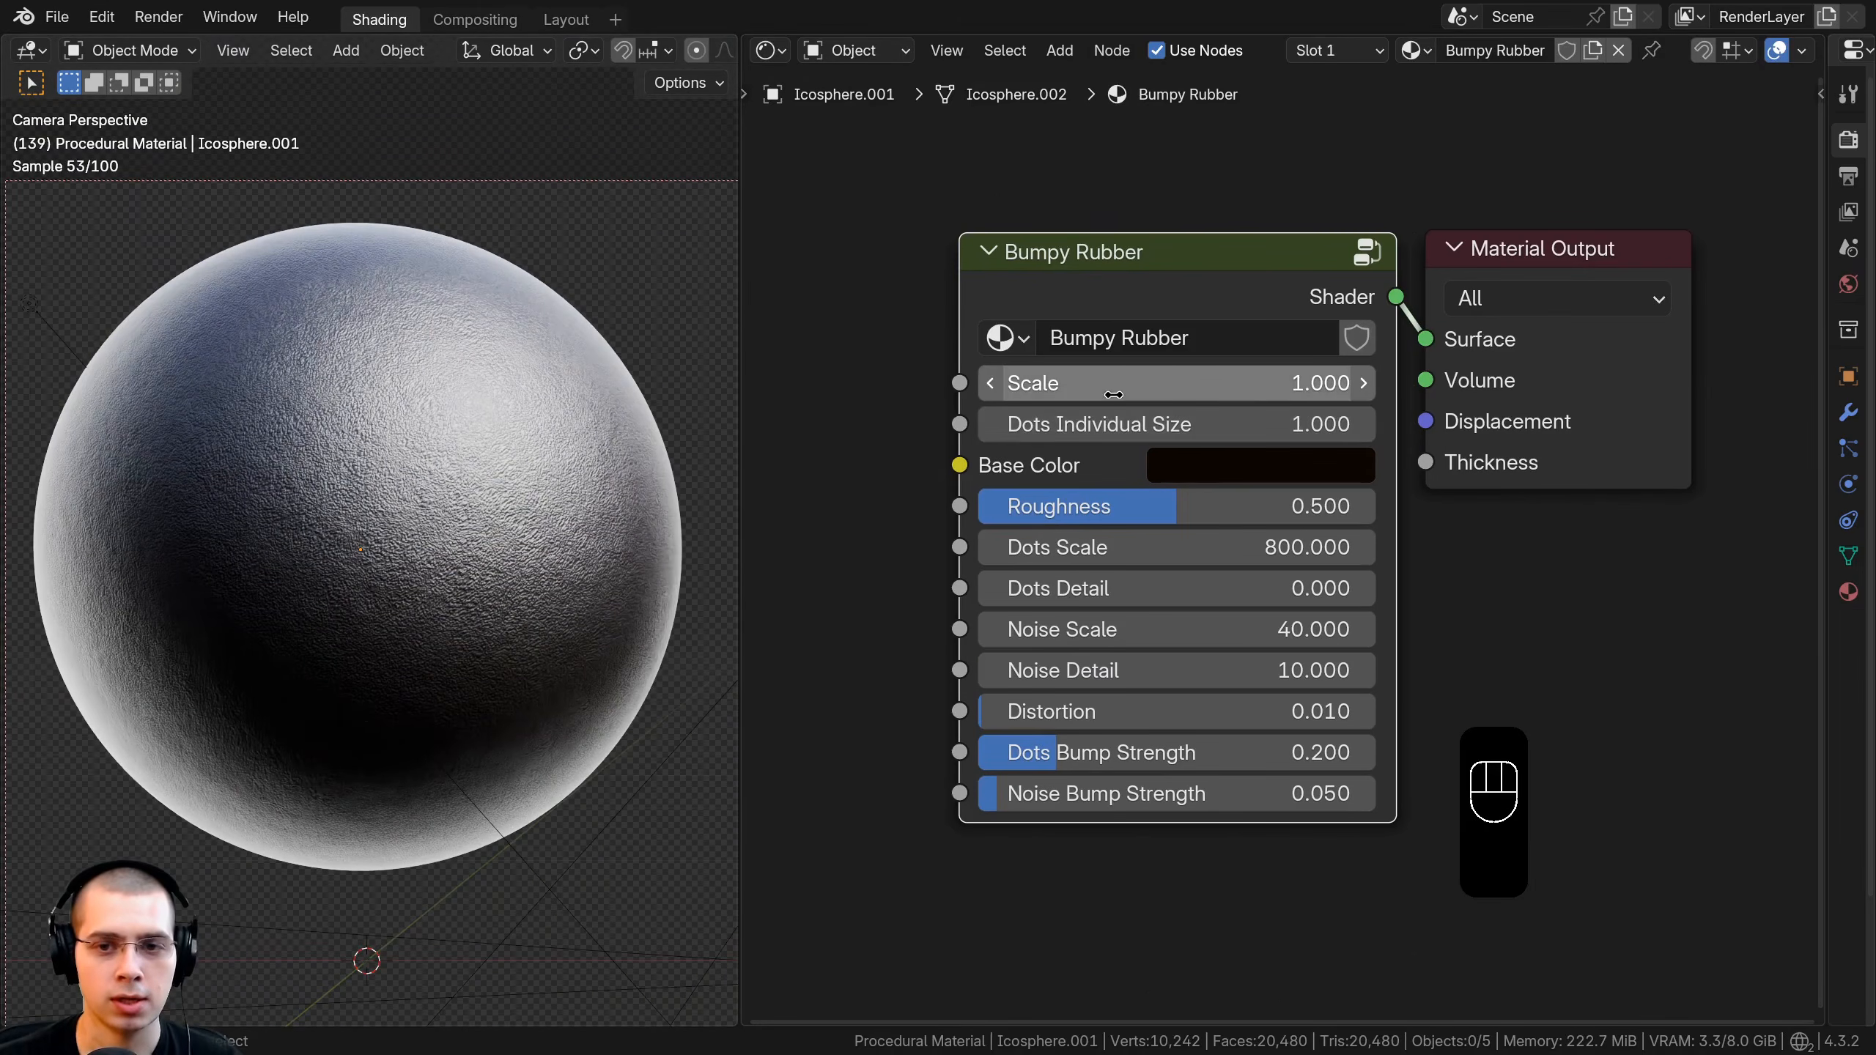
Try out other Scale and Dots Individual Size values on the Bumpy Rubber group, cancelling each change.
mouse_move(1110, 385)
mouse_down()
mouse_move(1176, 385)
mouse_move(888, 385)
mouse_move(1088, 385)
mouse_up()
right_click(1088, 385)
scroll(517, 451, up, 9)
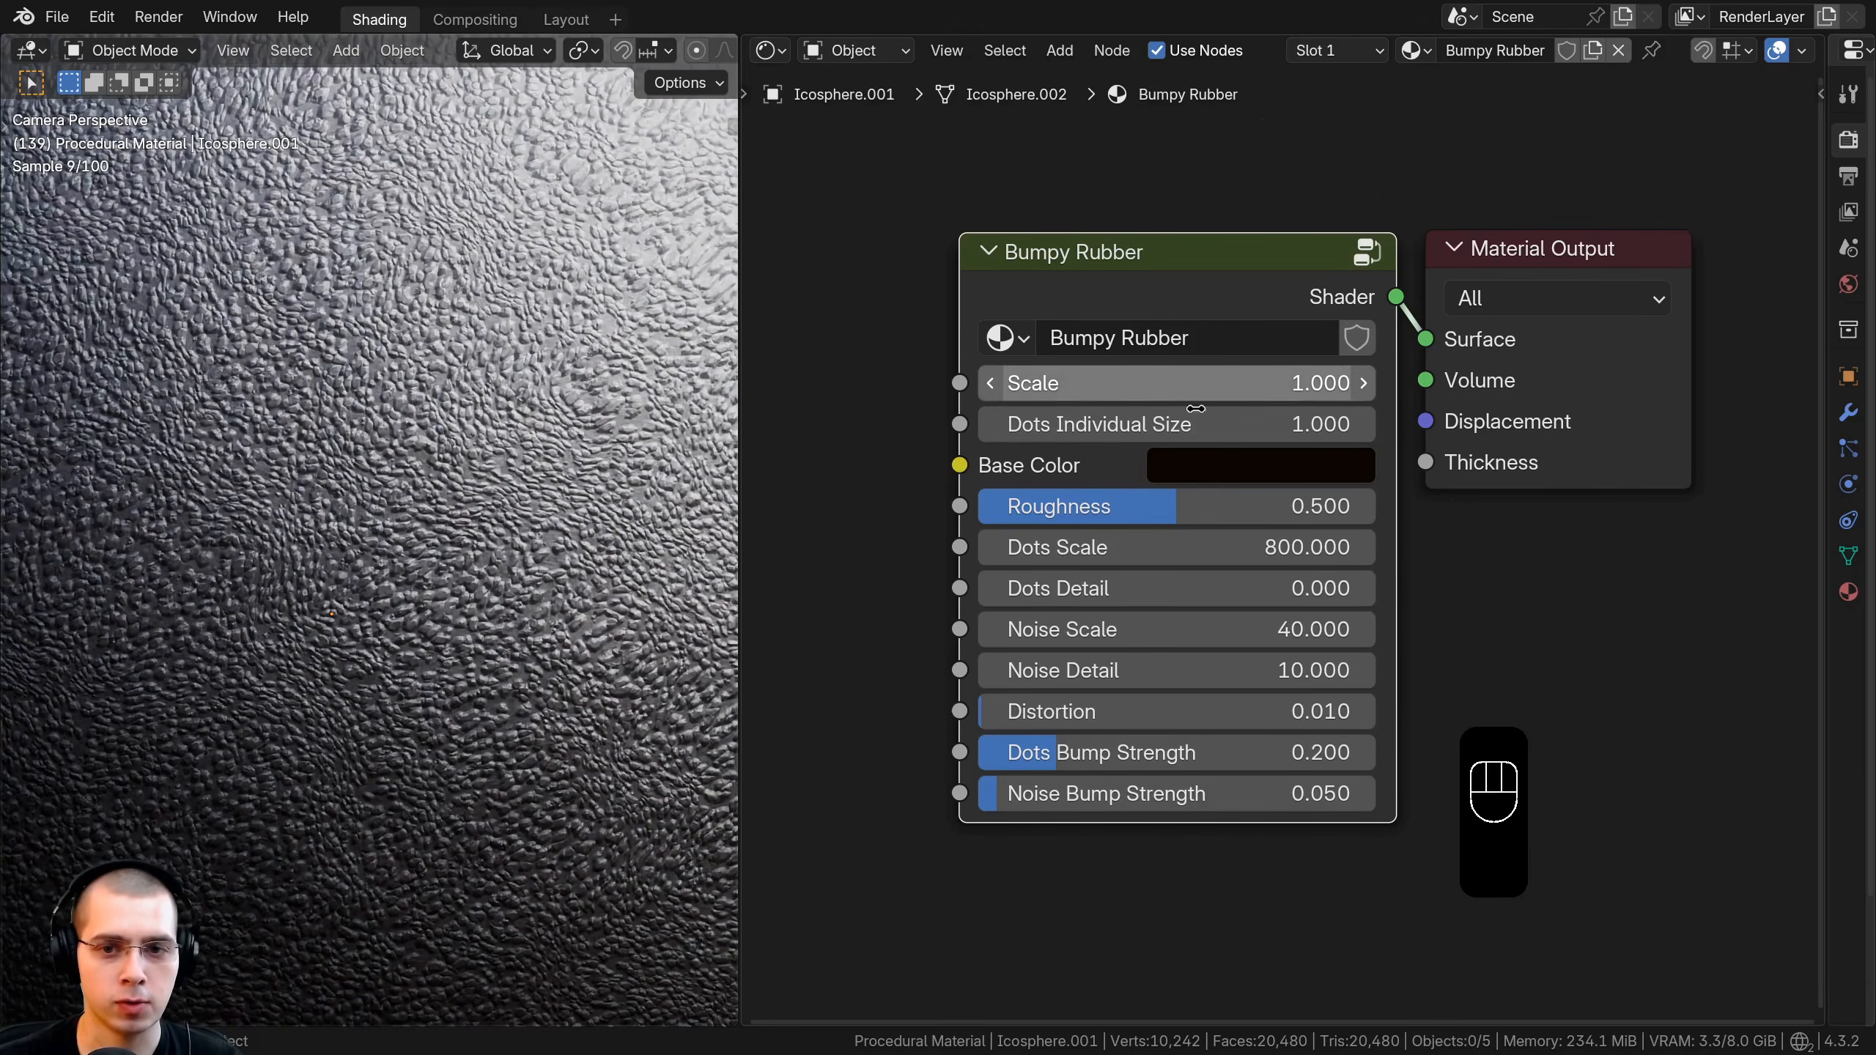
mouse_move(1192, 425)
shift+mouse_down()
mouse_move(1269, 426)
mouse_move(1159, 426)
shift+mouse_up()
key(Escape)
Try a darker Base Color and a lower Roughness of about 0.215 on the Bumpy Rubber group, cancelling both changes.
click(1208, 465)
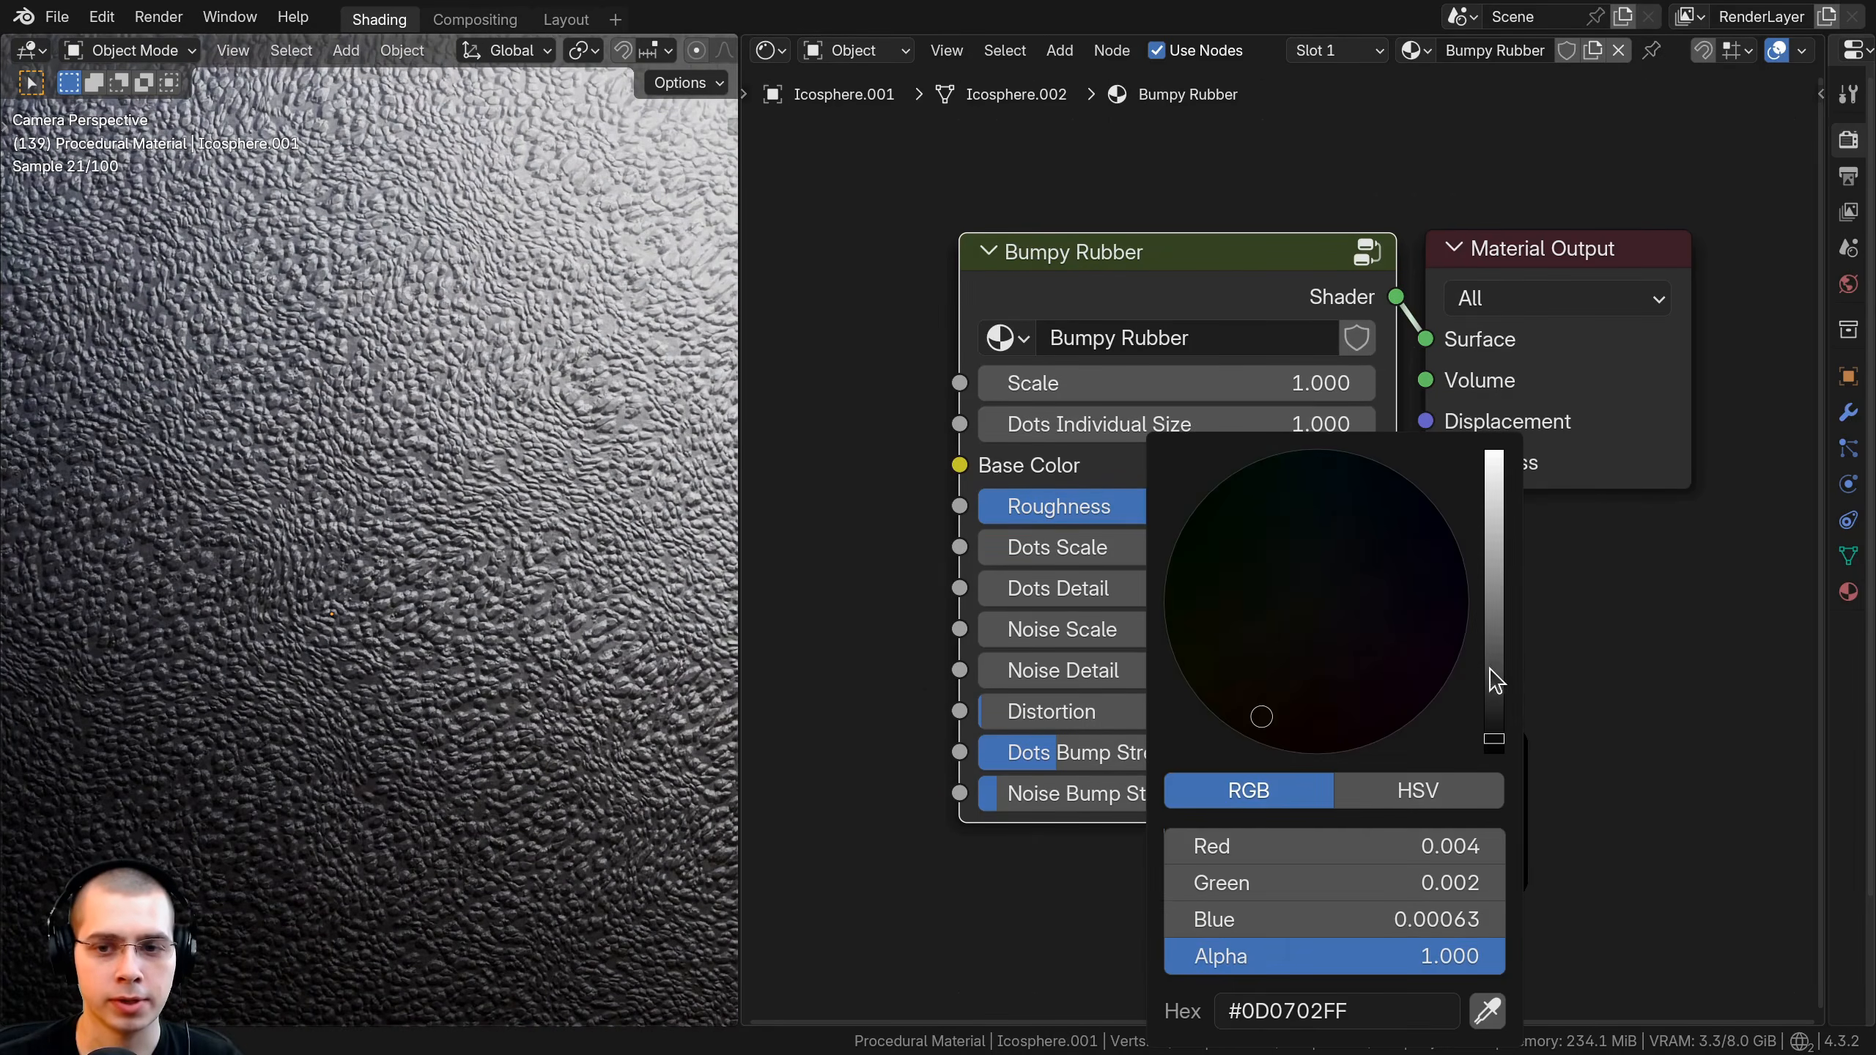
drag(1493, 674, 1493, 752)
key(Escape)
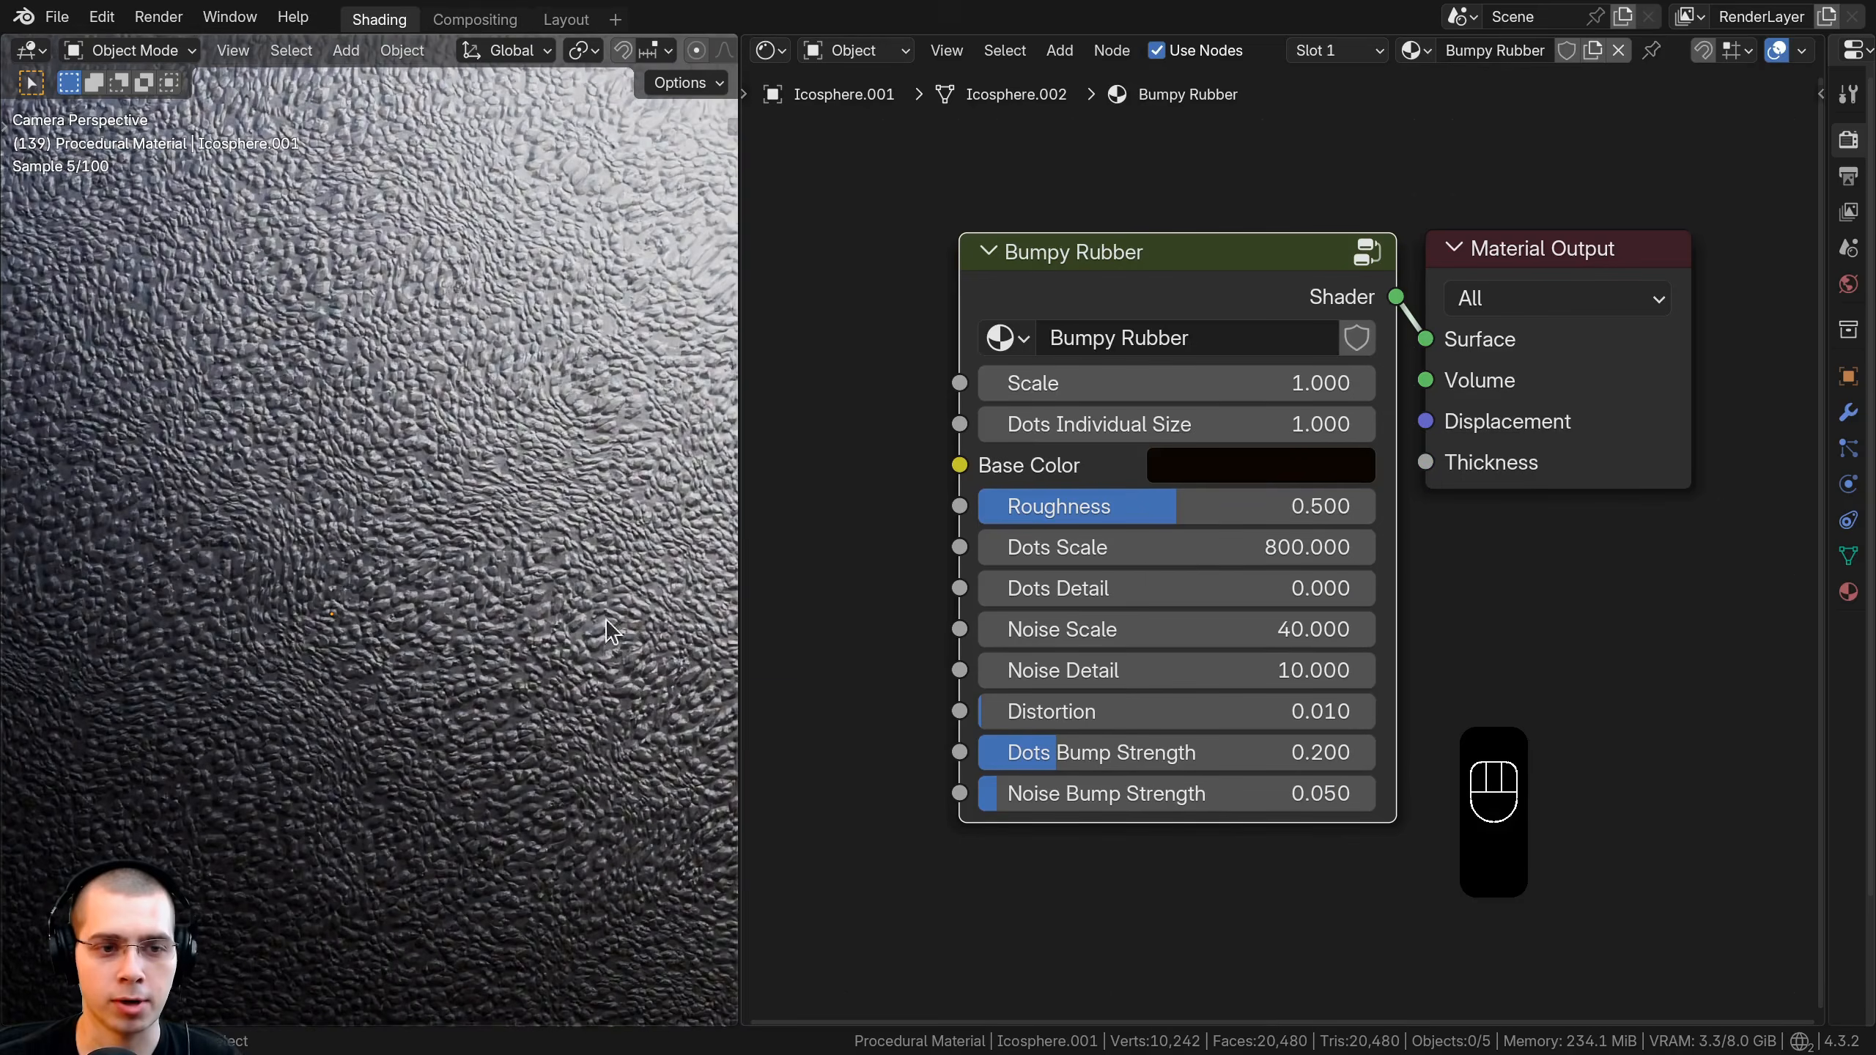
middle_drag(1173, 551, 1176, 538)
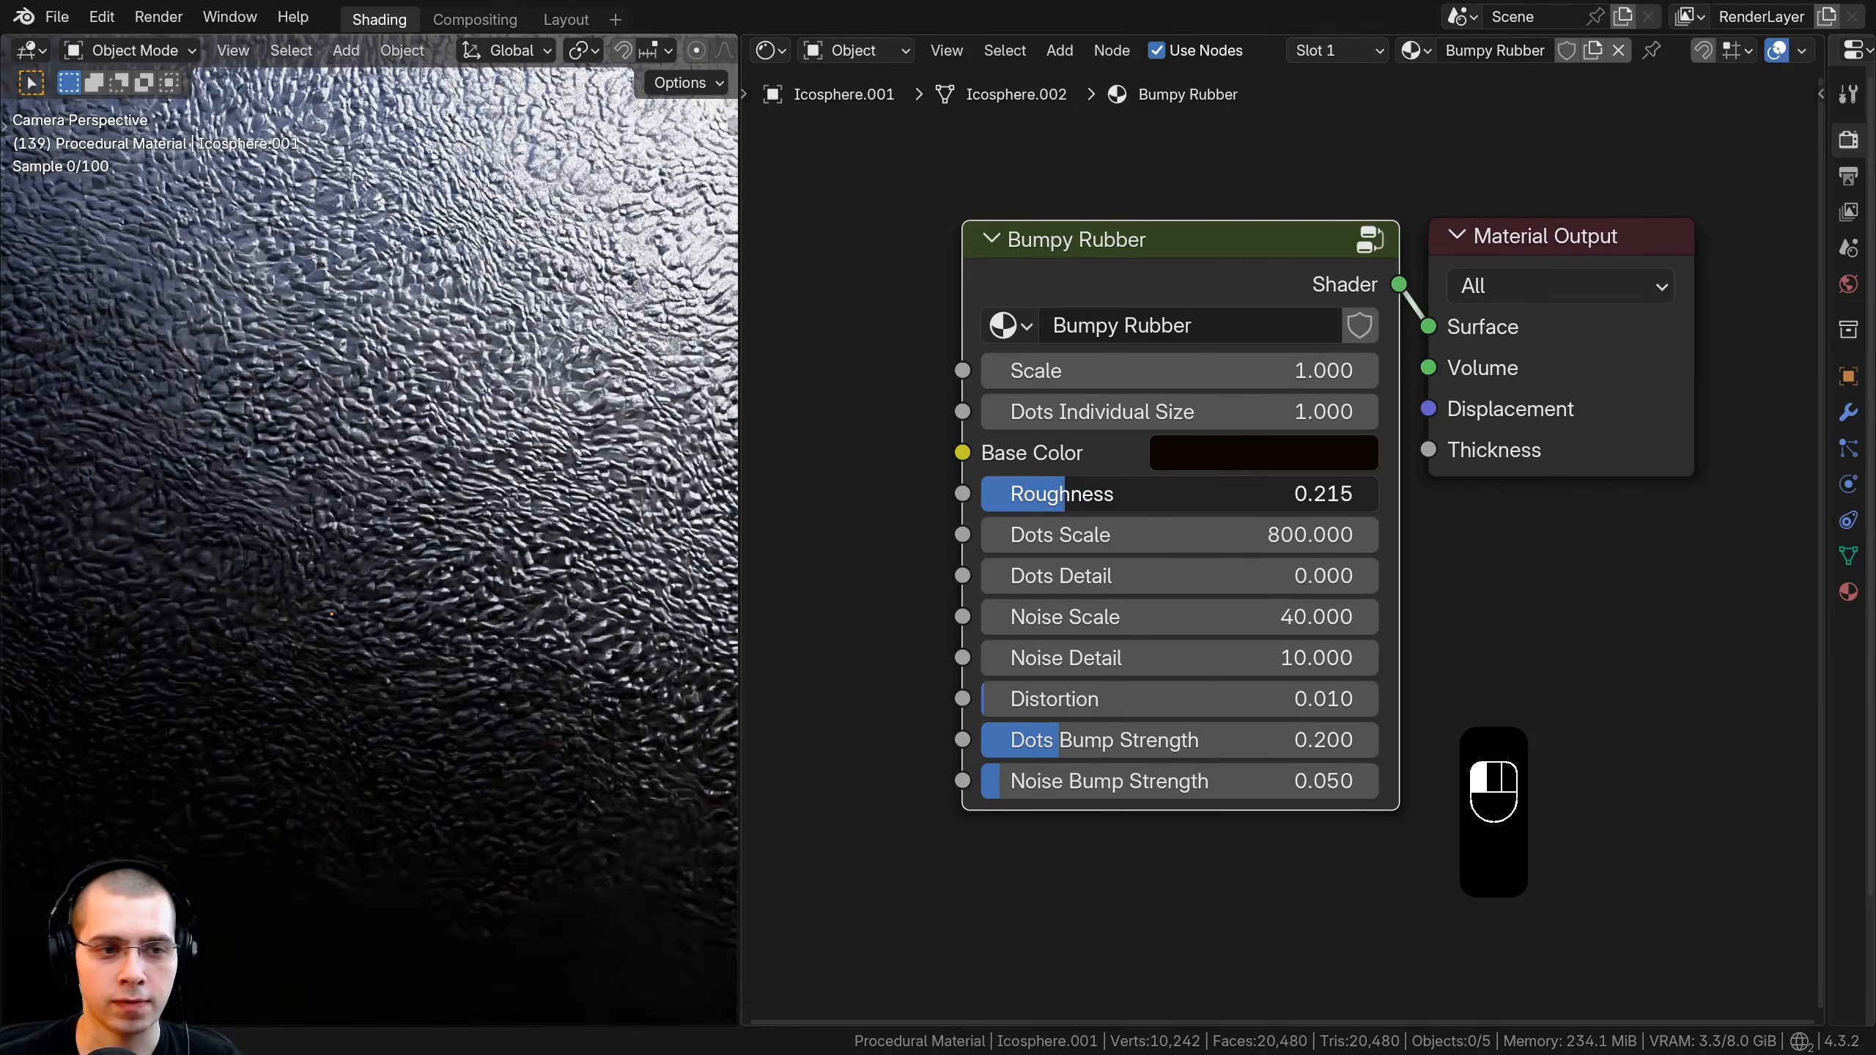
right_click(1096, 496)
Try other scale and detail values for the dots and noise plus a Distortion of 0, reverting every change.
drag(1085, 494, 1047, 699)
right_click(1119, 534)
right_click(1111, 576)
right_click(1096, 615)
right_click(1078, 657)
right_click(1091, 698)
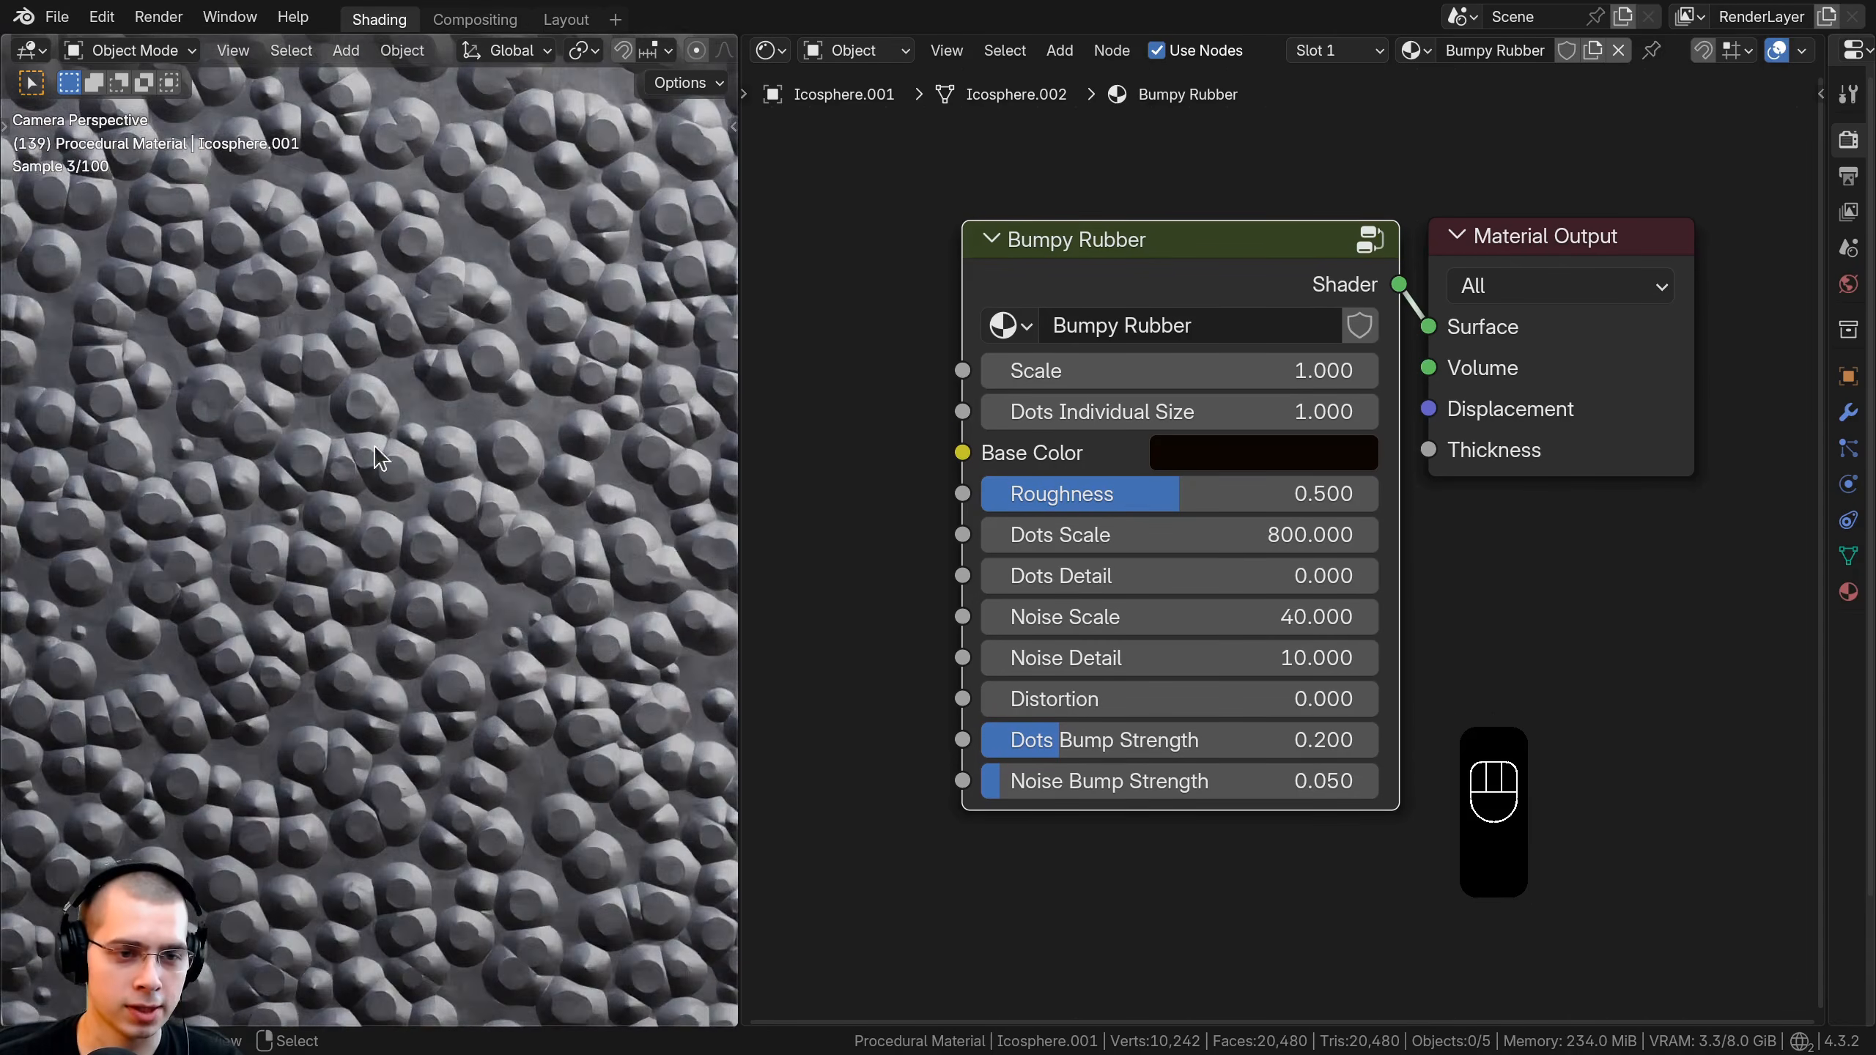
key(ctrl+z)
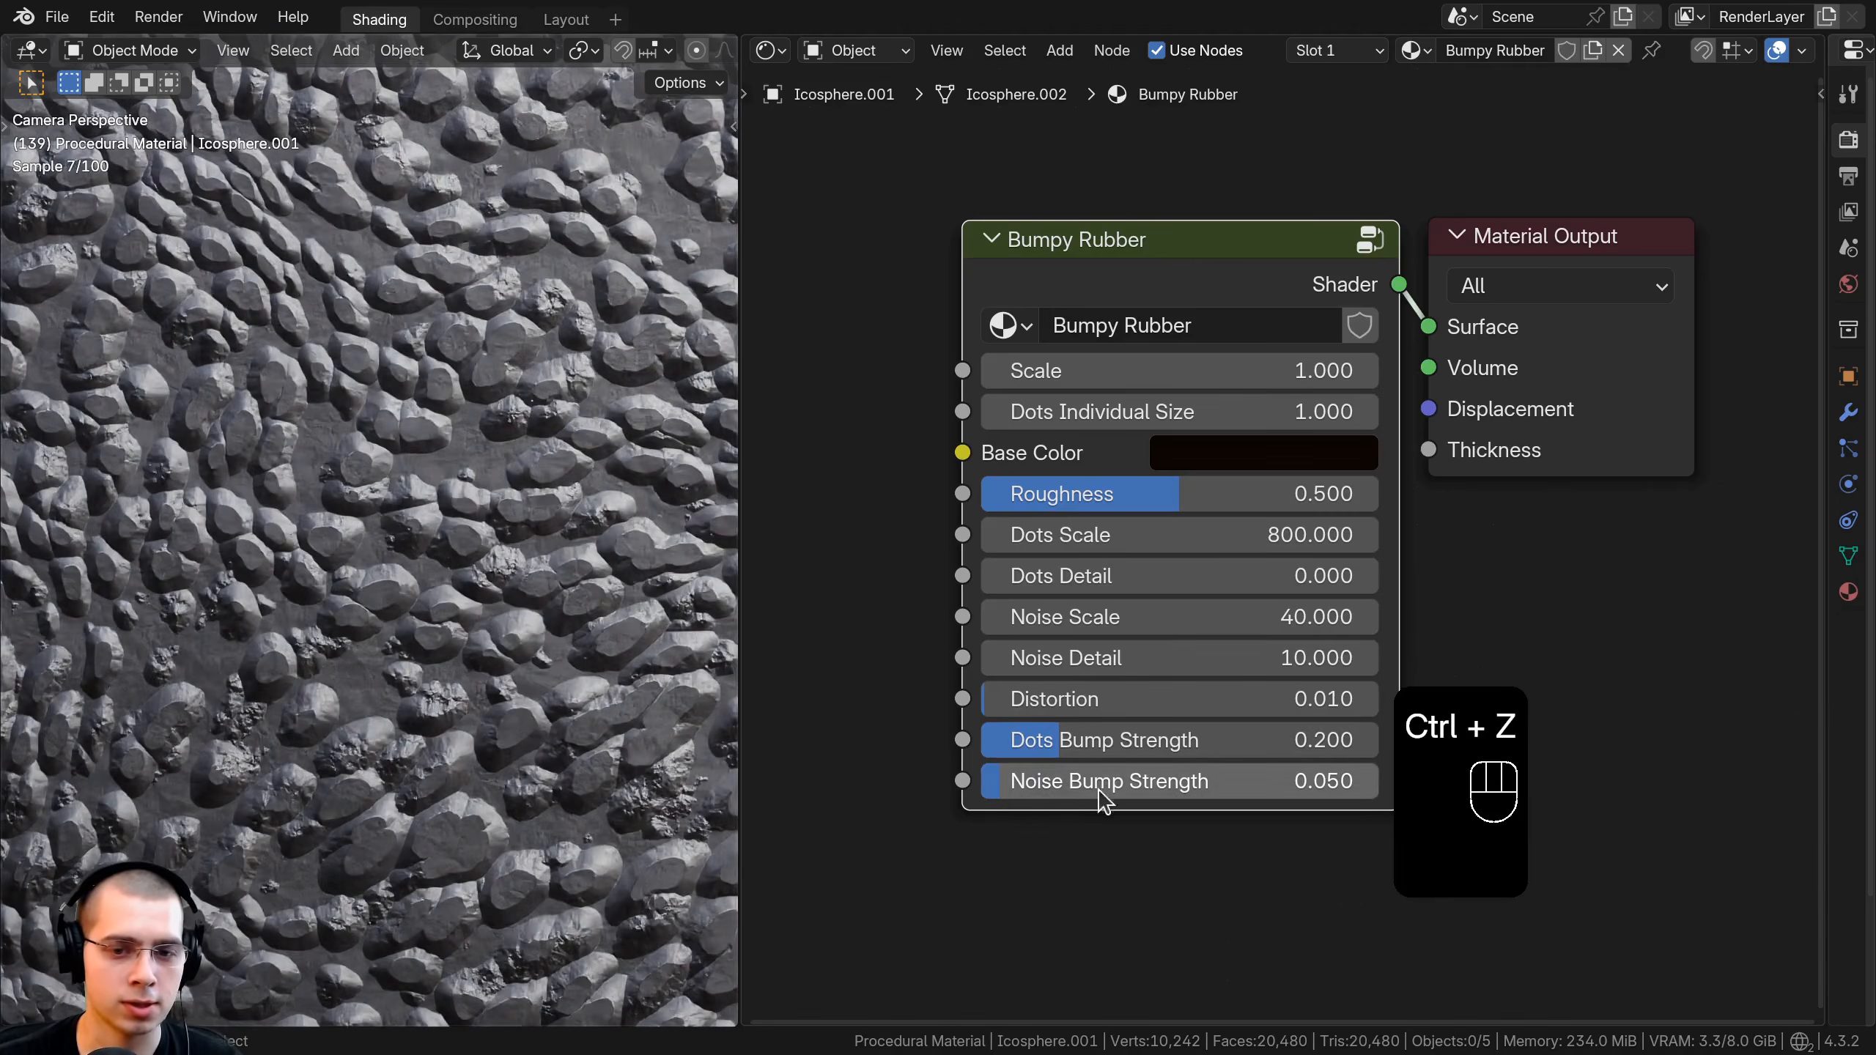
Try a Dots Bump Strength of about 0.506 and a higher Noise Bump Strength, cancelling both changes.
scroll(1070, 717, down, 1)
drag(1058, 708, 1169, 708)
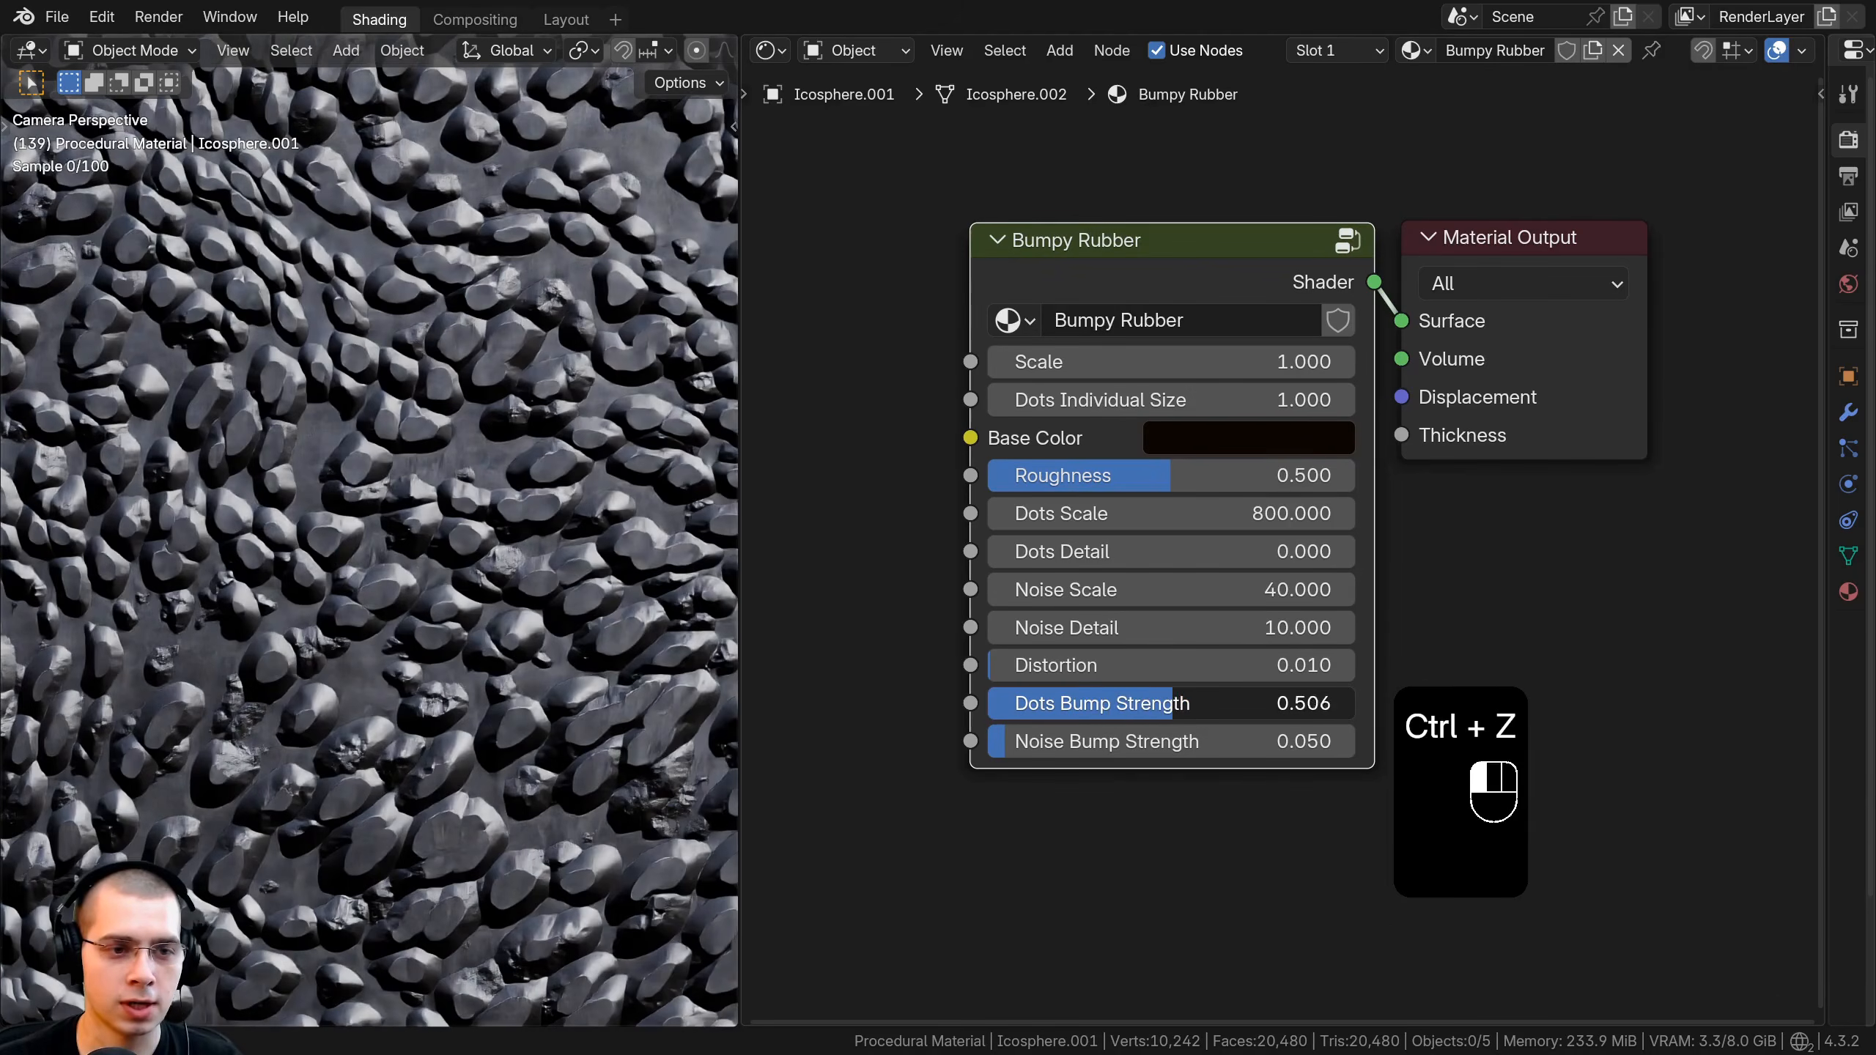
right_click(1169, 708)
drag(1039, 746, 1246, 746)
right_click(1246, 746)
Select the sphere and examine the finished Bumpy Rubber material and its group node inputs.
scroll(507, 644, down, 12)
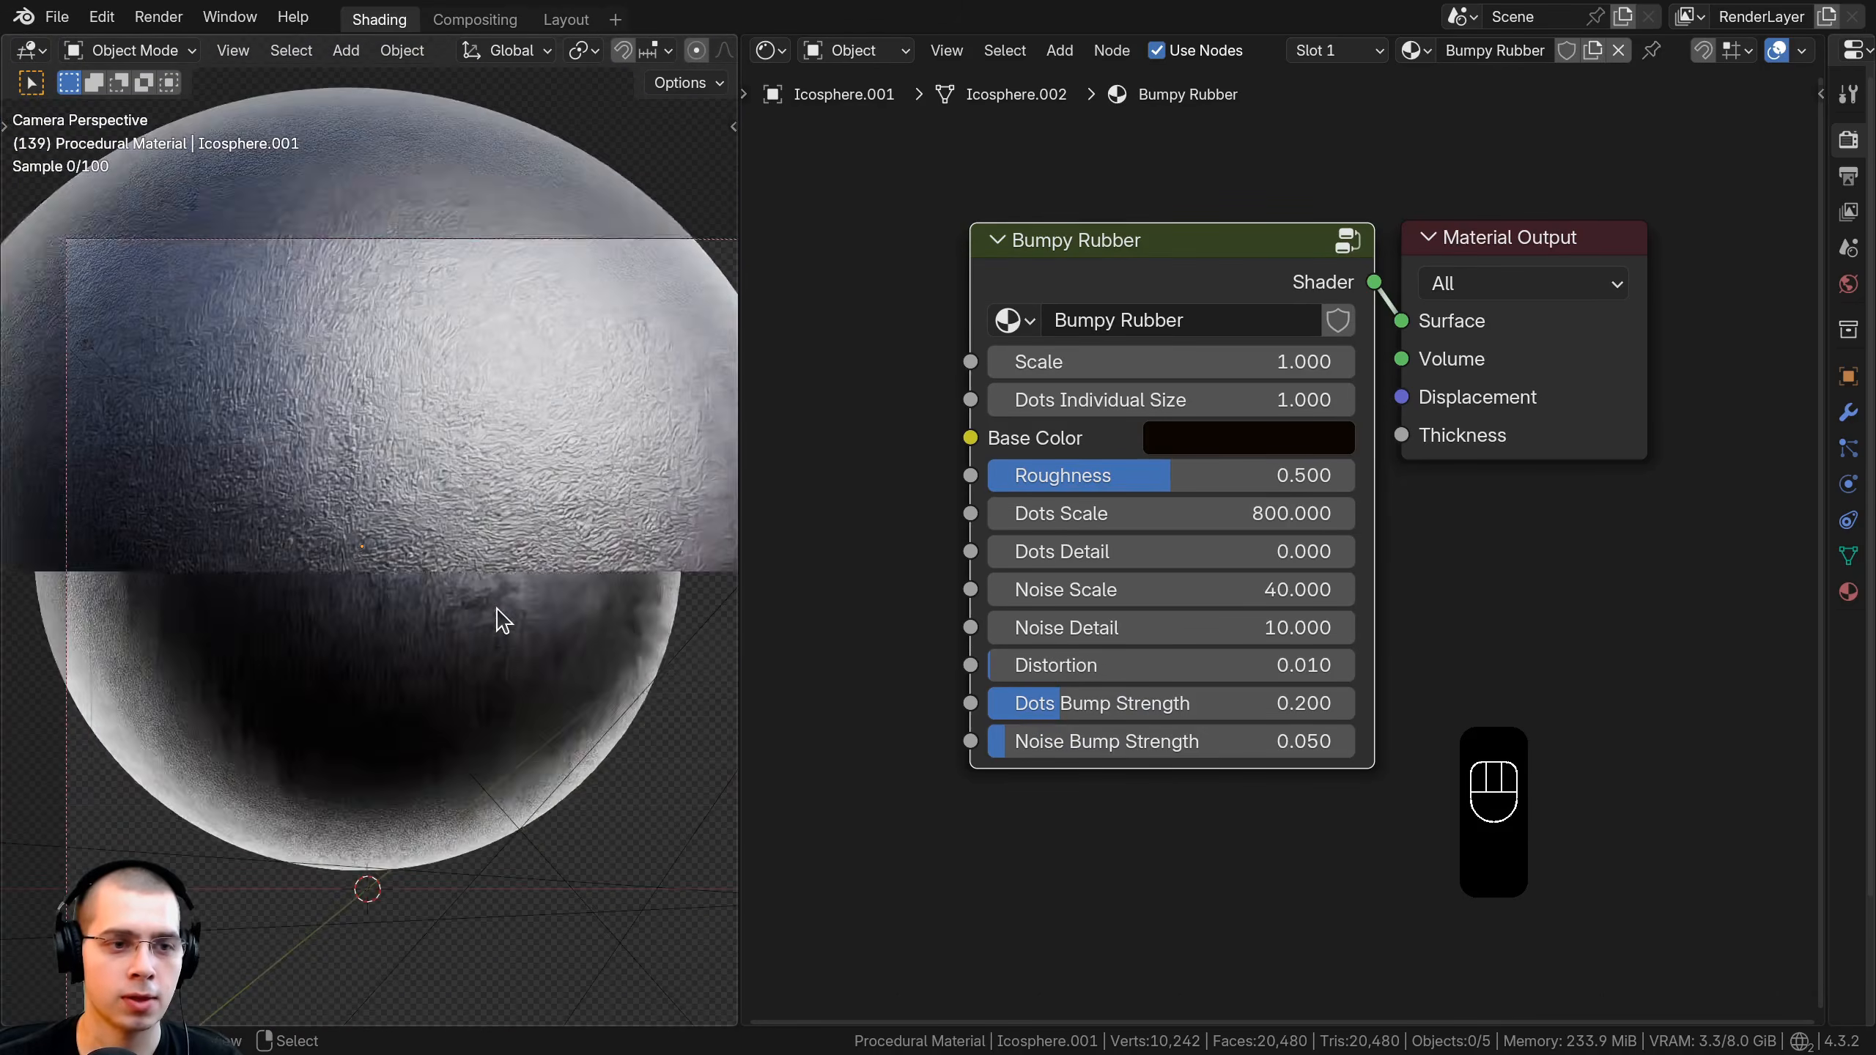
right_click(496, 607)
shift+middle_drag(510, 595, 504, 586)
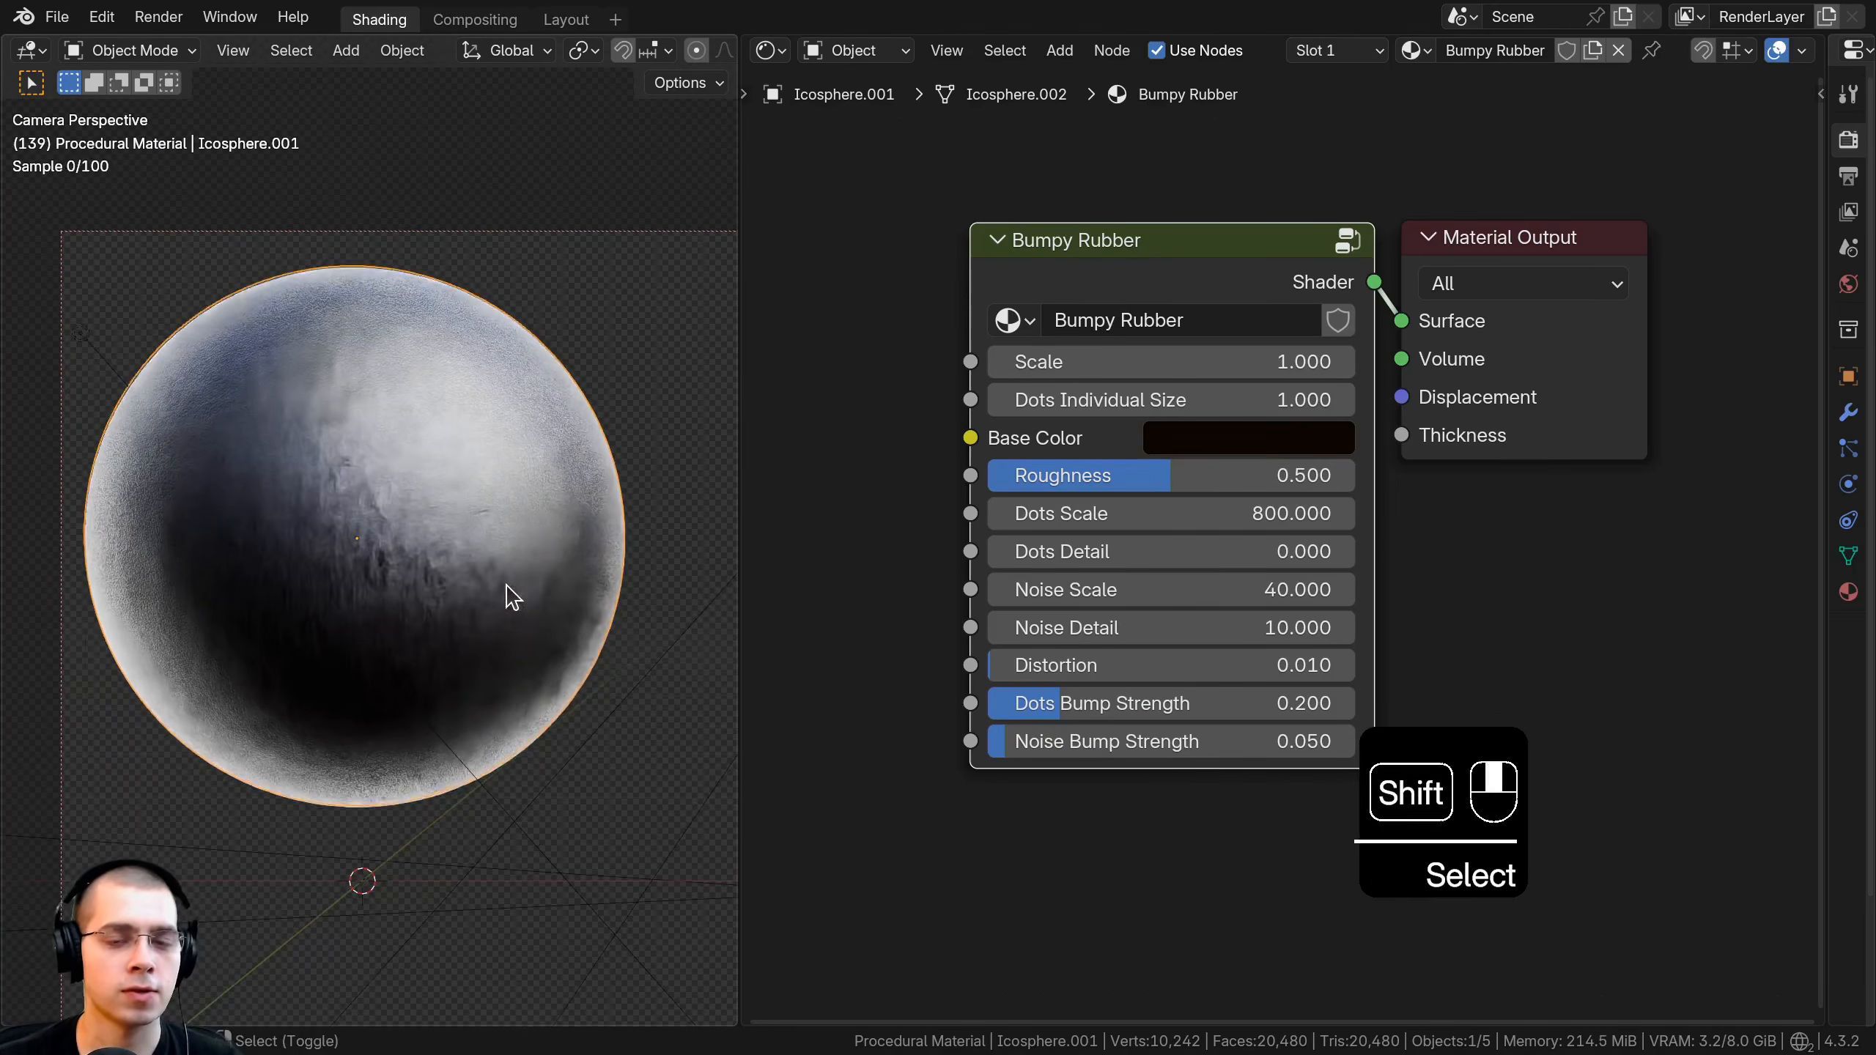
scroll(946, 507, up, 1)
middle_drag(968, 507, 912, 506)
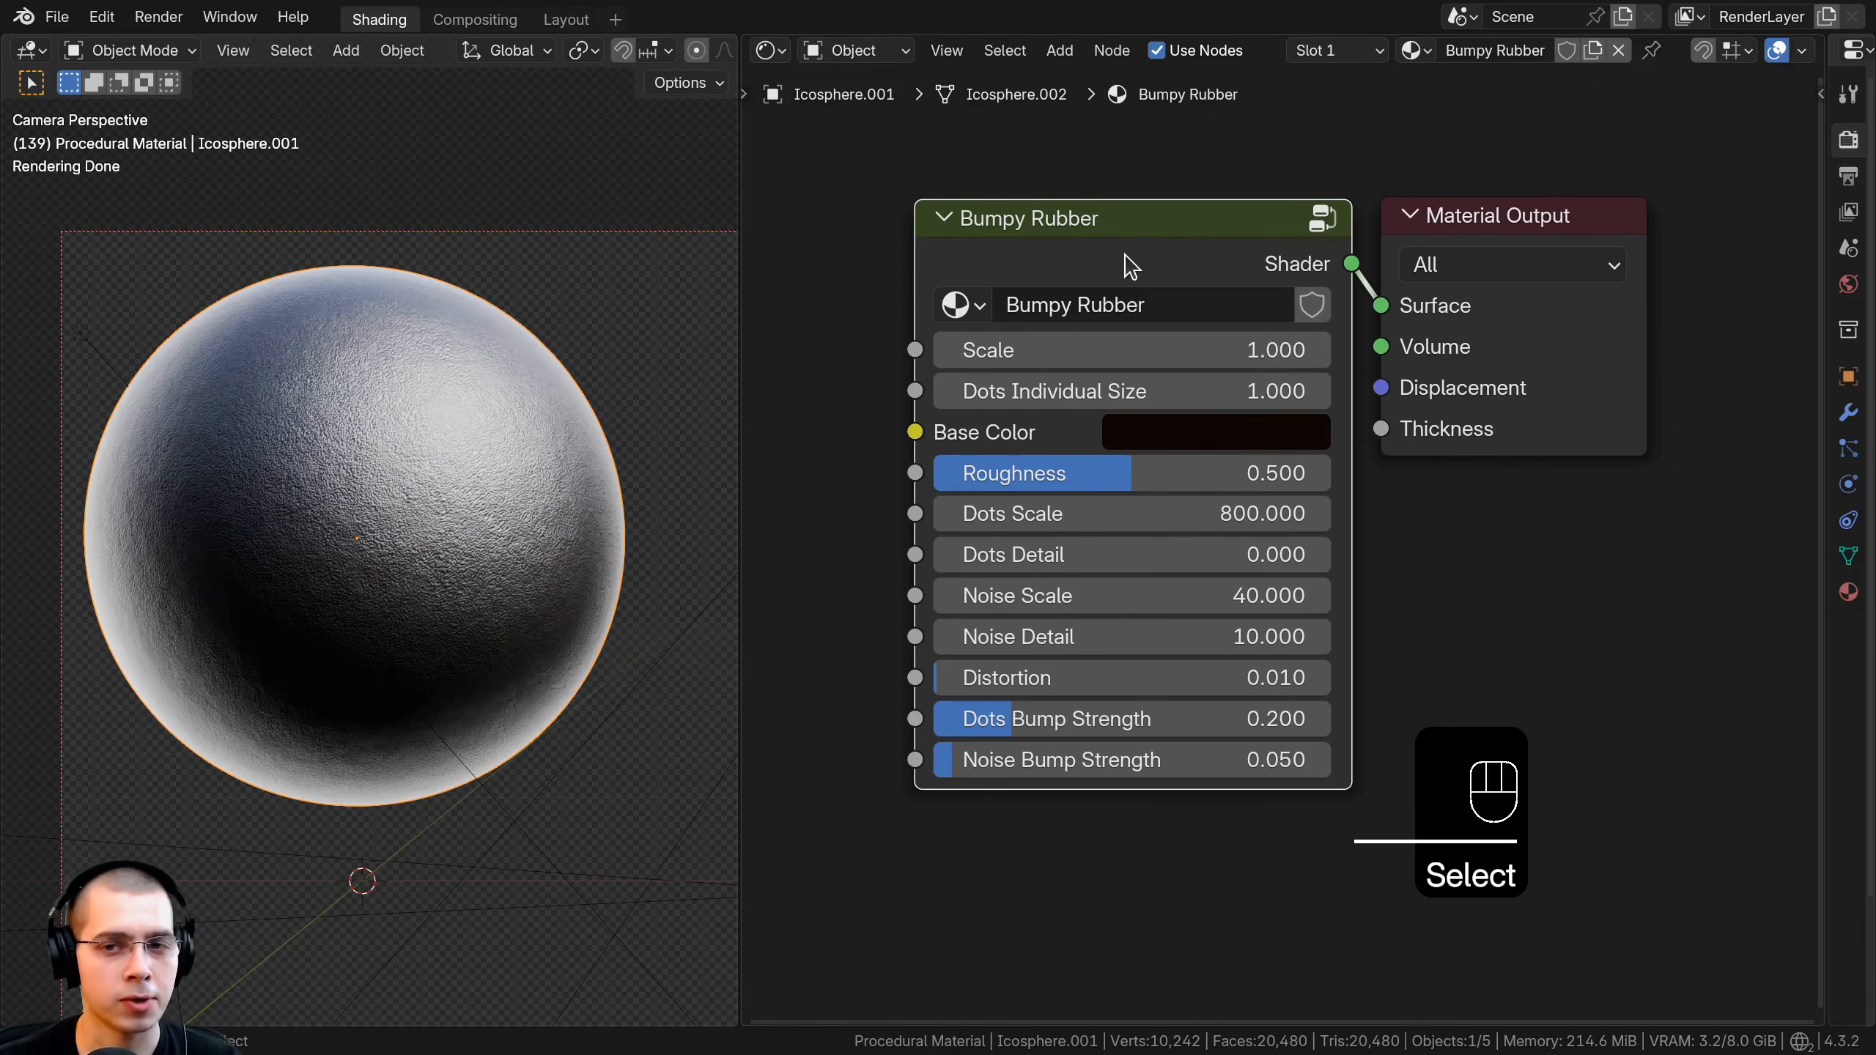
drag(1130, 264, 1091, 282)
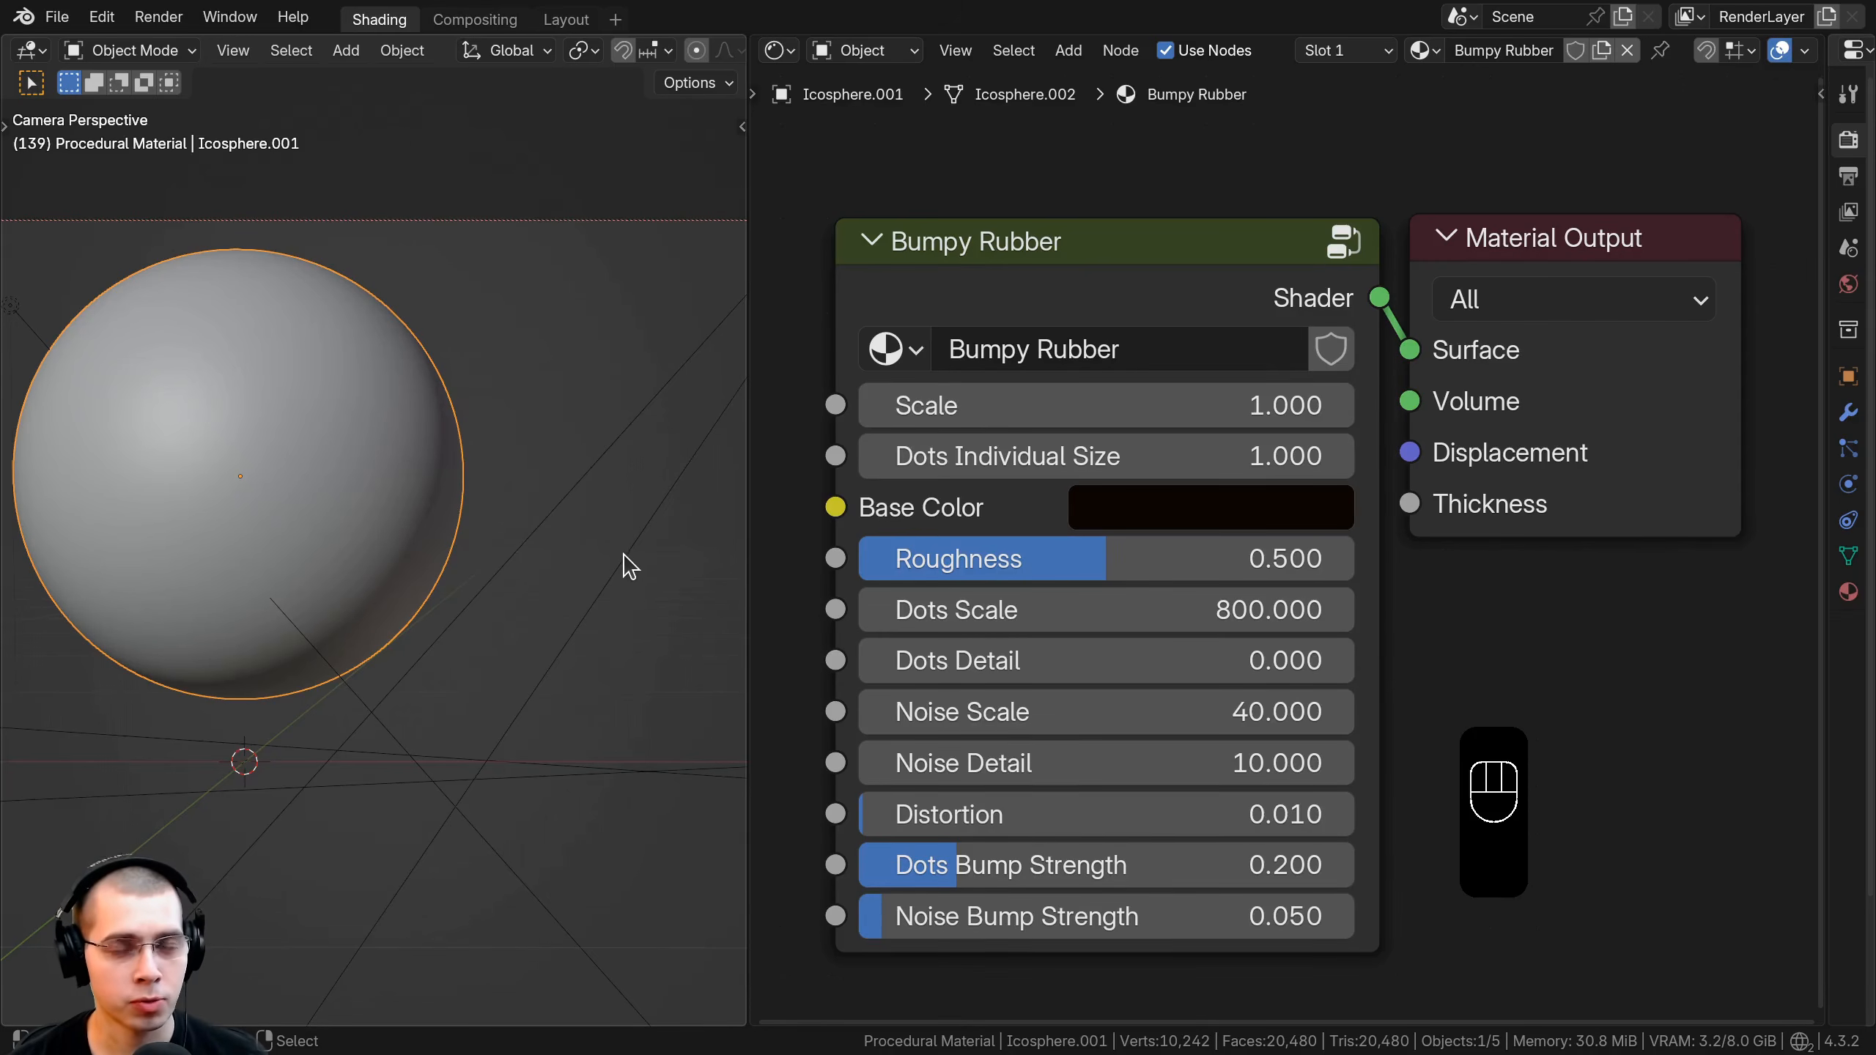
scroll(590, 559, down, 3)
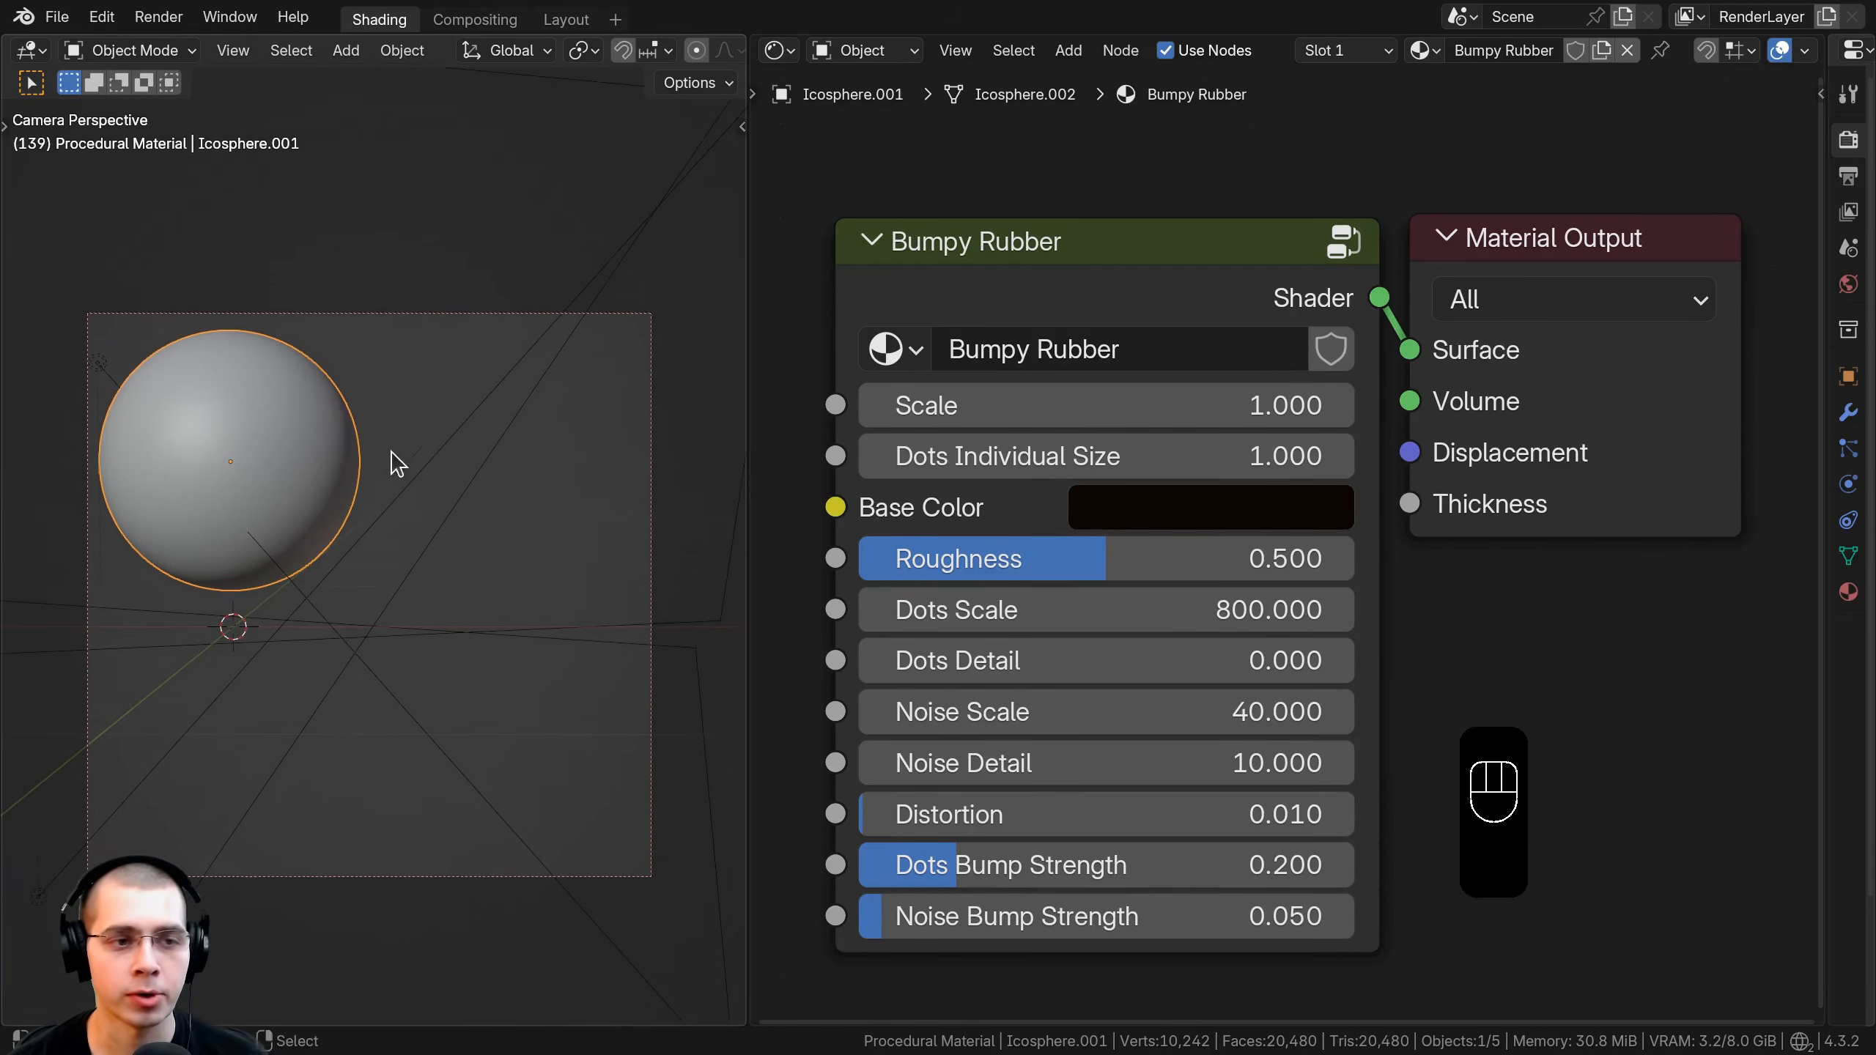
Duplicate the Bumpy Rubber sphere and place the copy beside the original along the X axis.
scroll(333, 400, up, 1)
key(shift+d)
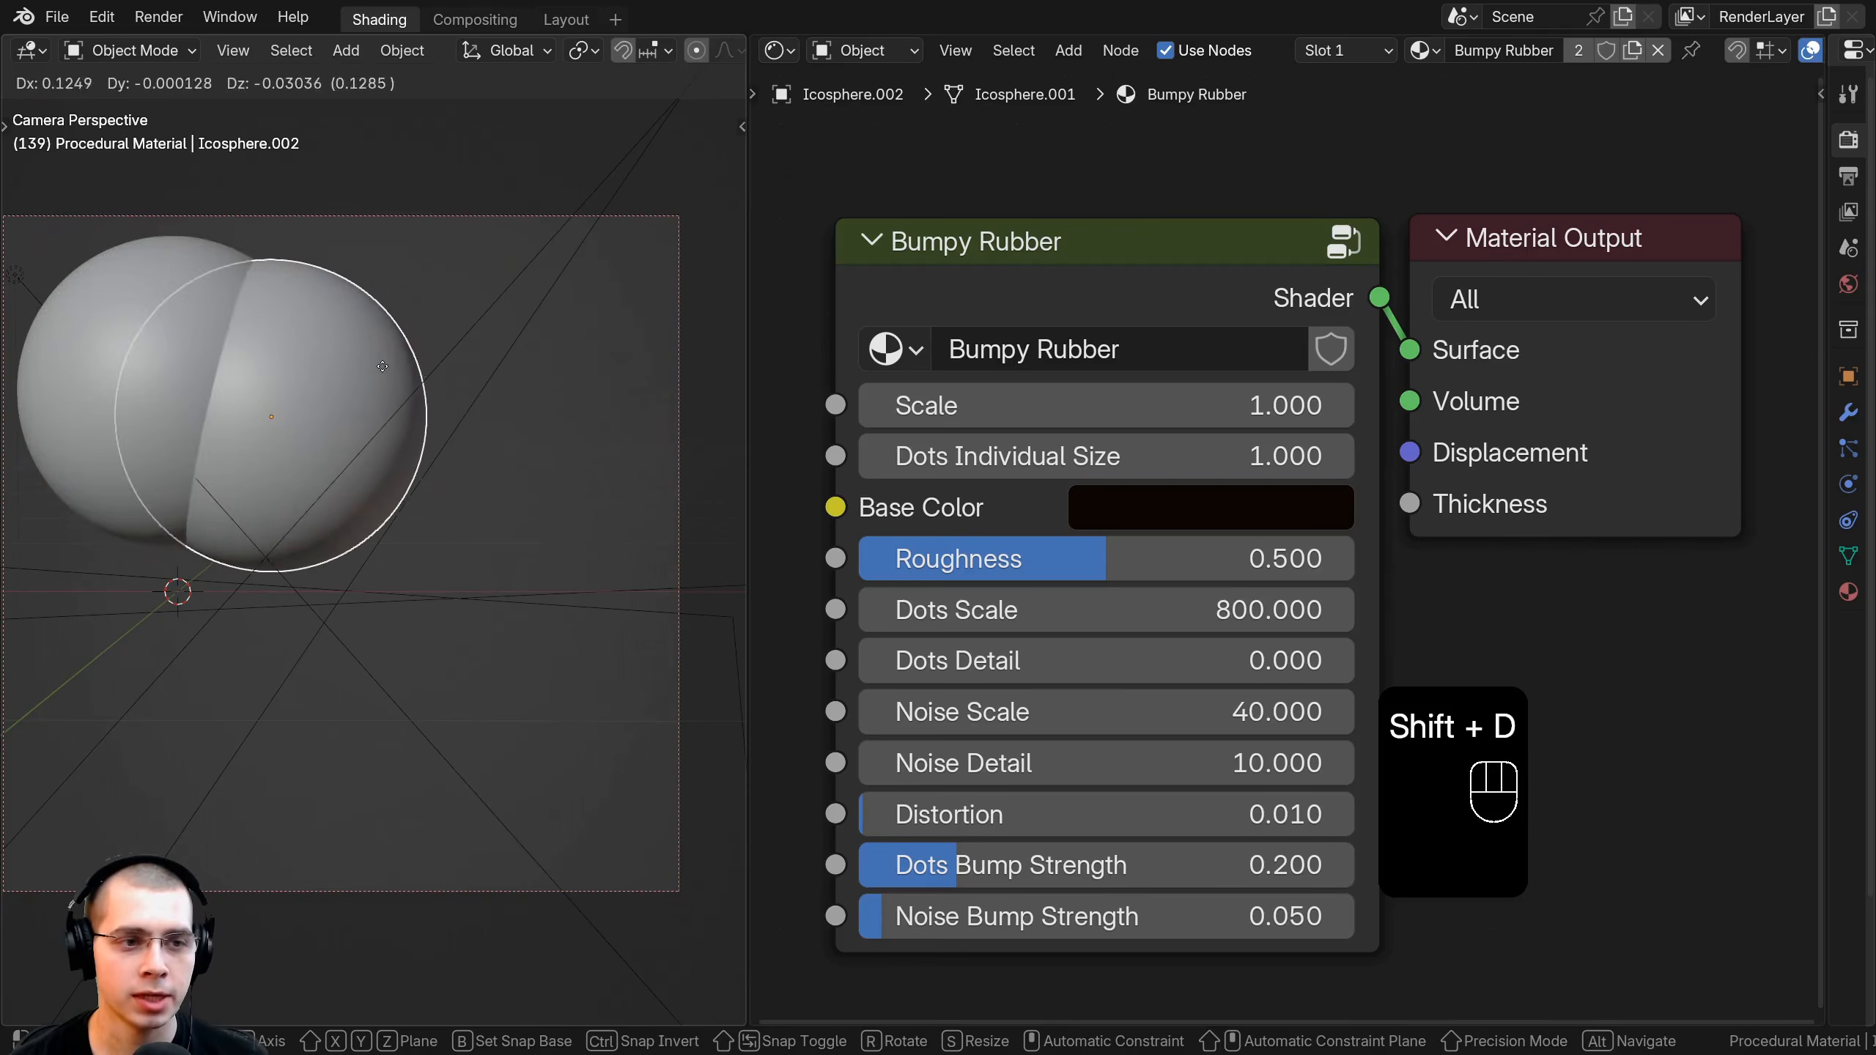
right_click(473, 384)
key(g)
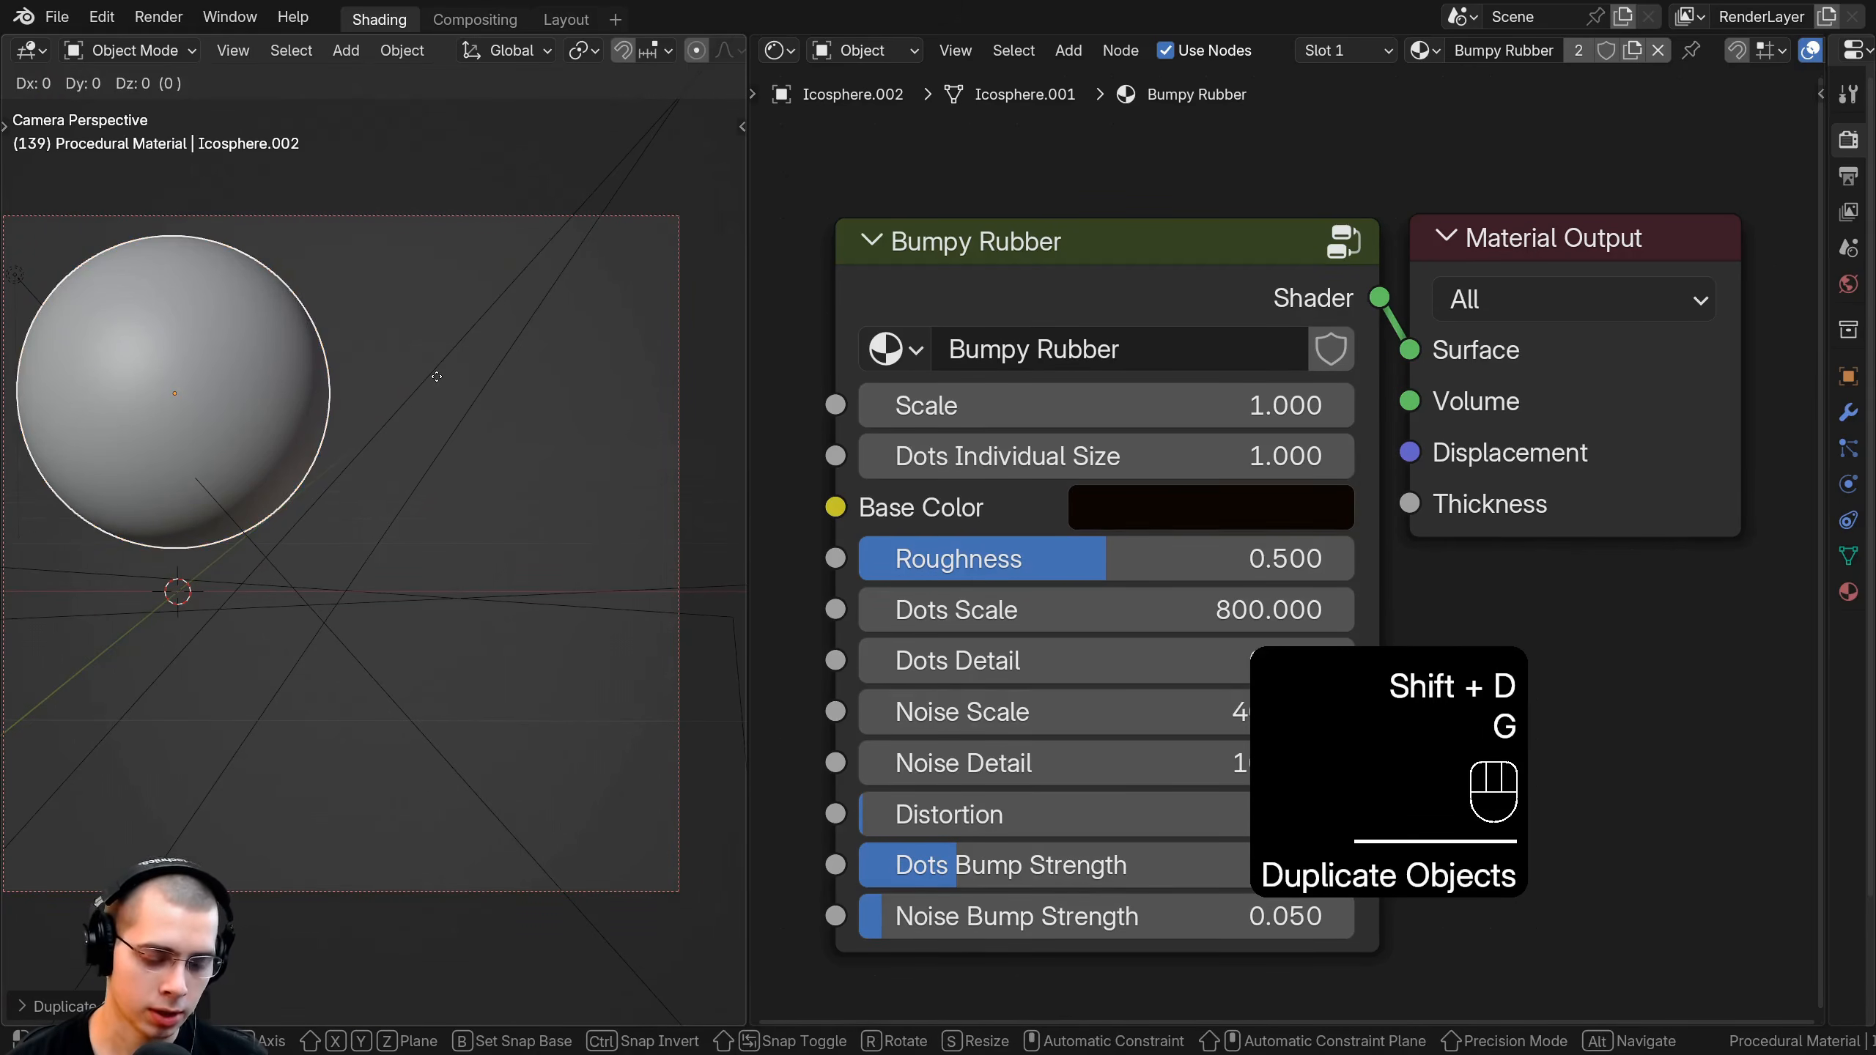
click(29, 382)
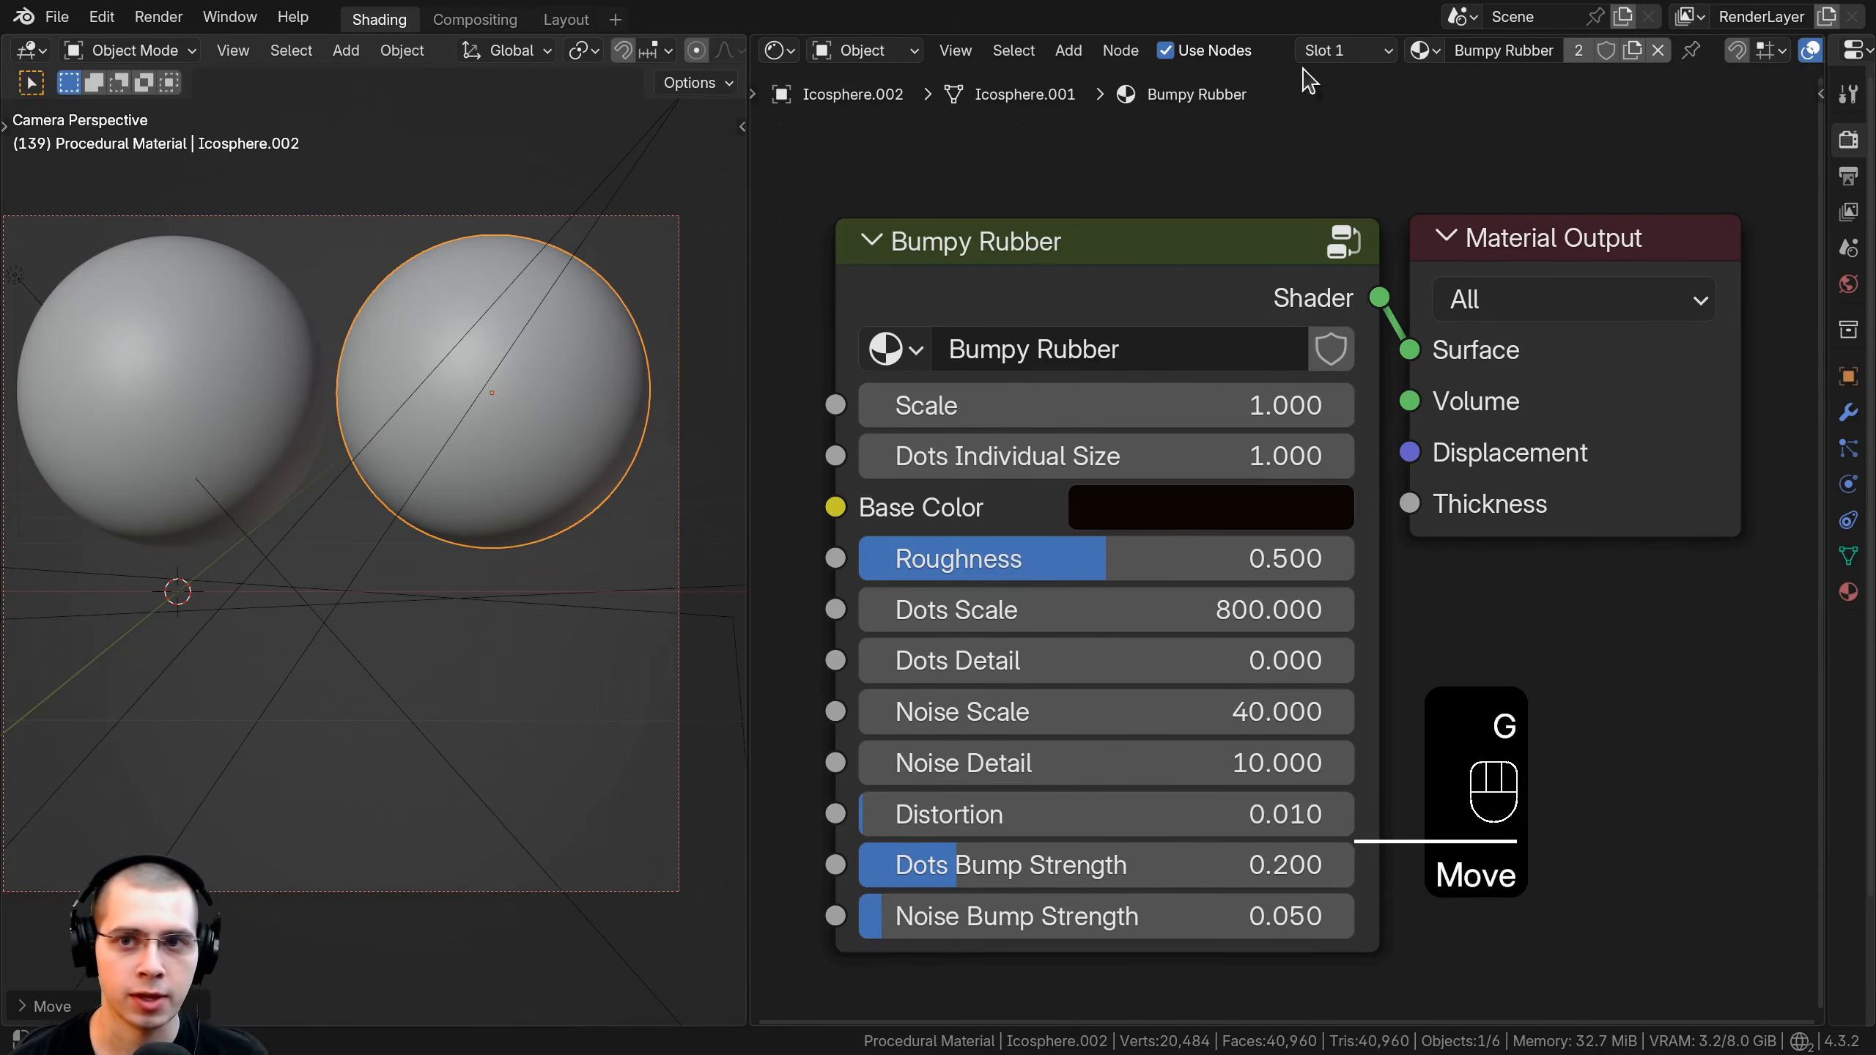
Unlink the shared material from the duplicated sphere and give it a new material named Smooth Rubber.
click(1657, 52)
click(1425, 53)
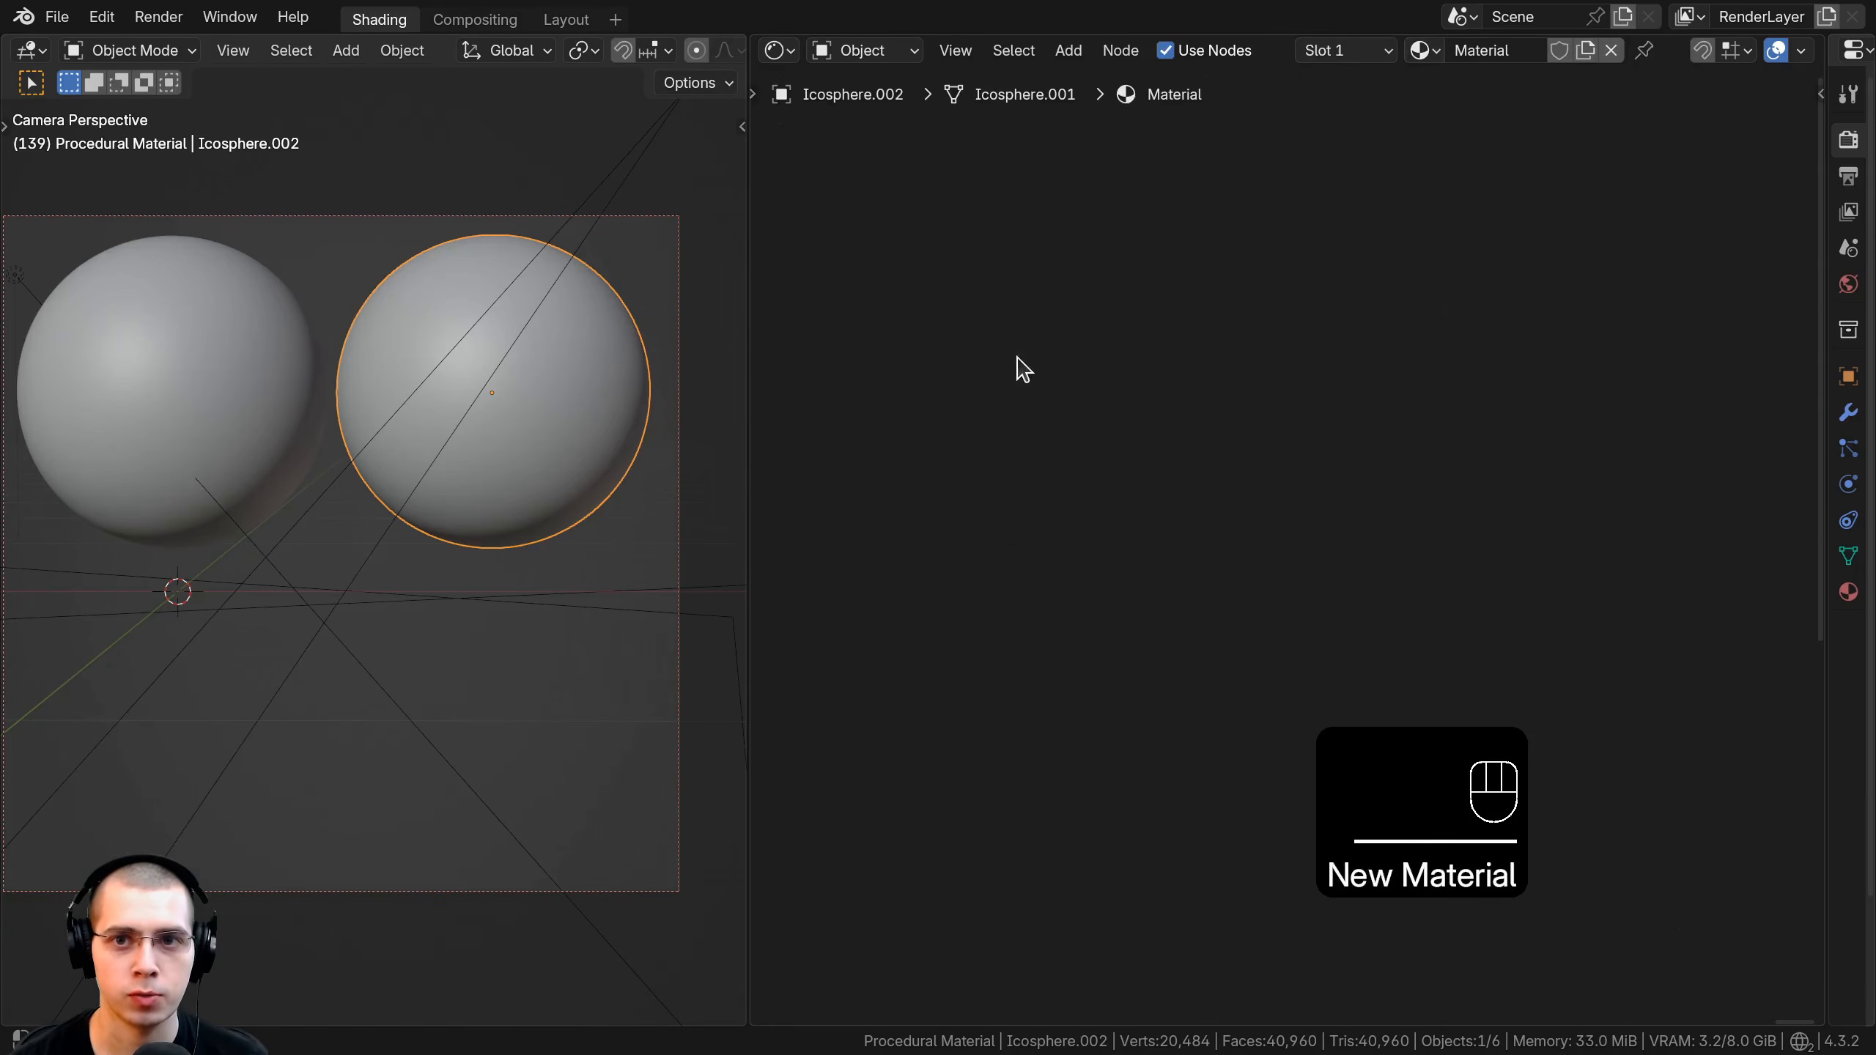
click(1534, 51)
text(Smooth Rubber)
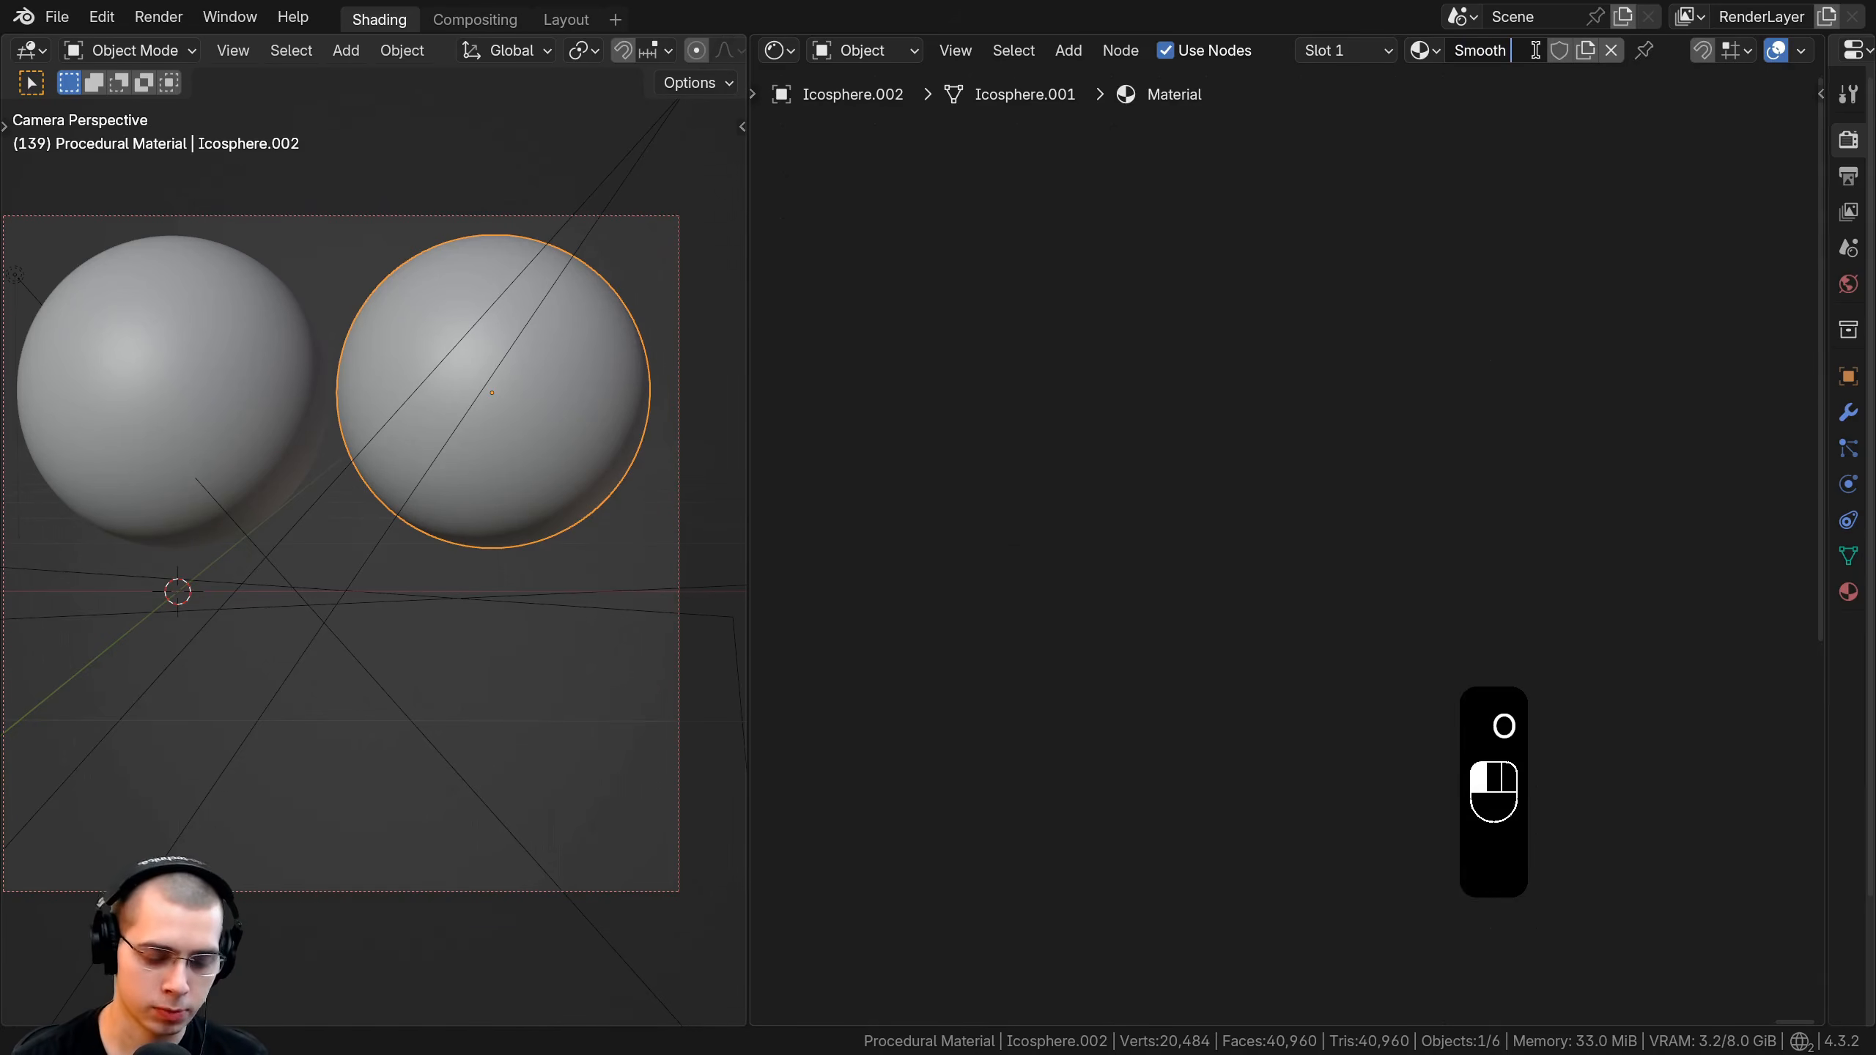
key(Return)
Switch the viewport to rendered shading and move the new sphere slightly farther from the original.
key(z)
click(378, 519)
shift+middle_drag(377, 519, 387, 554)
key(g)
middle_drag(418, 438, 423, 438)
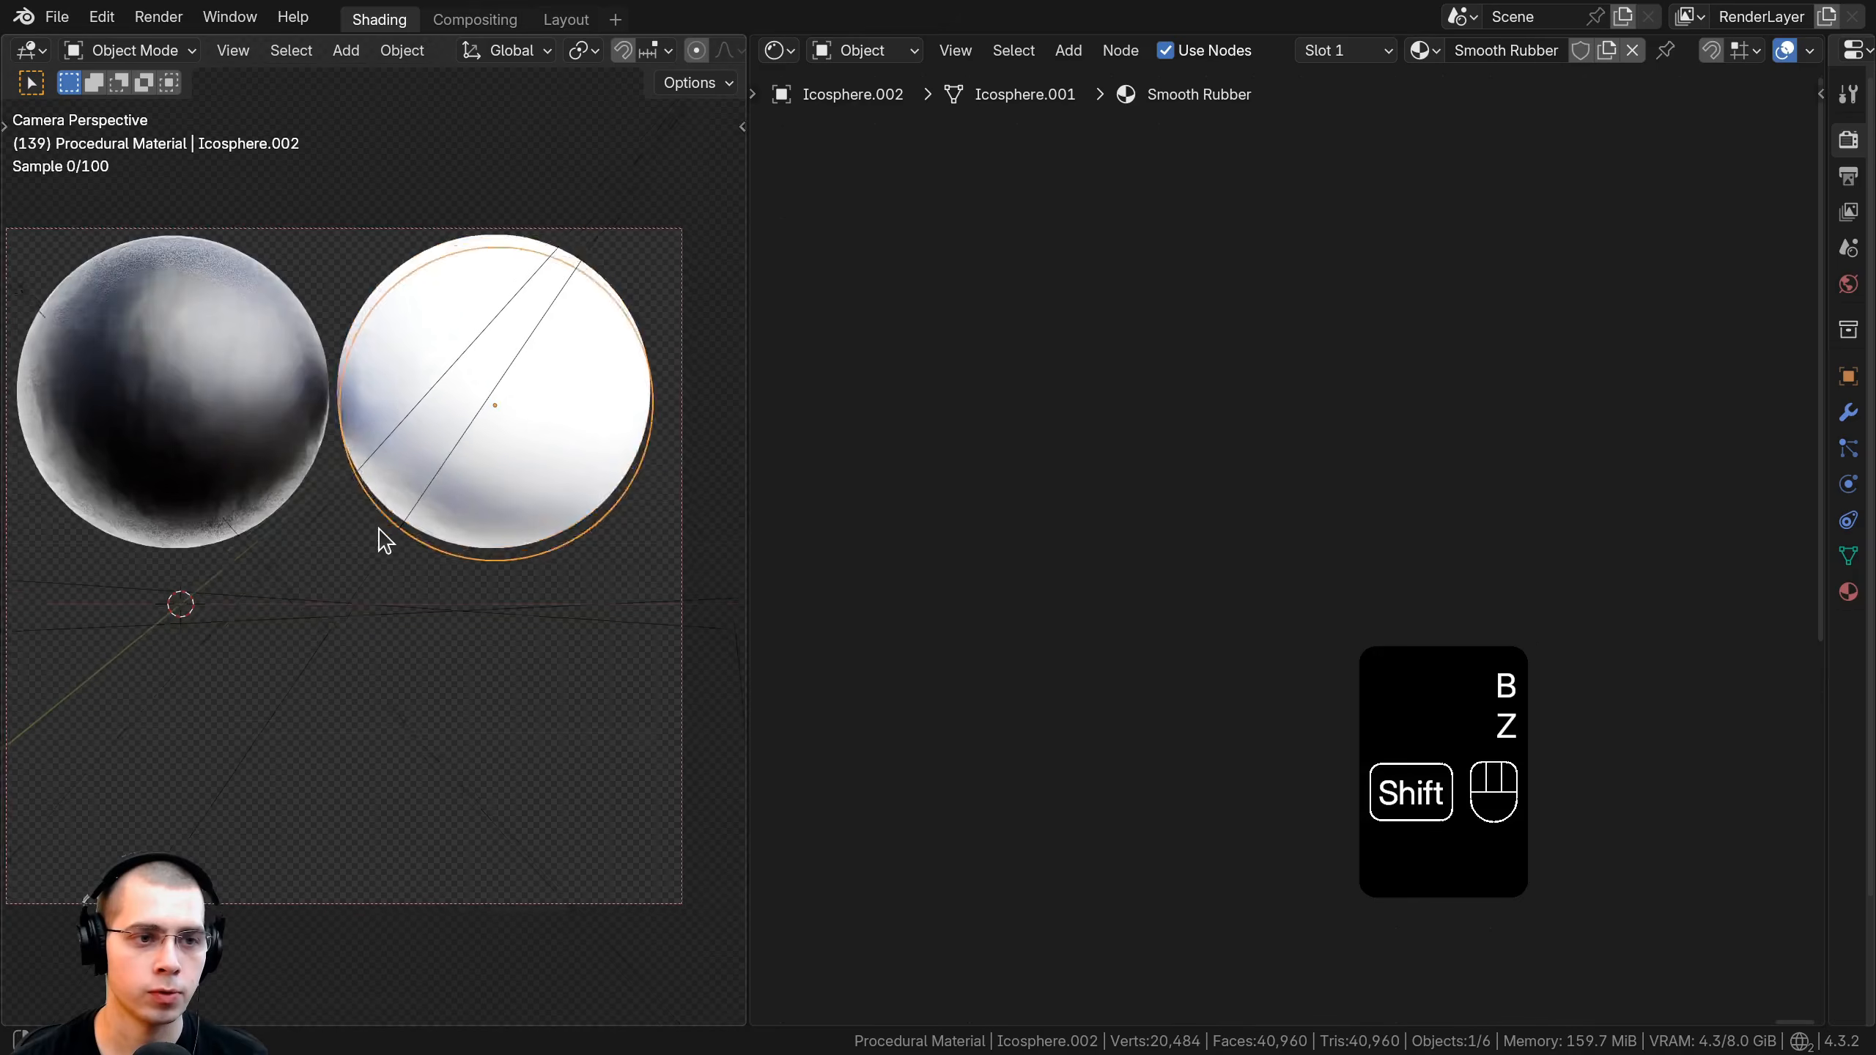
click(423, 438)
key(a)
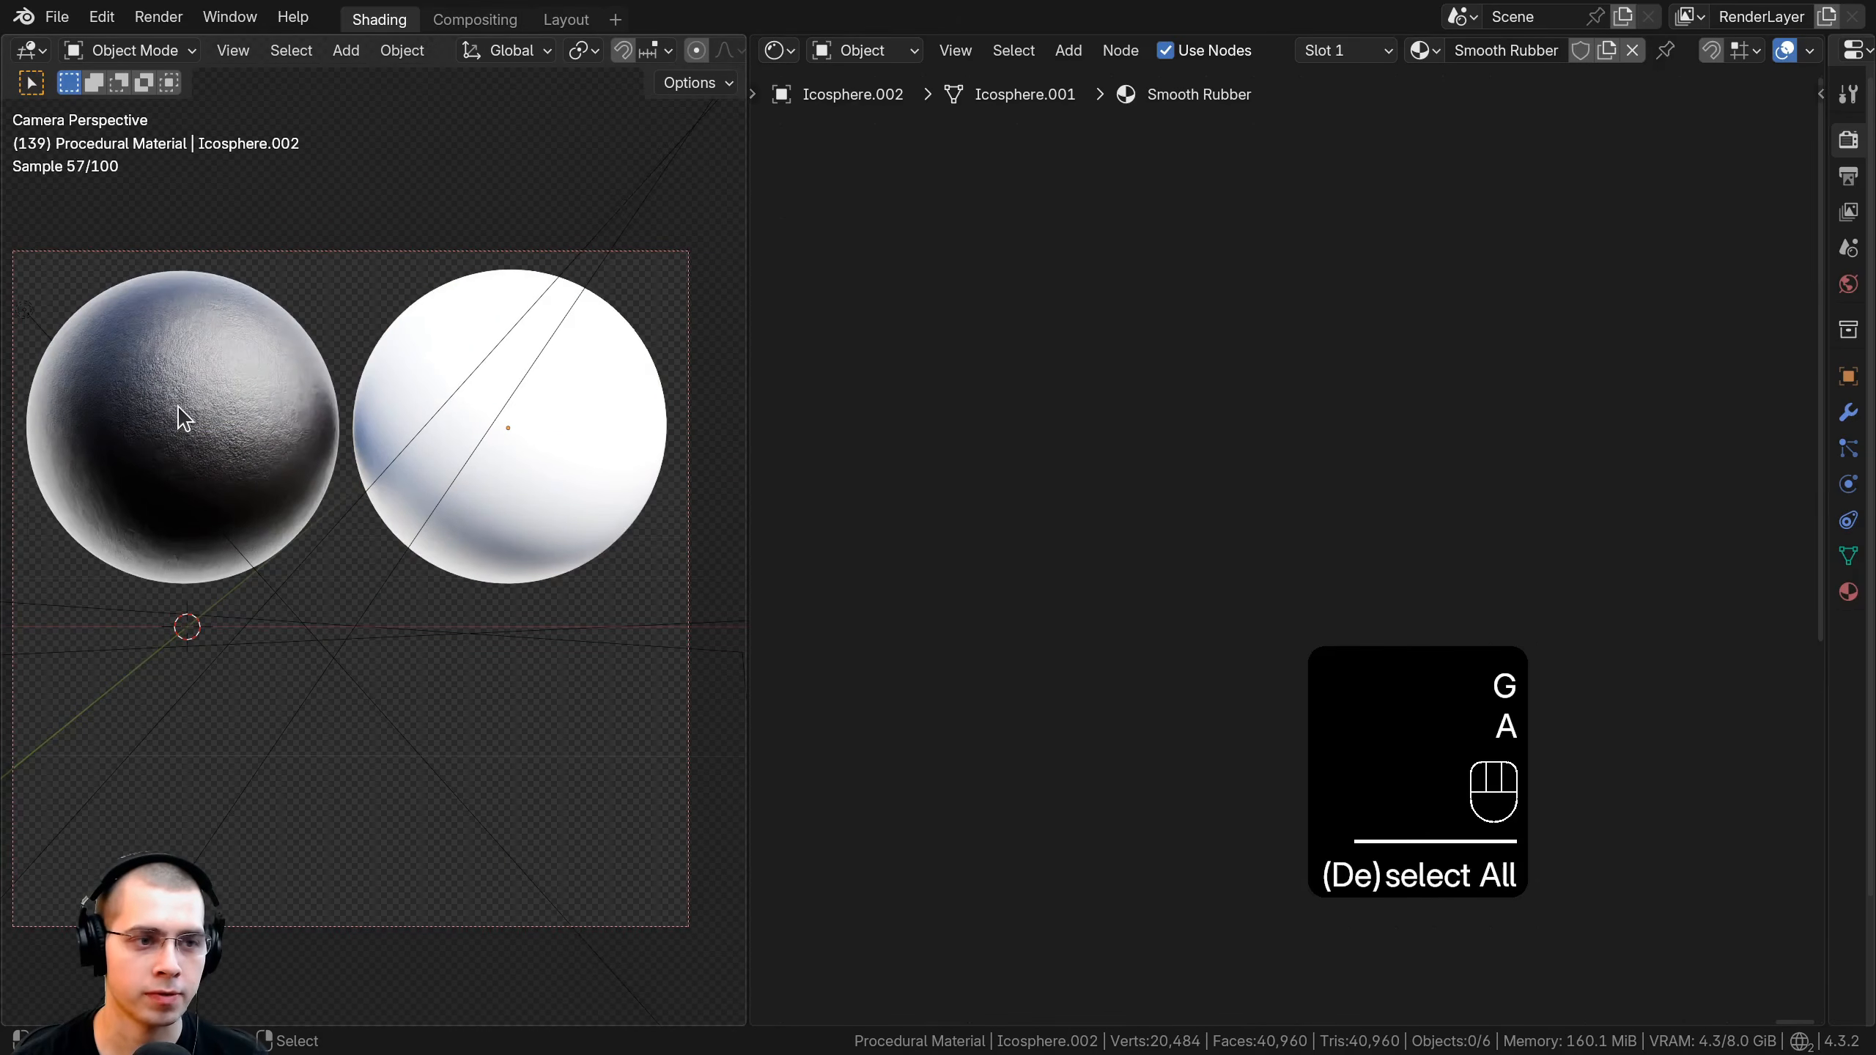
Hide the Bumpy Rubber sphere, widen the node editor, and select the Smooth Rubber sphere.
scroll(178, 405, up, 2)
shift+click(134, 454)
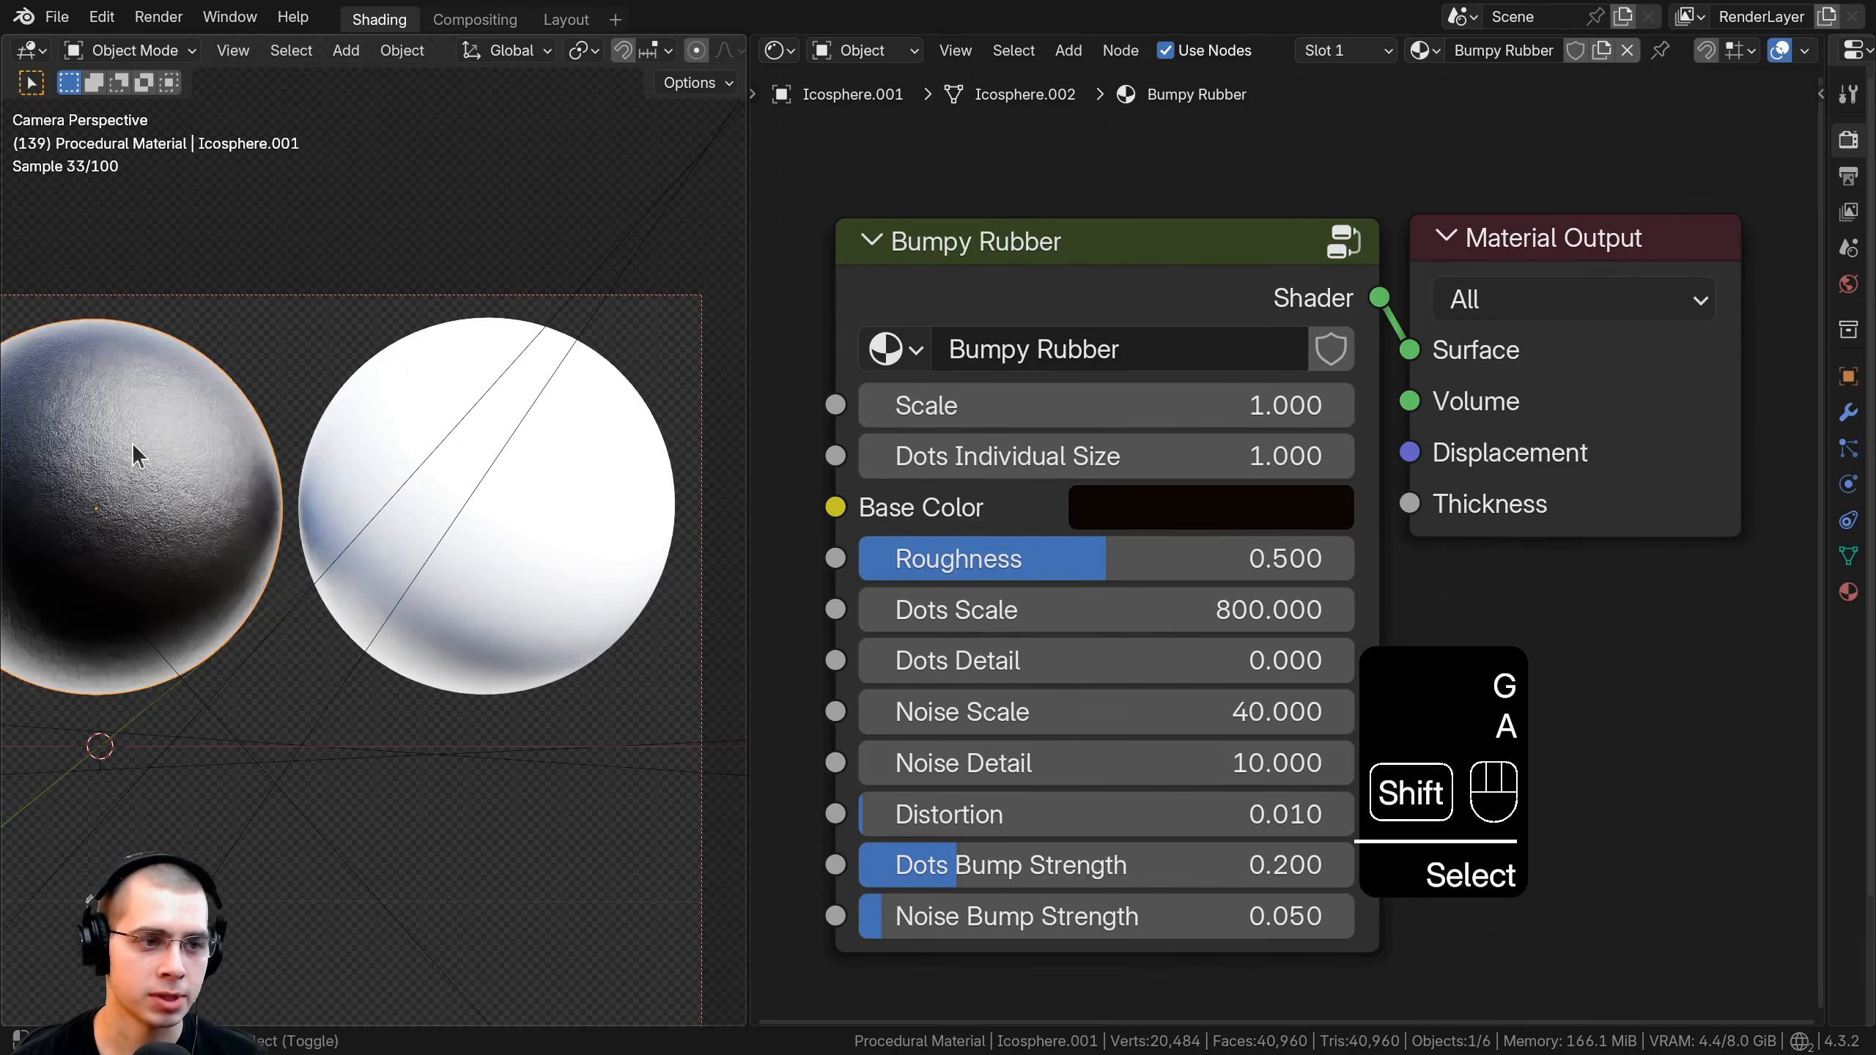
shift+middle_drag(135, 455, 222, 447)
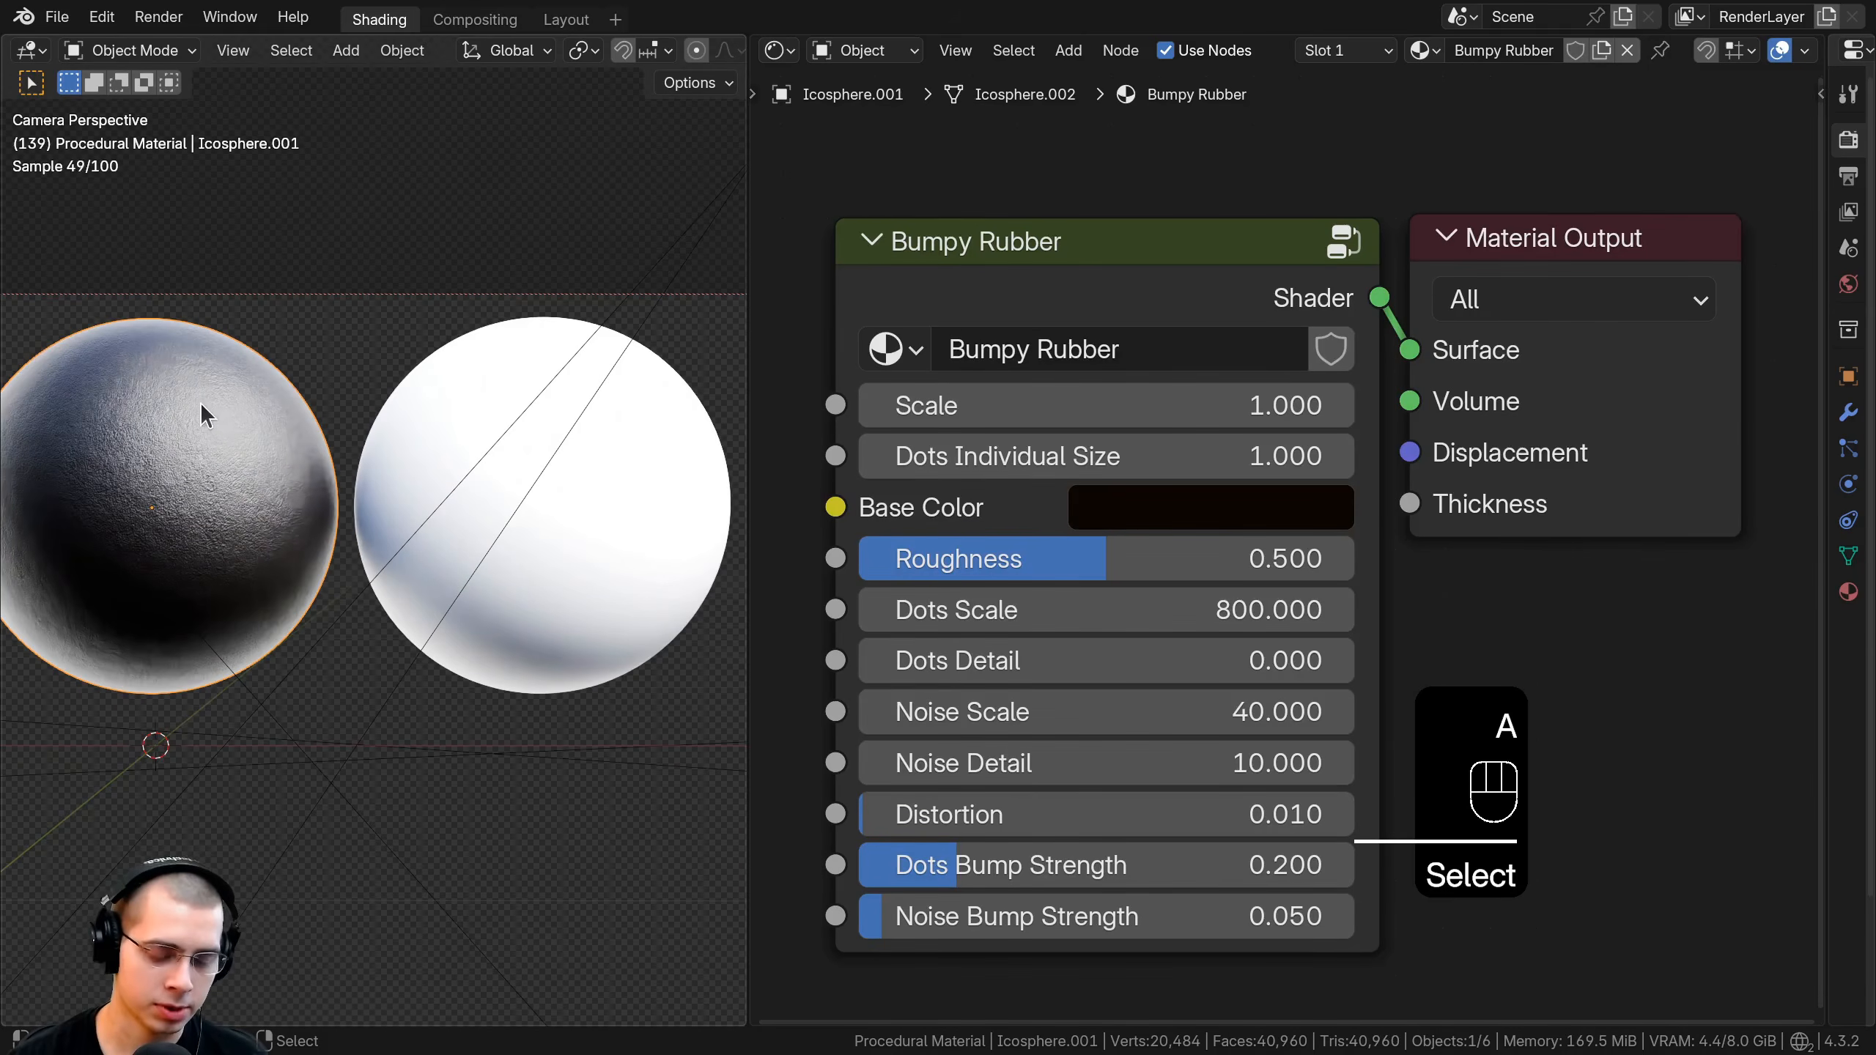
key(h)
drag(747, 398, 489, 350)
scroll(333, 444, up, 2)
shift+click(286, 463)
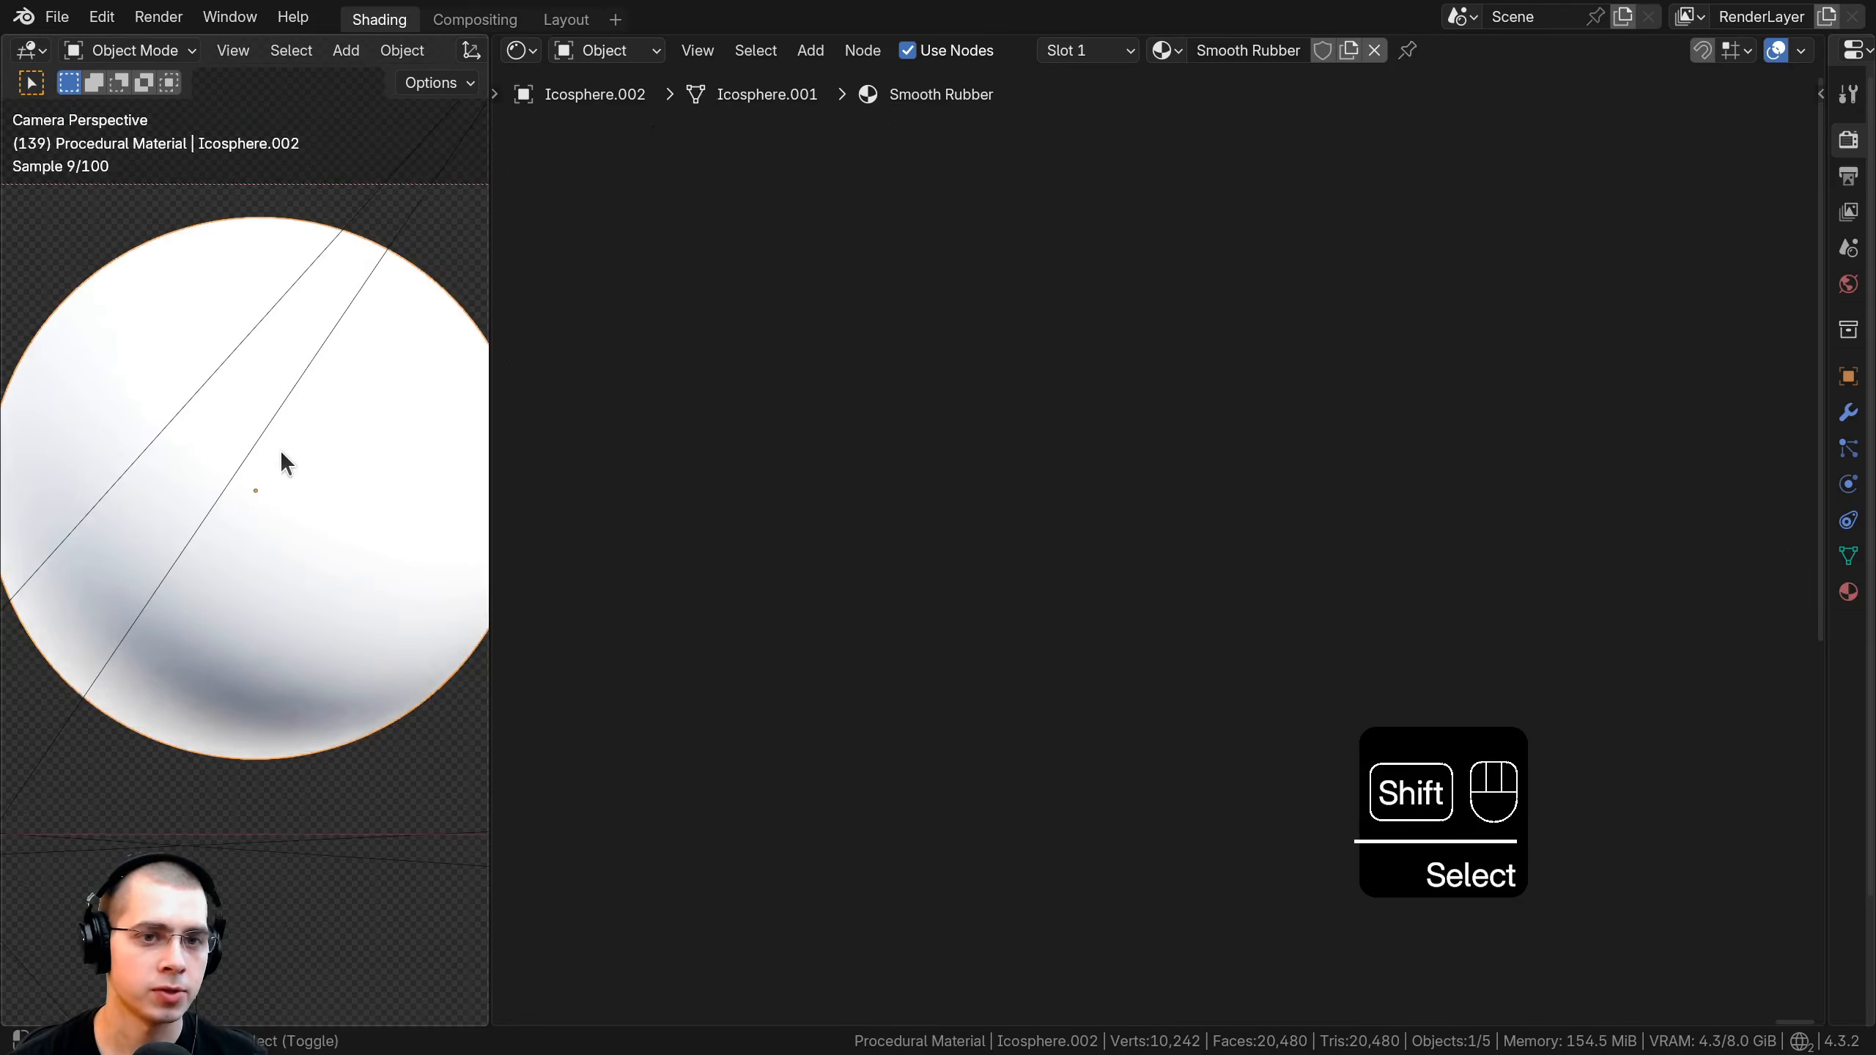
shift+middle_drag(280, 452, 266, 487)
Add a Noise Texture node to the left of the Principled BSDF in the Smooth Rubber material.
middle_drag(809, 427, 1196, 362)
middle_drag(731, 469, 1189, 360)
scroll(1042, 517, up, 3)
key(a)
key(a)
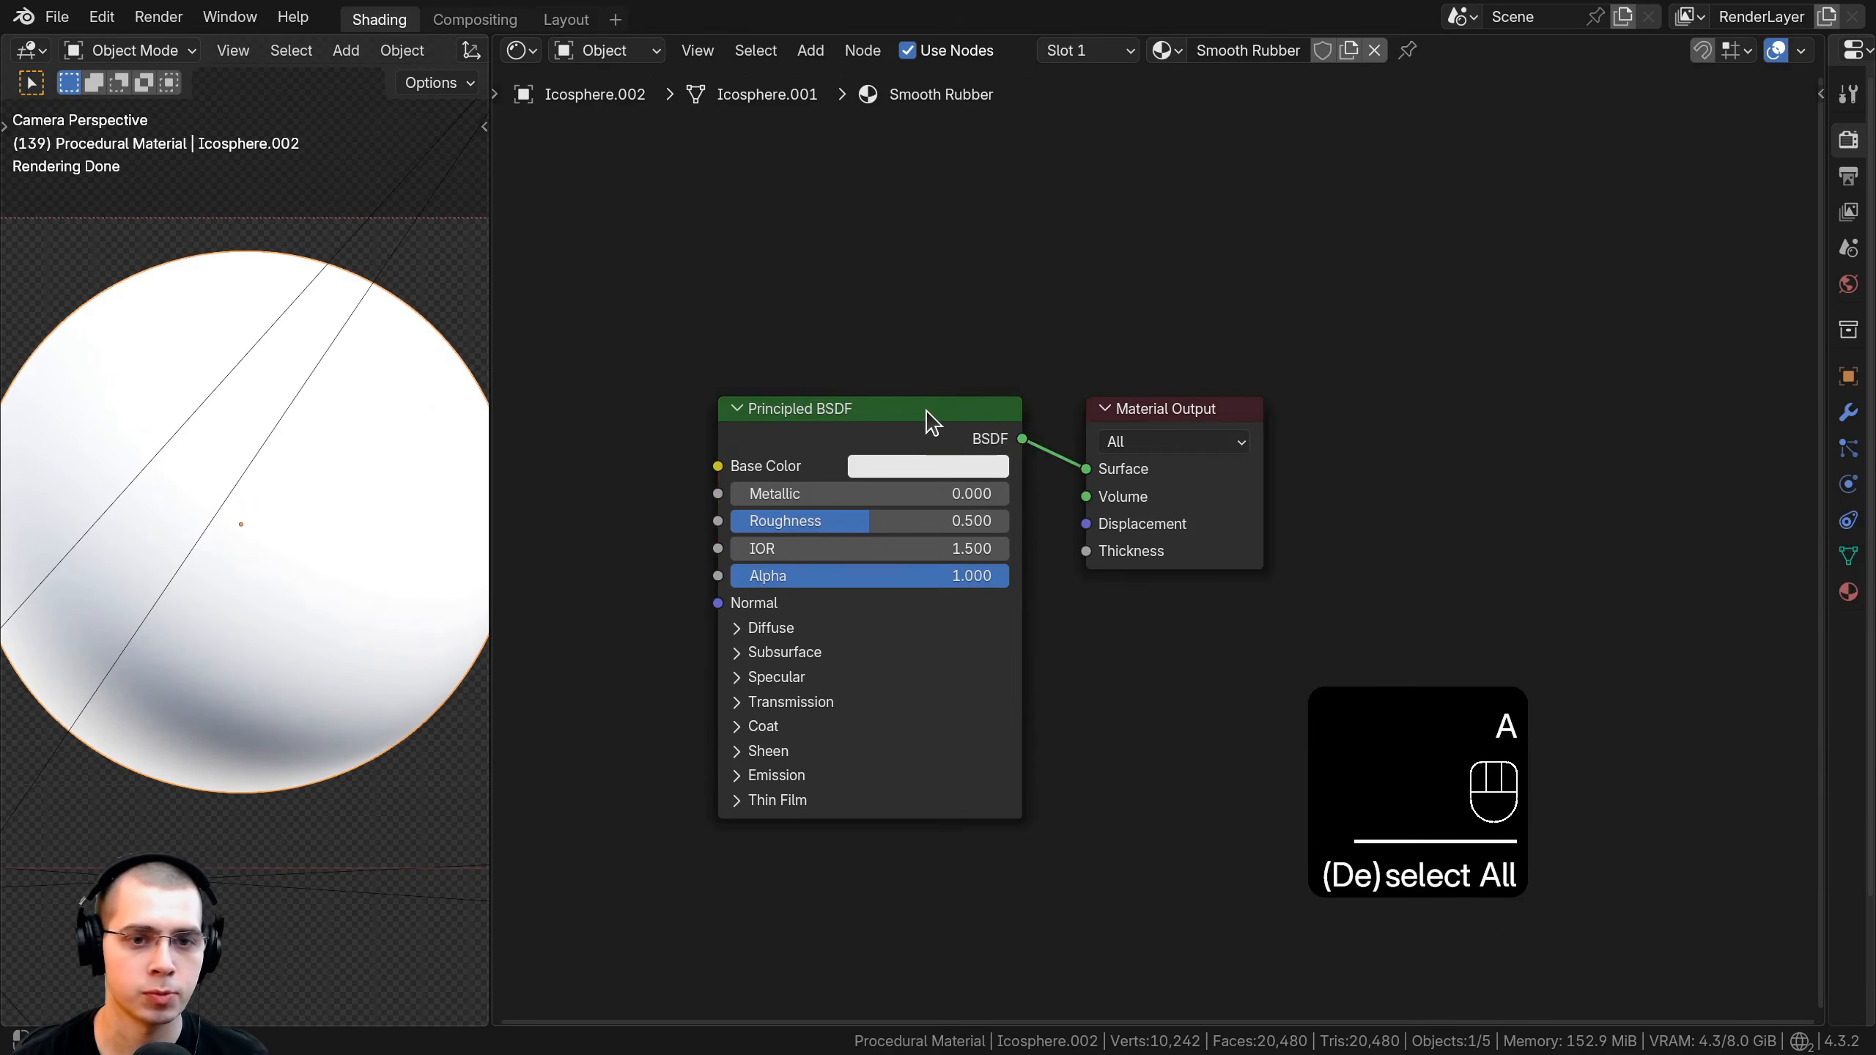
middle_drag(932, 422, 1444, 360)
key(shift+a)
text(noi)
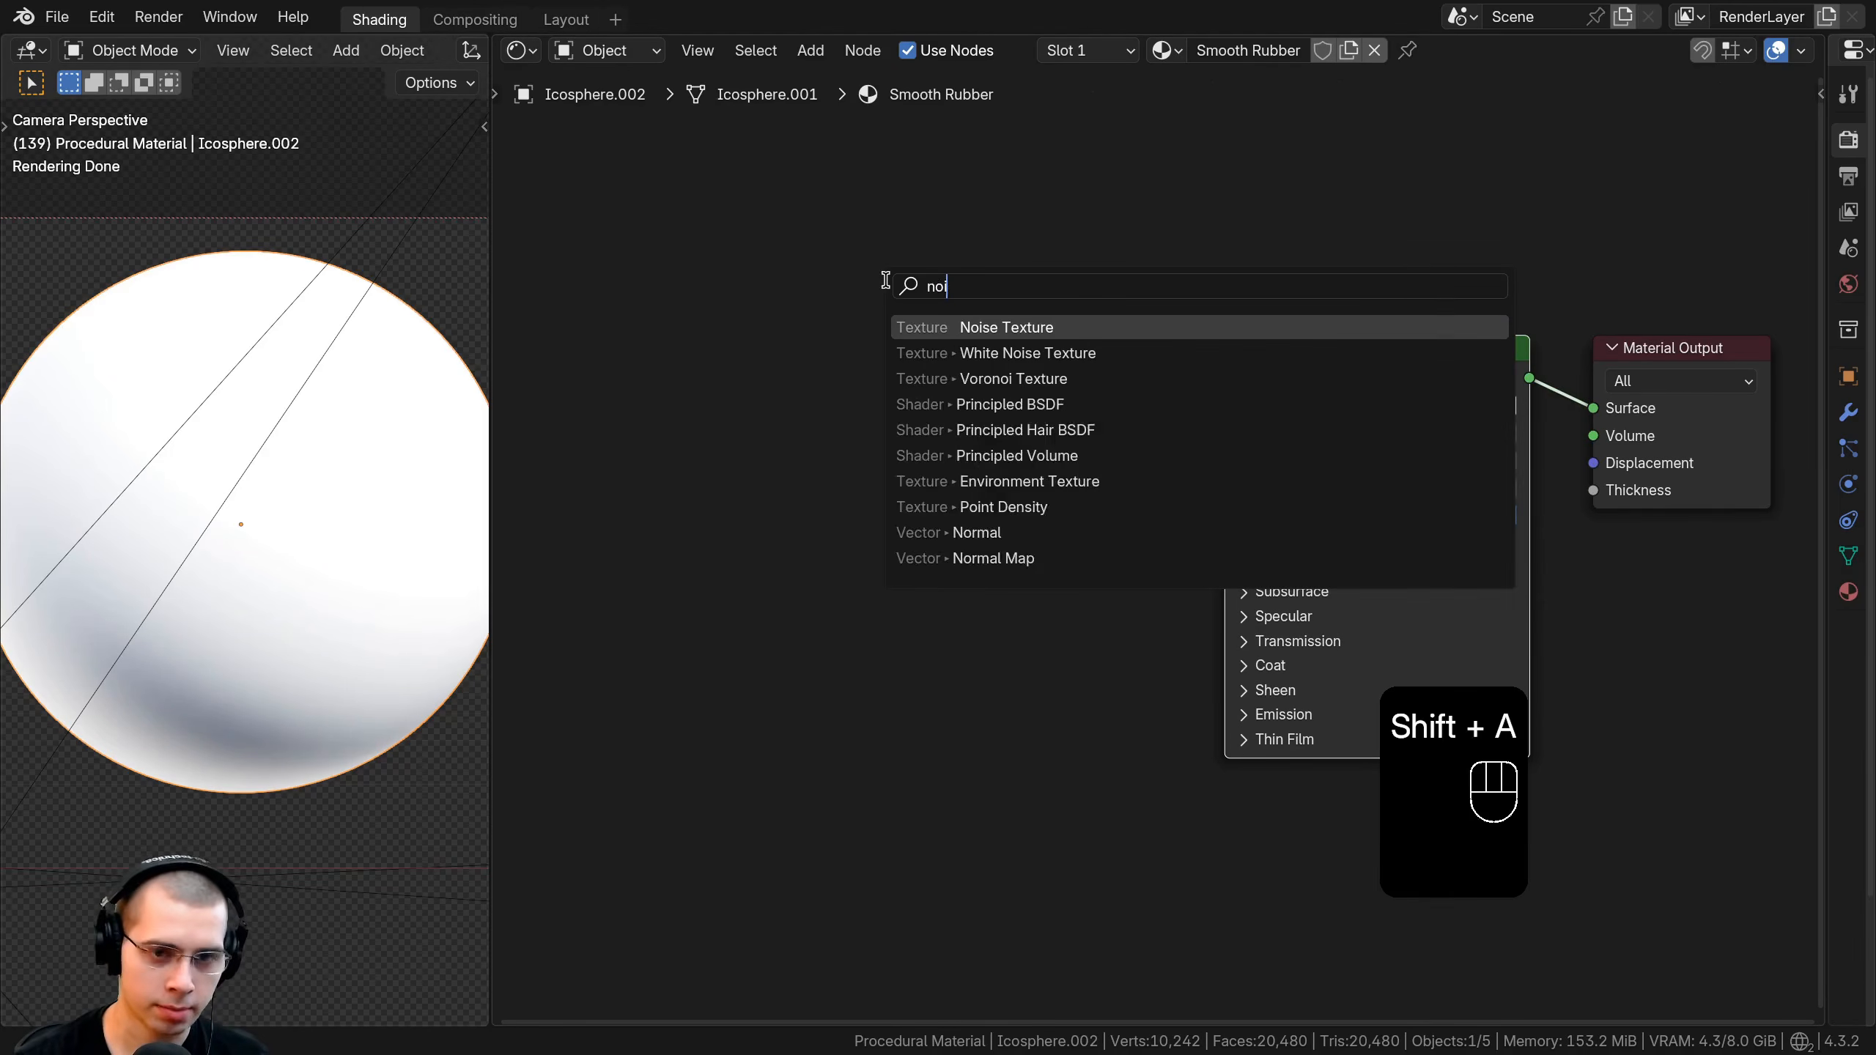
key(Return)
click(842, 361)
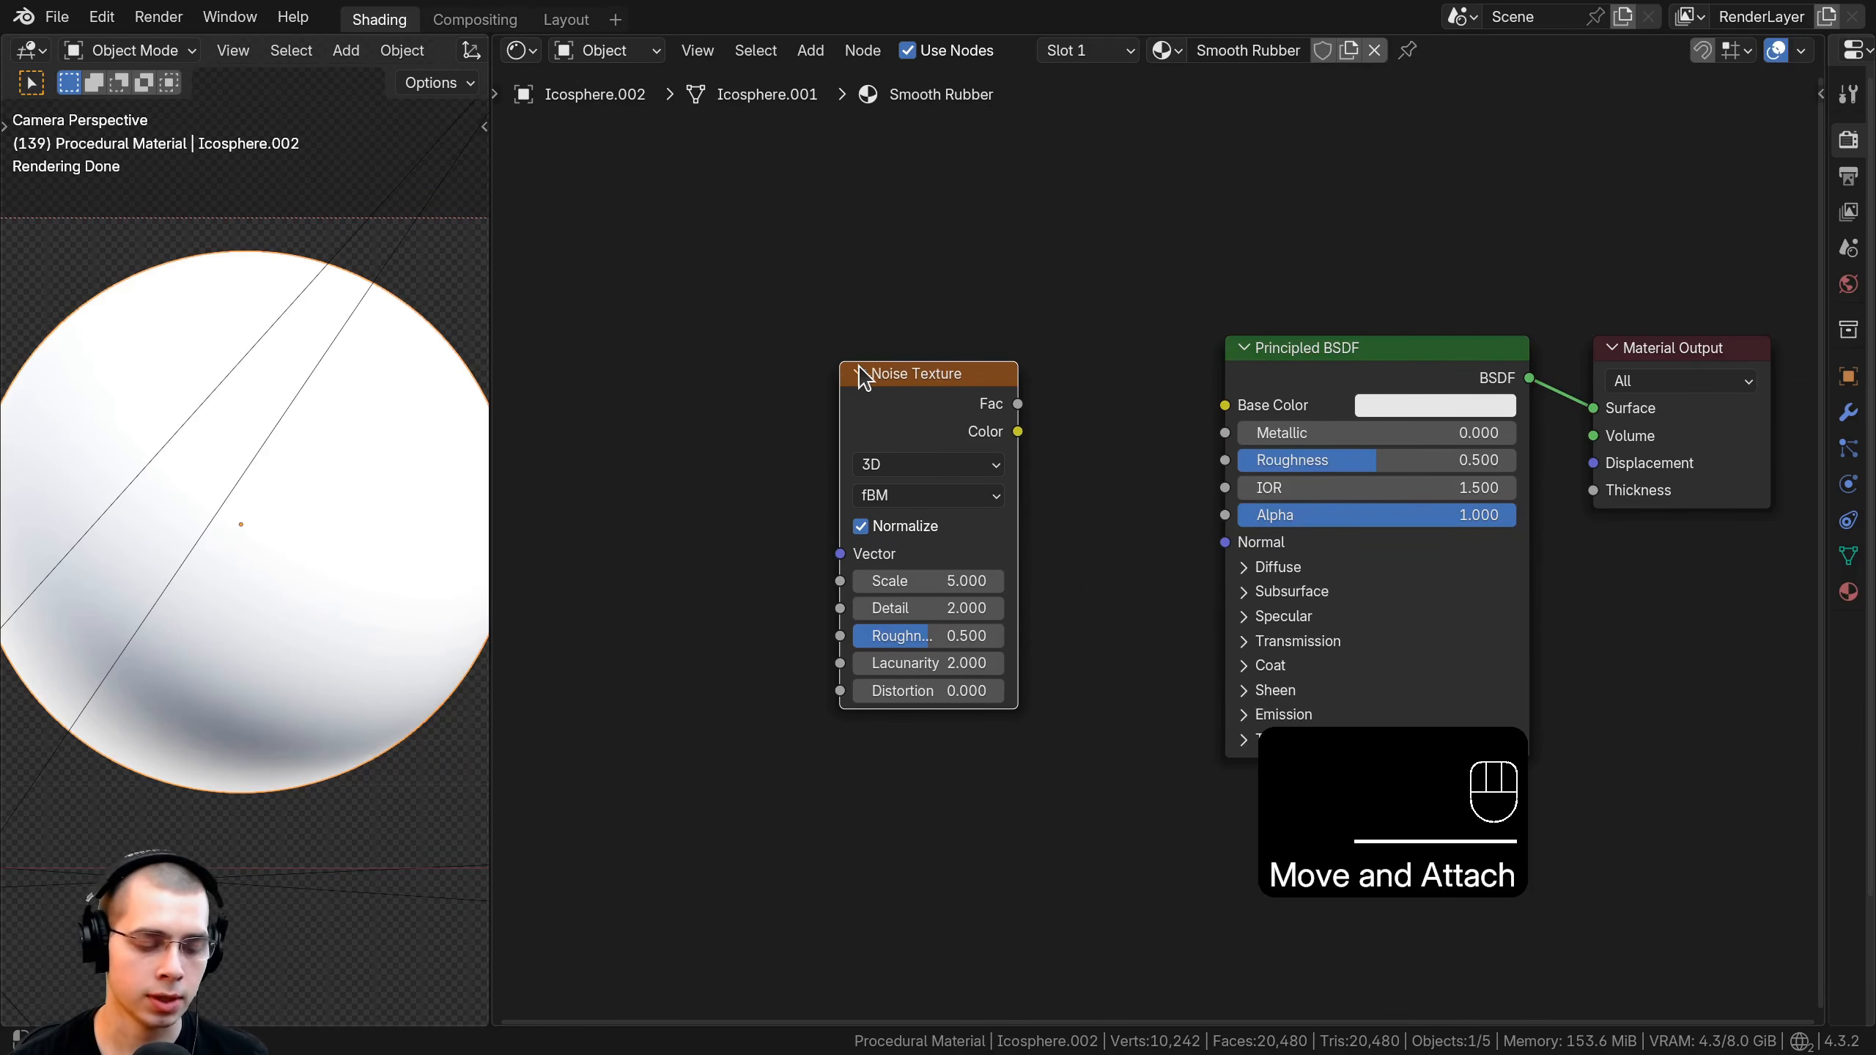
Preview the Noise Texture's Fac output through the Material Output and slightly reposition the node.
ctrl+shift+click(911, 385)
middle_drag(929, 454, 1051, 381)
scroll(984, 443, up, 1)
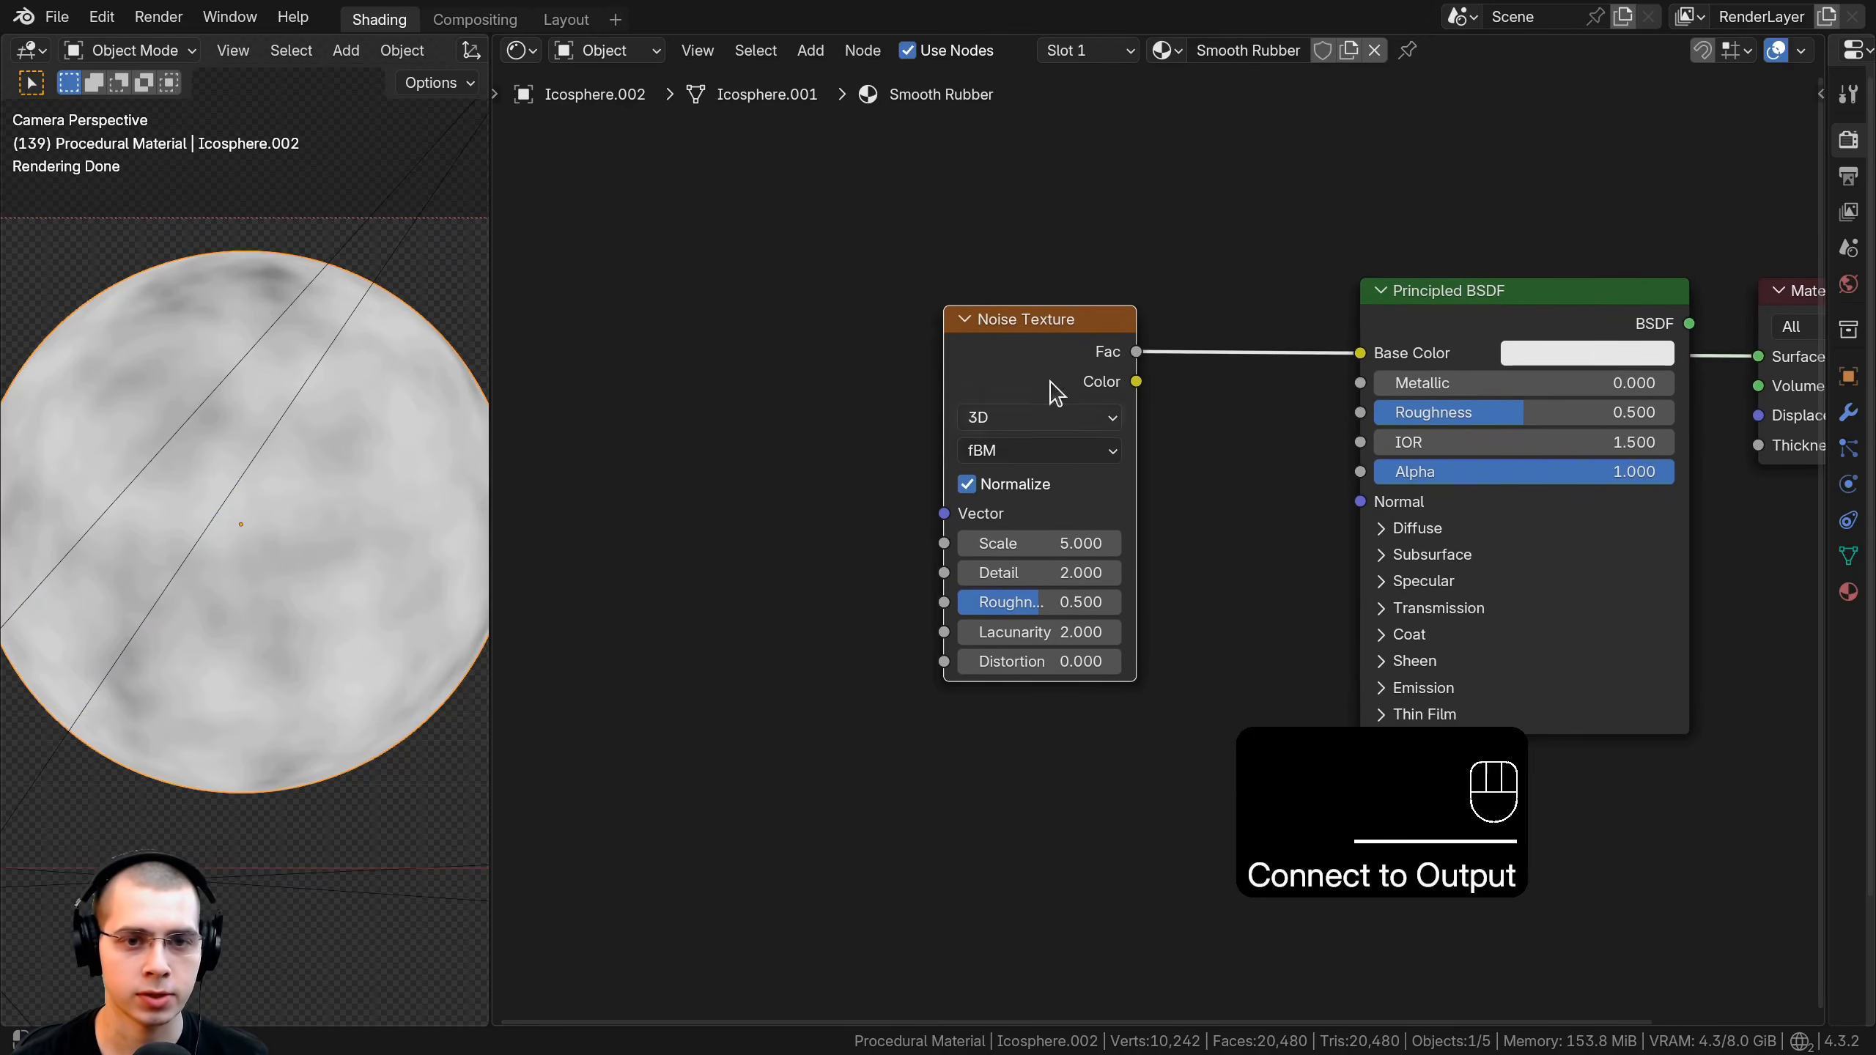
drag(1030, 348, 1028, 328)
middle_drag(1032, 339, 1156, 403)
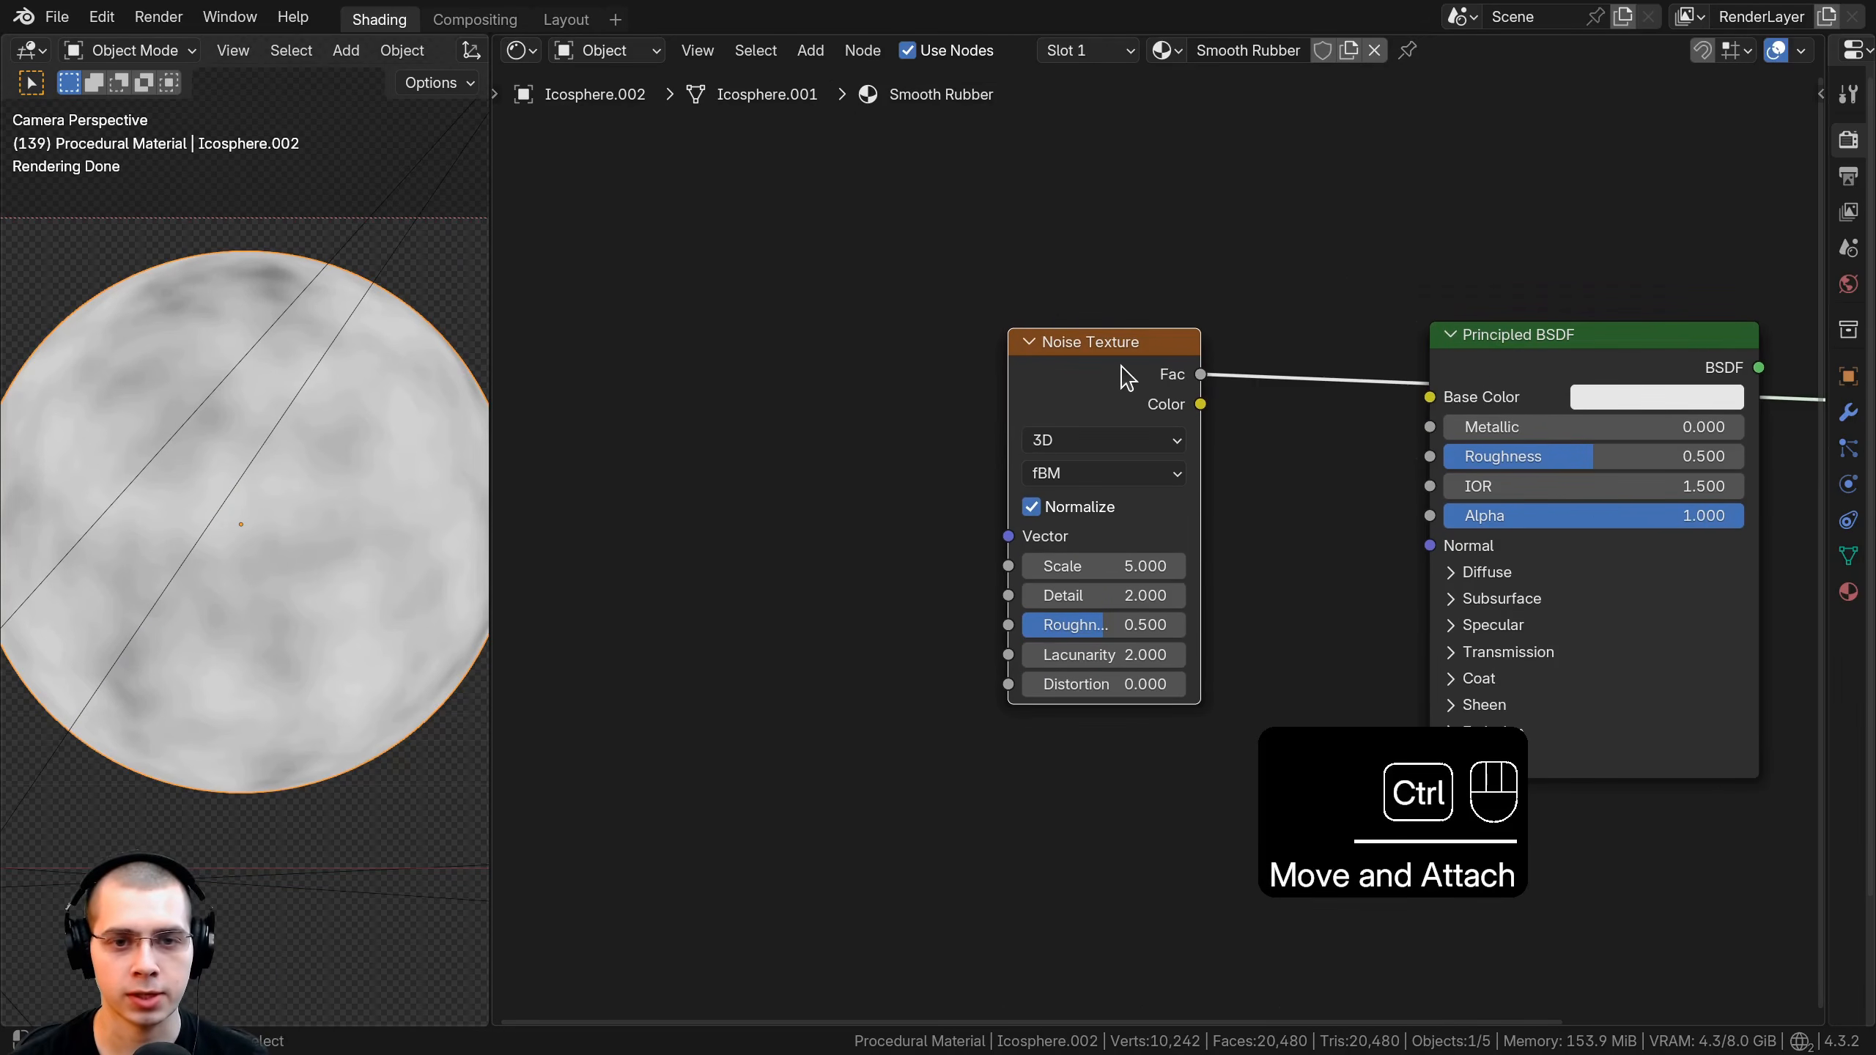
Add Texture Coordinate and Mapping nodes to the Noise Texture, feeding the Object output into the Mapping node's Vector.
key(ctrl+t)
middle_drag(942, 425, 1182, 407)
scroll(1182, 408, up, 1)
key(a)
drag(1043, 411, 1035, 403)
click(868, 412)
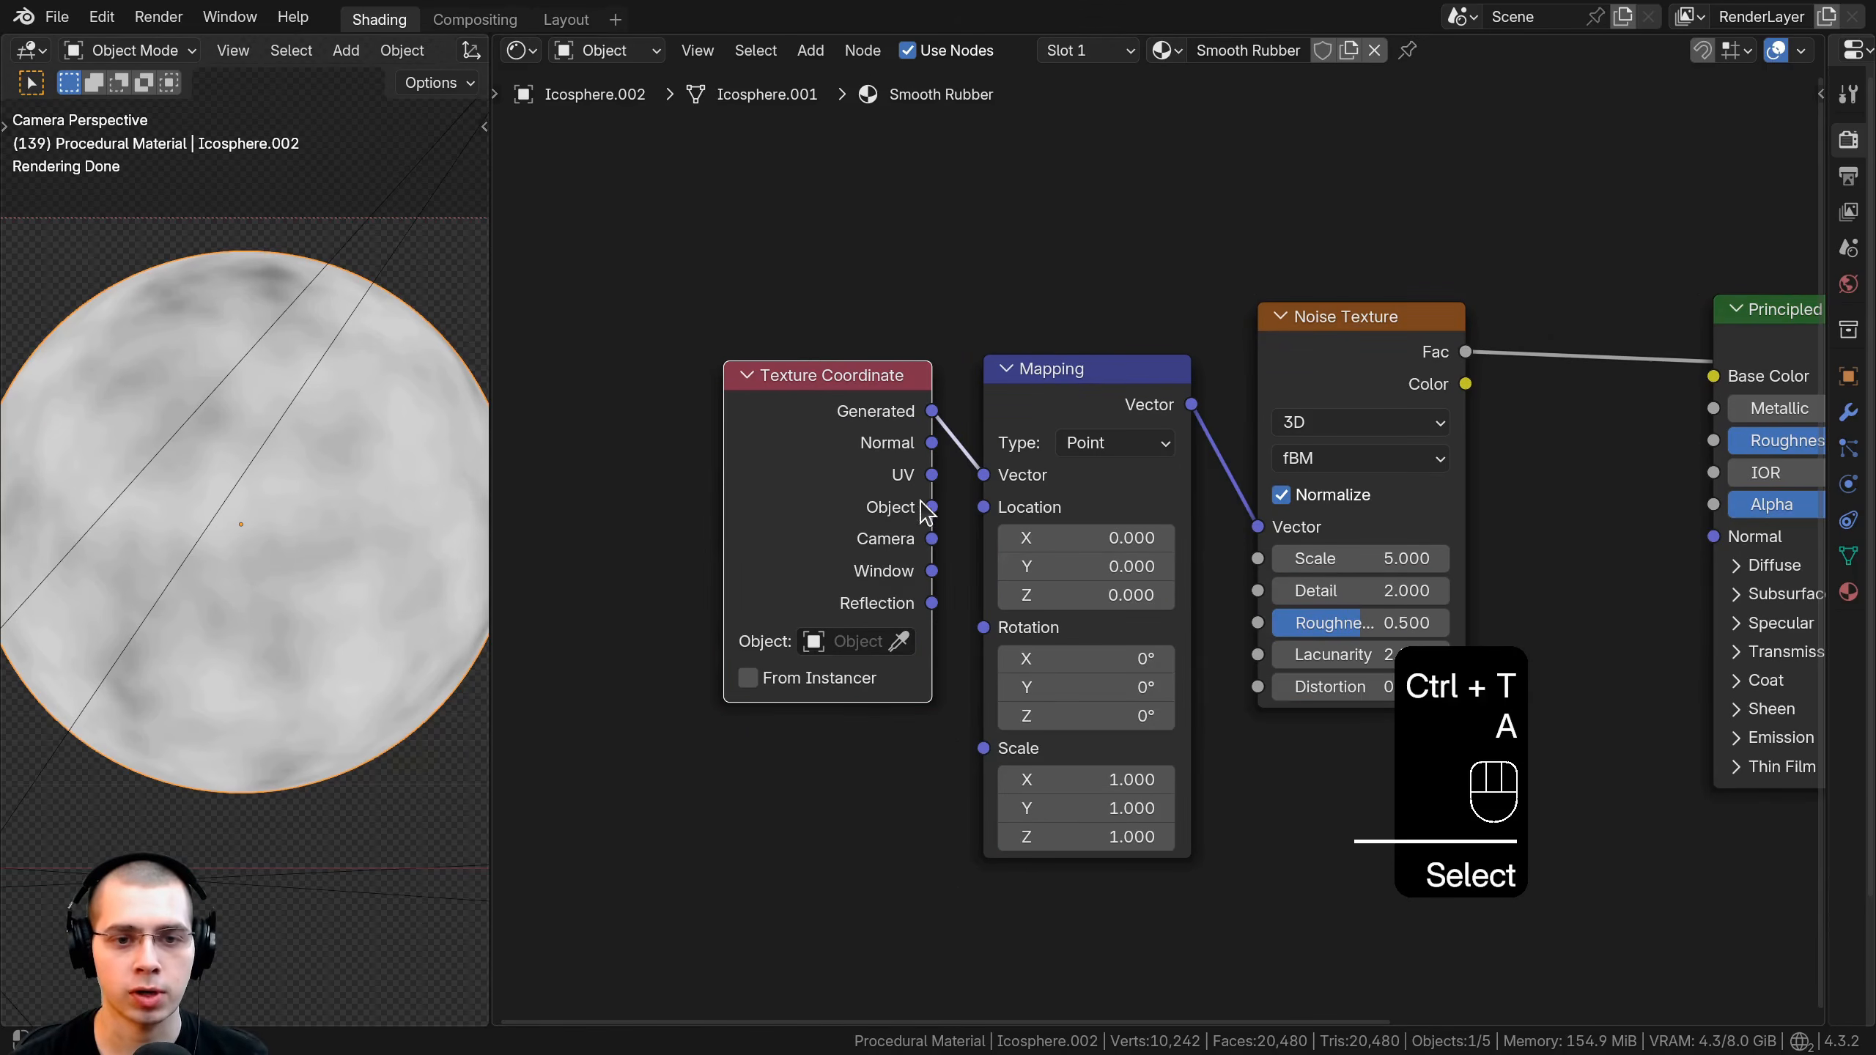
drag(979, 479, 1084, 544)
Move the Texture Coordinate and Mapping nodes together farther left, leaving a wide gap before the Noise Texture.
scroll(910, 476, down, 4)
middle_drag(1084, 543, 1178, 525)
key(g)
click(806, 487)
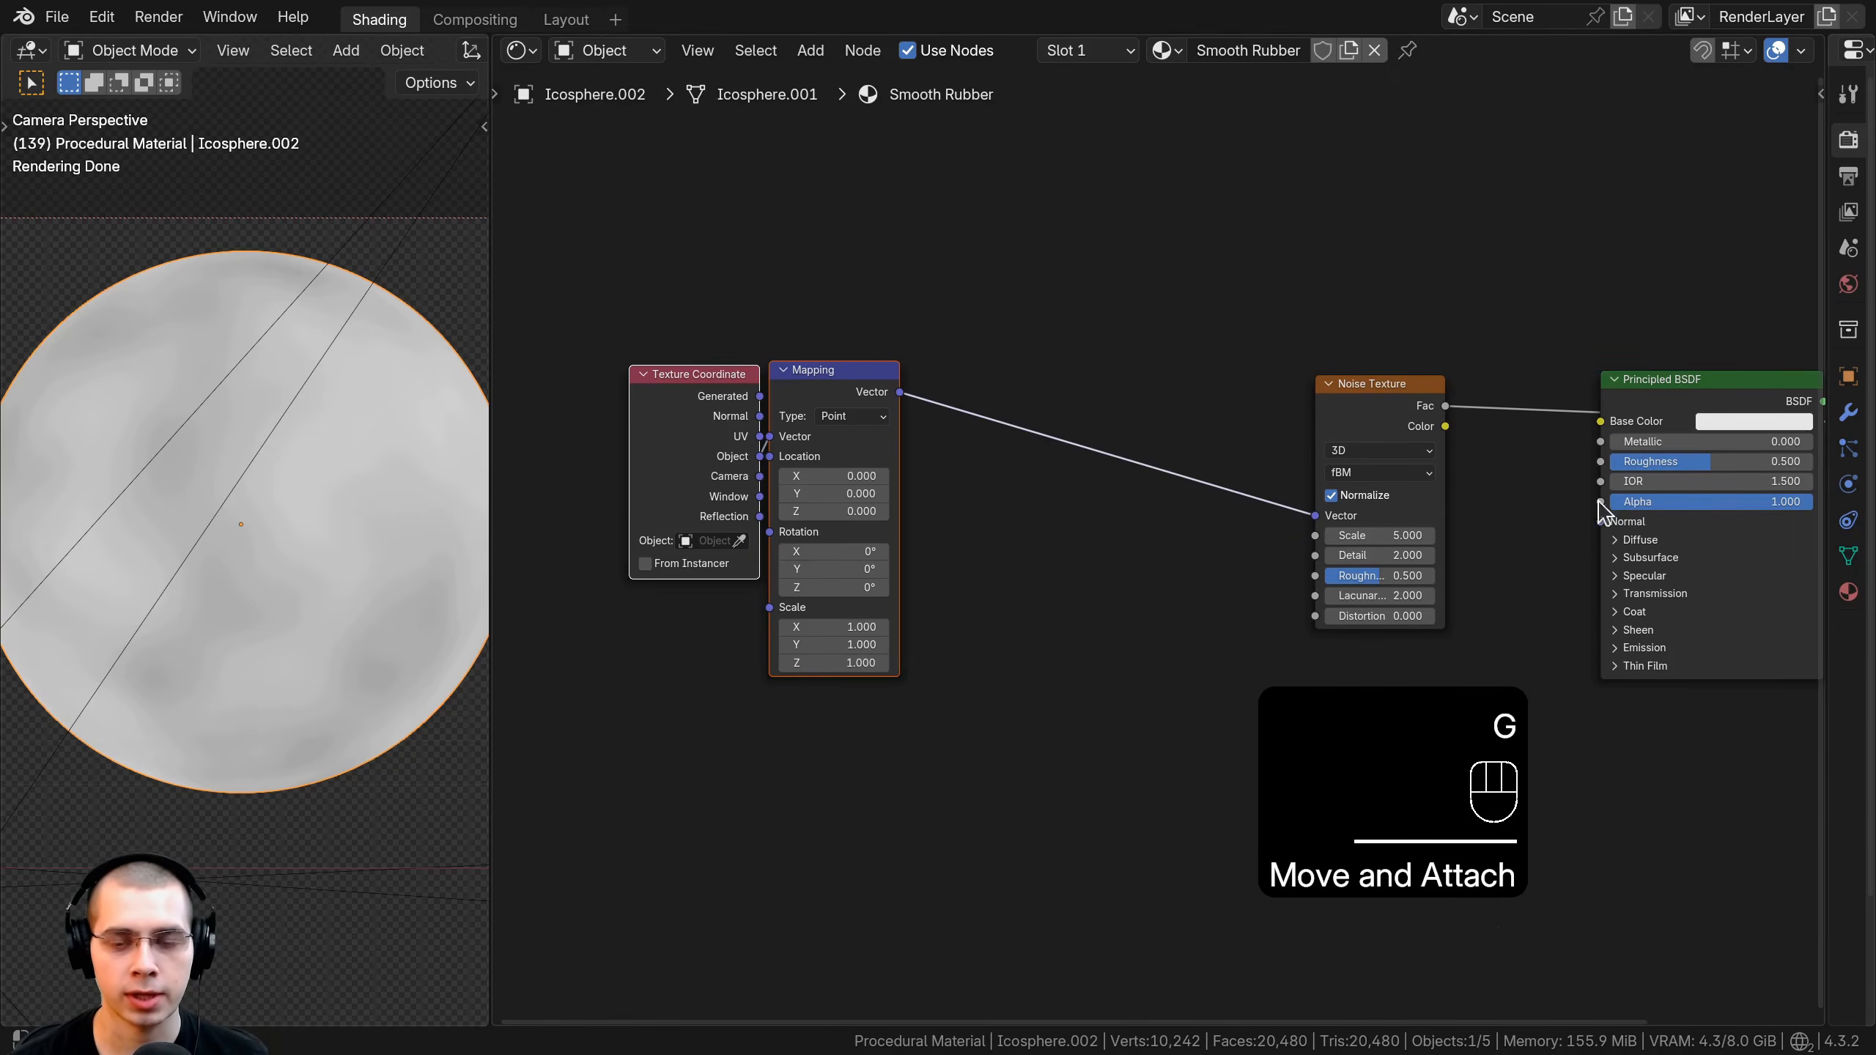
middle_drag(1029, 389, 1013, 390)
key(g)
click(998, 386)
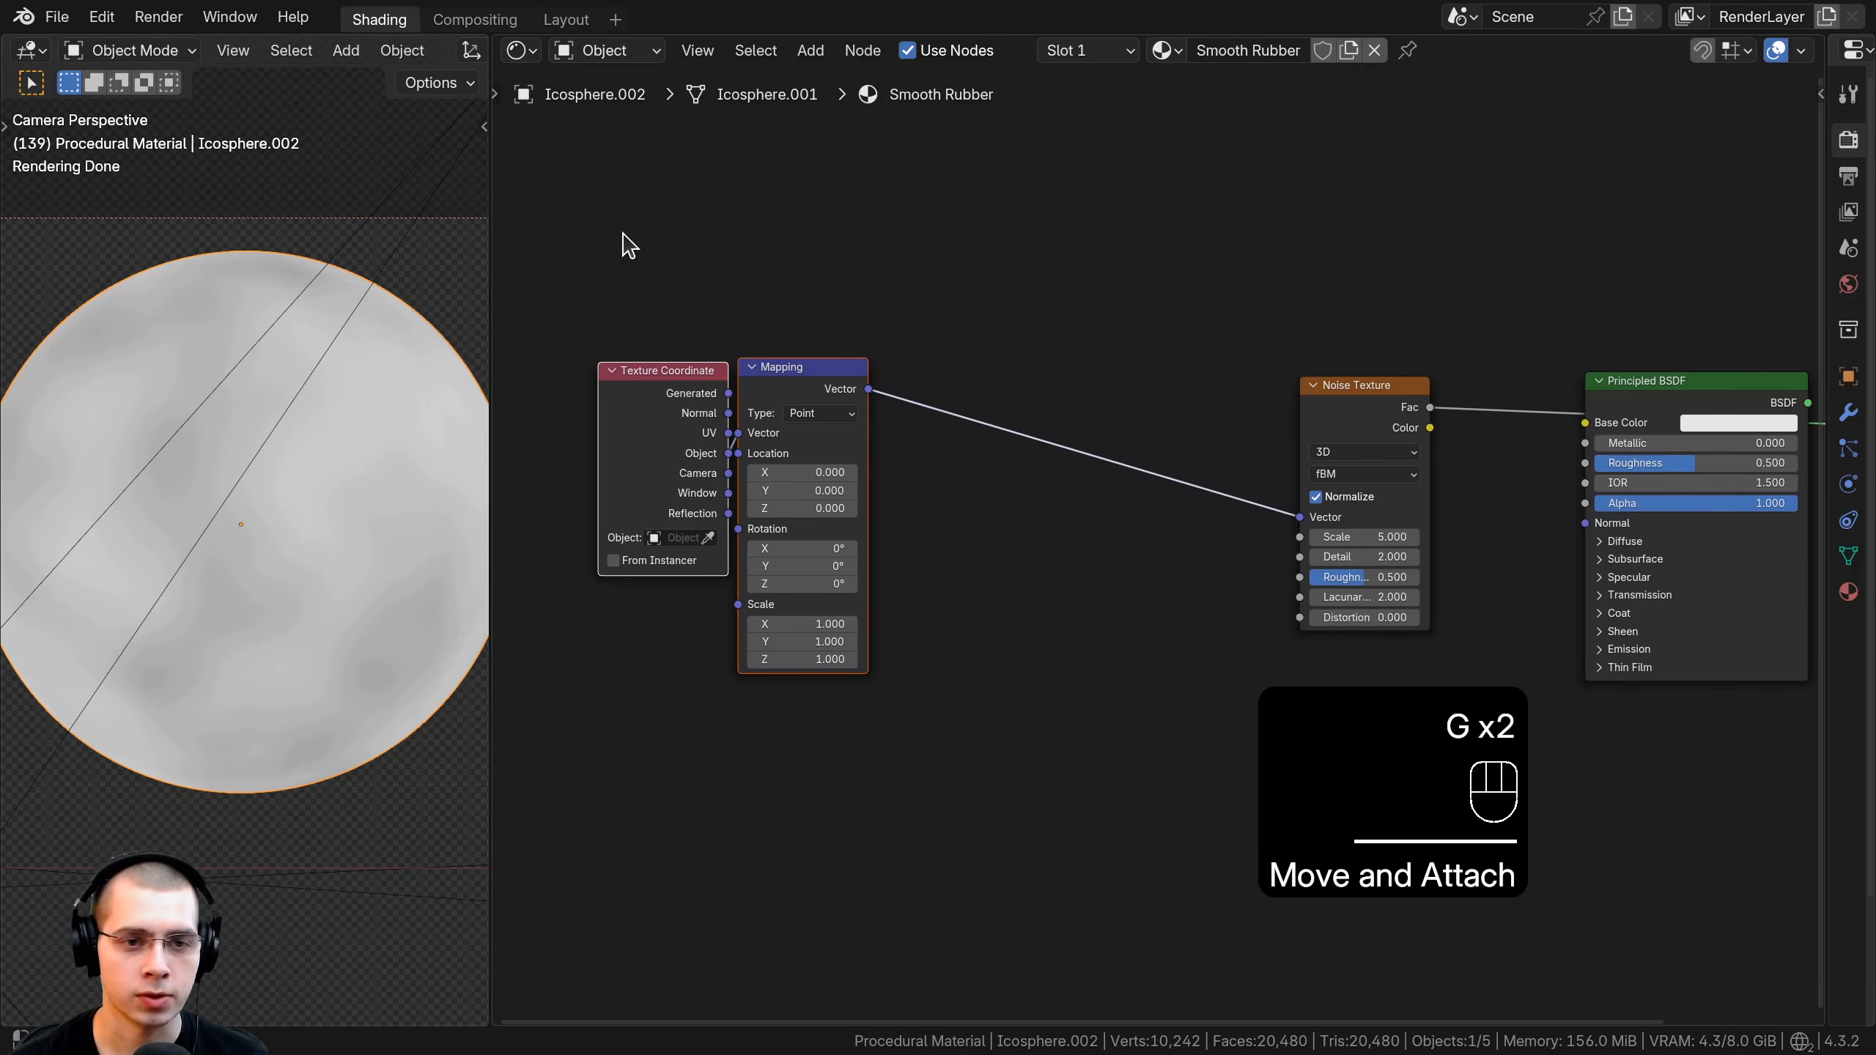
drag(622, 234, 829, 456)
key(g)
click(862, 439)
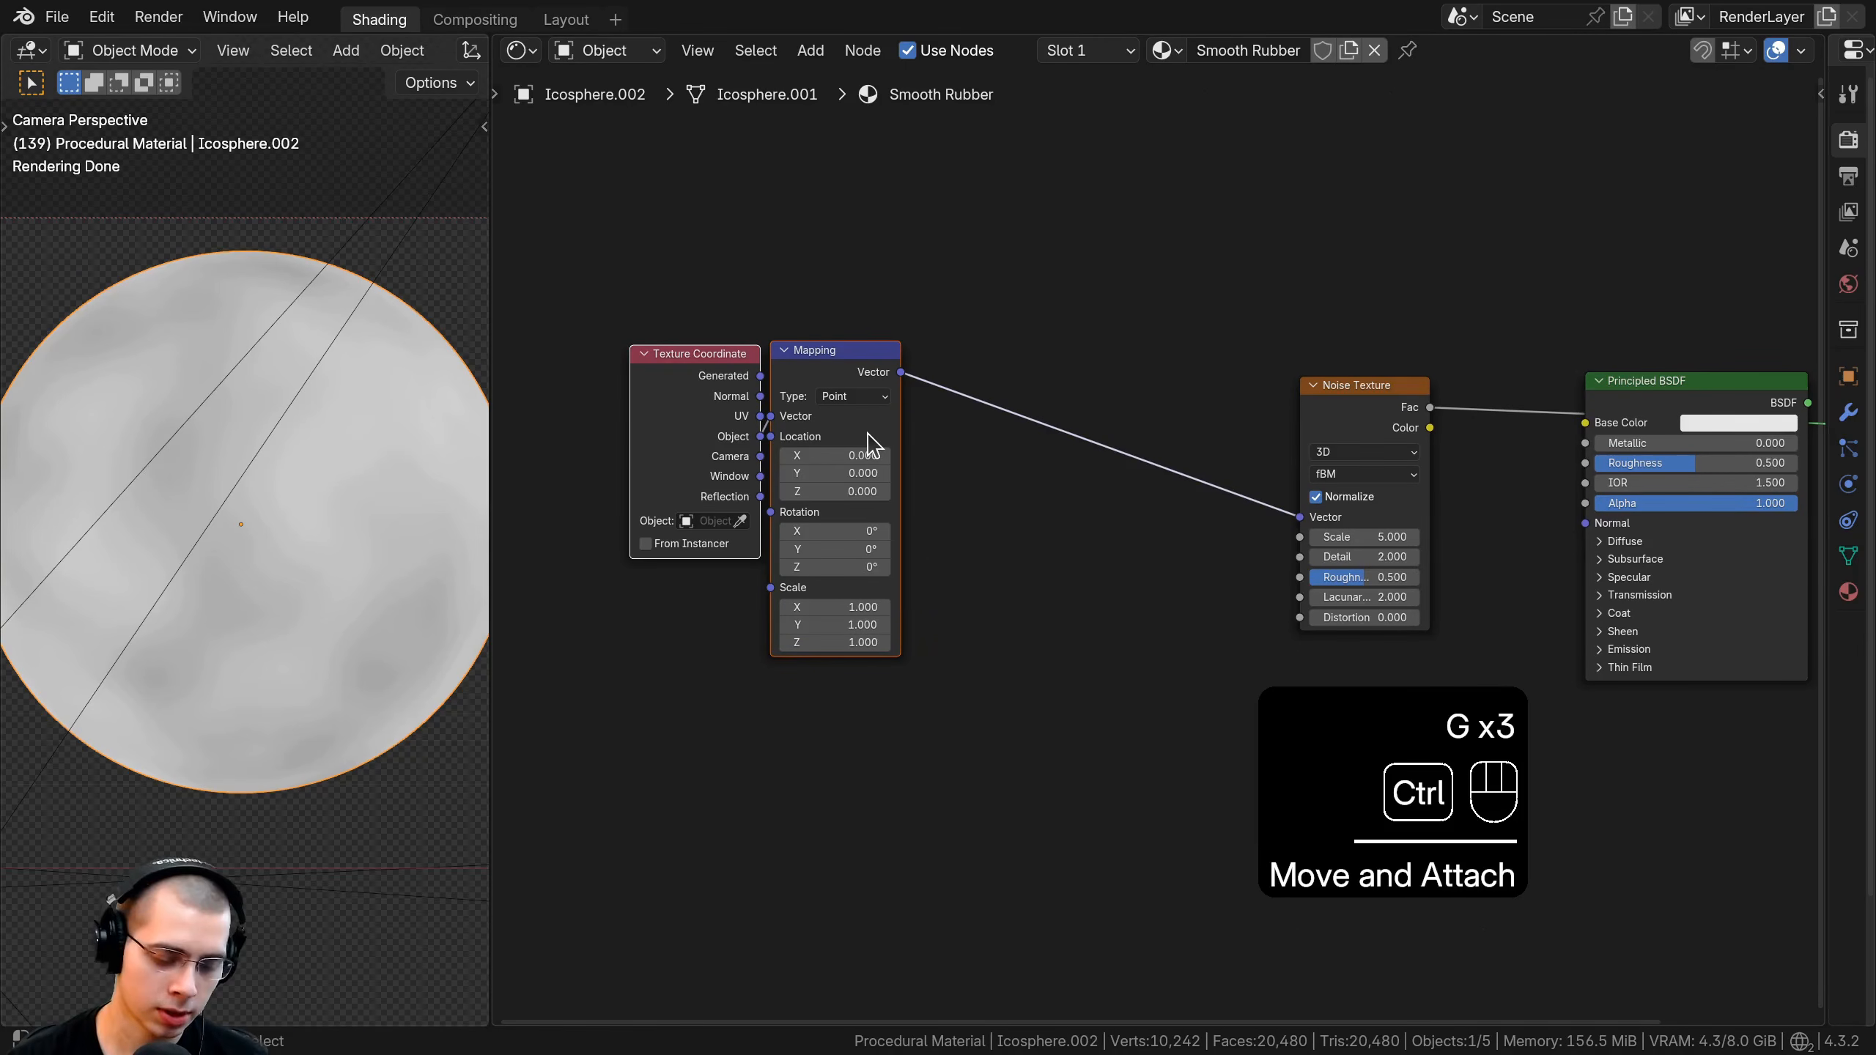
Join the Texture Coordinate and Mapping nodes in a frame and label it Mapping.
key(ctrl+j)
middle_drag(852, 434, 1093, 509)
scroll(1100, 508, up, 4)
key(a)
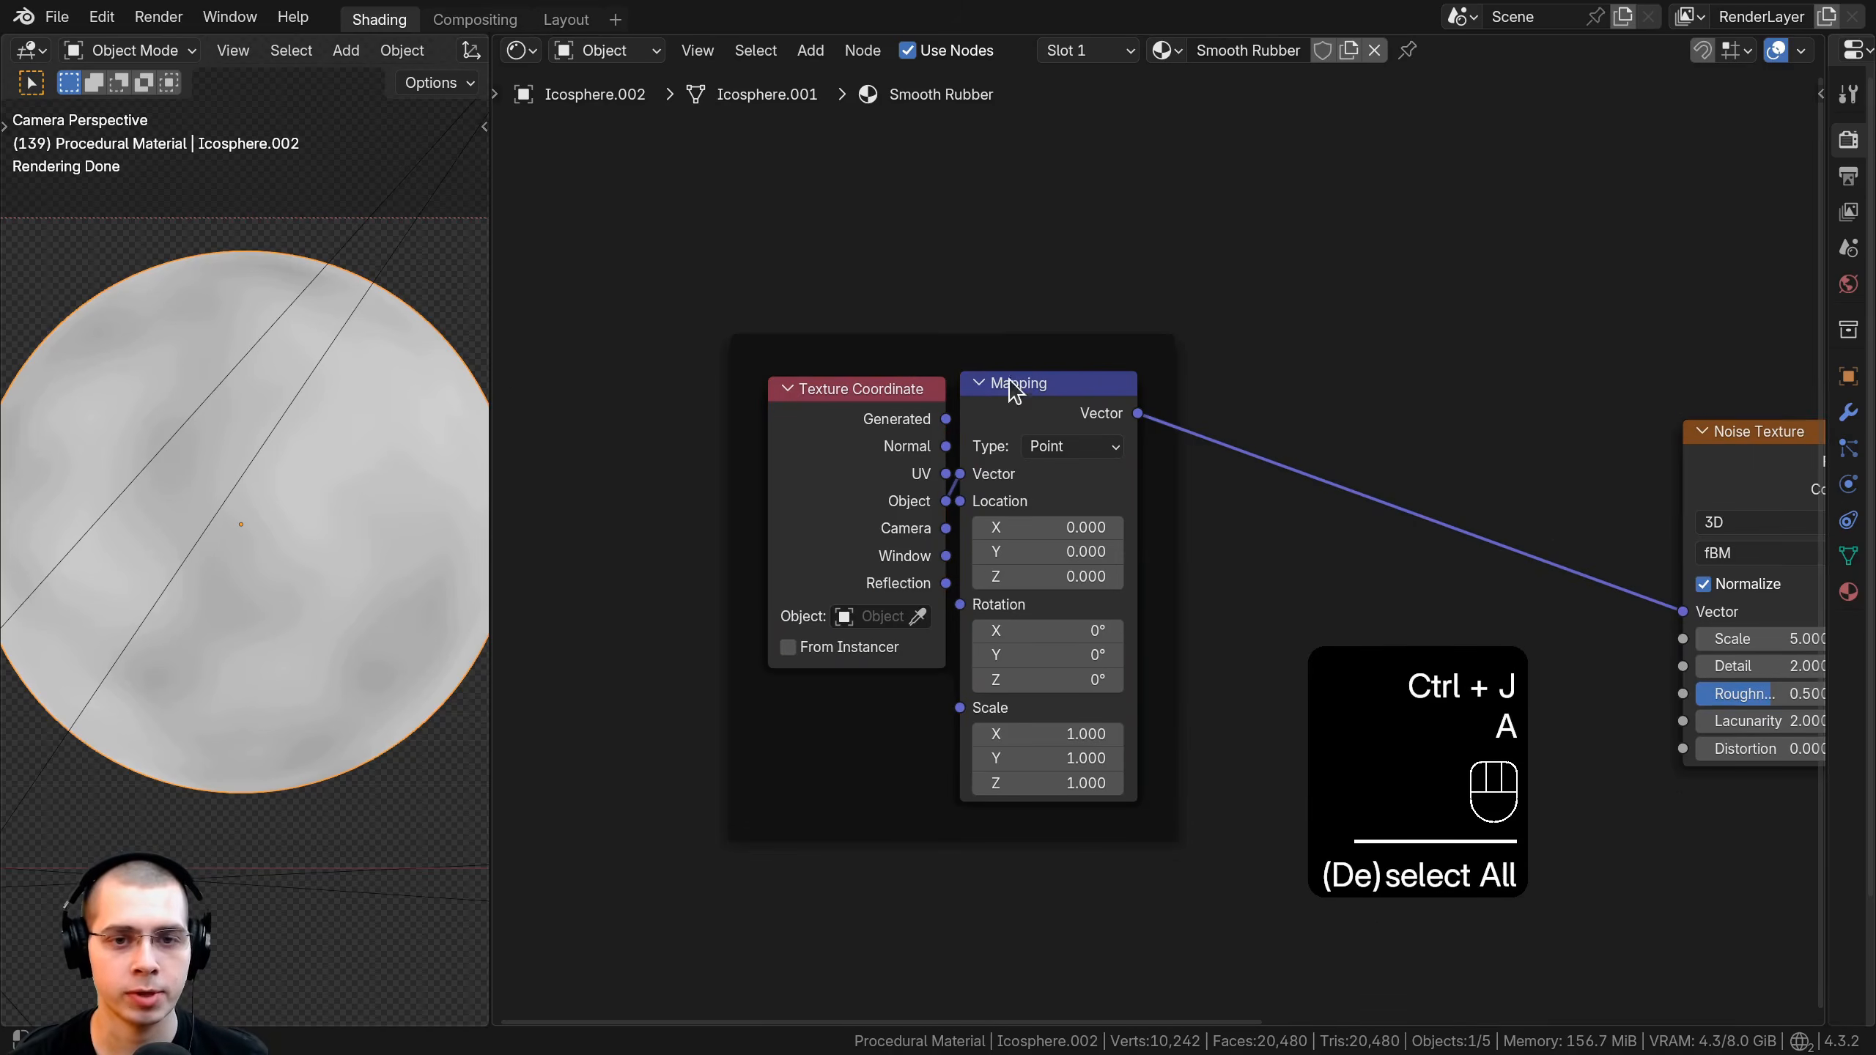
drag(986, 343, 919, 333)
key(F2)
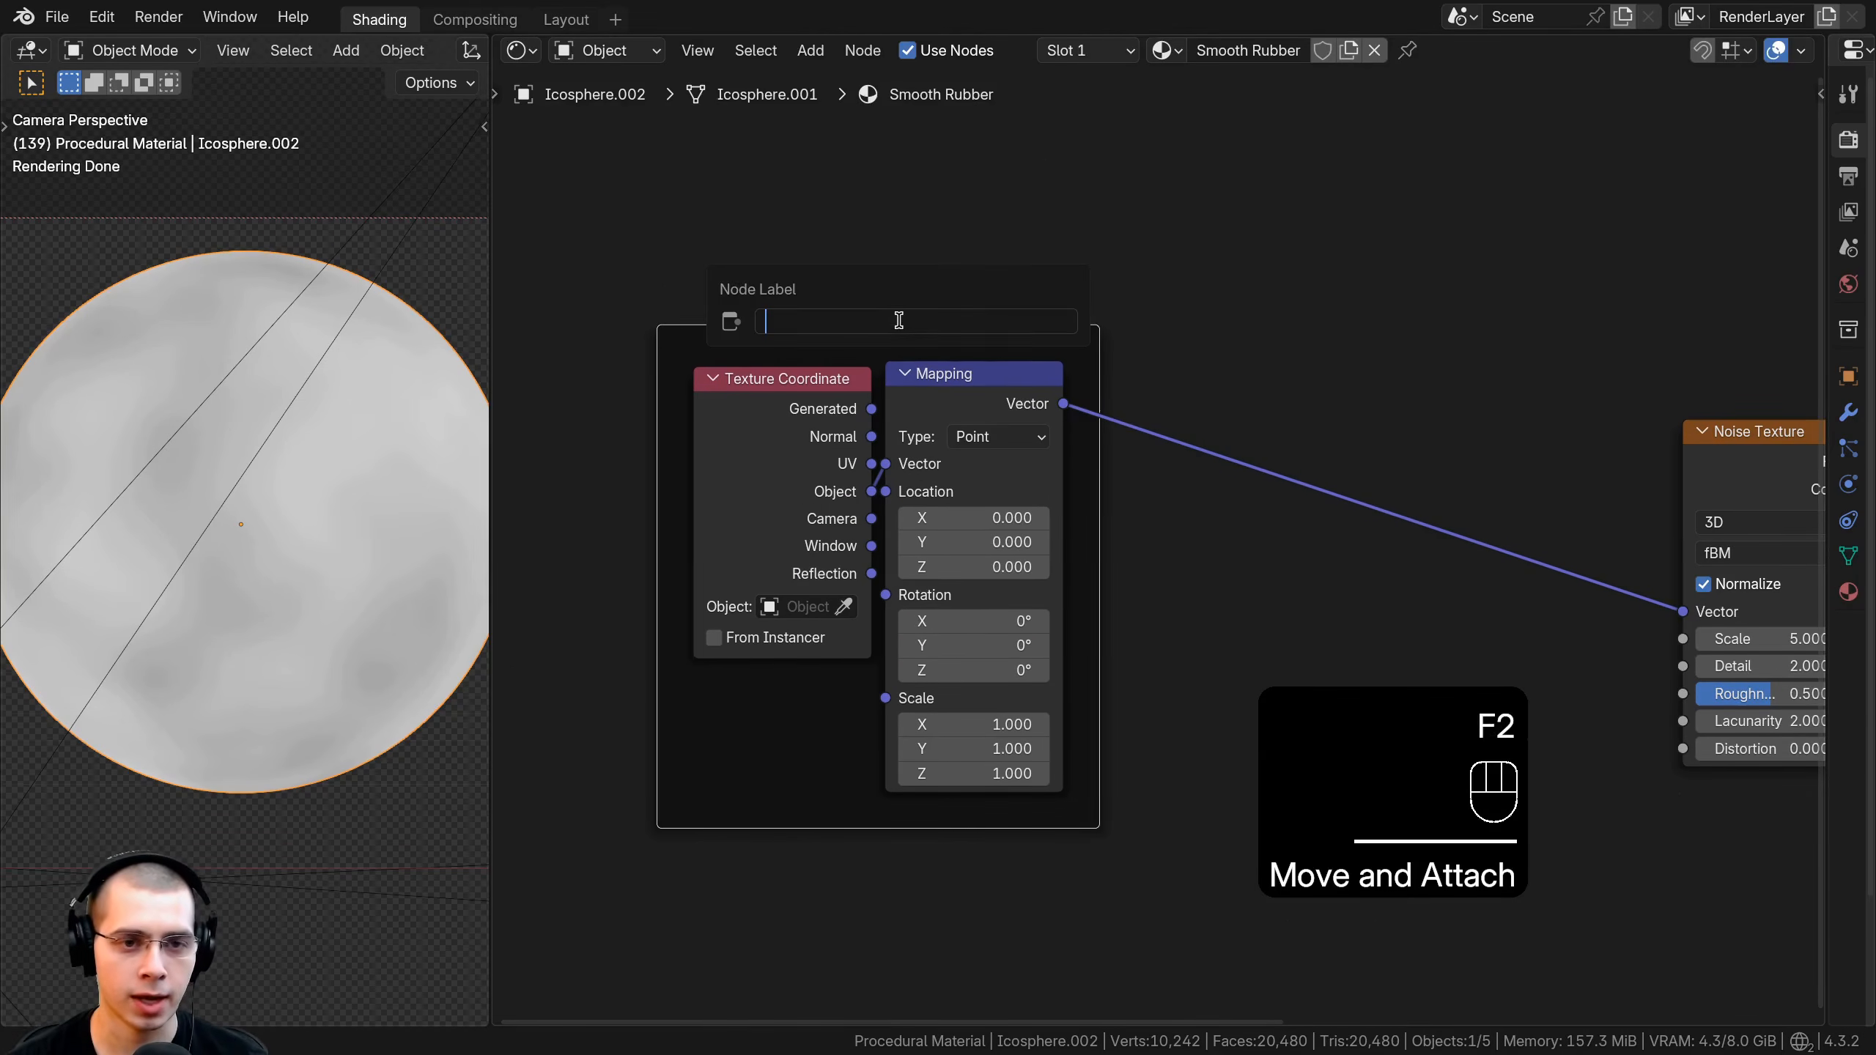
text(Mapping)
key(Return)
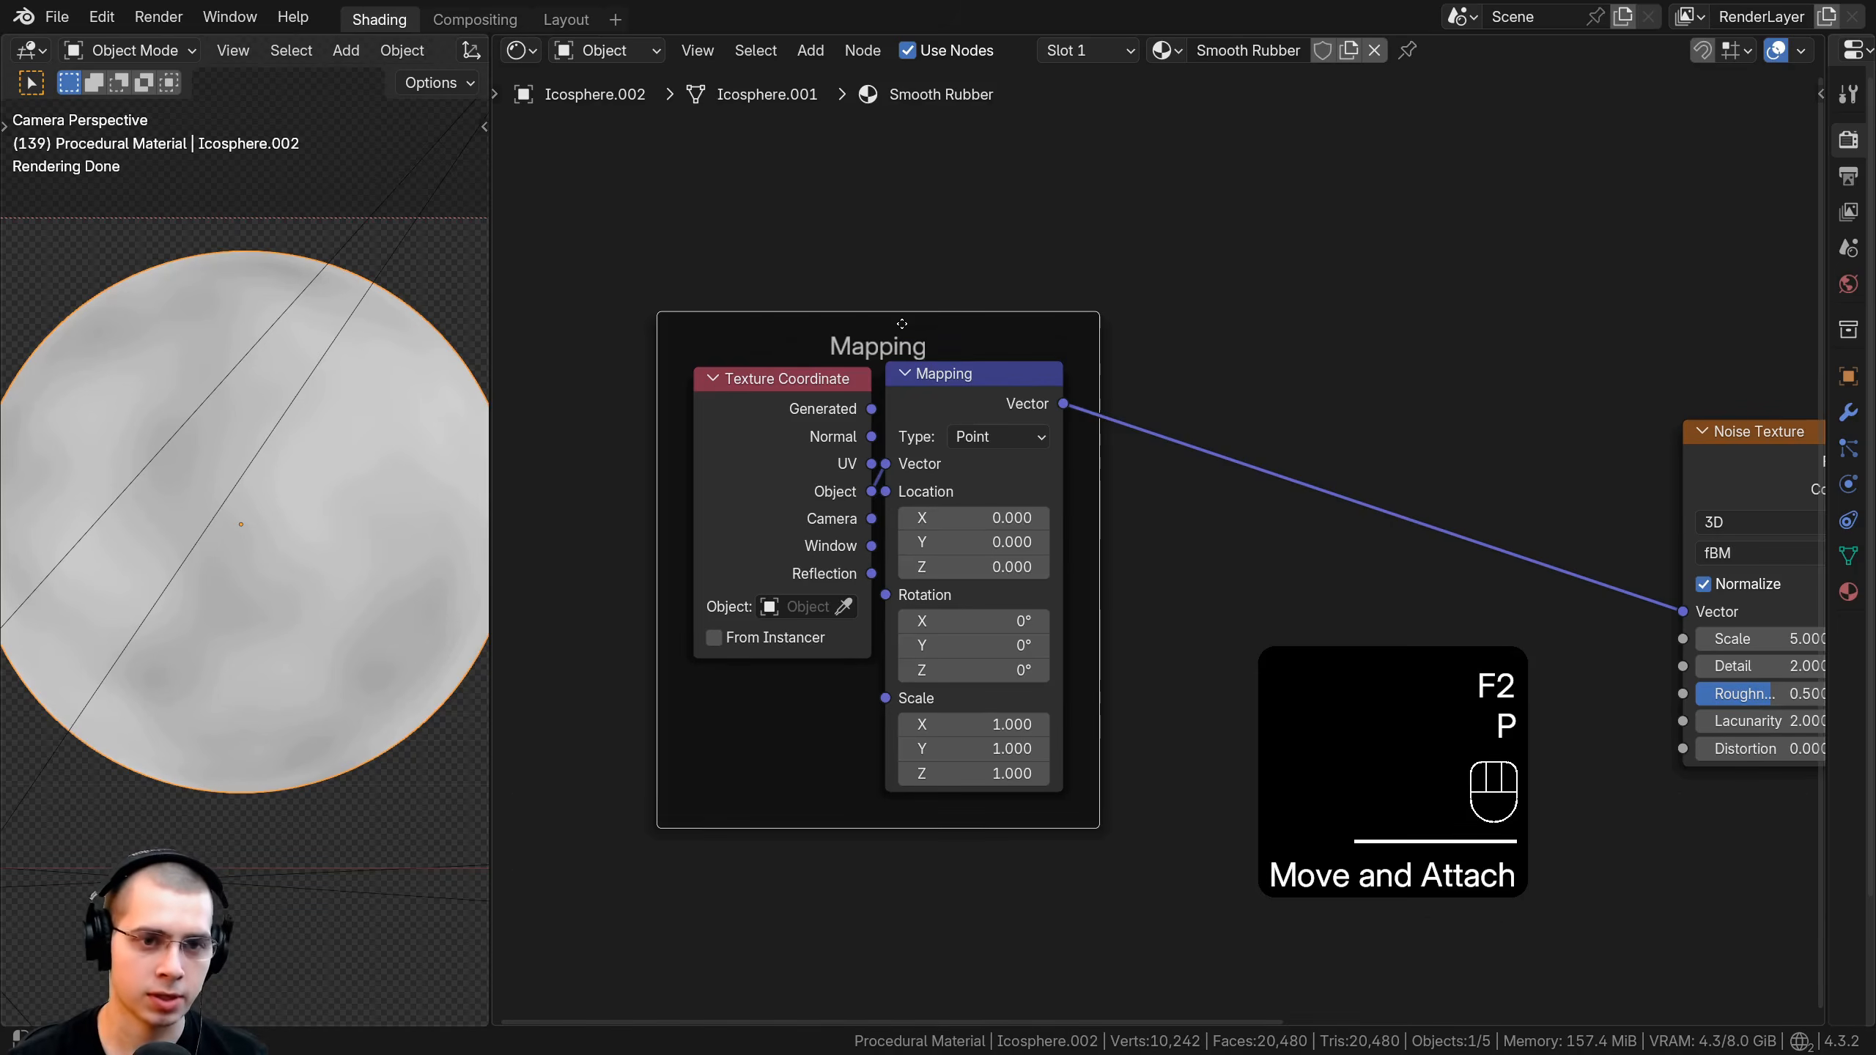
Set the Noise Texture's Scale to 6, Detail to 10 and Roughness to 0.7.
key(a)
scroll(984, 369, right, 8)
drag(1222, 430, 1125, 417)
scroll(1126, 447, up, 5)
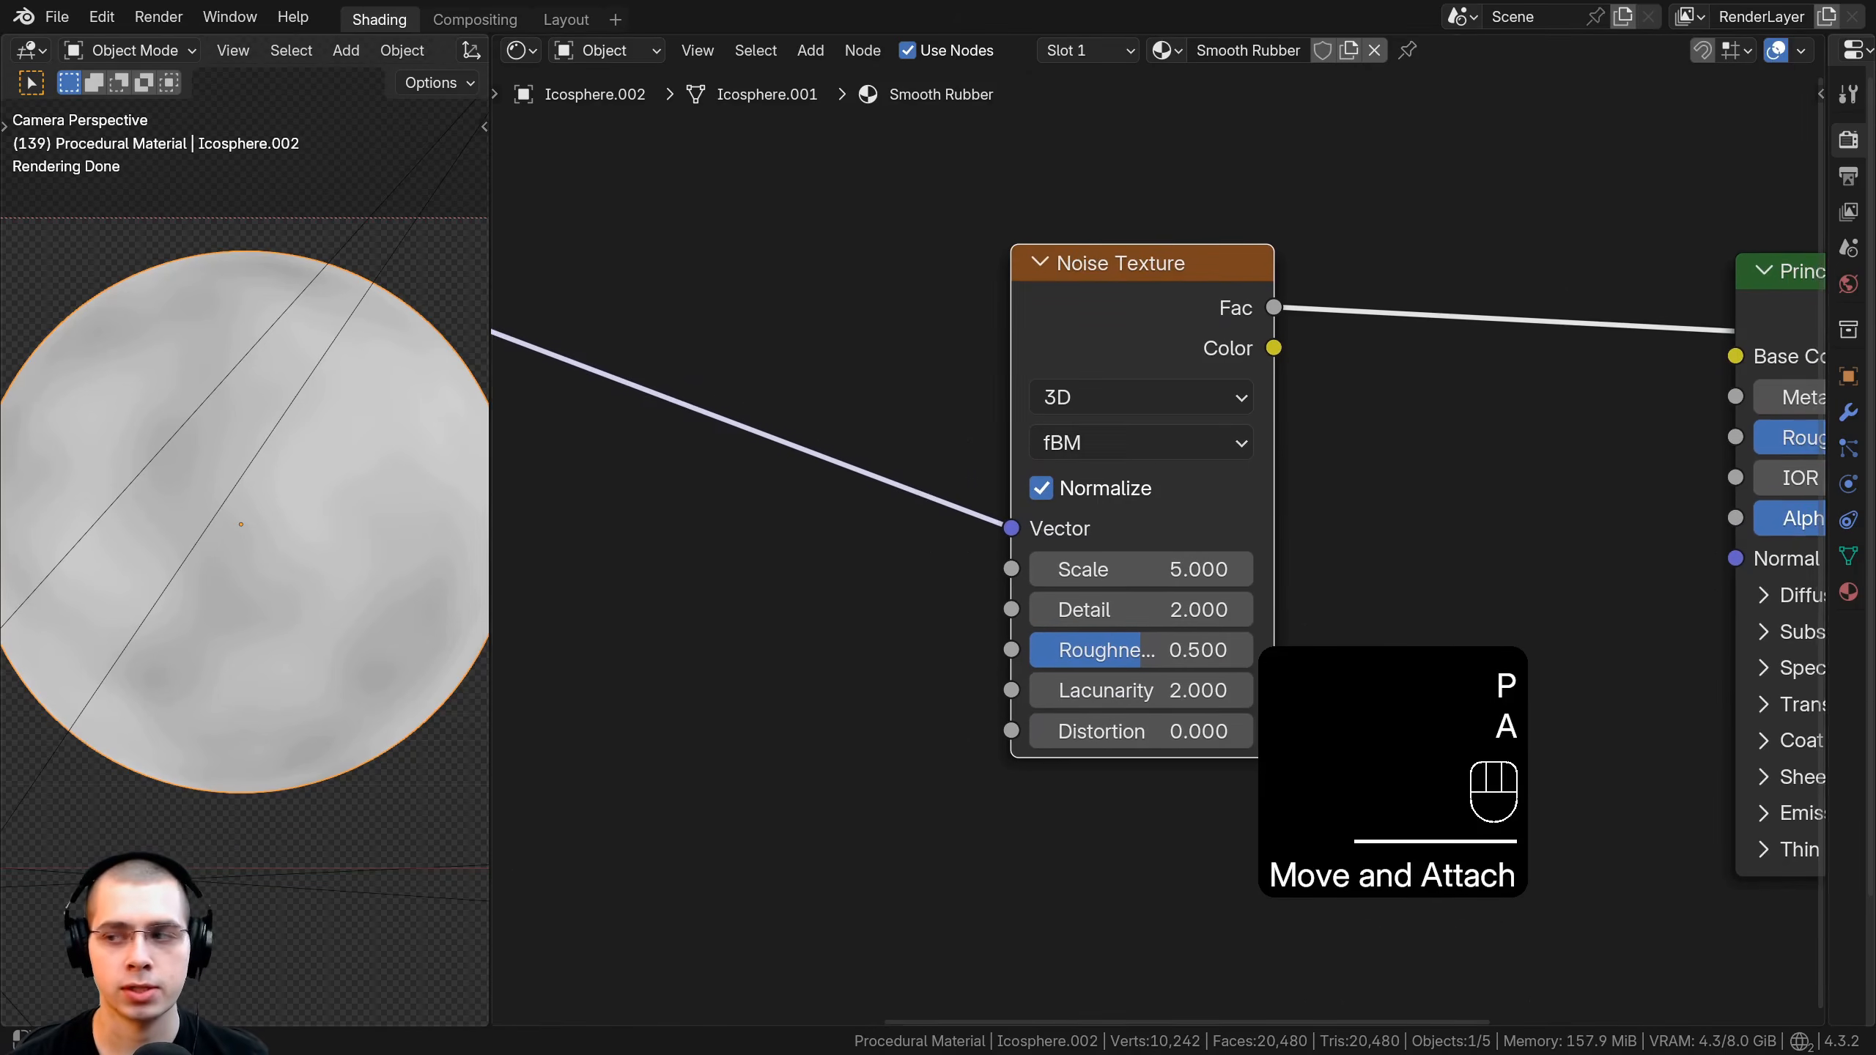
click(1182, 569)
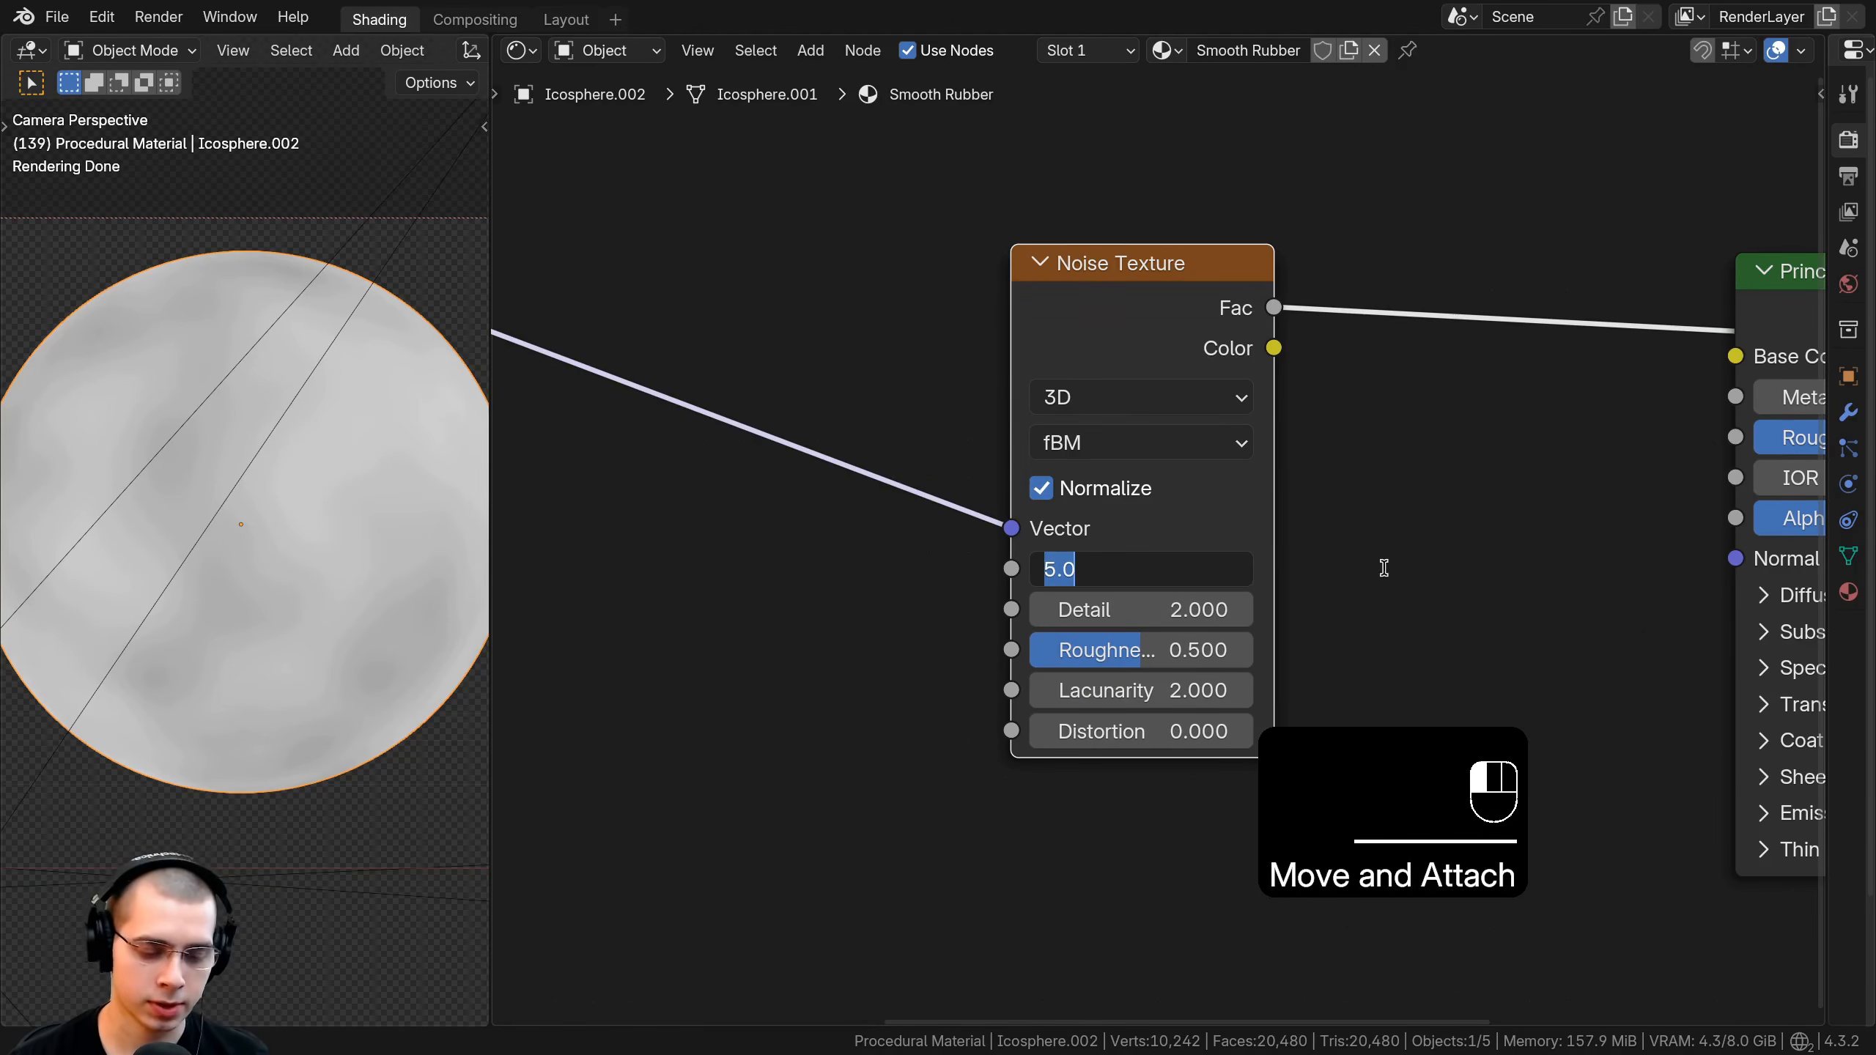
text(6)
key(Return)
click(1137, 614)
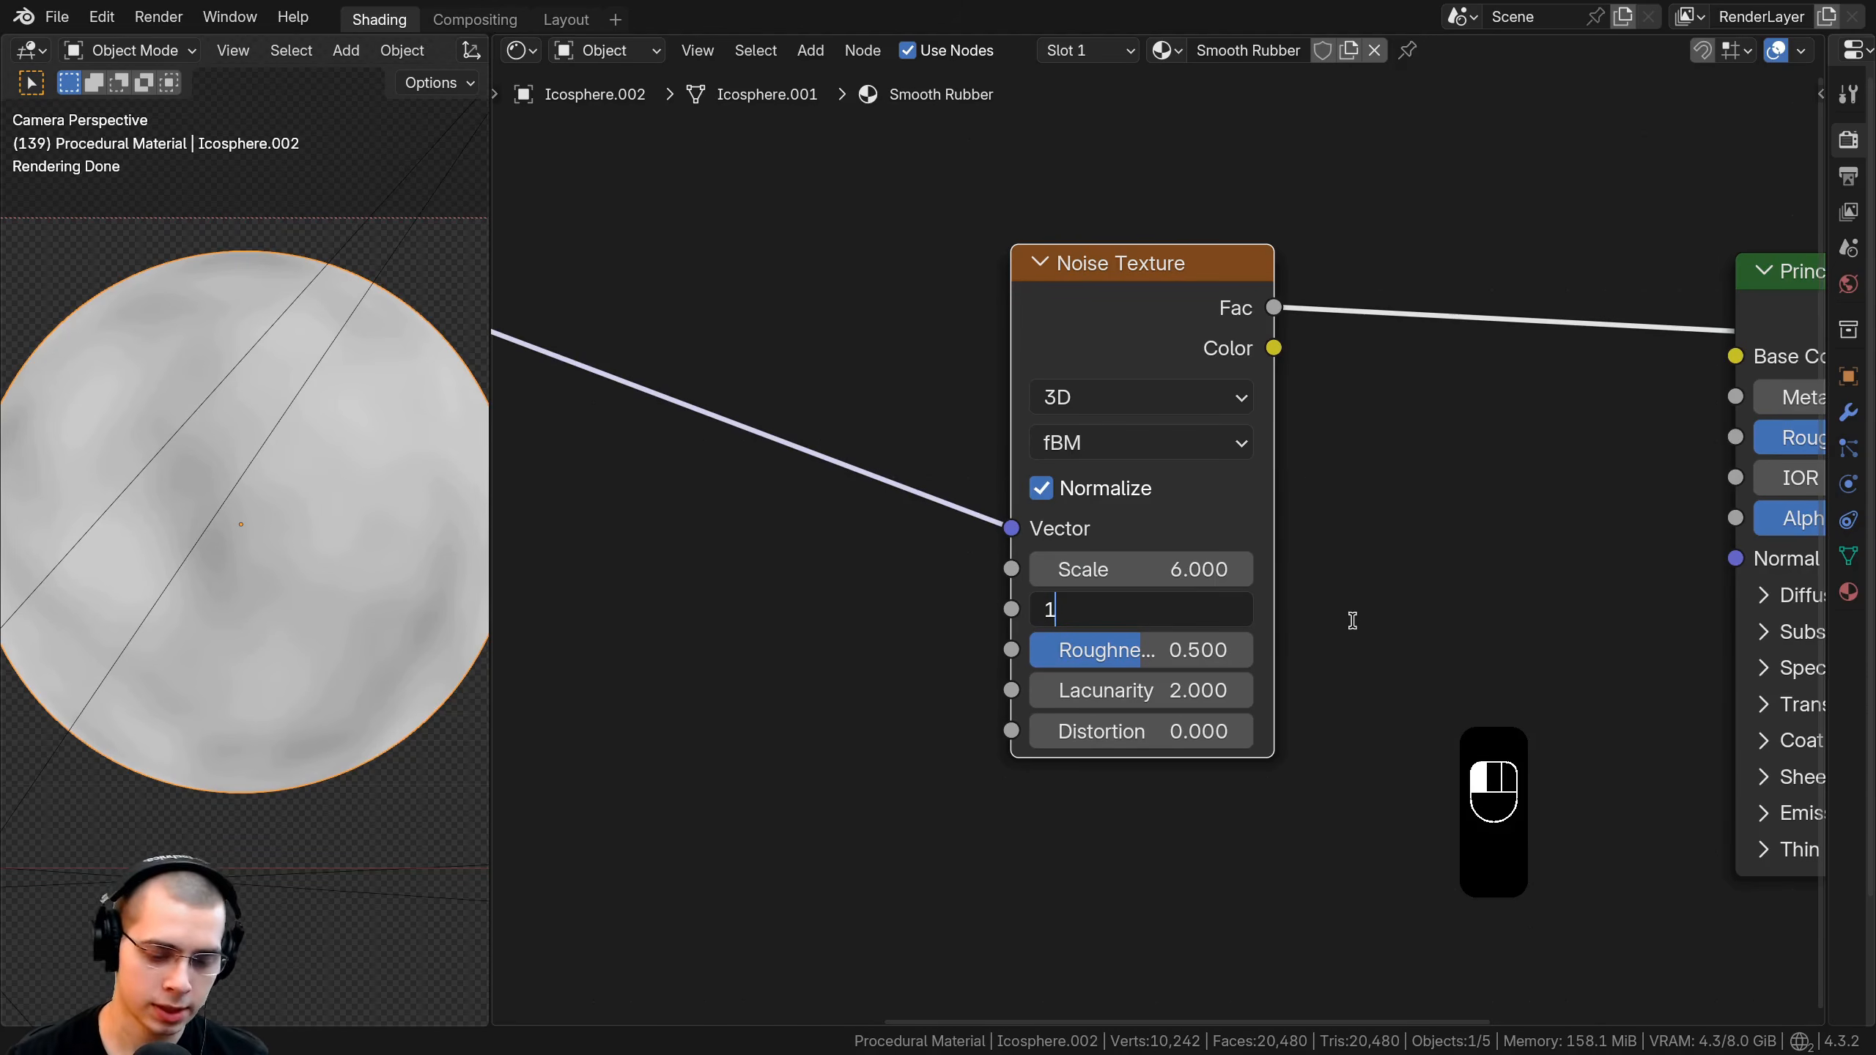
double_click(1137, 650)
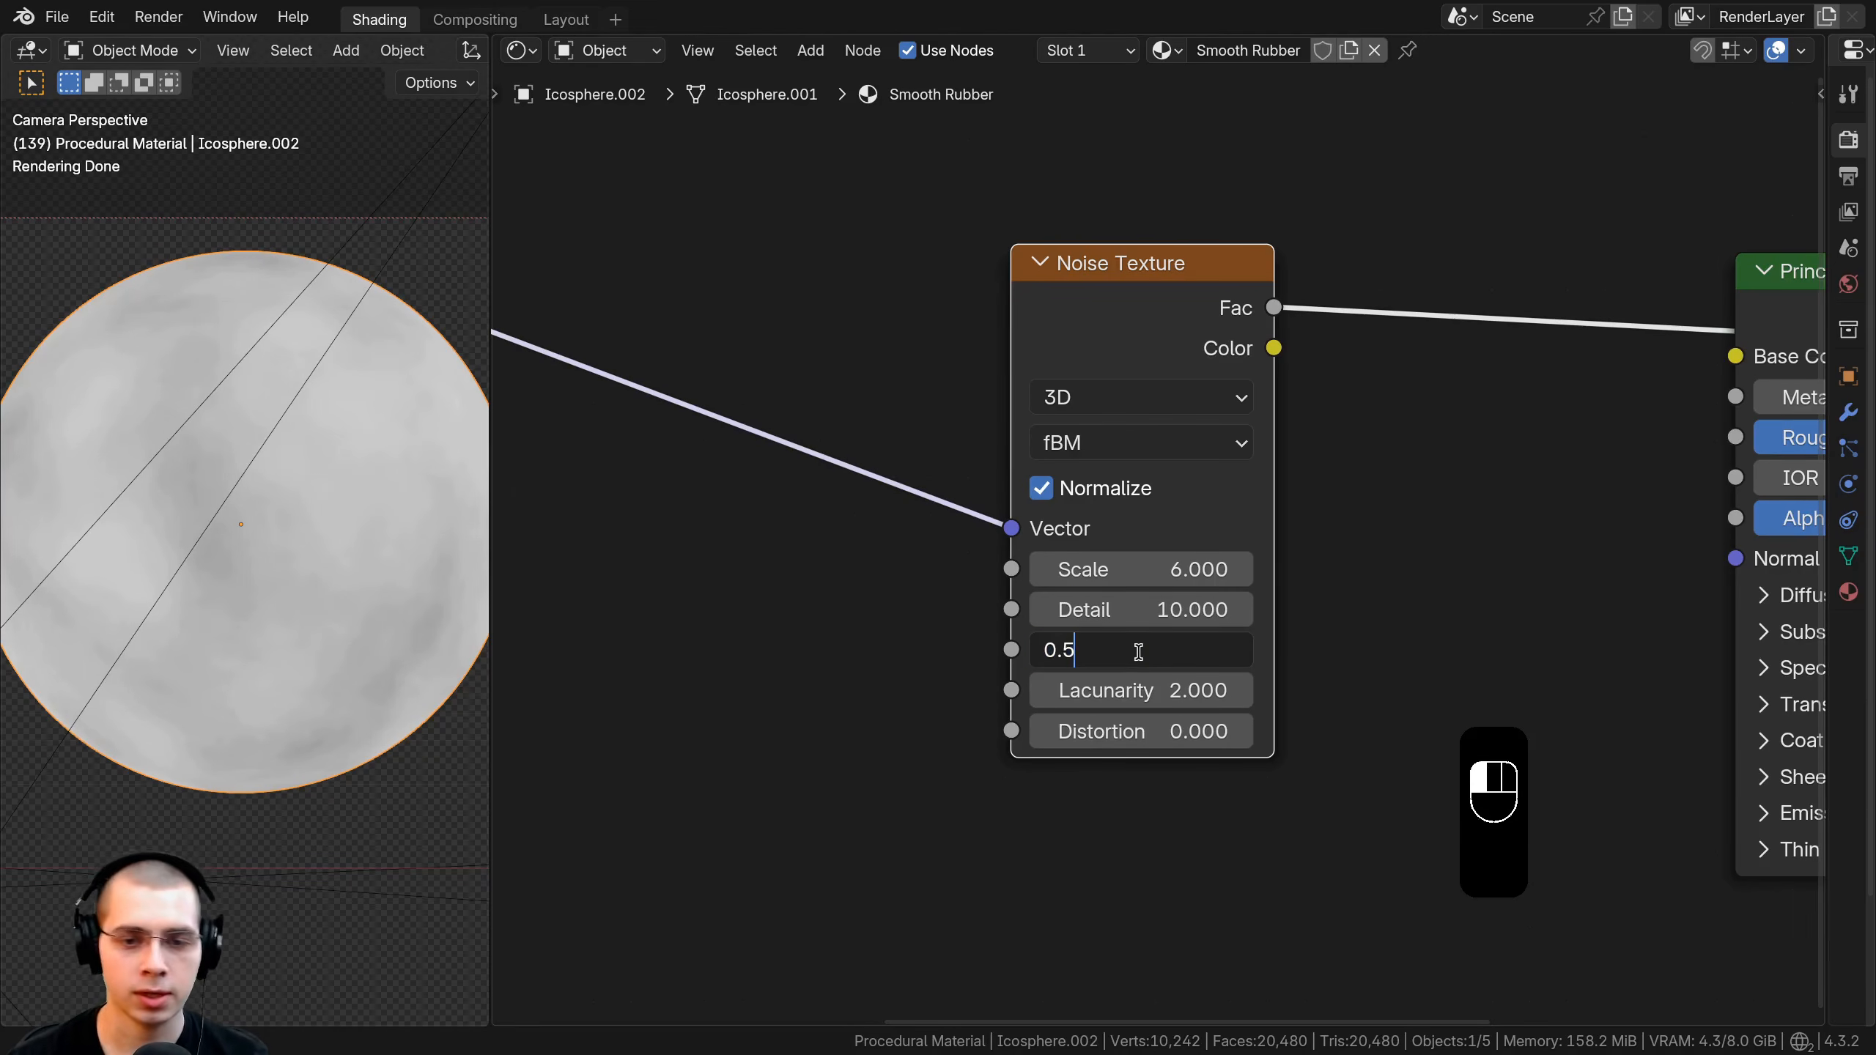
key(Return)
Duplicate the Noise Texture and insert the copy, through its Color output, between the Mapping node and the original Noise Texture.
scroll(955, 565, down, 7)
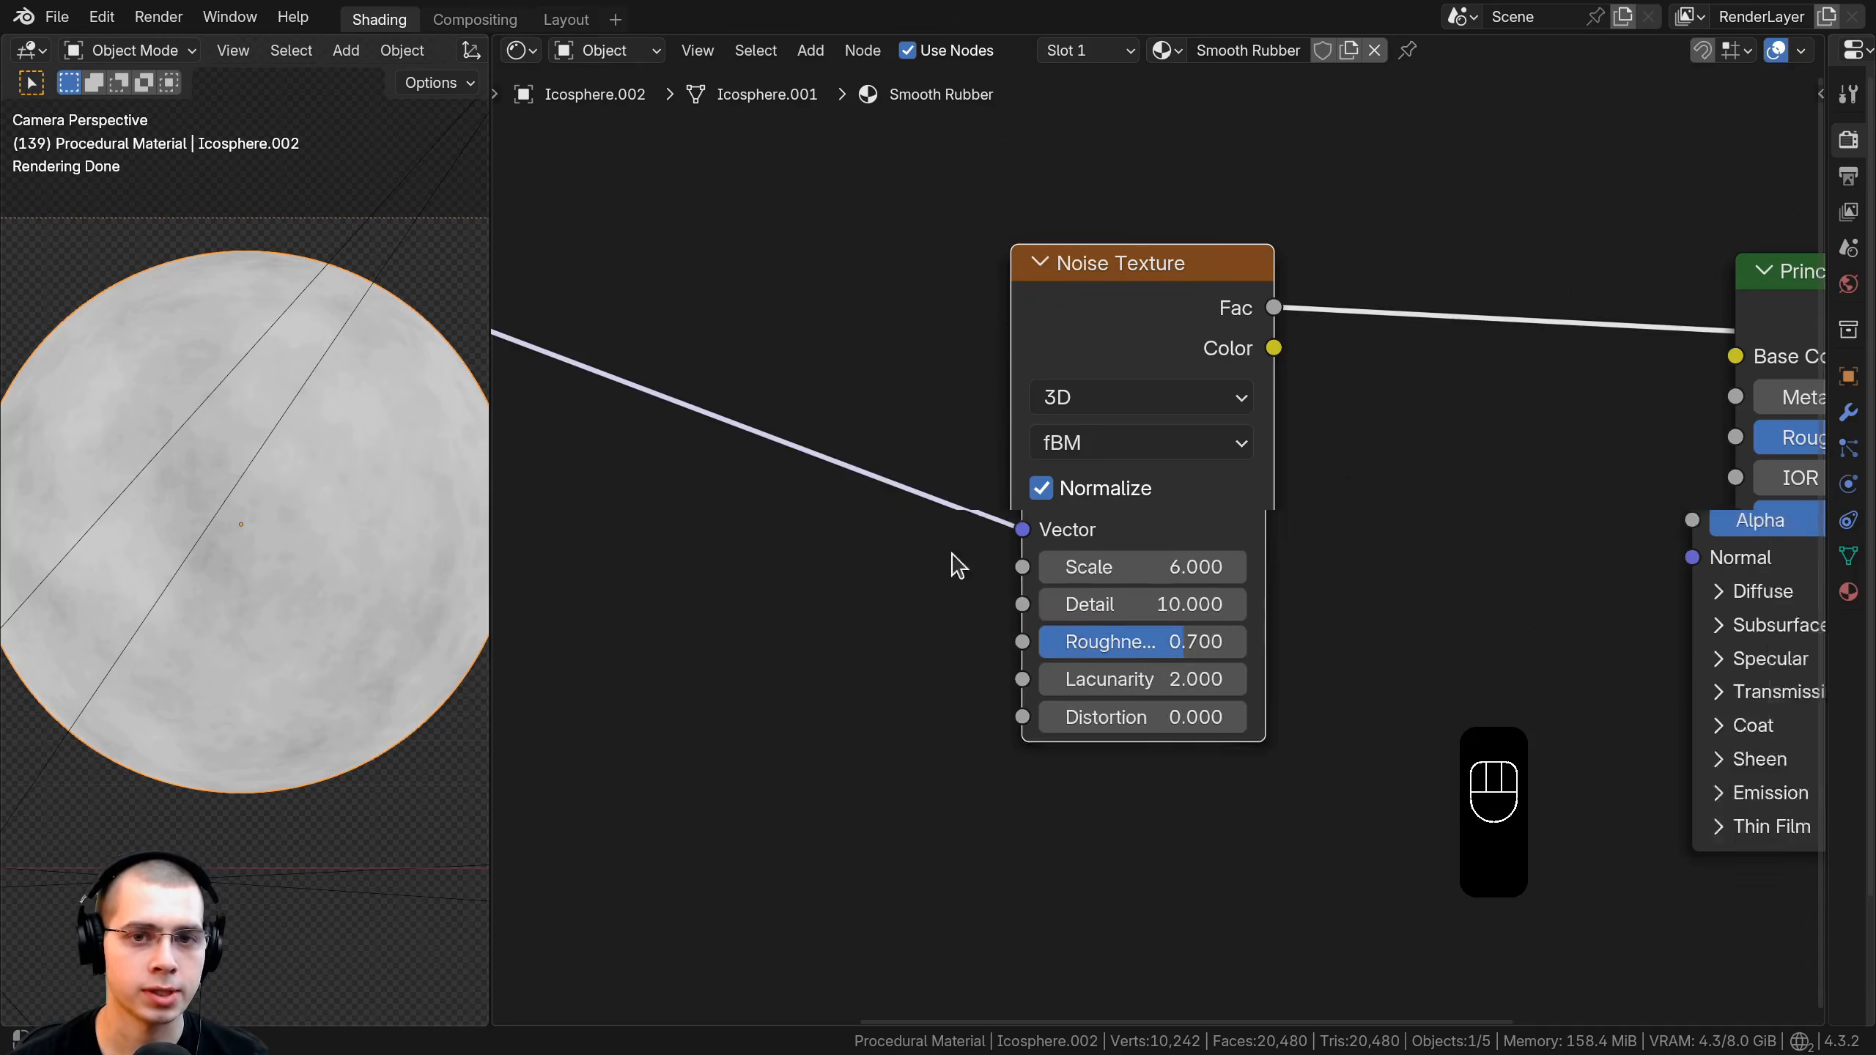
middle_drag(802, 562, 1027, 569)
drag(1296, 425, 1305, 418)
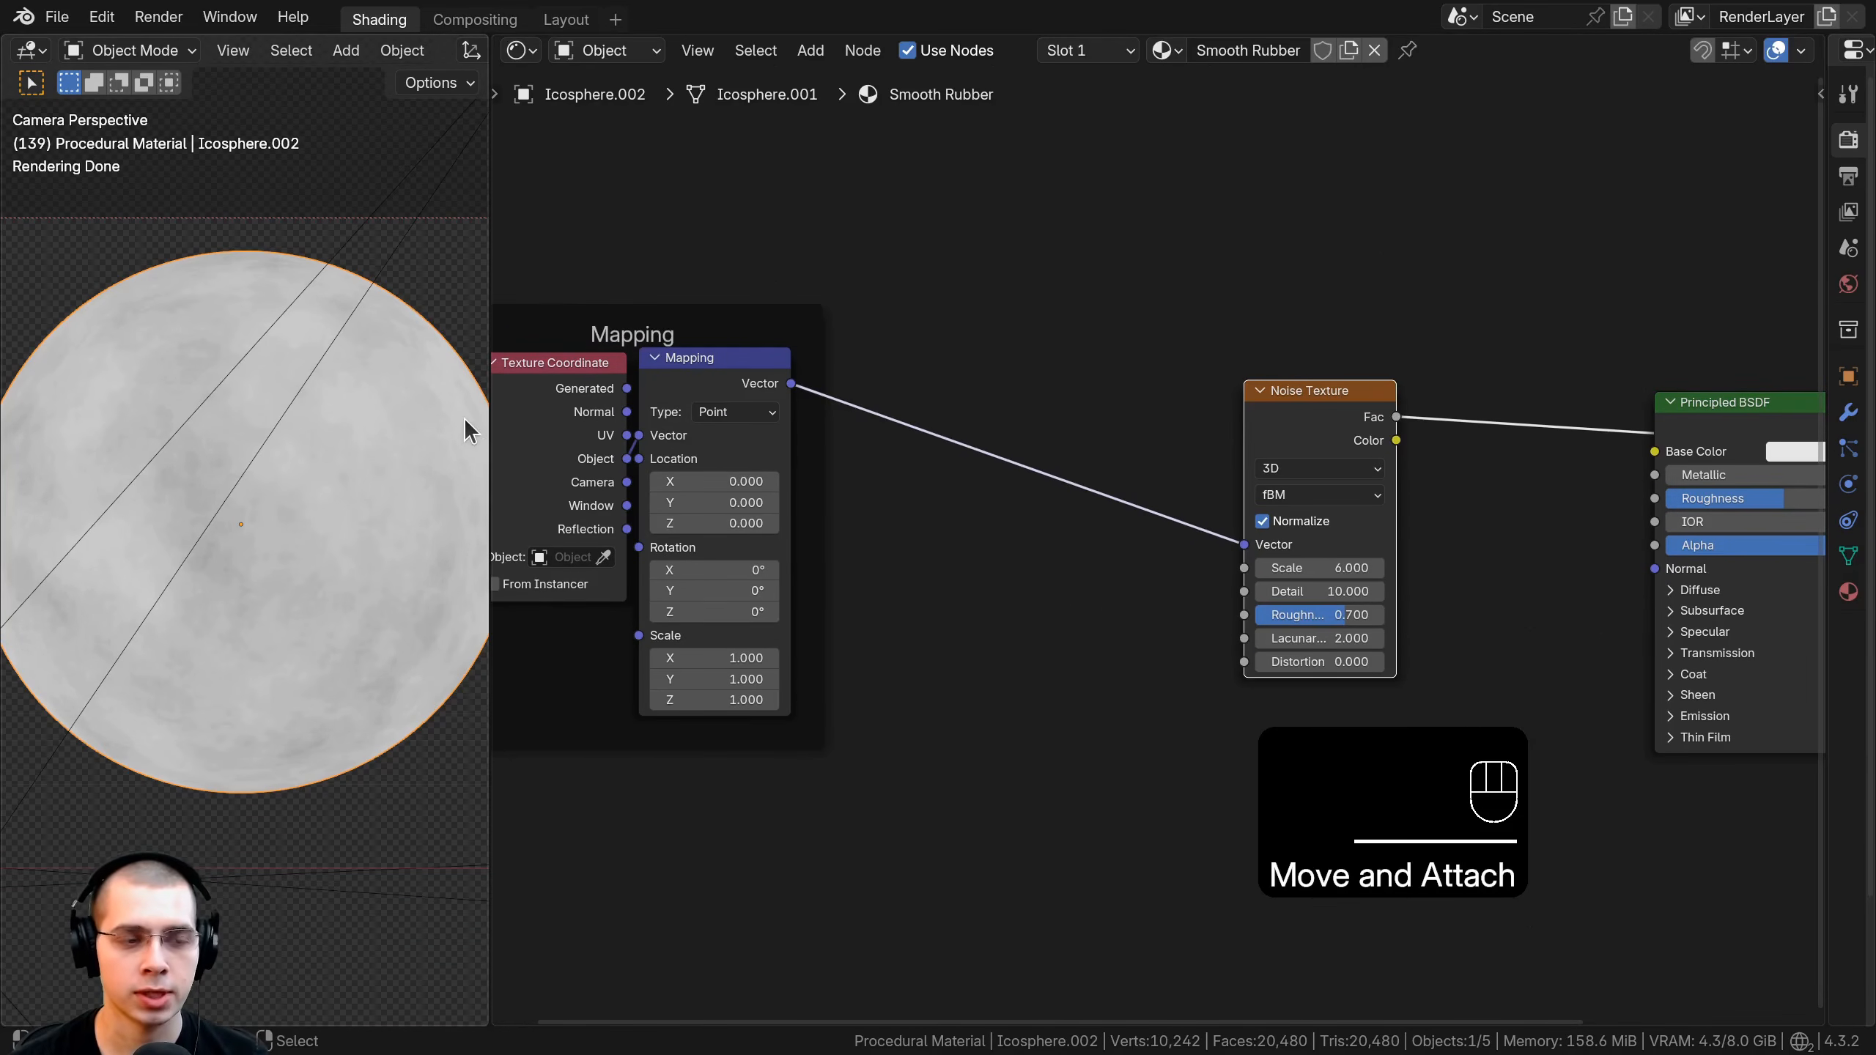
click(1311, 443)
key(shift+d)
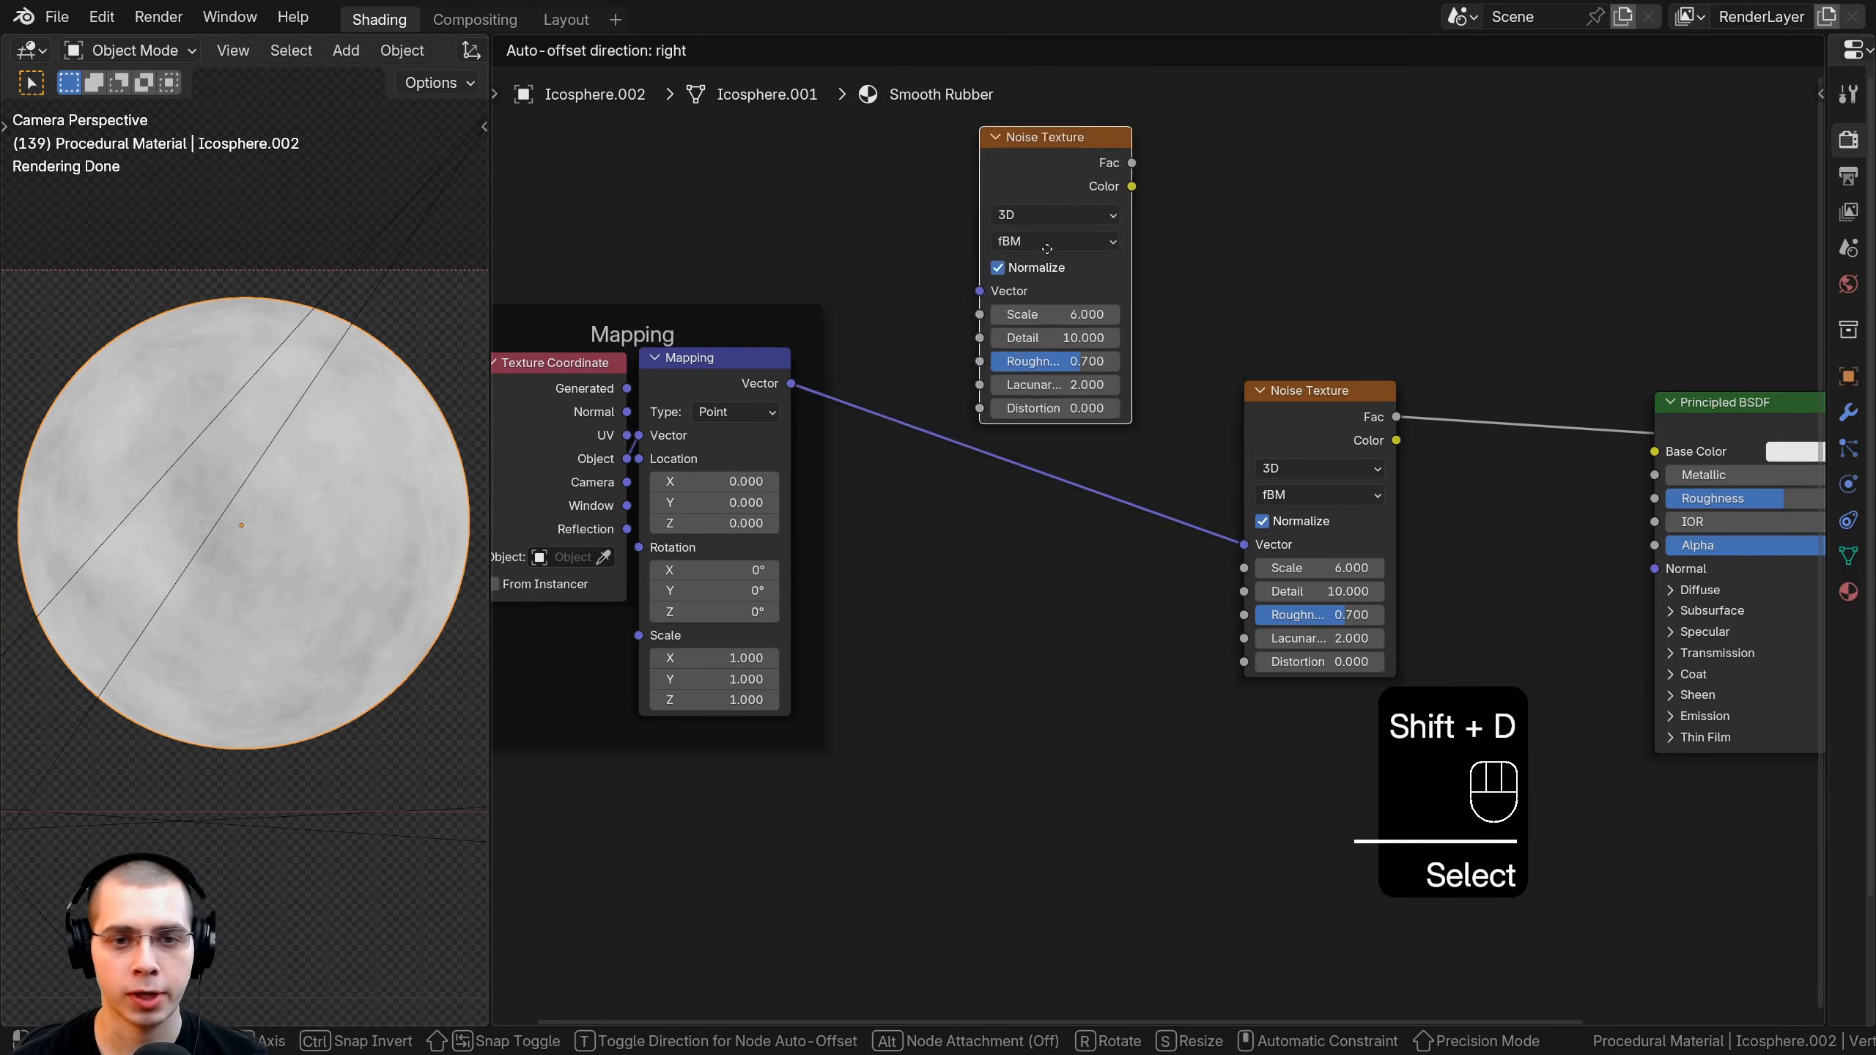
click(1031, 454)
drag(1031, 455, 1049, 455)
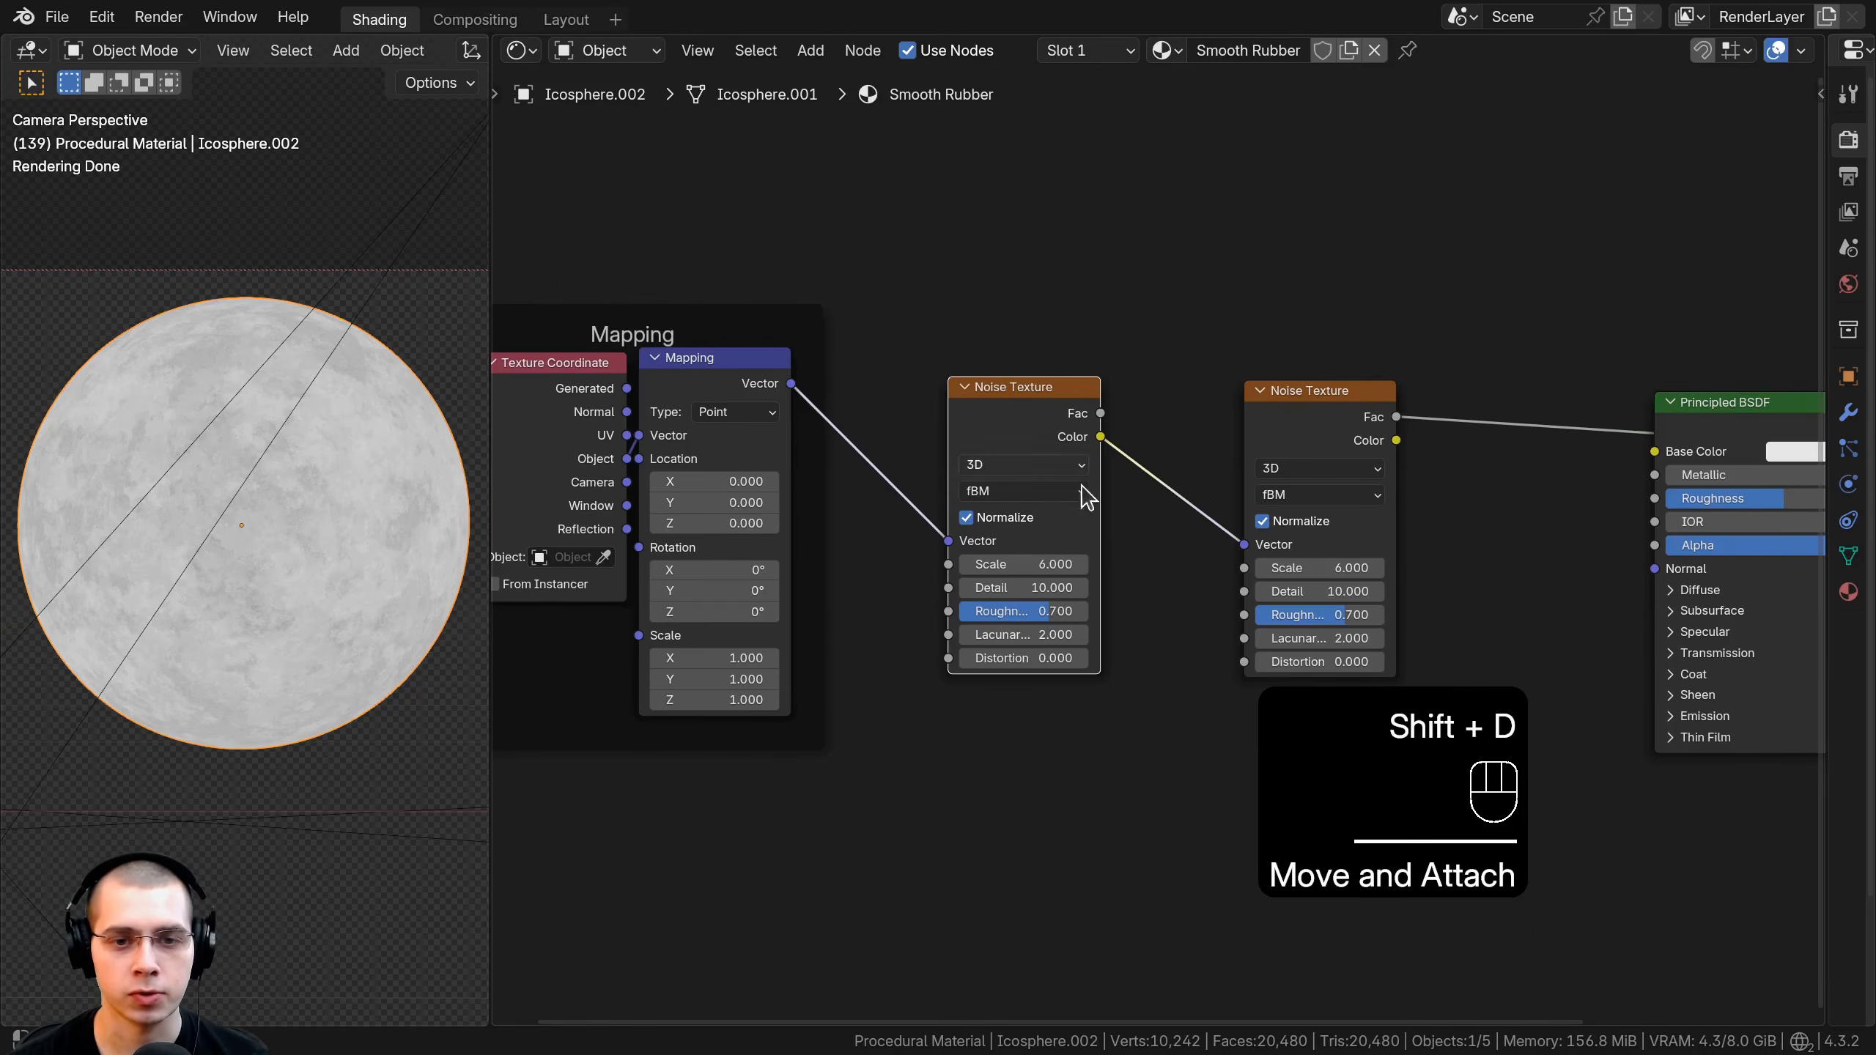
click(980, 421)
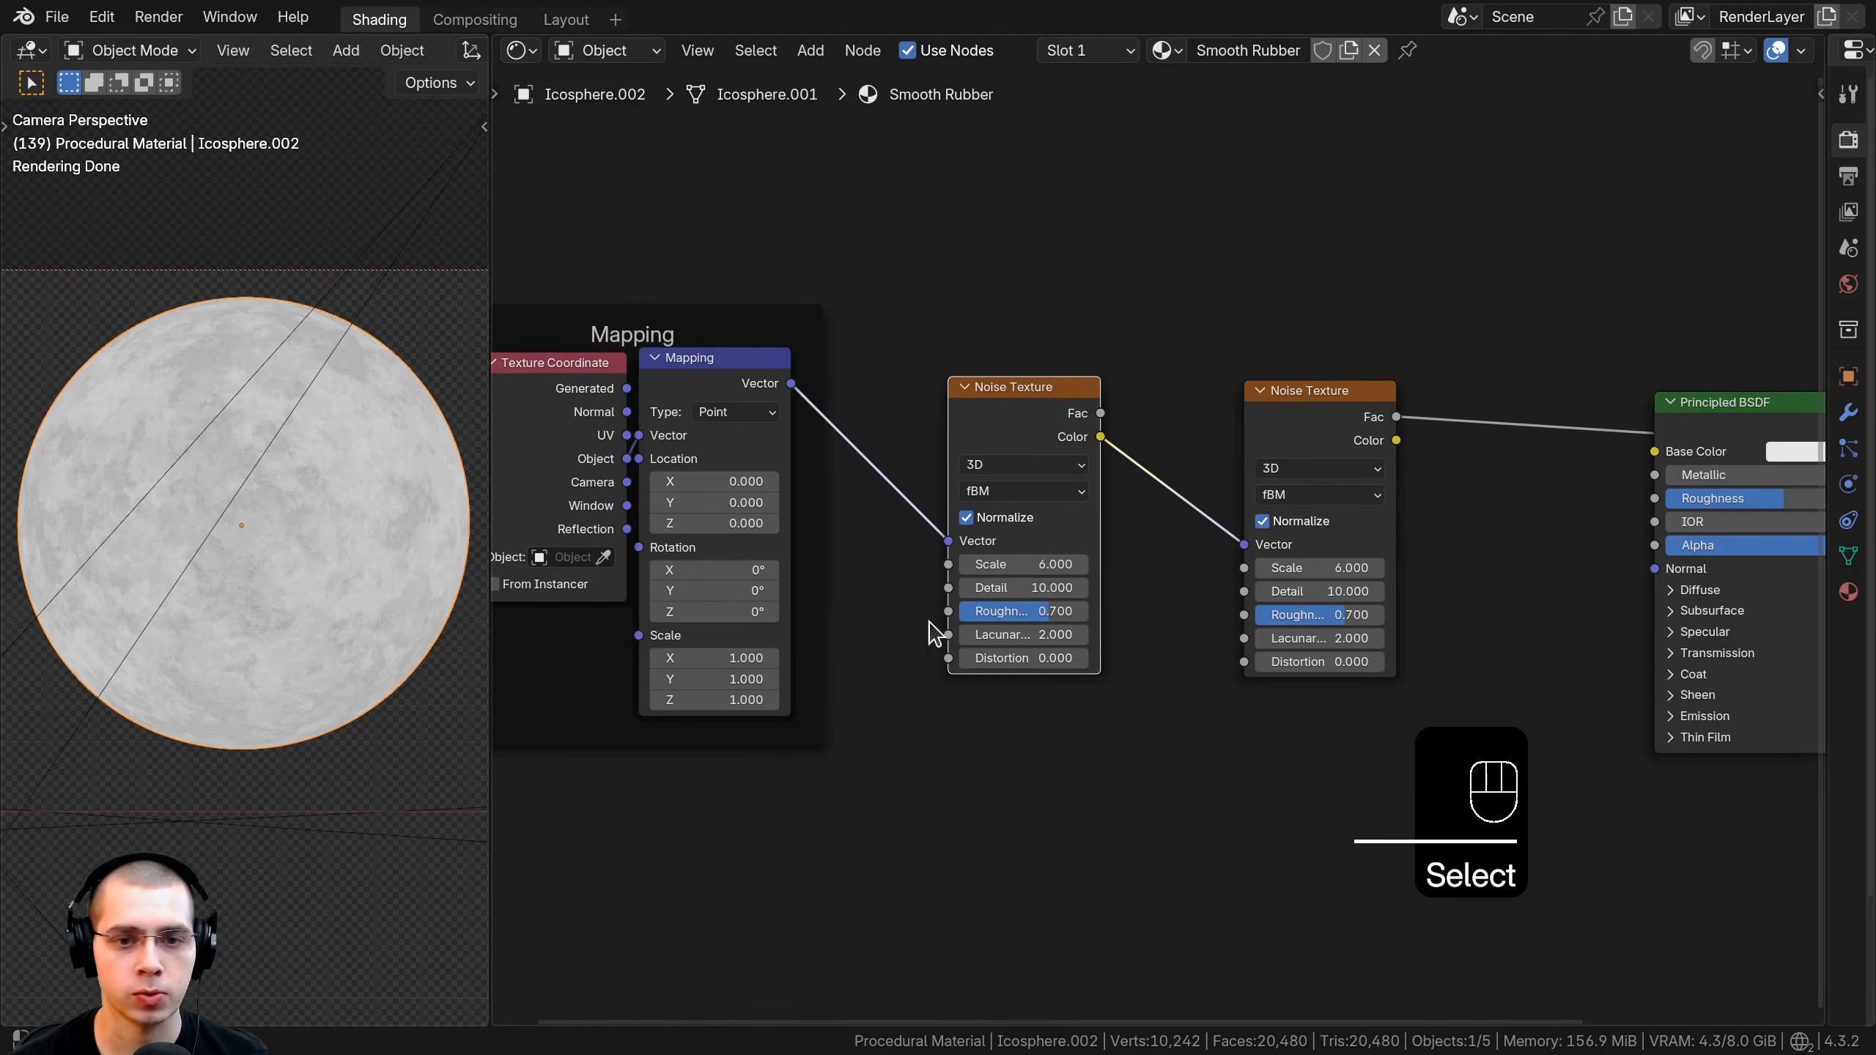
Set the first Noise Texture's Scale to 5 and Roughness to 0.8.
scroll(934, 632, up, 2)
scroll(1158, 595, up, 2)
drag(905, 288, 915, 284)
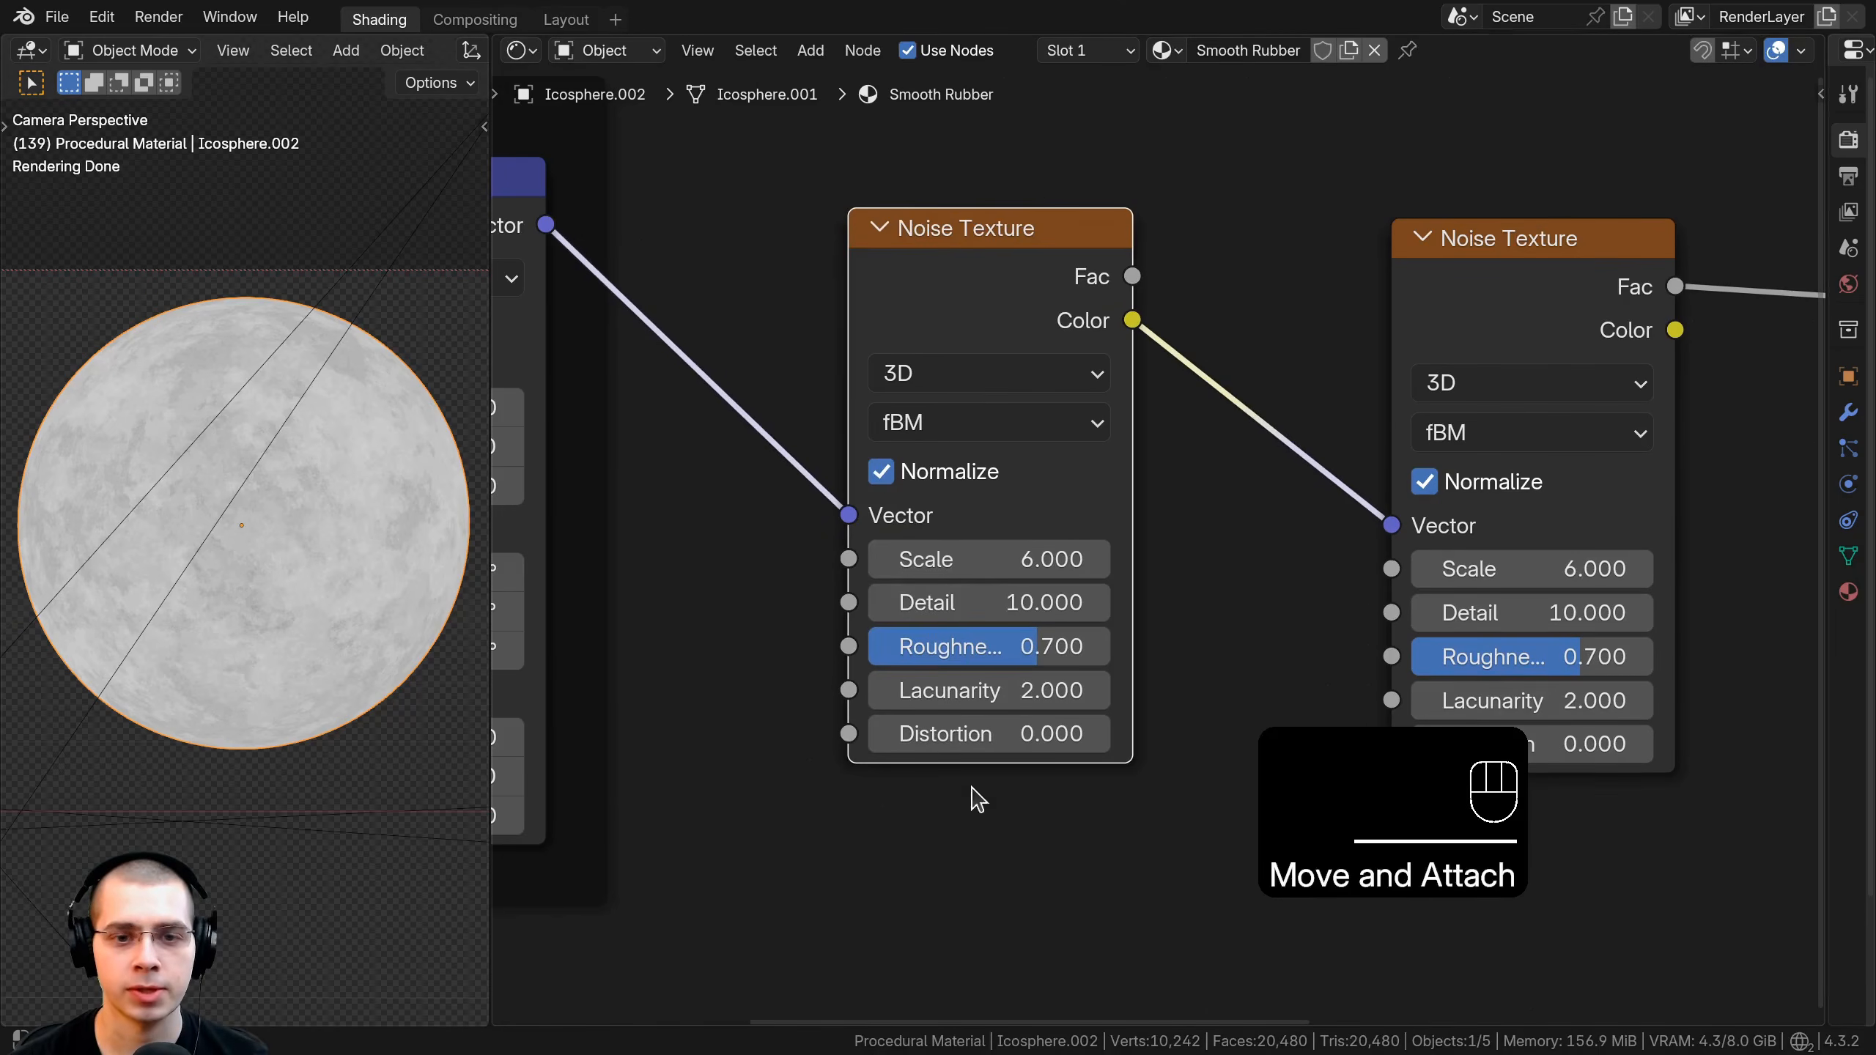
click(1095, 564)
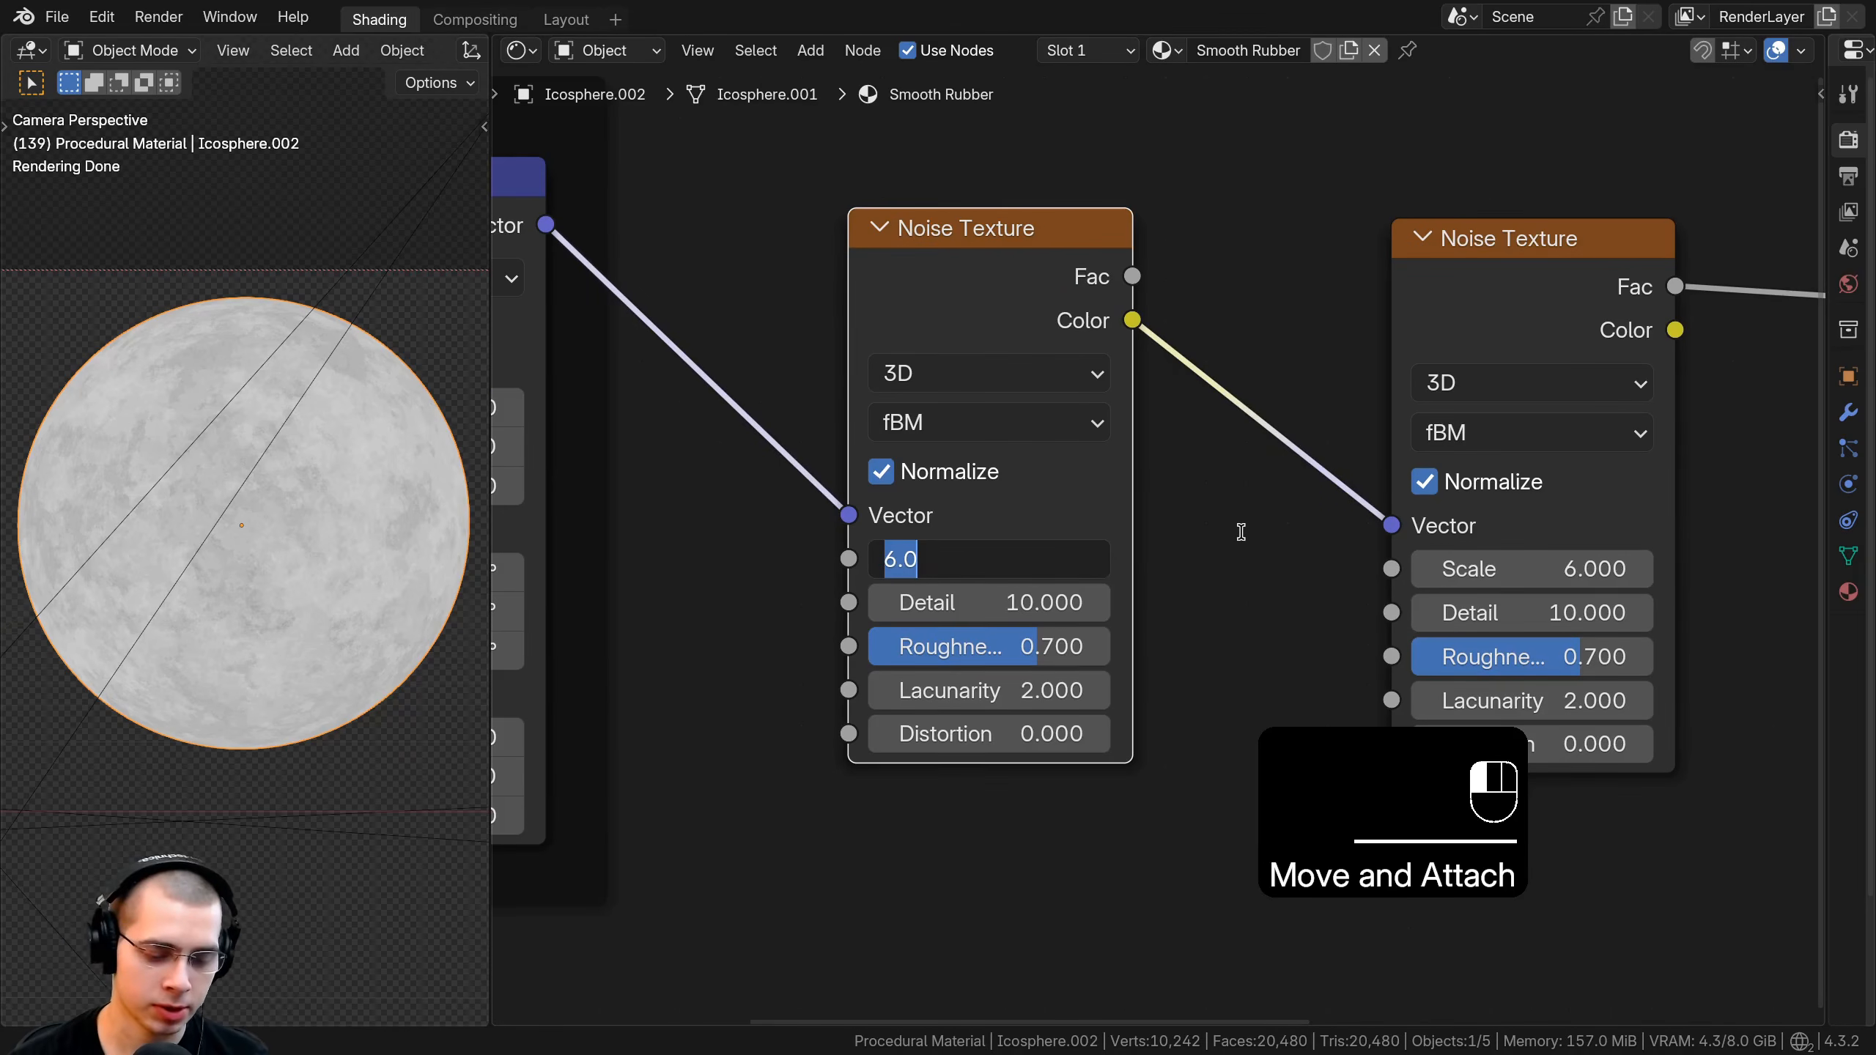
key(Return)
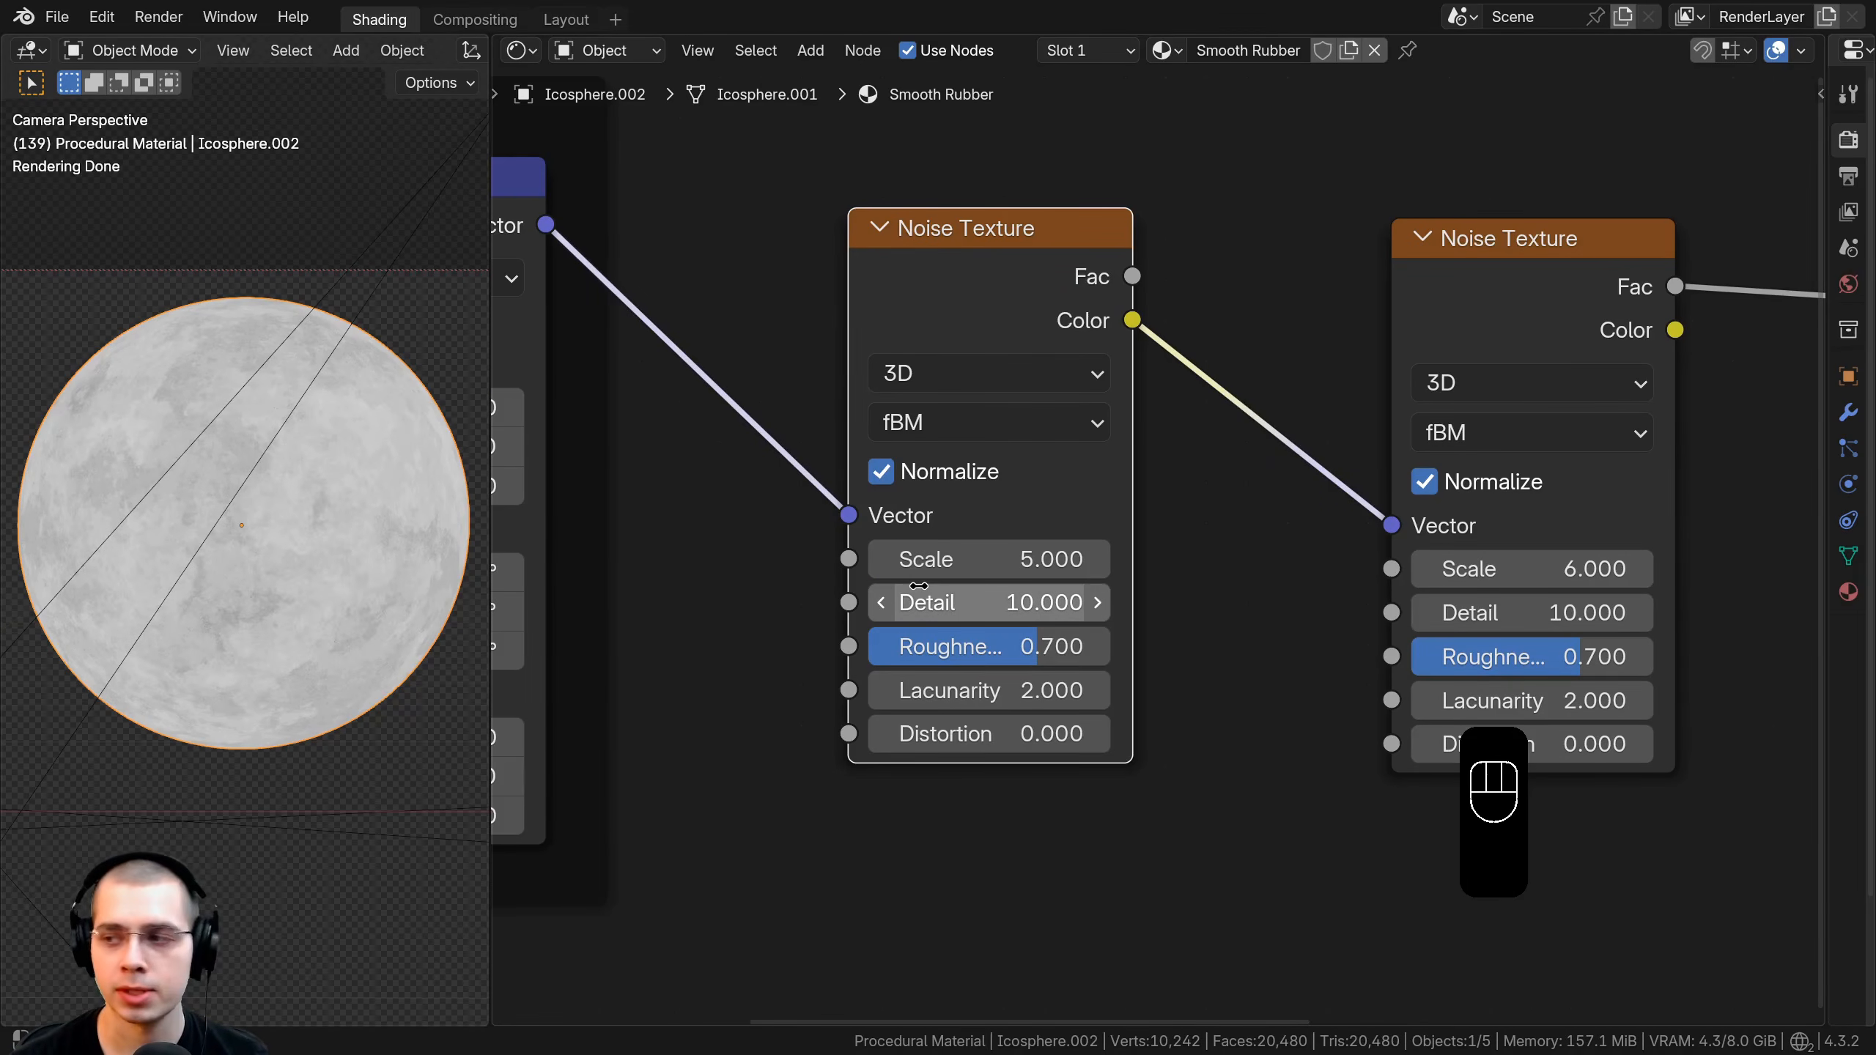
double_click(963, 644)
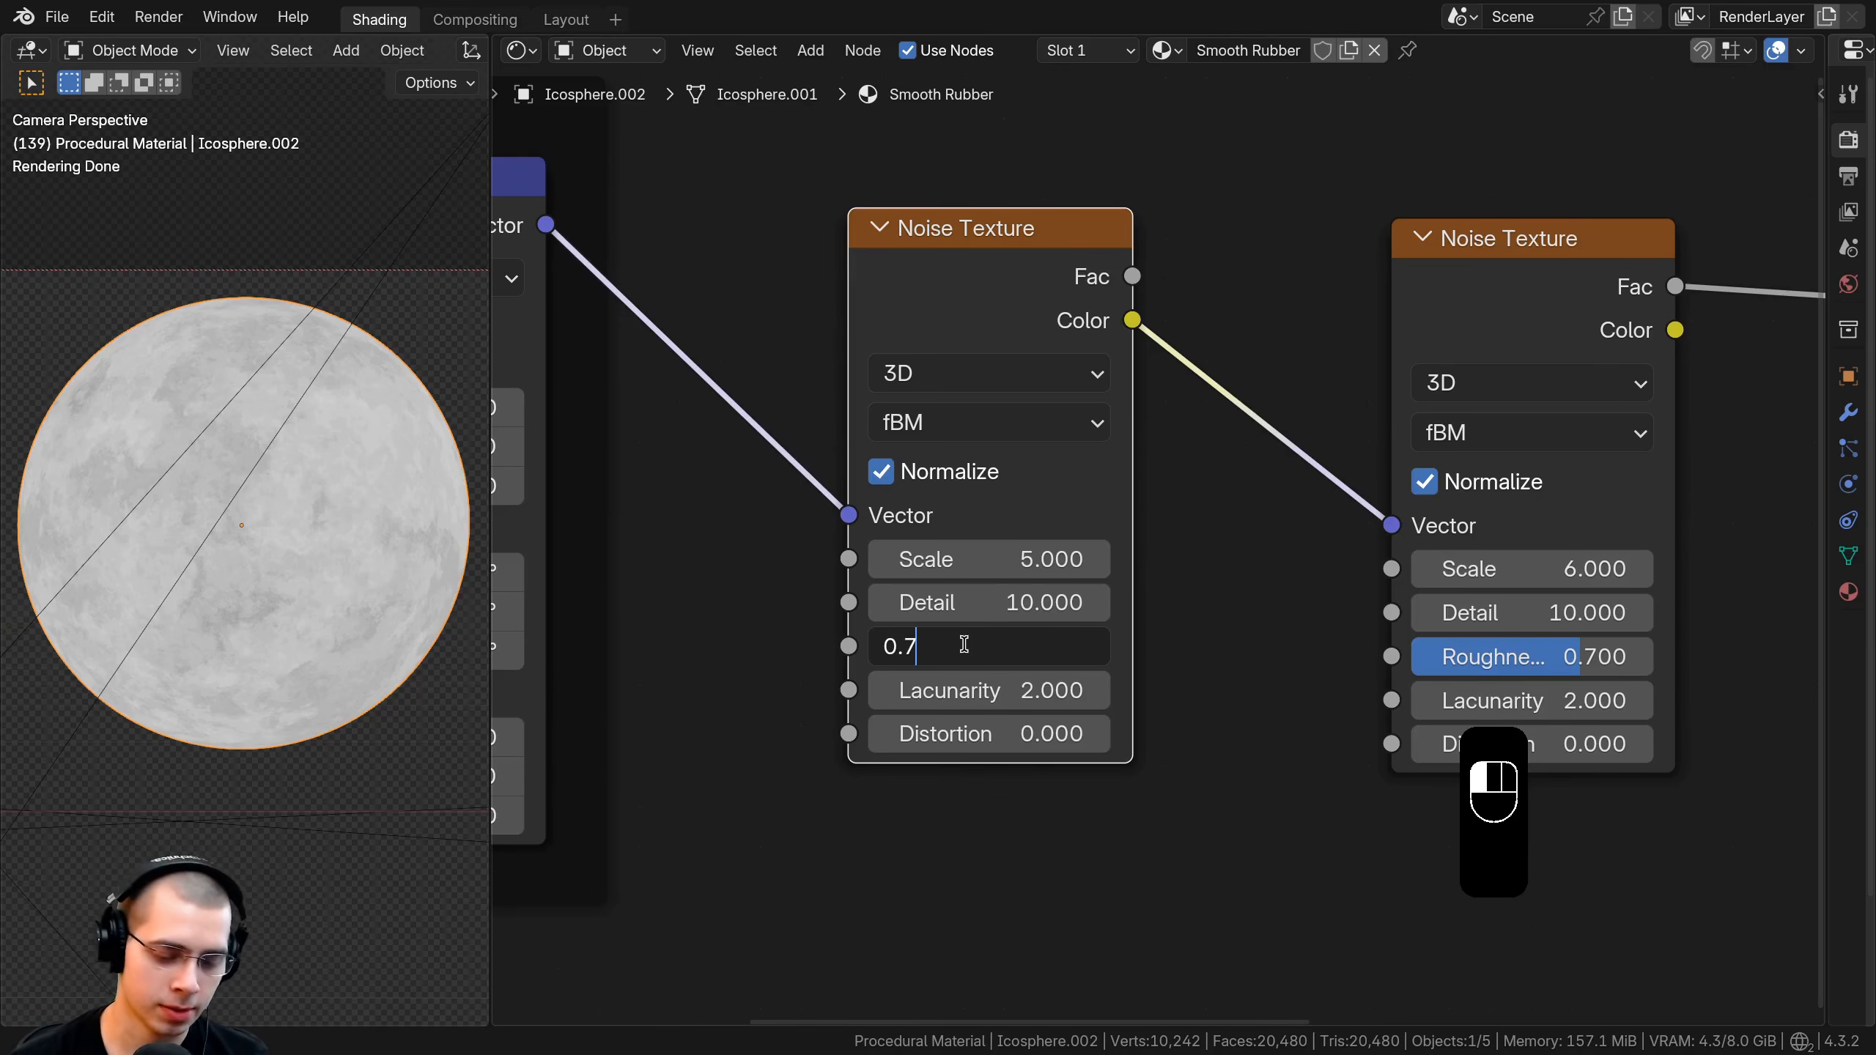
key(BackSpace)
text(8)
key(Return)
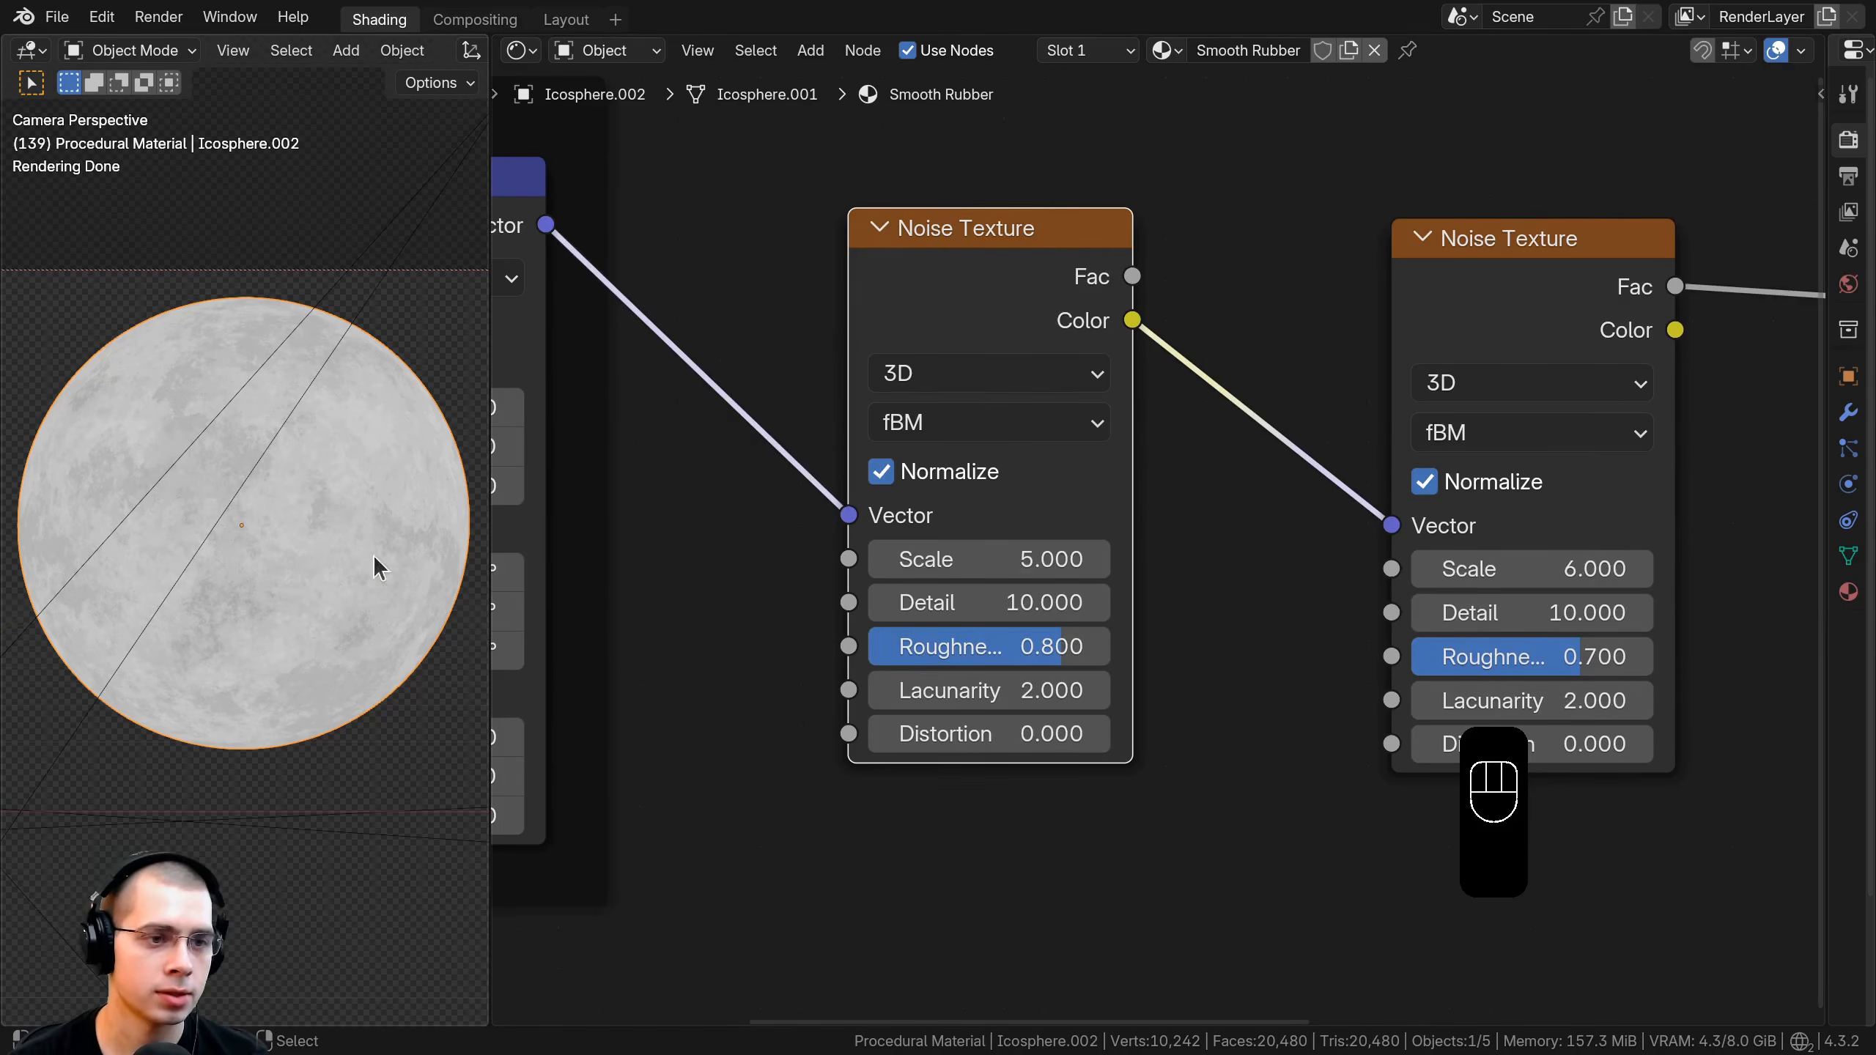
Widen the gap between the two Noise Textures and insert a Mix Color node on their link.
drag(1060, 397, 924, 433)
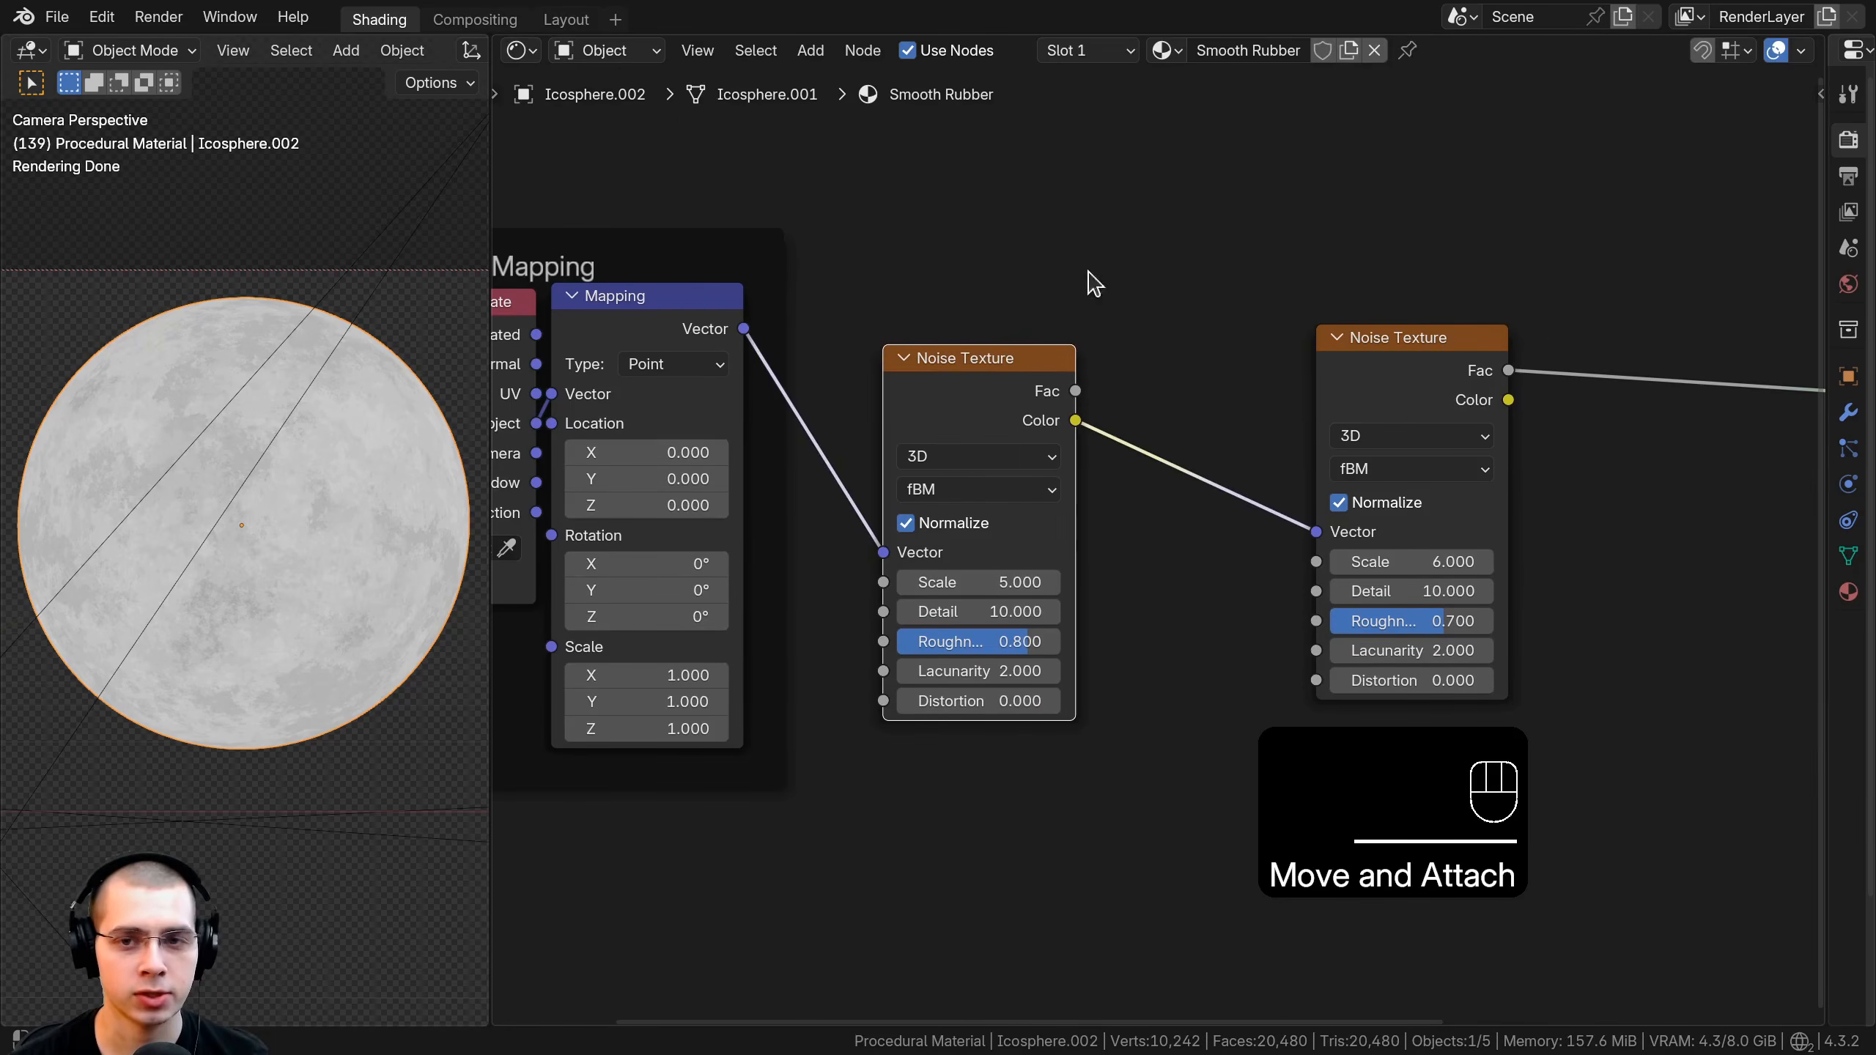
drag(1374, 371, 1410, 359)
key(shift+a)
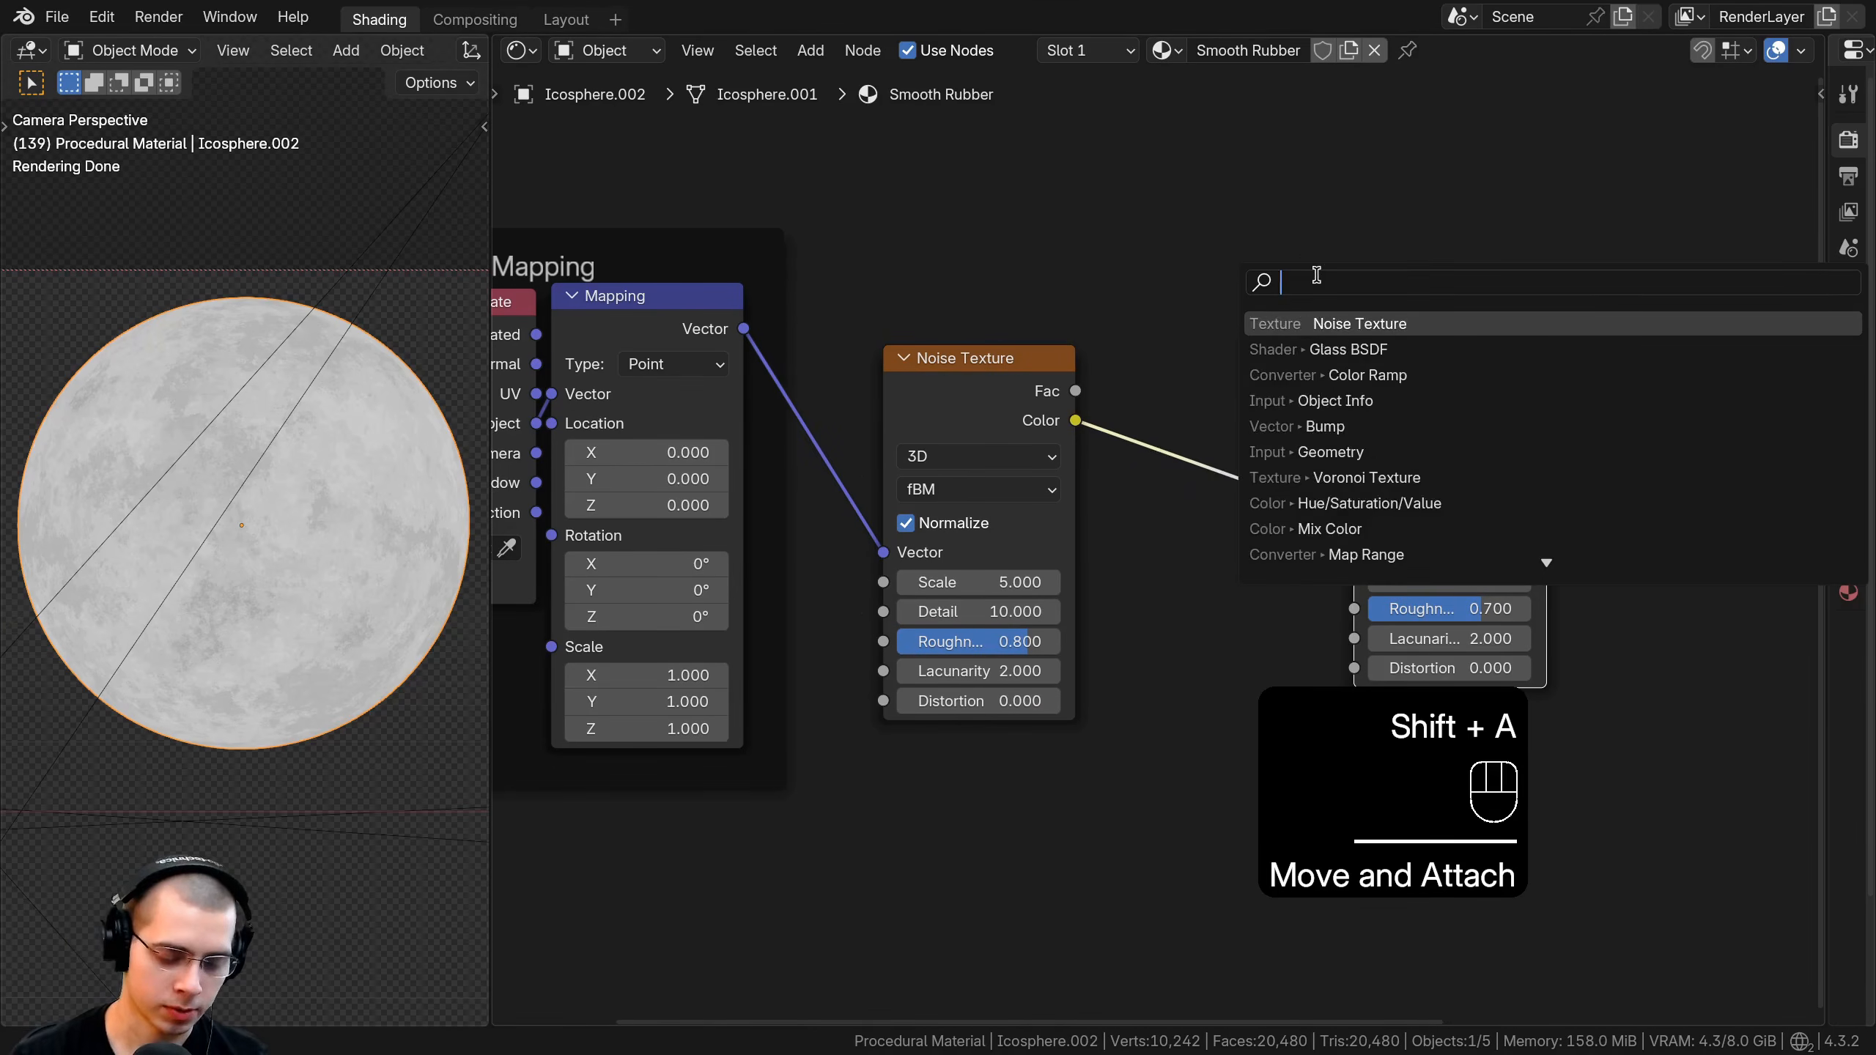
text(mix)
click(1344, 349)
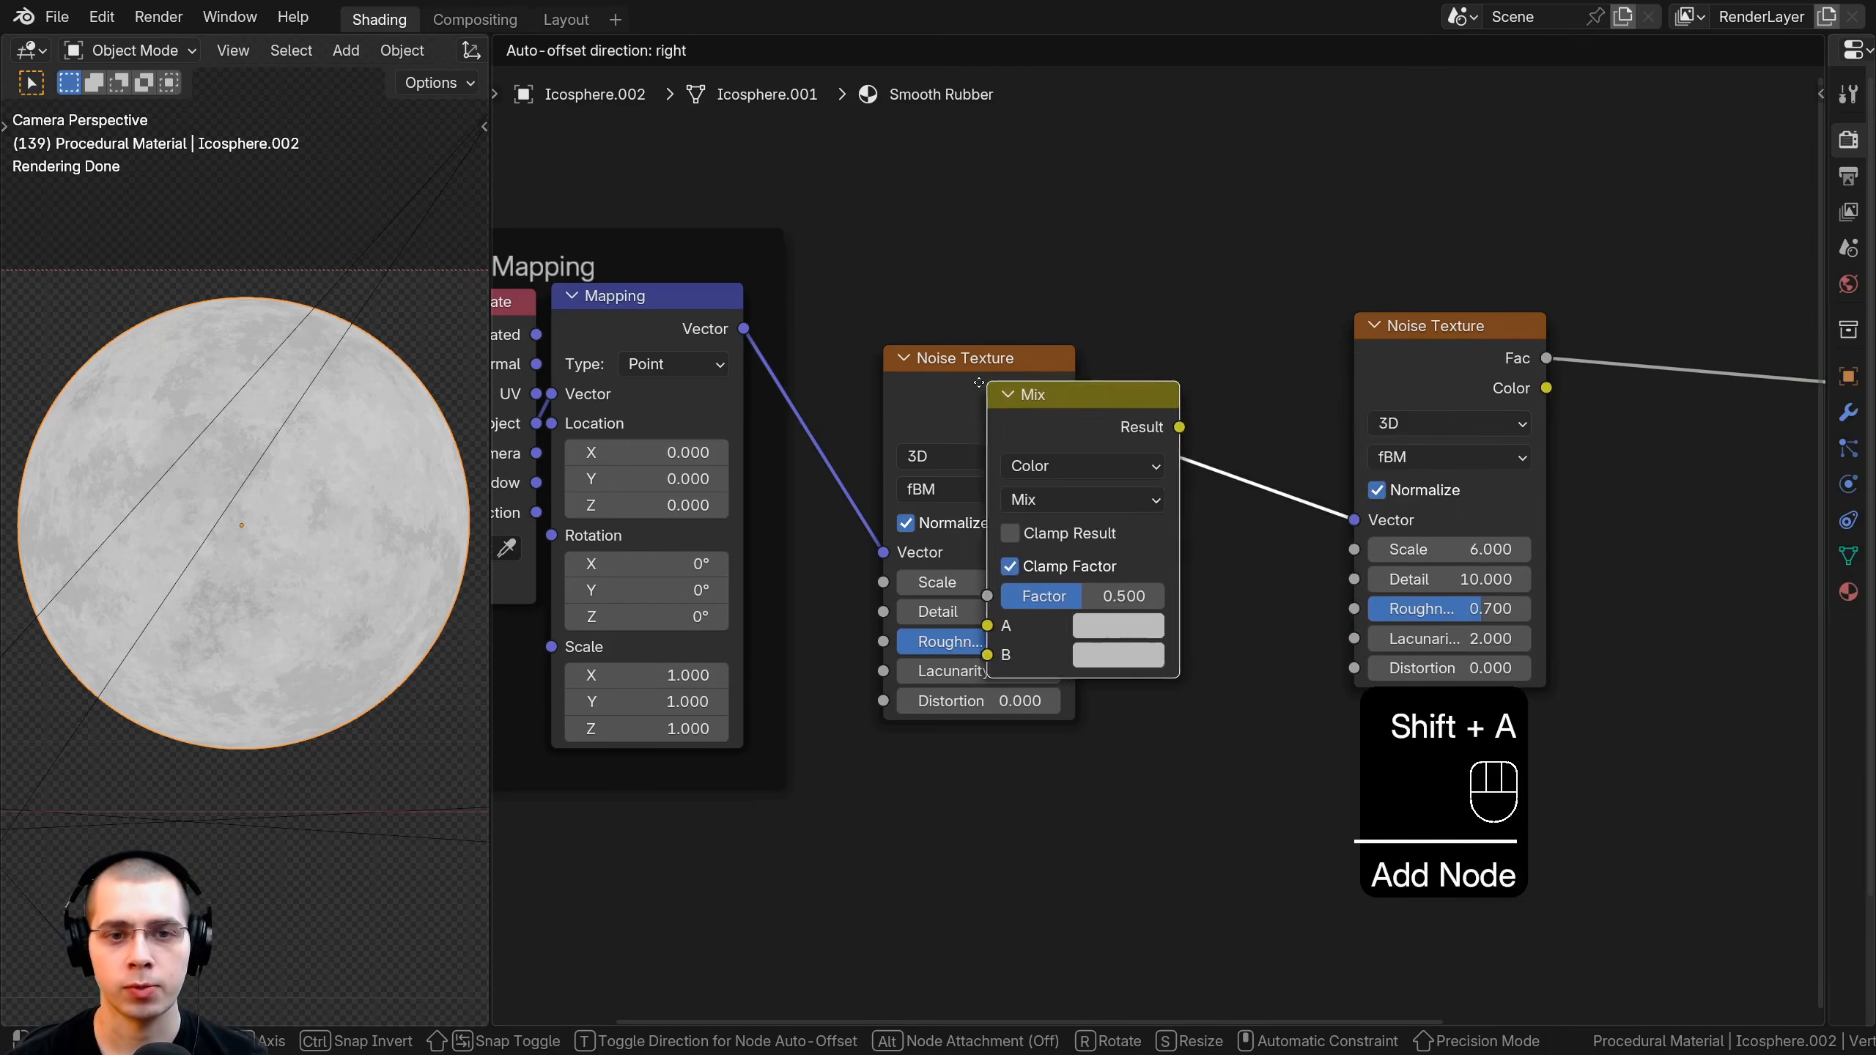
click(1210, 369)
drag(1205, 360, 1193, 312)
Lower the first Noise Texture, link its Fac output to the Mix node's B input, and link the Mapping Vector to A.
middle_drag(975, 409, 1019, 301)
drag(1209, 408, 1140, 410)
drag(1021, 283, 888, 386)
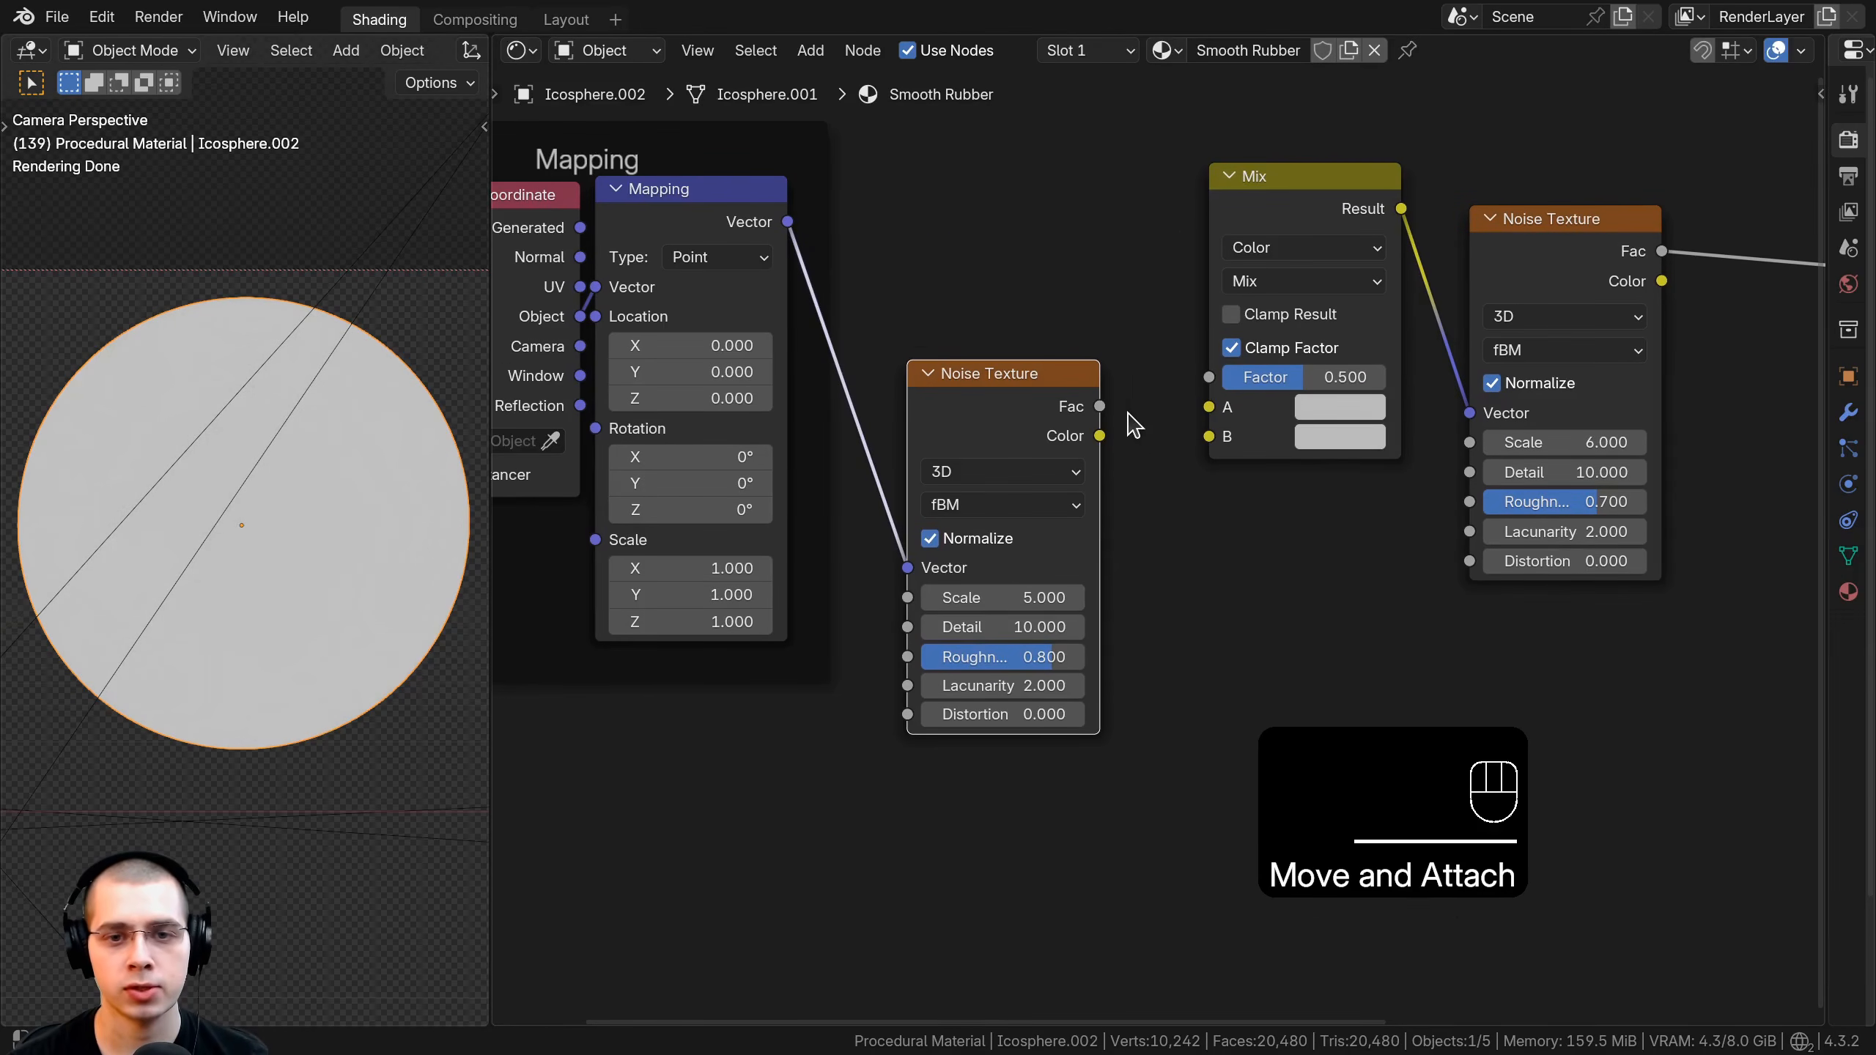
drag(1102, 407, 1205, 442)
drag(1016, 418, 1019, 458)
middle_drag(723, 233, 788, 248)
click(794, 245)
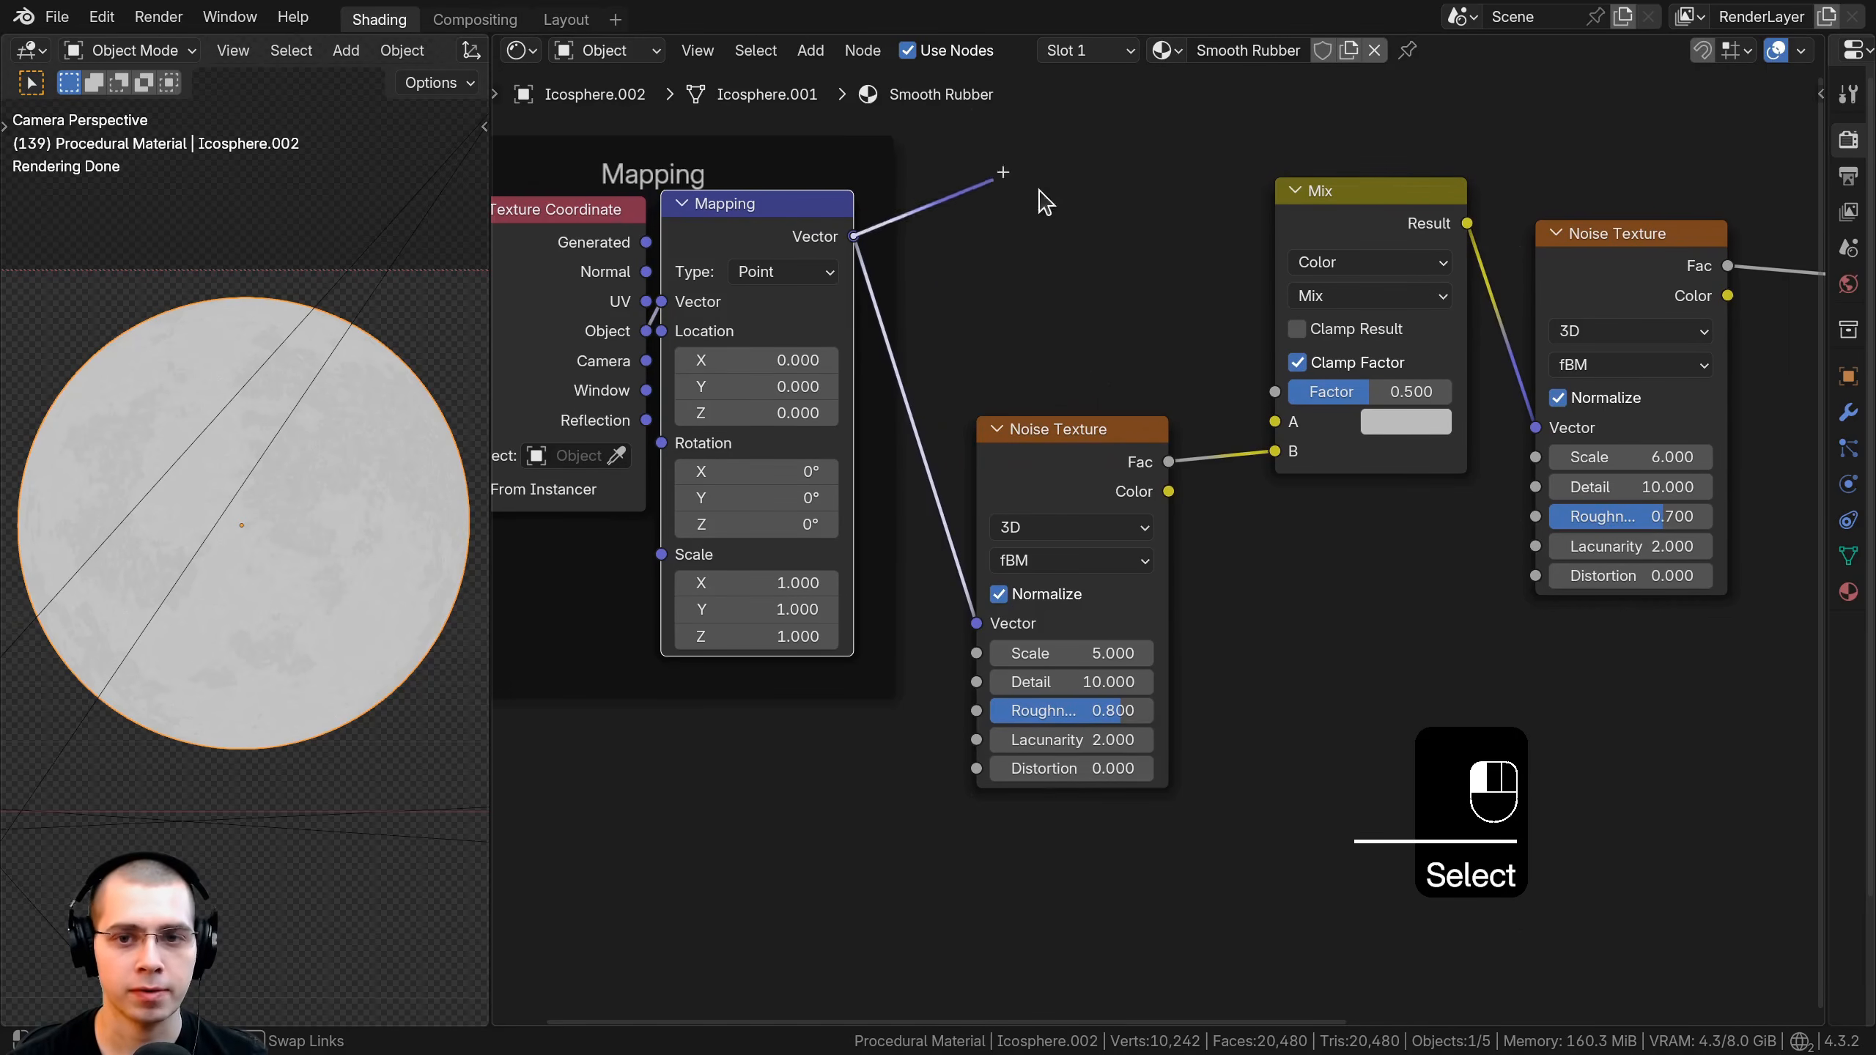
drag(1039, 190, 1275, 424)
drag(1093, 433, 1092, 430)
Change the Mix node's blending mode to Linear Light and set its Factor to 0.06.
middle_drag(1389, 380, 1137, 417)
scroll(1137, 418, up, 1)
mouse_move(1141, 431)
mouse_down()
mouse_move(1080, 431)
mouse_move(1140, 434)
mouse_up()
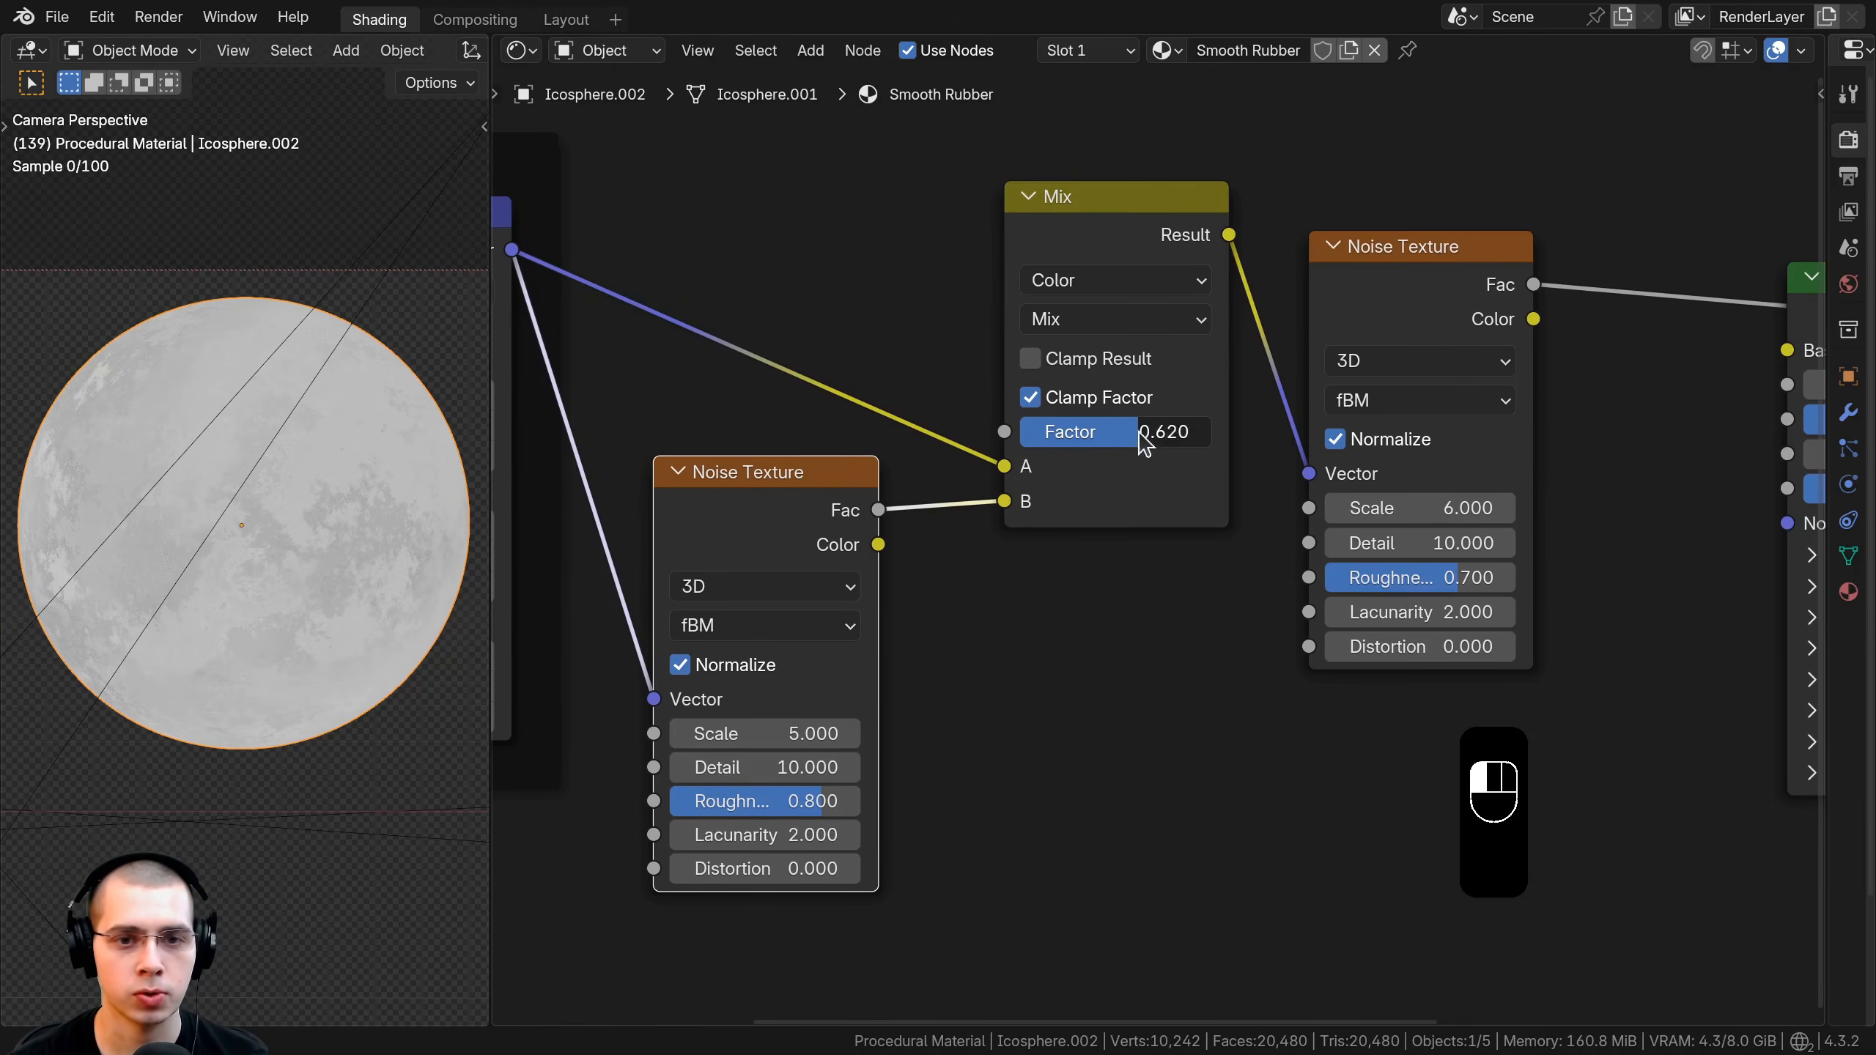
click(1091, 320)
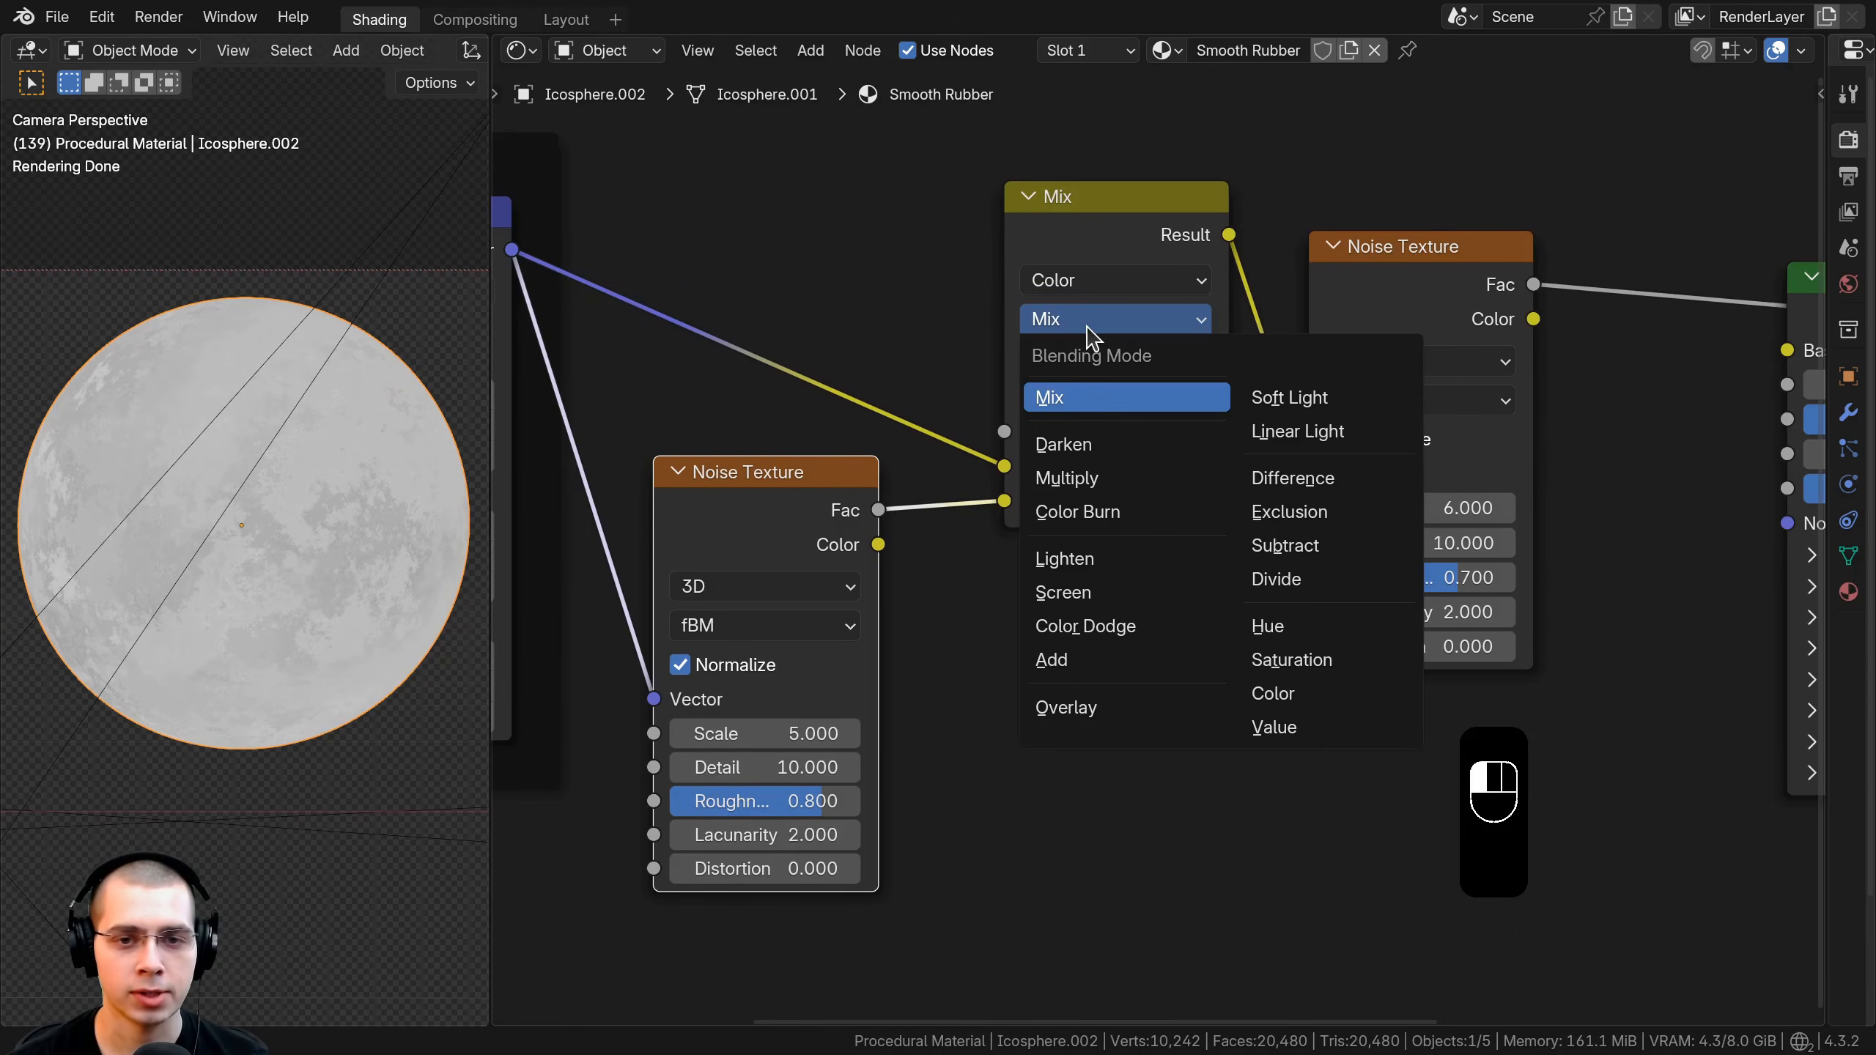
click(1279, 436)
drag(1137, 431, 1053, 431)
scroll(1114, 595, up, 2)
click(1096, 472)
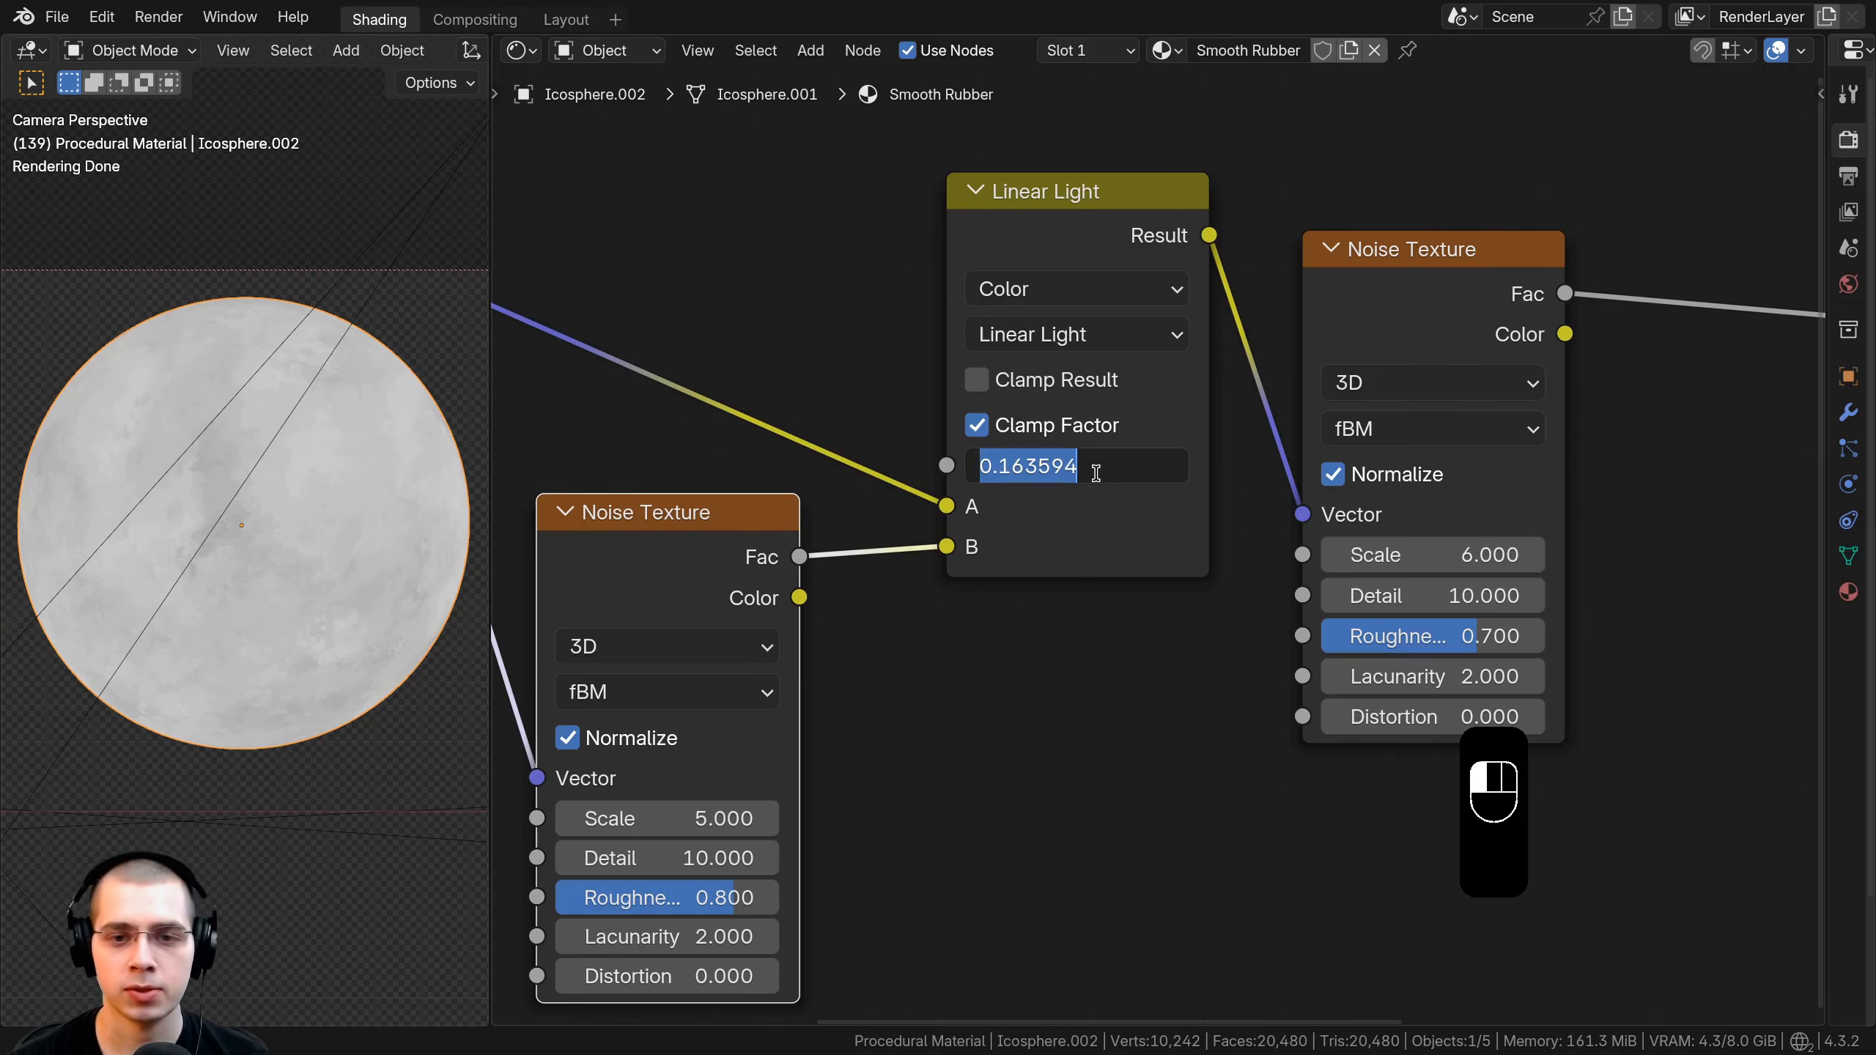
text(.06)
key(Return)
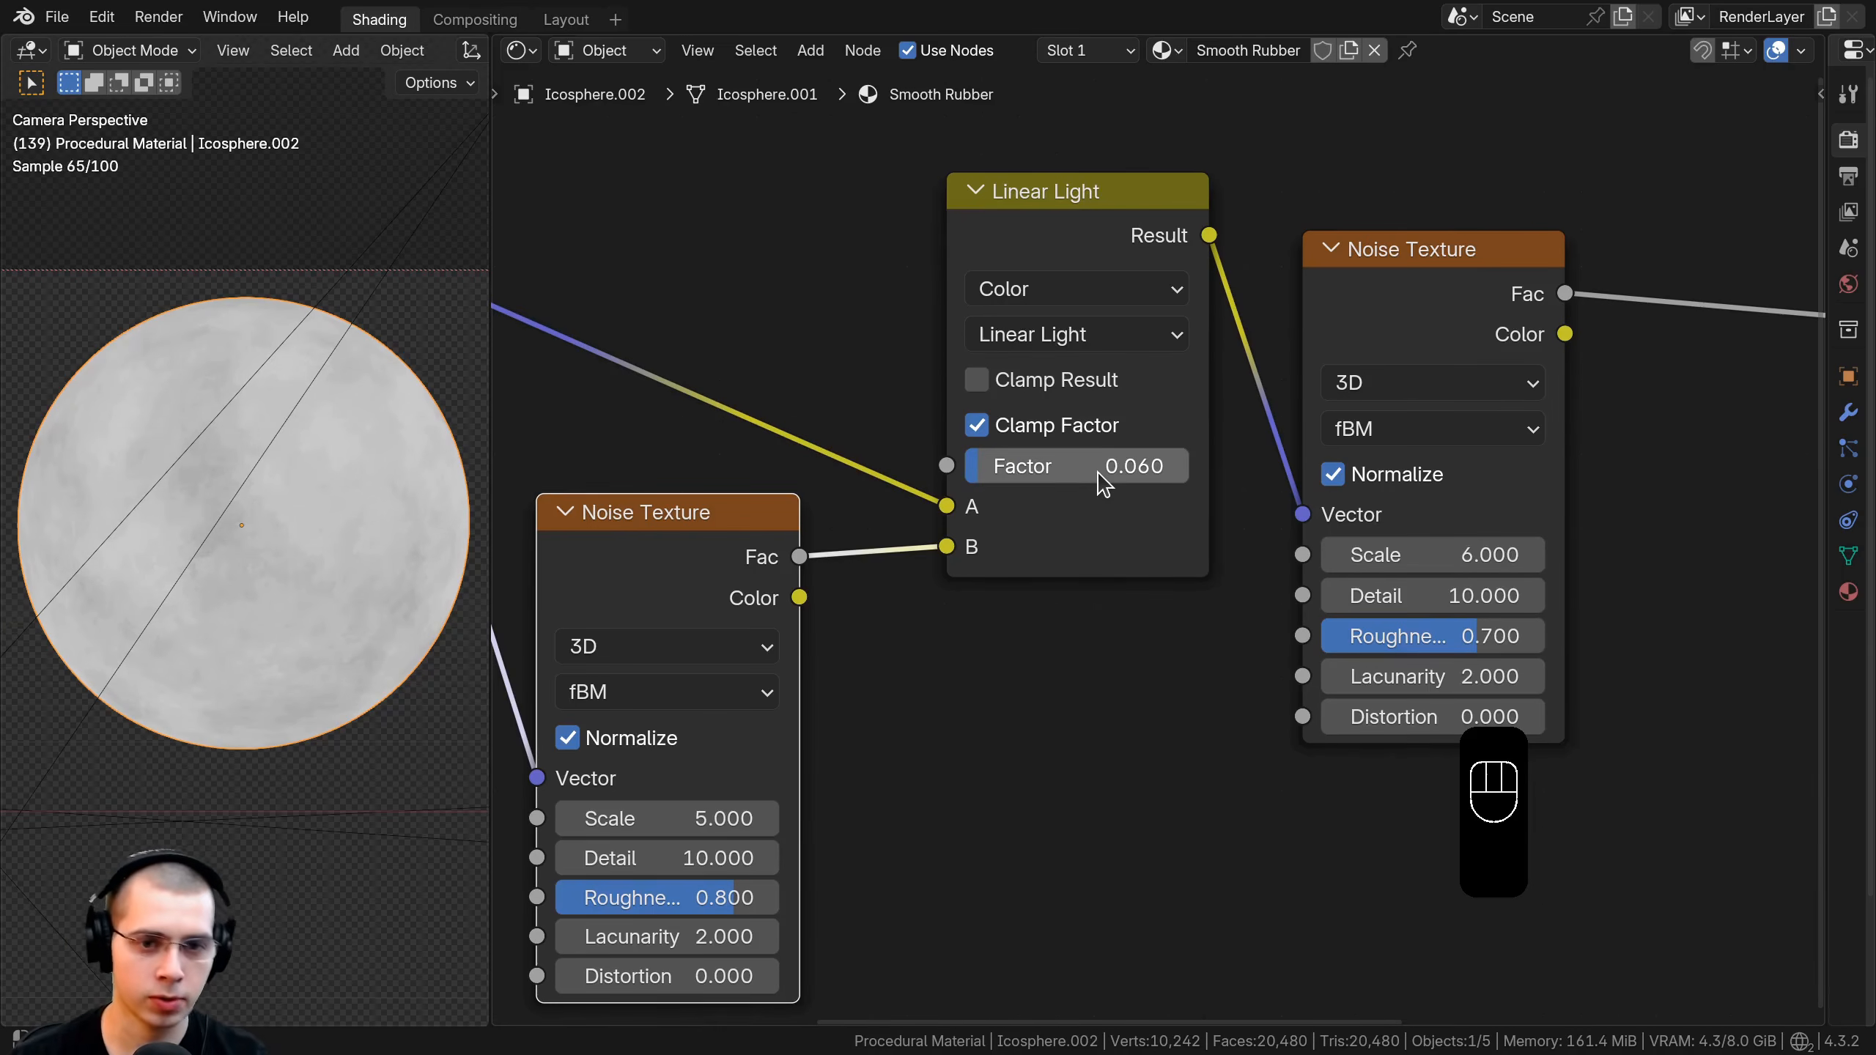
Arrange the two Noise Textures and the Linear Light node close together between the Mapping frame and the Principled BSDF.
scroll(260, 581, up, 4)
scroll(1084, 510, down, 3)
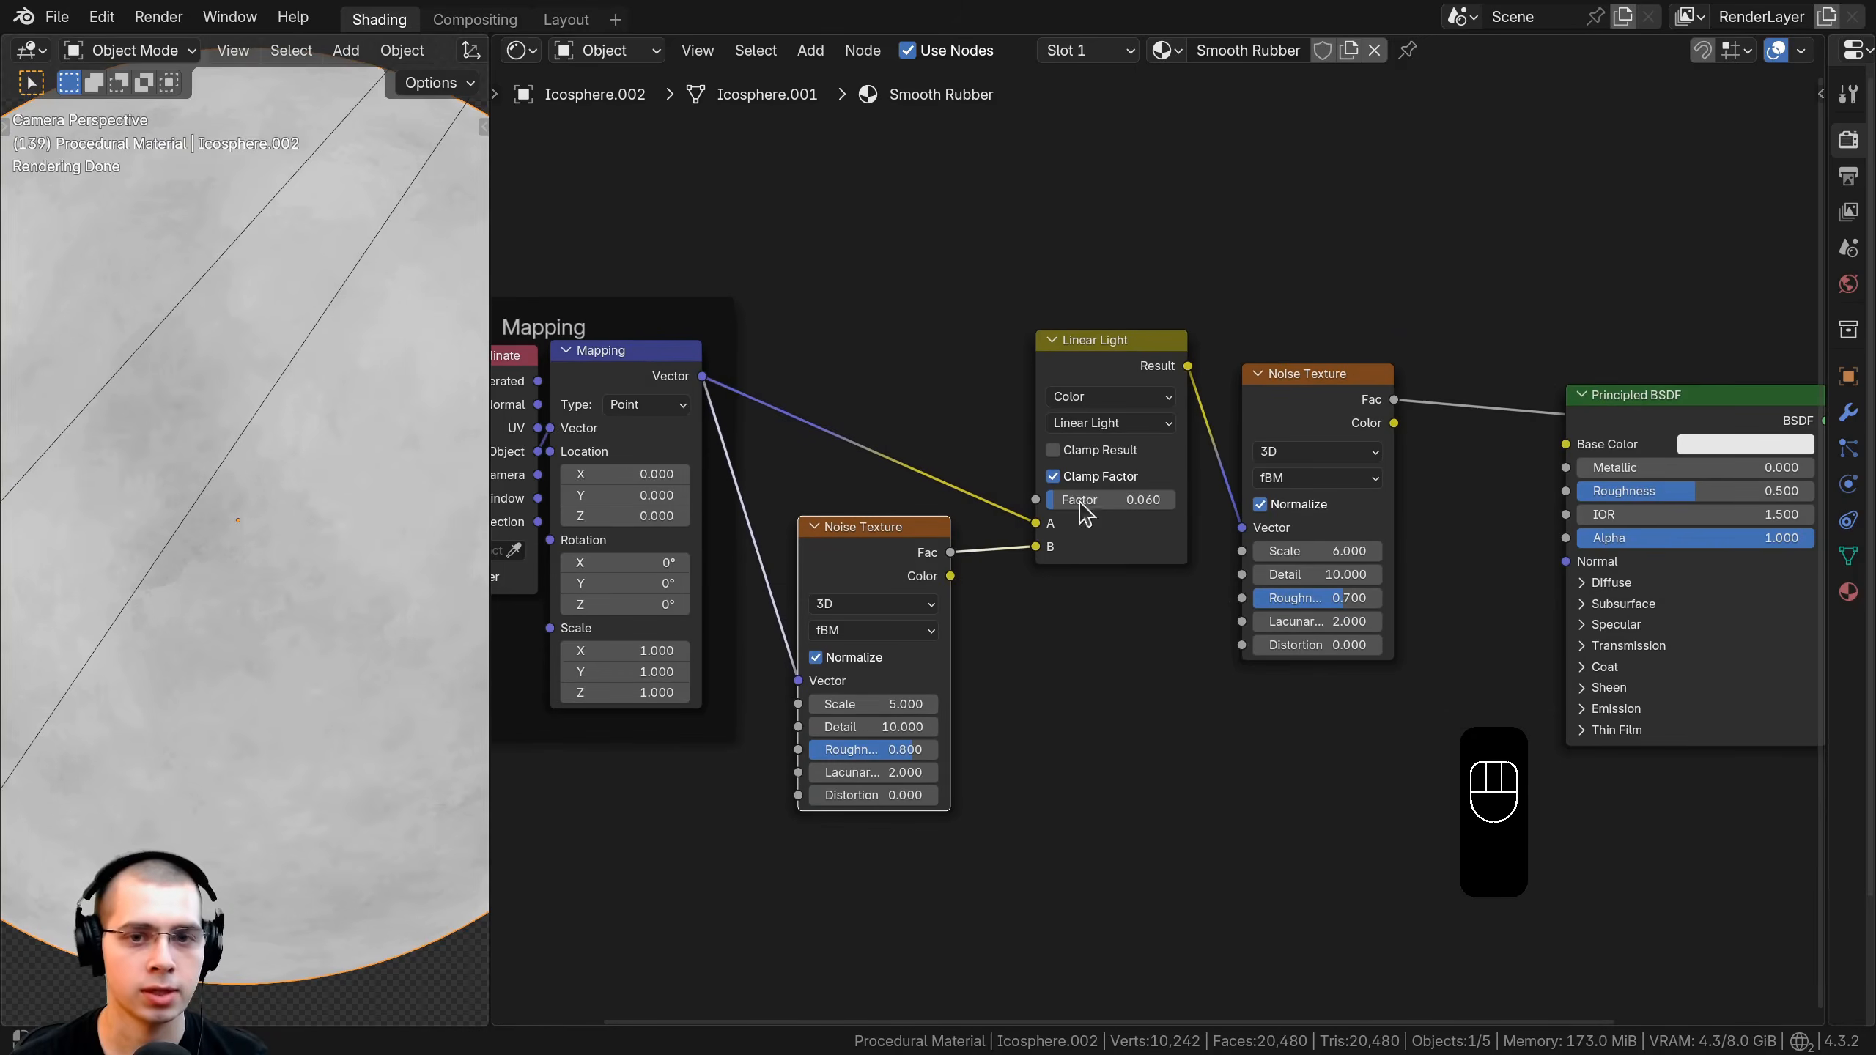
drag(1086, 382, 1040, 380)
drag(871, 546, 899, 350)
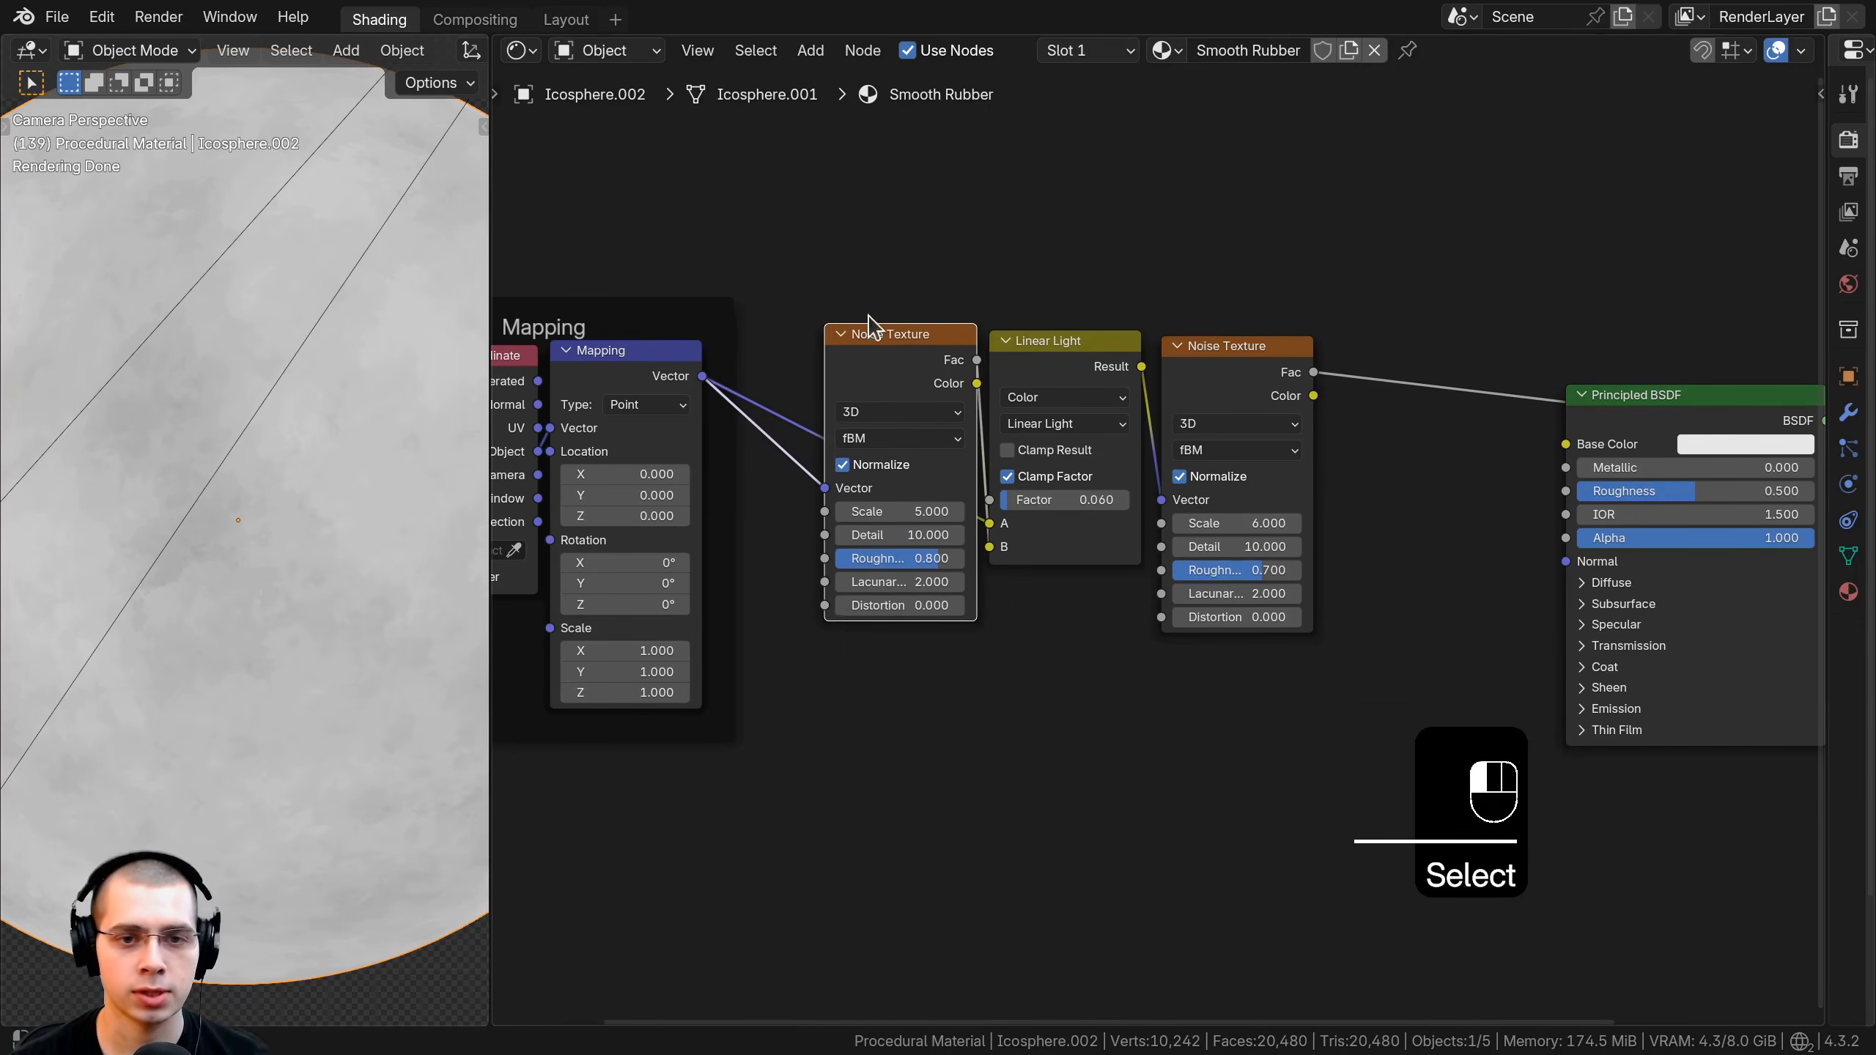
key(b)
drag(890, 275, 1327, 488)
key(g)
click(1372, 496)
Join the two Noise Textures and the Linear Light node in a frame labelled Rubber.
drag(1377, 281, 917, 511)
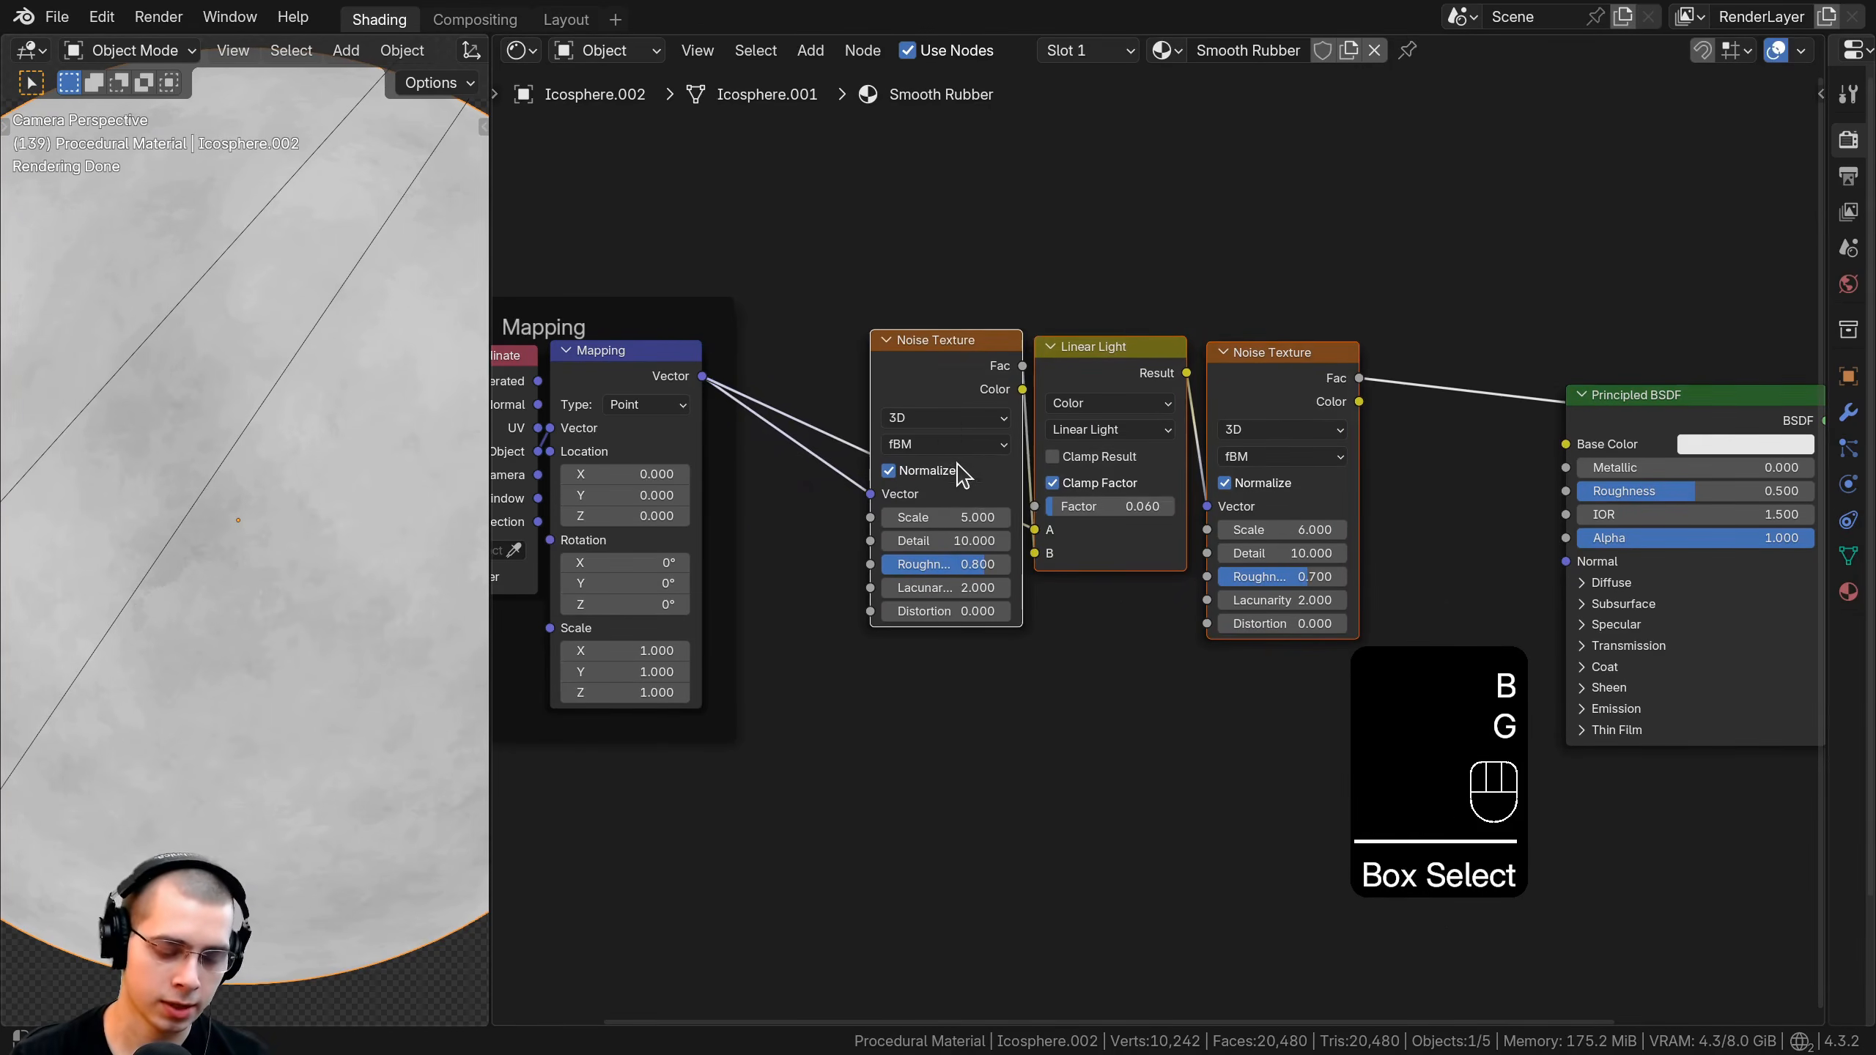
key(ctrl+j)
key(a)
drag(1060, 310, 1067, 311)
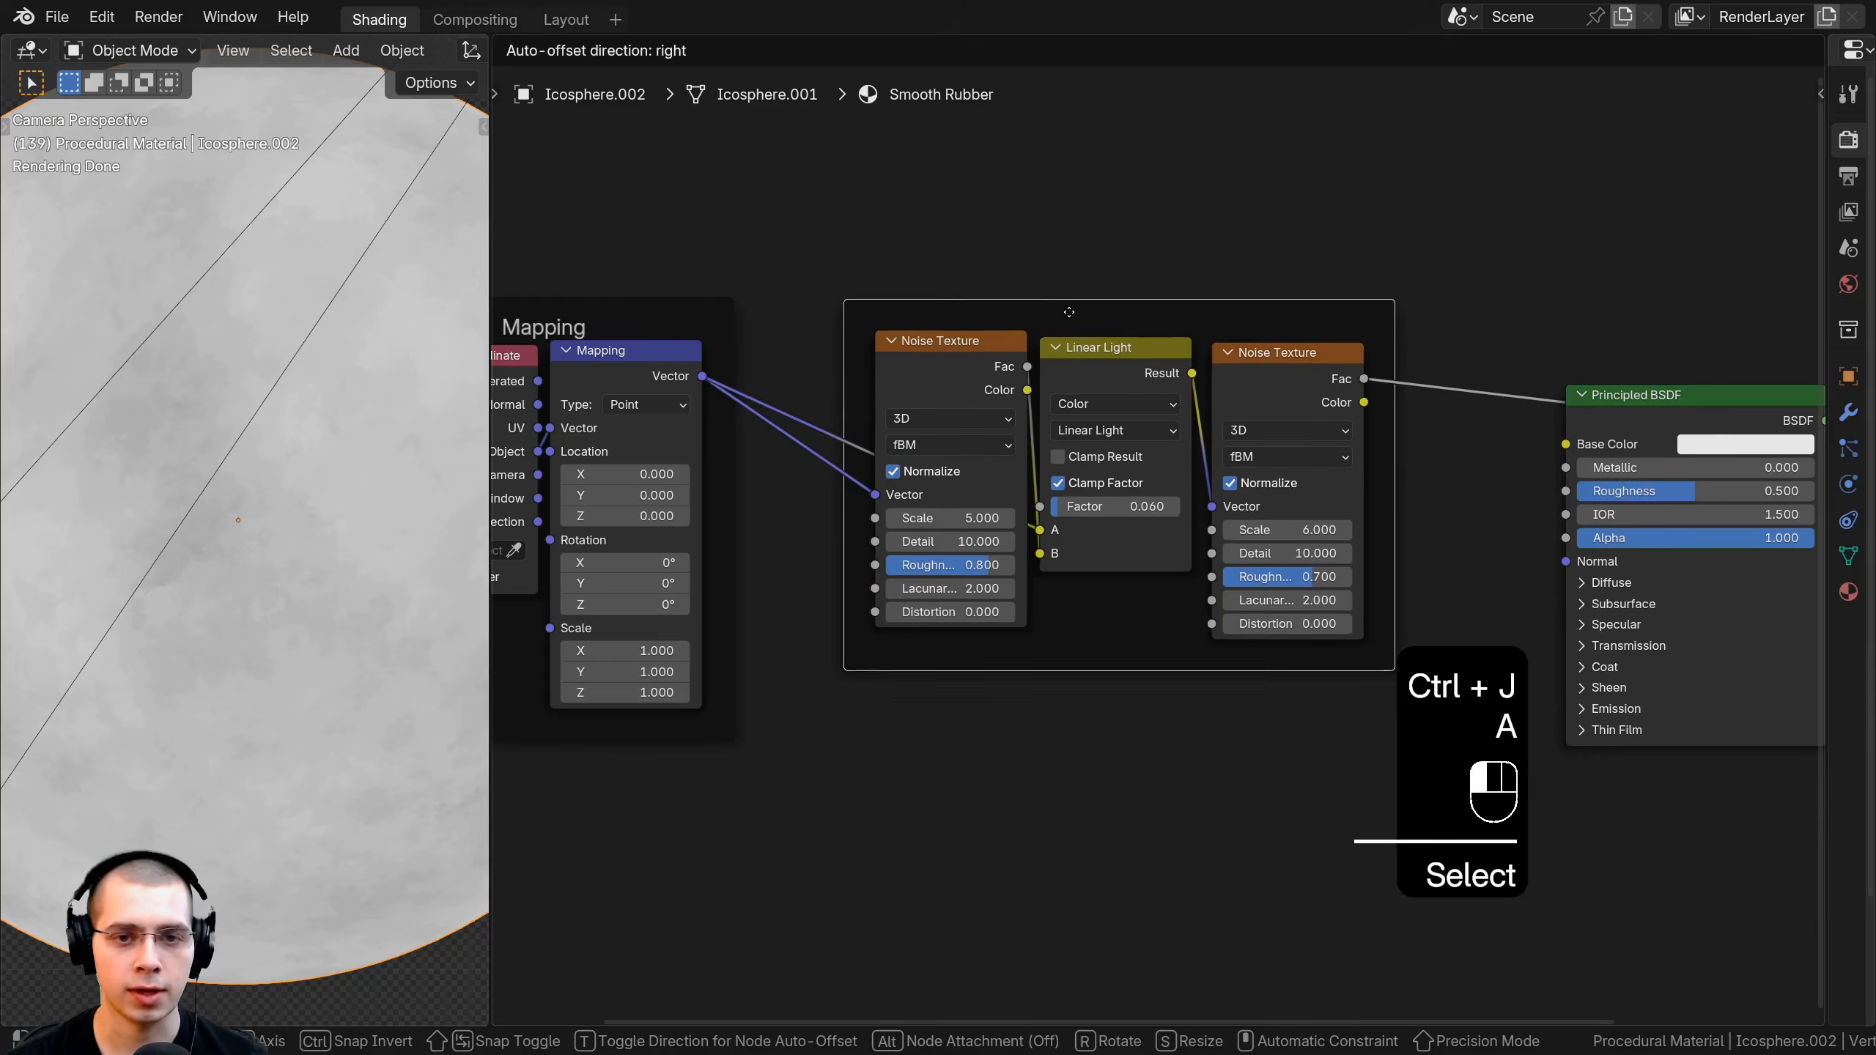
key(F2)
text(Rubber)
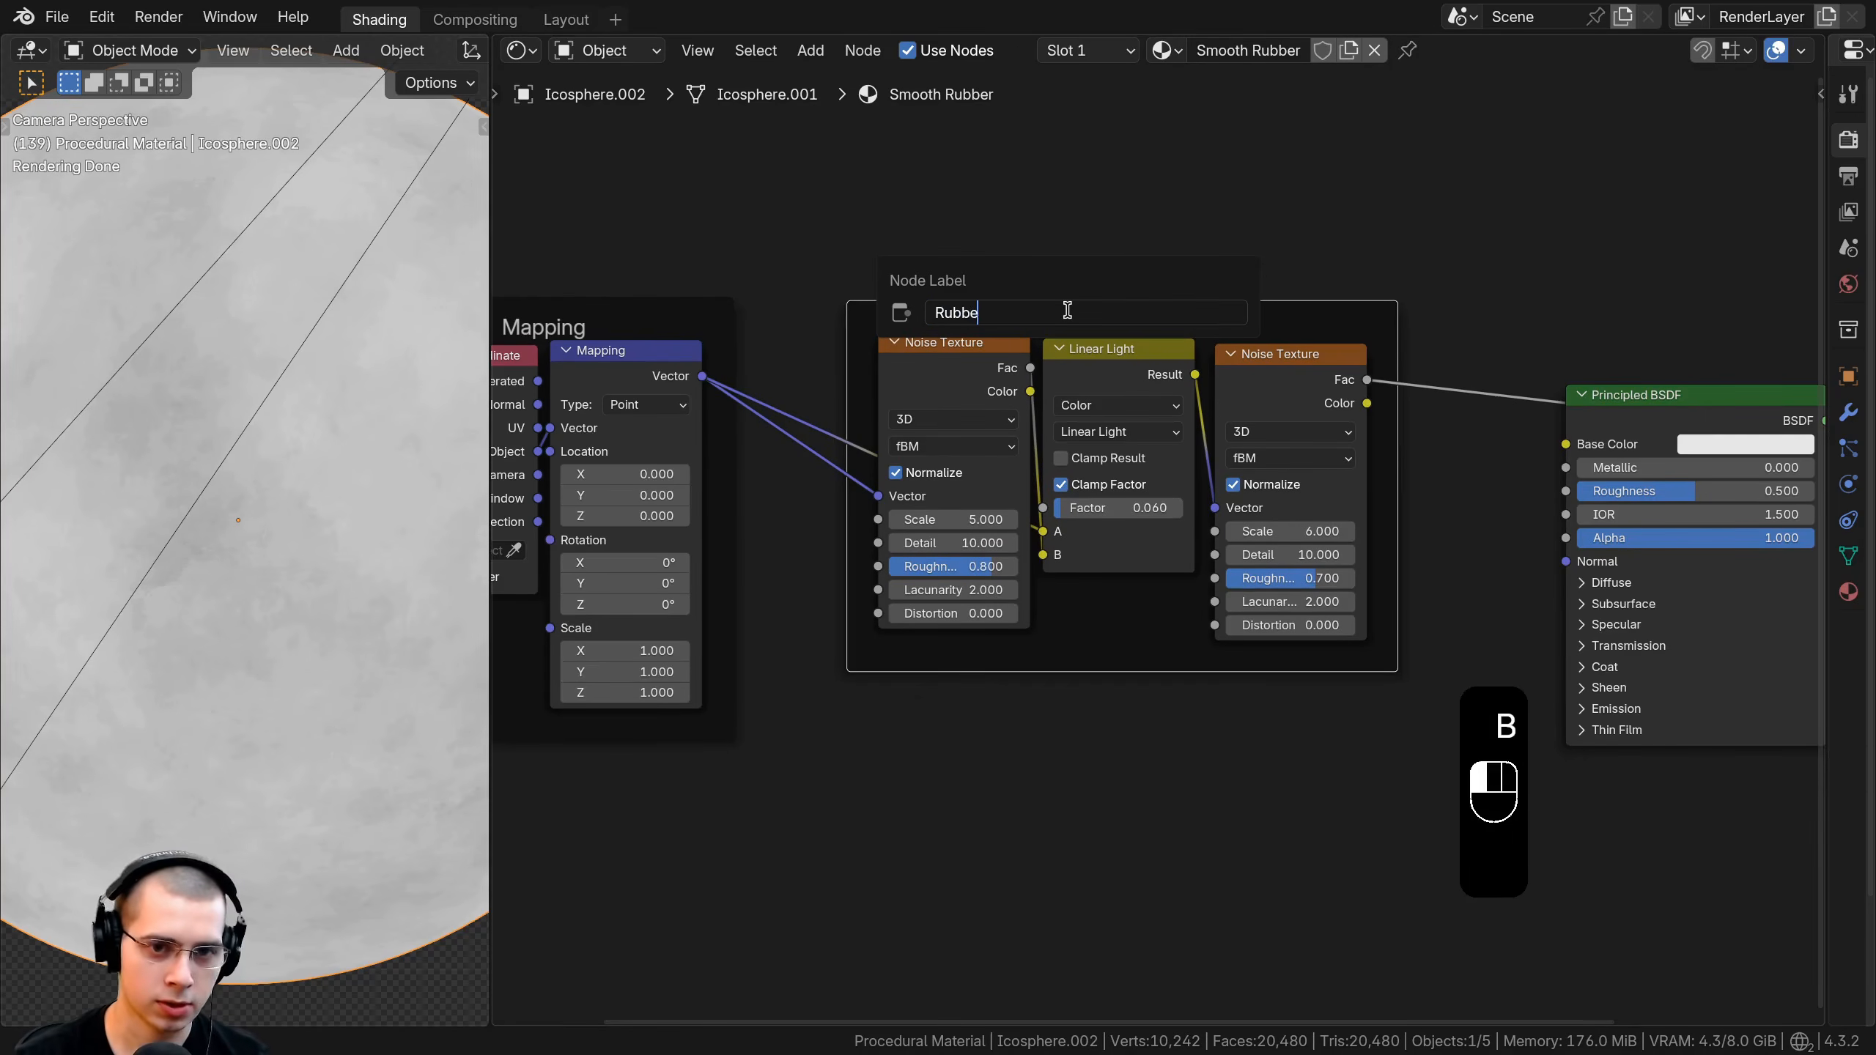
key(Return)
key(a)
drag(1106, 317, 1119, 340)
key(a)
Link the last Noise Texture's Fac output to the Principled BSDF's Roughness and connect the shader back to the Material Output.
scroll(931, 369, down, 1)
middle_drag(931, 369, 740, 387)
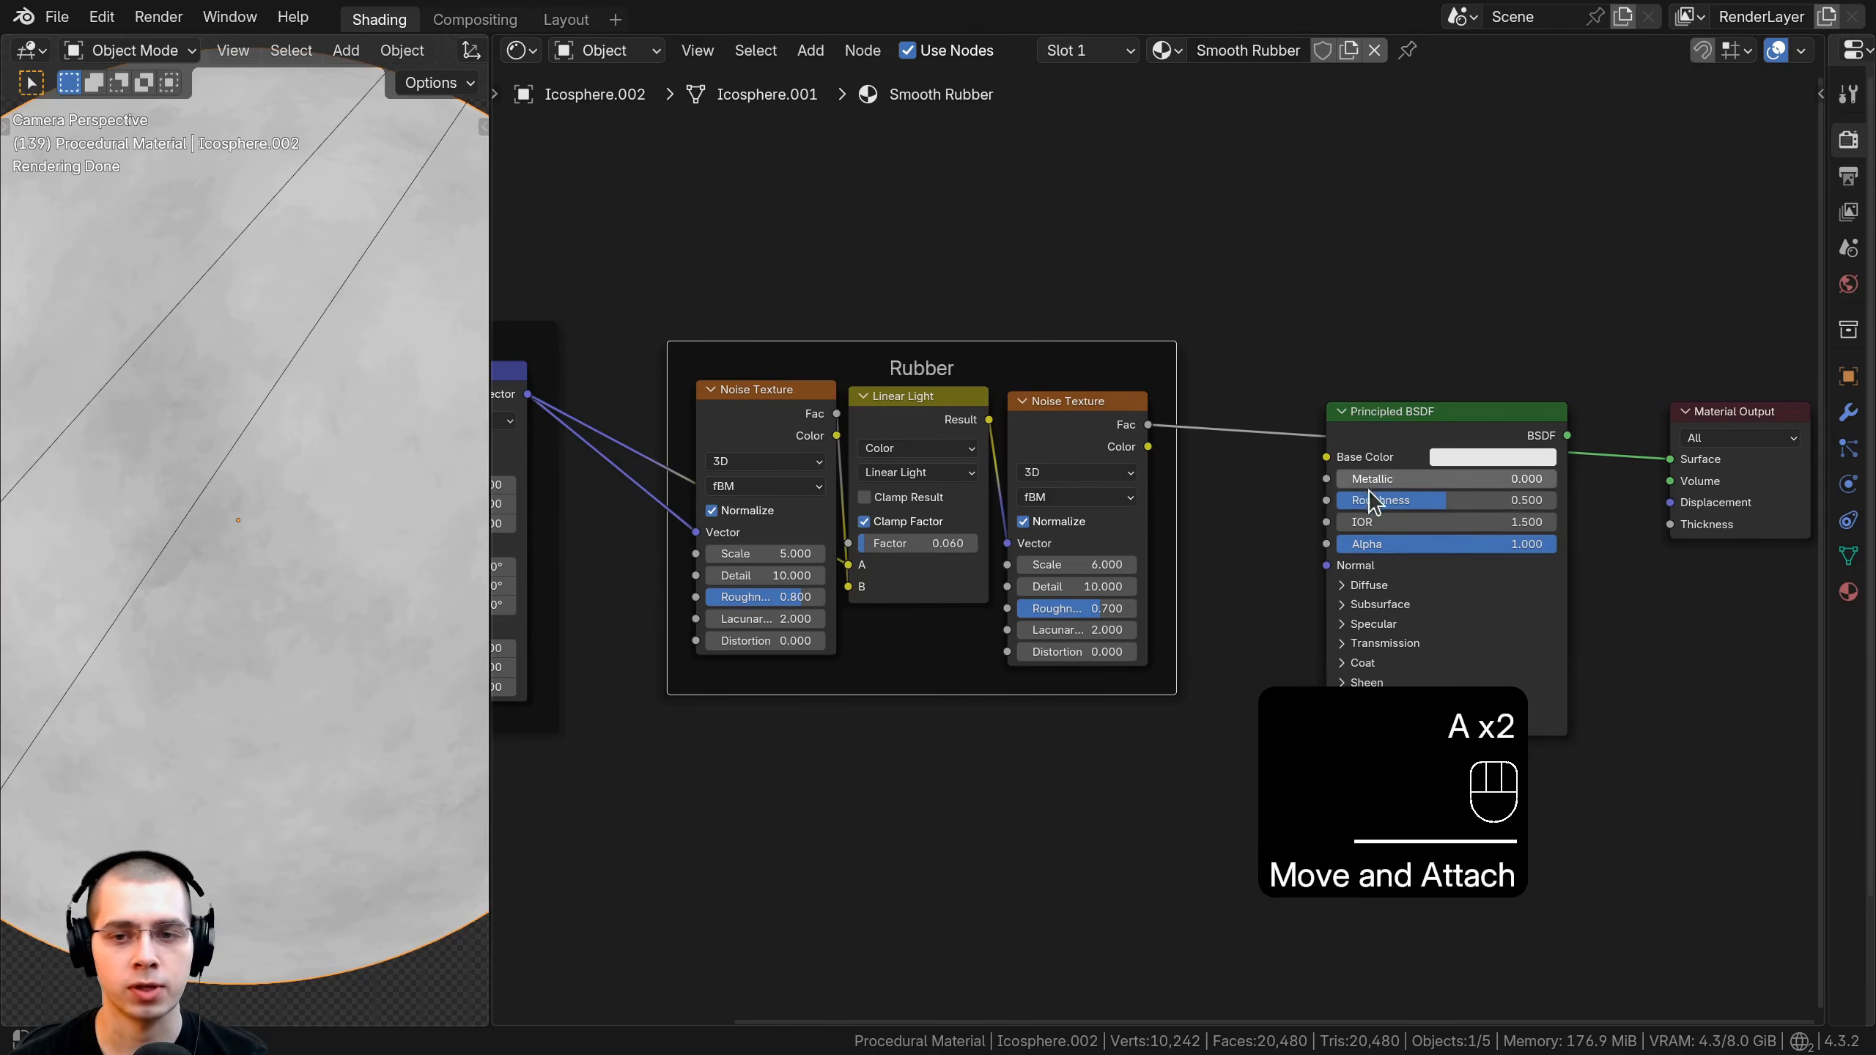
scroll(399, 499, down, 1)
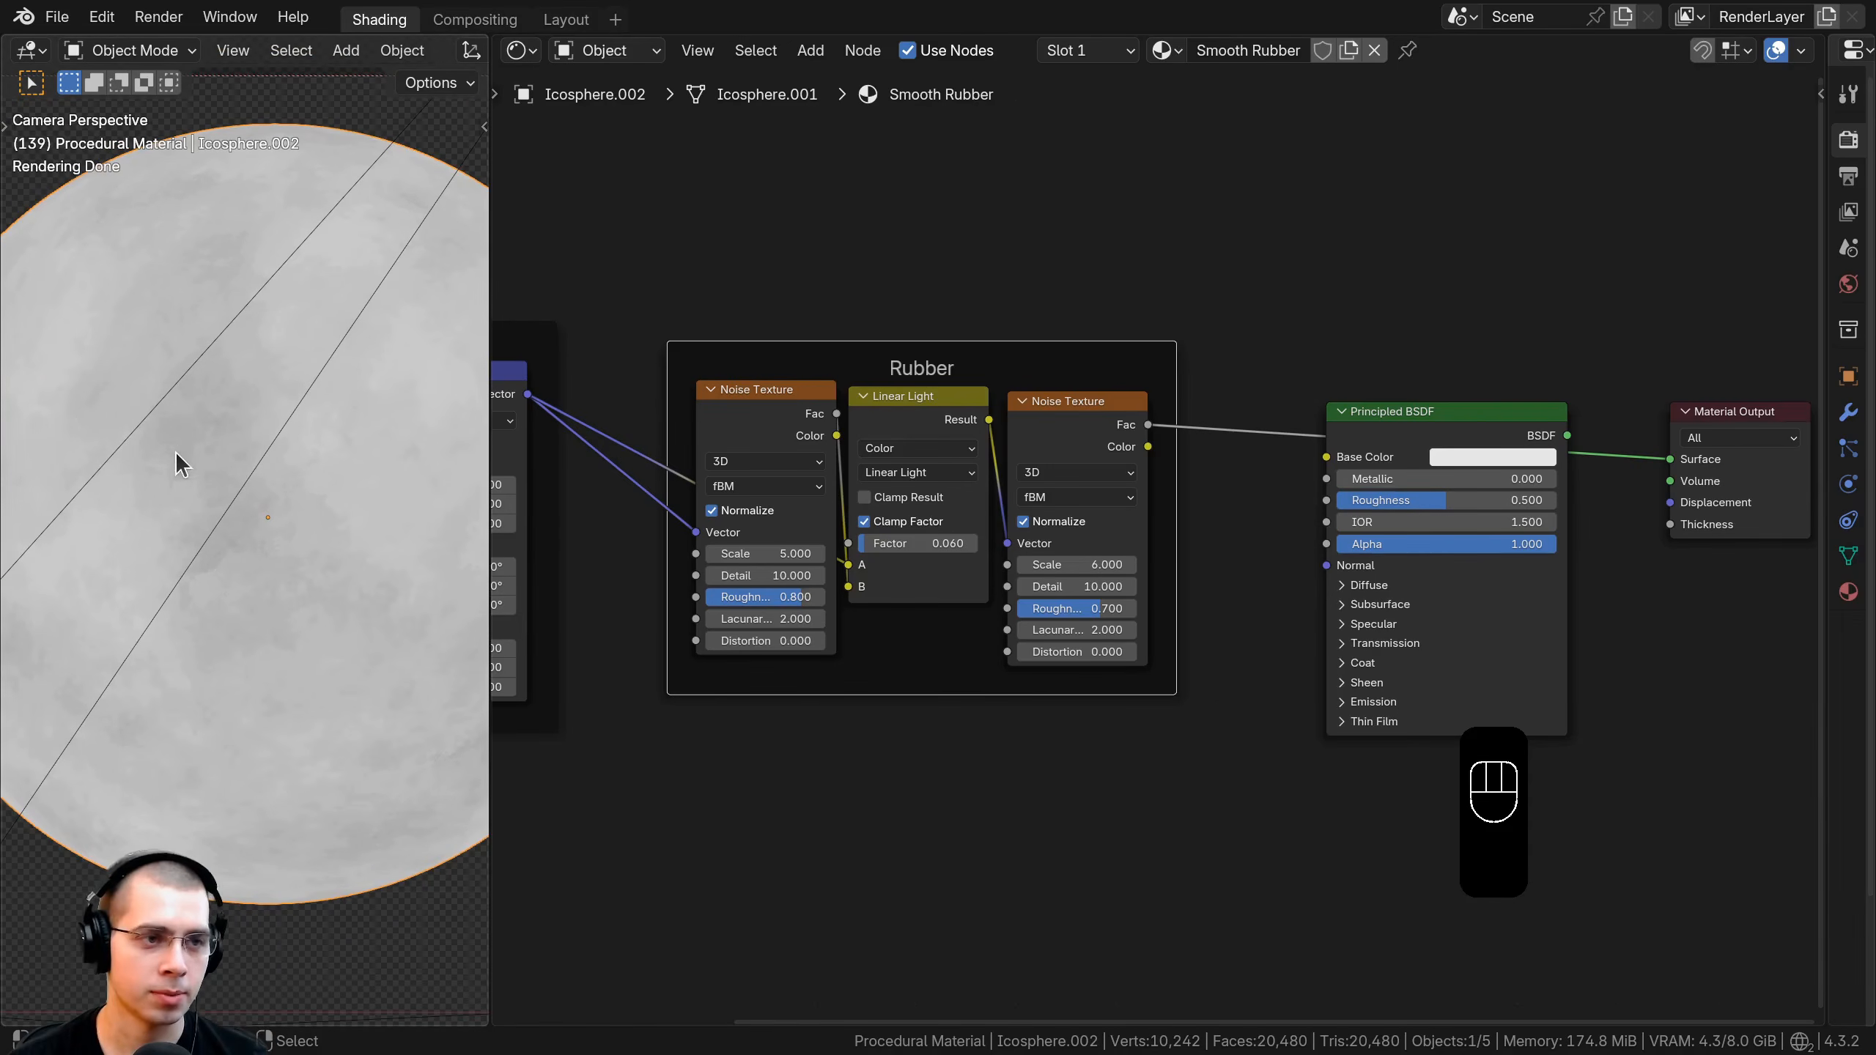
scroll(943, 469, down, 1)
middle_drag(942, 469, 1008, 476)
drag(978, 373, 959, 378)
scroll(820, 332, down, 3)
middle_drag(820, 333, 910, 414)
key(a)
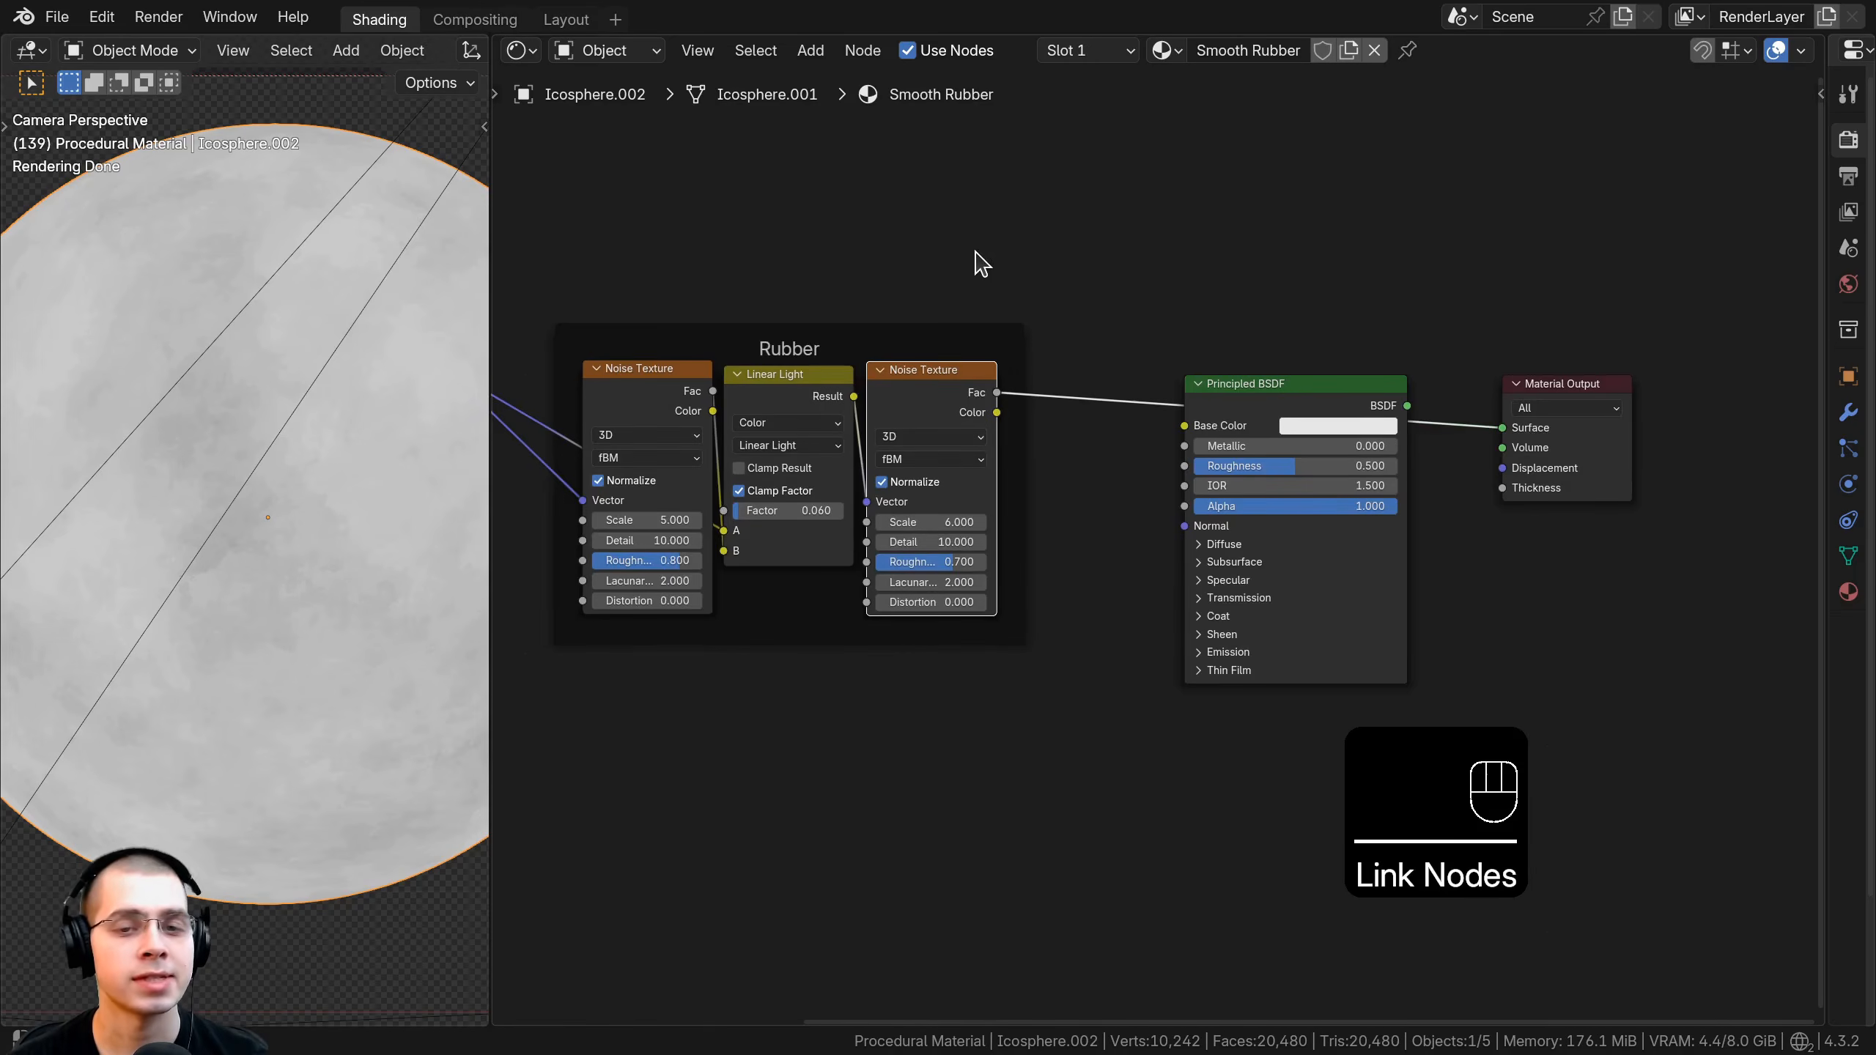
scroll(963, 318, up, 4)
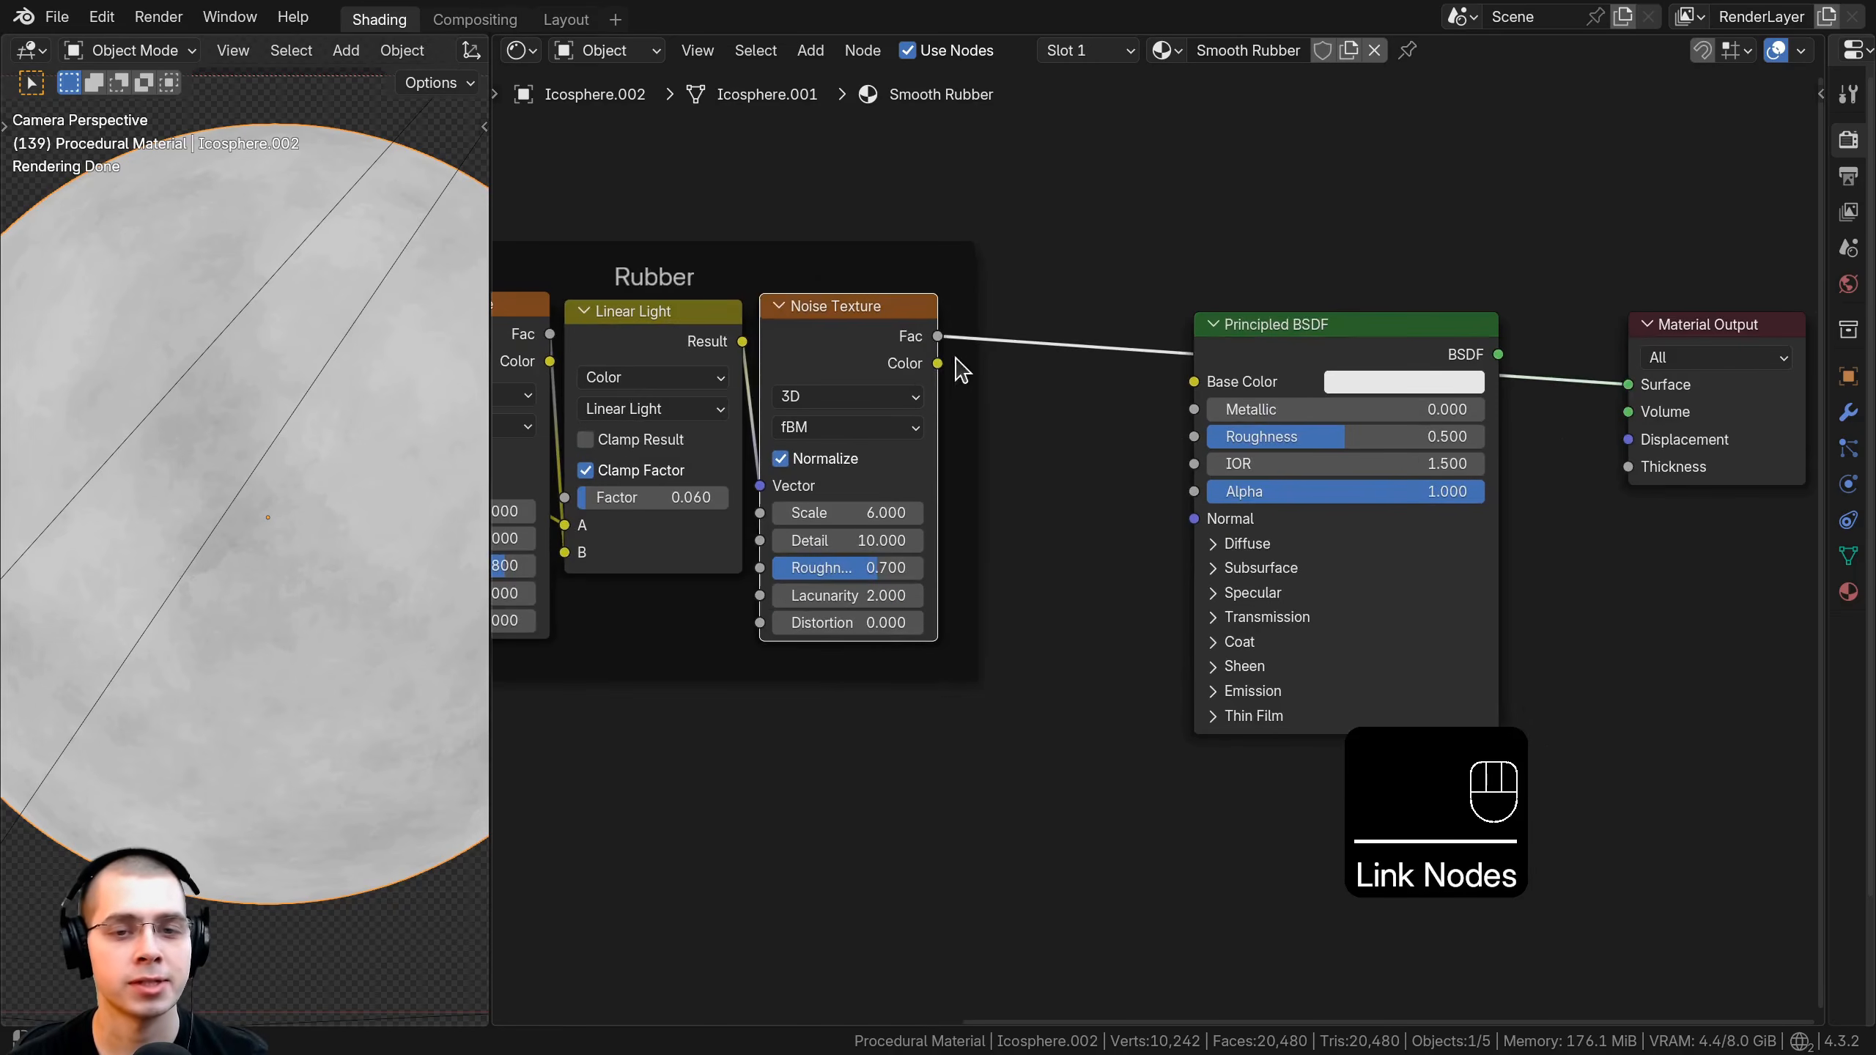
drag(833, 327, 854, 323)
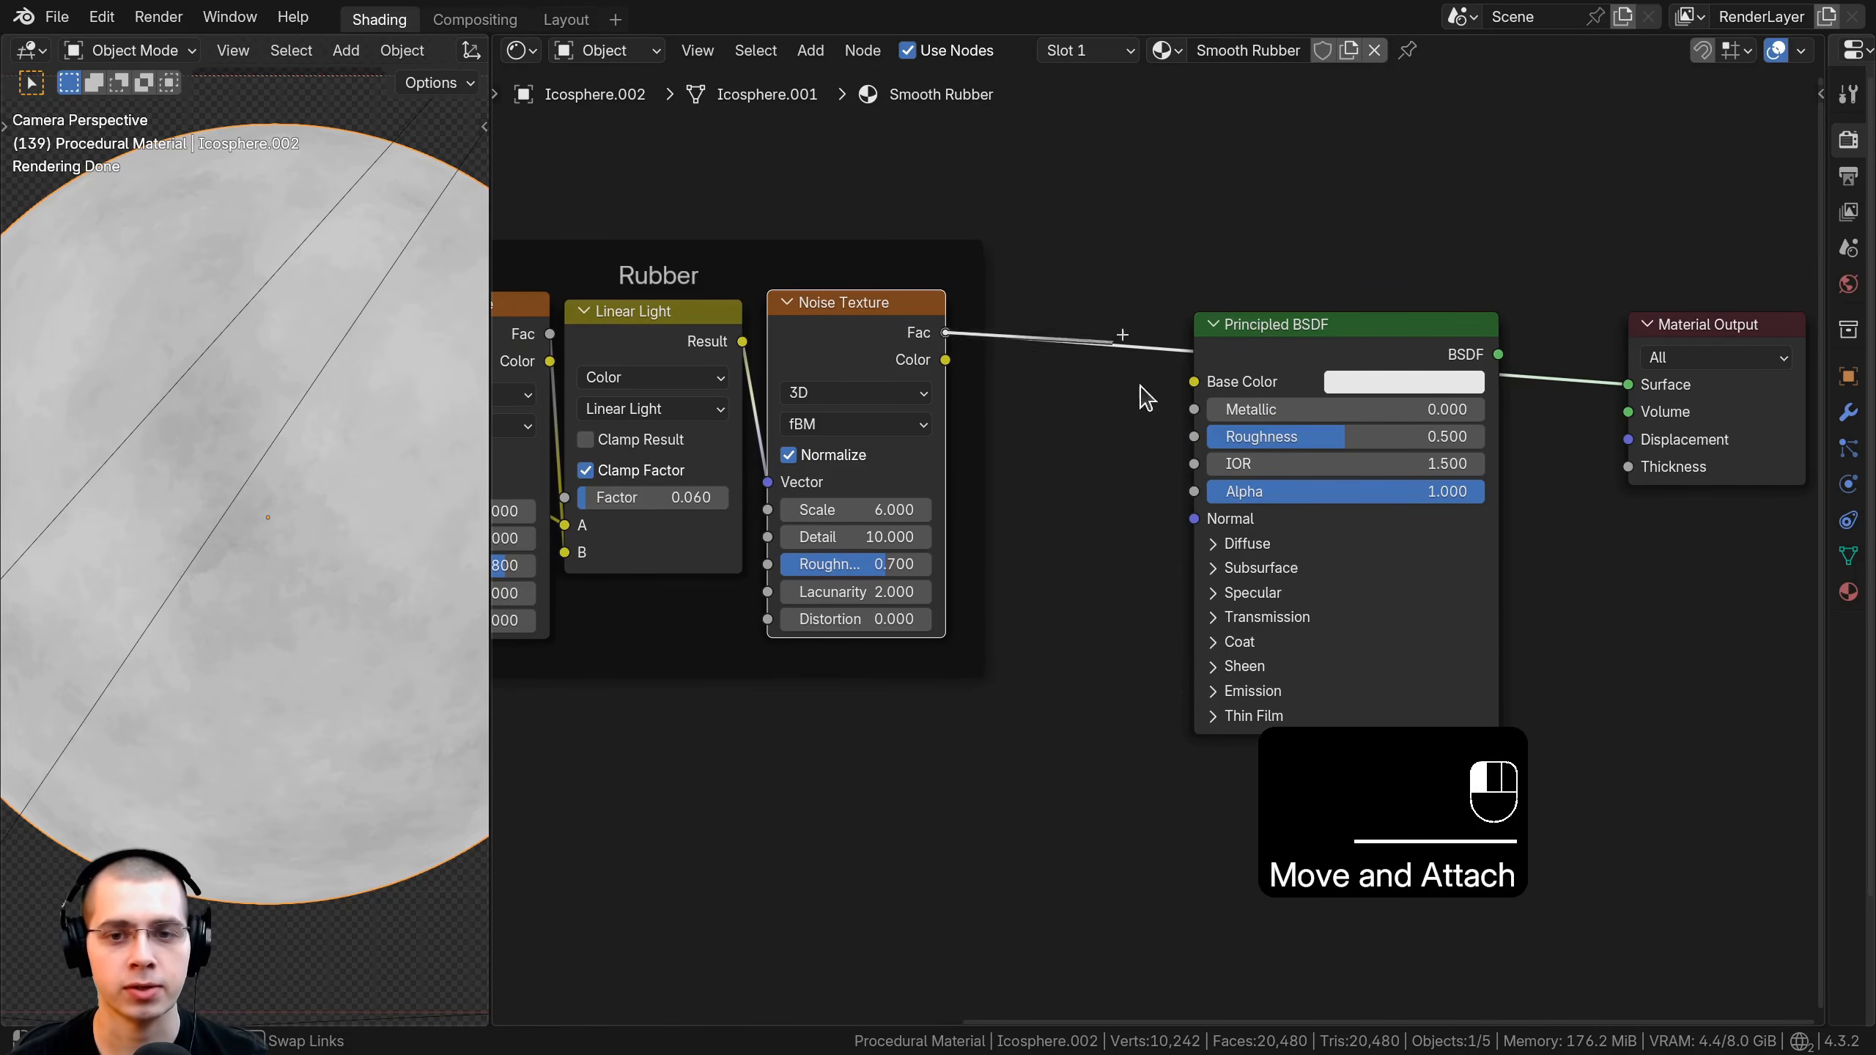
drag(1184, 450, 1186, 447)
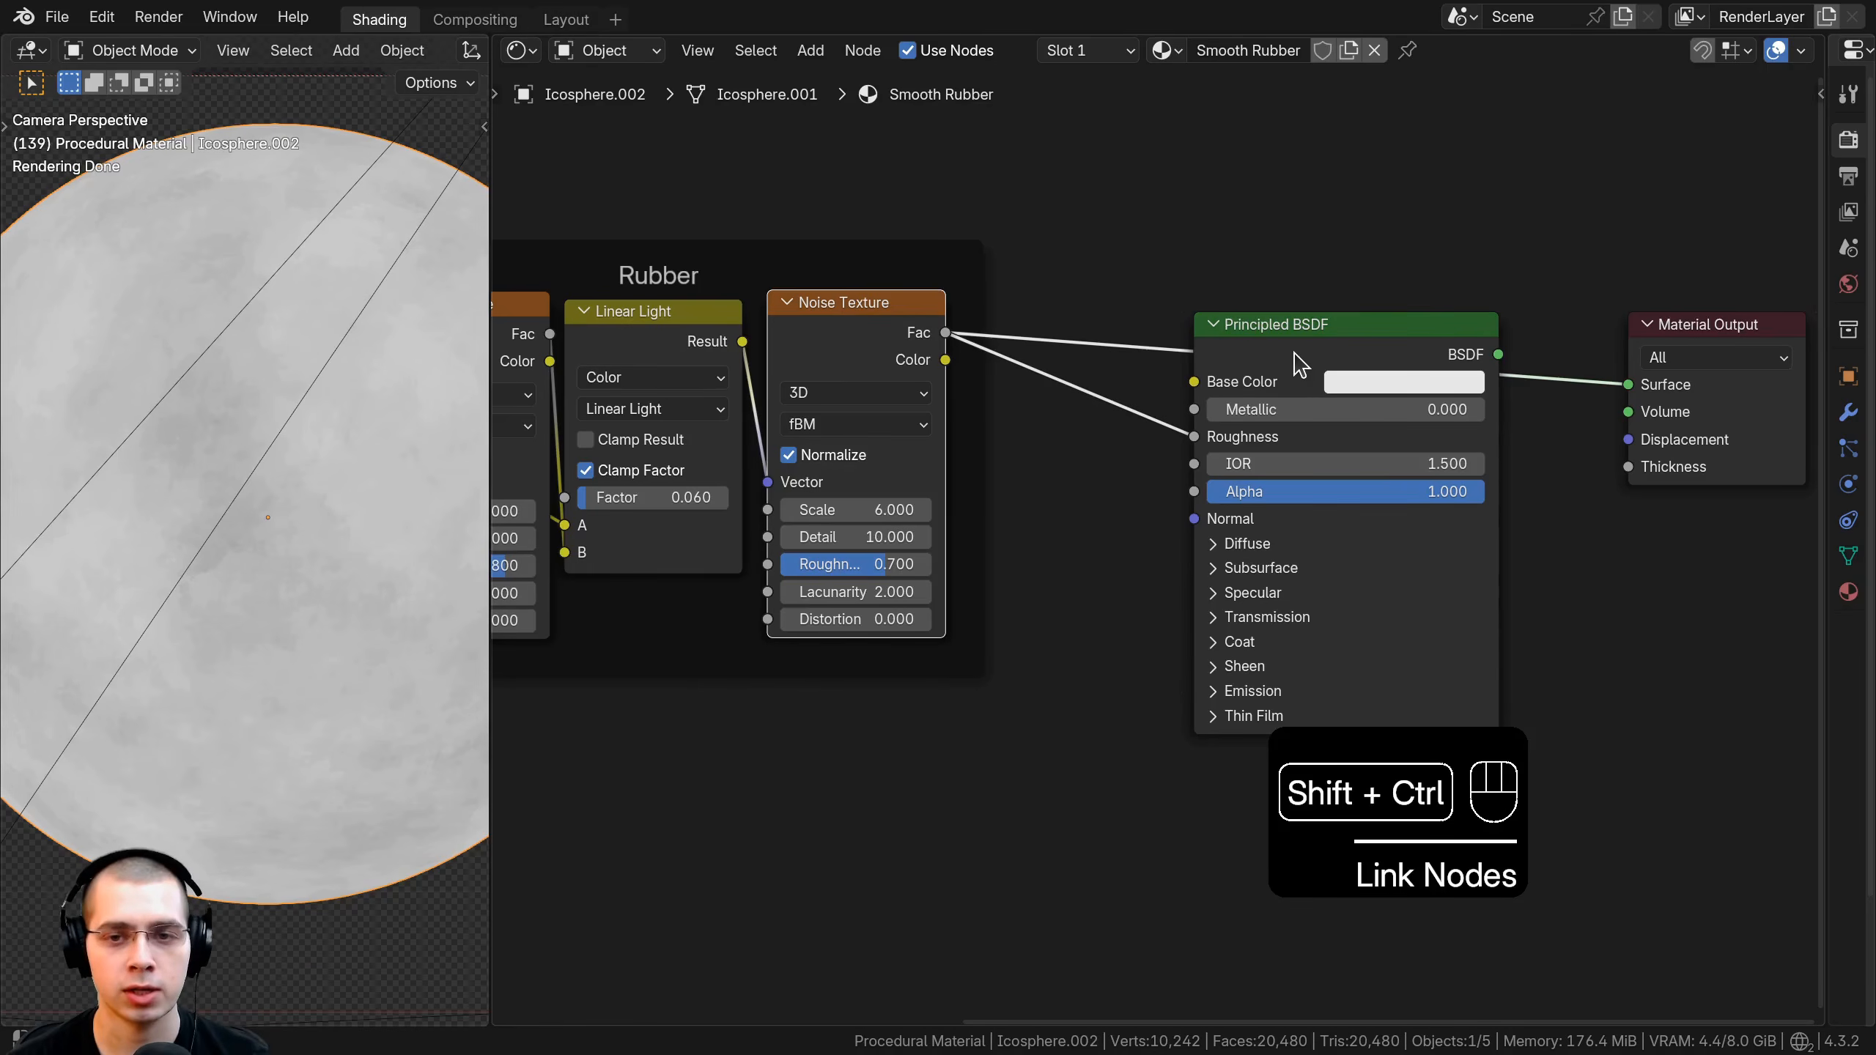
ctrl+shift+click(1294, 353)
drag(1294, 352, 1339, 349)
Darken the Principled BSDF's Base Color to pure black.
scroll(360, 387, down, 3)
click(1441, 371)
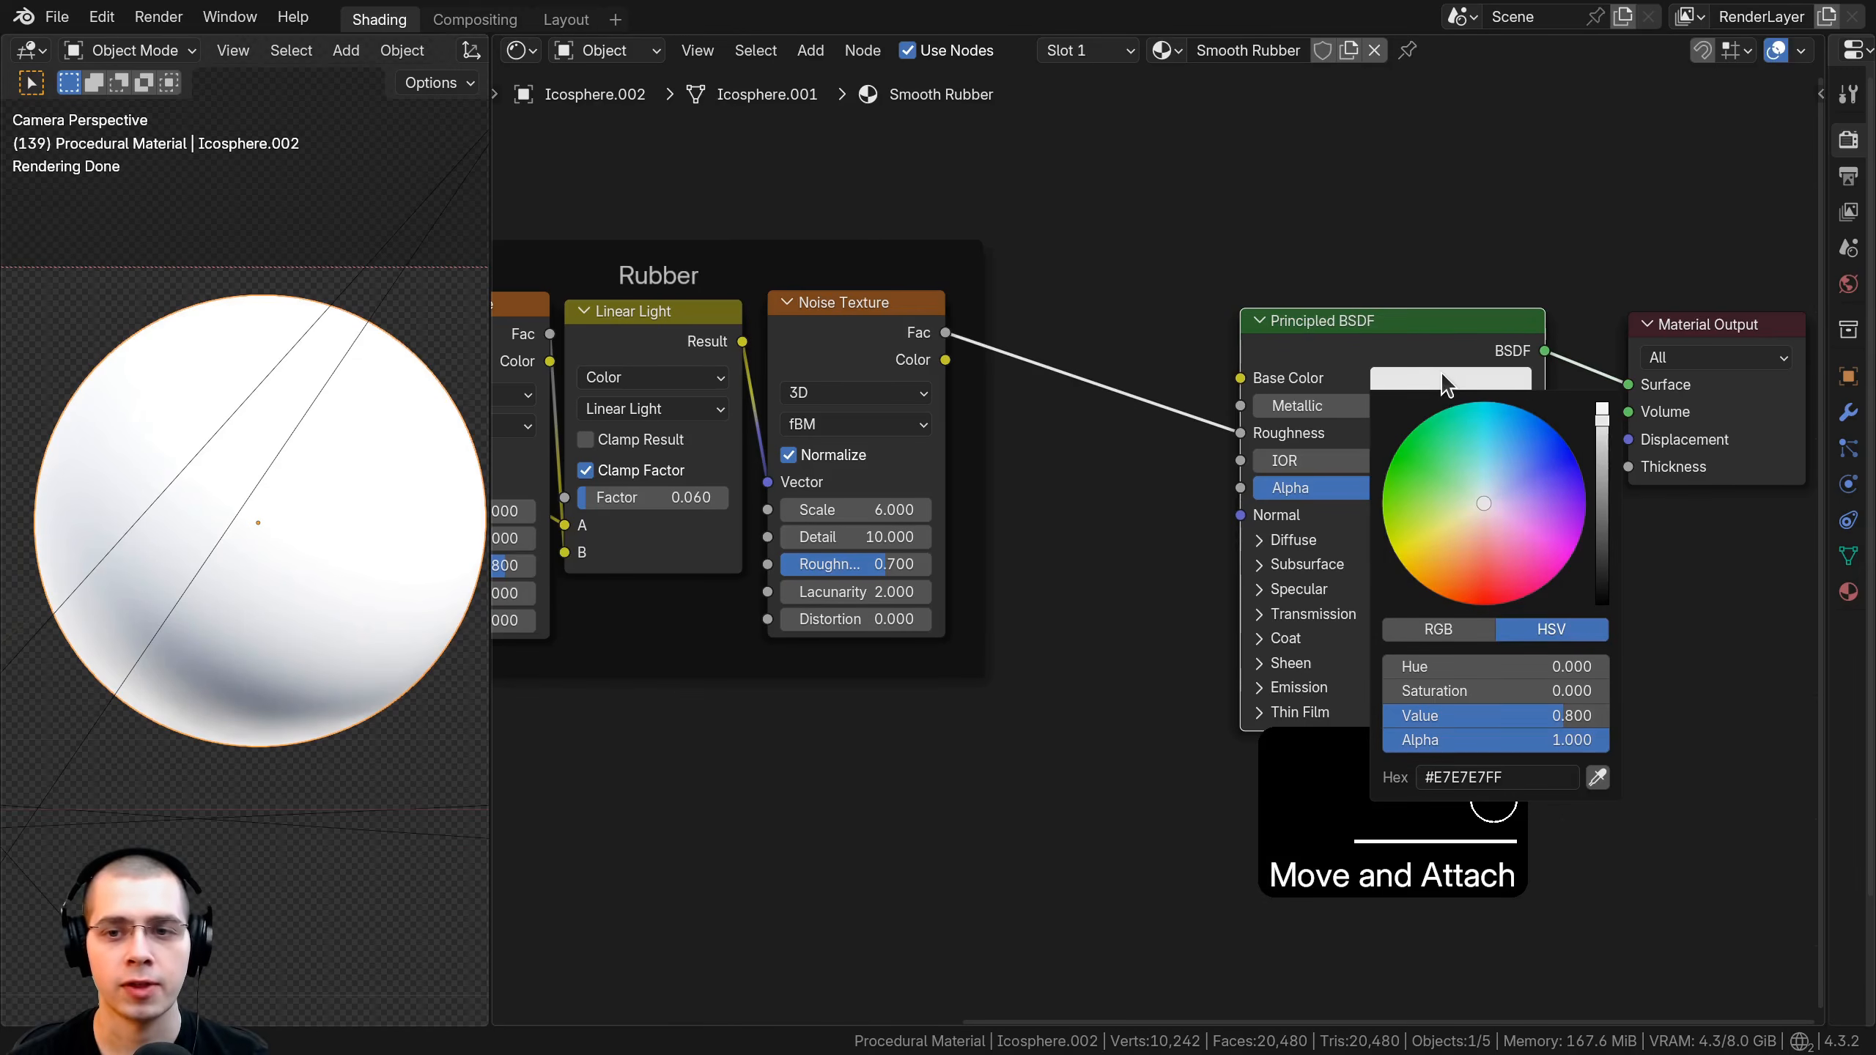
drag(1601, 447, 1603, 584)
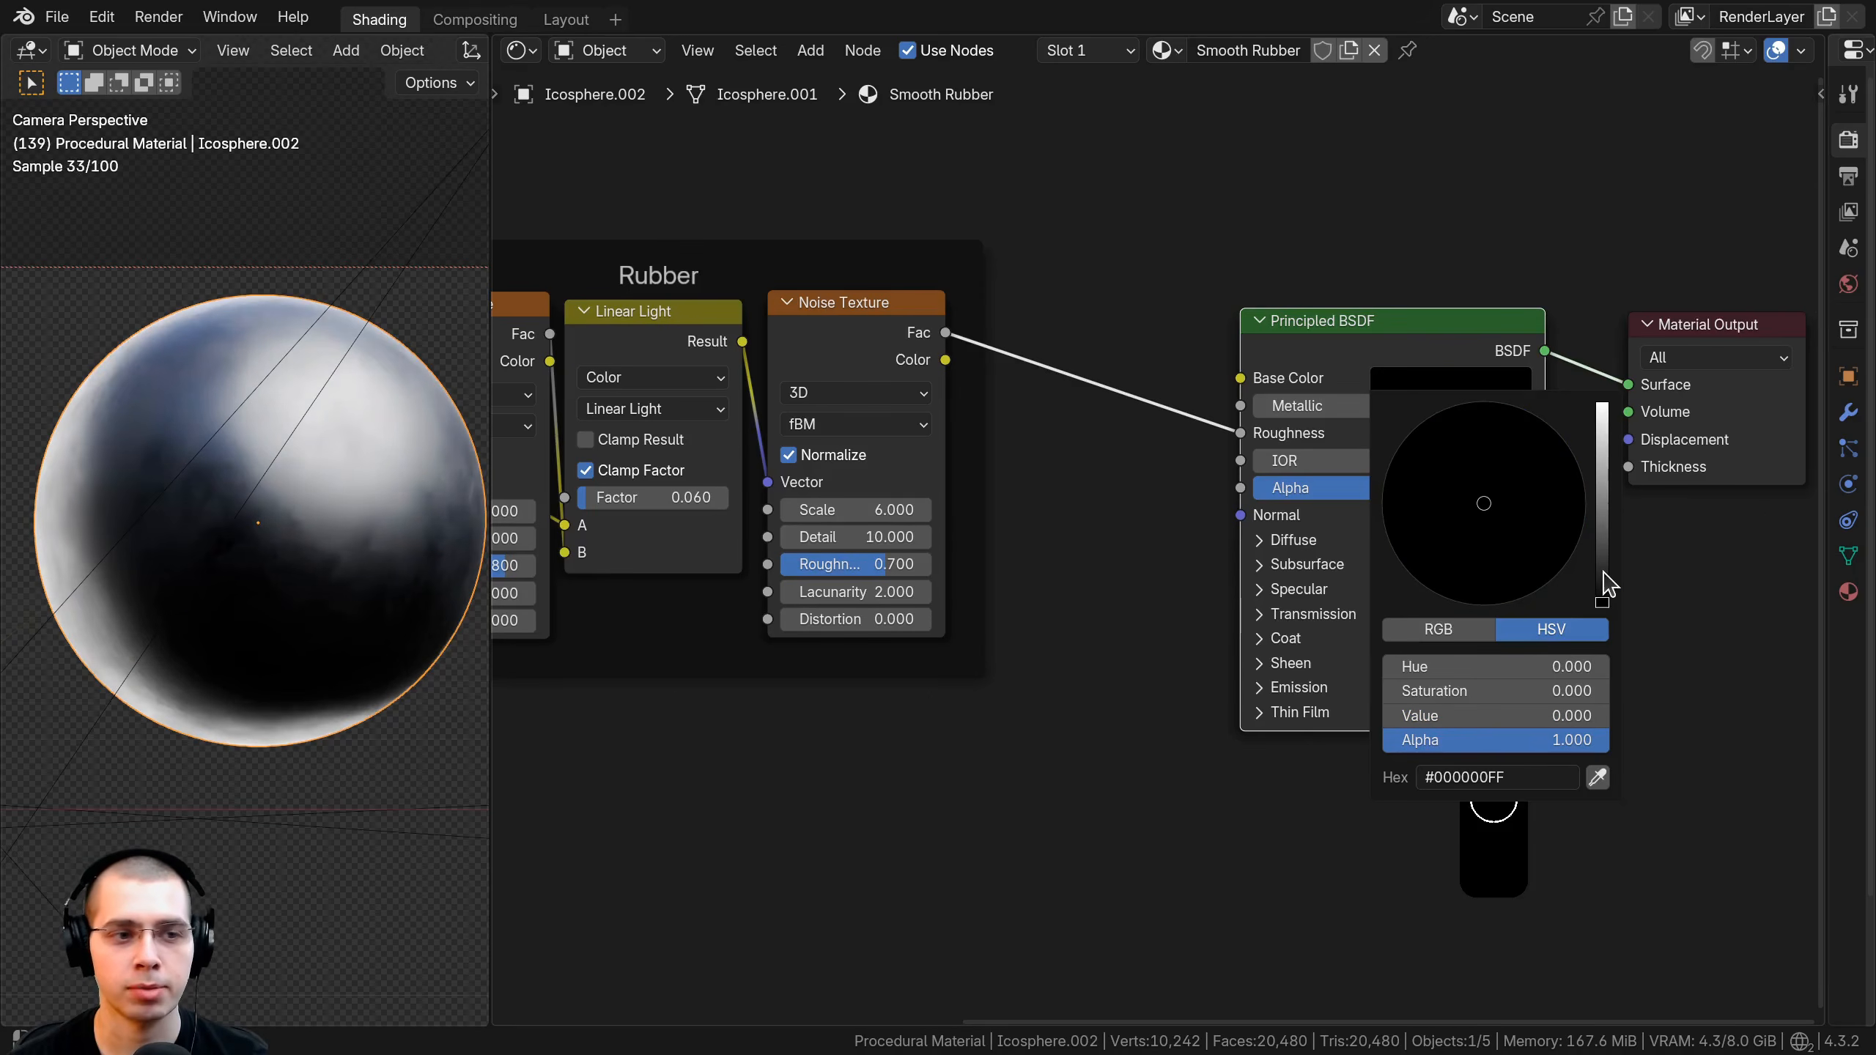
scroll(339, 486, up, 4)
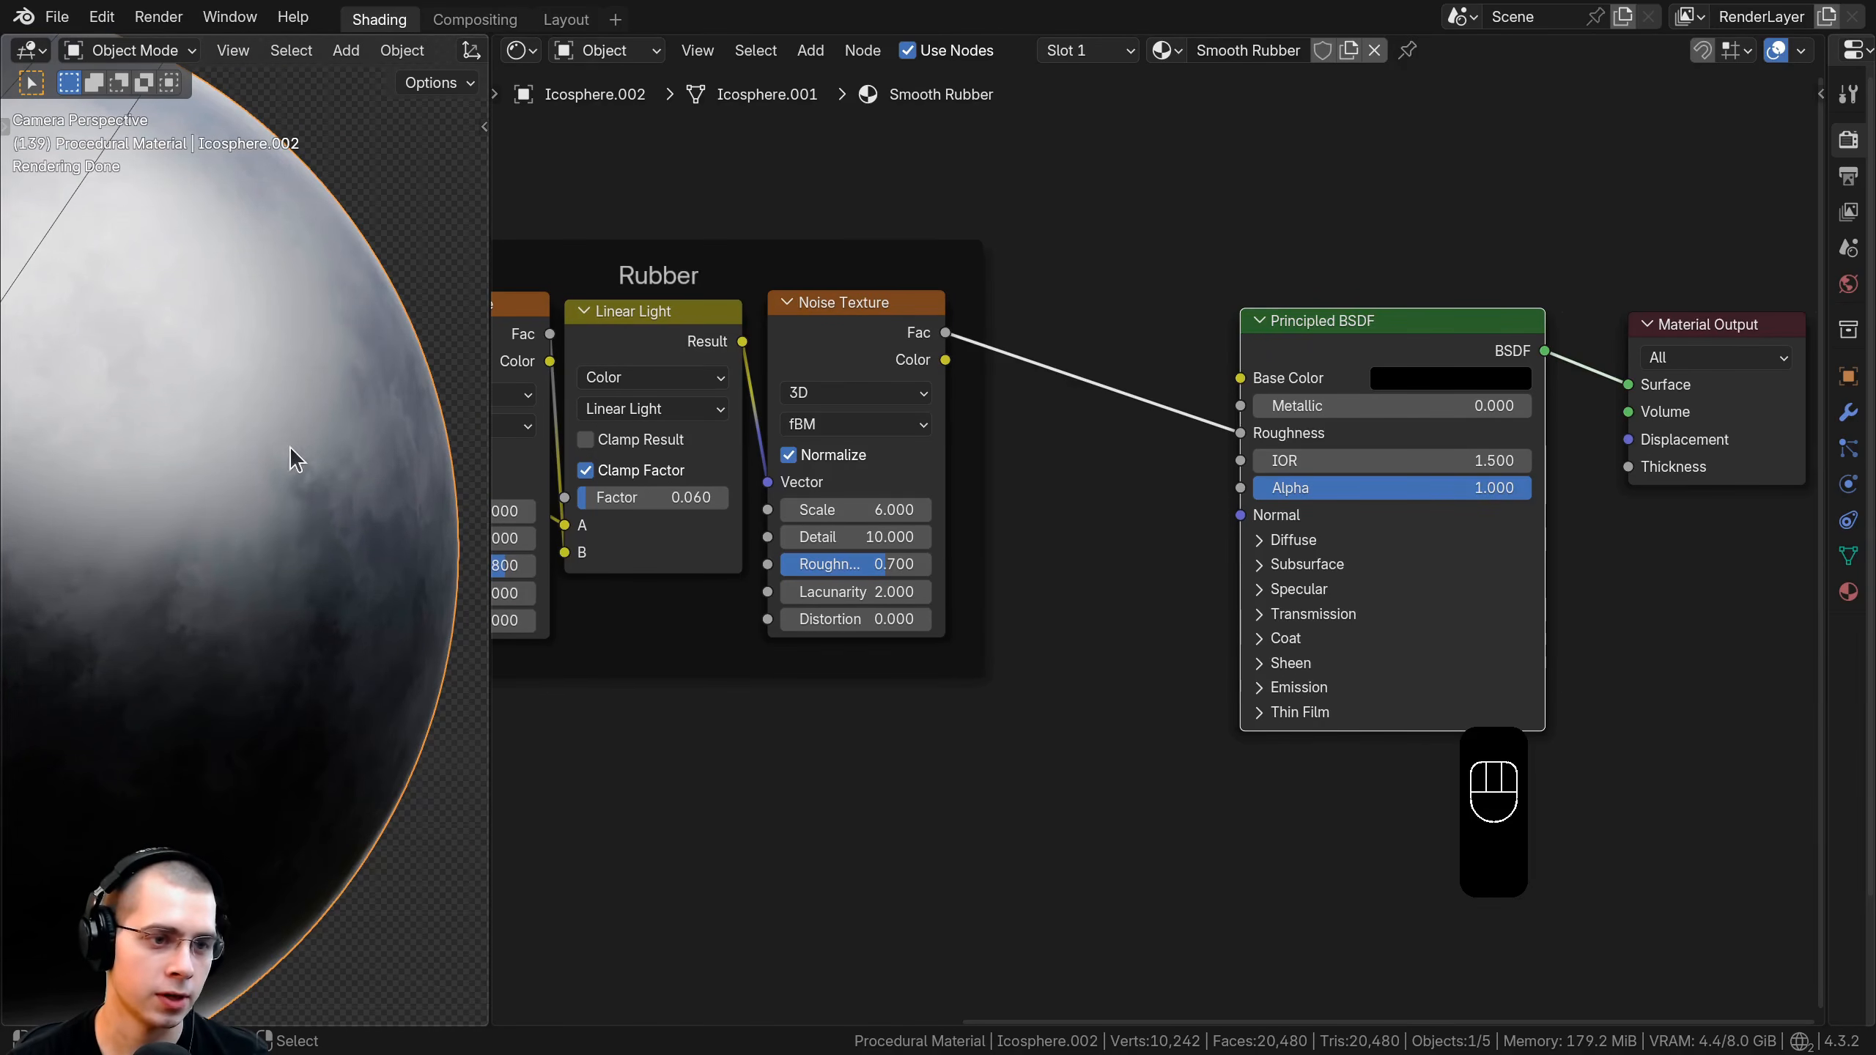
Move the Principled BSDF and Material Output nodes farther right, leaving a wide gap after the Rubber frame.
middle_drag(880, 373, 883, 399)
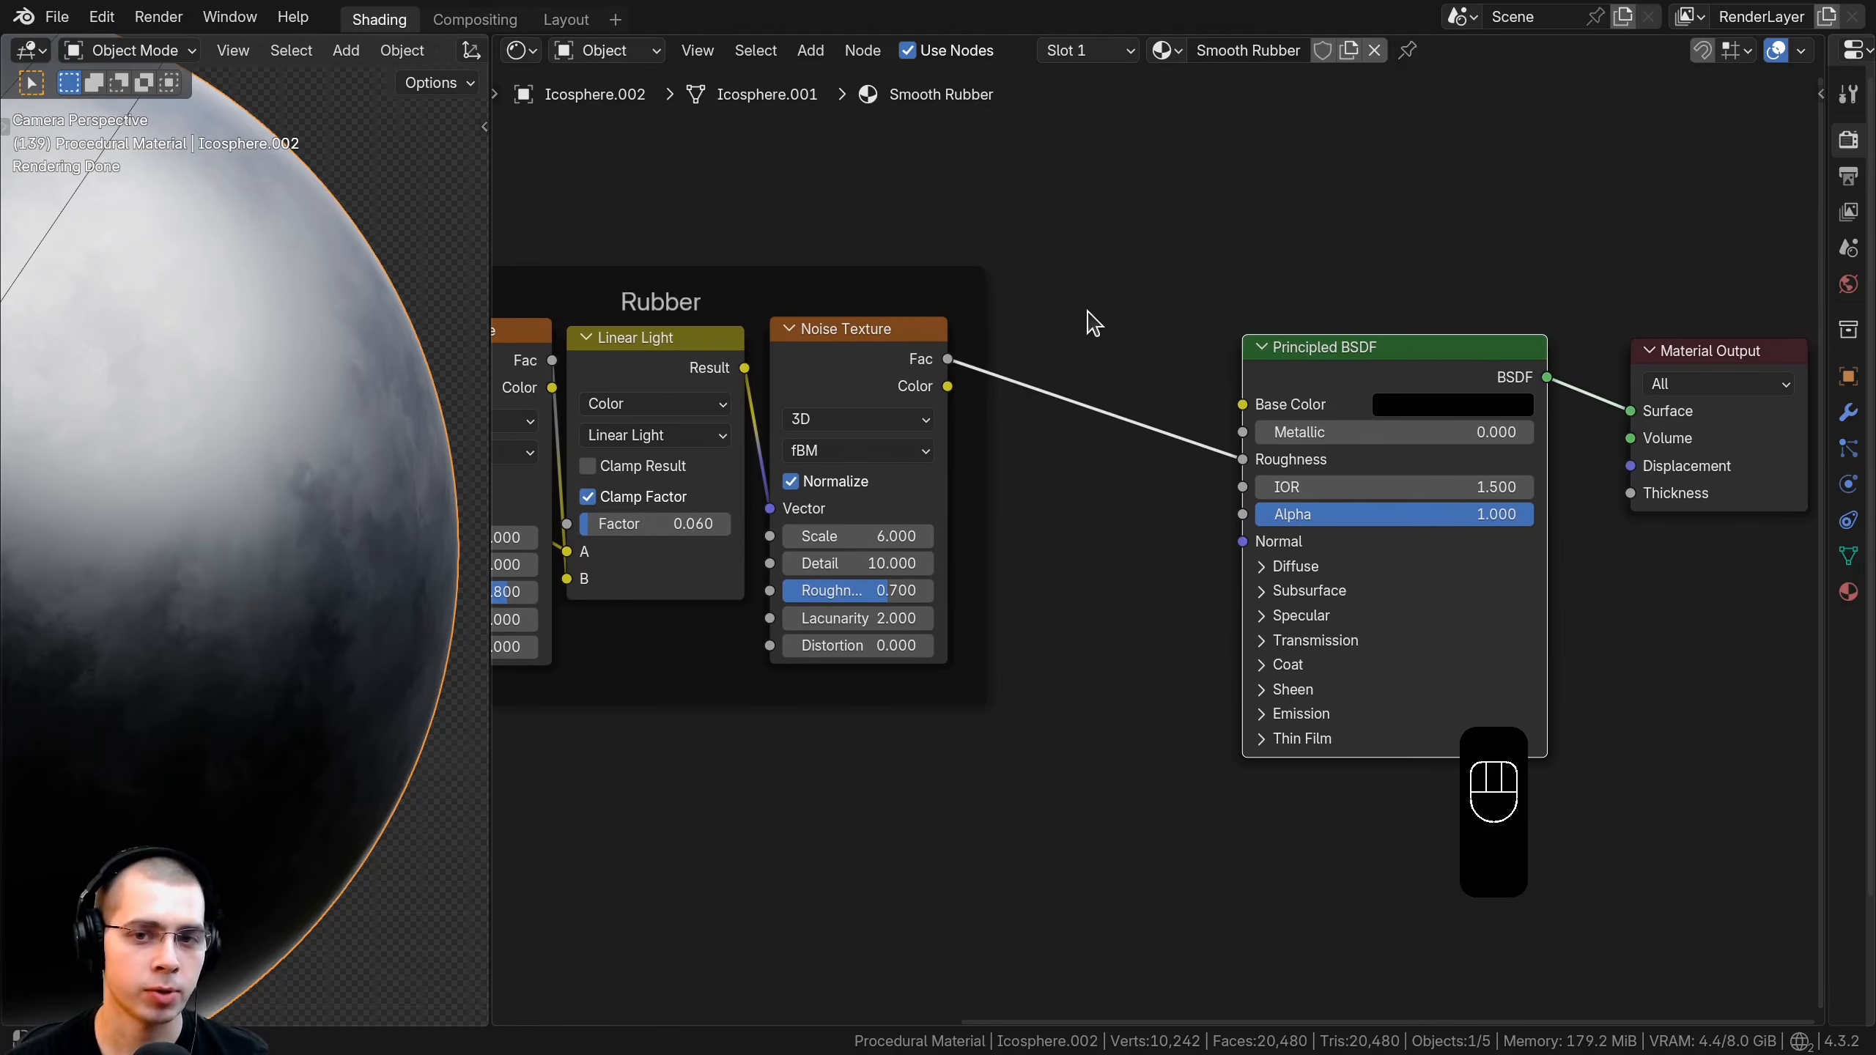
scroll(1108, 326, down, 2)
middle_drag(1110, 327, 1046, 372)
drag(1209, 389, 1262, 389)
key(b)
drag(1447, 460, 1607, 553)
key(g)
click(1711, 530)
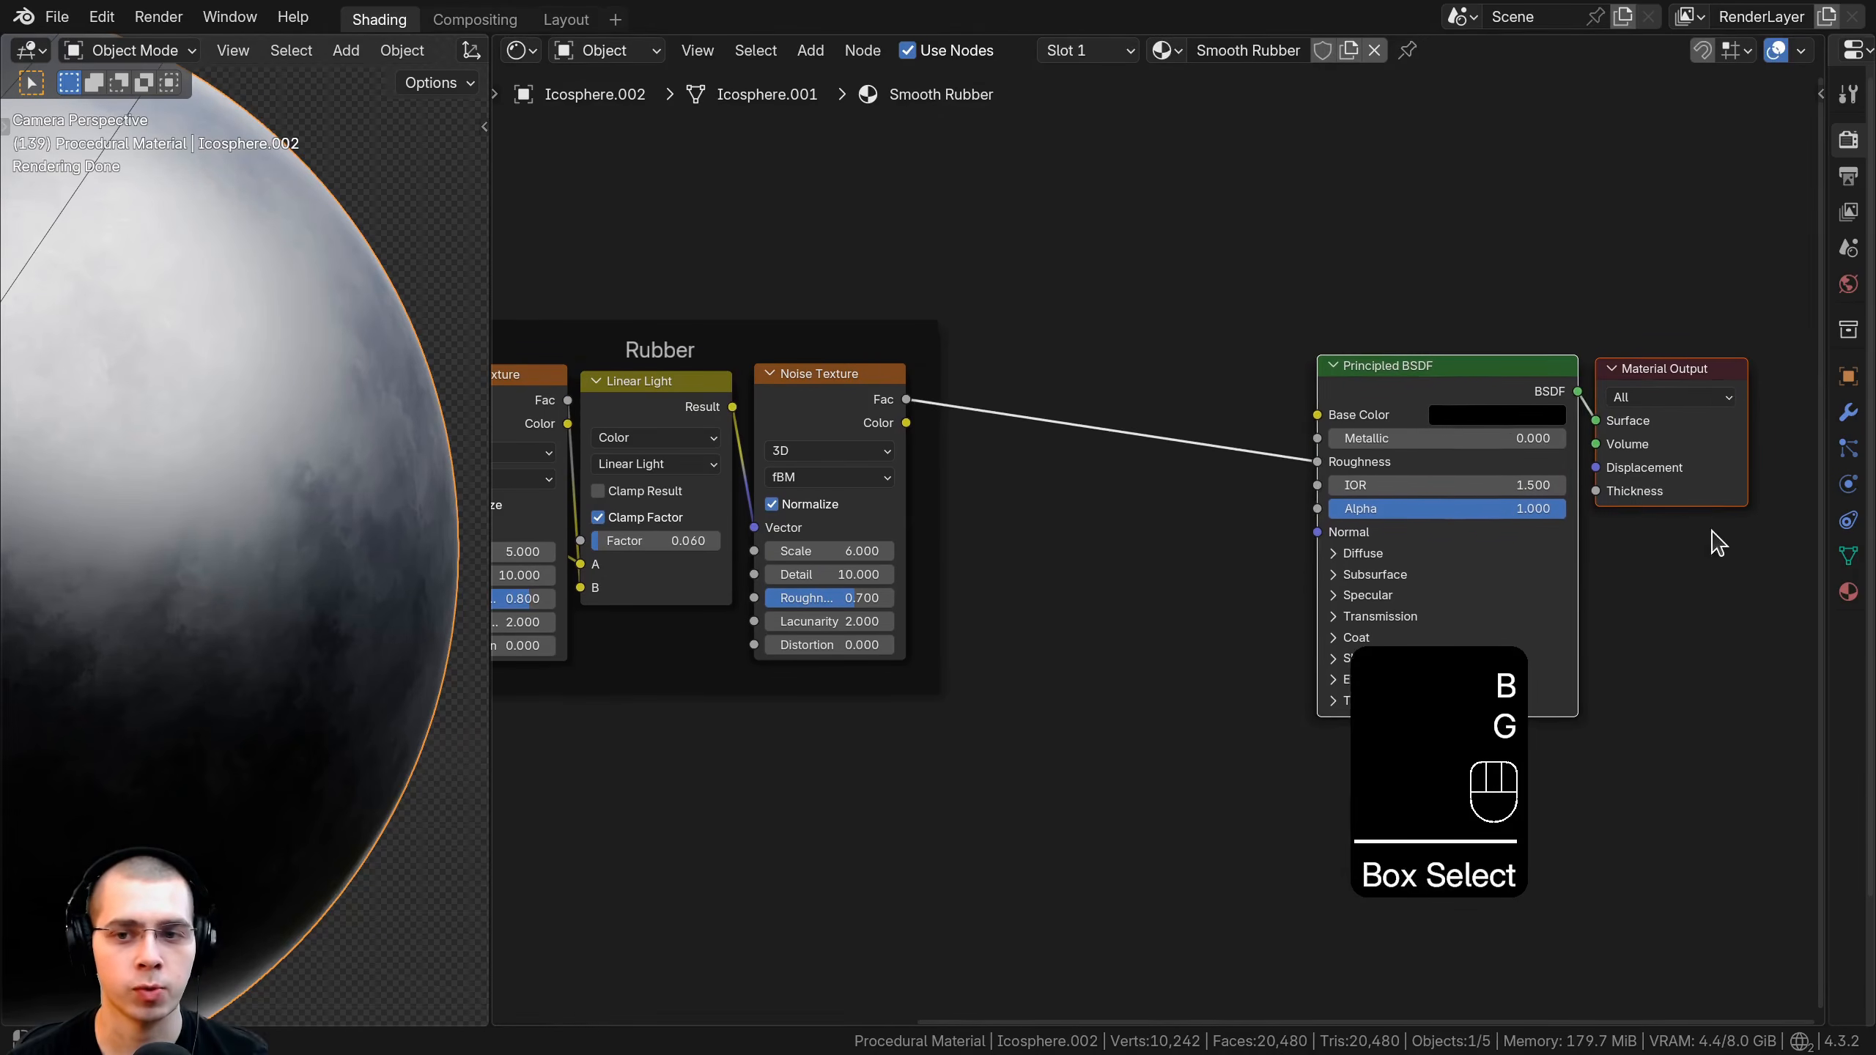
Insert a Color Ramp on the link between the last Noise Texture and the Principled BSDF's Roughness.
middle_drag(1066, 458, 1063, 481)
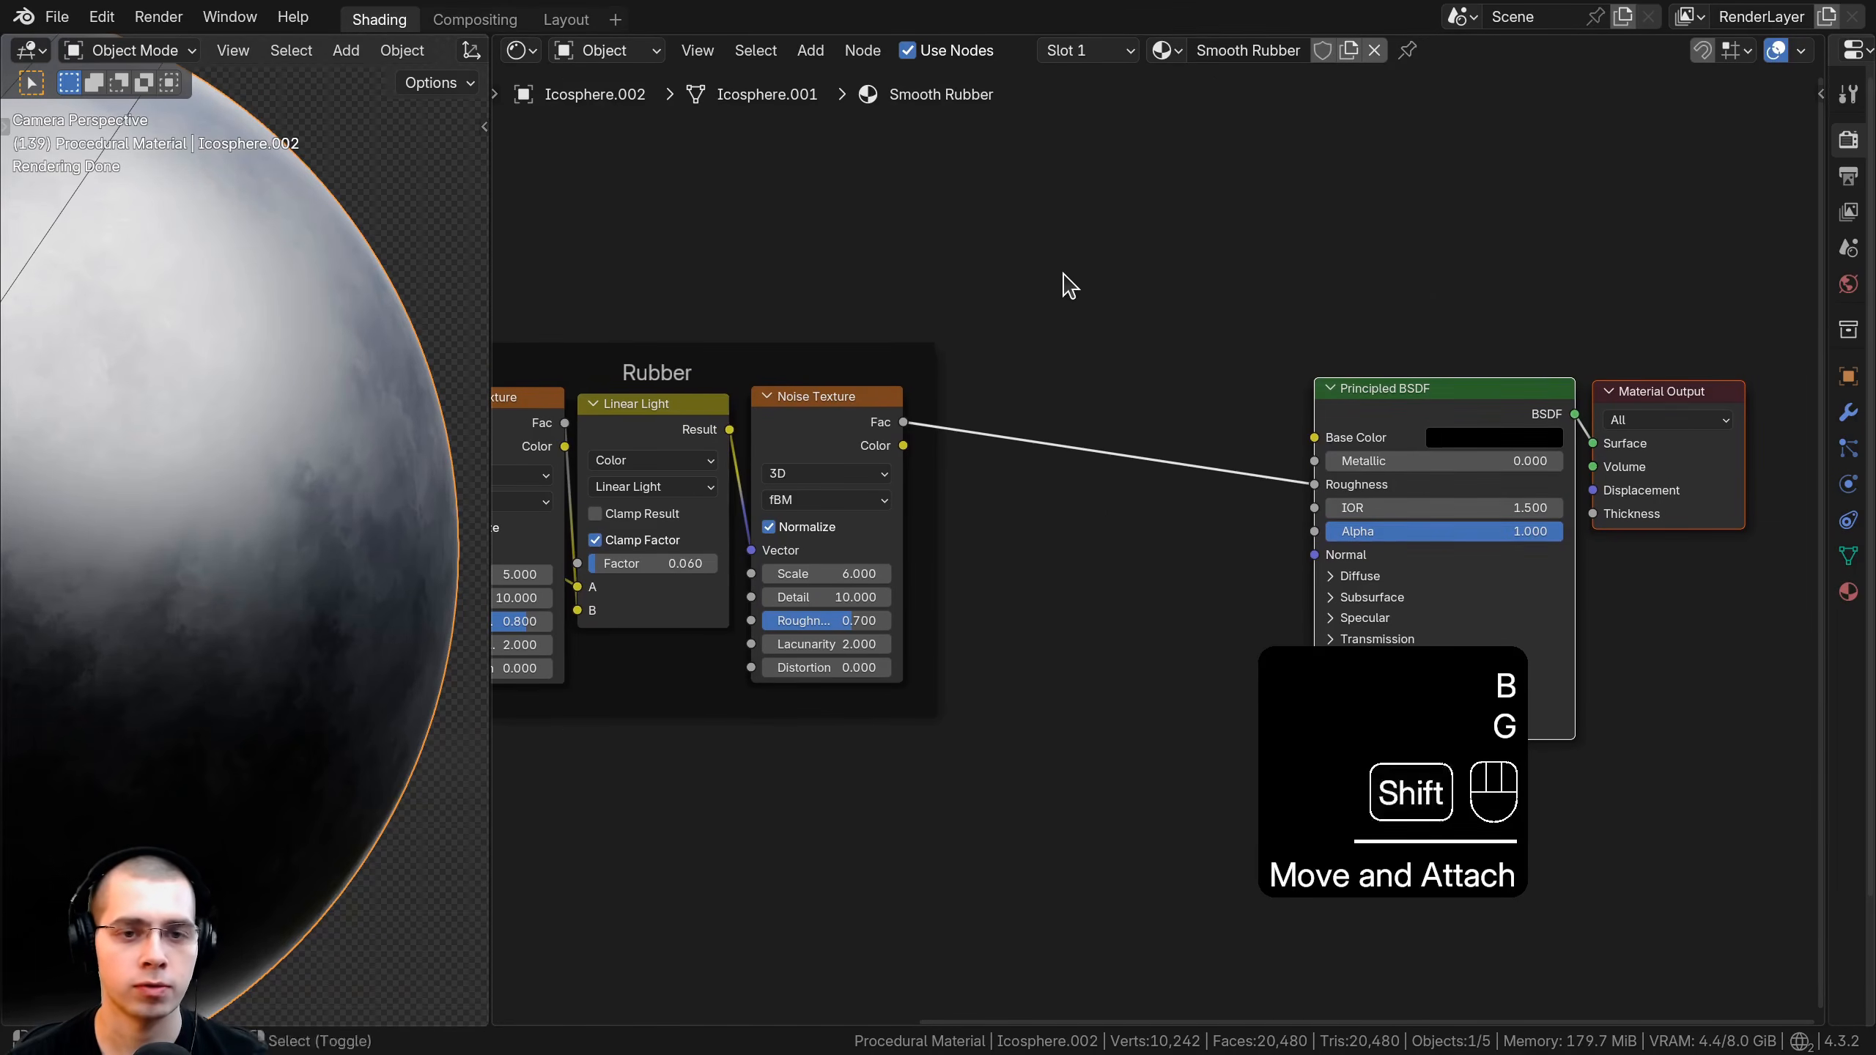
key(shift+a)
text(col)
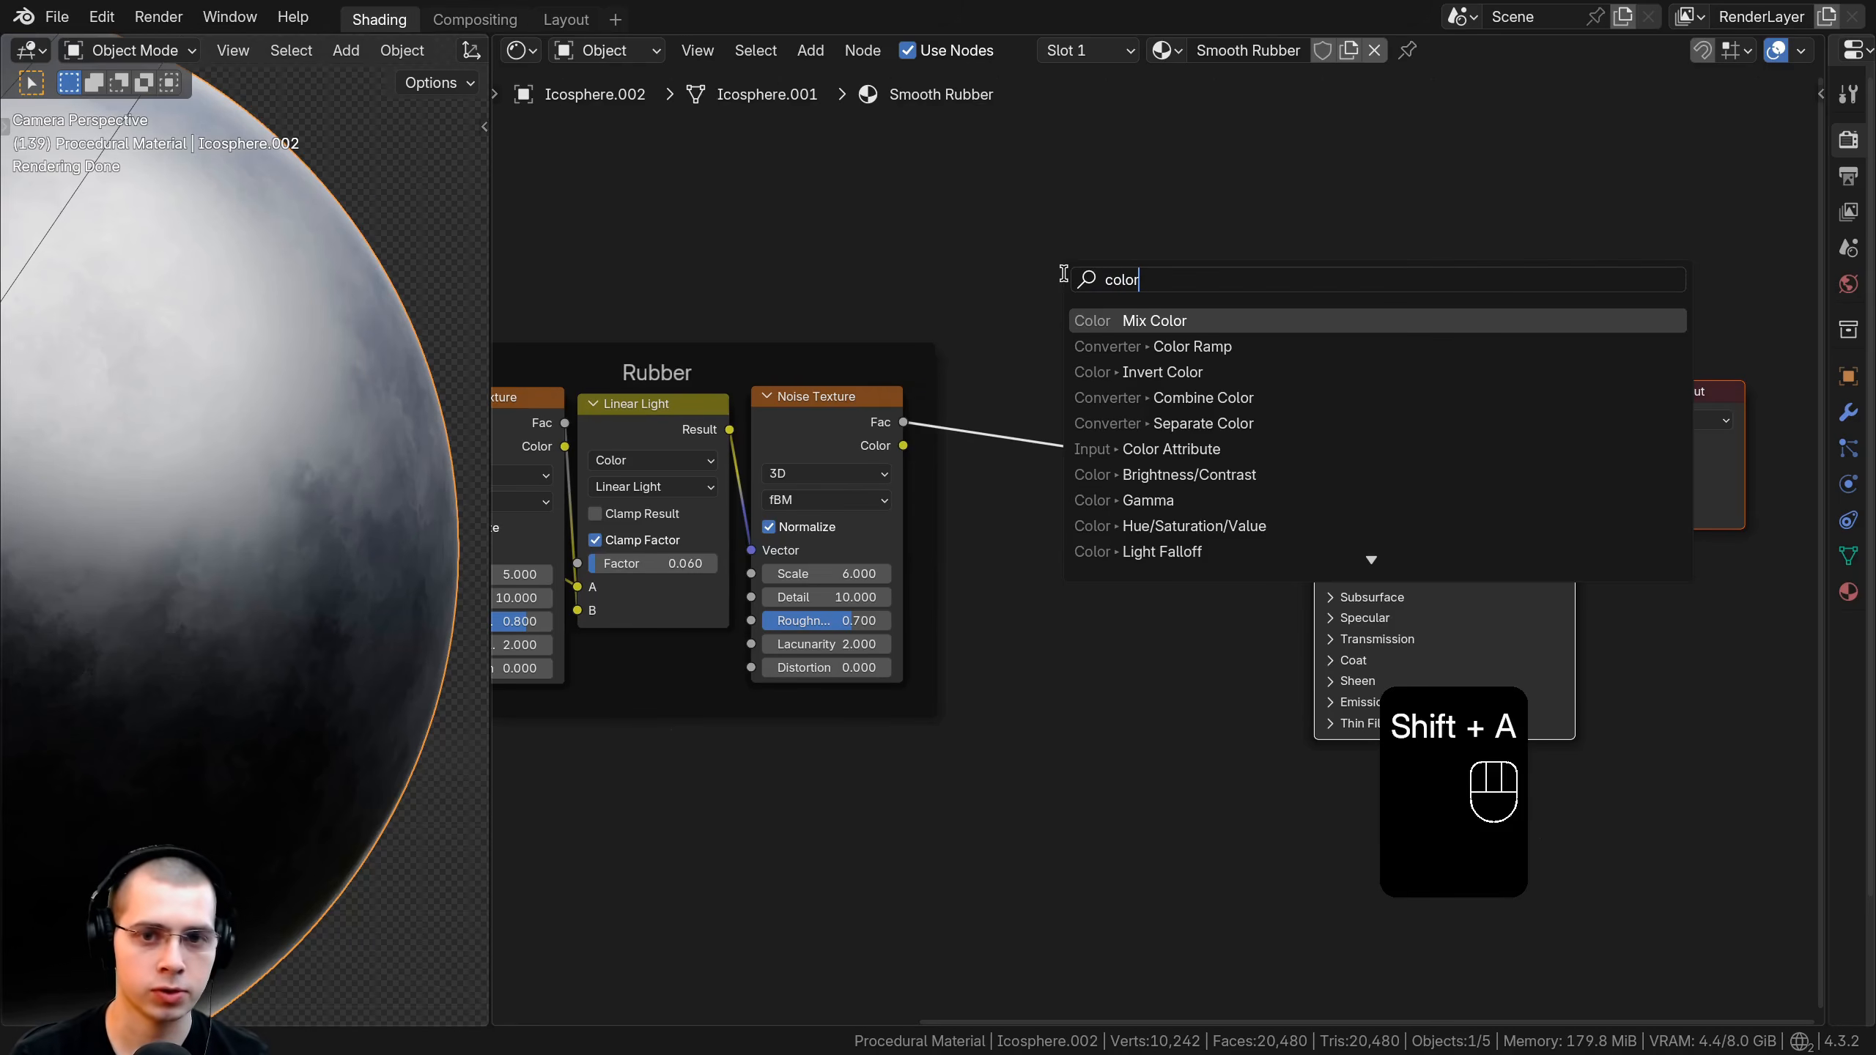
text(or)
key(Down)
key(Return)
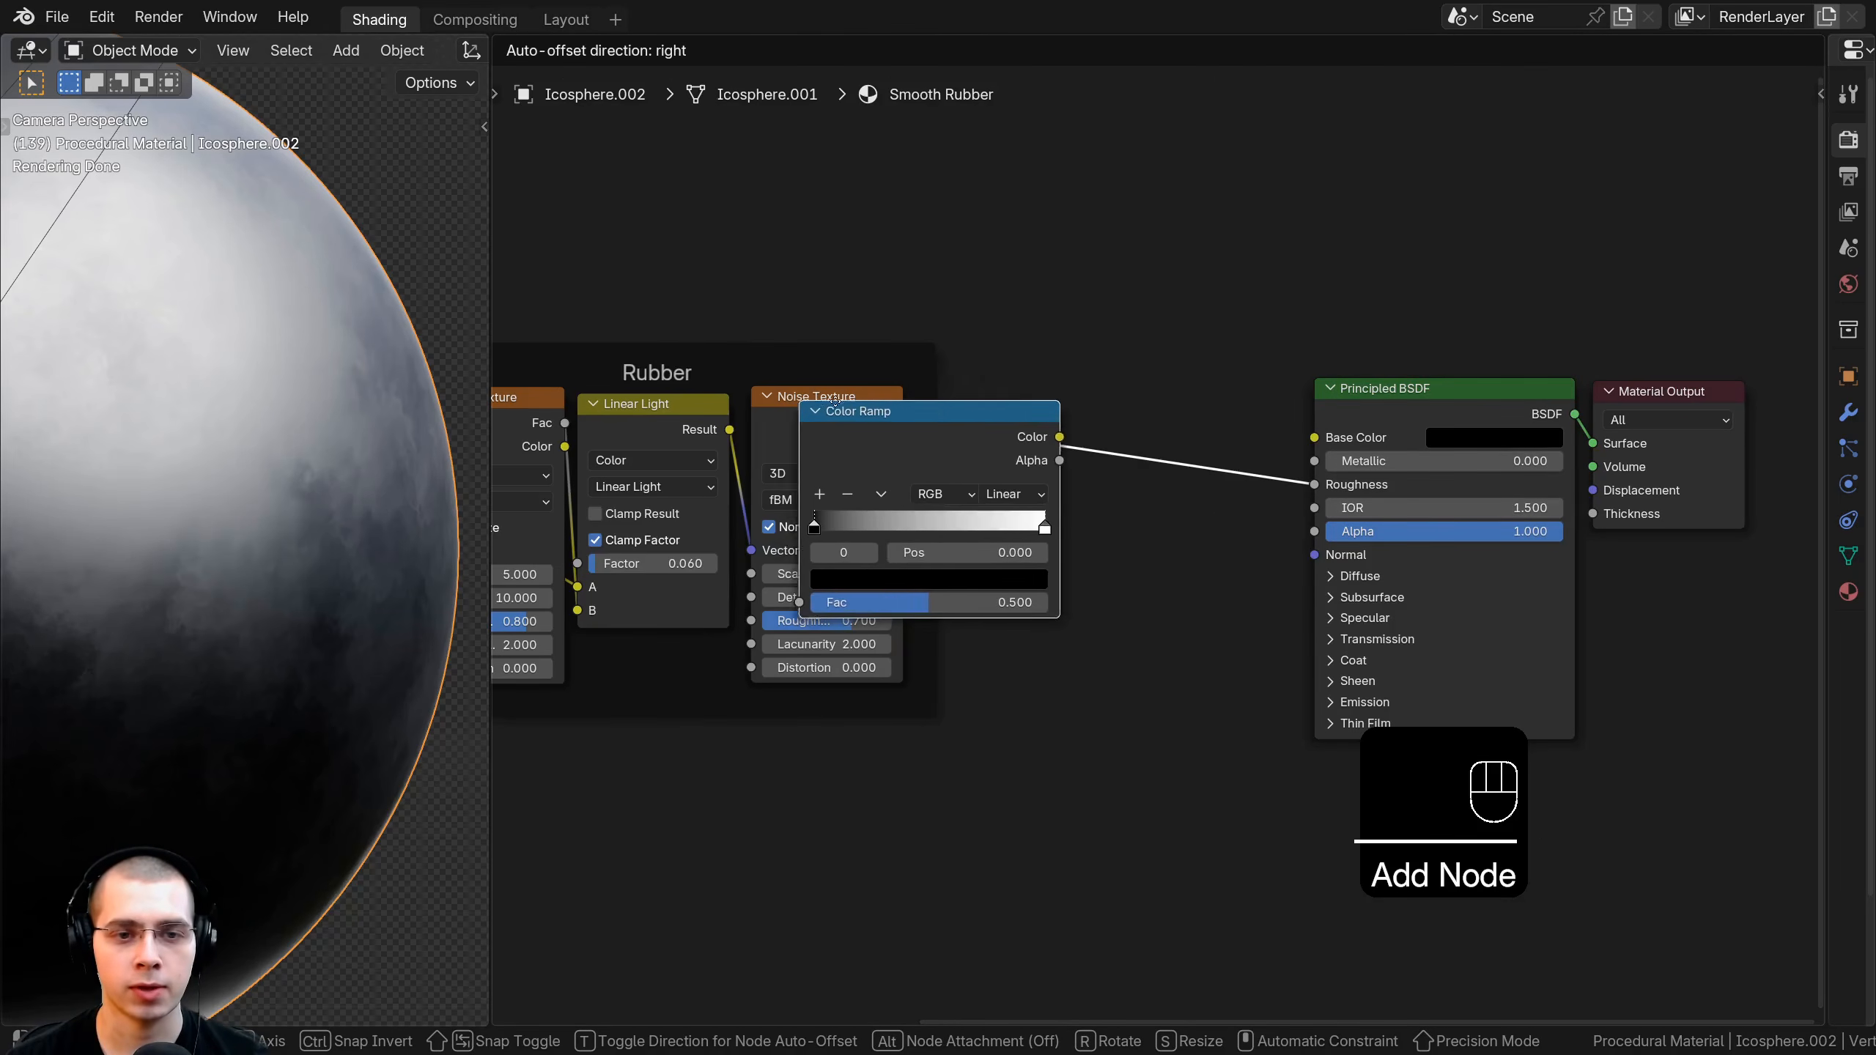
click(1041, 378)
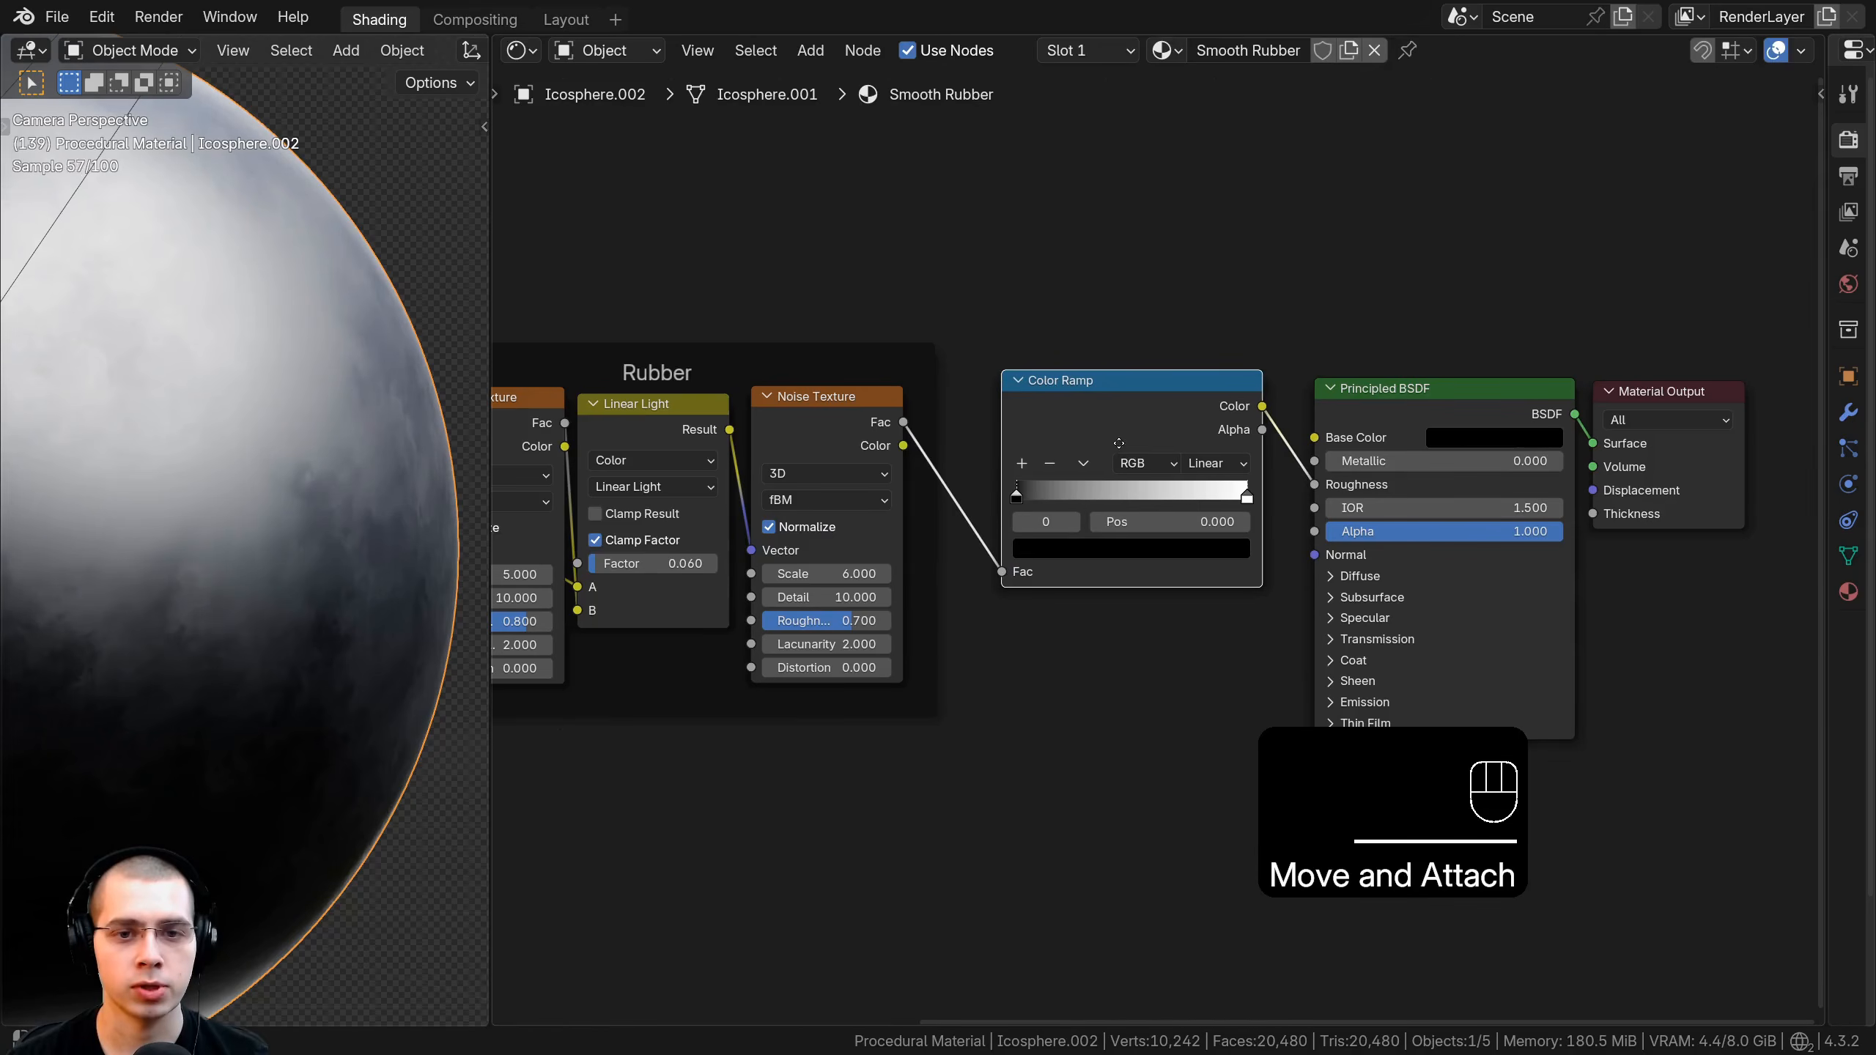
Lighten the Color Ramp's black stop to a light gray.
scroll(251, 465, down, 2)
shift+middle_drag(244, 437, 194, 431)
scroll(1108, 525, up, 2)
scroll(1094, 517, up, 1)
click(1019, 551)
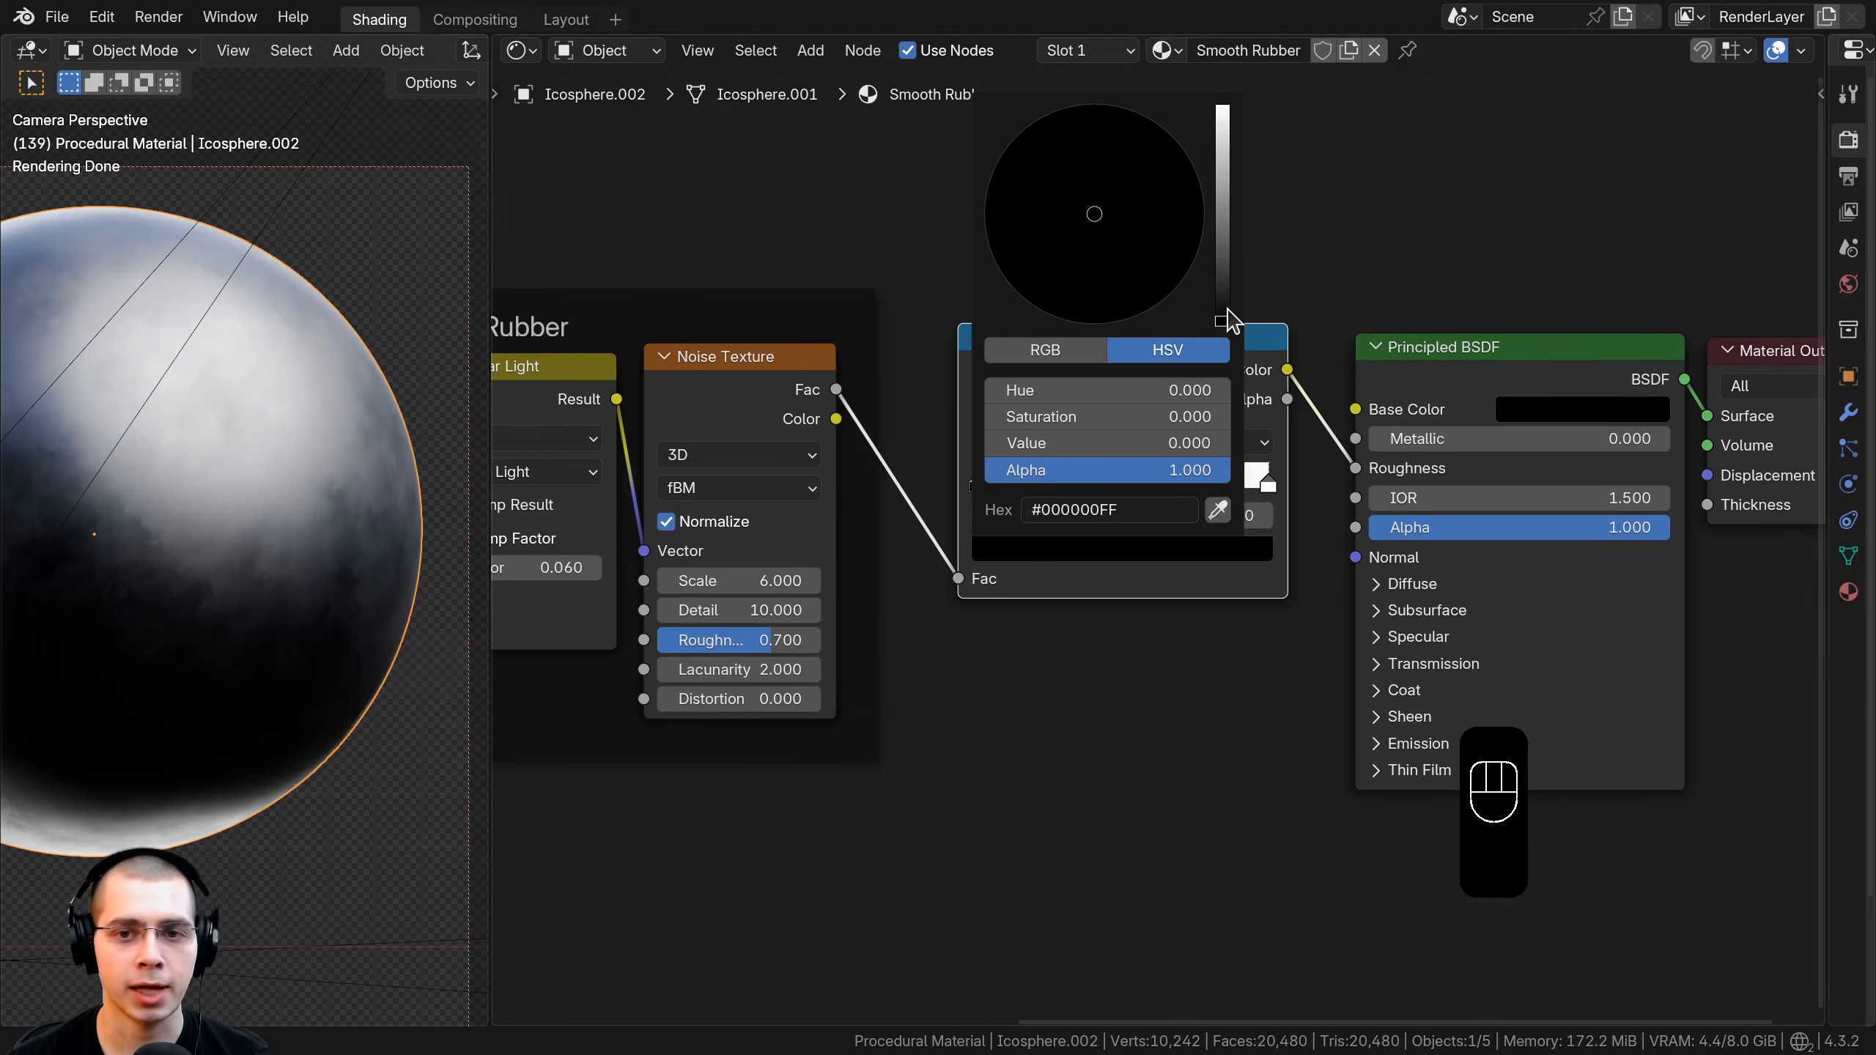
drag(1223, 318, 1222, 158)
scroll(943, 460, up, 1)
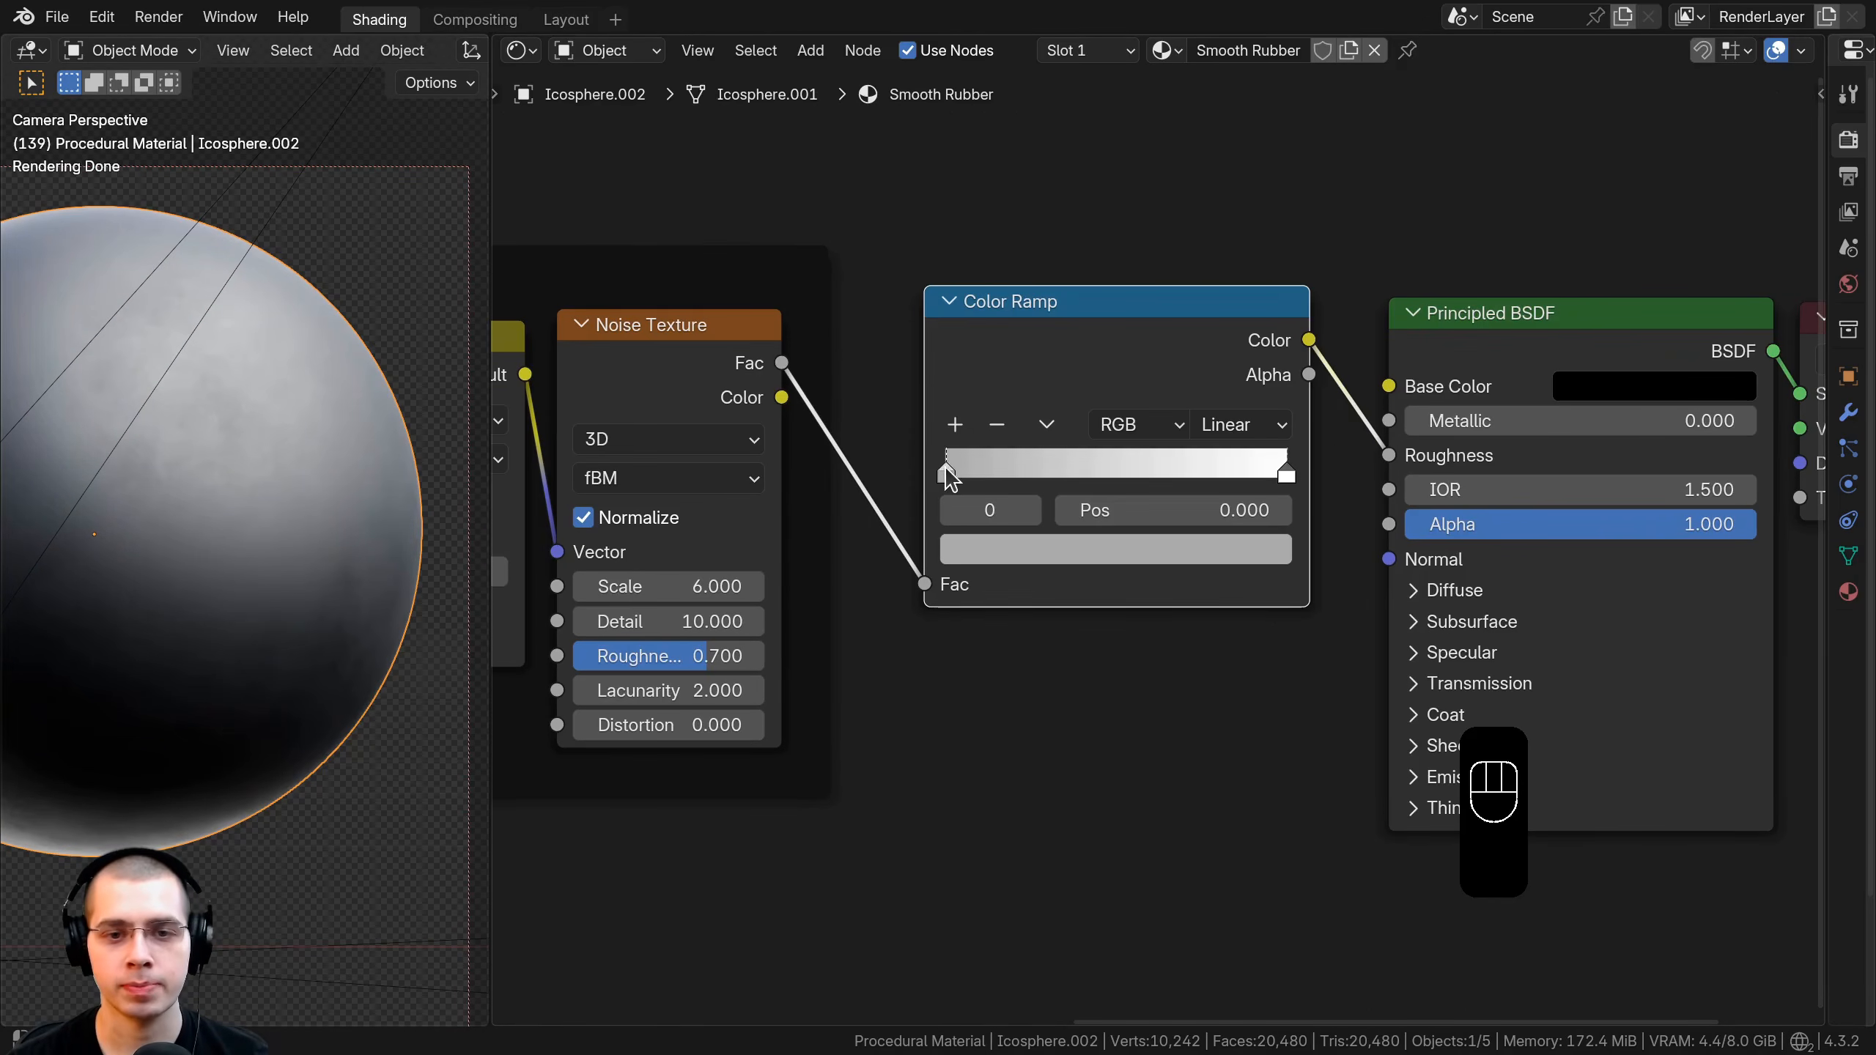
Position the Color Ramp's gray stop at 0.339 and its white stop at 0.746, with the gray at hex C7C7C7.
drag(946, 466, 1066, 469)
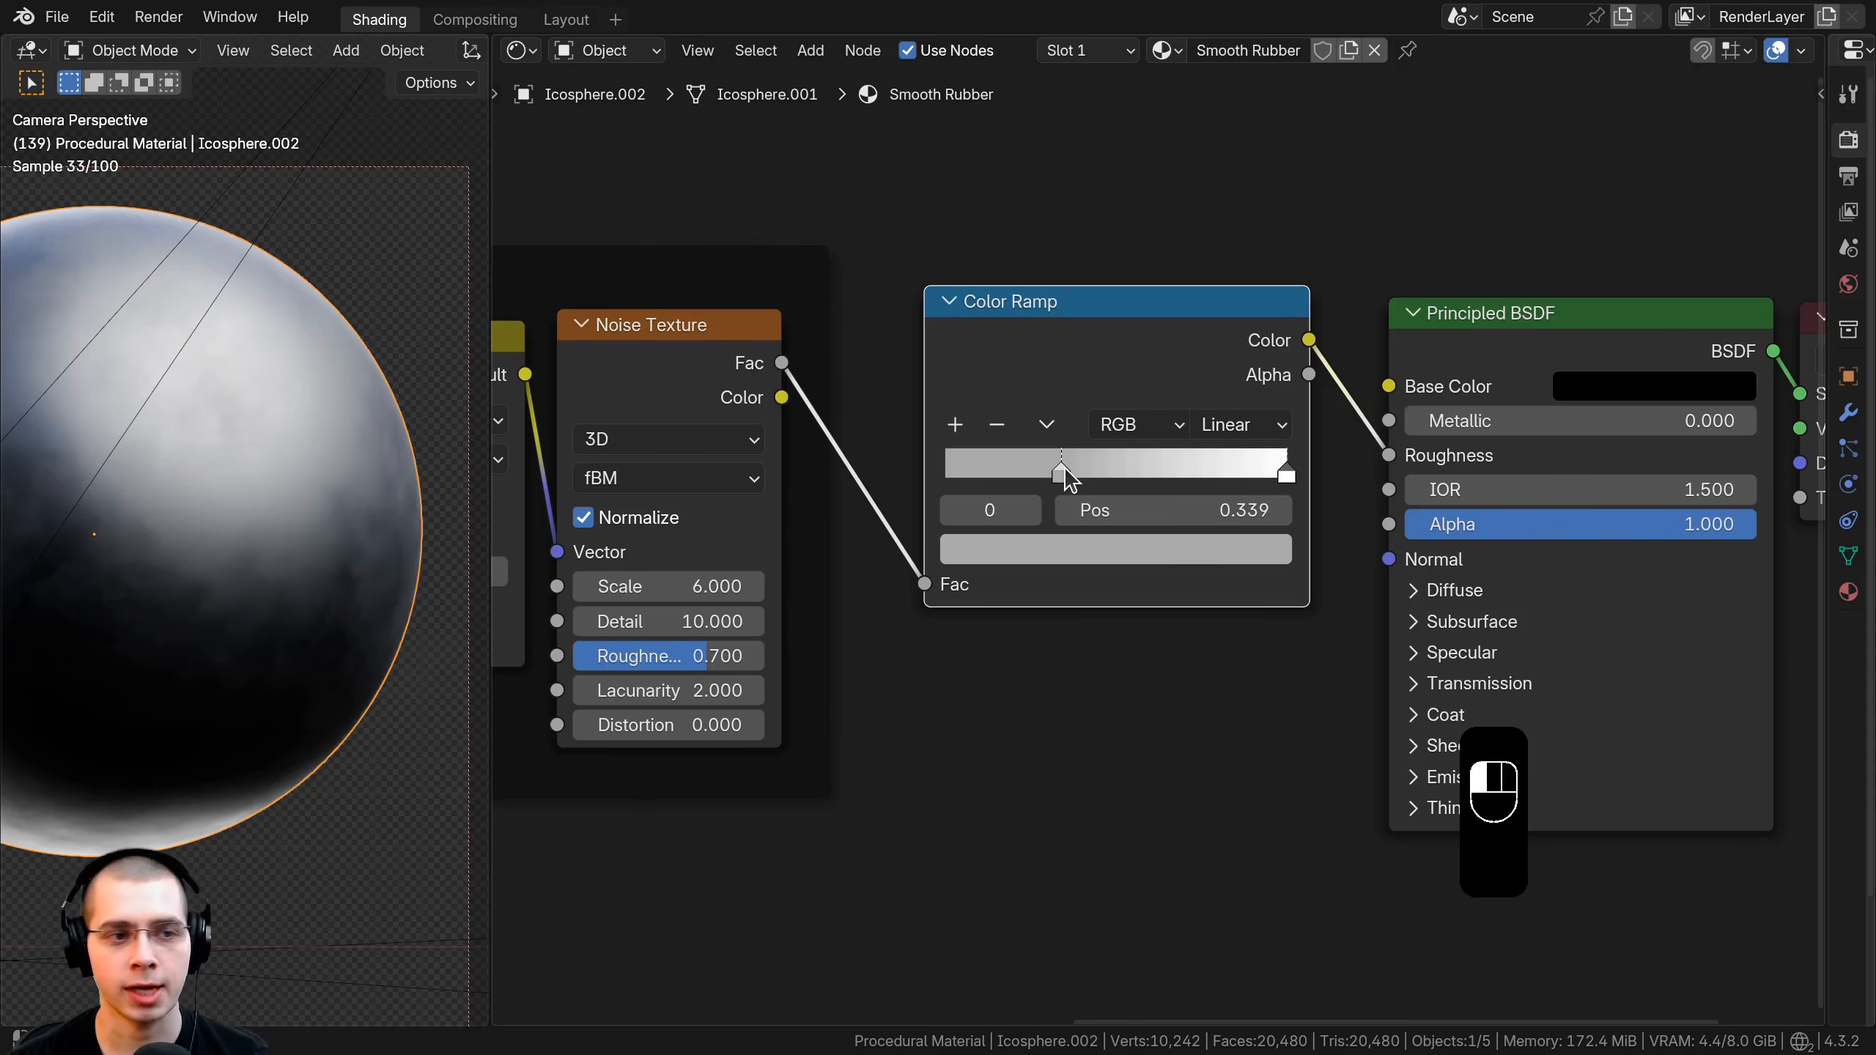
drag(1286, 479, 1201, 465)
scroll(293, 457, up, 3)
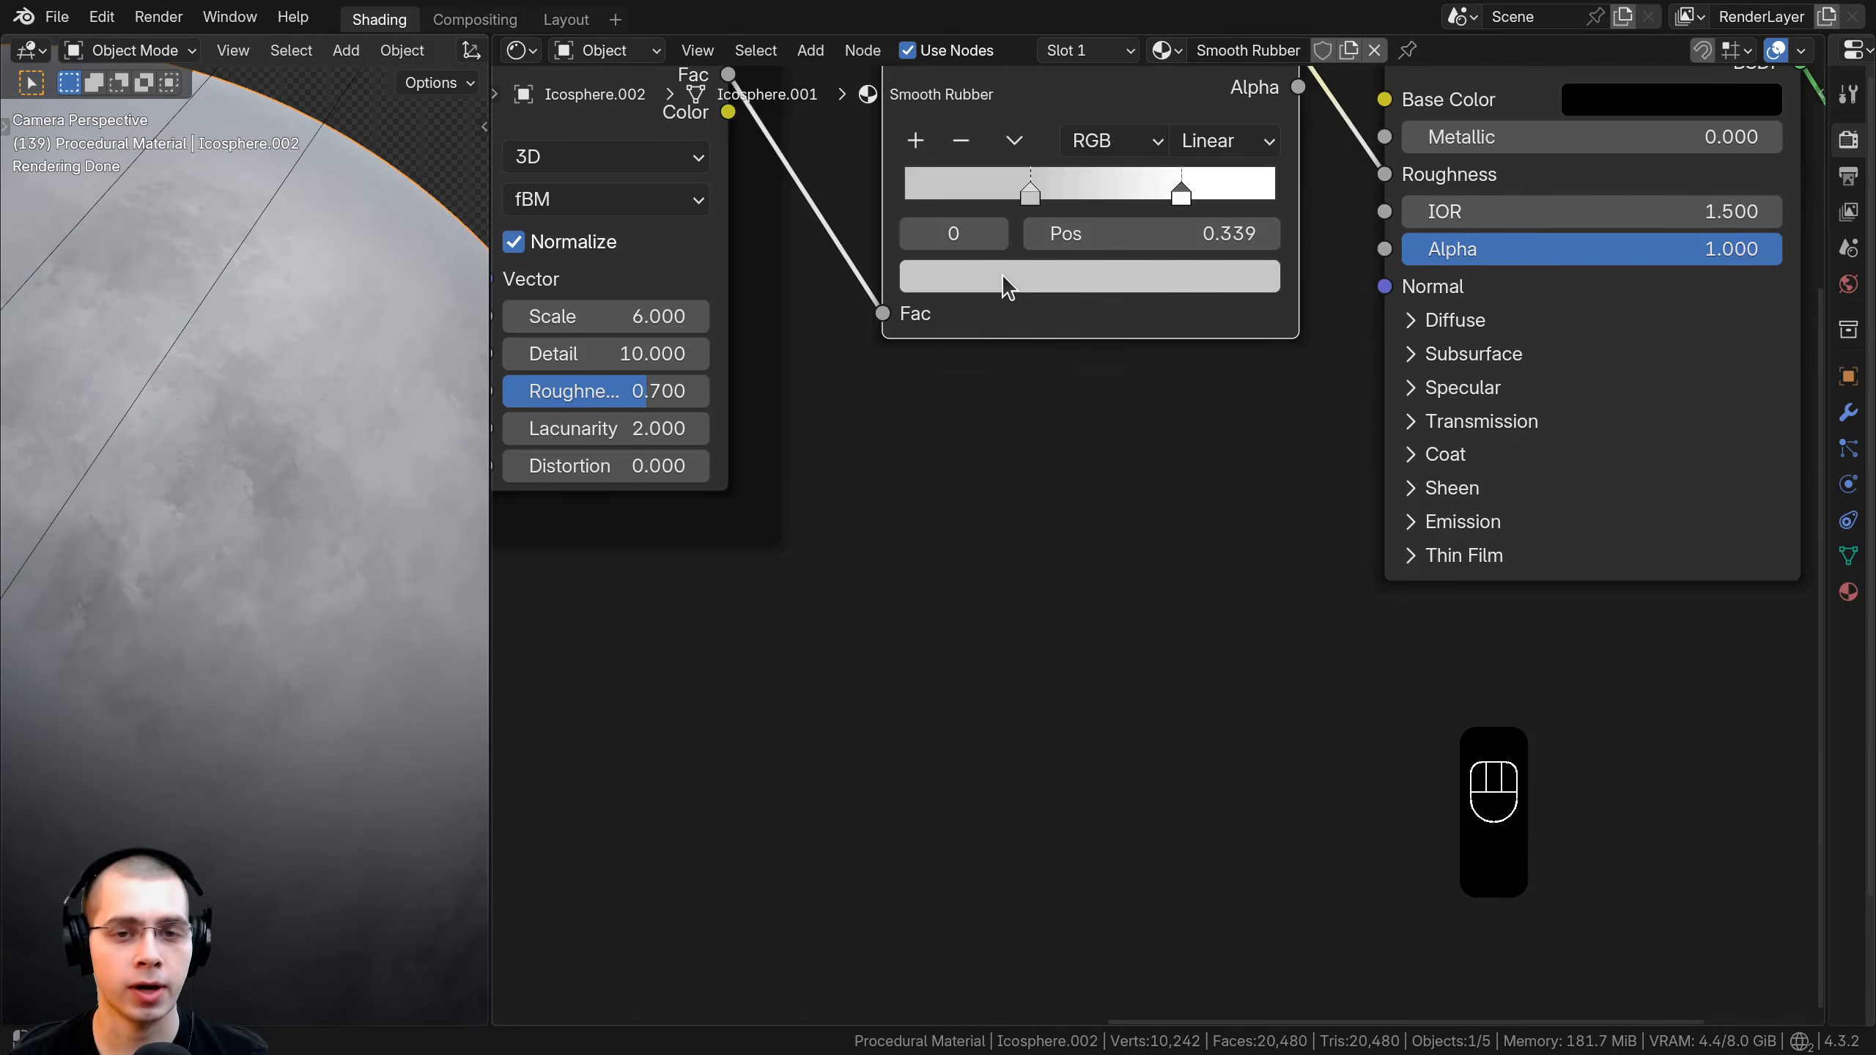
click(1002, 273)
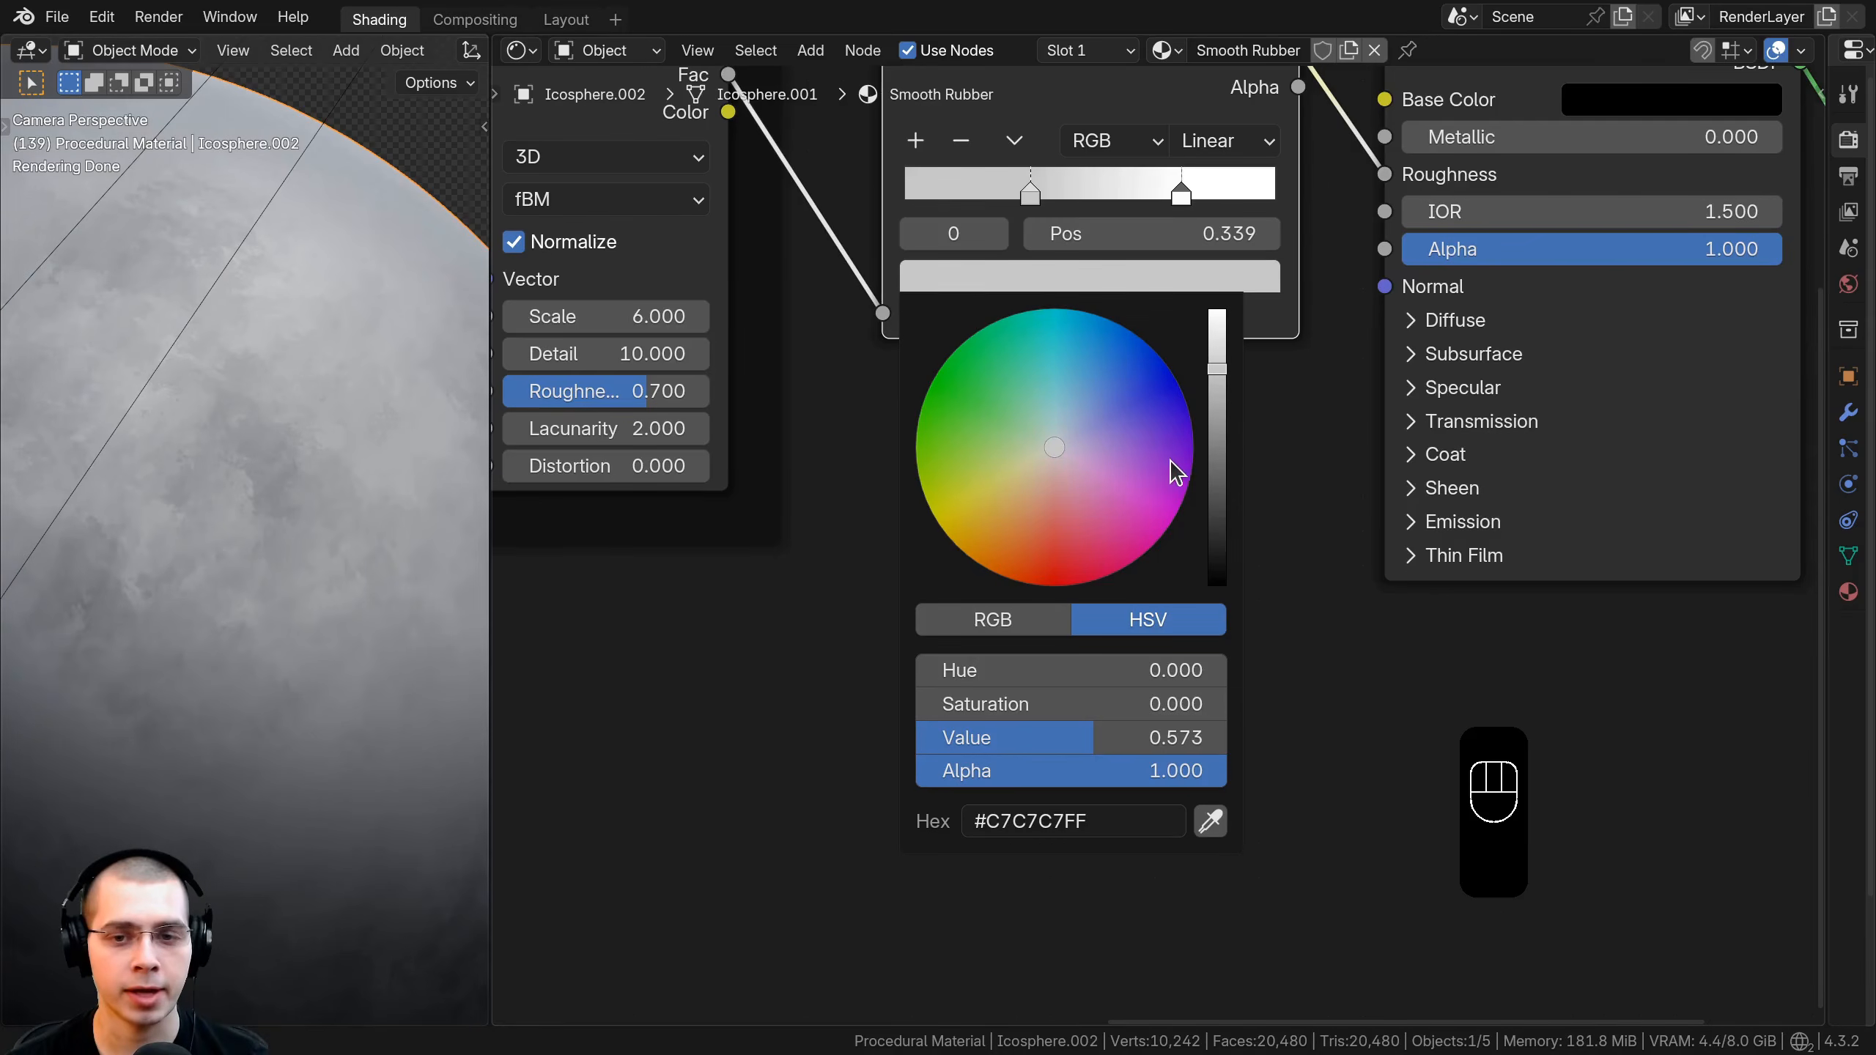
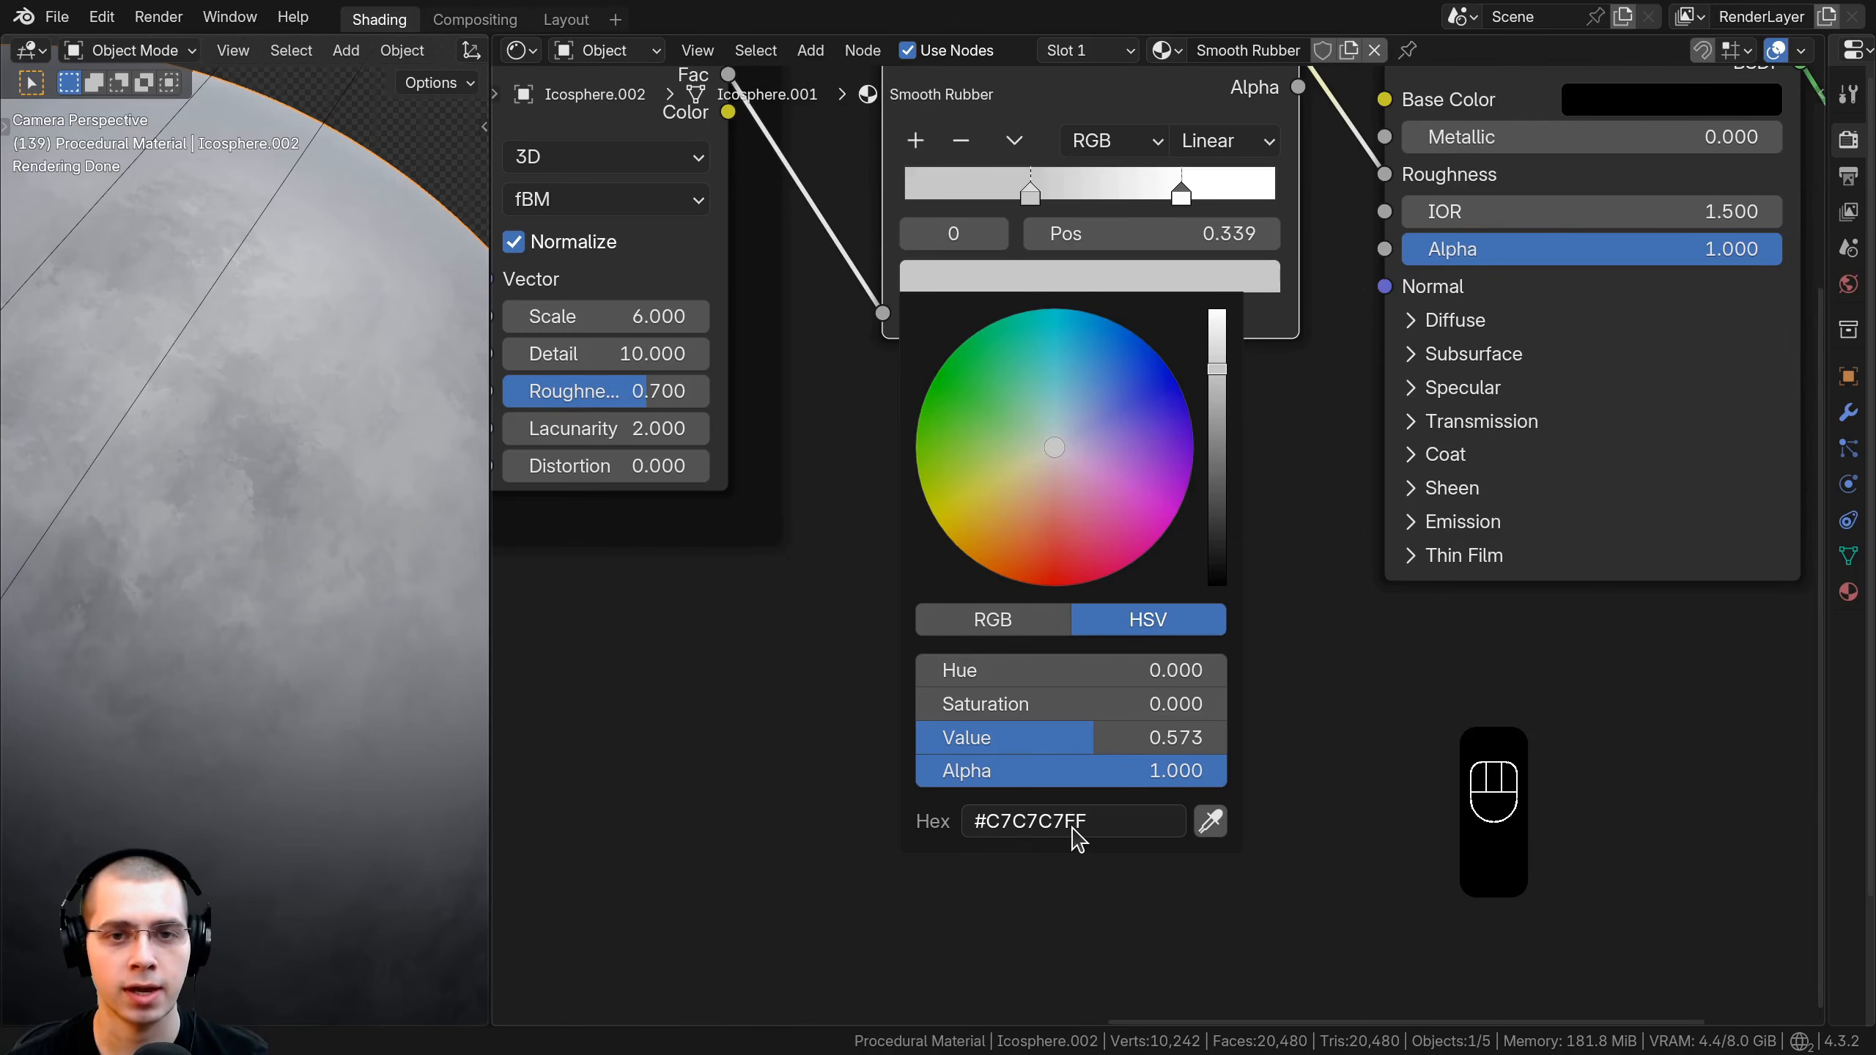
click(1182, 193)
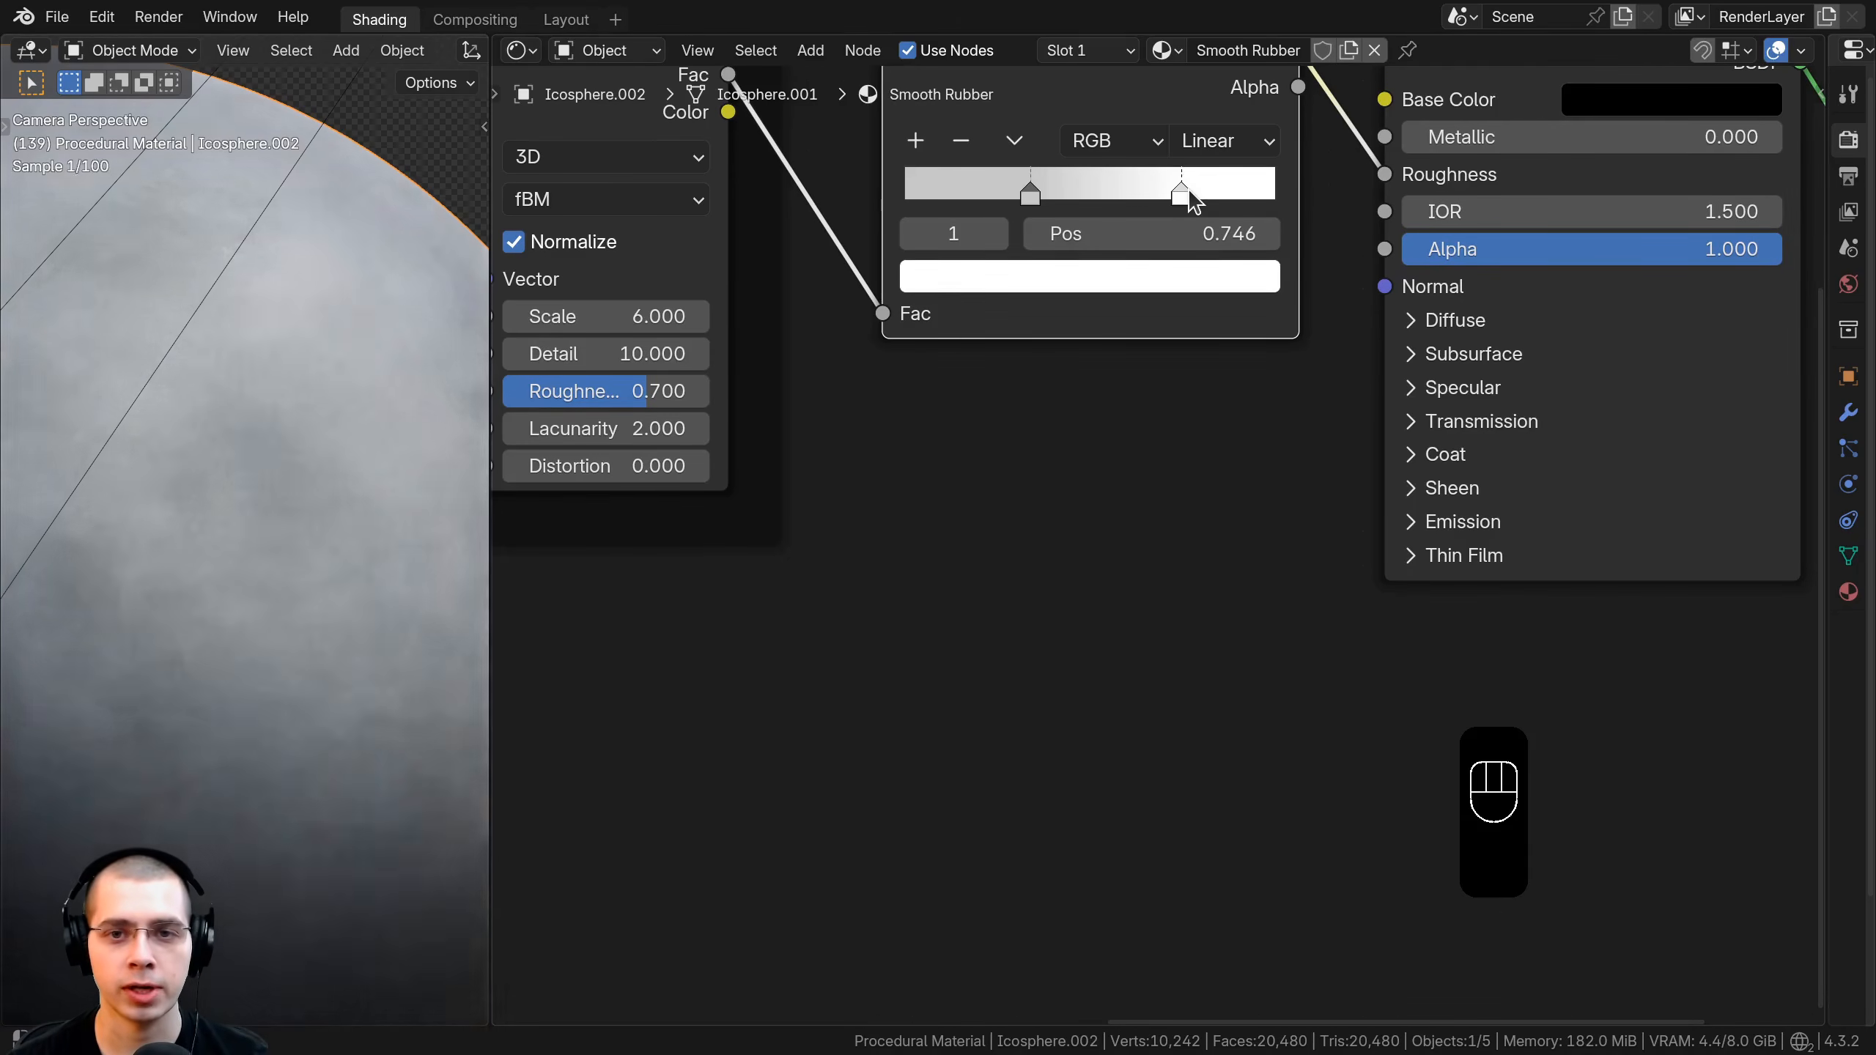
click(1170, 279)
scroll(1179, 309, down, 5)
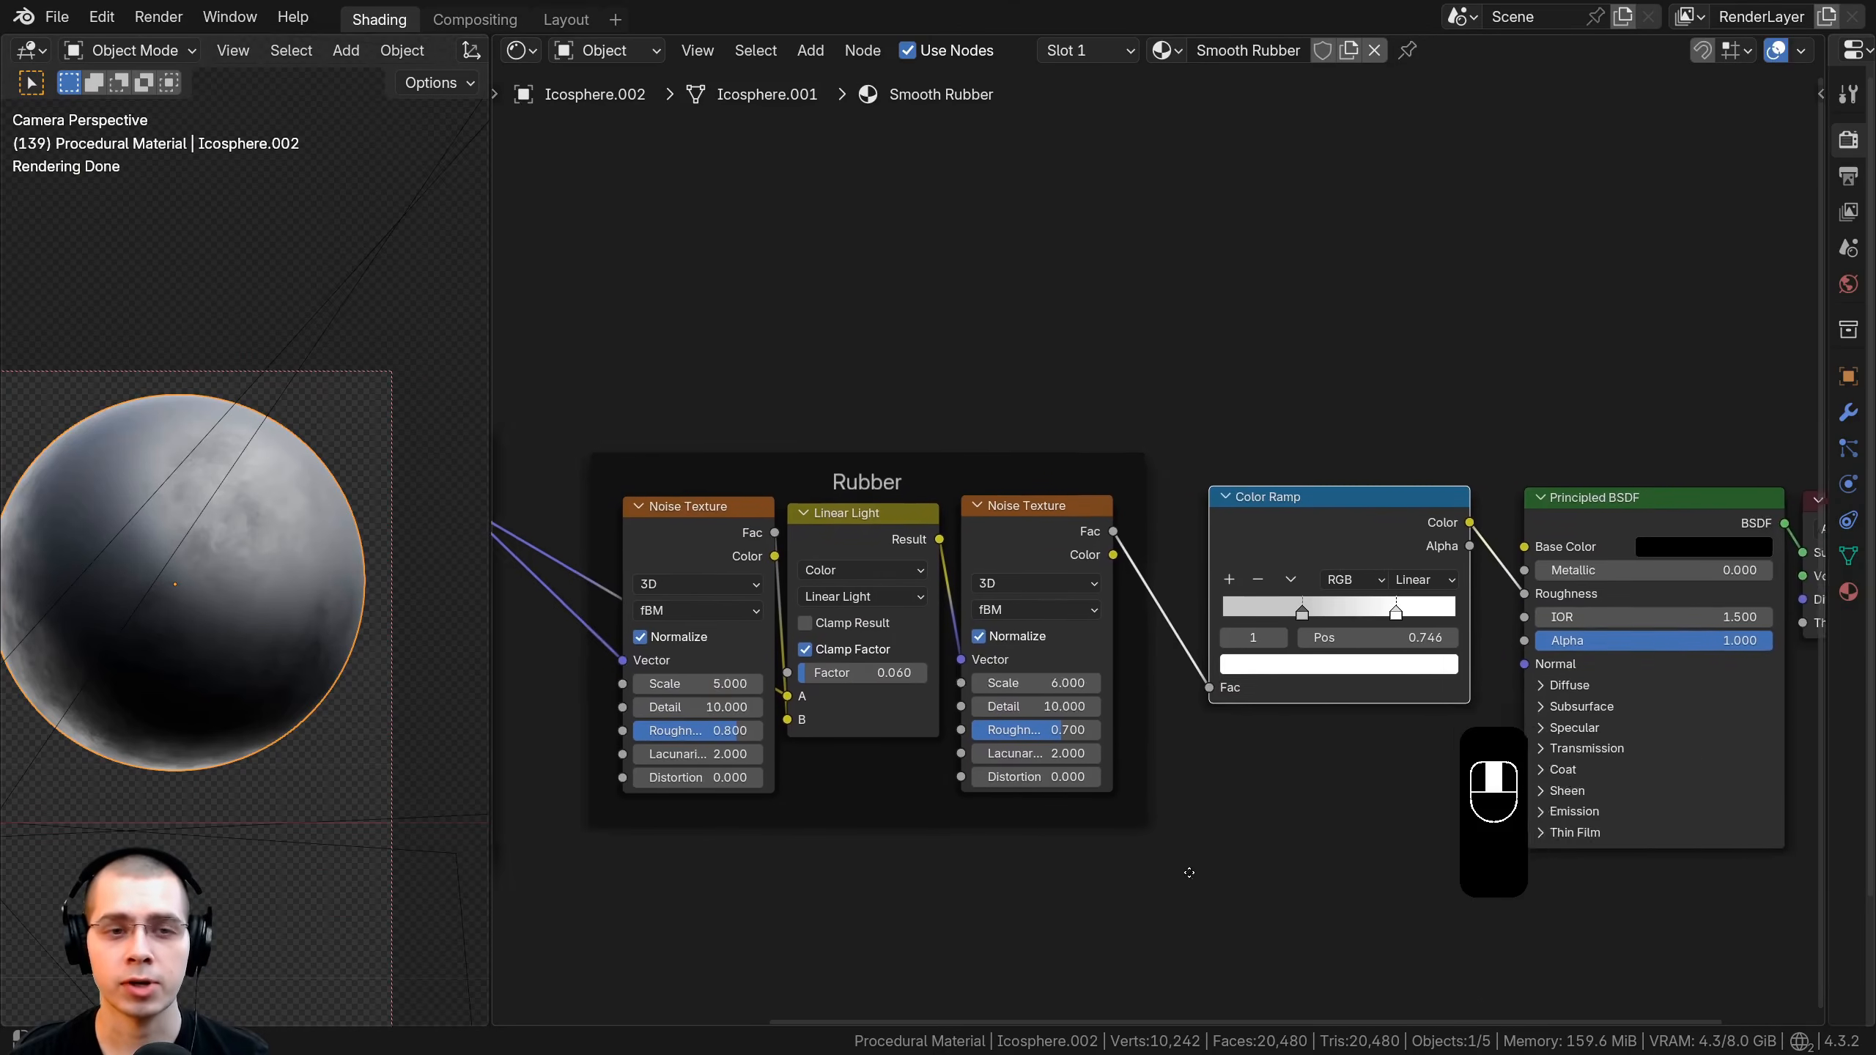
Add a Magic Texture node above the Rubber frame and preview its Color output on the sphere.
middle_drag(1189, 873, 960, 175)
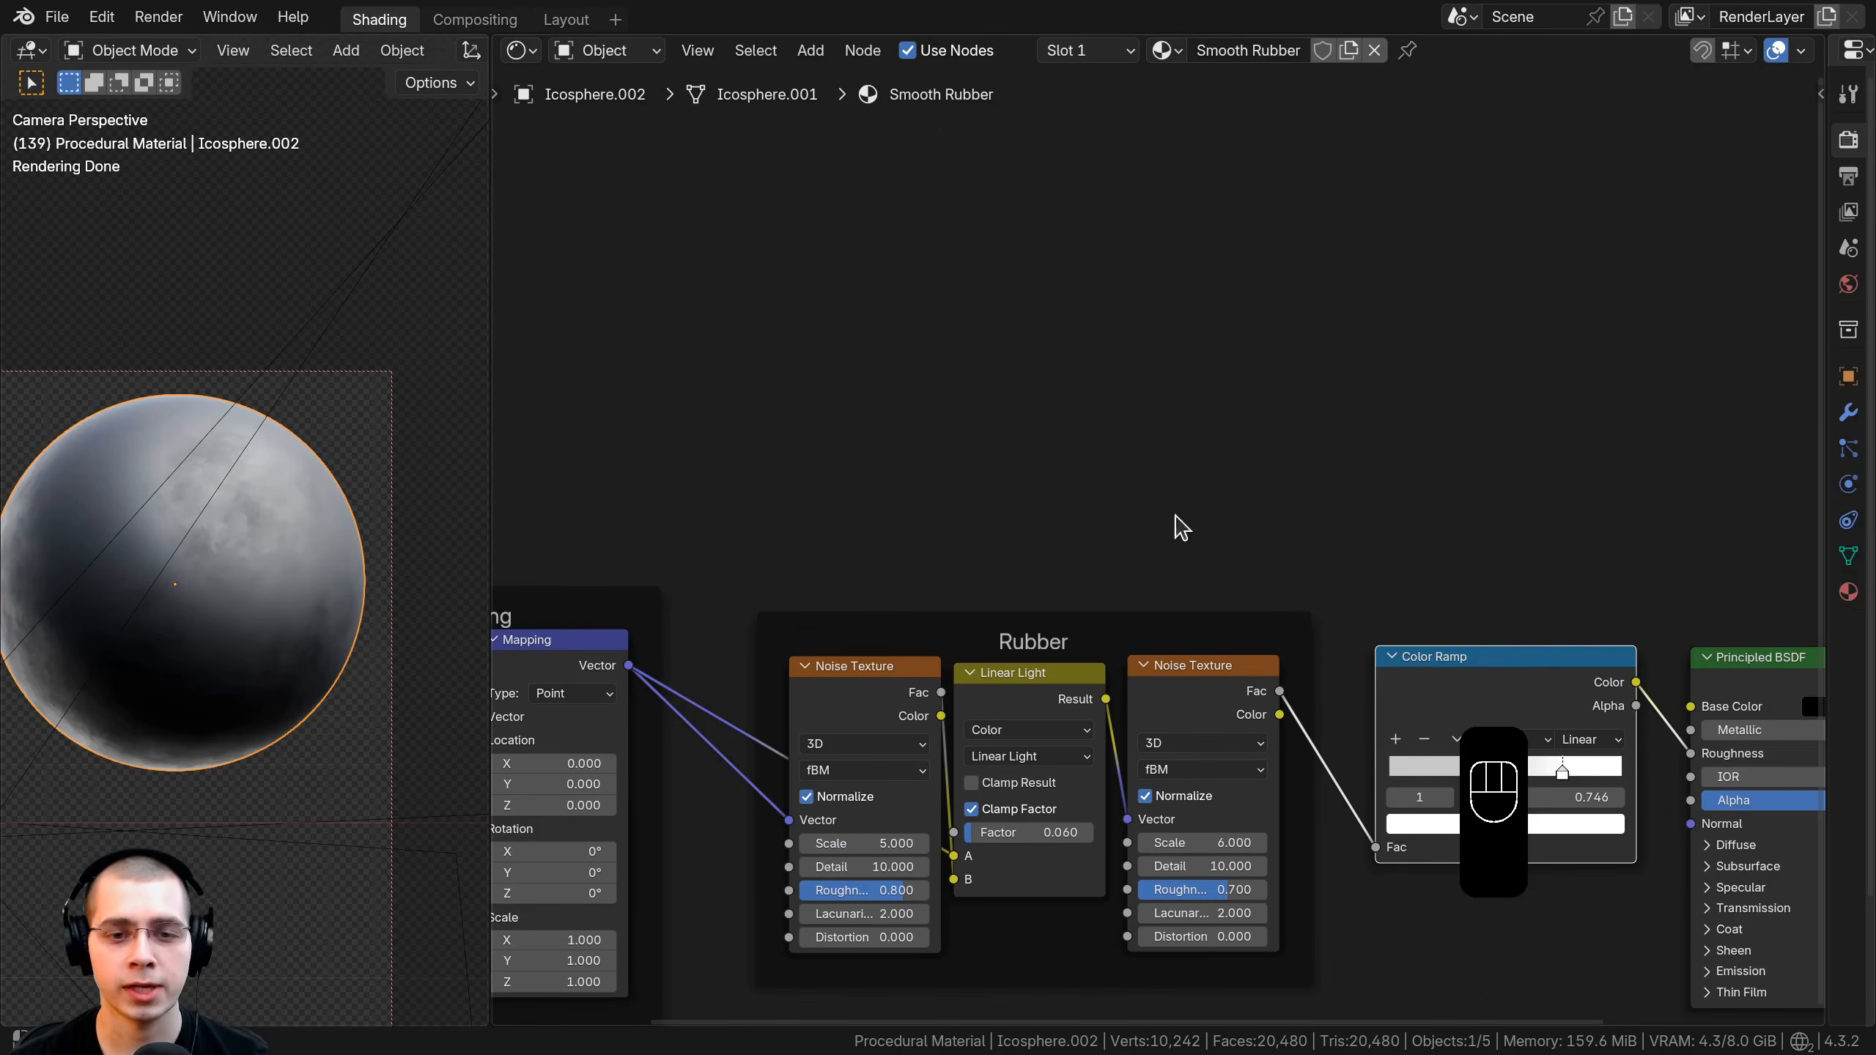
middle_drag(1176, 515, 1170, 490)
scroll(301, 523, up, 3)
shift+middle_drag(206, 426, 301, 394)
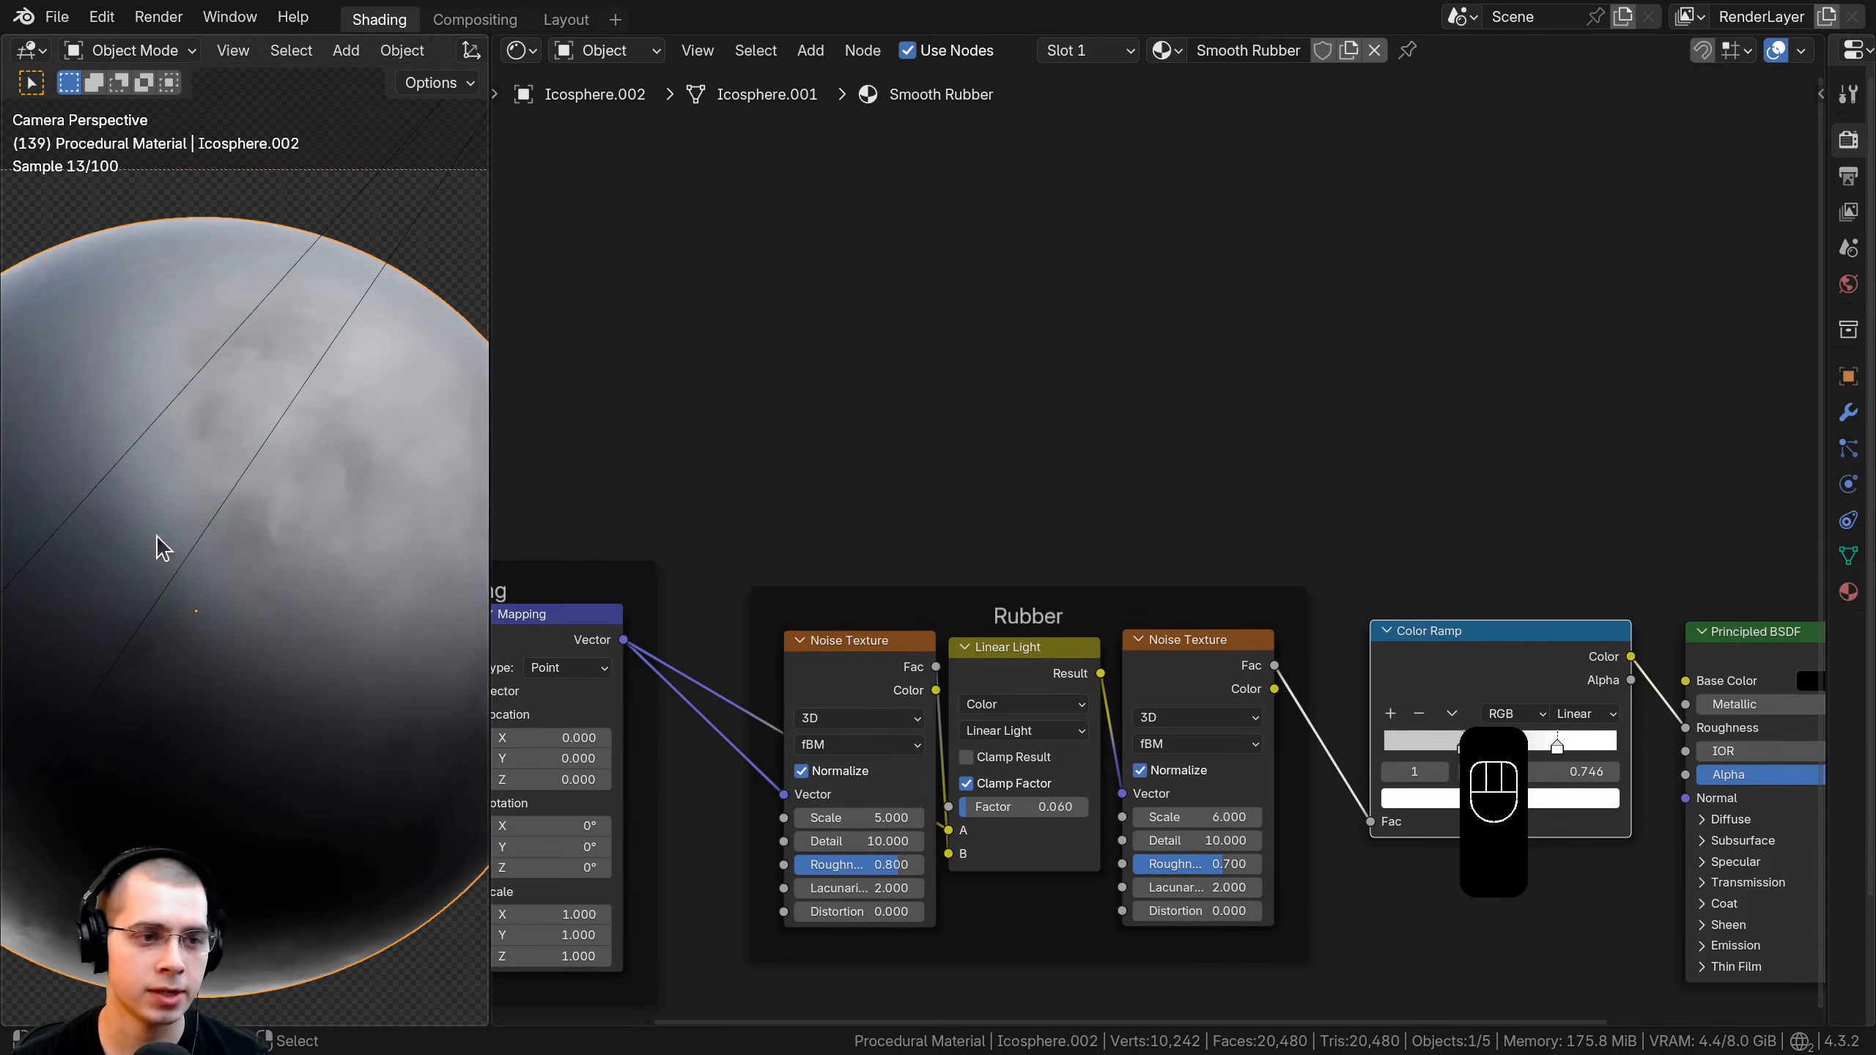
middle_drag(860, 398, 872, 372)
key(shift+a)
text(mag)
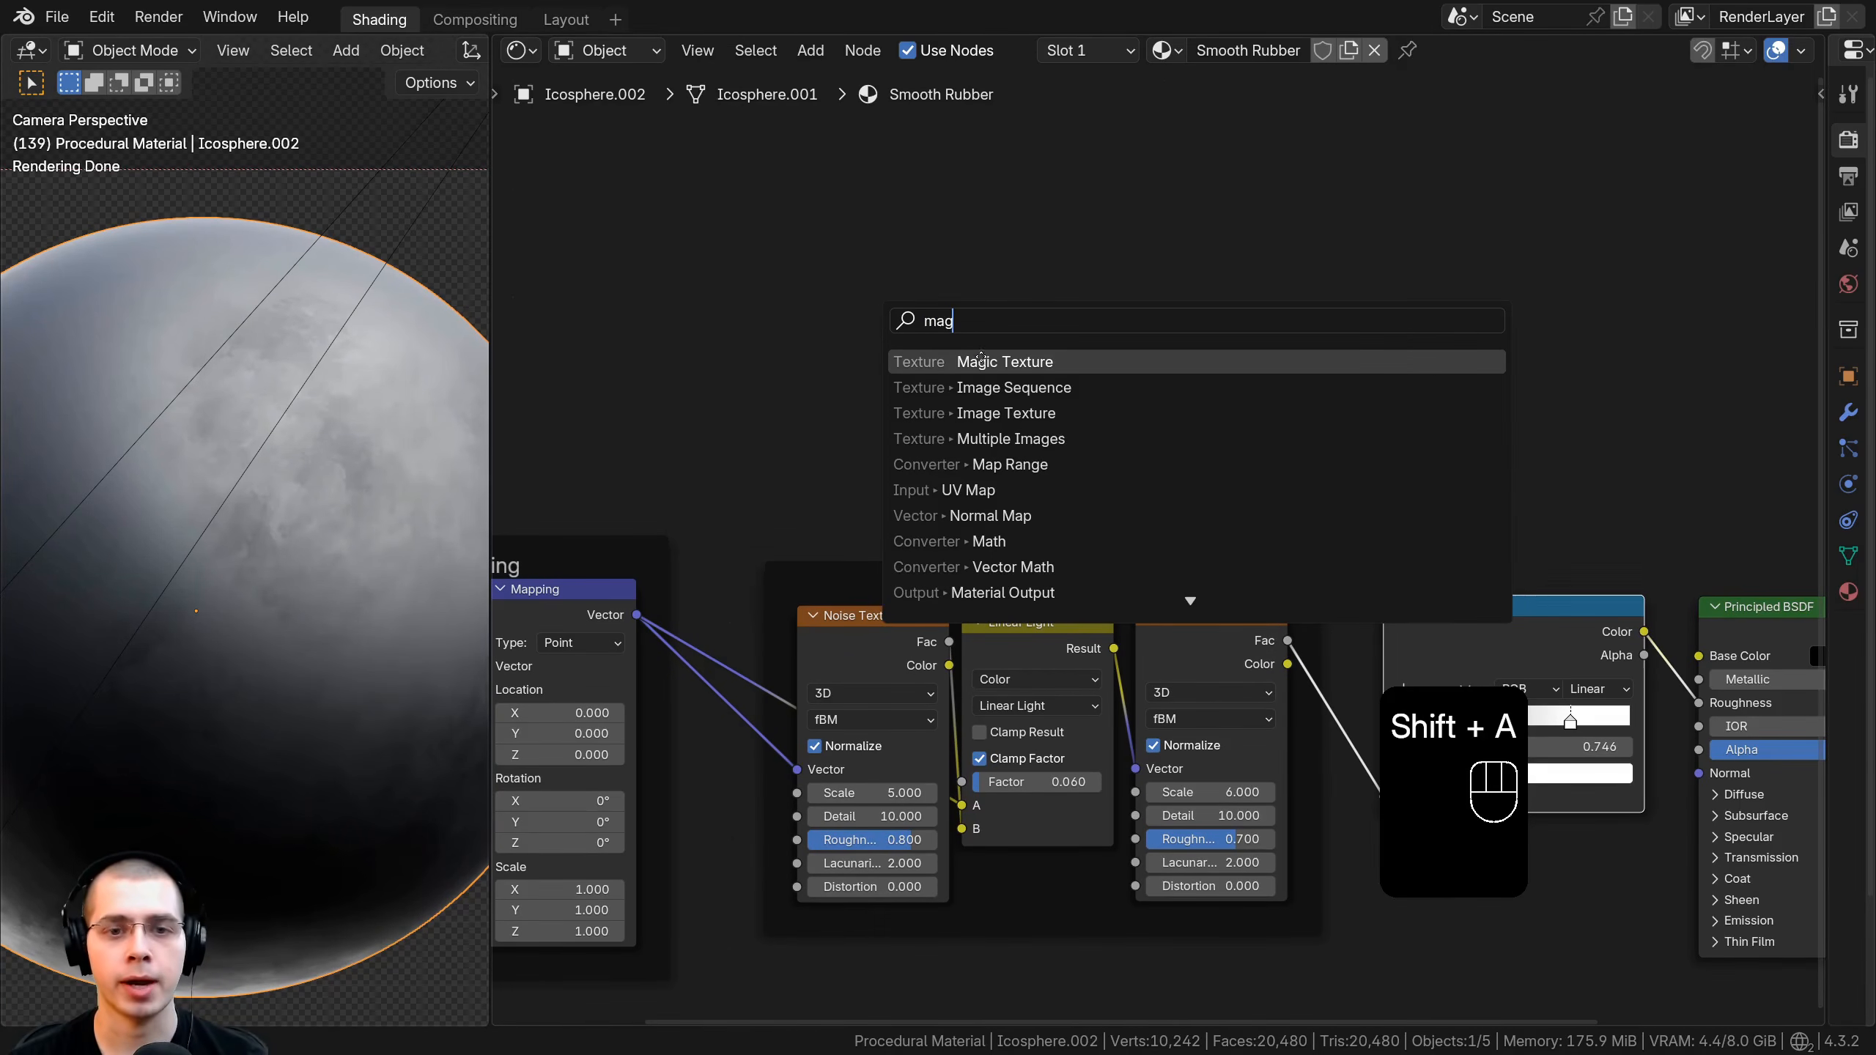
click(980, 359)
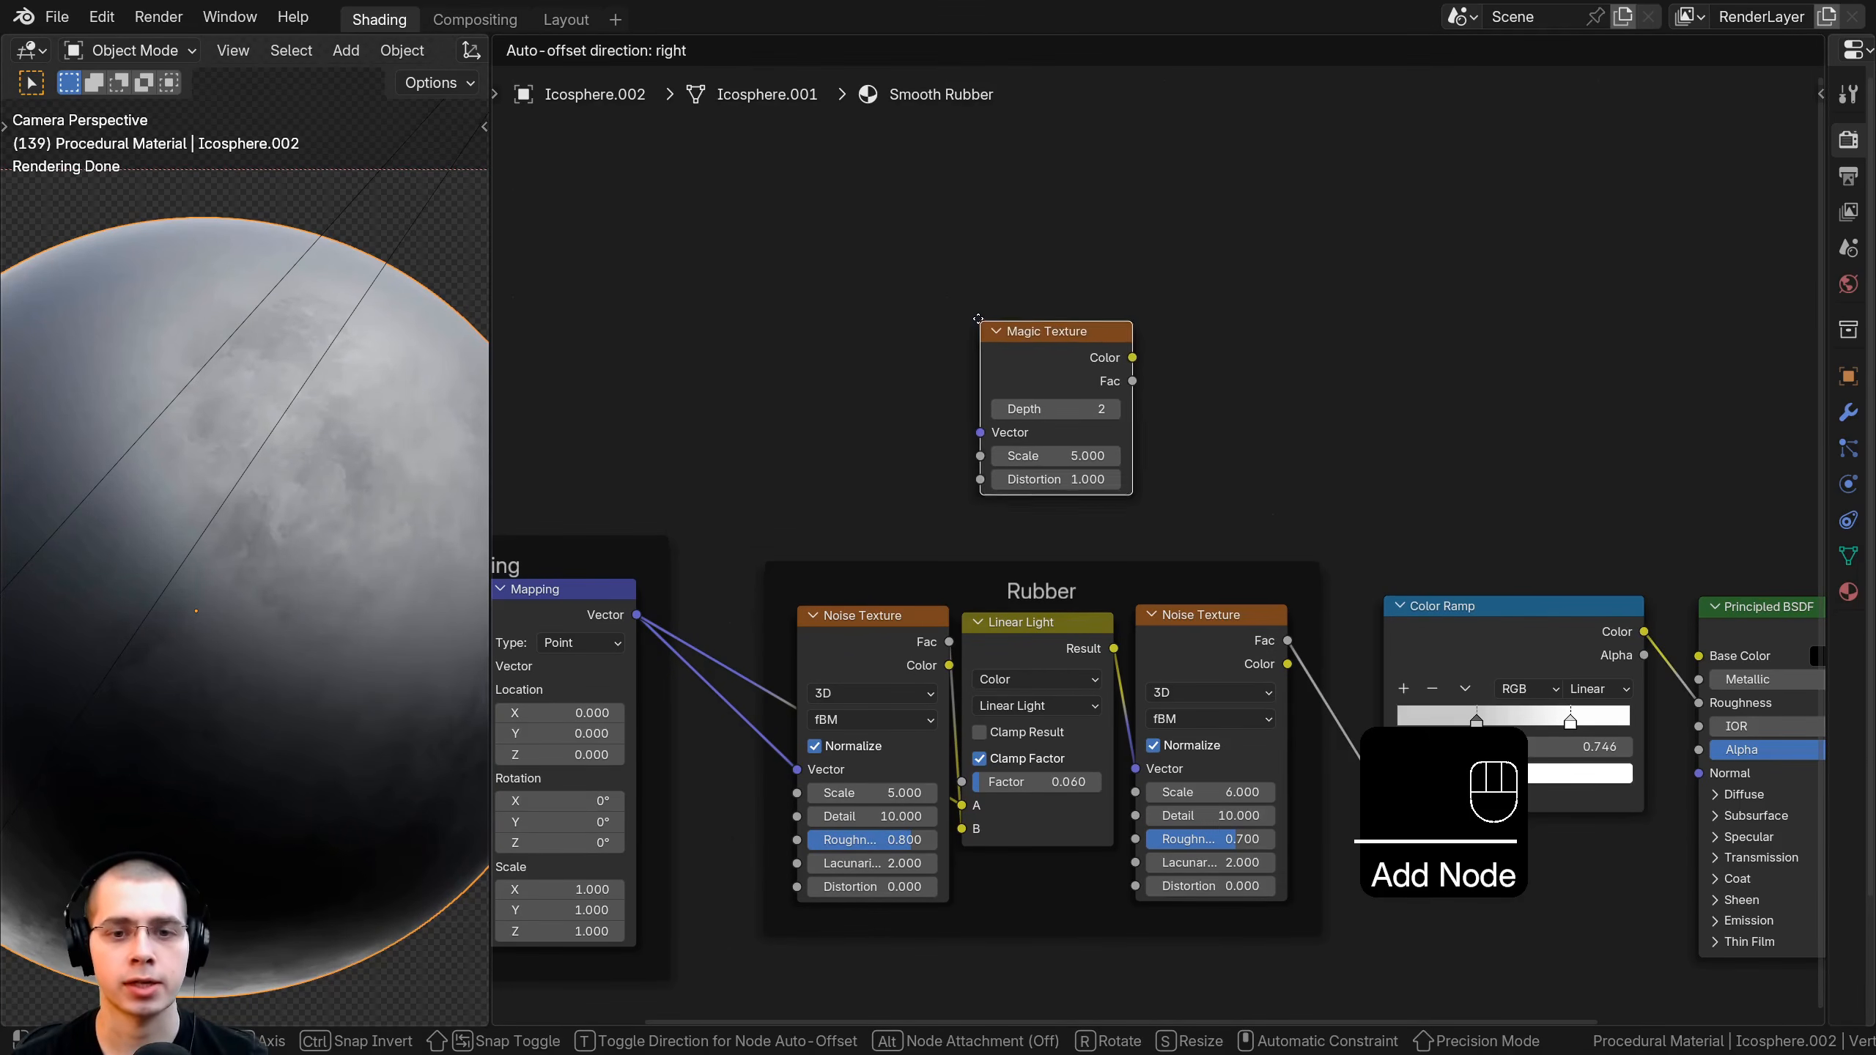
click(986, 325)
ctrl+shift+click(1017, 331)
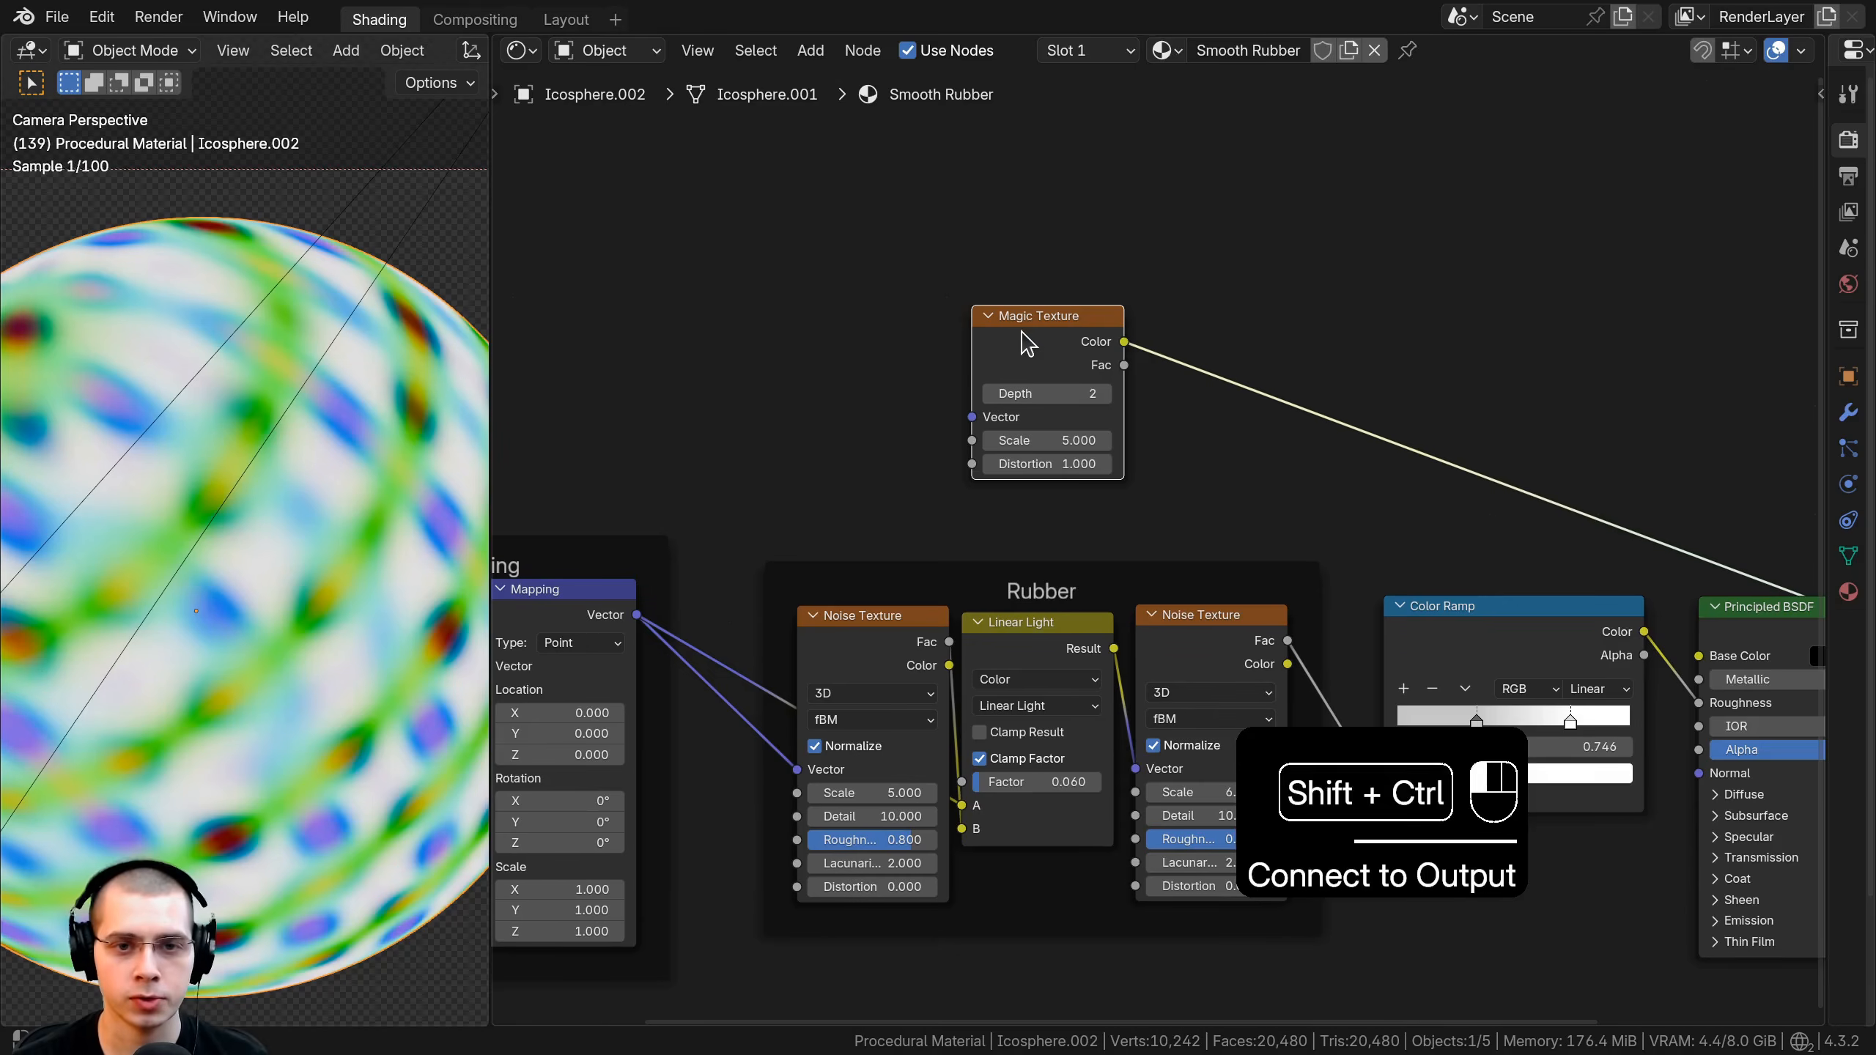
Link the Mapping node's Vector output to the Magic Texture's Vector input.
middle_drag(878, 407, 901, 407)
middle_drag(657, 623, 838, 617)
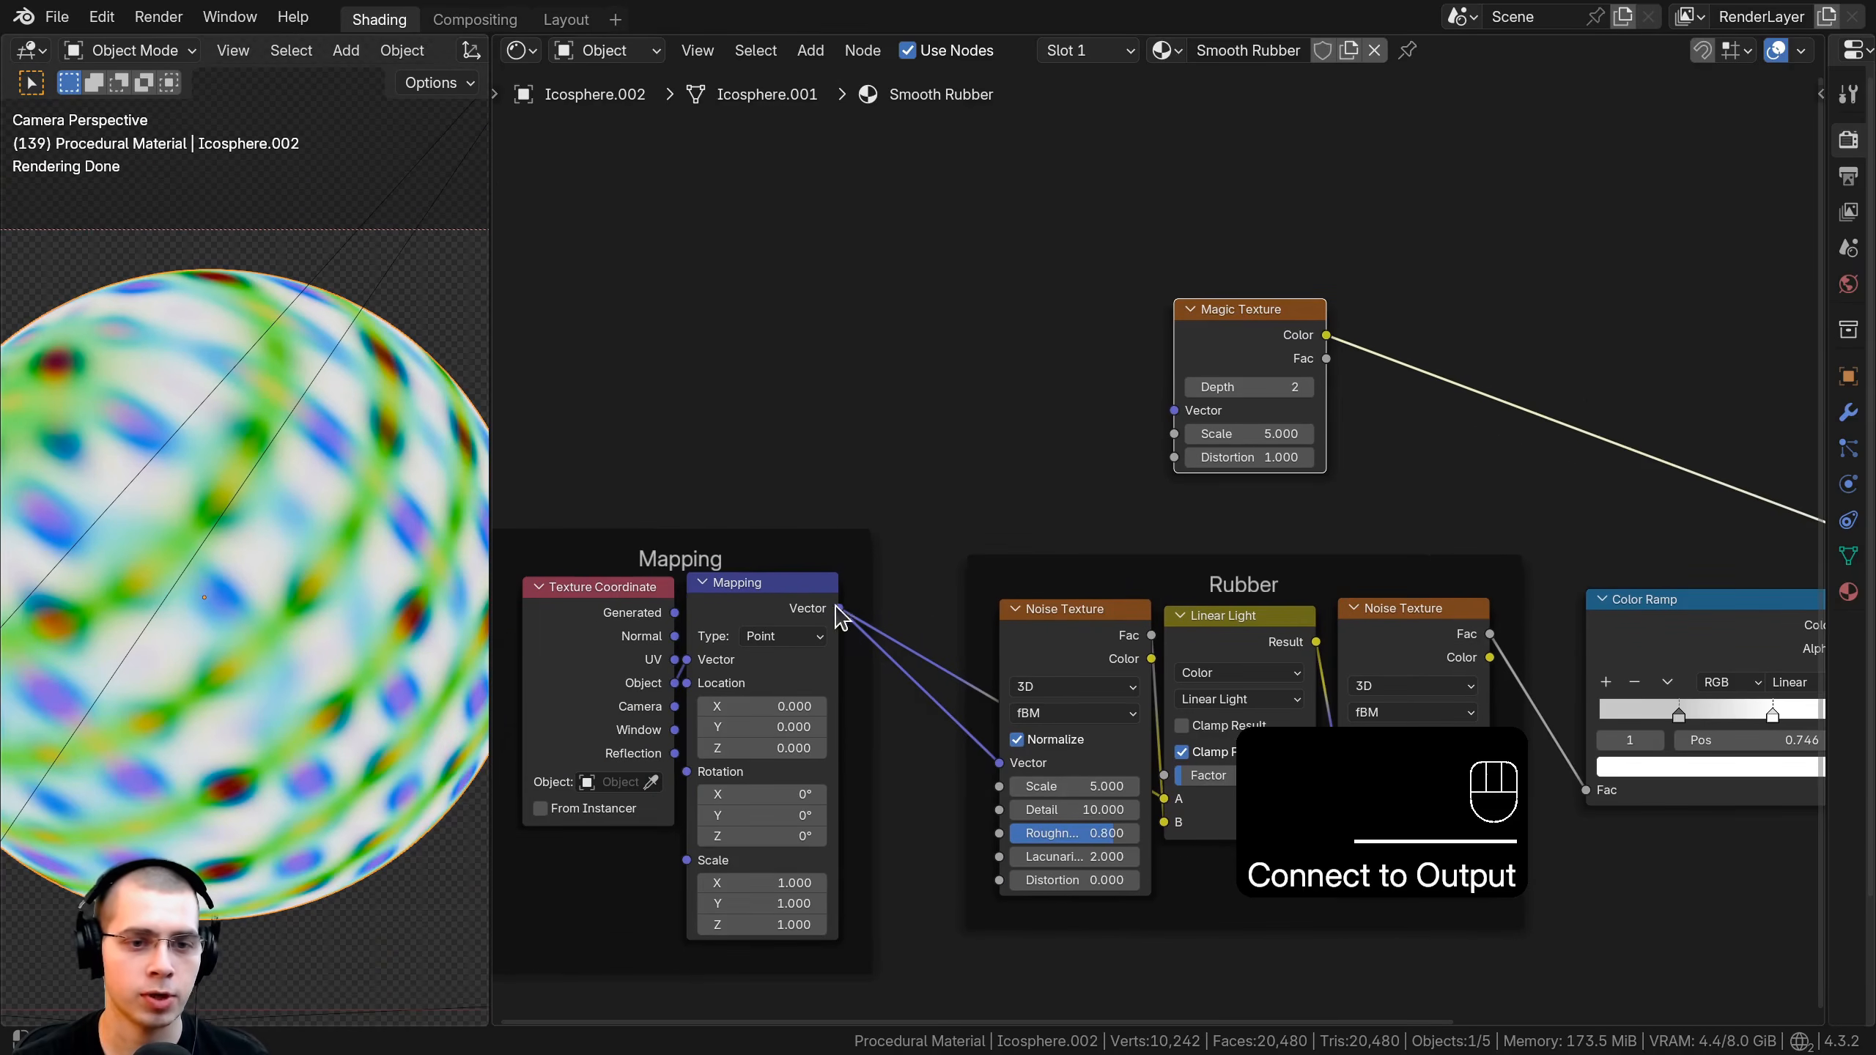
click(773, 603)
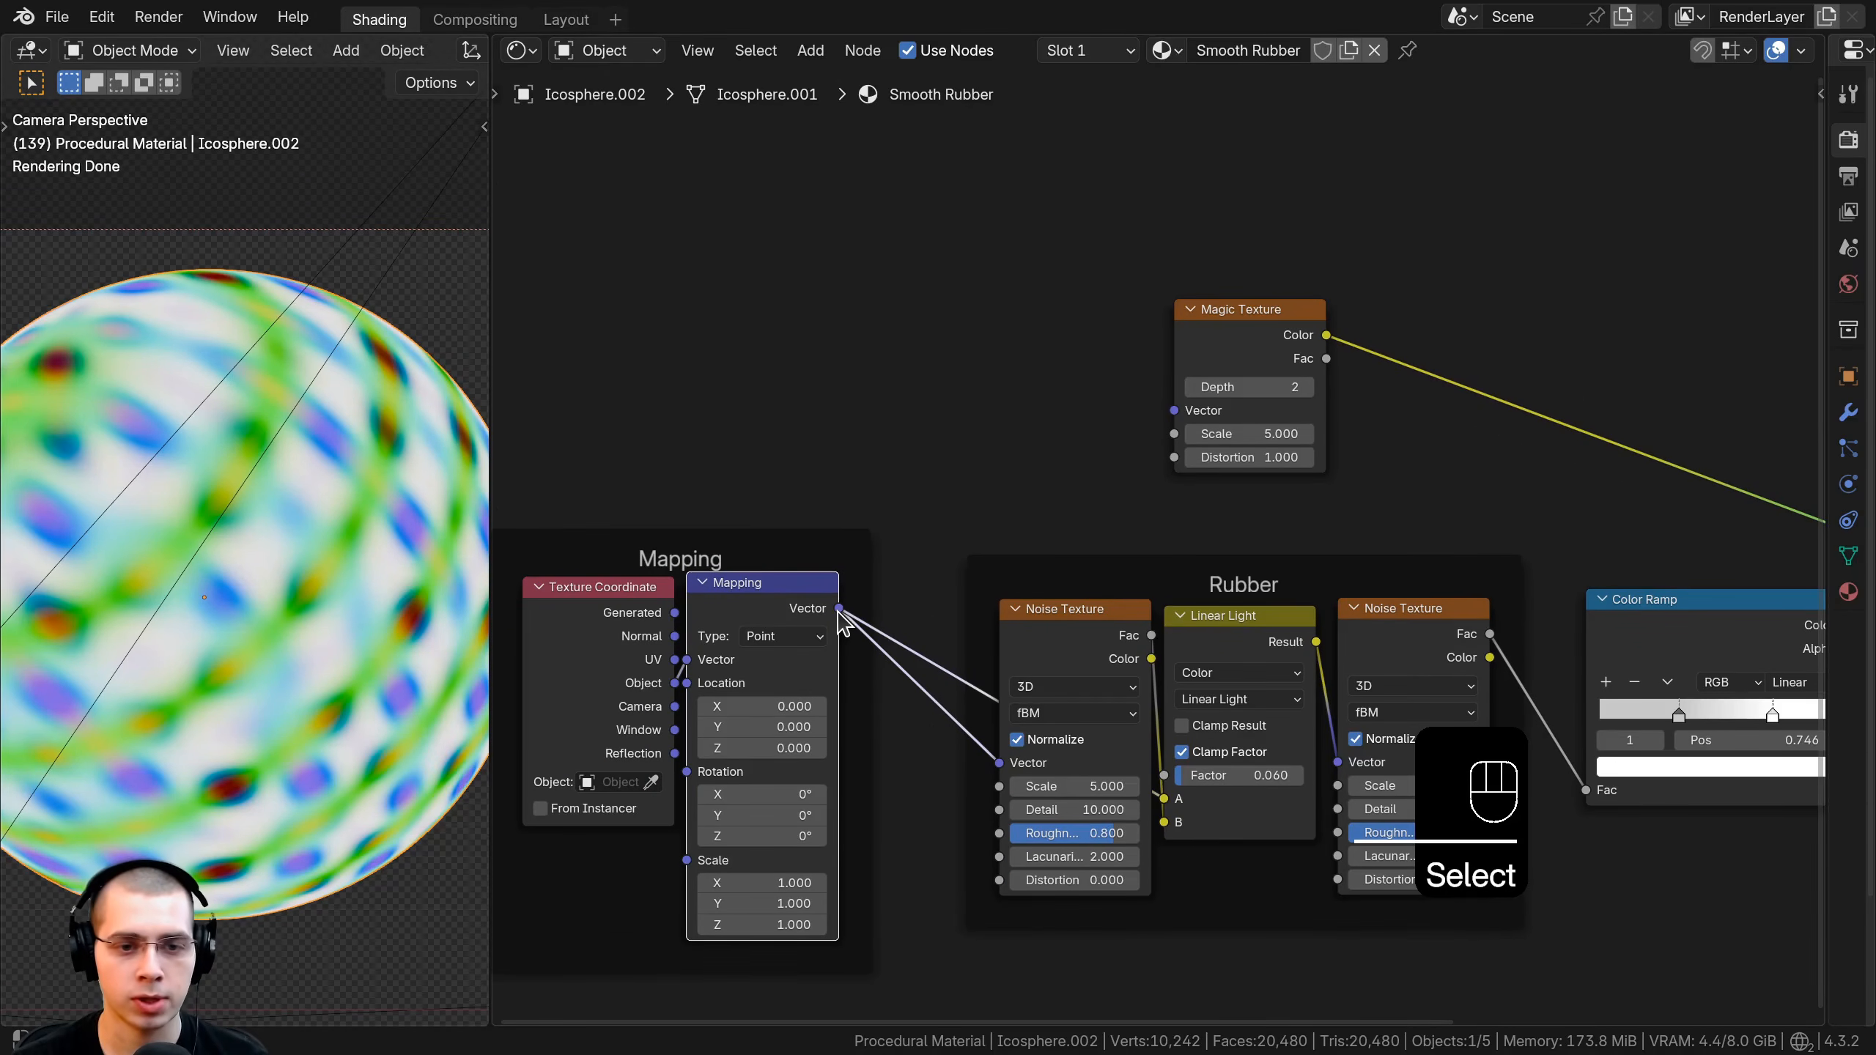
drag(838, 607, 1174, 411)
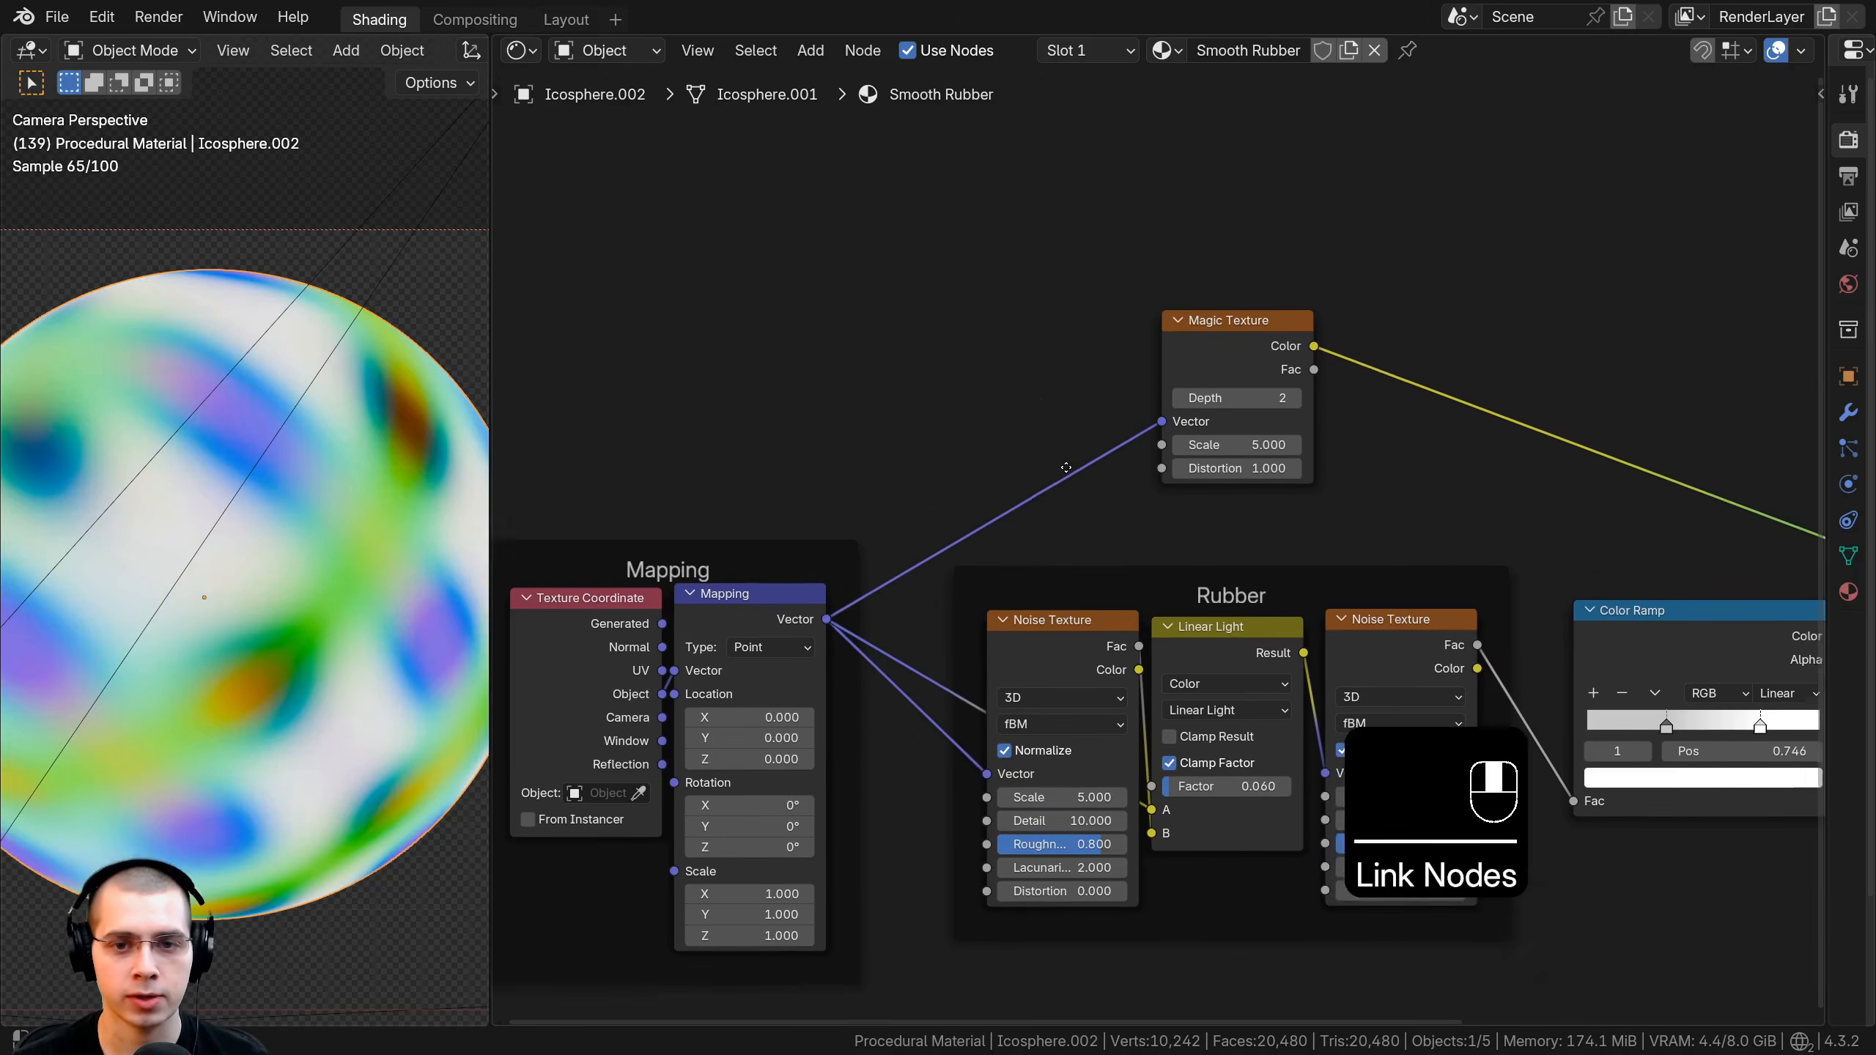
Set the Magic Texture's Depth to 5 and its Distortion to 5.000.
middle_drag(1065, 467, 955, 529)
scroll(1015, 515, up, 2)
scroll(1255, 473, up, 3)
click(1190, 431)
click(1190, 430)
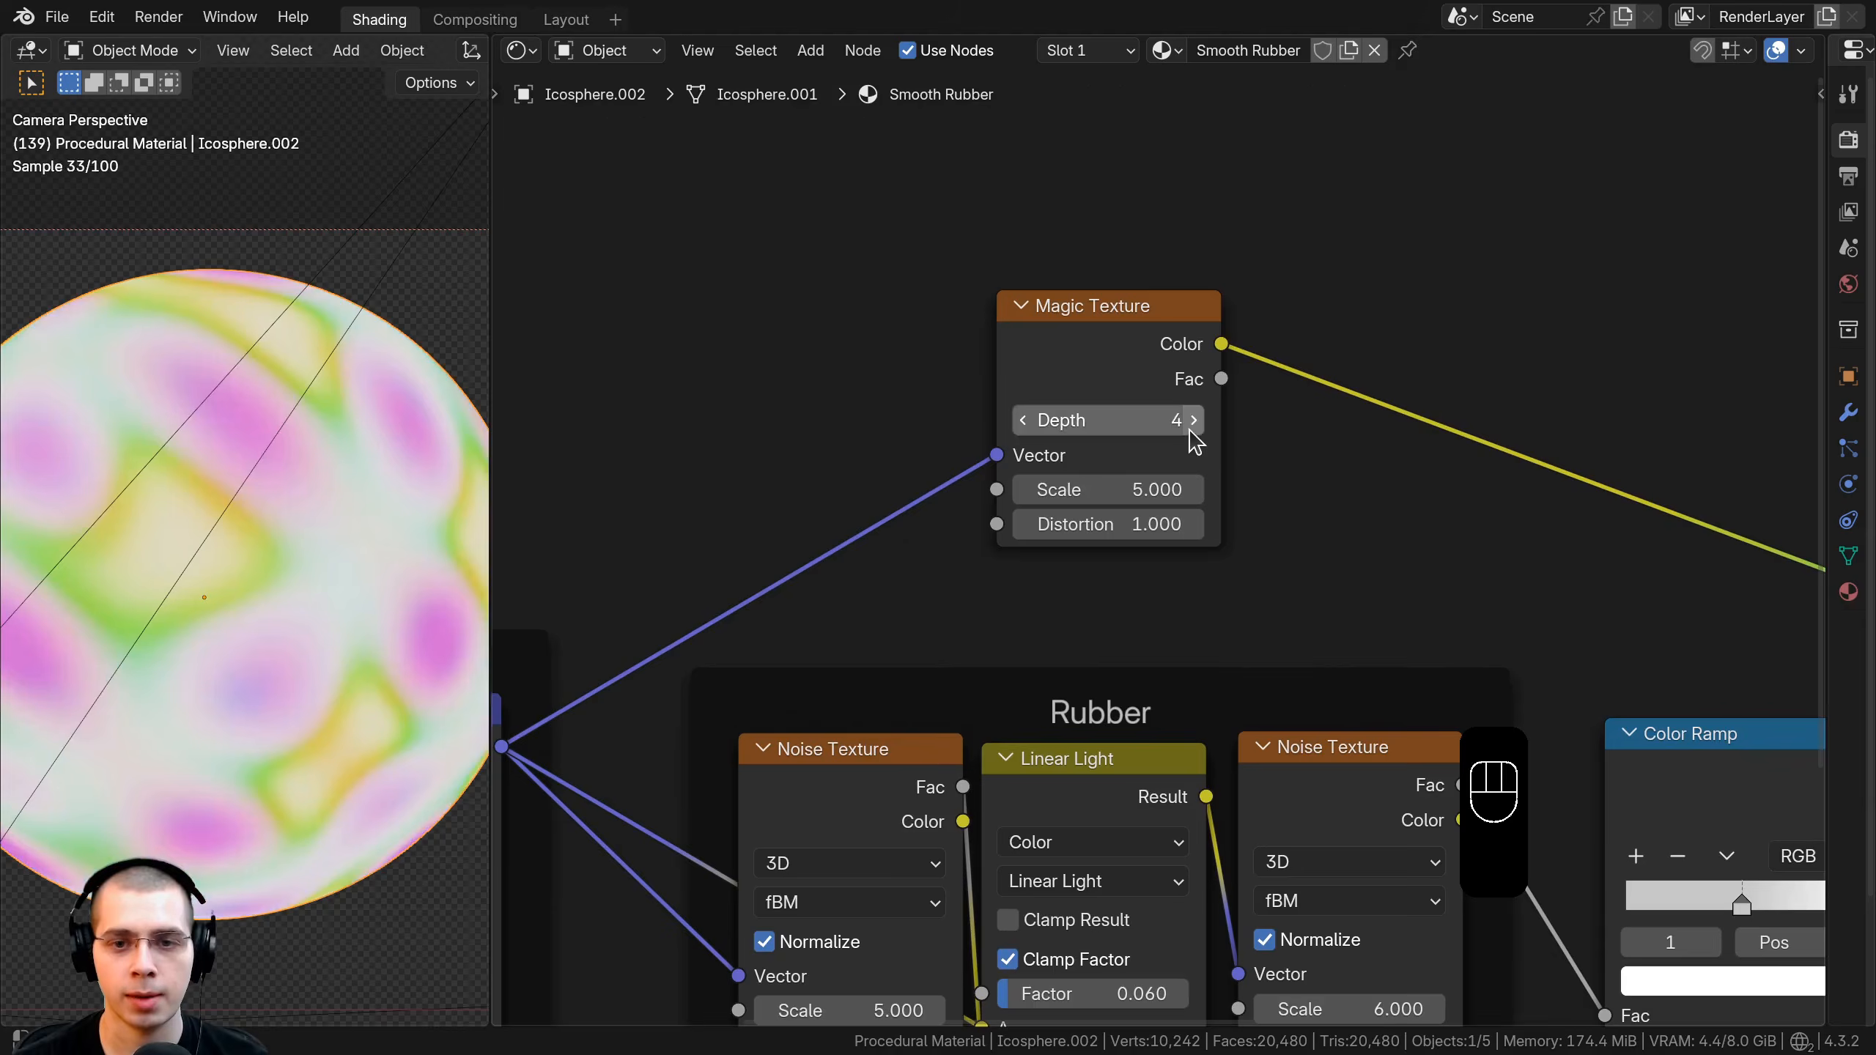
click(1194, 420)
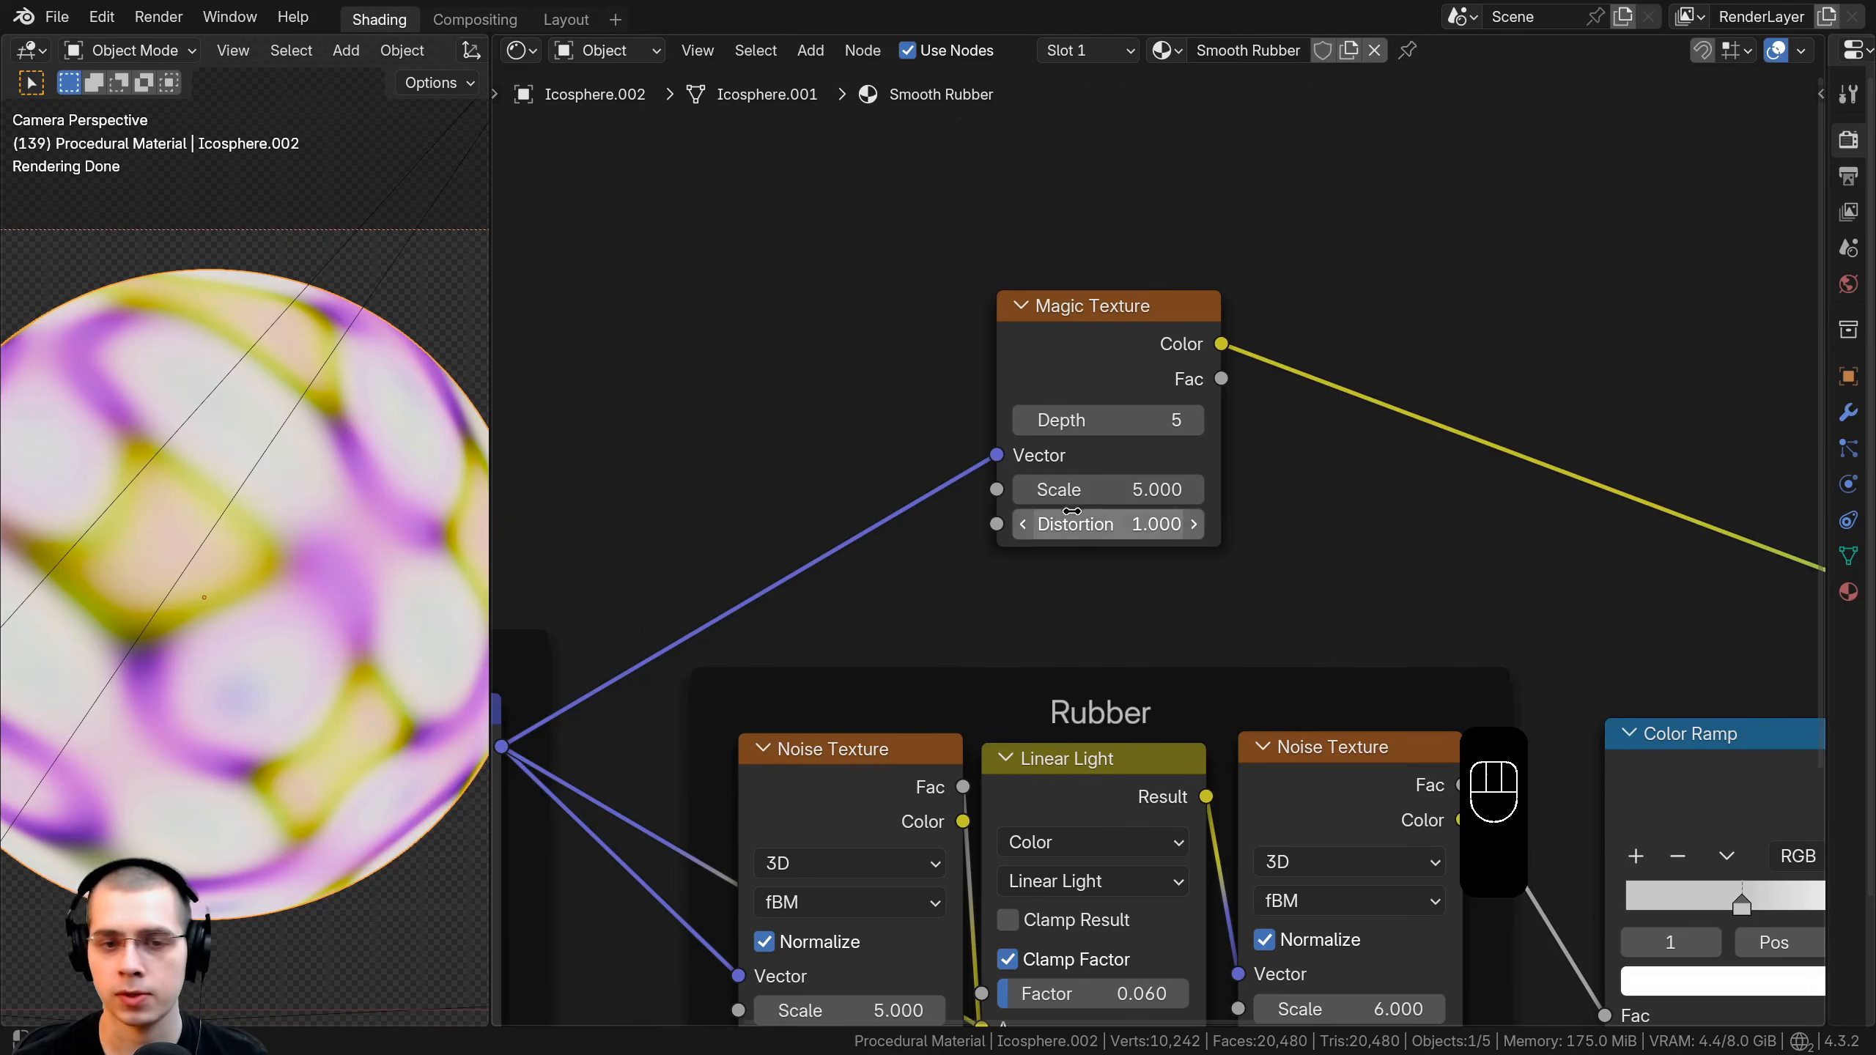
click(1084, 525)
text(5)
key(Return)
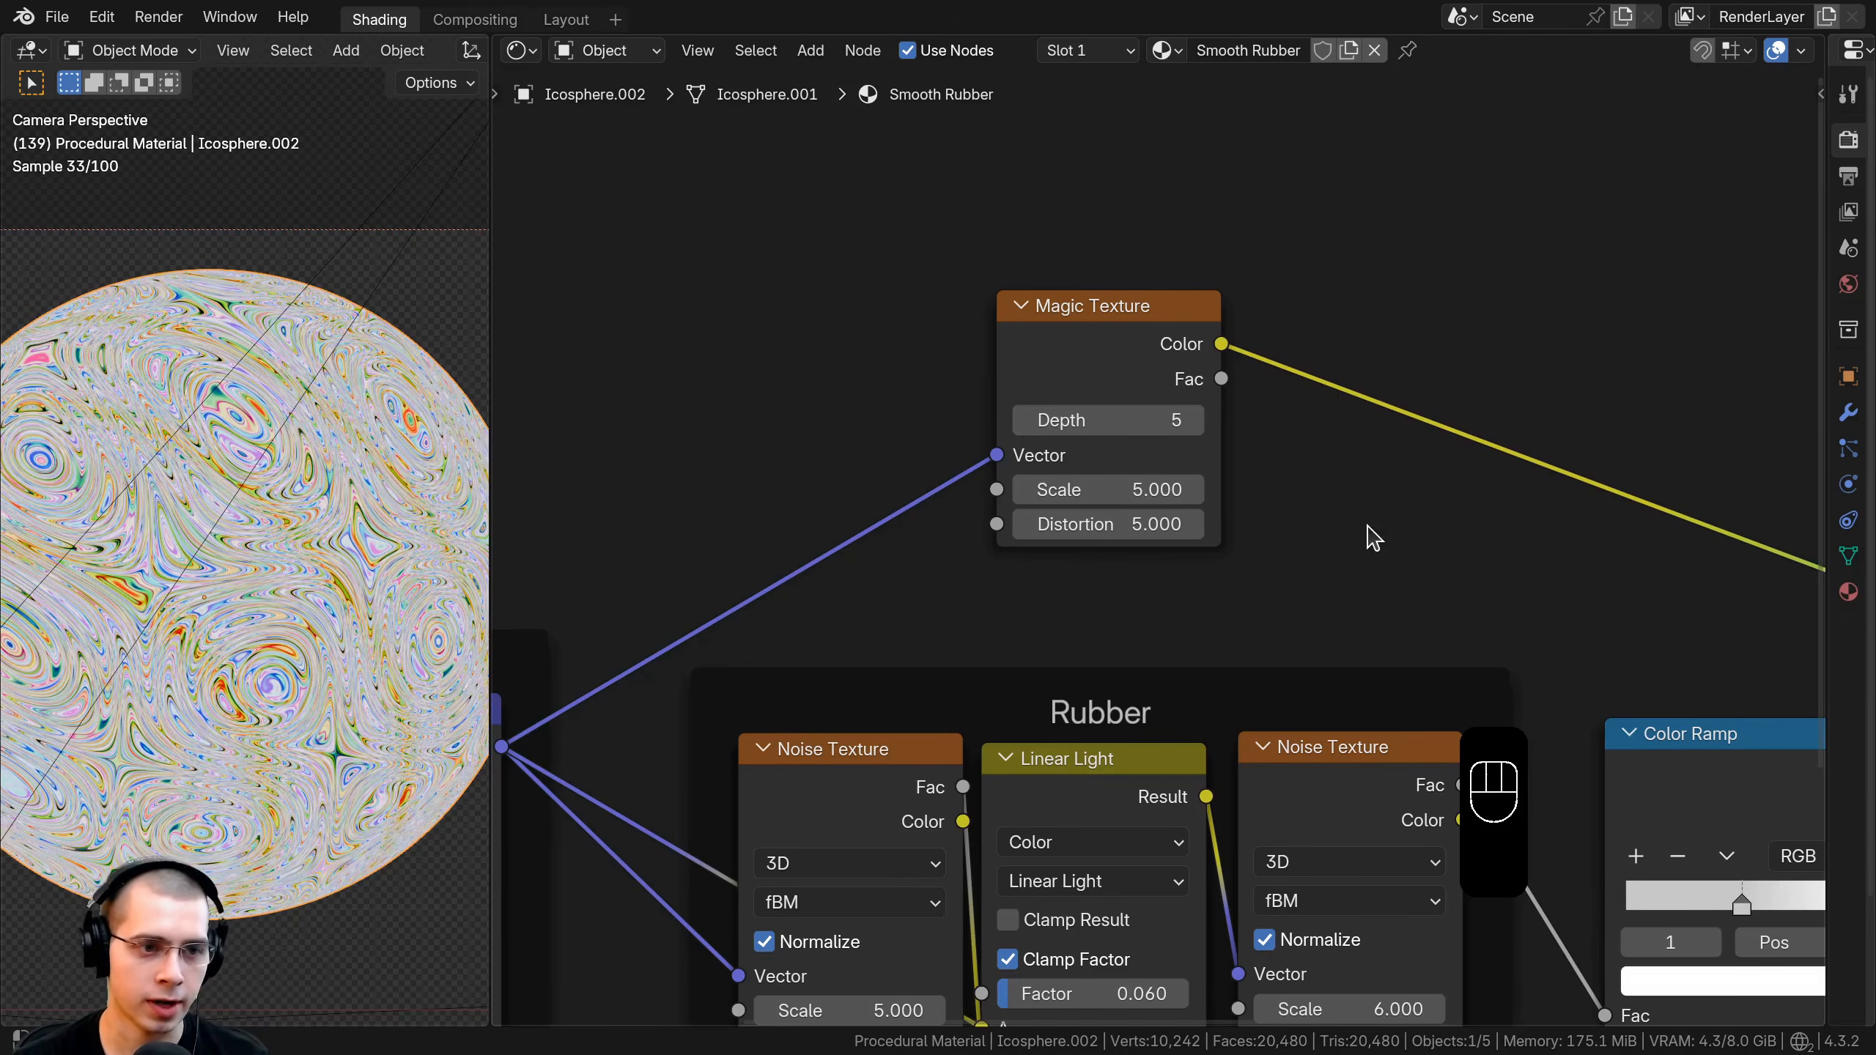
Set the Magic Texture's Scale to 2.000 and inspect the swirl pattern on the sphere.
shift+middle_drag(229, 528, 302, 539)
scroll(301, 539, up, 3)
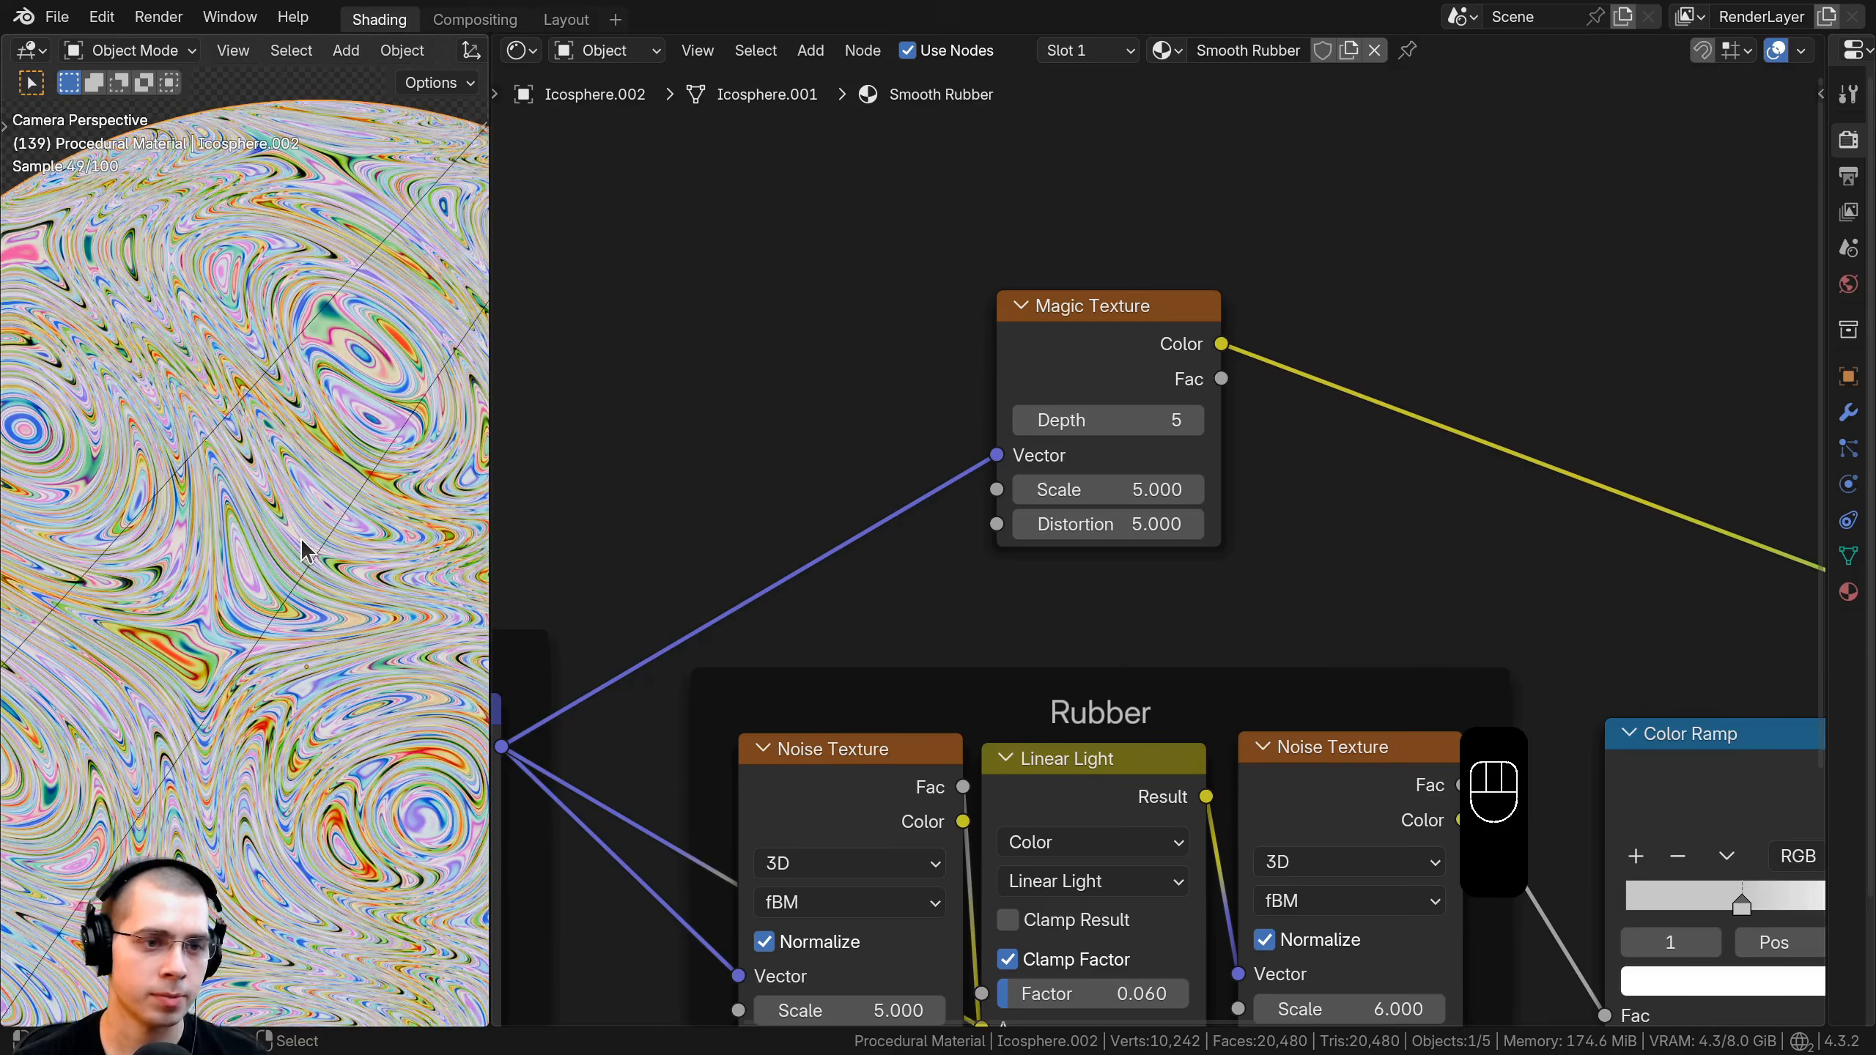
scroll(1153, 665, up, 1)
click(1116, 488)
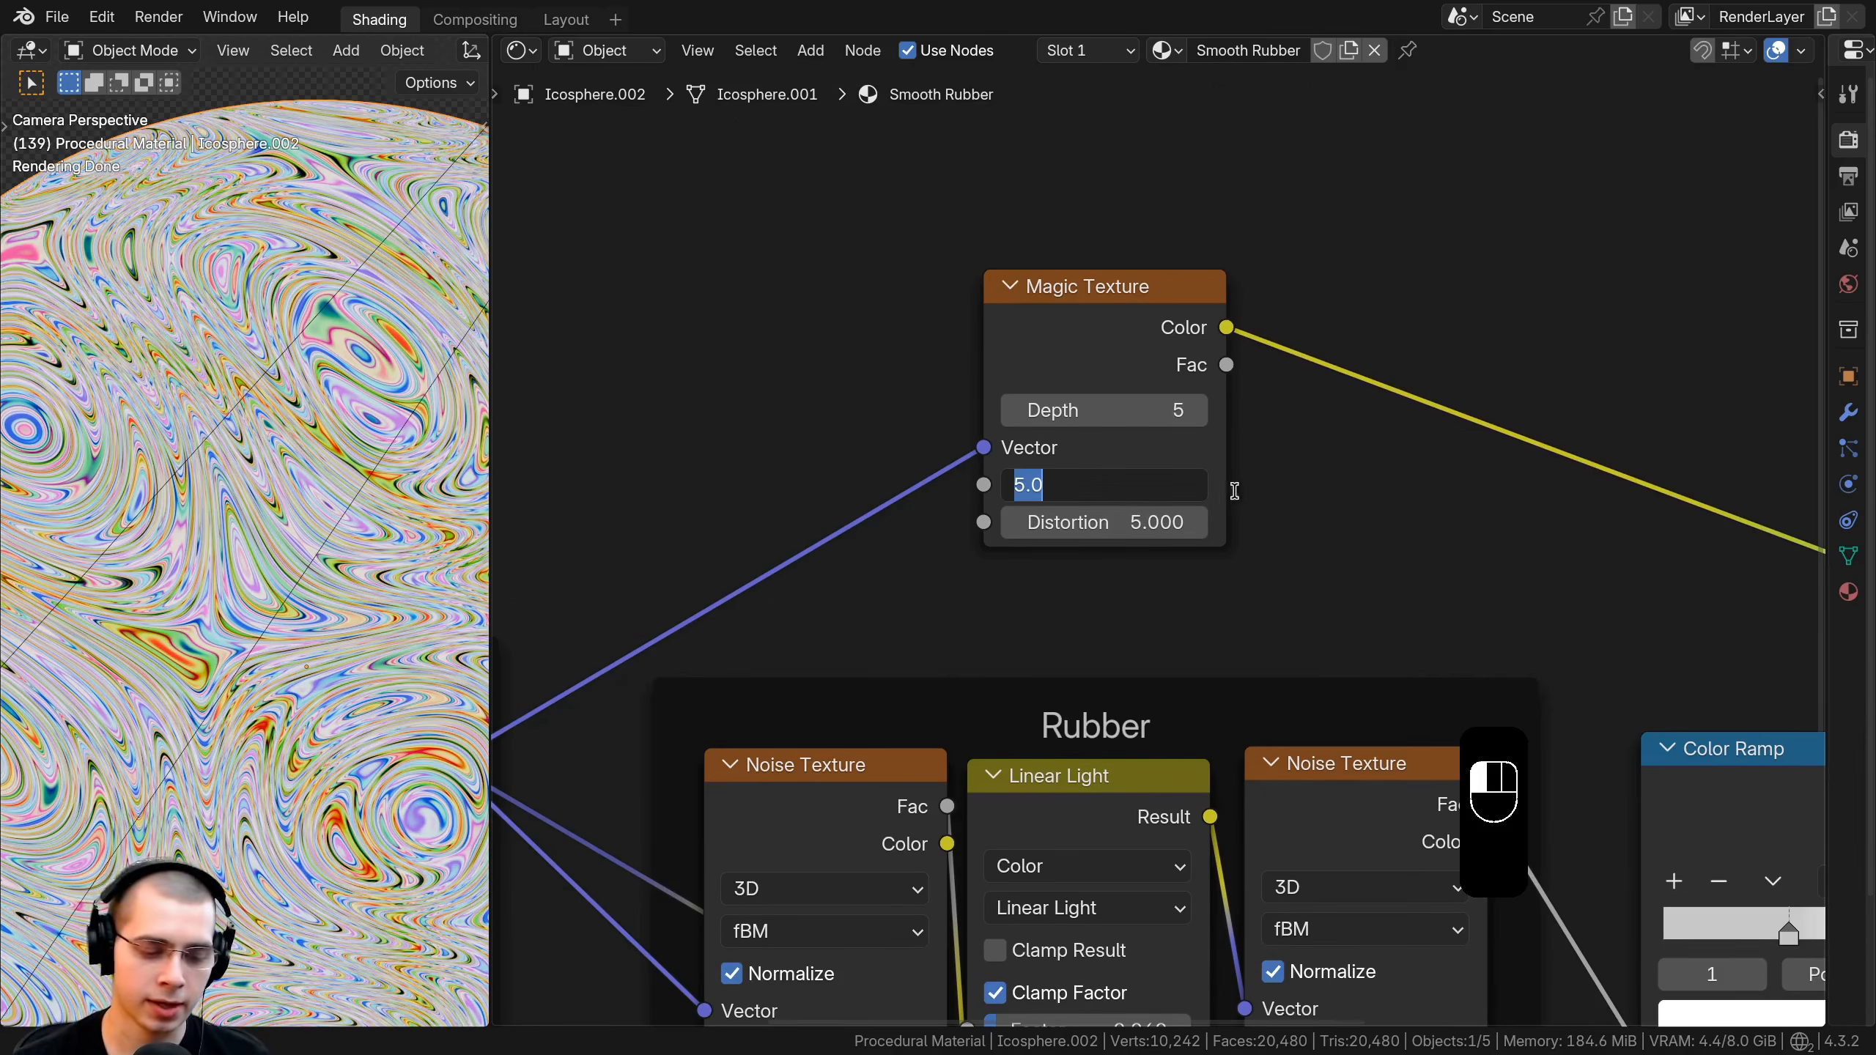
text(2)
key(Return)
scroll(299, 587, down, 4)
shift+middle_drag(262, 588, 250, 570)
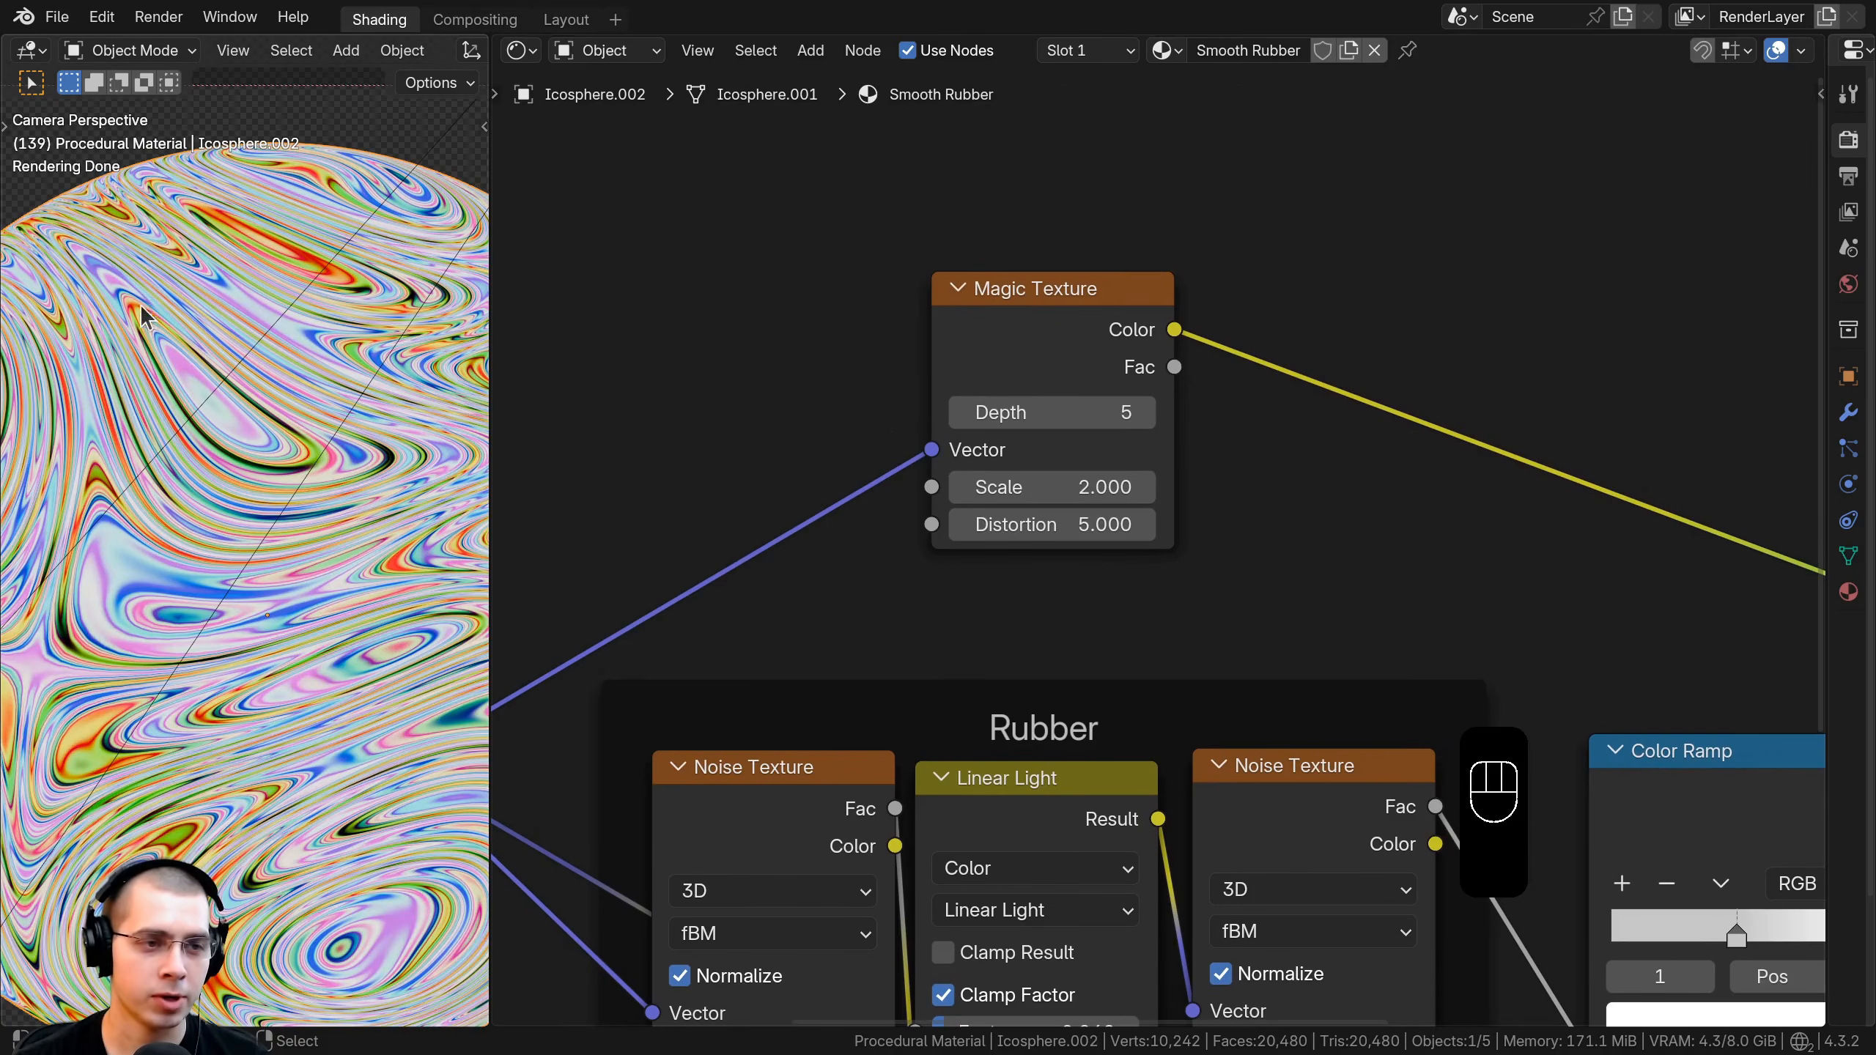
scroll(111, 312, up, 2)
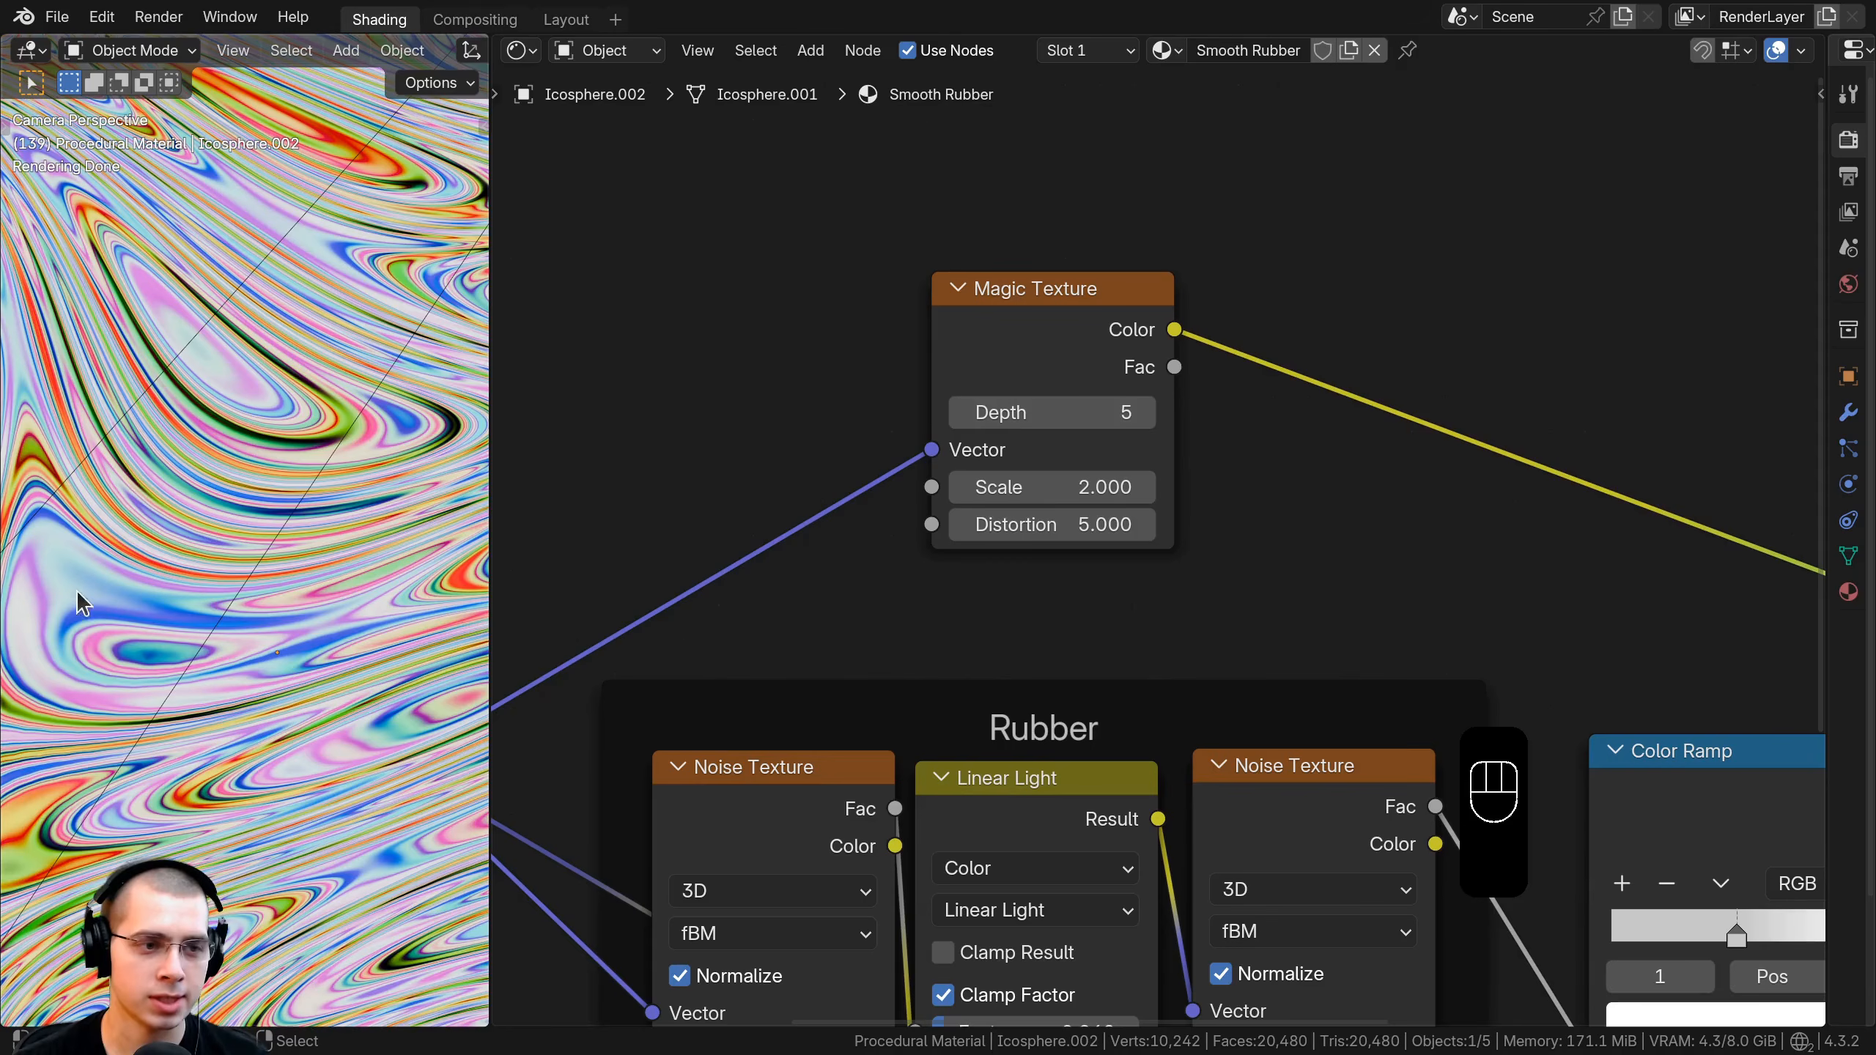
scroll(181, 436, down, 3)
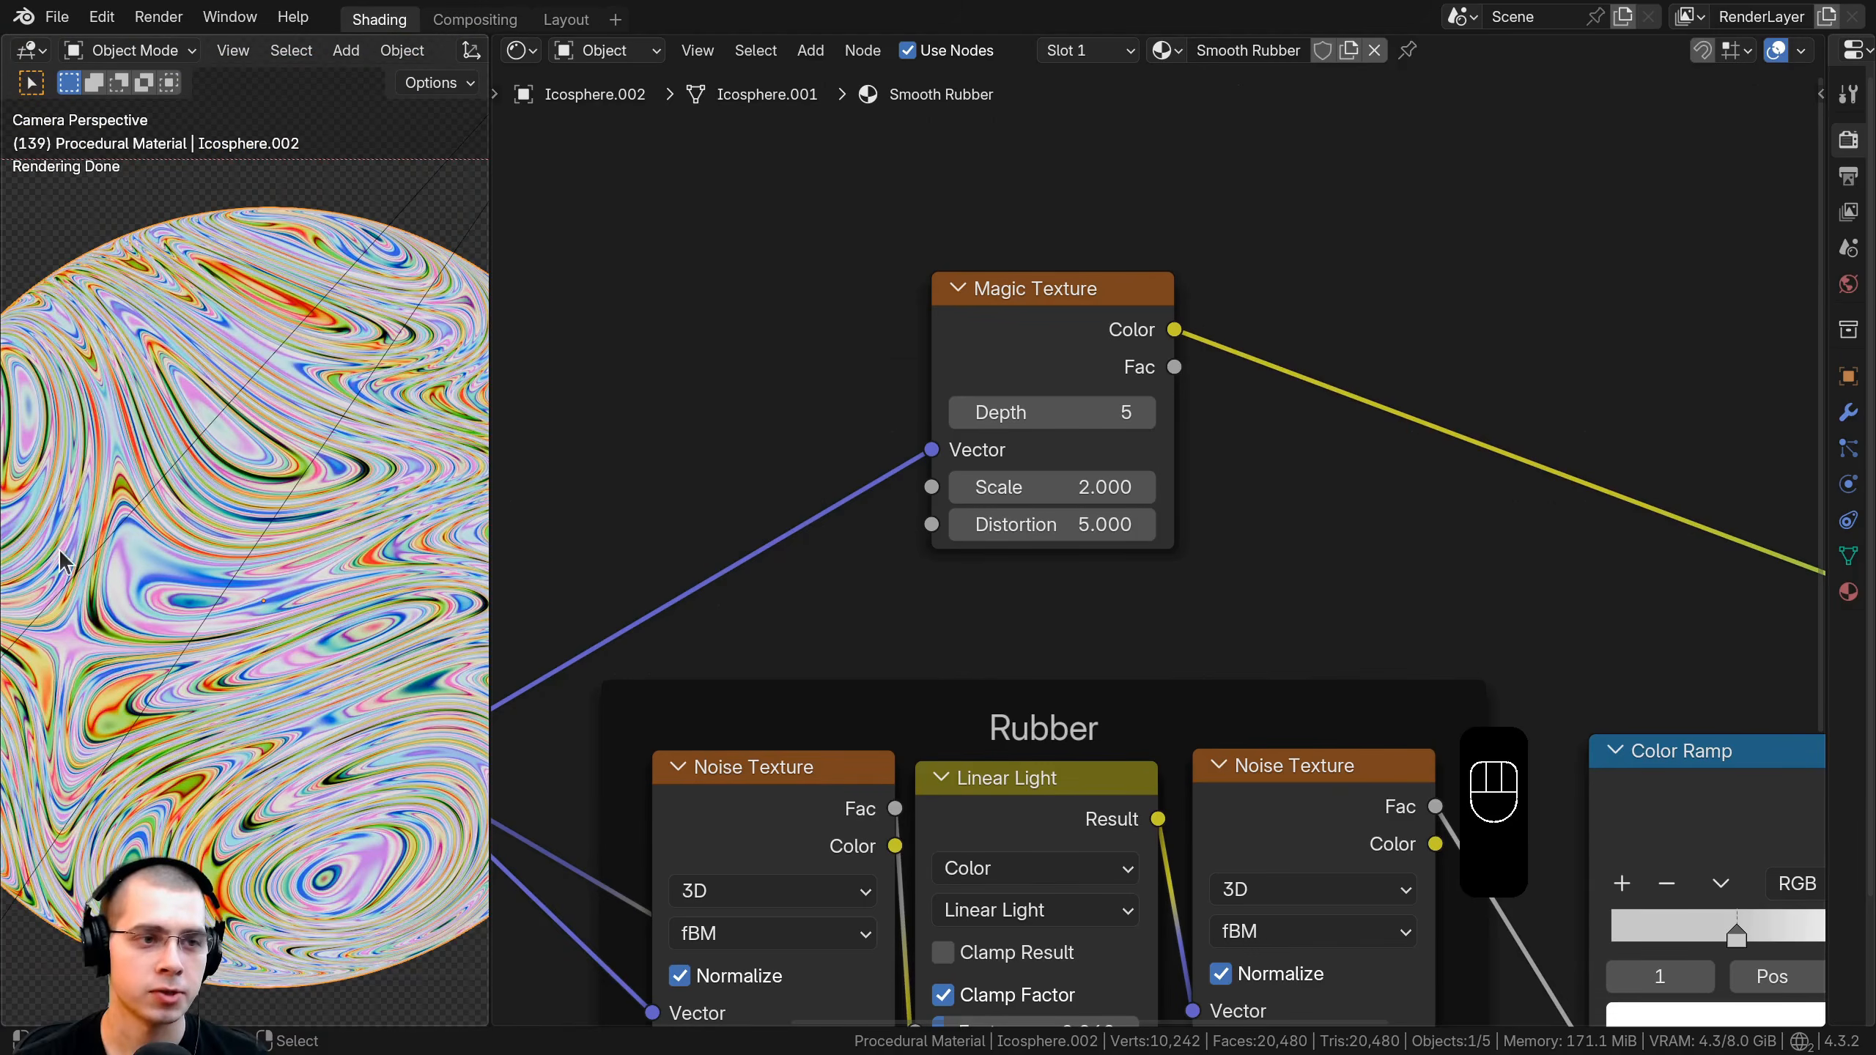
Duplicate the Color Ramp onto the Magic Texture's output link and reset the copy to its default black-to-white gradient.
scroll(1322, 281, down, 2)
middle_drag(1329, 273, 1187, 357)
middle_drag(1576, 765, 1416, 750)
click(1416, 763)
key(shift+d)
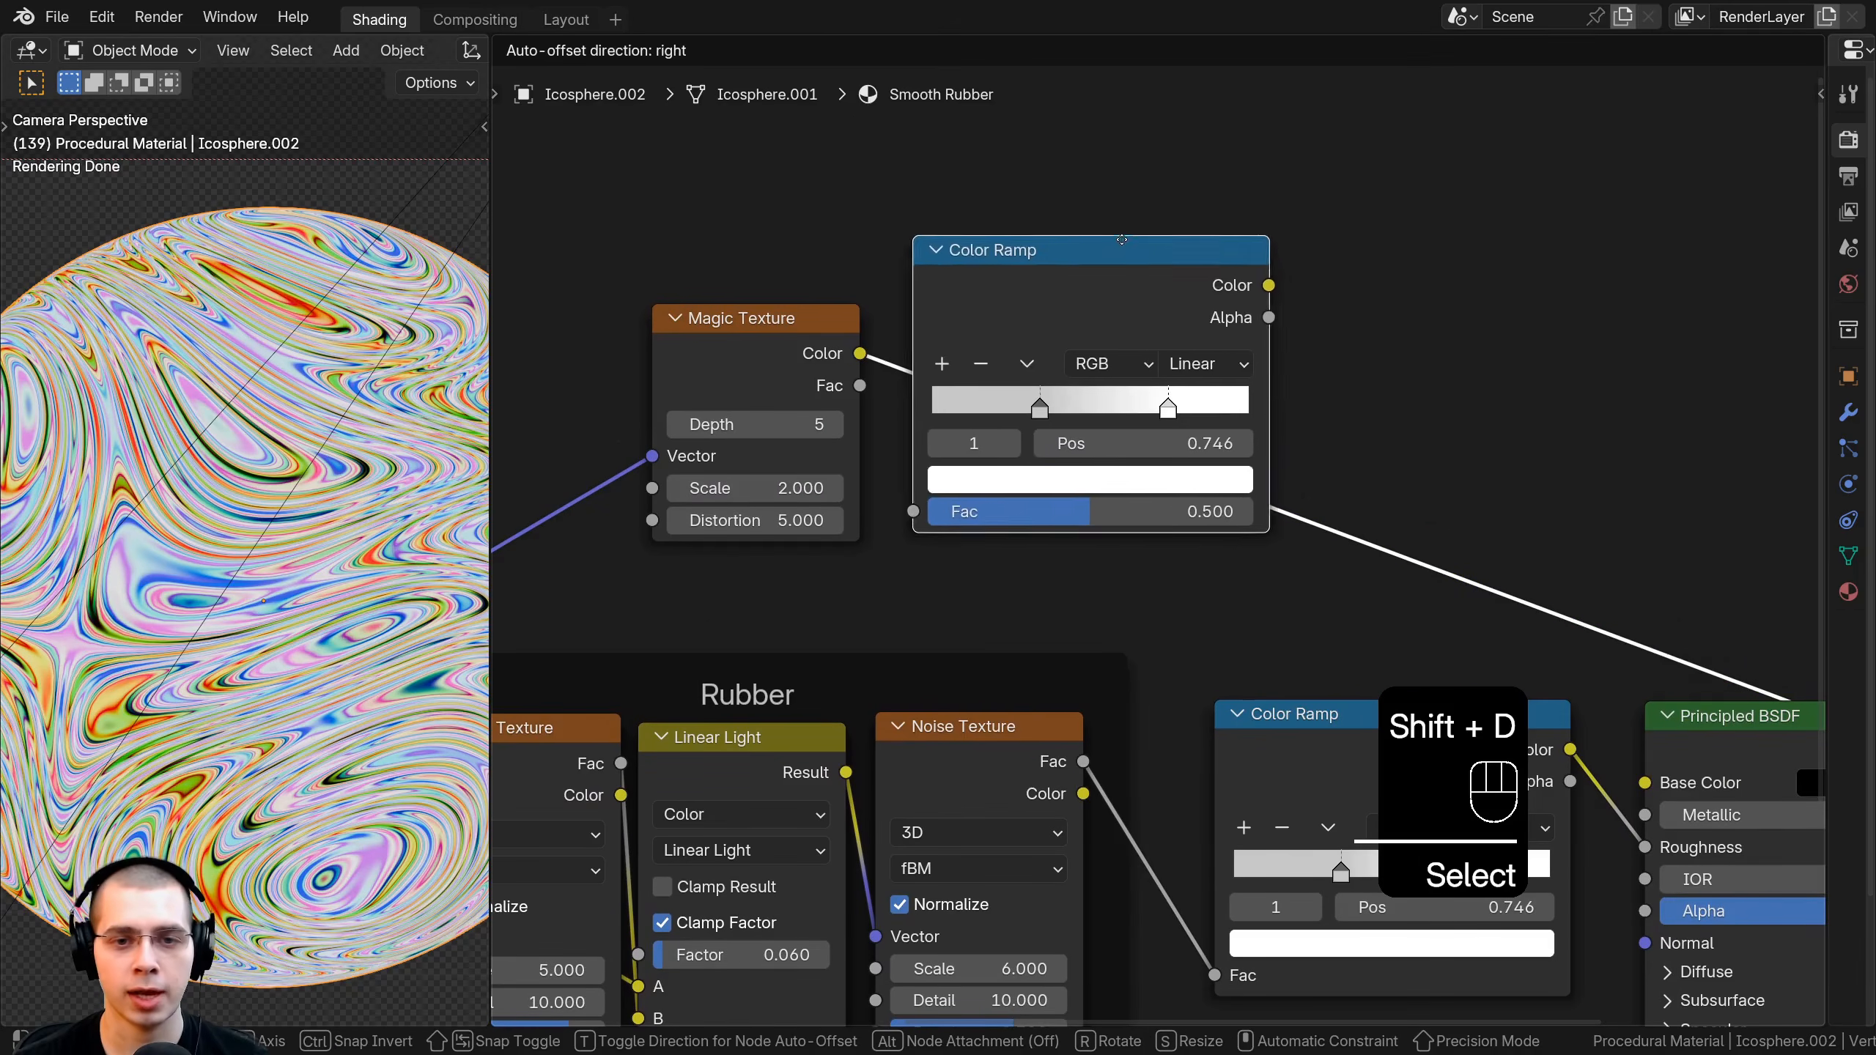
click(1092, 355)
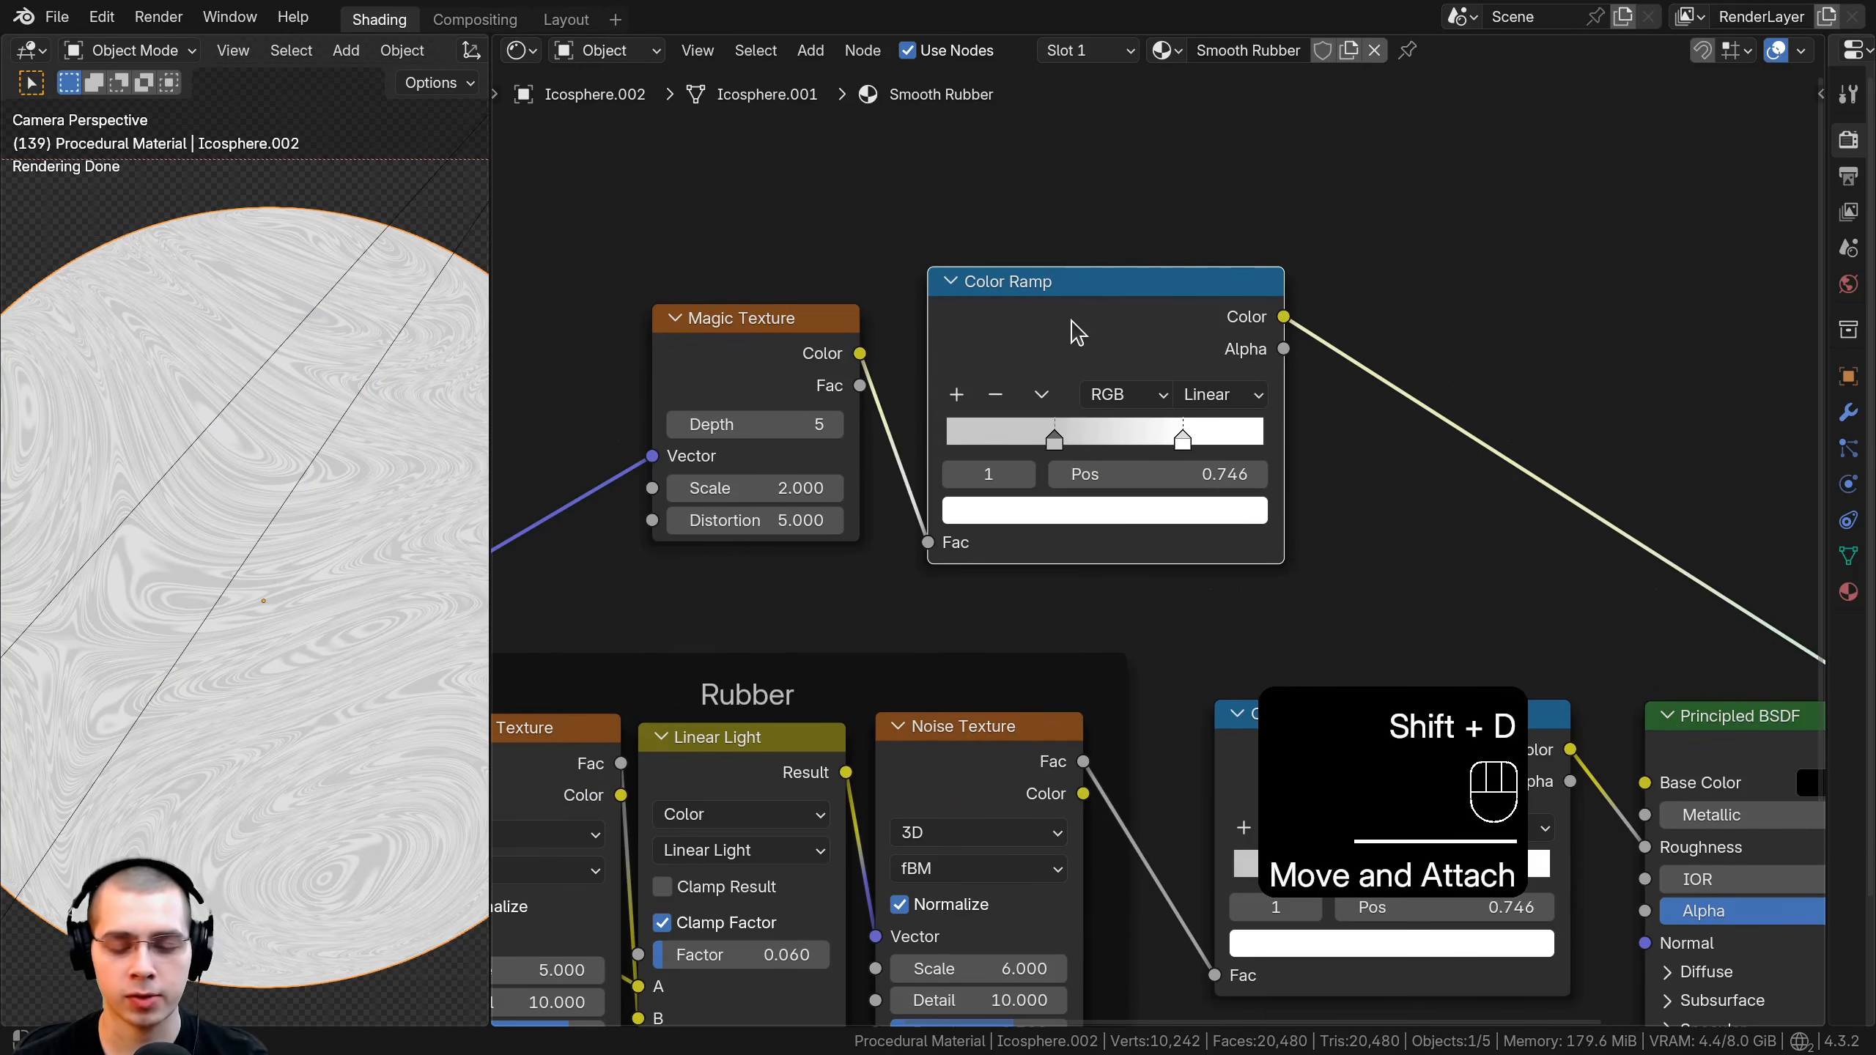
key(BackSpace)
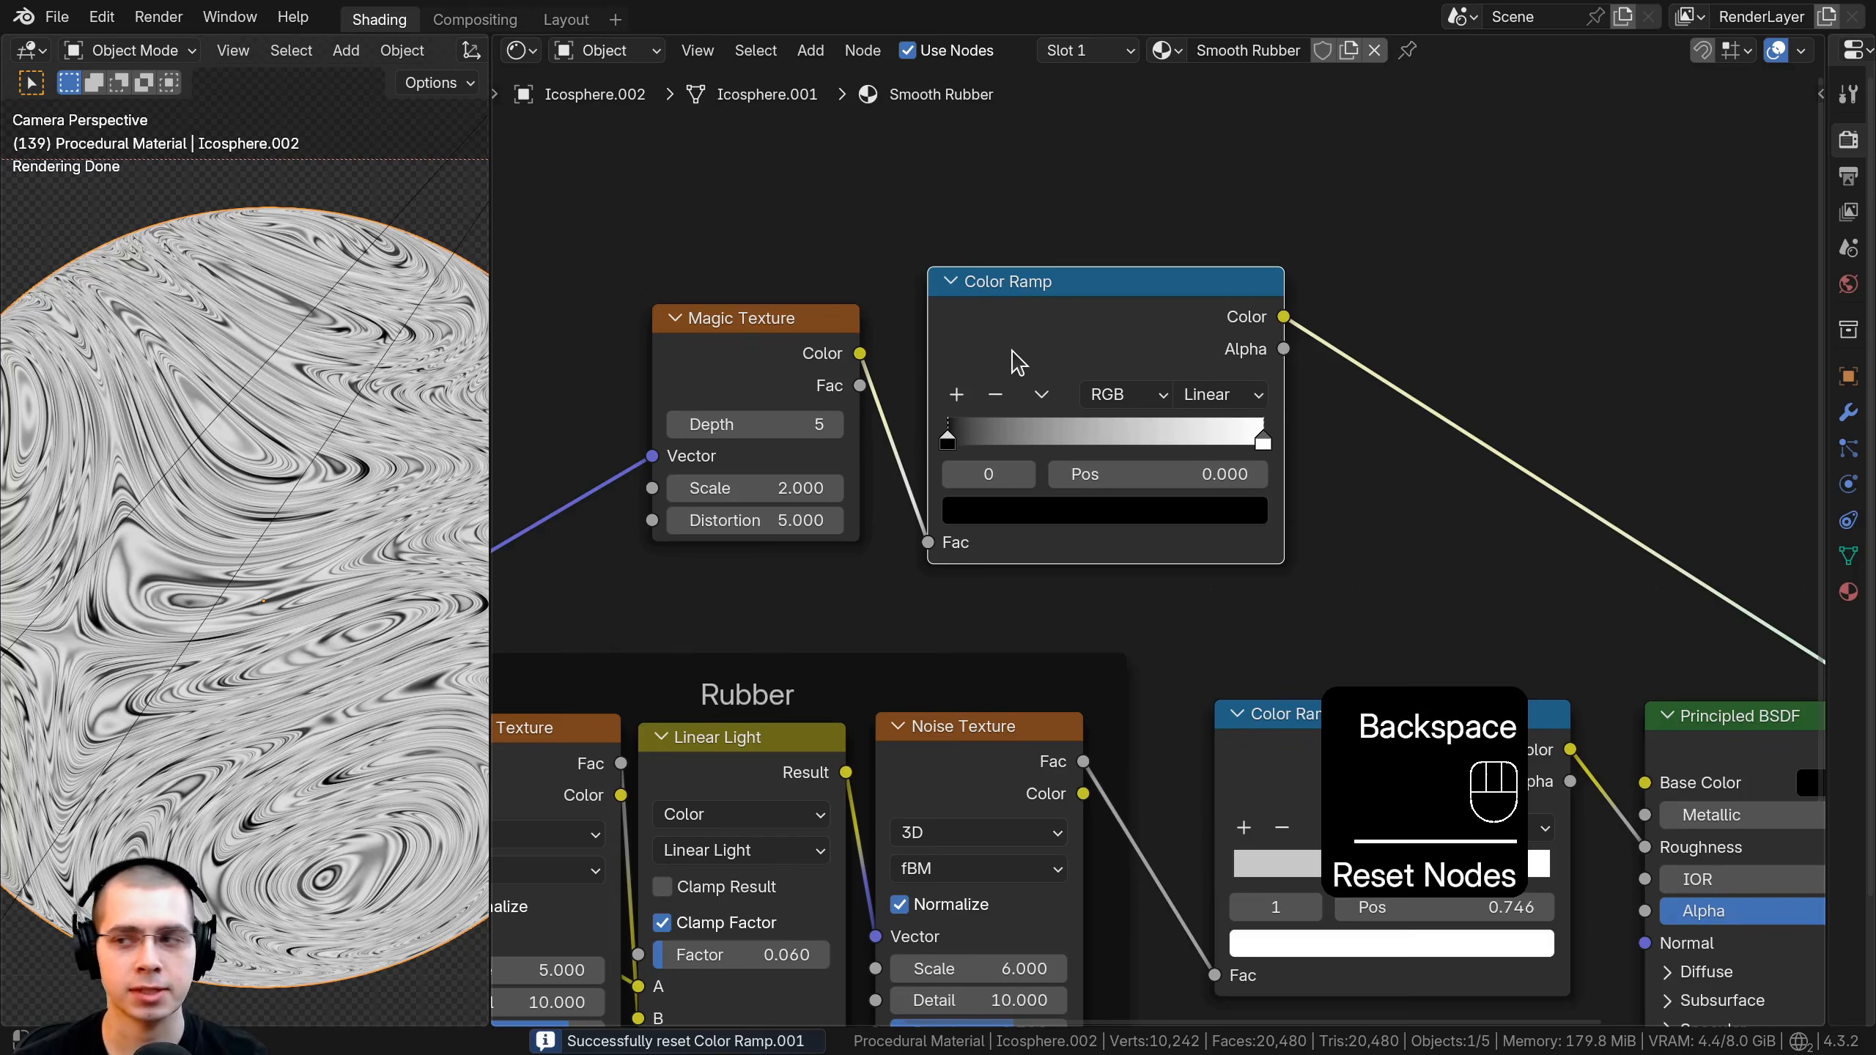
Reverse the Magic Texture's Color Ramp, with the white stop at 0.000 and the black stop at 0.106.
scroll(1019, 369, up, 2)
drag(1313, 388, 879, 387)
drag(998, 386, 900, 390)
click(849, 386)
shift+middle_drag(199, 588, 310, 456)
scroll(260, 236, up, 3)
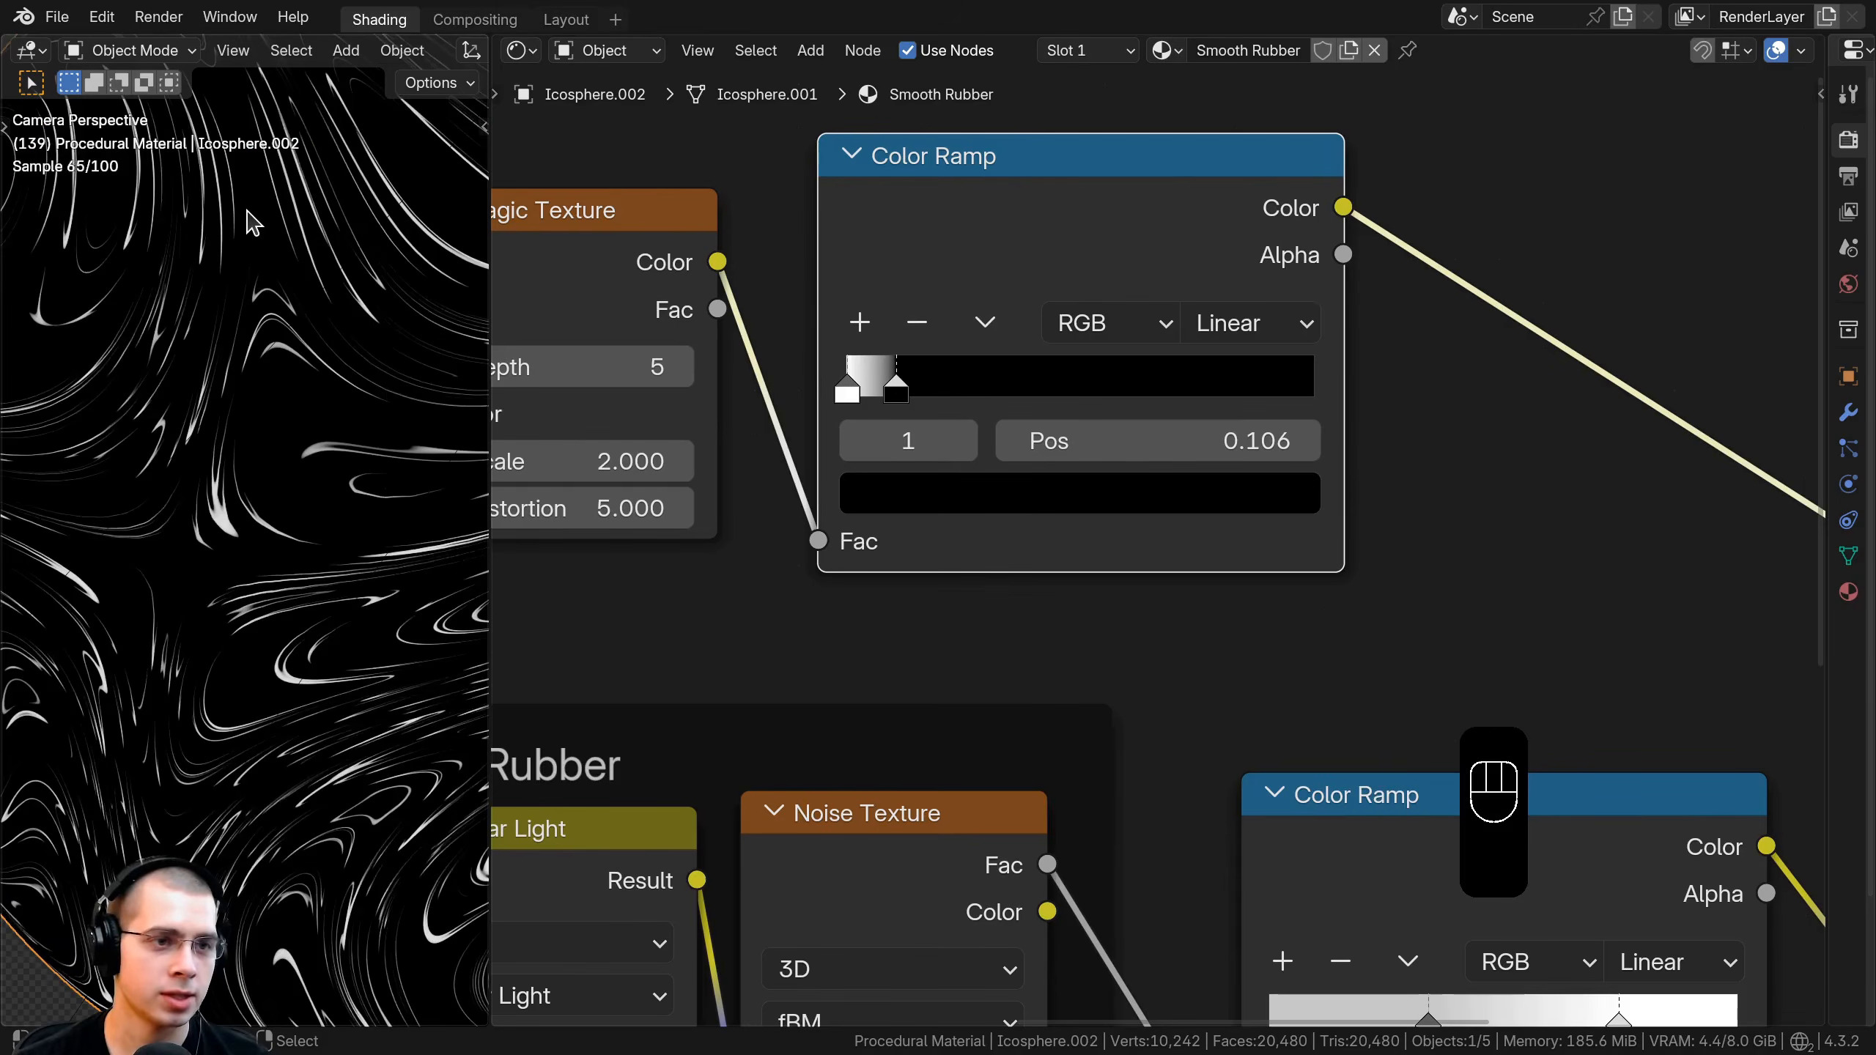
shift+middle_drag(249, 212, 209, 395)
scroll(334, 565, down, 5)
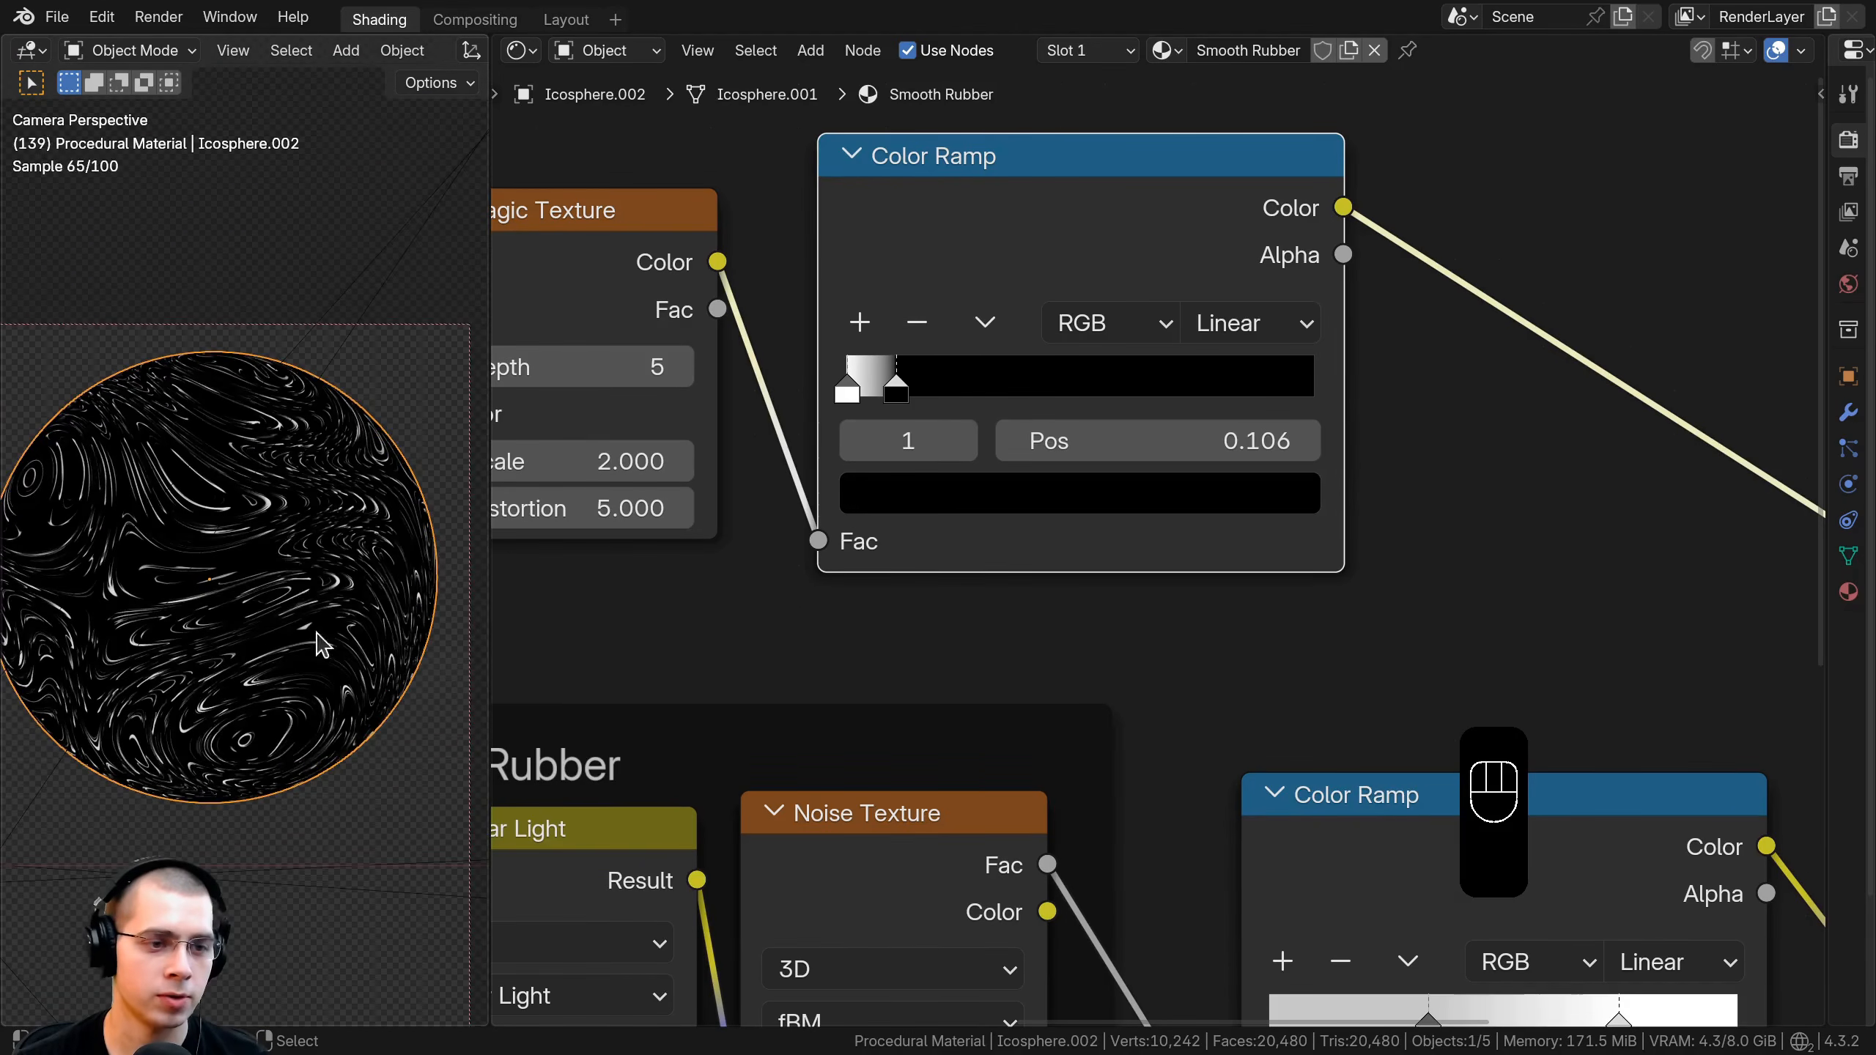
Nudge the black stop of the Magic Texture's Color Ramp slightly closer to the white stop.
scroll(322, 636, up, 3)
drag(886, 386, 882, 386)
click(849, 392)
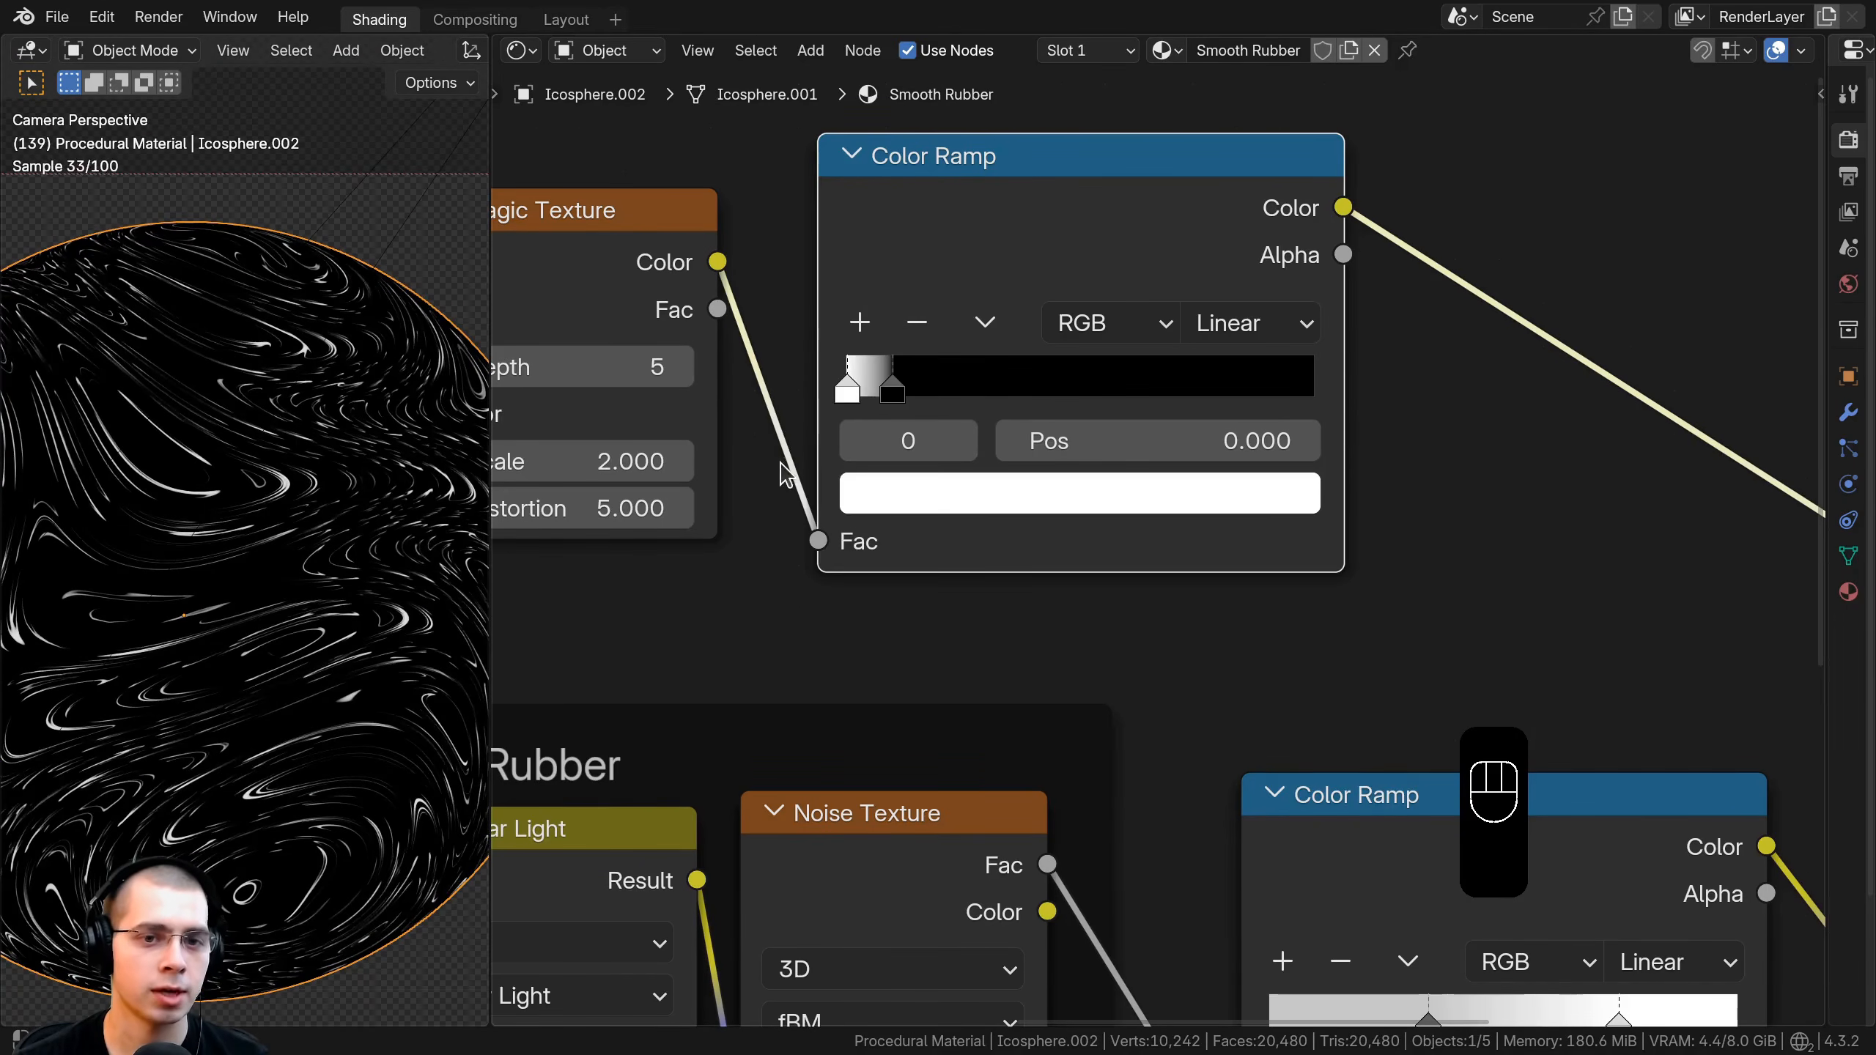
Duplicate the Rubber frame's first Noise Texture and Linear Light with their input links, placing the copies above the Mapping node.
middle_drag(1017, 349, 1047, 352)
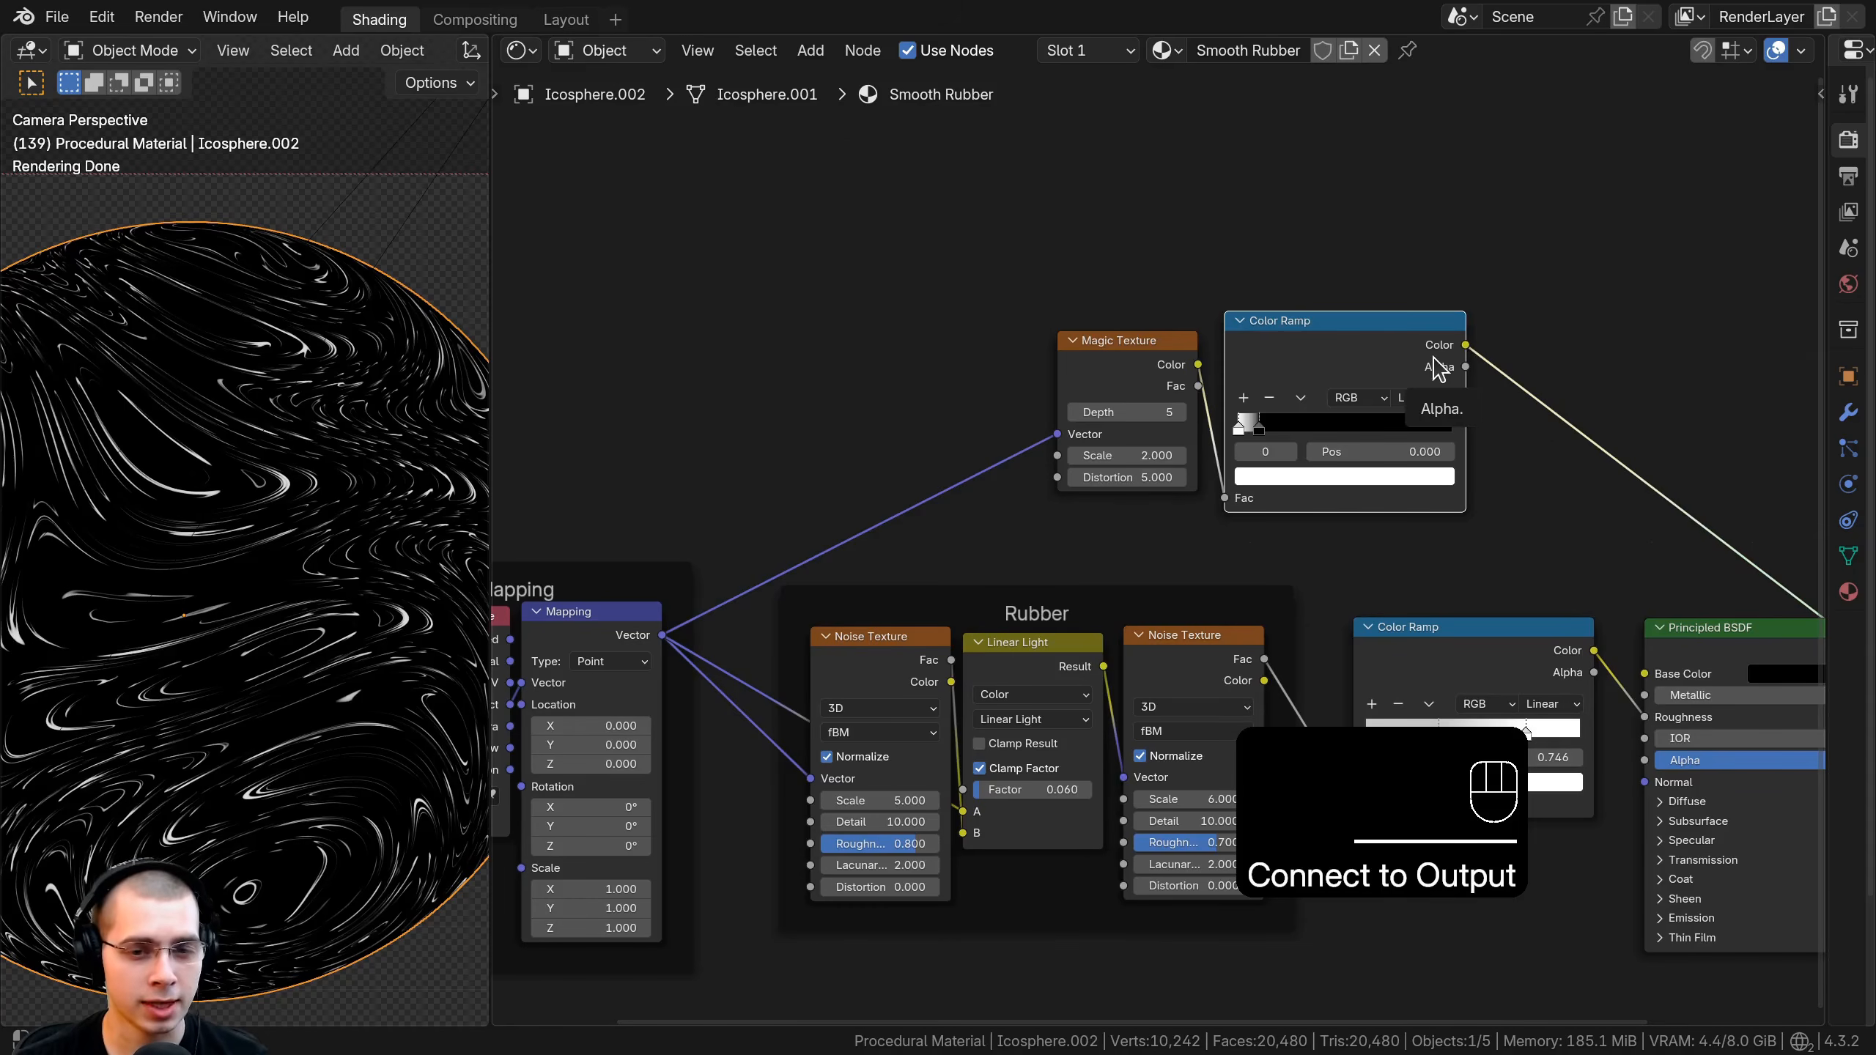
middle_drag(1146, 476, 1183, 318)
scroll(1184, 318, up, 3)
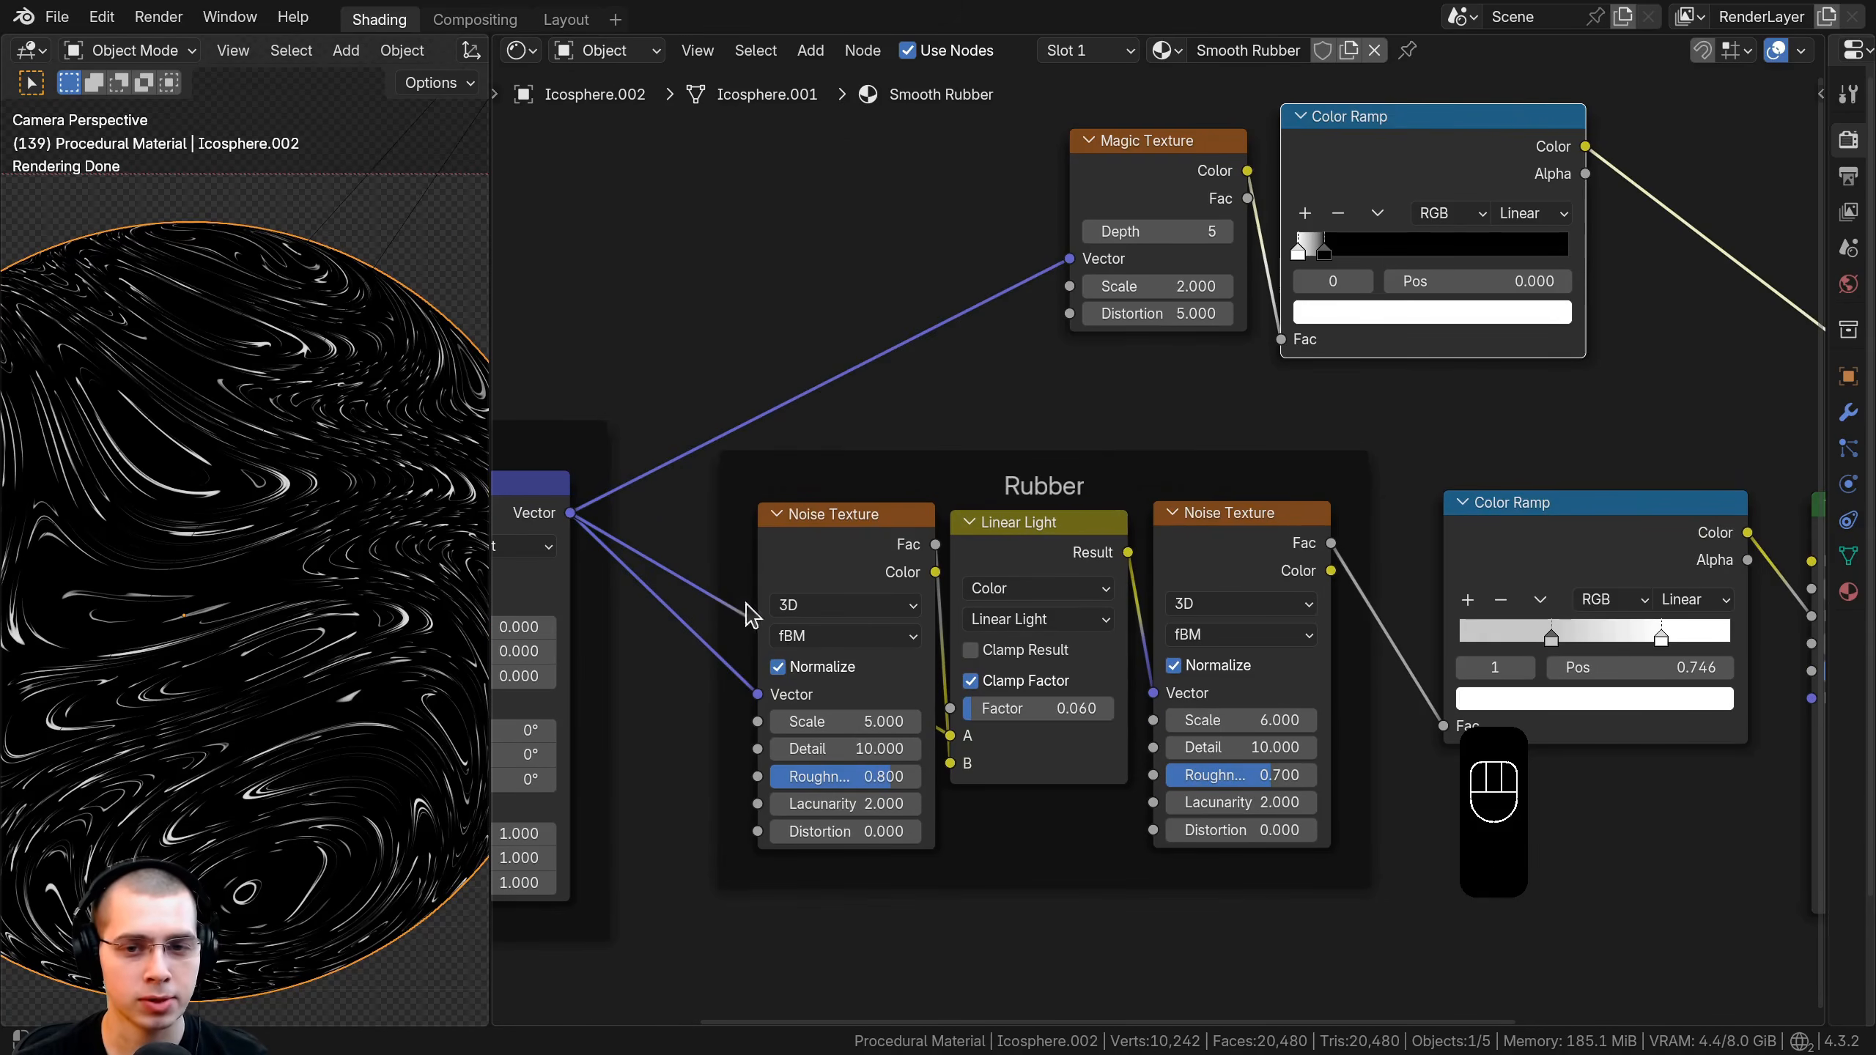
click(1194, 536)
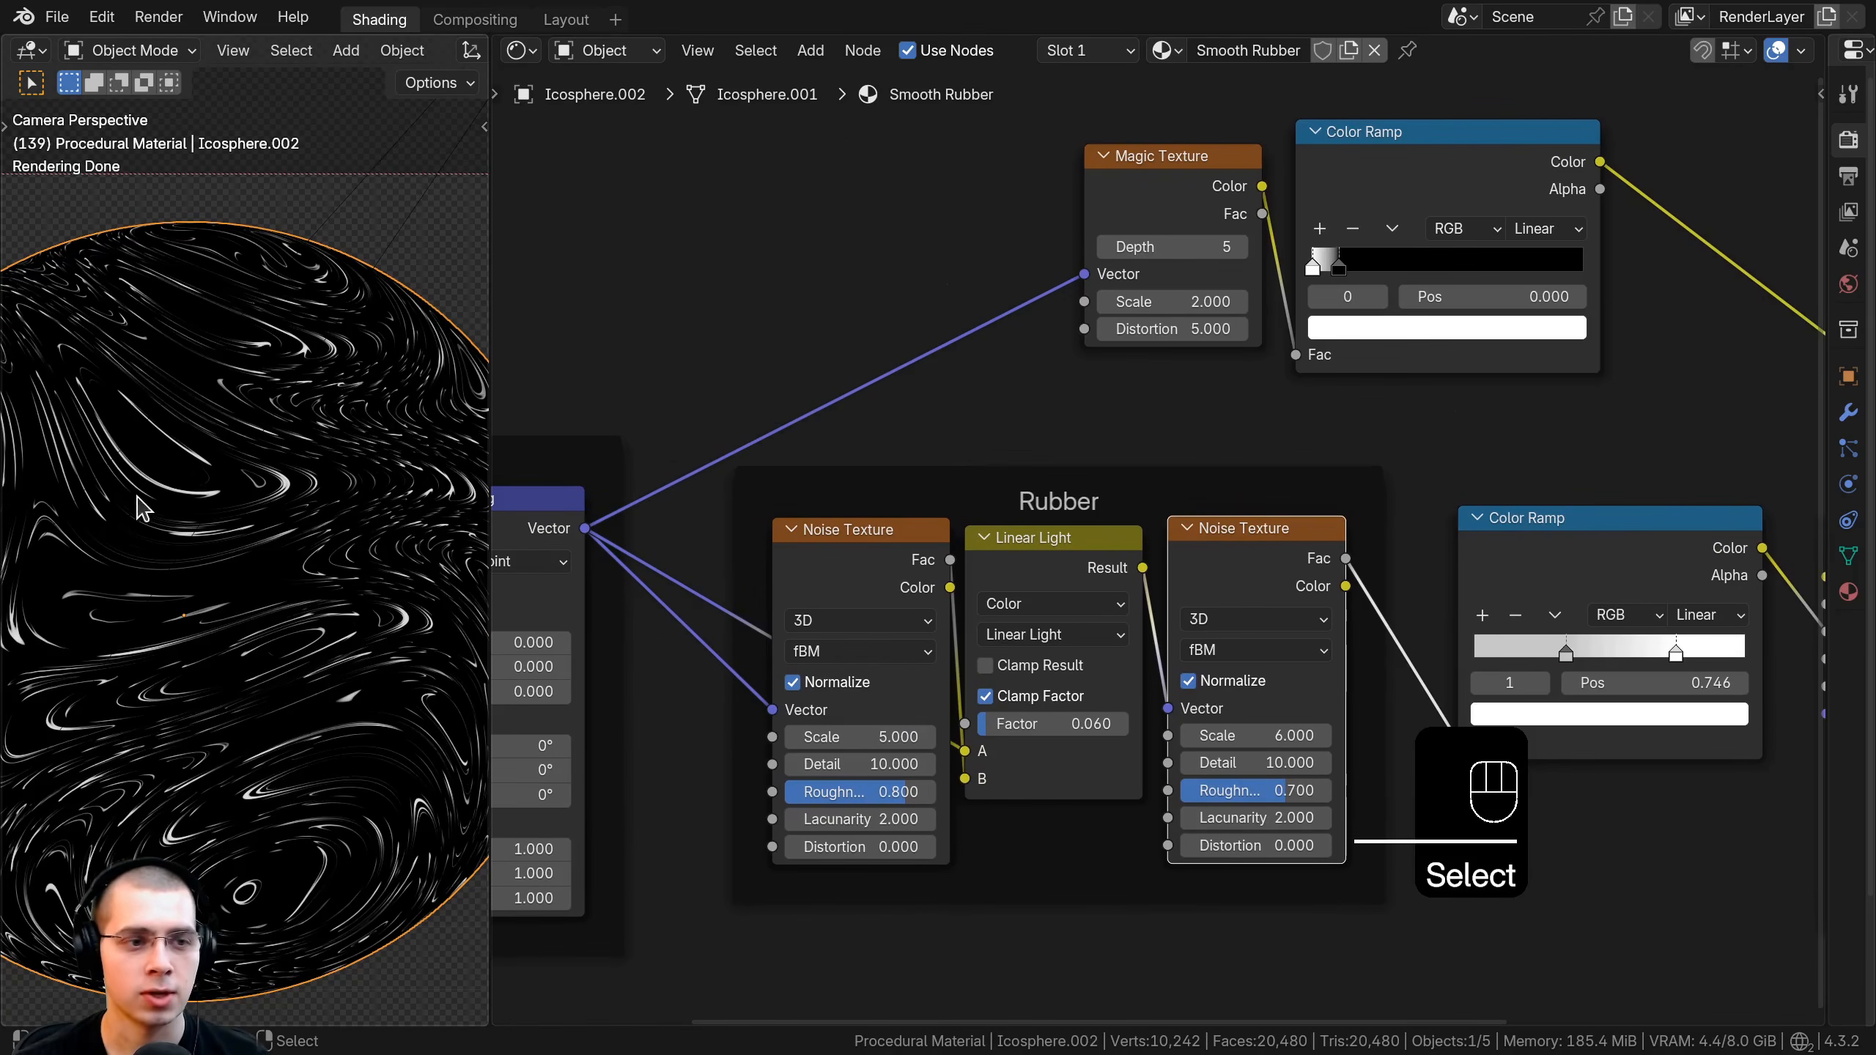
shift+middle_drag(143, 508, 213, 403)
scroll(690, 649, down, 3)
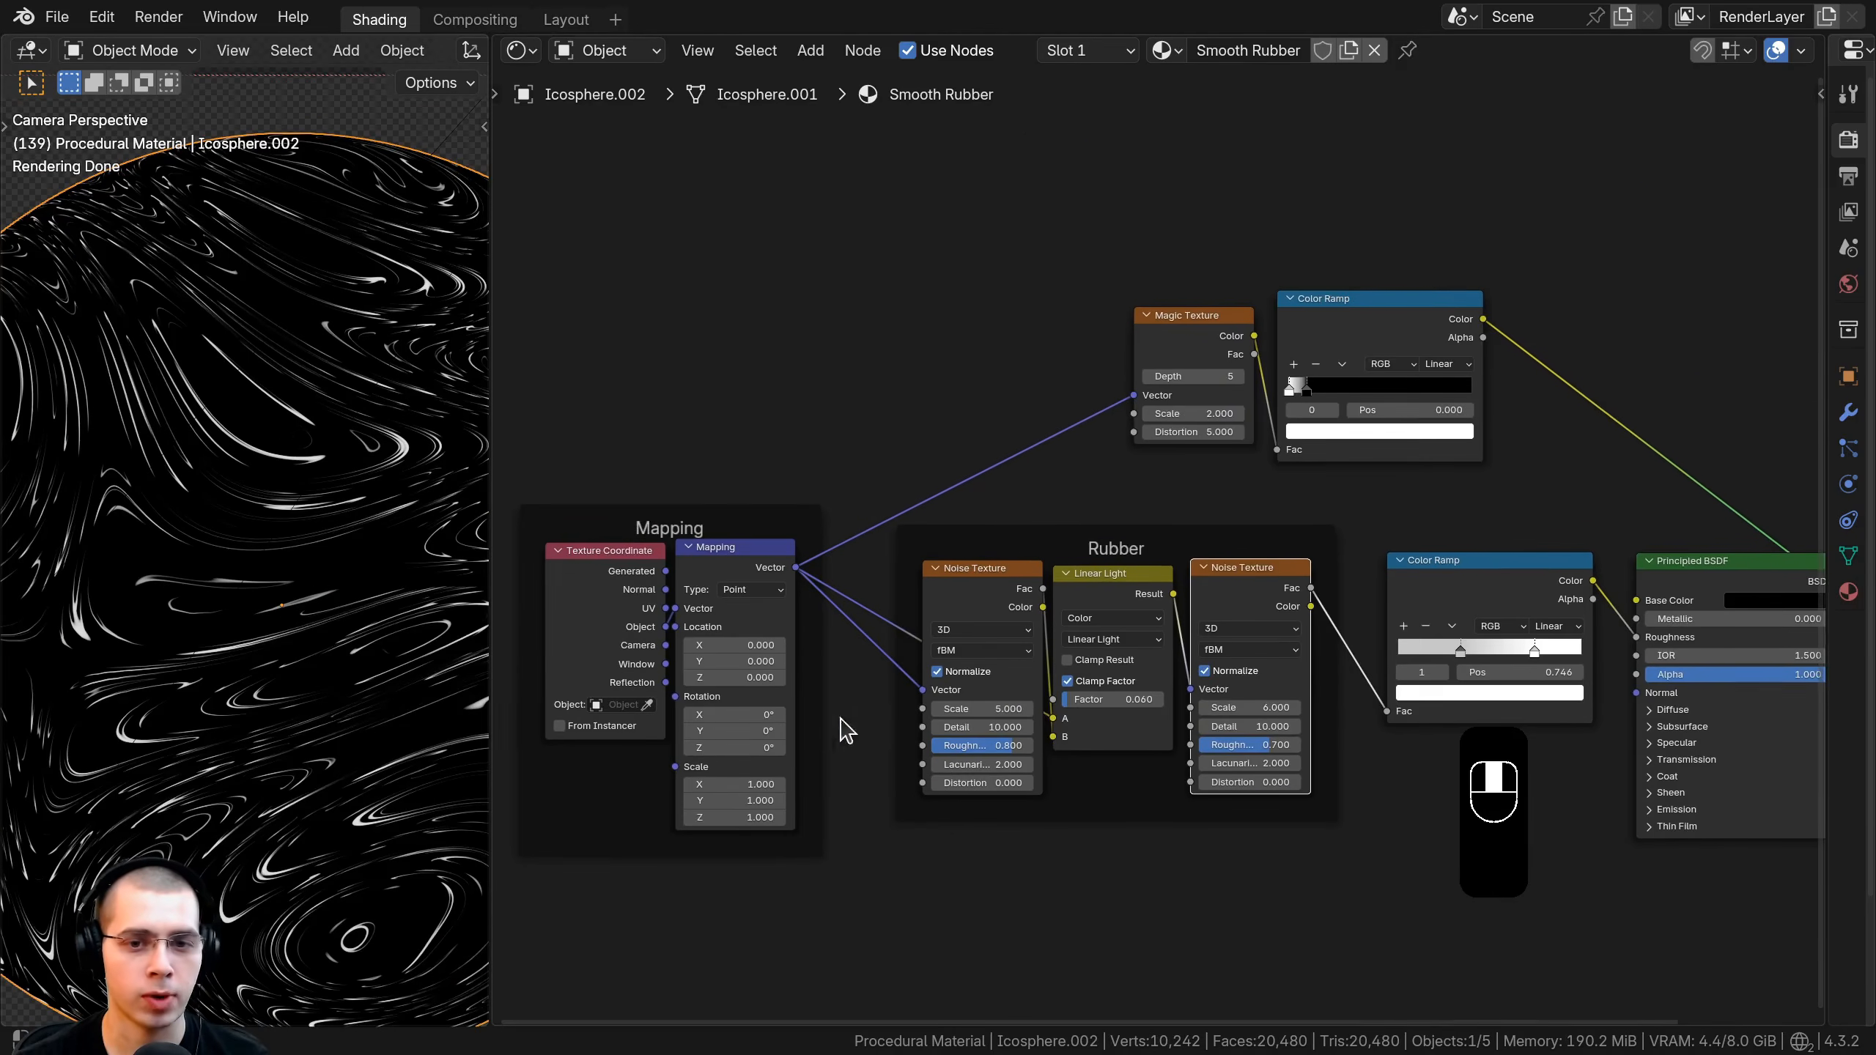
scroll(845, 729, up, 2)
click(939, 634)
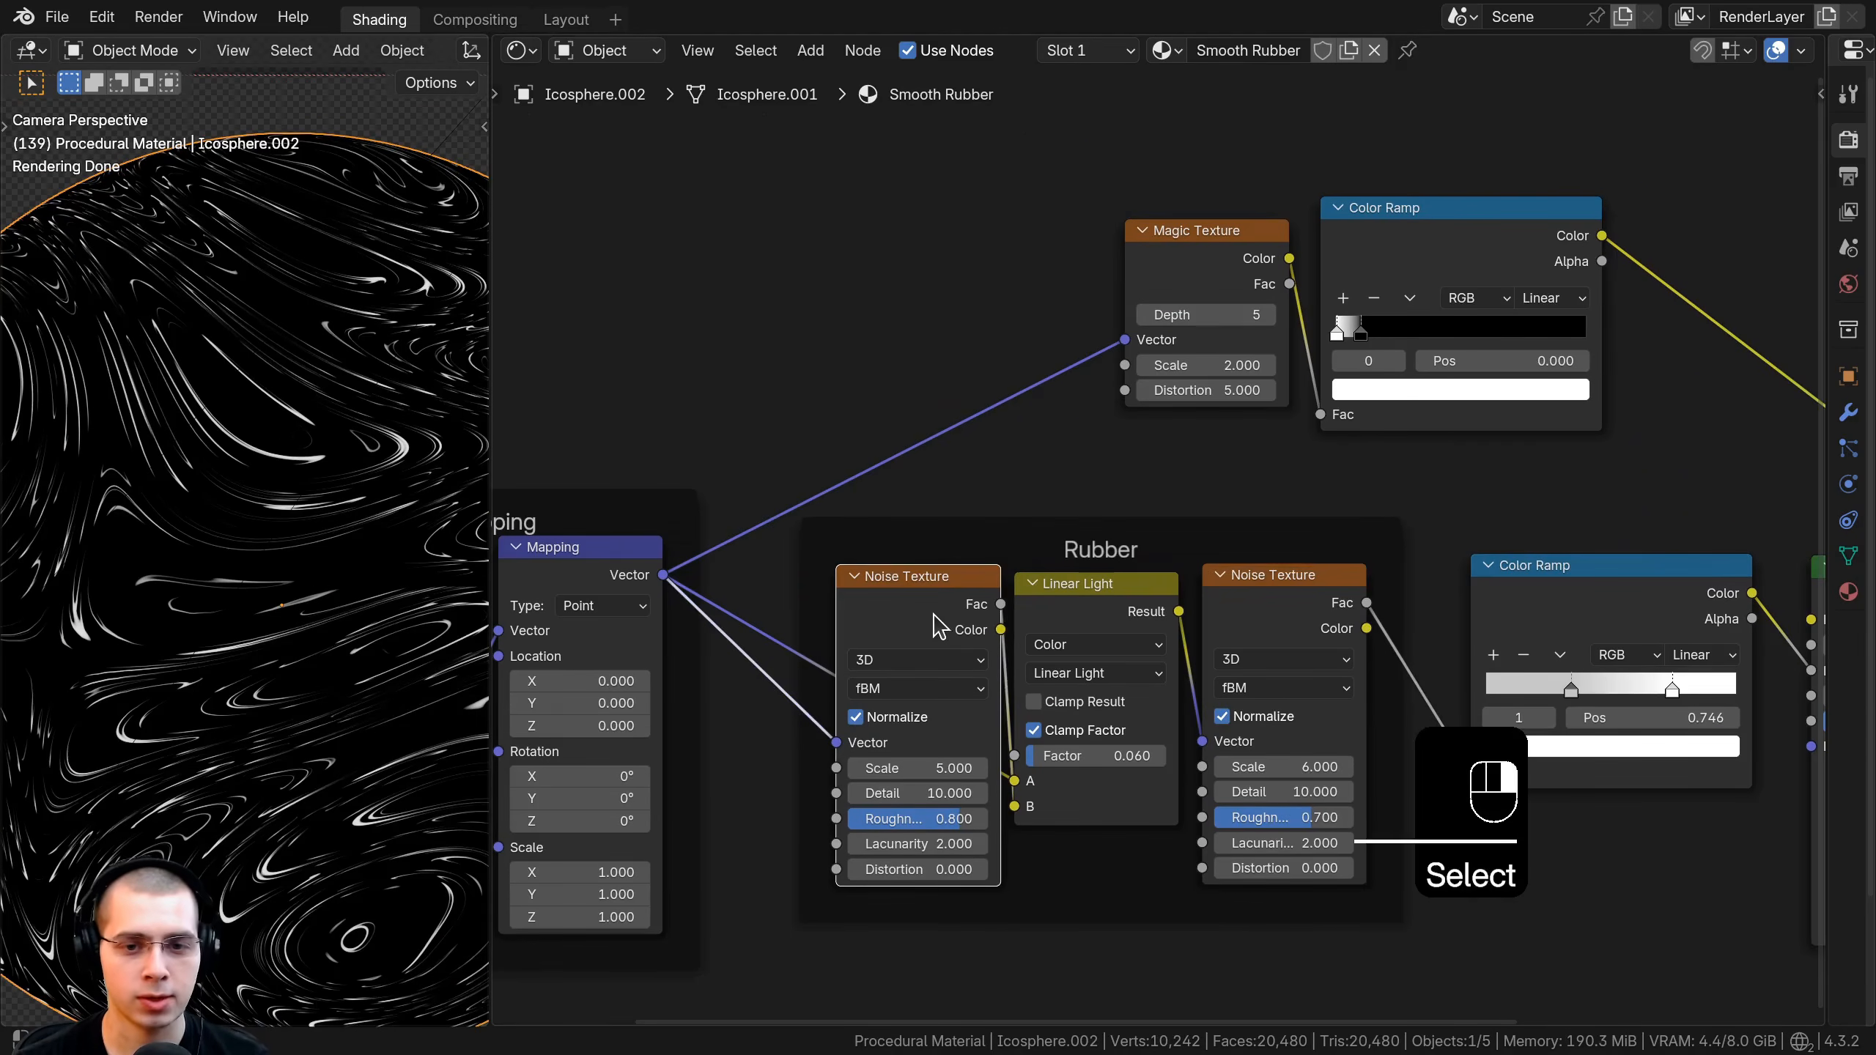
shift+click(1107, 627)
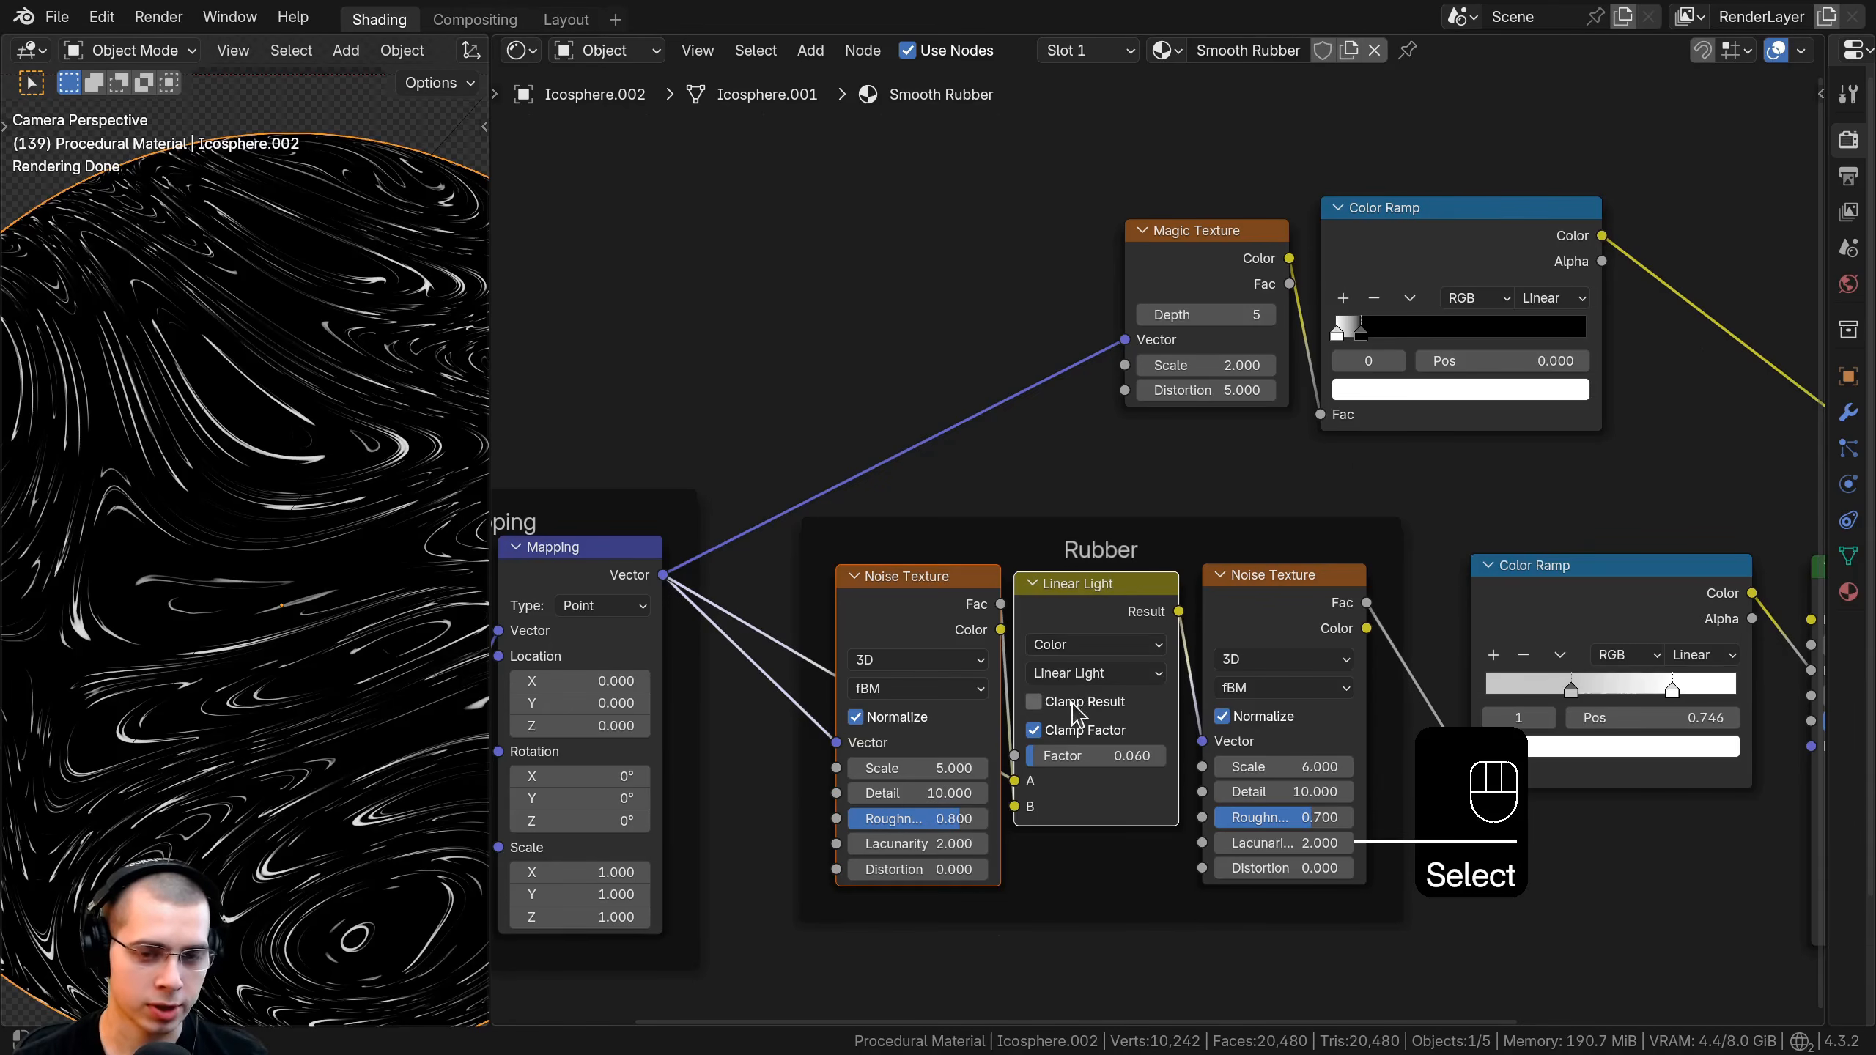
key(shift+ctrl+d)
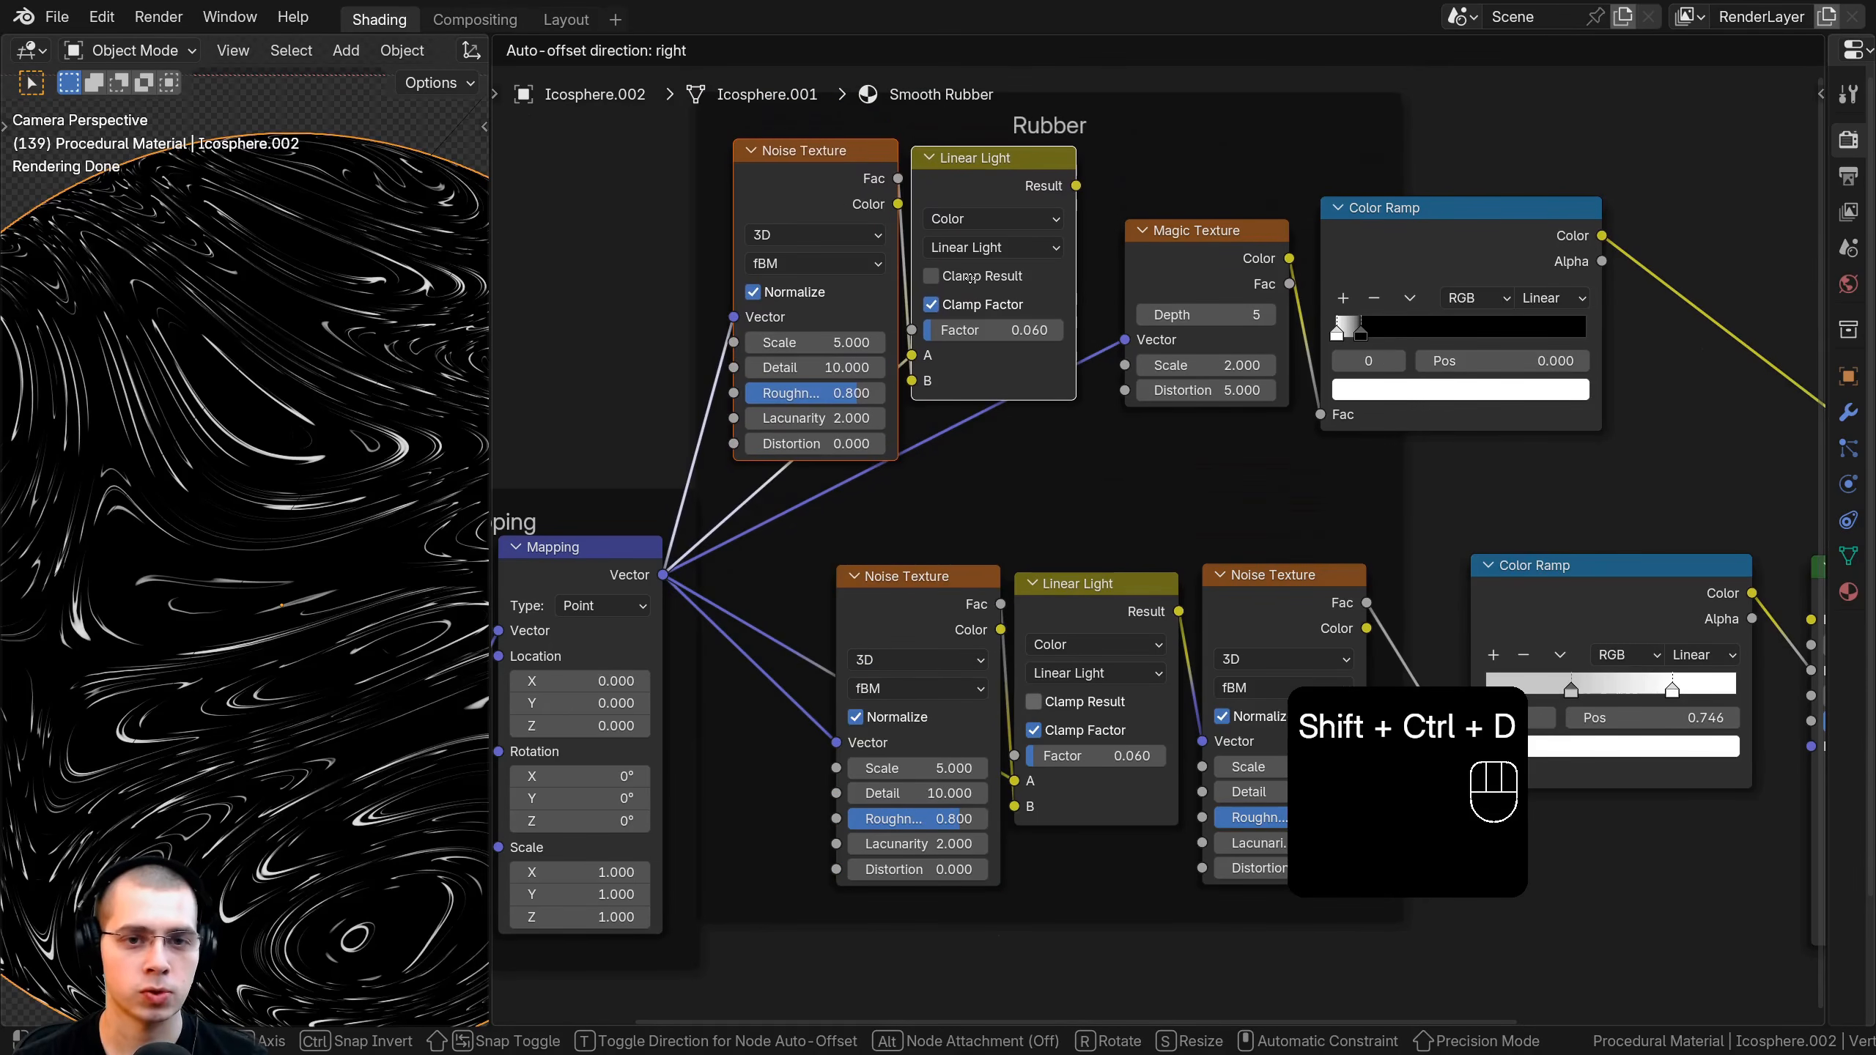
click(970, 279)
Detach the duplicated Noise Texture and Linear Light from the Rubber frame and place them before the Magic Texture.
middle_drag(972, 280, 1047, 365)
key(g)
click(1068, 311)
middle_drag(851, 519, 848, 537)
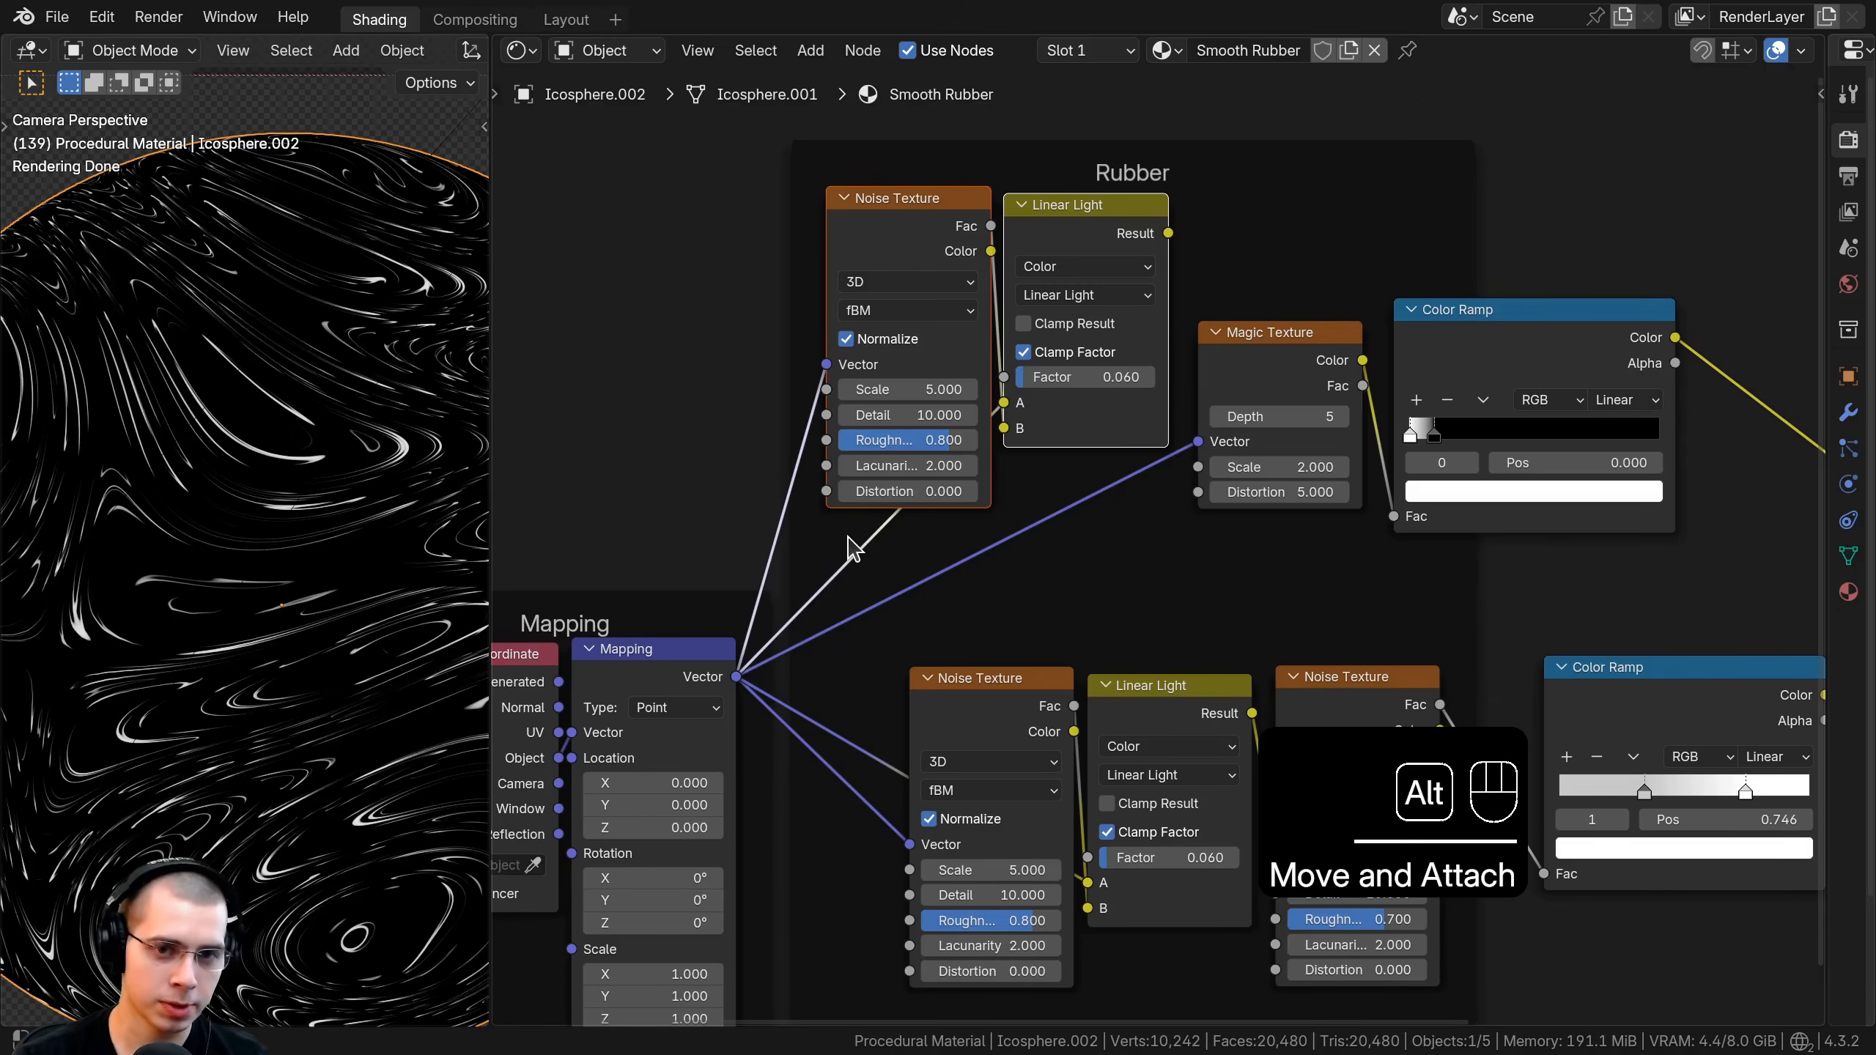
key(alt+p)
key(g)
click(788, 546)
key(a)
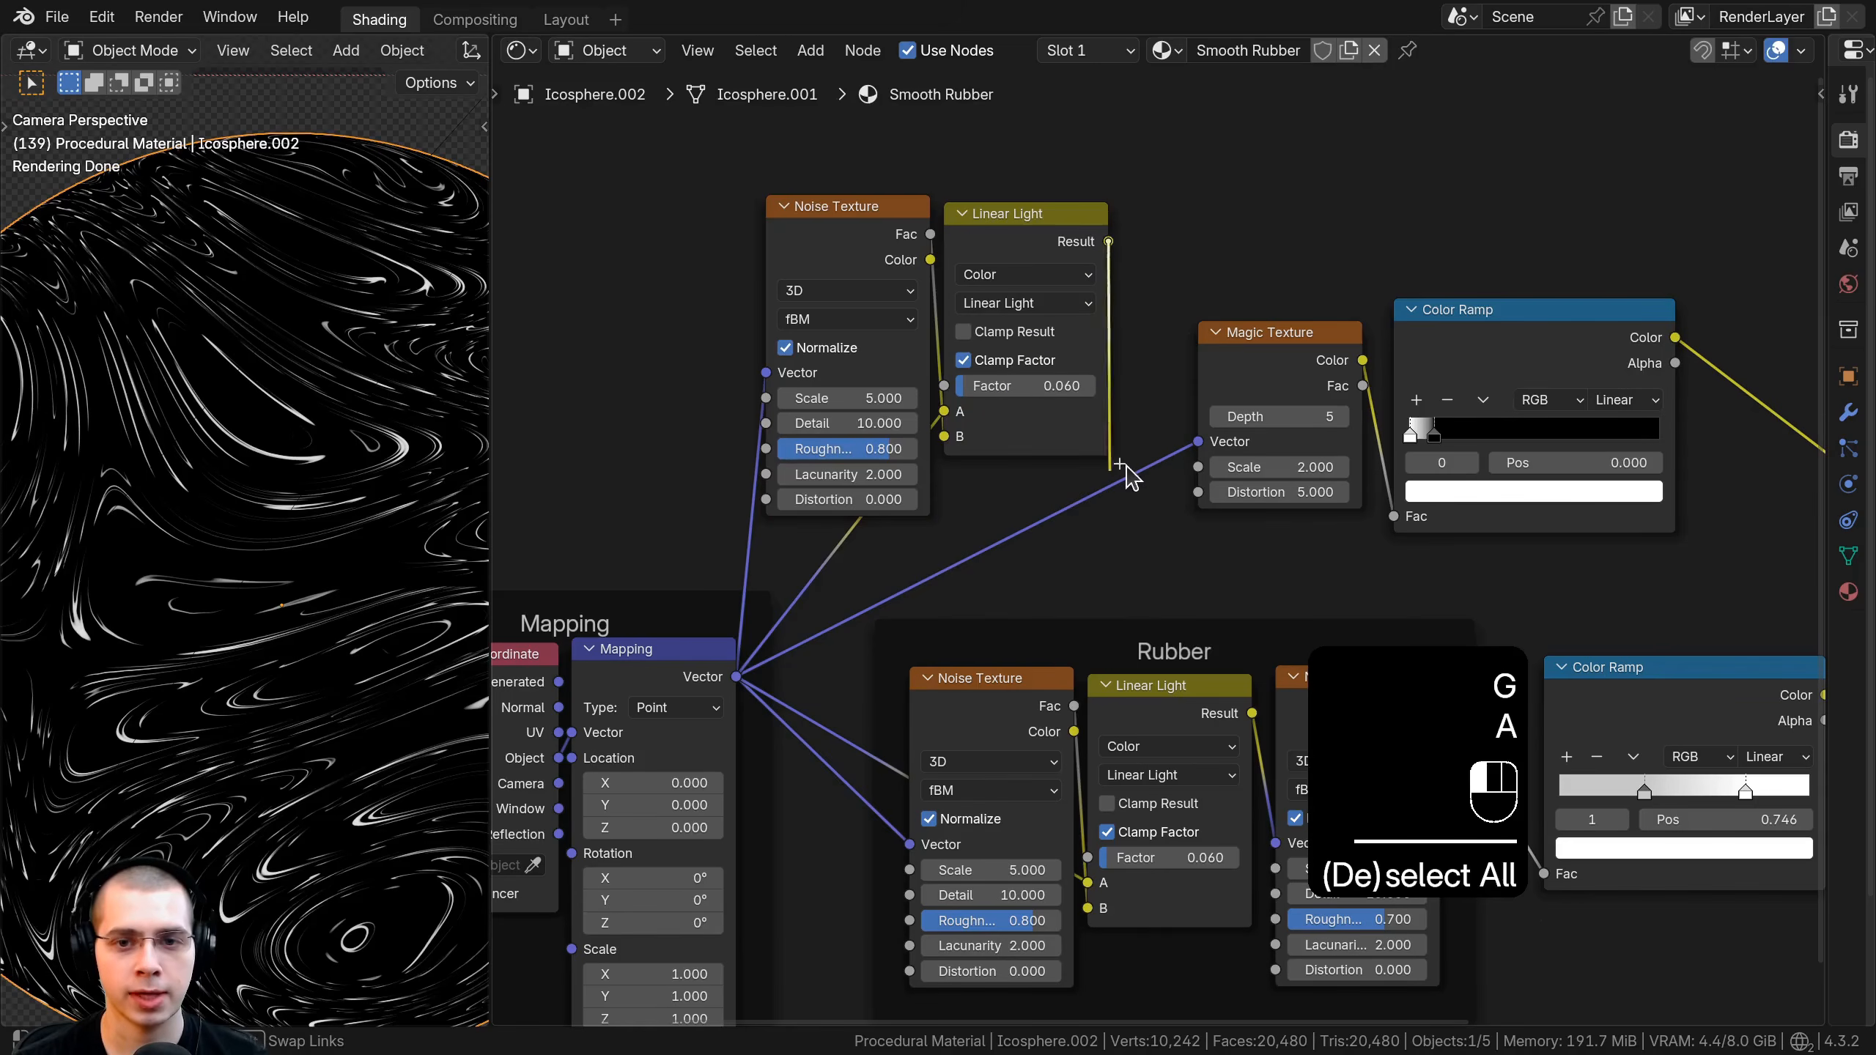
Link the copied Linear Light's Result to the Magic Texture's Vector and move the whole upper node chain higher.
drag(1129, 476, 1204, 451)
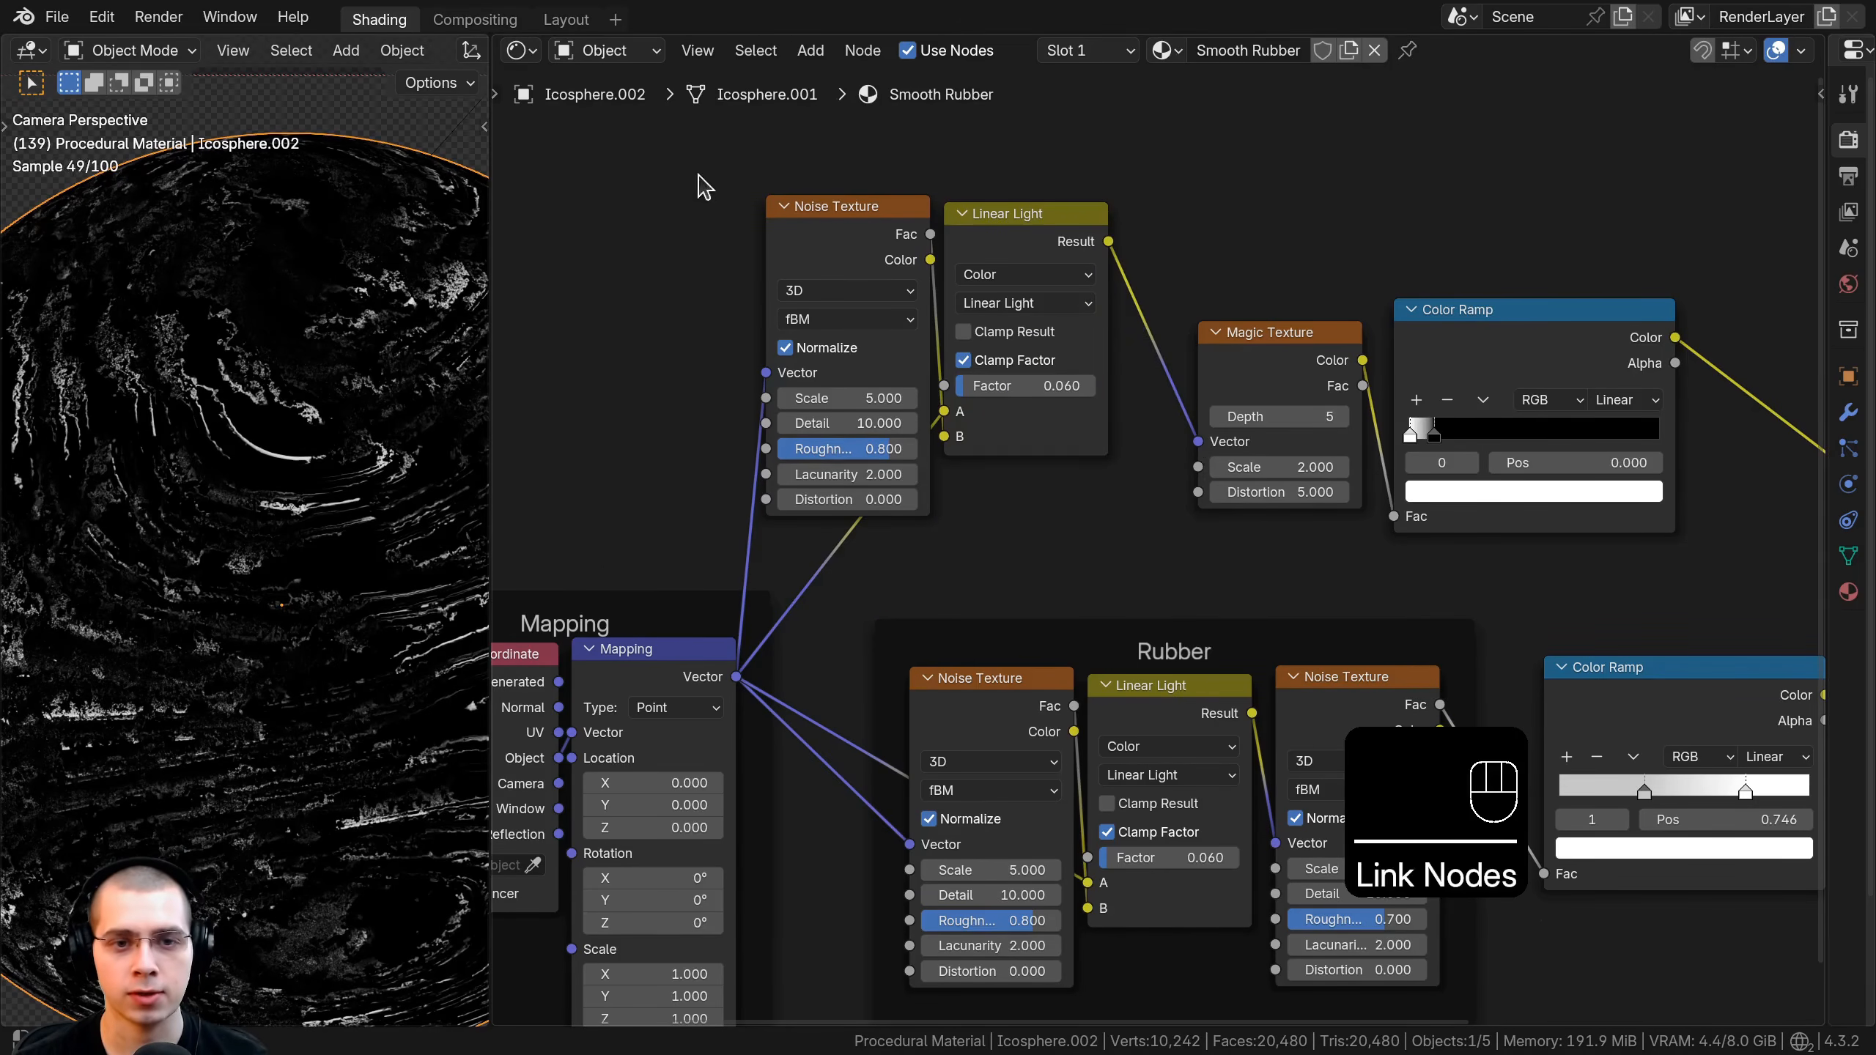
drag(681, 151, 1014, 360)
key(g)
click(1077, 408)
drag(744, 143, 1709, 356)
key(g)
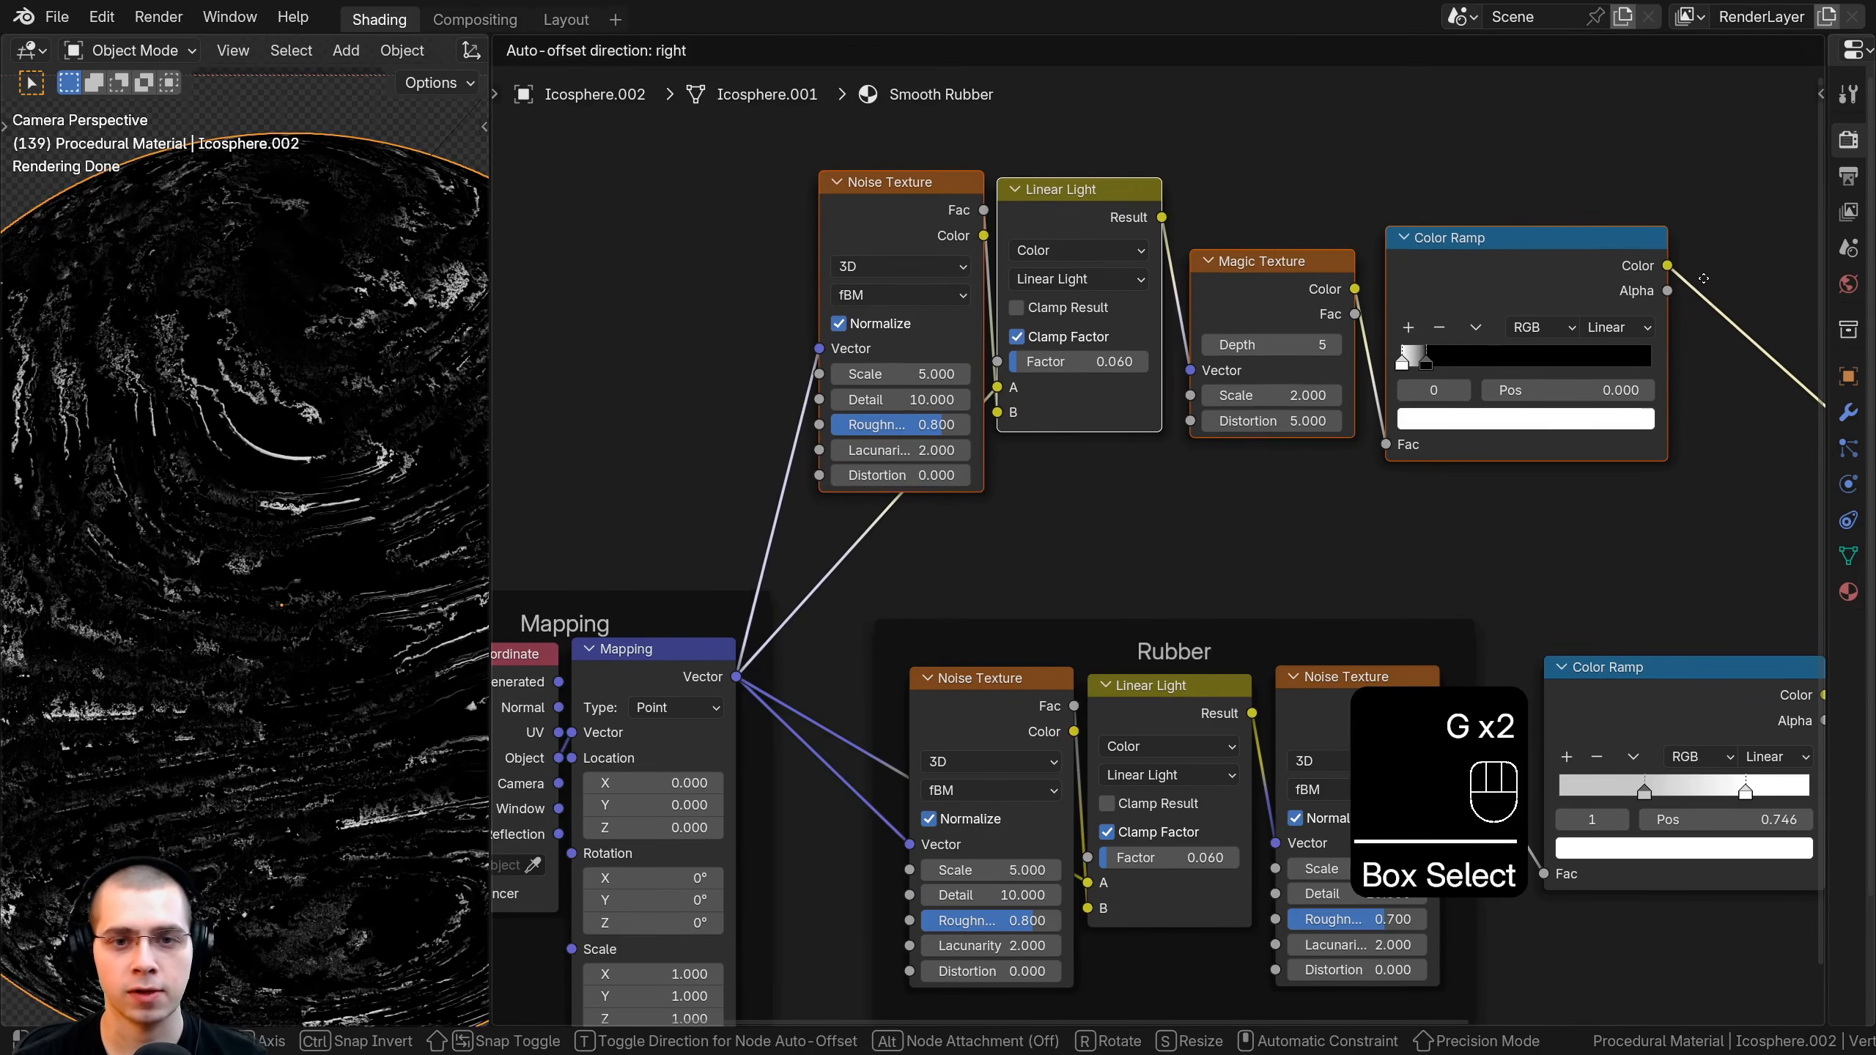
click(1700, 284)
Join the upper node chain in a frame labelled "Scratches".
key(ctrl+j)
middle_drag(1200, 153, 1198, 196)
key(a)
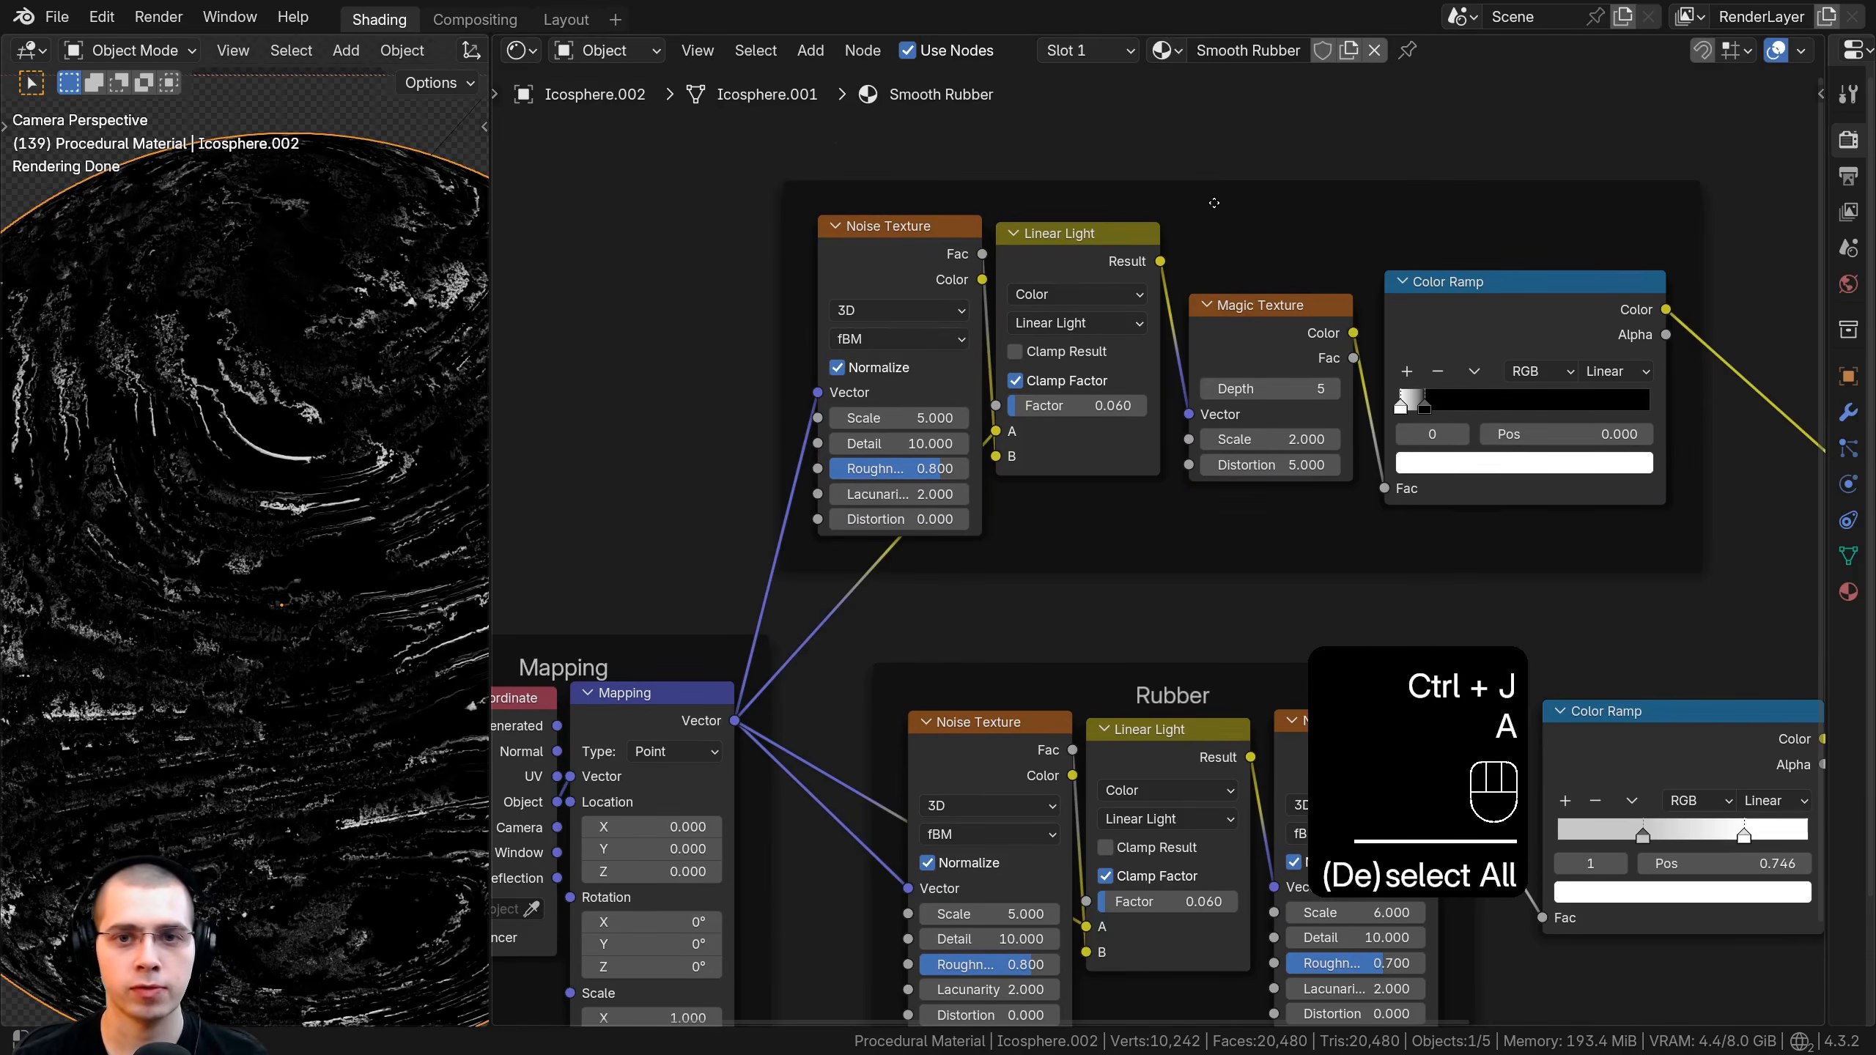
drag(1203, 208, 1217, 241)
key(F2)
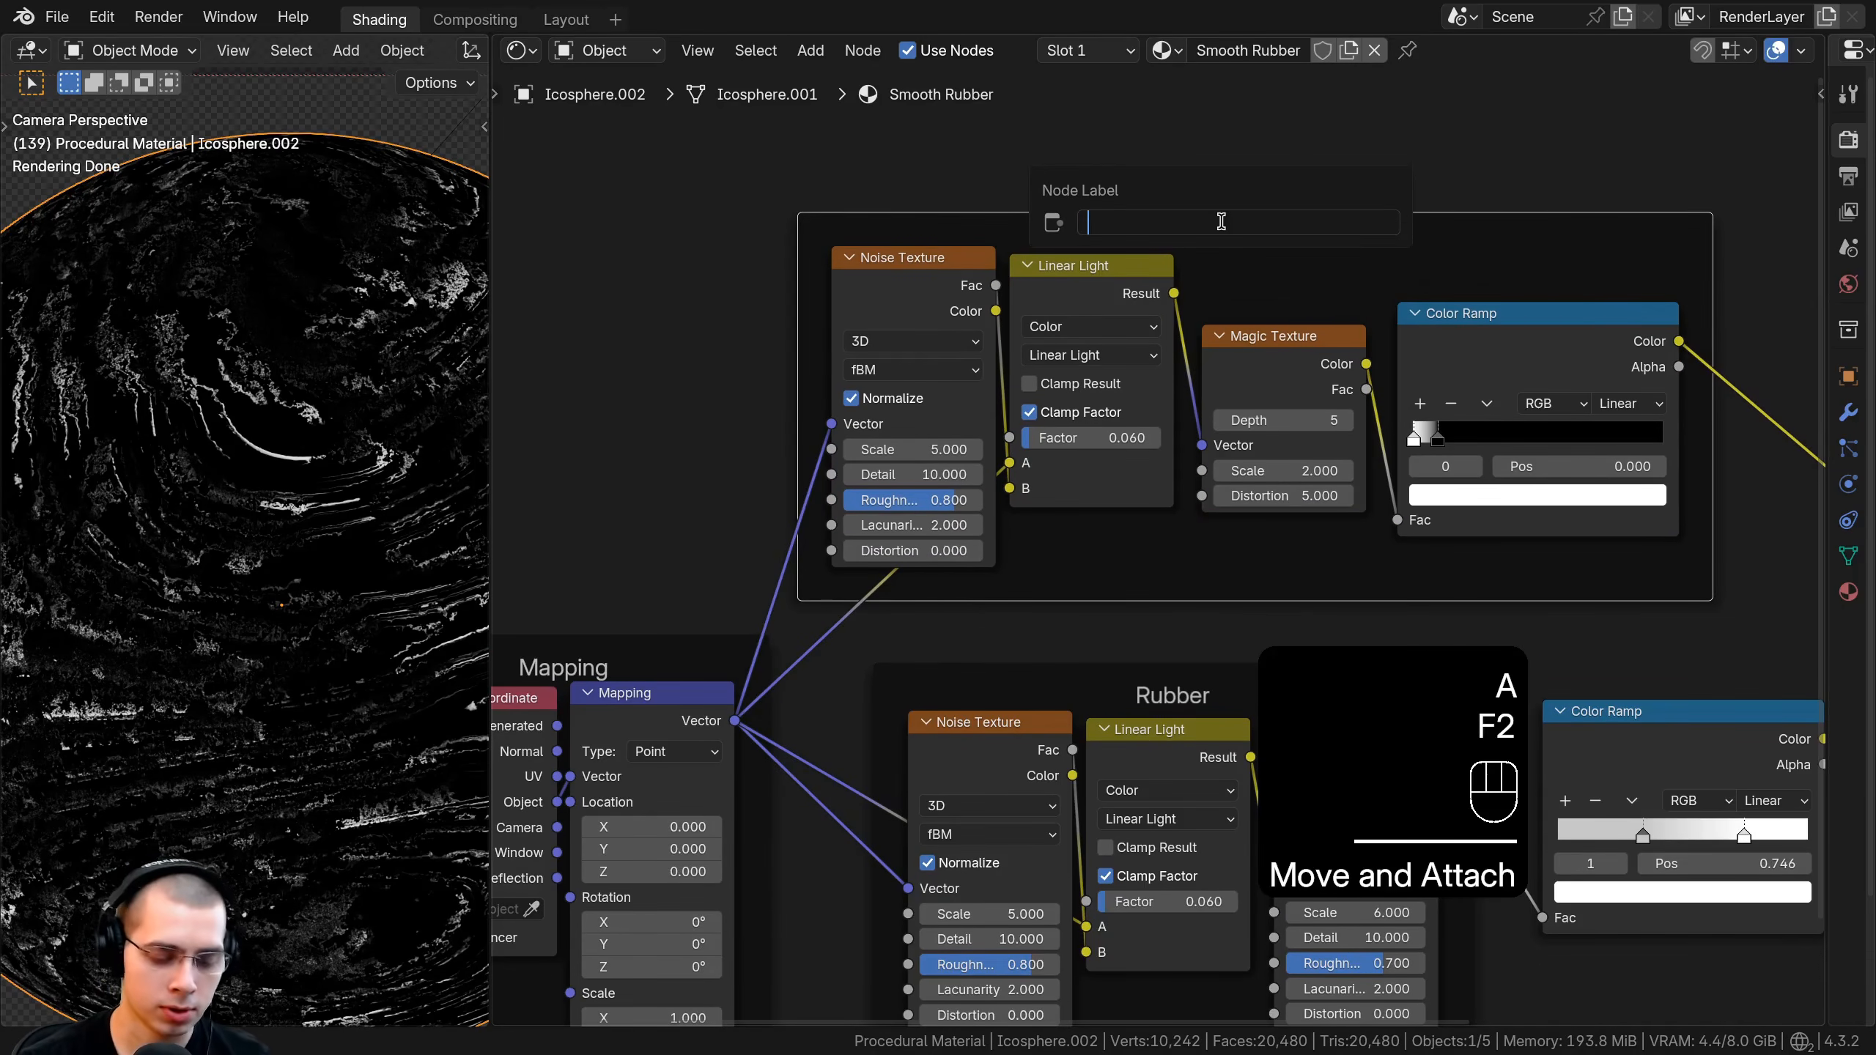
text(Scratche)
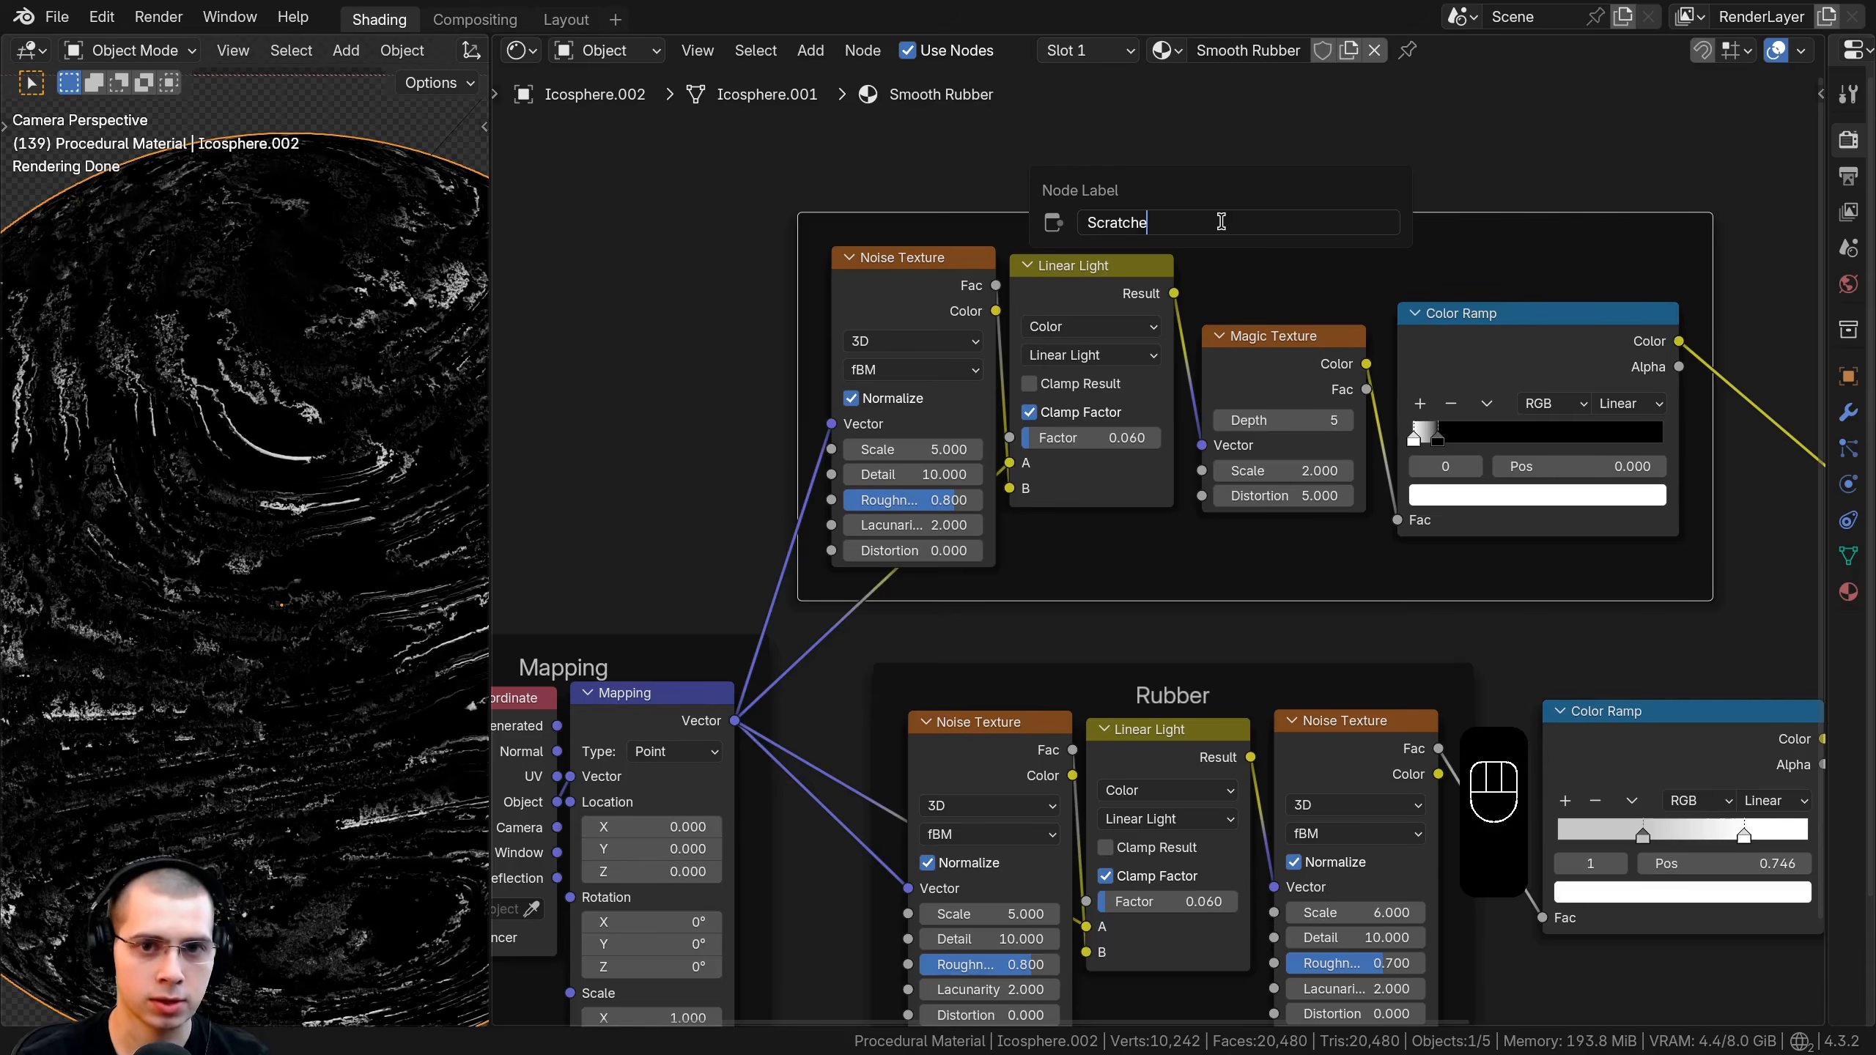
text(s)
key(Return)
Set the Factor of the Linear Light in the Scratches frame to 0.100.
middle_drag(1063, 381, 1137, 454)
scroll(1134, 462, up, 2)
key(a)
drag(931, 361, 923, 364)
scroll(1063, 411, up, 1)
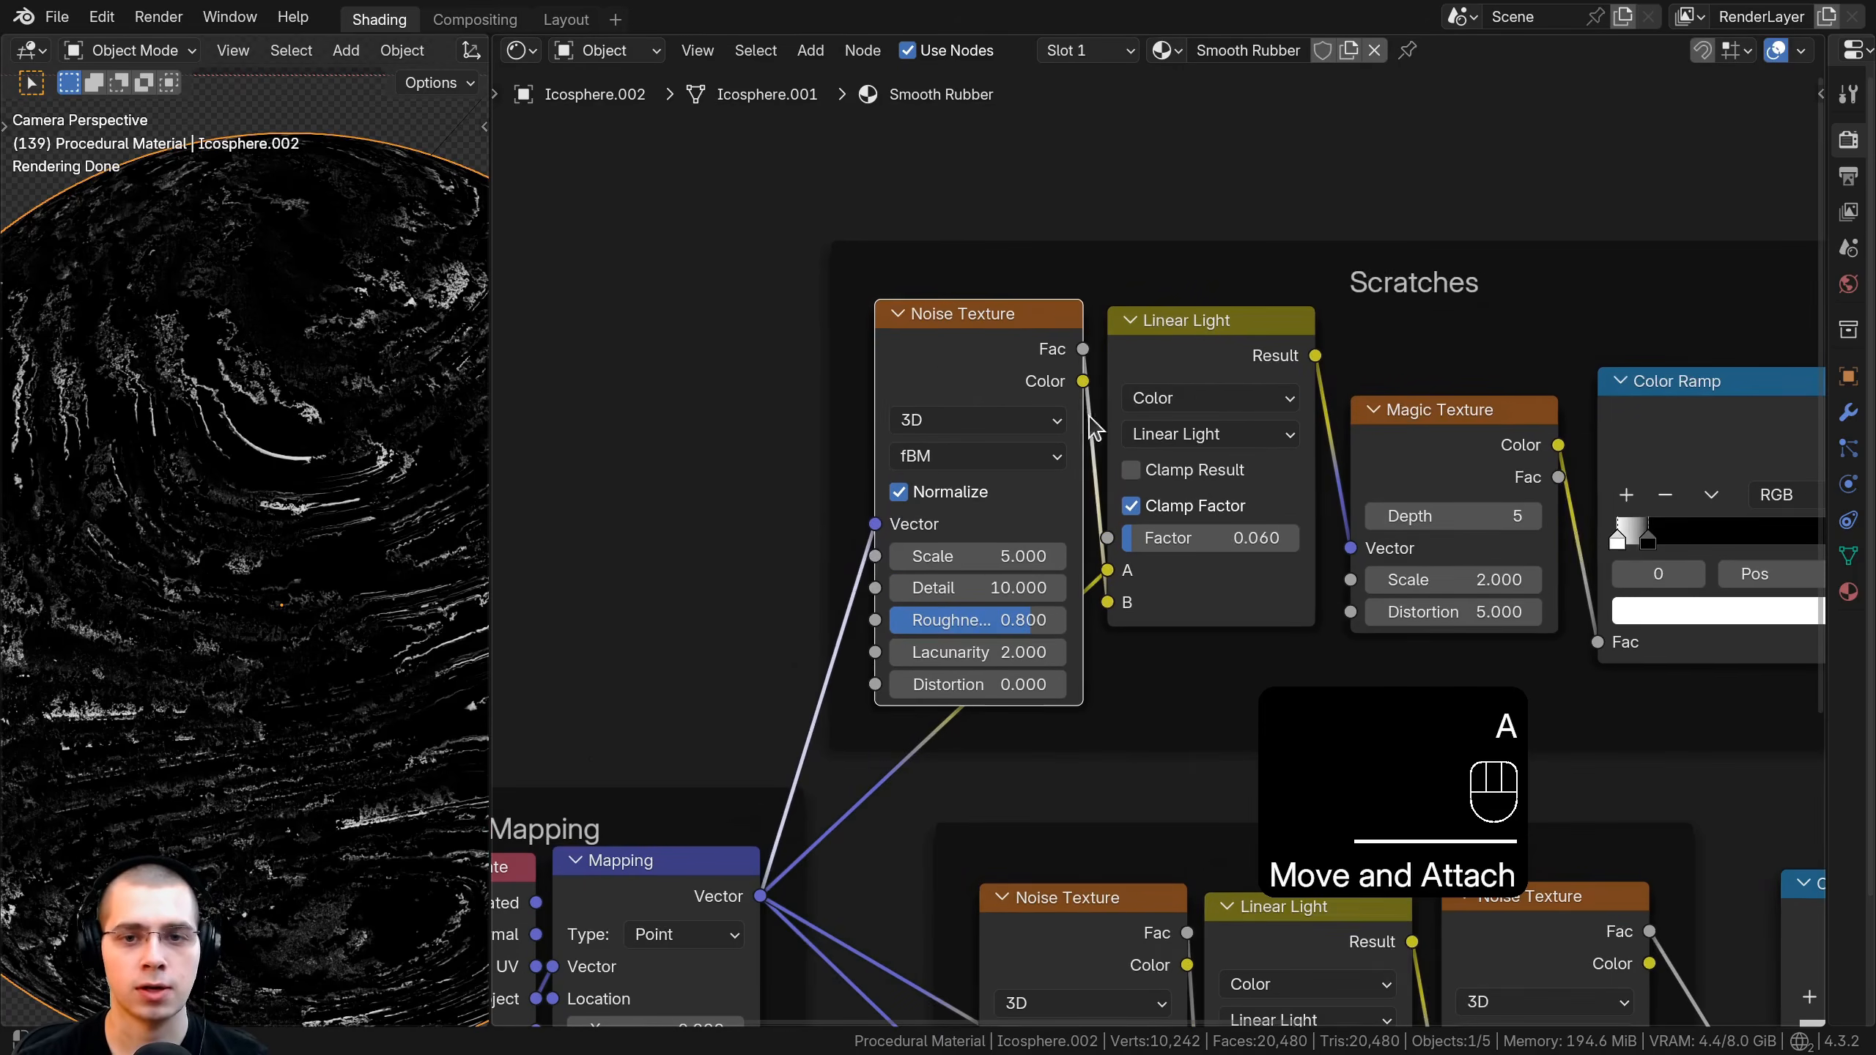
scroll(1182, 540, up, 2)
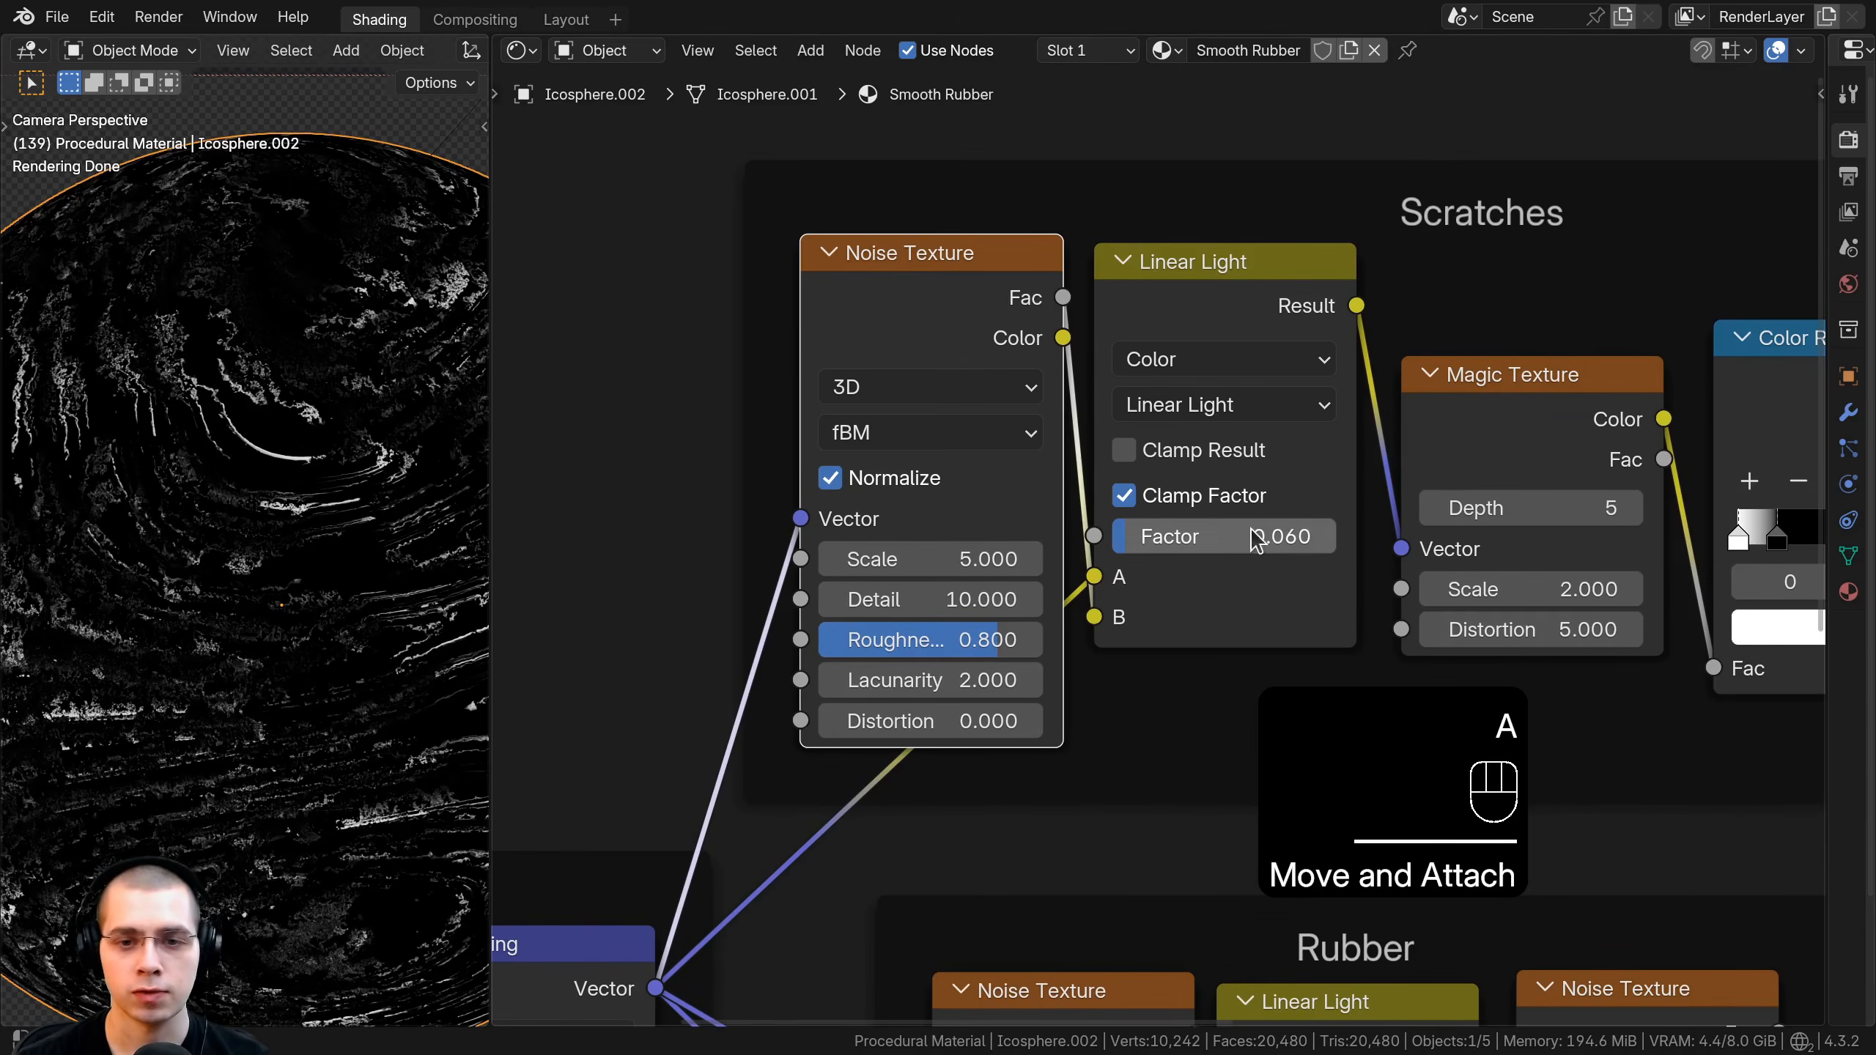
click(1216, 536)
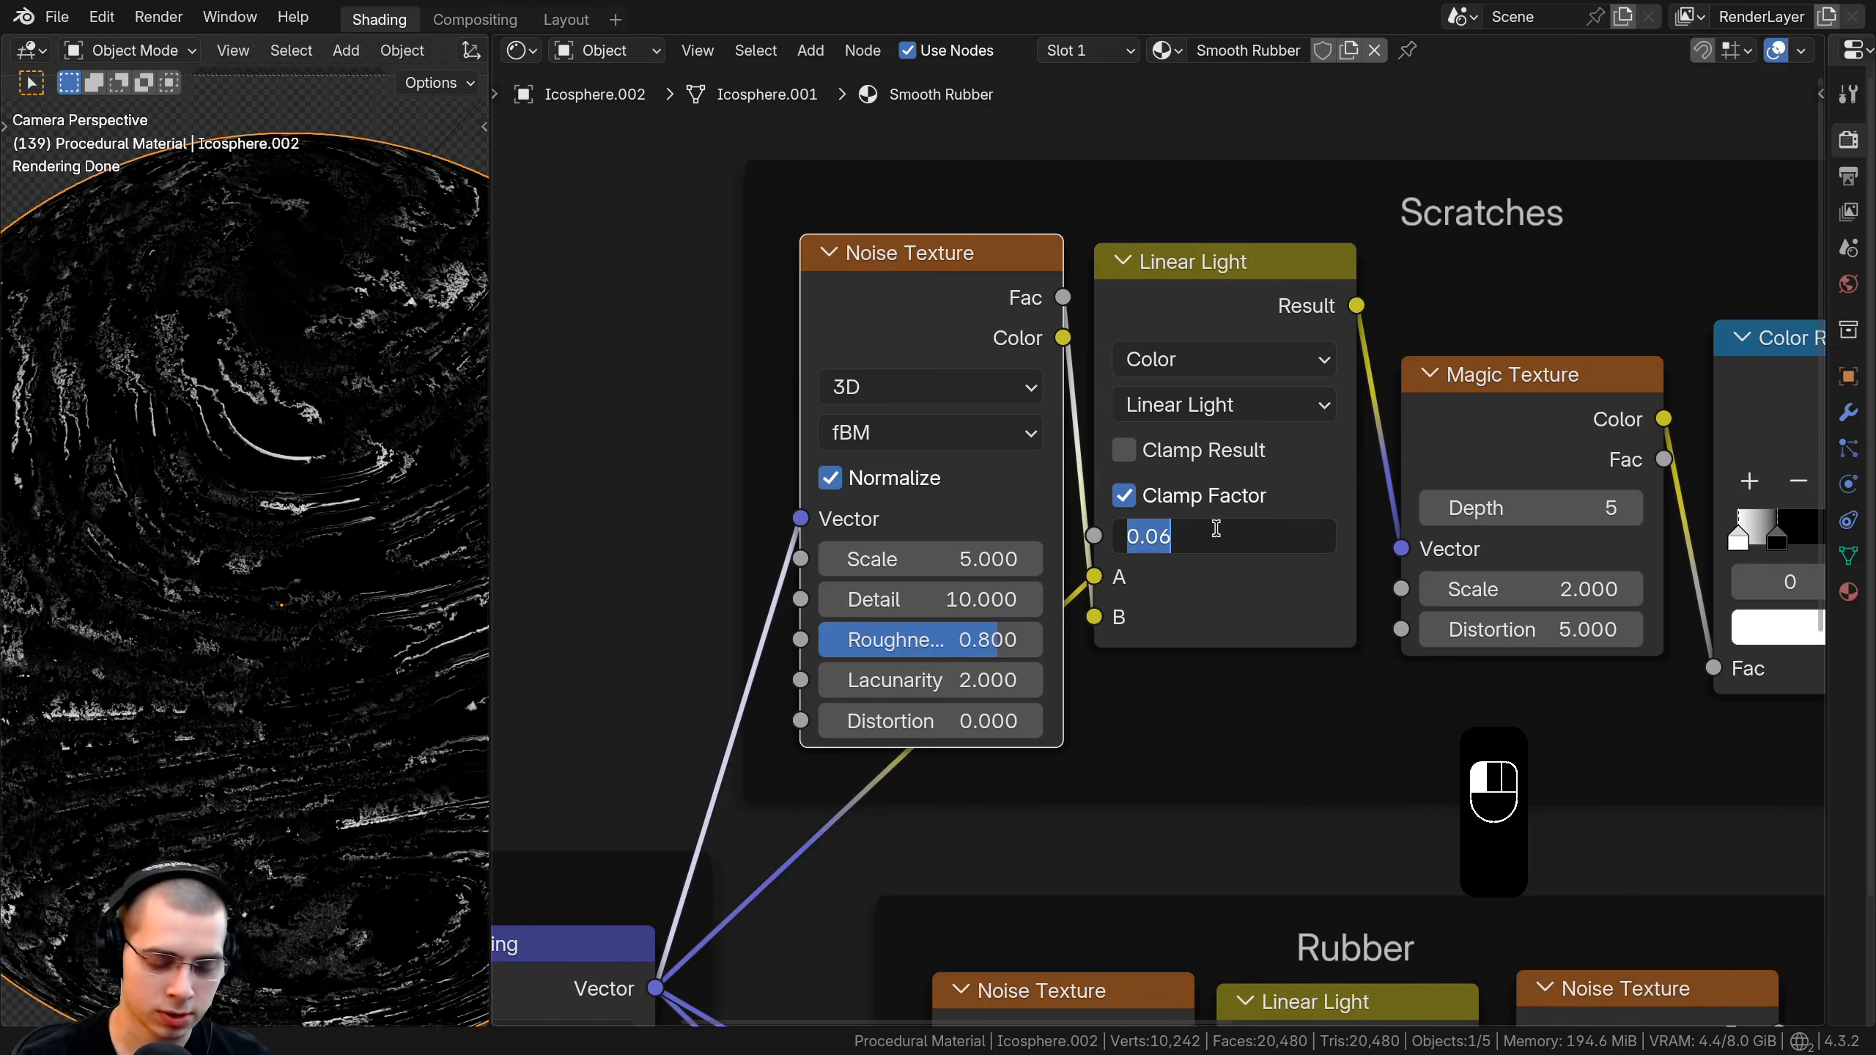
text(.1)
key(Return)
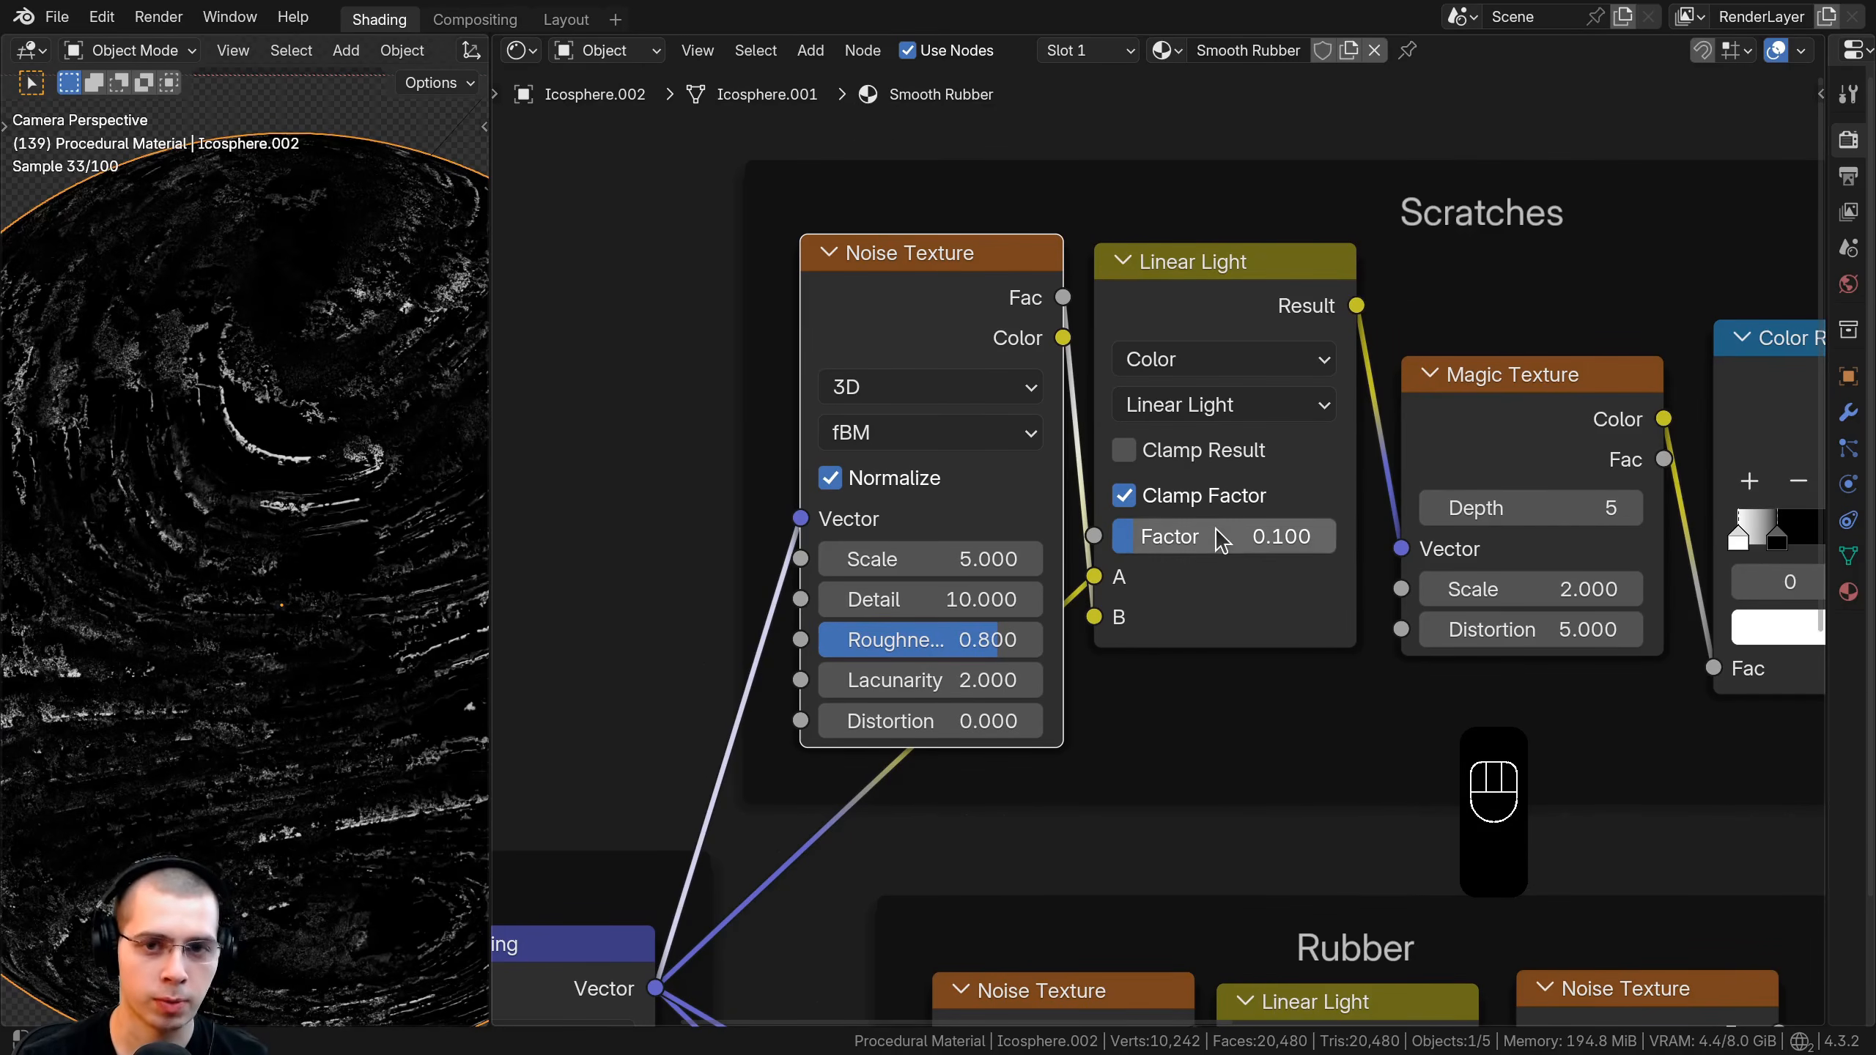
Inspect the scratches up close on the sphere and set the Scratches Noise Texture's Scale to 6.000.
middle_drag(997, 507, 1176, 462)
drag(1072, 299, 1061, 296)
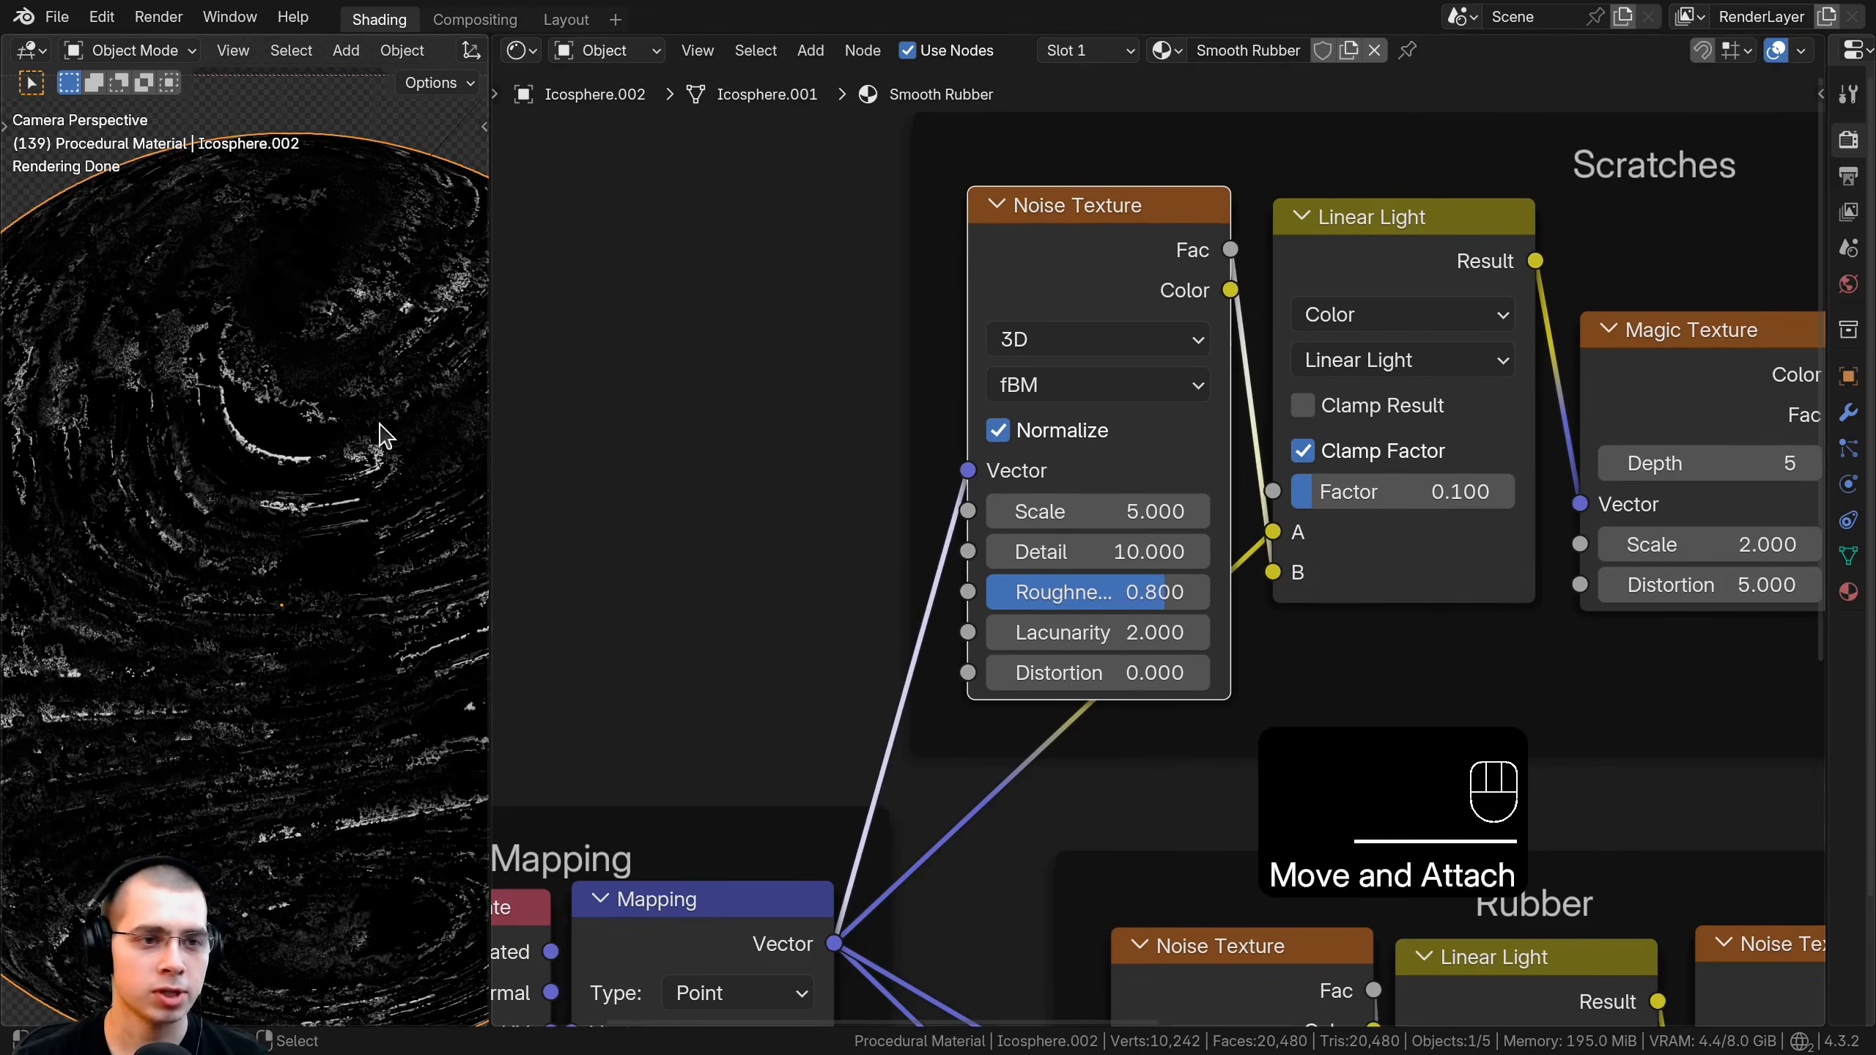
shift+middle_drag(355, 436, 334, 624)
scroll(344, 499, up, 2)
scroll(355, 458, up, 4)
shift+middle_drag(436, 384, 287, 479)
scroll(282, 429, up, 1)
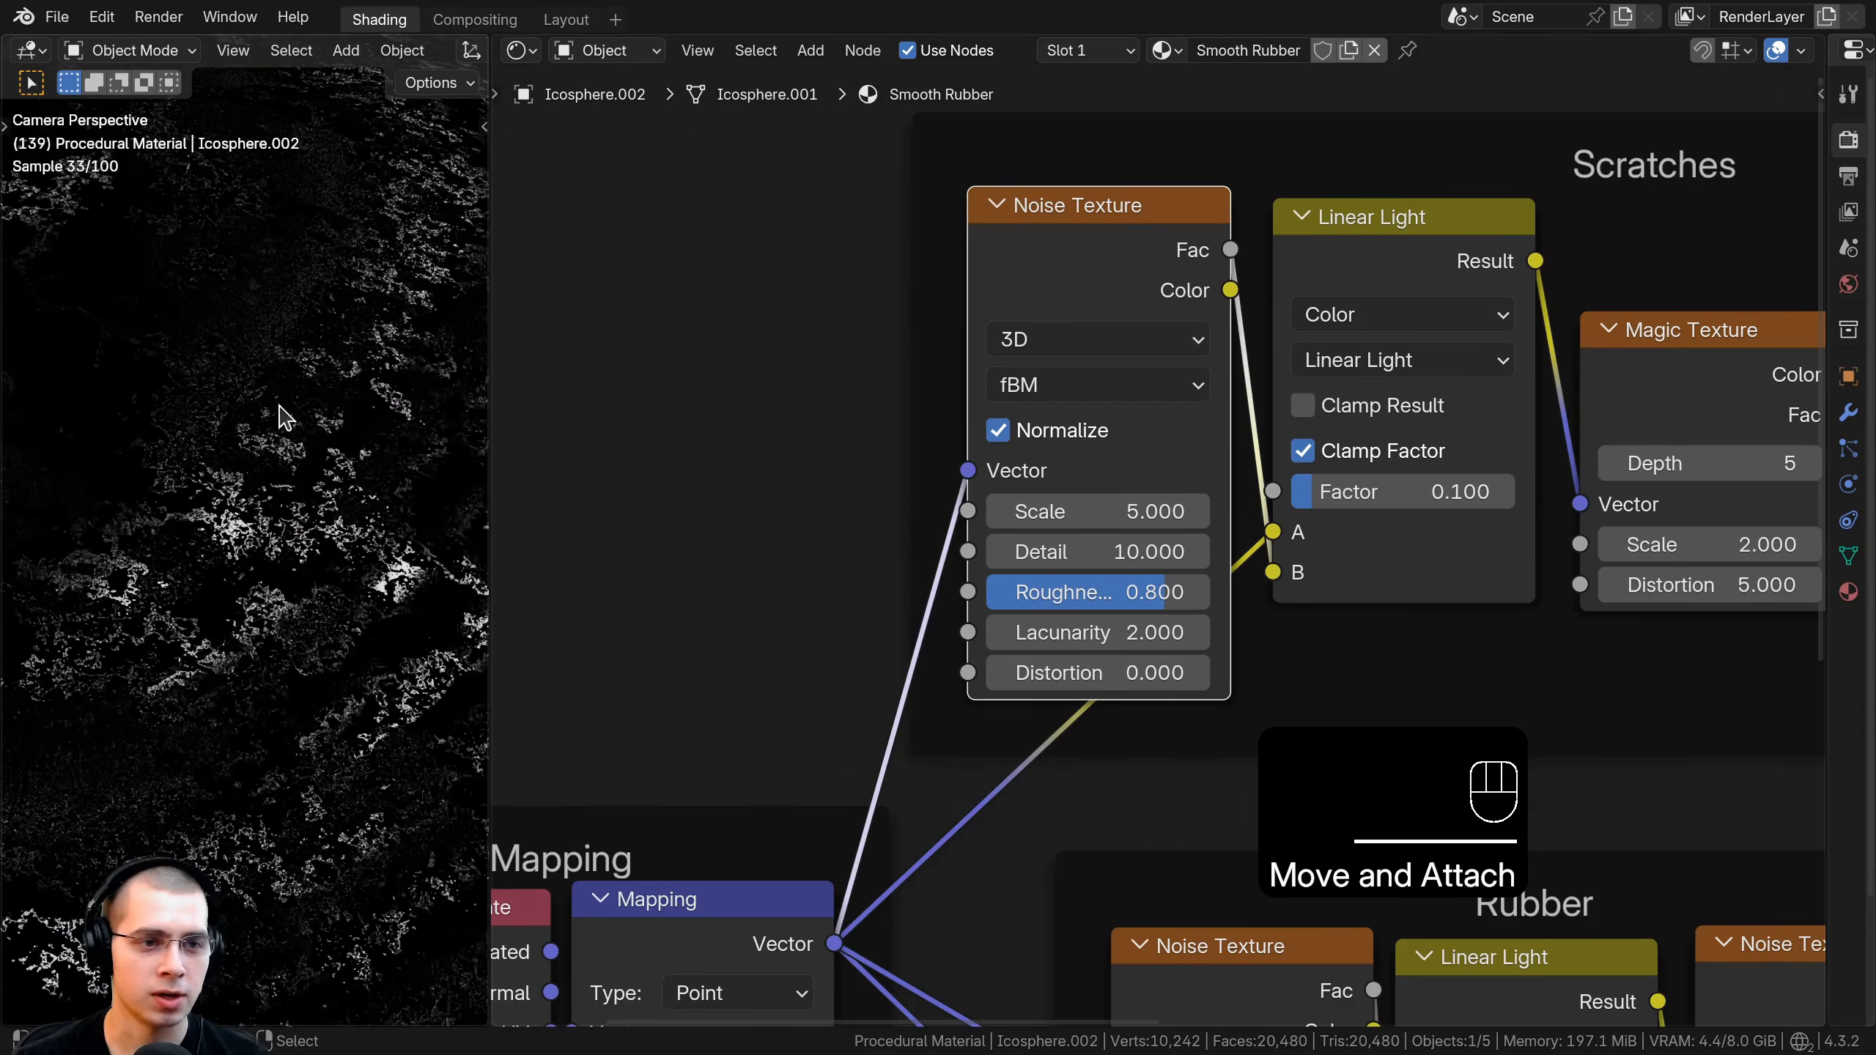
scroll(1158, 593, up, 1)
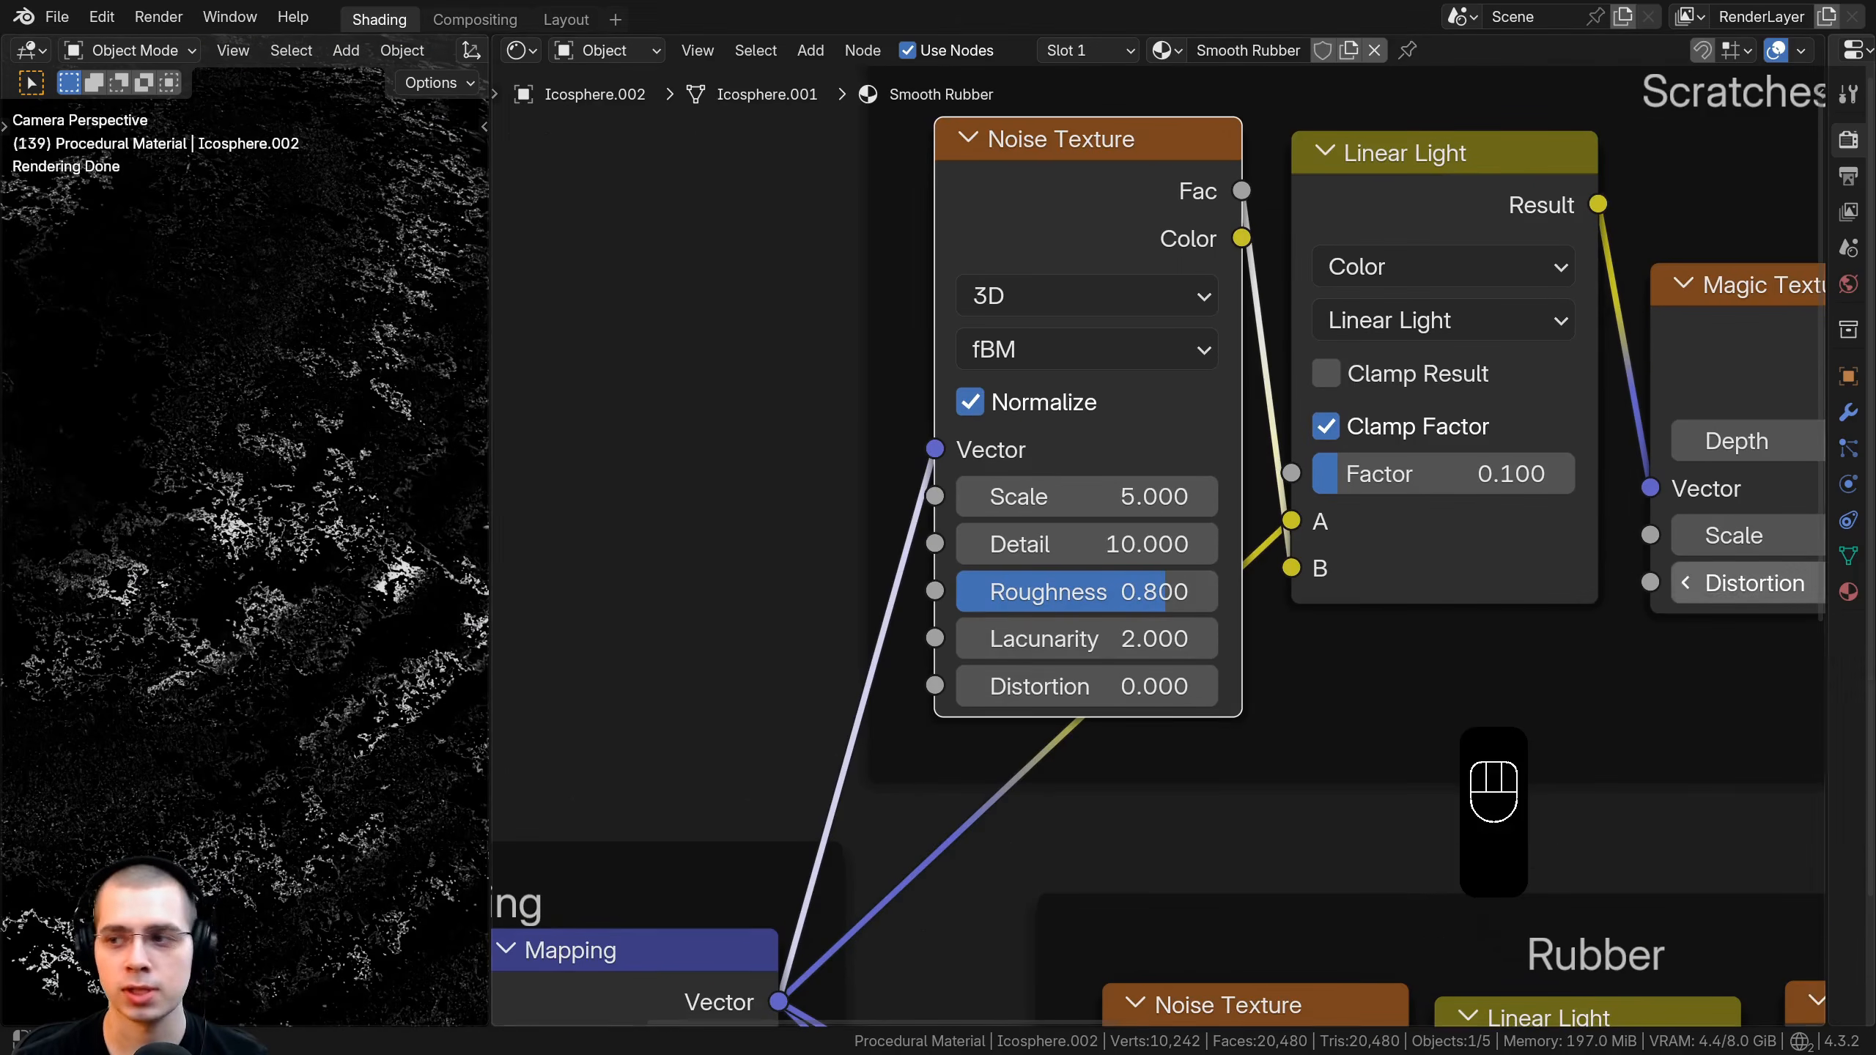
click(1063, 494)
text(6)
key(Return)
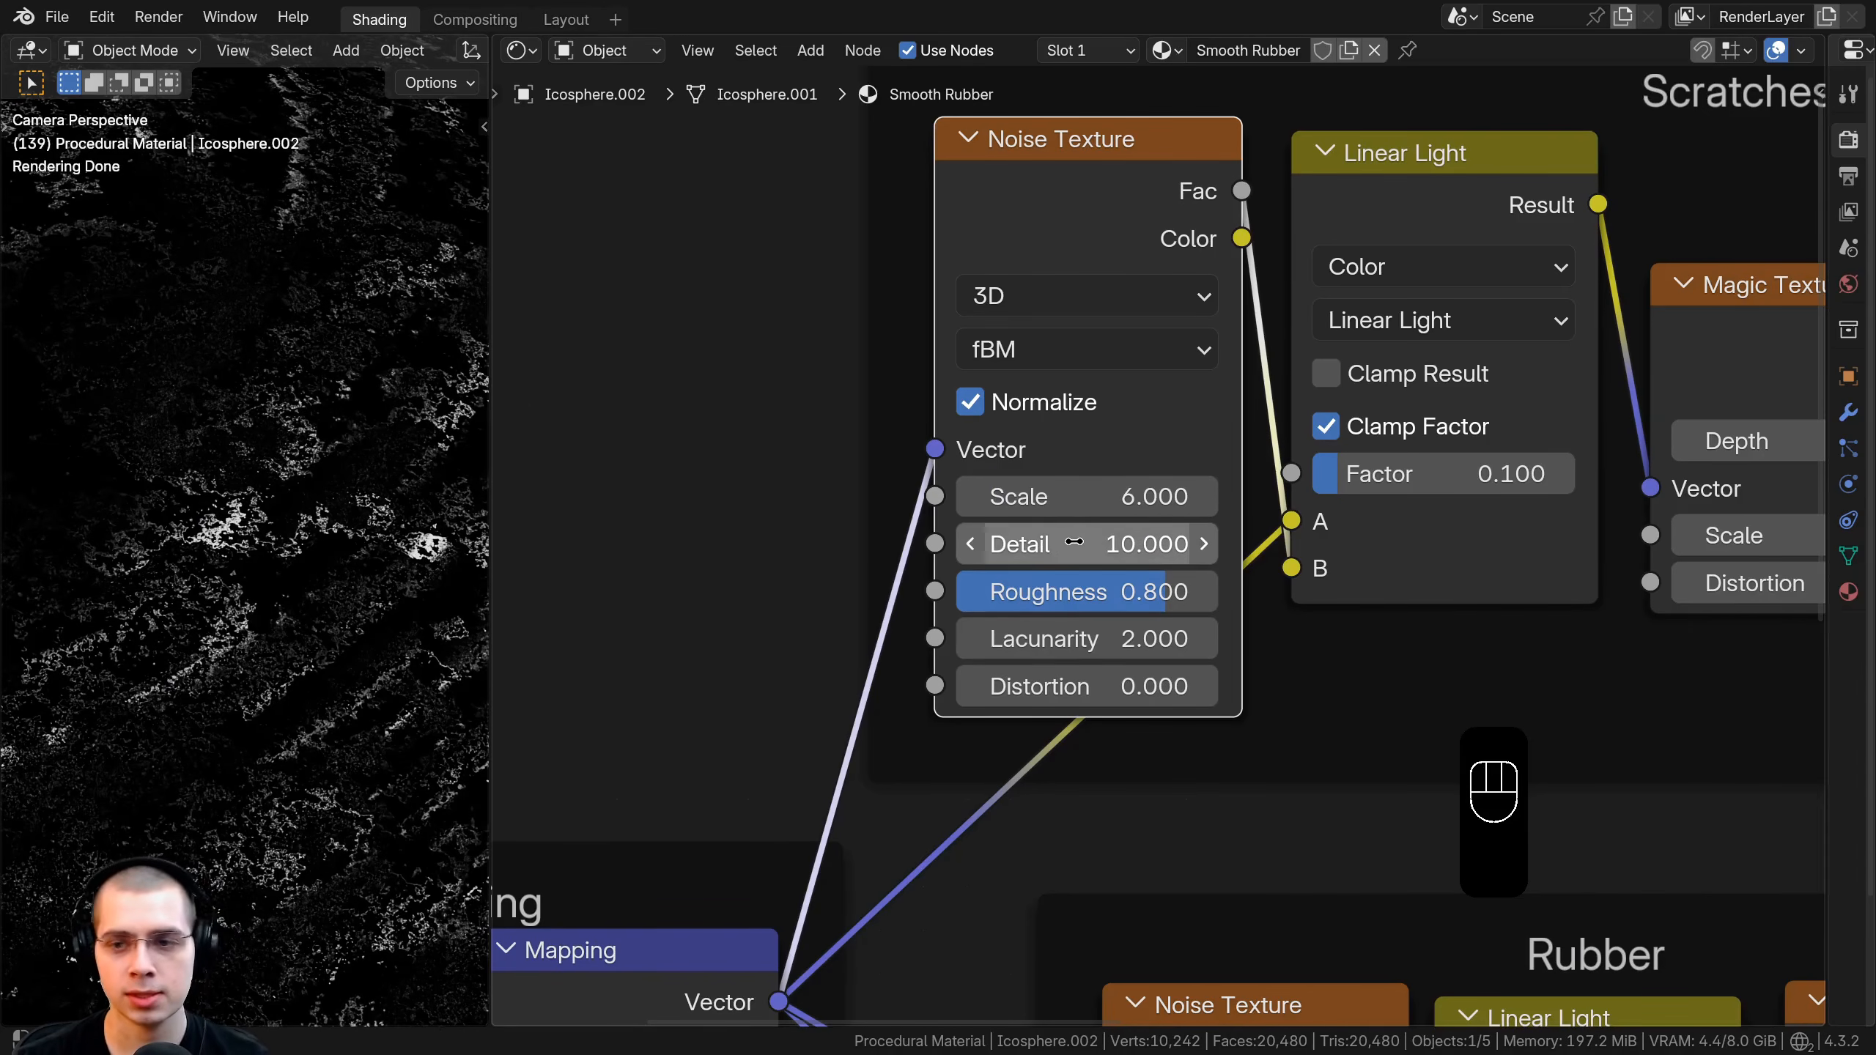
Set the Scratches Noise Texture's Roughness to 0.550 and check the streaks on the sphere.
click(1116, 600)
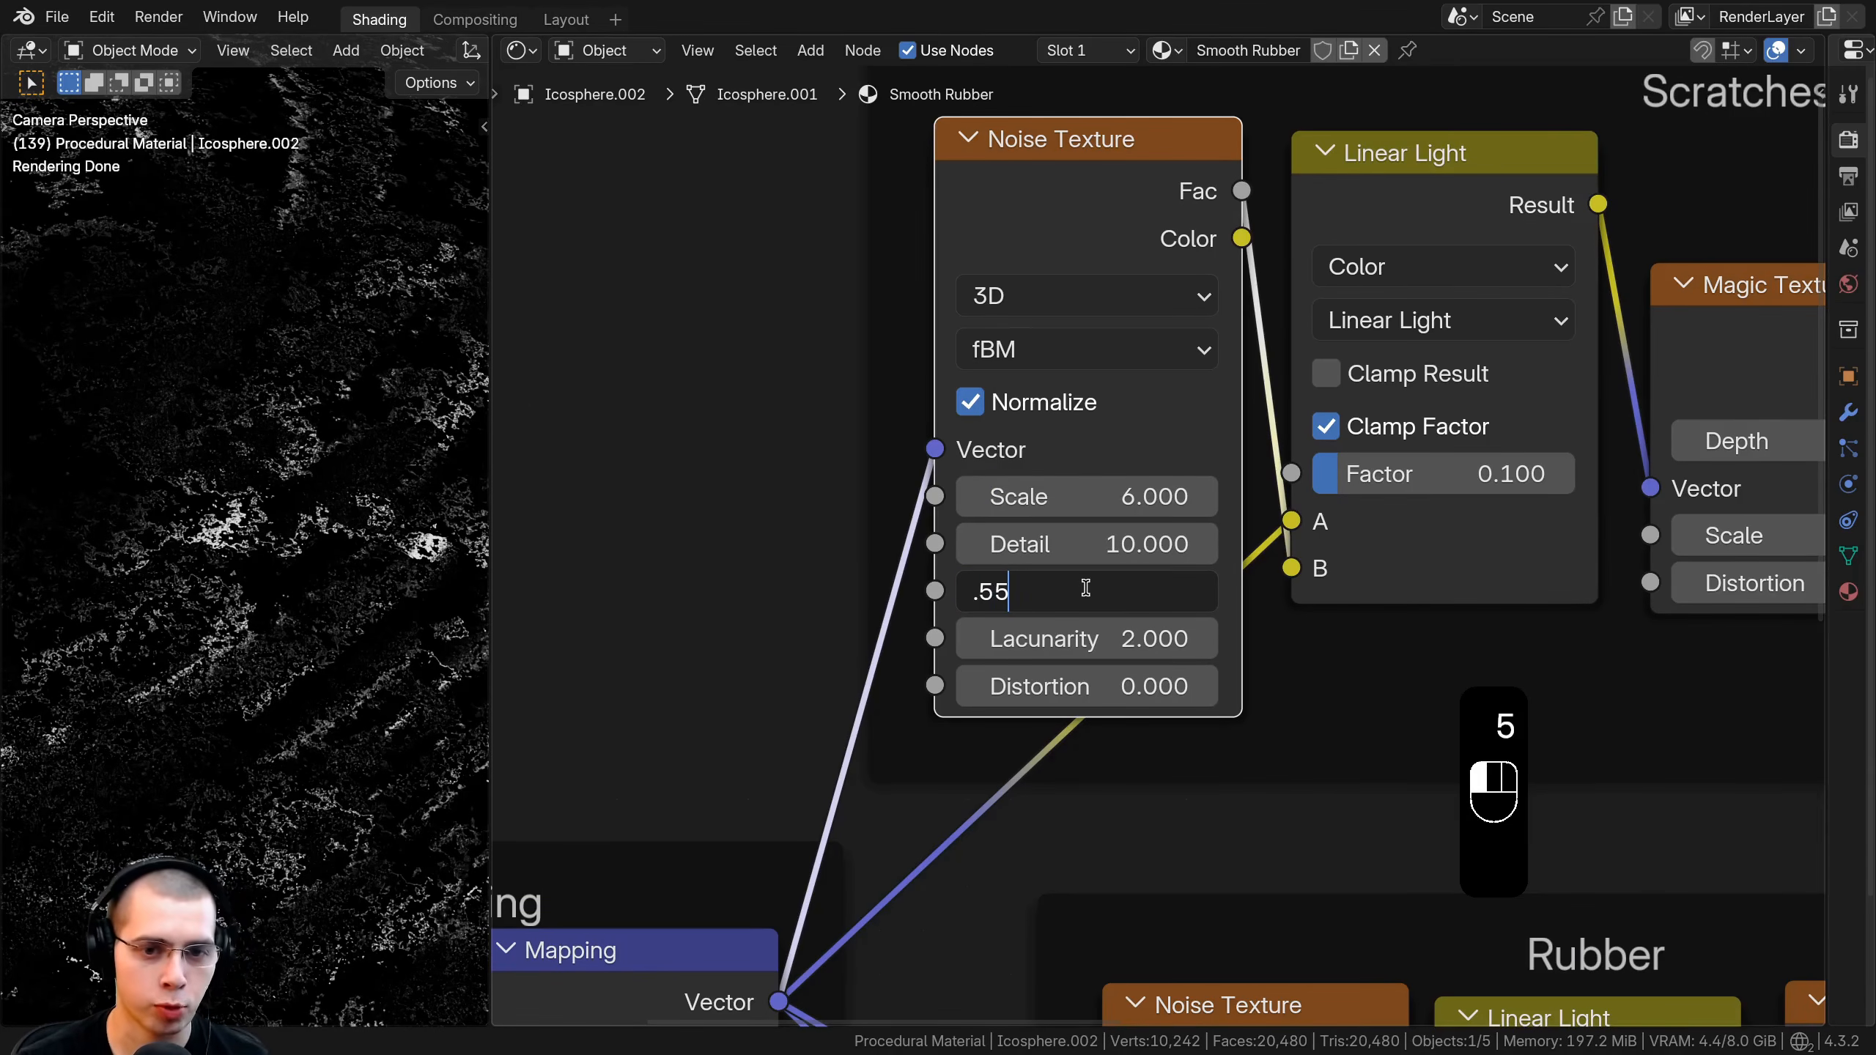
key(Return)
scroll(219, 491, down, 4)
scroll(360, 488, up, 4)
shift+middle_drag(219, 491, 237, 359)
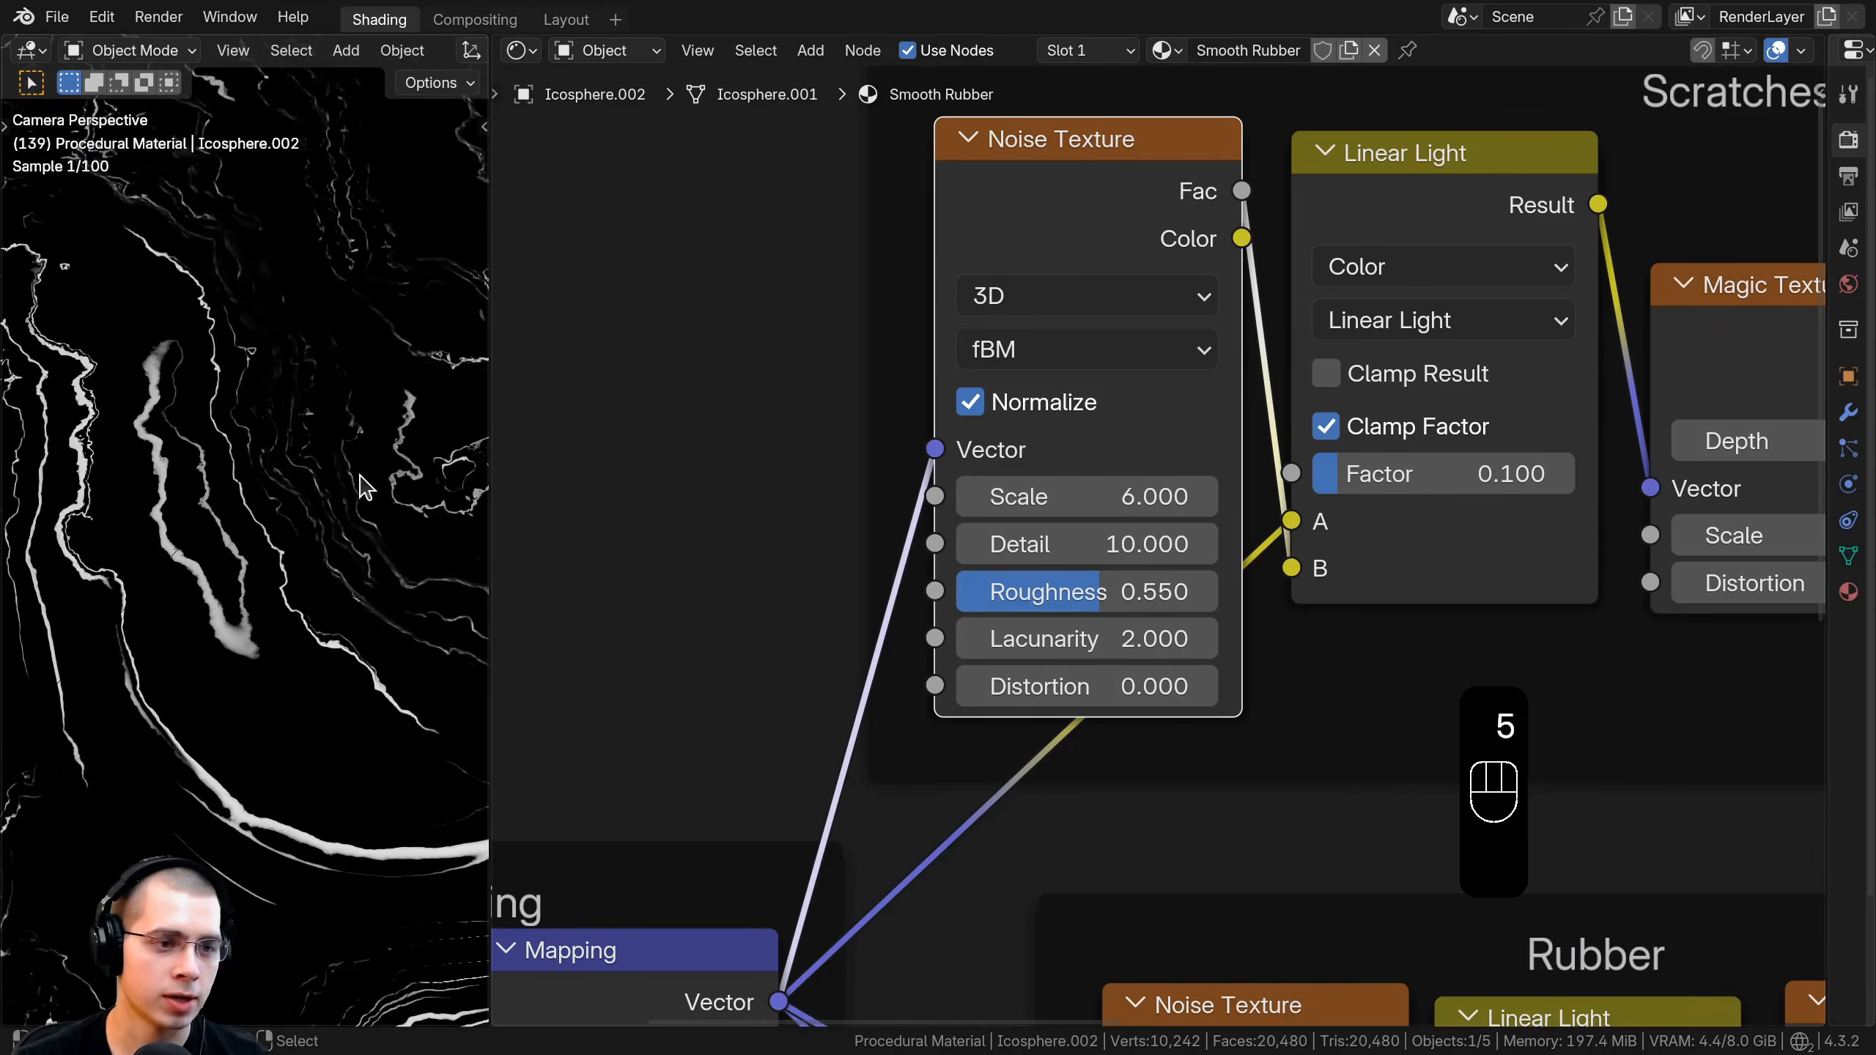
scroll(237, 358, up, 2)
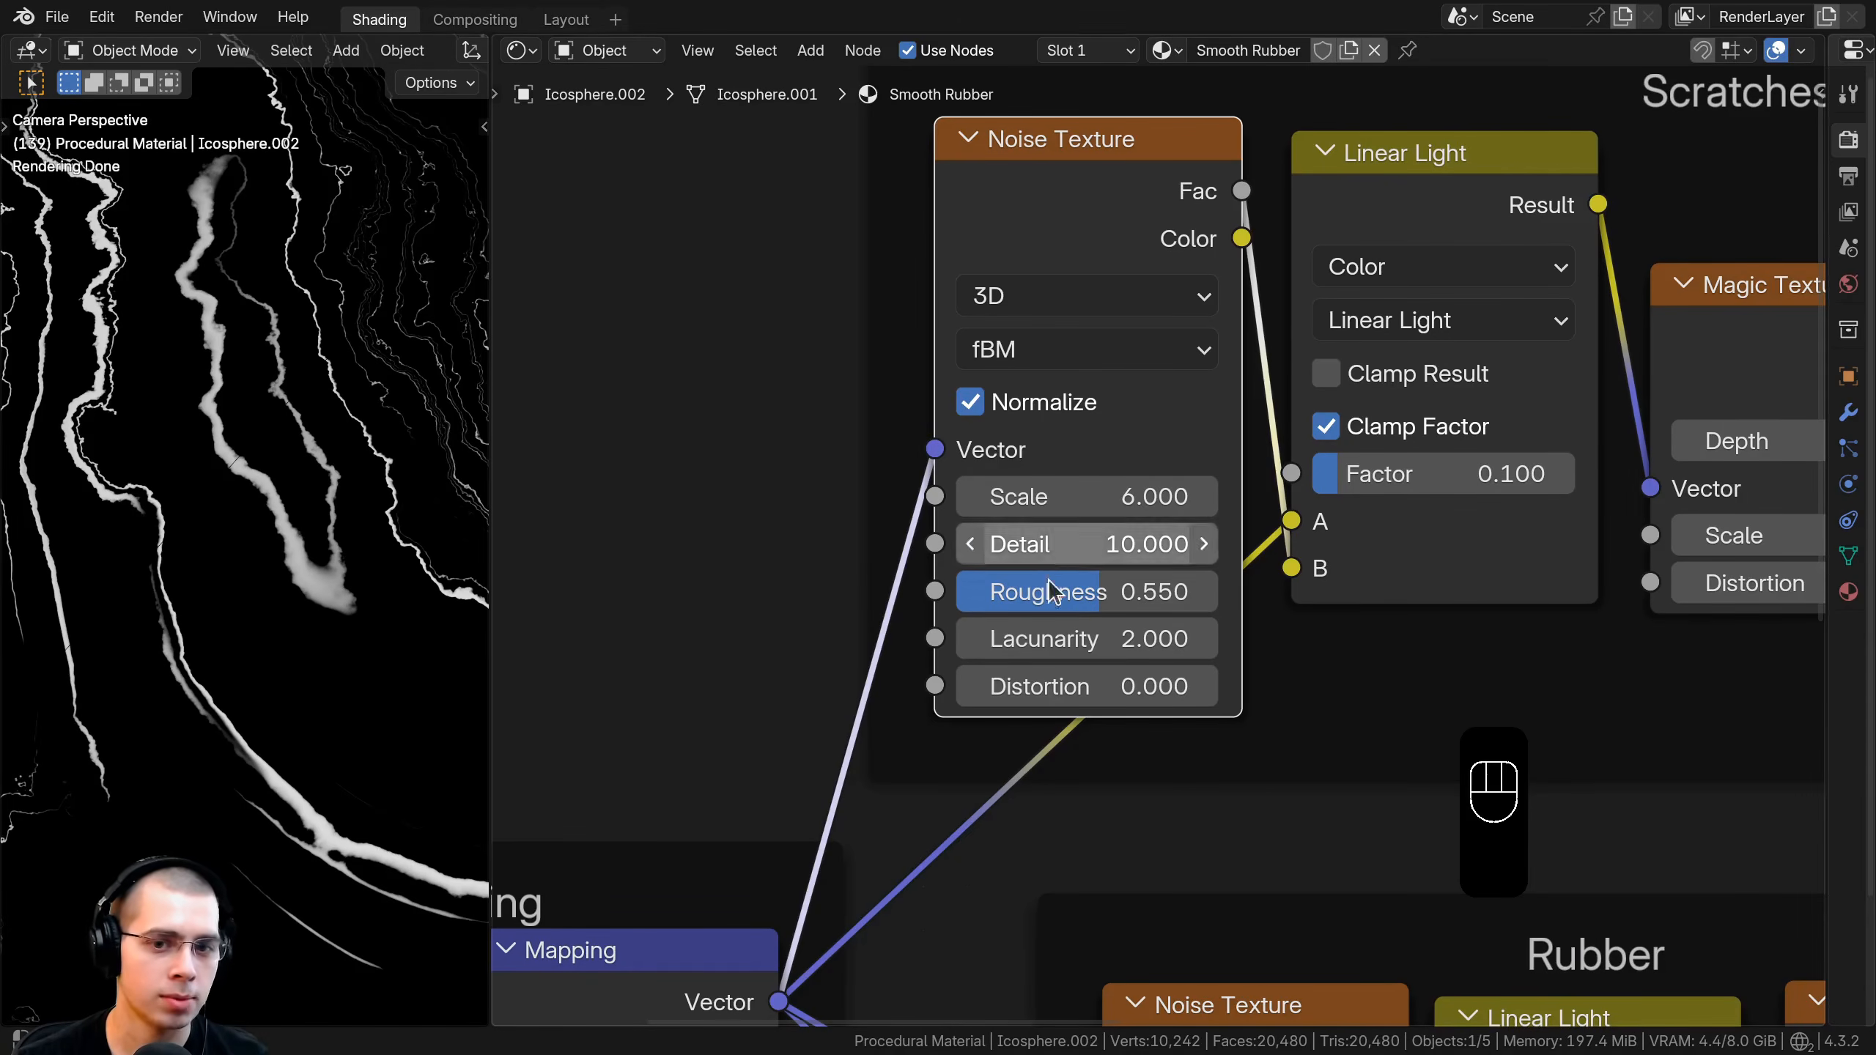
mouse_move(1105, 594)
mouse_down()
mouse_move(1139, 594)
mouse_move(1121, 604)
mouse_up()
right_click(1121, 605)
scroll(174, 496, down, 4)
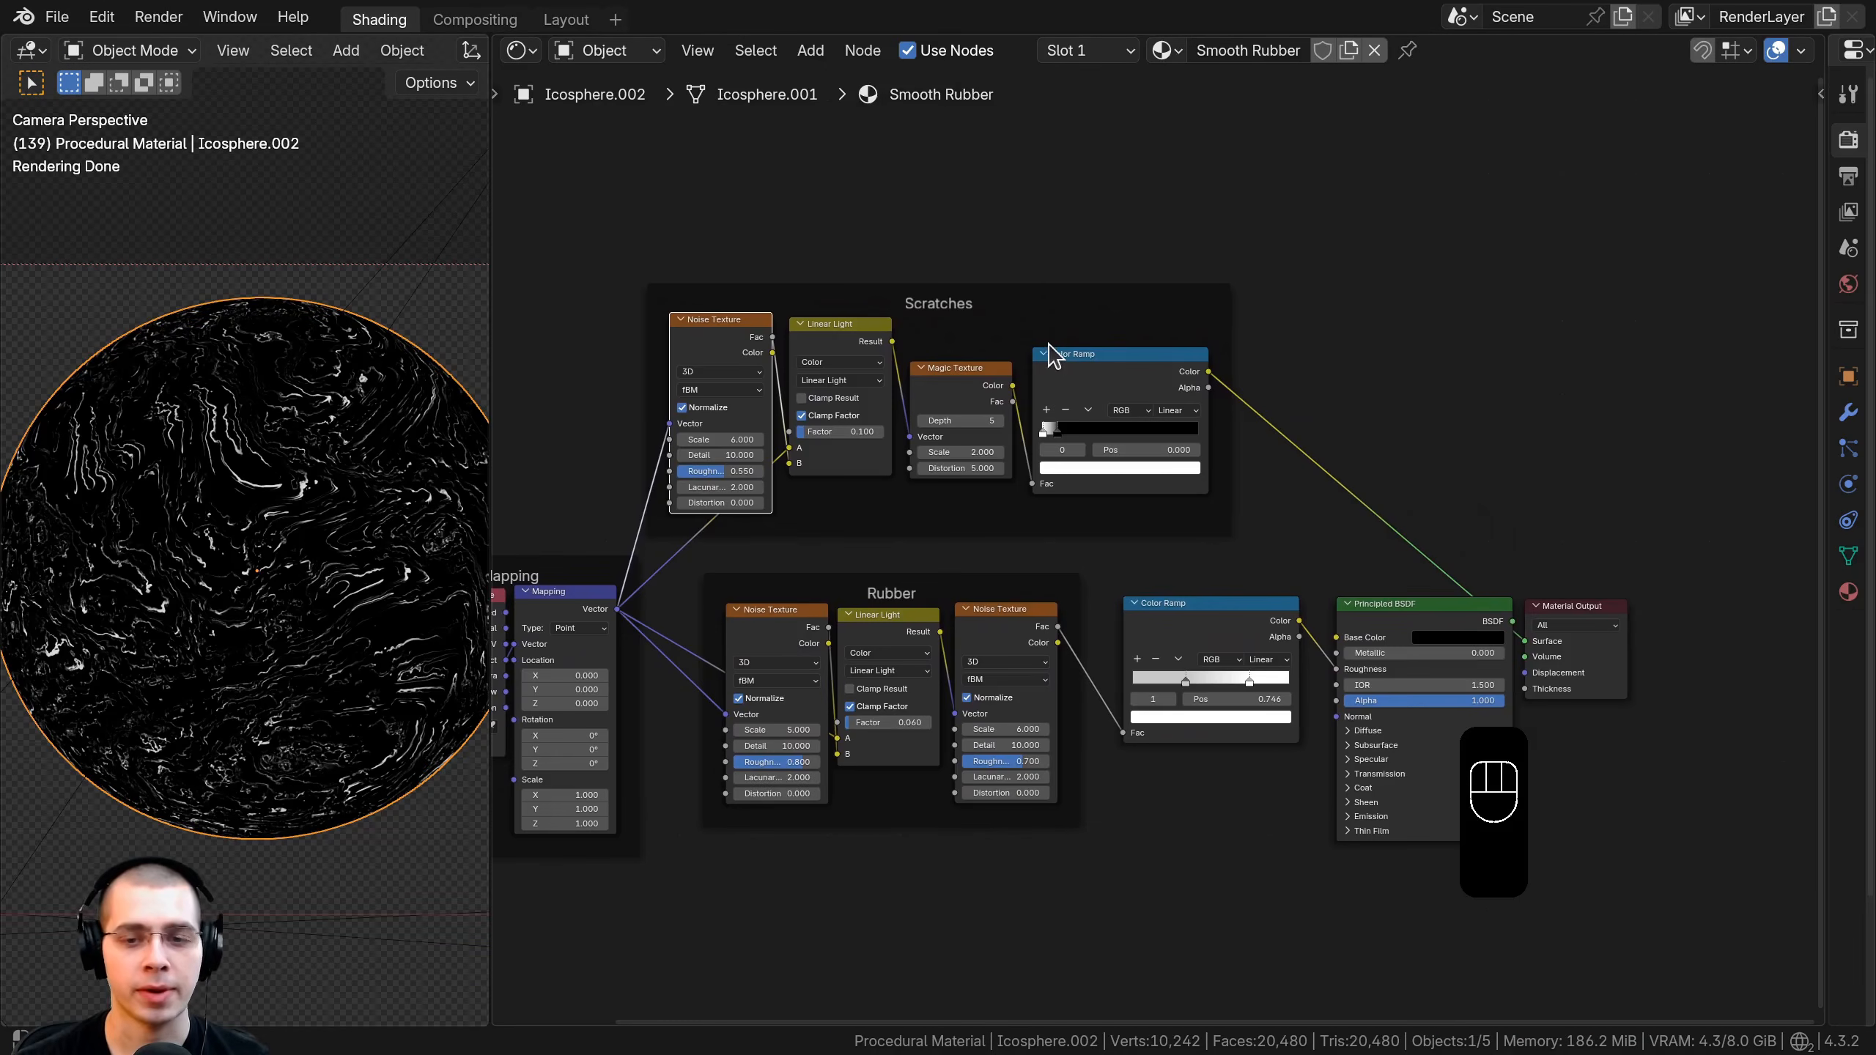
Preview the Rubber Noise Texture, the Scratches Color Ramp and the roughness Color Ramp on the sphere for comparison.
ctrl+shift+click(1025, 632)
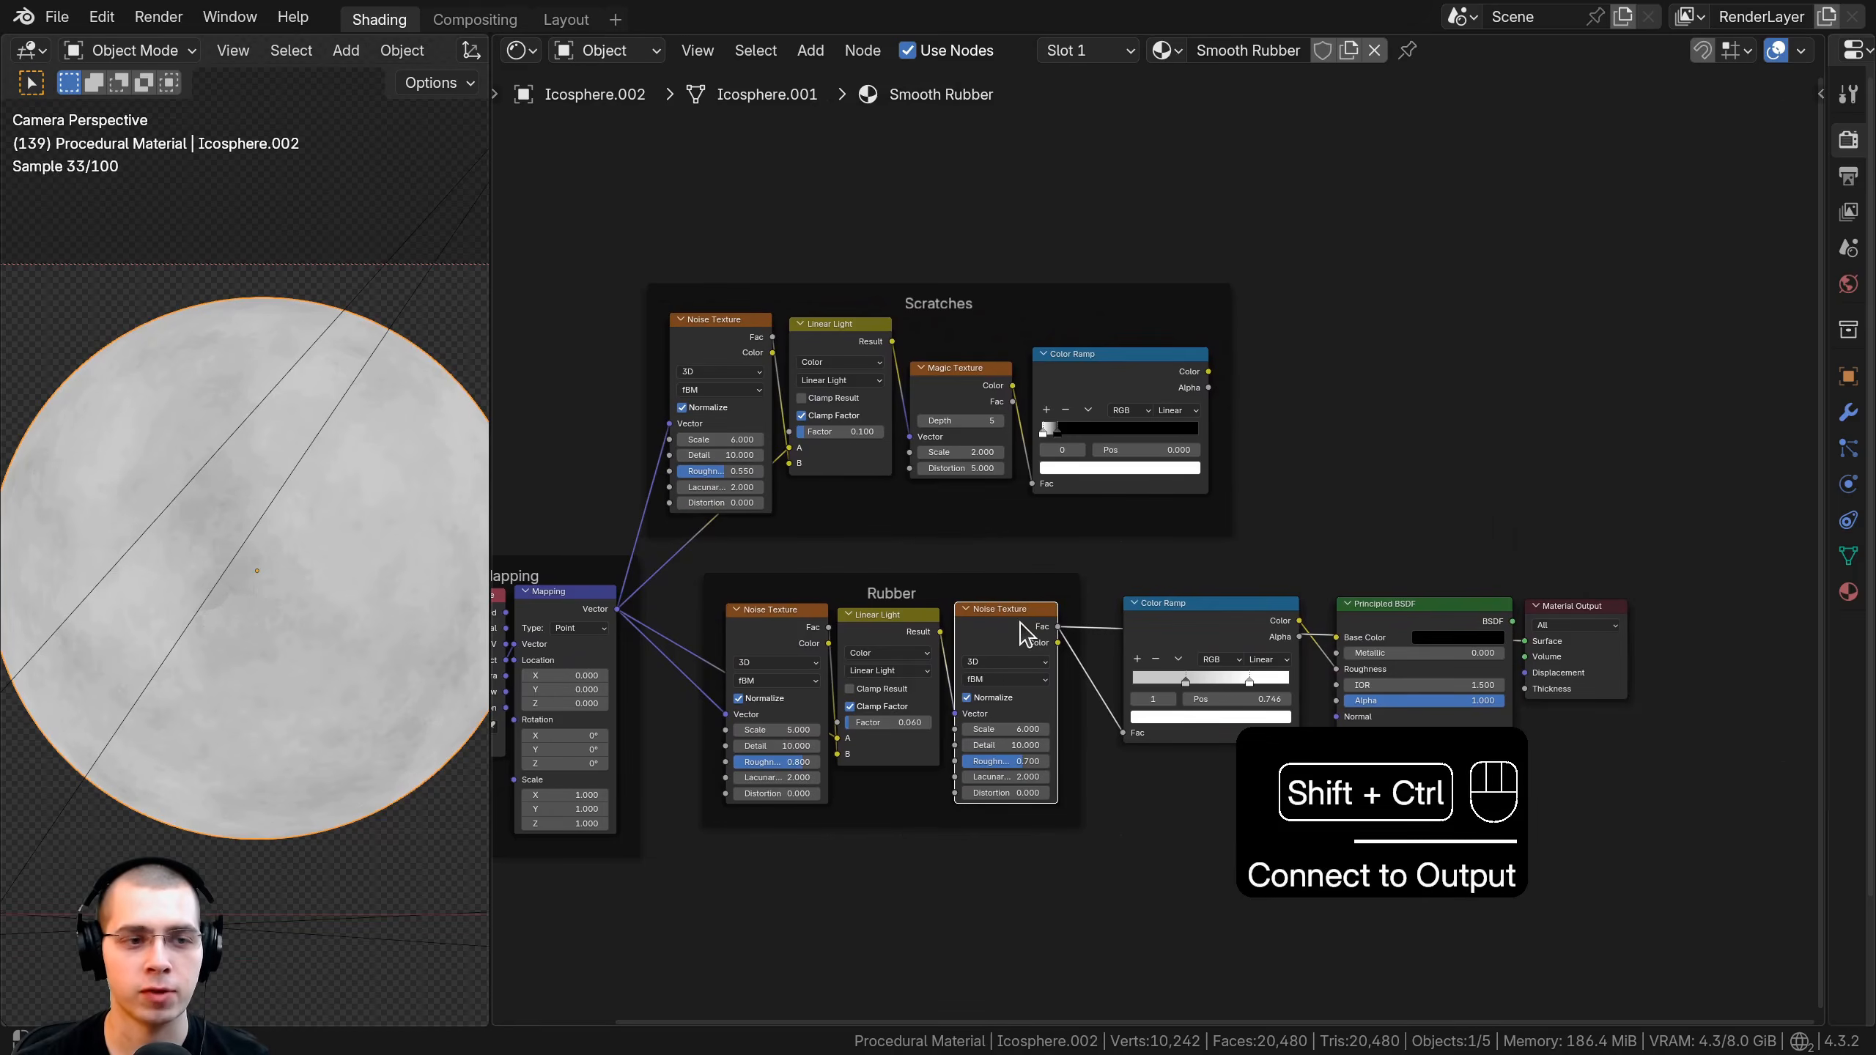
ctrl+shift+click(1124, 383)
scroll(1070, 354, up, 2)
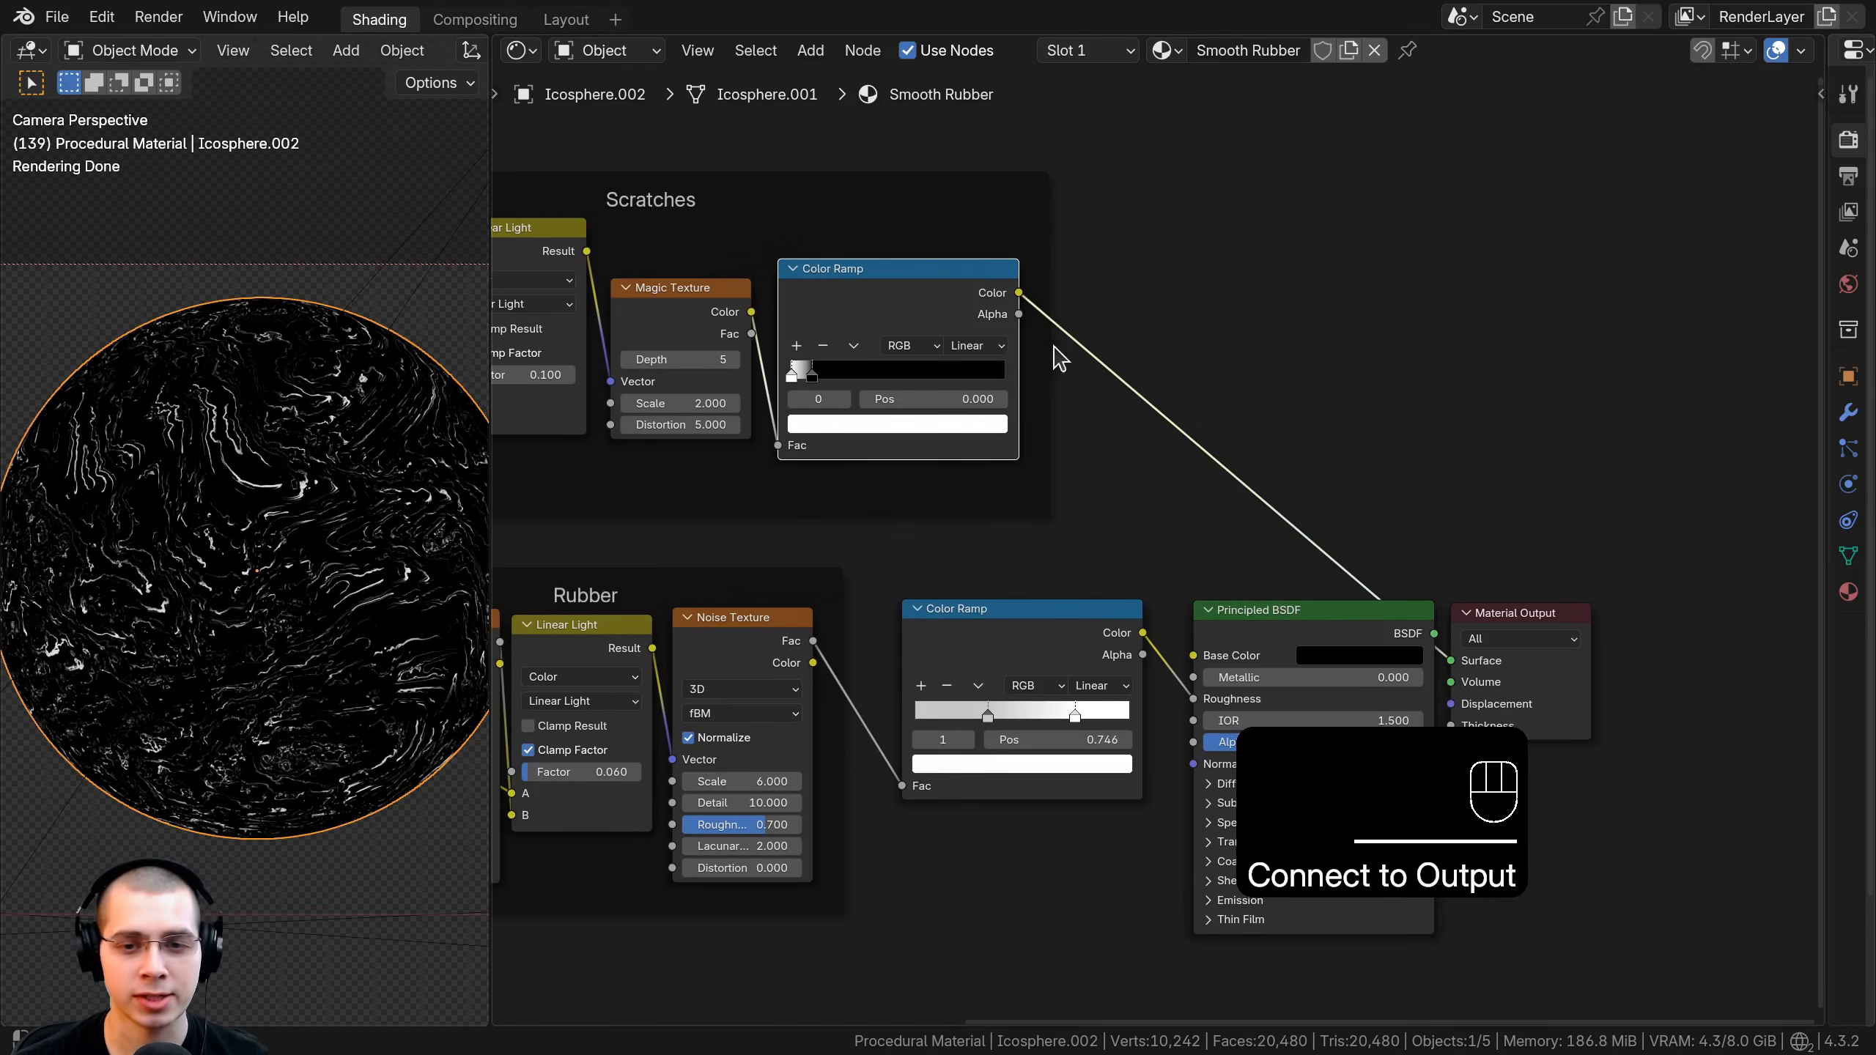
shift+drag(1108, 598, 1091, 600)
ctrl+shift+click(1092, 600)
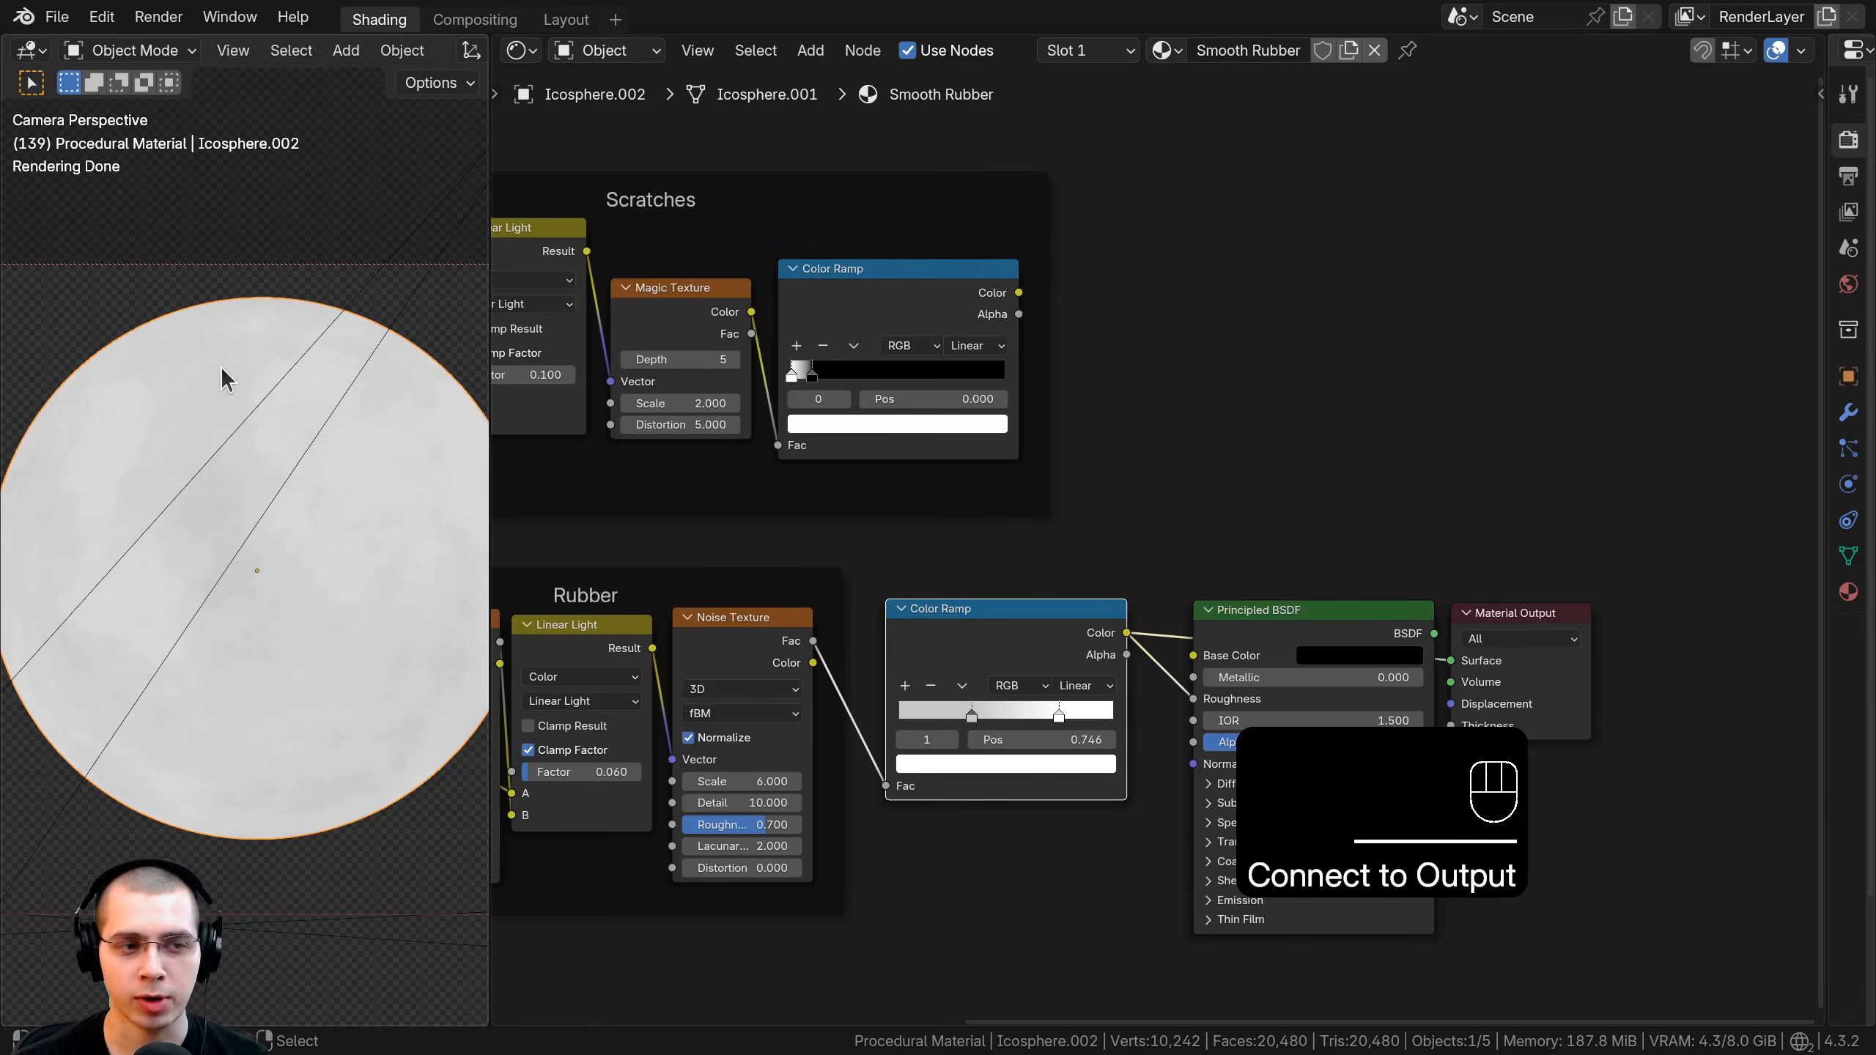
click(1010, 631)
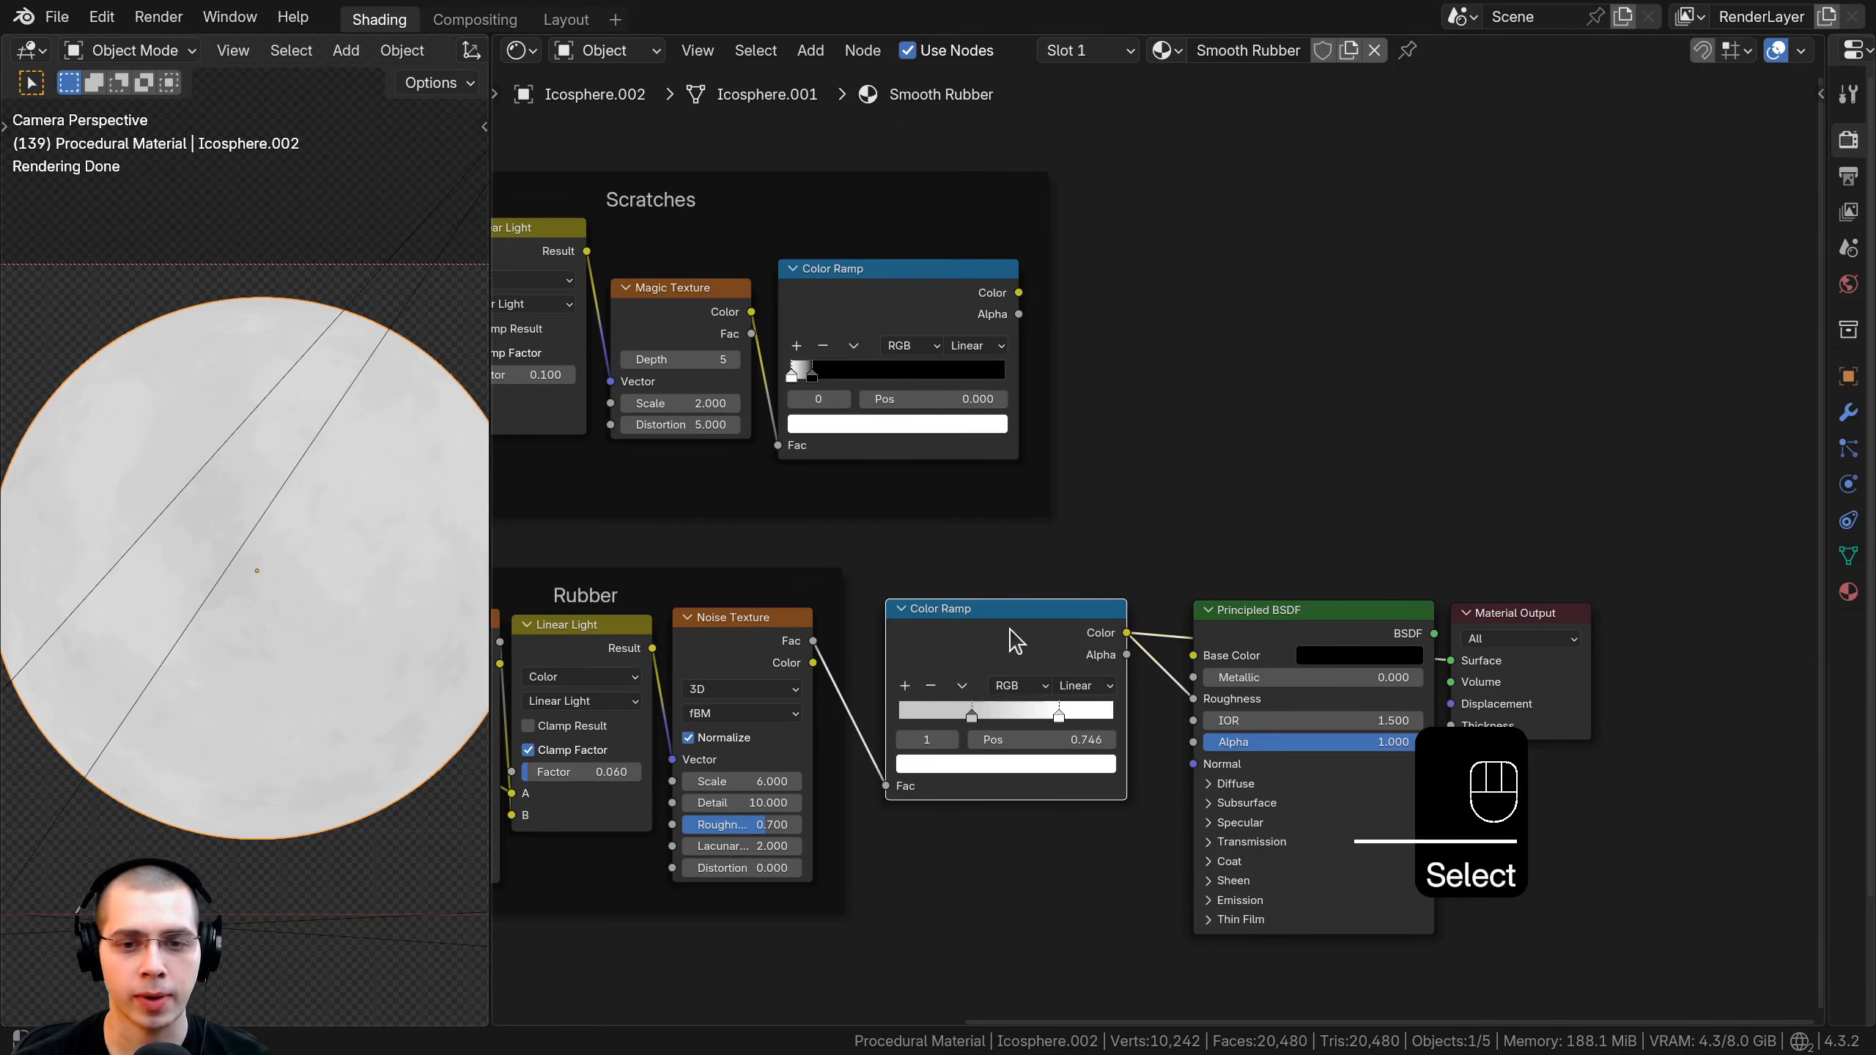
Move the Principled BSDF and Material Output farther from the Color Ramps to make room for another node.
middle_drag(1355, 468, 1133, 355)
drag(1132, 355, 1241, 603)
key(g)
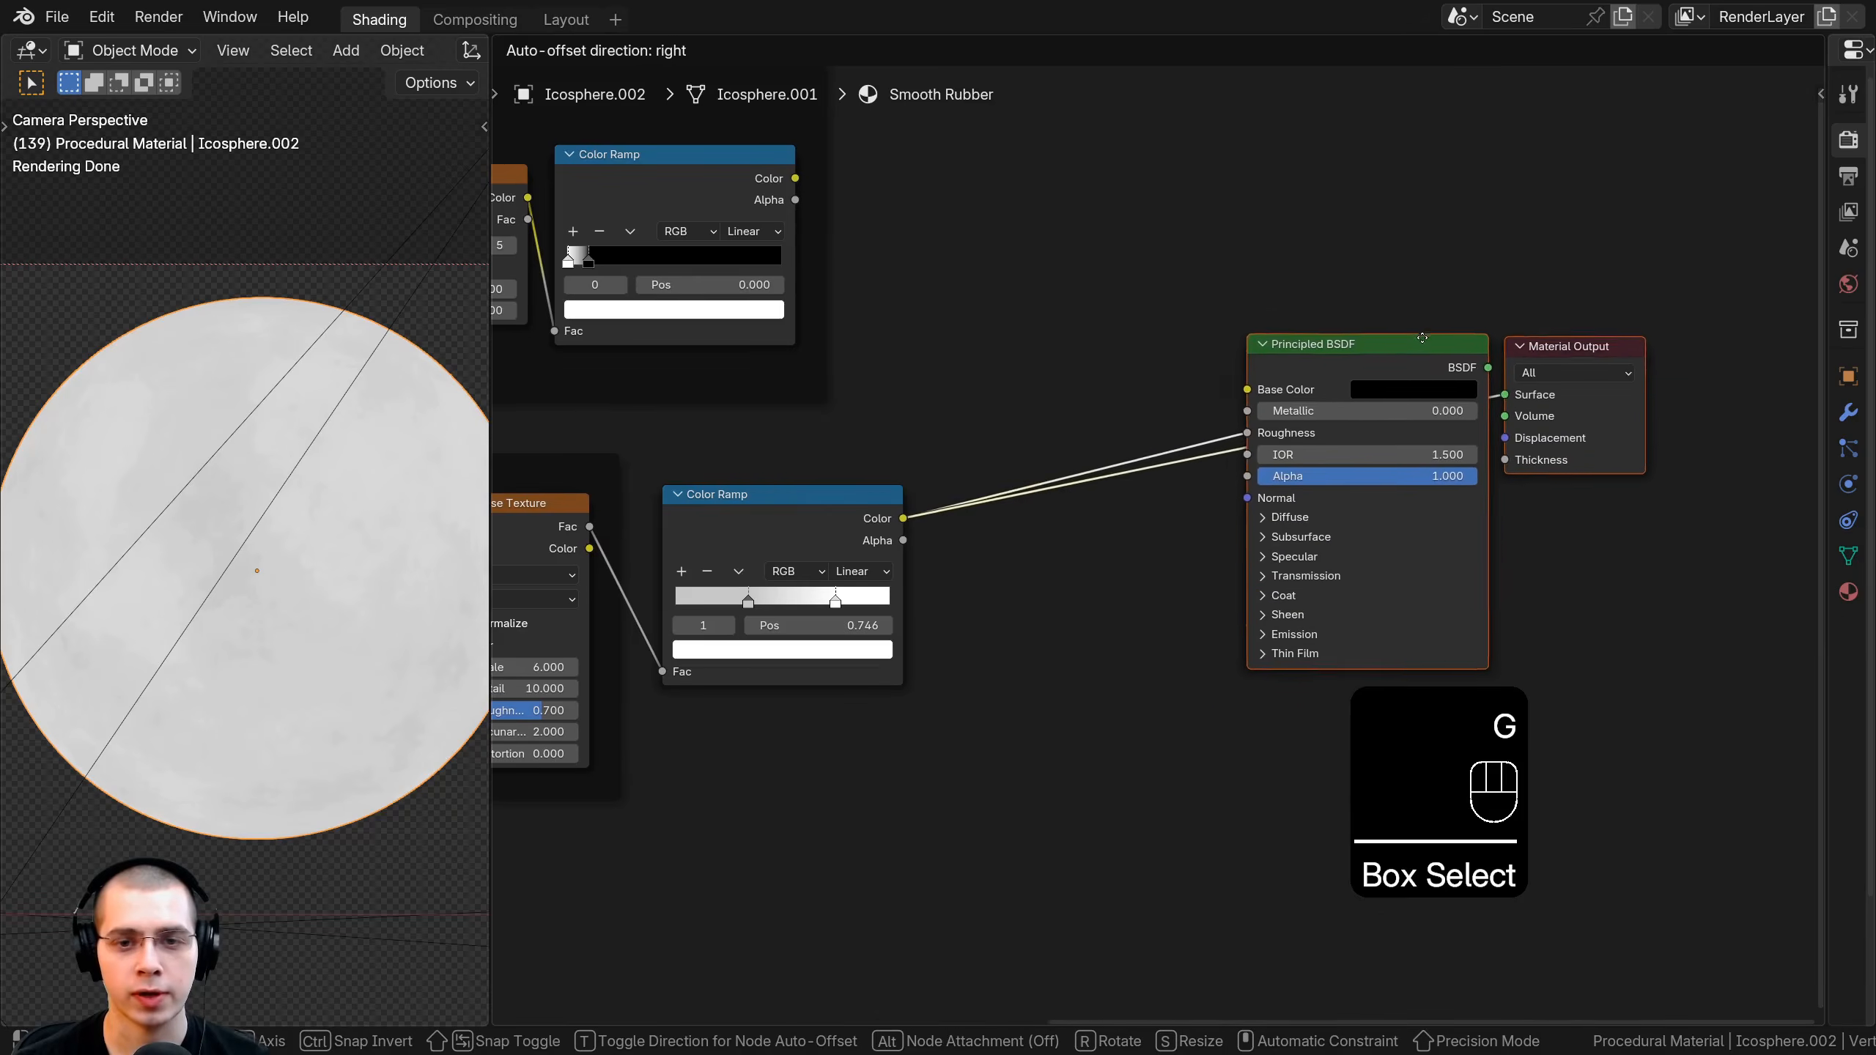
click(1468, 306)
Add a Mix Color node between the Color Ramps and the Principled BSDF and preview its result on the sphere.
key(a)
scroll(923, 231, up, 1)
key(shift+a)
click(986, 206)
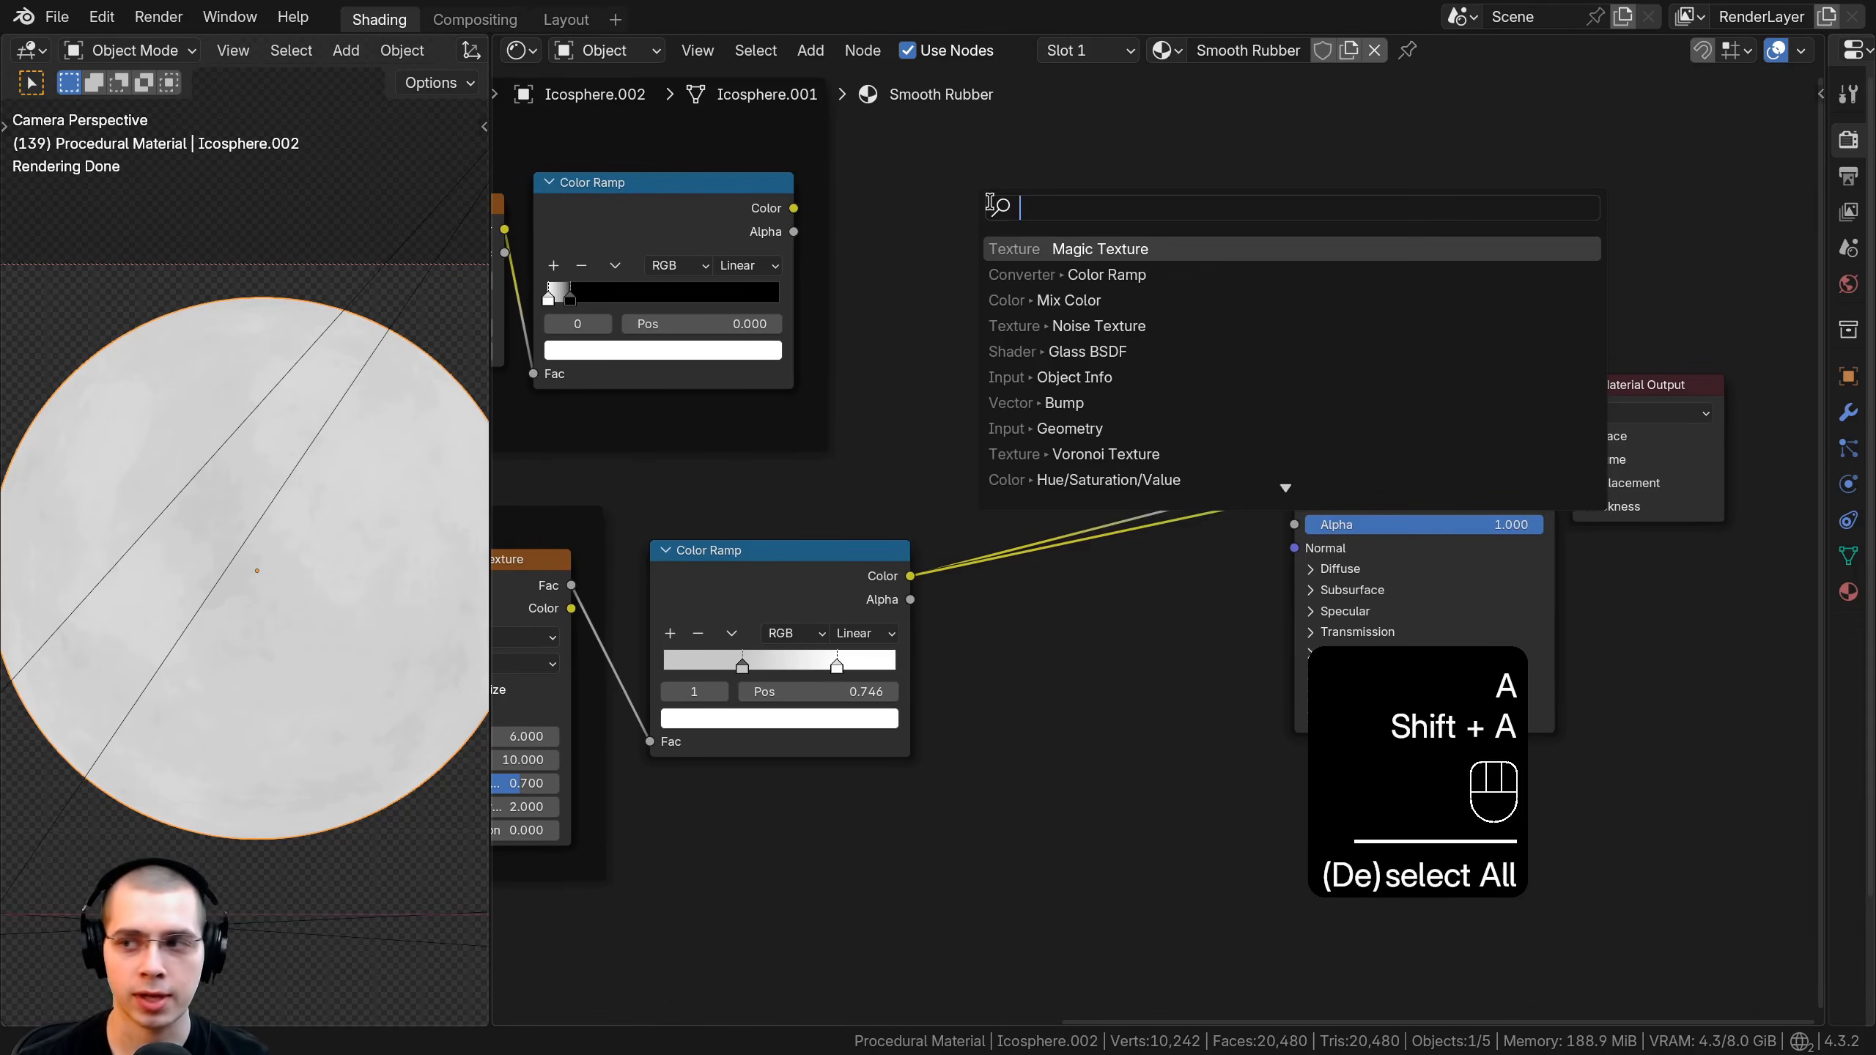
text(mix)
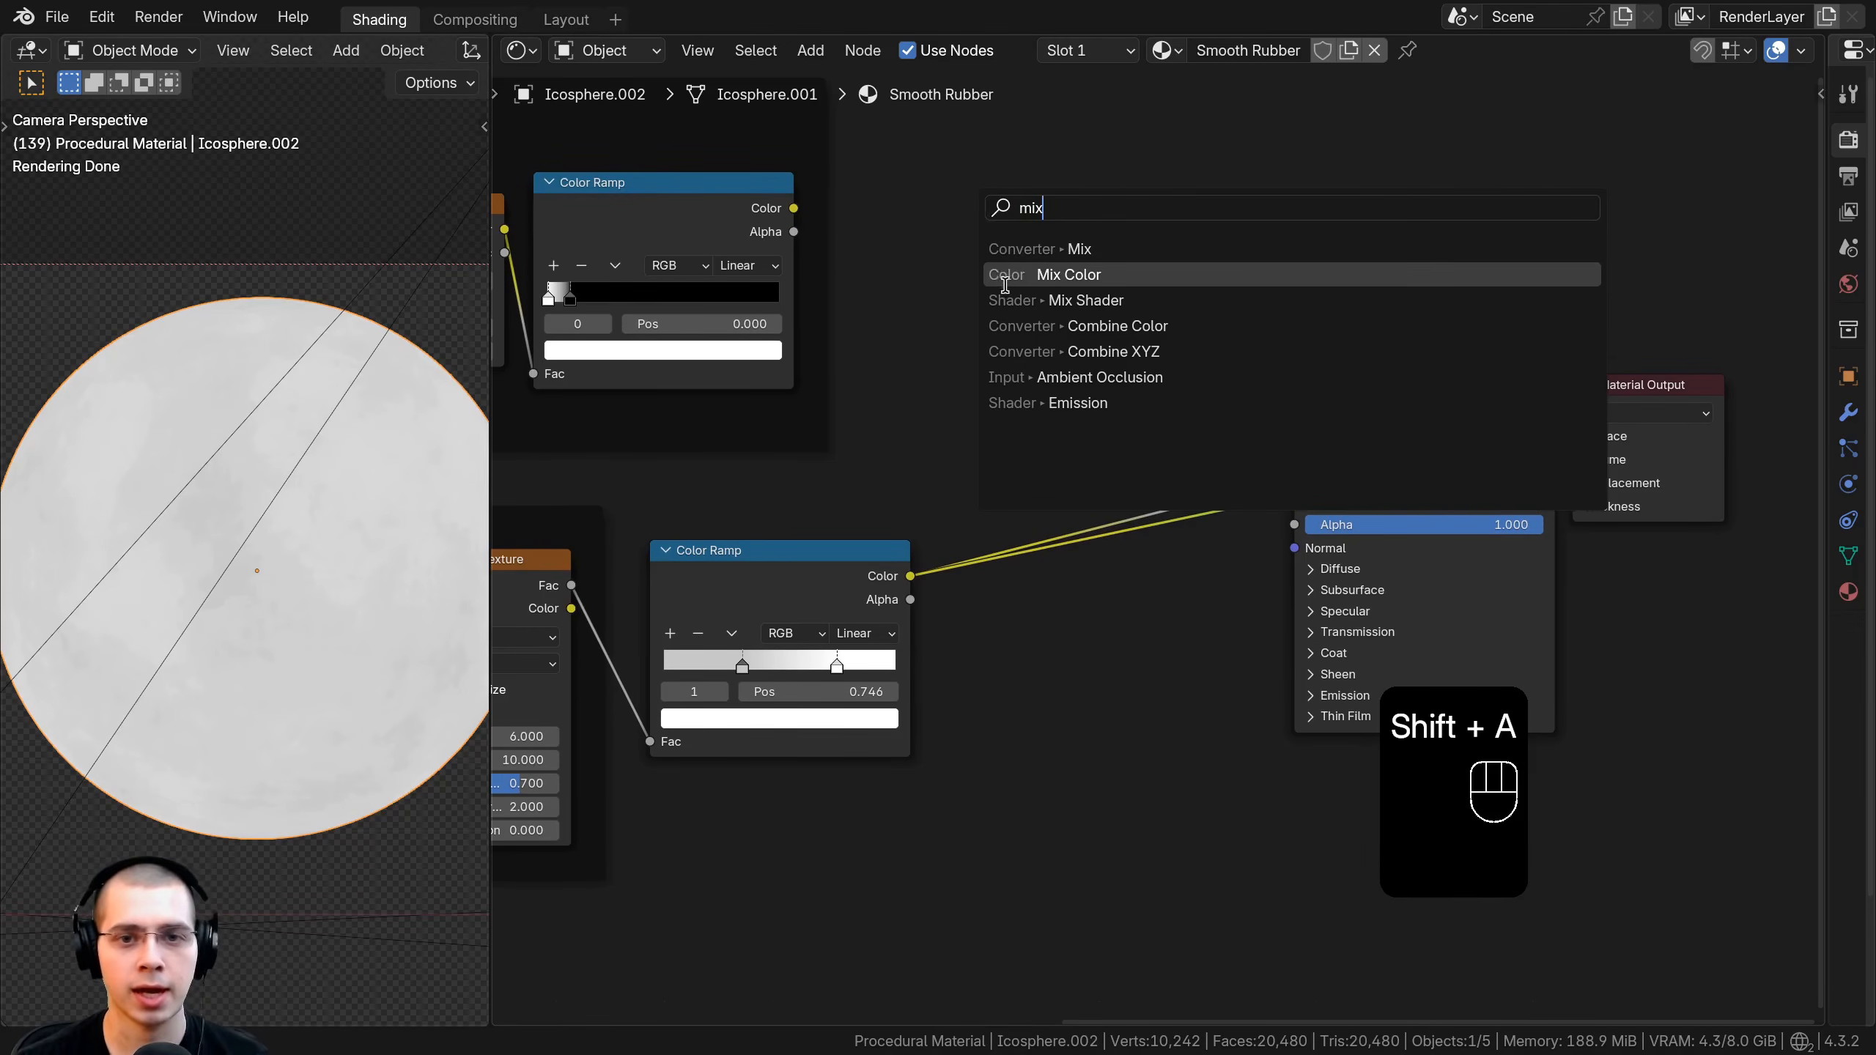
click(1006, 274)
click(999, 280)
middle_drag(1017, 285, 1042, 363)
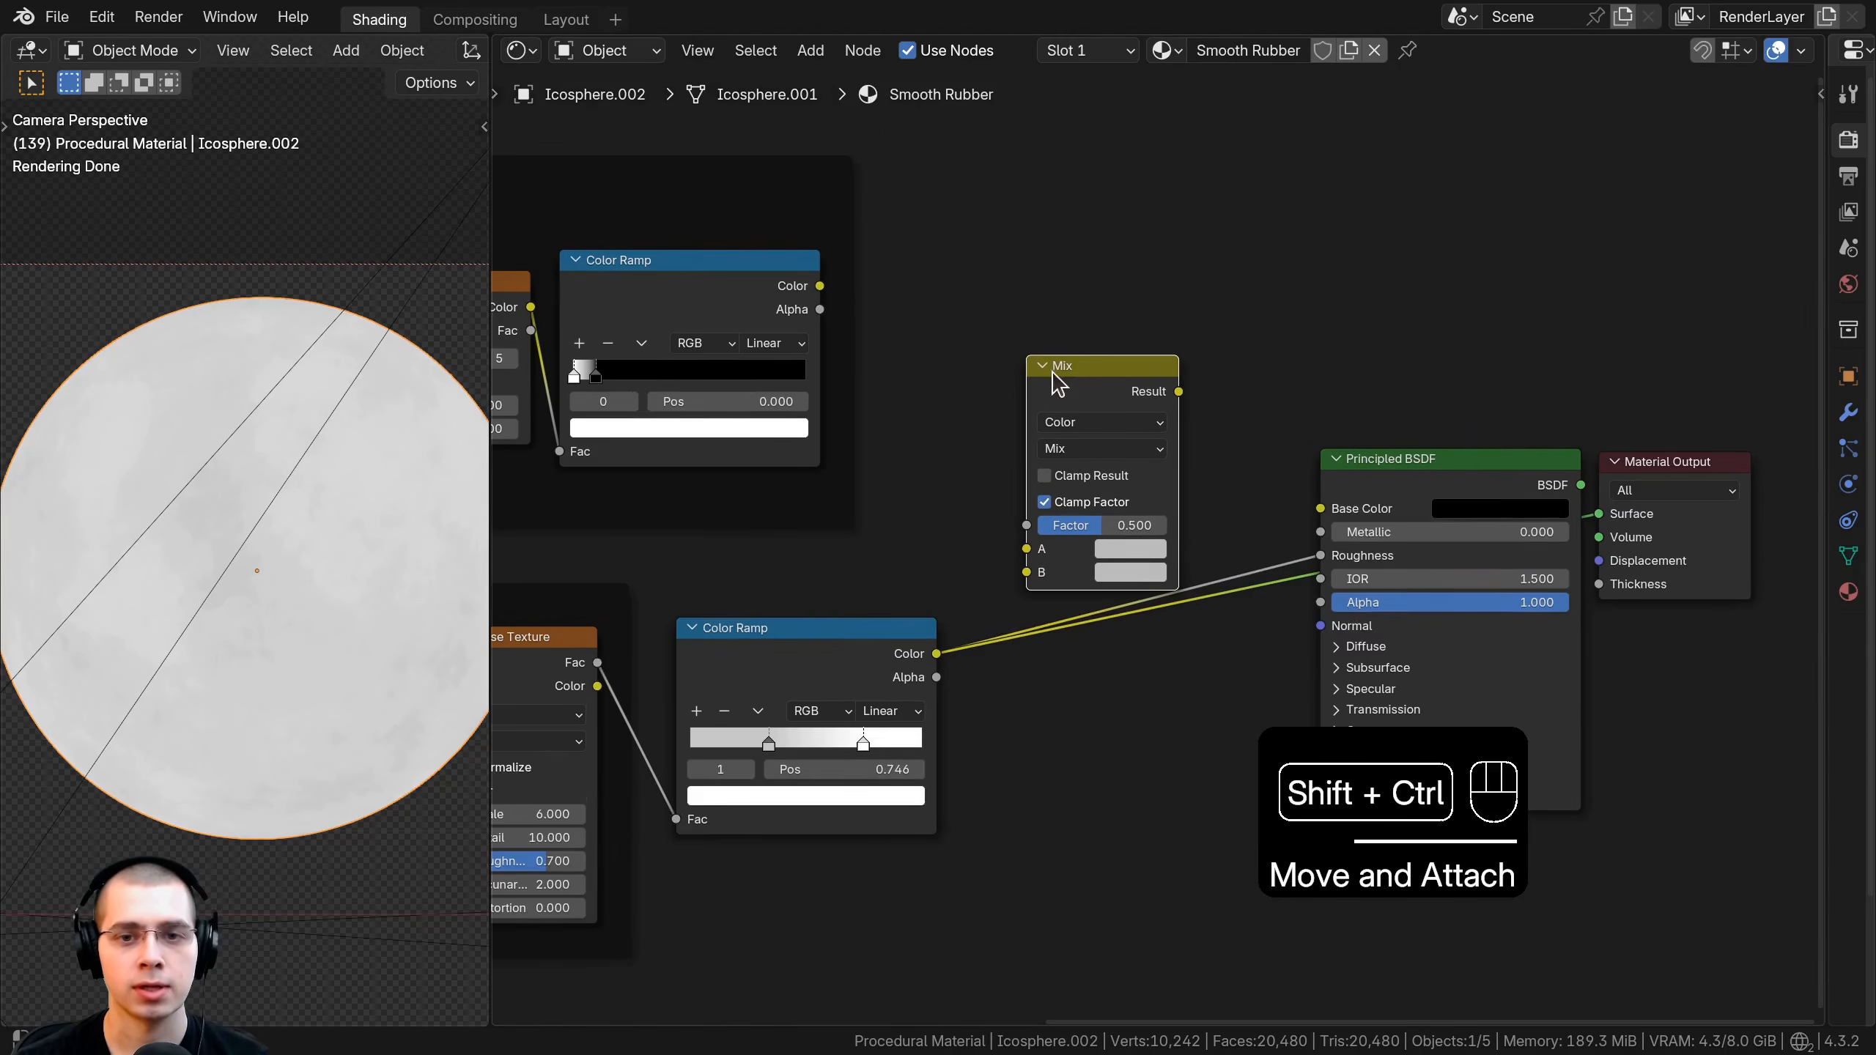
ctrl+shift+click(1100, 384)
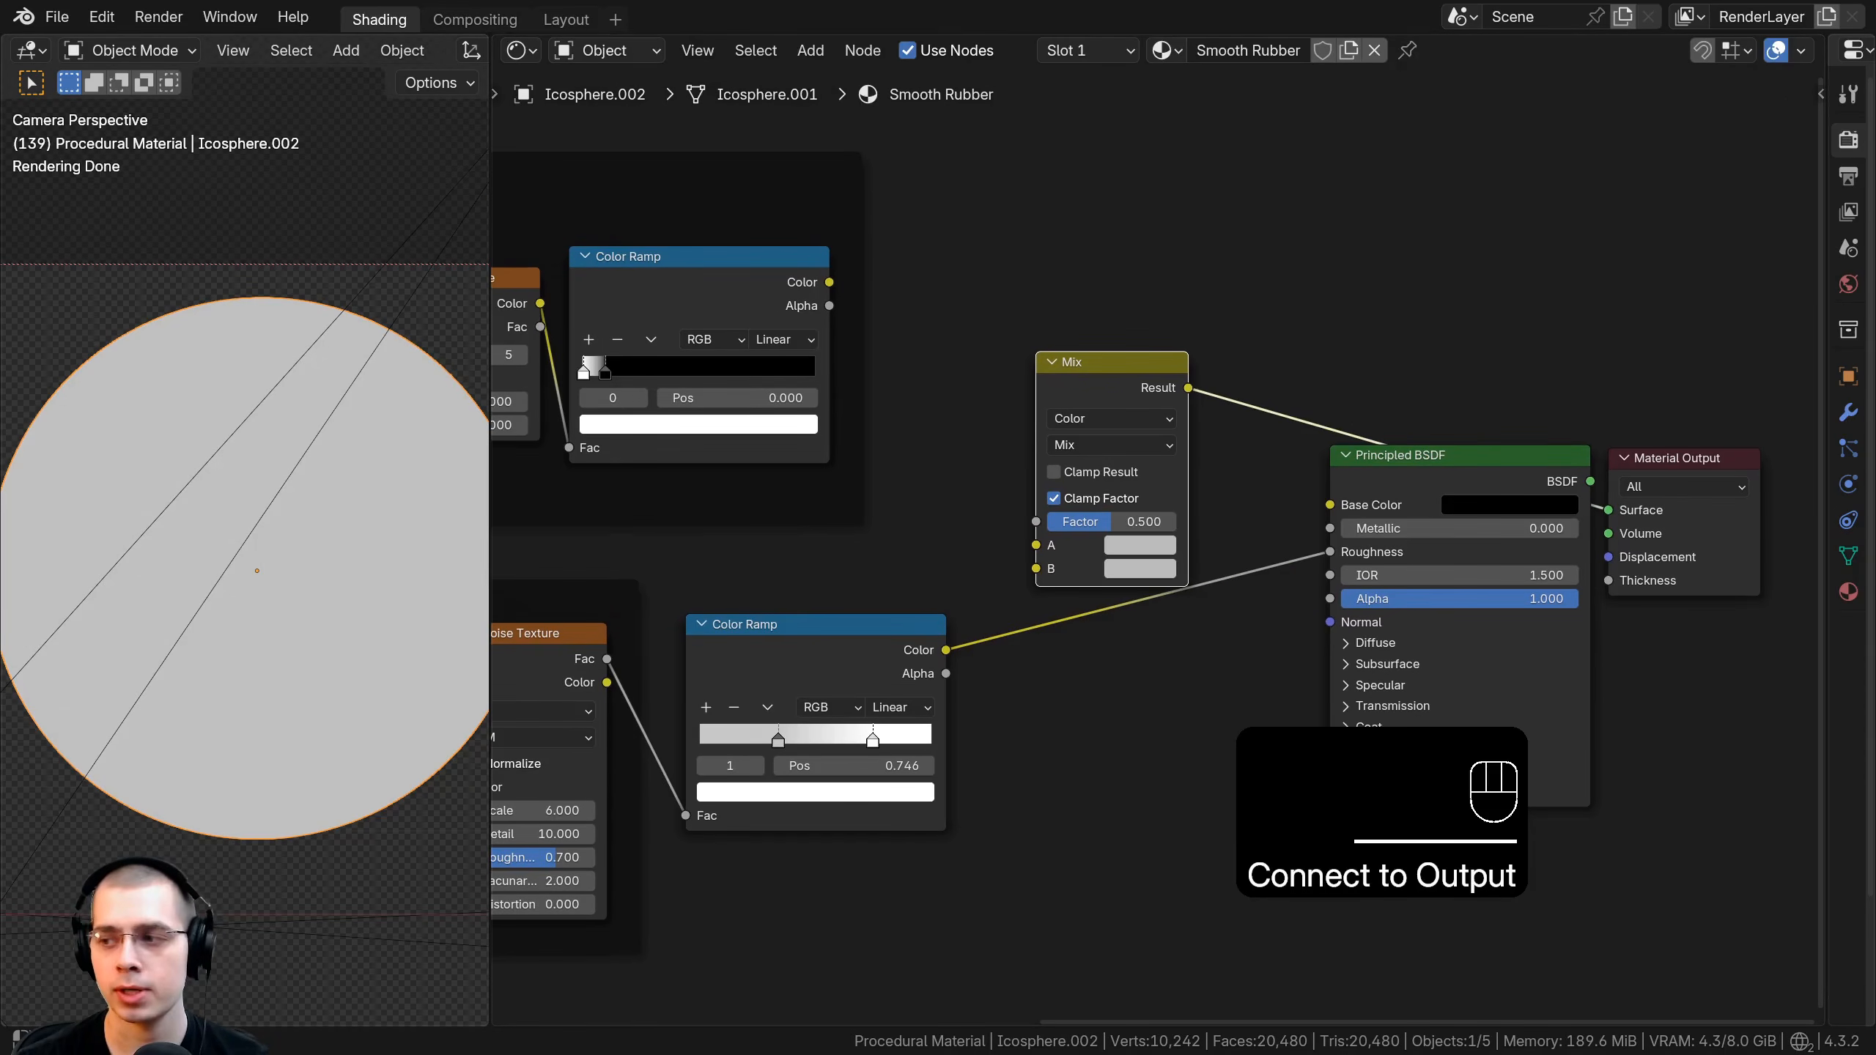
Connect the Rubber Color Ramp's Color to the Mix node's A input and the Scratches Color Ramp's Color to its Factor.
scroll(989, 862, up, 1)
drag(834, 652, 811, 652)
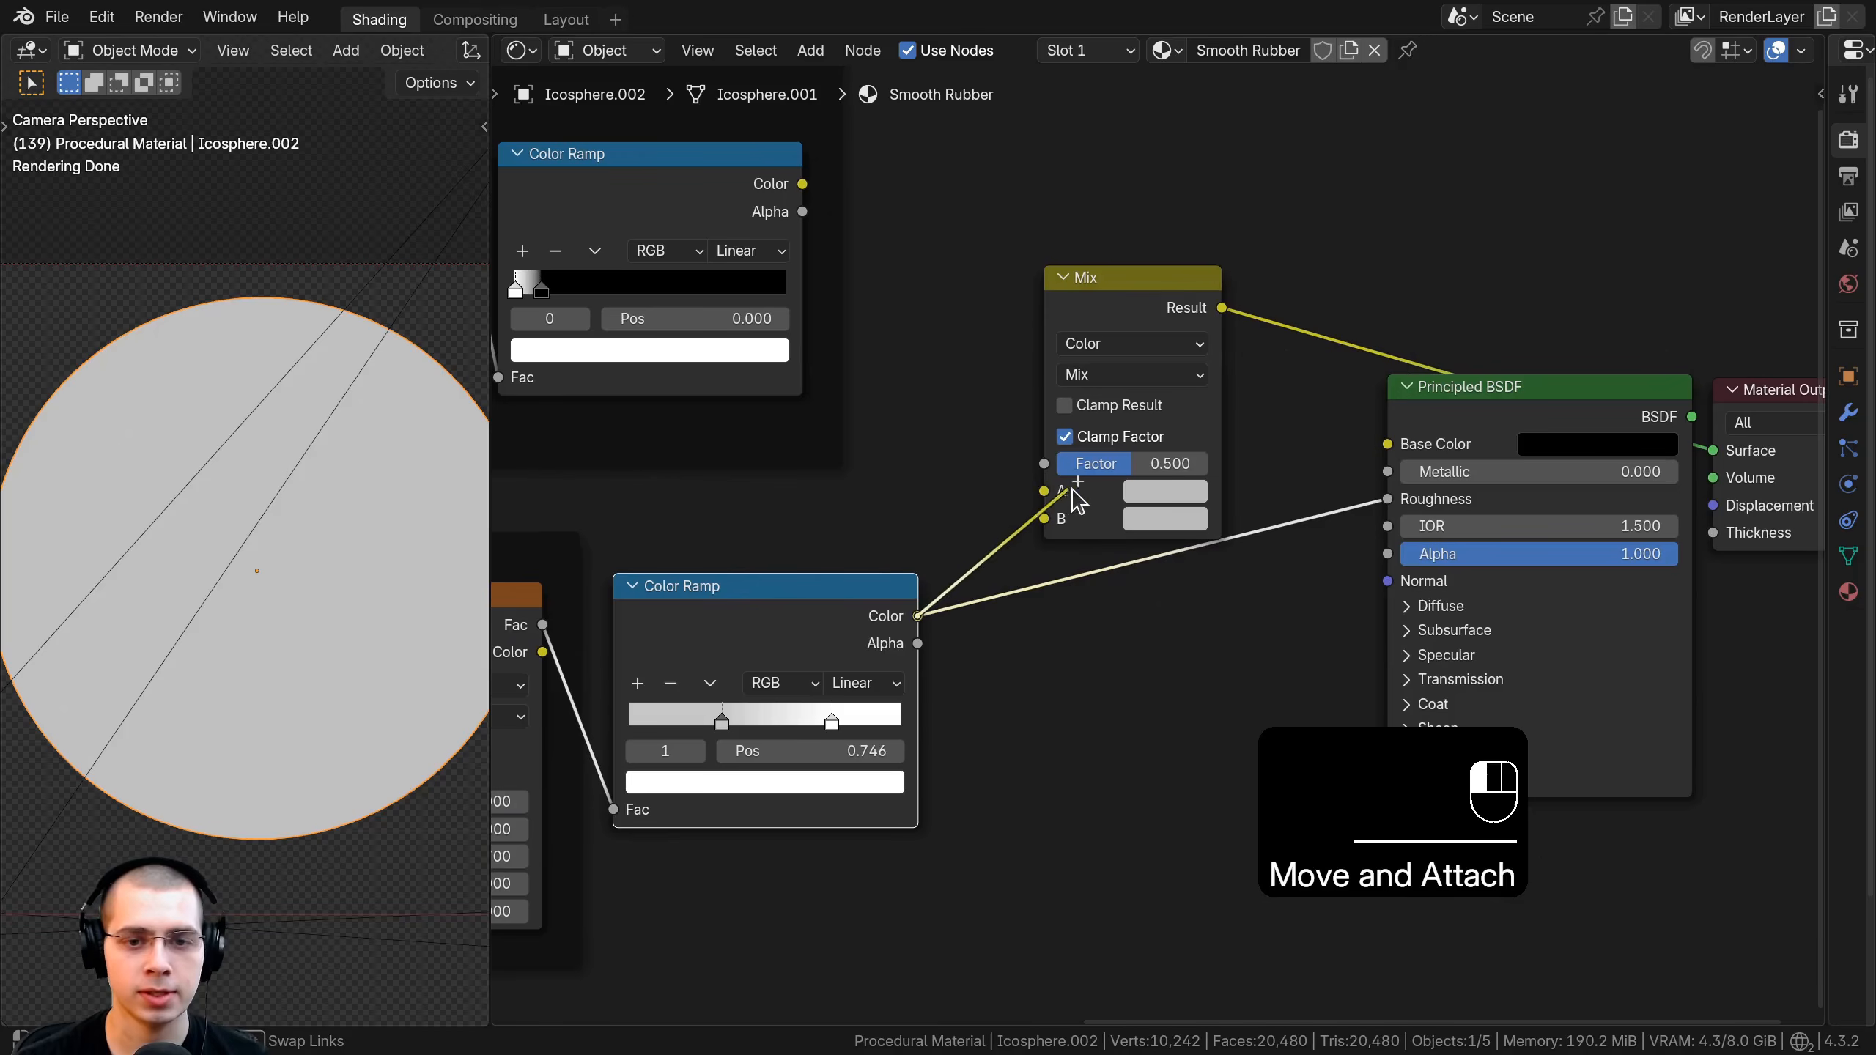
drag(1044, 491, 1045, 493)
middle_drag(936, 424, 985, 494)
scroll(982, 488, up, 1)
middle_drag(807, 238, 1079, 286)
click(982, 281)
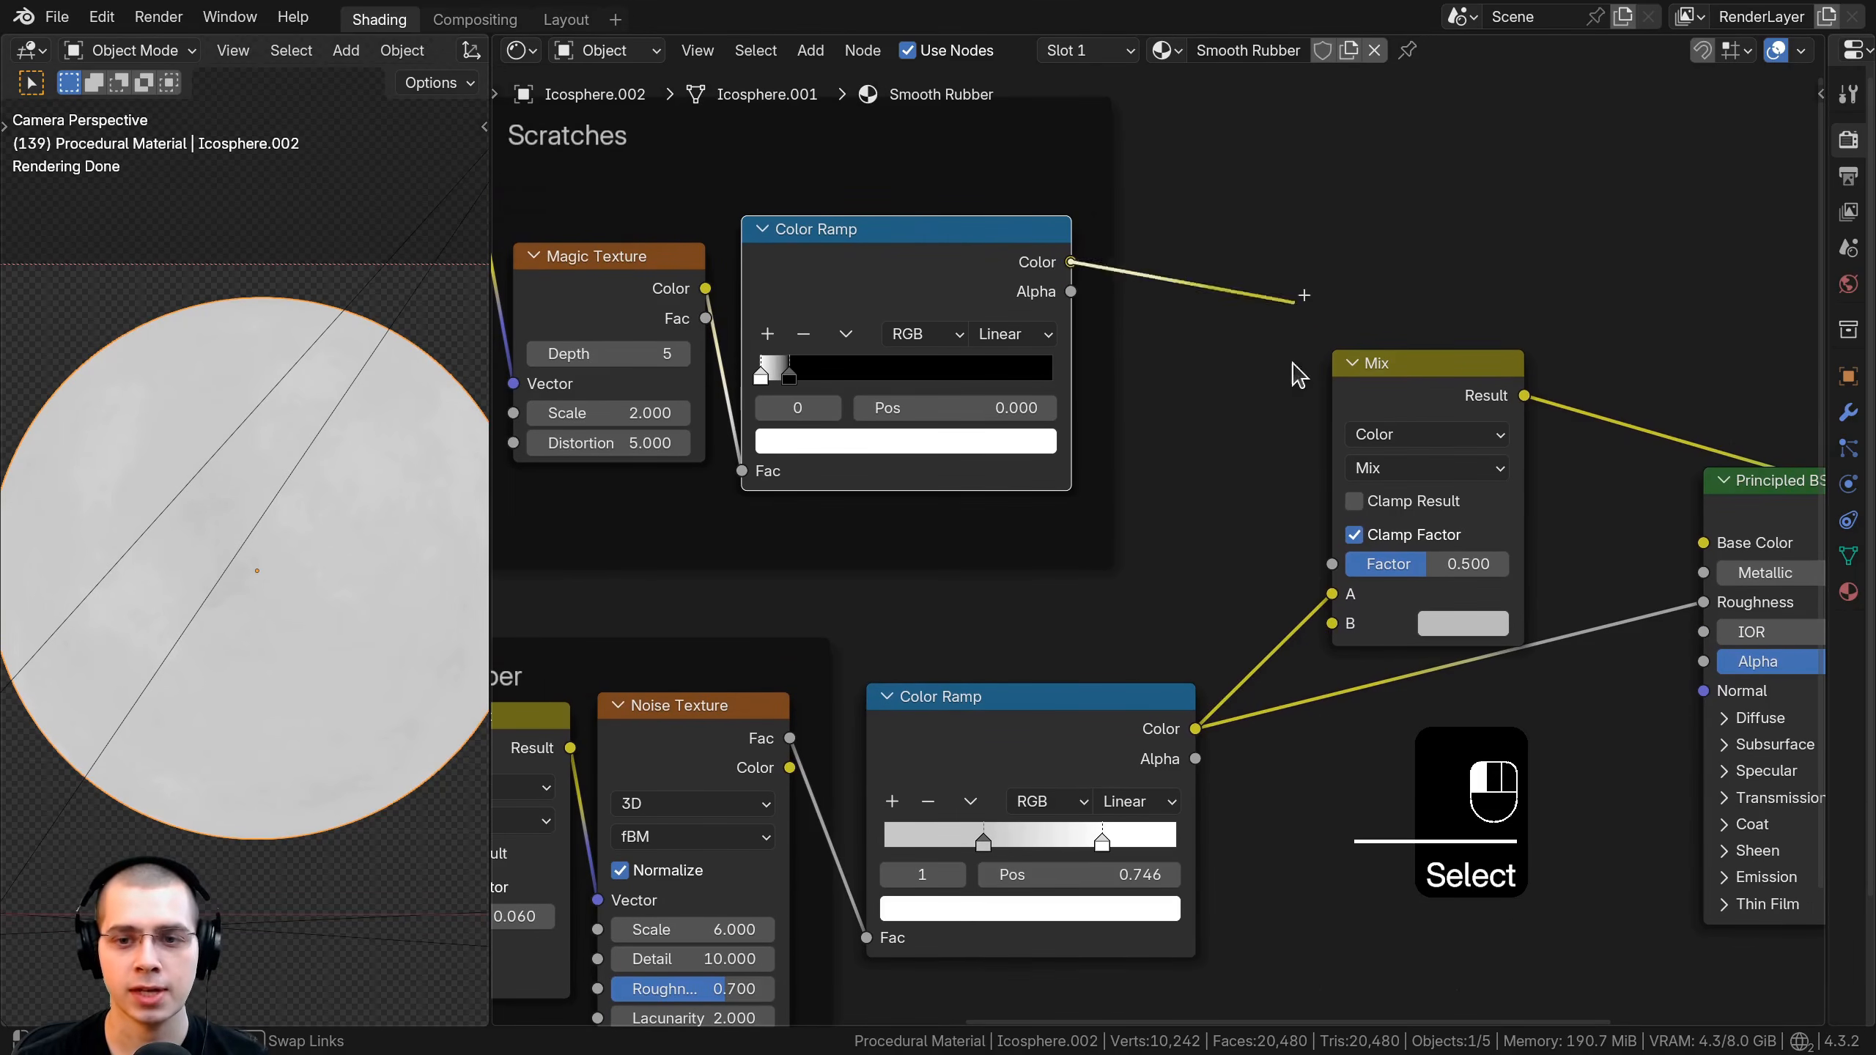
drag(1294, 364, 1337, 570)
Change the Mix node's blending mode to Lighten.
middle_drag(1446, 520, 1102, 360)
scroll(1284, 502, up, 1)
scroll(1101, 361, up, 1)
click(1163, 318)
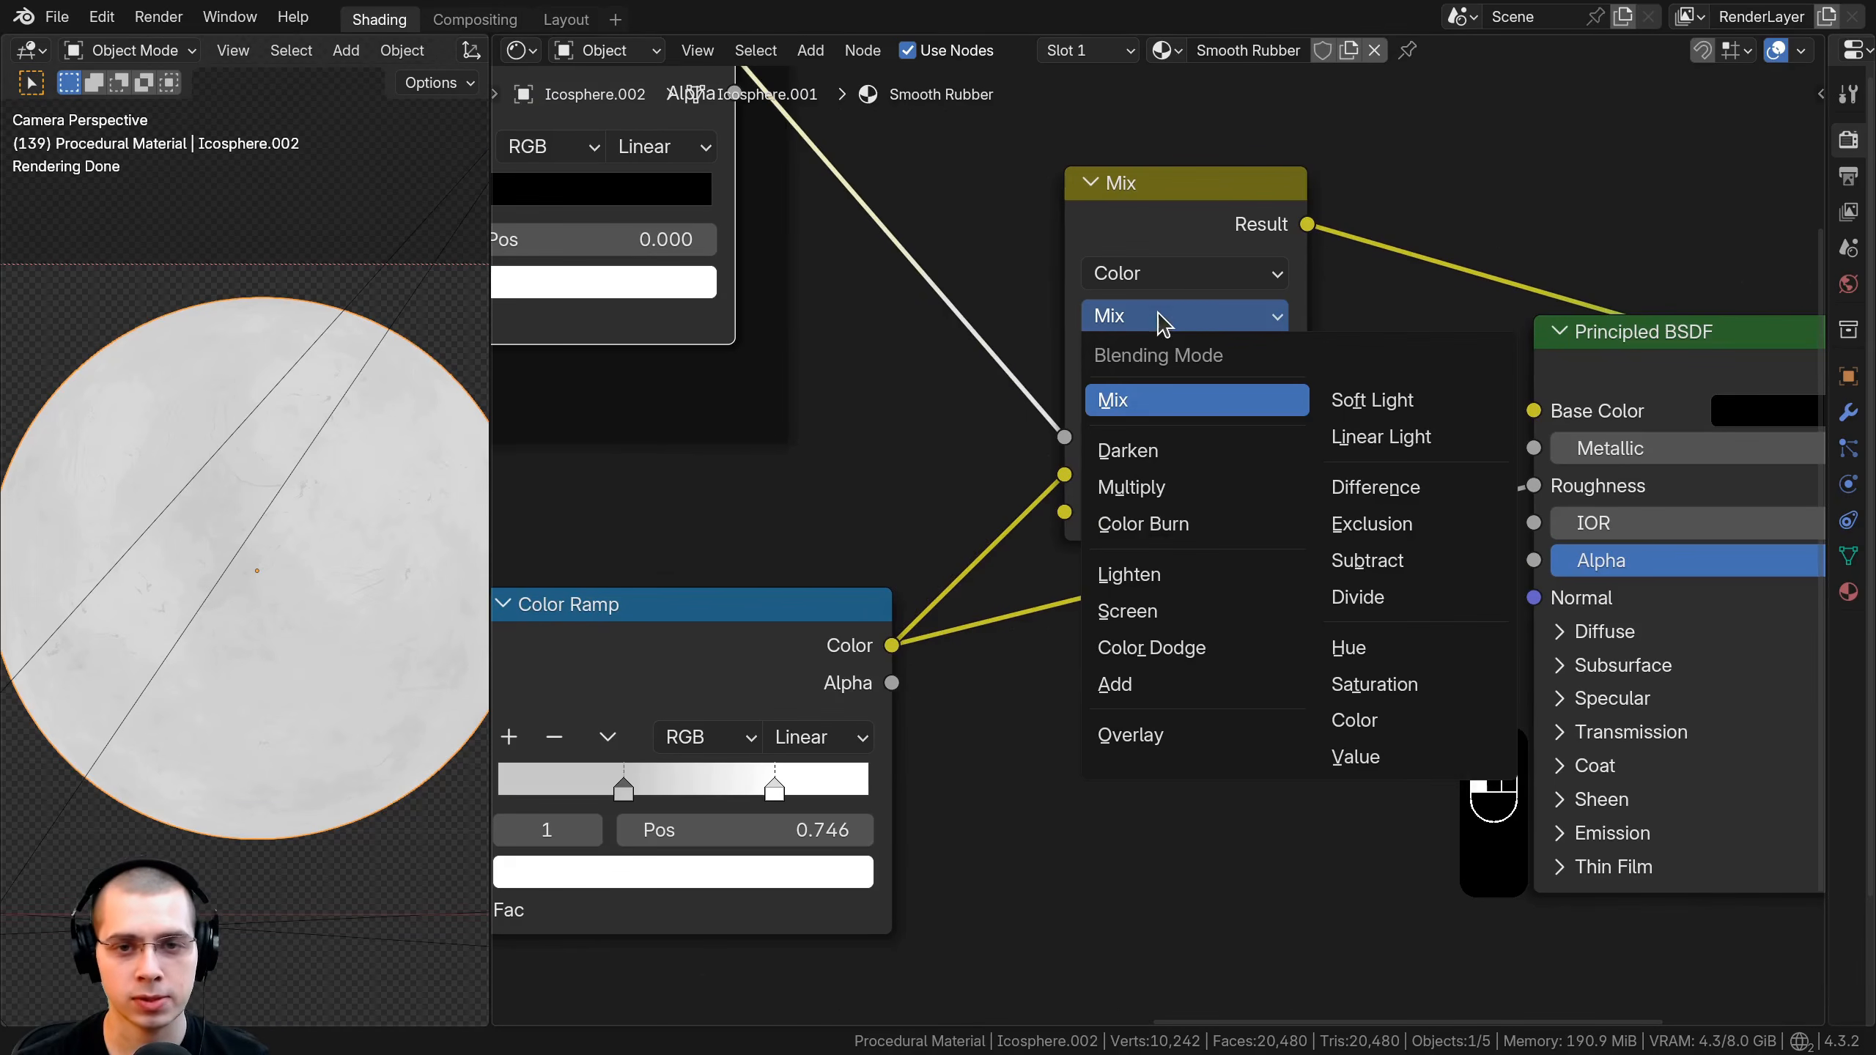
click(1124, 580)
Set the Lighten node's B color to pure white and check the scratches on the sphere up close.
click(1230, 511)
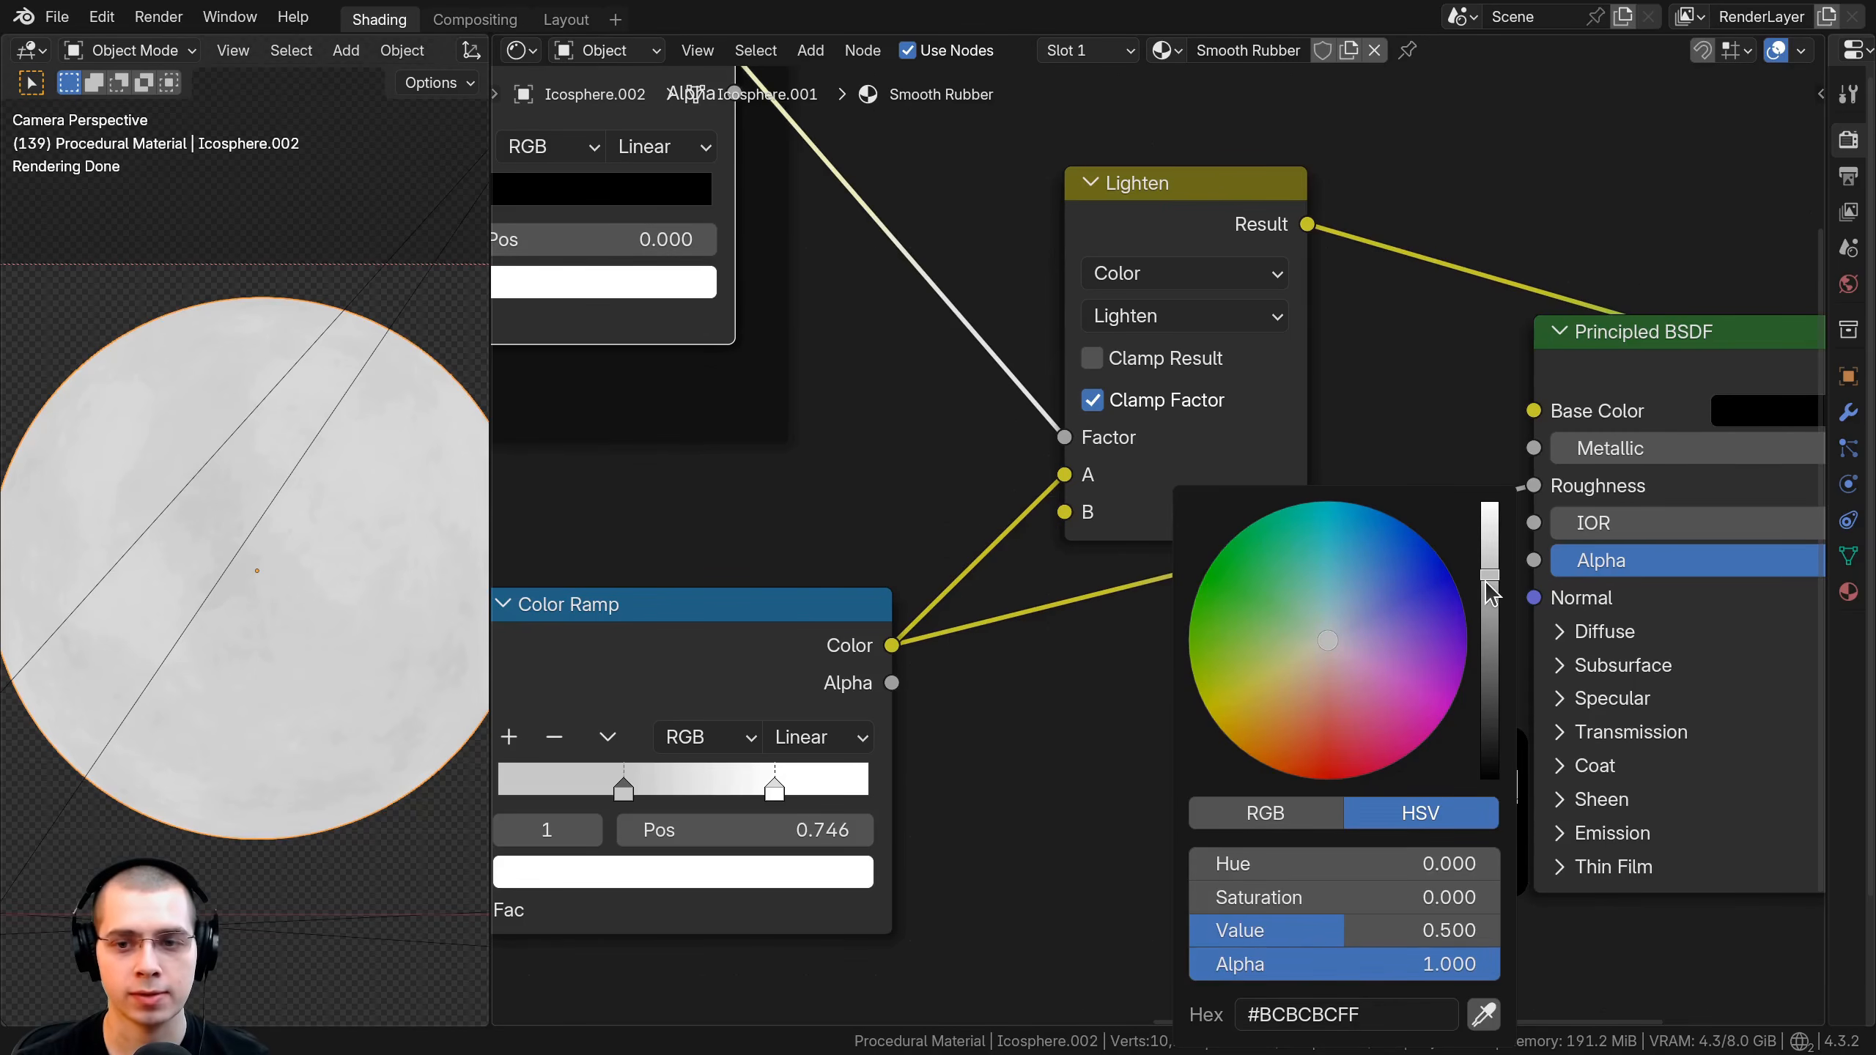
drag(1492, 584, 1490, 502)
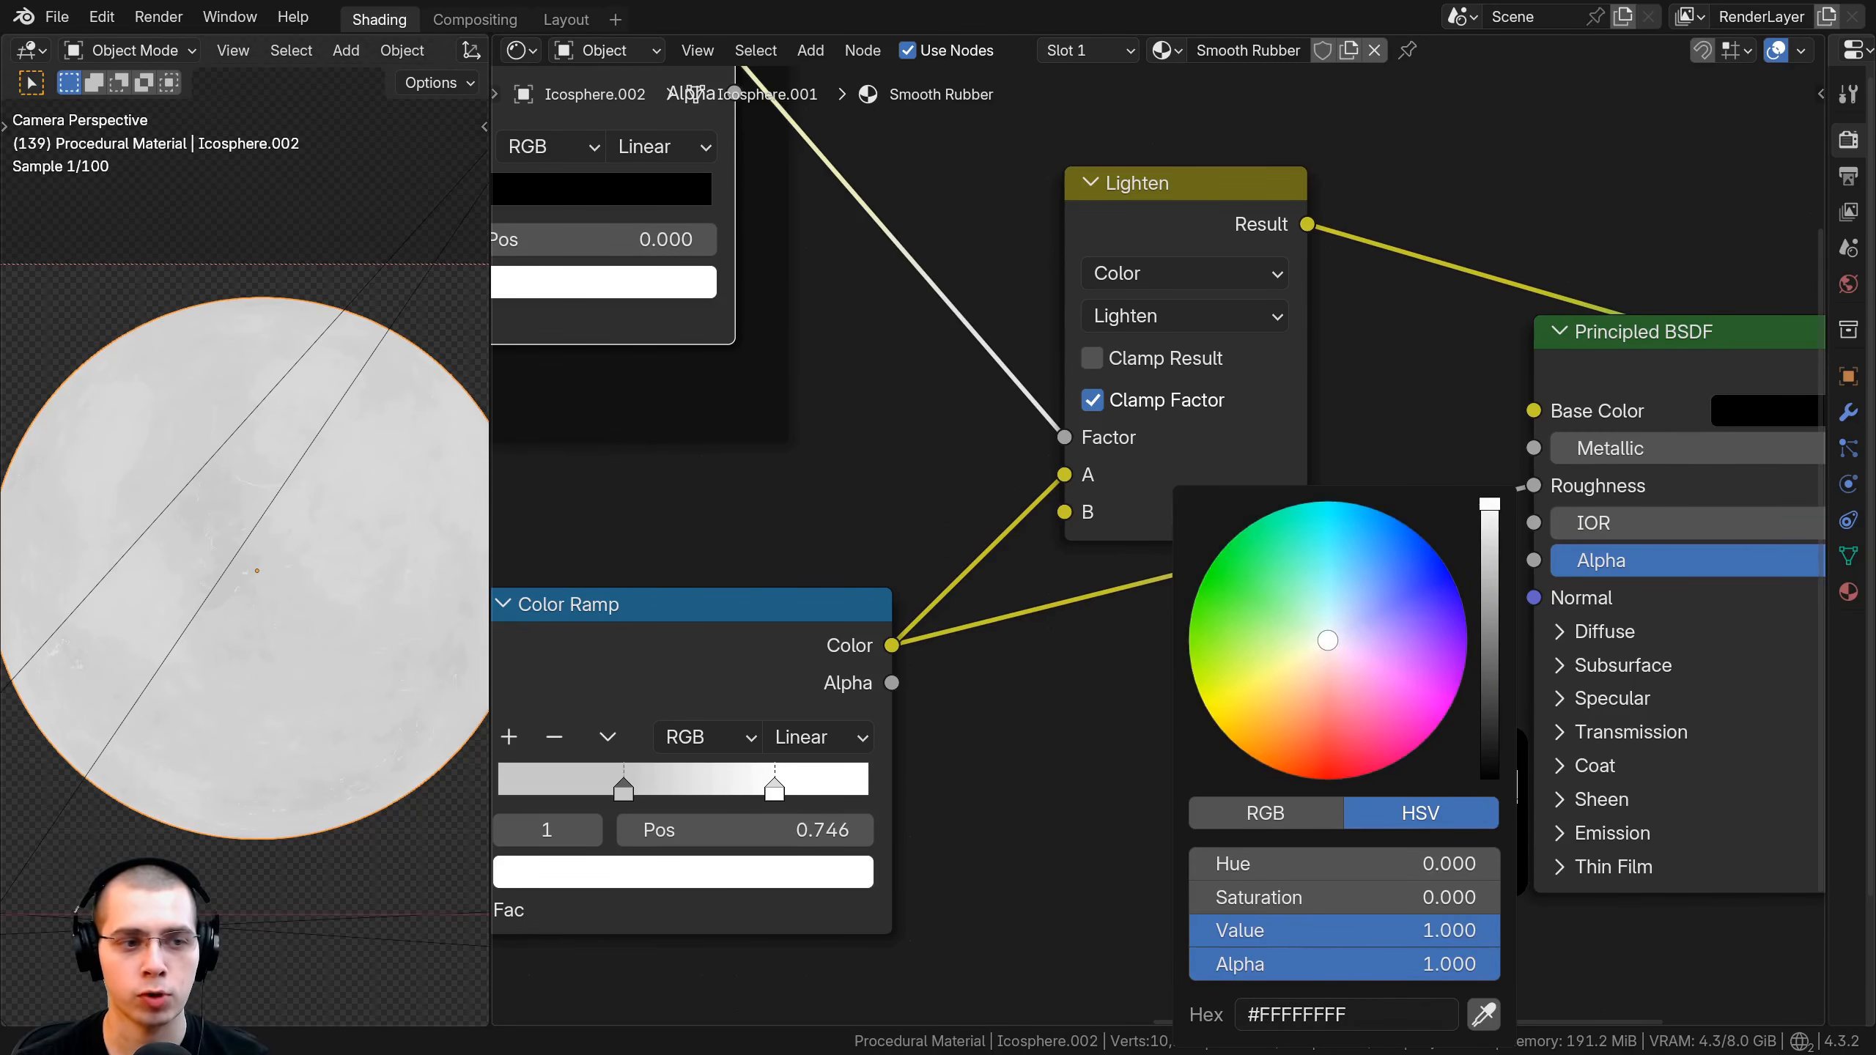
scroll(270, 539, up, 4)
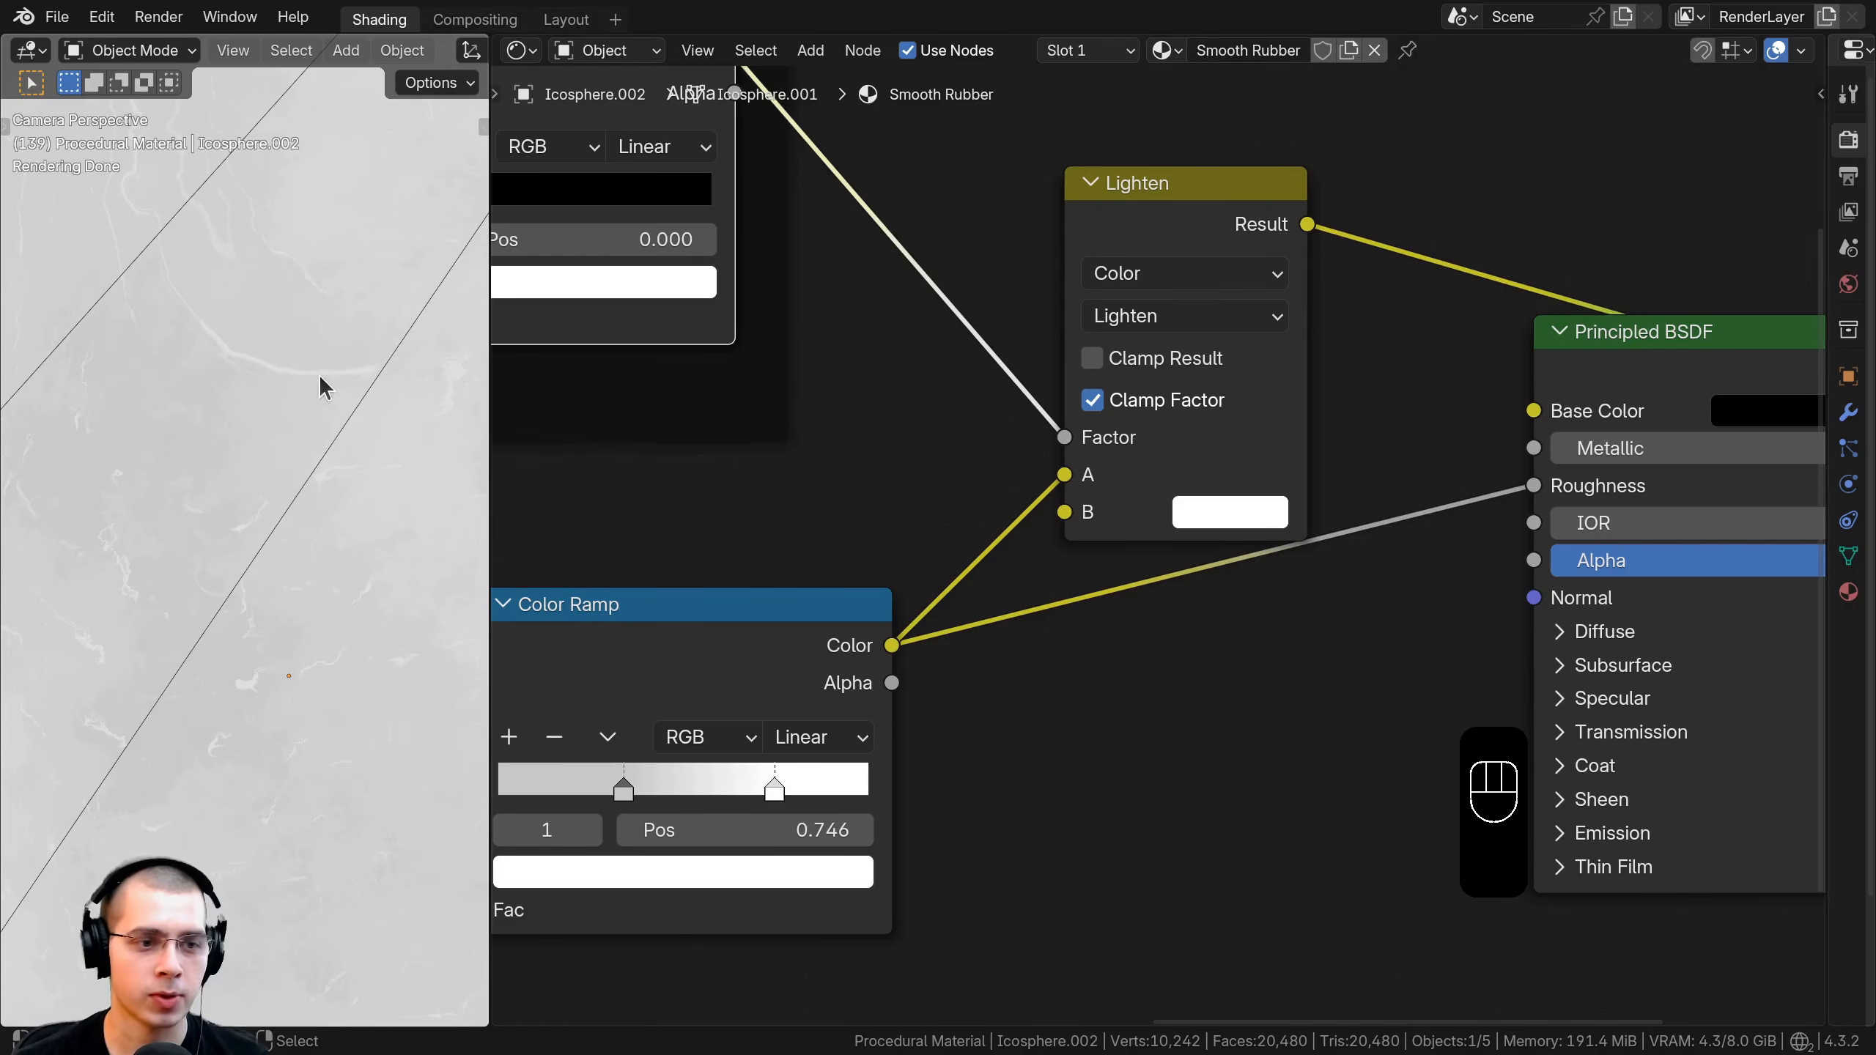
Paste the light grey #ECECECFF into the Lighten node's B color.
scroll(1215, 403, down, 3)
middle_drag(1211, 422, 1171, 446)
key(ctrl+v)
middle_drag(1158, 513, 1163, 298)
scroll(1151, 292, up, 6)
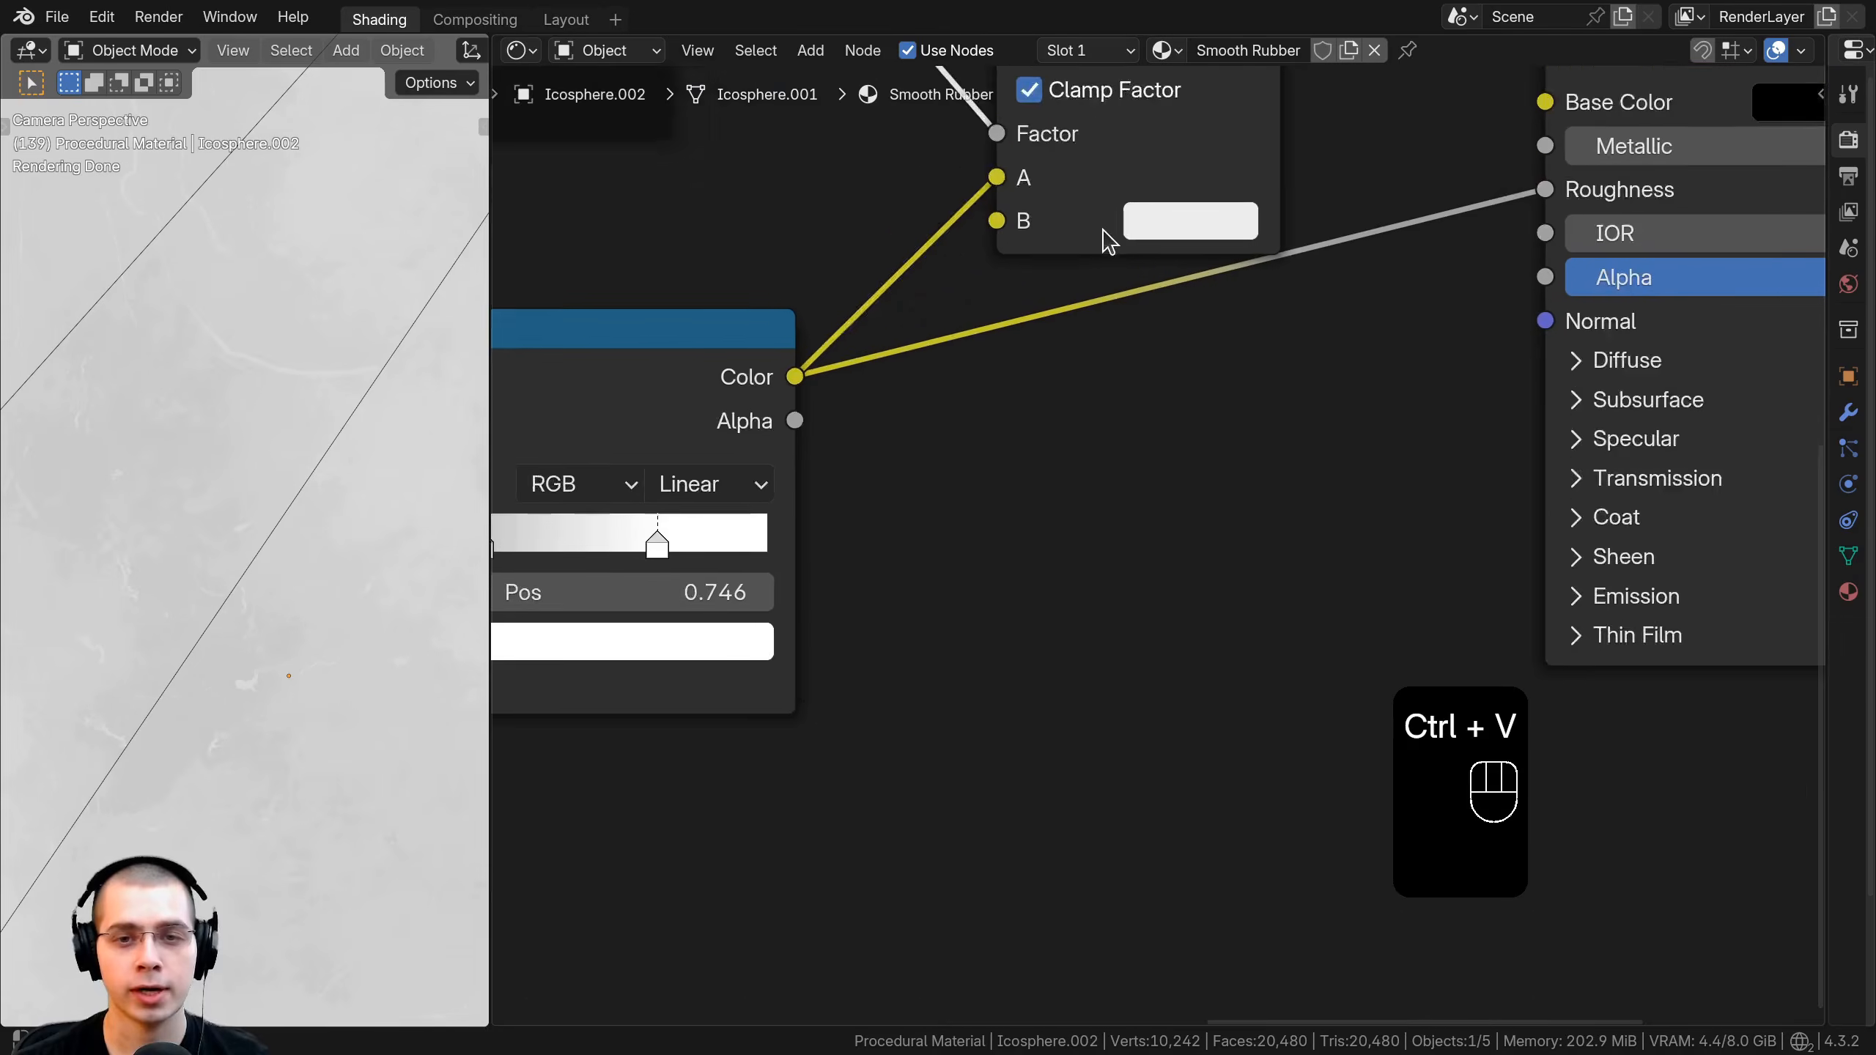
scroll(1154, 207, down, 1)
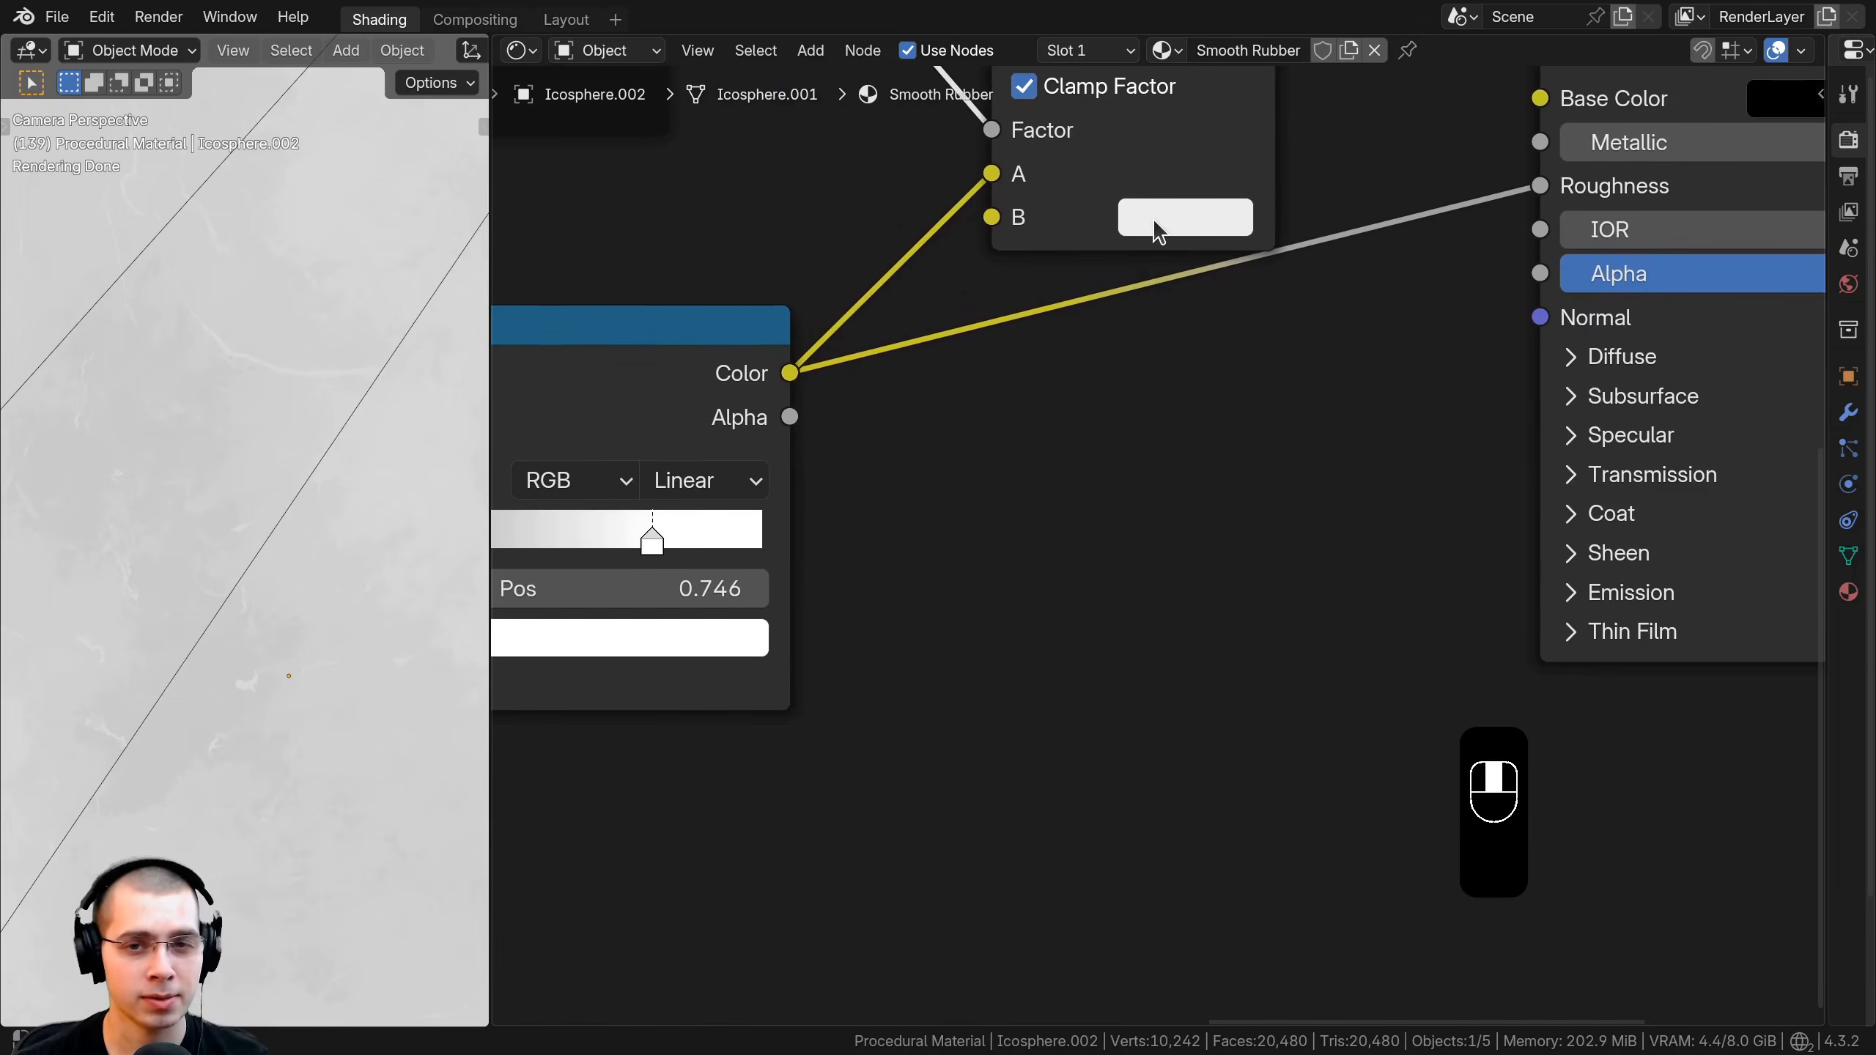
click(1156, 222)
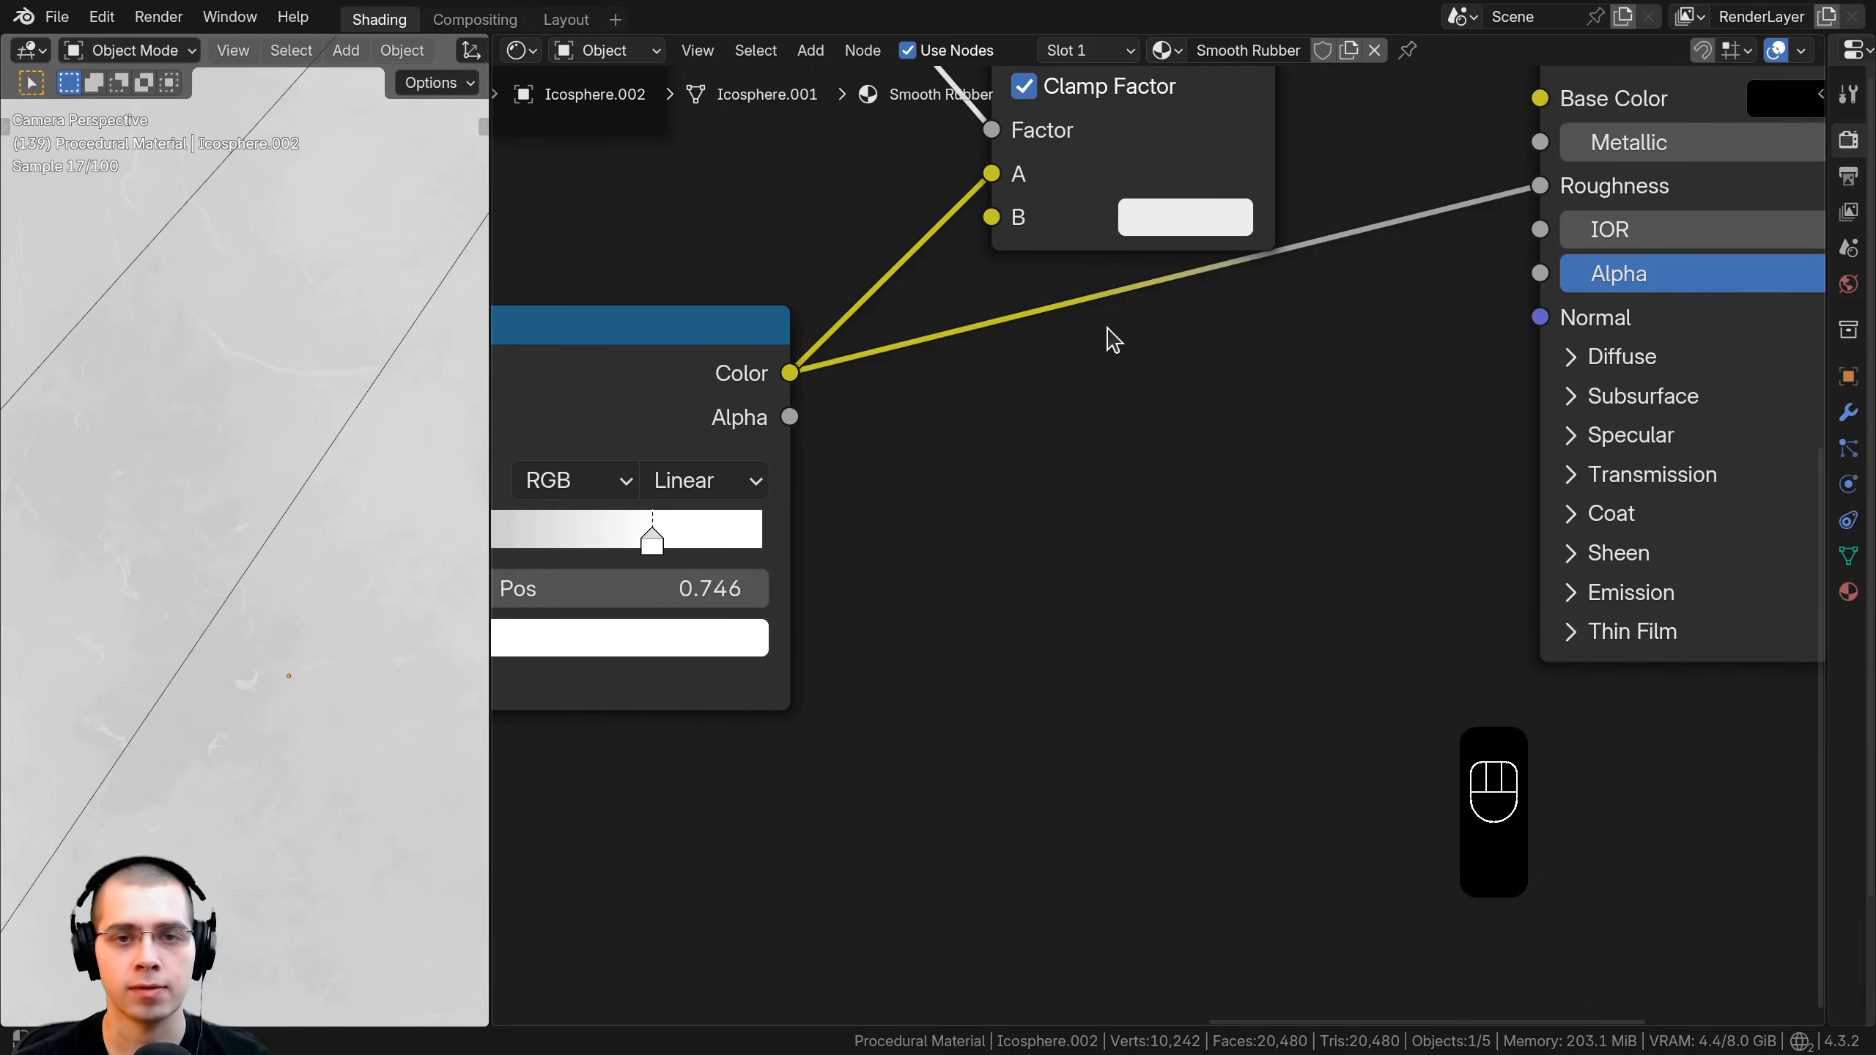
Connect the Lighten Result to the Principled BSDF's Roughness and preview the Principled BSDF shader on the sphere.
scroll(1071, 368, down, 2)
click(1068, 376)
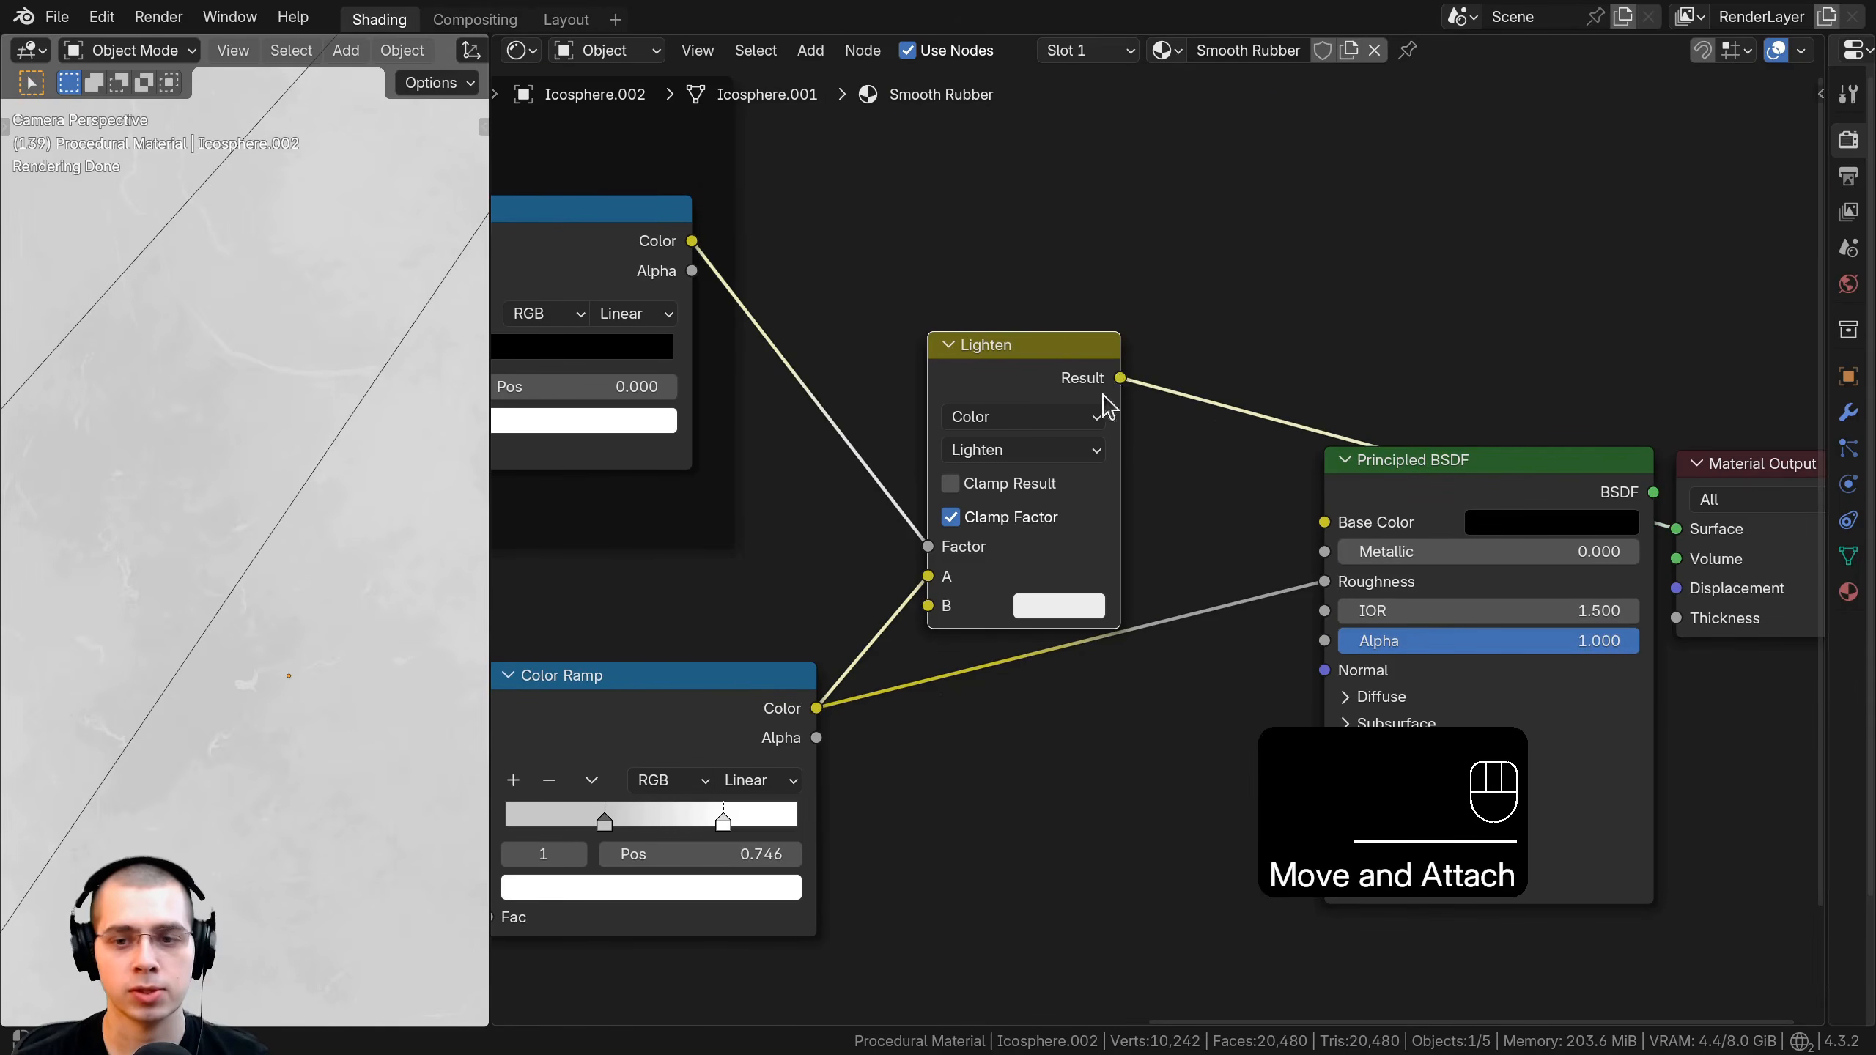
drag(1246, 566, 1327, 588)
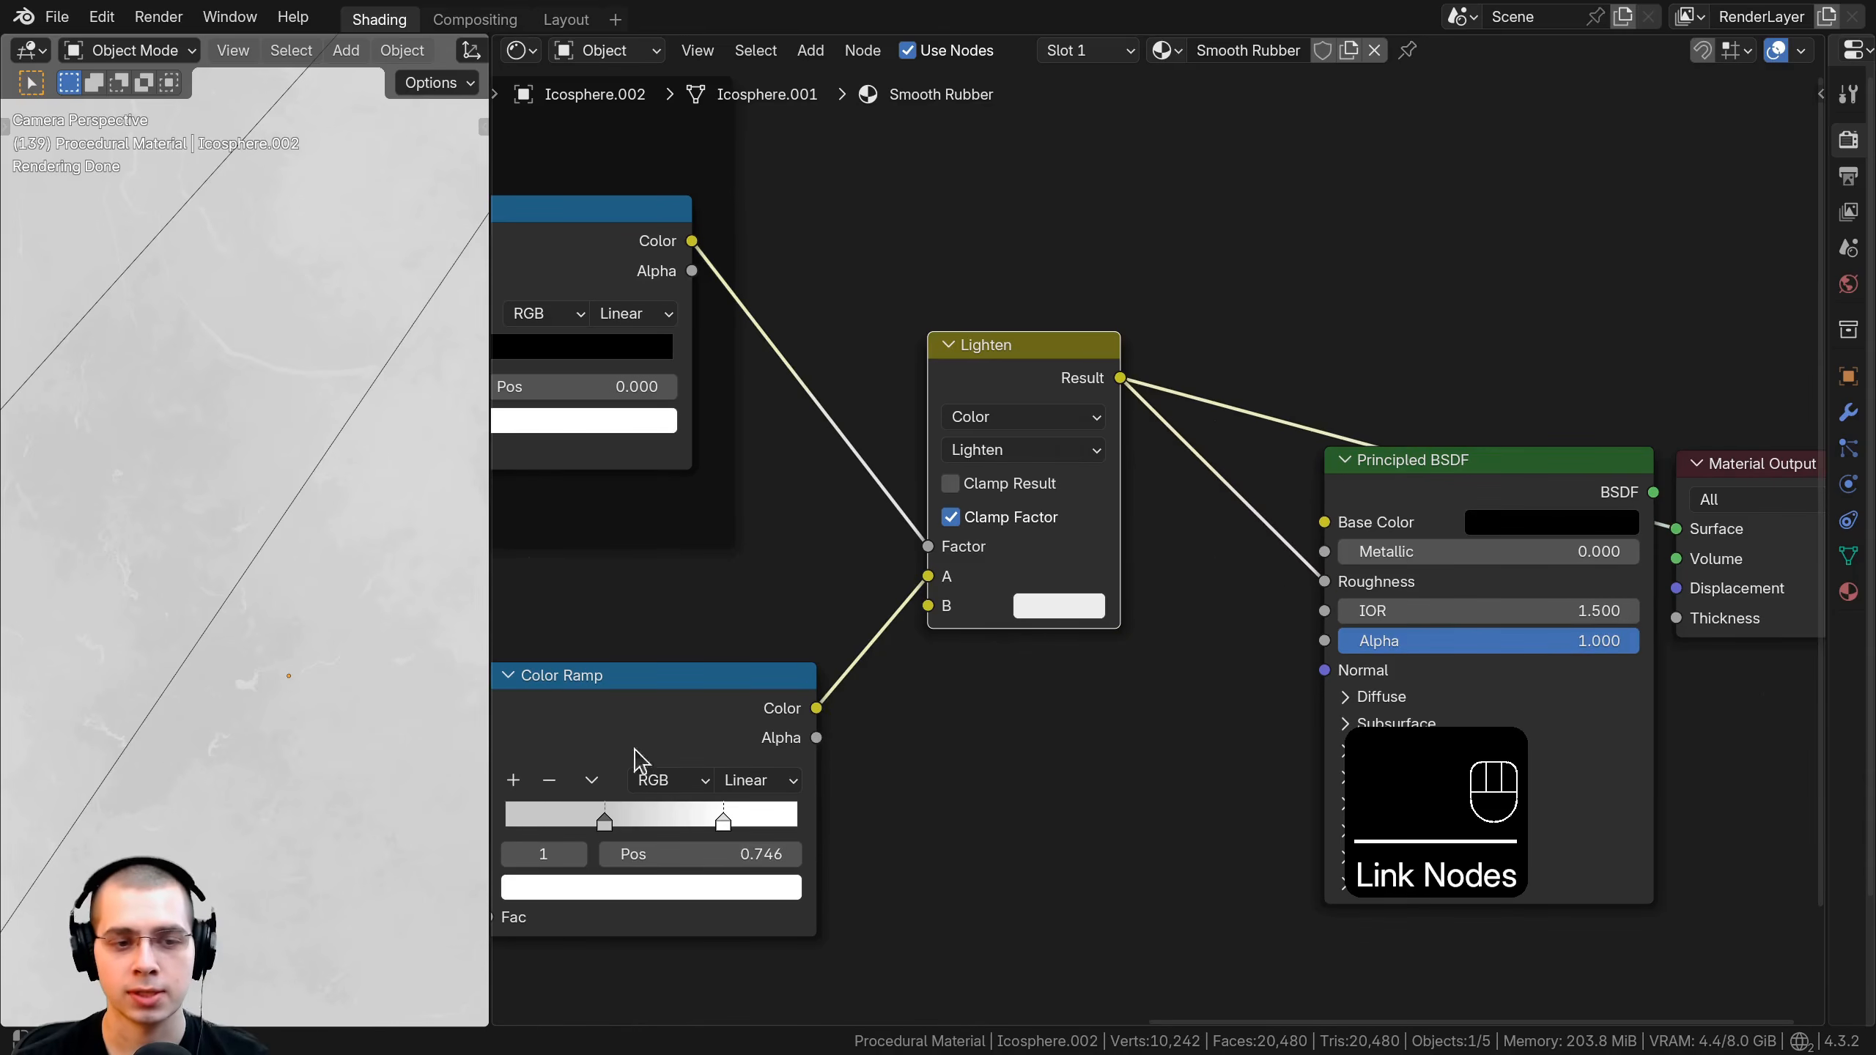
middle_drag(685, 702, 796, 661)
scroll(796, 662, up, 1)
click(721, 668)
middle_drag(1732, 405, 1332, 464)
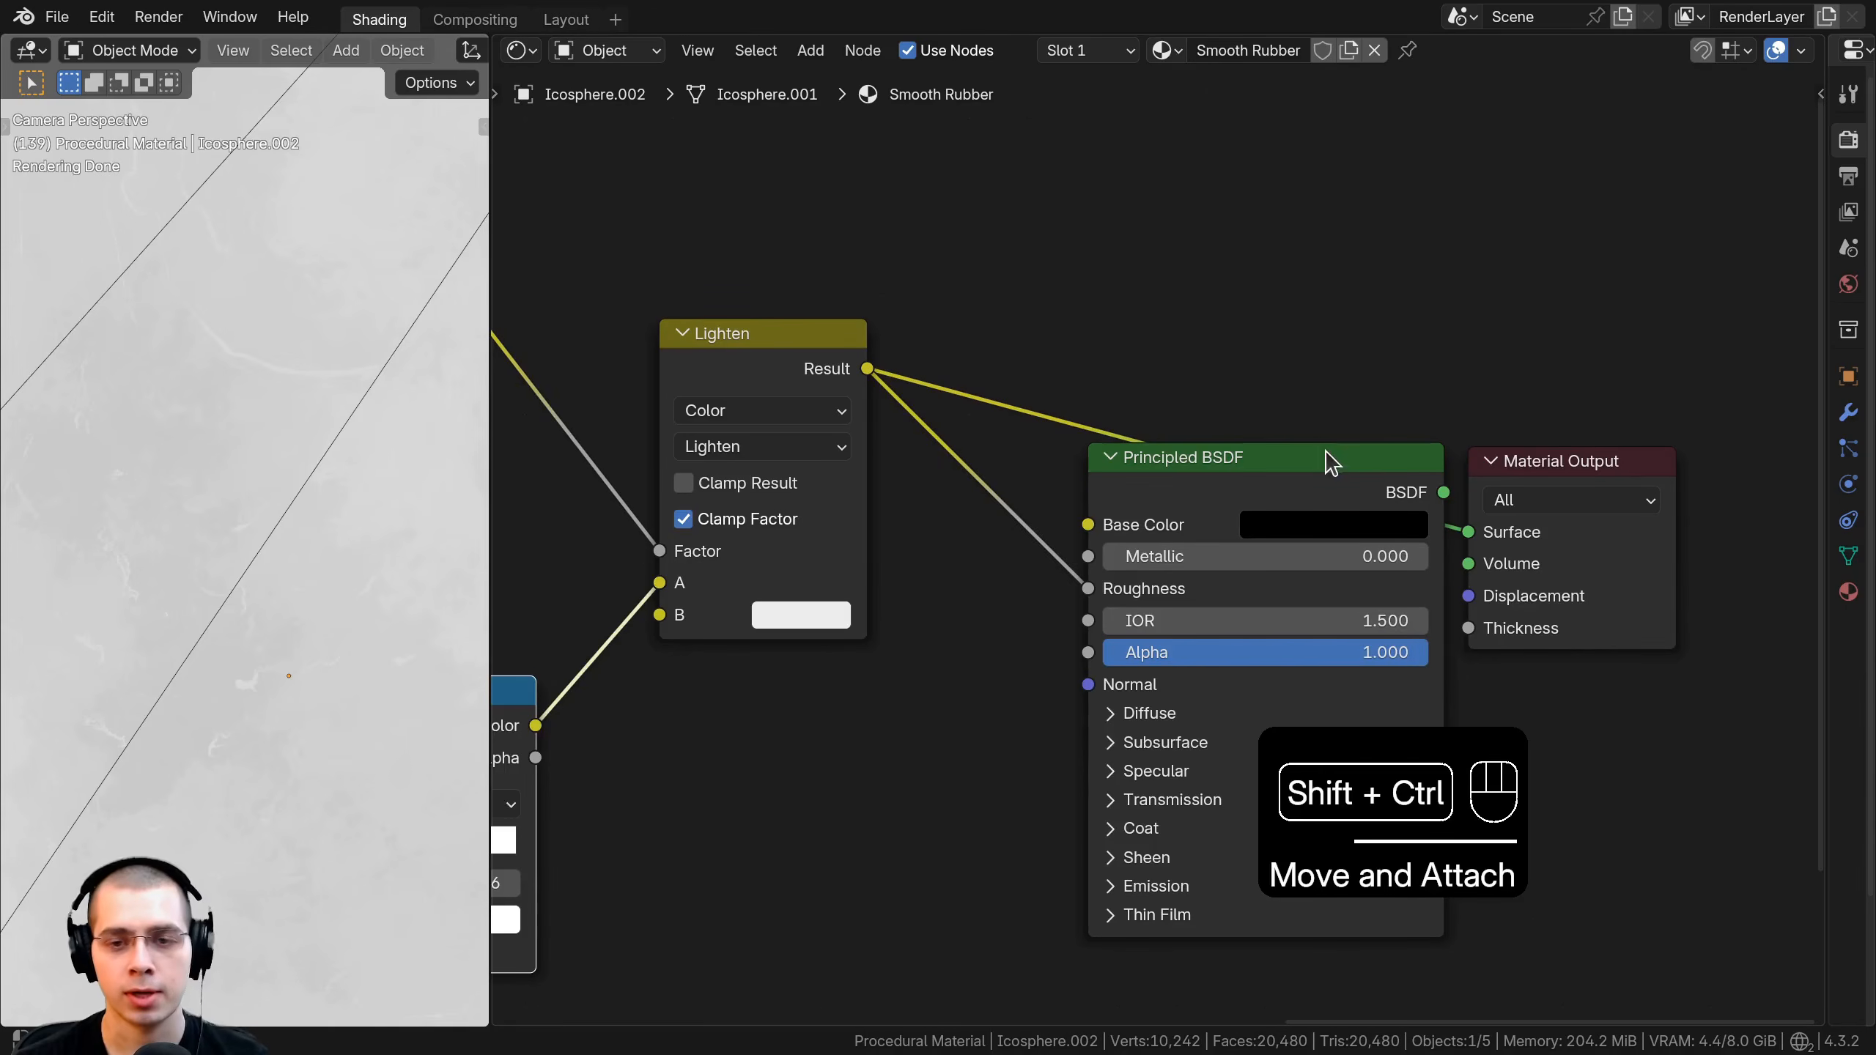
ctrl+shift+click(1320, 501)
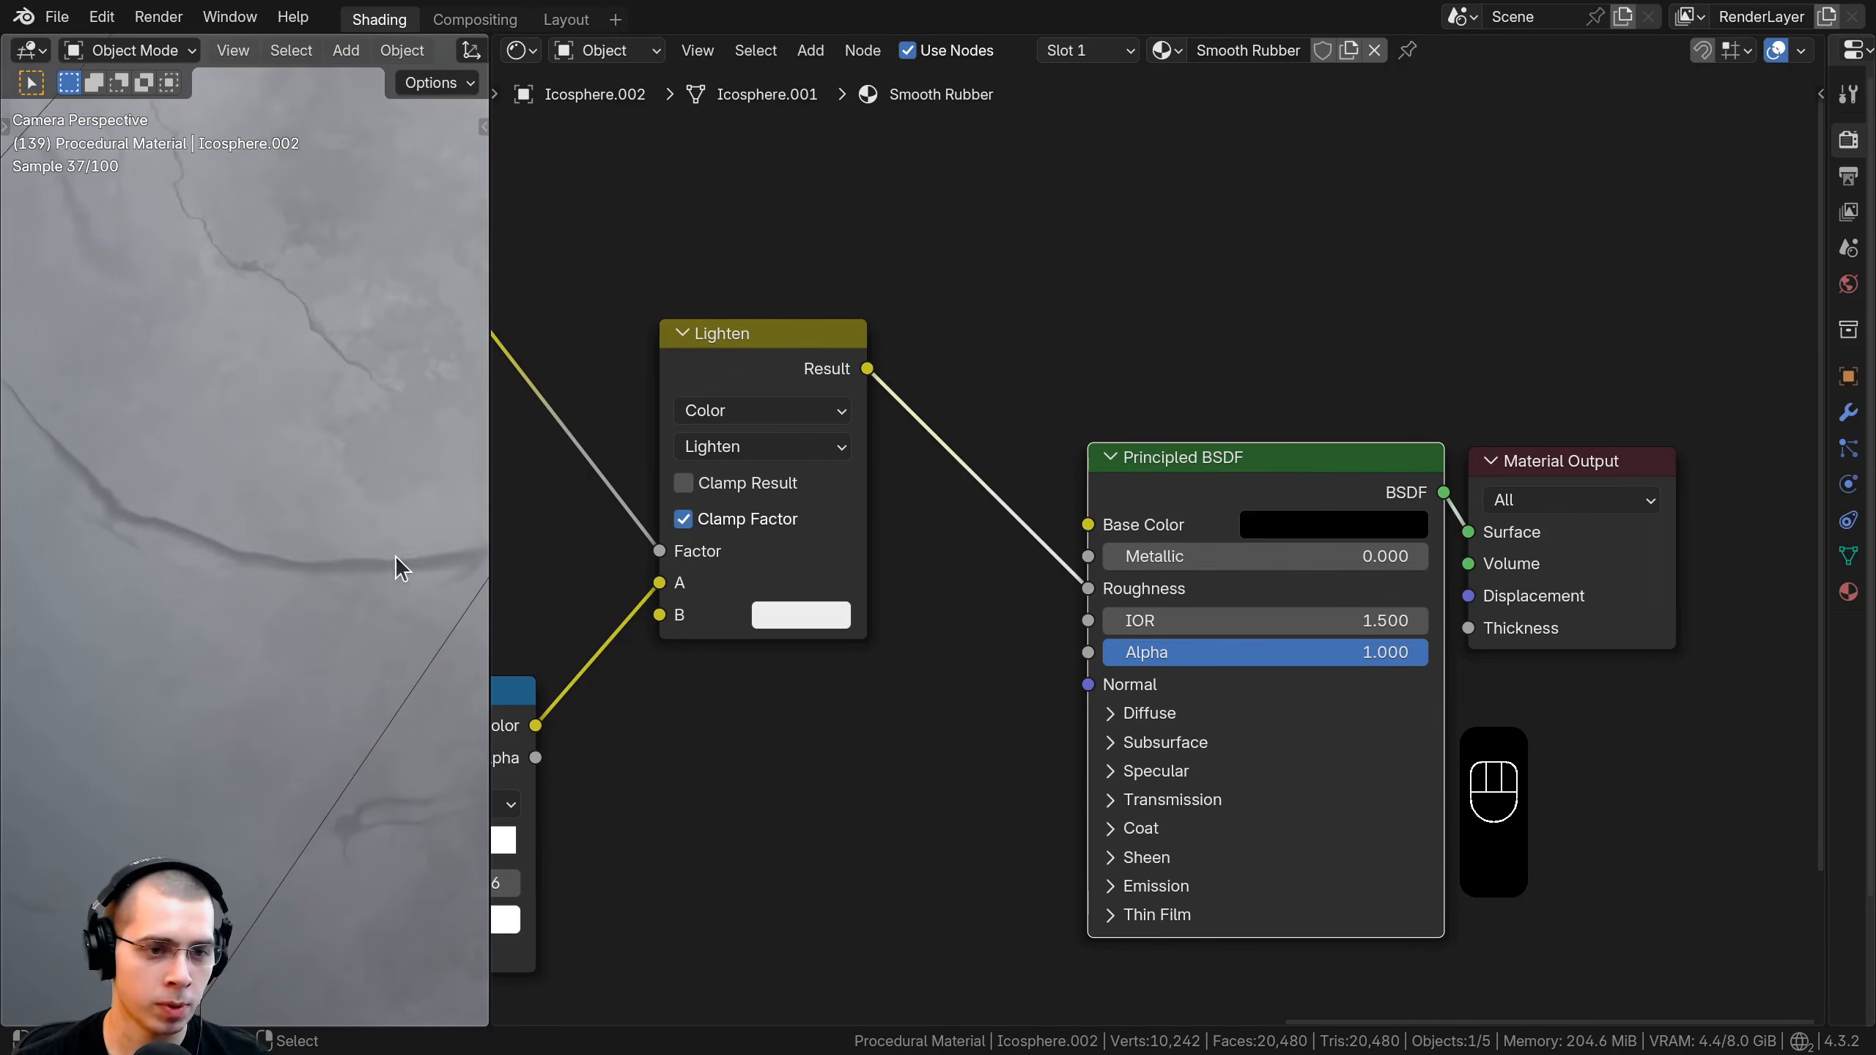
Review the brightness of the Lighten node's B color against the scratches on the sphere.
middle_drag(1017, 555, 1167, 544)
scroll(1167, 544, up, 1)
click(941, 607)
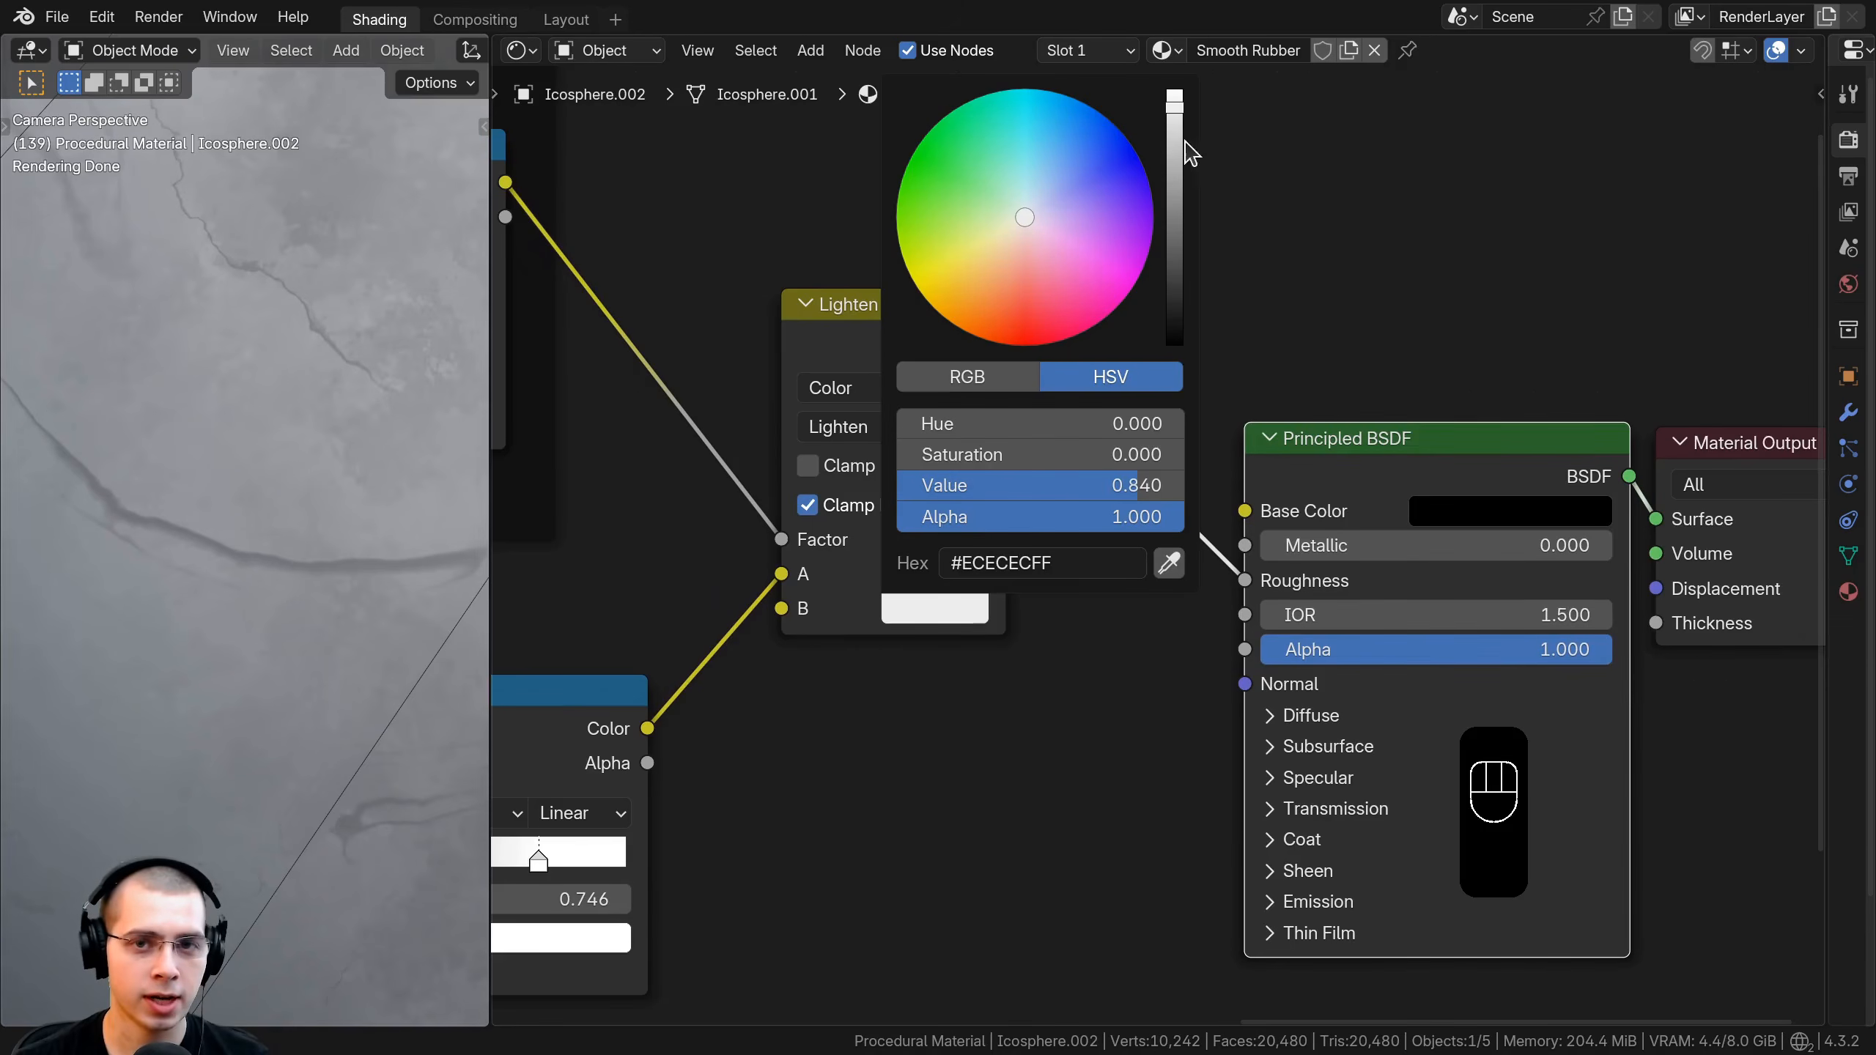
mouse_move(1176, 114)
mouse_down()
mouse_move(1175, 89)
mouse_move(1174, 343)
mouse_move(1174, 89)
mouse_up()
Add a Hue/Saturation/Value node between the Lighten node and the Principled BSDF's Roughness.
click(1269, 497)
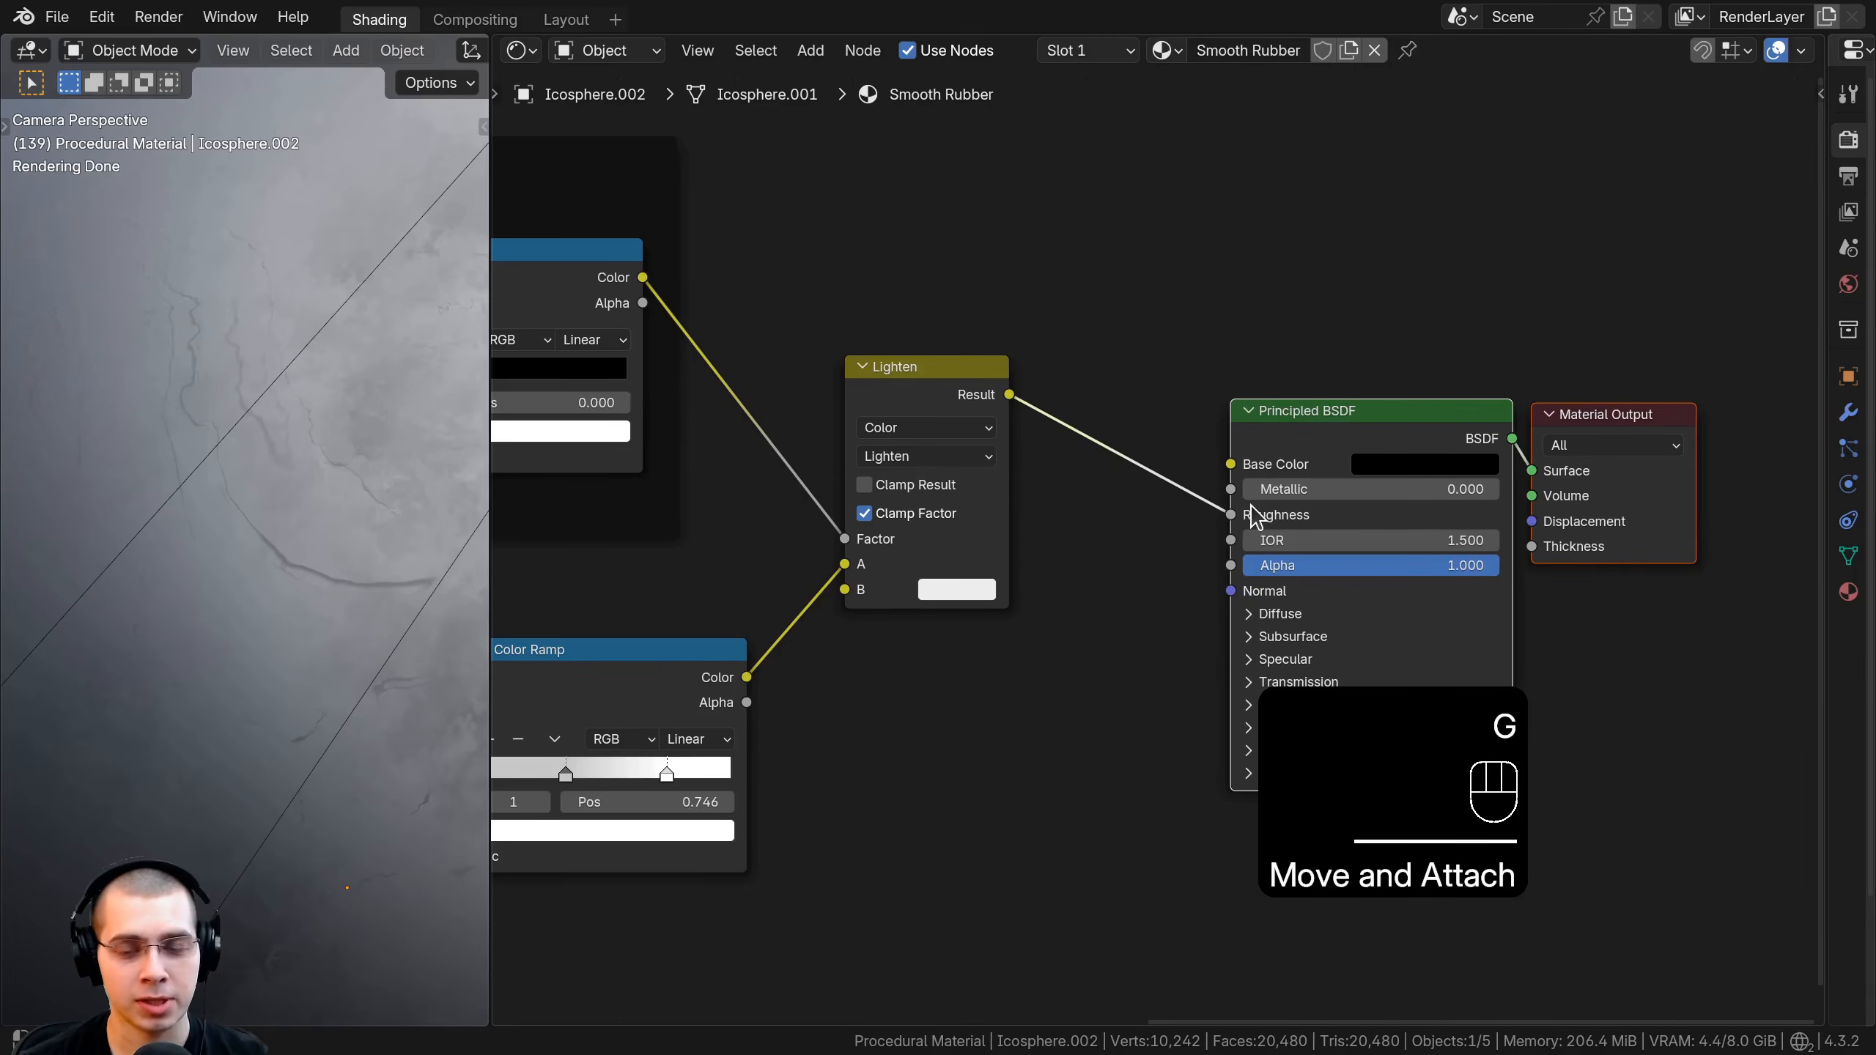
scroll(1253, 515, up, 1)
key(shift+a)
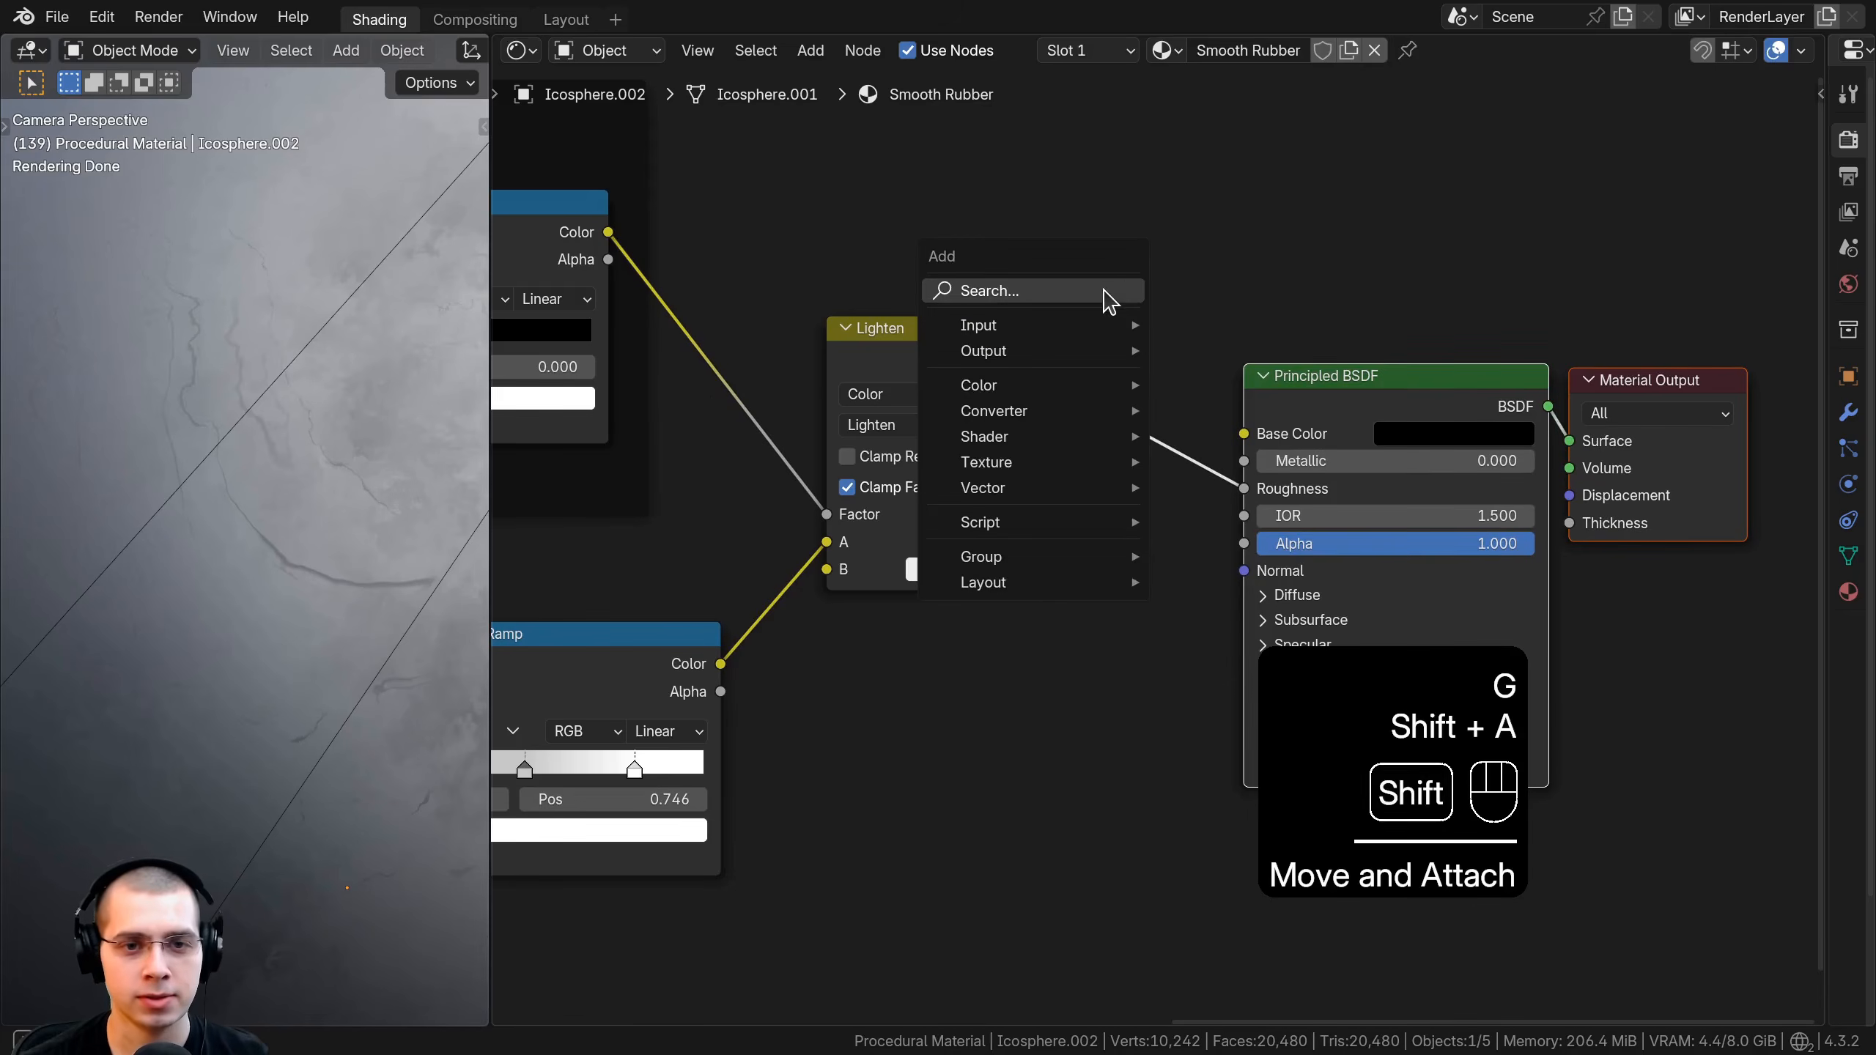
click(1103, 288)
text(hue)
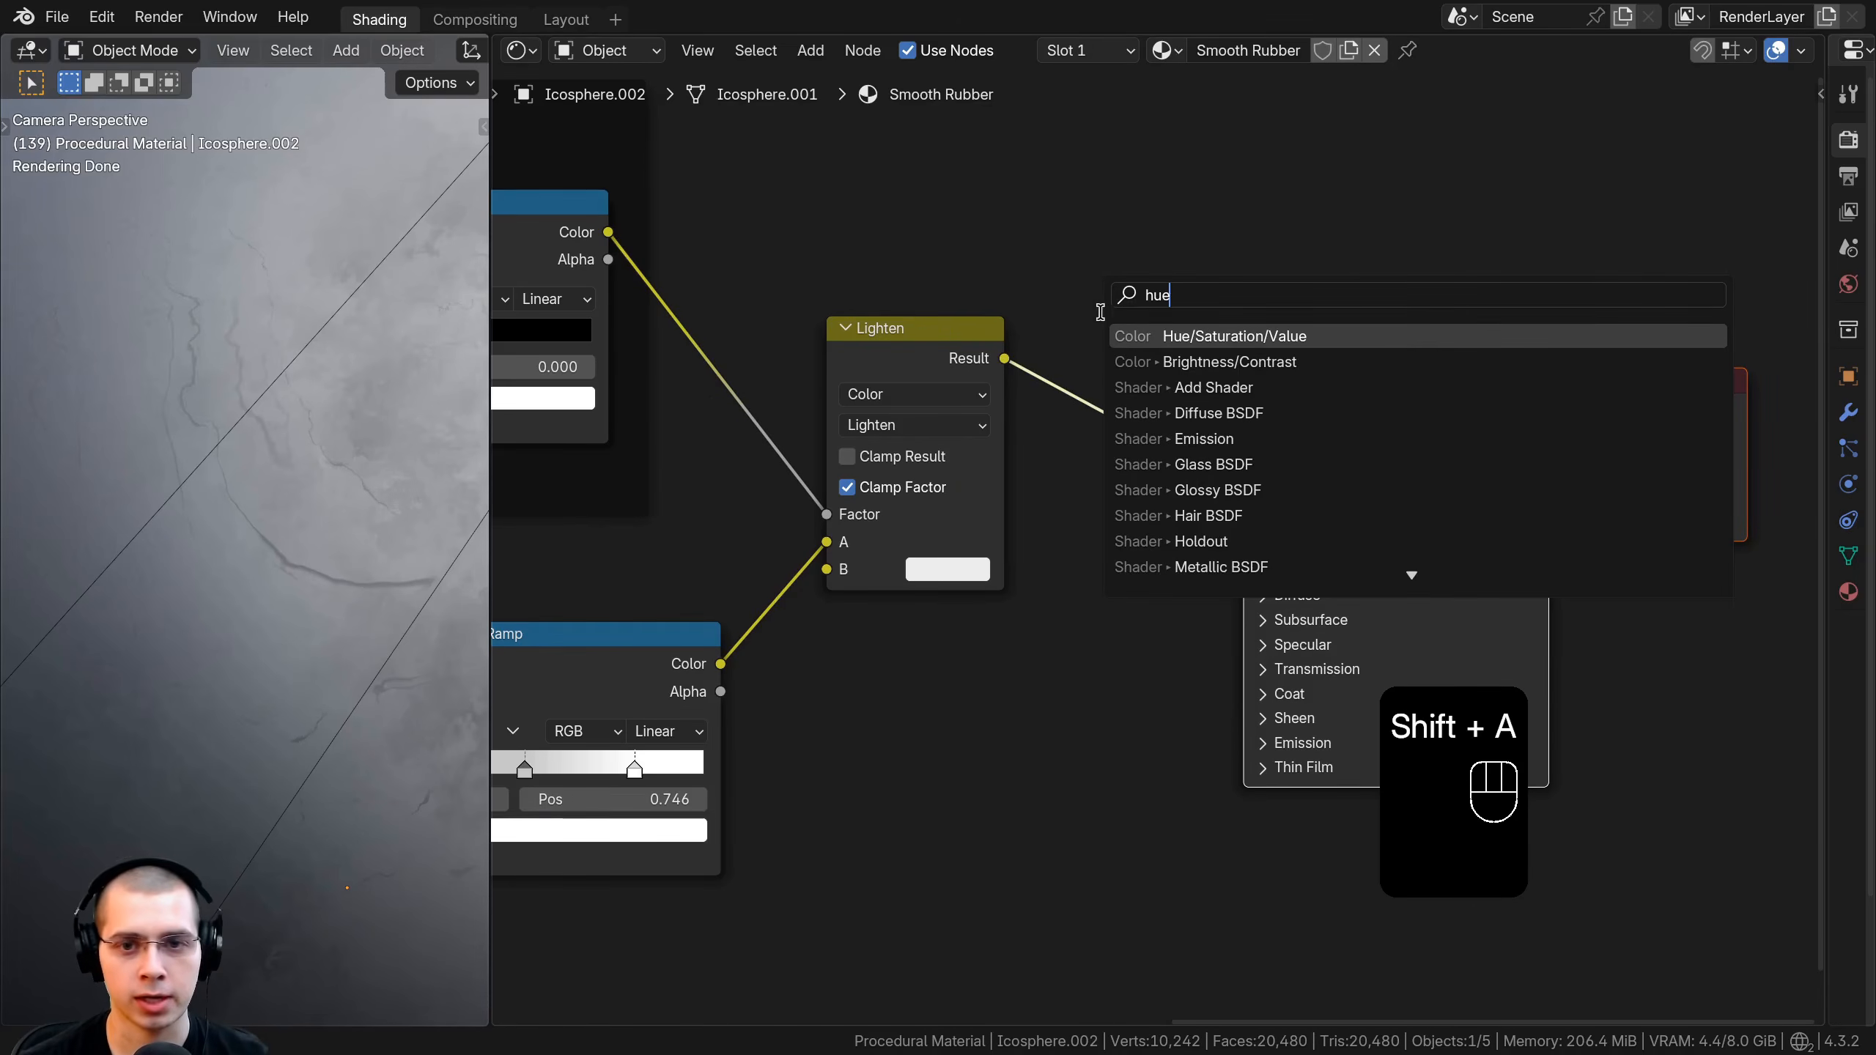
click(1159, 337)
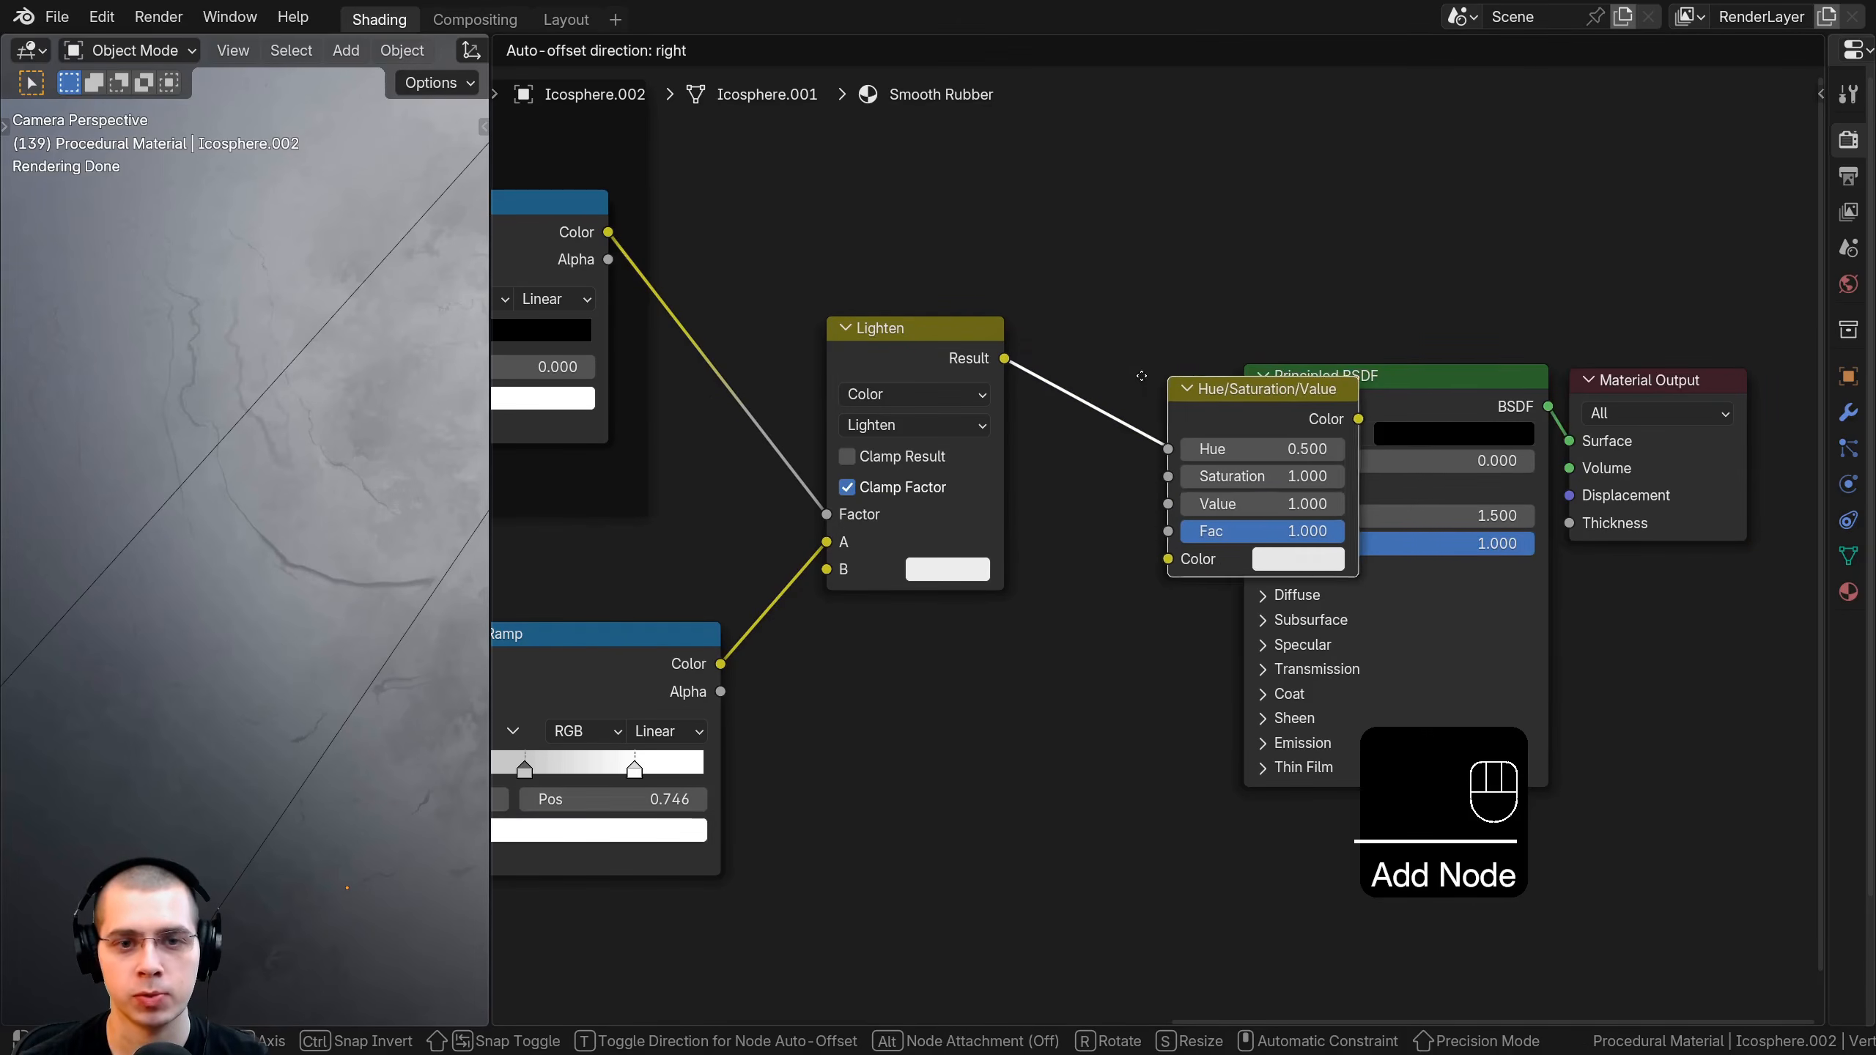
click(1220, 397)
Try lowering the Hue/Saturation/Value node's Value to test its effect on the sphere's roughness.
shift+drag(1137, 471, 1037, 472)
right_click(1118, 471)
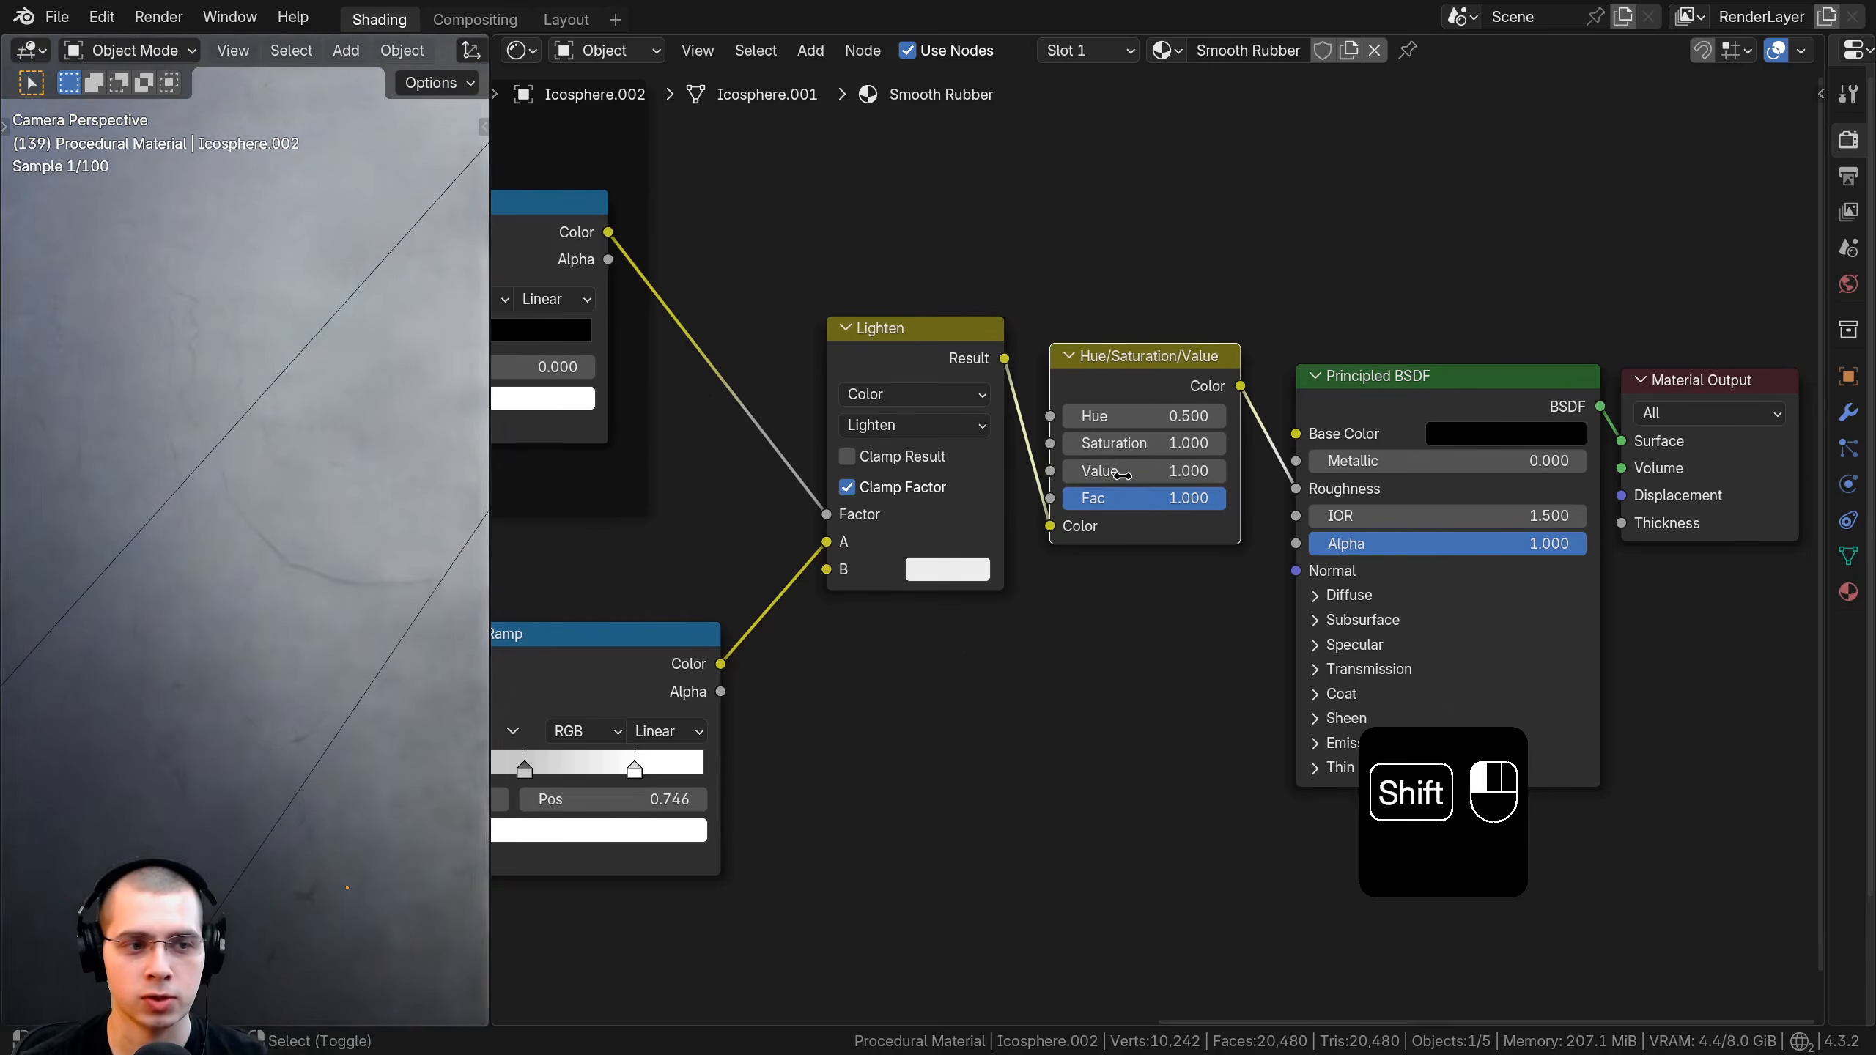
scroll(225, 525, down, 7)
shift+drag(1152, 471, 1082, 471)
right_click(1152, 472)
Add a Bump node below the Hue/Saturation/Value node and connect its Normal output to the Principled BSDF's Normal input.
middle_drag(1174, 509, 1200, 447)
key(a)
drag(1176, 323, 1181, 323)
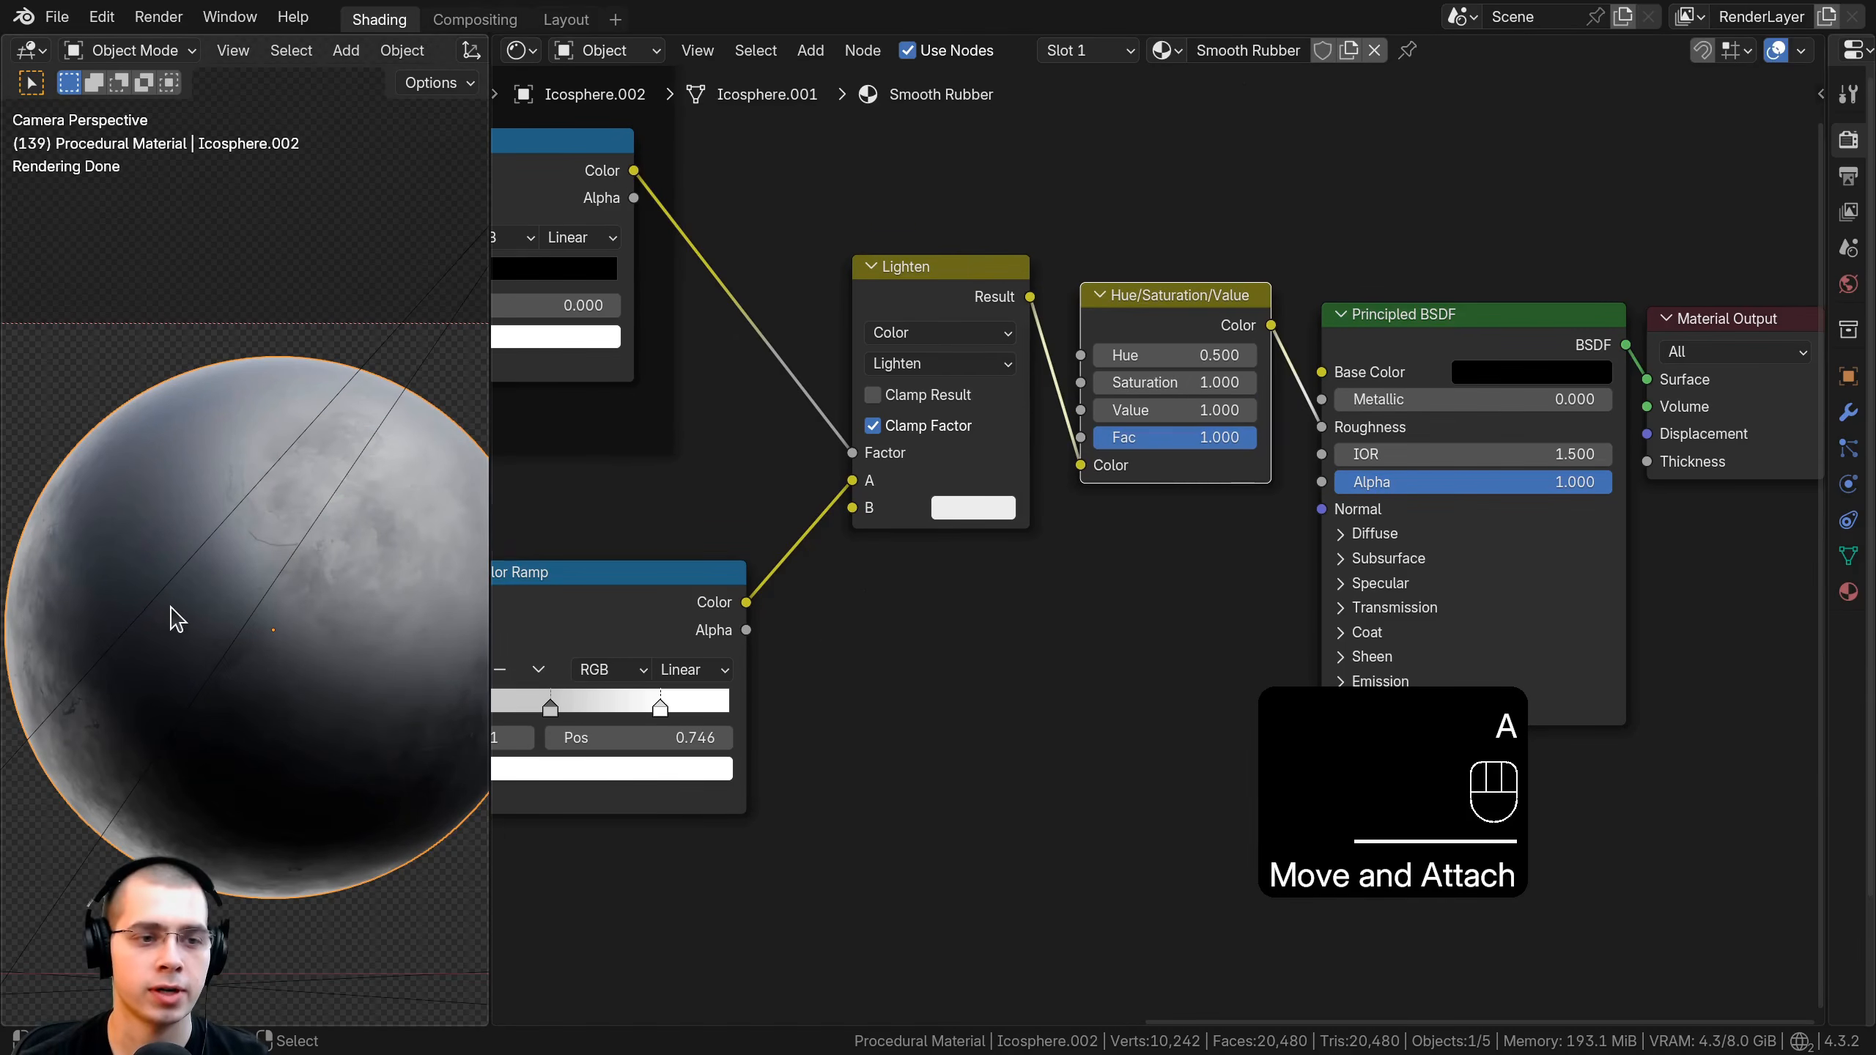
scroll(853, 531, down, 3)
key(shift+a)
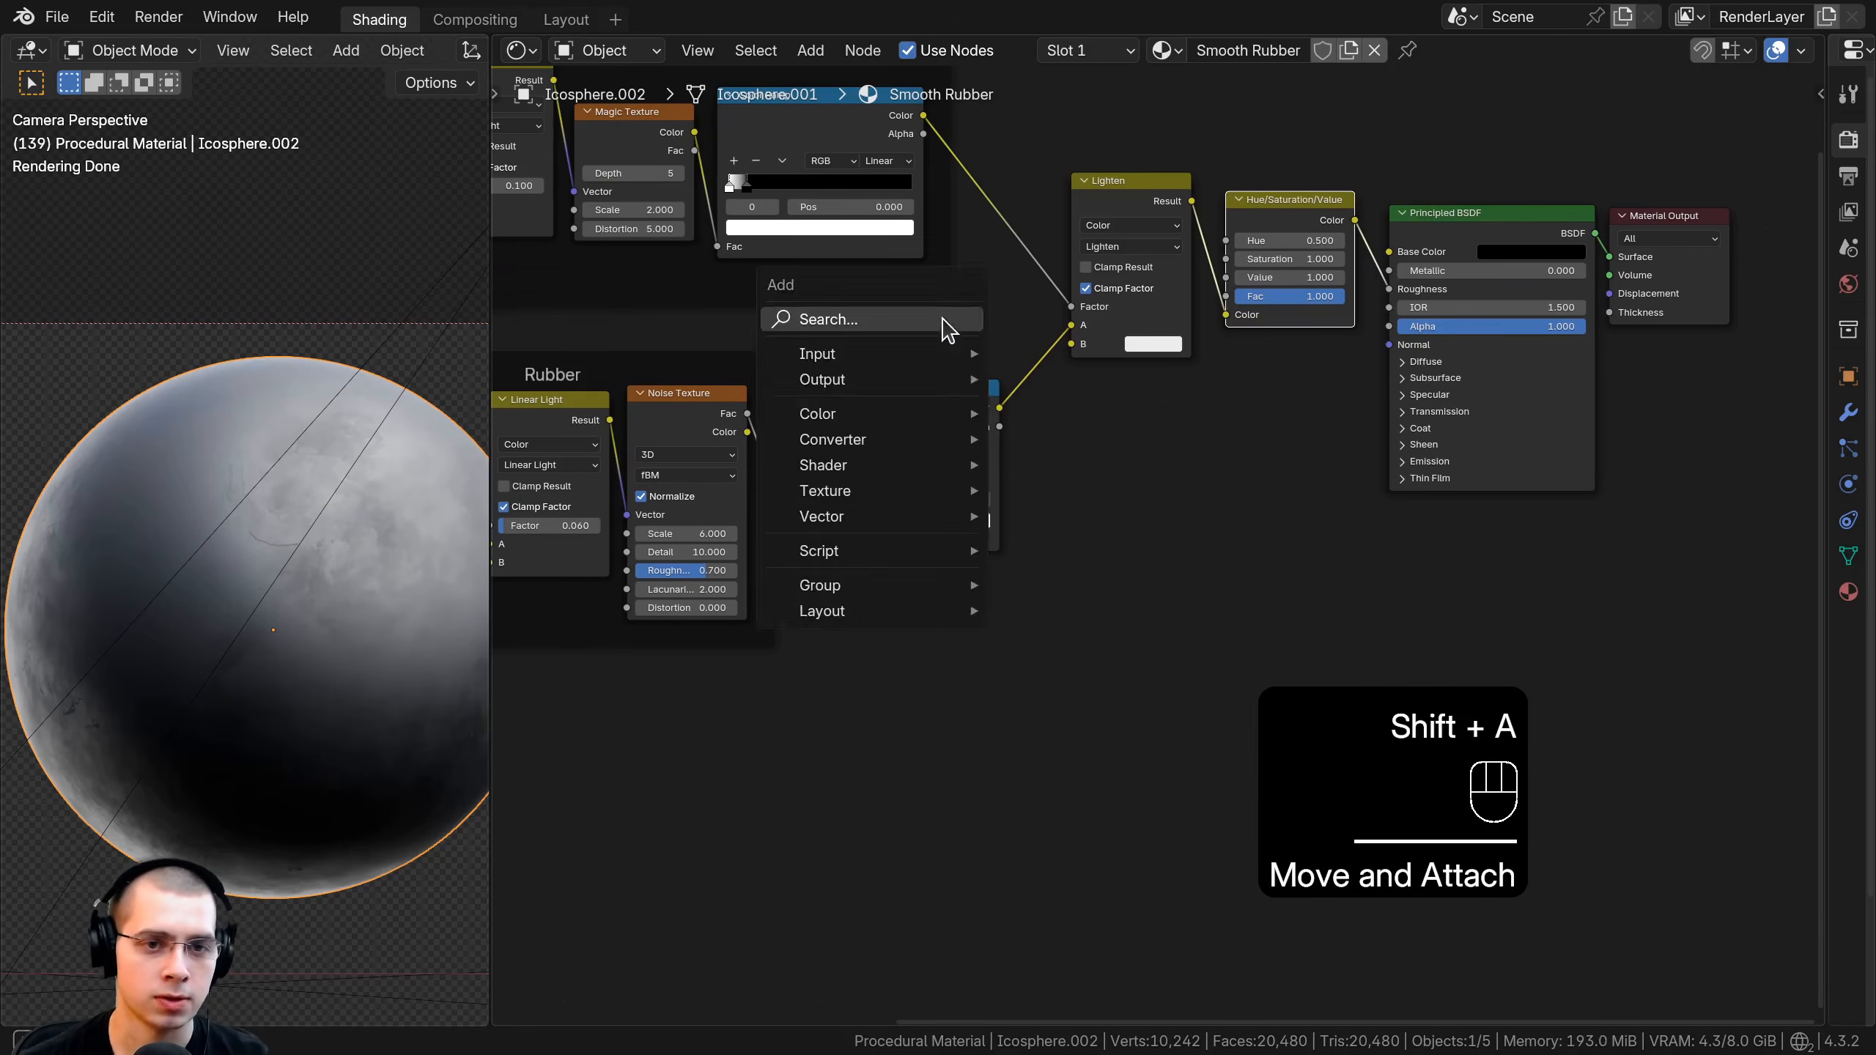
text(bm)
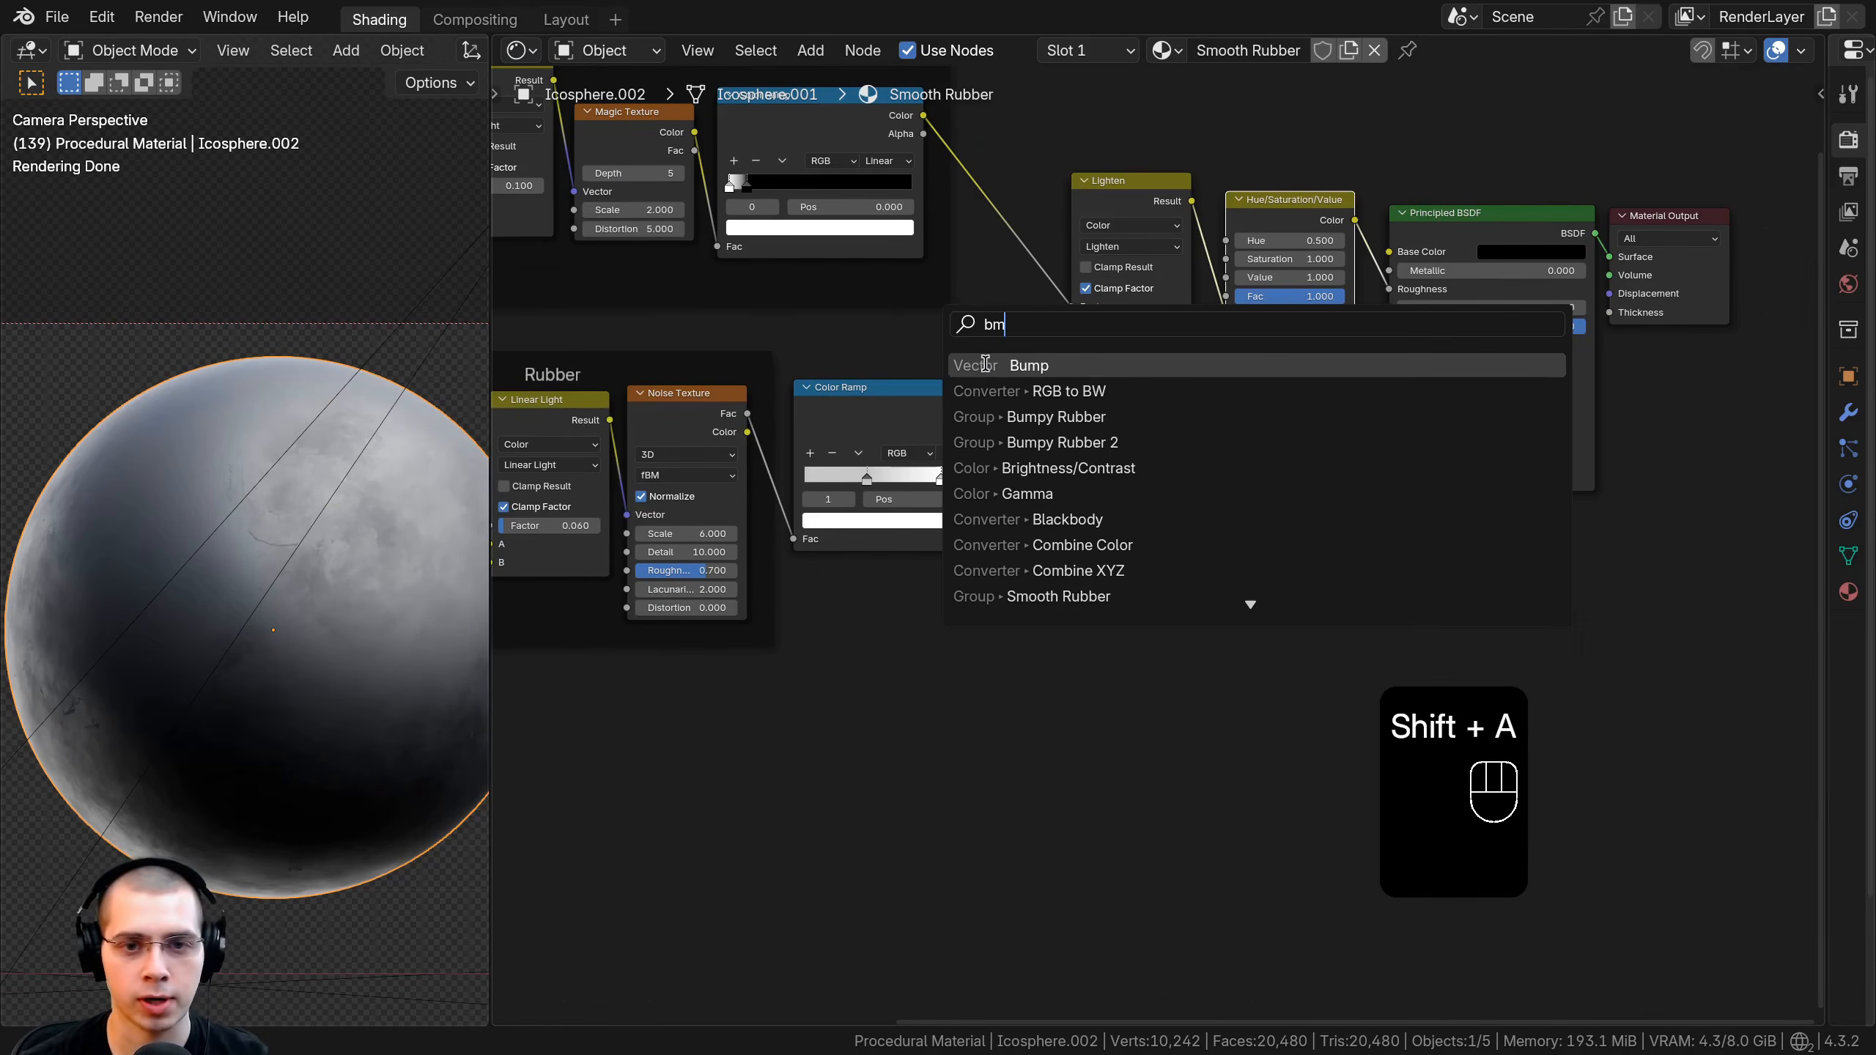
click(986, 364)
scroll(1327, 410, up, 3)
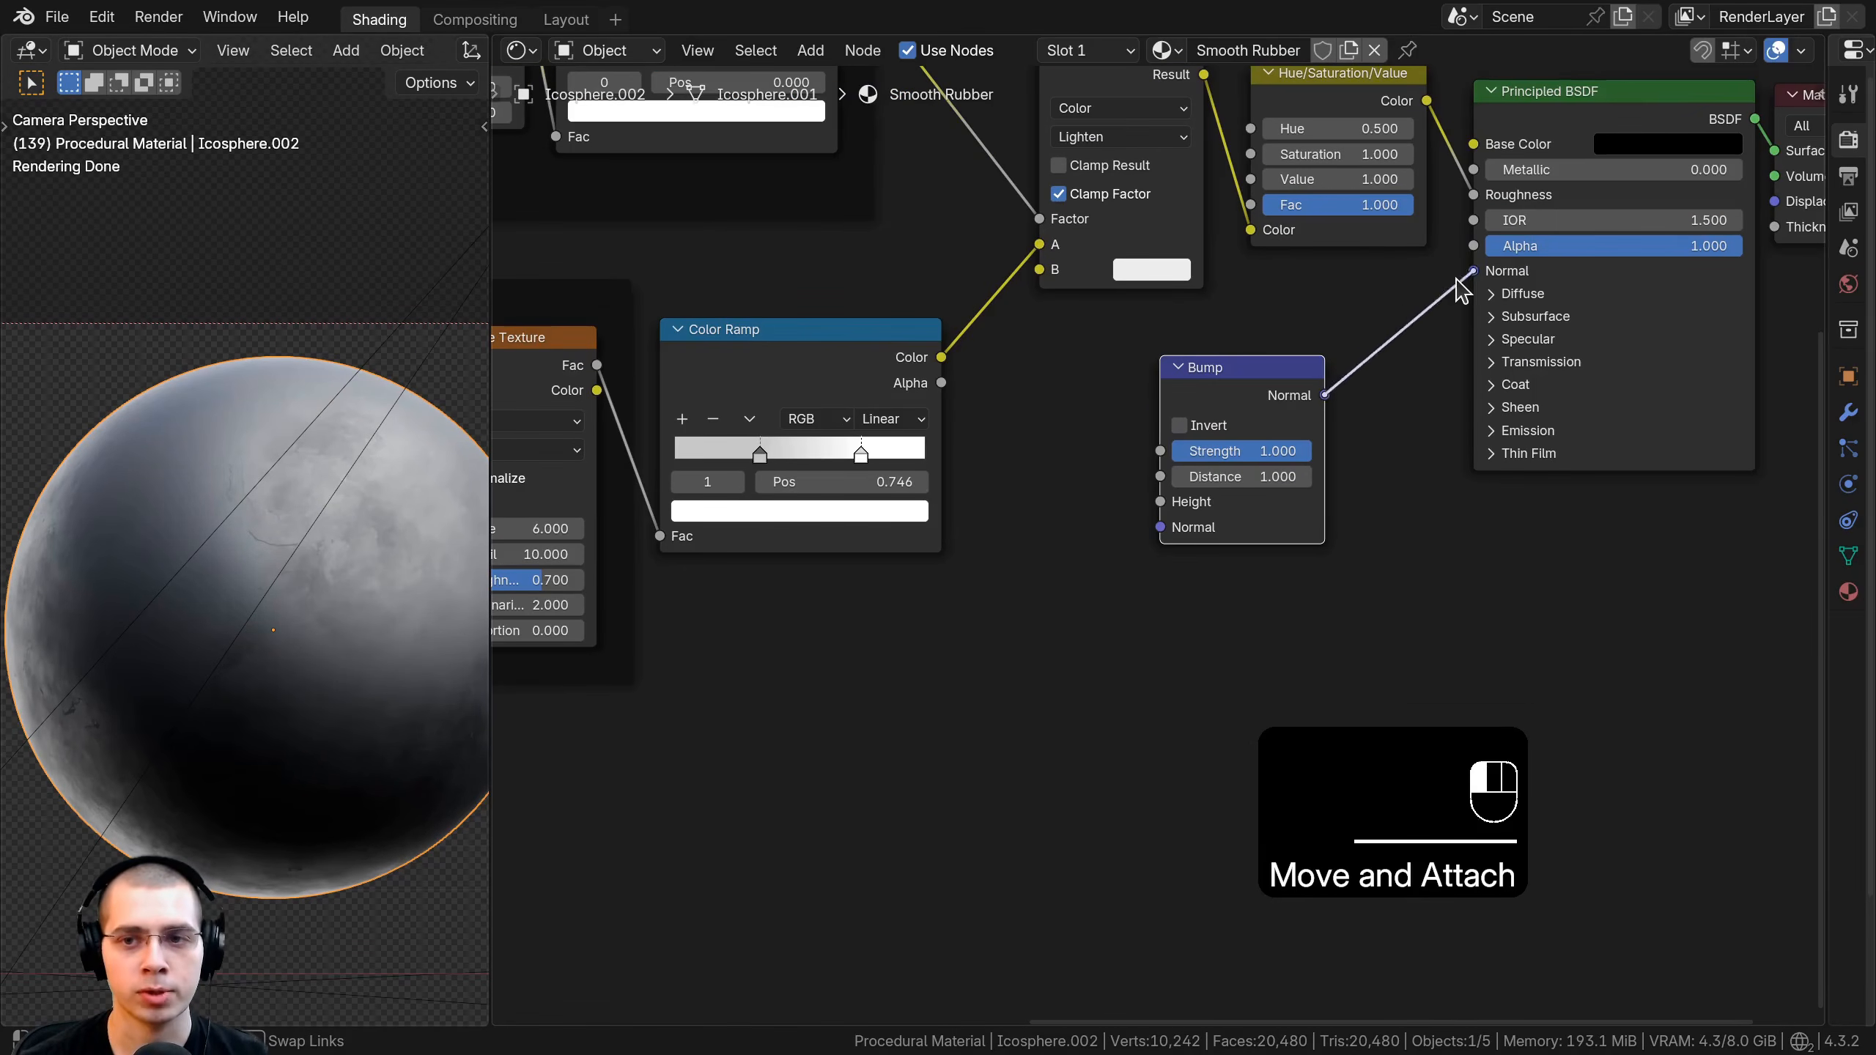
drag(1456, 278, 1461, 273)
drag(1265, 408, 1248, 414)
Connect the last Rubber Noise Texture's Fac to the Bump node's Height and inspect the sphere's surface up close.
scroll(1094, 402, down, 4)
middle_drag(1094, 402, 1286, 404)
click(862, 360)
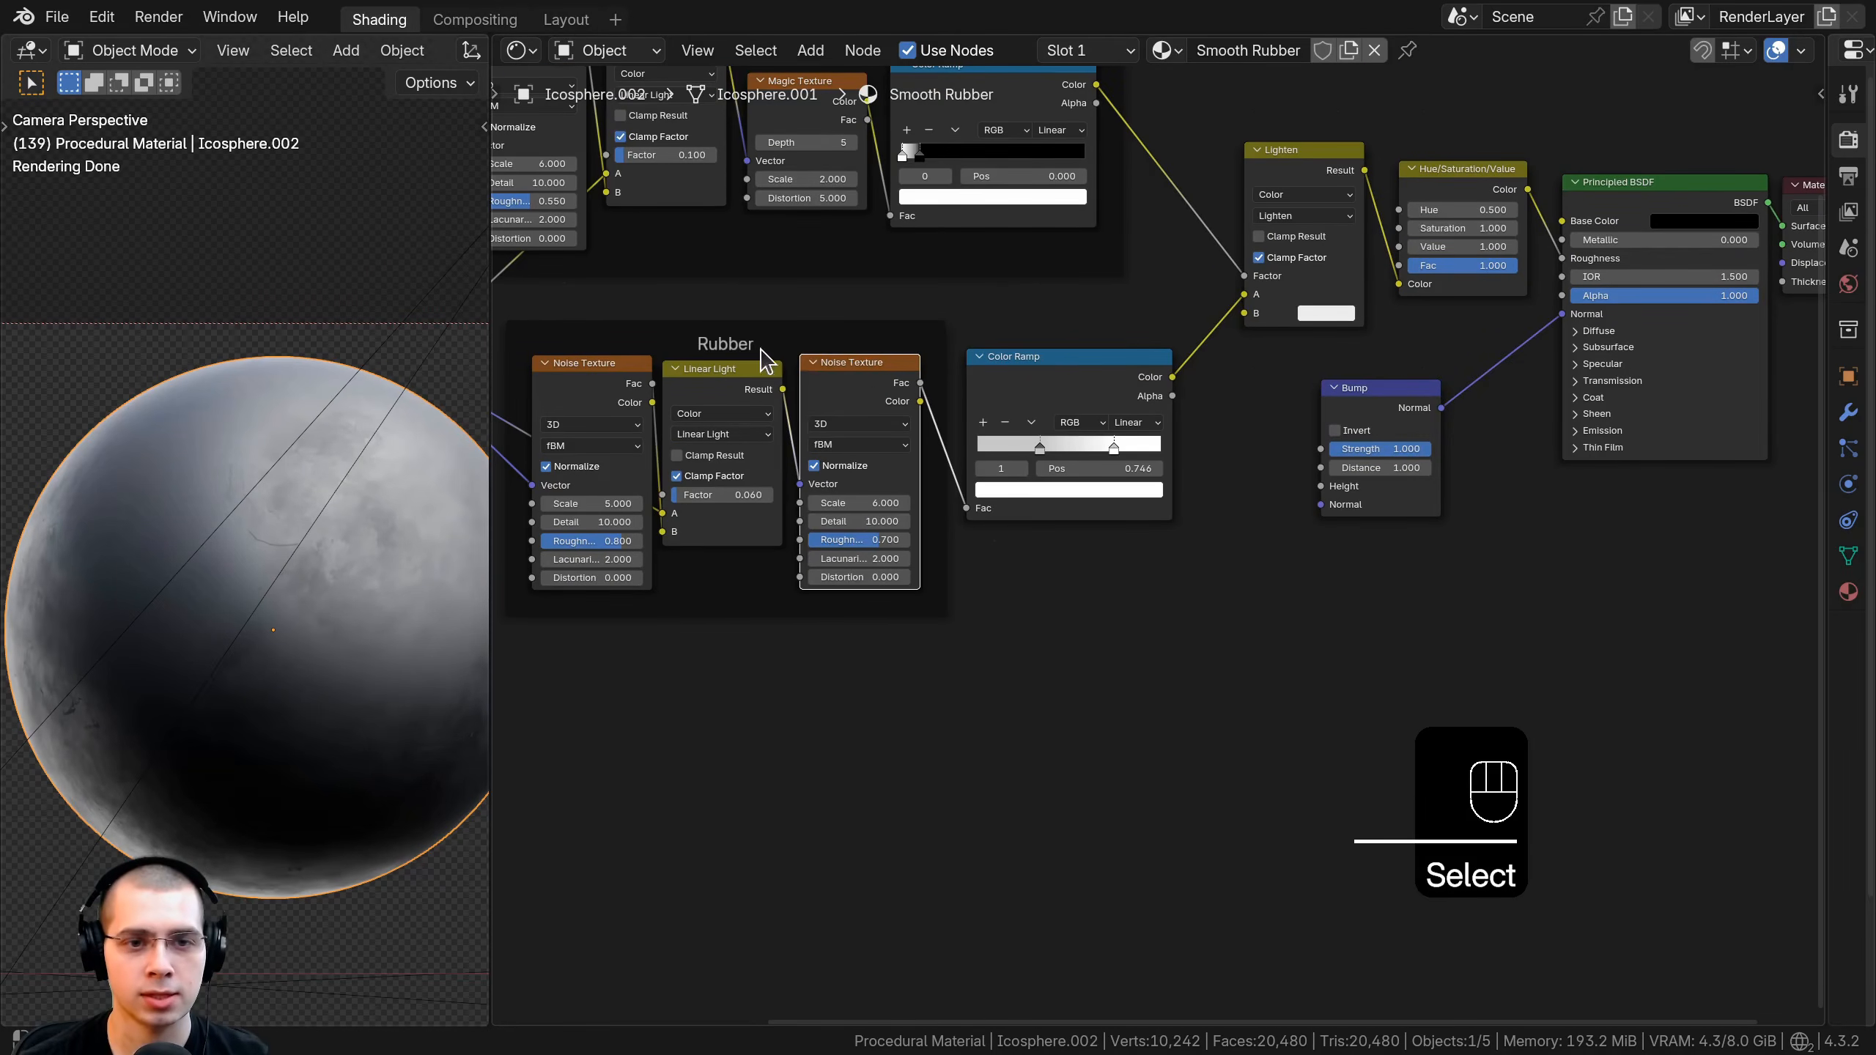
scroll(764, 361, up, 2)
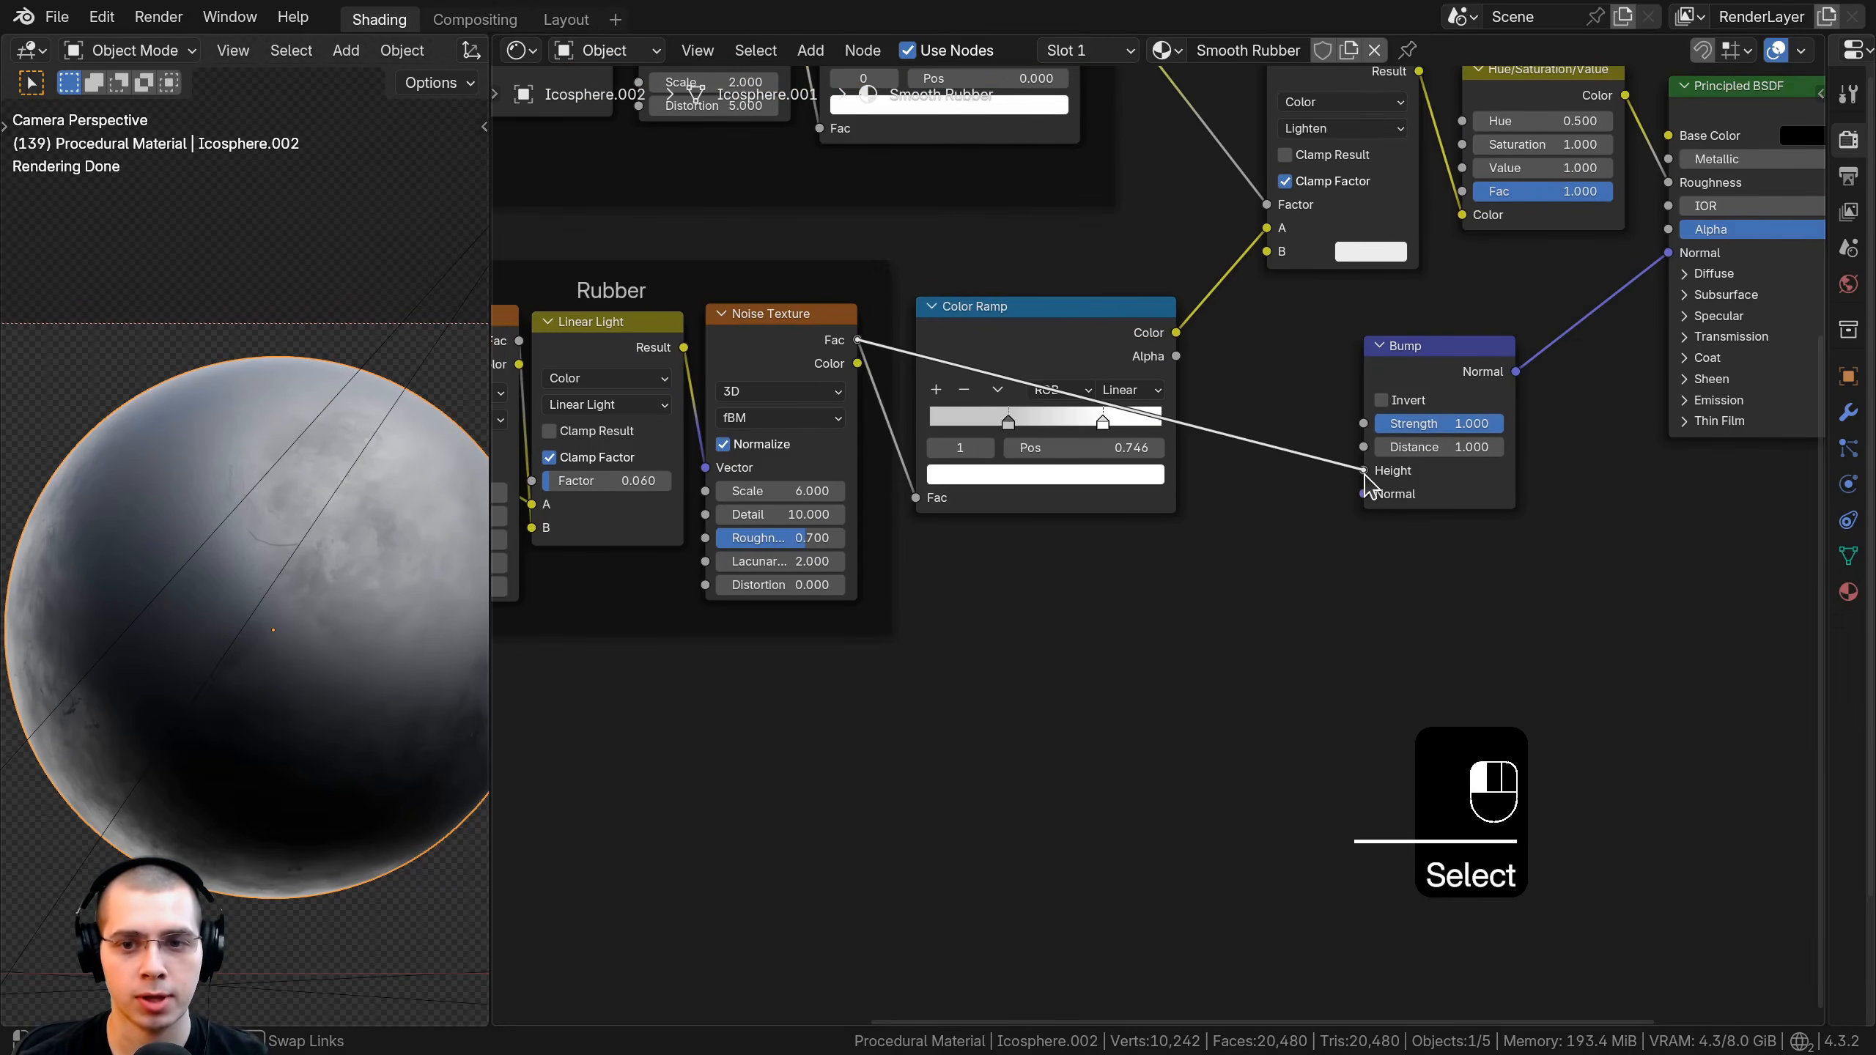
drag(1365, 474, 1367, 477)
middle_drag(967, 508, 770, 603)
shift+middle_drag(351, 589, 265, 538)
scroll(273, 448, up, 4)
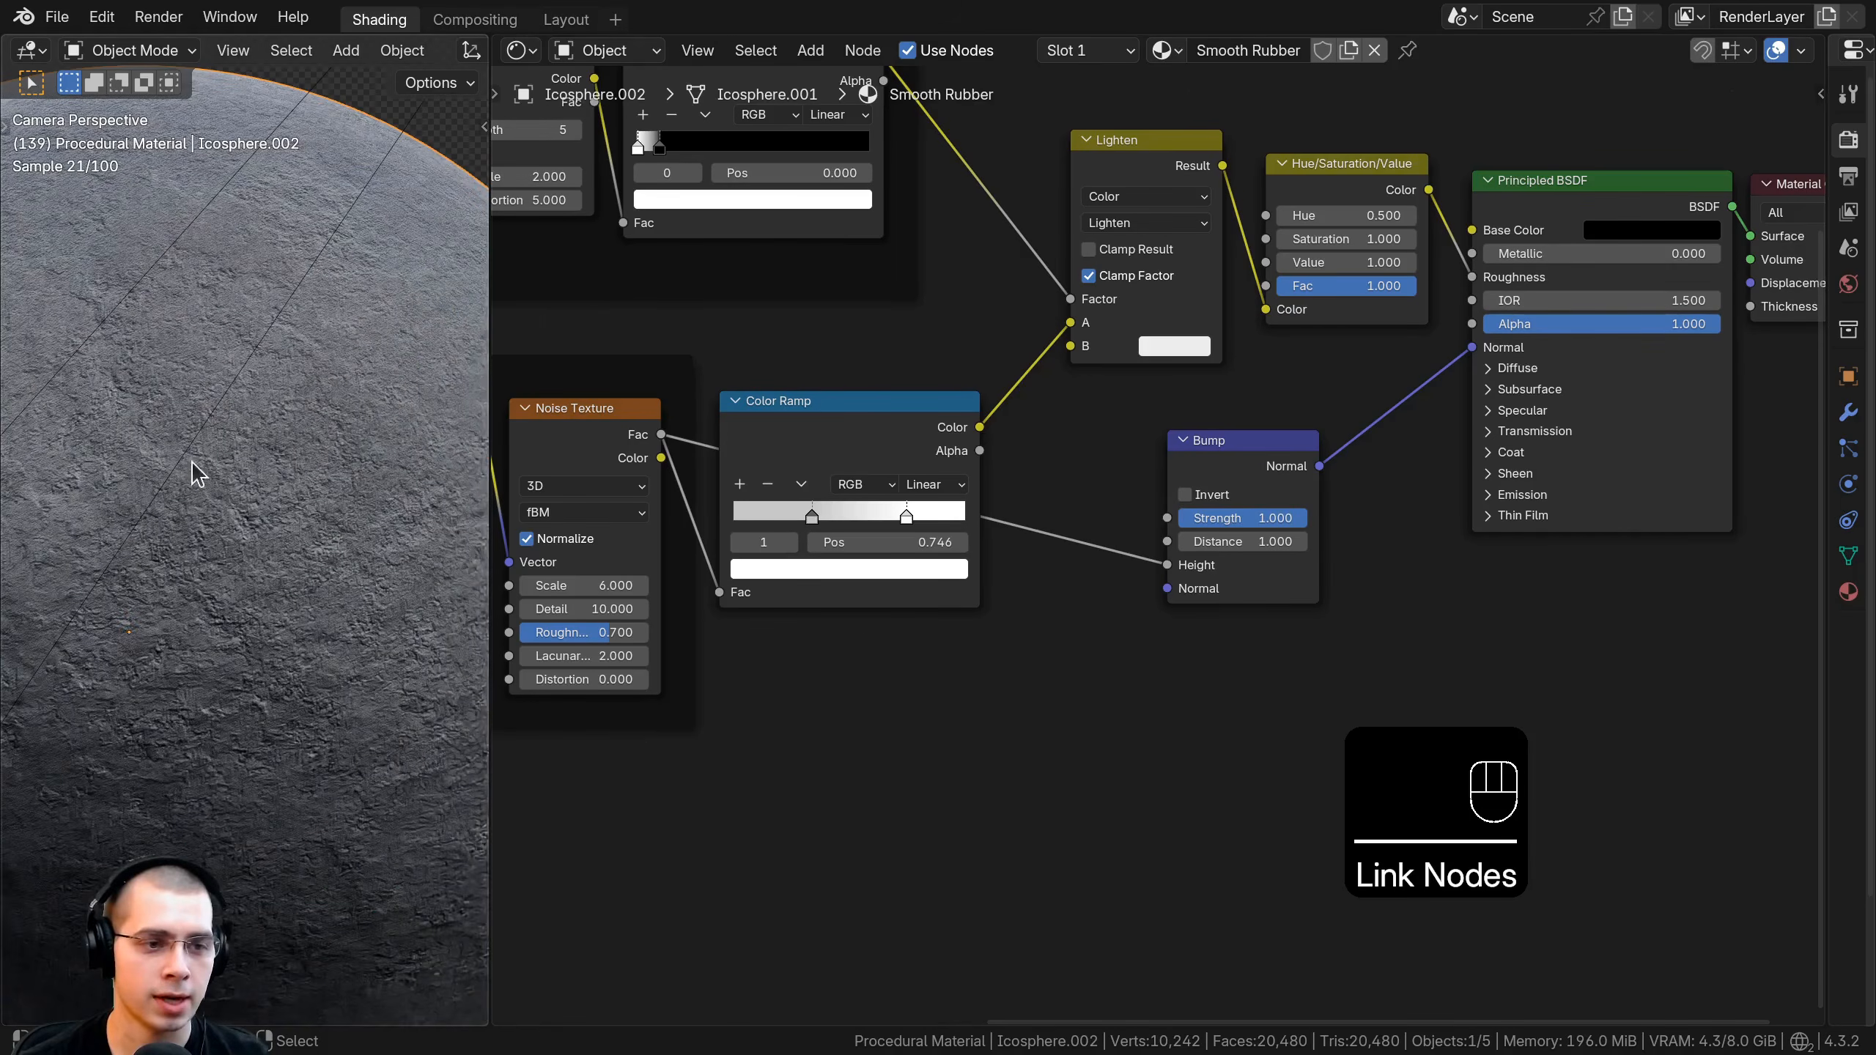
Set the Bump node's Strength to 0.040 and enable Invert, checking the effect on the sphere.
scroll(1424, 635, up, 2)
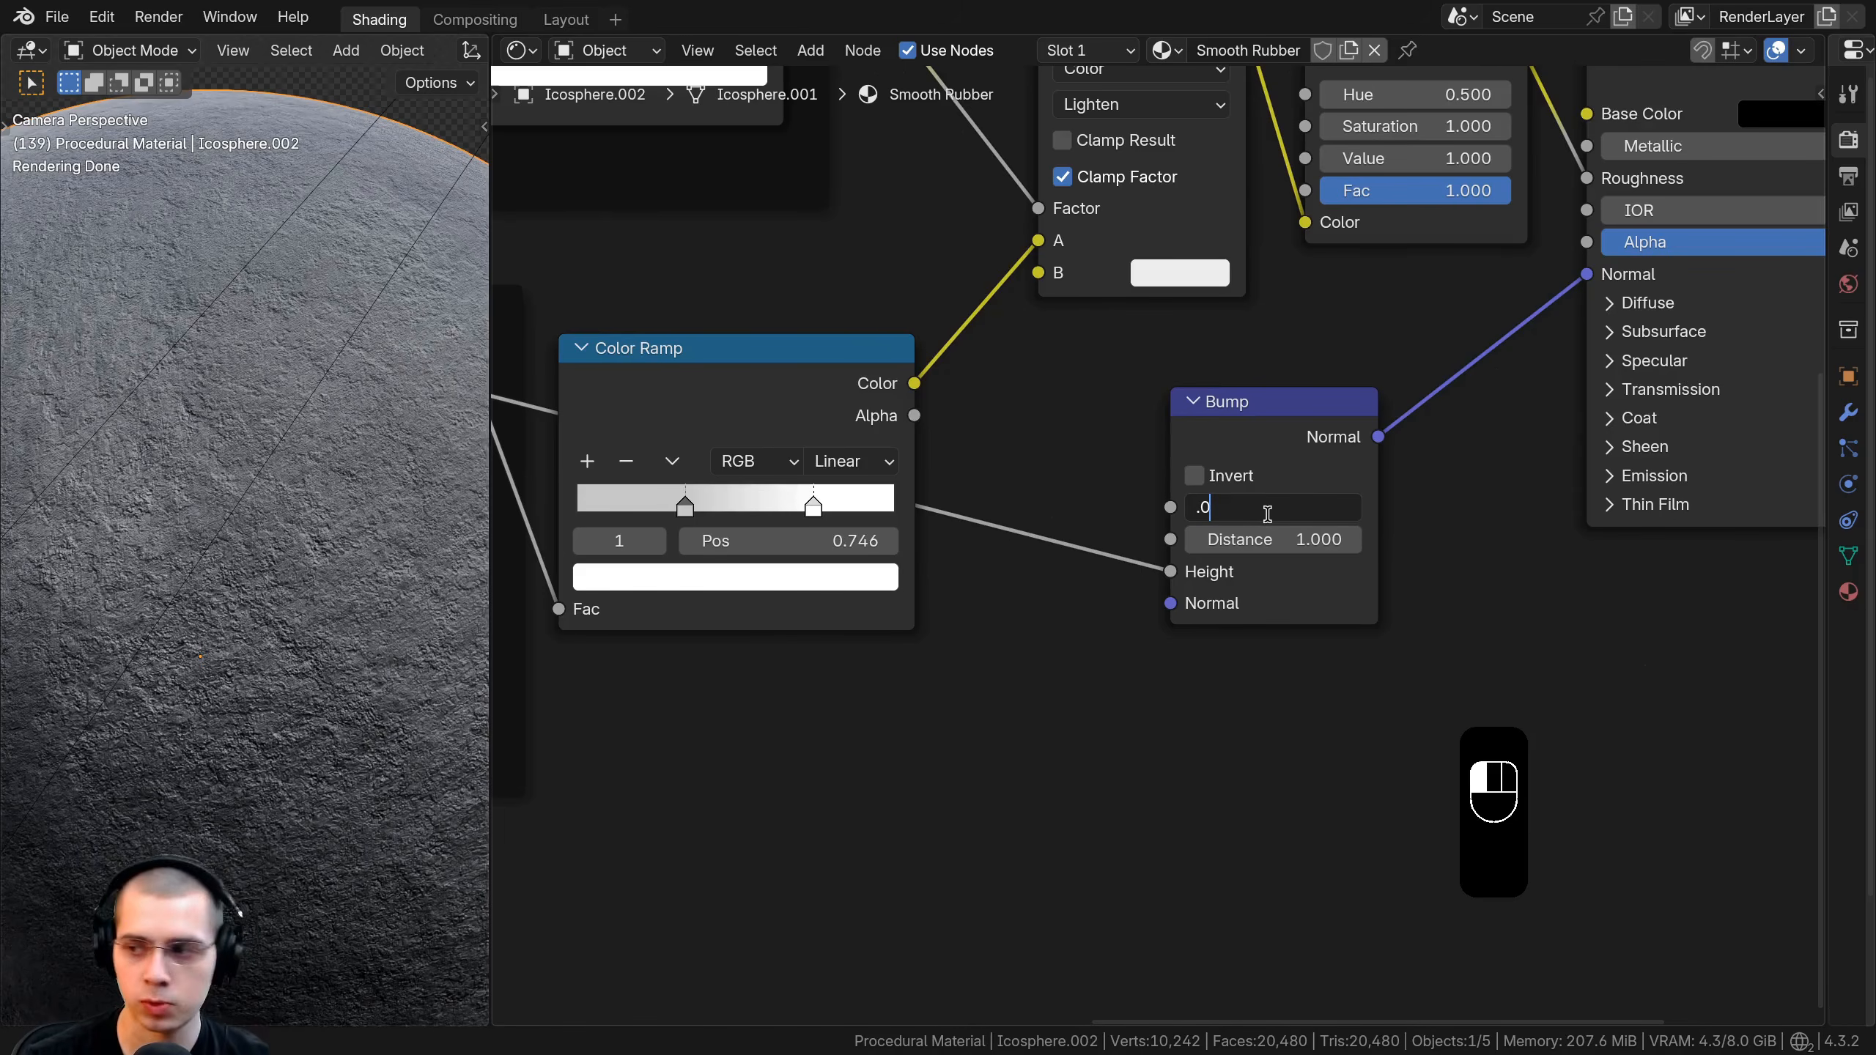
key(Return)
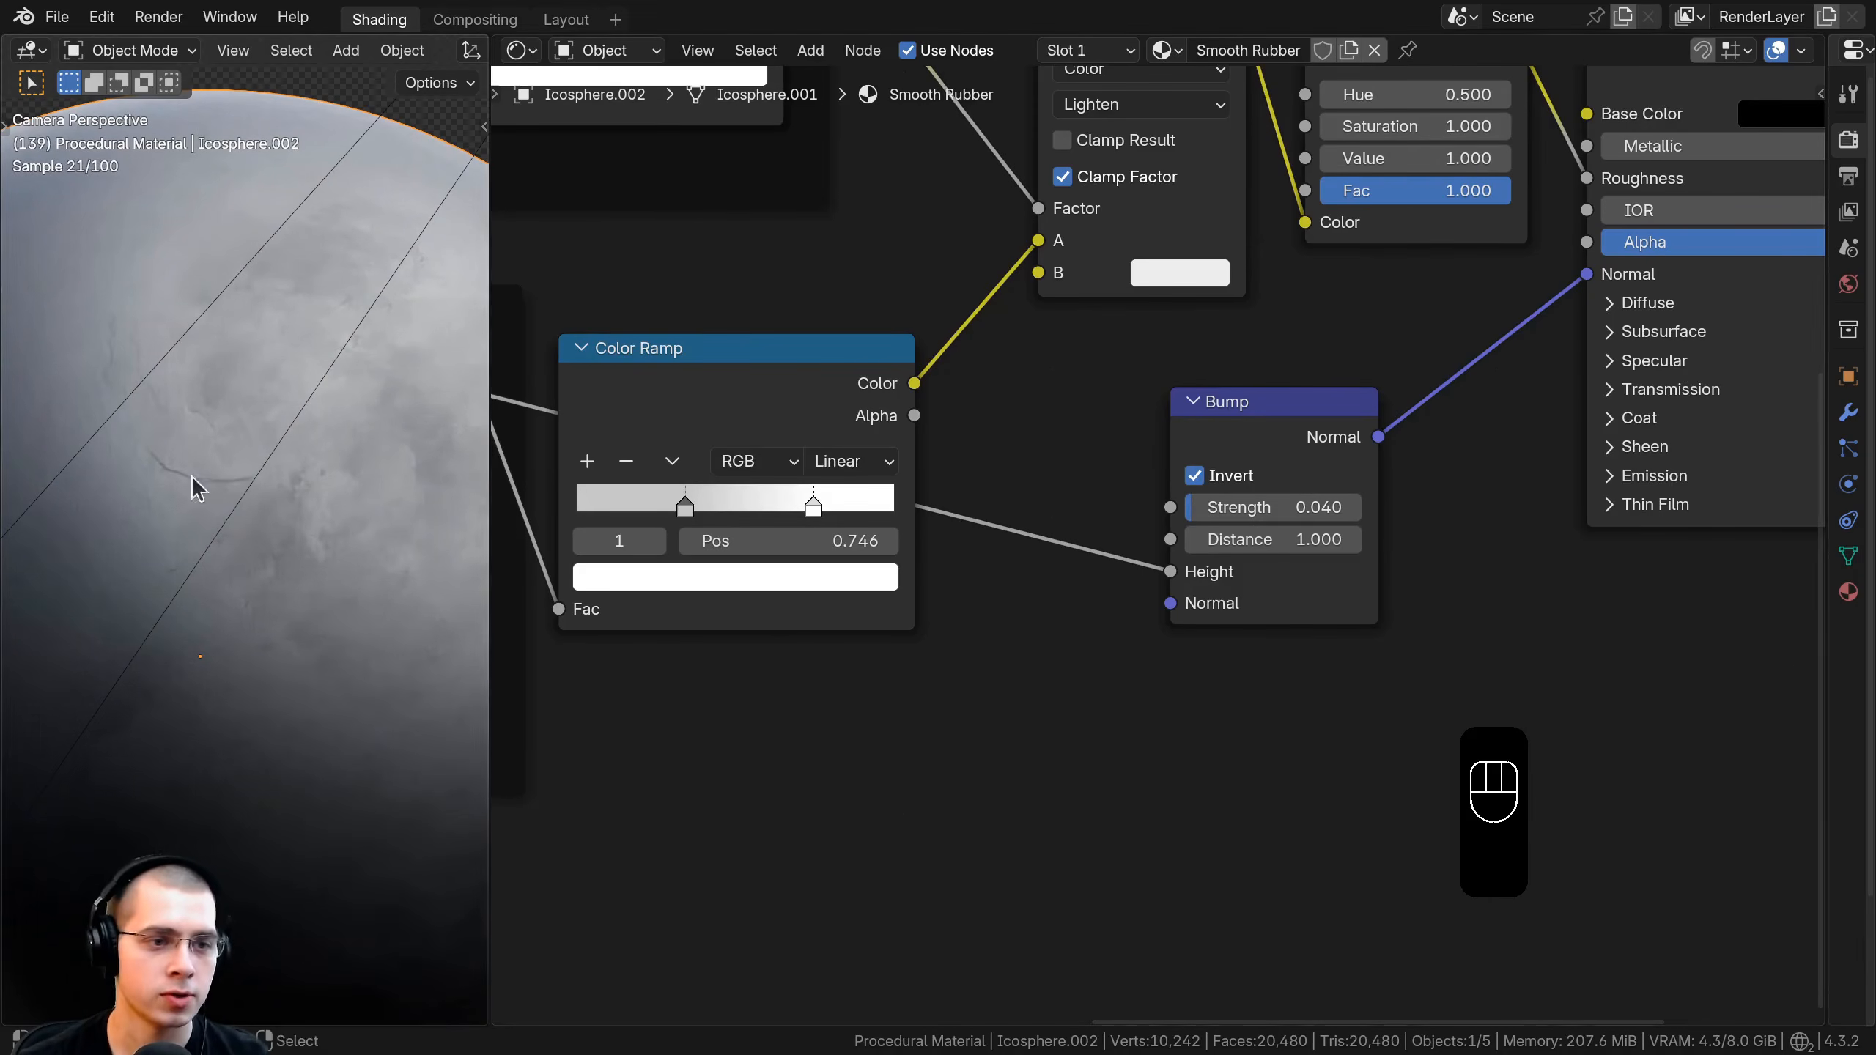
drag(1201, 512, 1235, 512)
right_click(1234, 511)
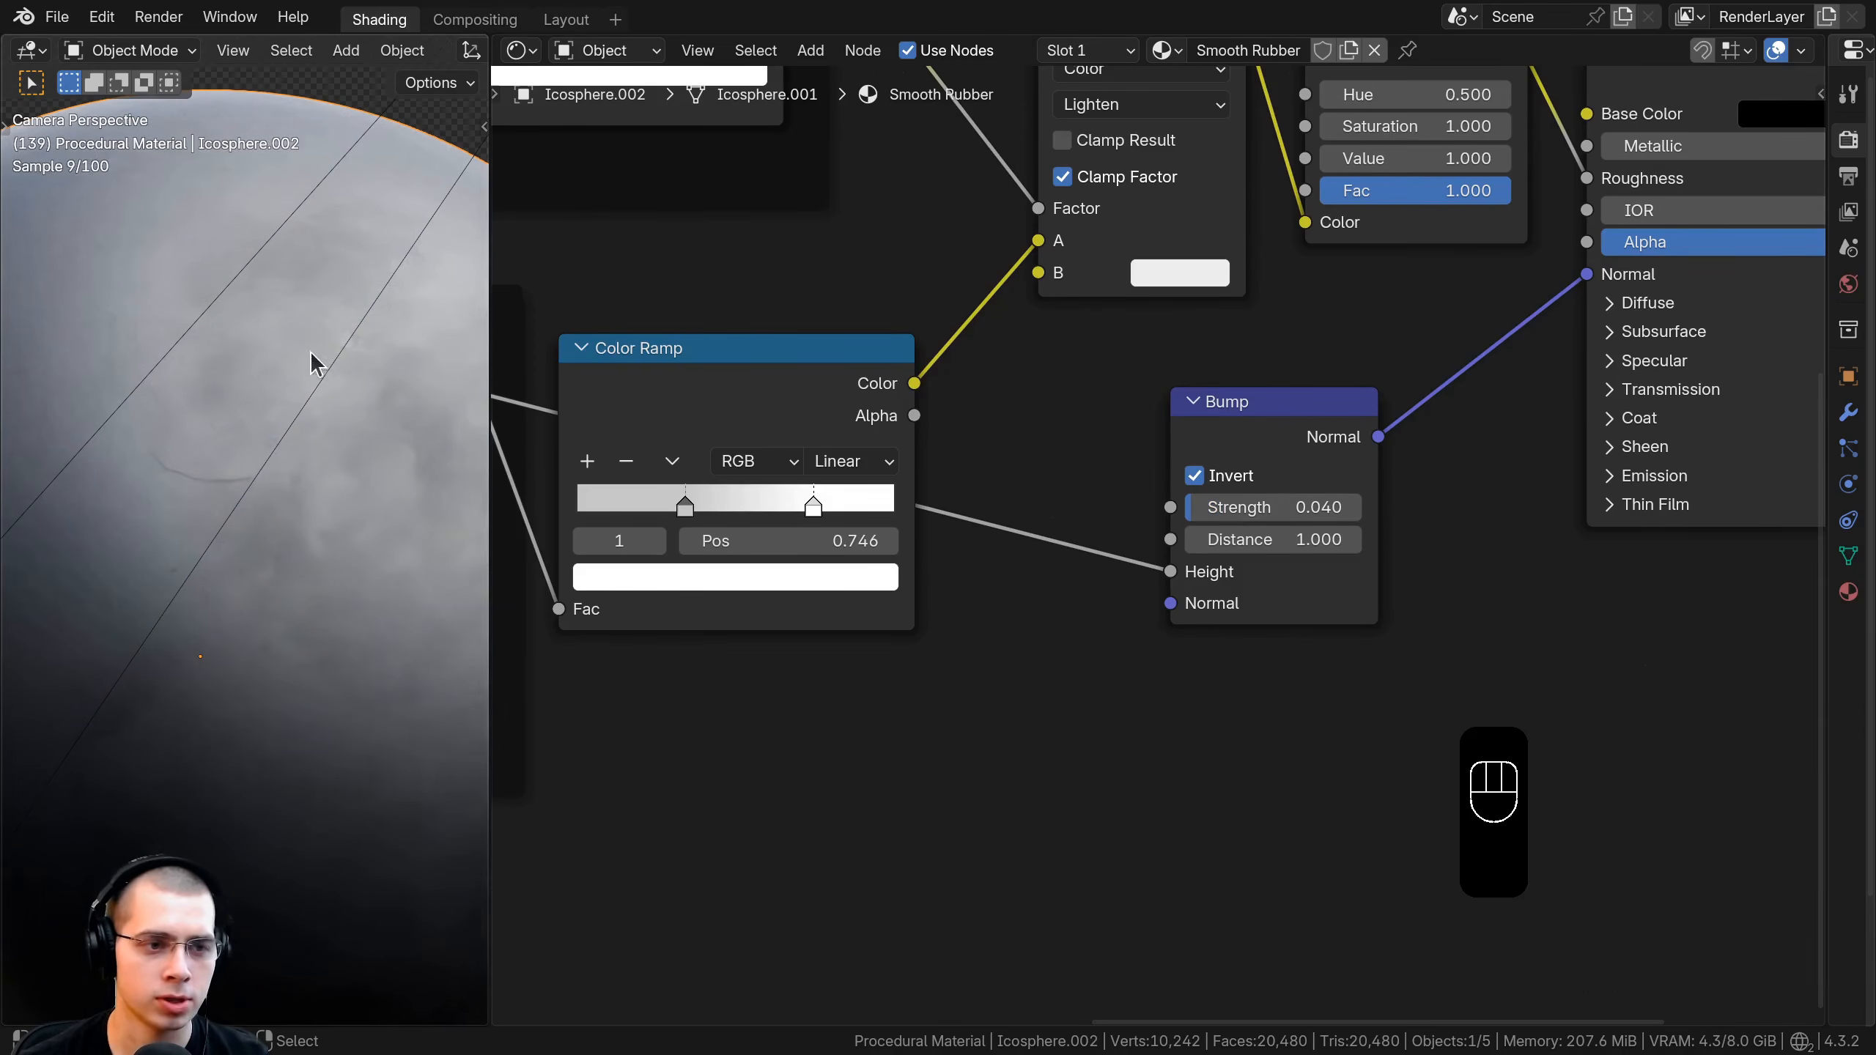
Turn off Invert on the Bump node and move the node closer to the Rubber Color Ramp.
drag(1267, 425, 1198, 425)
middle_drag(1181, 436, 1038, 511)
click(993, 549)
drag(1062, 510, 1026, 524)
middle_drag(984, 526, 974, 526)
Duplicate the Bump node and insert the copy between the first Bump and the Principled BSDF's Normal input.
key(shift+d)
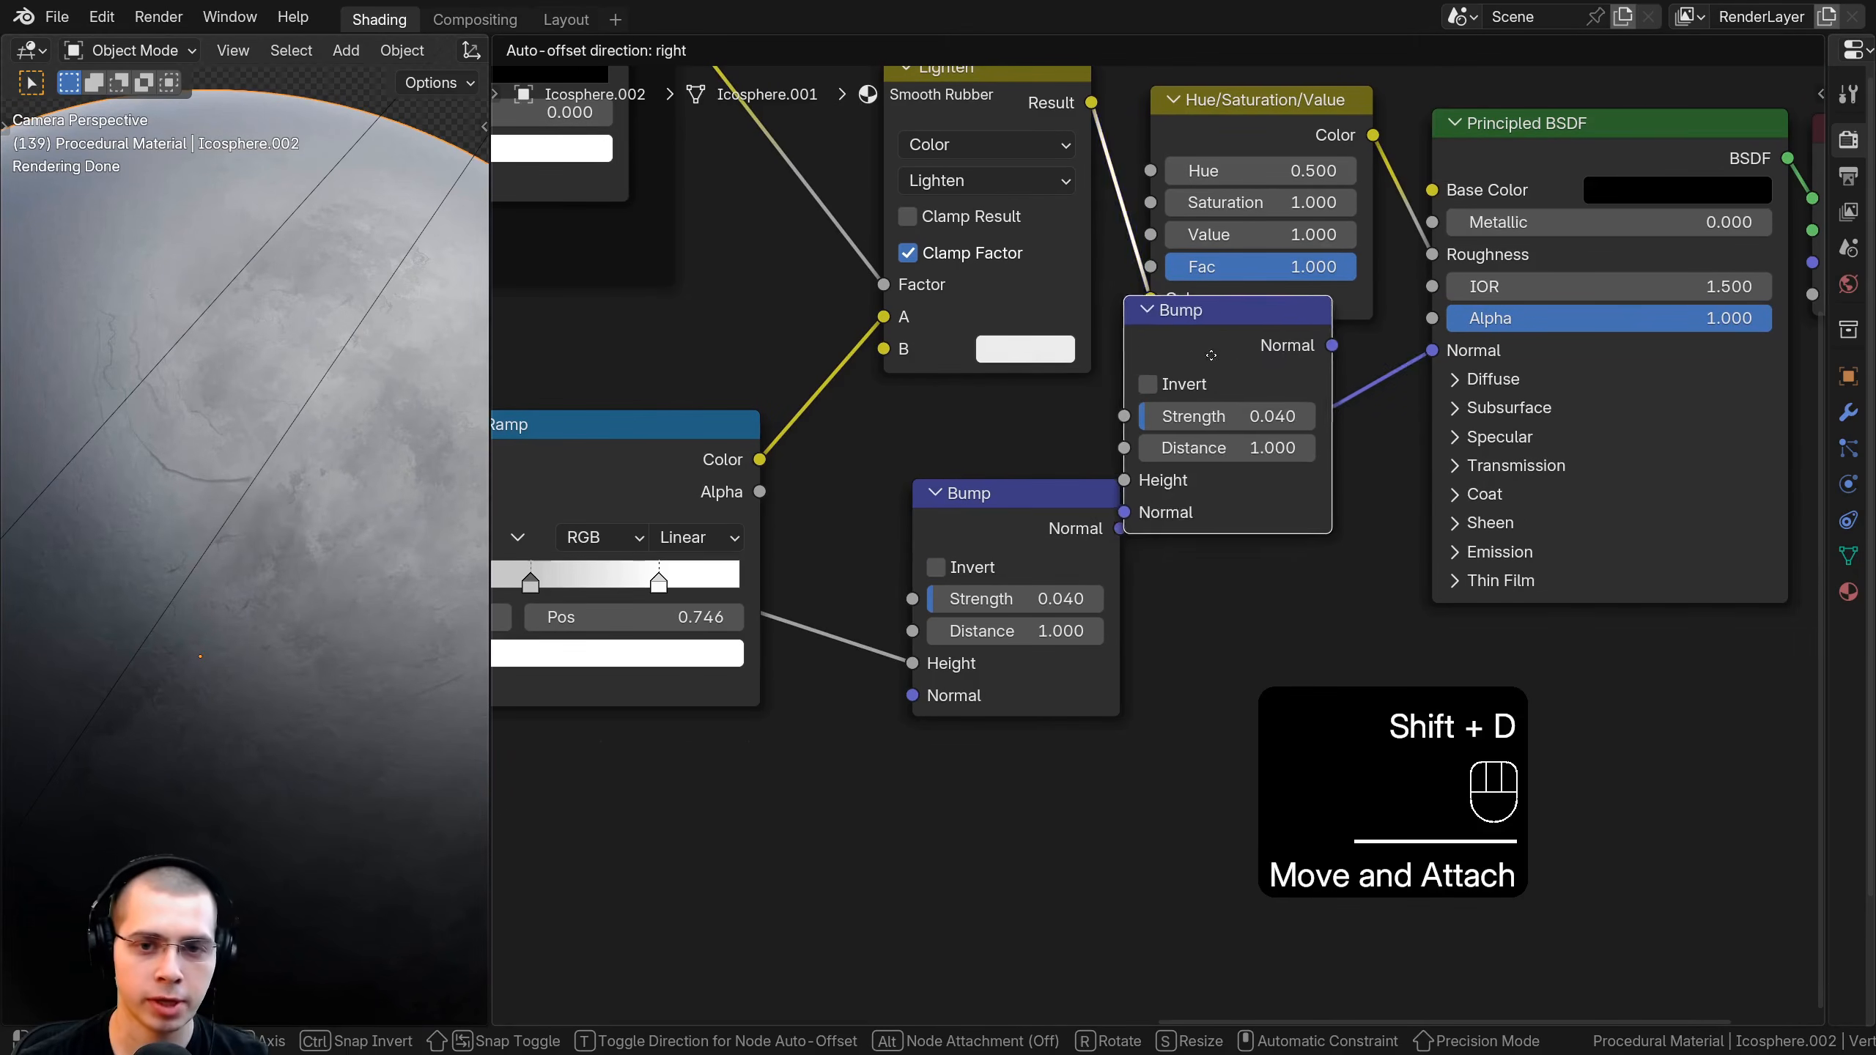
click(1240, 447)
drag(1236, 438, 1245, 435)
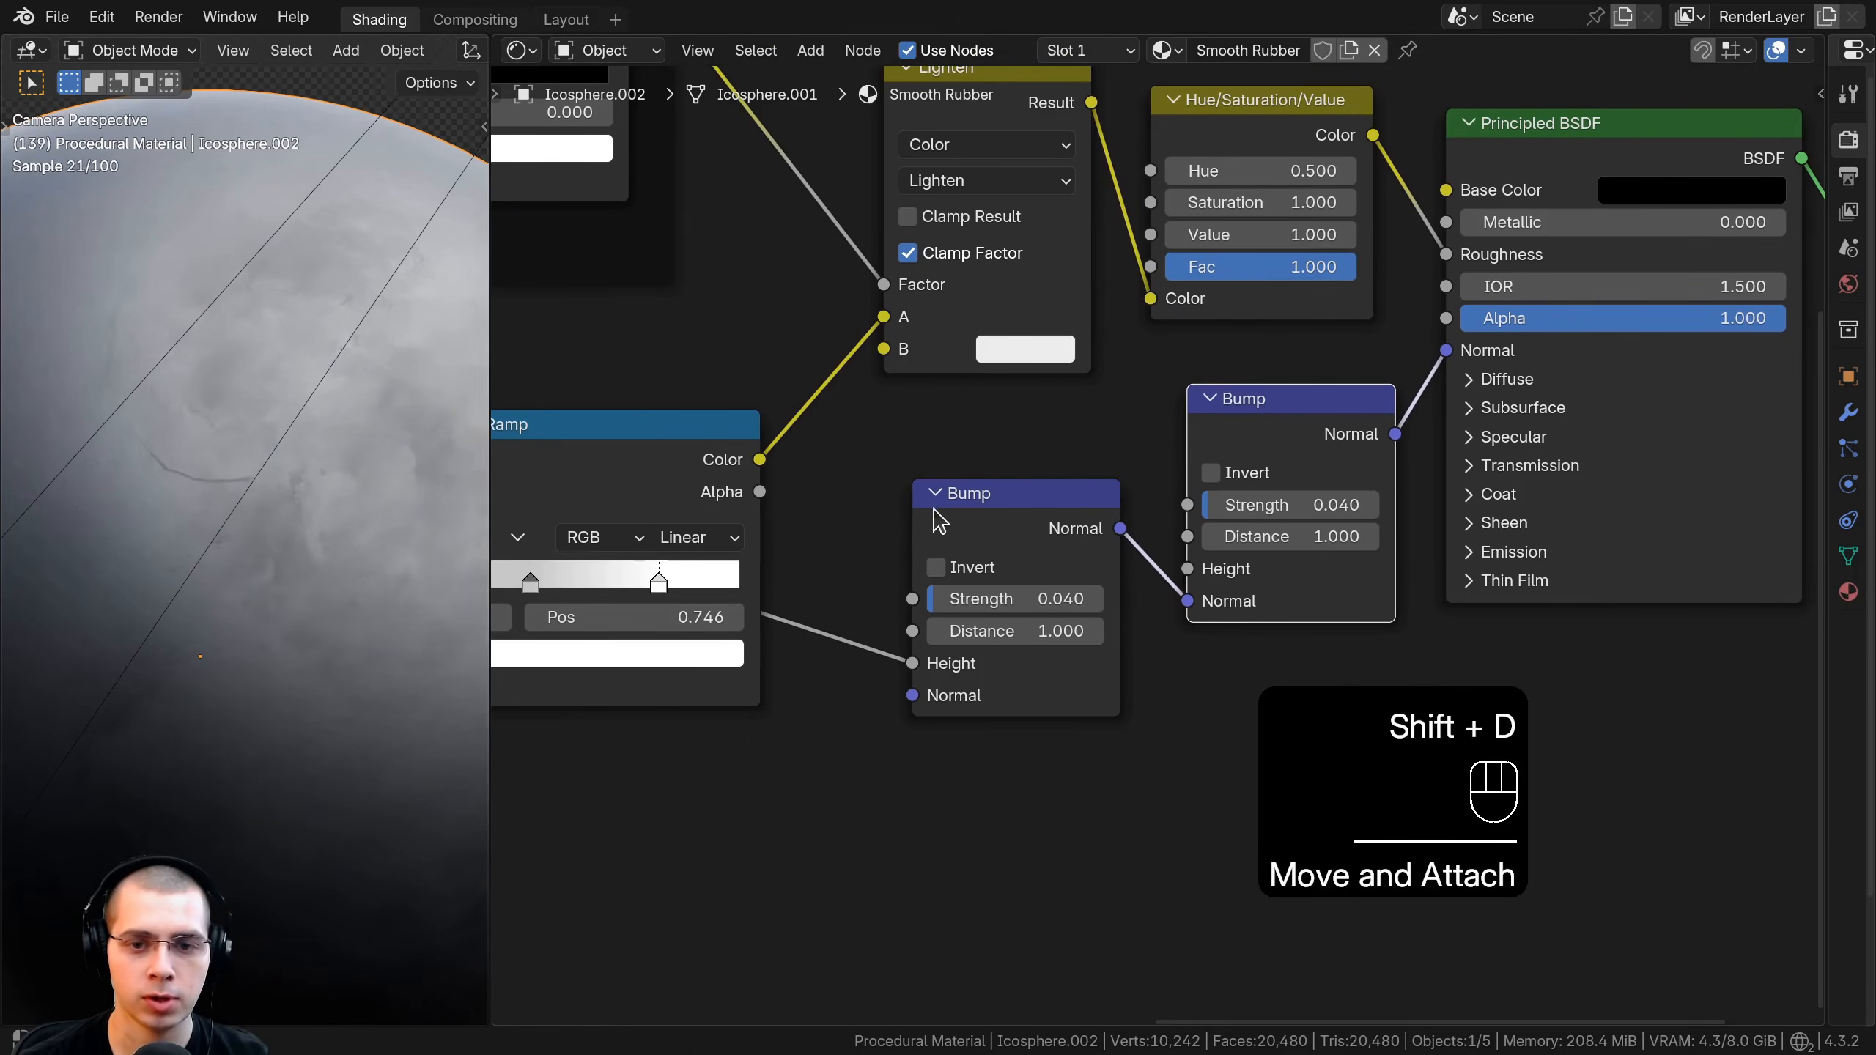
middle_drag(937, 516, 939, 523)
drag(1239, 458, 1239, 449)
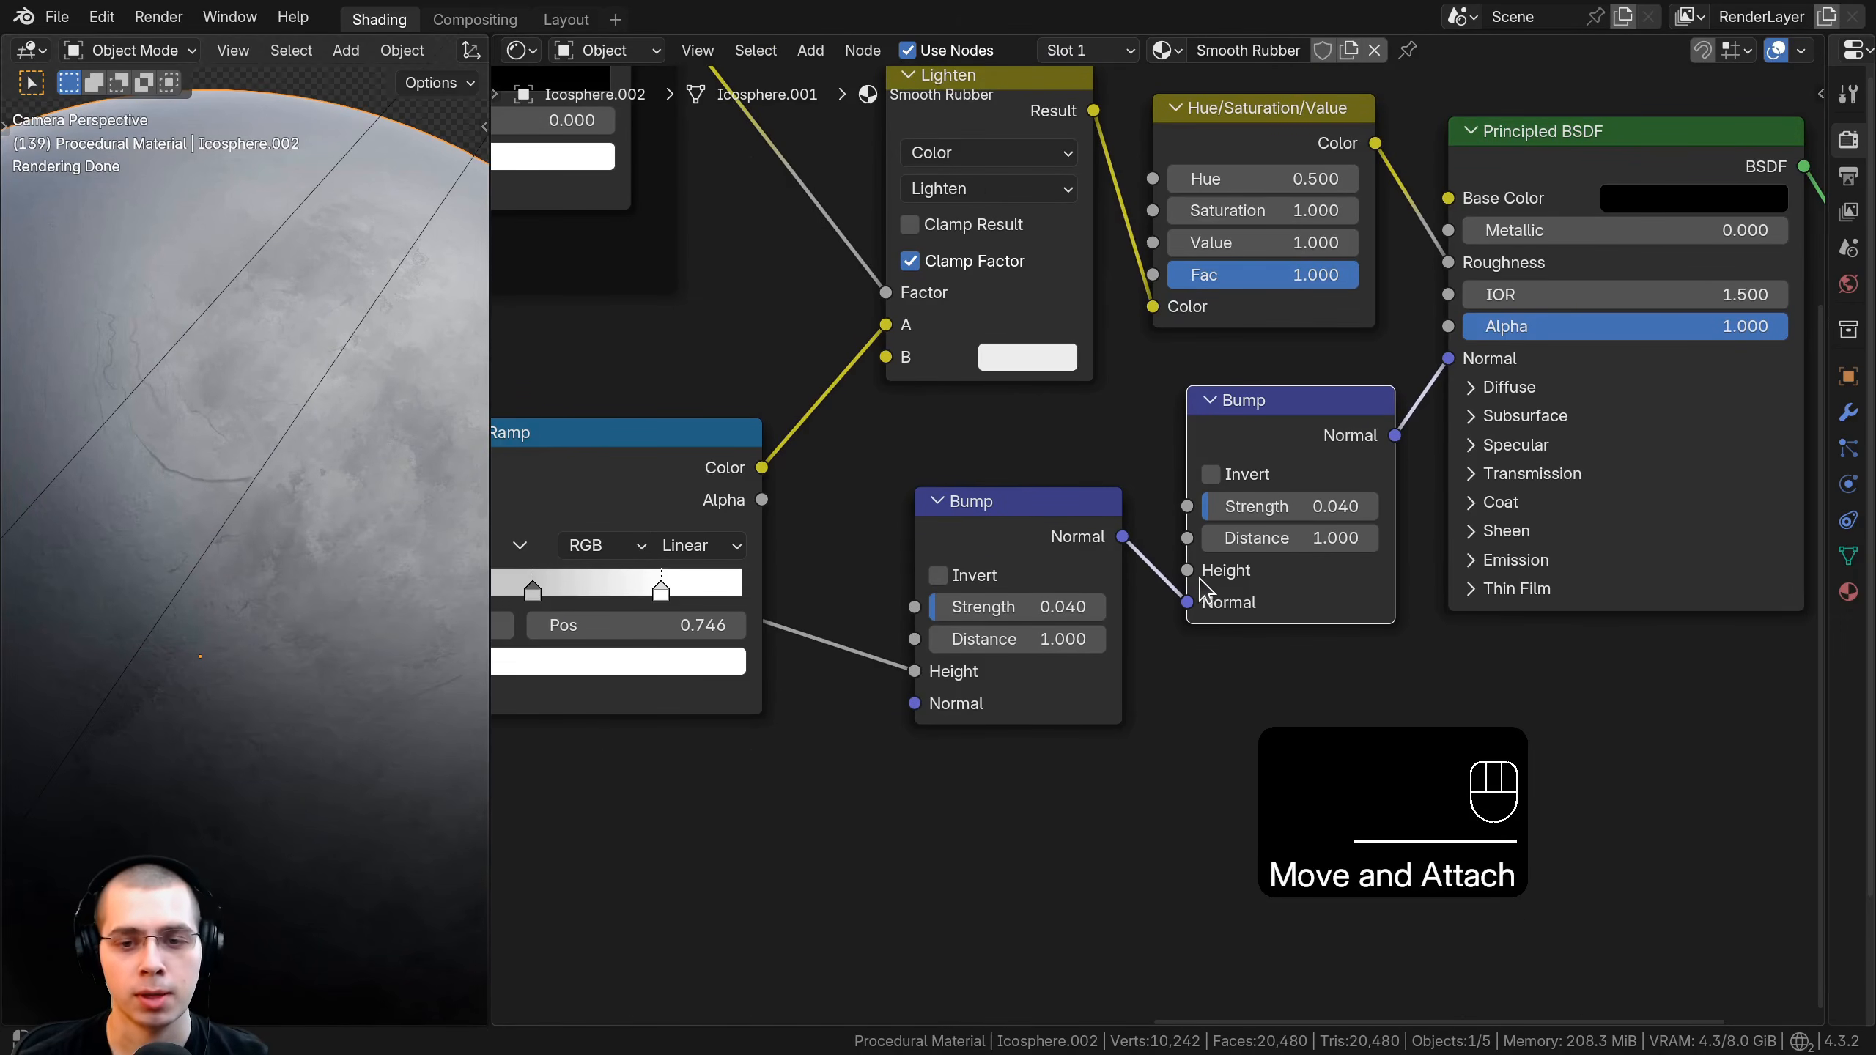
Connect the Color output of the Scratches Color Ramp to the Height input of the second Bump node.
drag(1143, 443, 1145, 442)
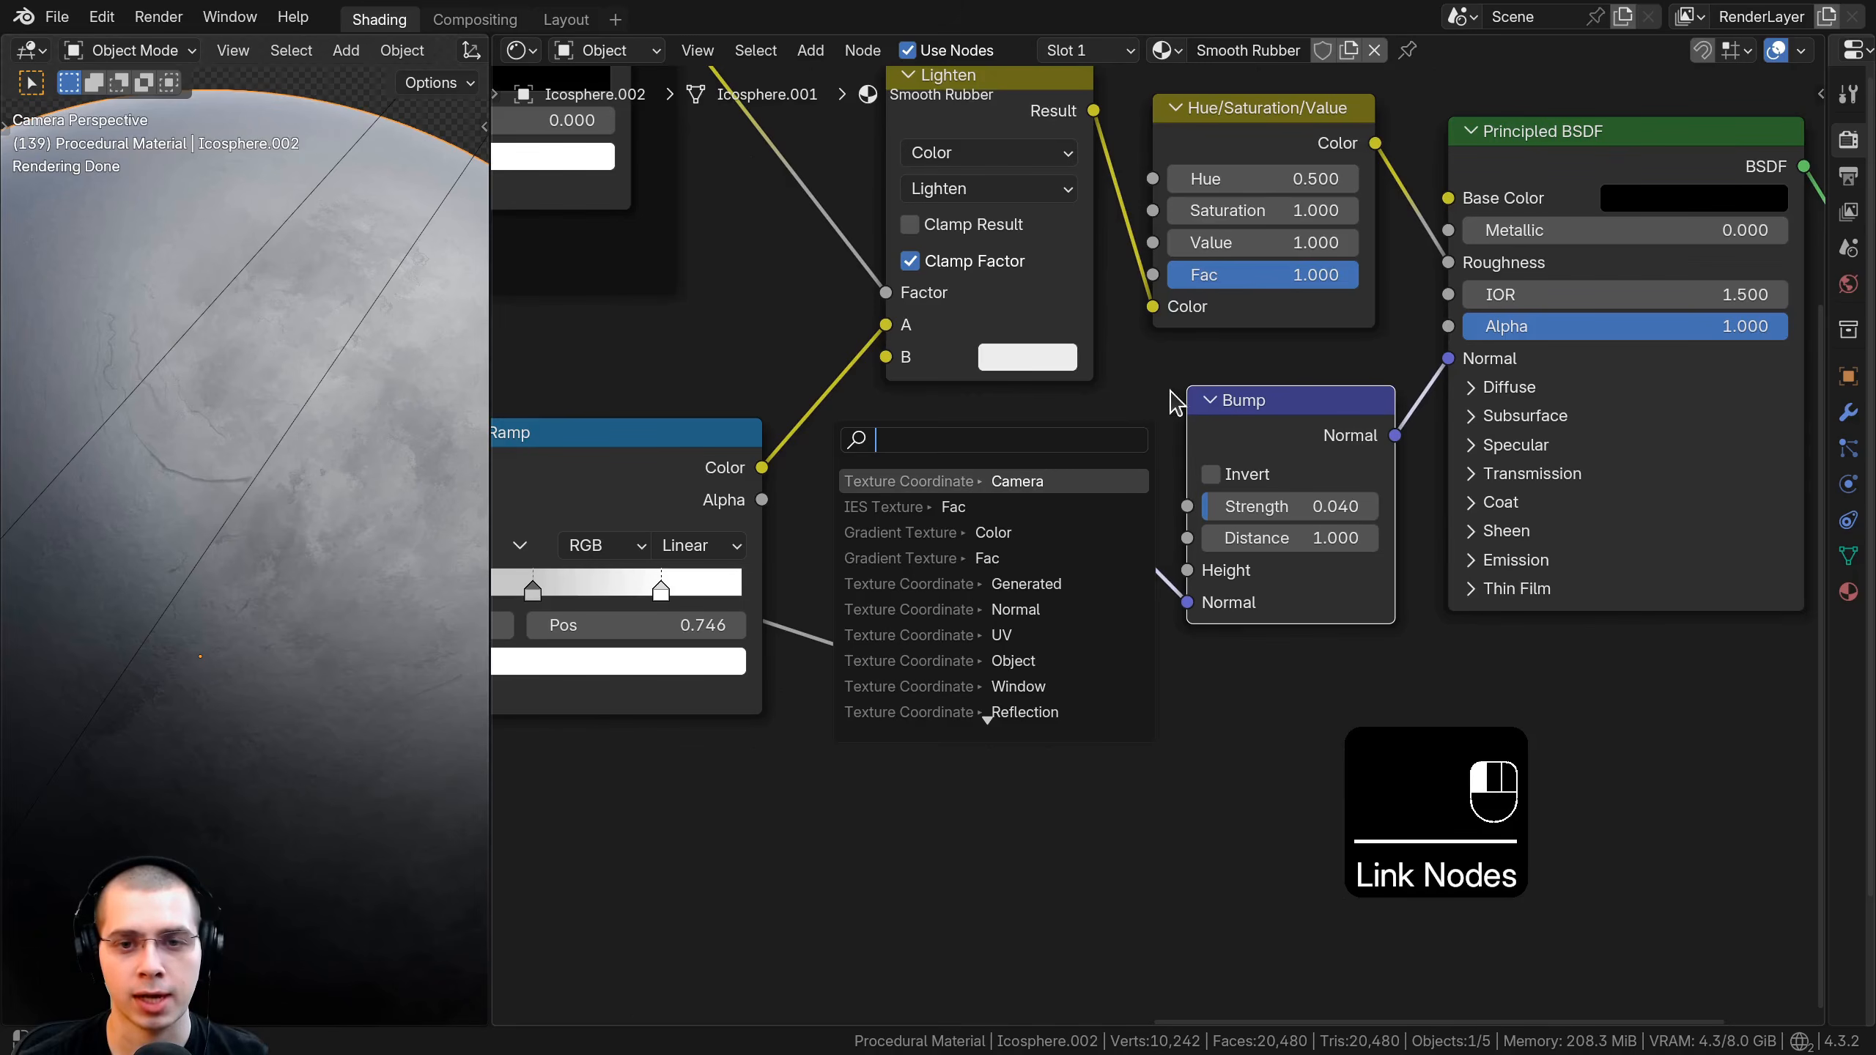
scroll(640, 313, down, 4)
middle_drag(640, 313, 931, 470)
scroll(612, 370, down, 3)
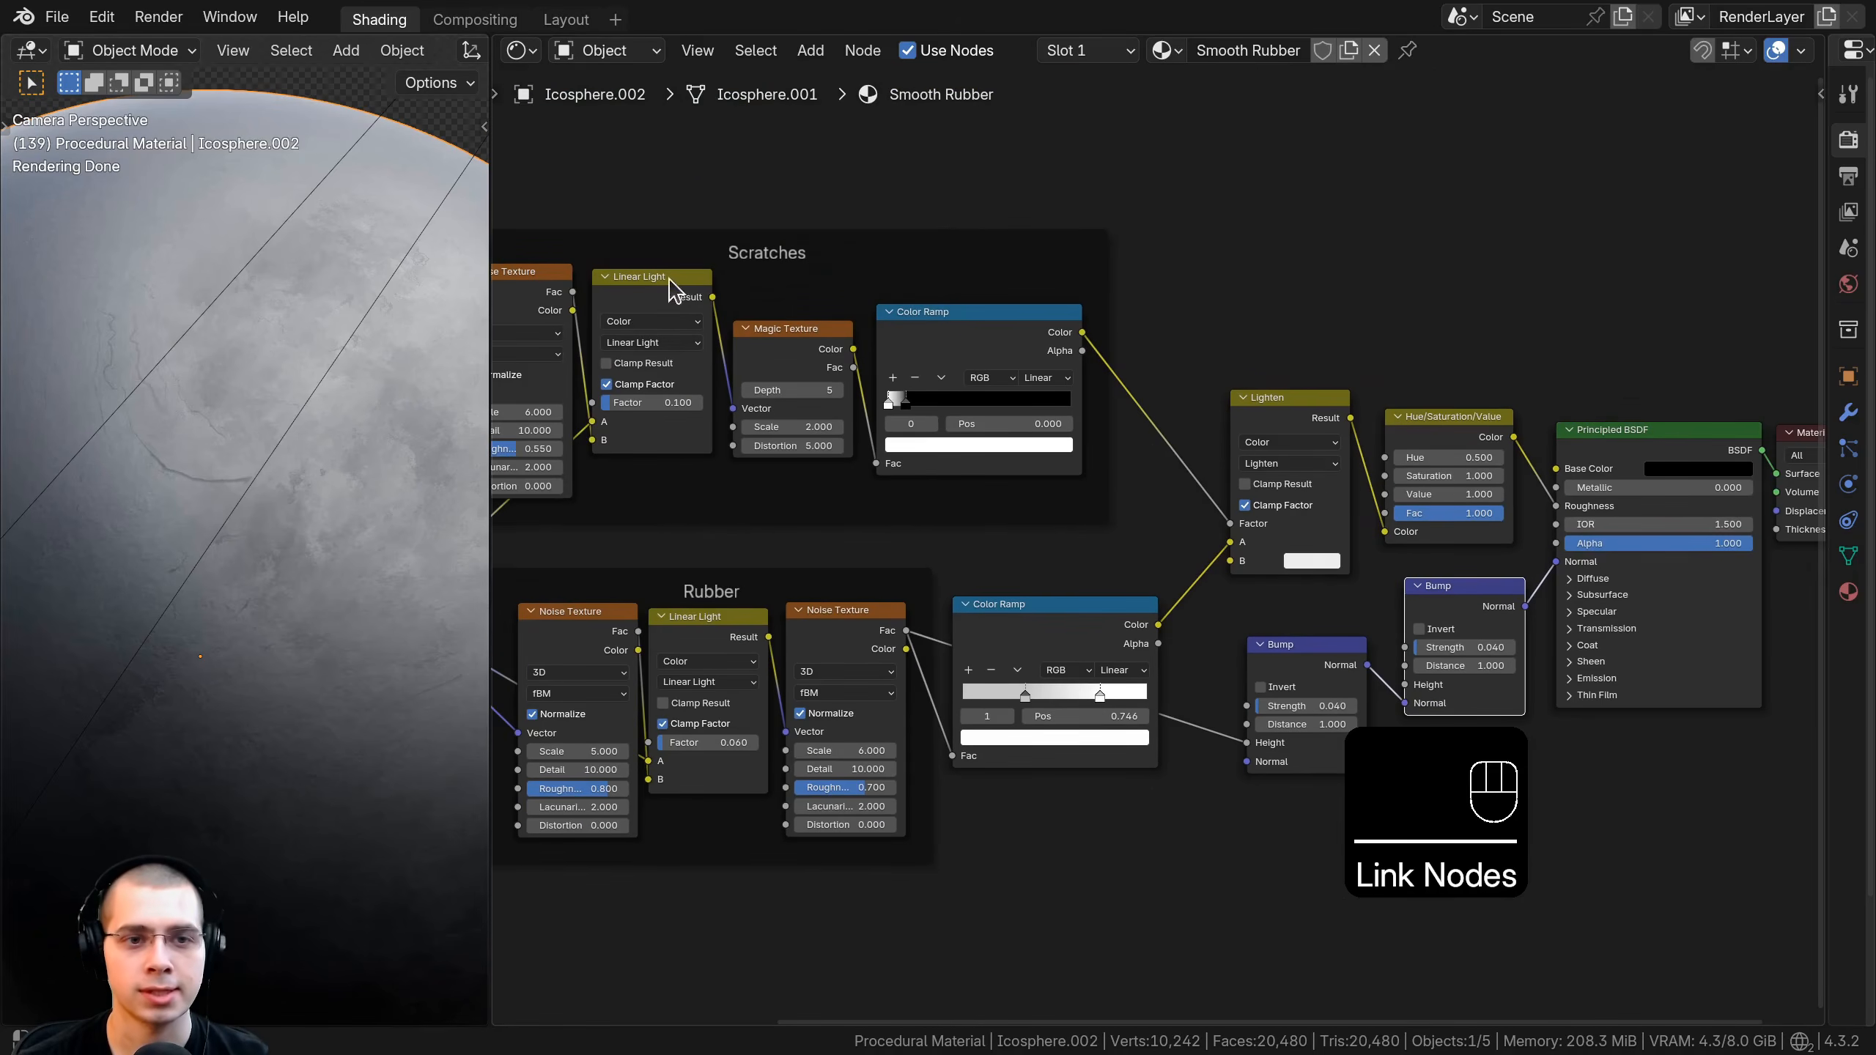
click(958, 318)
middle_drag(1003, 354, 789, 276)
scroll(788, 275, up, 3)
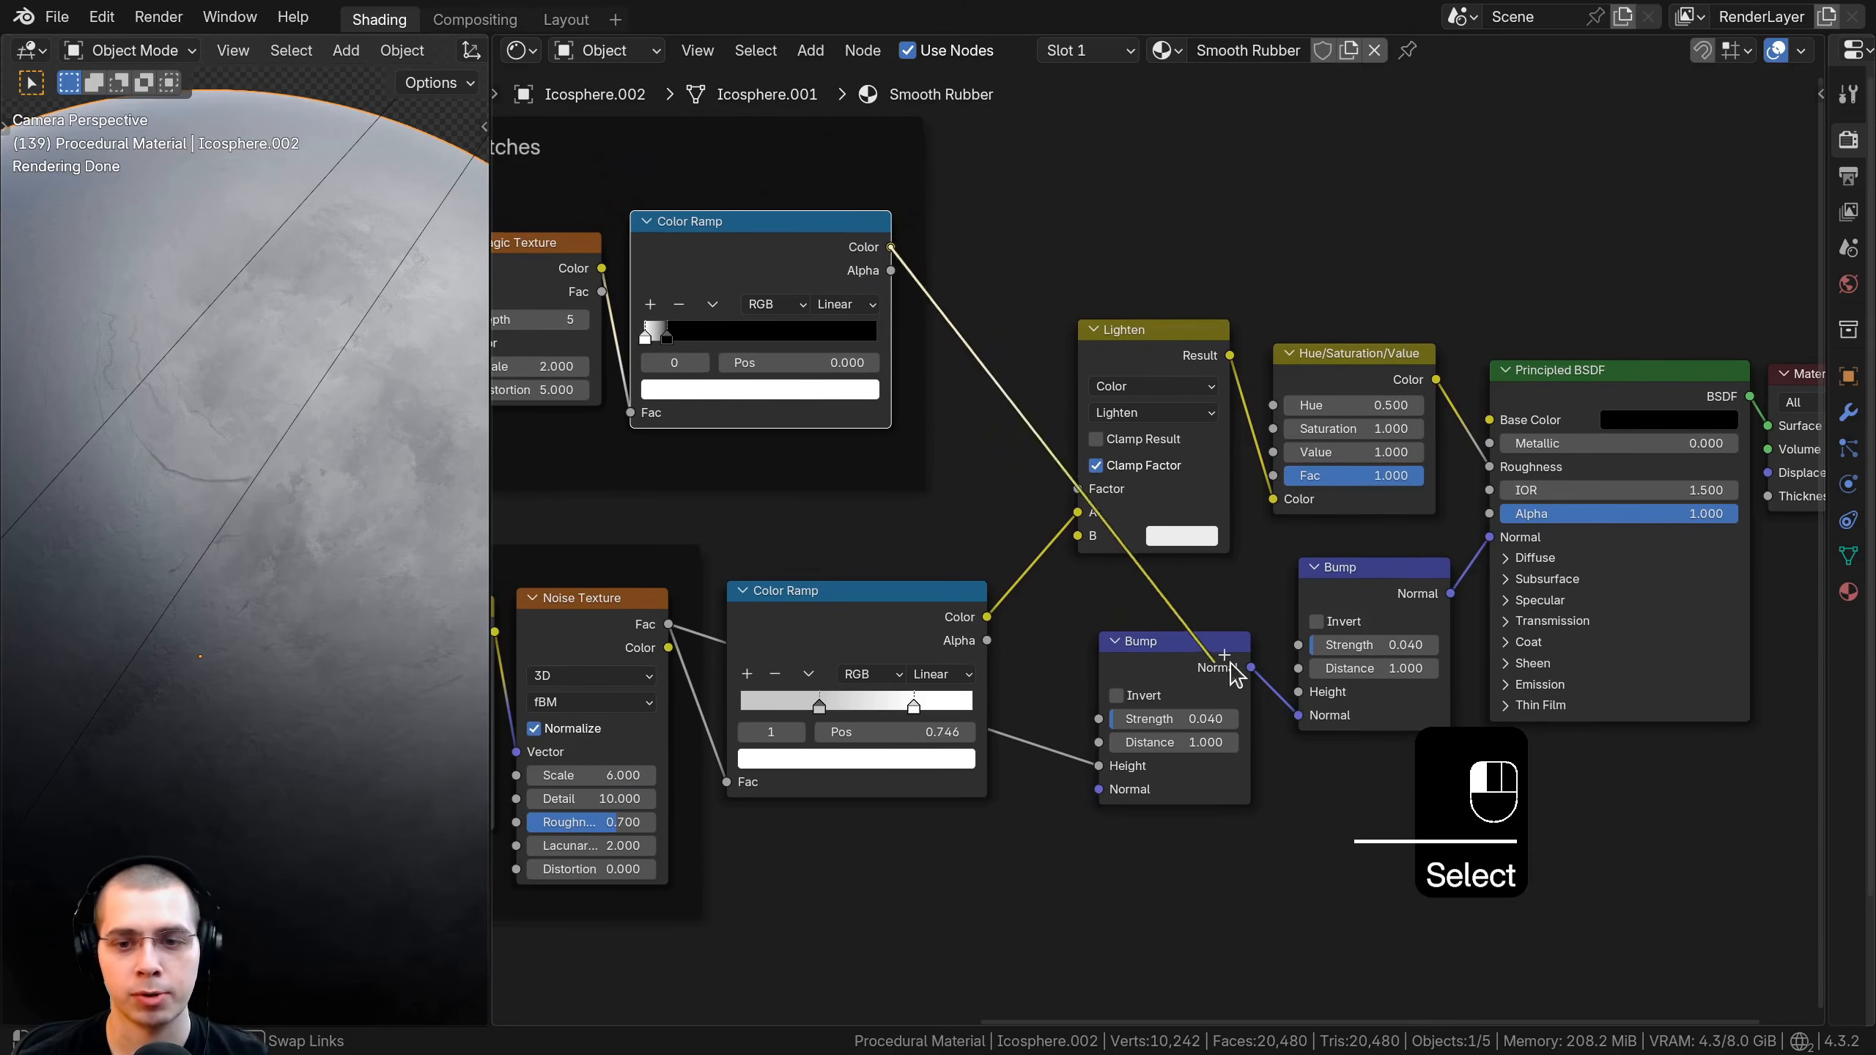
drag(1293, 686, 1295, 690)
Set the second Bump node's Strength to 0.020, inspect the scratches on the sphere up close and return to the camera view.
middle_drag(1248, 664, 1006, 619)
scroll(986, 613, up, 4)
drag(1063, 621, 1196, 621)
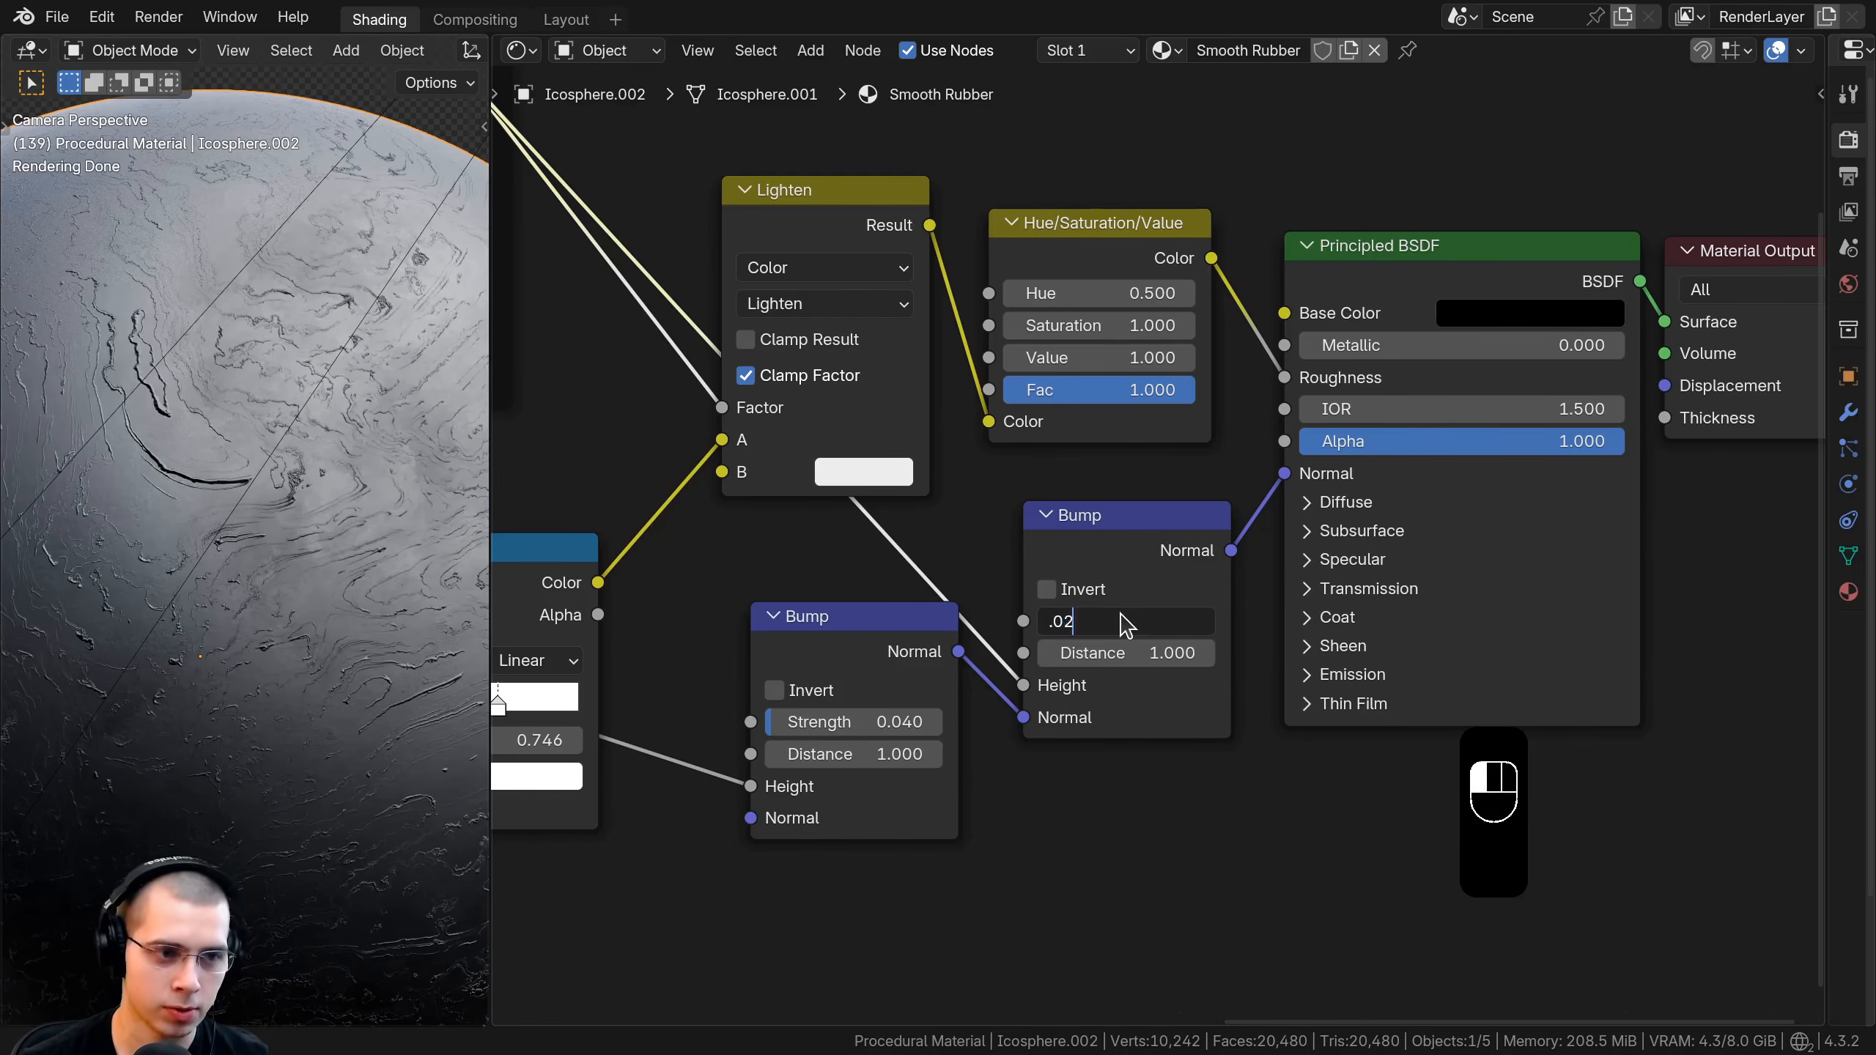
key(Return)
scroll(288, 458, down, 3)
middle_drag(299, 471, 211, 339)
scroll(244, 525, up, 6)
scroll(240, 606, up, 2)
shift+middle_drag(360, 630, 199, 560)
scroll(1159, 482, down, 2)
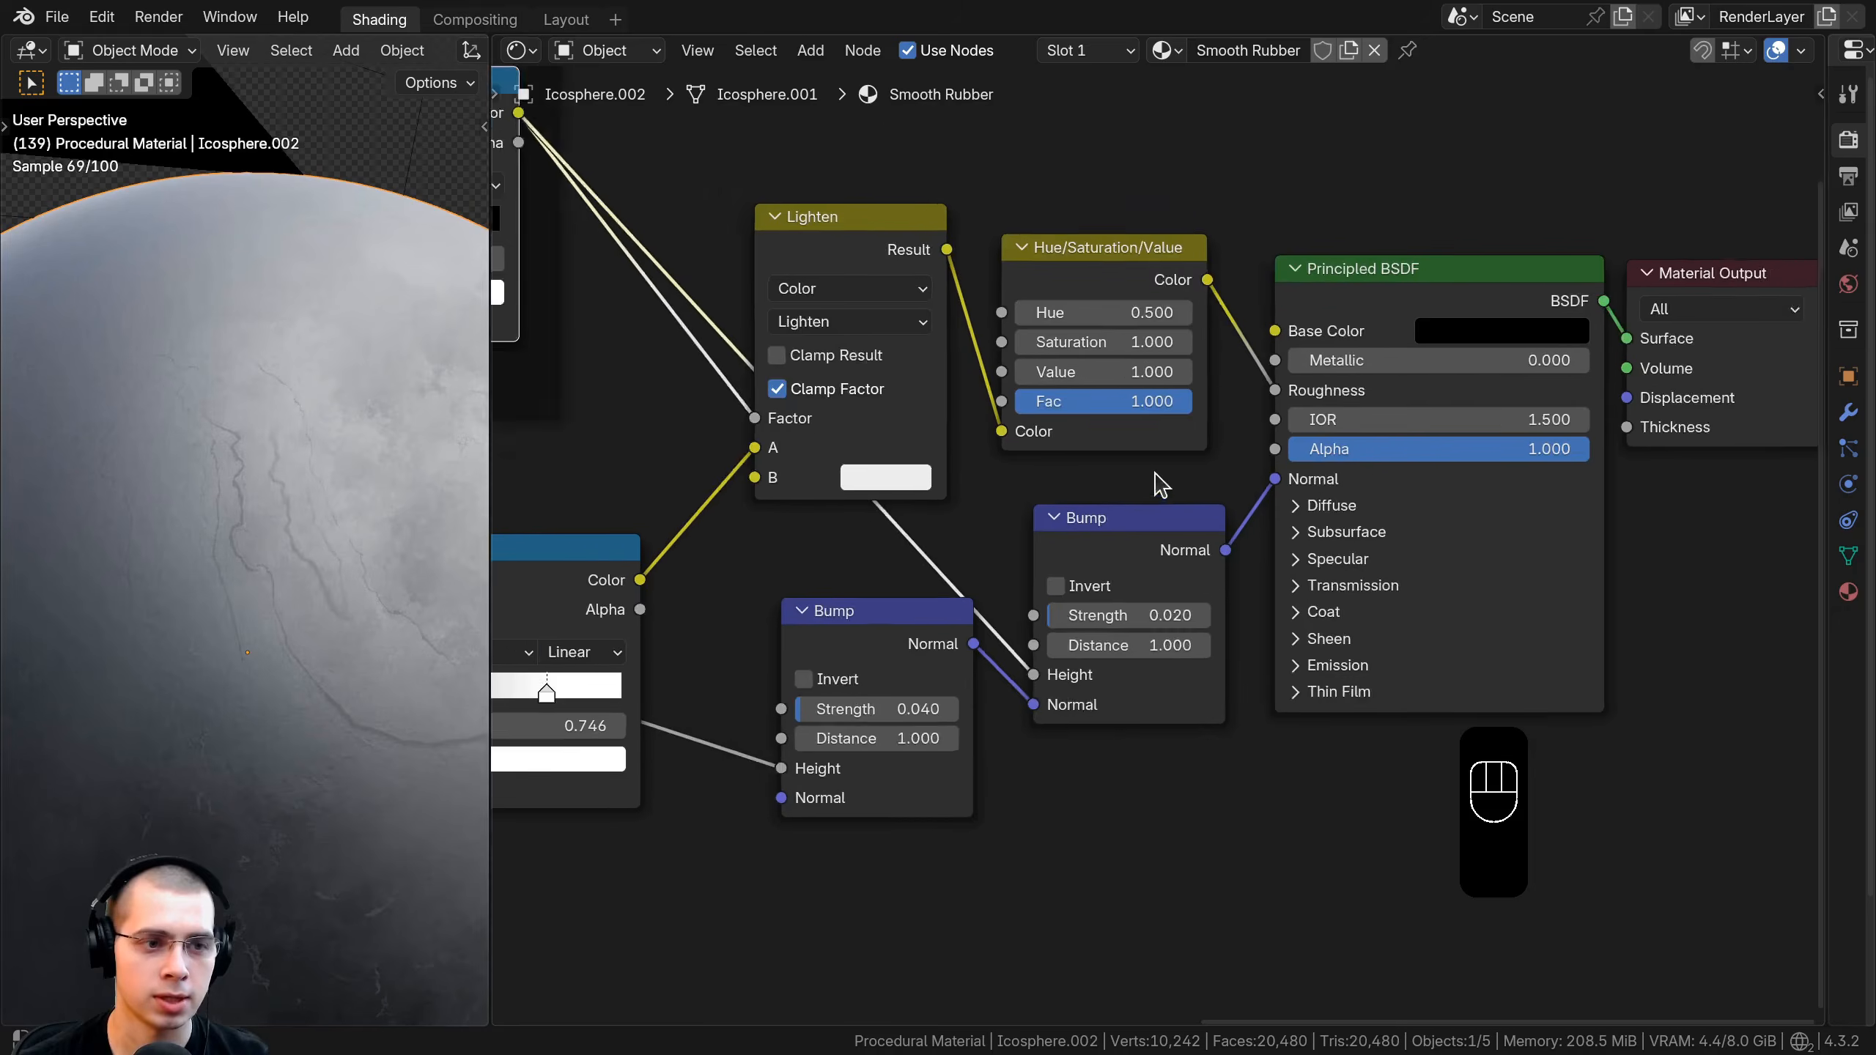
key(KP_0)
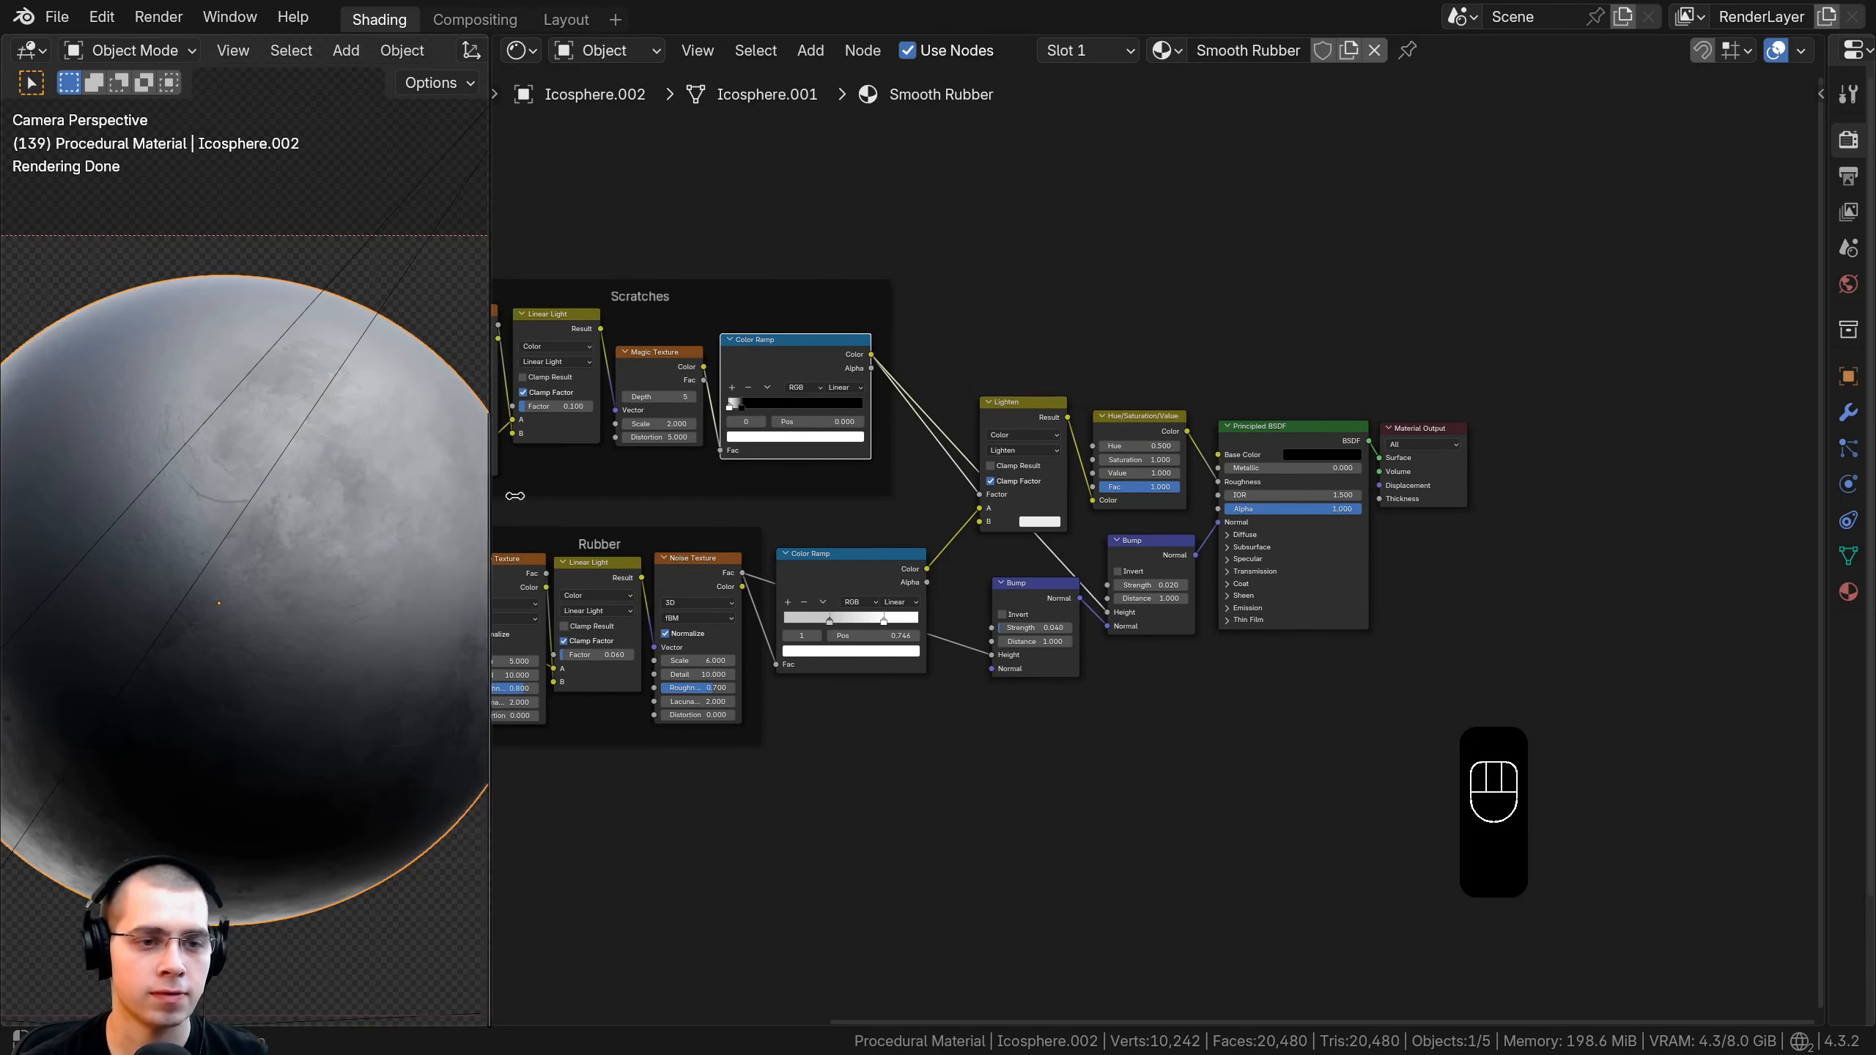
Widen the 3D viewport, then select all nodes except the Material Output and combine them into a node group.
drag(514, 496, 617, 503)
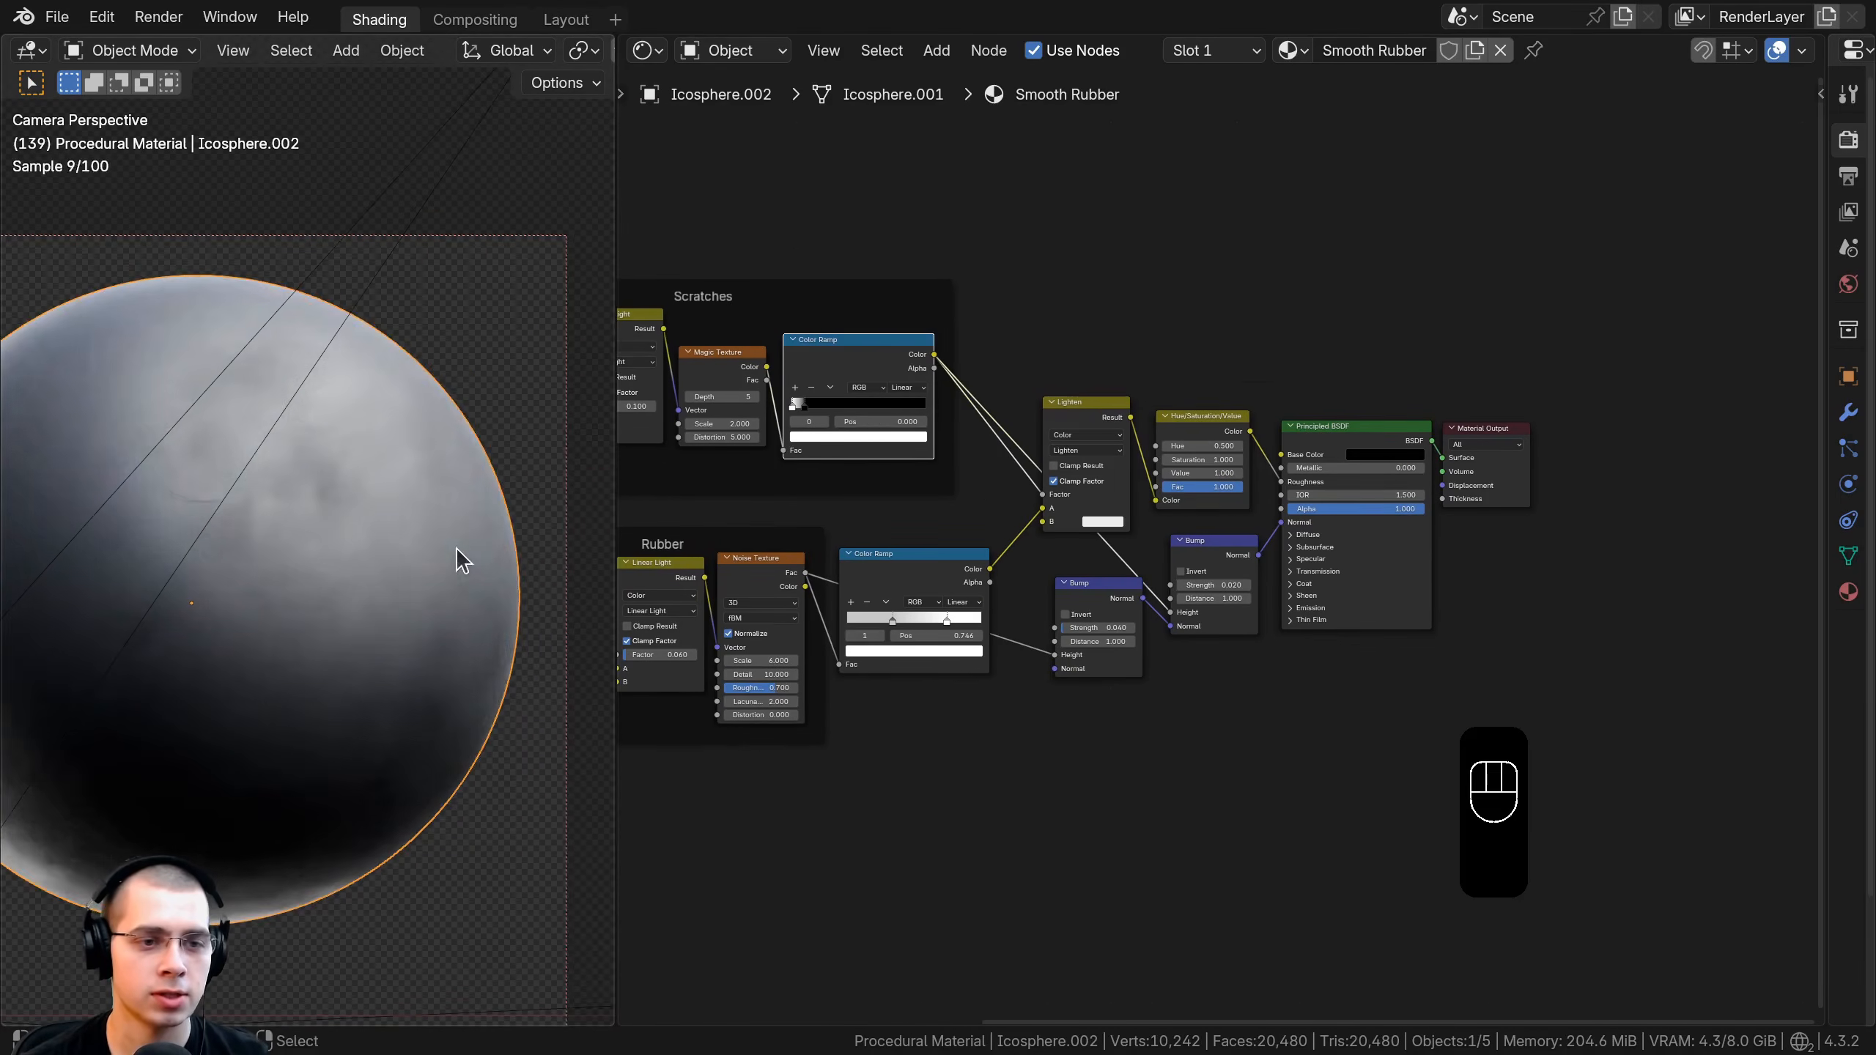
key(Home)
key(a)
middle_drag(1254, 505, 1235, 499)
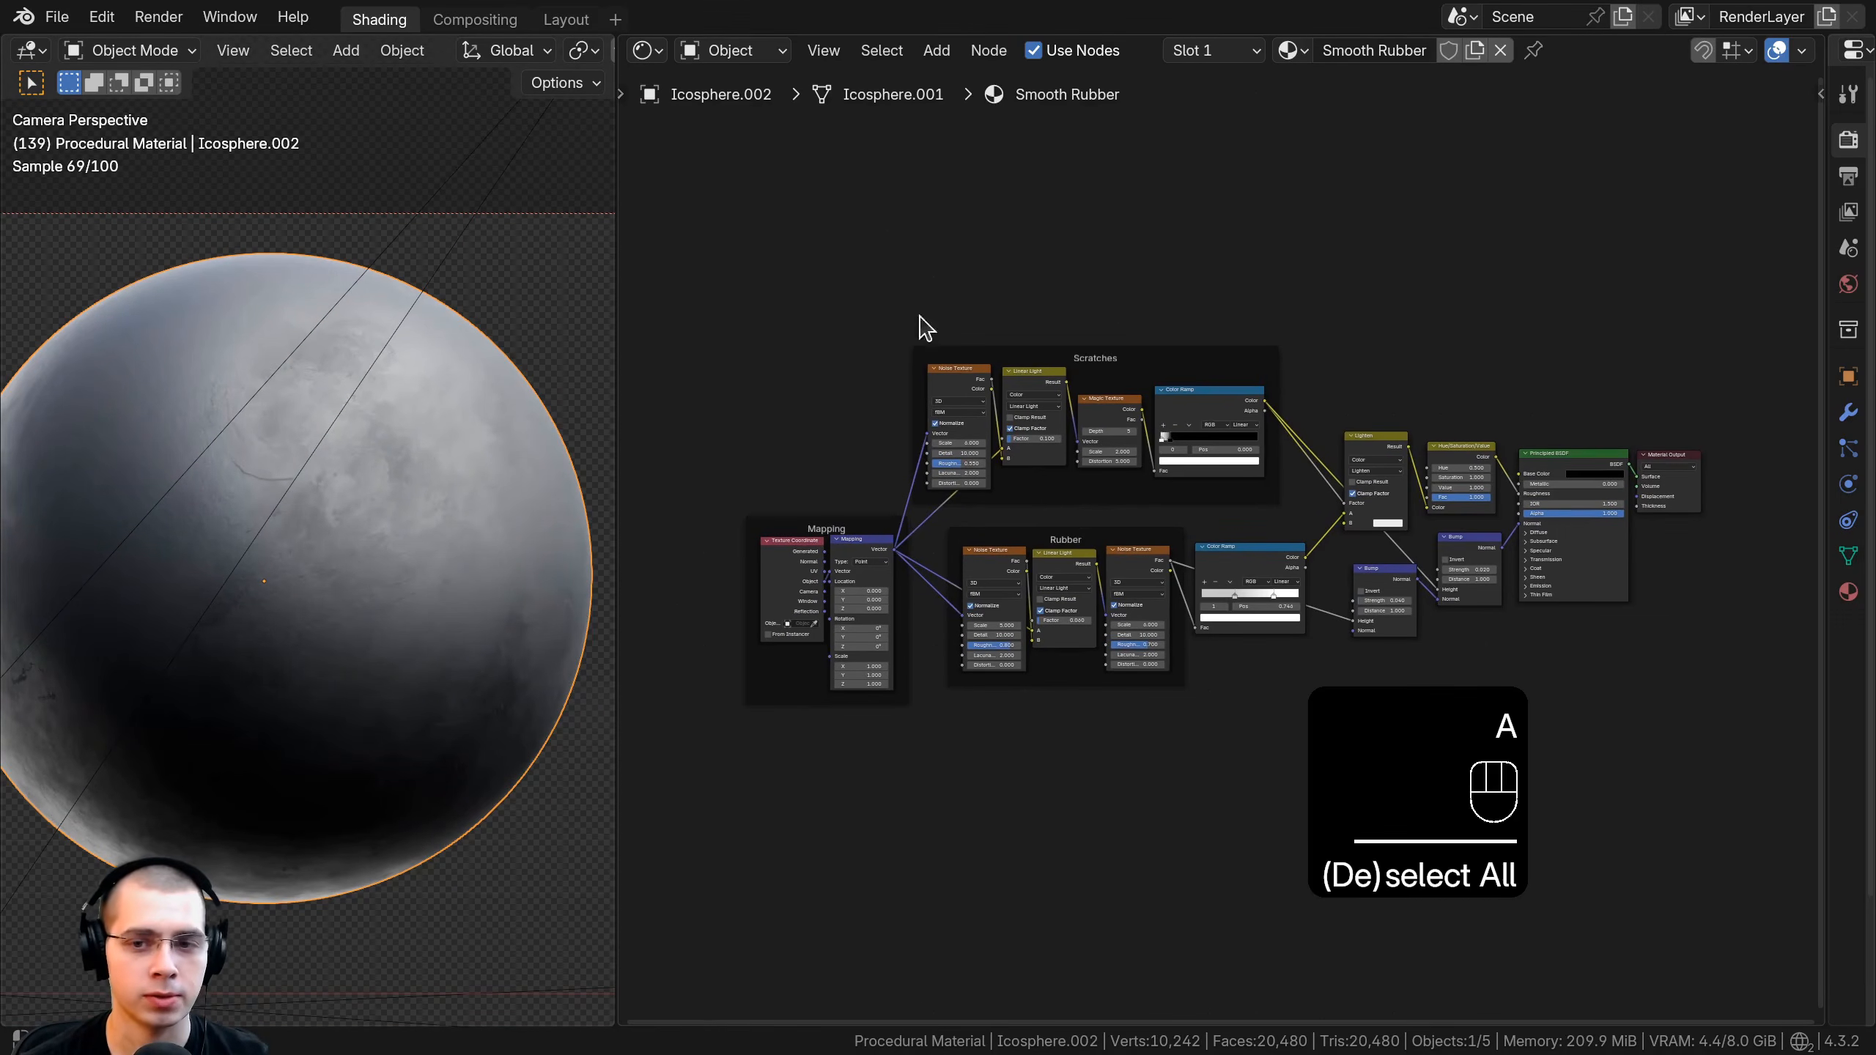
drag(730, 219, 1597, 708)
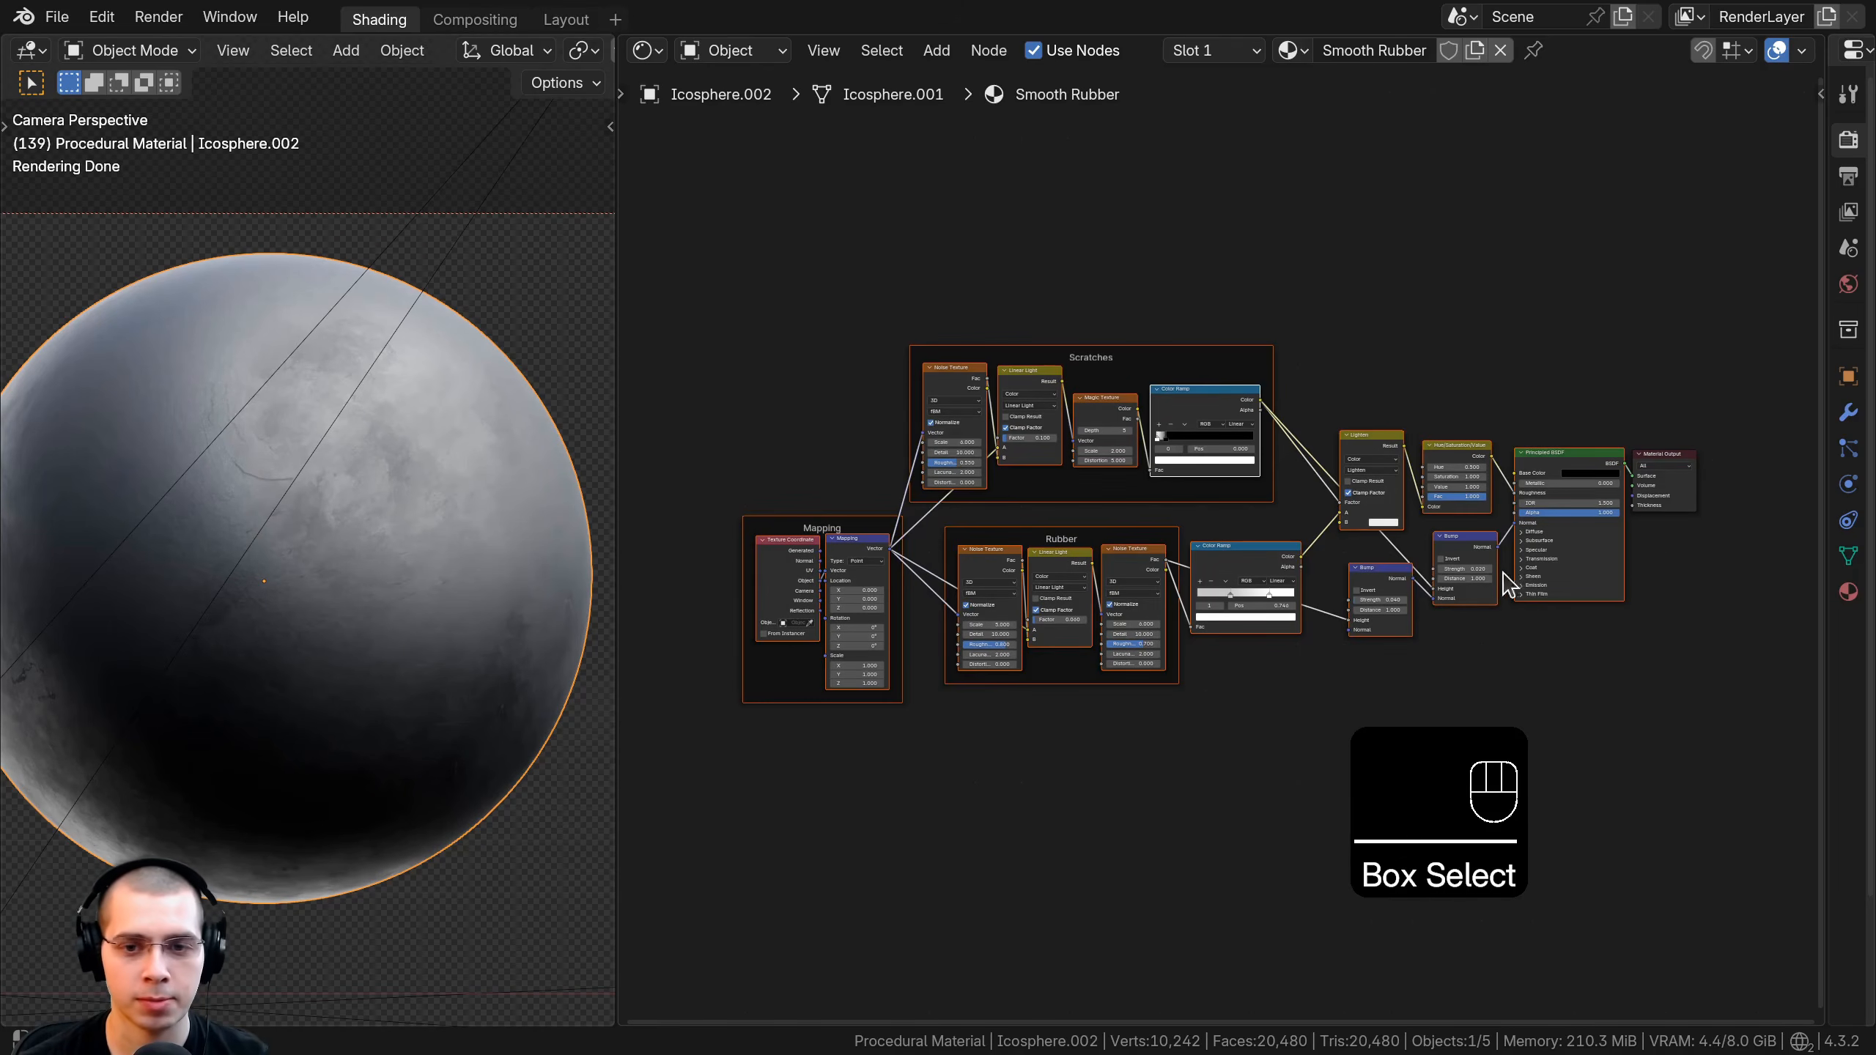
drag(1465, 572, 1459, 573)
key(ctrl+g)
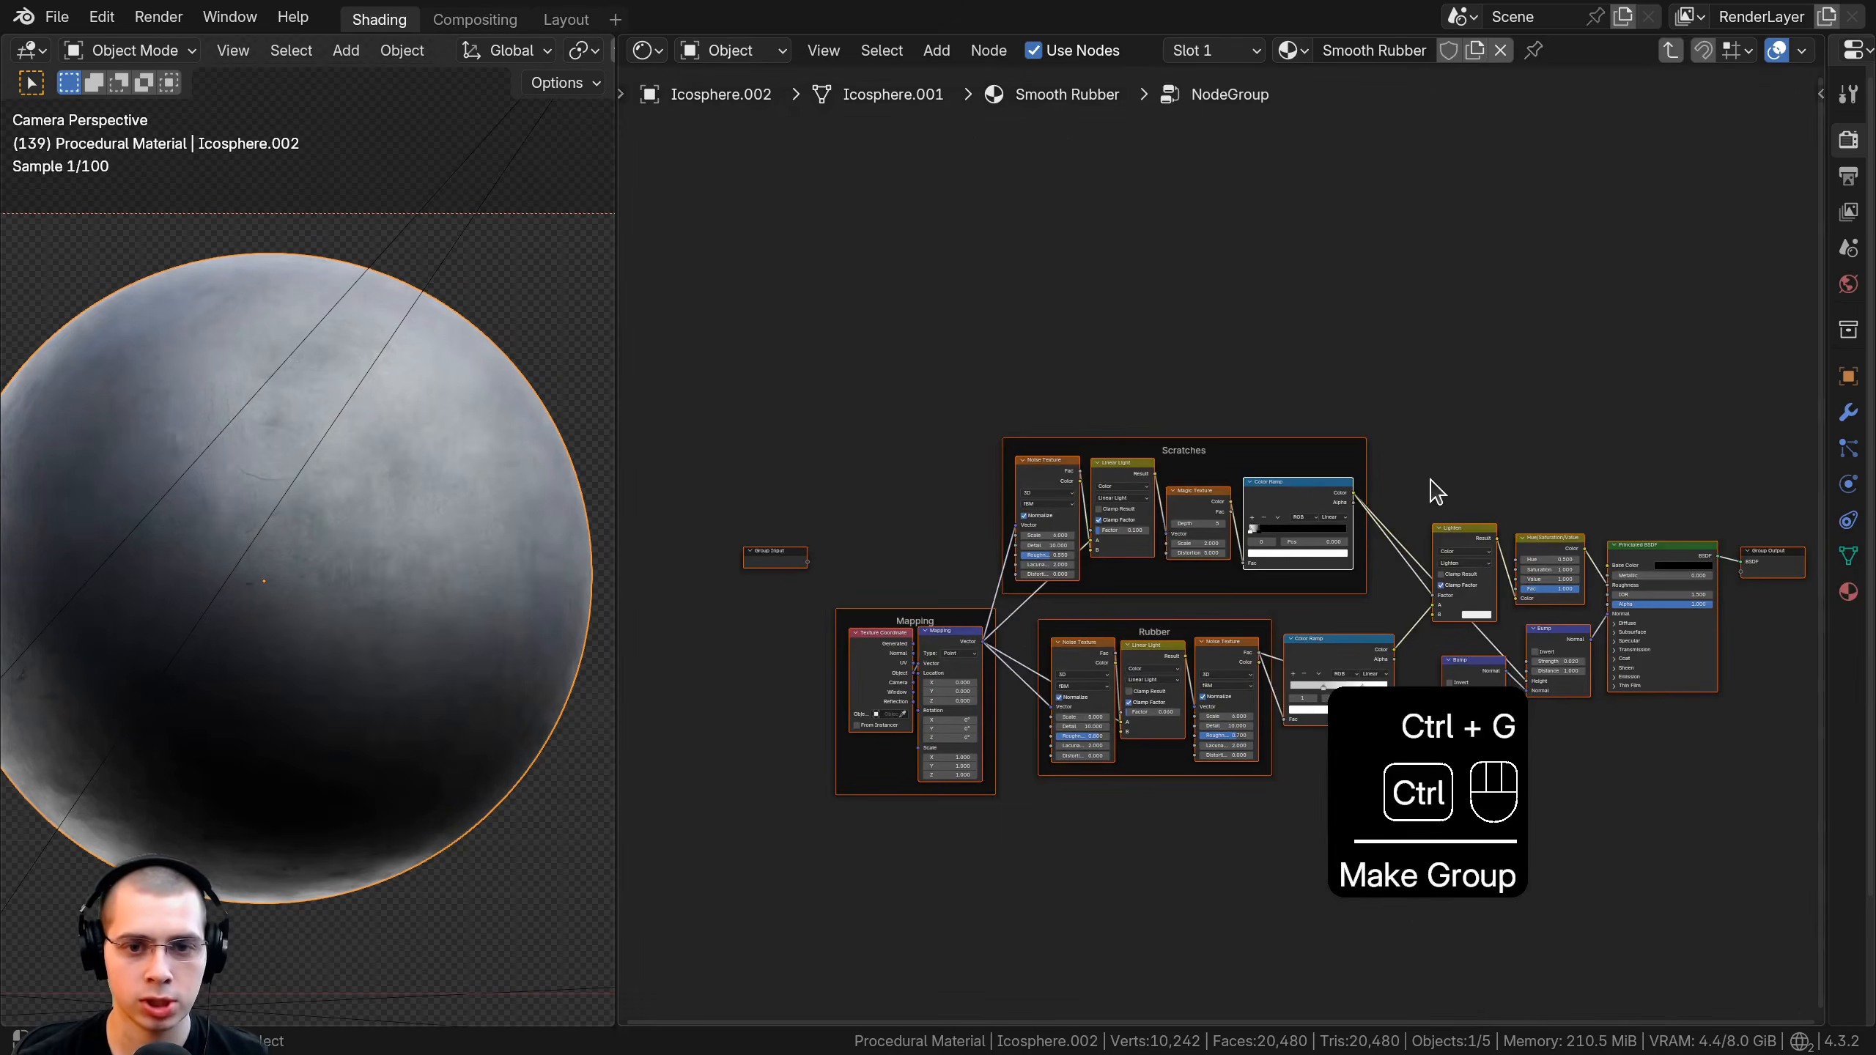
Exit the new node group and arrange its node next to the Material Output.
scroll(1268, 491, up, 3)
middle_drag(915, 563, 624, 499)
scroll(908, 476, up, 3)
key(Tab)
scroll(625, 499, up, 3)
key(g)
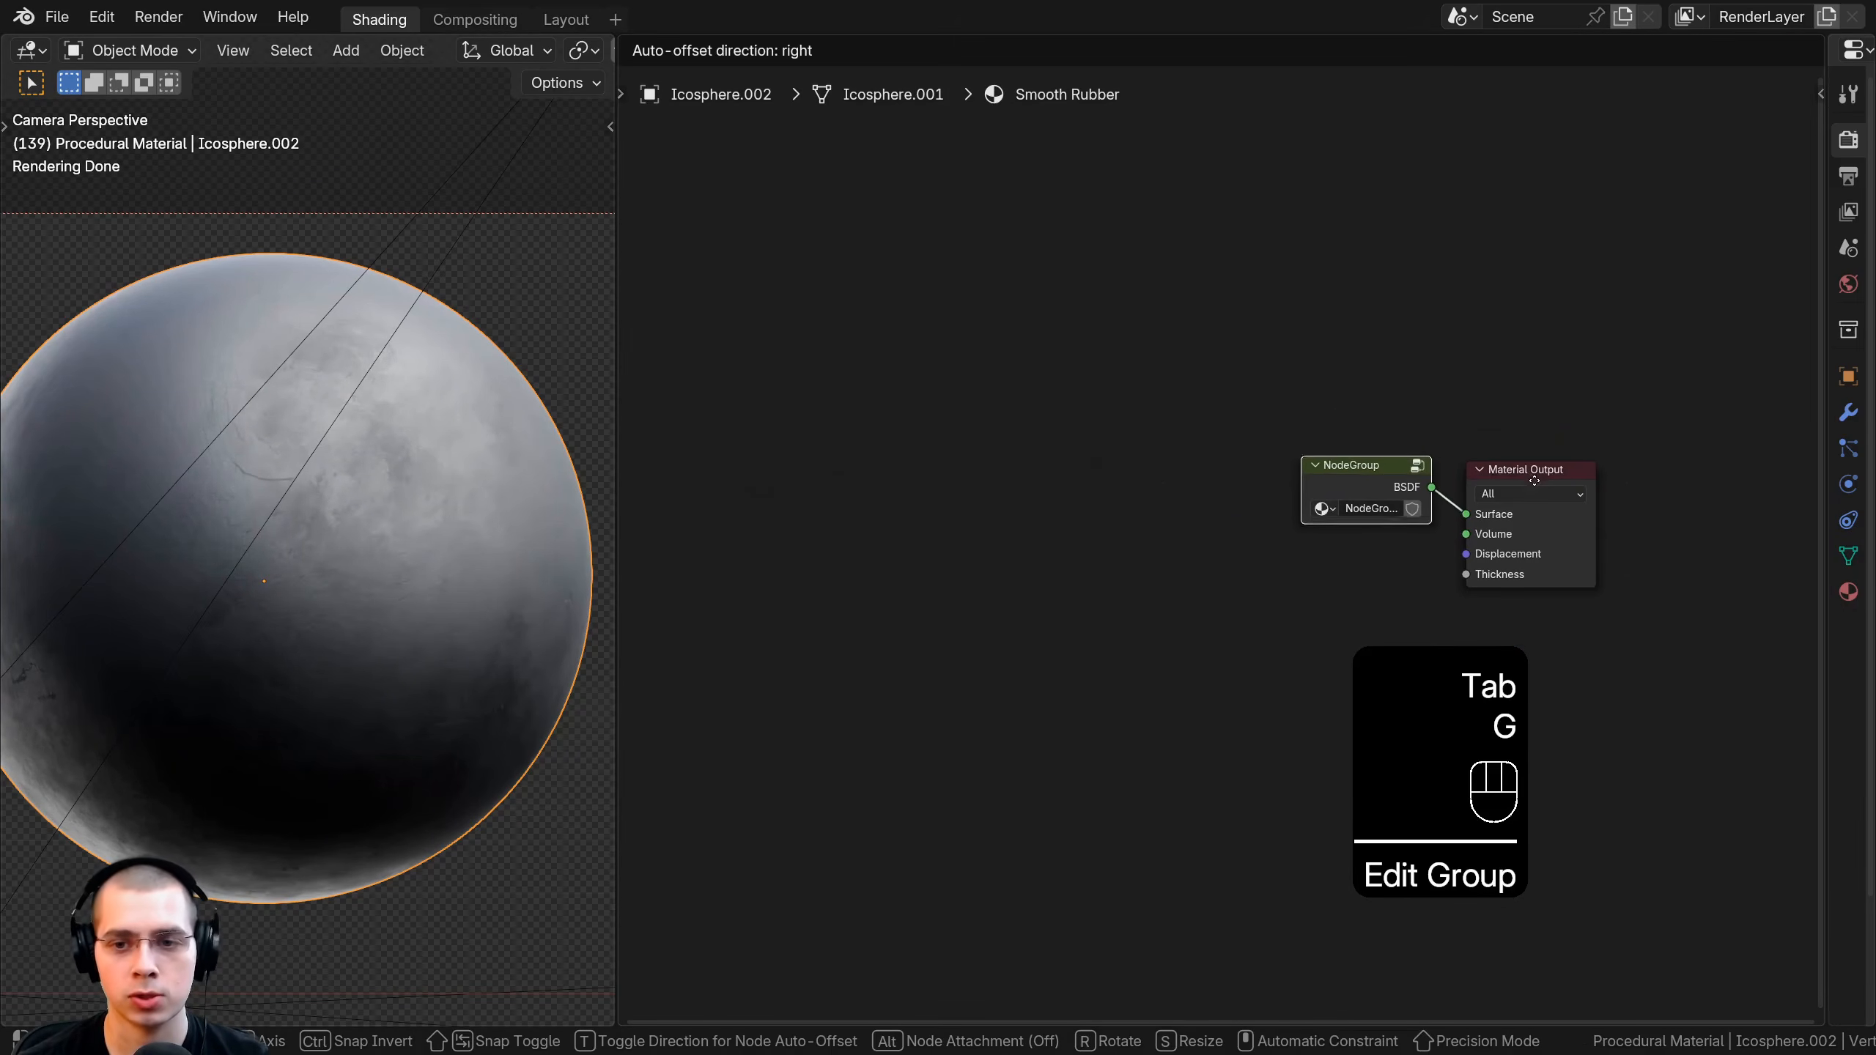
click(1537, 482)
scroll(1262, 517, up, 3)
drag(1326, 471, 1185, 459)
drag(1364, 444, 1389, 455)
Rename the node group as Smooth Rubber, matching the material's name.
key(ctrl+c)
click(1332, 294)
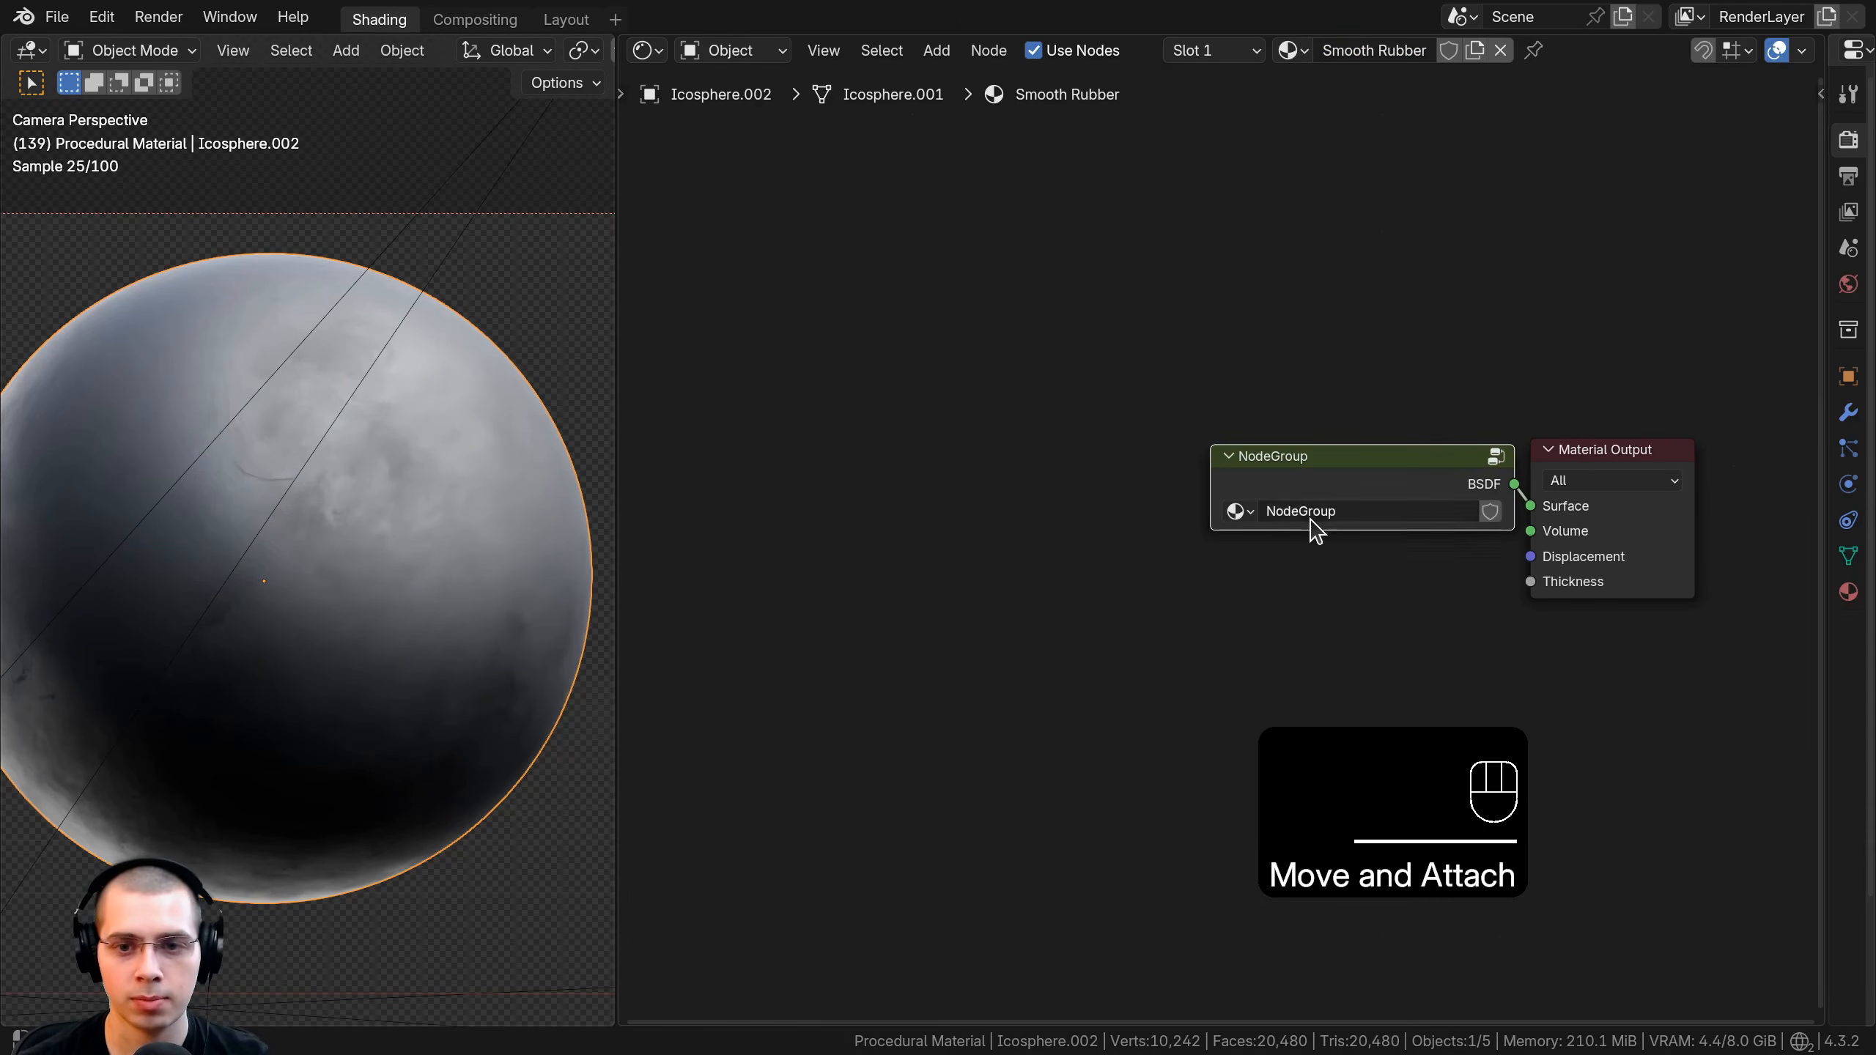
click(1300, 452)
middle_drag(1273, 479, 1177, 494)
scroll(1248, 521, up, 3)
double_click(1288, 524)
key(BackSpace)
key(BackSpace)
click(1233, 478)
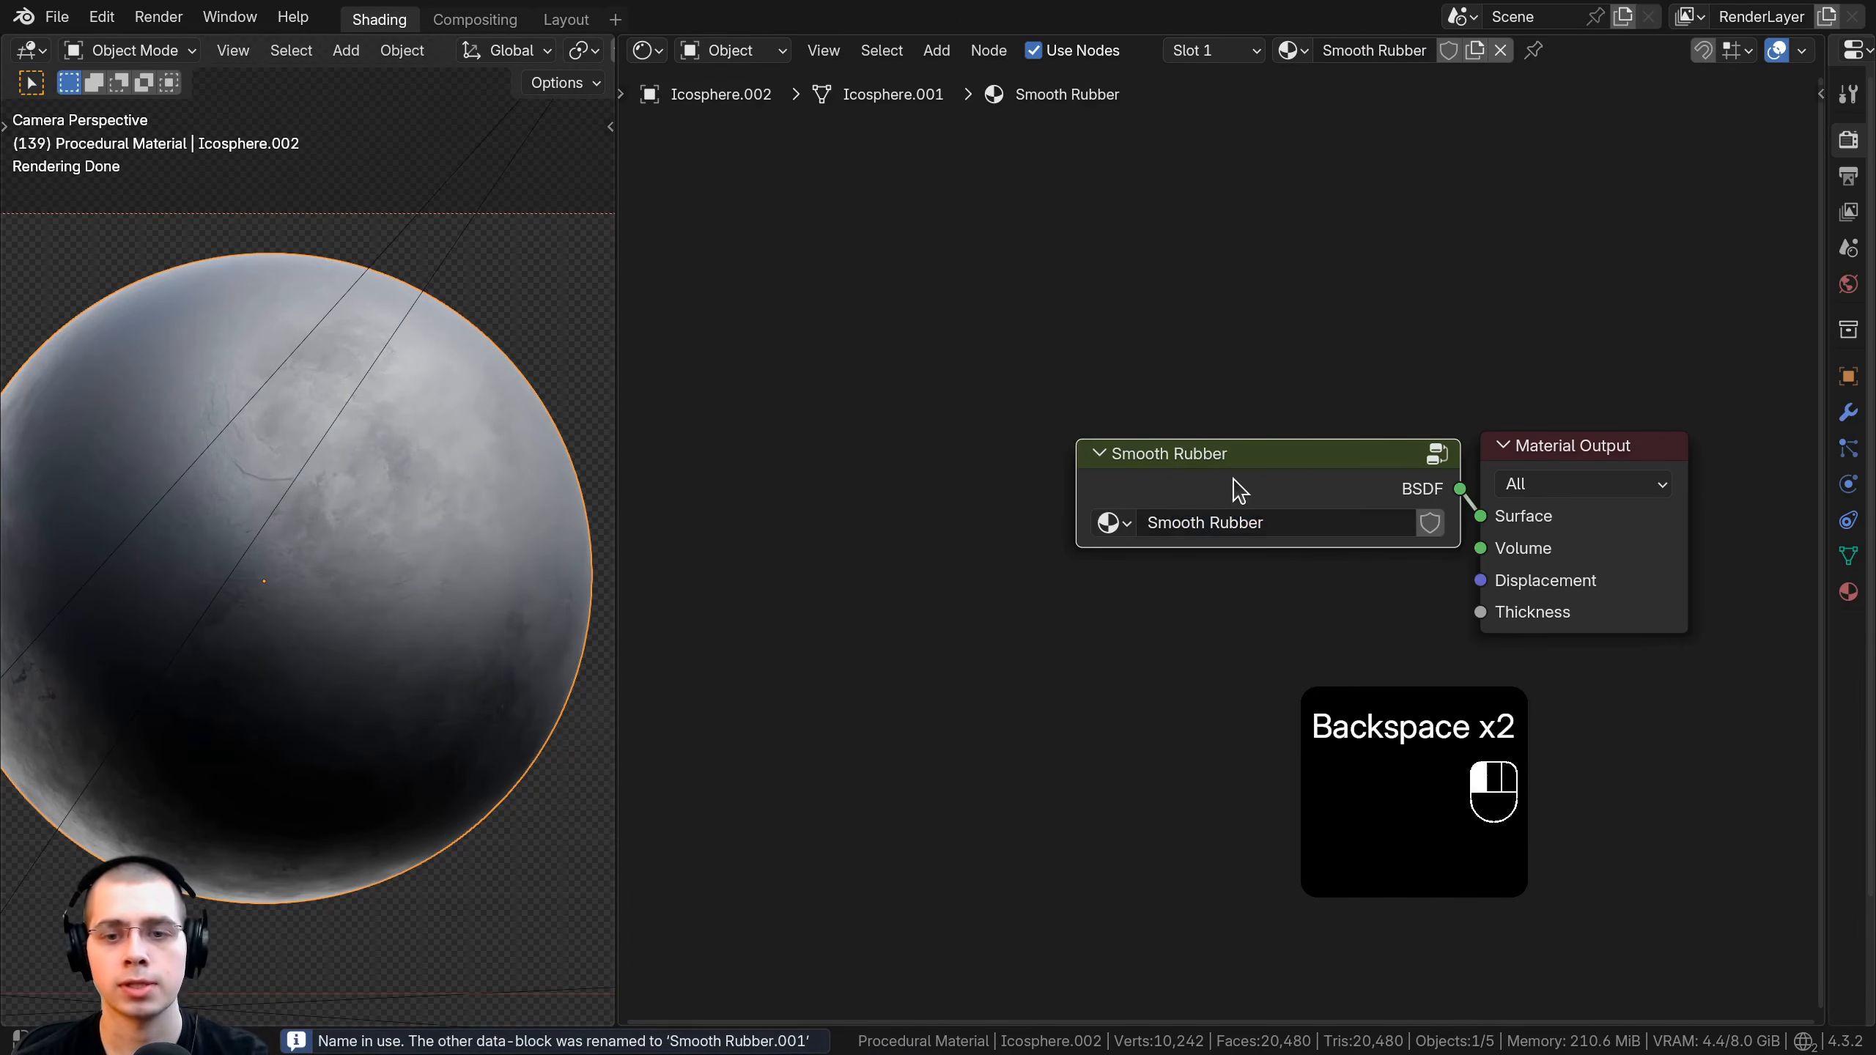
Enter the Smooth Rubber group and rename its BSDF output socket as Shader.
click(1233, 479)
key(Tab)
scroll(1260, 445, down, 3)
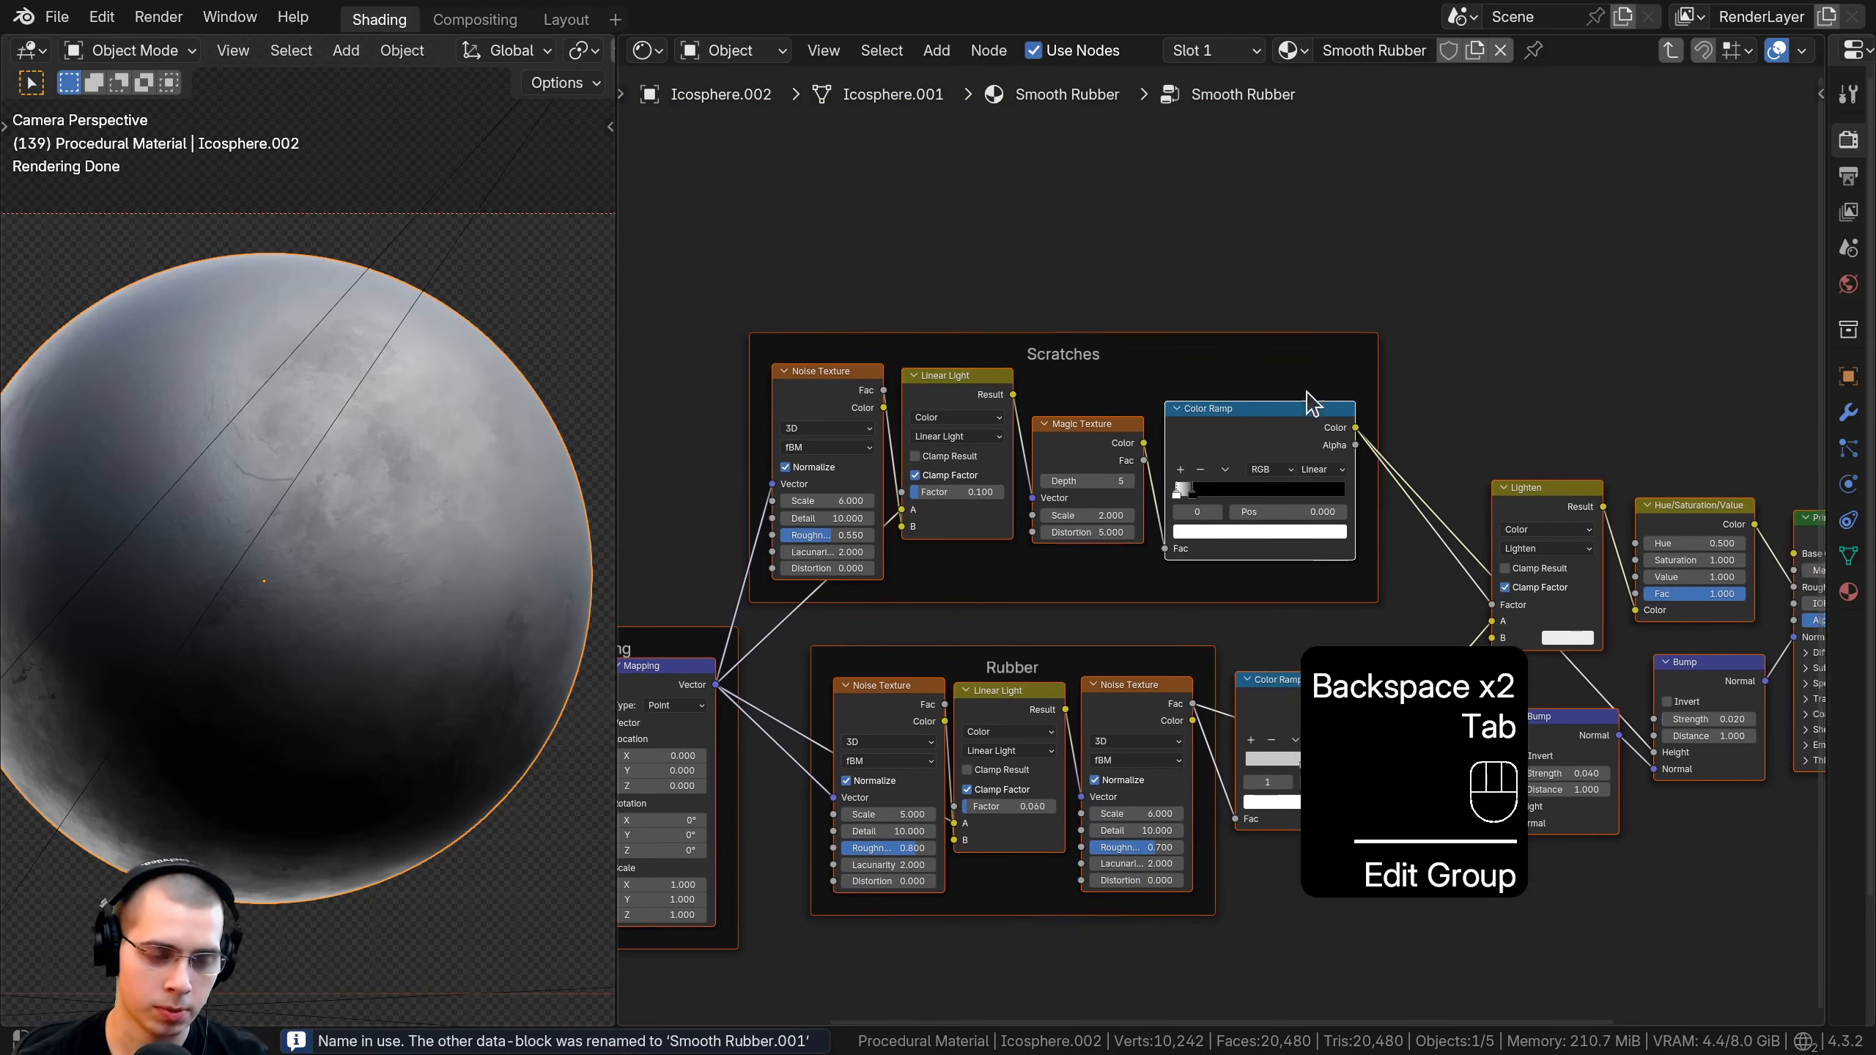
key(n)
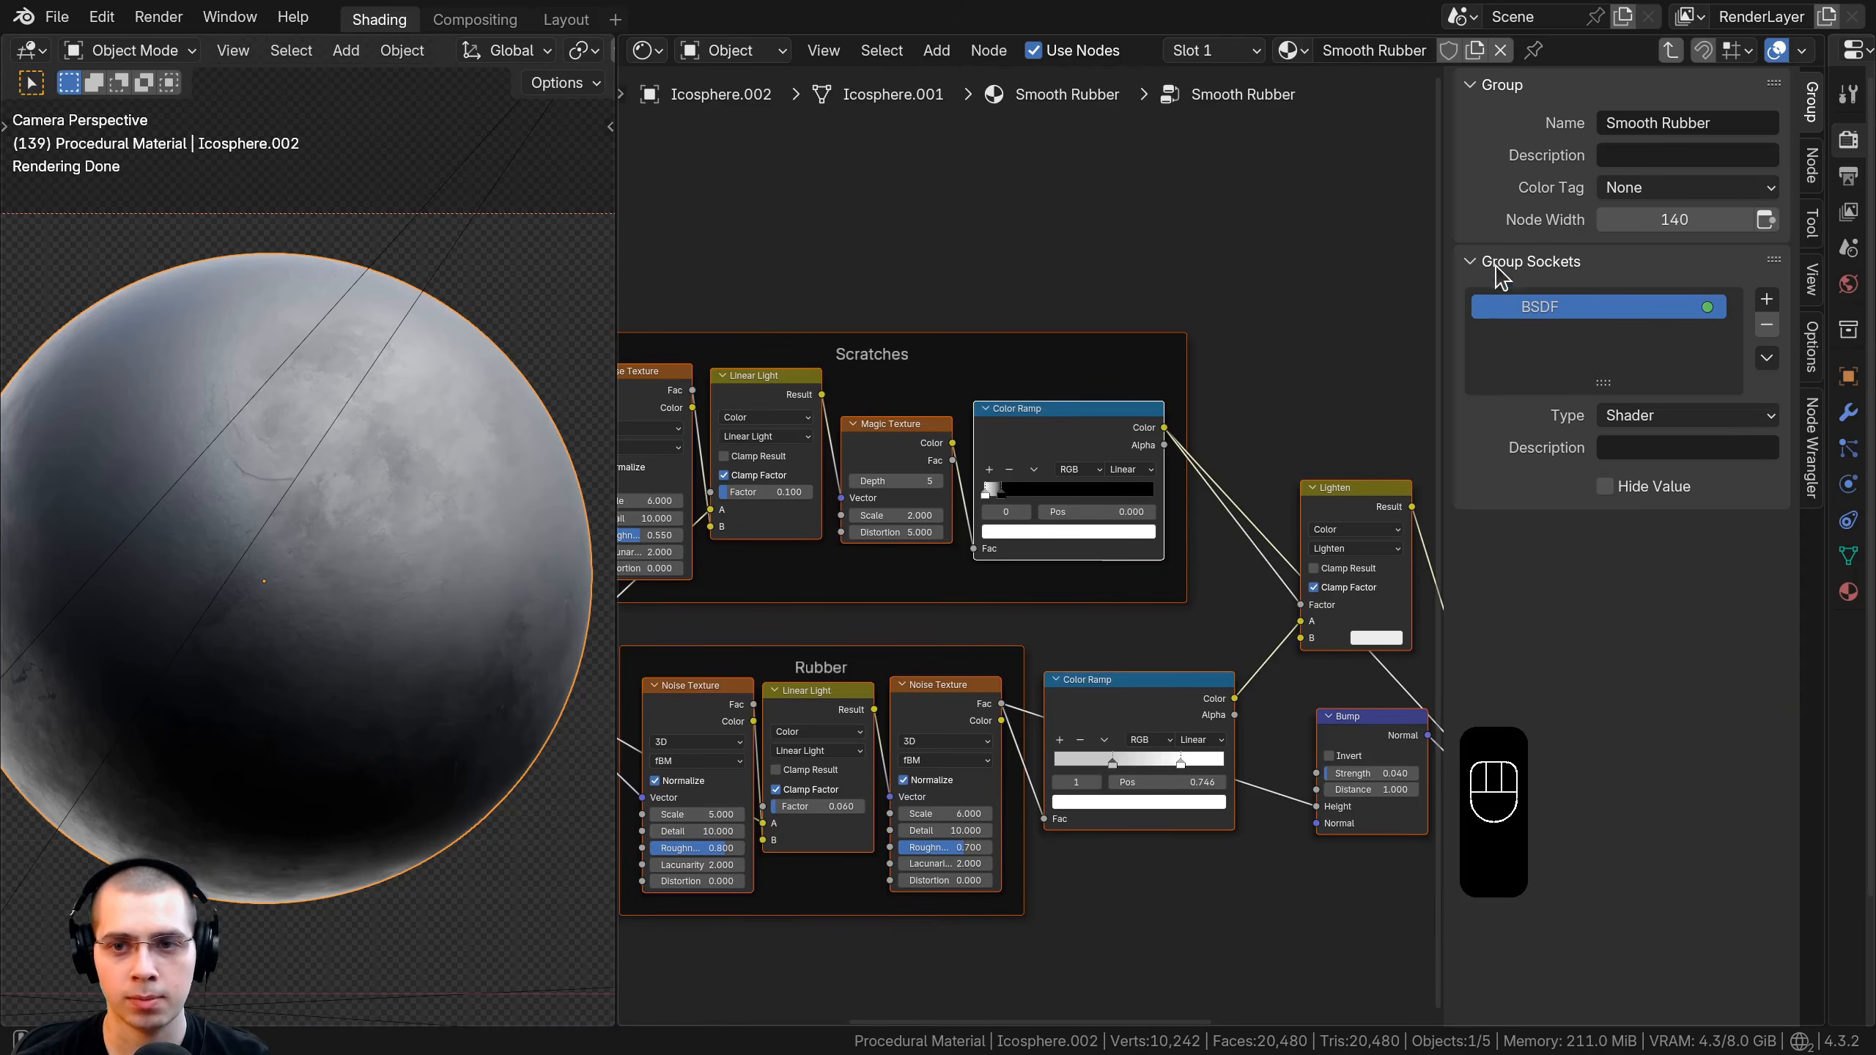
text(Shader)
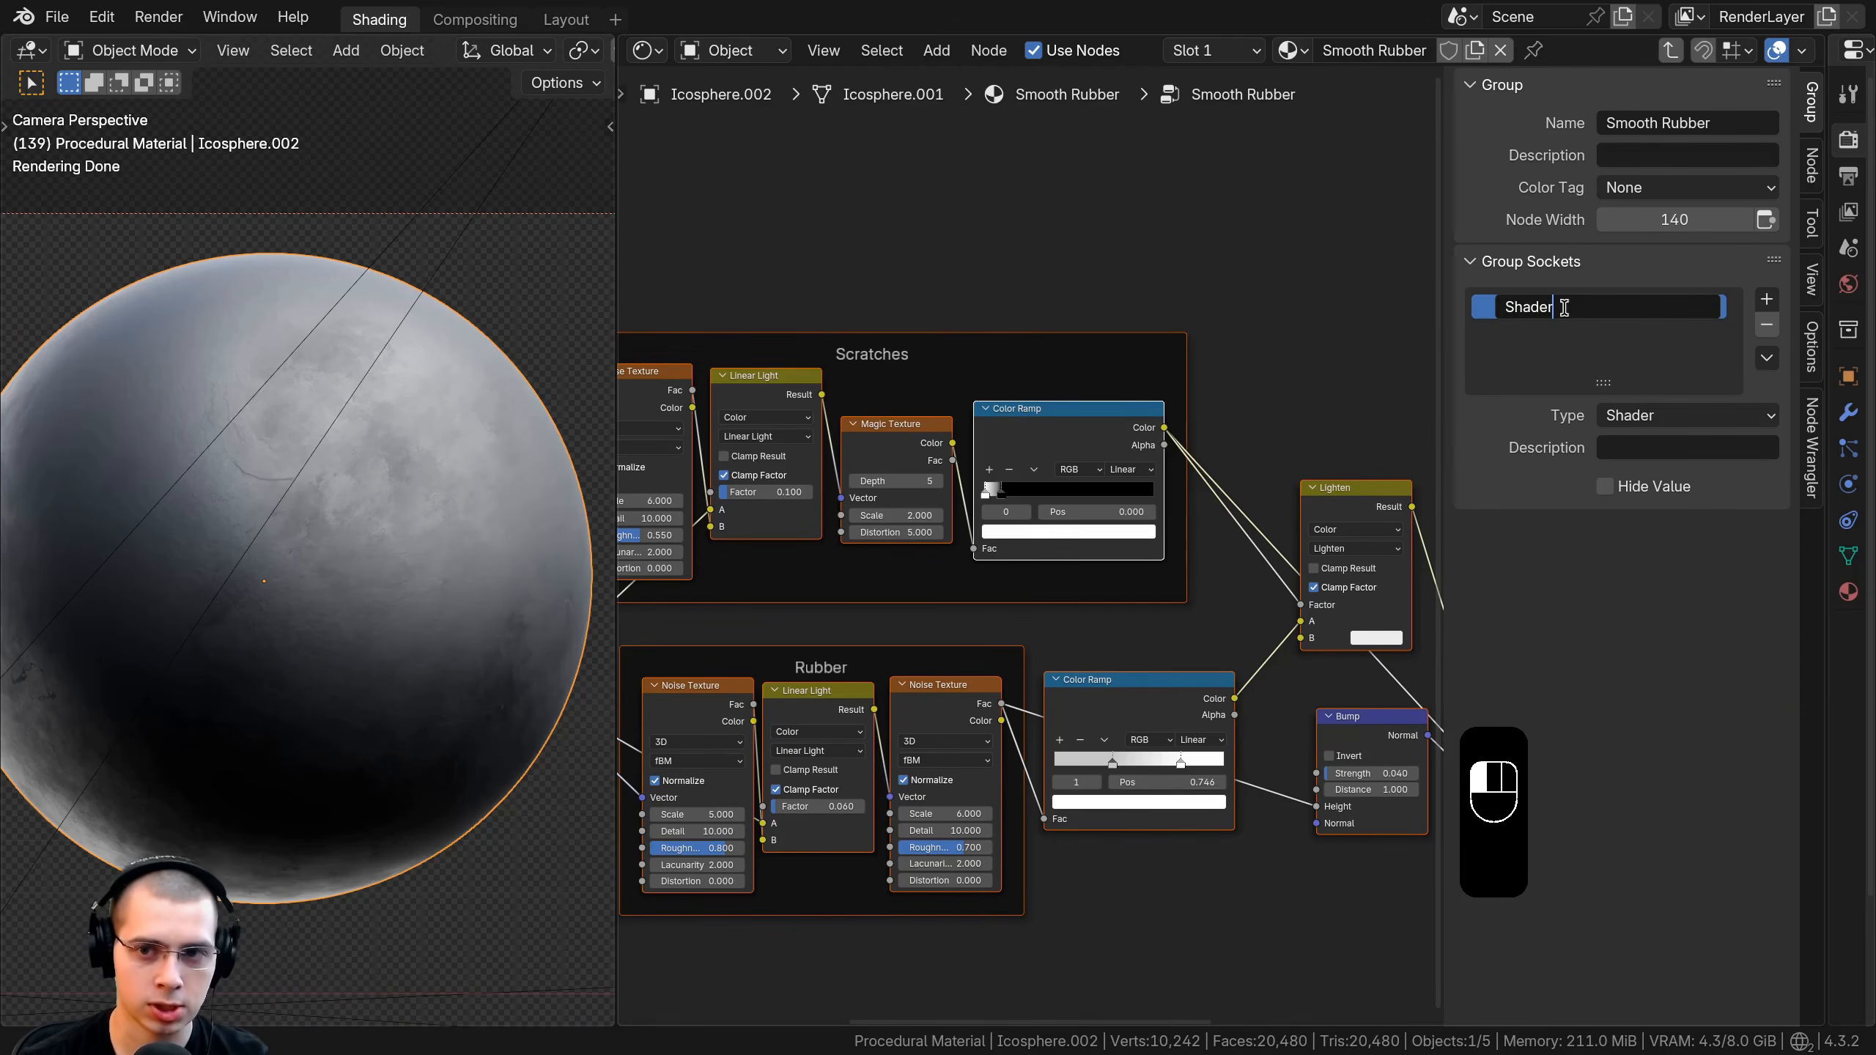
key(Return)
Move the Group Input node beside the Mapping frame and expose the Mapping node's Scale as a group input.
scroll(1027, 559, down, 5)
middle_drag(849, 554, 1126, 513)
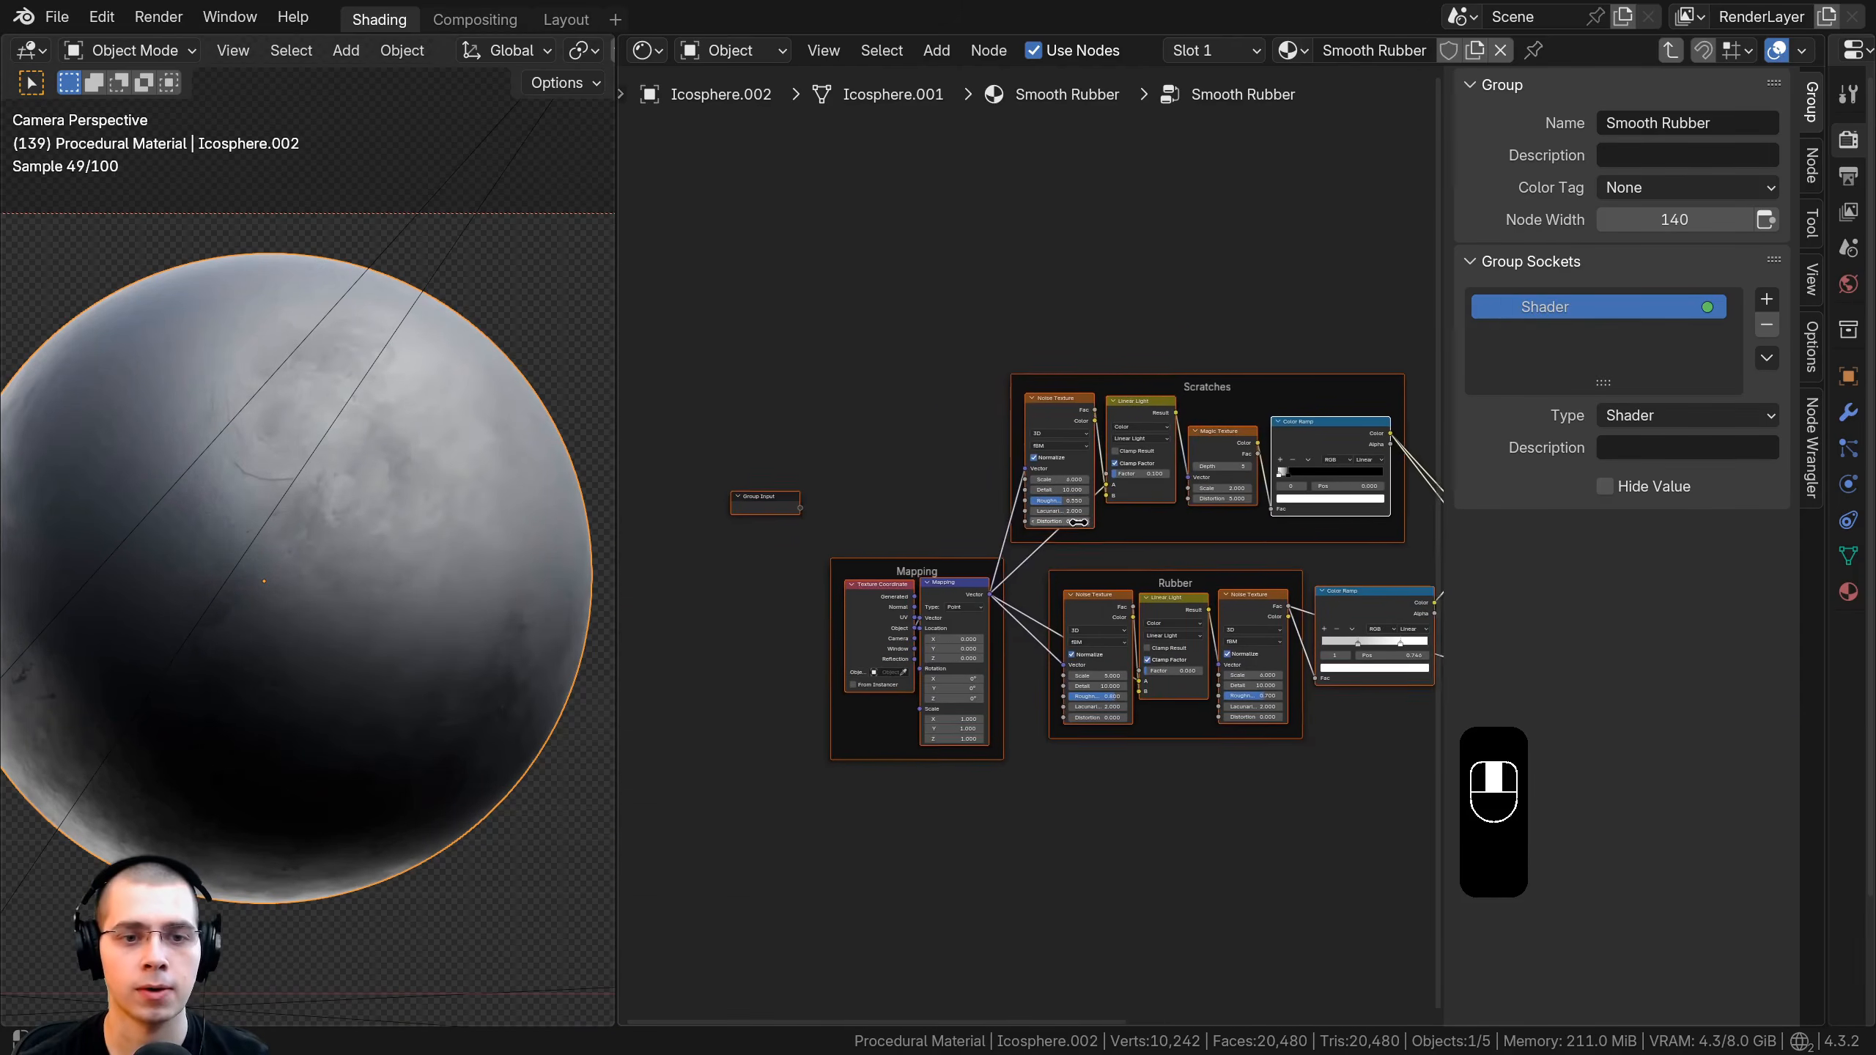
scroll(835, 562, up, 5)
key(a)
key(a)
middle_drag(857, 492, 923, 391)
click(828, 325)
key(g)
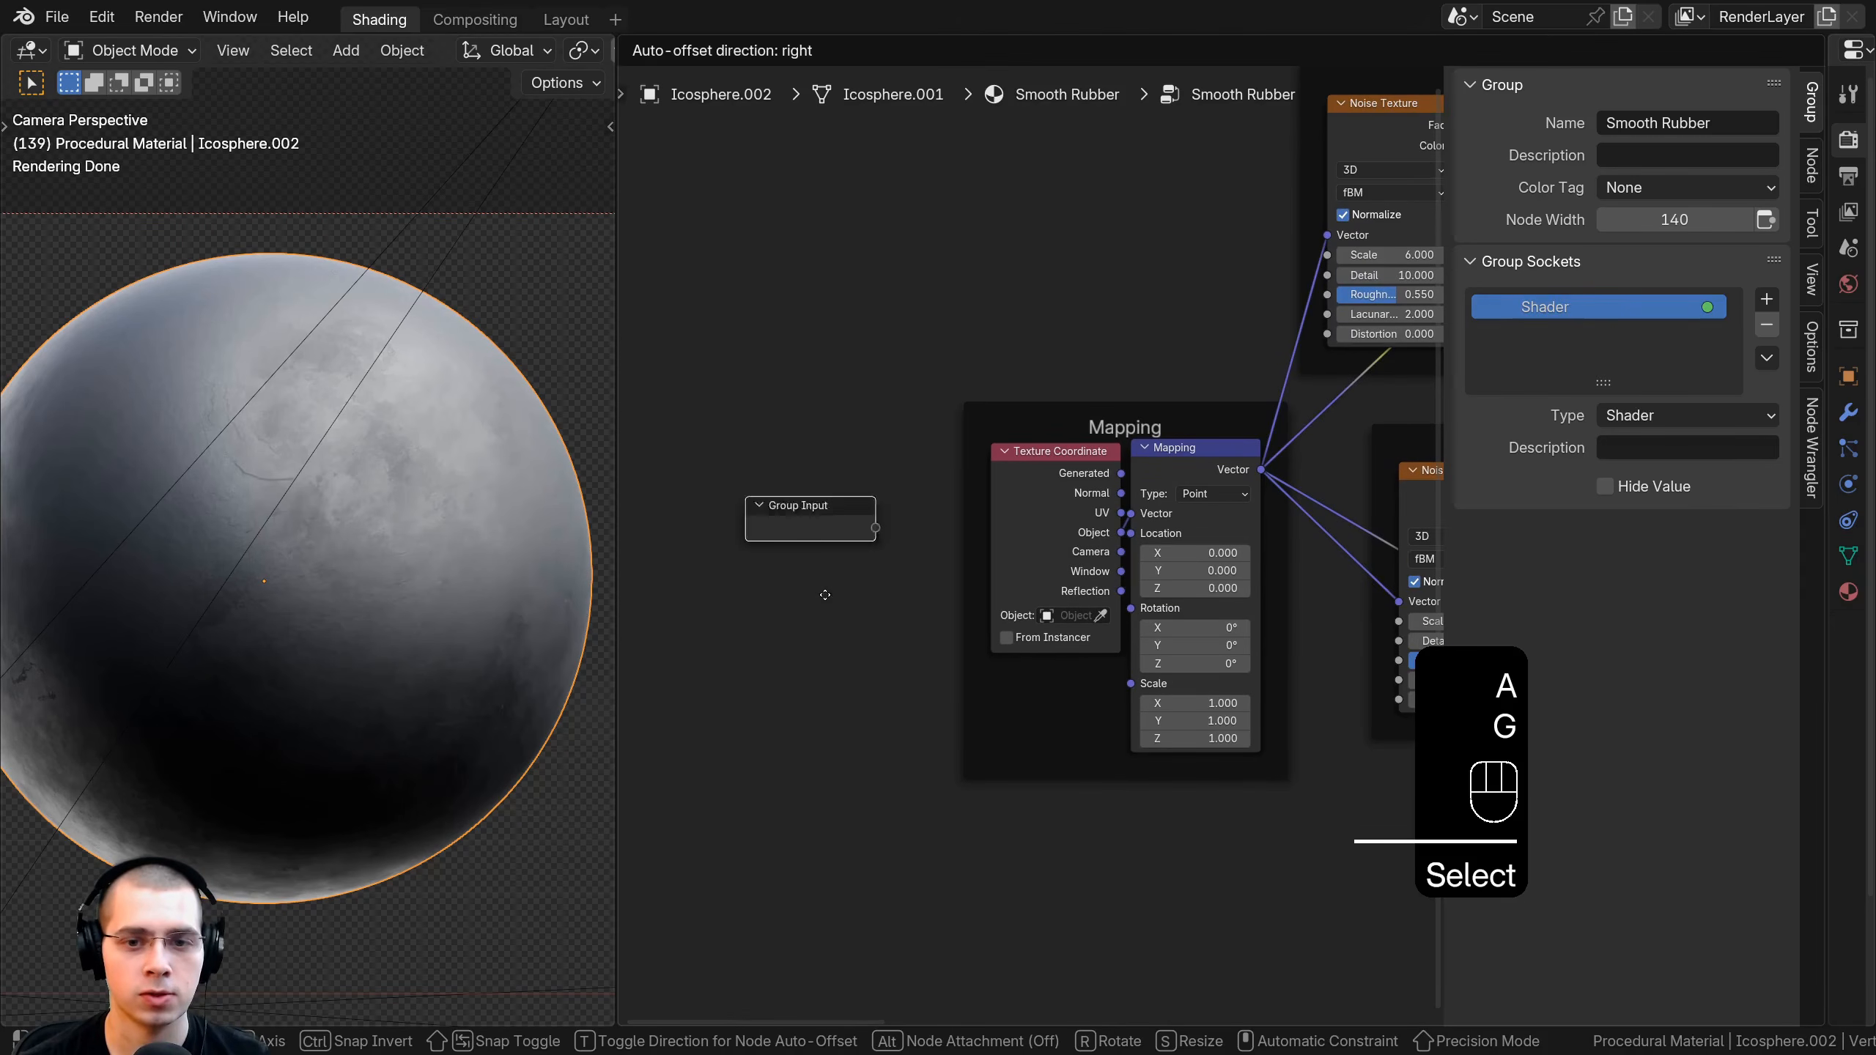
click(886, 741)
scroll(886, 730, up, 3)
drag(1155, 720, 1066, 699)
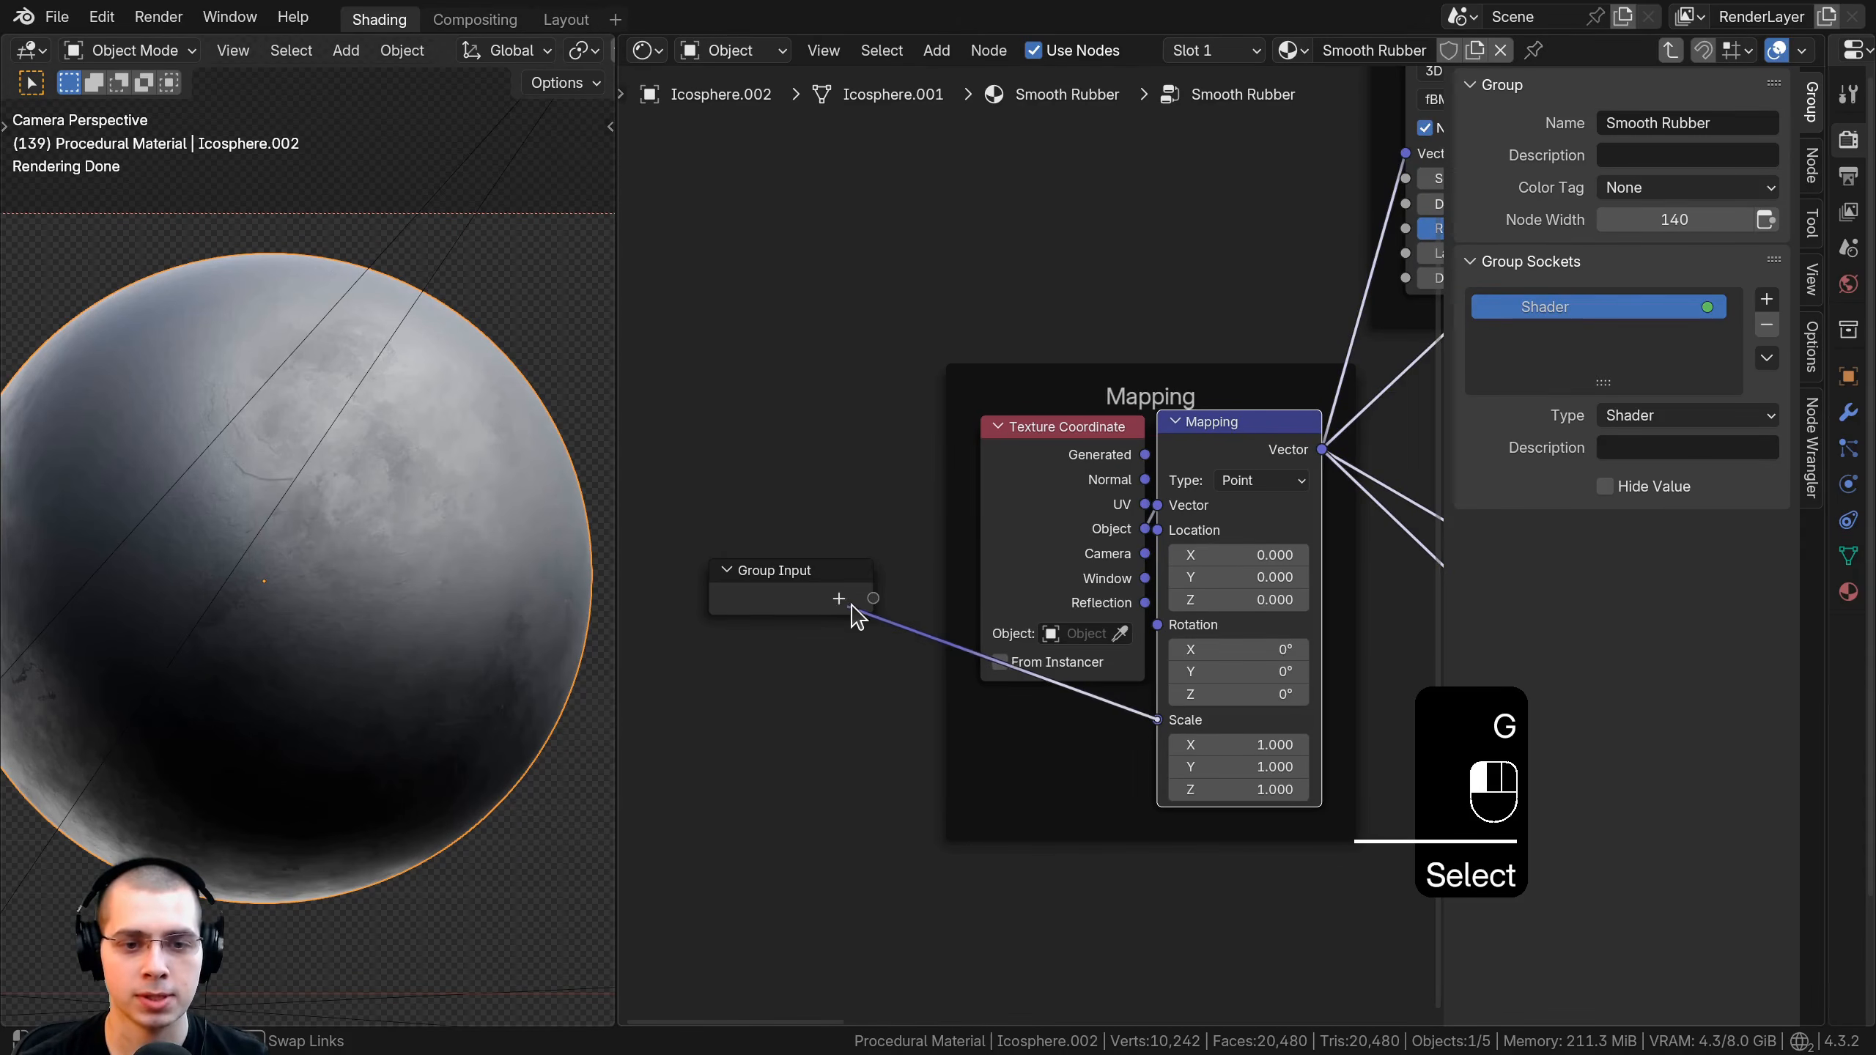
drag(857, 617, 723, 538)
Change the Scale group socket's type to Float and set Scale to 1.000 on the Smooth Rubber group node.
click(1568, 334)
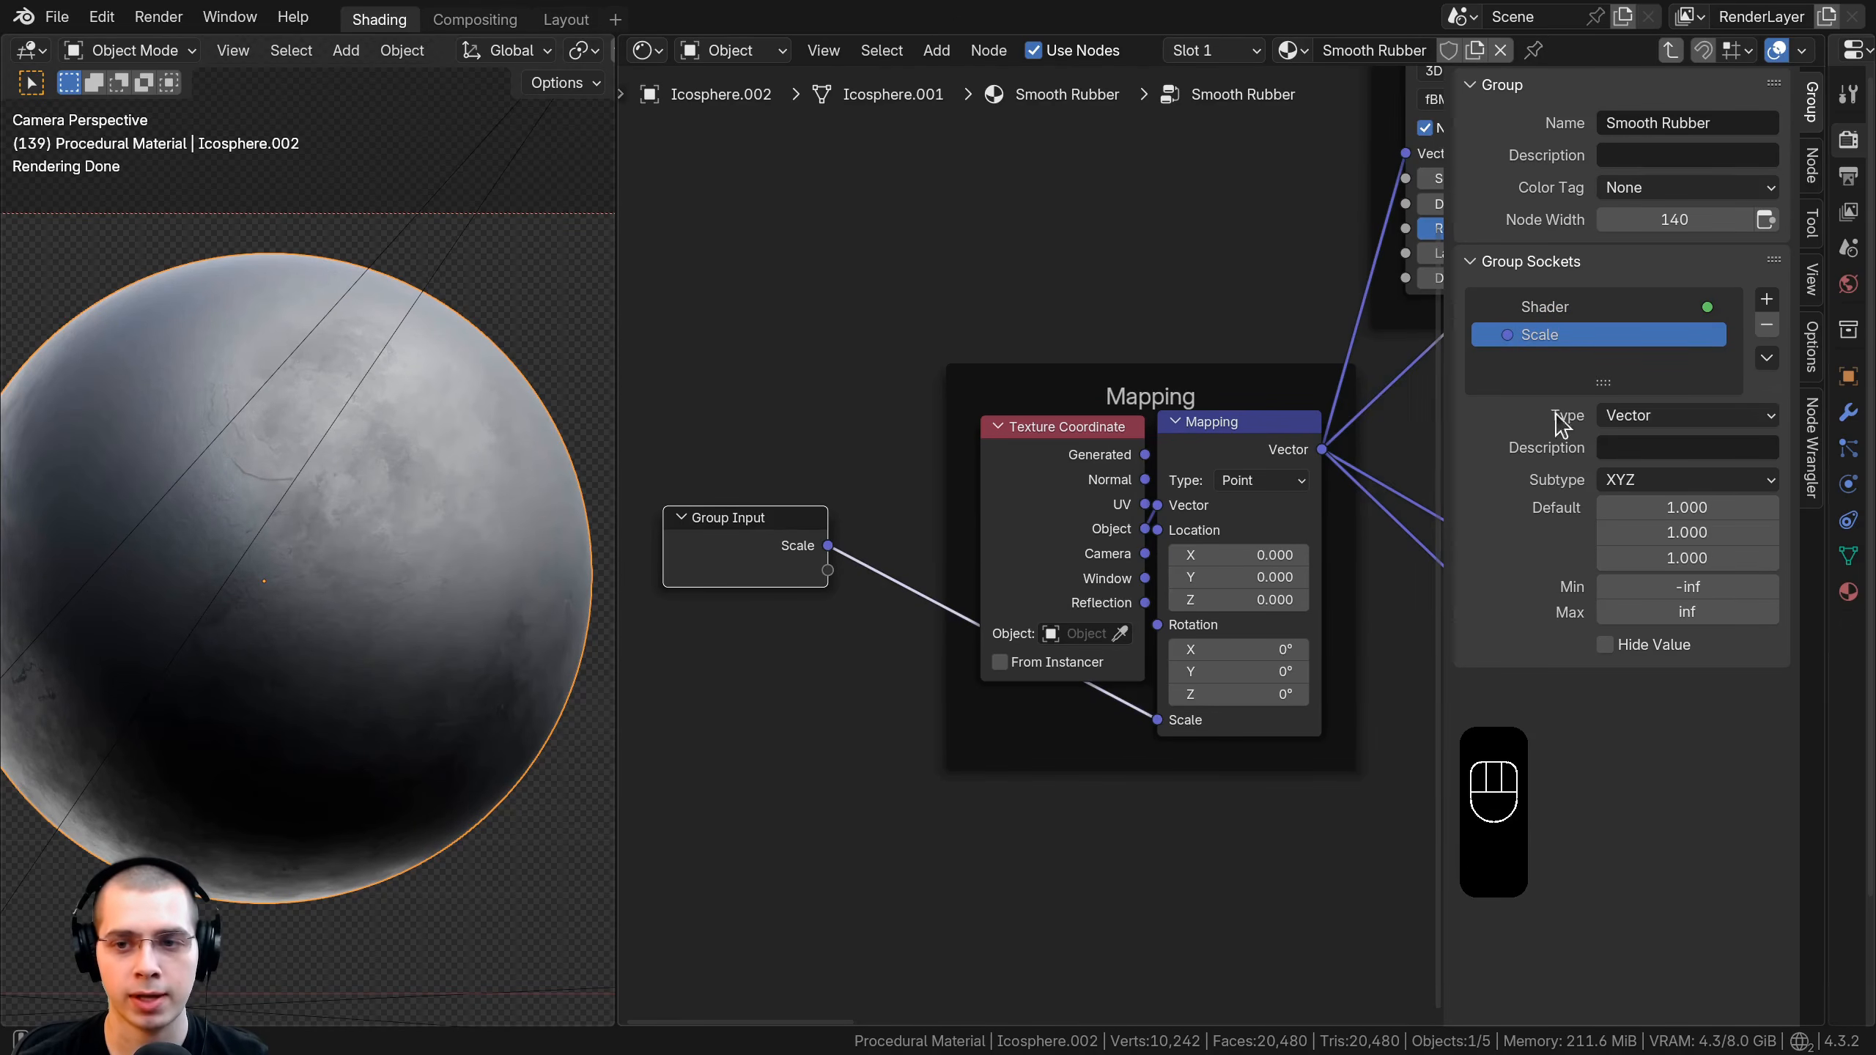
click(1621, 425)
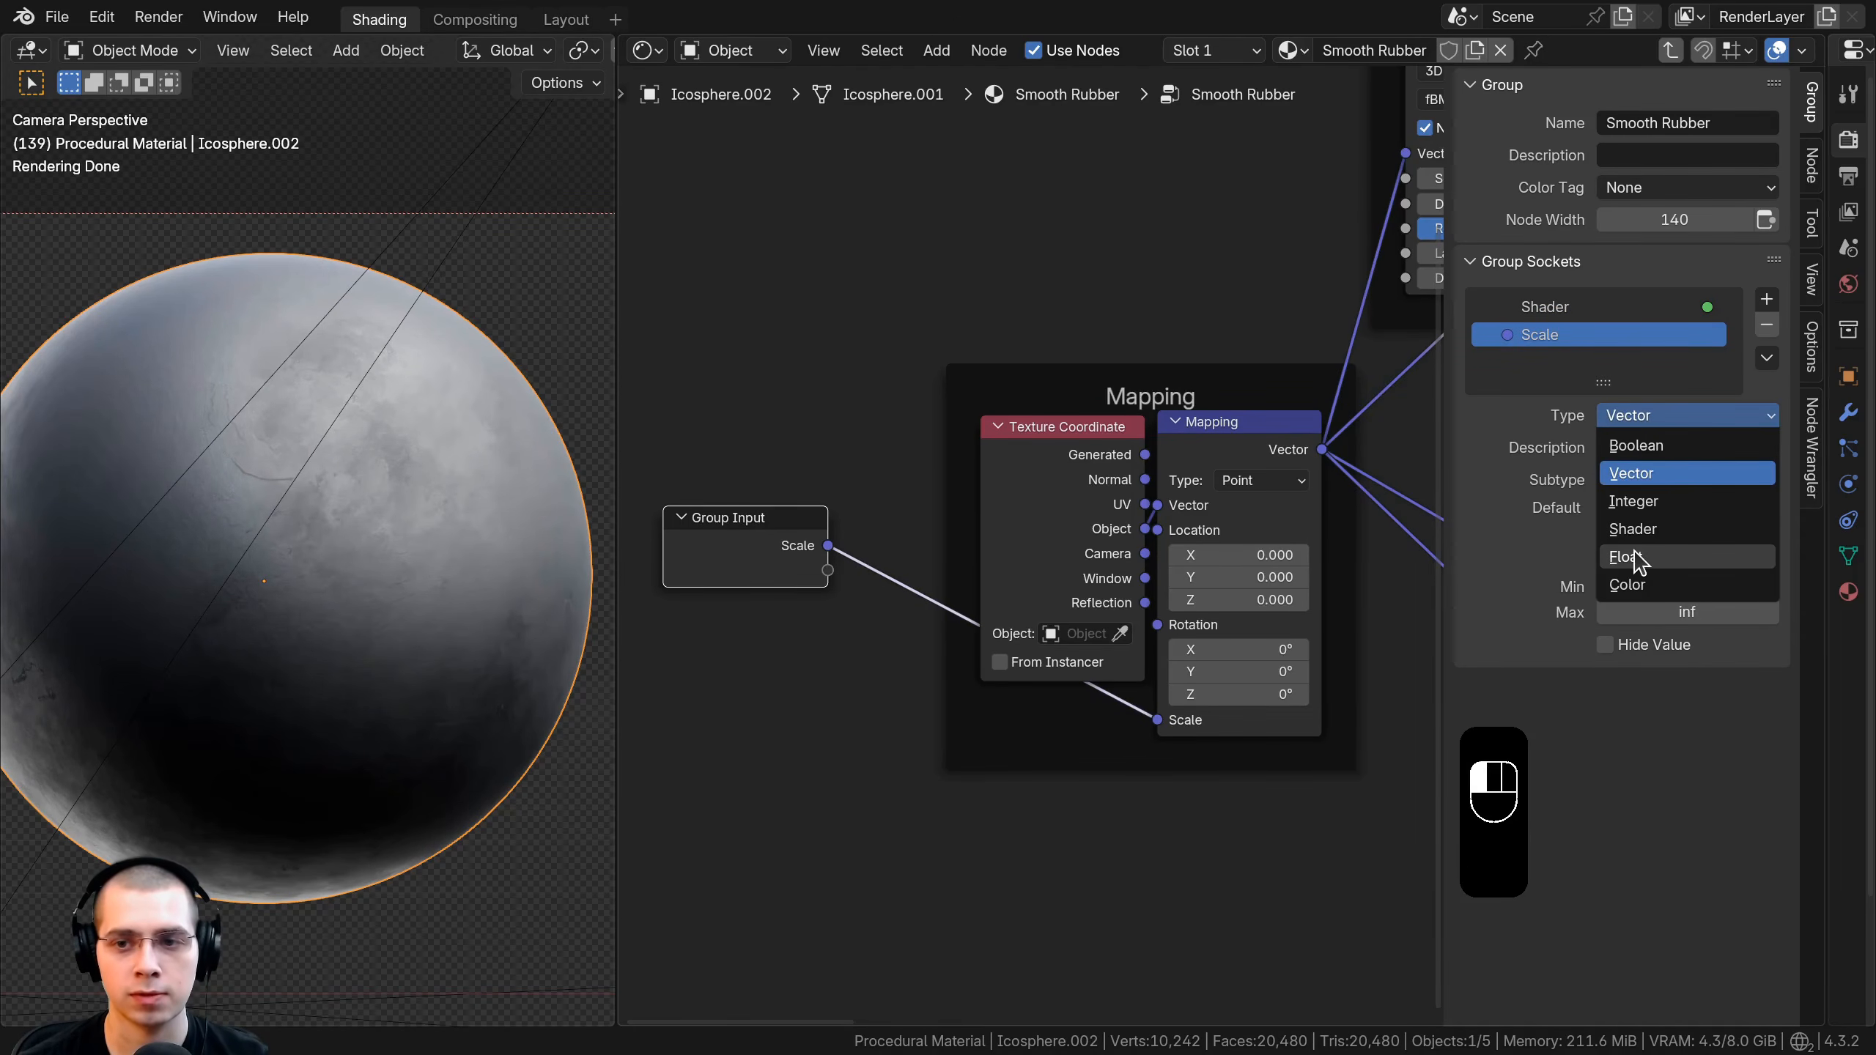
click(1510, 573)
key(Tab)
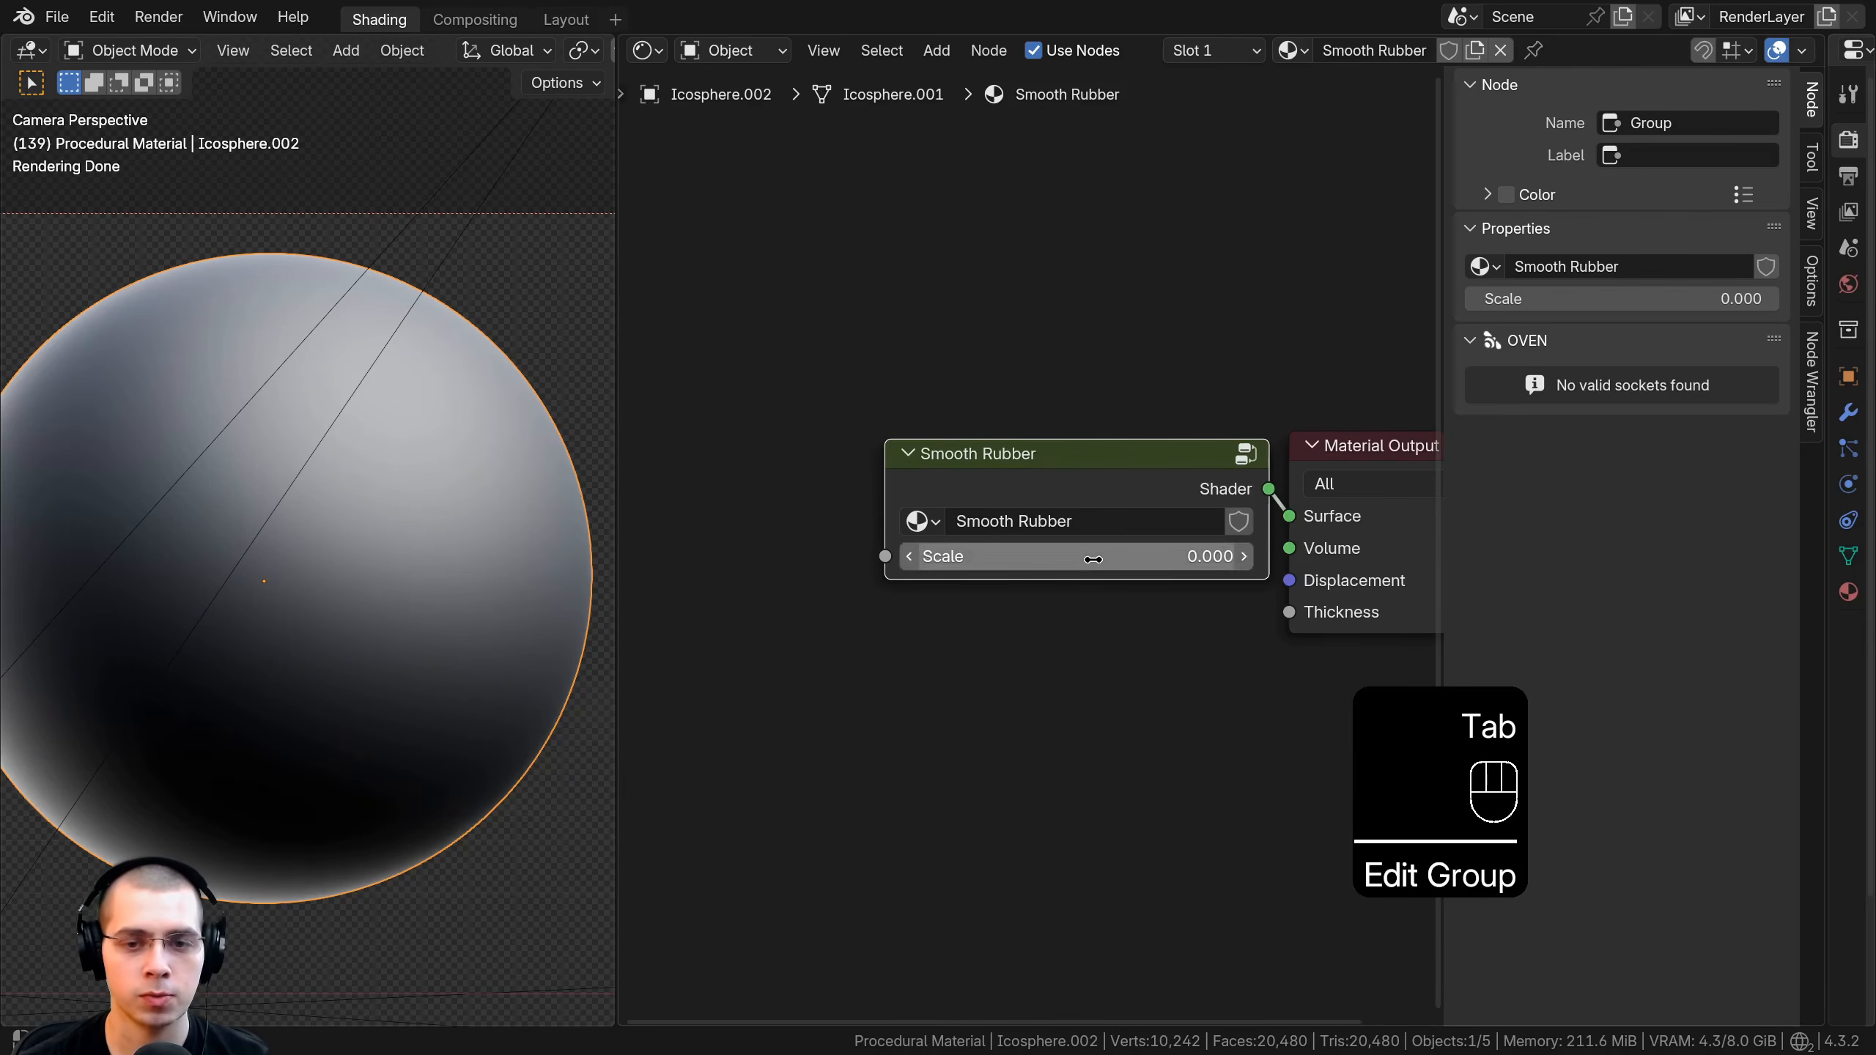
click(1076, 555)
text(1)
key(Return)
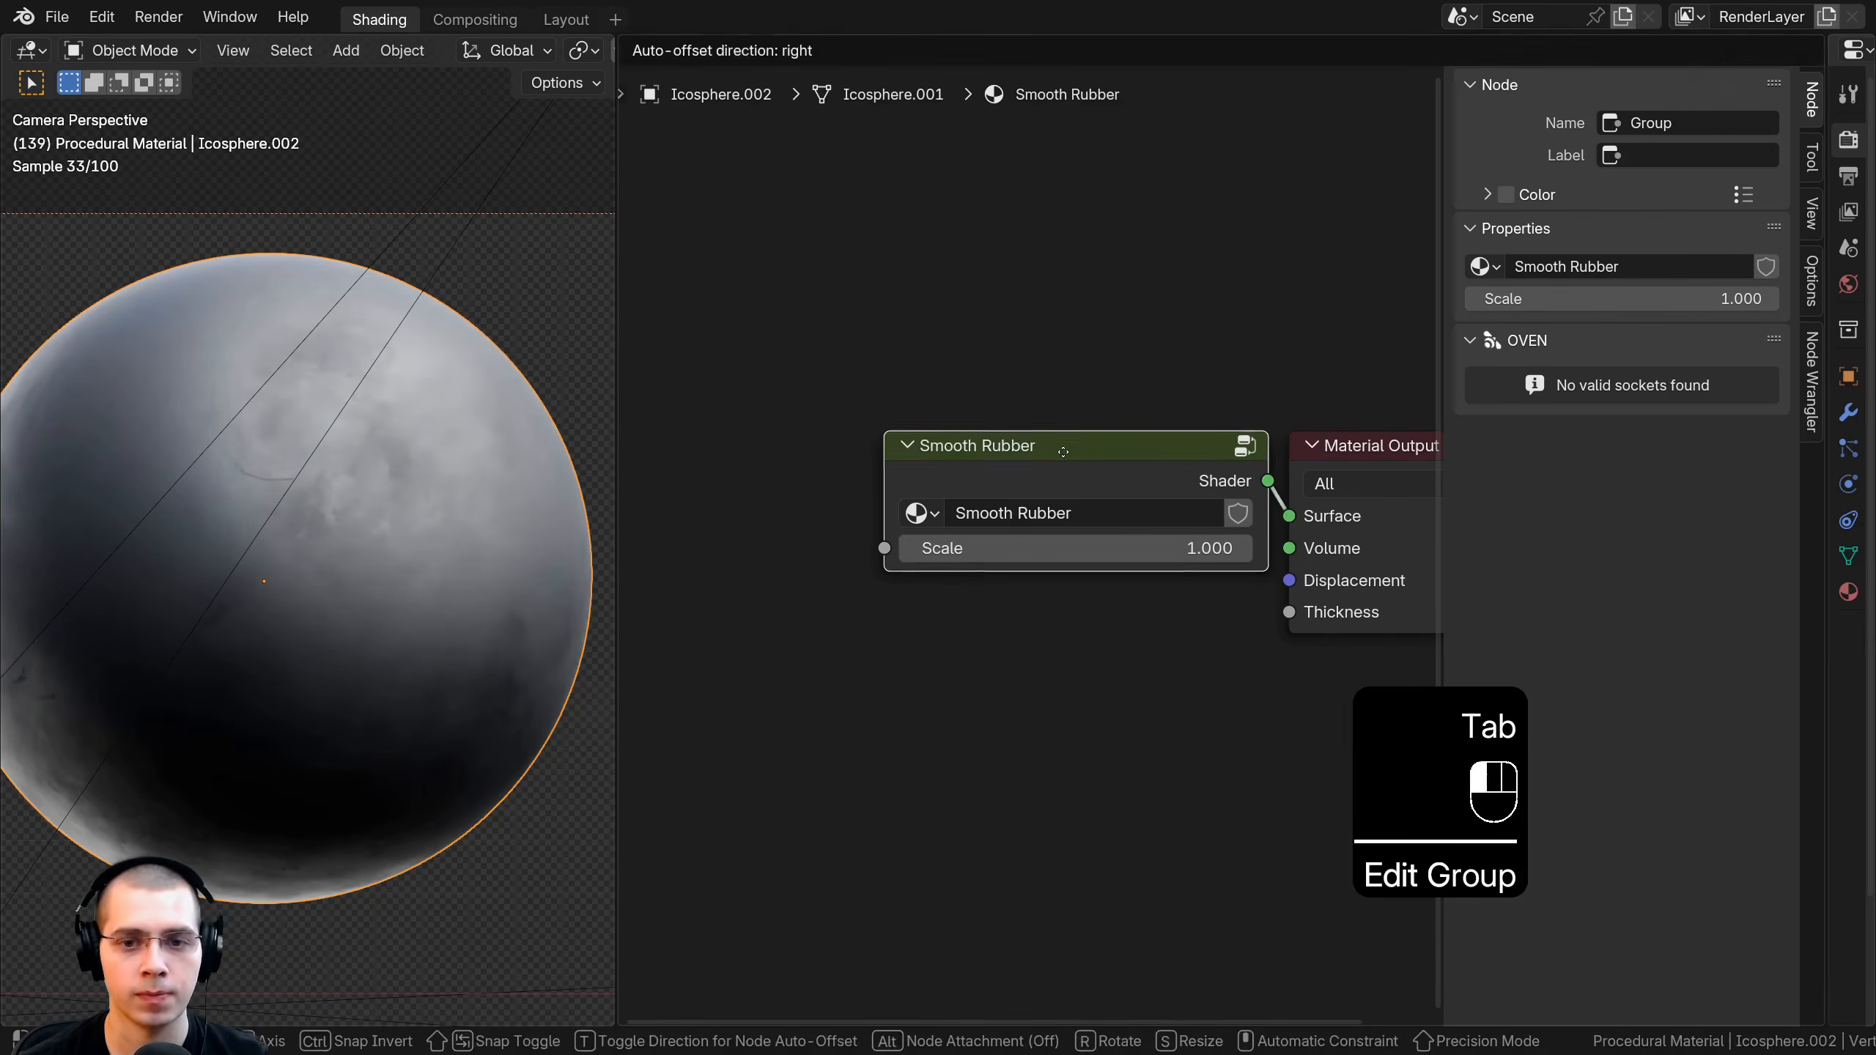
Re-enter the Smooth Rubber group and move the Group Input node above the Hue/Saturation/Value node.
key(Tab)
key(g)
click(866, 339)
scroll(837, 369, down, 4)
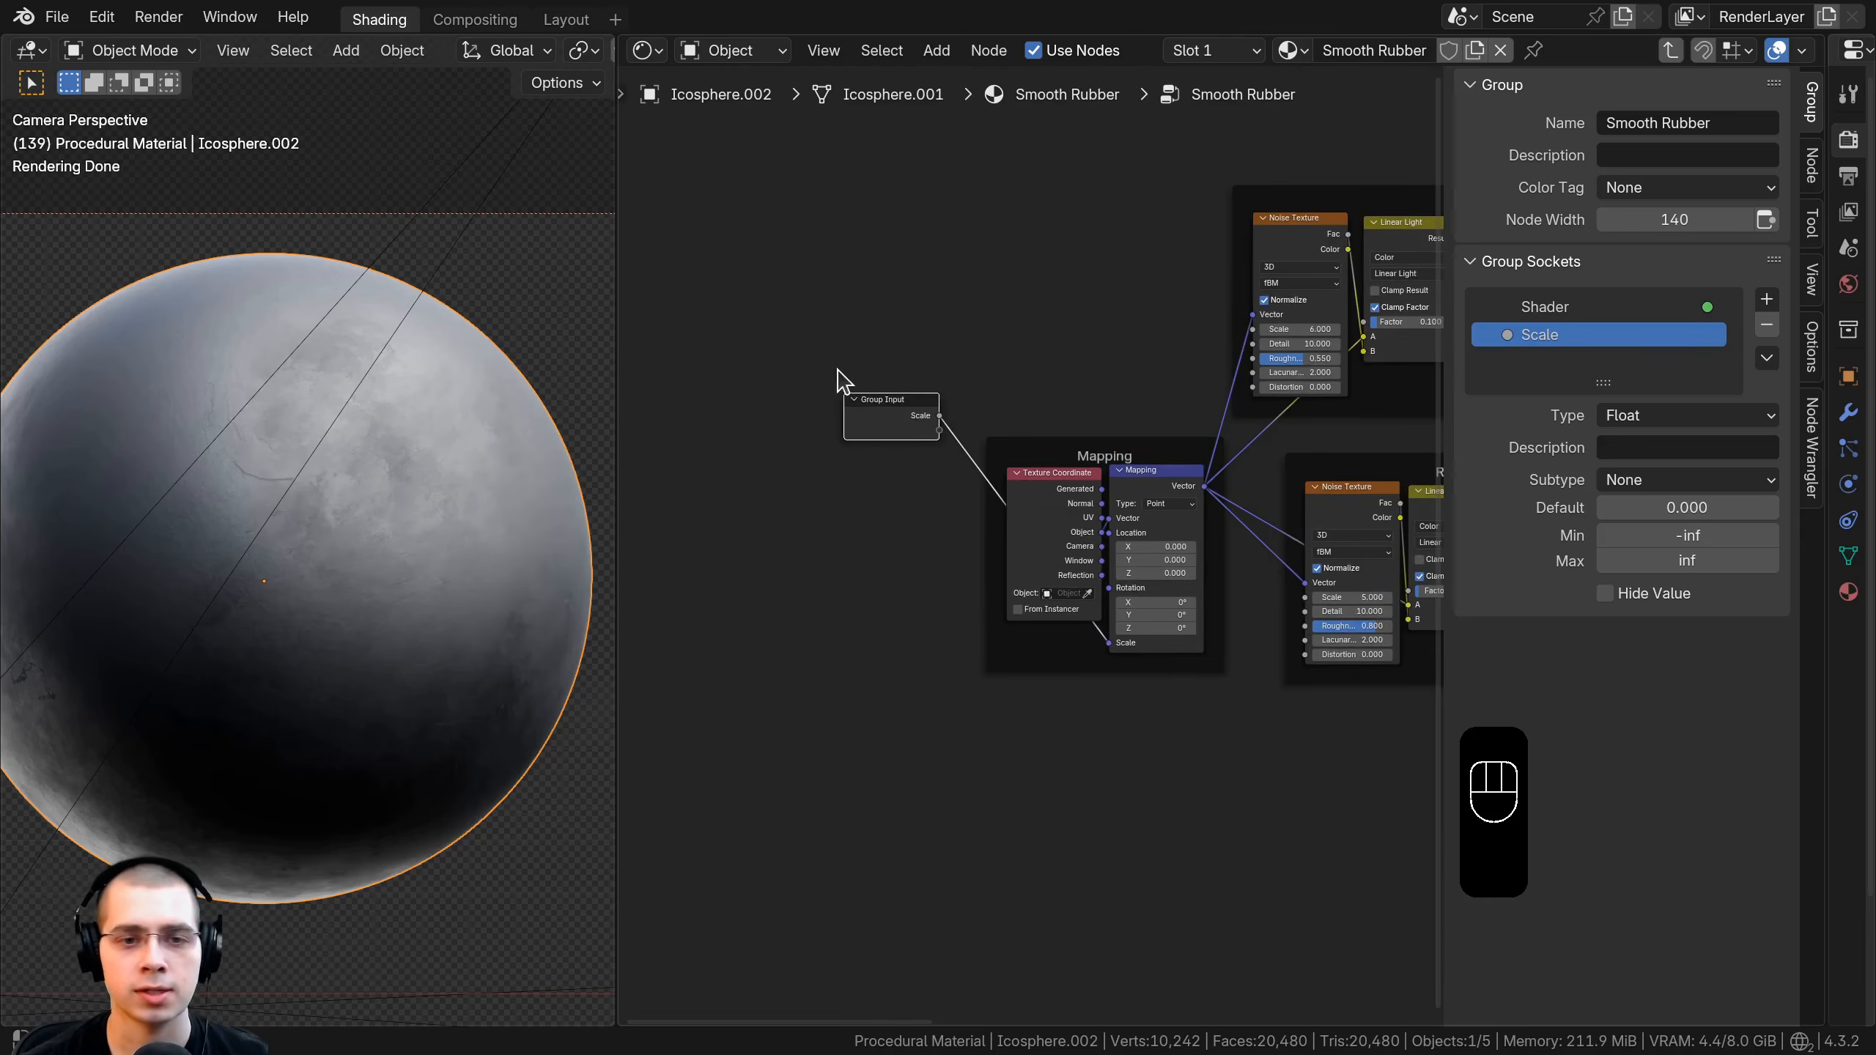
click(879, 412)
scroll(879, 412, down, 6)
middle_drag(879, 412, 673, 572)
key(g)
click(1236, 357)
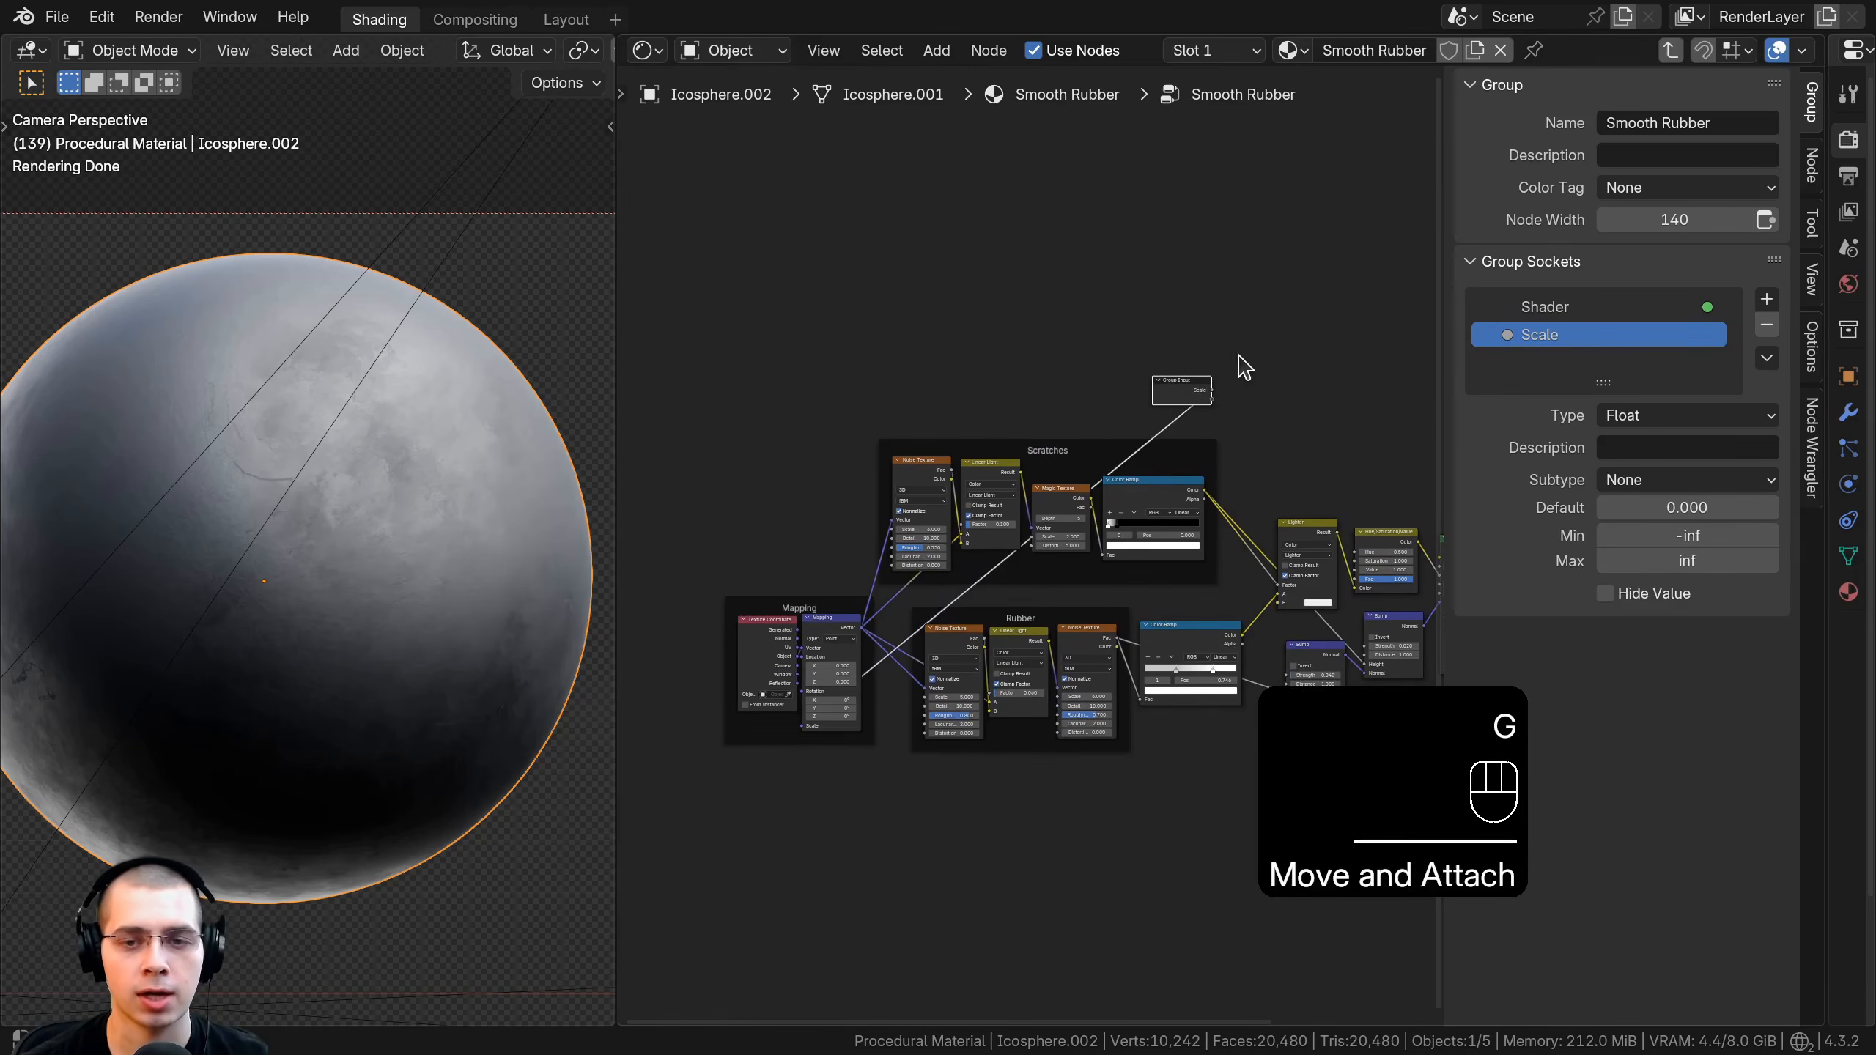
middle_drag(1235, 356, 803, 304)
scroll(803, 305, up, 3)
key(g)
click(1067, 442)
middle_drag(1001, 504, 983, 468)
scroll(983, 469, up, 7)
key(g)
click(1009, 480)
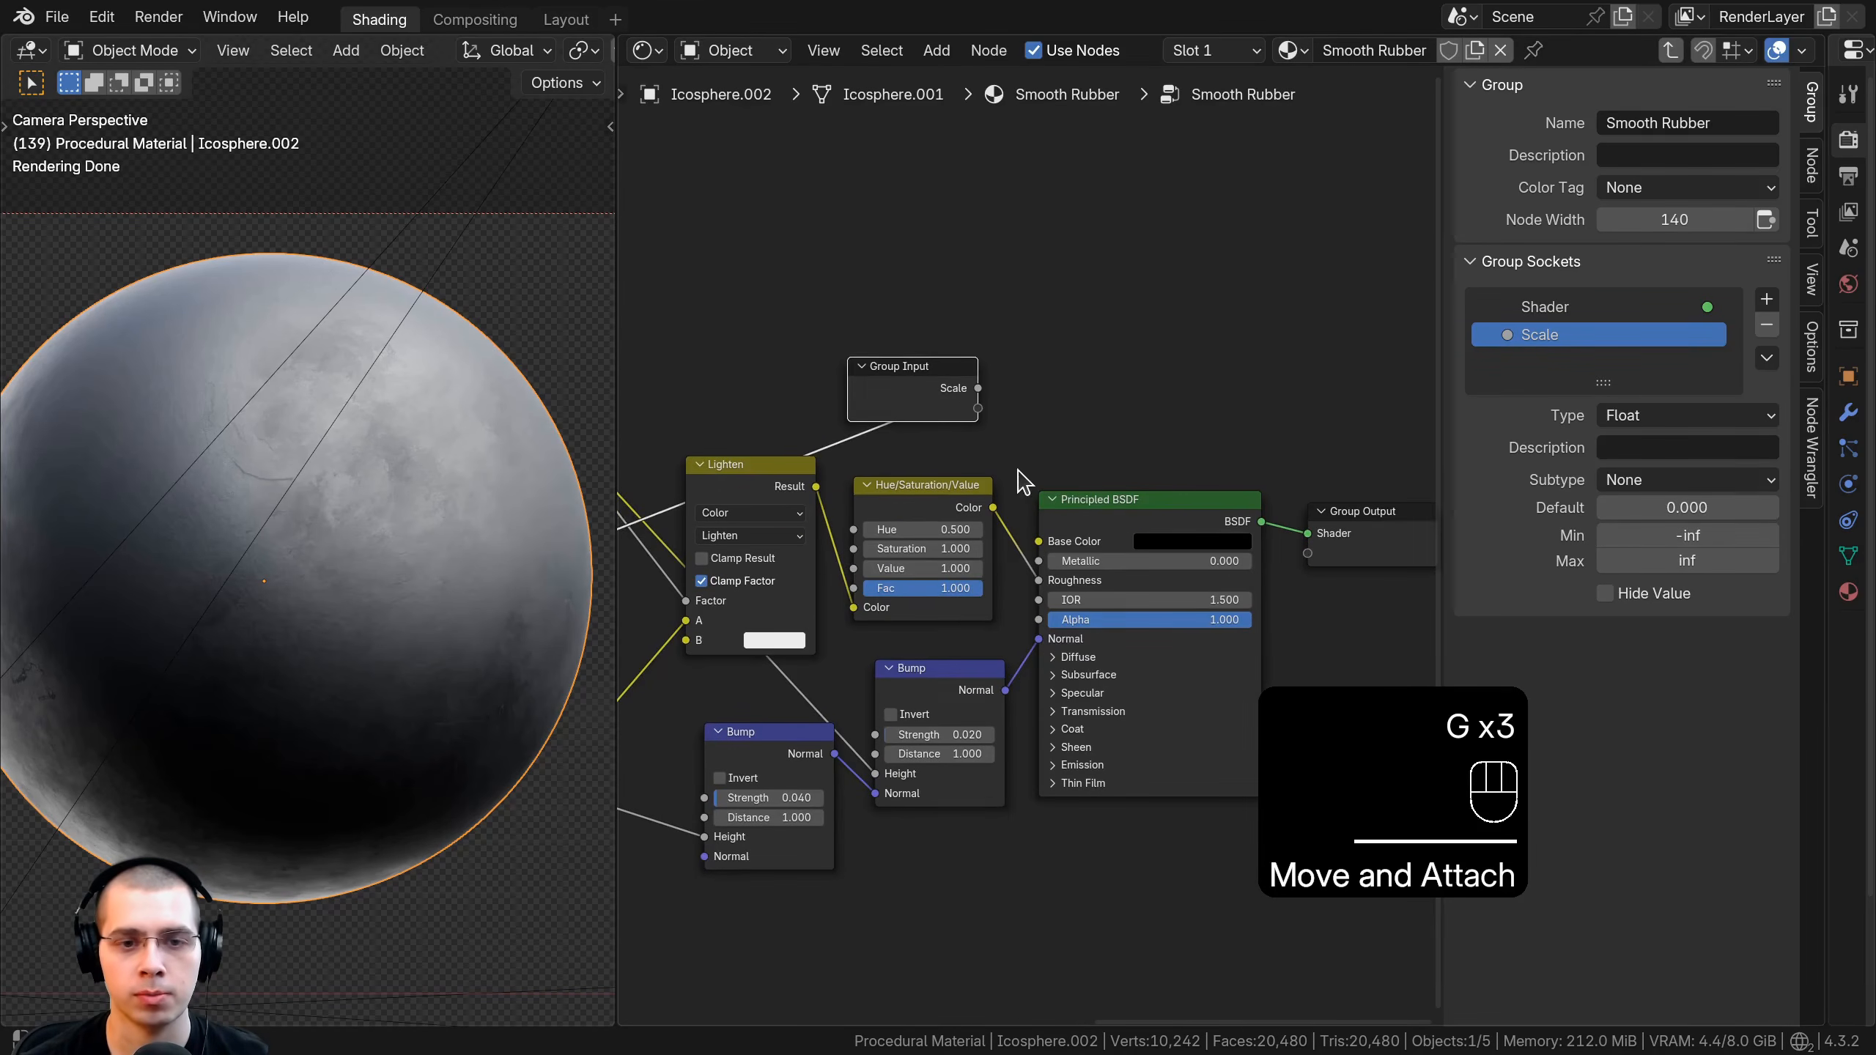
Expose the Principled BSDF's Base Color as a new socket on the Group Input node.
middle_drag(1048, 599, 1083, 584)
scroll(1082, 584, up, 3)
drag(1070, 510, 813, 291)
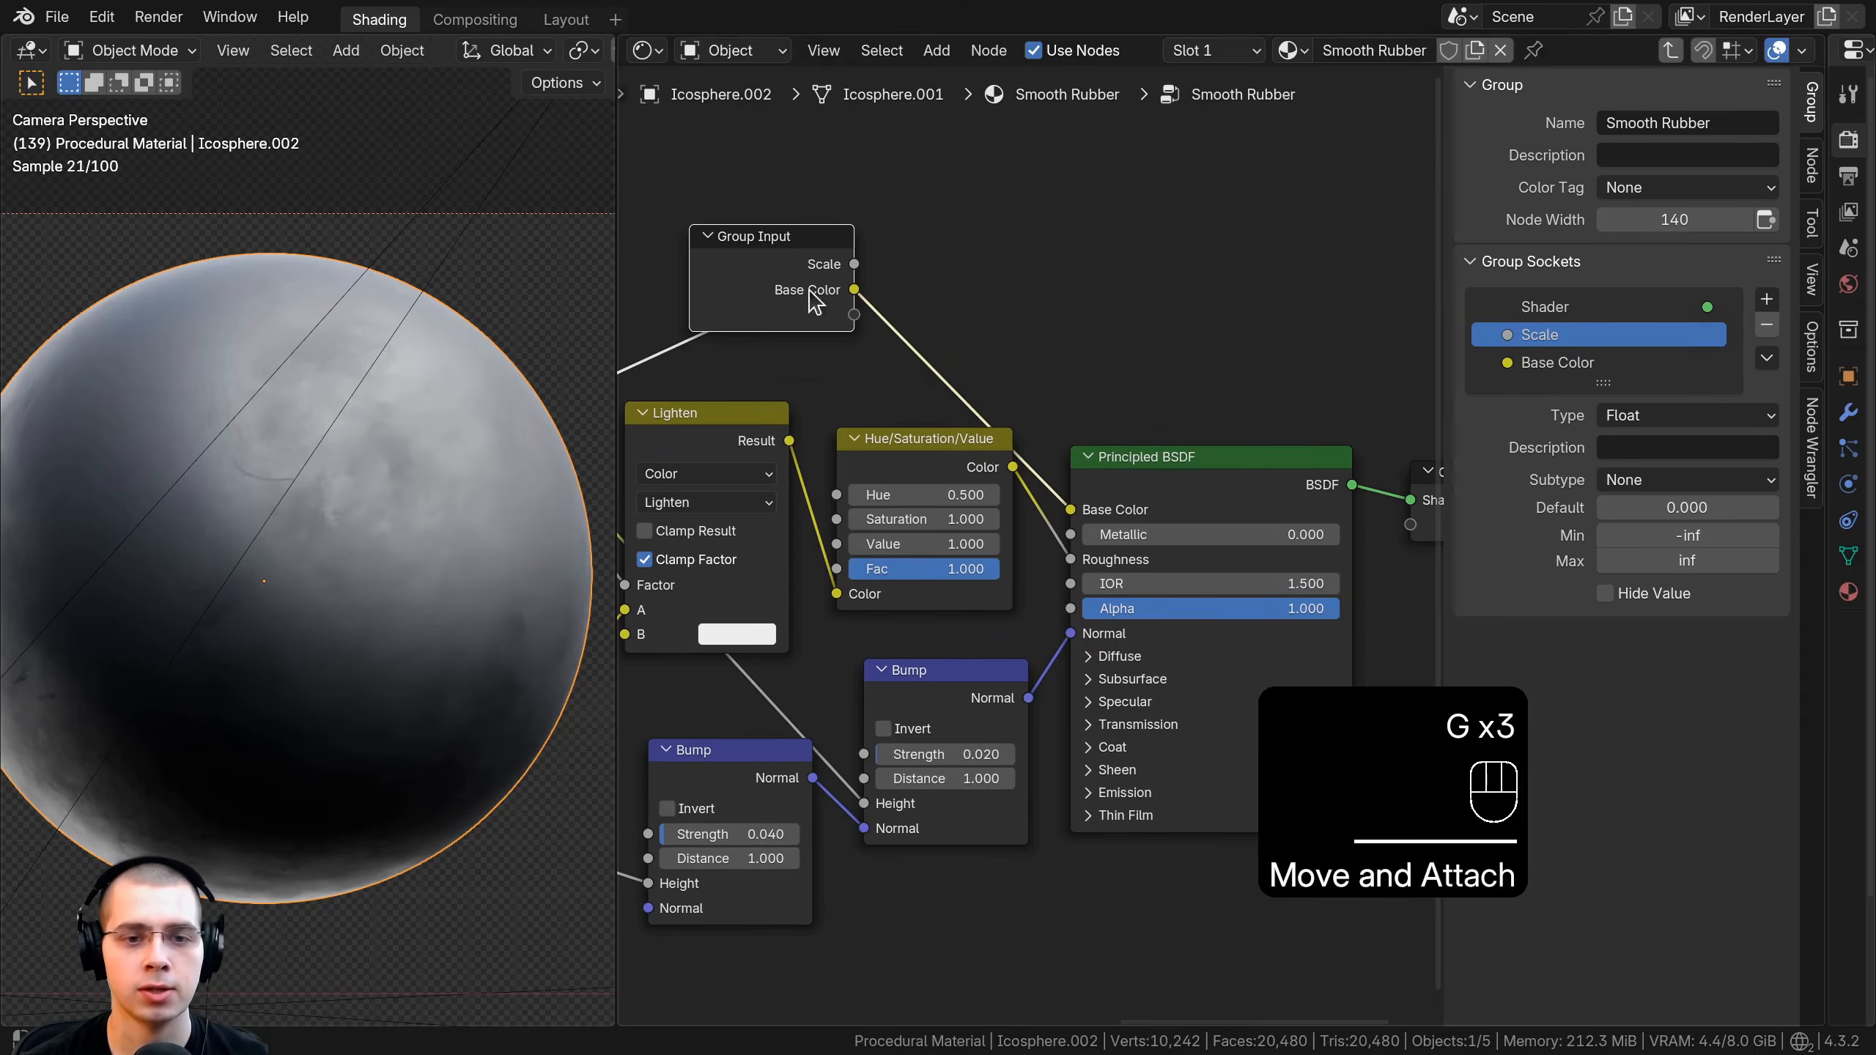
middle_drag(1014, 453, 1200, 488)
drag(978, 306, 963, 299)
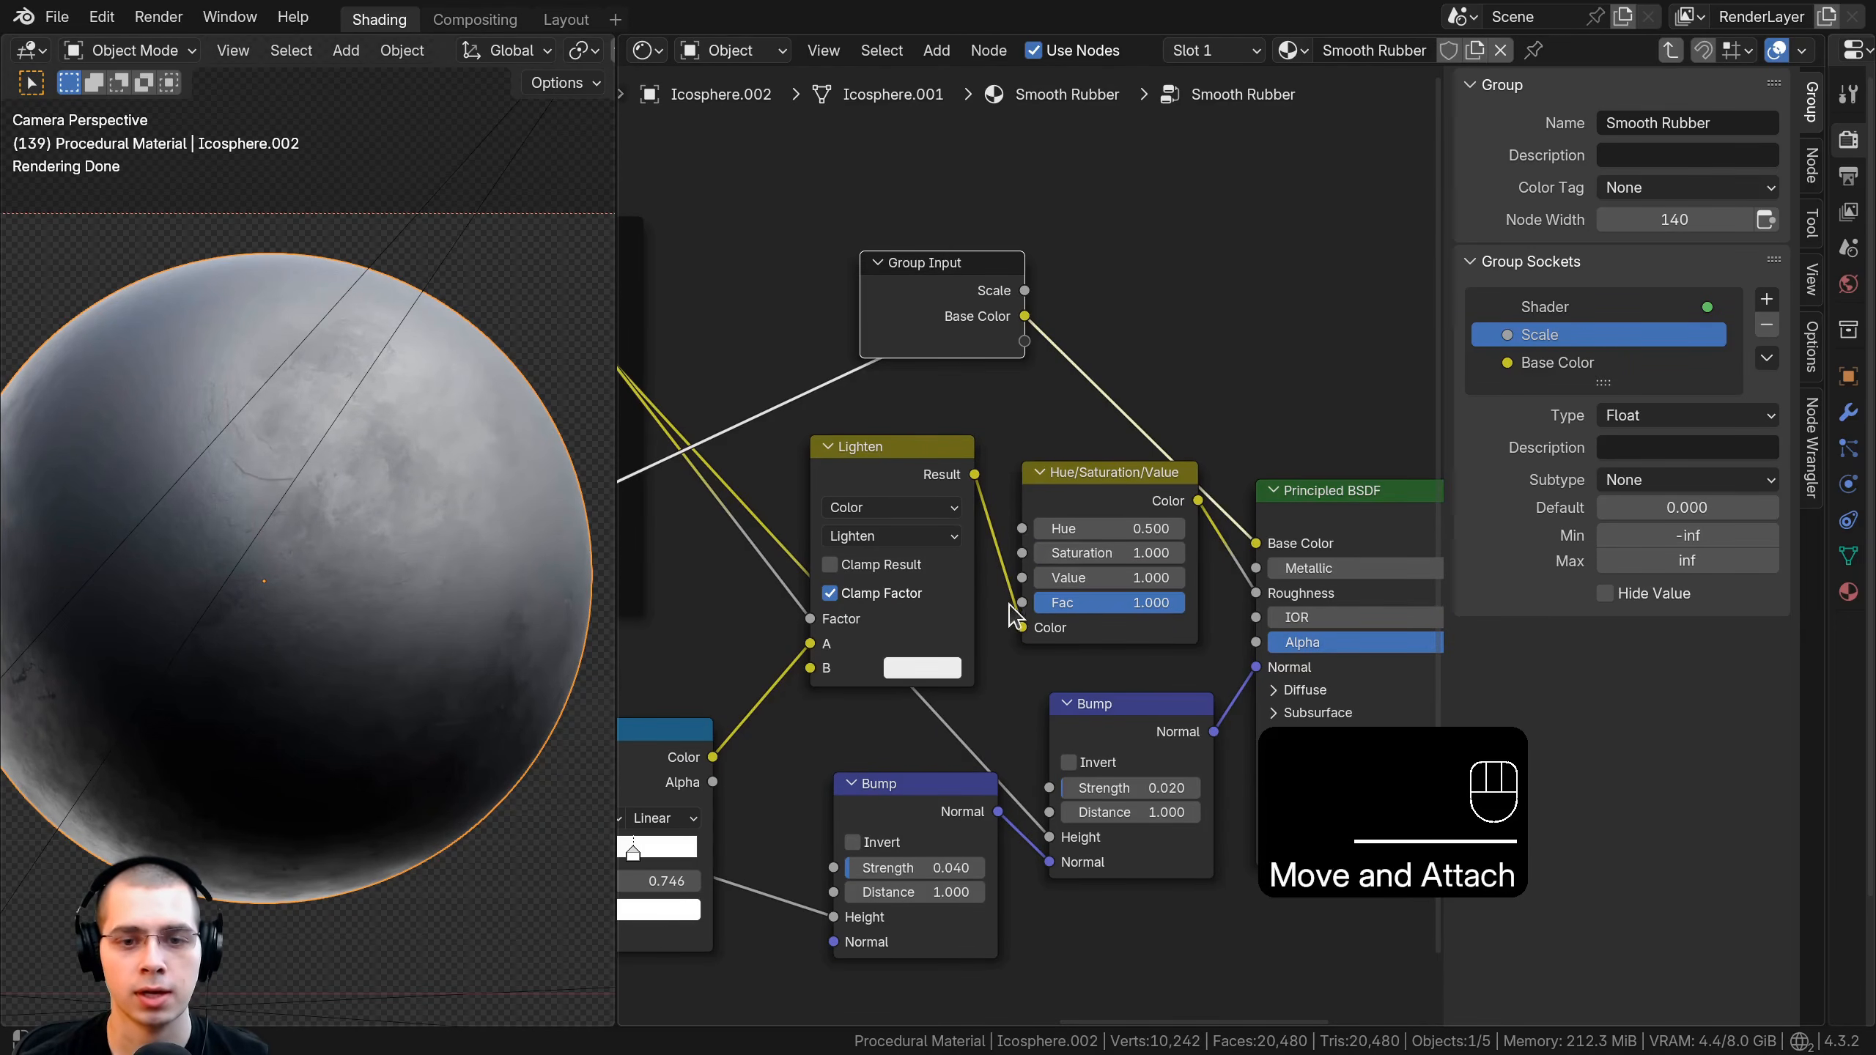
Expose the Hue/Saturation/Value node's Value as a group input and rename that socket as Roughness.
drag(1104, 489, 1104, 518)
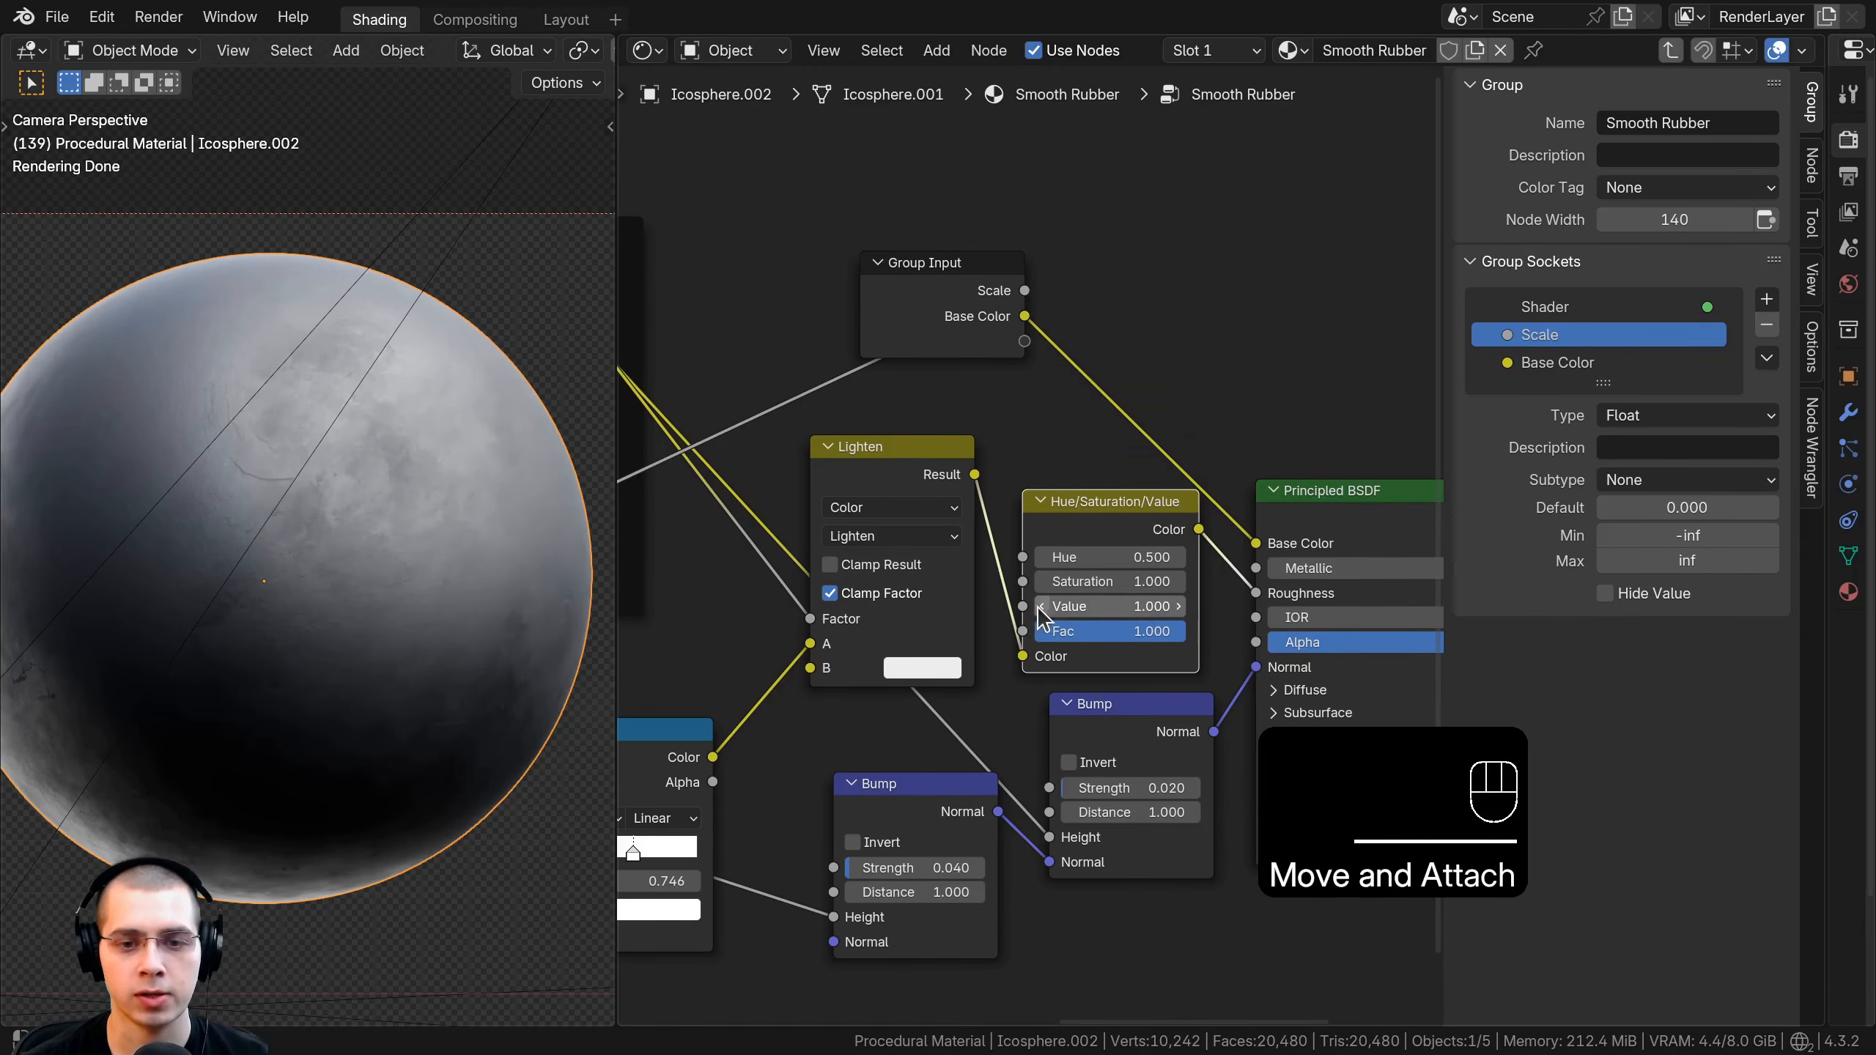
drag(1022, 606, 958, 337)
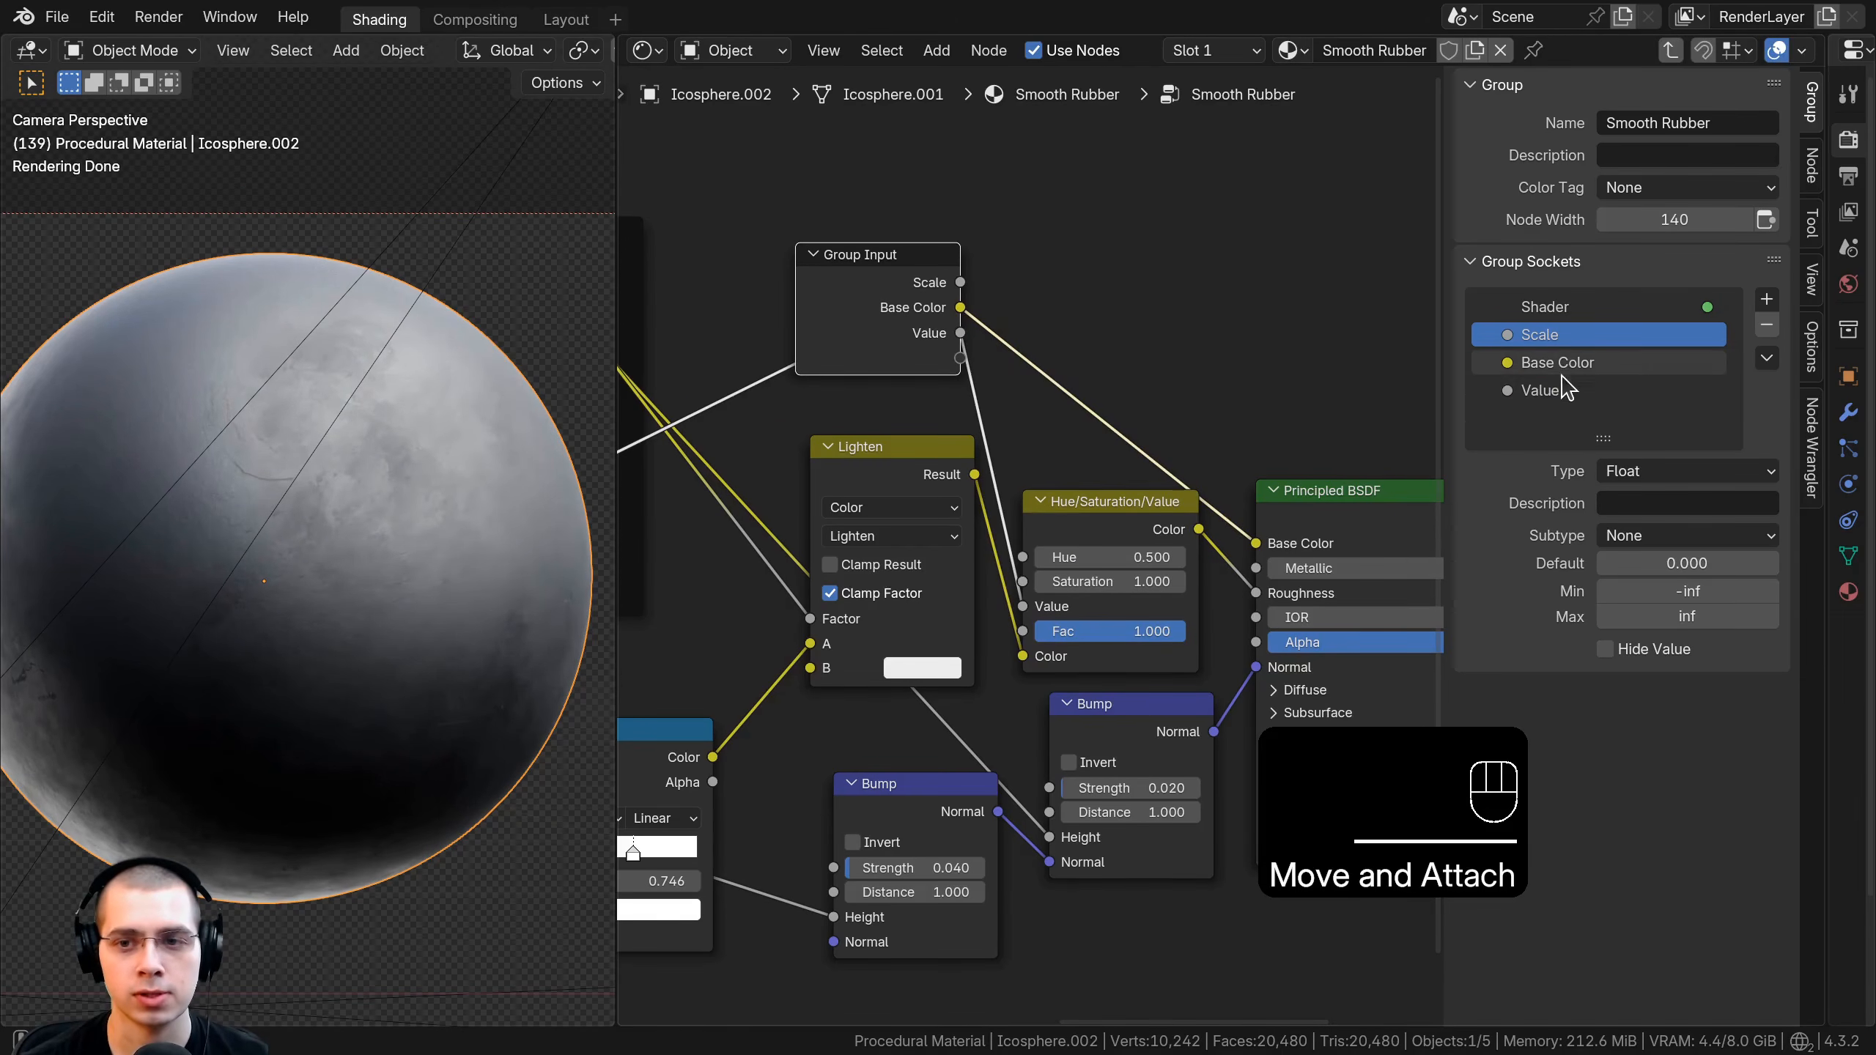
double_click(1540, 389)
text(Roughness)
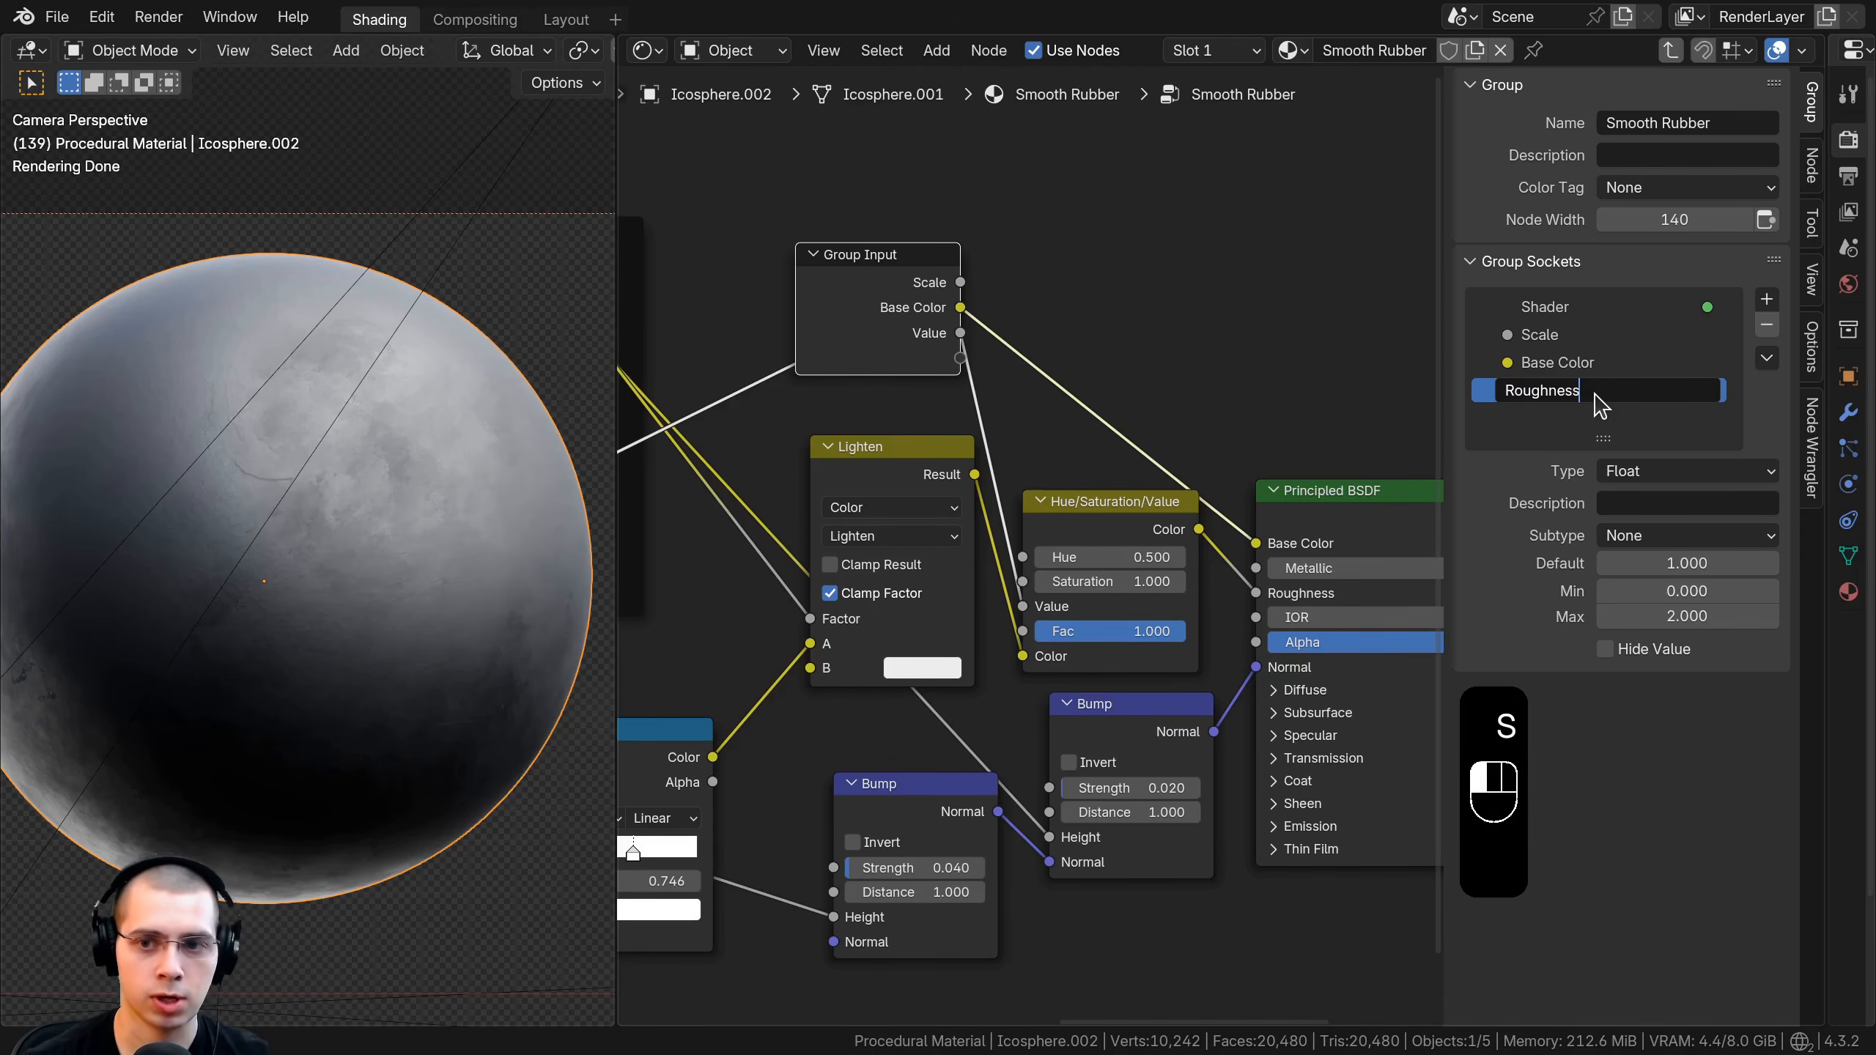
key(Return)
Move the Group Input node below the Mapping and Rubber frames.
scroll(1054, 572, down, 9)
middle_drag(1056, 573, 1721, 419)
middle_drag(1337, 315, 1168, 210)
key(g)
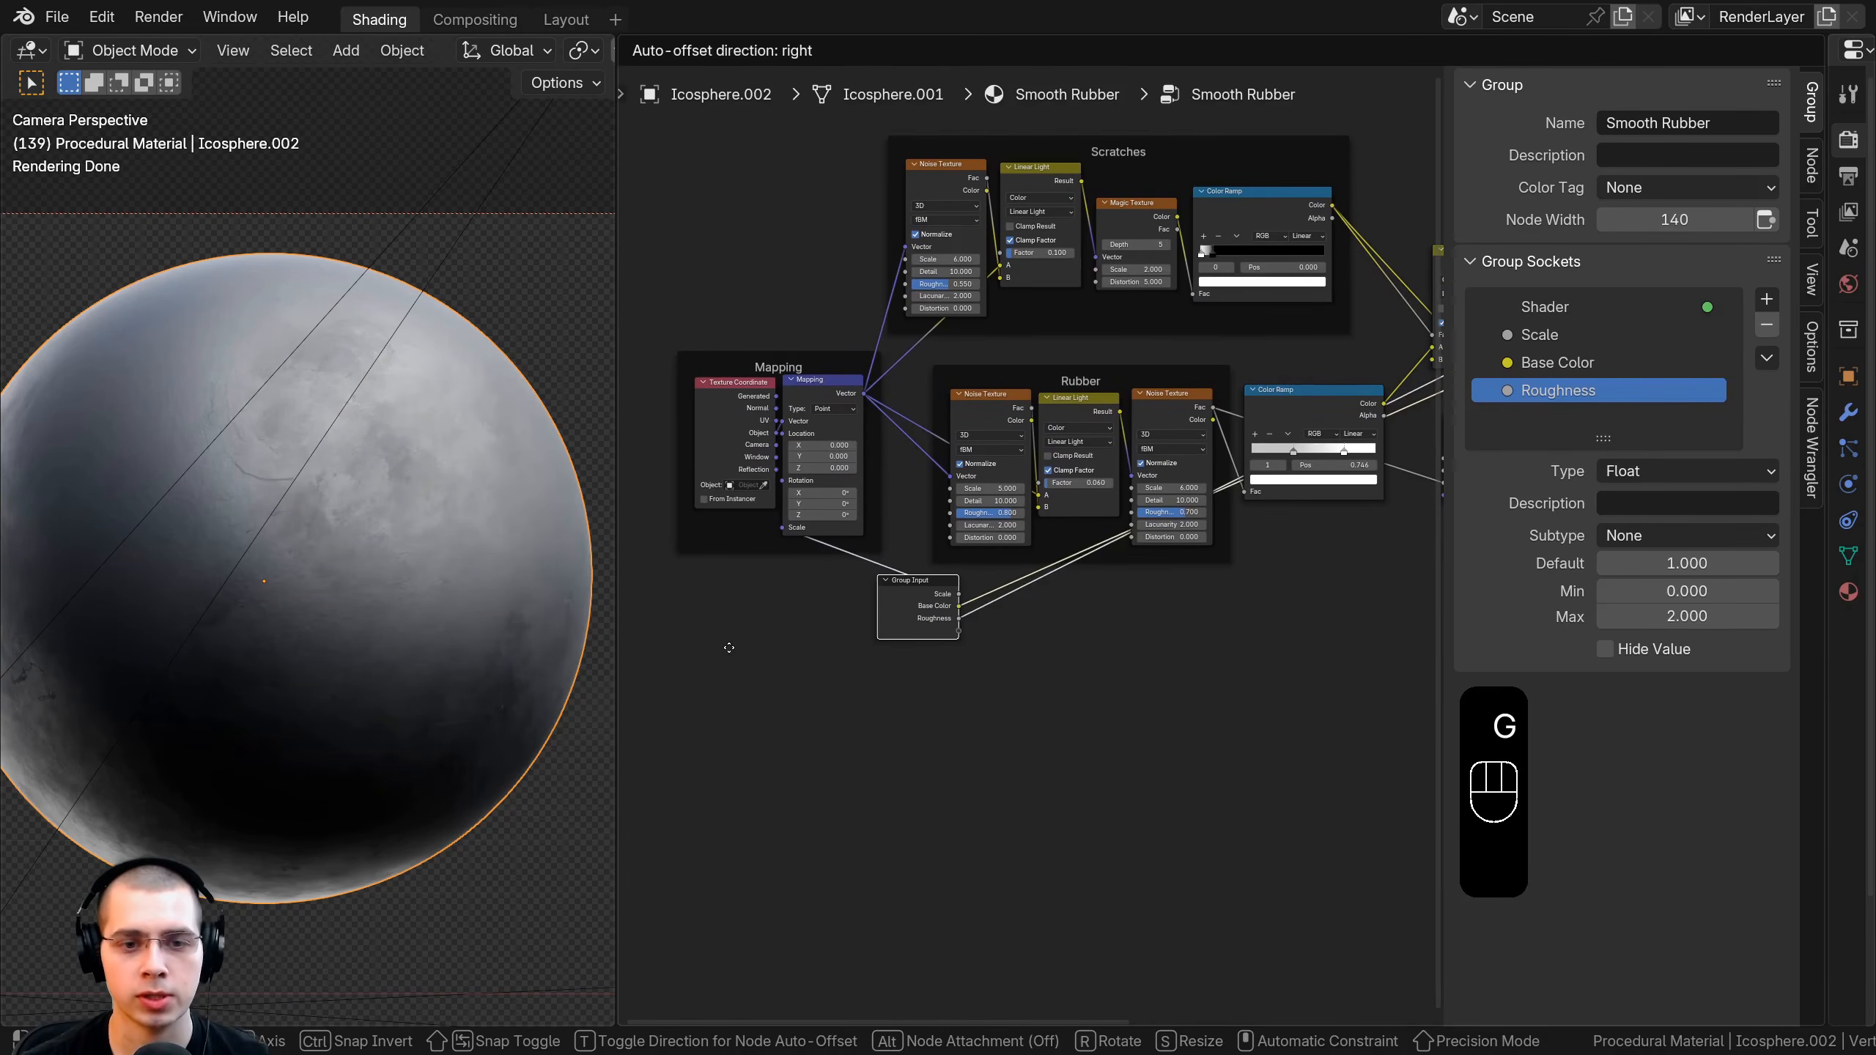
click(729, 645)
scroll(886, 657, up, 7)
key(g)
click(891, 672)
Expose the Factor of the Rubber frame's Linear Light node as a new group input.
middle_drag(896, 677, 971, 725)
scroll(971, 724, up, 3)
click(1256, 240)
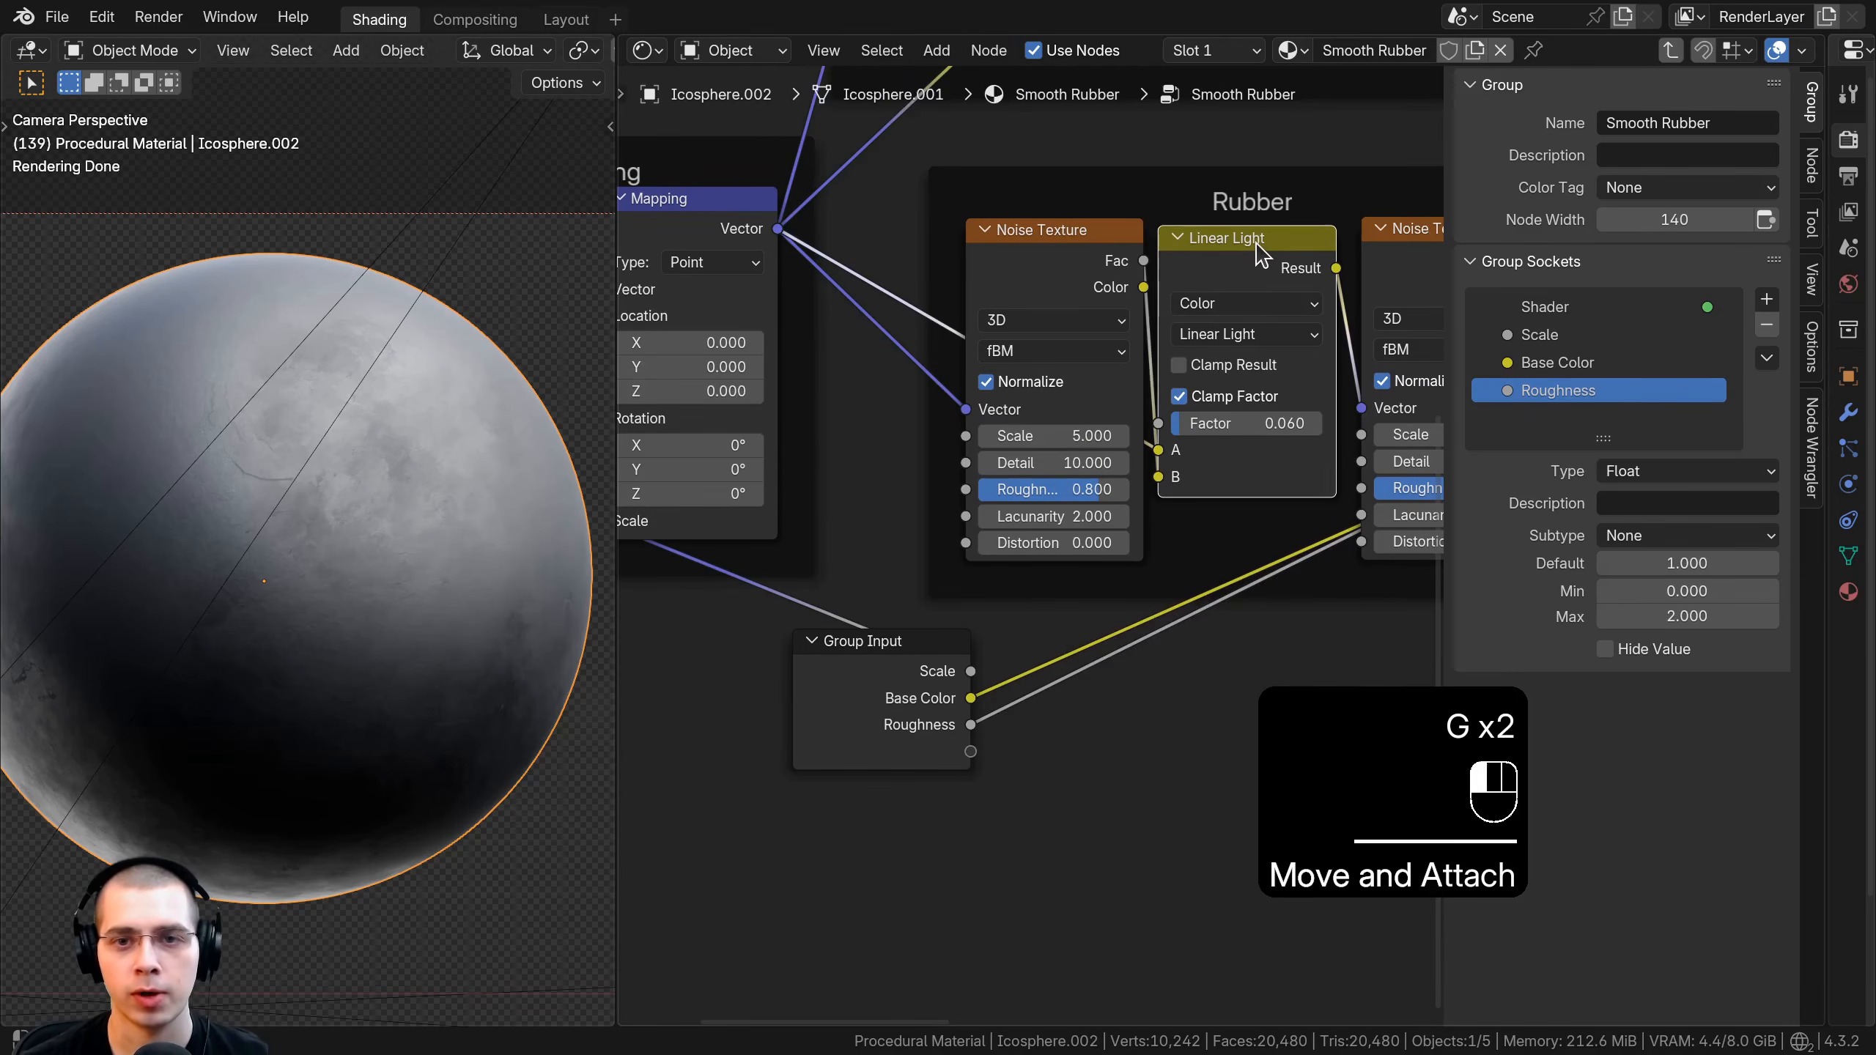
mouse_move(1211, 423)
mouse_down()
mouse_move(1269, 436)
mouse_move(1180, 438)
mouse_up()
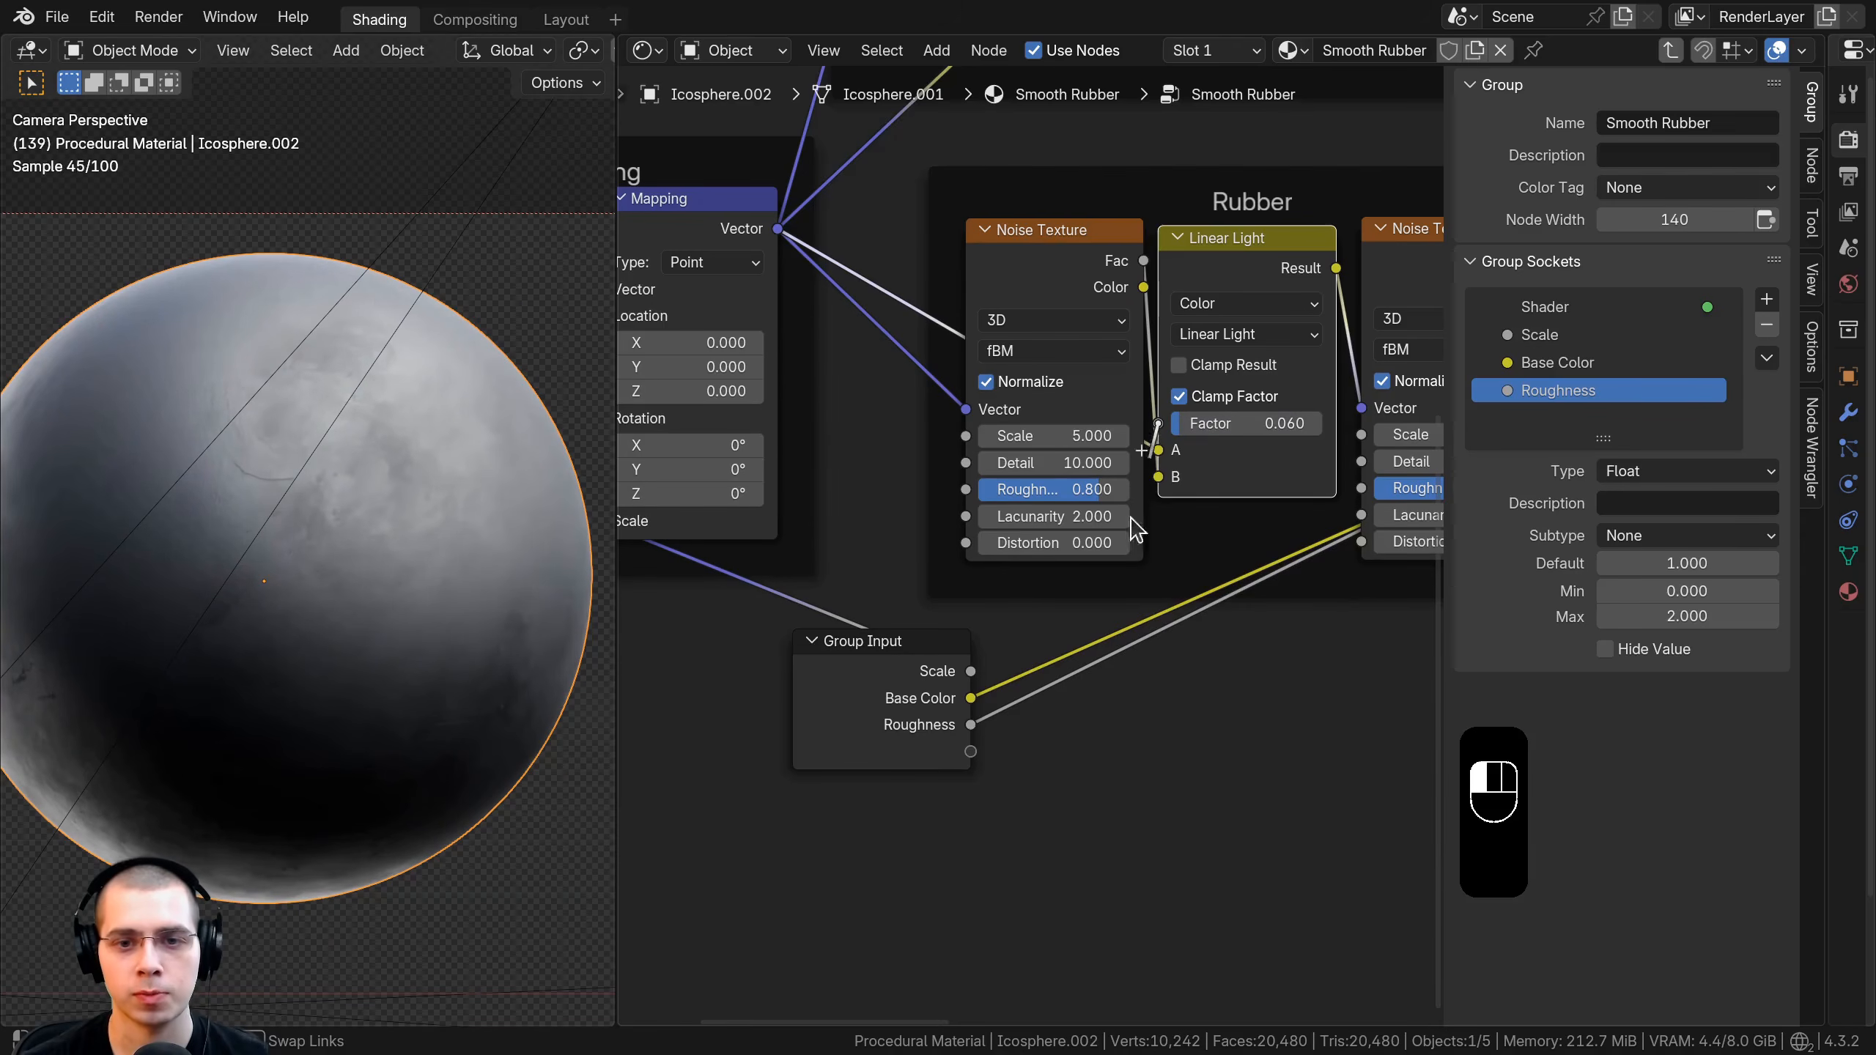
drag(1004, 765, 982, 756)
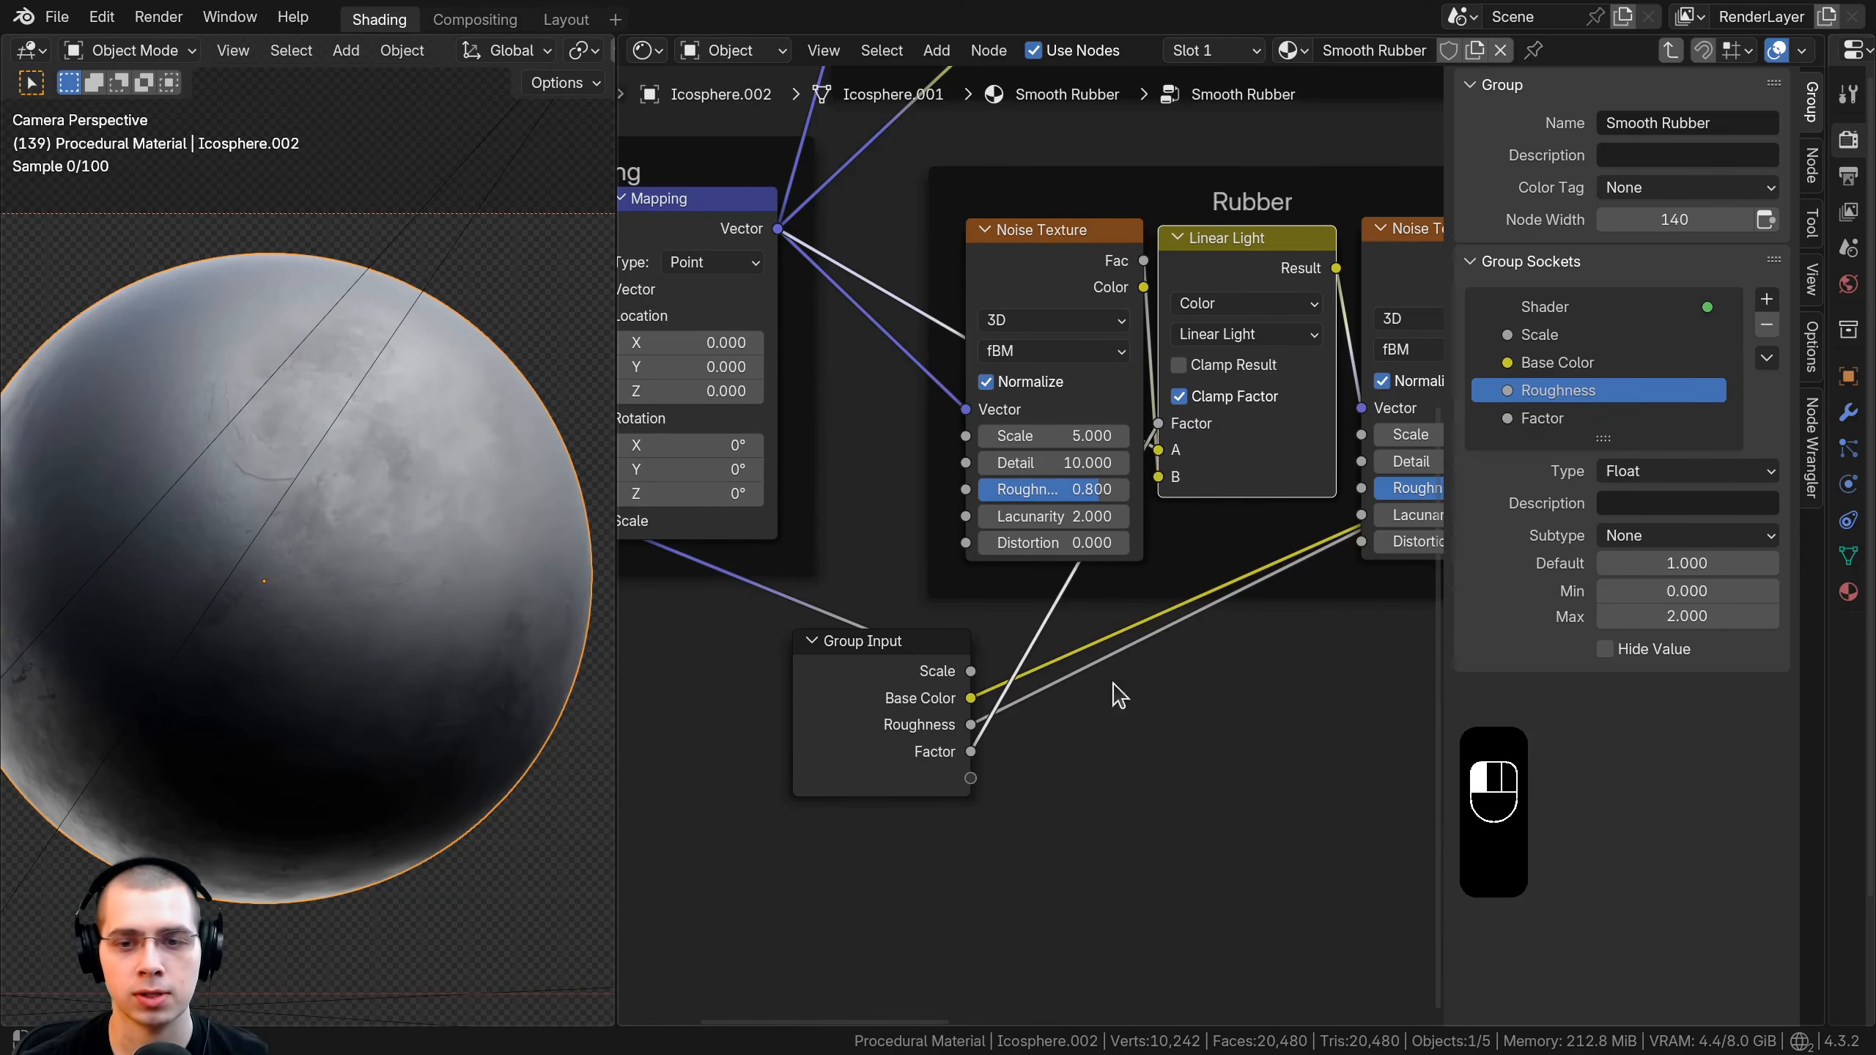
Rename the Factor group socket as Rubber Distortion.
double_click(1543, 419)
text(Rubber Distortion)
key(Return)
Move the Group Input node beside the Scratches frame, above Mapping, and expose the Magic Texture's Scale as a new group input.
middle_drag(1130, 624, 1150, 621)
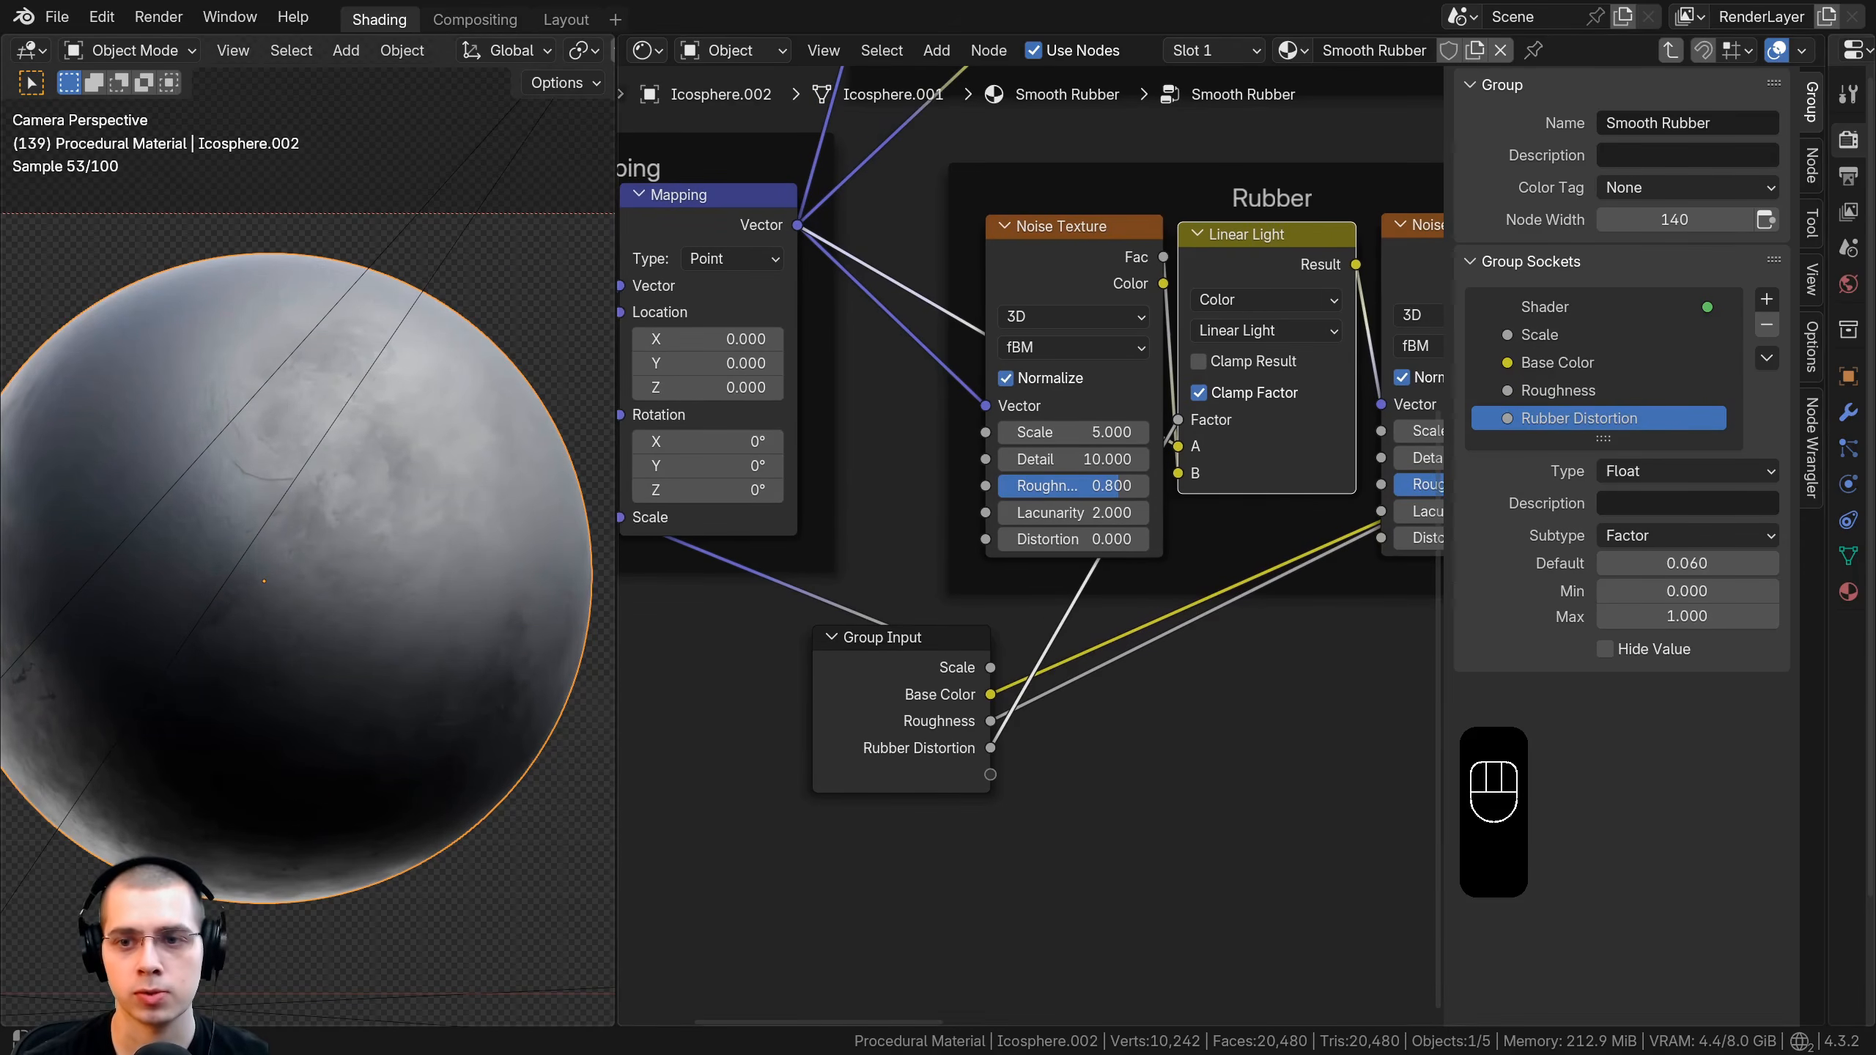
click(849, 694)
scroll(850, 695, down, 3)
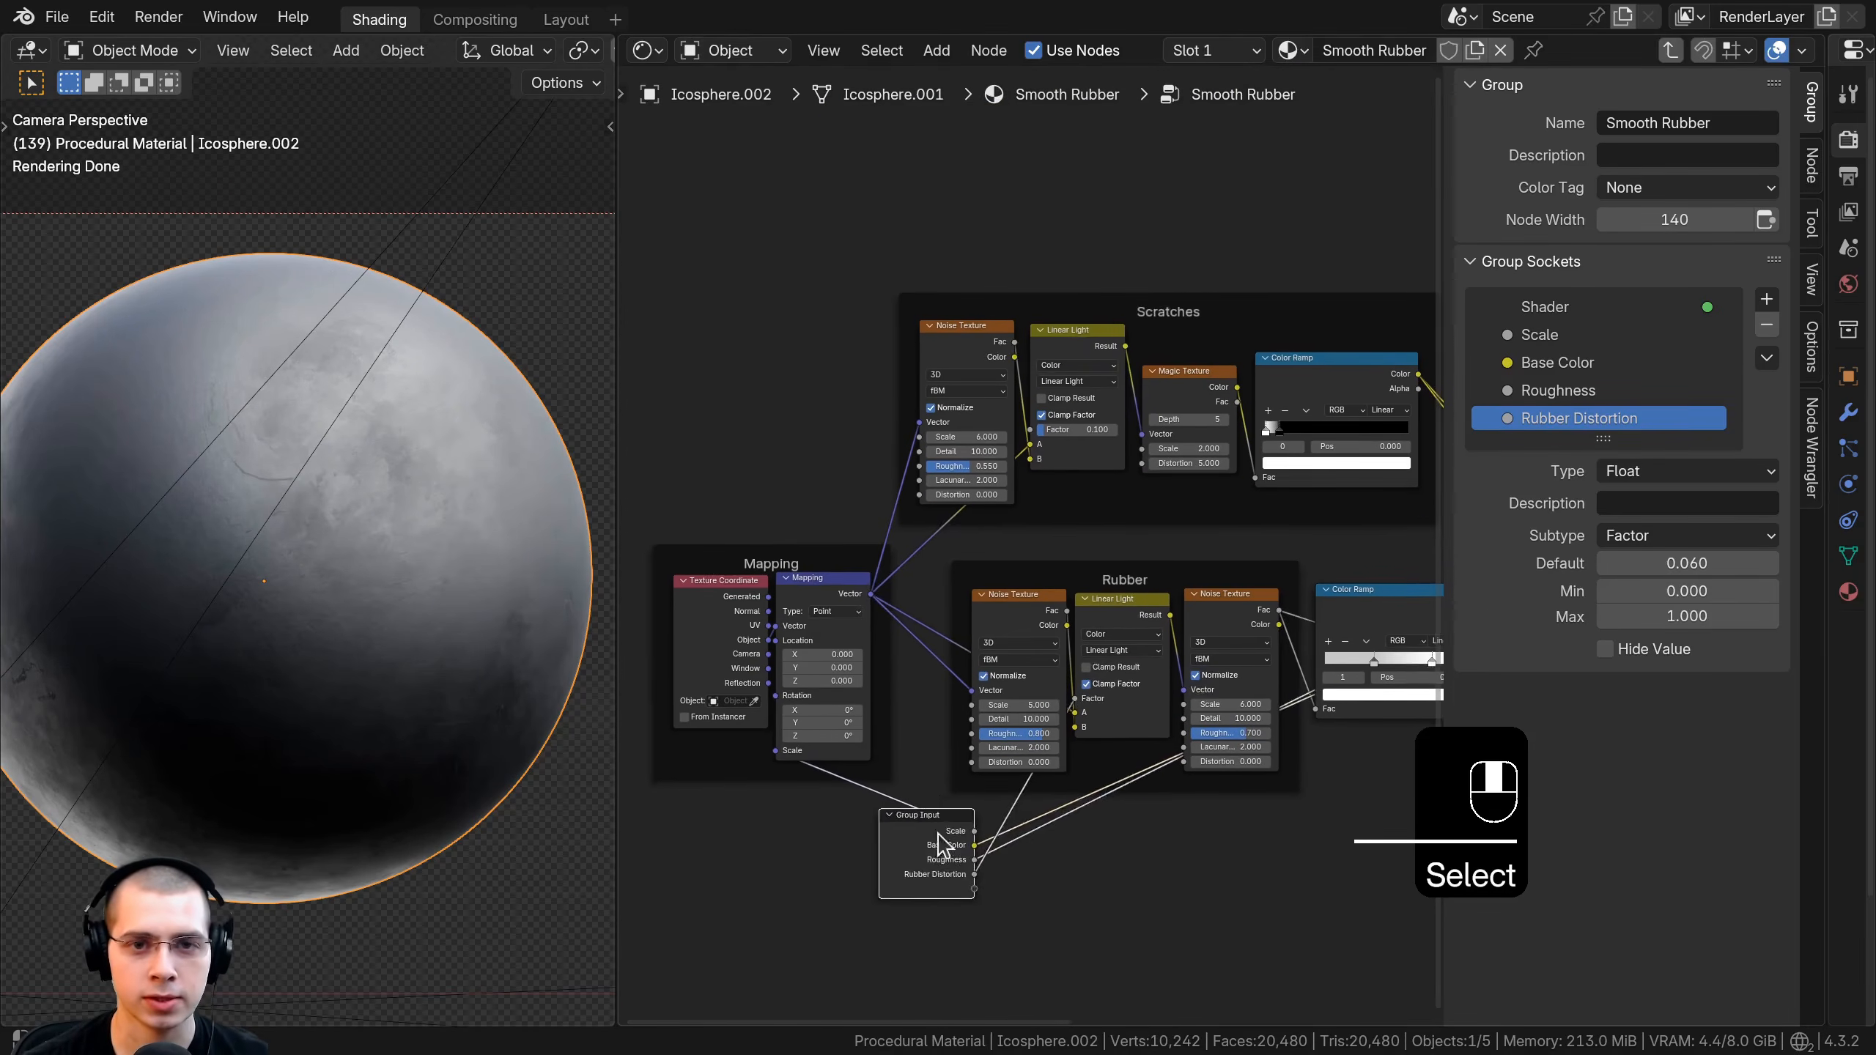
key(g)
click(839, 367)
scroll(842, 425, up, 1)
scroll(842, 432, up, 1)
middle_drag(842, 431, 893, 461)
key(g)
click(892, 459)
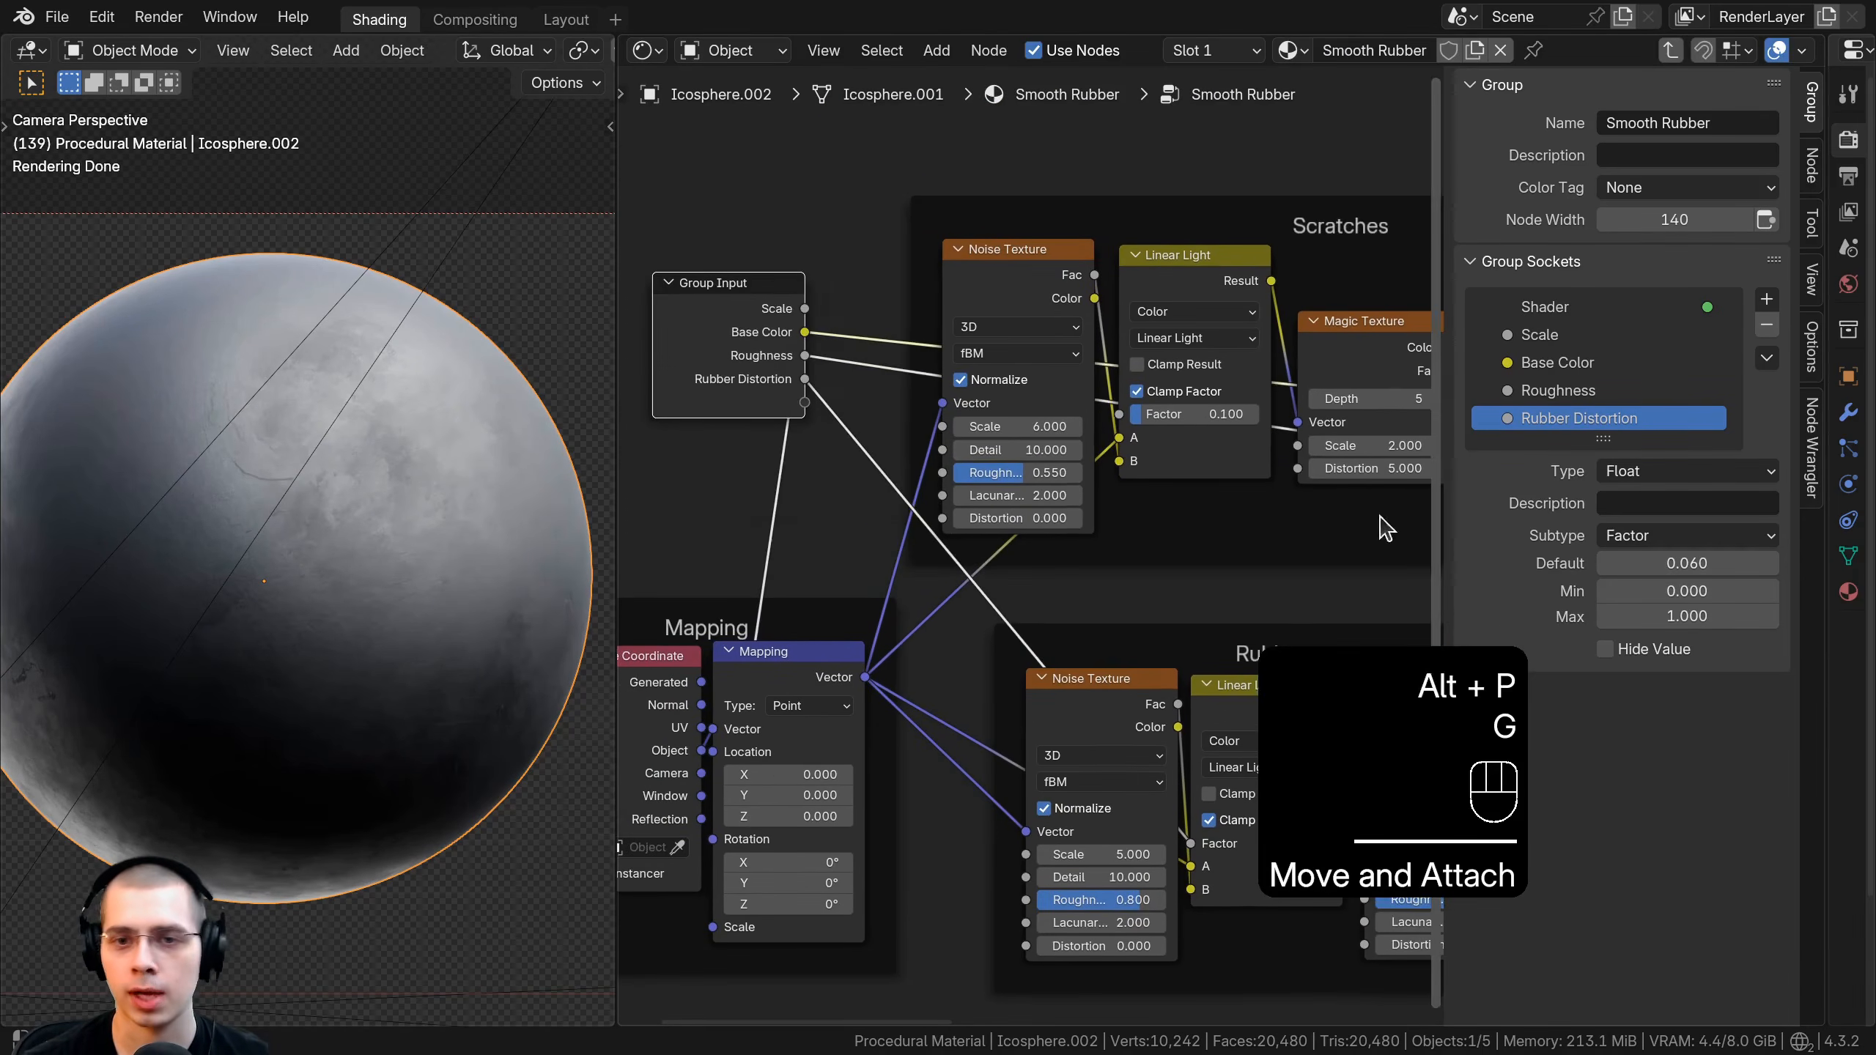
scroll(1315, 480, down, 1)
drag(1243, 466, 852, 432)
Try different Detail values on the Scratches frame's Noise Texture while inspecting the scratches up close.
scroll(989, 510, up, 4)
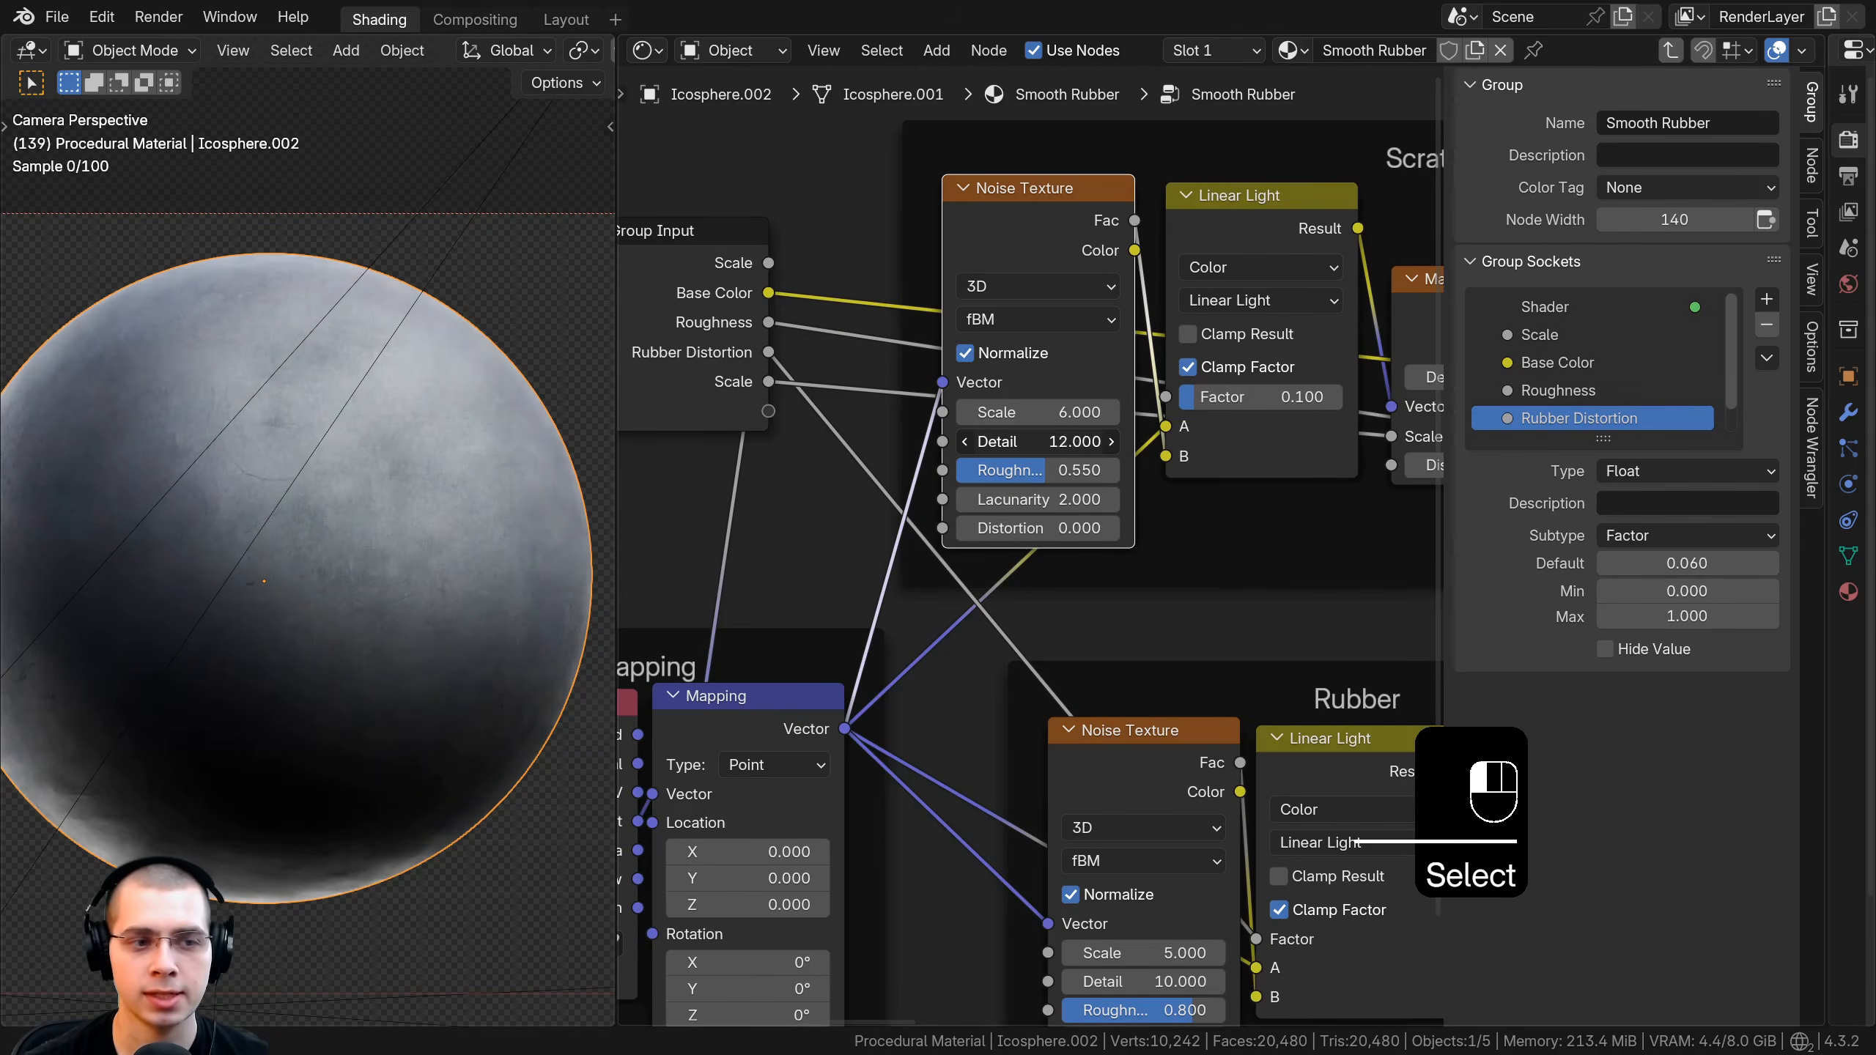
scroll(255, 396, up, 7)
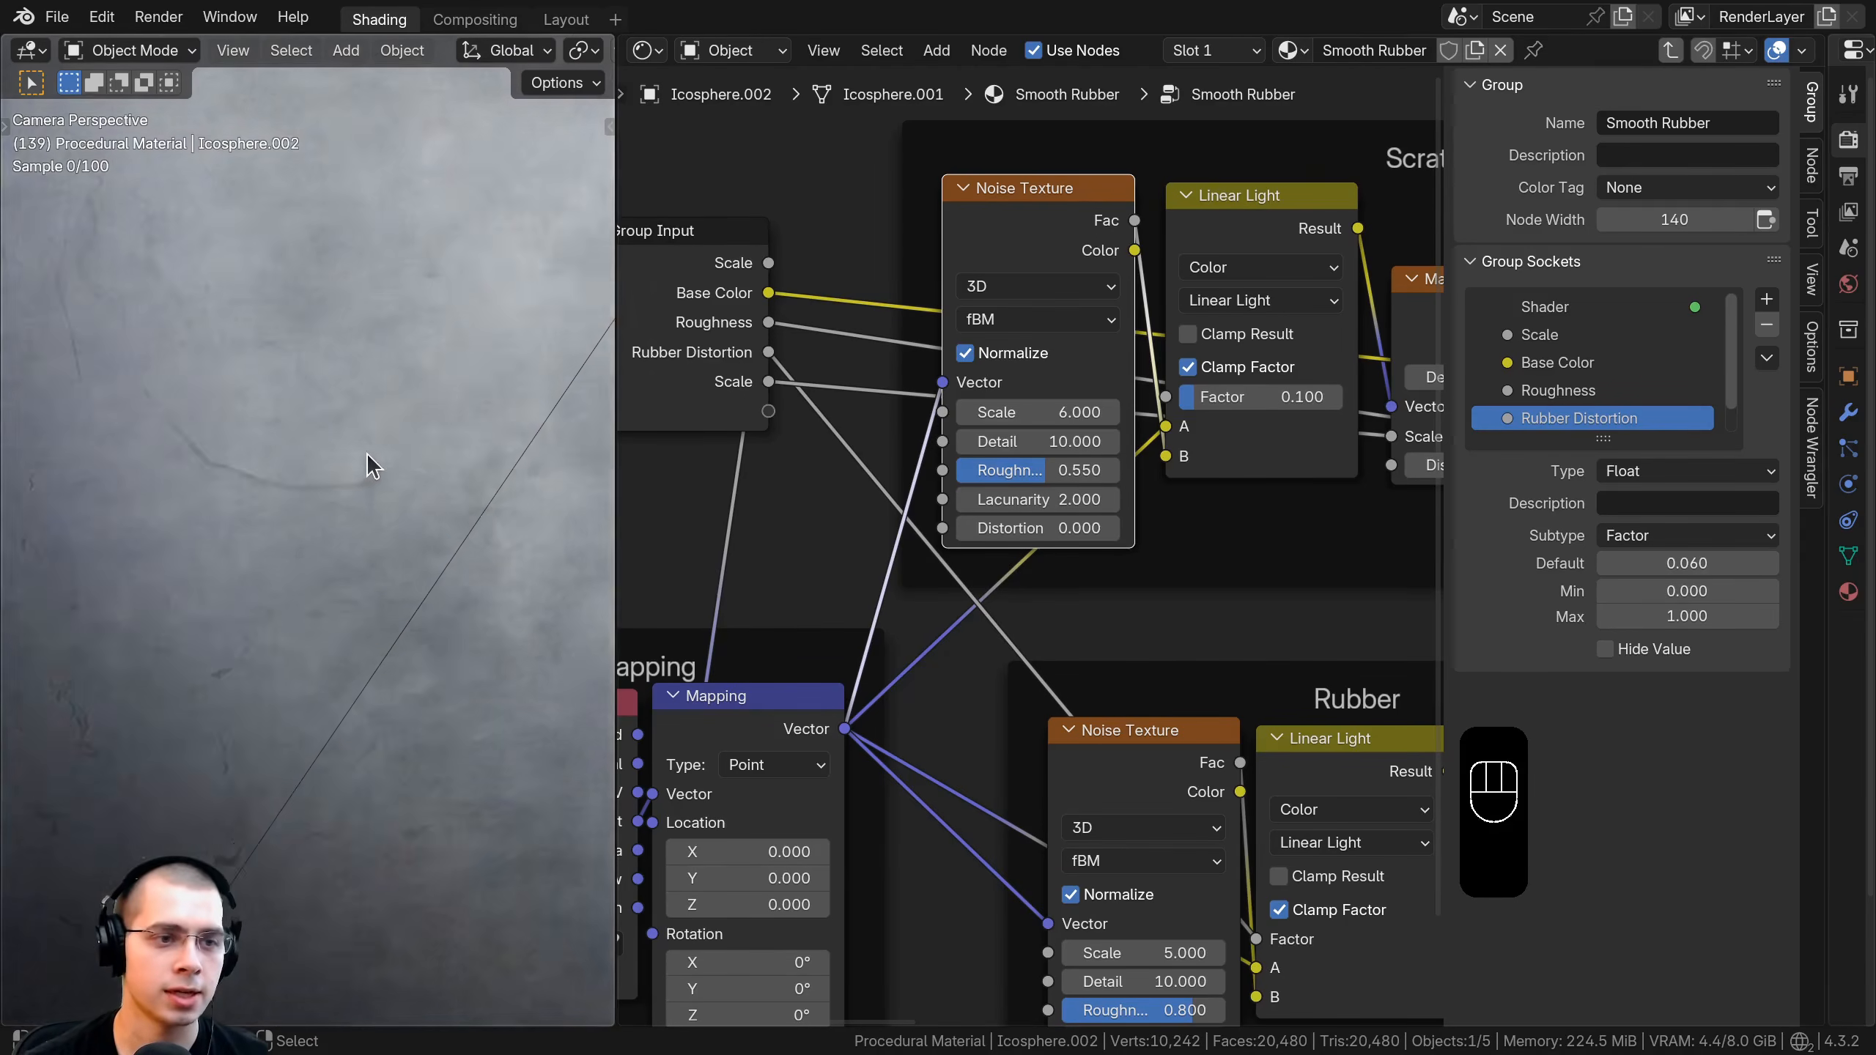
scroll(362, 456, up, 4)
shift+middle_drag(330, 510, 347, 237)
drag(1026, 452, 982, 453)
right_click(982, 454)
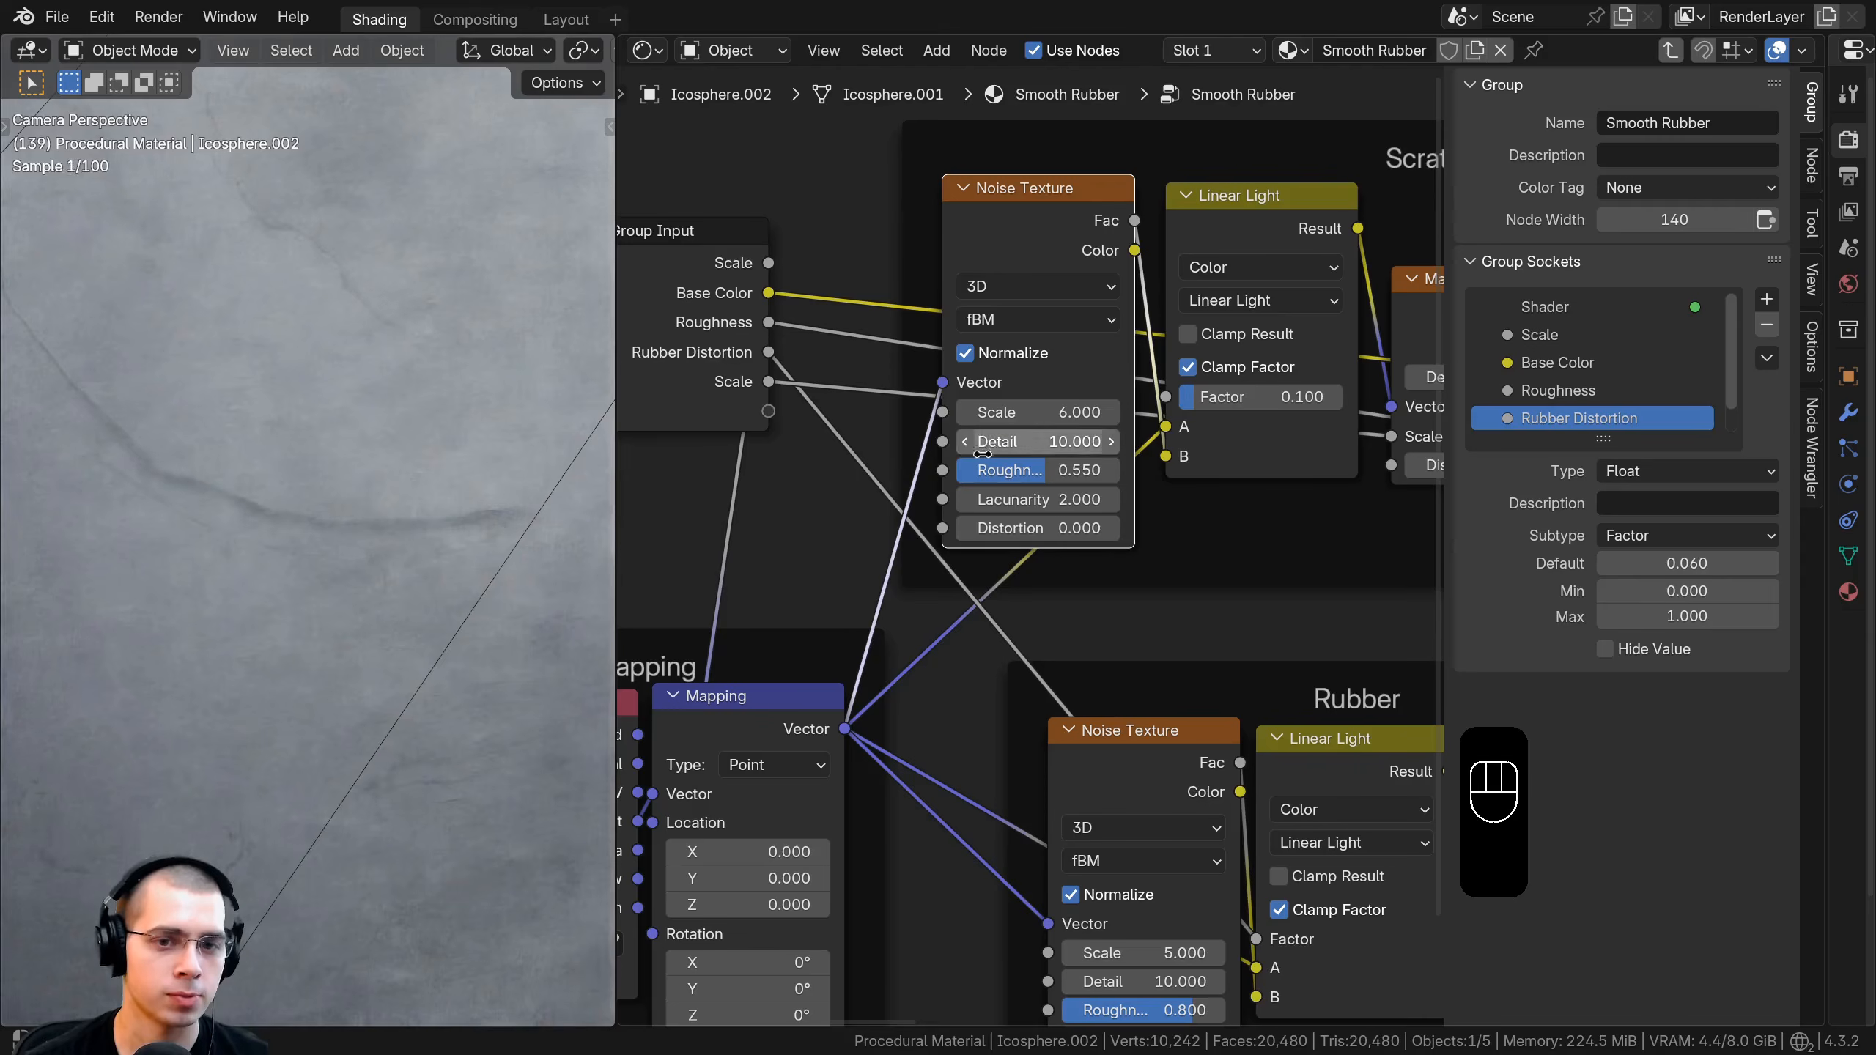
Expose the Scratches Noise Texture's Detail as a group input and rename the second Scale socket as Scratches Scale.
drag(782, 429, 942, 441)
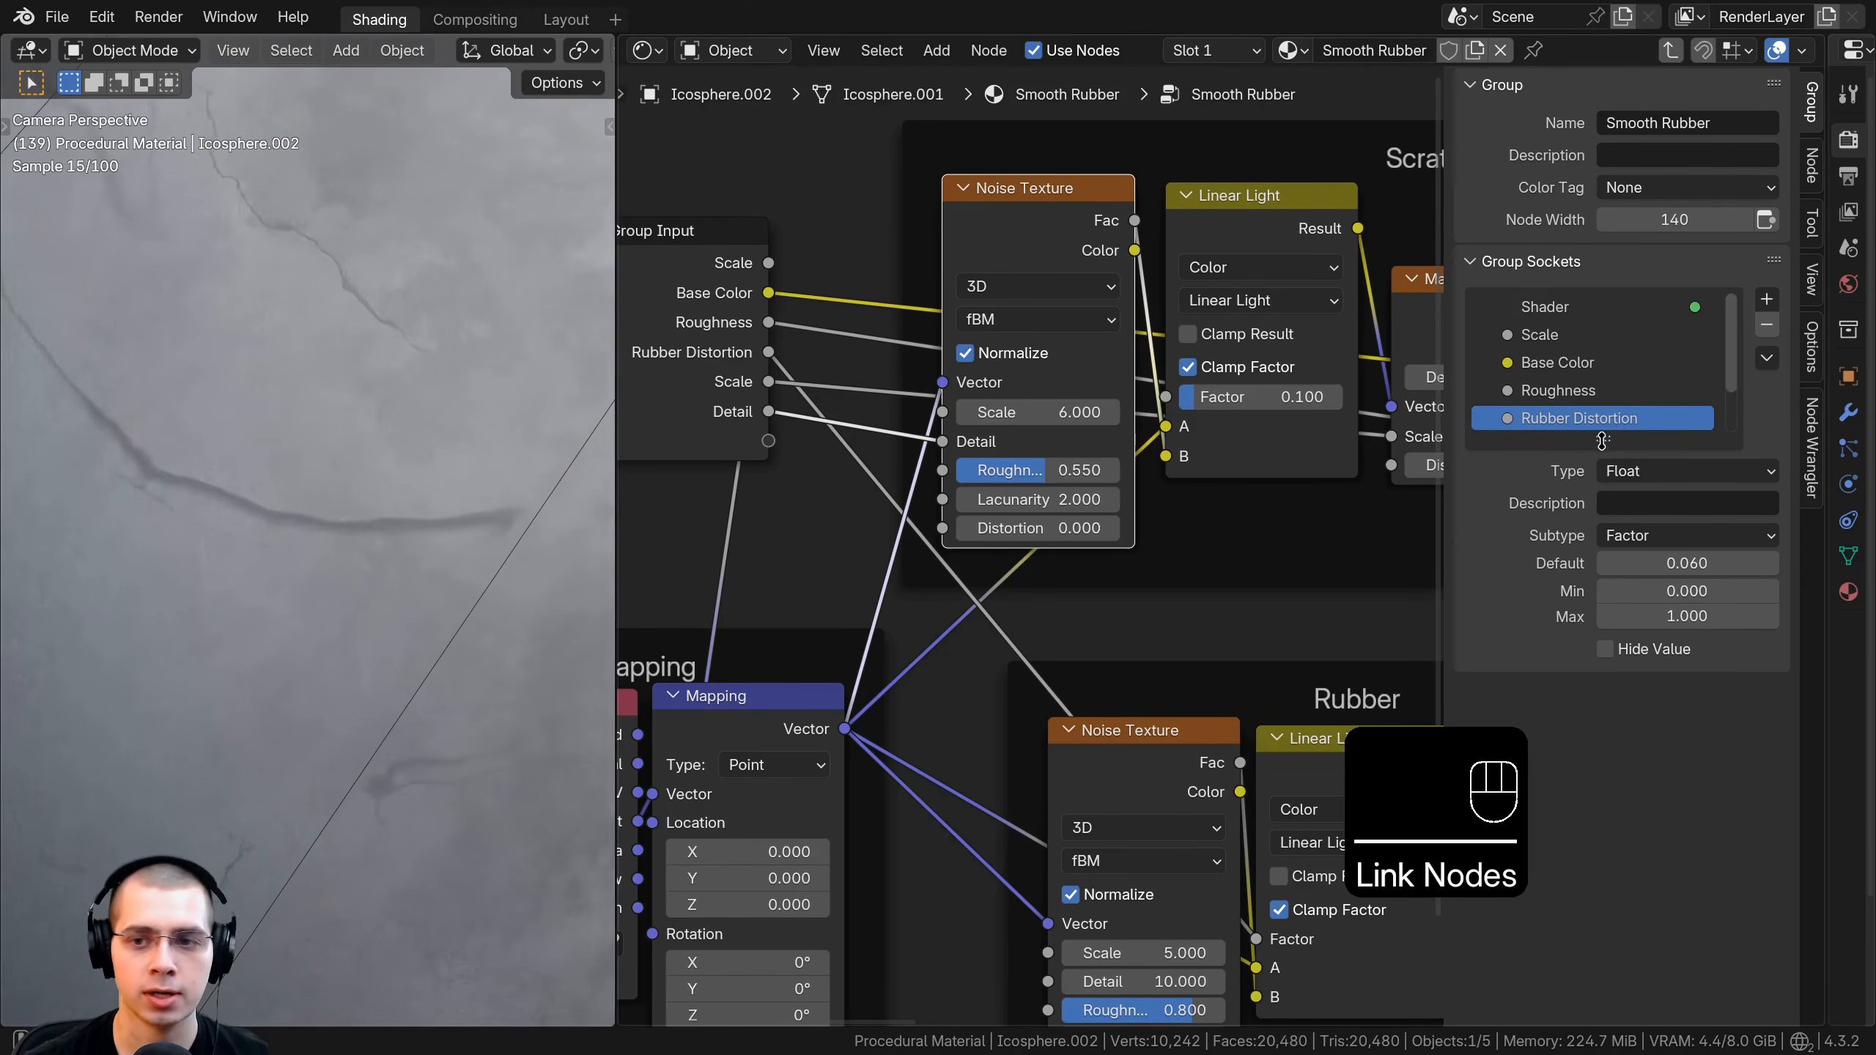
drag(1602, 438, 1601, 641)
double_click(1504, 445)
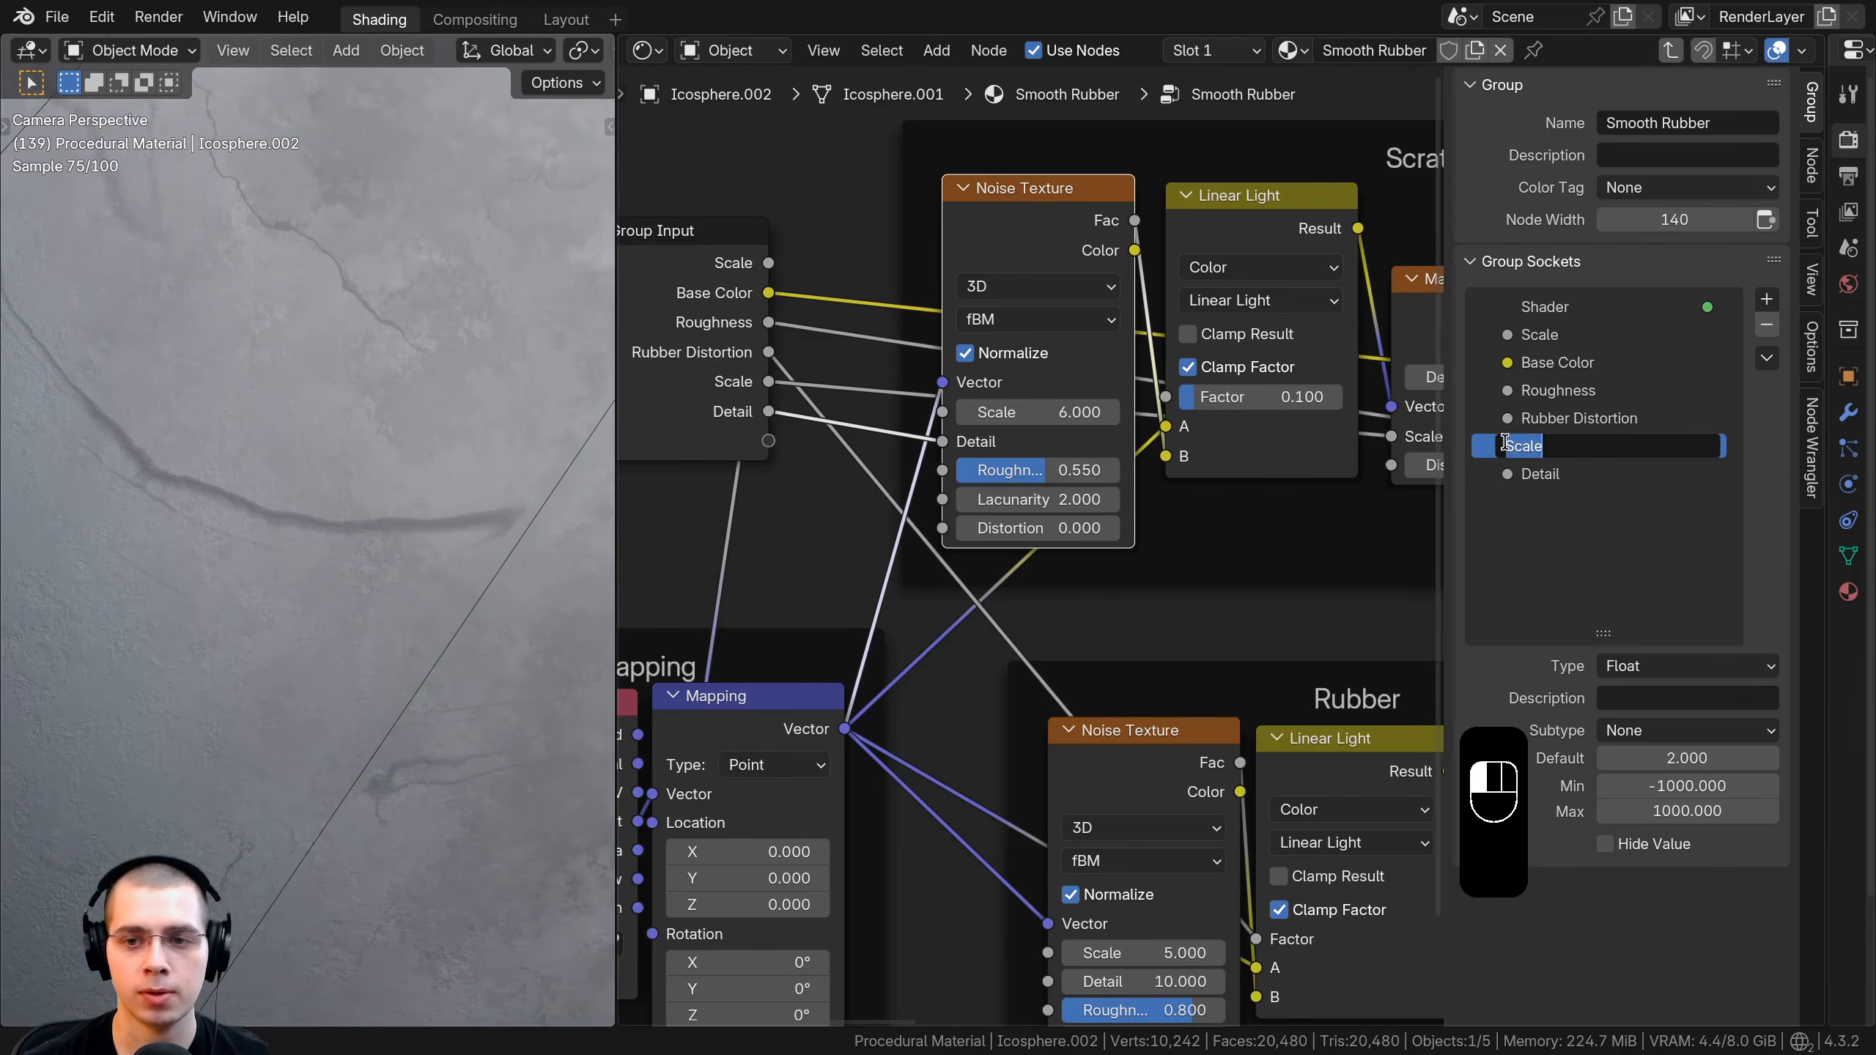
key(shift+Left)
key(Return)
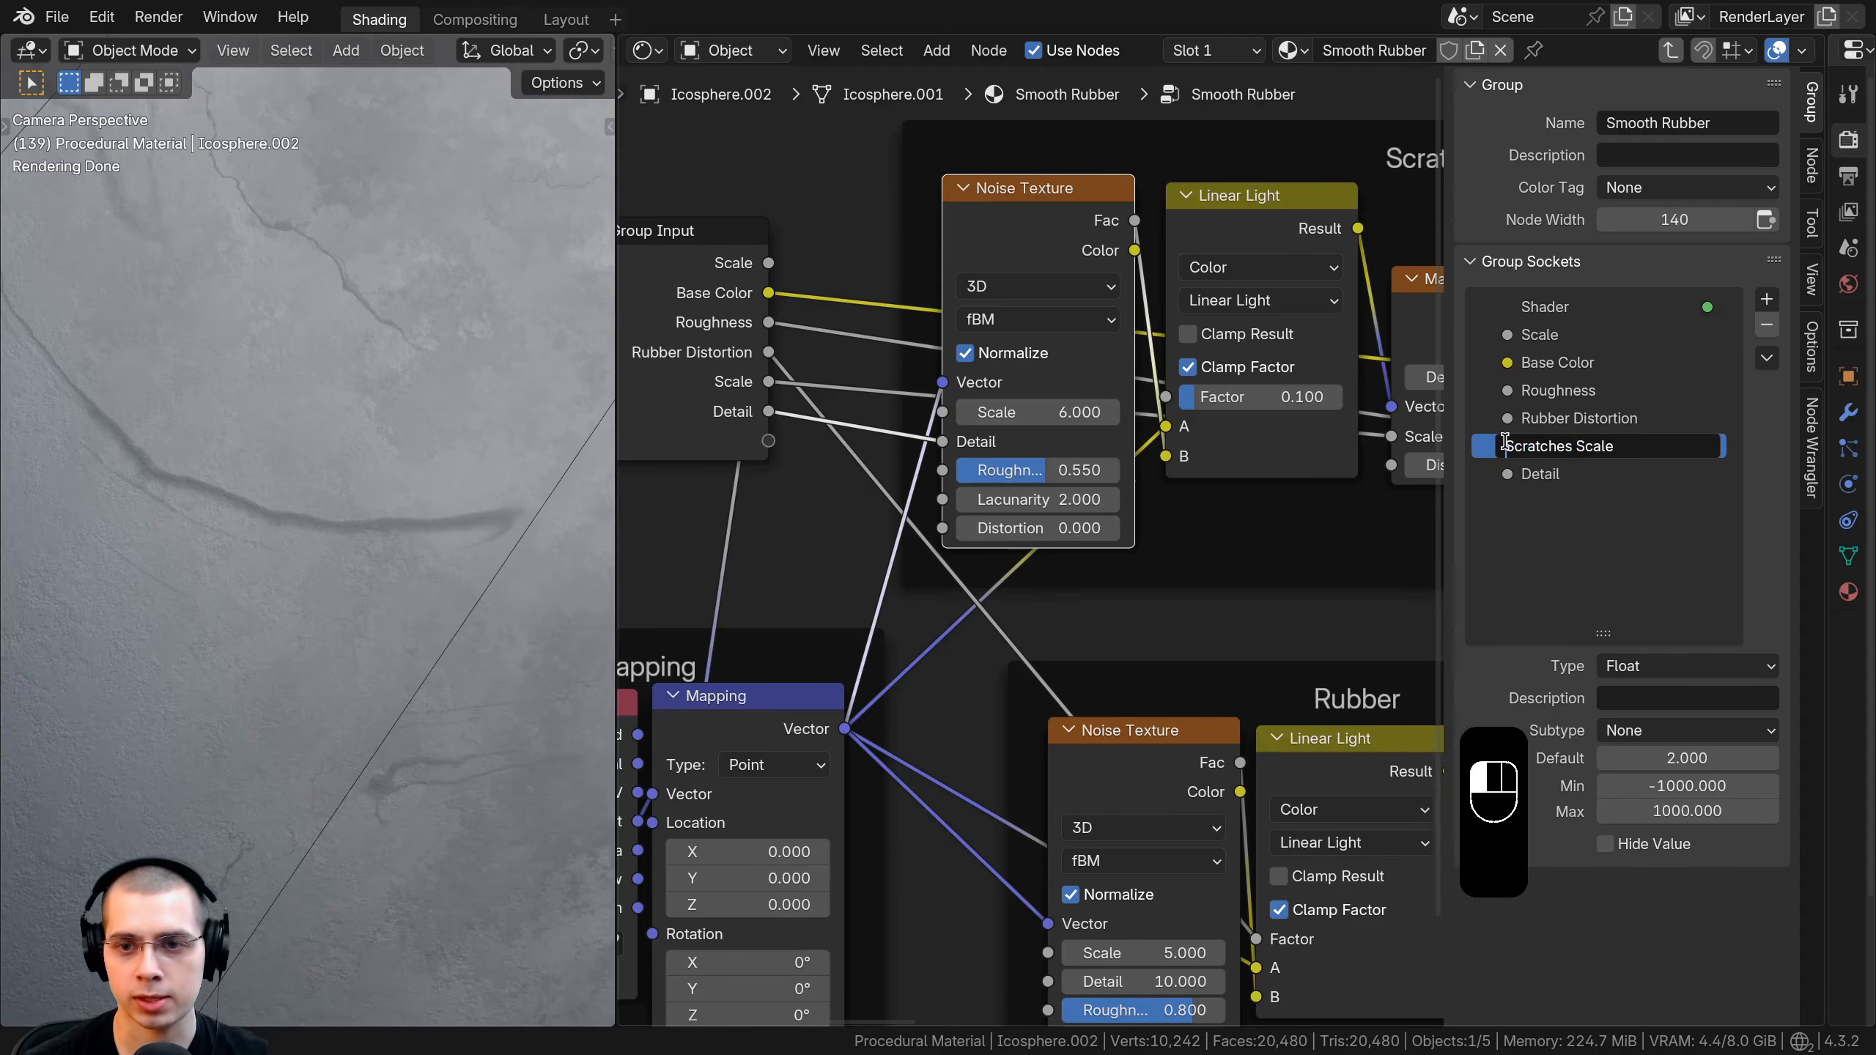
Rename the Detail group socket as Scratches Detail.
double_click(1524, 473)
click(1503, 472)
text(Scratches)
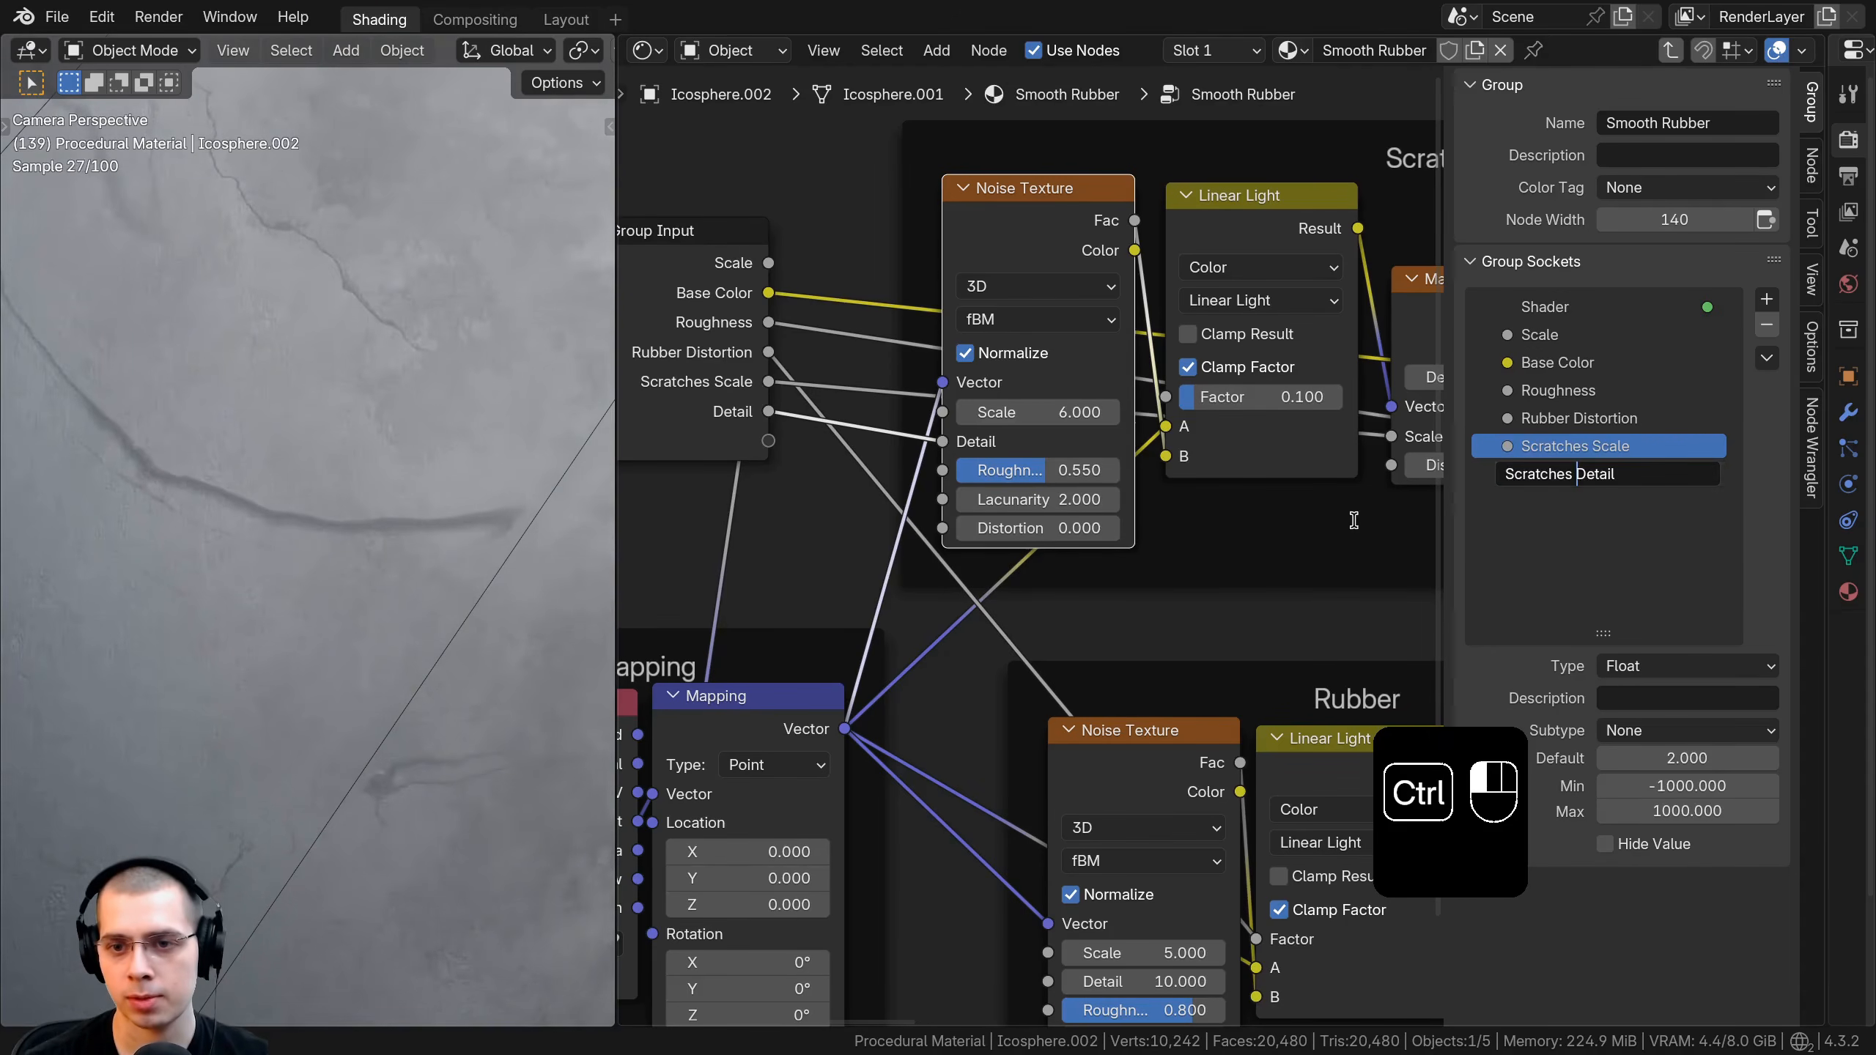
click(1352, 520)
Expose the Magic Texture's Distortion as a group input and rename that socket as Scratches Distortion.
scroll(771, 465, down, 5)
middle_drag(772, 463, 1001, 461)
drag(972, 447, 953, 440)
middle_drag(1398, 374, 1180, 381)
scroll(1265, 468, up, 2)
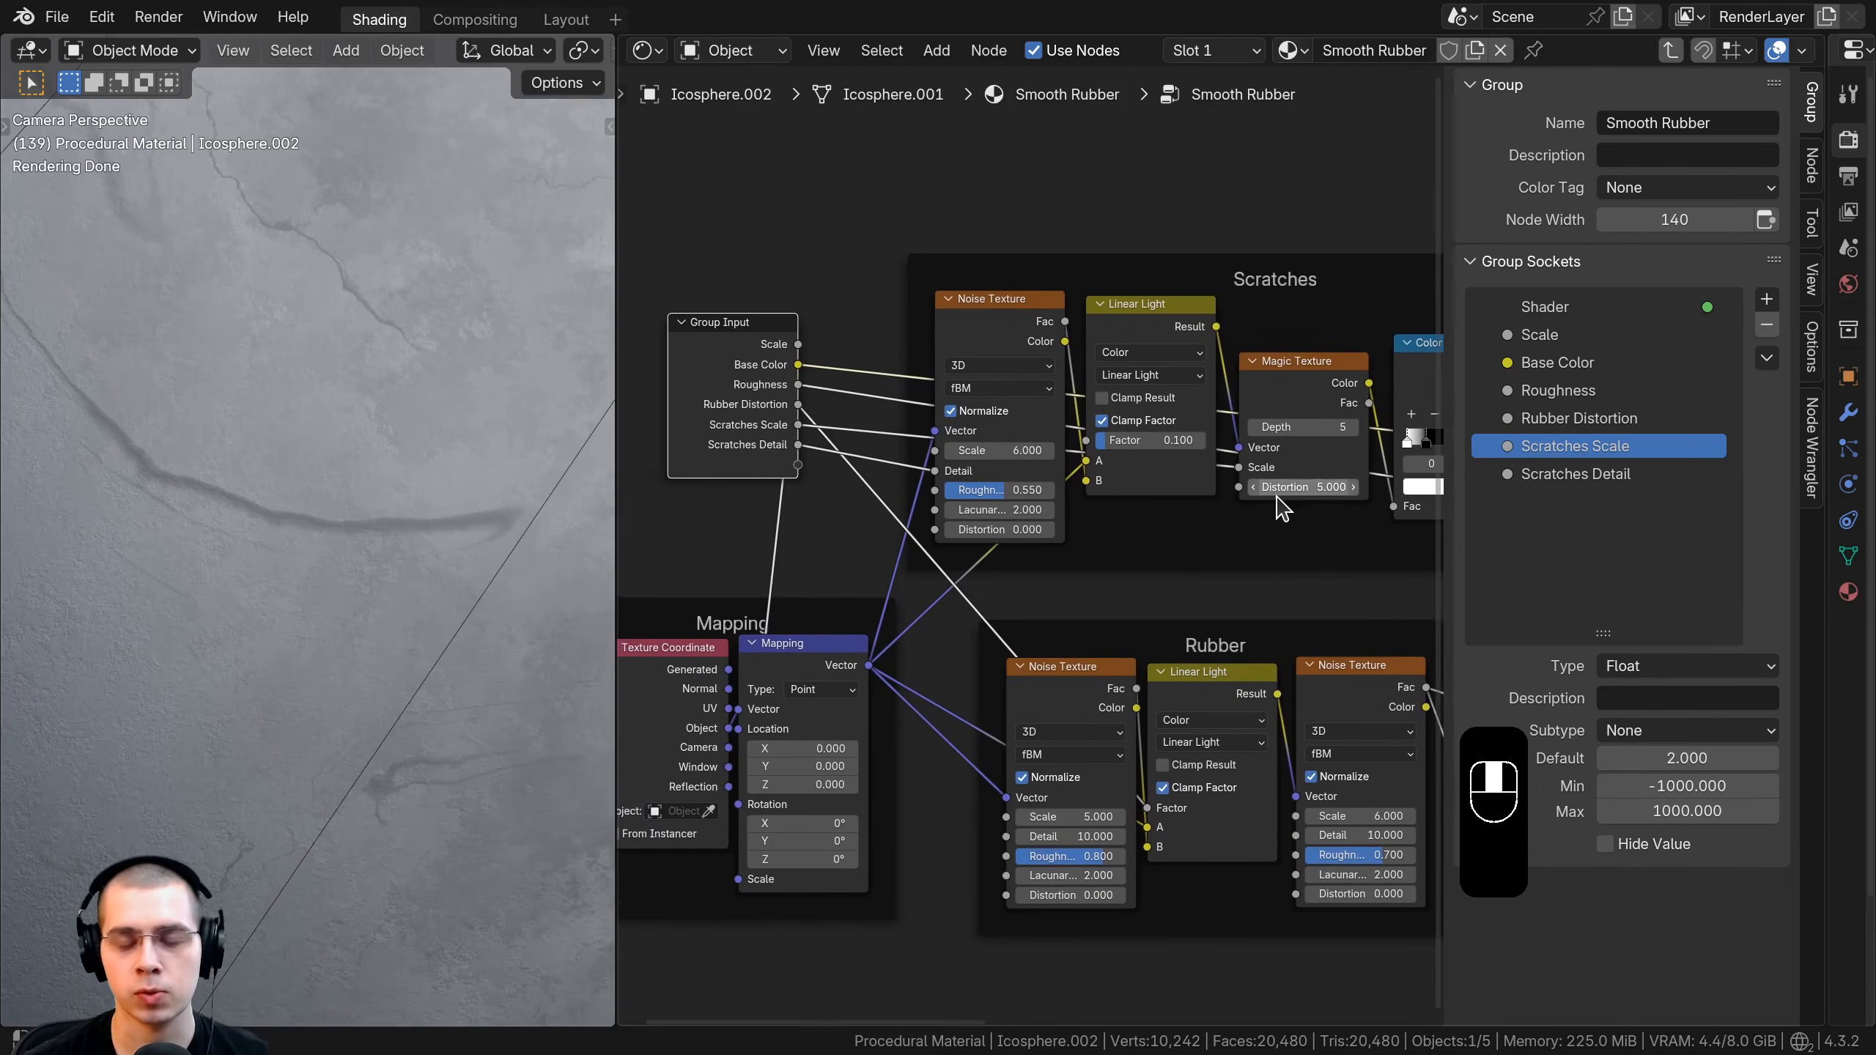
drag(1274, 477, 763, 451)
double_click(1534, 502)
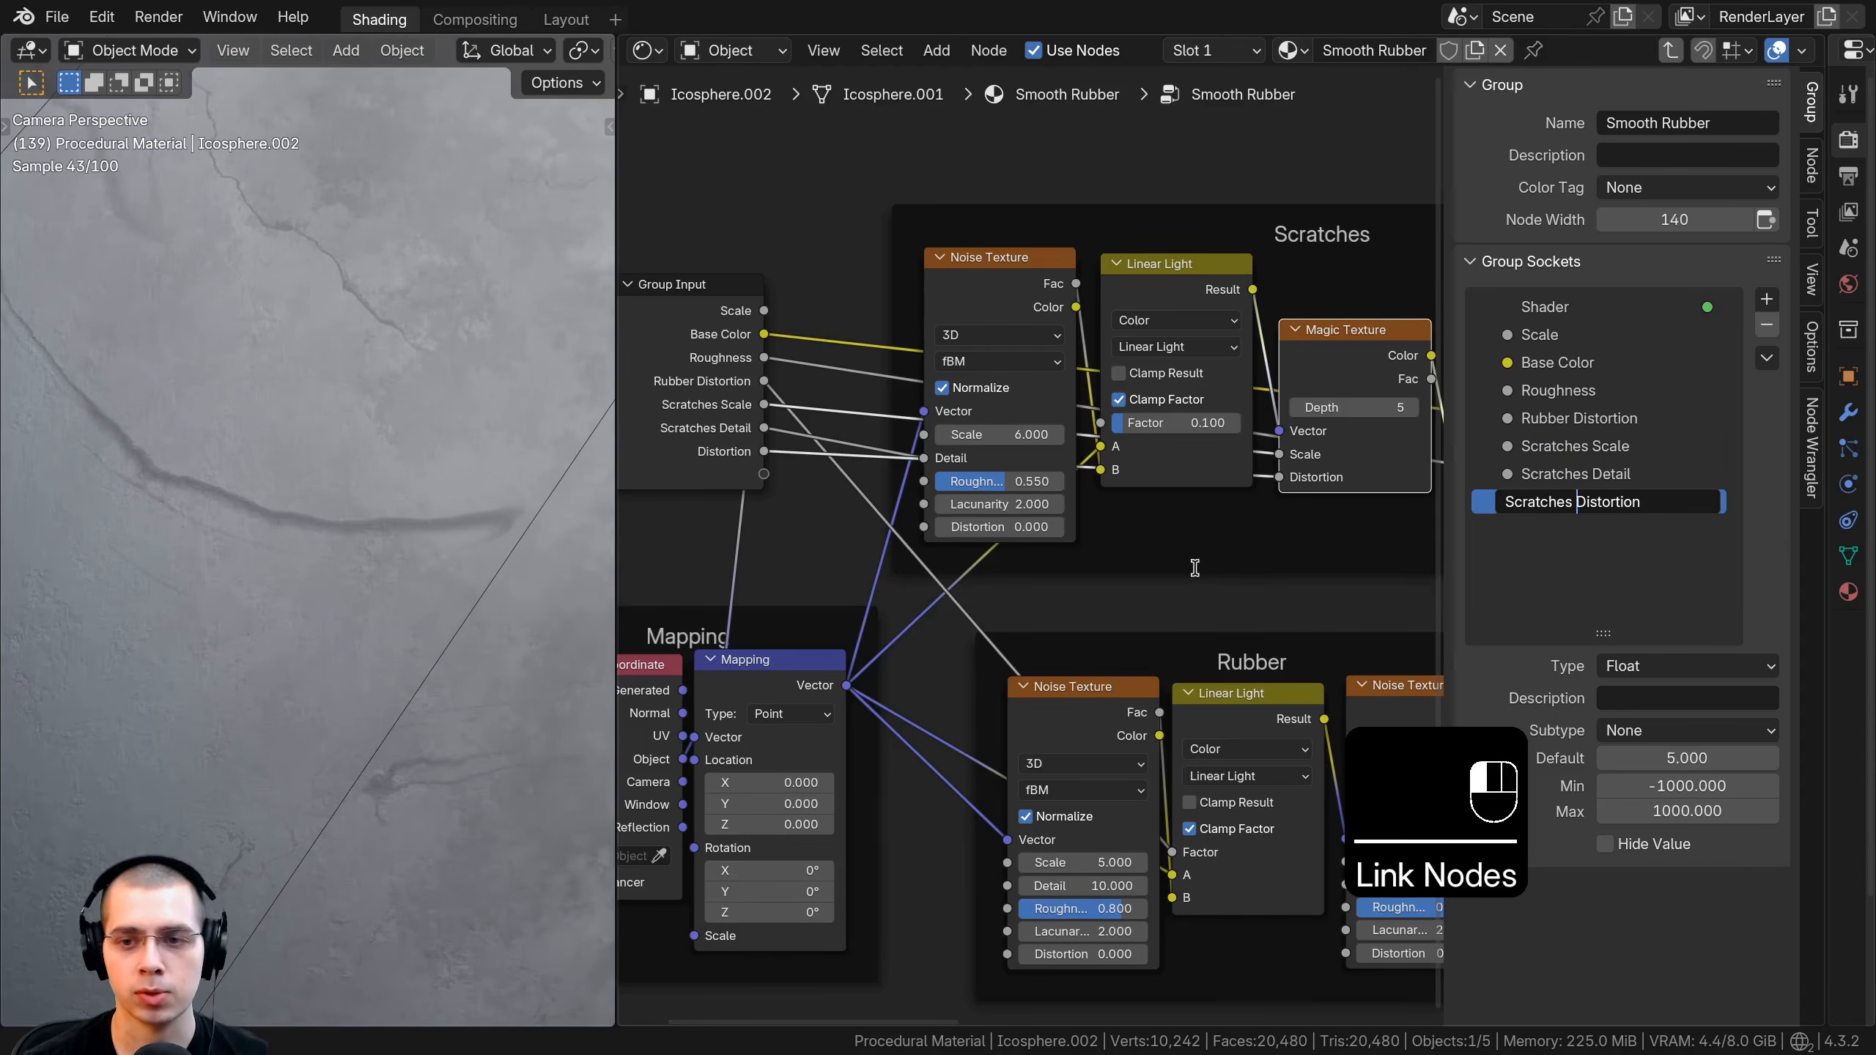
key(Return)
Move the Group Input node to the area below the Bump nodes, near the Rubber noise's Color Ramp.
middle_drag(1003, 531, 1056, 506)
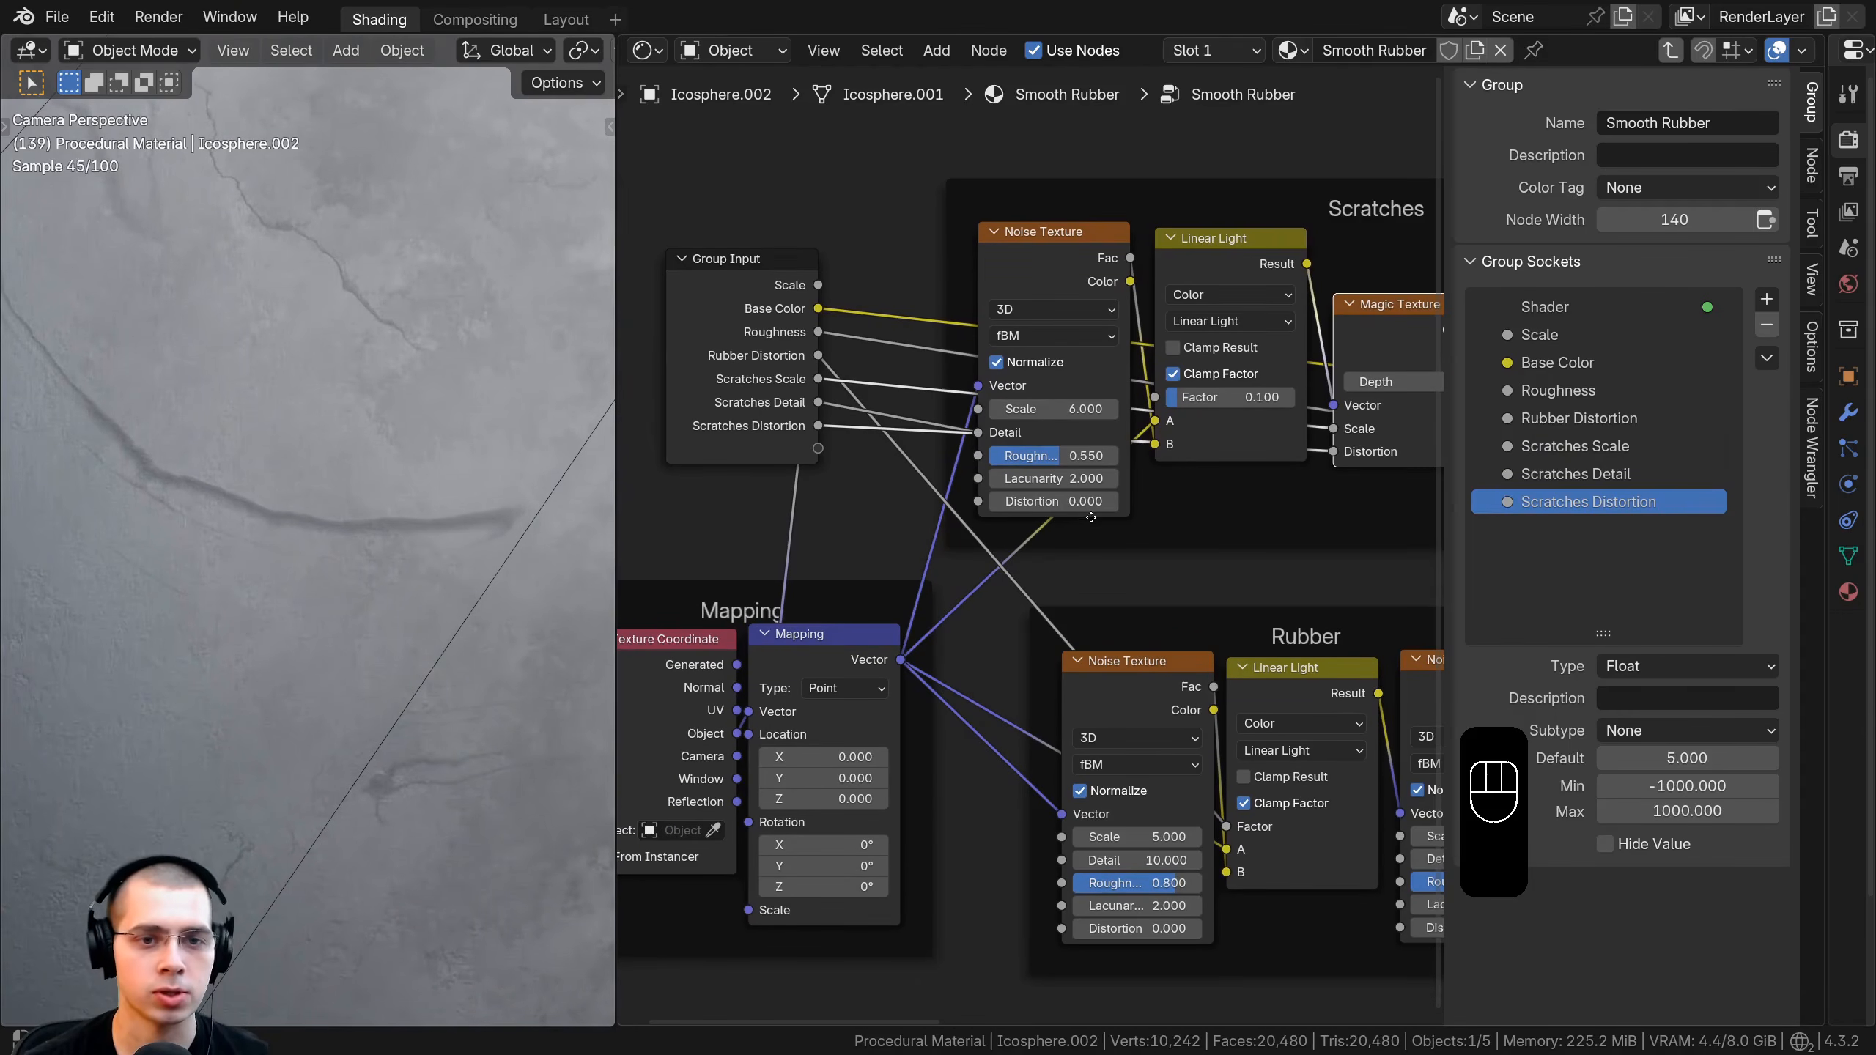
scroll(1091, 517, down, 10)
middle_drag(1034, 429, 731, 369)
key(g)
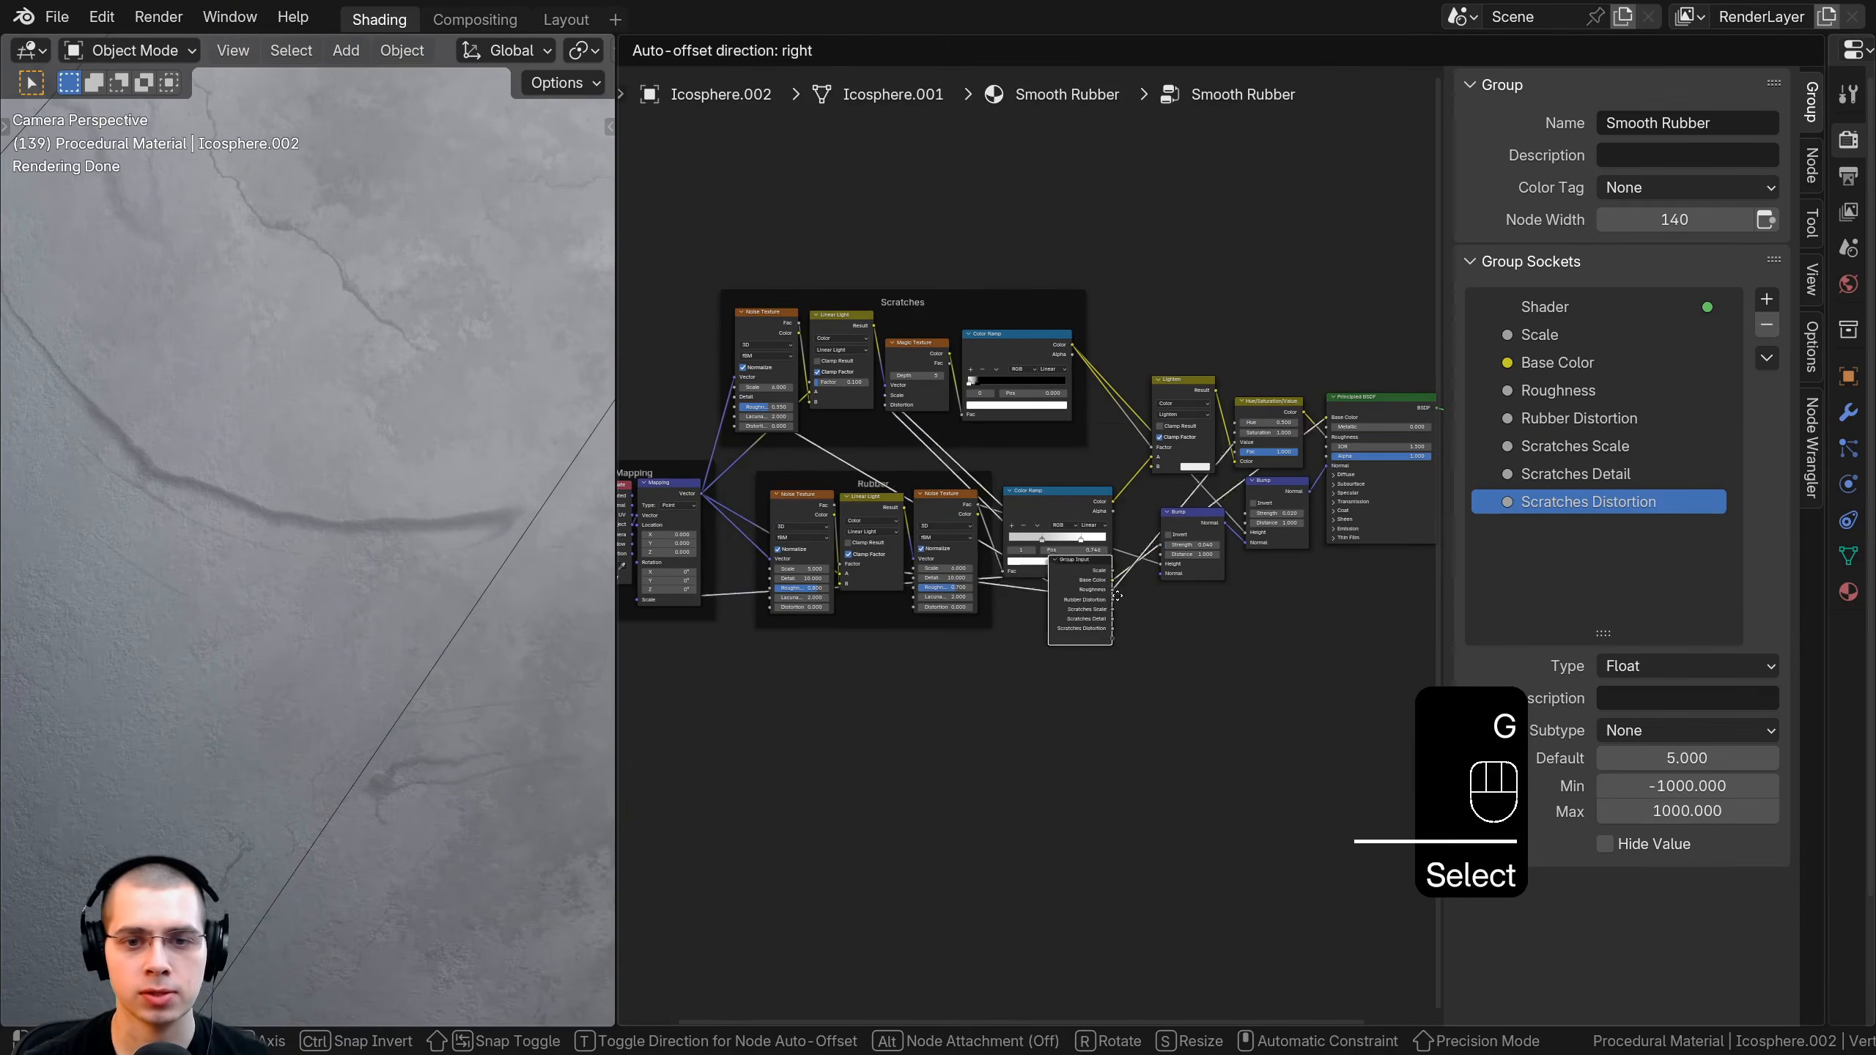
click(1124, 616)
Expose the first Bump node's Strength as a group input and rename that socket as Noise Bump Strength.
middle_drag(1117, 610, 1014, 569)
scroll(1029, 551, up, 10)
middle_drag(1098, 496, 1048, 502)
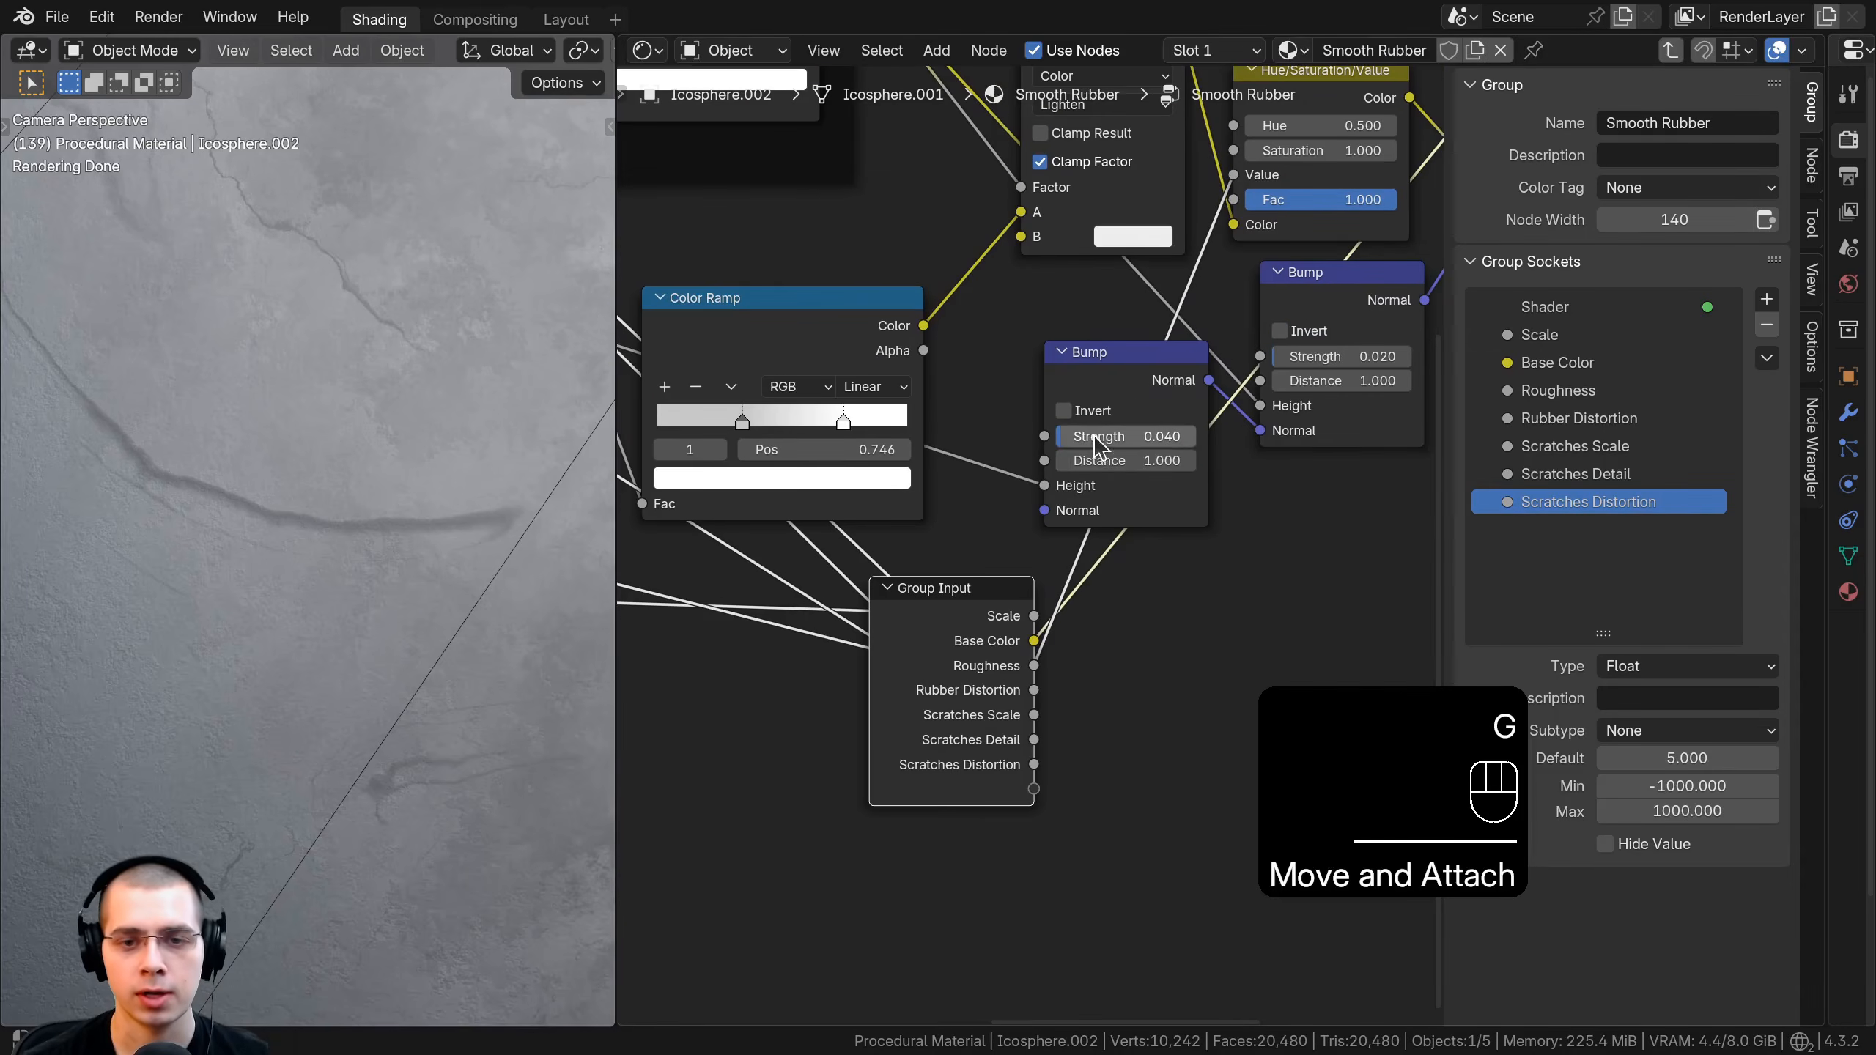
drag(1102, 446, 1089, 740)
right_click(1148, 446)
drag(1057, 803, 1055, 802)
click(1507, 529)
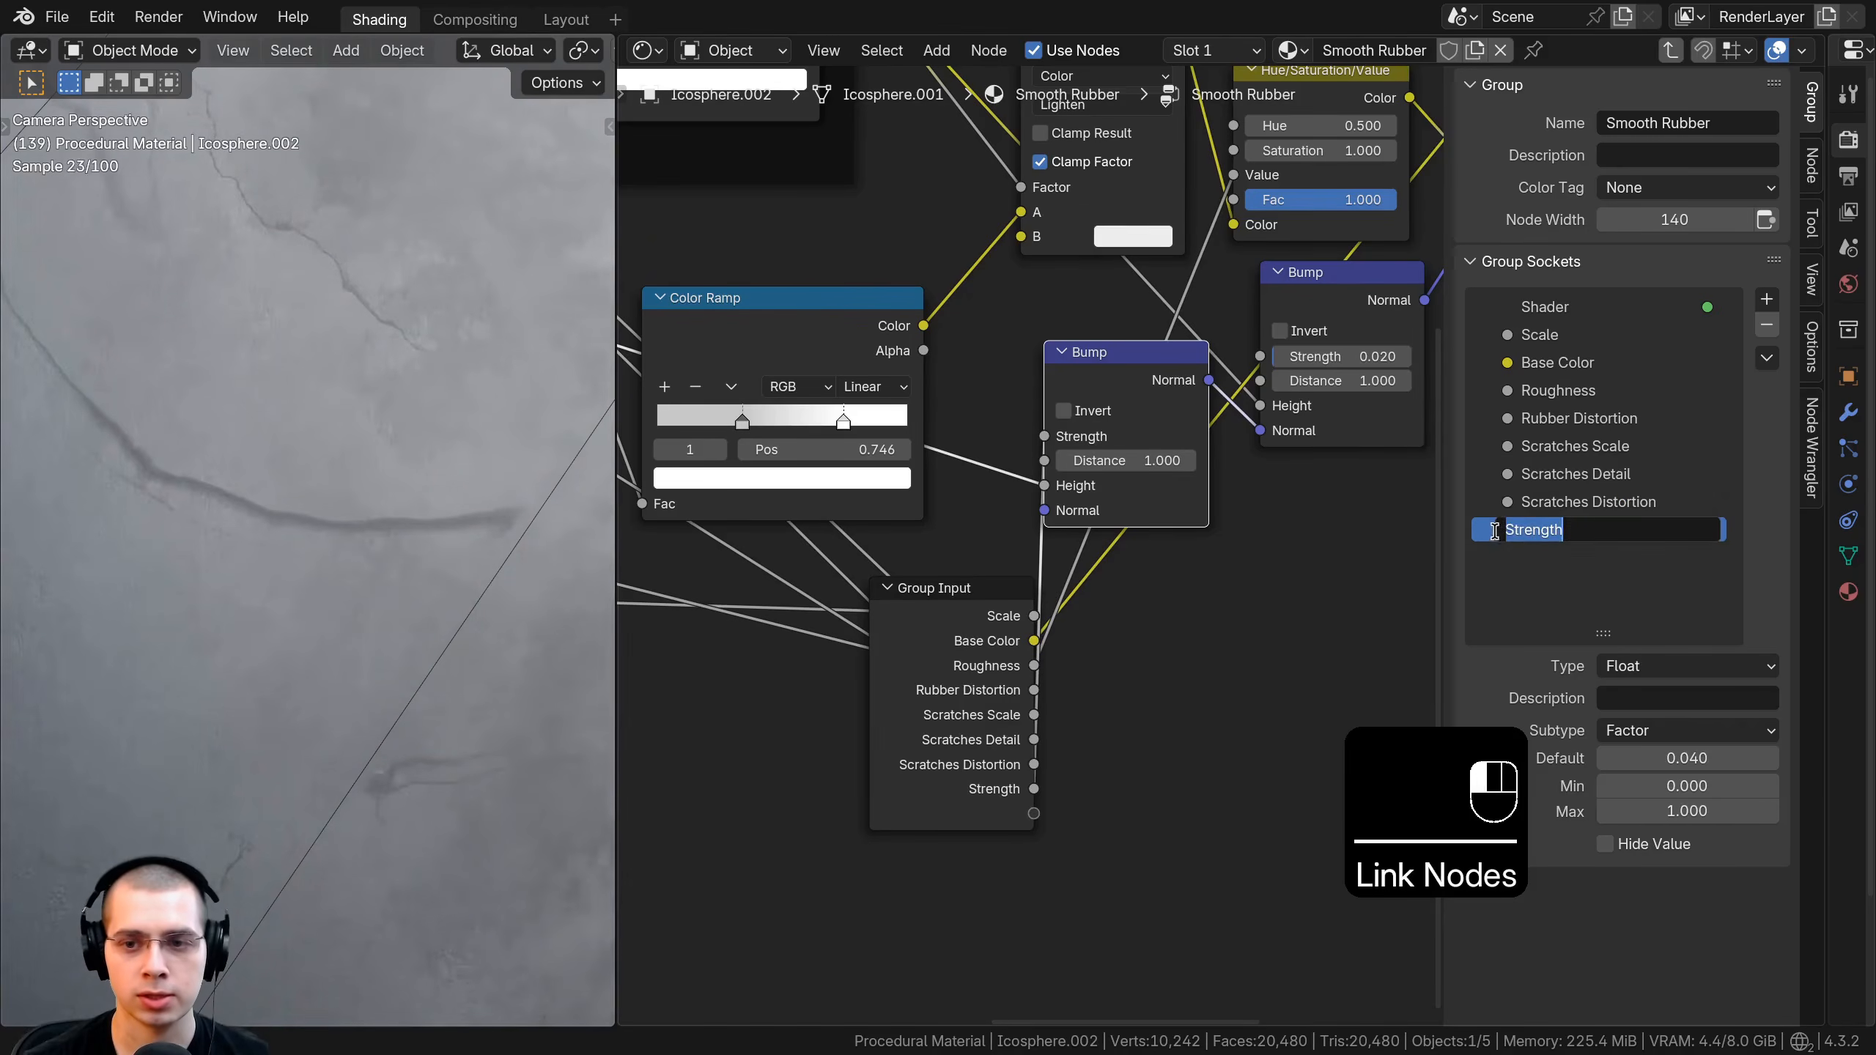
key(Home)
text(Noise Bump)
key(Return)
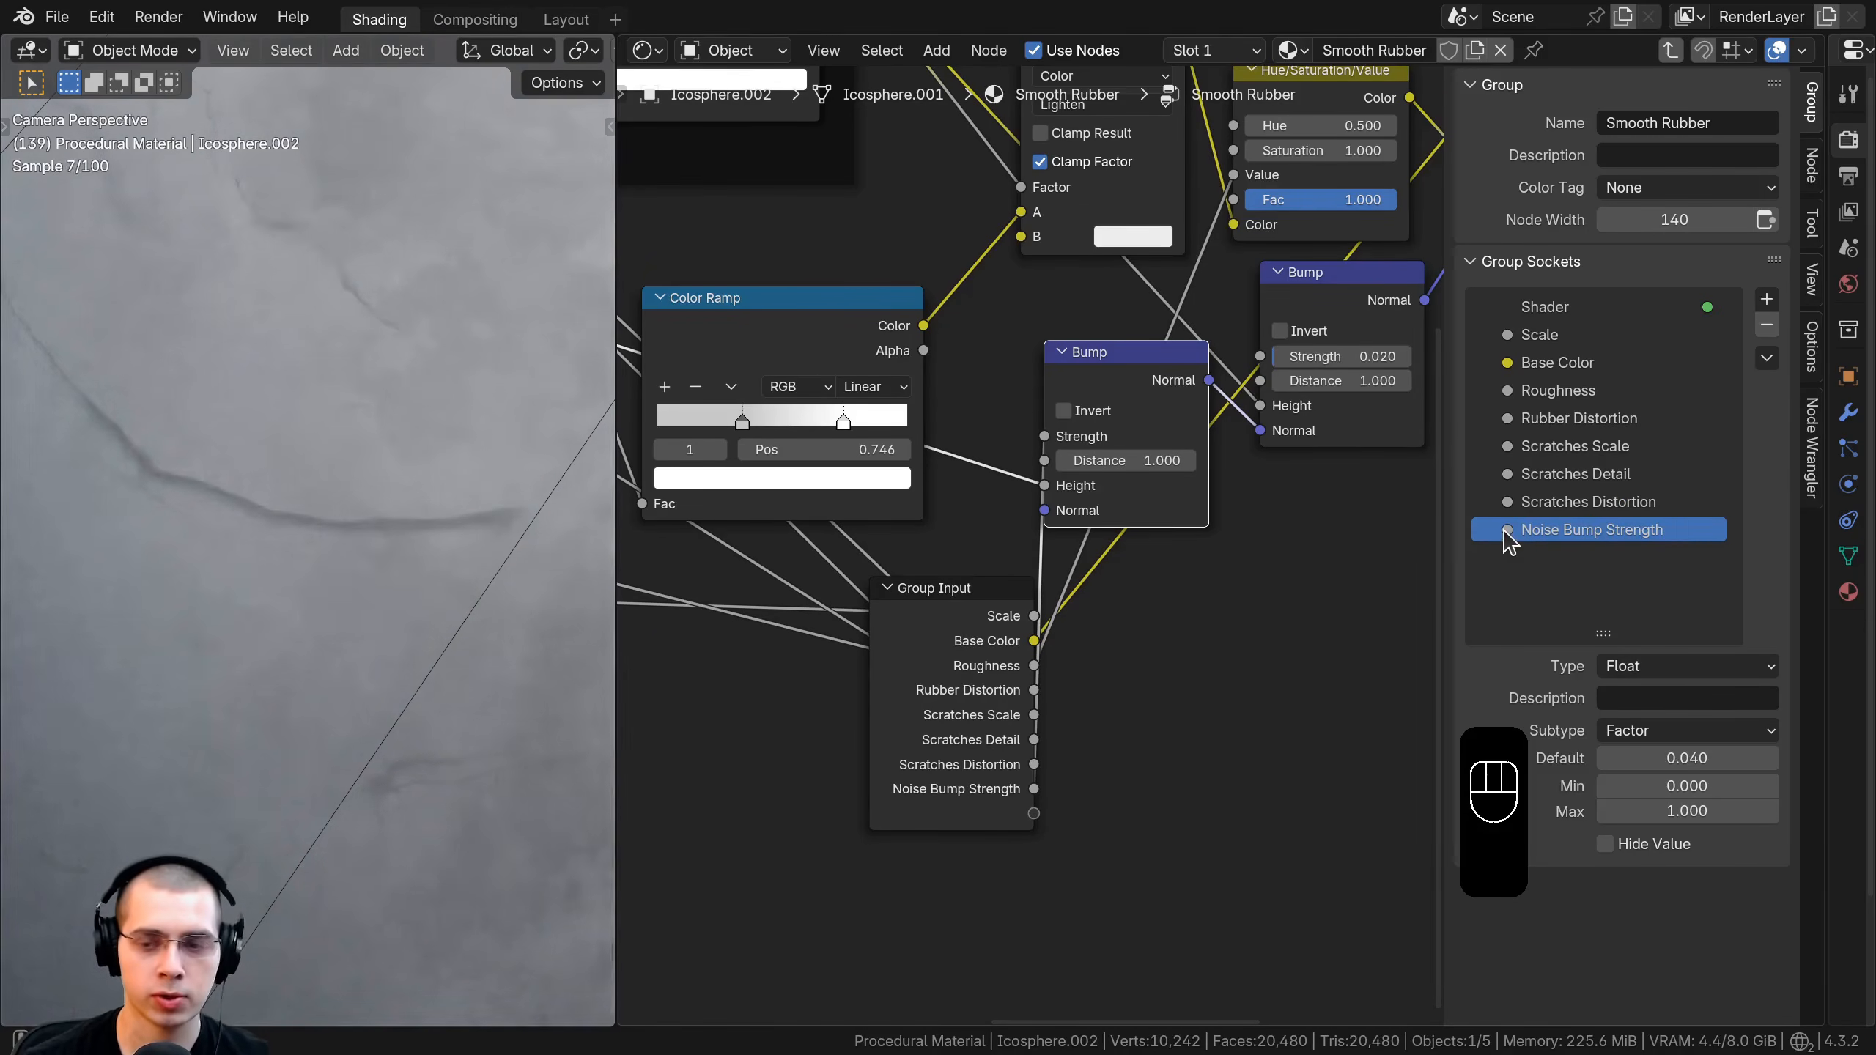
Expose the second Bump node's Strength as a group input and rename that socket as Scratches Bump Strength.
middle_drag(1122, 460, 1066, 488)
middle_drag(1306, 475, 1324, 465)
click(1280, 315)
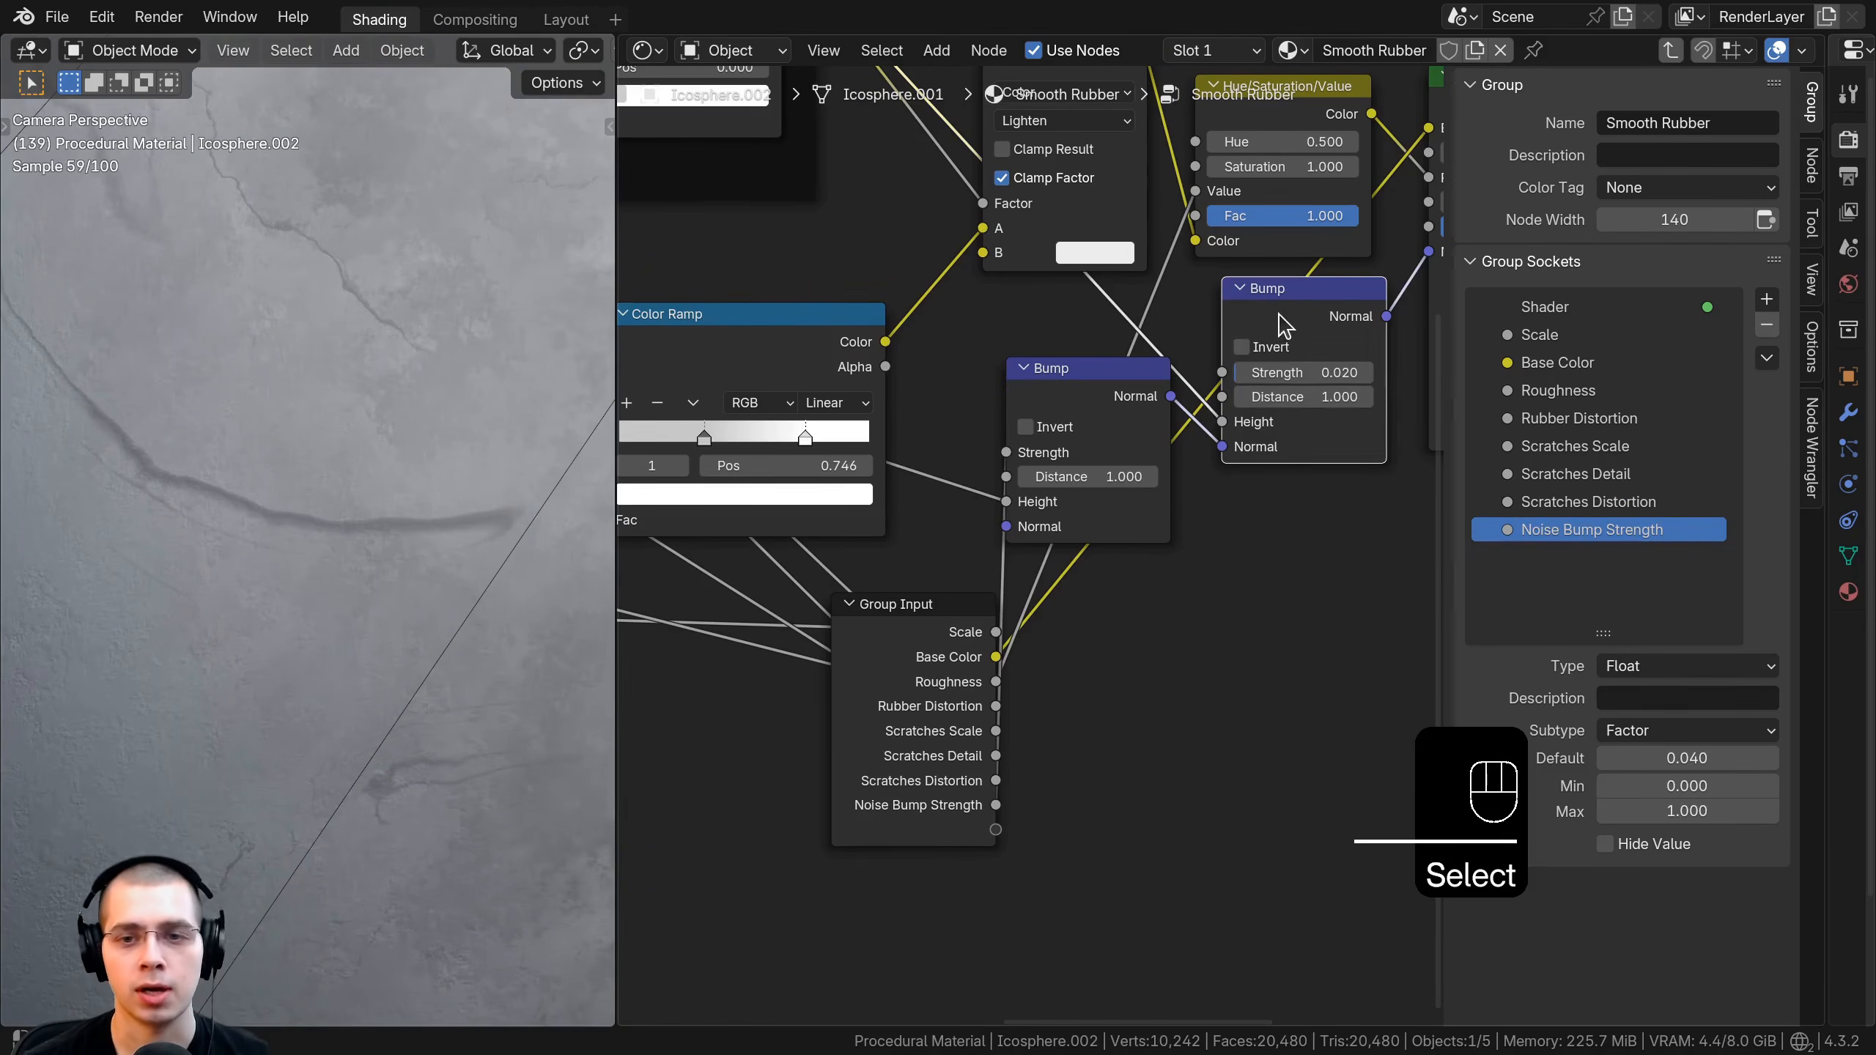
drag(1253, 374, 1012, 848)
right_click(1312, 374)
click(1546, 555)
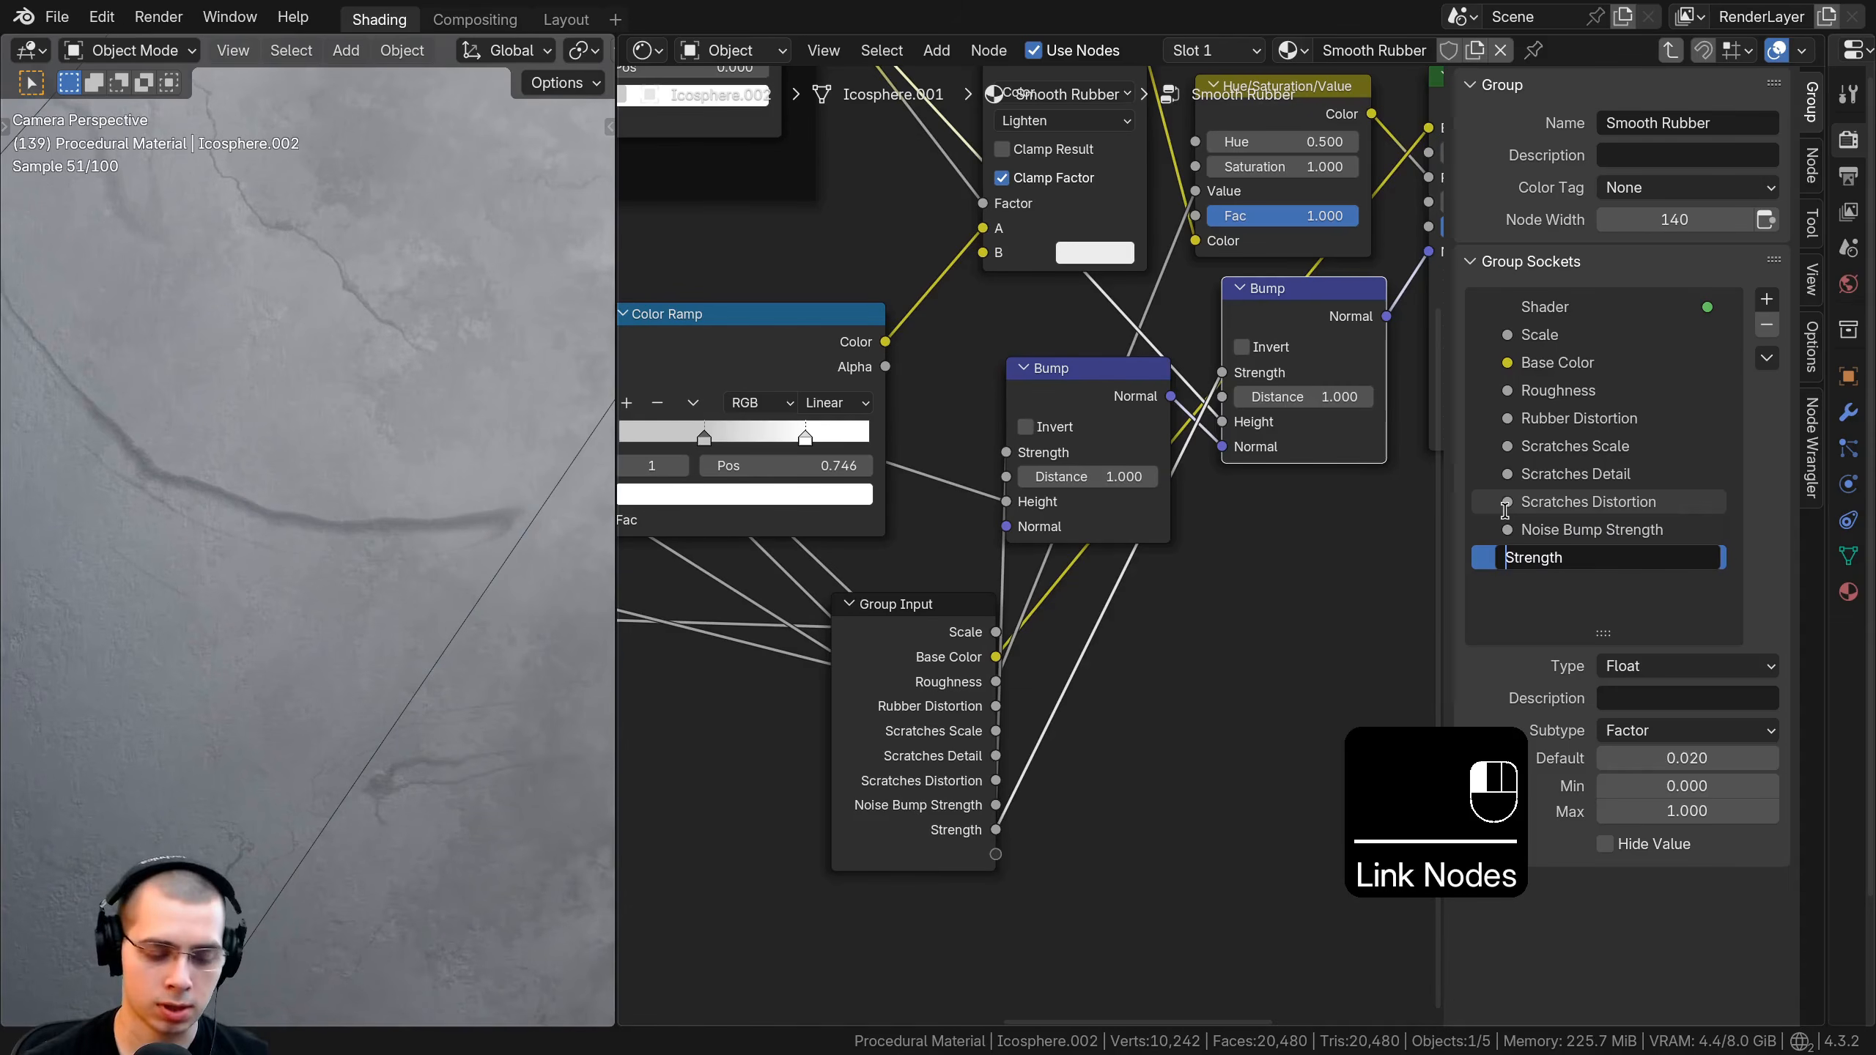
text(Scratch)
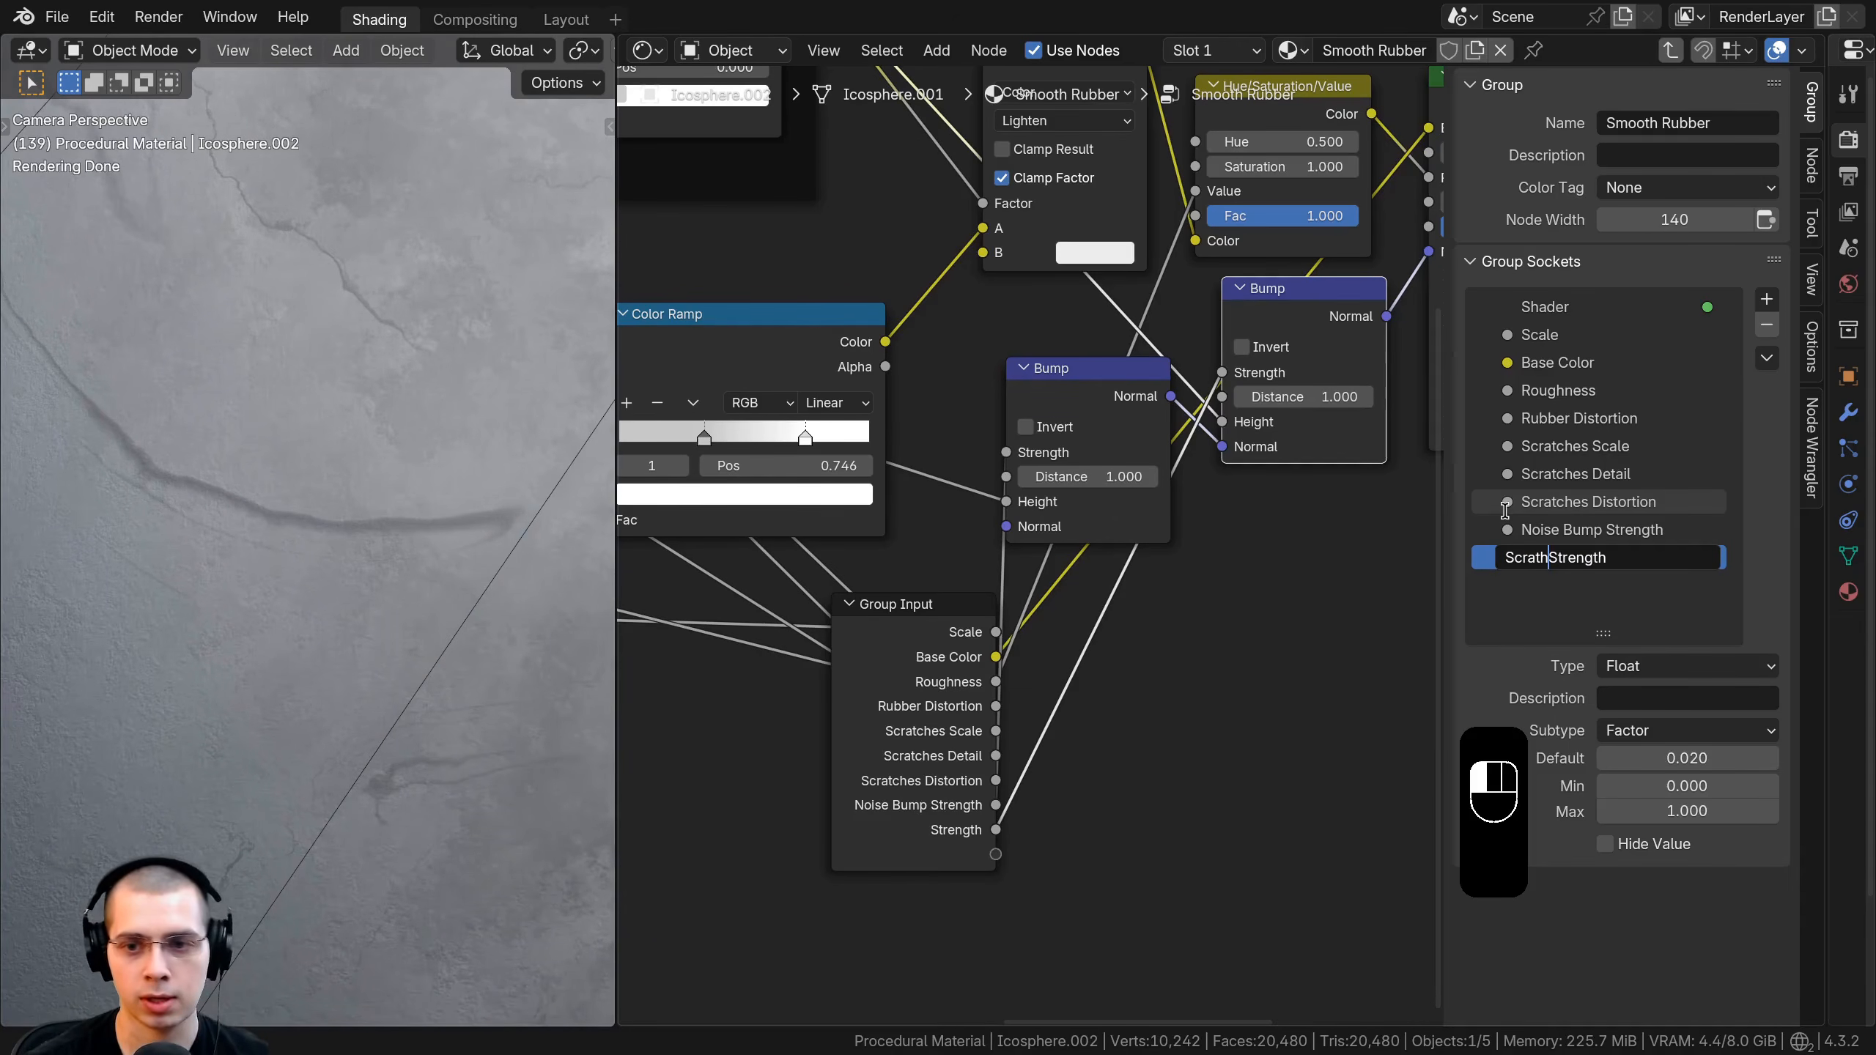
key(BackSpace)
Hide the node editor sidebar, move the Group Input node left of the Mapping frame, and exit the node group.
middle_drag(1309, 504, 1344, 514)
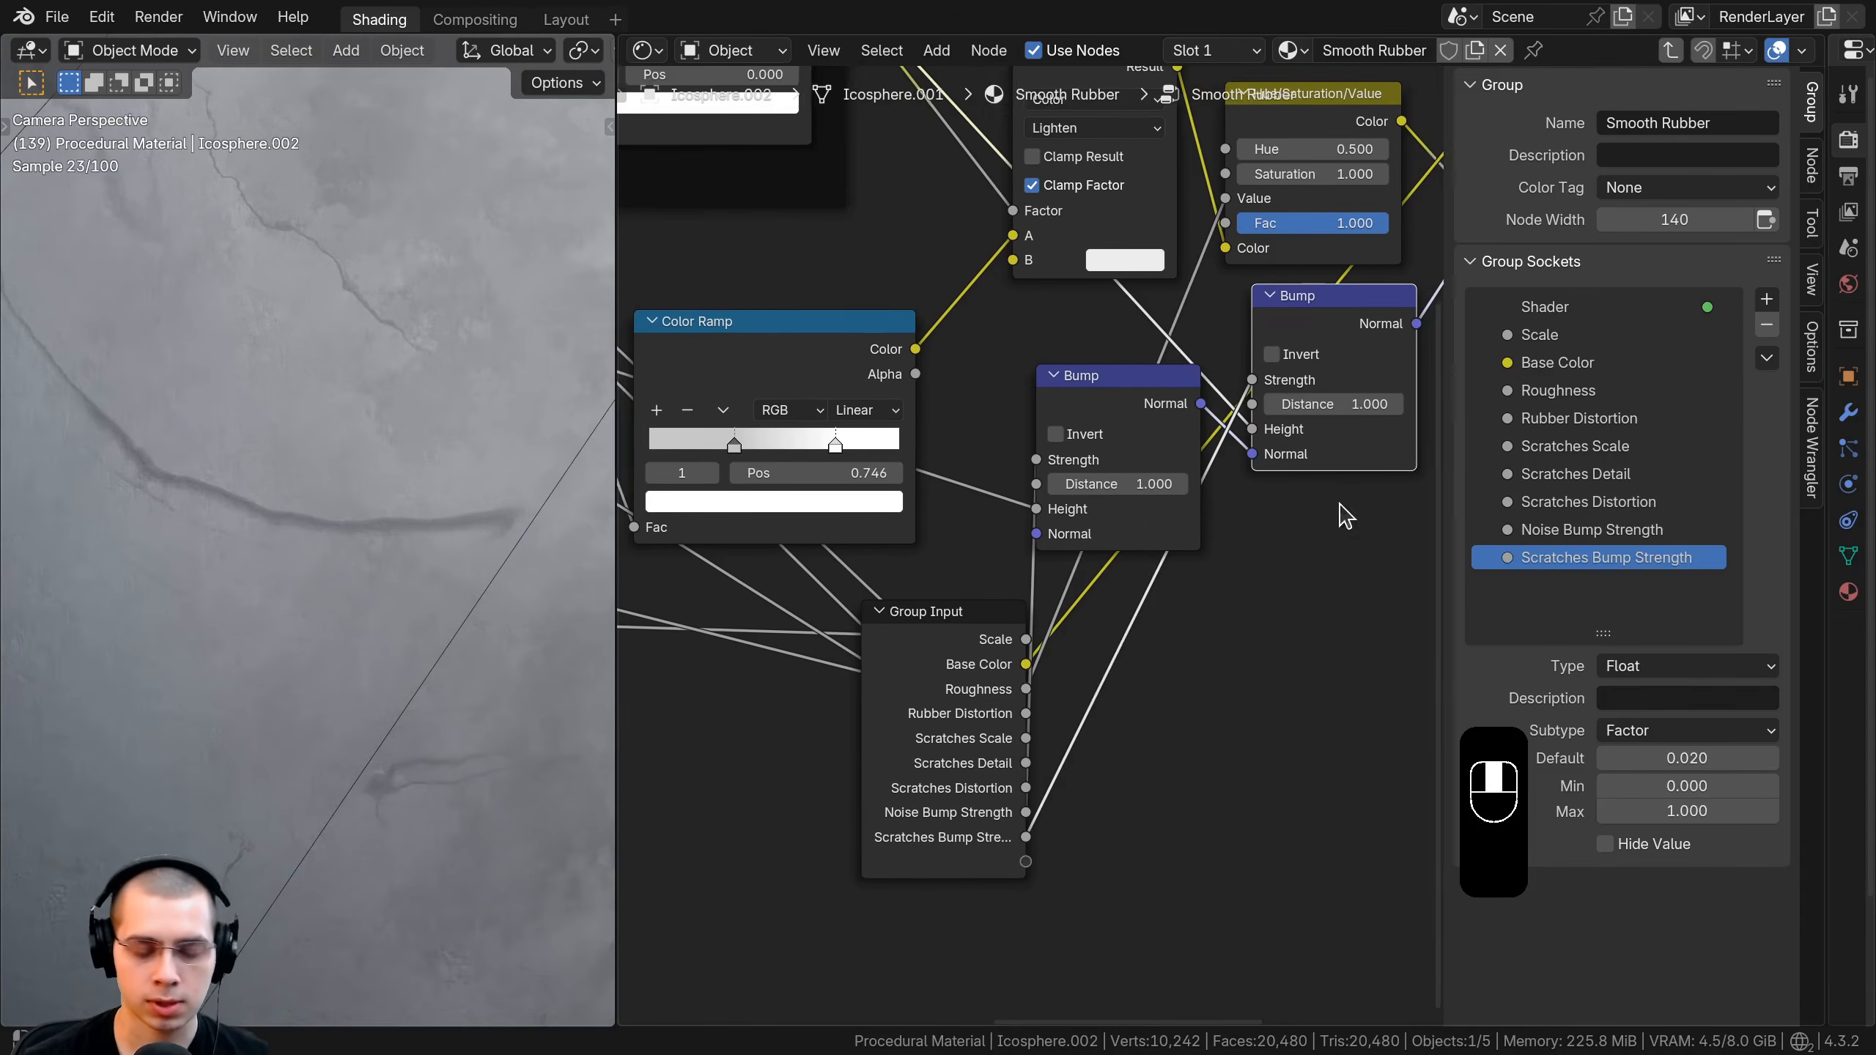
key(n)
scroll(1212, 534, down, 4)
middle_drag(1168, 636, 1570, 615)
click(1348, 602)
key(g)
click(707, 426)
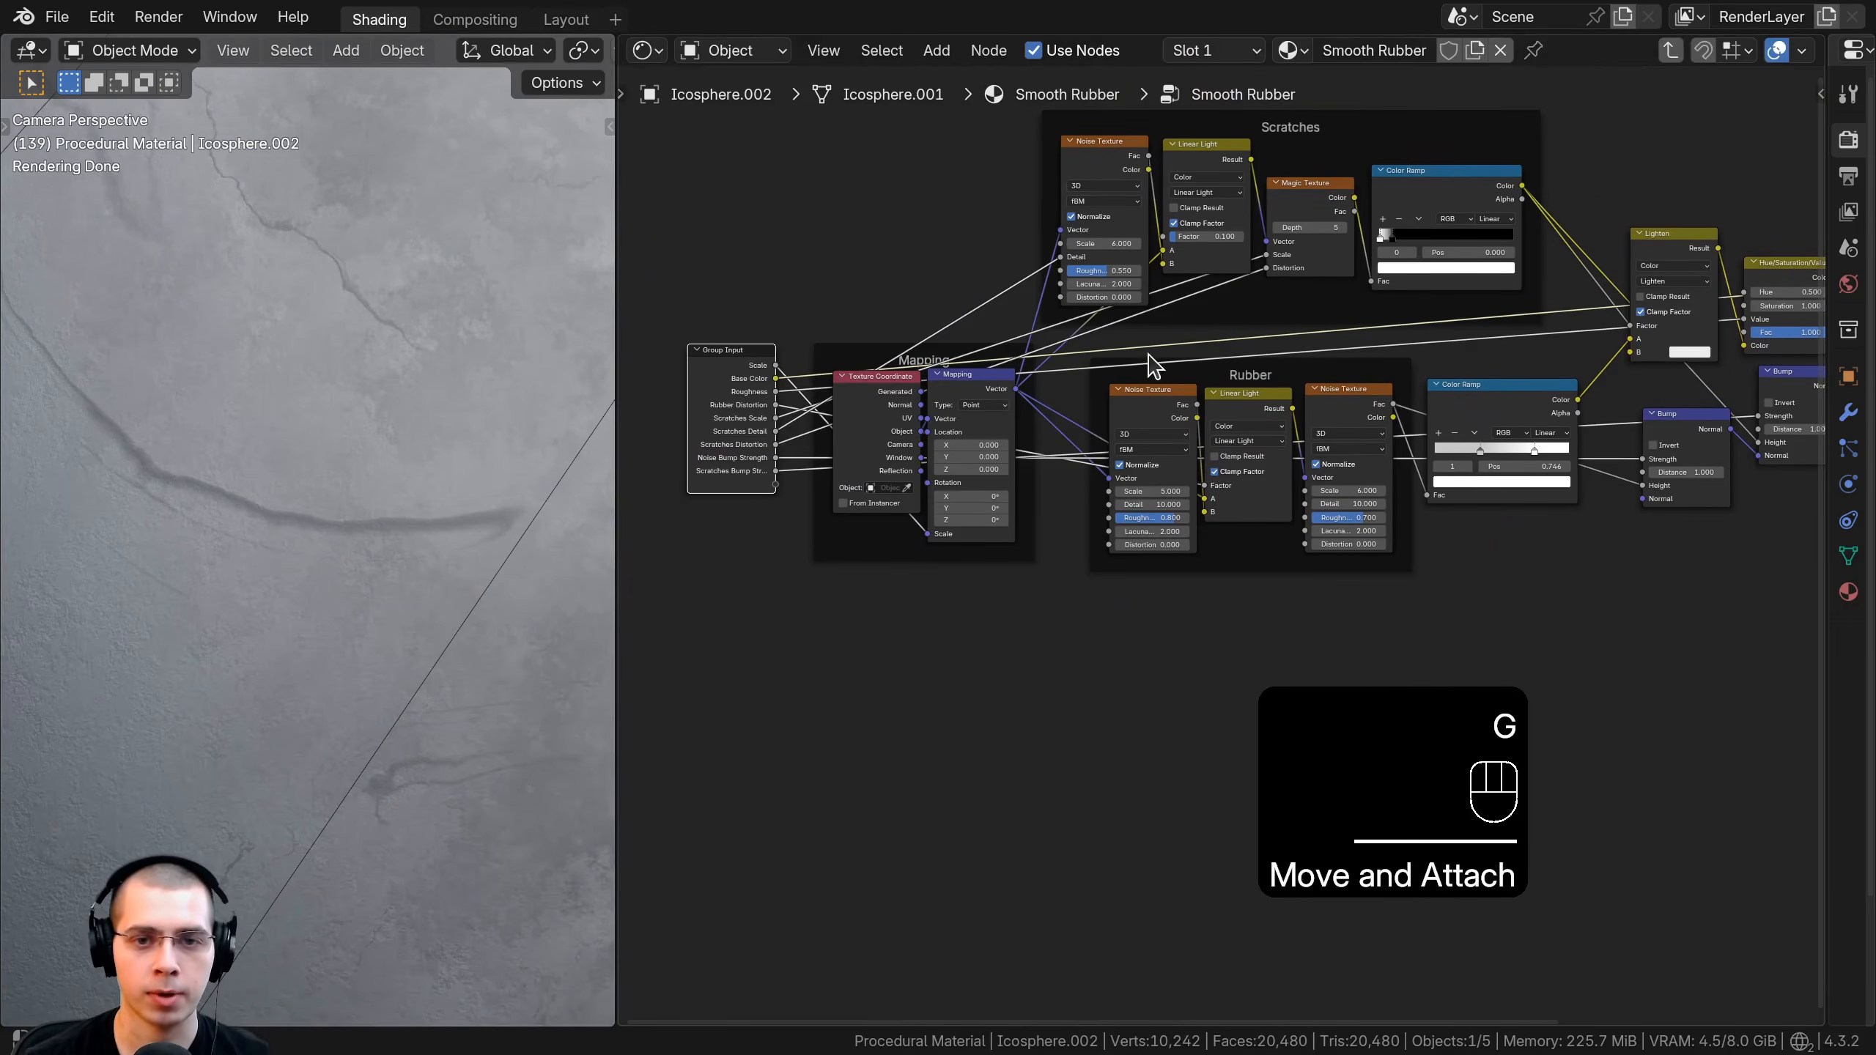
key(Tab)
key(Home)
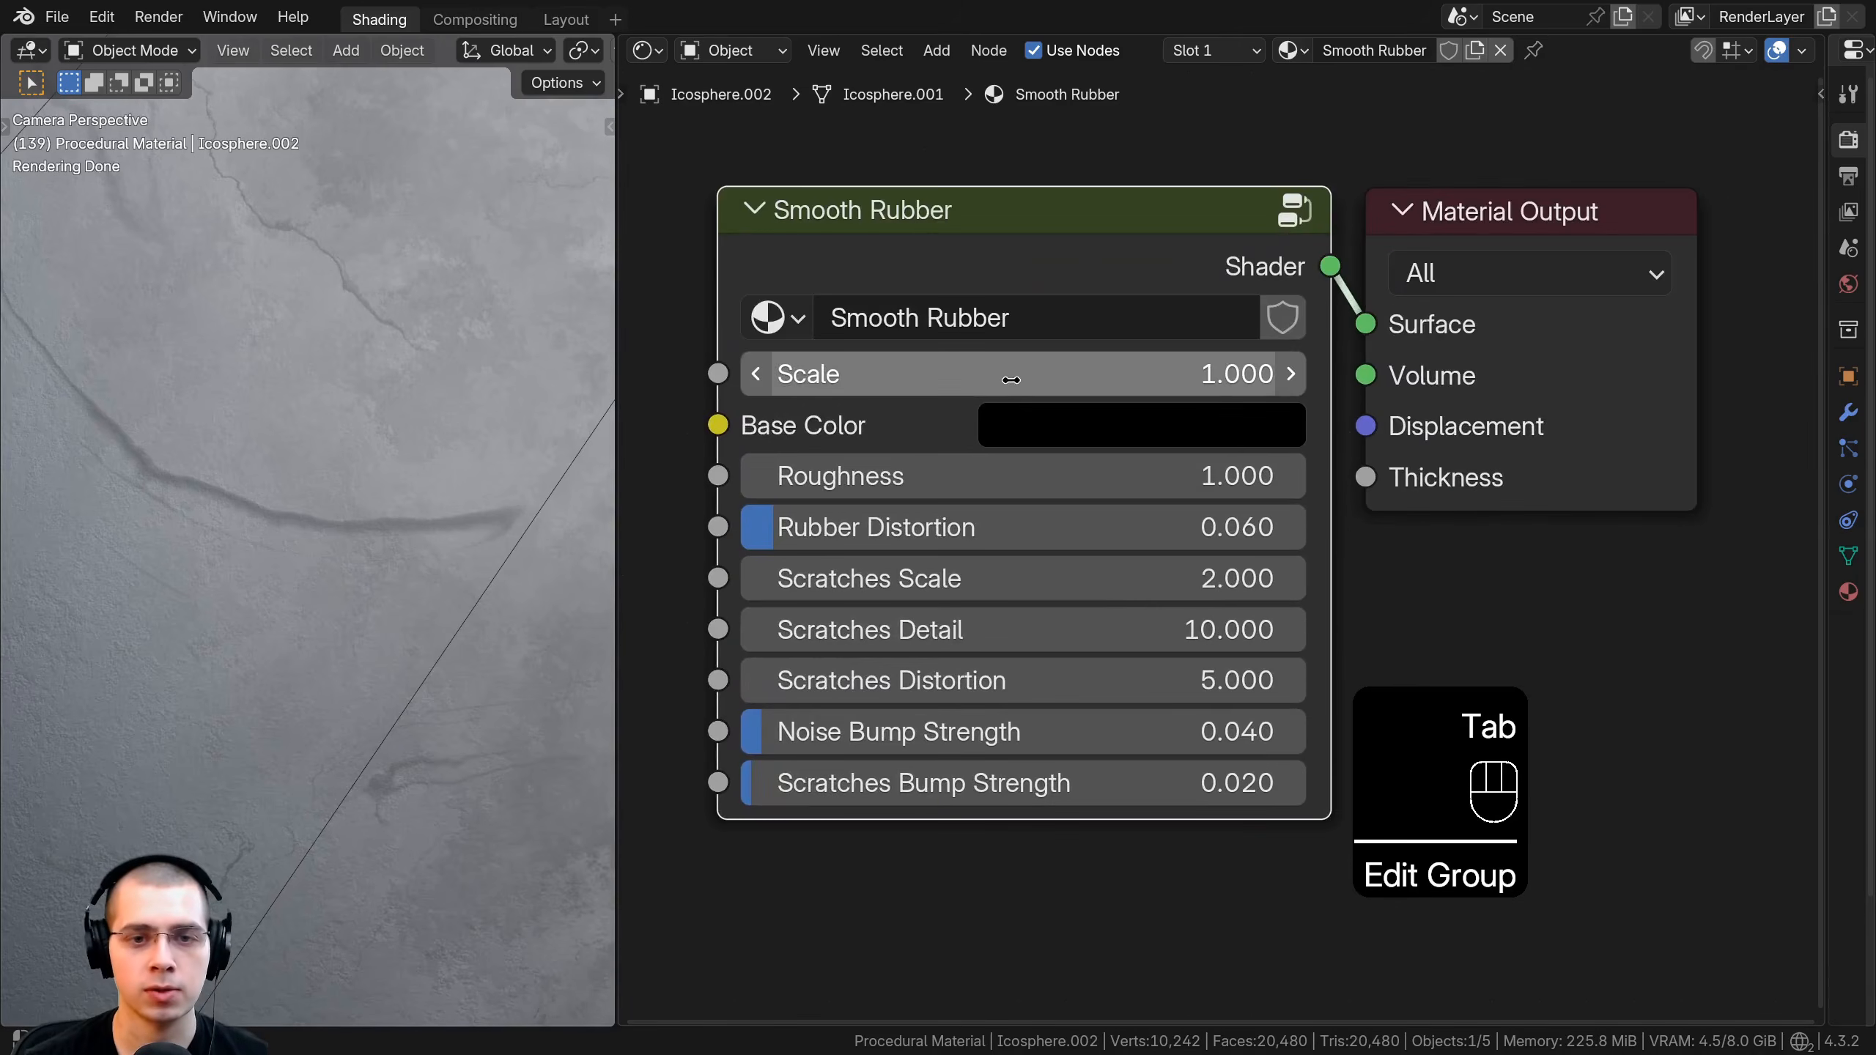
Try out different Scale and Base Color settings on the Smooth Rubber group node.
scroll(506, 474, down, 2)
scroll(583, 499, down, 2)
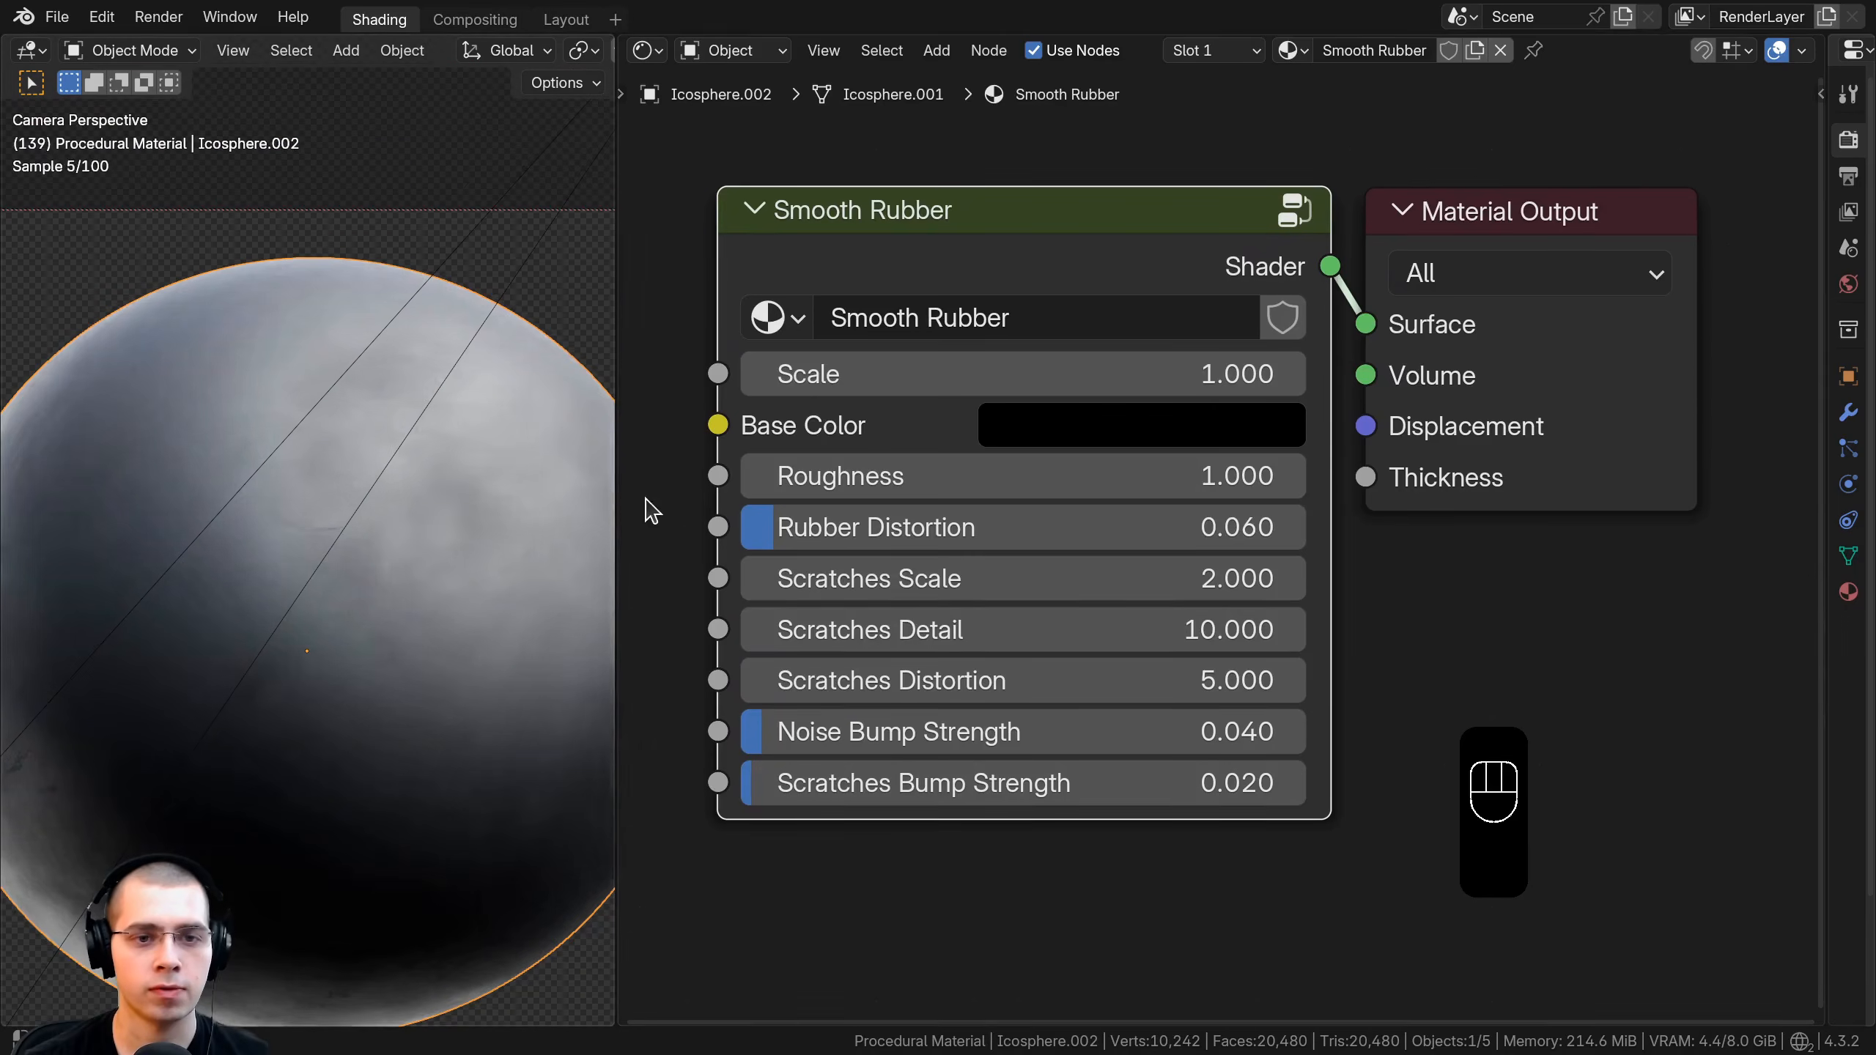
shift+middle_drag(569, 521, 539, 451)
drag(960, 374, 1078, 373)
right_click(1078, 374)
click(1099, 432)
drag(1414, 464, 1414, 459)
right_click(1413, 460)
Try out different Roughness and Rubber Distortion values on the Smooth Rubber group node.
drag(922, 487, 1201, 530)
right_click(854, 487)
right_click(1201, 530)
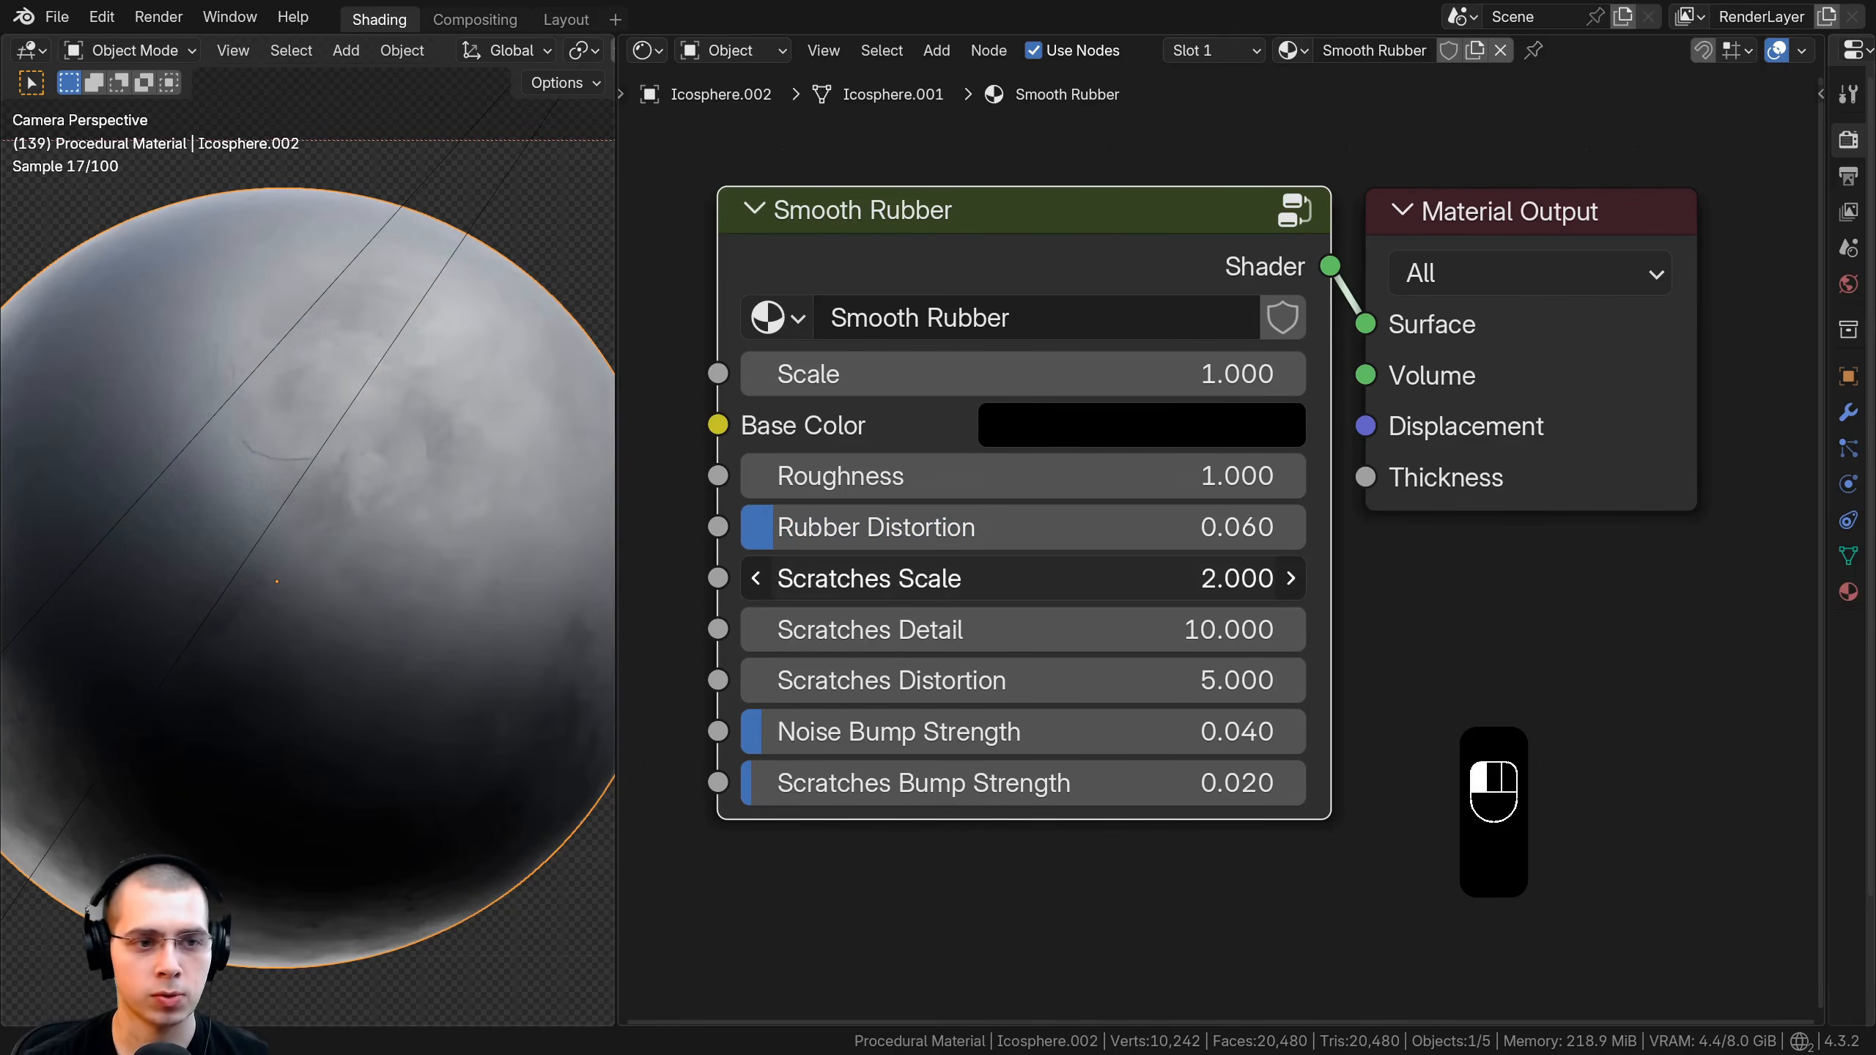
Try out different Scratches Scale and Scratches Bump Strength values, such as 1.4 and about 0.59, on the group node.
drag(923, 578, 948, 579)
right_click(949, 579)
scroll(286, 462, up, 4)
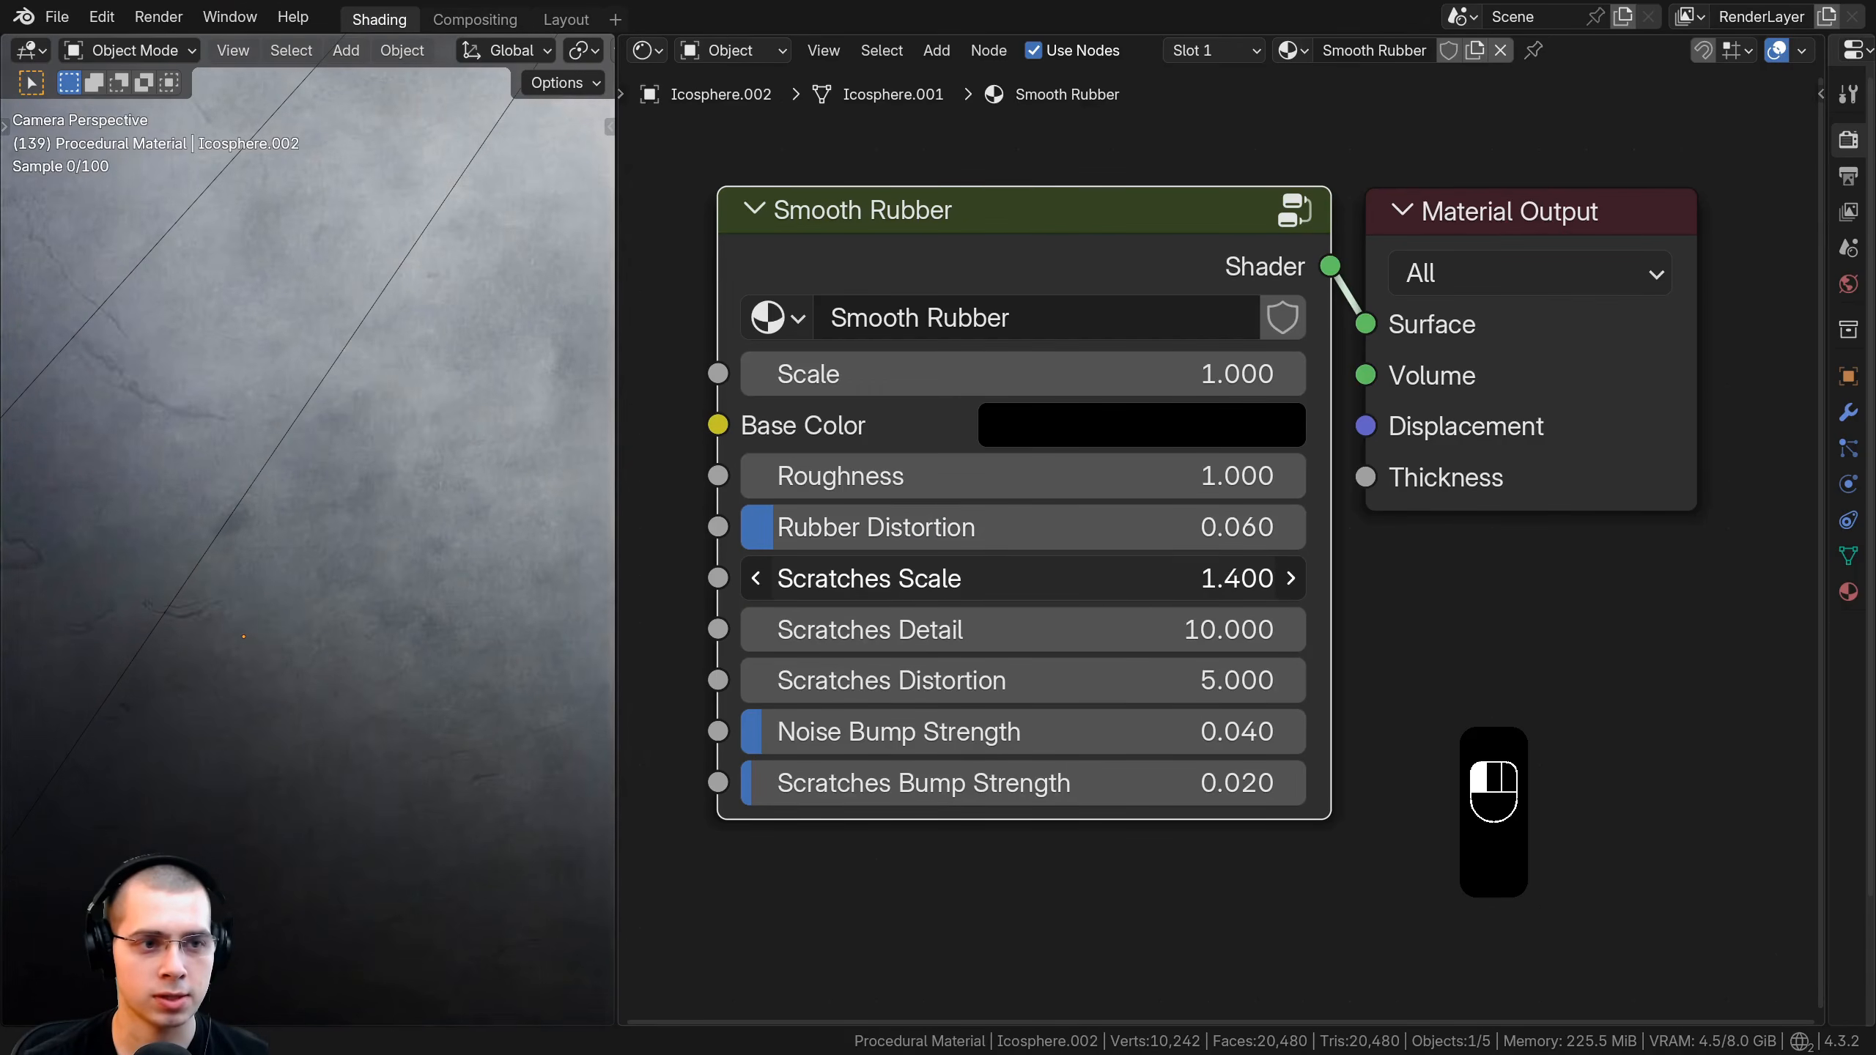
drag(895, 572, 762, 730)
drag(850, 787, 1170, 787)
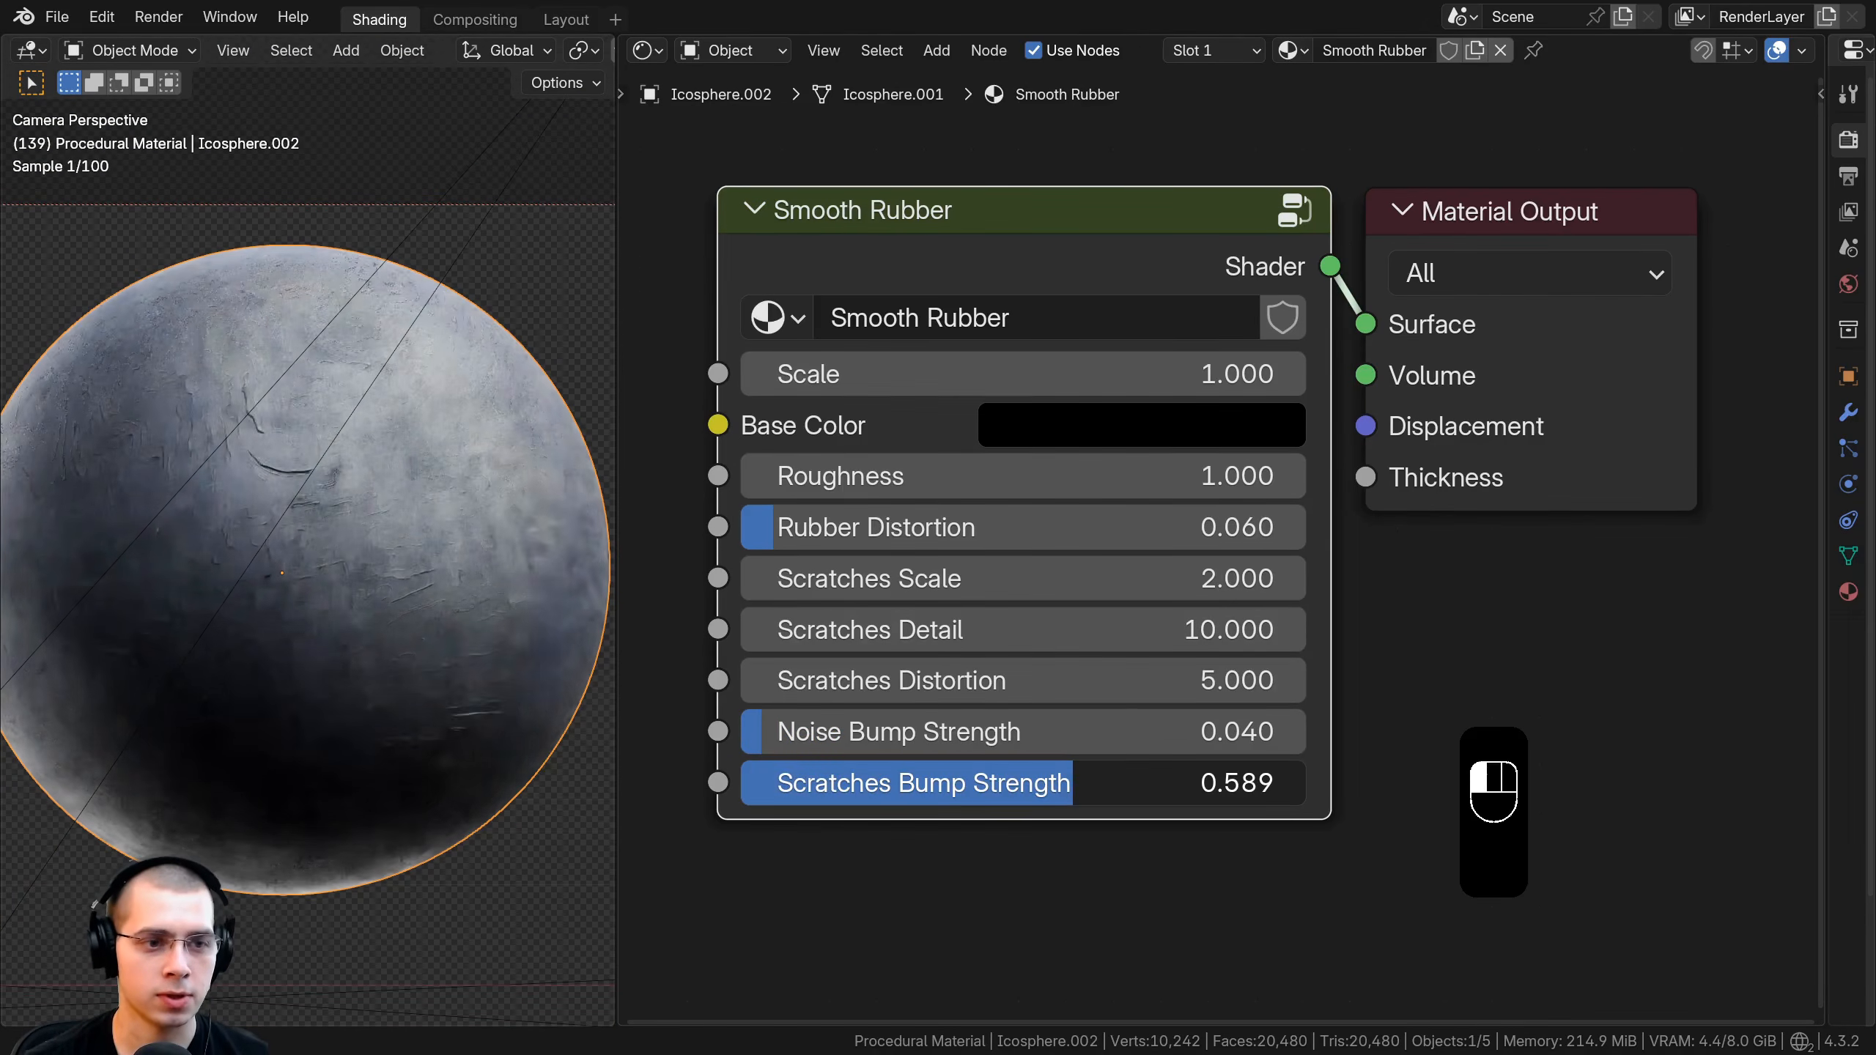
right_click(1073, 785)
scroll(1151, 444, down, 2)
key(a)
drag(1168, 353, 1173, 348)
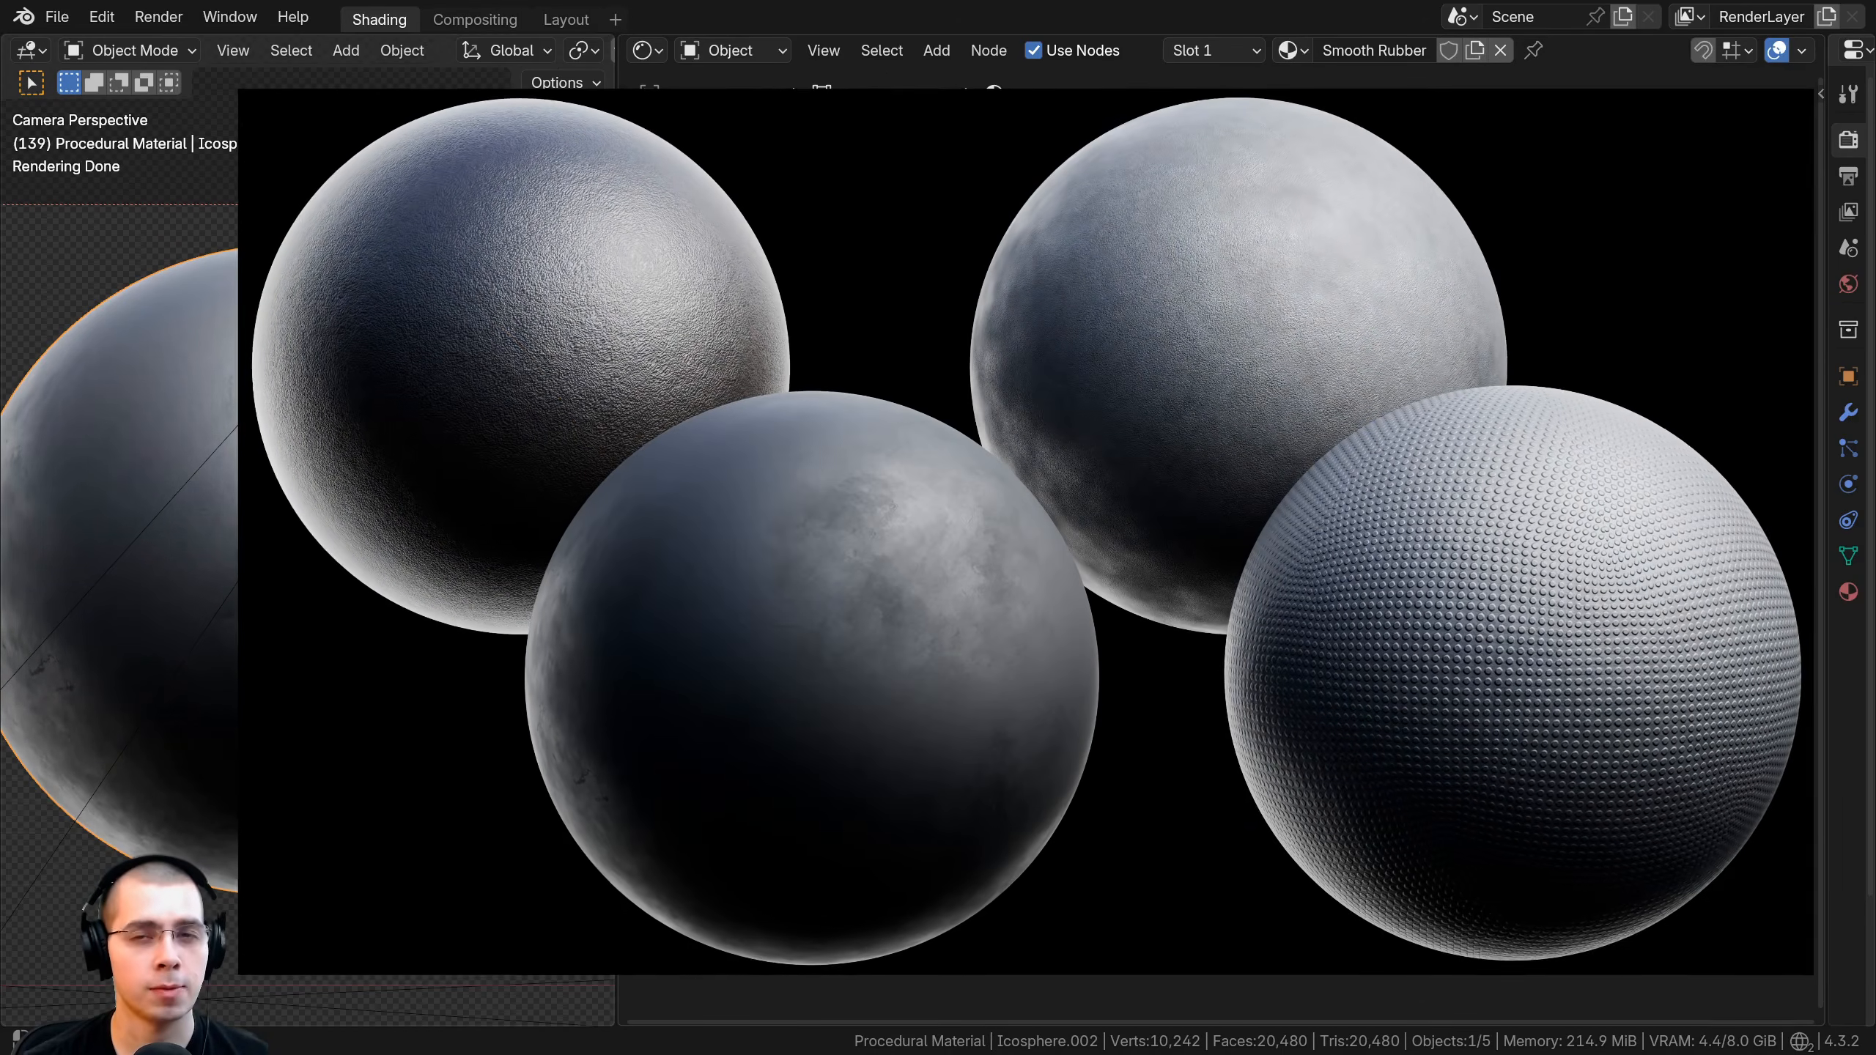